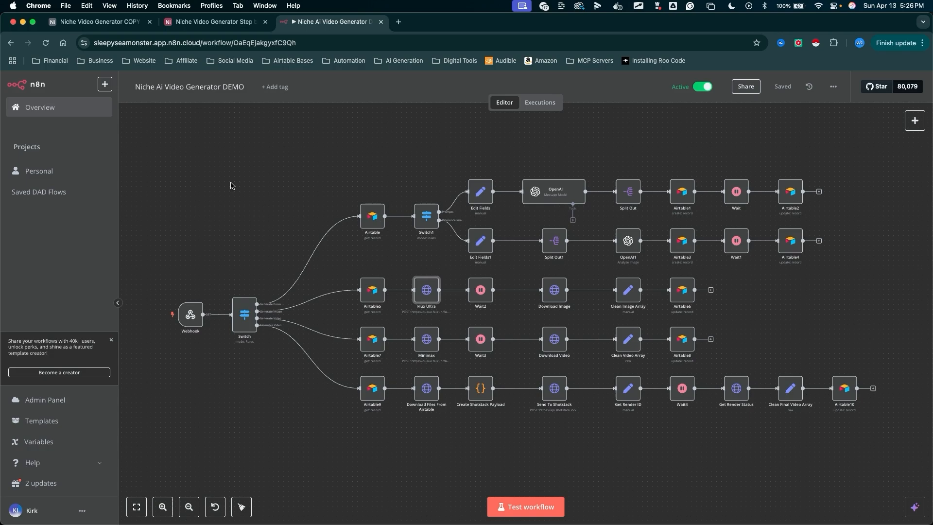
- Compare the finished Airtable generations table with the n8n video generator workflow
key(ctrl+shift+Tab)
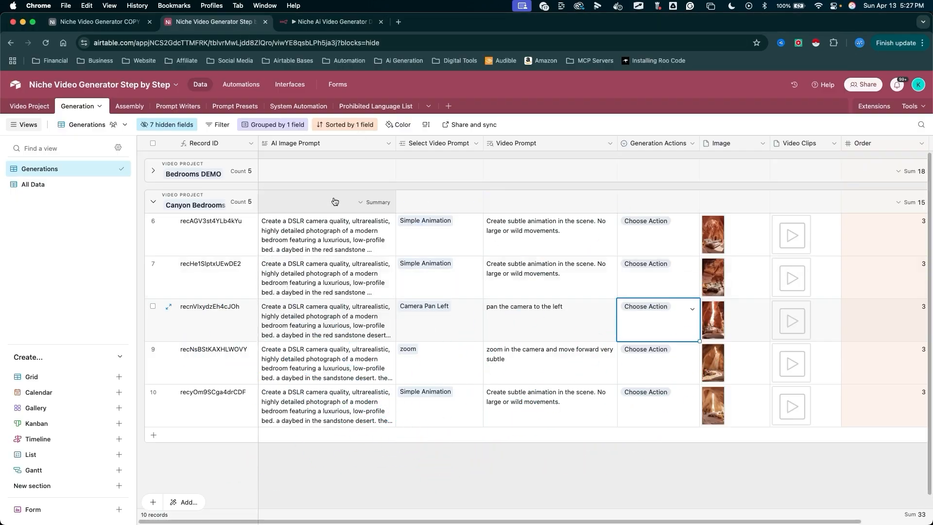
mouse_move(422, 140)
mouse_down()
mouse_move(285, 306)
mouse_move(622, 180)
mouse_move(734, 278)
mouse_move(783, 401)
mouse_up()
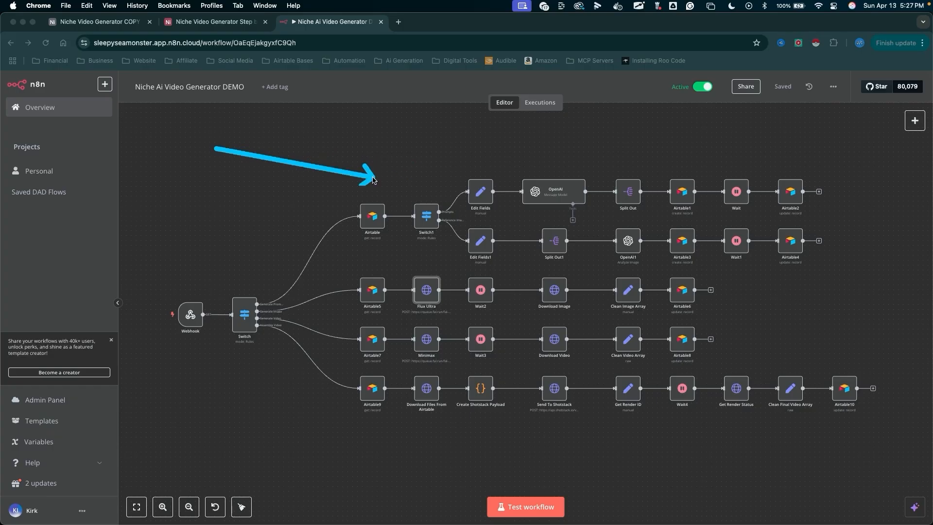
mouse_move(216, 148)
mouse_down()
mouse_move(225, 266)
mouse_move(421, 263)
mouse_up()
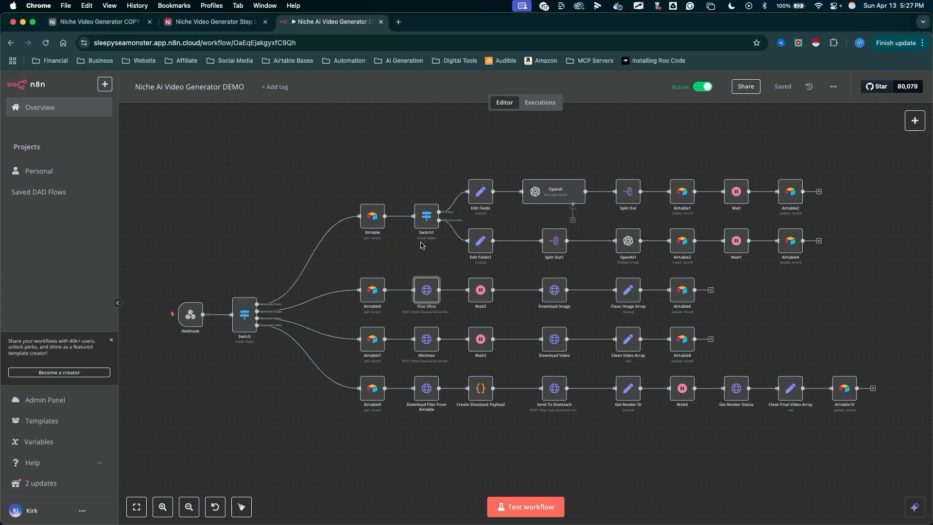
mouse_move(243, 135)
mouse_down()
mouse_move(244, 189)
mouse_move(431, 271)
mouse_move(437, 262)
mouse_up()
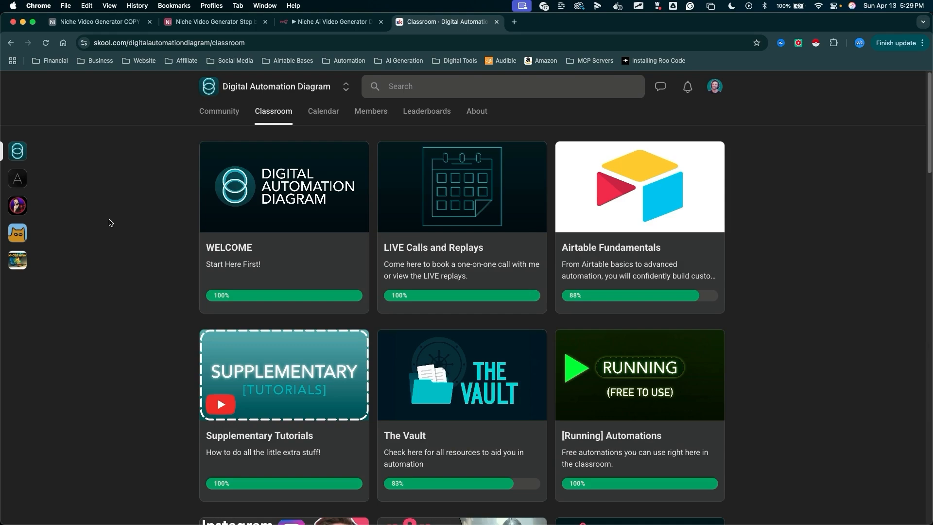
- Browse the Skool classroom courses and the AI Assistant Prompts lessons
mouse_move(111, 222)
mouse_down()
mouse_move(219, 82)
mouse_move(313, 83)
mouse_move(284, 116)
mouse_up()
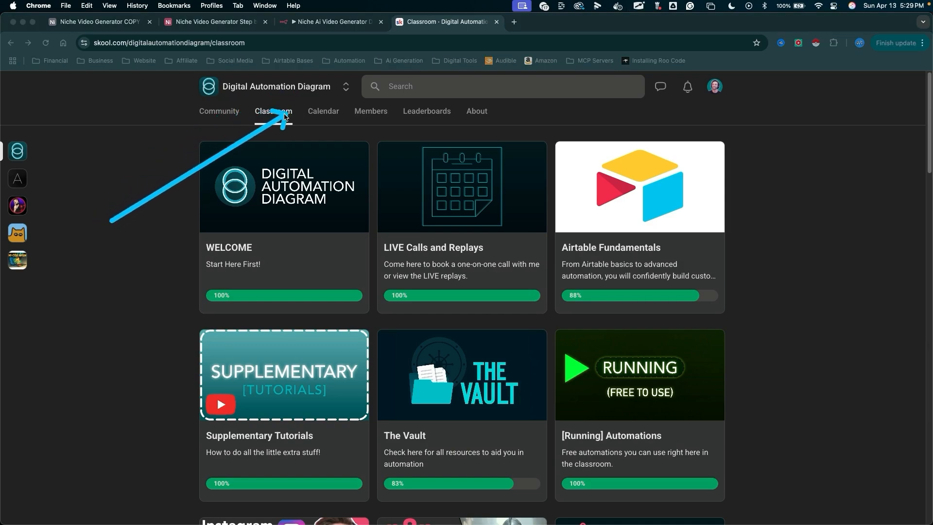
key(Escape)
scroll(463, 257, down, 15)
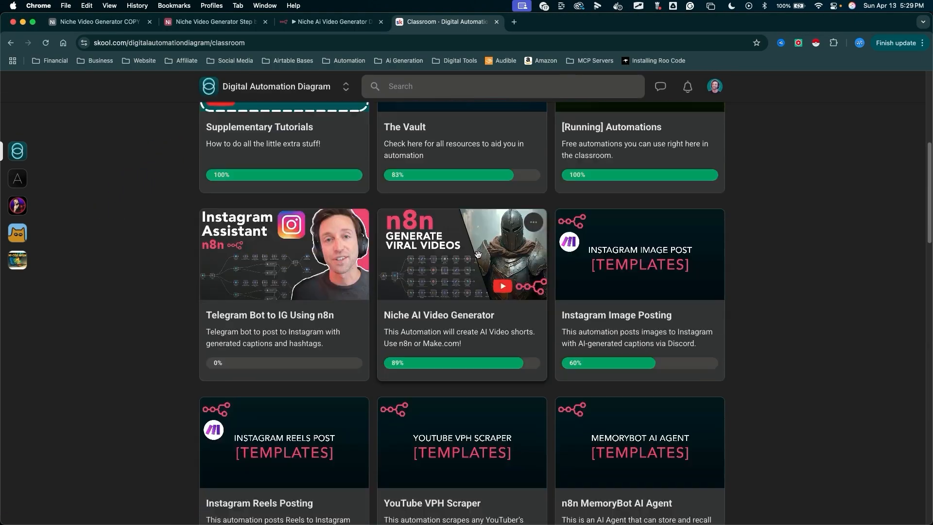
scroll(478, 254, down, 7)
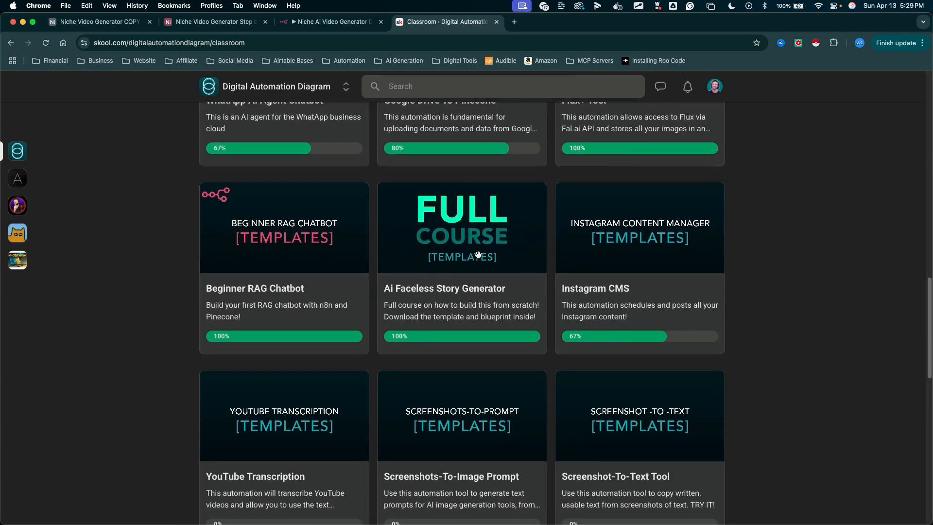
scroll(478, 255, up, 20)
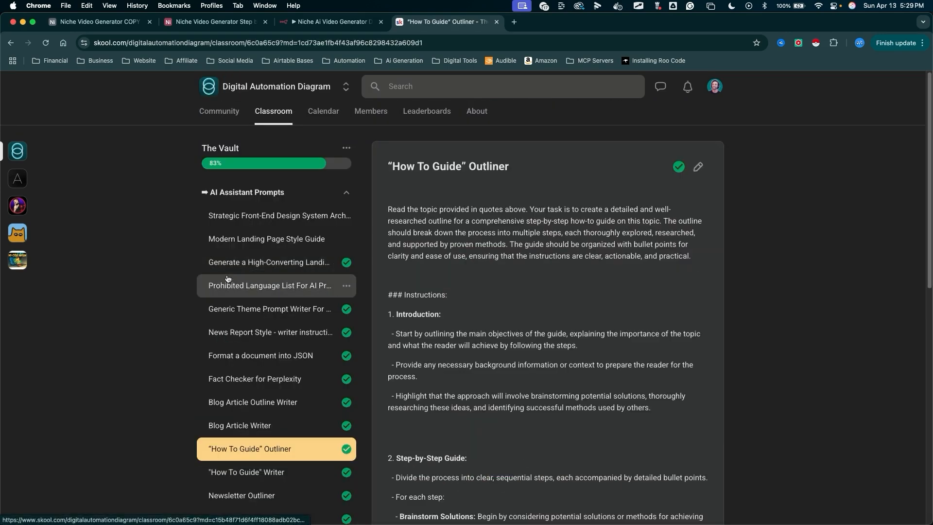
scroll(228, 279, down, 2)
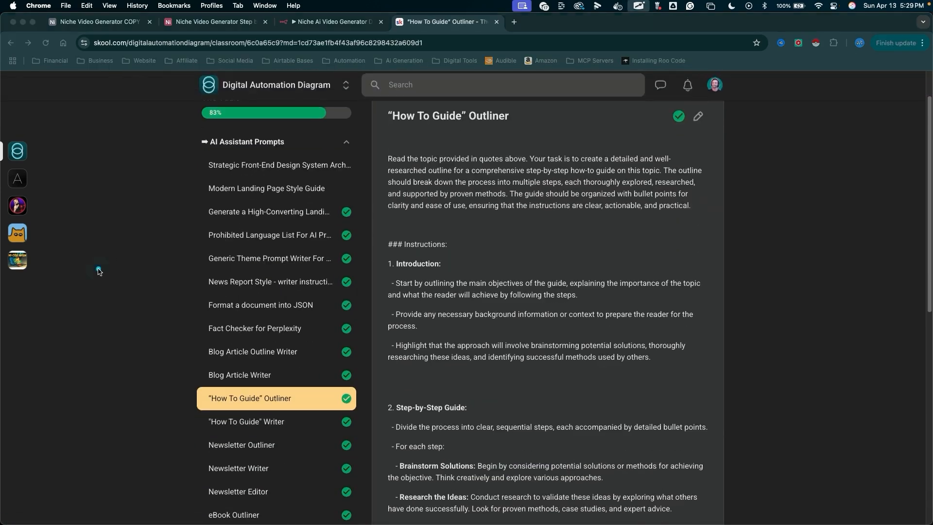
mouse_move(99, 268)
mouse_down()
mouse_move(208, 155)
mouse_move(259, 428)
mouse_up()
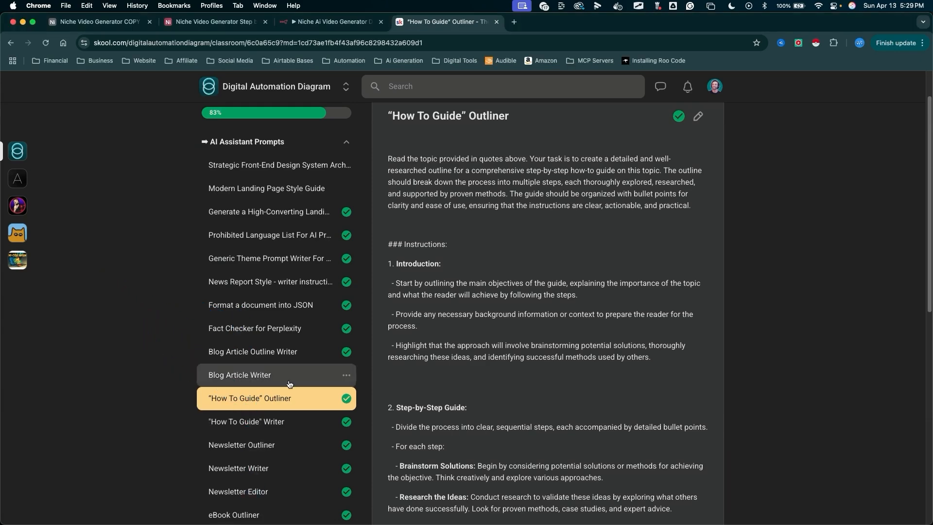
scroll(288, 382, down, 5)
mouse_move(159, 206)
mouse_down()
mouse_move(187, 223)
mouse_move(287, 446)
mouse_move(286, 514)
mouse_up()
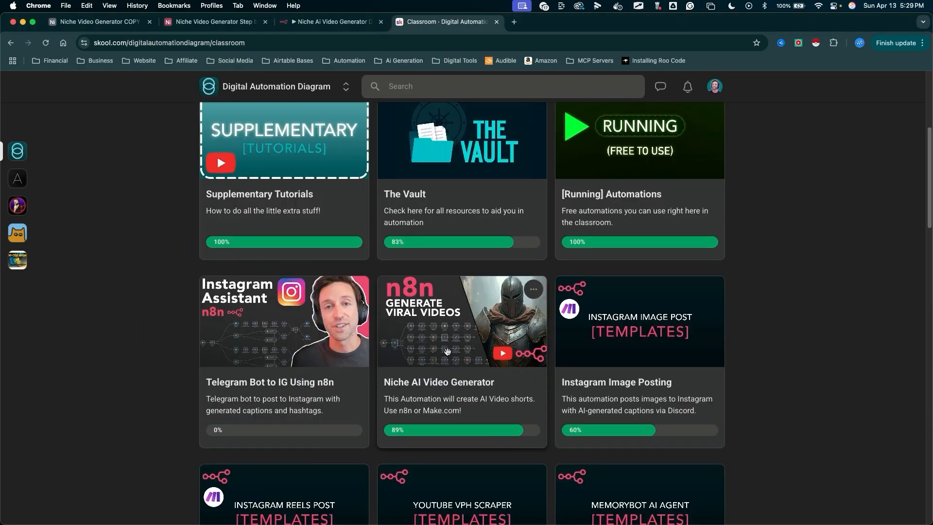
- Open the Niche AI Video Generator course's Download Templates lesson and expand the n8n Setup From Templates section
click(447, 351)
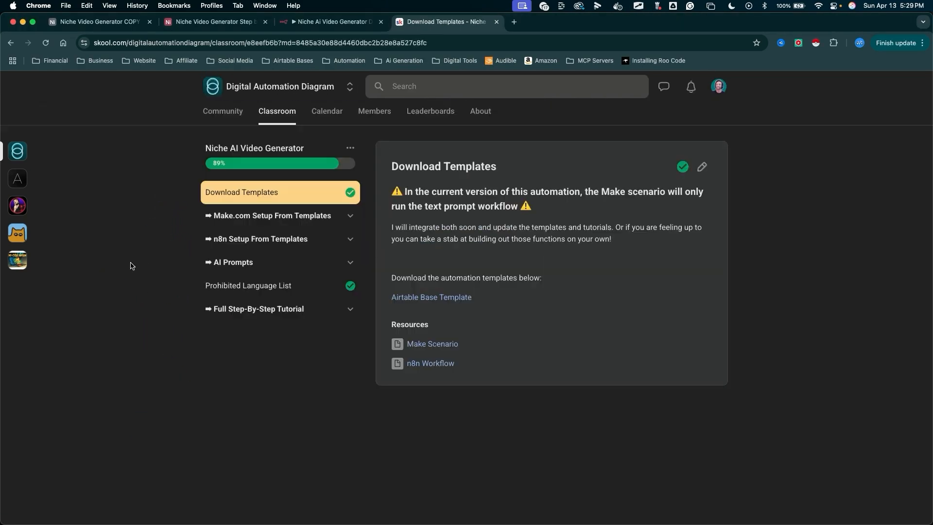
mouse_move(63, 347)
mouse_down()
mouse_move(197, 199)
mouse_move(194, 206)
mouse_move(342, 307)
mouse_move(386, 312)
mouse_move(395, 356)
mouse_move(378, 364)
mouse_move(381, 354)
mouse_up()
key(Escape)
drag(93, 289, 248, 238)
key(Escape)
click(249, 238)
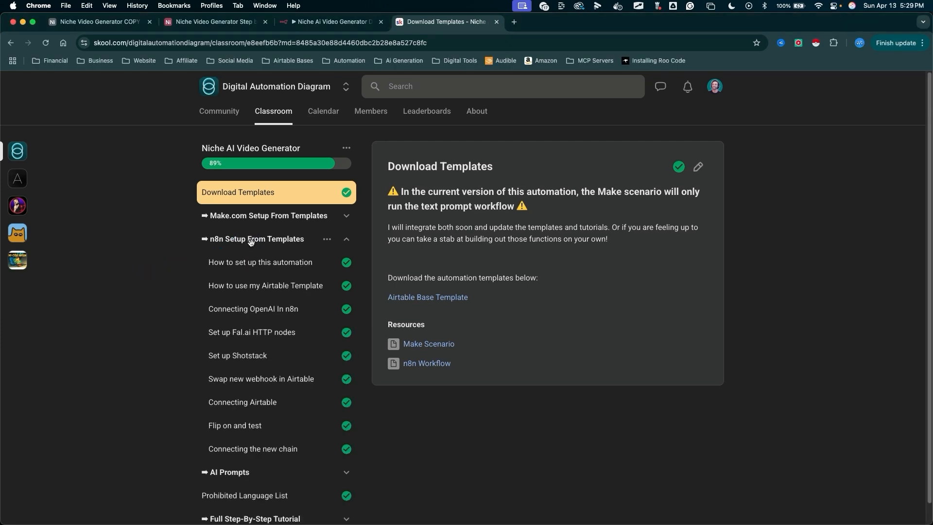
mouse_move(97, 290)
mouse_down()
mouse_move(213, 354)
mouse_move(214, 453)
mouse_up()
key(Escape)
key(ctrl+a)
- Start creating a new base in the Sleepy Sea Monster workspace
mouse_move(99, 332)
mouse_down()
mouse_move(206, 194)
mouse_move(209, 258)
mouse_up()
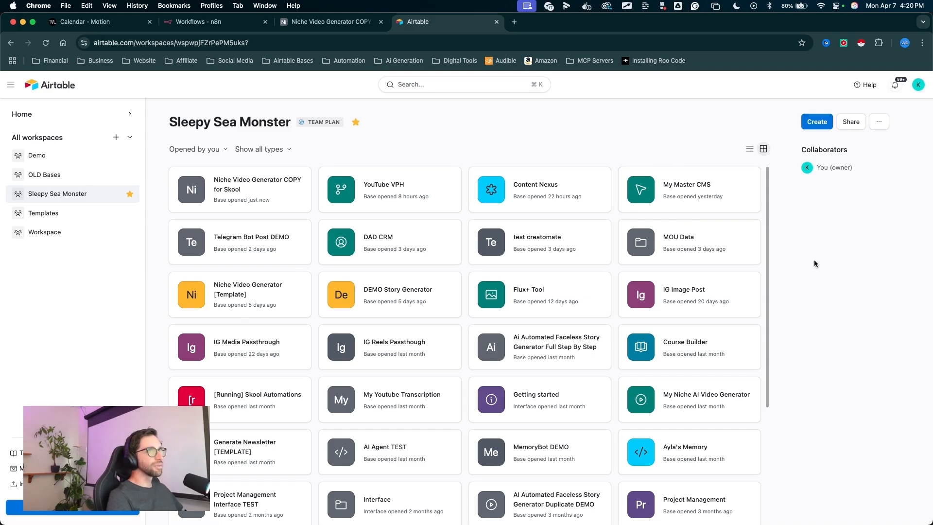
key(ctrl+a)
drag(803, 307, 816, 131)
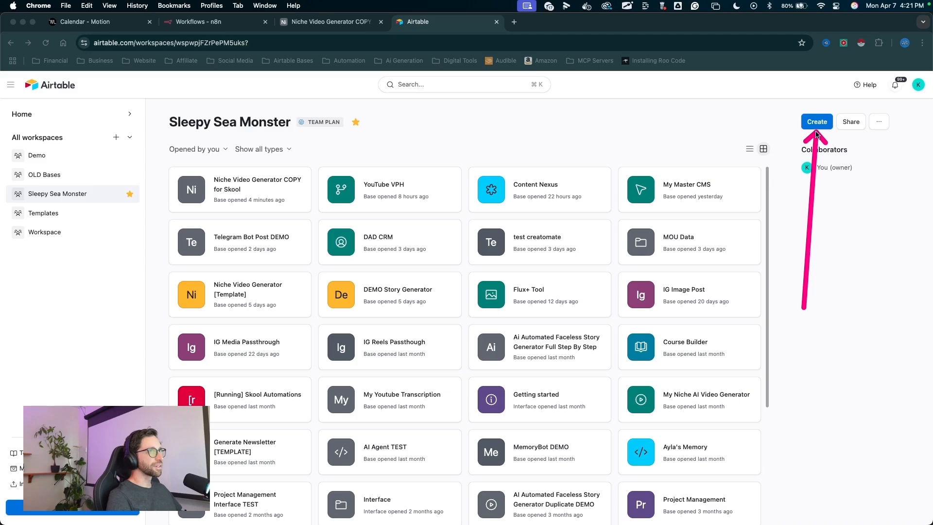
key(Escape)
click(817, 125)
key(ctrl+a)
drag(586, 176, 539, 308)
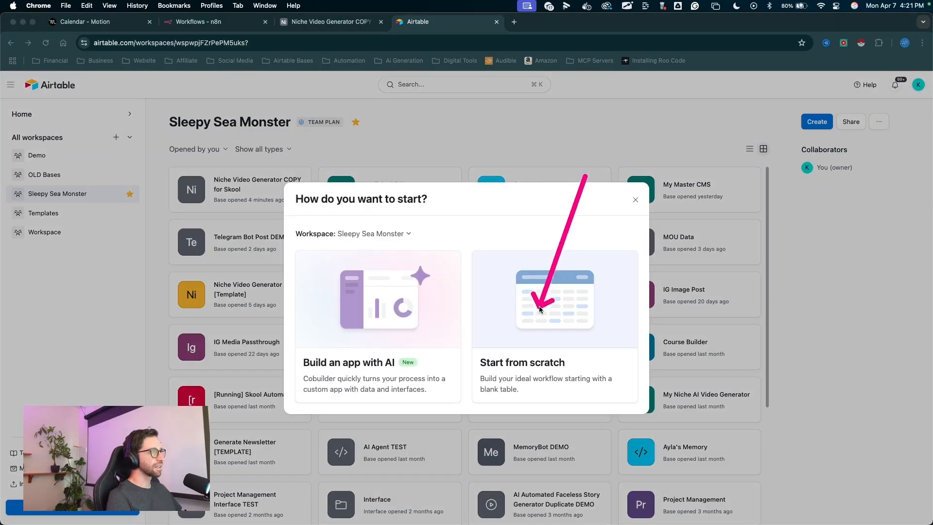
- Choose to start the new base from scratch with a blank table
key(Escape)
click(538, 313)
key(ctrl+a)
mouse_move(398, 434)
mouse_down()
mouse_move(150, 250)
mouse_move(42, 123)
mouse_move(520, 122)
mouse_move(691, 265)
mouse_move(829, 141)
mouse_move(902, 130)
mouse_move(913, 115)
mouse_up()
key(Escape)
key(ctrl+a)
key(Escape)
click(913, 115)
key(ctrl+a)
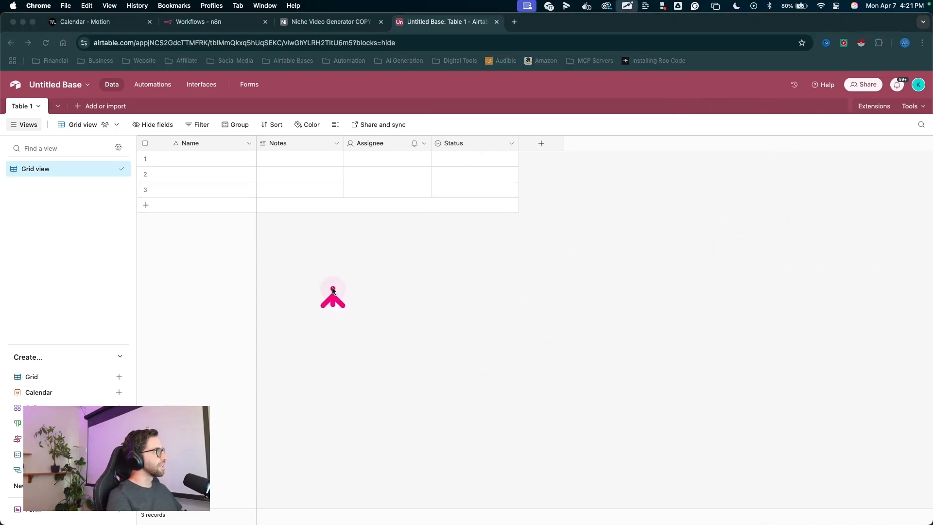
- Delete the Notes, Assignee and Status fields from the table
mouse_move(333, 306)
mouse_down()
mouse_move(312, 150)
mouse_move(459, 146)
mouse_move(283, 153)
mouse_move(275, 145)
mouse_up()
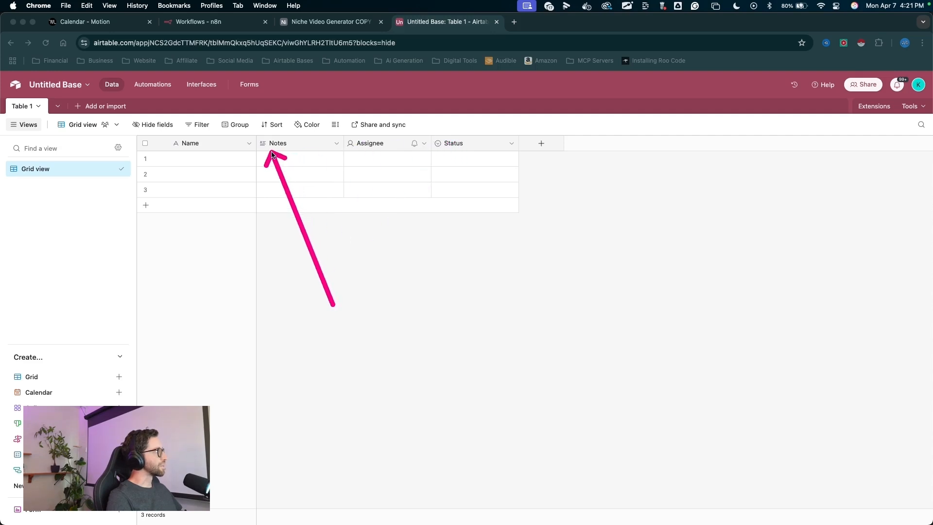
key(Escape)
click(297, 139)
shift+click(368, 144)
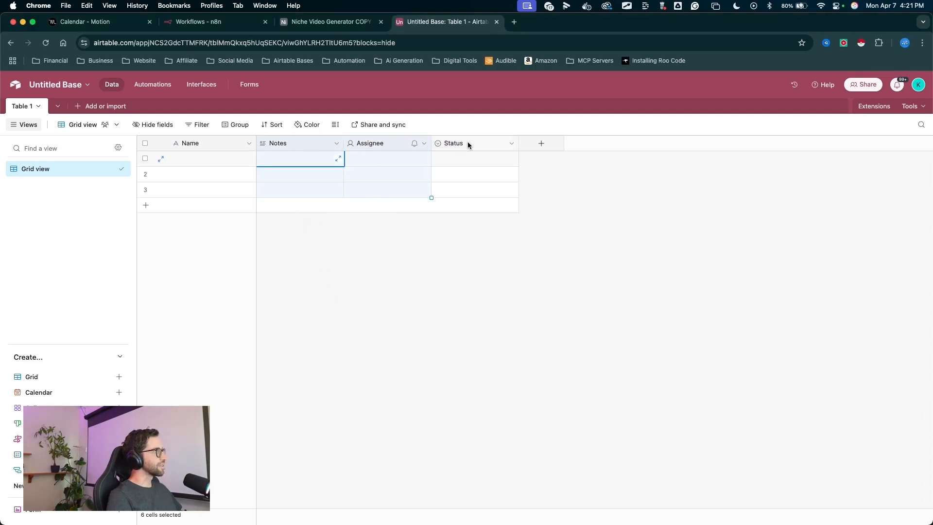
shift+click(466, 142)
right_click(466, 143)
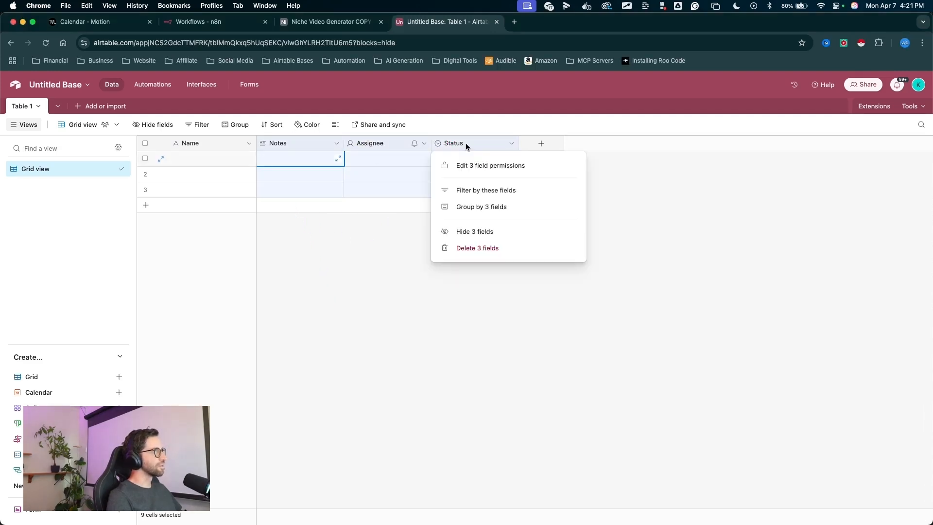
click(469, 248)
drag(317, 339, 277, 167)
mouse_move(281, 313)
mouse_down()
mouse_move(281, 177)
mouse_move(177, 149)
mouse_up()
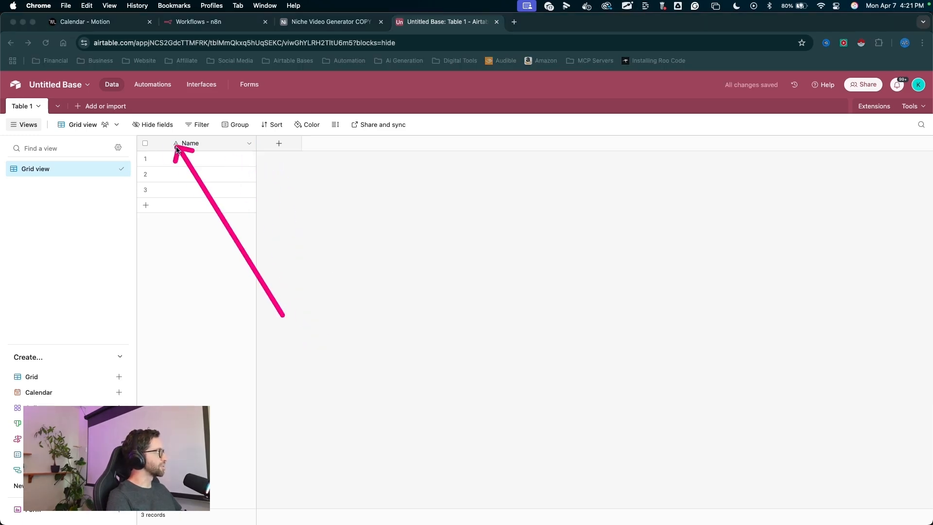
- Rename the base as Niche Video Generator Step by Step
drag(92, 228, 61, 93)
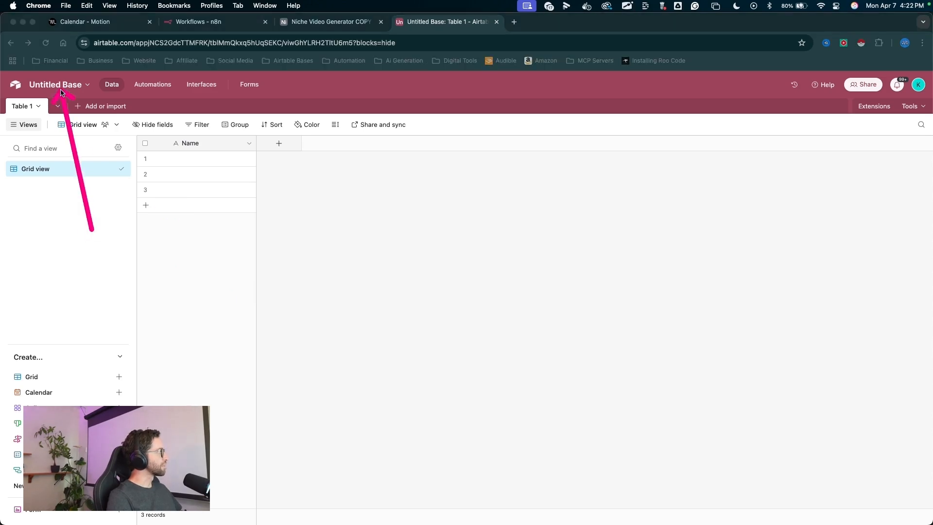
click(61, 90)
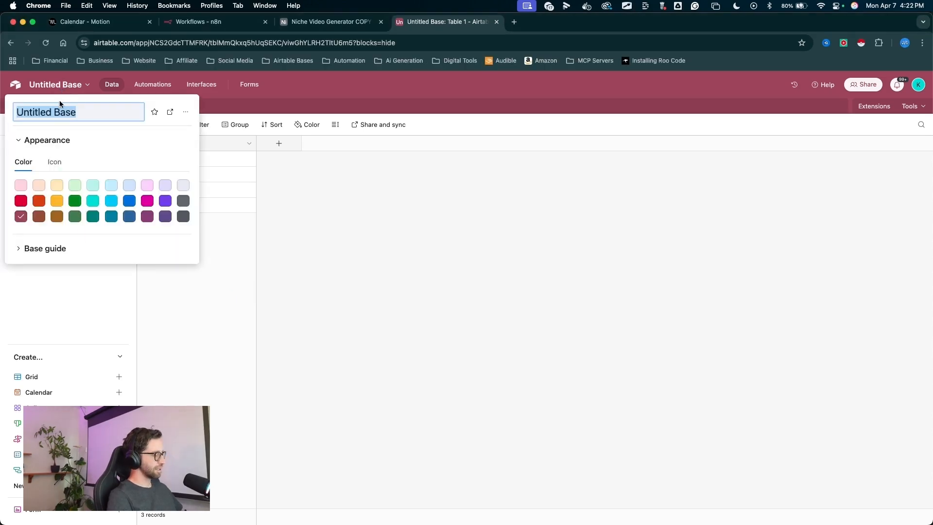
text(Niche Video Generator Step by Step)
click(14, 131)
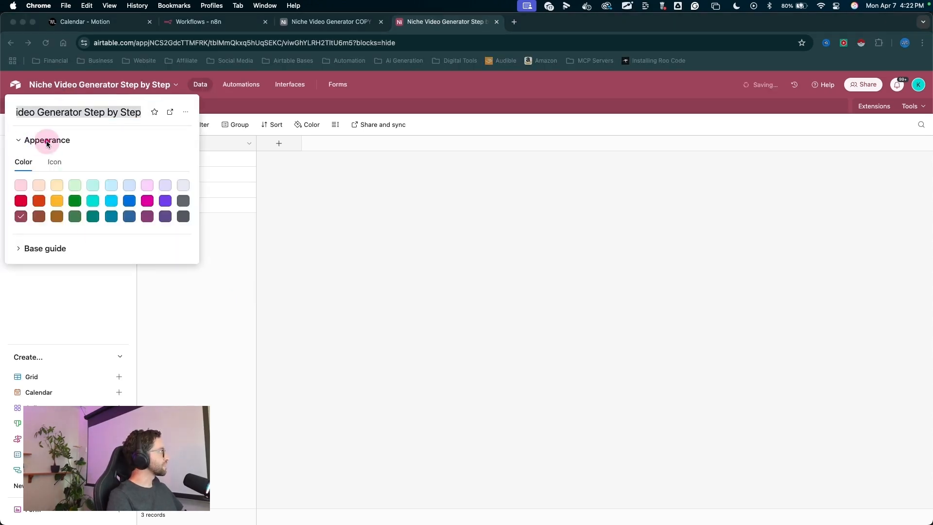
click(90, 166)
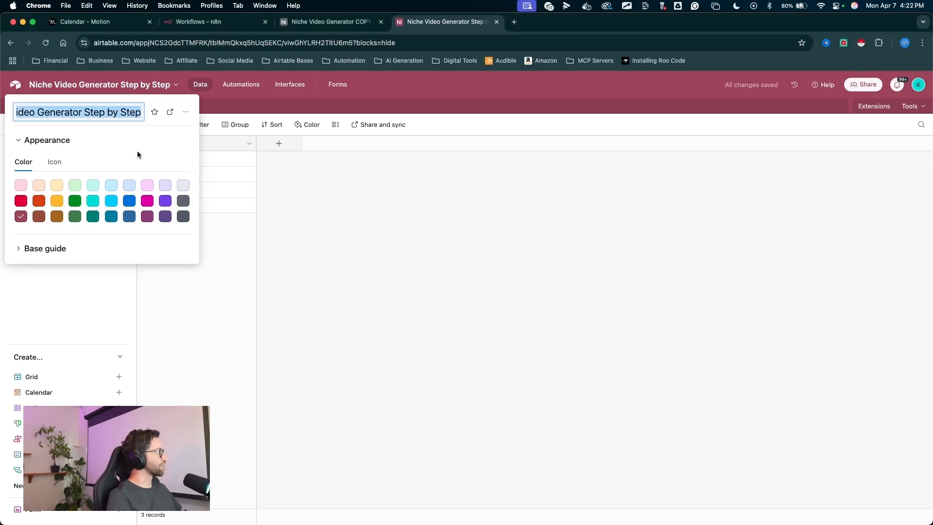
mouse_move(127, 294)
mouse_down()
mouse_move(44, 124)
mouse_move(23, 108)
mouse_up()
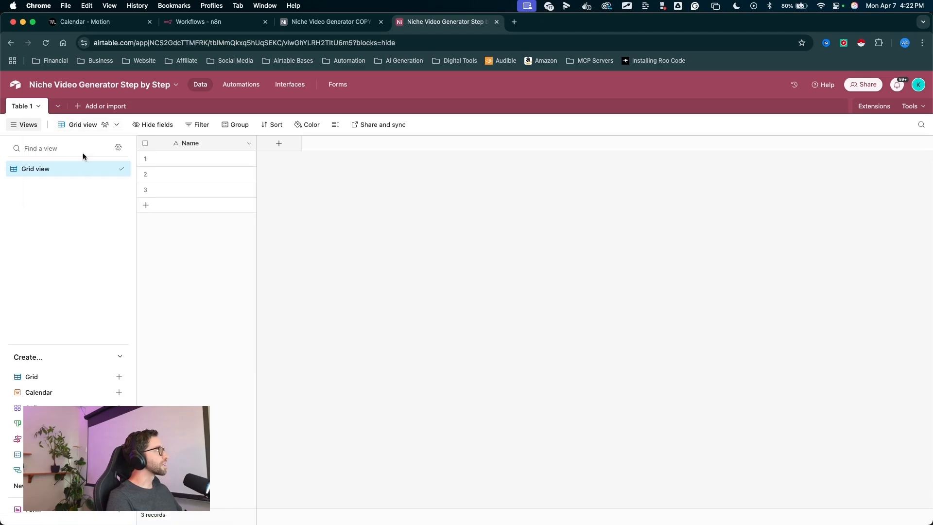
- Rename the table as Video Project
click(101, 178)
drag(100, 178, 22, 109)
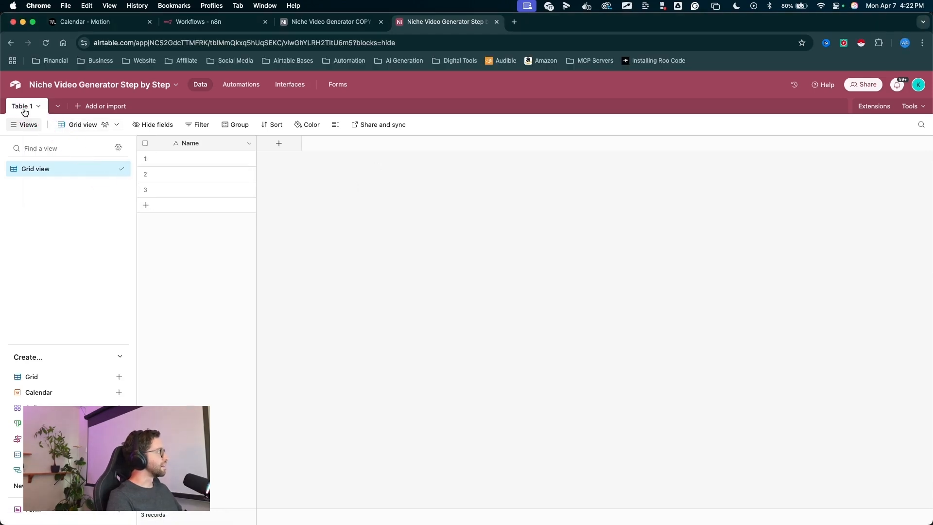
double_click(23, 108)
text(Video Proje)
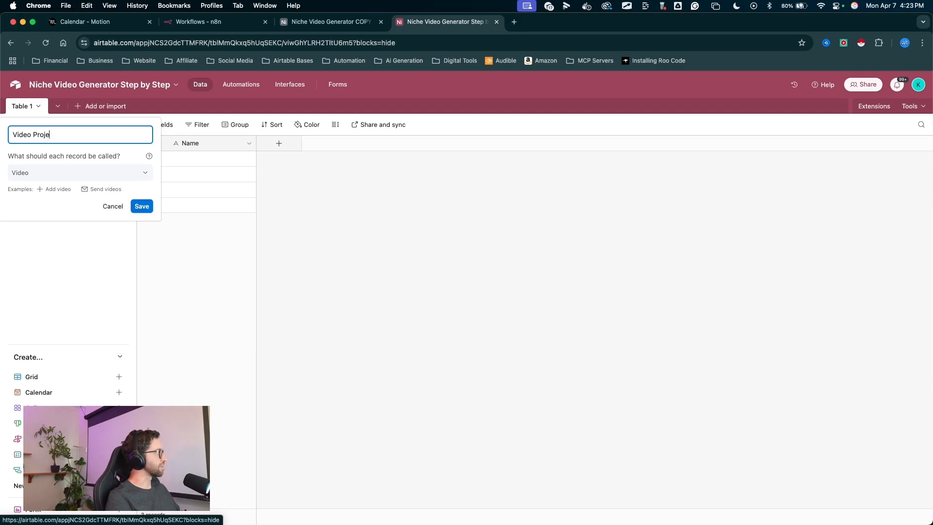
drag(92, 292, 138, 204)
click(141, 206)
- Rename the grid view as All Data
drag(274, 287, 47, 171)
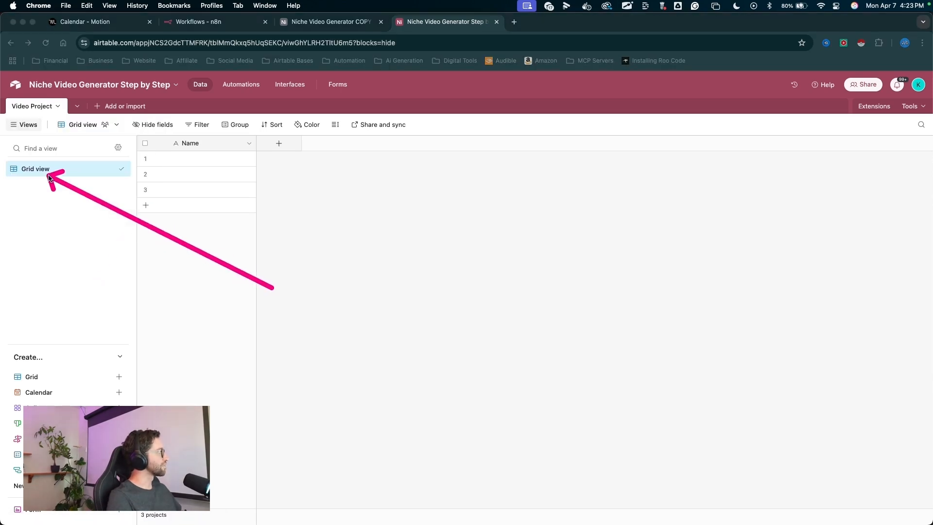
double_click(43, 170)
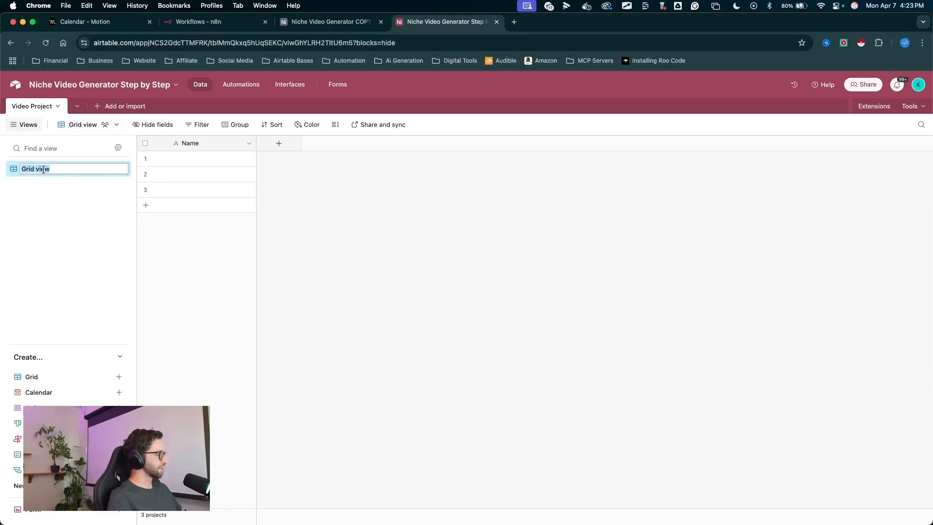
text(All Data)
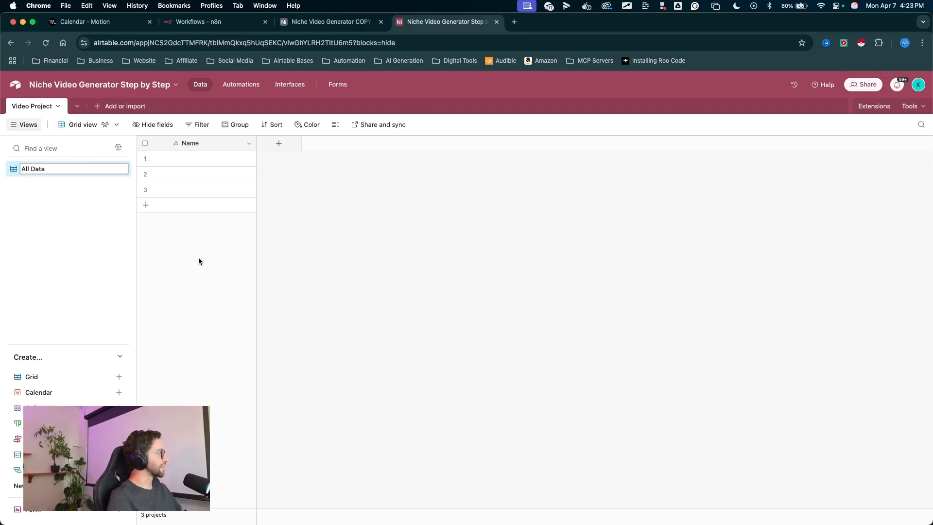
- Rename the primary field as Project Name
drag(199, 258, 193, 146)
click(193, 145)
double_click(194, 146)
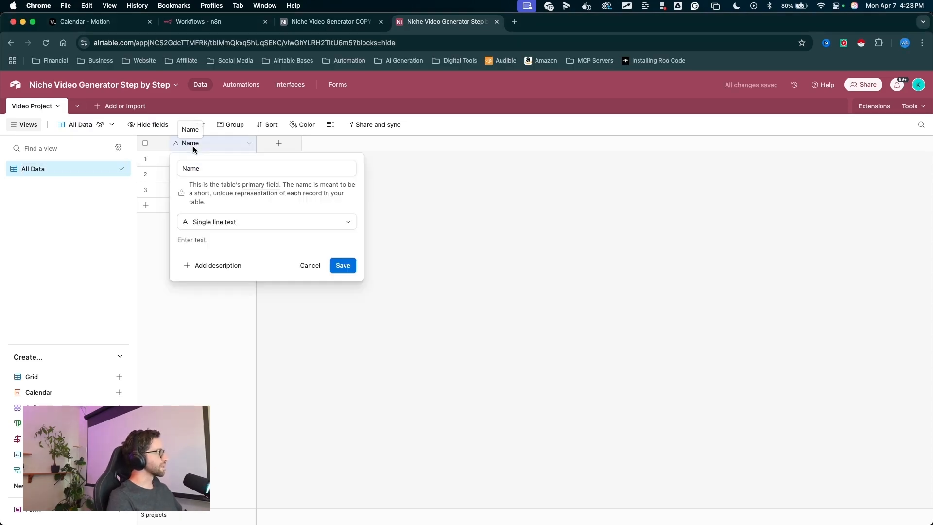
click(183, 169)
text(Project)
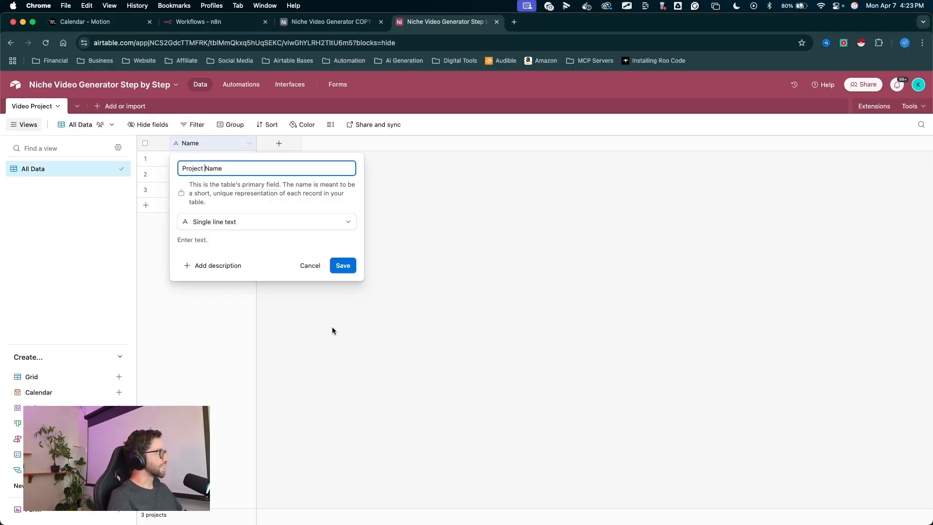
drag(332, 330, 340, 265)
click(343, 265)
- Delete the two extra empty records, rows 2 and 3, from the table
drag(274, 260, 129, 161)
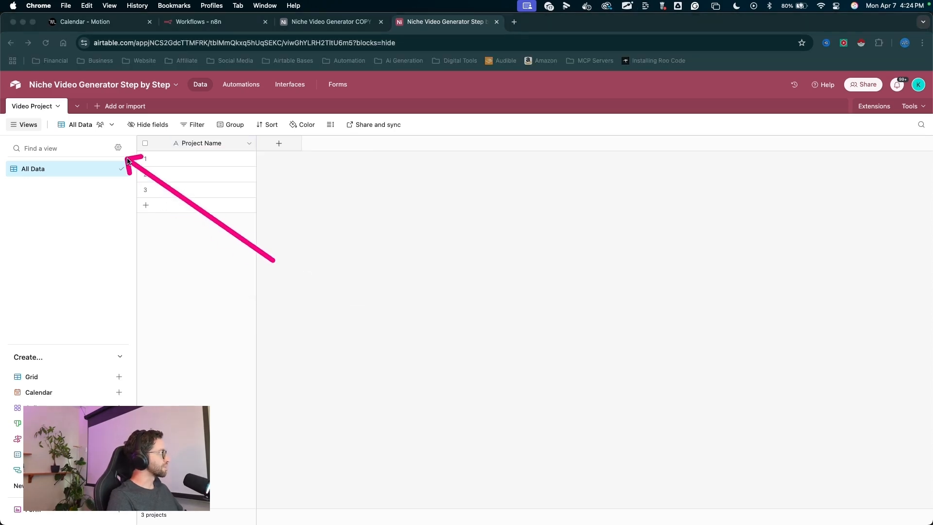
drag(274, 260, 142, 183)
click(145, 174)
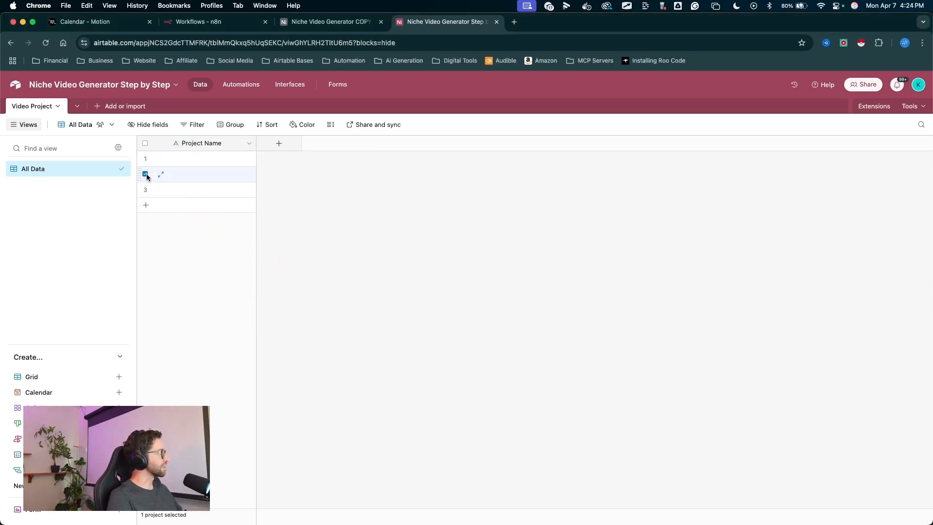
right_click(180, 193)
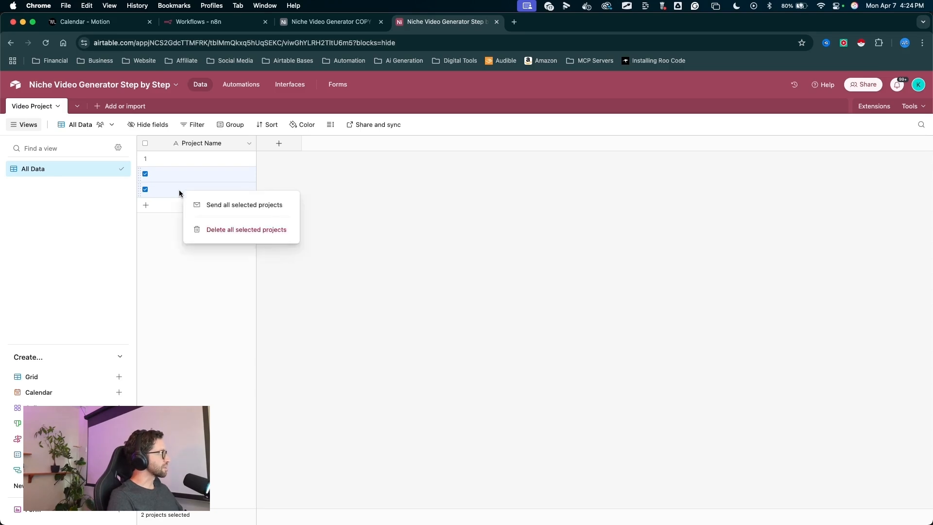
click(220, 230)
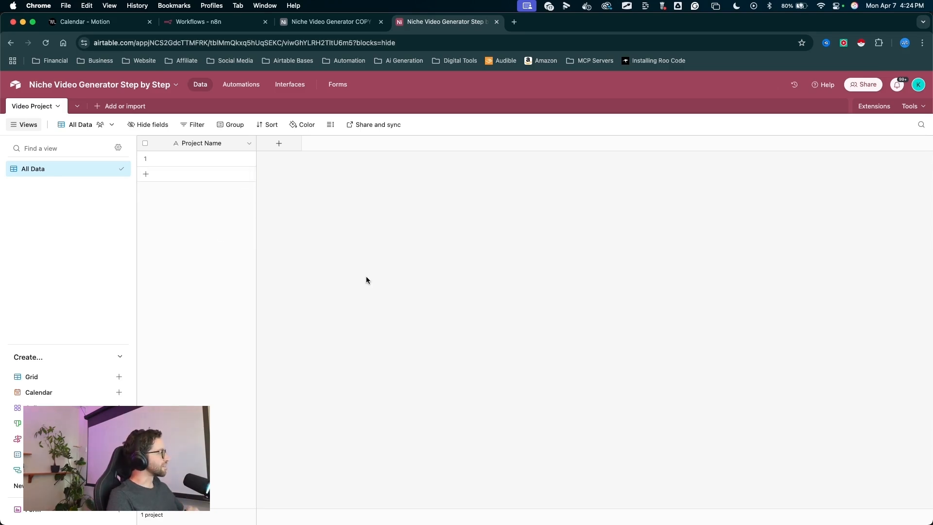
- Add a new field named Video Orientation with the Single select field type
drag(284, 247, 278, 144)
click(278, 144)
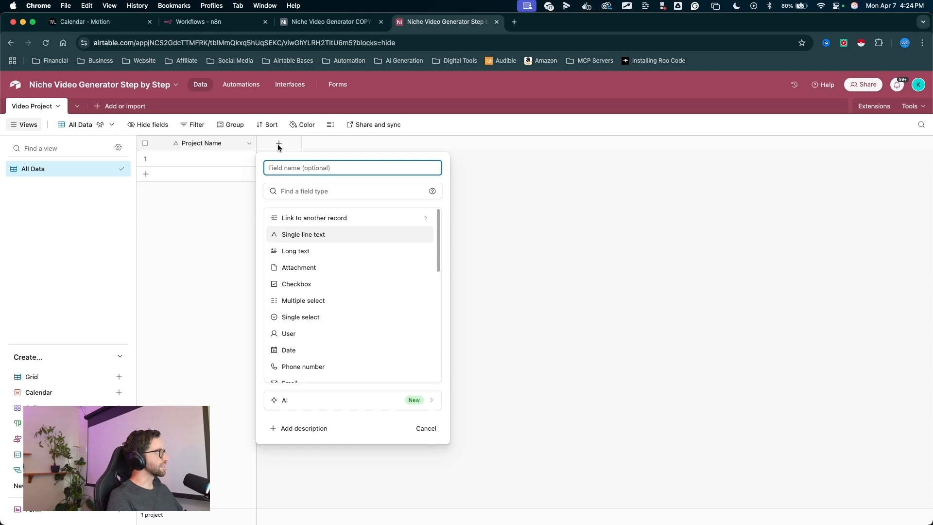
text(Video)
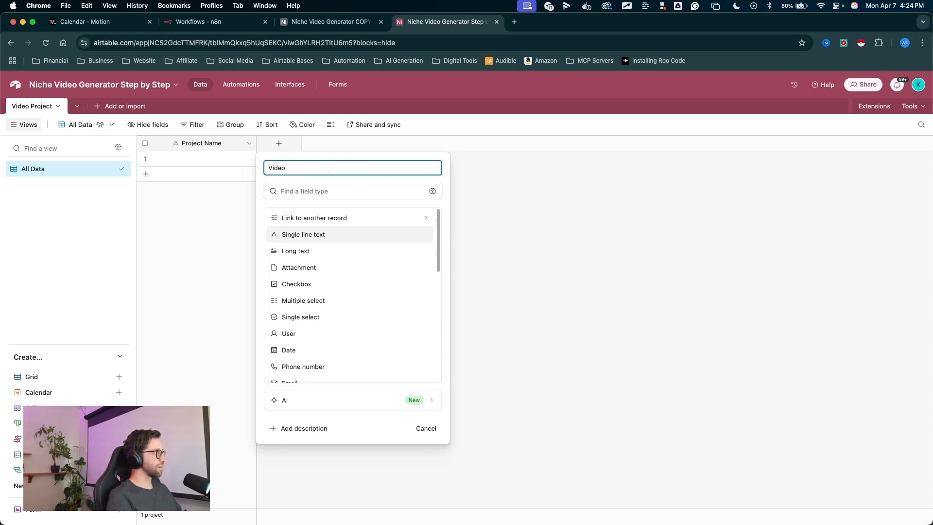
text( Orientation)
drag(343, 150, 300, 312)
click(300, 312)
click(301, 316)
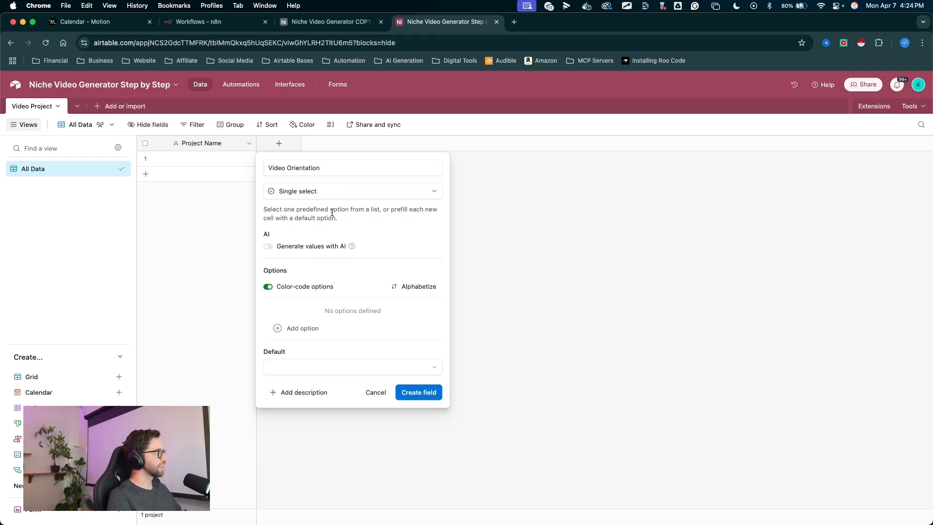
- Add the options Portrait, Landscape and Square to the Video Orientation field
drag(334, 217, 300, 318)
click(300, 319)
click(297, 327)
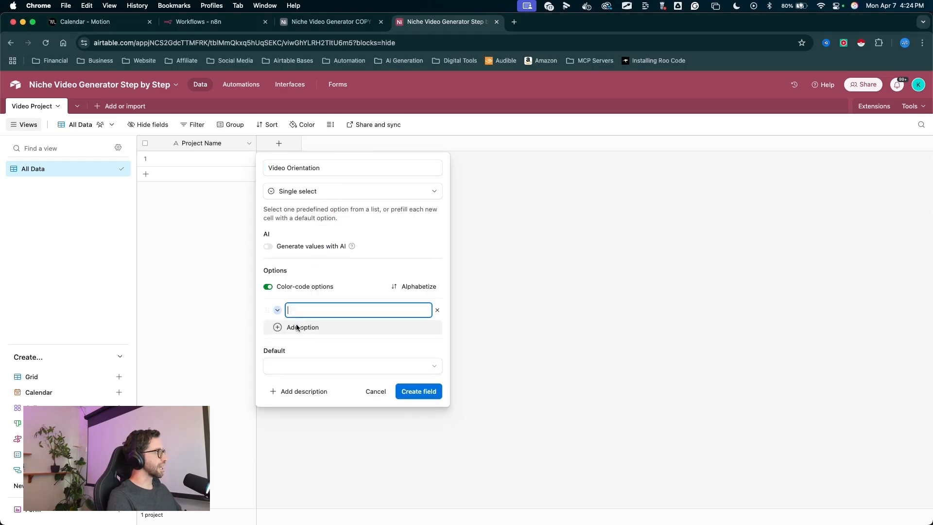
text(Portrait)
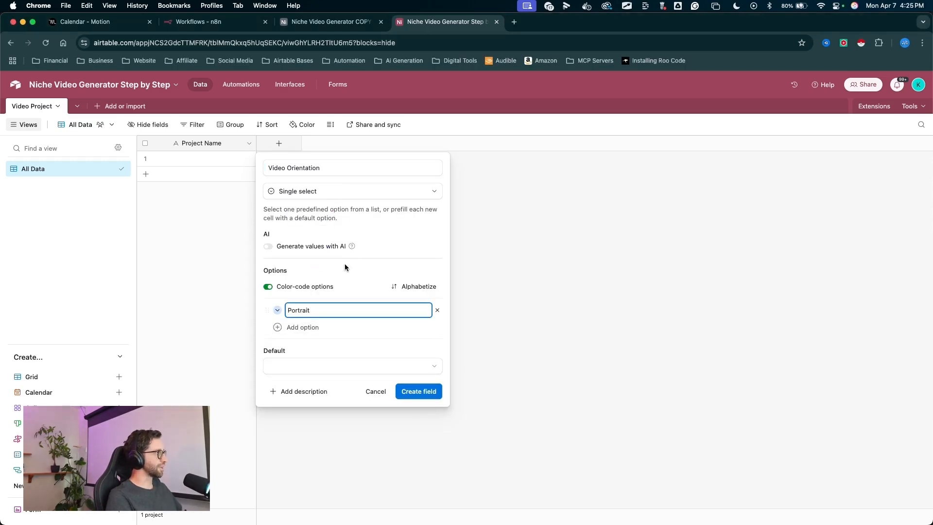
drag(339, 258, 302, 331)
key(Escape)
click(309, 327)
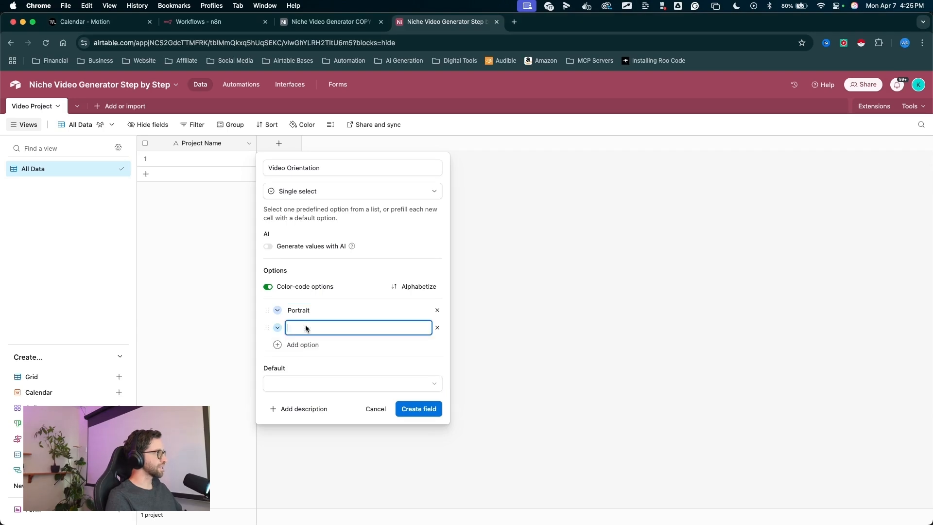
text(Landscape)
key(Return)
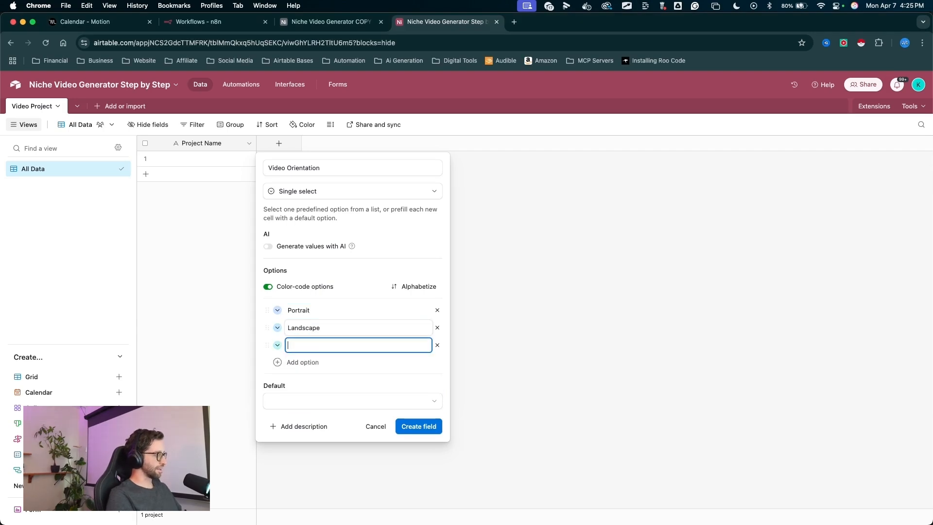
text(Square)
- Set the Portrait option's colour to cyan and the Landscape option's colour to purple
drag(352, 256, 281, 311)
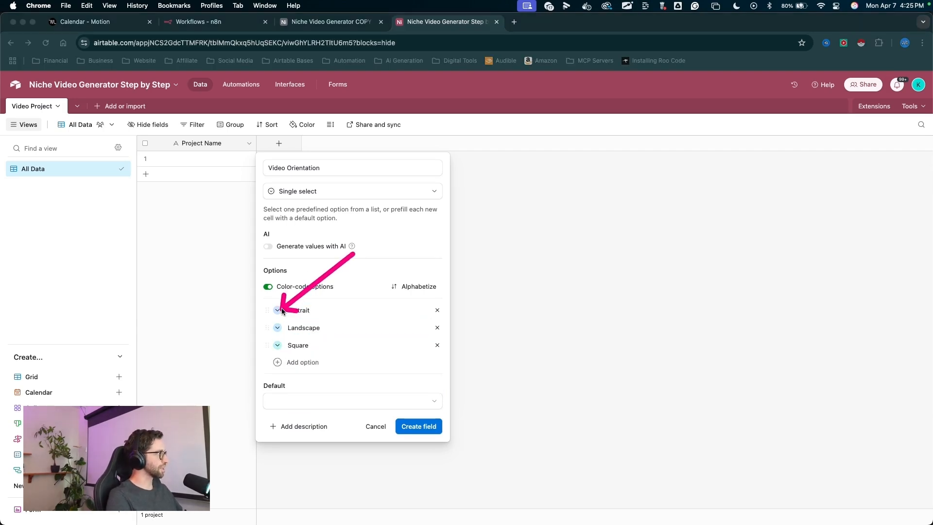
key(Escape)
click(278, 310)
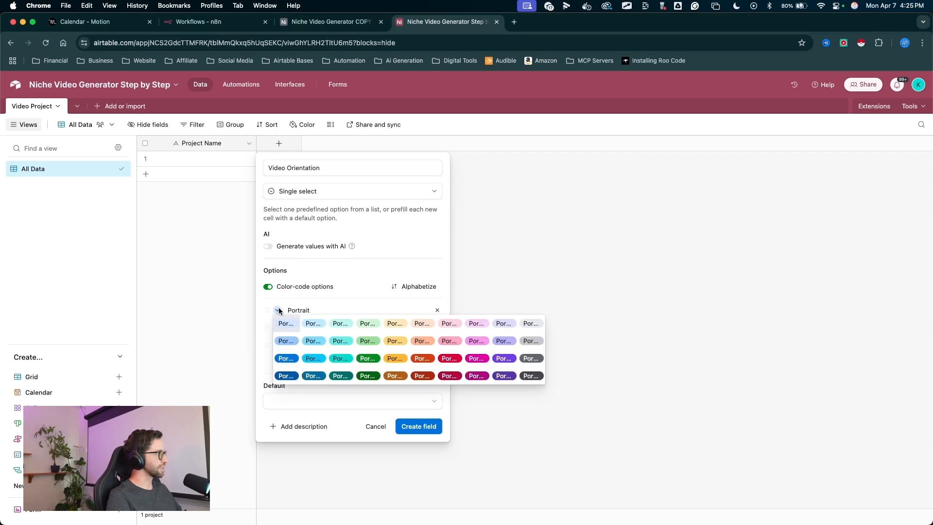
click(313, 359)
click(278, 328)
click(504, 358)
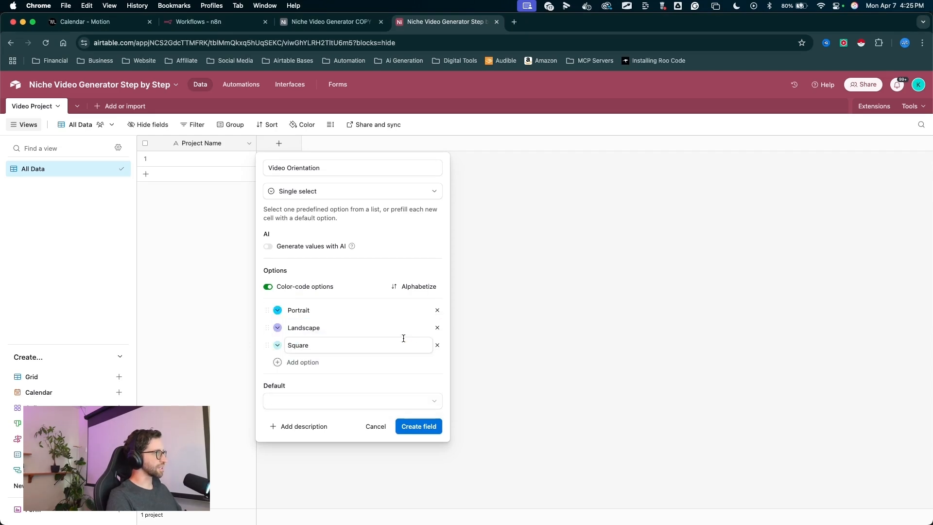
- Set Portrait as the default option and create the Video Orientation field
drag(379, 334, 339, 398)
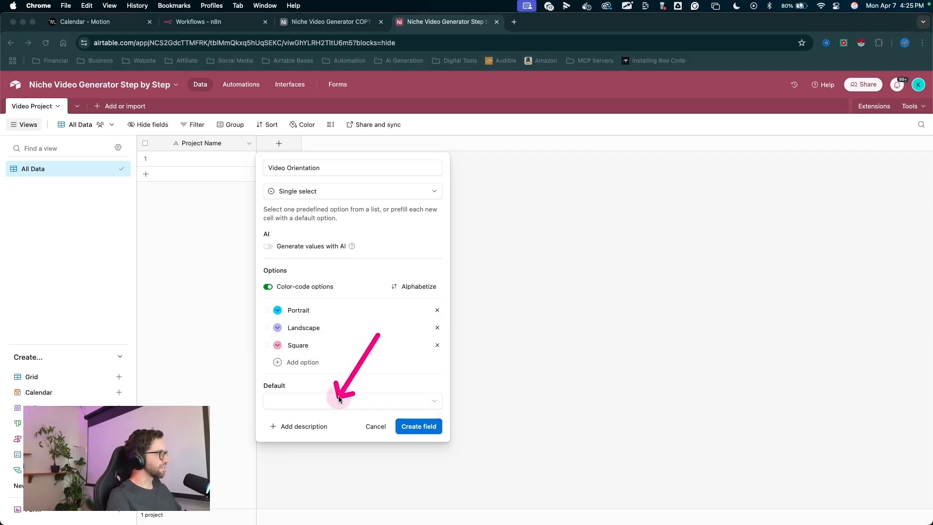
click(339, 400)
click(291, 454)
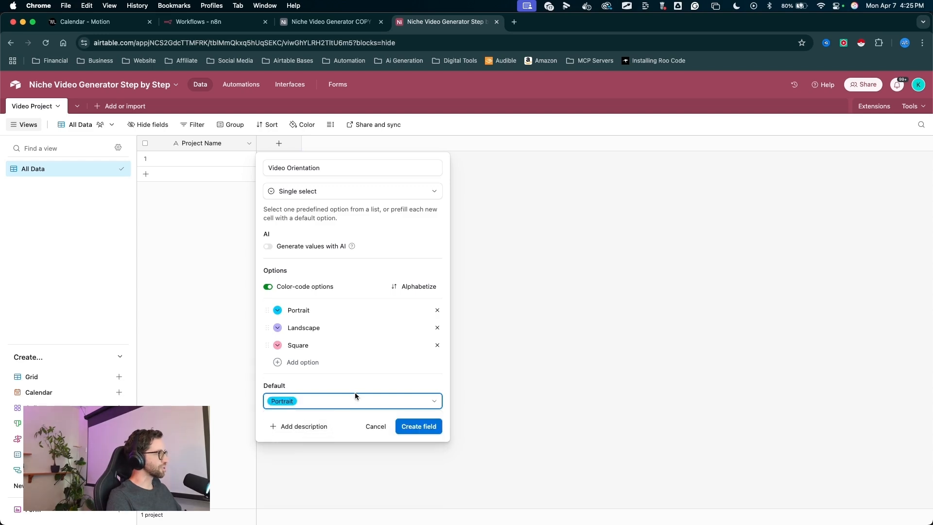
drag(405, 362, 424, 421)
click(425, 421)
- Add a new Formula field named Width
drag(366, 272, 366, 149)
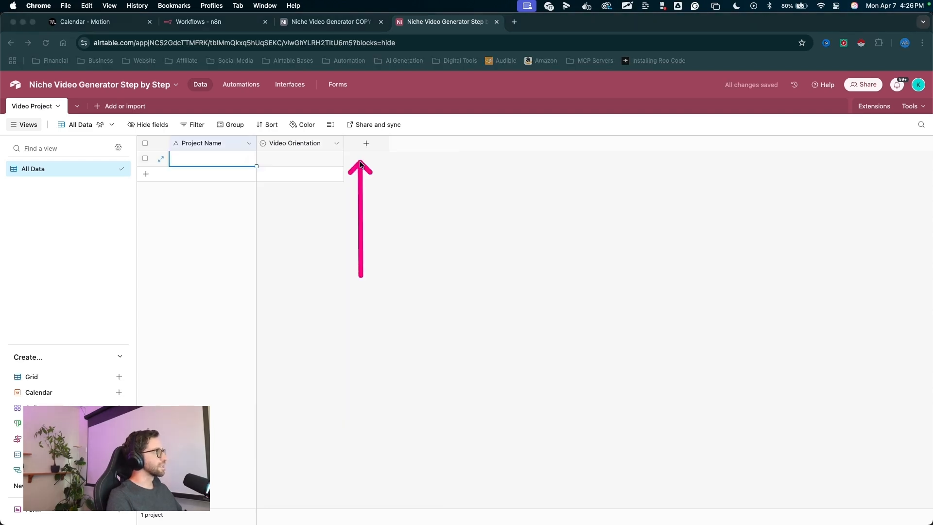
click(367, 144)
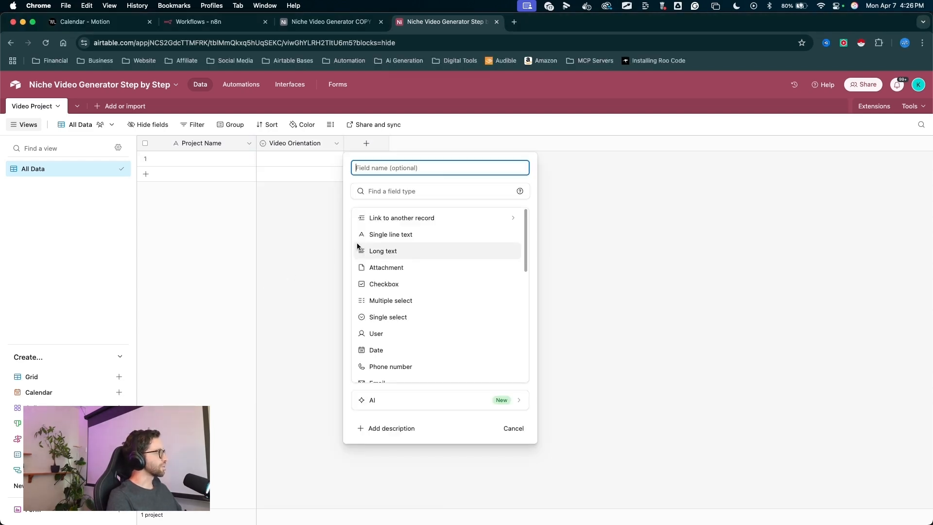
scroll(435, 272, down, 5)
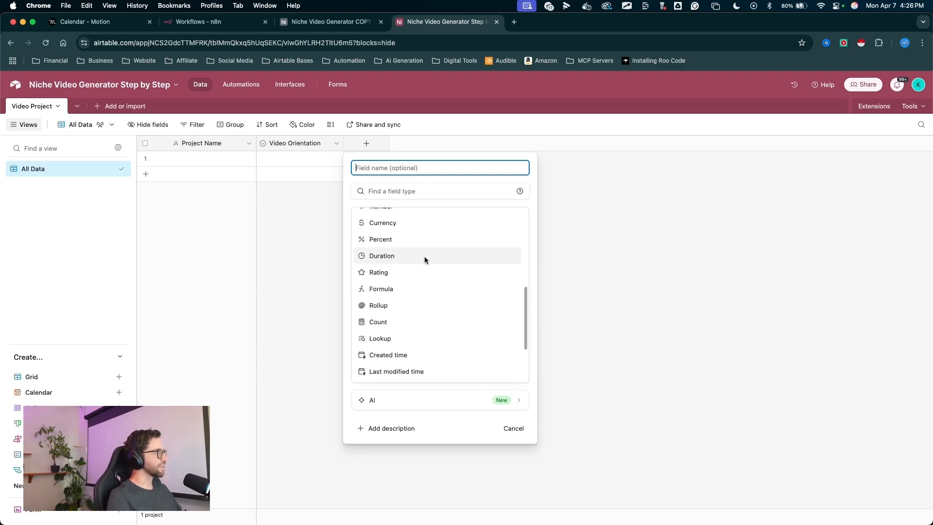
scroll(425, 256, down, 2)
drag(474, 210, 395, 239)
click(394, 239)
text(W)
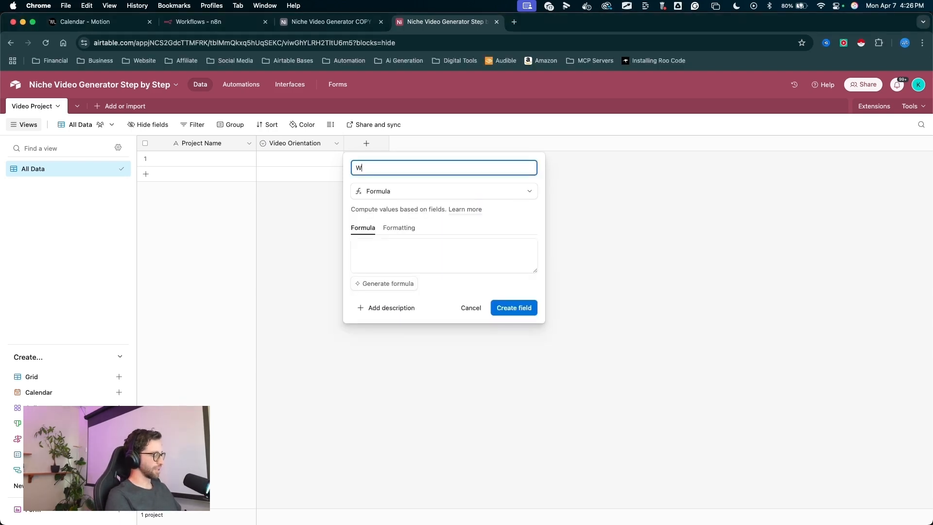
text(idth)
- Paste the formula SWITCH({Video Orientation}, "Portrait", "1080", "Landscape", "1920", "Square", "1080", "") and create the Width field
drag(441, 188, 381, 267)
drag(392, 192, 375, 270)
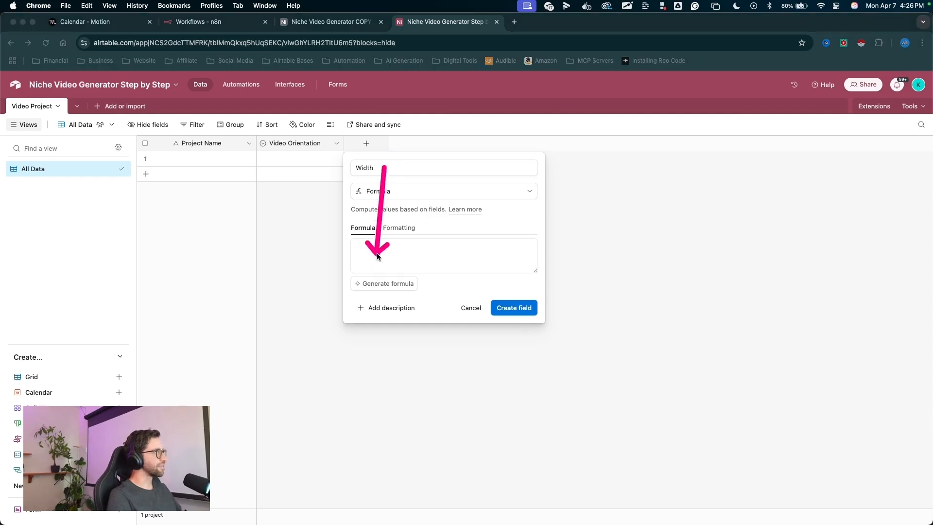
drag(440, 191, 382, 271)
click(361, 245)
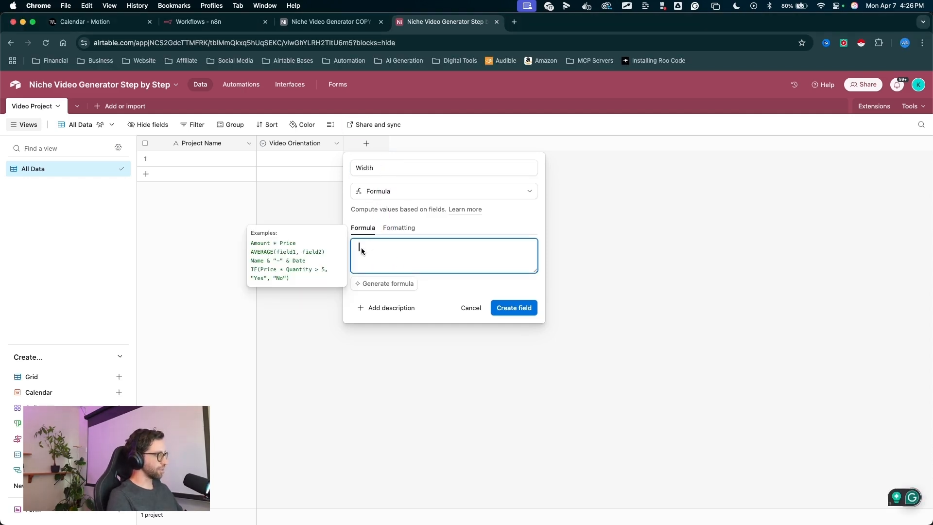
text(SWITCH(     {Video Orientation},     "Portrait", "1080",     "Landscape", "1920",     "Square", "1080",     "" ))
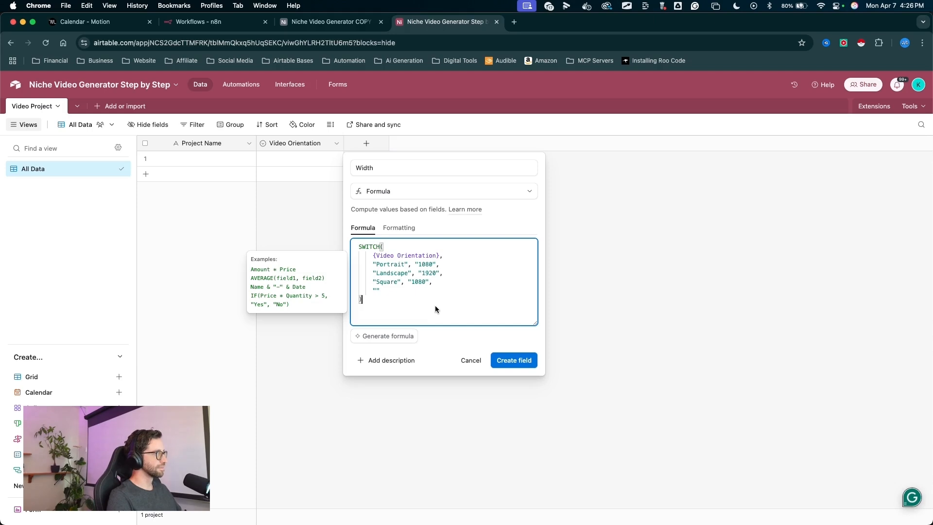
mouse_move(538, 204)
mouse_down()
mouse_move(441, 249)
mouse_move(438, 263)
mouse_move(437, 286)
mouse_move(440, 256)
mouse_move(524, 358)
mouse_up()
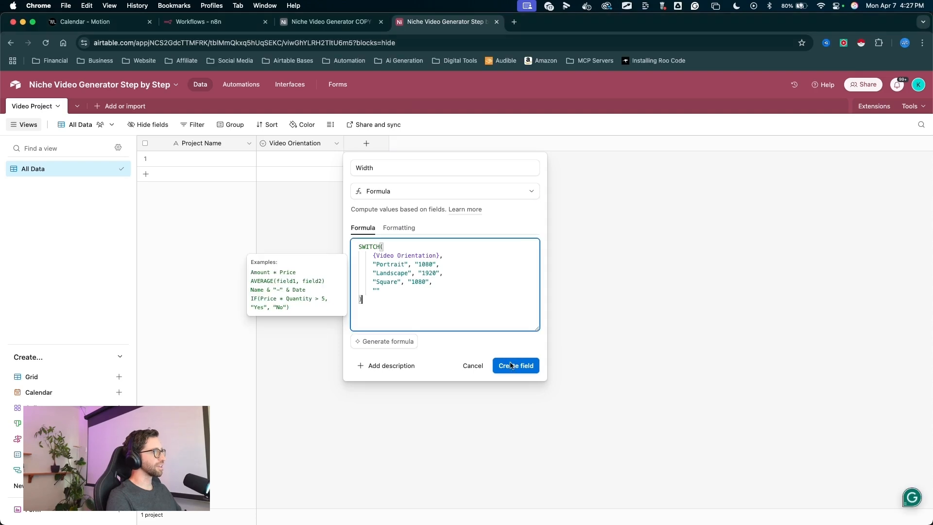
click(515, 366)
- Set the first record's Video Orientation to Portrait
drag(297, 262, 271, 162)
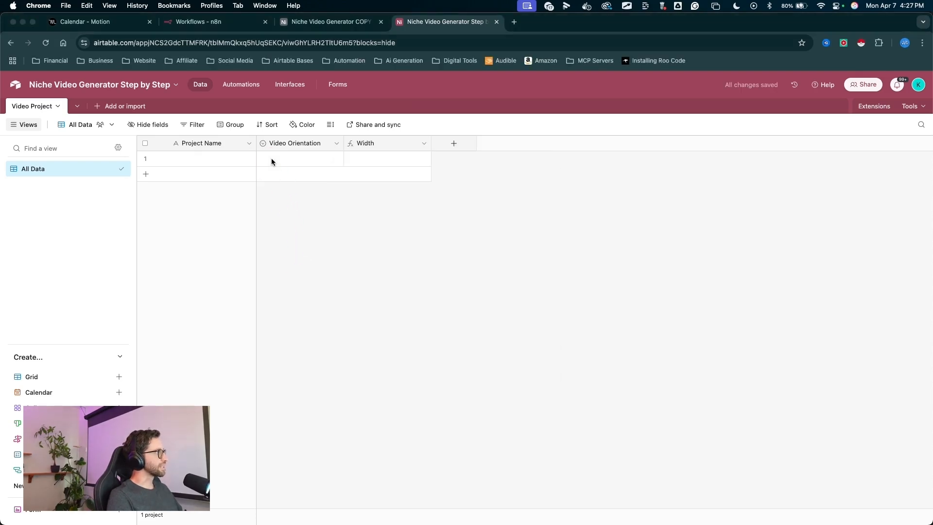
click(270, 160)
click(269, 161)
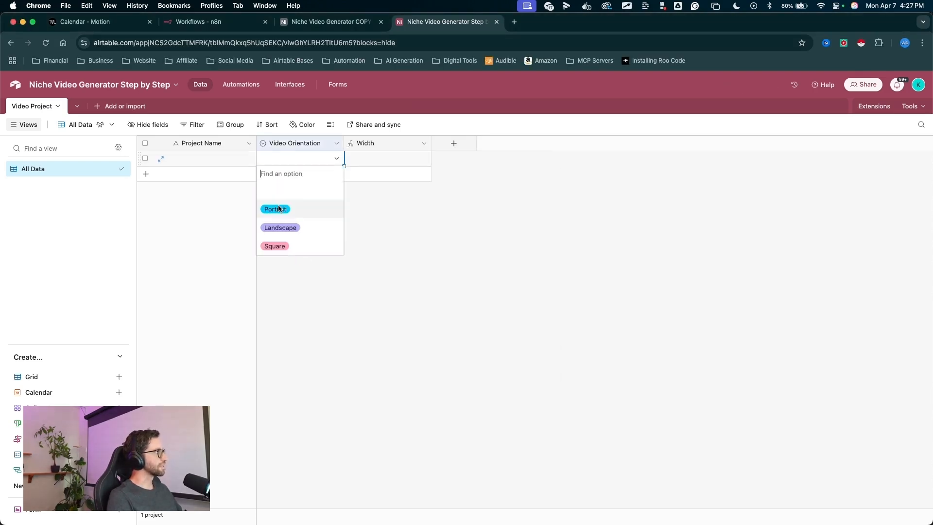
click(274, 208)
drag(375, 265, 356, 166)
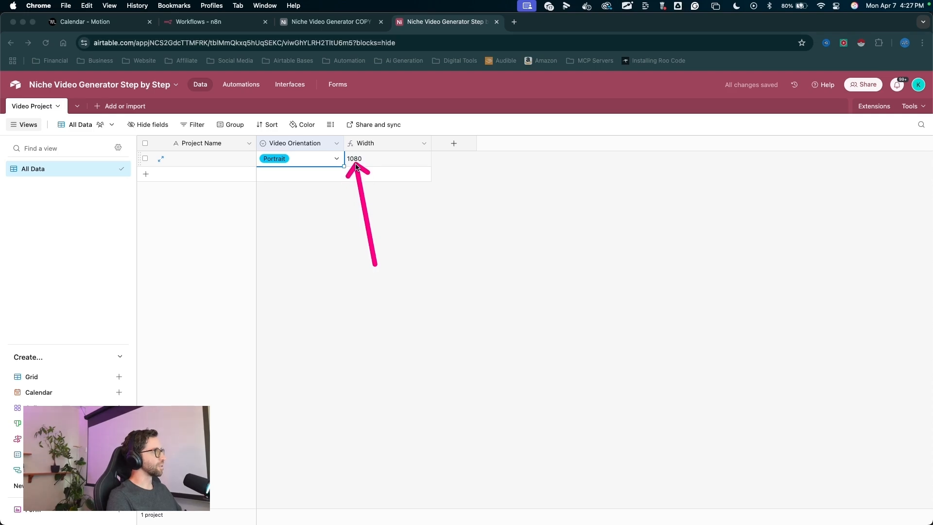
- Duplicate the Width field
mouse_move(426, 295)
mouse_down()
mouse_move(454, 142)
mouse_move(388, 141)
mouse_up()
right_click(389, 141)
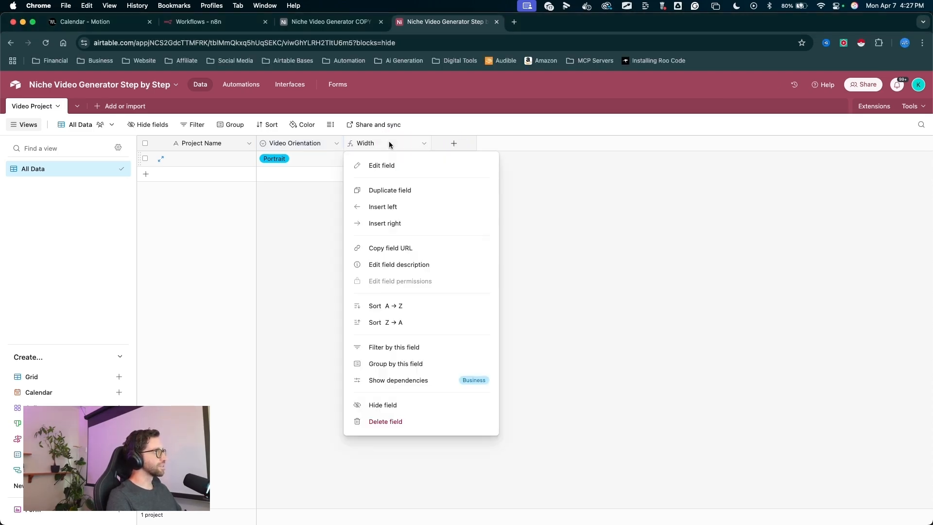
click(389, 191)
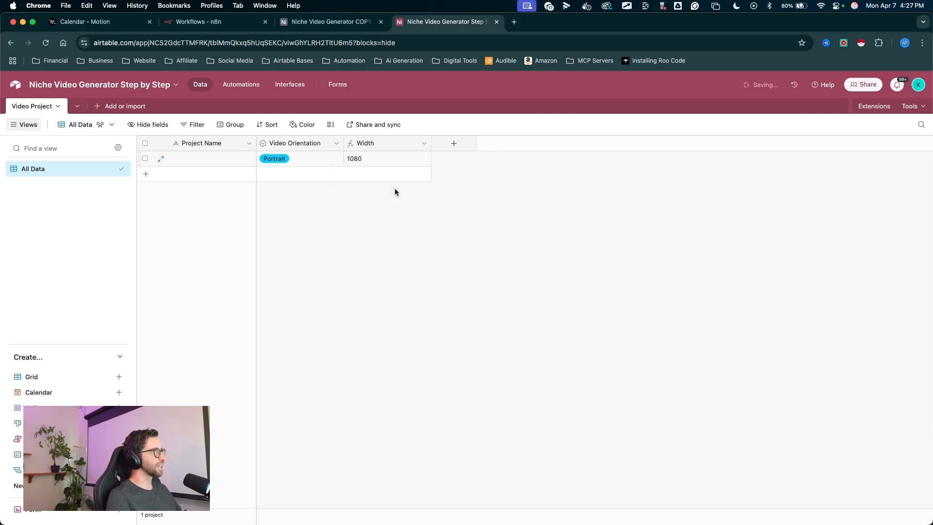
drag(462, 272, 462, 131)
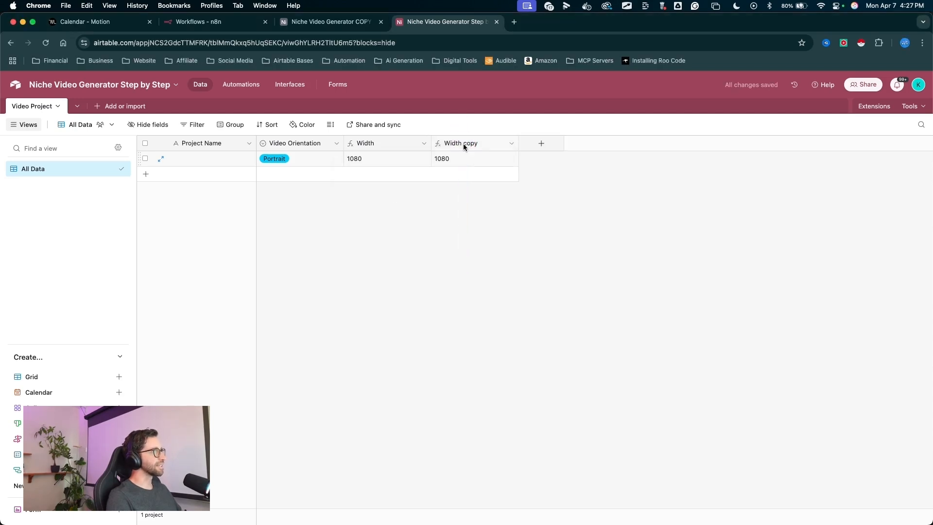
- Edit the copied field's formula so Portrait returns "1920" and Landscape returns "1080"
double_click(462, 144)
mouse_move(544, 182)
mouse_down()
mouse_move(490, 255)
mouse_move(510, 268)
mouse_up()
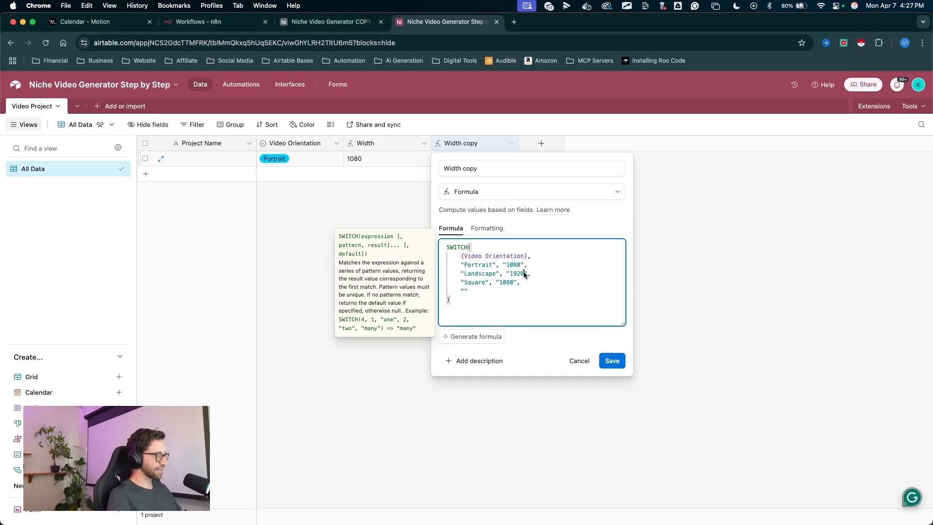
drag(524, 274, 509, 274)
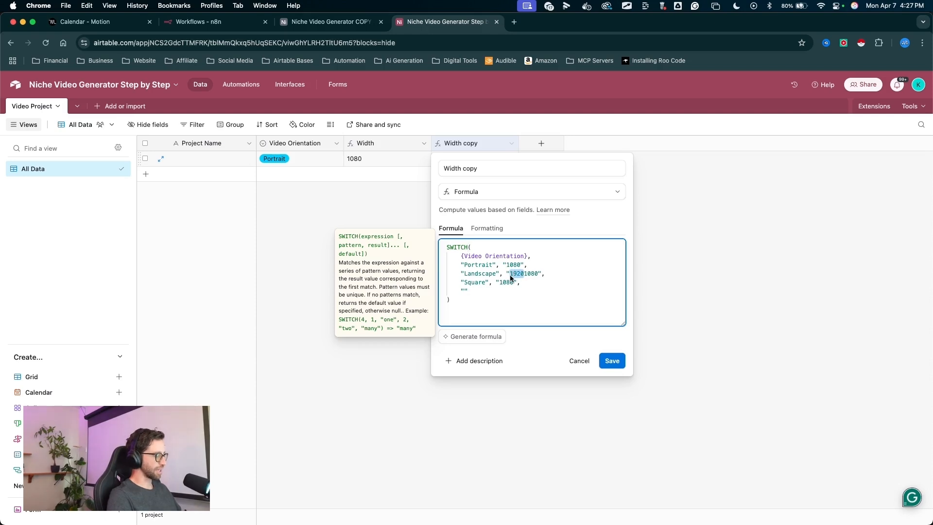
key(BackSpace)
text(920)
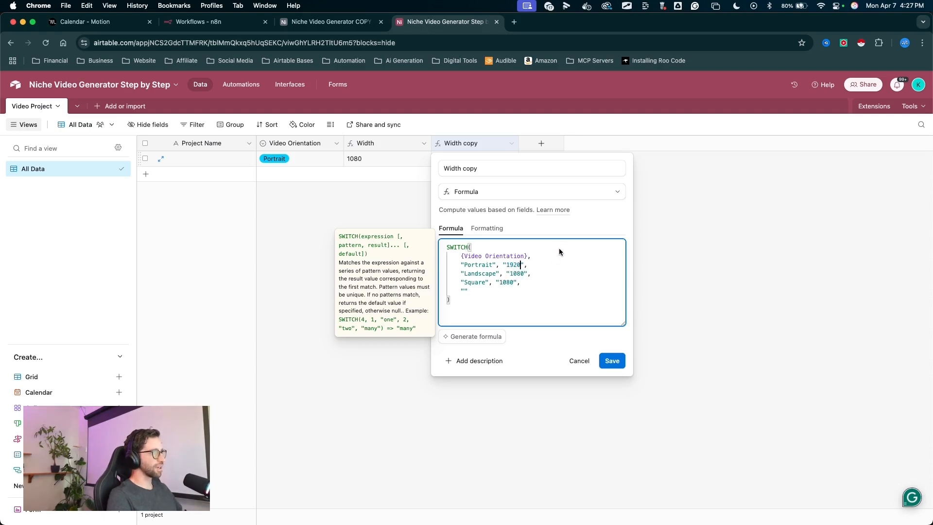
- Rename the copied field as Height and save it
mouse_move(559, 248)
mouse_down()
mouse_move(519, 280)
mouse_move(483, 166)
mouse_up()
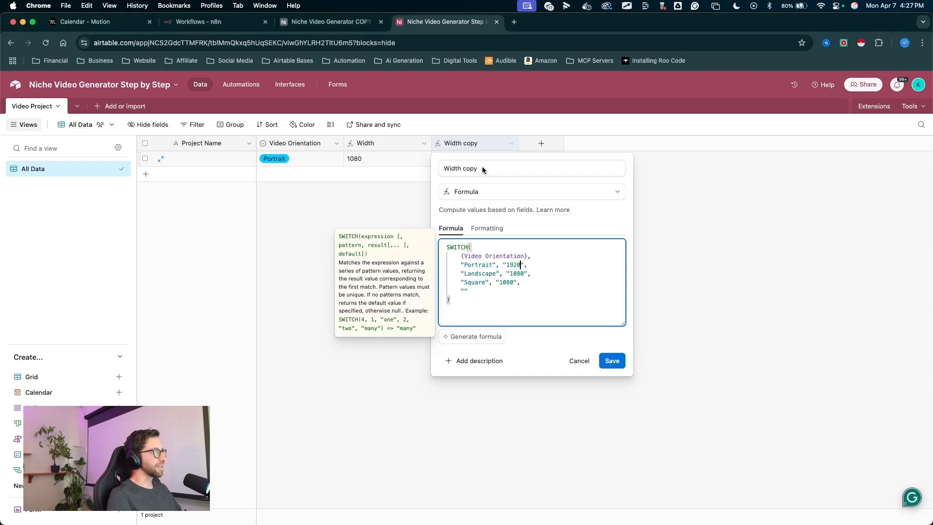
triple_click(482, 168)
text(Height)
drag(590, 285, 612, 352)
click(612, 360)
drag(478, 278, 443, 171)
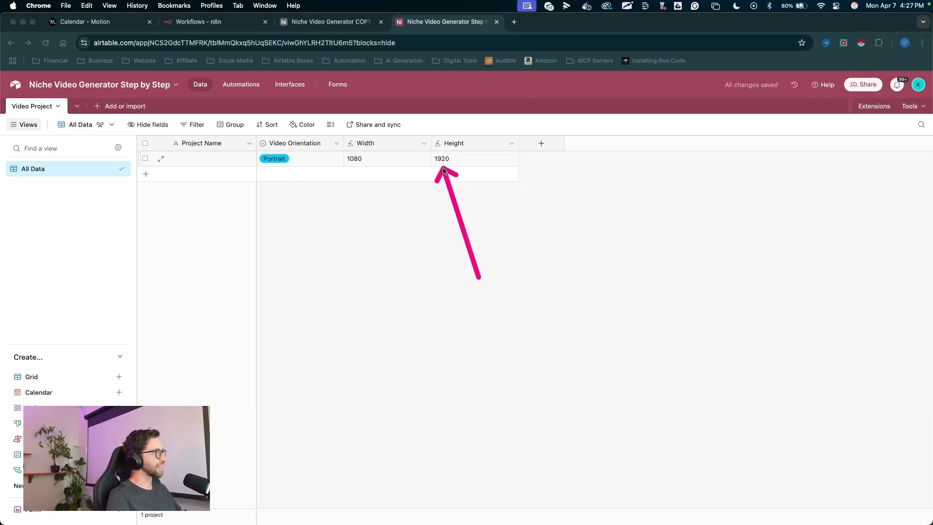
- Duplicate the Height field
mouse_move(510, 243)
mouse_down()
mouse_move(478, 180)
mouse_move(492, 146)
mouse_move(462, 140)
mouse_up()
right_click(464, 144)
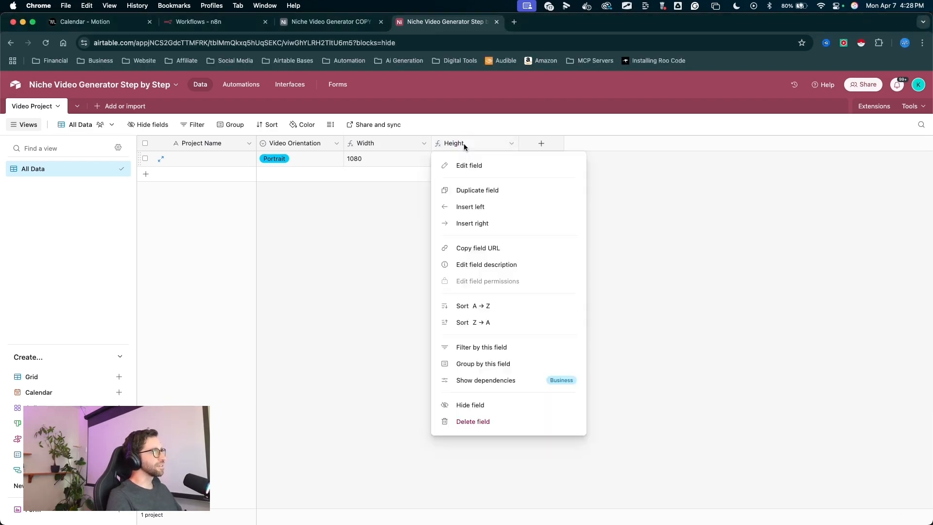
click(474, 189)
- Edit the copied field's formula so Portrait returns "9:16", Landscape "16:9" and Square "1:1"
drag(526, 226, 547, 148)
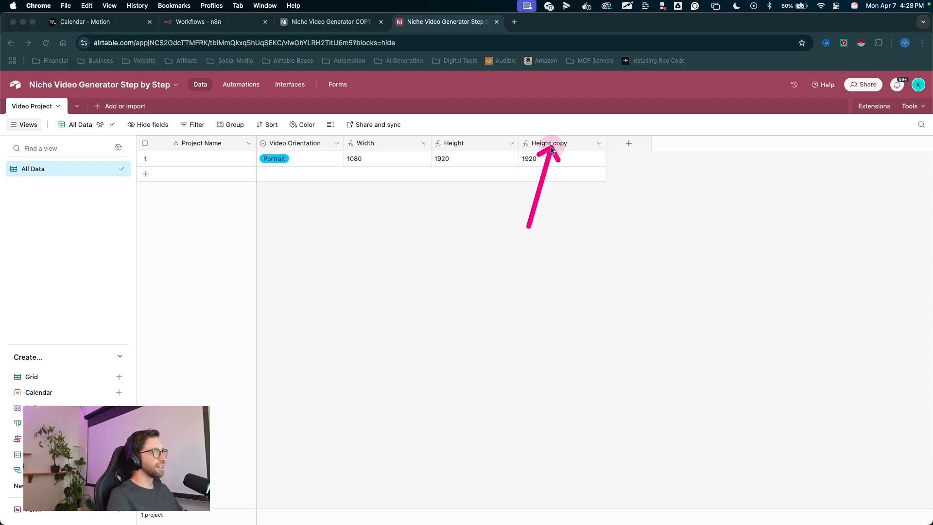
double_click(552, 145)
double_click(577, 266)
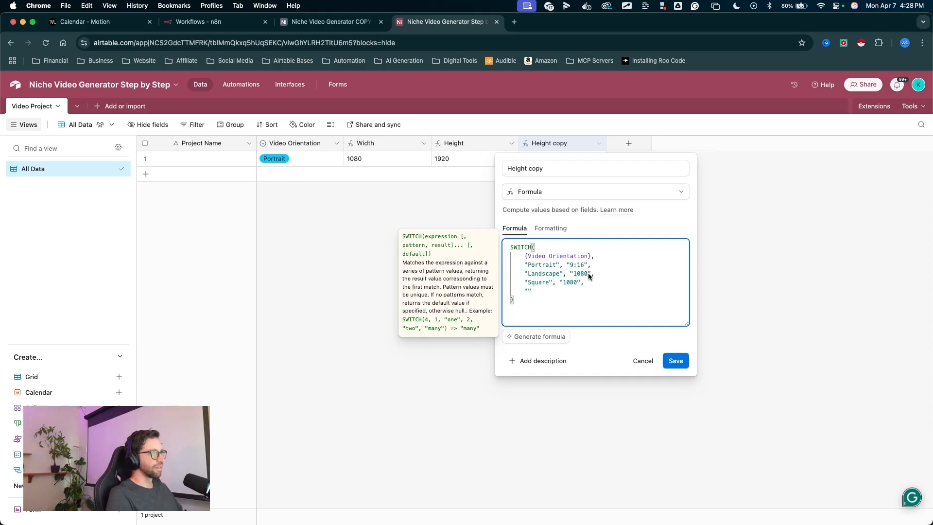
drag(576, 277, 573, 277)
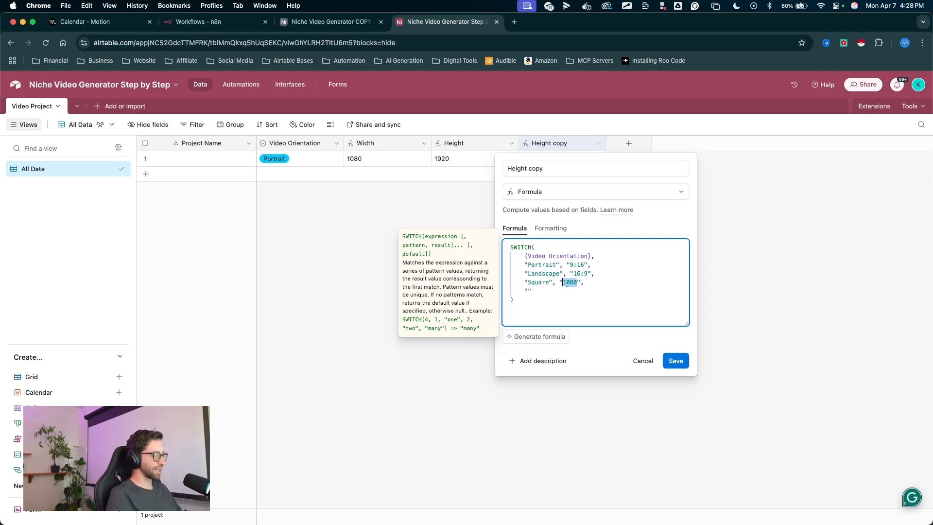
text(1:1)
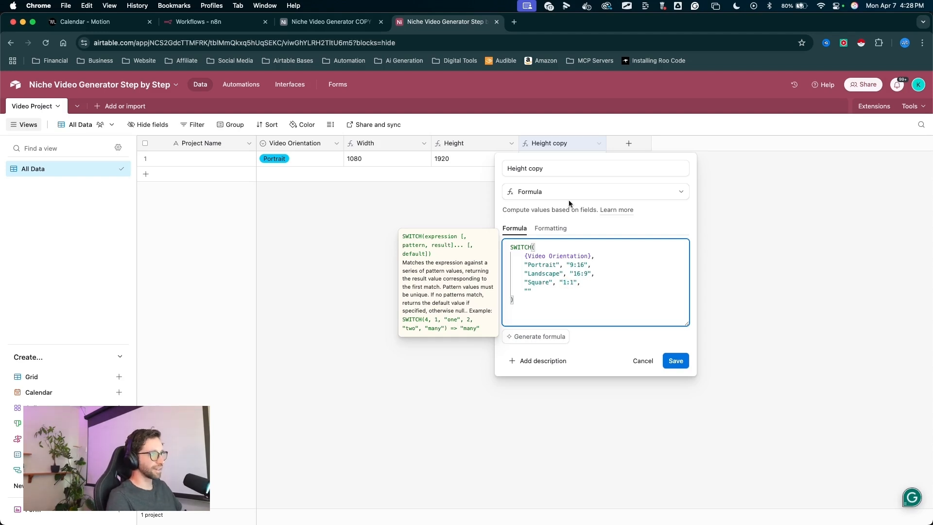
- Rename the copied field as Aspect Ratio and save it
triple_click(557, 170)
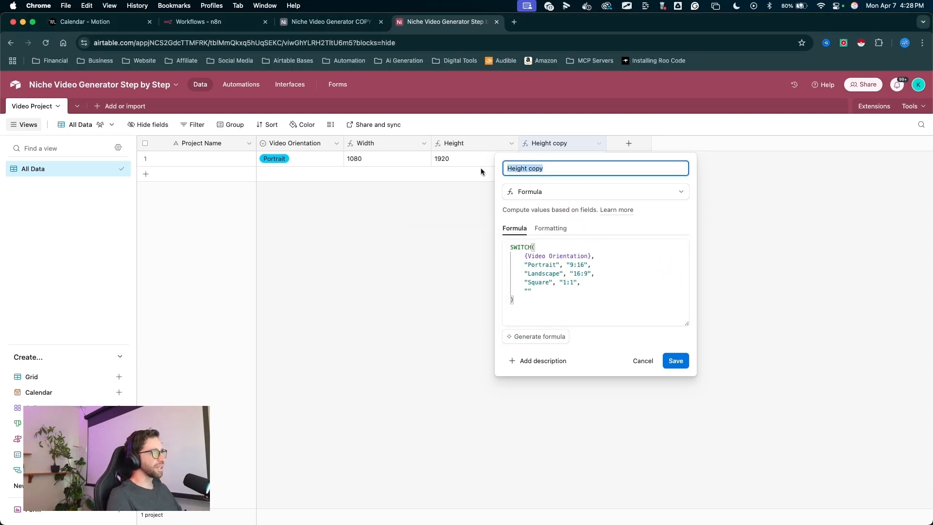
text(Aspect)
click(576, 191)
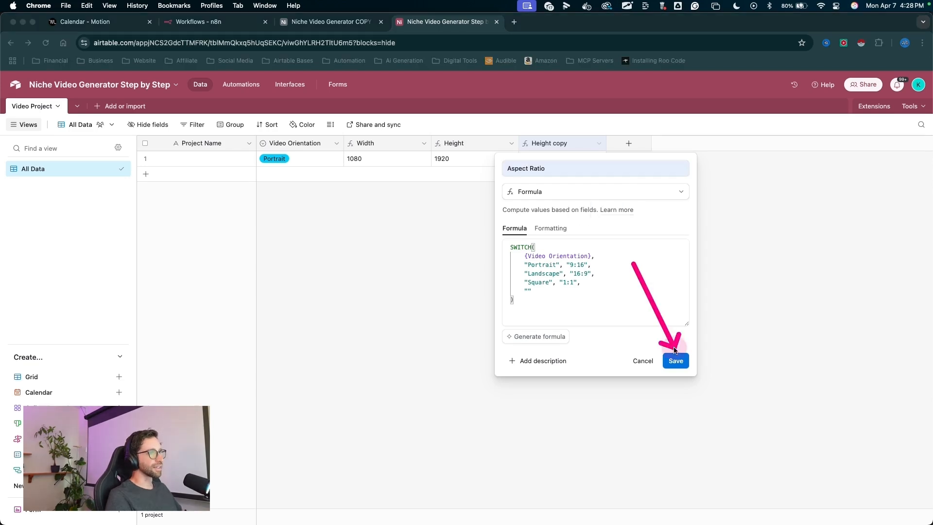
click(676, 361)
- Add a checkbox field named Start with a cyan thumbs-up style
mouse_move(538, 169)
mouse_down()
mouse_move(325, 175)
mouse_move(292, 156)
mouse_move(302, 153)
mouse_up()
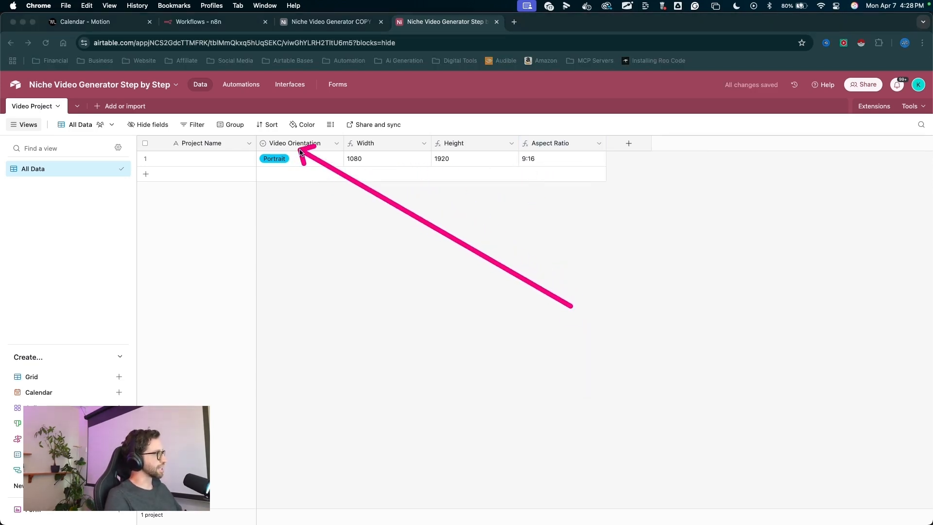
mouse_move(564, 386)
mouse_down()
mouse_move(618, 180)
mouse_move(666, 182)
mouse_move(663, 174)
mouse_move(123, 117)
mouse_move(125, 262)
mouse_move(149, 92)
mouse_move(491, 184)
mouse_move(611, 199)
mouse_move(625, 142)
mouse_up()
click(629, 144)
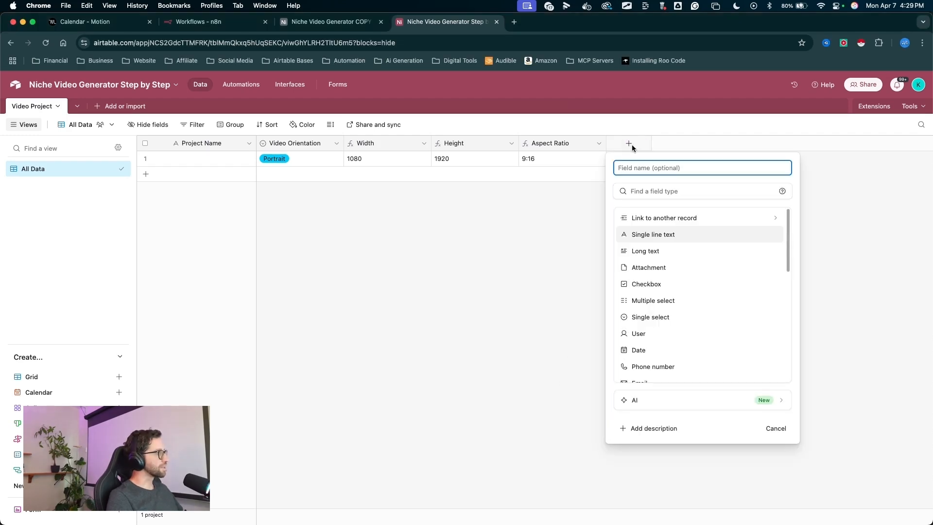
text(Start)
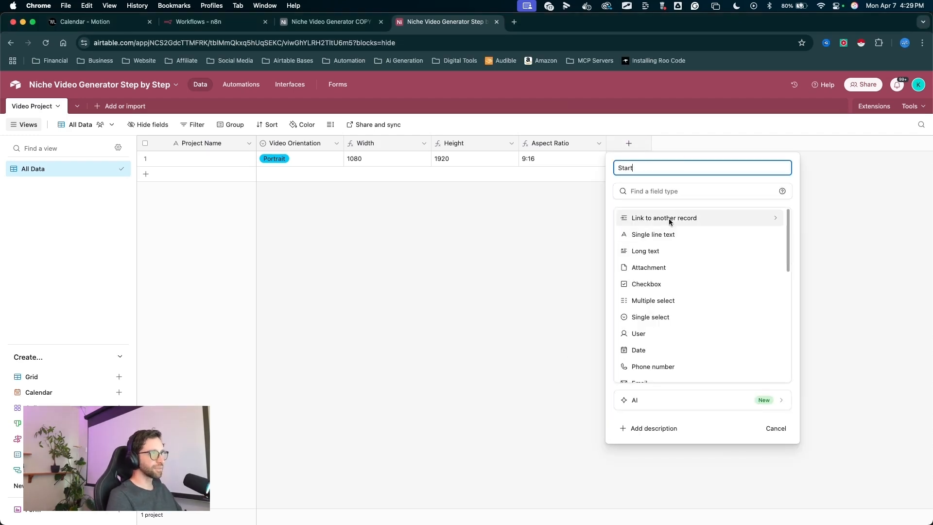
click(646, 283)
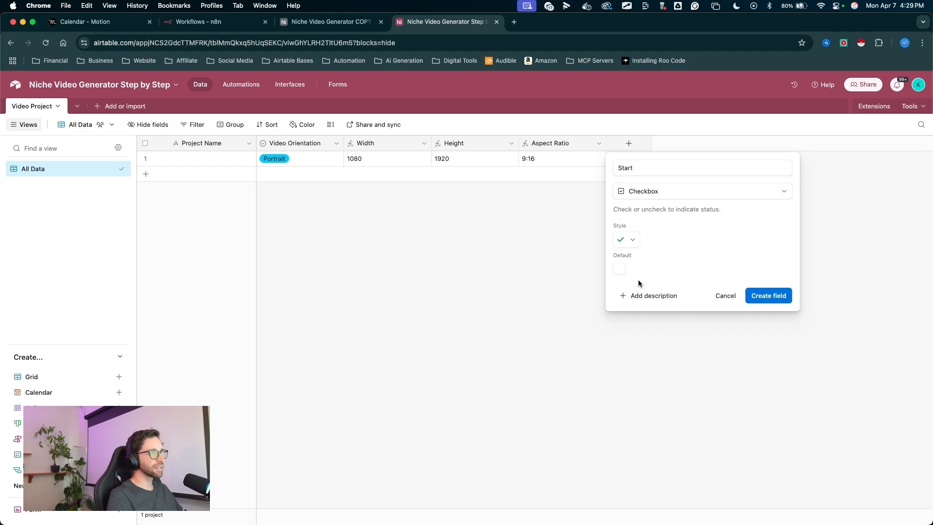
drag(684, 197, 618, 252)
click(622, 241)
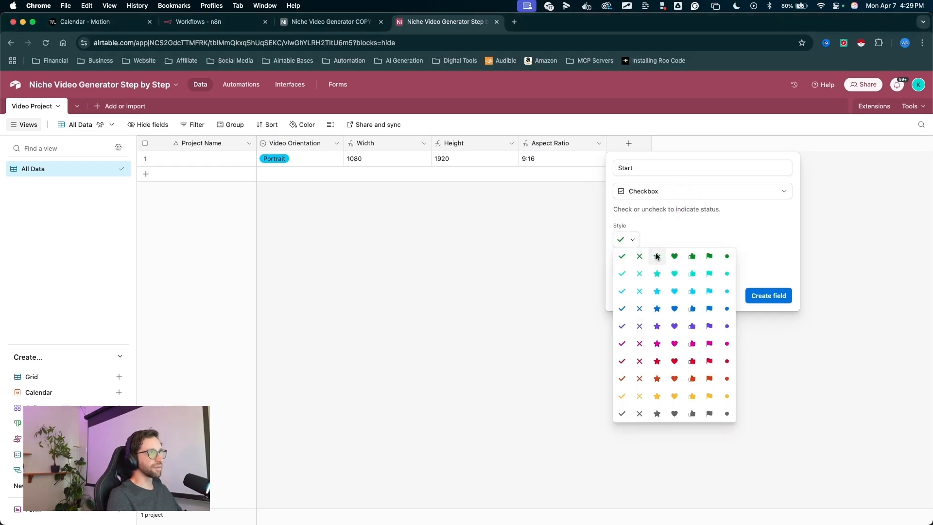
click(692, 291)
drag(708, 246, 773, 292)
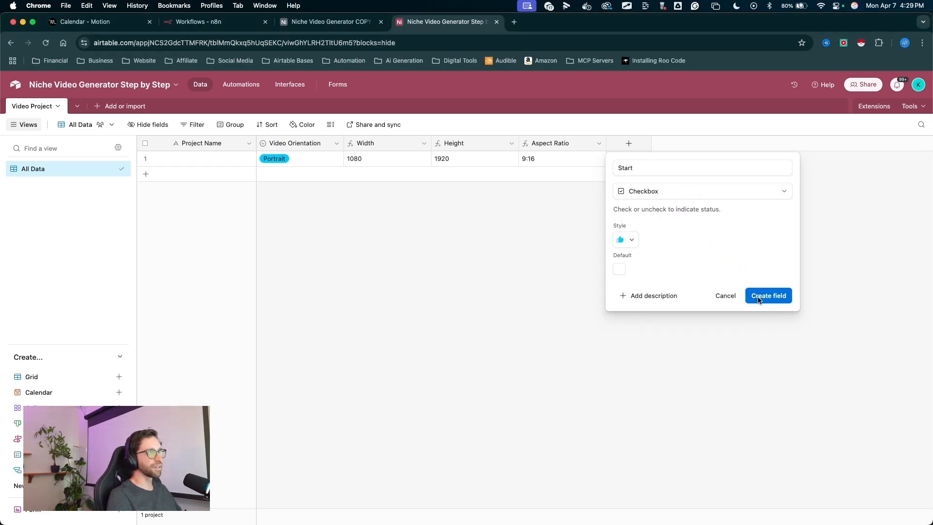
click(768, 295)
- Add a Created time field to the table
drag(716, 257, 717, 145)
click(717, 143)
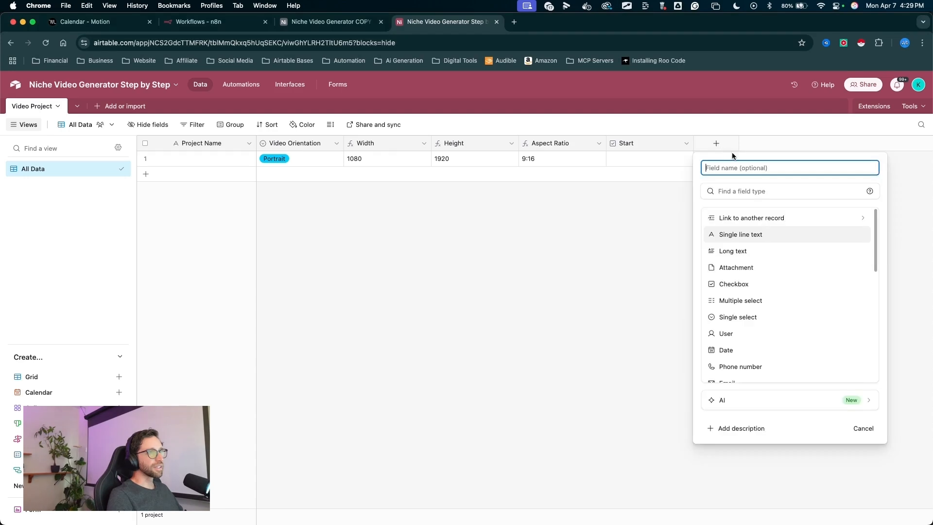
scroll(773, 285, down, 10)
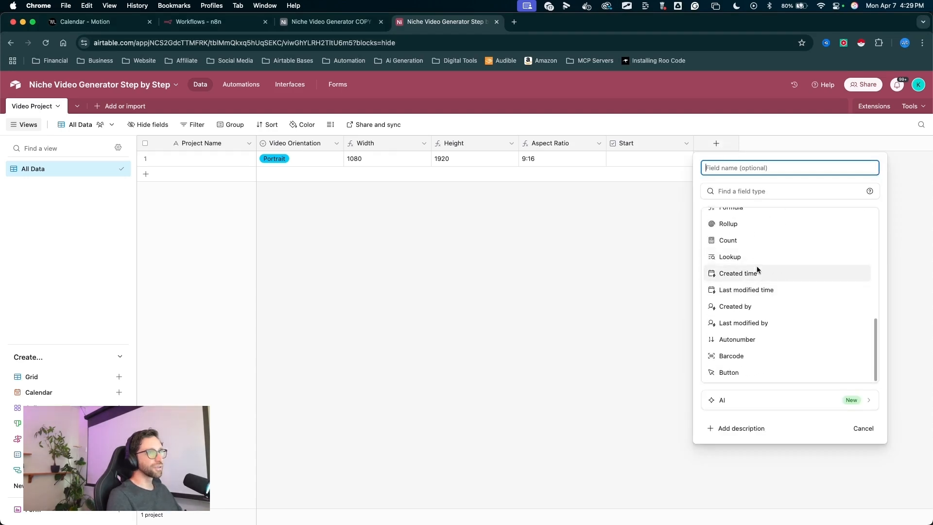
click(737, 271)
key(Return)
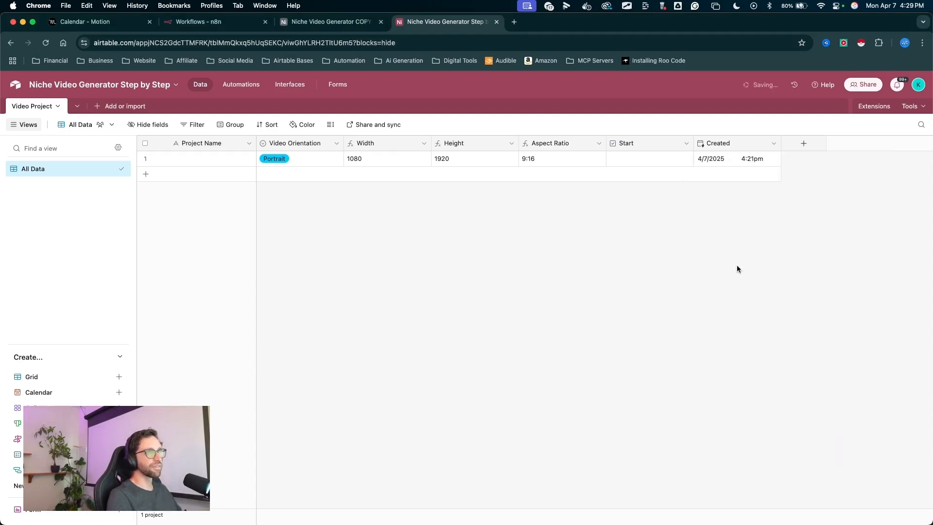
- Add a Last modified time field covering all editable fields
drag(783, 302, 808, 142)
click(803, 143)
scroll(746, 354, down, 3)
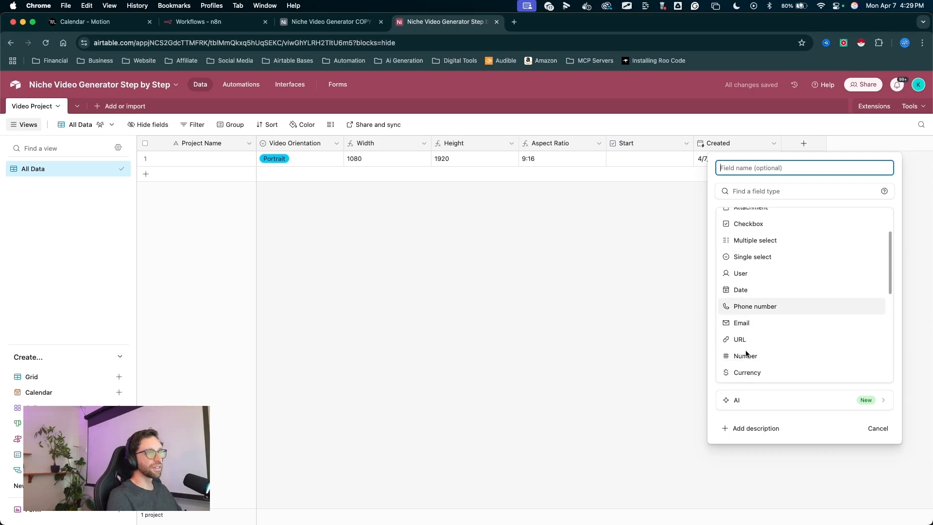
scroll(746, 353, down, 5)
click(763, 288)
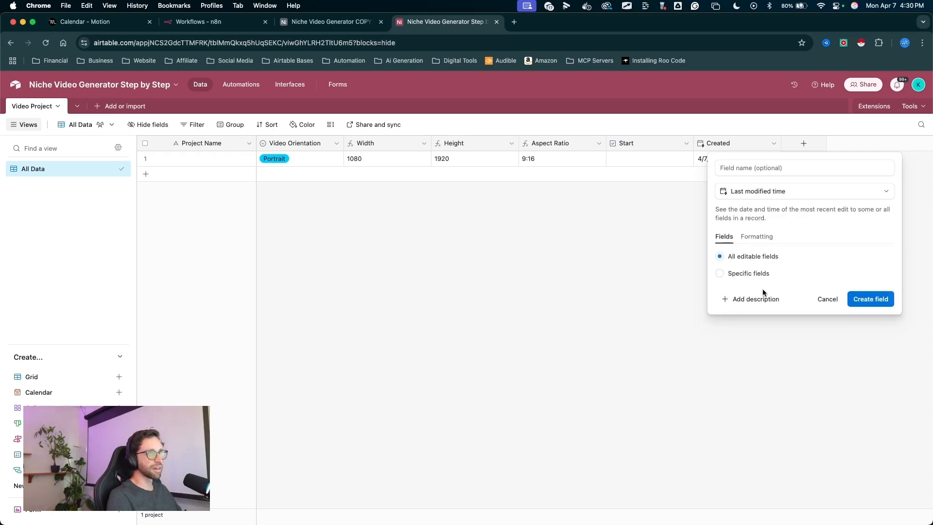
click(867, 299)
- Add an attachment field named Reference Images
mouse_move(855, 314)
mouse_down()
mouse_move(895, 181)
mouse_move(880, 141)
mouse_up()
click(883, 146)
text(Refer)
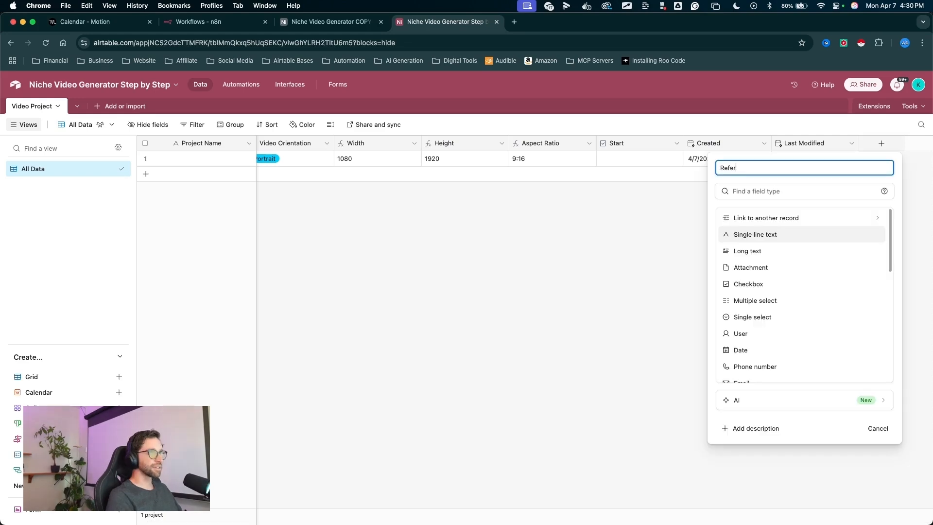
text(ence Imageds)
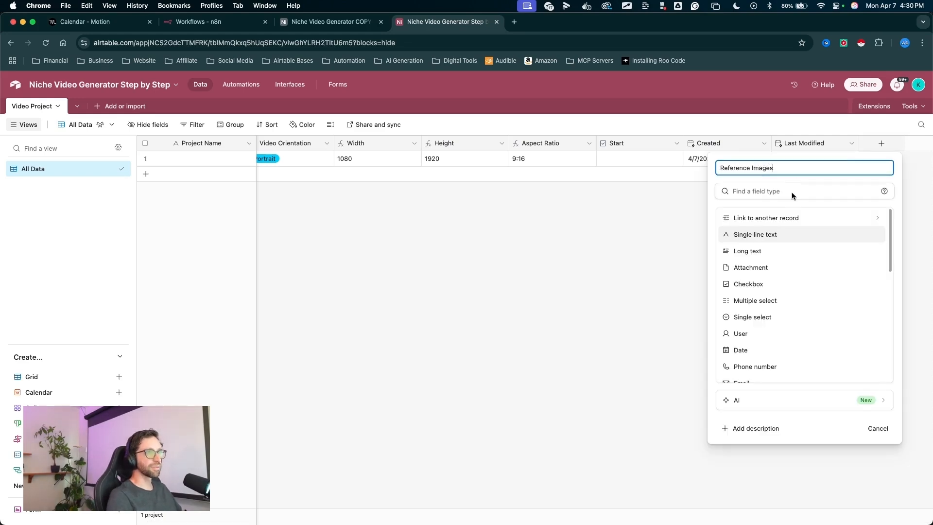
drag(791, 191, 748, 259)
click(757, 267)
drag(820, 310, 859, 252)
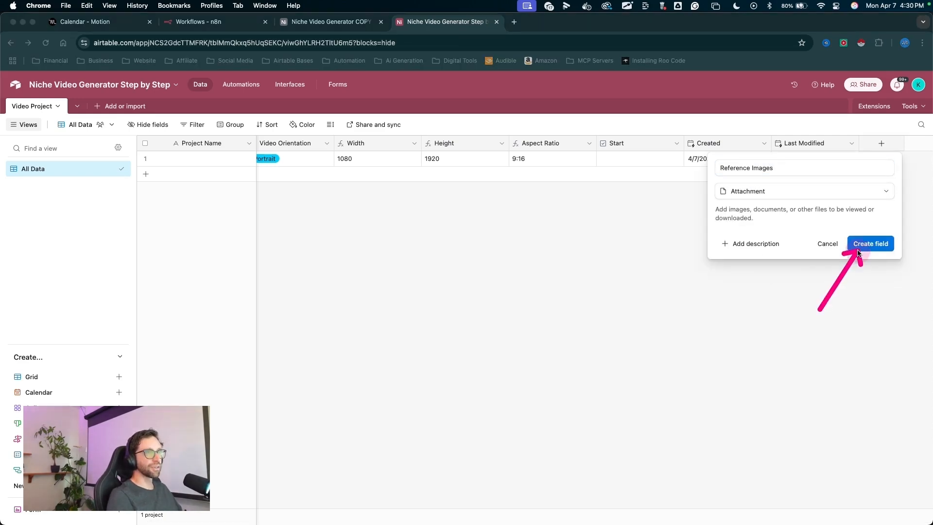
click(858, 253)
- Add a formula field named Record ID with the formula RECORD_ID()
mouse_move(821, 287)
mouse_down()
mouse_move(896, 125)
mouse_move(883, 147)
mouse_up()
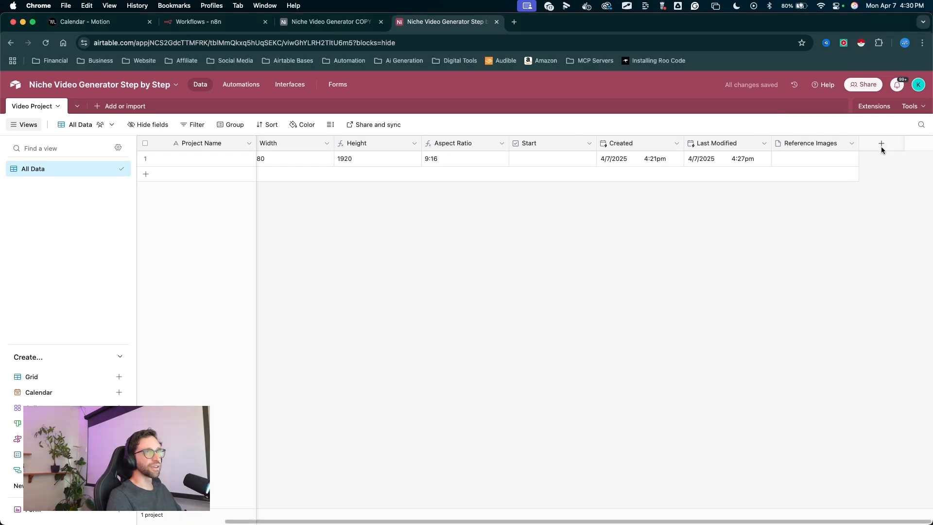
click(882, 144)
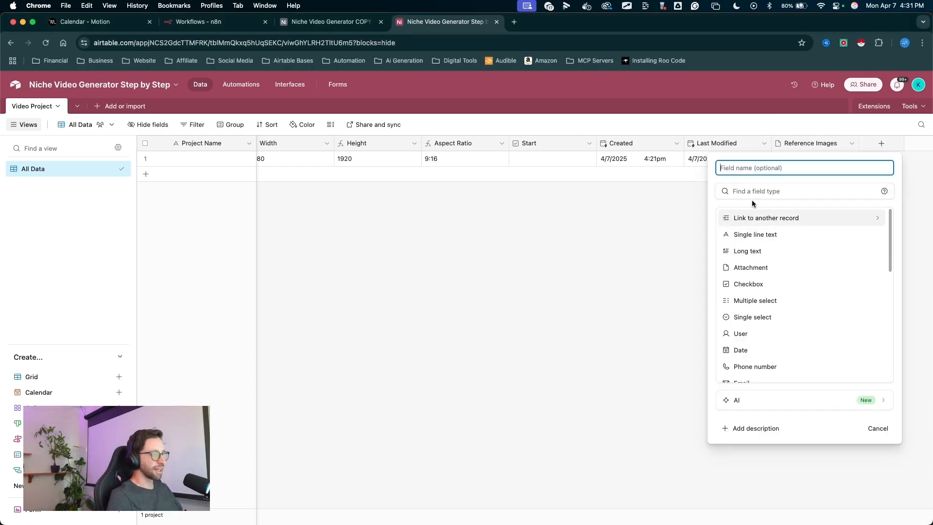
text(Record ID)
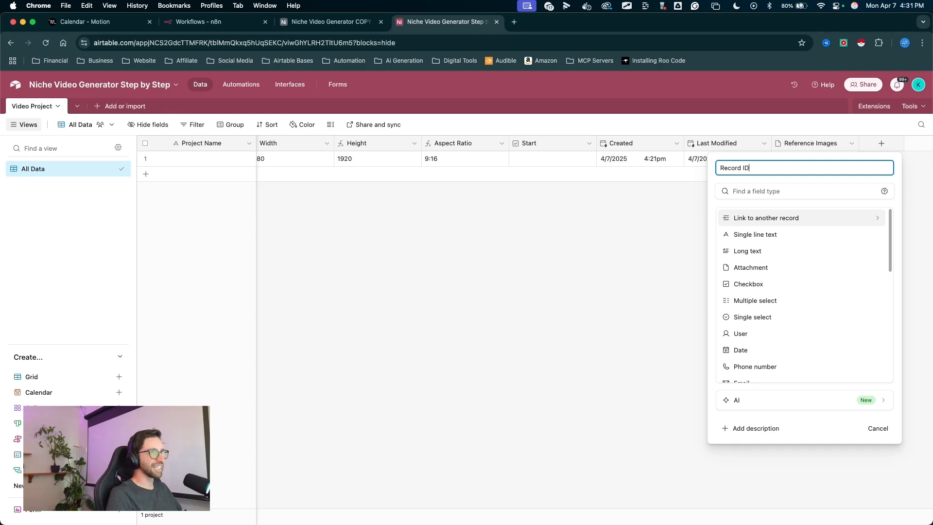
scroll(802, 249, down, 10)
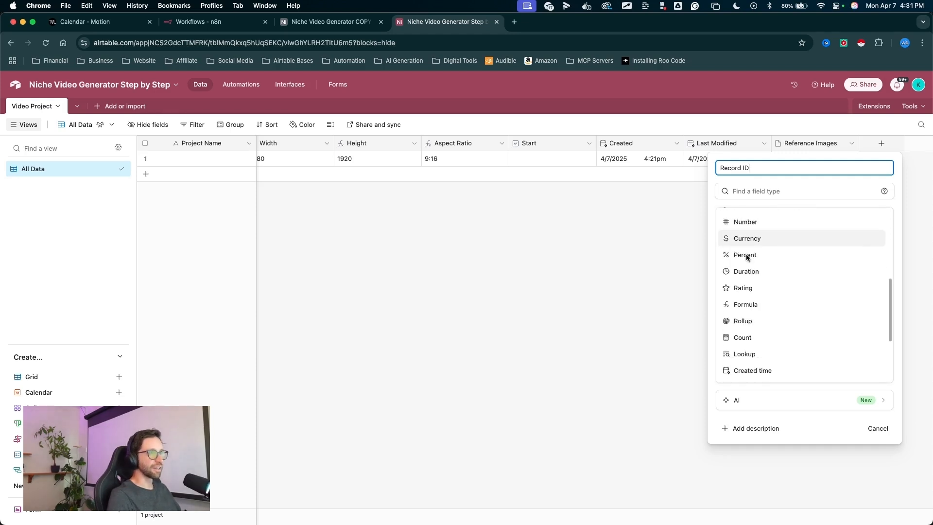
click(767, 252)
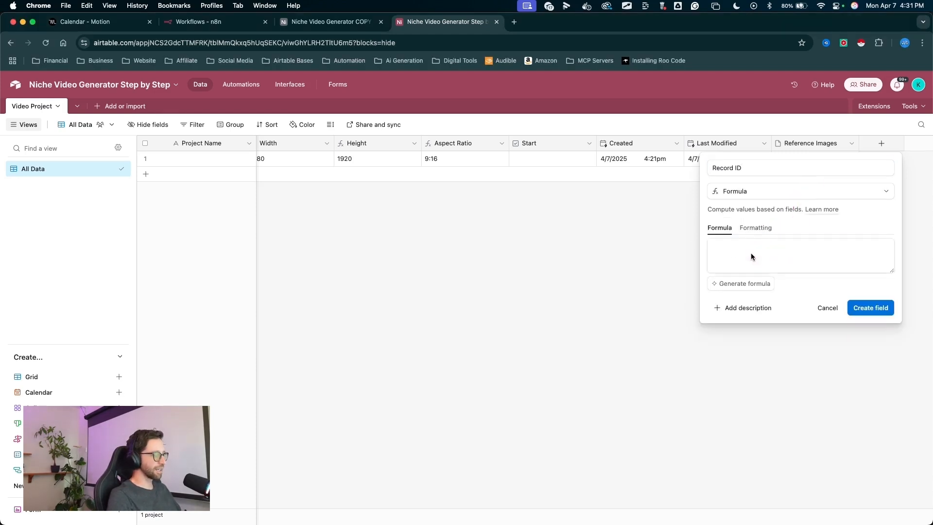
click(751, 253)
text(rec)
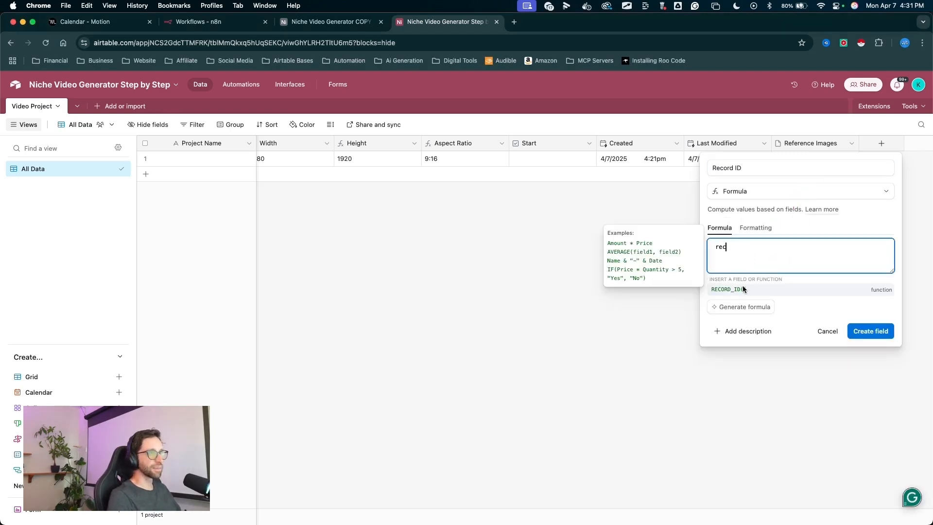
key(ctrl+a)
mouse_move(759, 262)
mouse_down()
mouse_move(733, 288)
mouse_move(386, 177)
mouse_move(604, 145)
mouse_move(739, 271)
mouse_move(735, 286)
mouse_up()
click(735, 289)
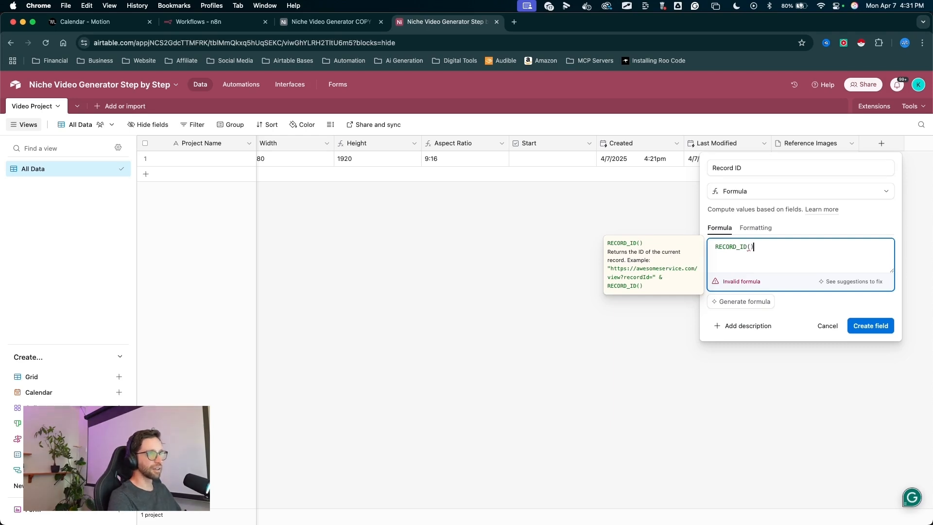
text())
key(ctrl+a)
drag(764, 249, 757, 249)
drag(864, 262, 873, 312)
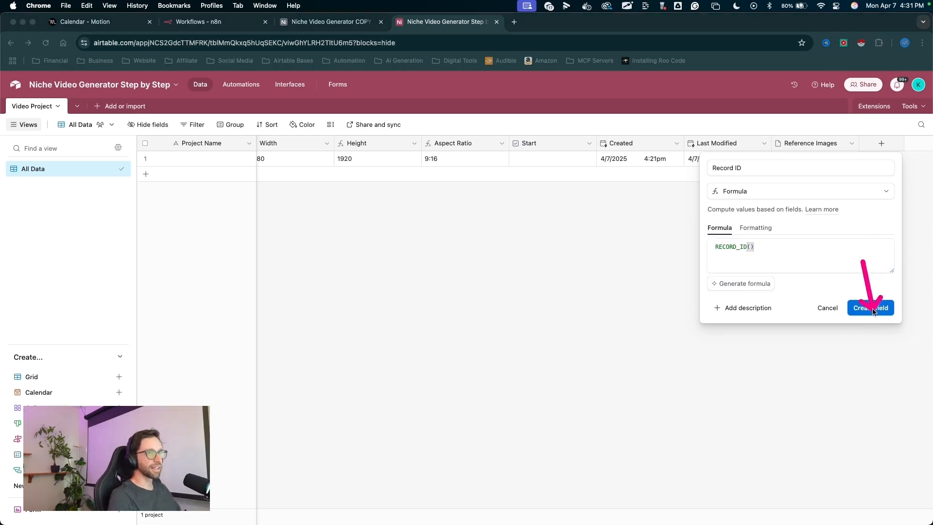
click(871, 308)
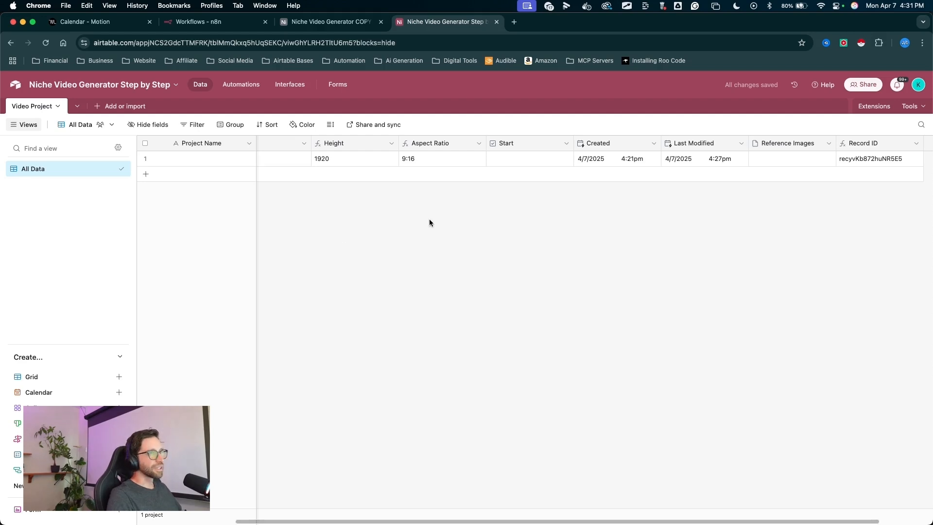
key(ctrl+a)
mouse_move(354, 279)
mouse_down()
mouse_move(130, 146)
mouse_move(104, 113)
mouse_move(757, 257)
mouse_move(621, 156)
mouse_move(348, 208)
mouse_move(412, 156)
mouse_move(400, 173)
mouse_up()
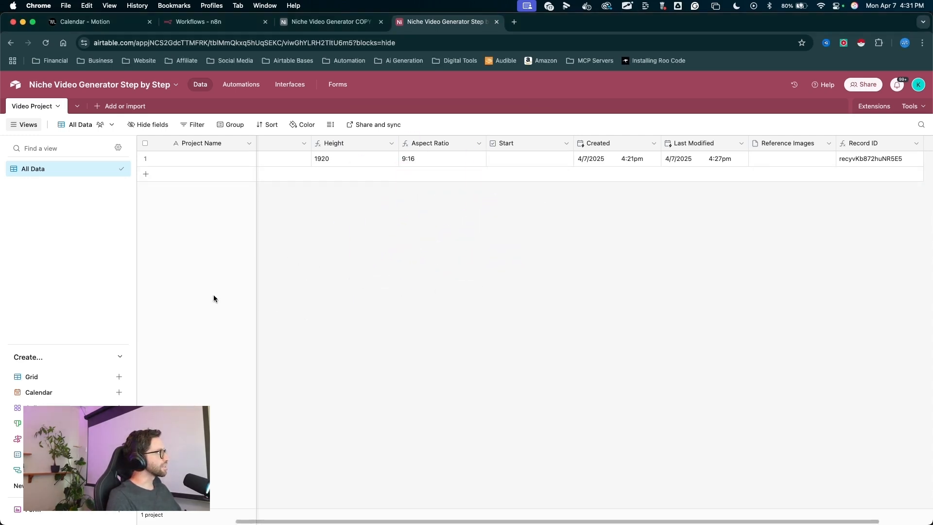
key(ctrl+a)
mouse_move(215, 295)
mouse_down()
mouse_move(106, 135)
mouse_move(99, 109)
mouse_up()
key(Escape)
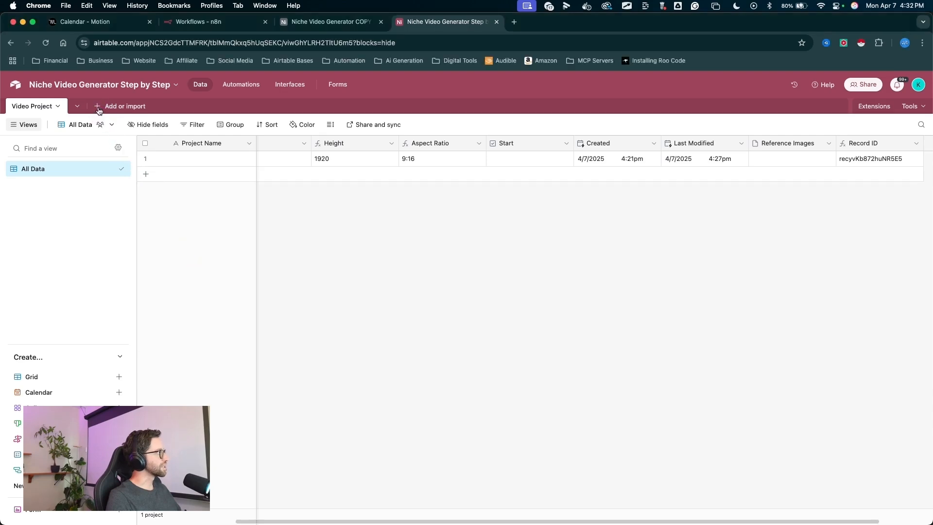
- Create a new blank table named Generation
click(99, 107)
click(135, 140)
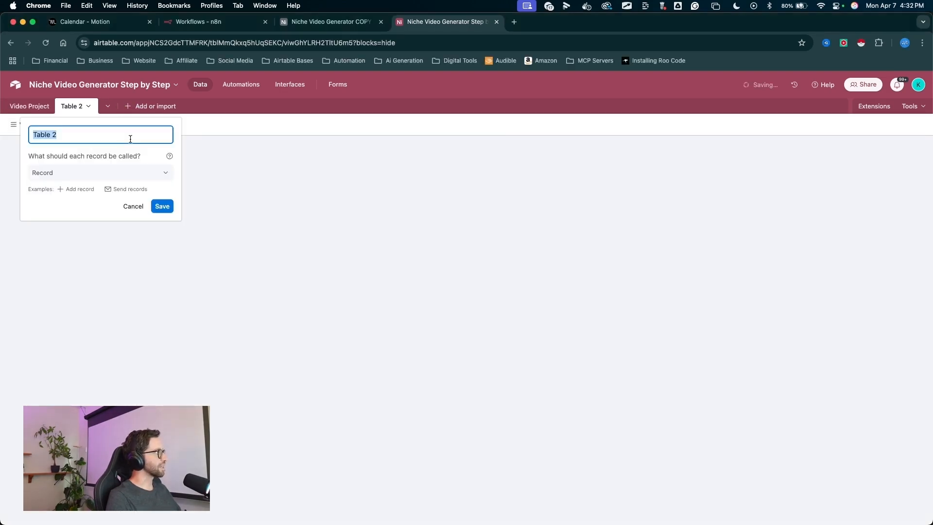
text(Generation)
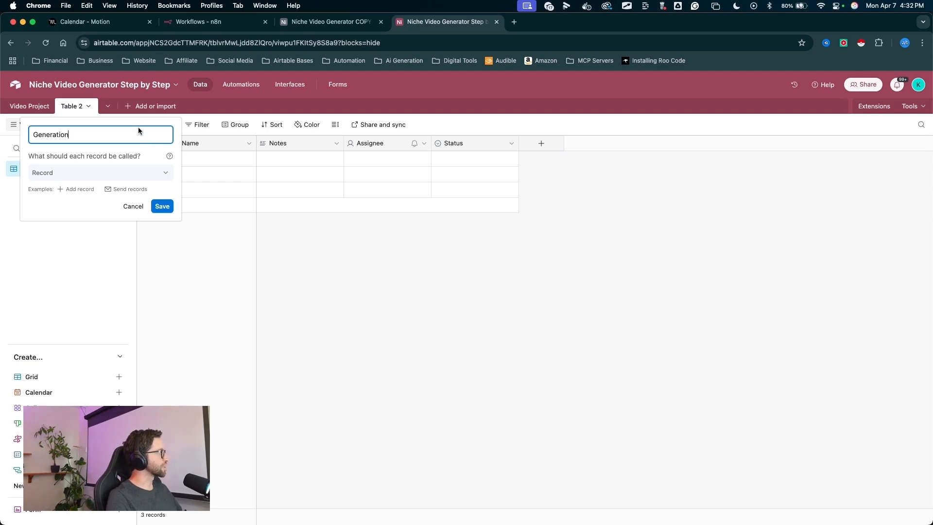
drag(146, 129, 166, 200)
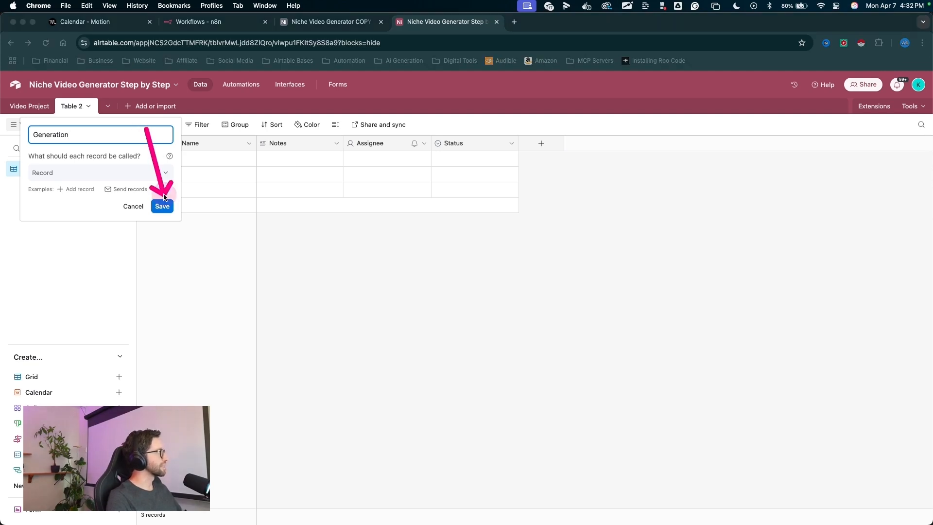
click(162, 206)
- Delete the default Notes, Assignee and Status fields from the new table
mouse_move(342, 336)
mouse_down()
mouse_move(362, 141)
mouse_move(454, 137)
mouse_up()
click(294, 145)
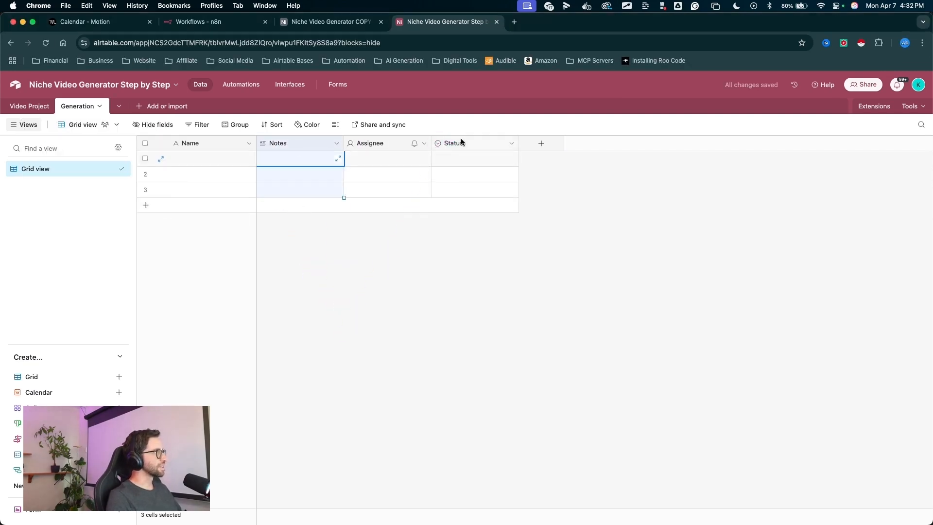
shift+click(460, 141)
right_click(461, 142)
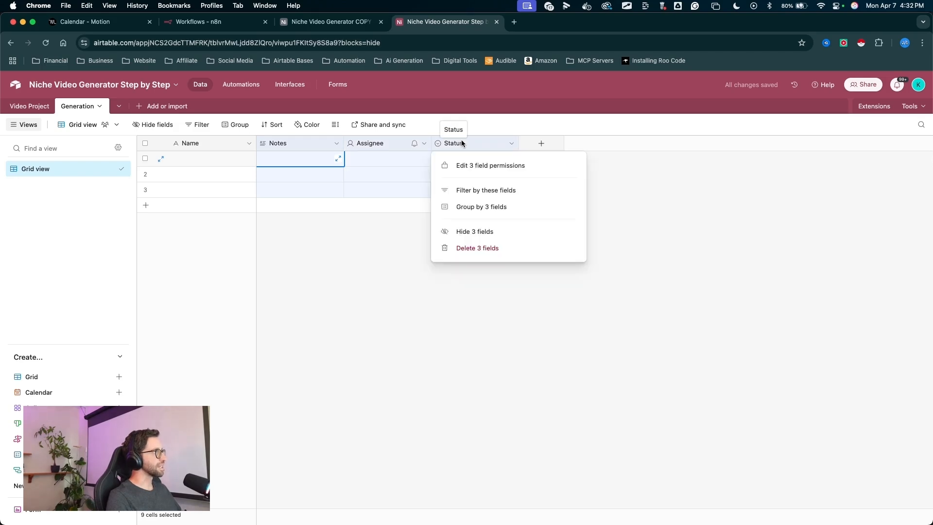
click(473, 249)
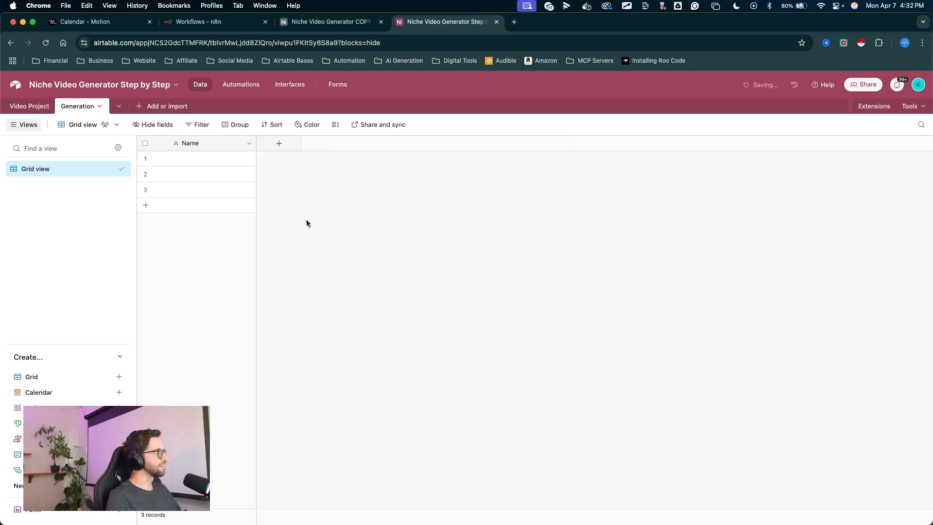
- Delete the two extra empty records, keeping only the first one
mouse_move(319, 308)
mouse_down()
mouse_move(271, 202)
mouse_move(525, 199)
mouse_move(270, 45)
mouse_move(228, 142)
mouse_move(285, 185)
mouse_up()
key(Escape)
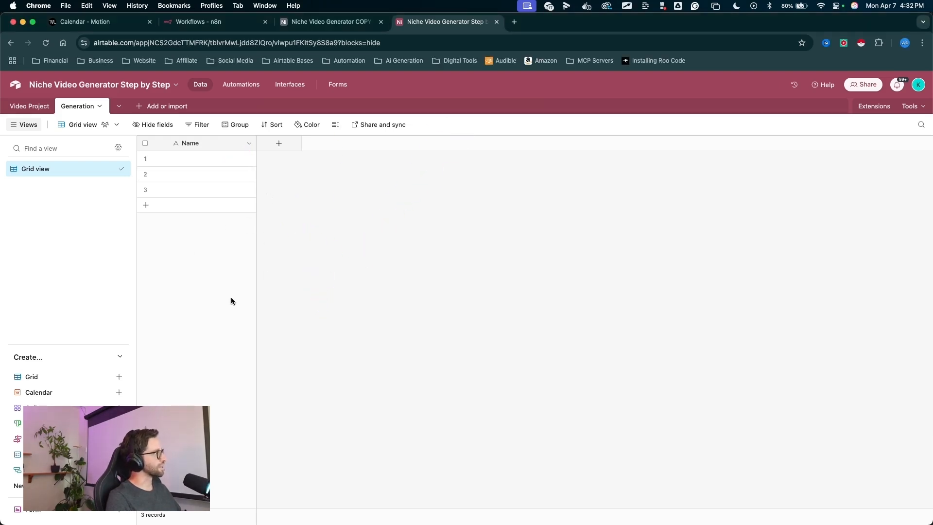
drag(340, 292, 148, 172)
key(Escape)
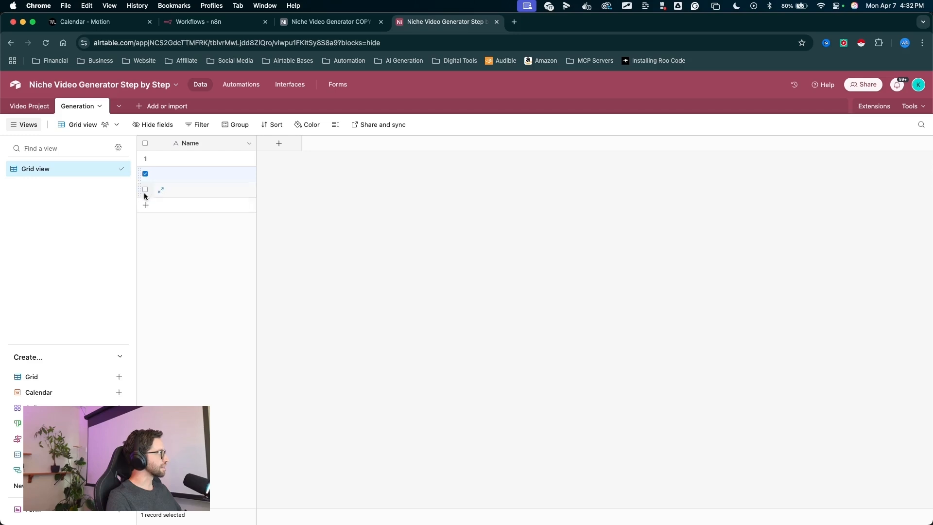
right_click(180, 191)
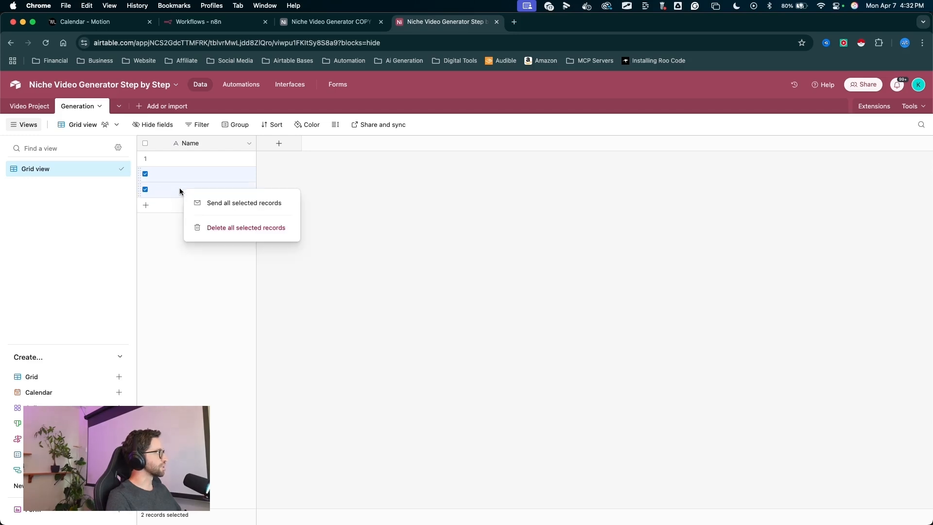
click(246, 227)
drag(208, 276, 30, 168)
key(Escape)
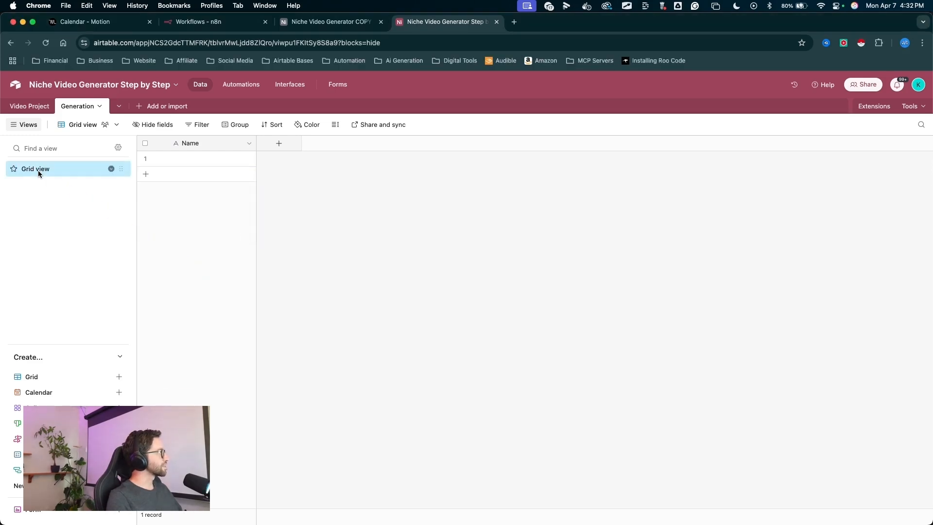
- Rename the grid view to All Data
double_click(36, 170)
text(All Data)
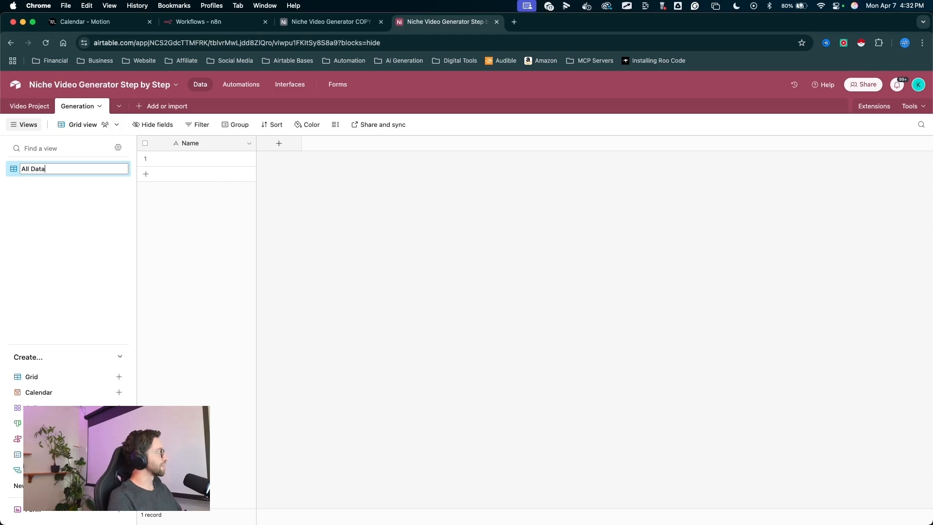
key(Return)
- Add a long text field named AI Image Prompt
drag(307, 311, 265, 155)
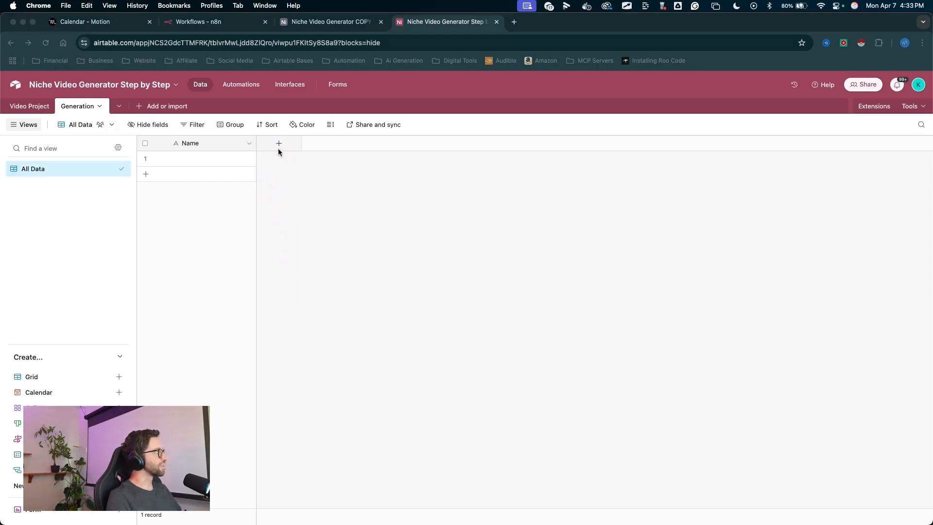
click(278, 144)
text(Ai Image )
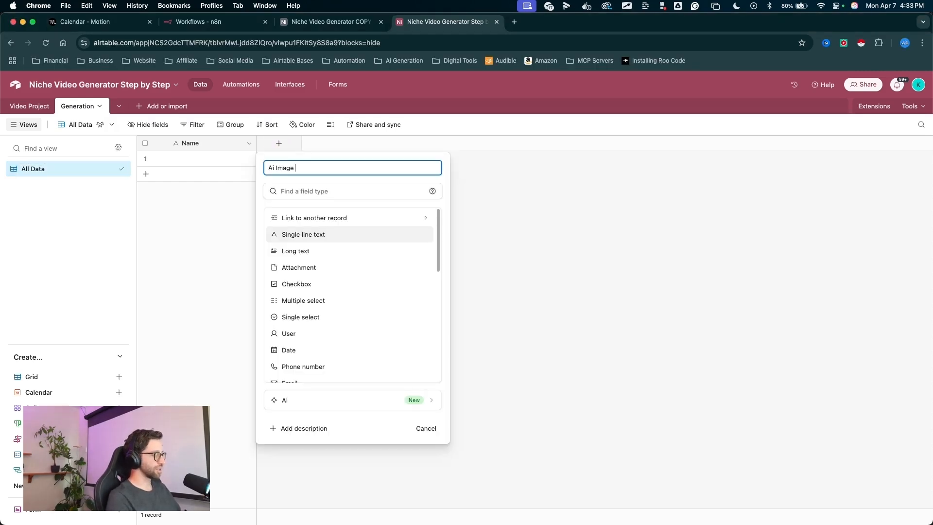
text(Prompt)
drag(340, 183, 309, 245)
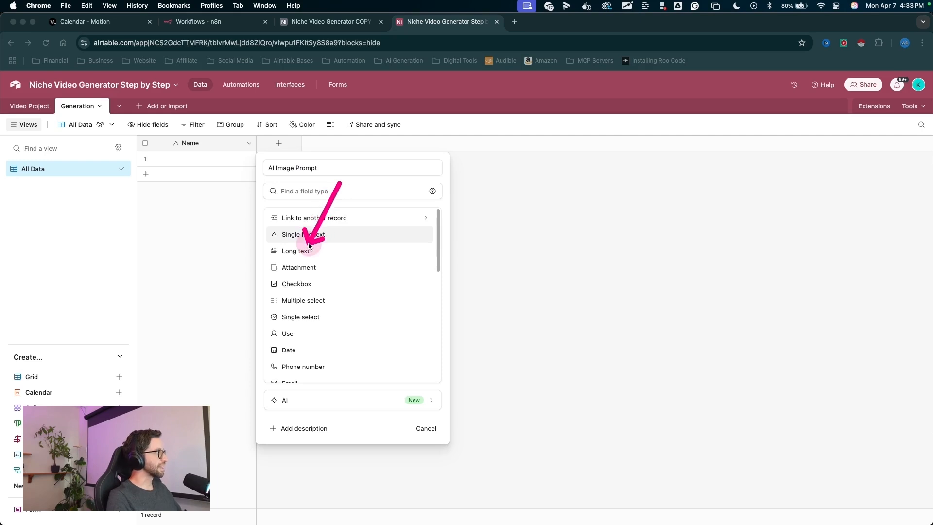
click(309, 246)
mouse_move(354, 415)
mouse_down()
mouse_move(408, 297)
mouse_move(367, 146)
mouse_up()
click(417, 298)
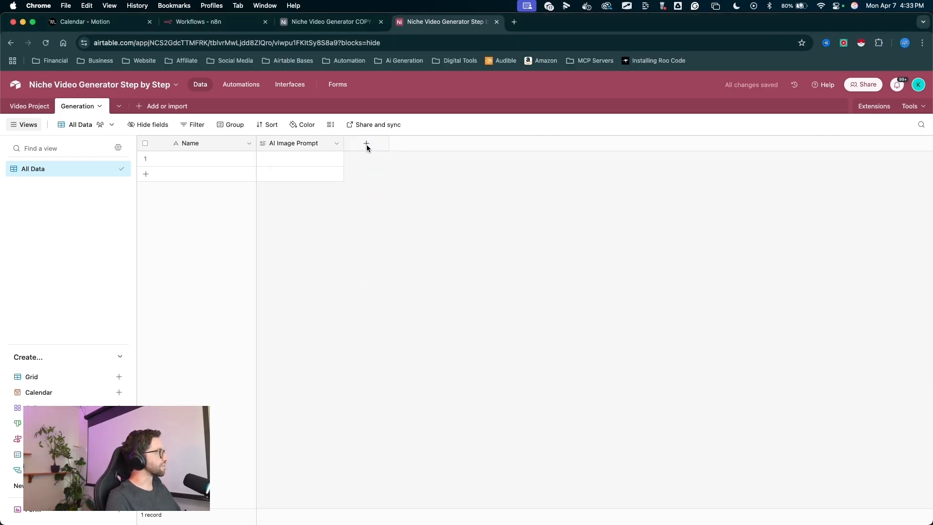
- Add an attachment field named Image
click(367, 144)
drag(463, 146, 386, 268)
click(382, 267)
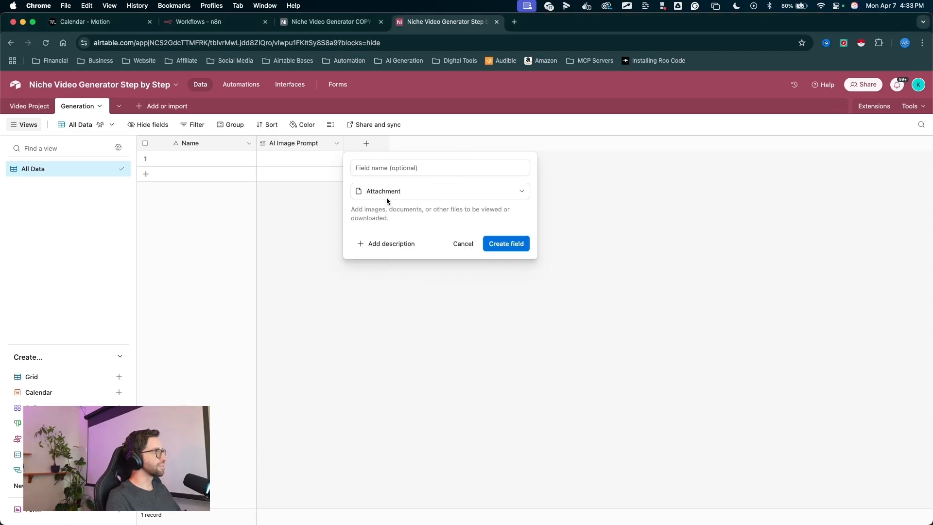
click(379, 173)
text(IMages)
key(BackSpace)
key(BackSpace)
key(BackSpace)
key(BackSpace)
key(BackSpace)
text(mage)
drag(459, 291, 512, 244)
click(504, 251)
- Add a single select field Generation Actions with options Choose Action, Generate Image, Generate Video, defaulting to Choose Action
click(454, 144)
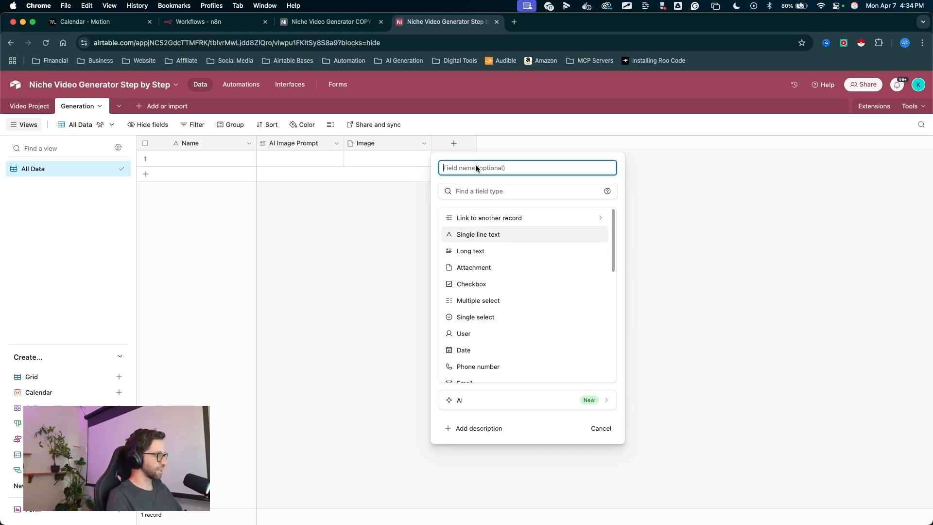
text(Generation Actions)
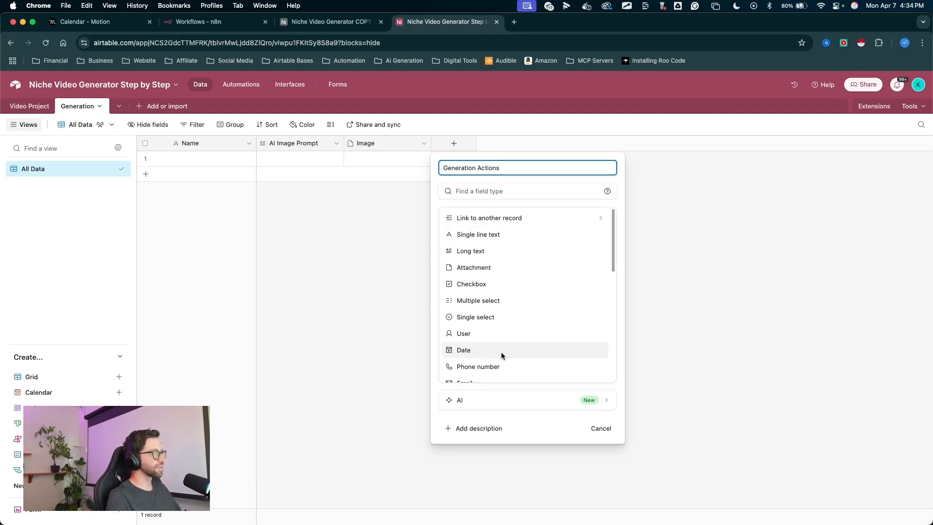
click(483, 317)
drag(535, 241, 500, 314)
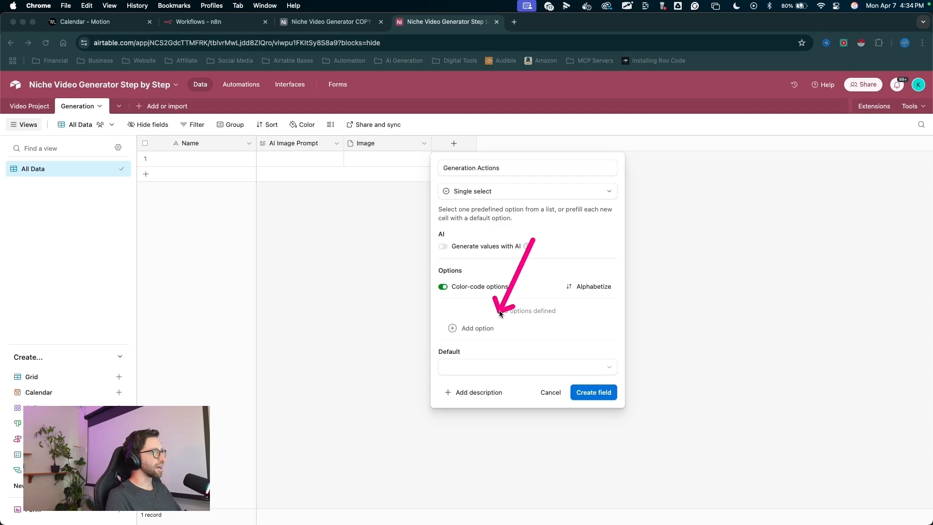
click(488, 323)
text(Choose Action)
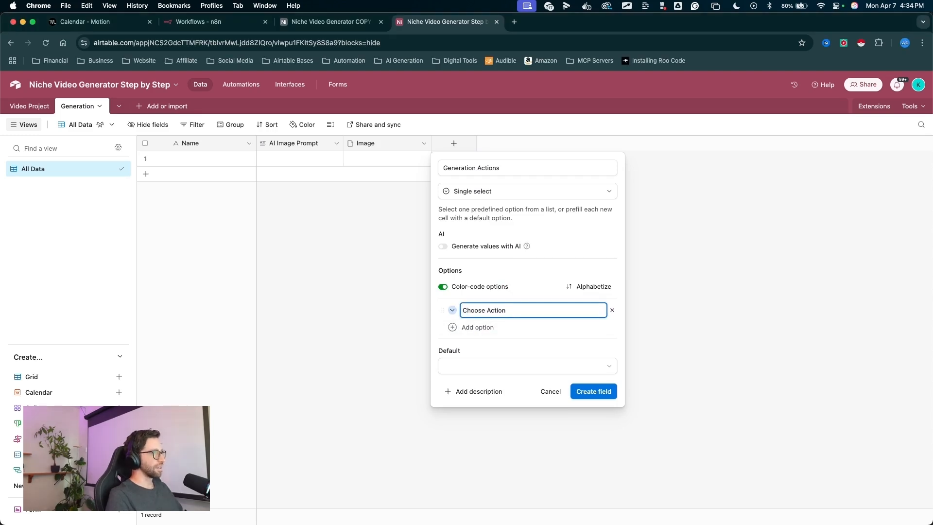
key(Return)
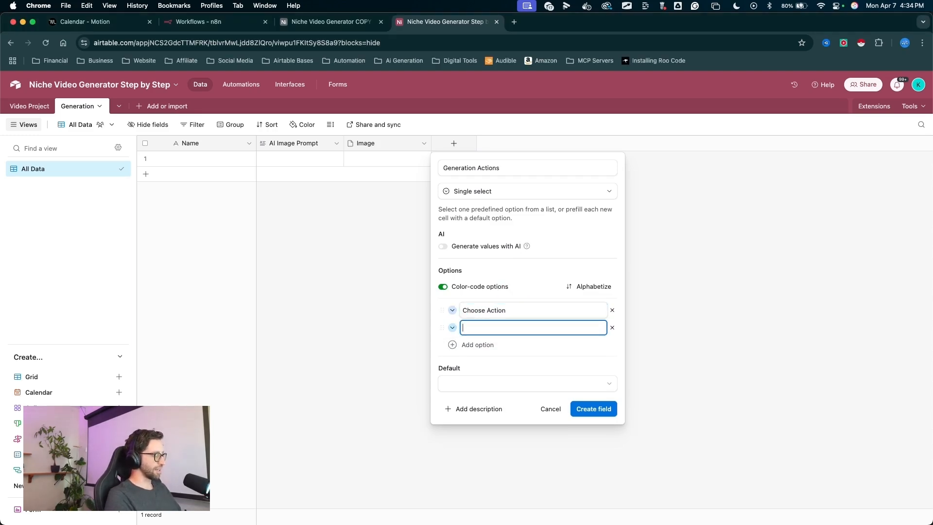
key(Return)
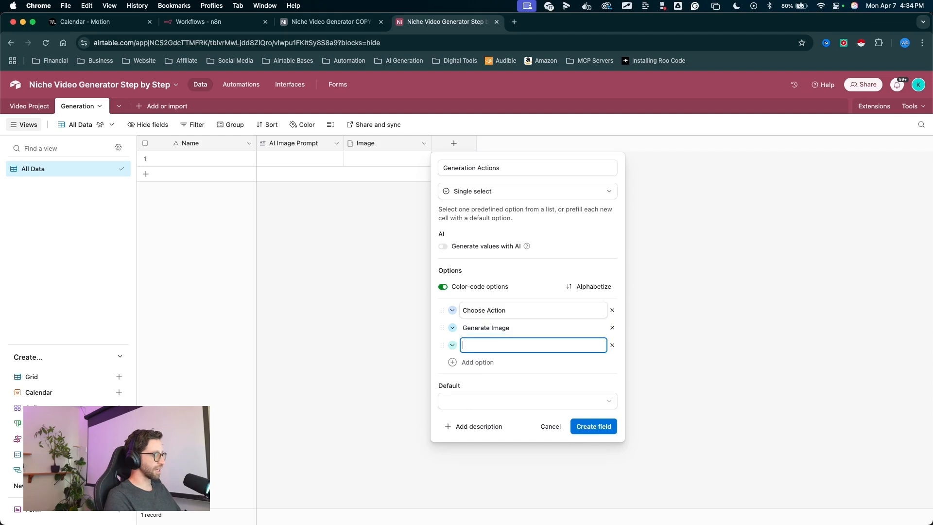
drag(515, 243, 477, 288)
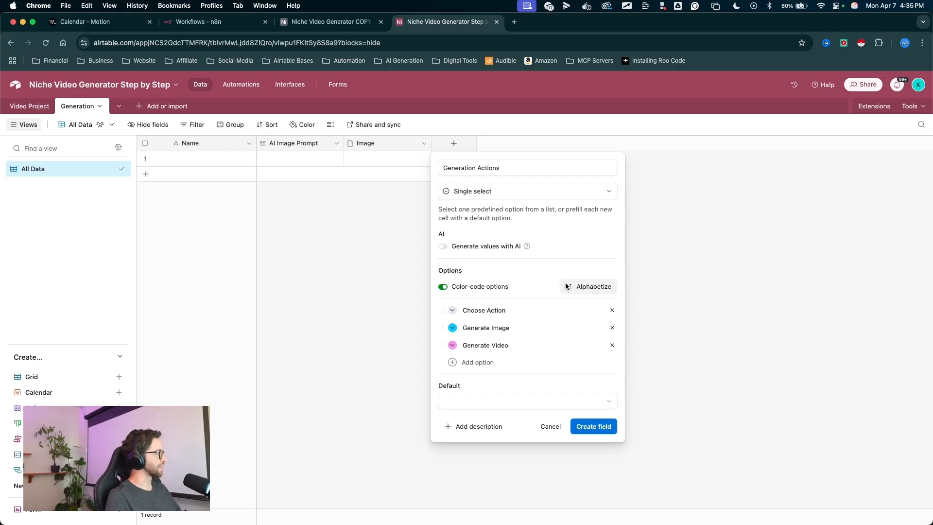
click(533, 401)
click(481, 457)
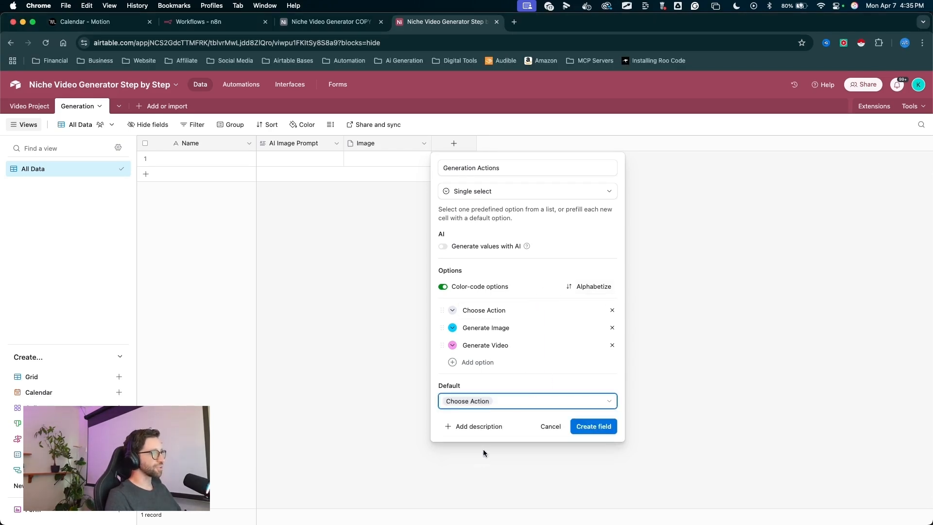
drag(600, 359, 594, 419)
click(594, 426)
- Add an attachment field named Video
drag(537, 214, 547, 174)
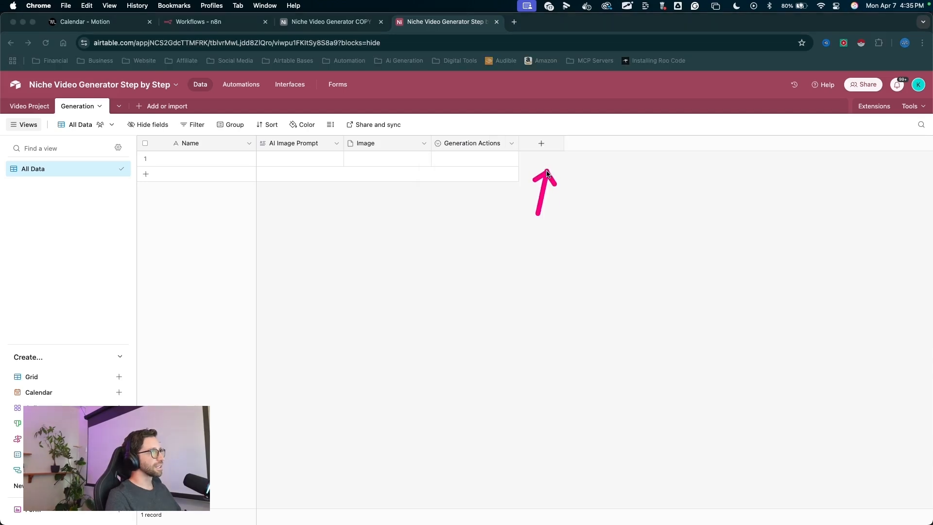
click(543, 144)
text(Video)
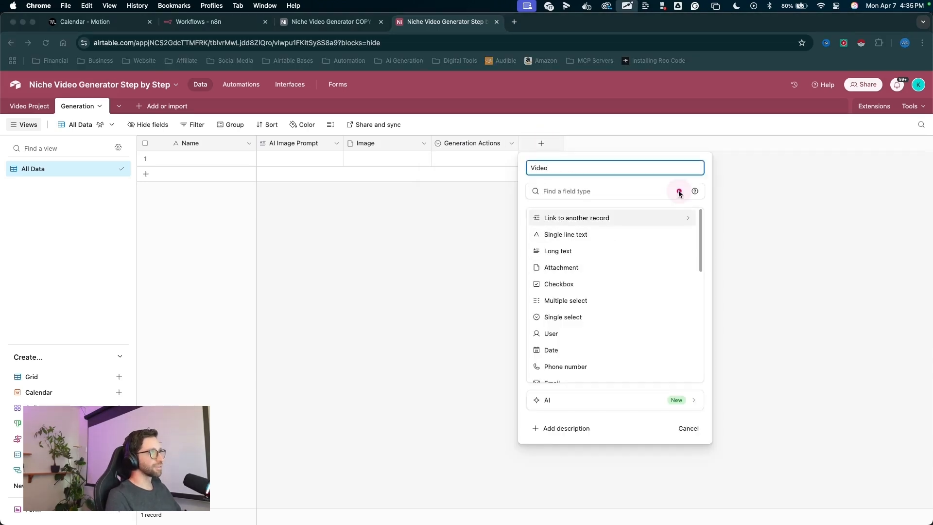
mouse_move(678, 190)
mouse_down()
mouse_move(621, 253)
mouse_move(589, 263)
mouse_up()
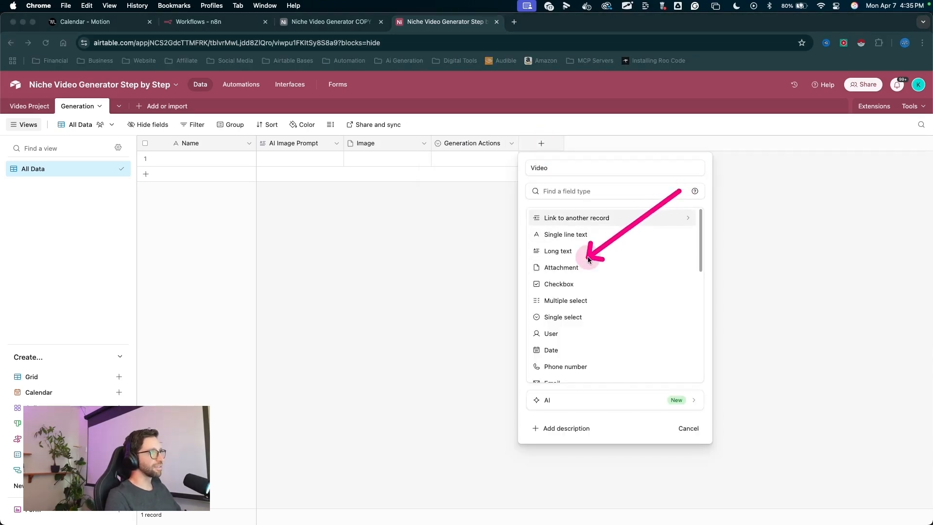
click(561, 267)
drag(629, 370, 674, 259)
click(680, 245)
- Move the Generation Actions field so it sits before the Image field
drag(477, 142, 345, 144)
mouse_move(334, 200)
mouse_down()
mouse_move(277, 146)
mouse_move(479, 146)
mouse_move(460, 148)
mouse_up()
mouse_move(412, 308)
mouse_down()
mouse_move(517, 198)
mouse_move(498, 163)
mouse_move(487, 197)
mouse_up()
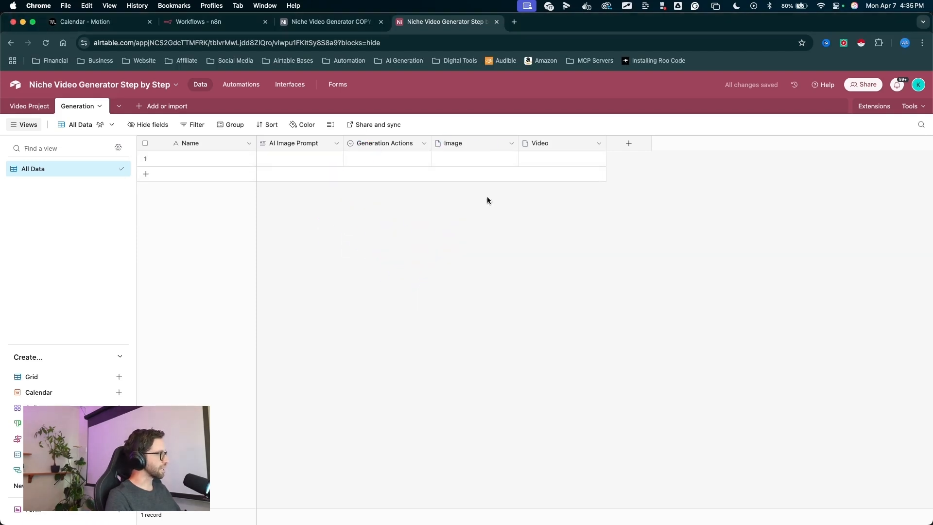
mouse_move(381, 244)
mouse_down()
mouse_move(239, 163)
mouse_move(281, 150)
mouse_move(483, 156)
mouse_move(558, 143)
mouse_move(680, 174)
mouse_up()
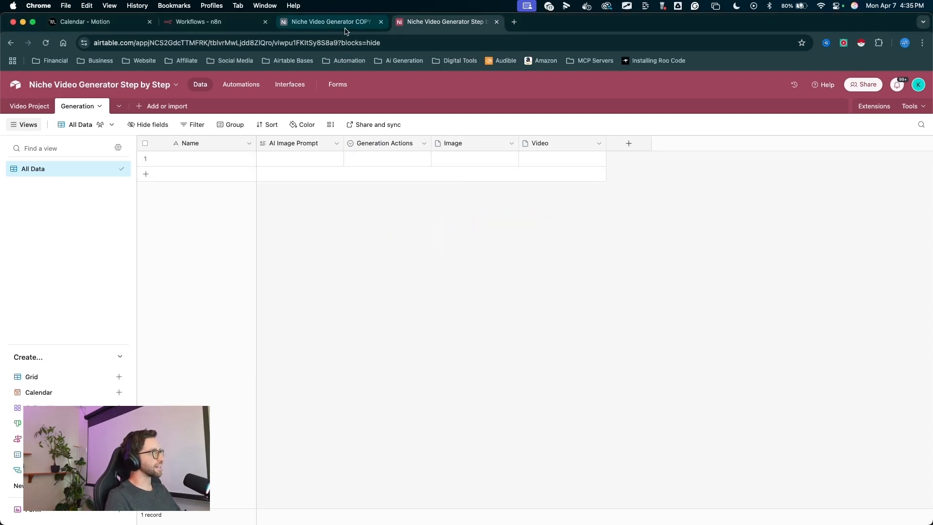
mouse_move(302, 277)
mouse_down()
mouse_move(292, 162)
mouse_move(363, 204)
mouse_move(380, 169)
mouse_move(483, 154)
mouse_move(396, 167)
mouse_move(371, 156)
mouse_move(461, 227)
mouse_move(520, 142)
mouse_up()
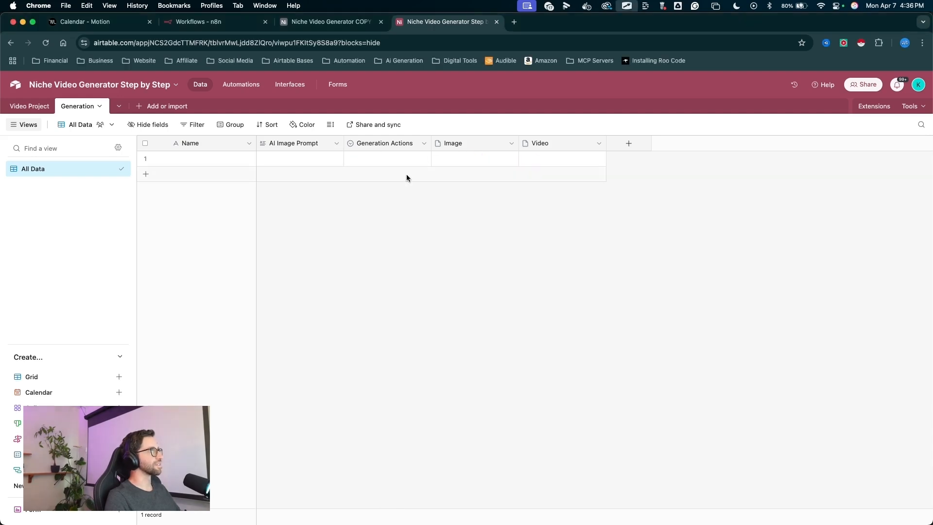
- Add a Created time field to the table
drag(644, 314, 630, 143)
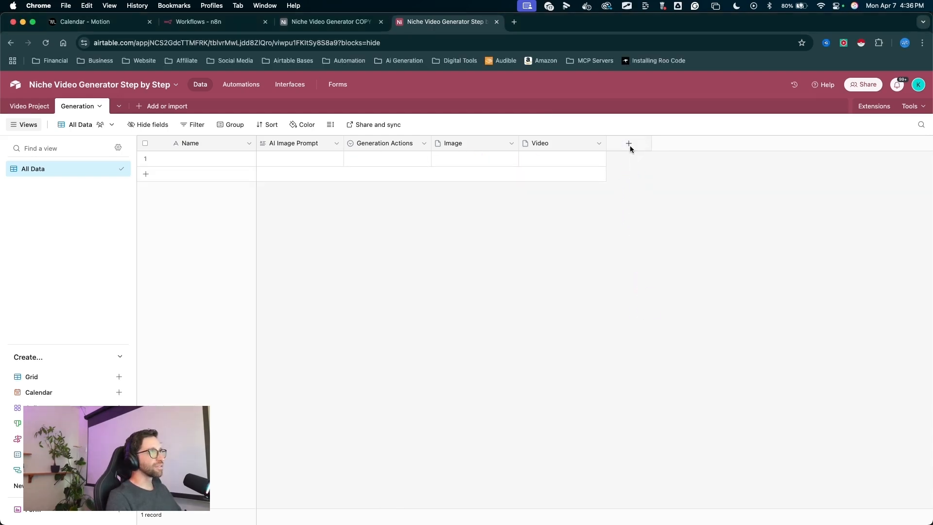
click(630, 144)
scroll(702, 291, down, 5)
drag(713, 176, 662, 267)
click(651, 269)
drag(774, 270, 780, 334)
click(776, 354)
drag(734, 270, 718, 143)
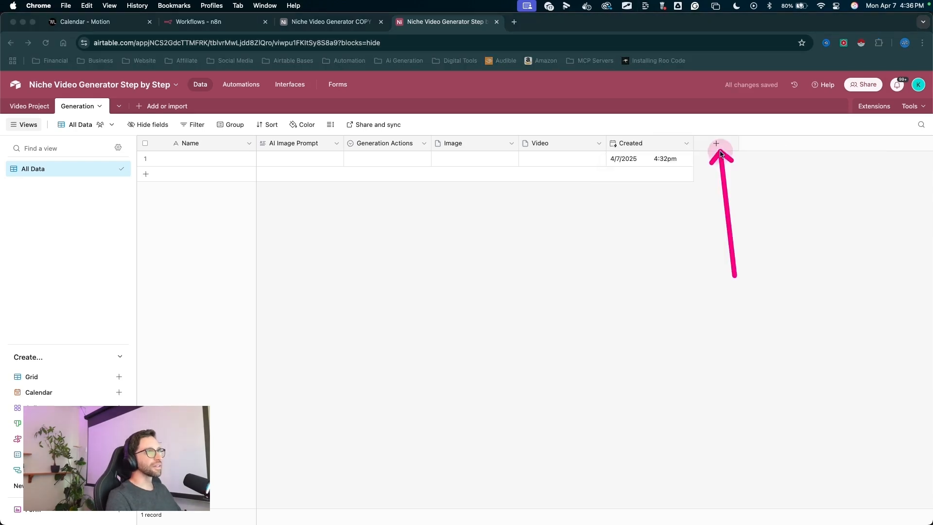
- Add a Last modified time field covering all editable fields
click(718, 144)
scroll(802, 251, down, 10)
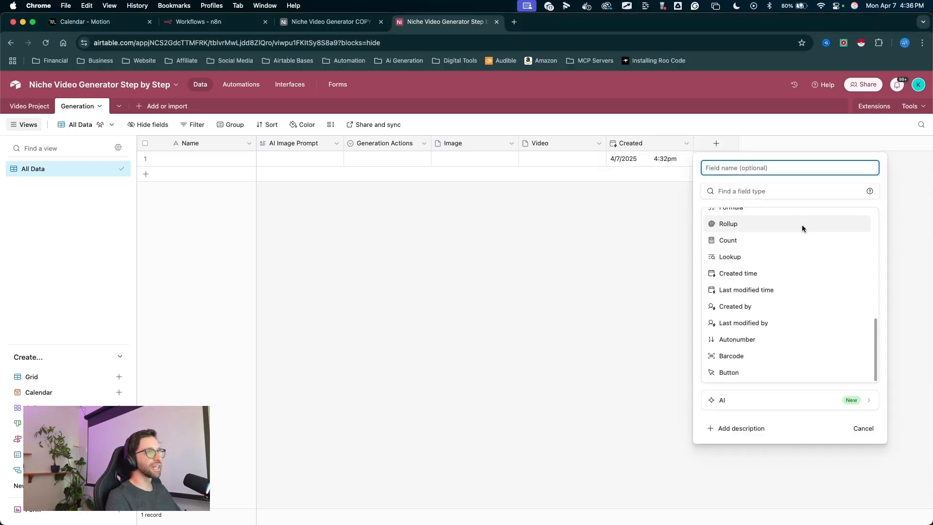
drag(802, 226, 759, 290)
click(758, 290)
drag(817, 226, 832, 260)
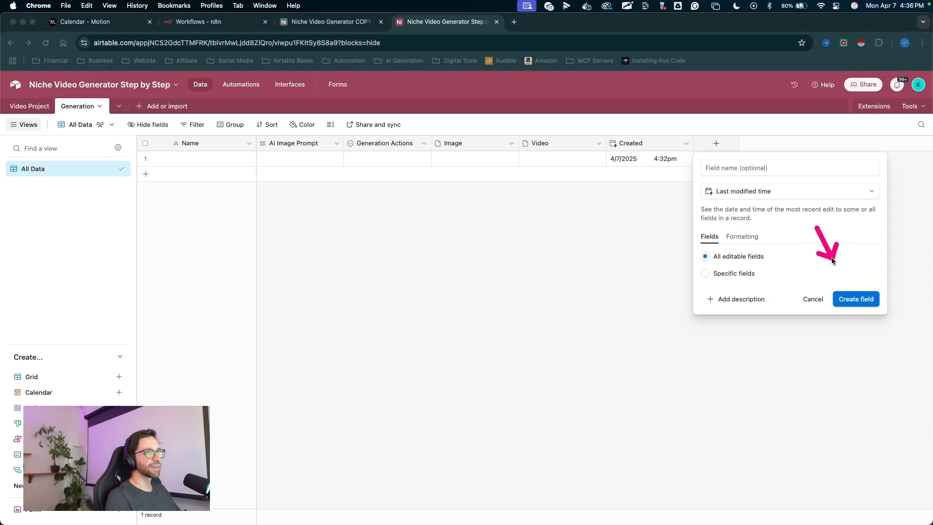
click(843, 298)
- Add a formula field named Record ID using the RECORD_ID() function
drag(736, 252, 795, 163)
click(804, 144)
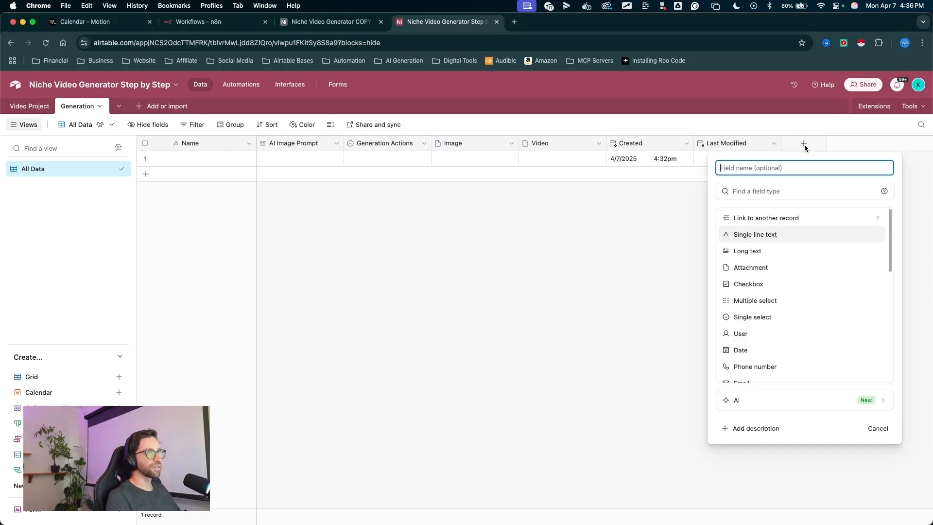
text(Recor)
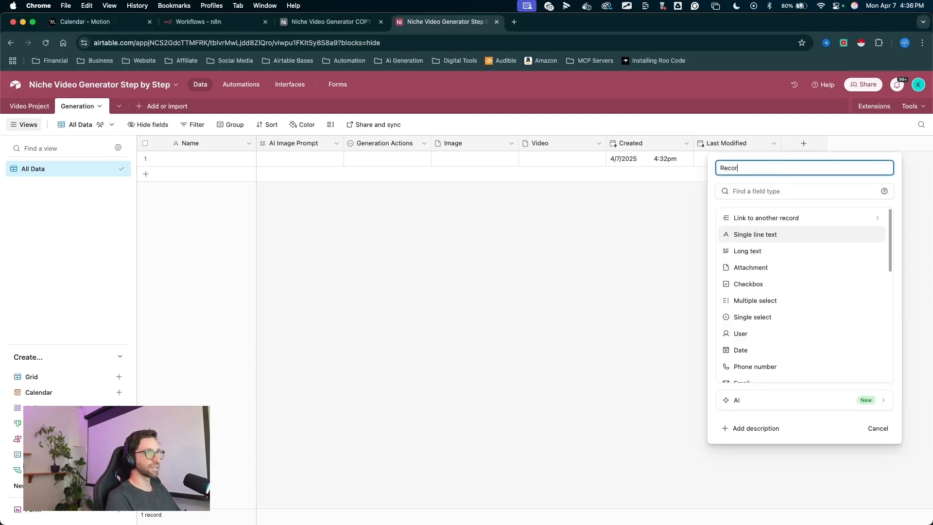
text(d ID)
scroll(778, 271, down, 5)
drag(814, 233, 743, 284)
click(756, 285)
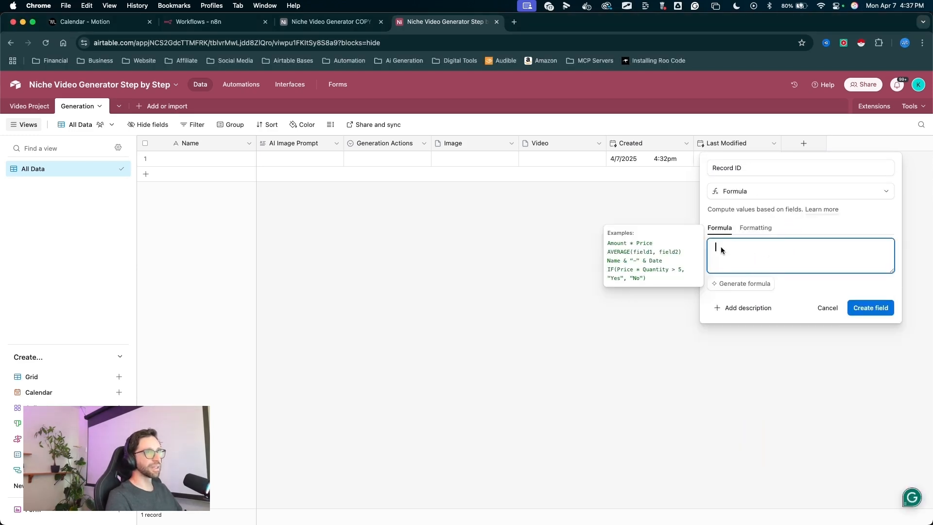
text(rec)
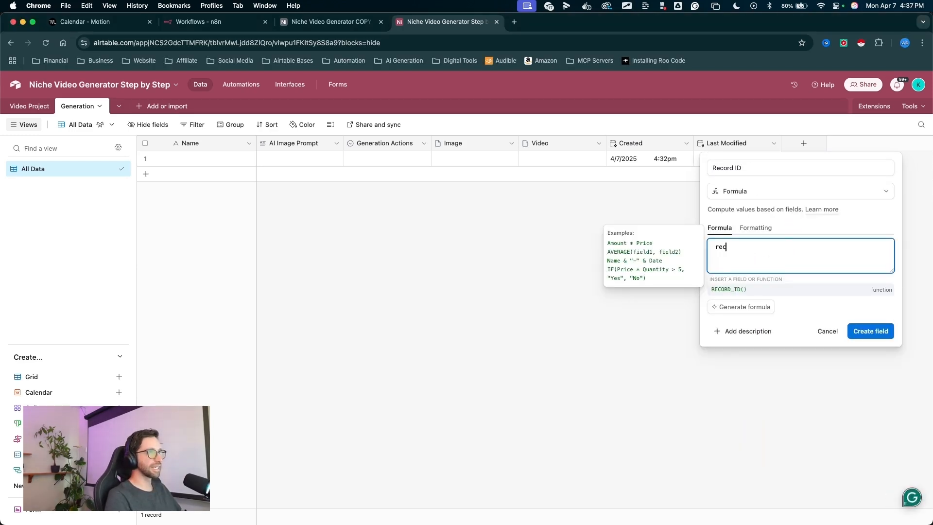
click(731, 289)
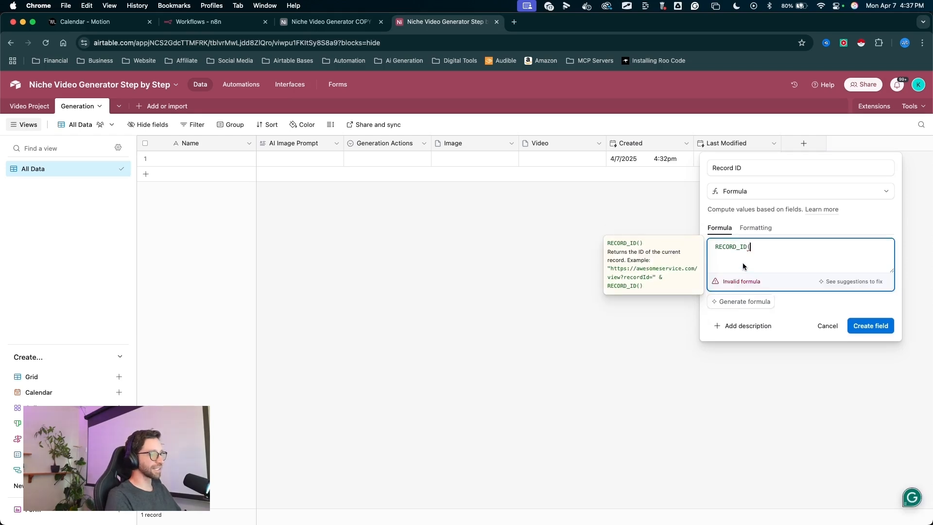
text())
mouse_move(821, 246)
mouse_down()
mouse_move(794, 244)
mouse_move(836, 298)
mouse_up()
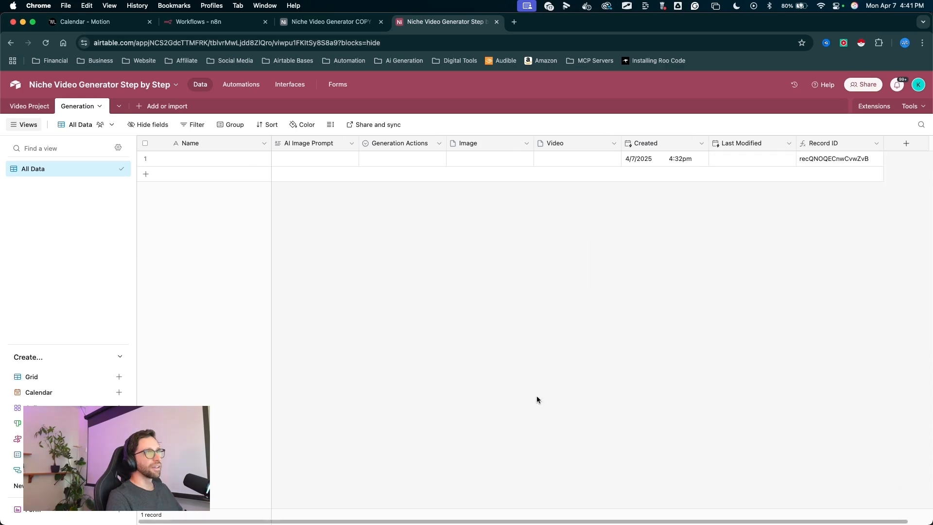
- Make Record ID the table's primary field
mouse_move(520, 402)
mouse_down()
mouse_move(294, 210)
mouse_move(626, 197)
mouse_move(445, 182)
mouse_move(39, 98)
mouse_move(159, 195)
mouse_move(454, 293)
mouse_move(42, 120)
mouse_move(34, 106)
mouse_move(292, 206)
mouse_move(615, 264)
mouse_move(722, 258)
mouse_up()
mouse_move(826, 143)
mouse_down()
mouse_move(246, 146)
mouse_move(739, 169)
mouse_move(653, 143)
mouse_move(171, 144)
mouse_up()
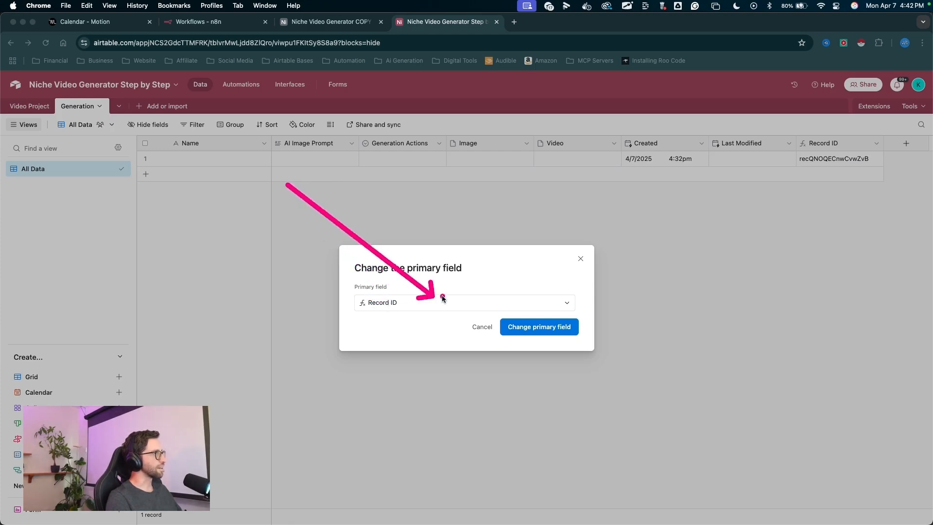
drag(443, 296, 530, 324)
key(Escape)
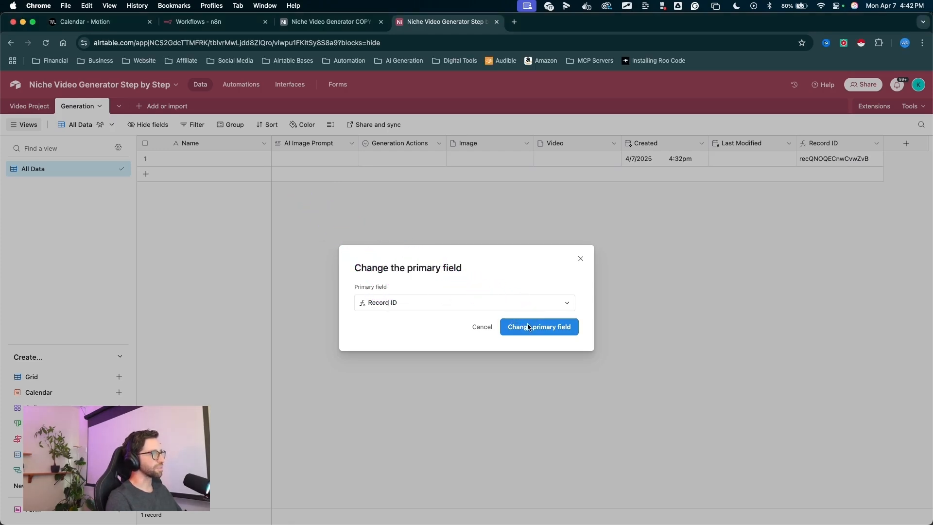
click(529, 326)
- Delete the Name field
drag(293, 270, 285, 161)
key(Escape)
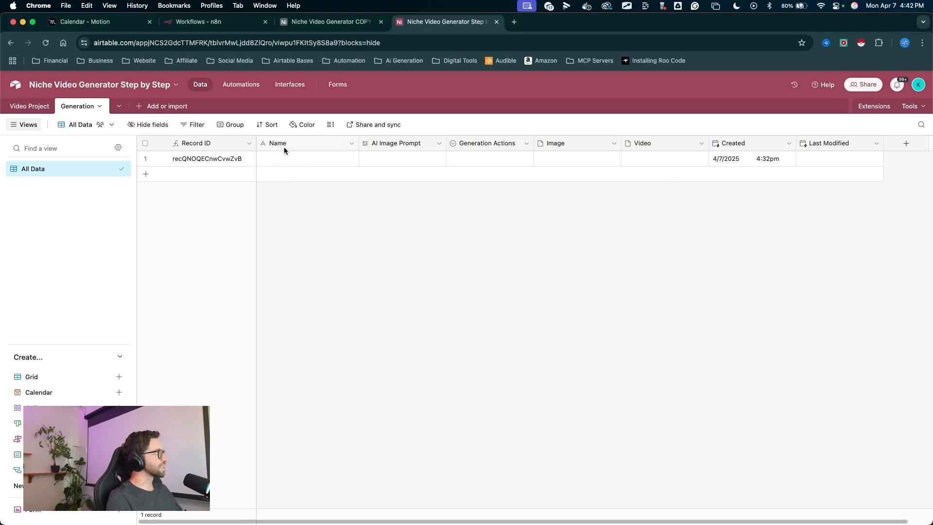
right_click(284, 144)
key(Escape)
right_click(296, 142)
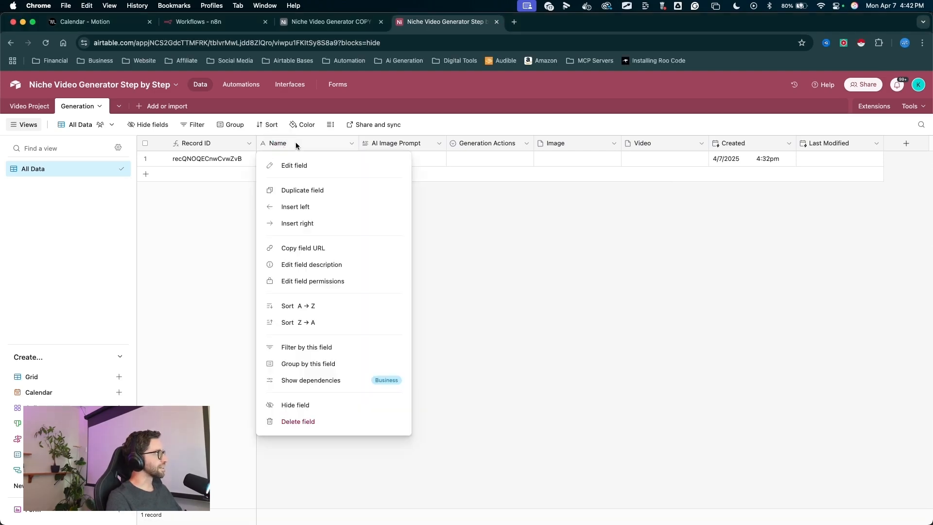
click(298, 420)
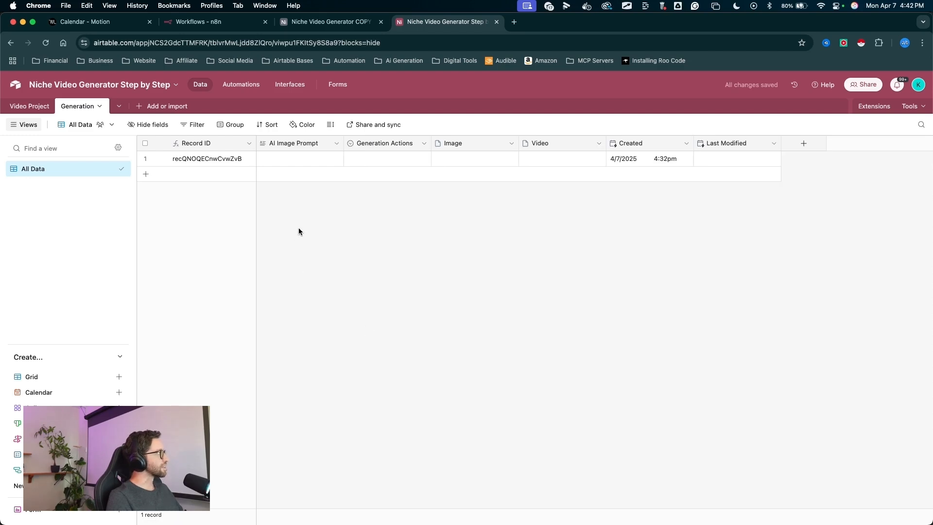
- Add a link field to the Video Project table with linking to multiple records turned off
mouse_move(308, 271)
mouse_down()
mouse_move(24, 119)
mouse_move(33, 108)
mouse_up()
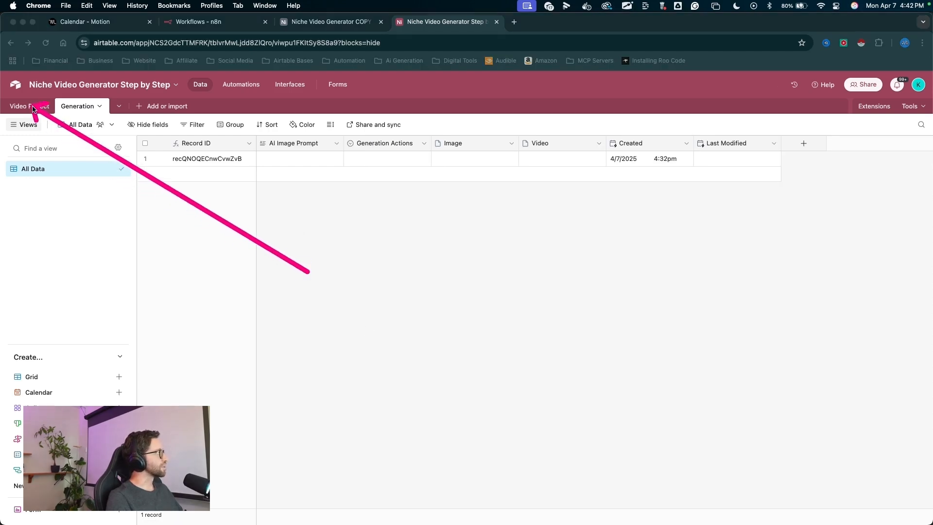
key(Escape)
drag(716, 294, 799, 155)
click(803, 143)
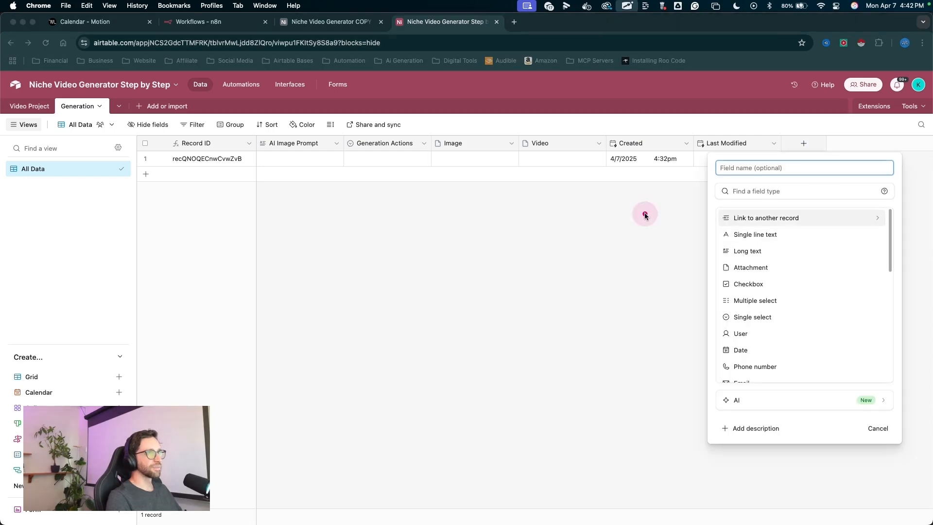
drag(646, 213, 725, 220)
click(762, 217)
drag(847, 174, 825, 186)
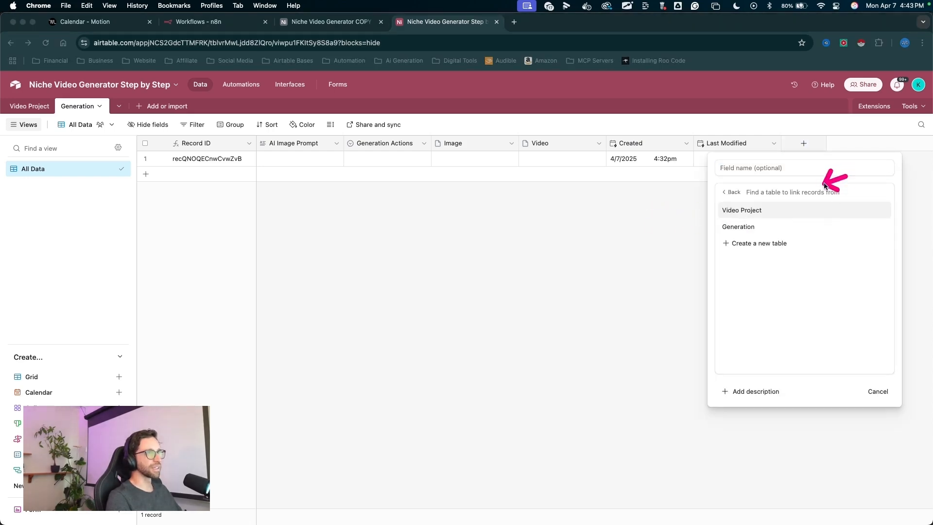
click(756, 210)
drag(733, 179, 707, 219)
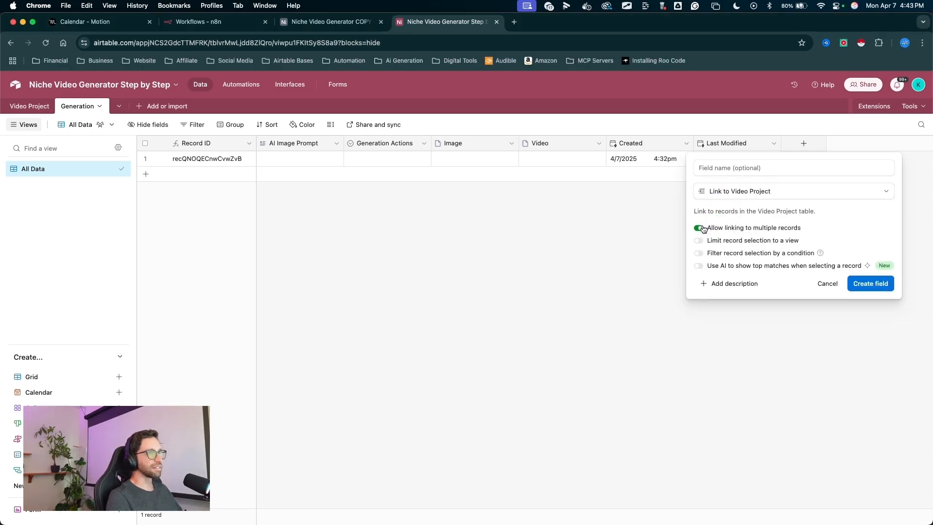
drag(803, 209, 851, 288)
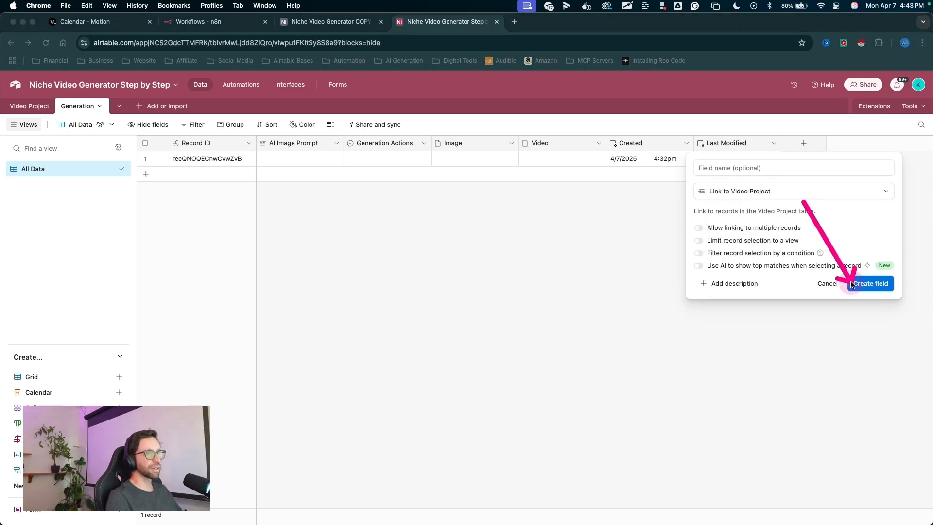
click(870, 283)
- Add lookup fields for Width, Height, Aspect Ratio and Record ID from the linked Video Project
mouse_move(623, 168)
mouse_down()
mouse_move(424, 243)
mouse_move(423, 267)
mouse_move(421, 211)
mouse_move(422, 276)
mouse_move(427, 229)
mouse_move(451, 229)
mouse_move(384, 288)
mouse_up()
click(384, 277)
click(384, 292)
click(383, 309)
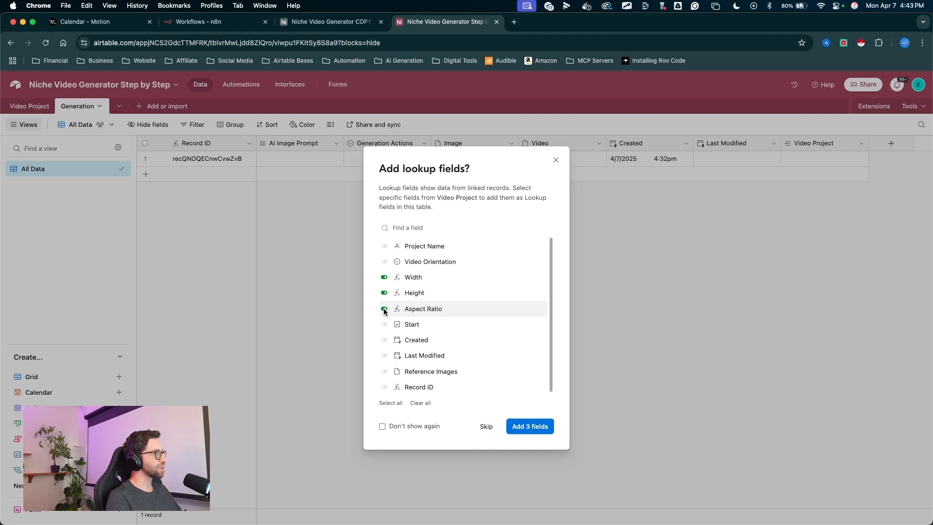
drag(385, 385, 390, 384)
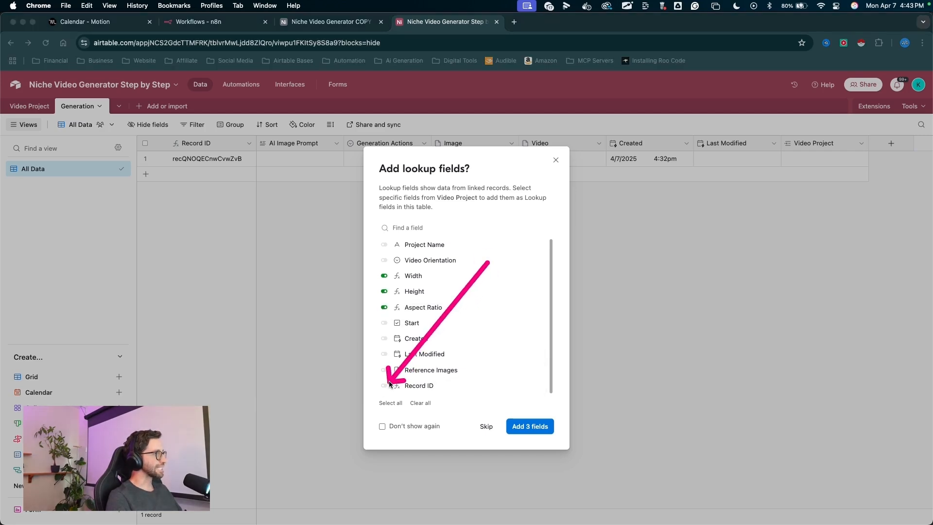
click(384, 386)
drag(510, 310, 525, 410)
click(526, 422)
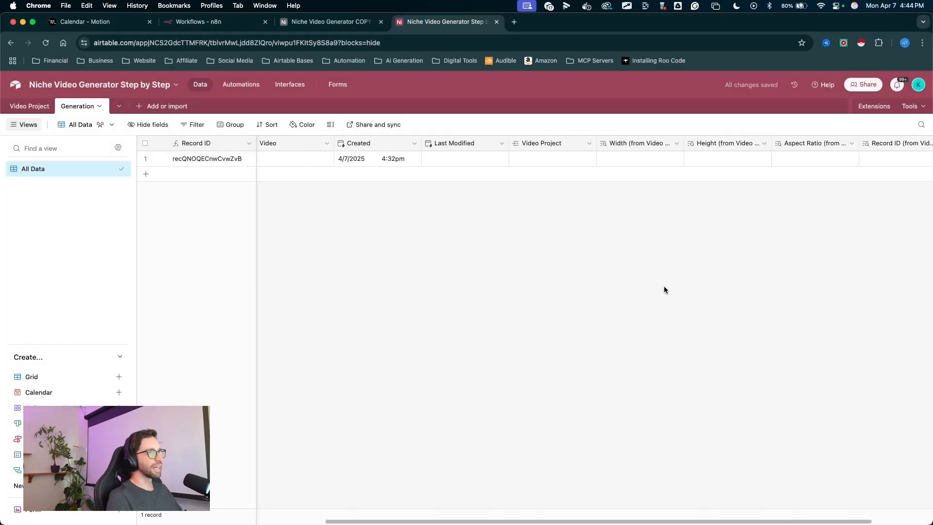
- In the Video Project table, name the existing project record First TEST
mouse_move(524, 319)
mouse_down()
mouse_move(461, 135)
mouse_move(453, 162)
mouse_move(461, 146)
mouse_up()
mouse_move(439, 286)
mouse_down()
mouse_move(46, 104)
mouse_move(49, 115)
mouse_move(40, 110)
mouse_up()
double_click(42, 107)
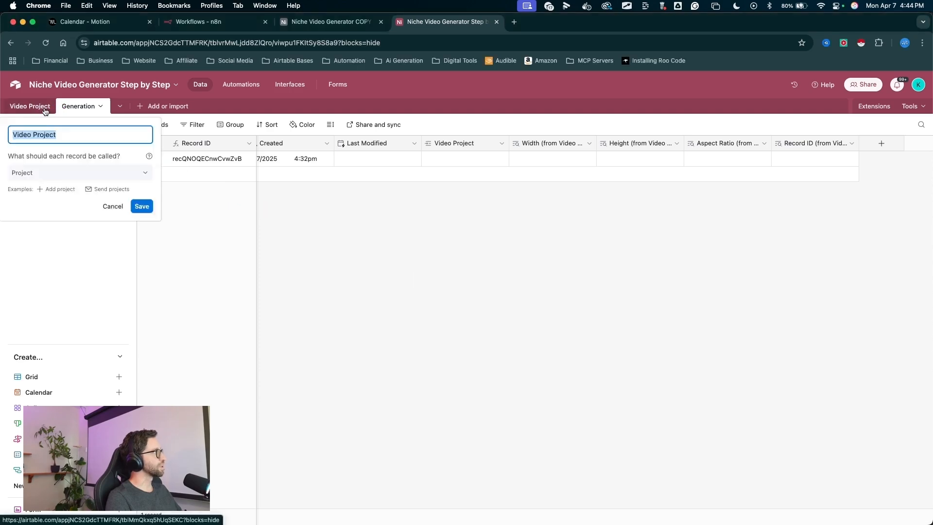
mouse_move(180, 372)
mouse_down()
mouse_move(219, 226)
mouse_move(195, 146)
mouse_move(192, 267)
mouse_move(201, 158)
mouse_move(200, 201)
mouse_move(201, 174)
mouse_up()
scroll(450, 154, left, 5)
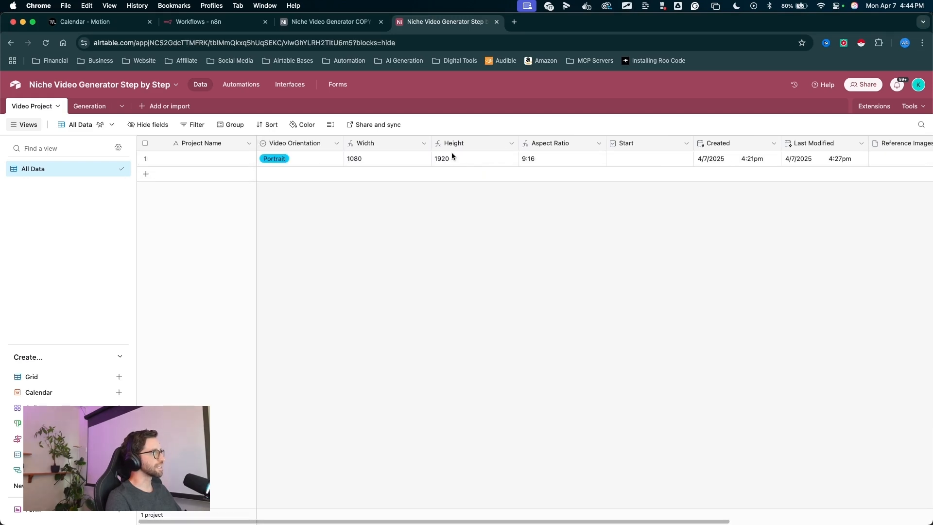
mouse_move(339, 318)
mouse_down()
mouse_move(277, 153)
mouse_move(496, 146)
mouse_move(338, 146)
mouse_move(285, 185)
mouse_move(276, 156)
mouse_up()
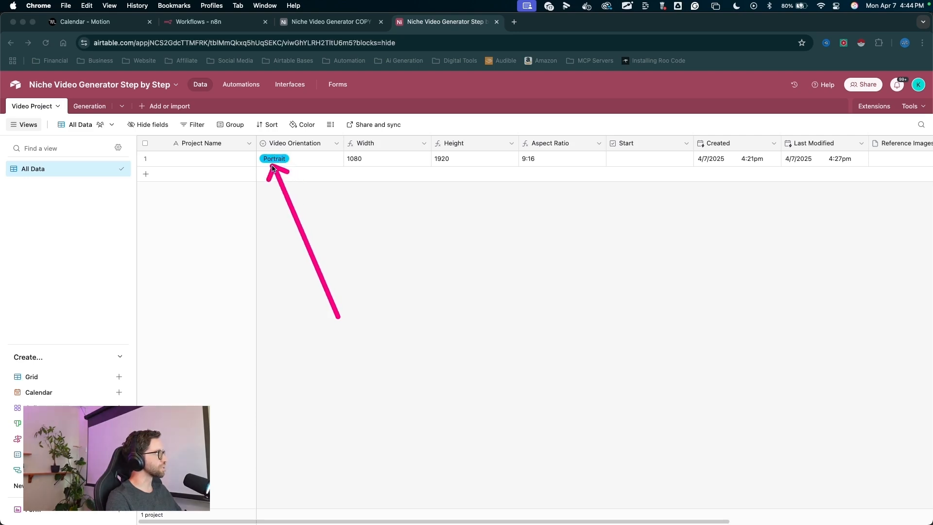
click(190, 160)
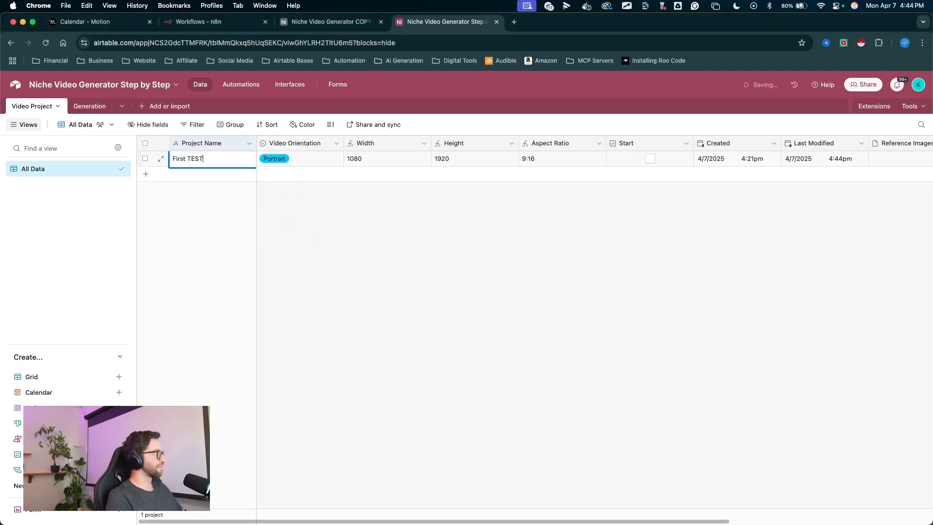
click(363, 223)
mouse_move(356, 274)
mouse_down()
mouse_move(260, 182)
mouse_move(218, 159)
mouse_up()
key(Escape)
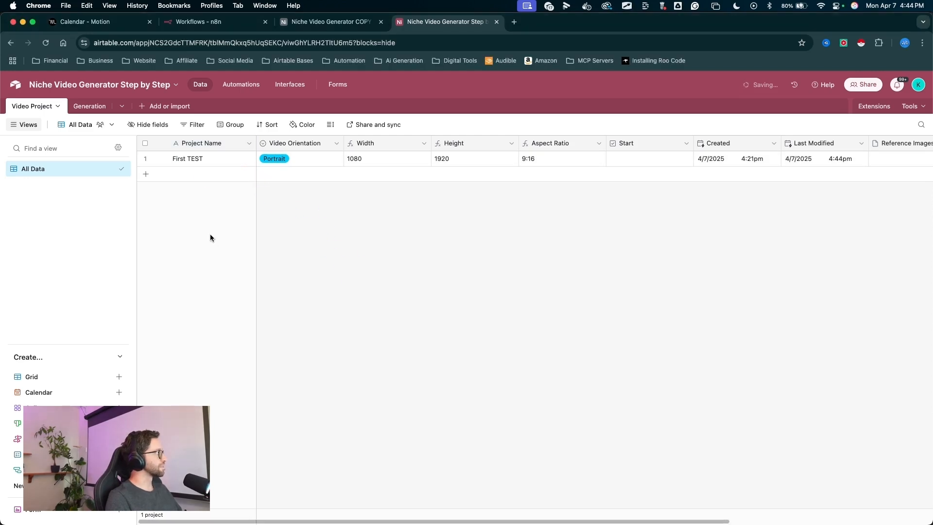
- In the Generation table, link the record to the First TEST video project
mouse_move(210, 238)
mouse_down()
mouse_move(142, 156)
mouse_move(104, 128)
mouse_up()
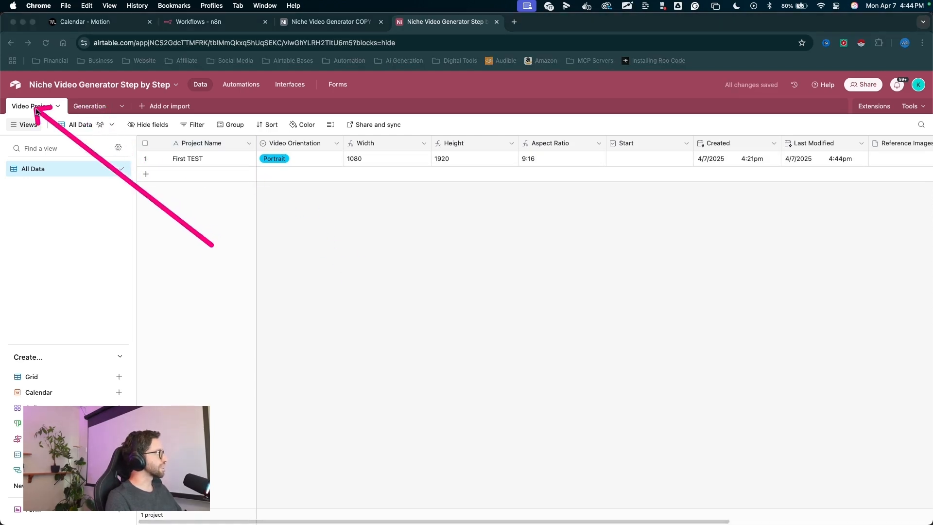
click(90, 107)
mouse_move(425, 320)
mouse_down()
mouse_move(419, 309)
mouse_move(462, 130)
mouse_move(438, 158)
mouse_up()
click(437, 157)
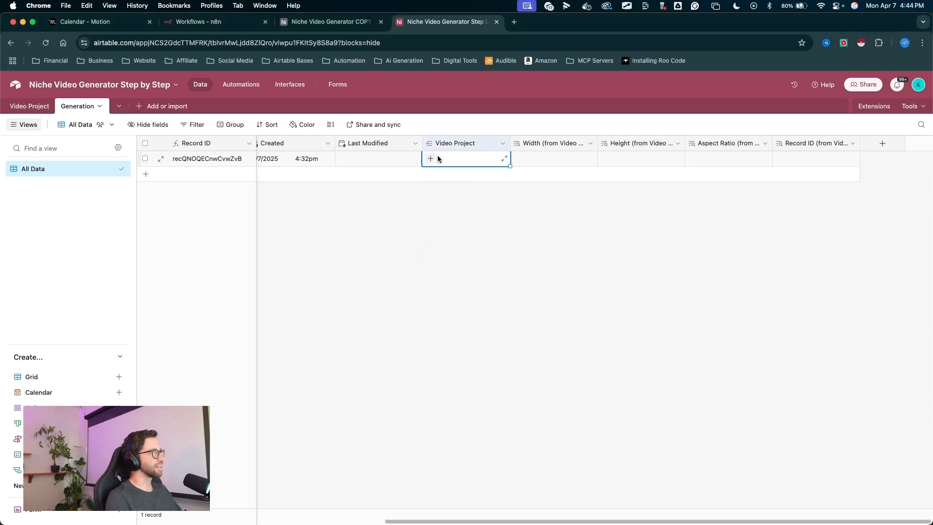
click(431, 159)
key(ctrl+a)
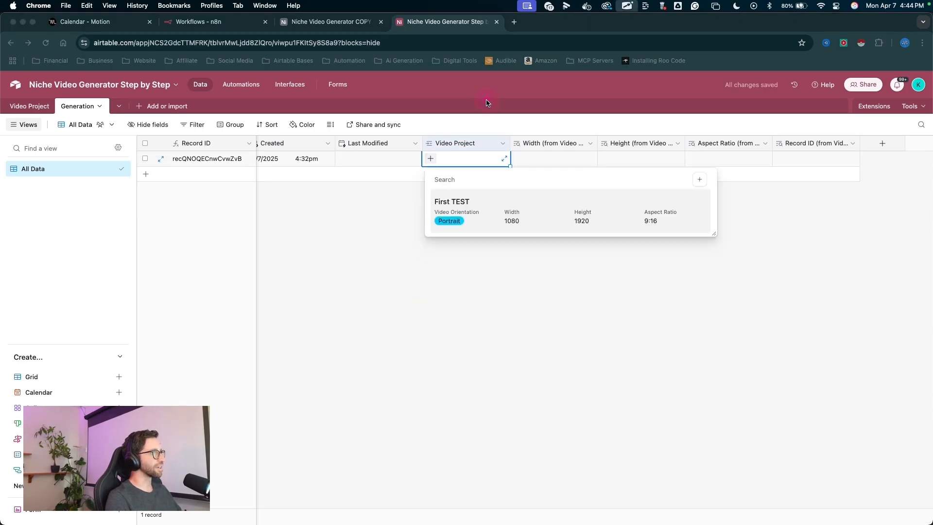
key(Escape)
click(456, 206)
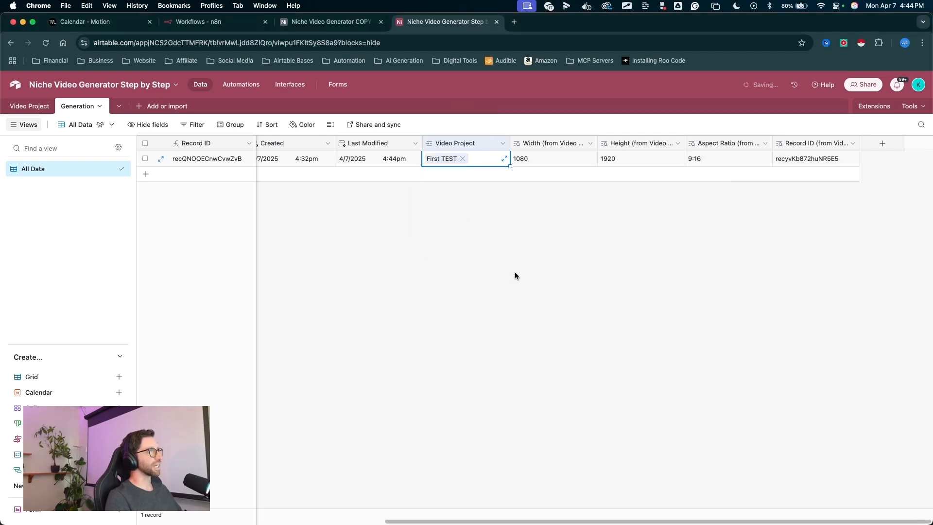
key(ctrl+a)
mouse_move(531, 318)
mouse_down()
mouse_move(566, 176)
mouse_move(527, 162)
mouse_move(705, 170)
mouse_move(698, 160)
mouse_move(746, 183)
mouse_move(787, 163)
mouse_move(71, 122)
mouse_move(29, 104)
mouse_move(833, 162)
mouse_move(542, 196)
mouse_move(444, 223)
mouse_up()
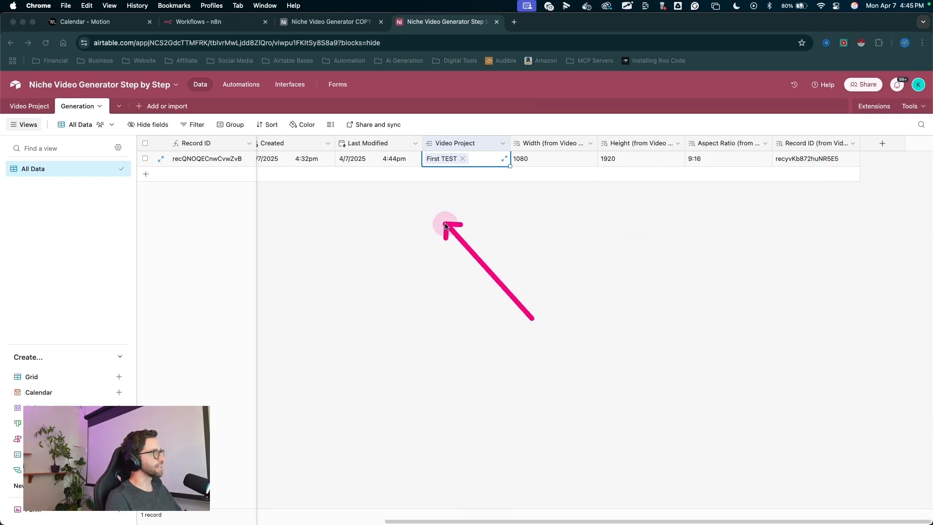
- Widen the lookup columns so their full names are readable
mouse_move(438, 316)
mouse_down()
mouse_move(377, 262)
mouse_move(80, 100)
mouse_move(152, 159)
mouse_move(207, 164)
mouse_move(798, 160)
mouse_move(833, 130)
mouse_up()
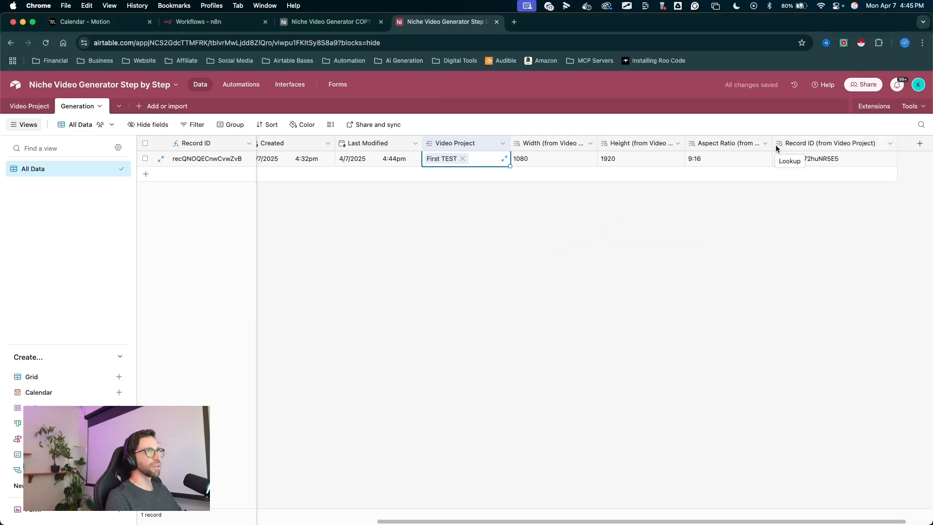
drag(774, 144, 805, 144)
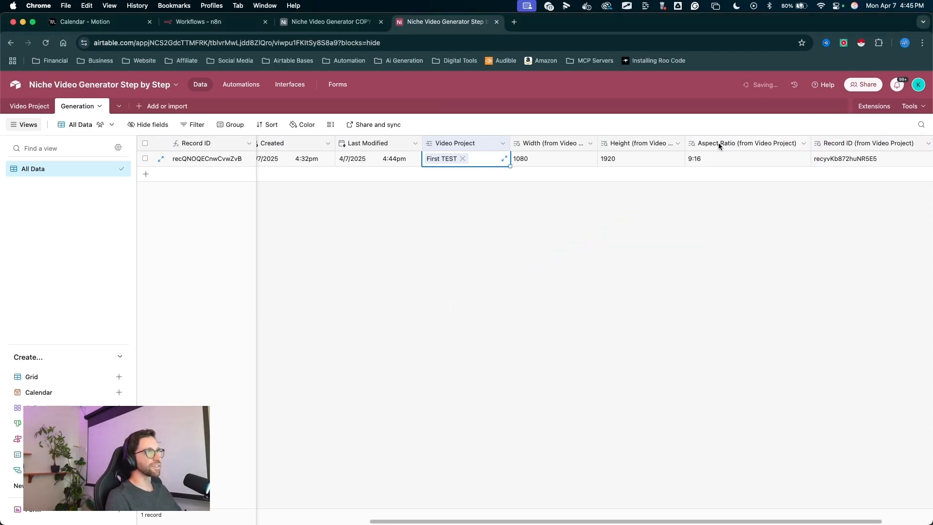
drag(683, 143, 709, 145)
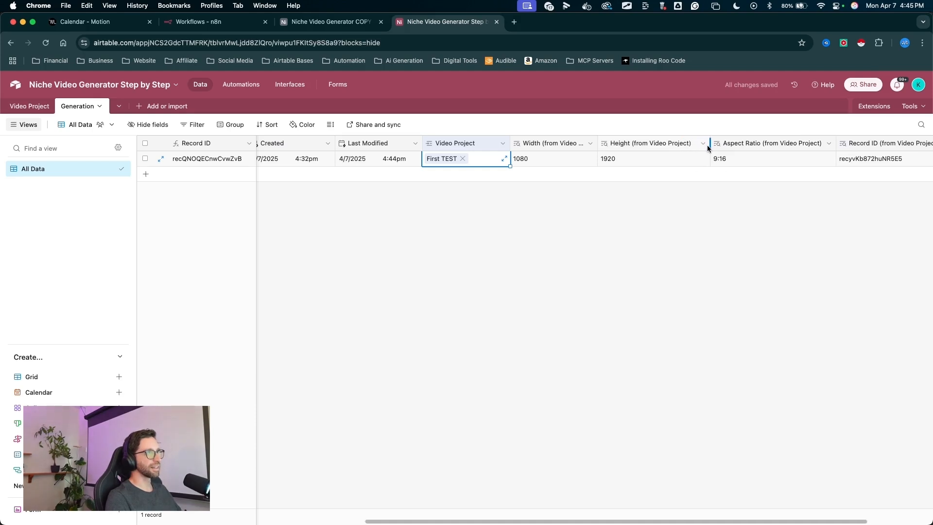
drag(596, 146, 623, 146)
mouse_move(457, 265)
mouse_down()
mouse_move(459, 136)
mouse_move(531, 202)
mouse_move(641, 167)
mouse_move(836, 188)
mouse_move(657, 233)
mouse_up()
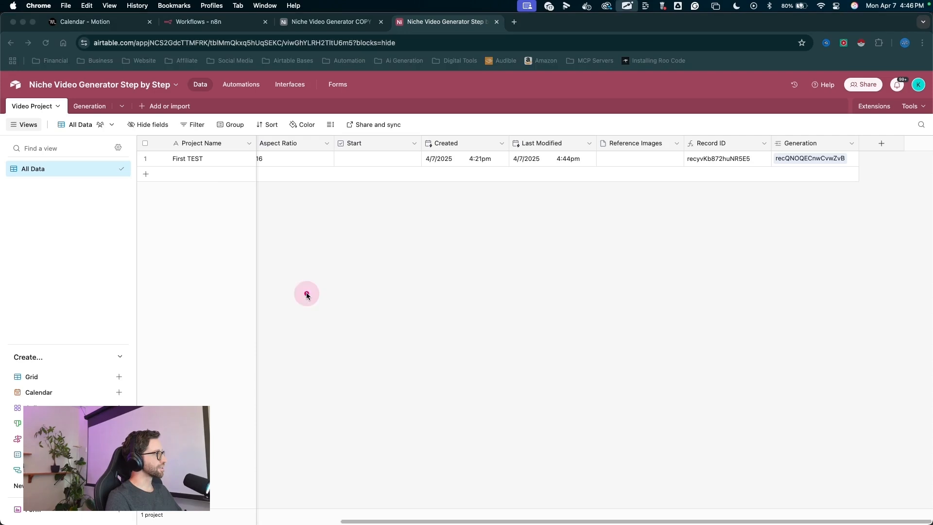
- Create a new blank table named Assembly
mouse_move(306, 293)
mouse_down()
mouse_move(248, 215)
mouse_move(152, 116)
mouse_up()
click(154, 108)
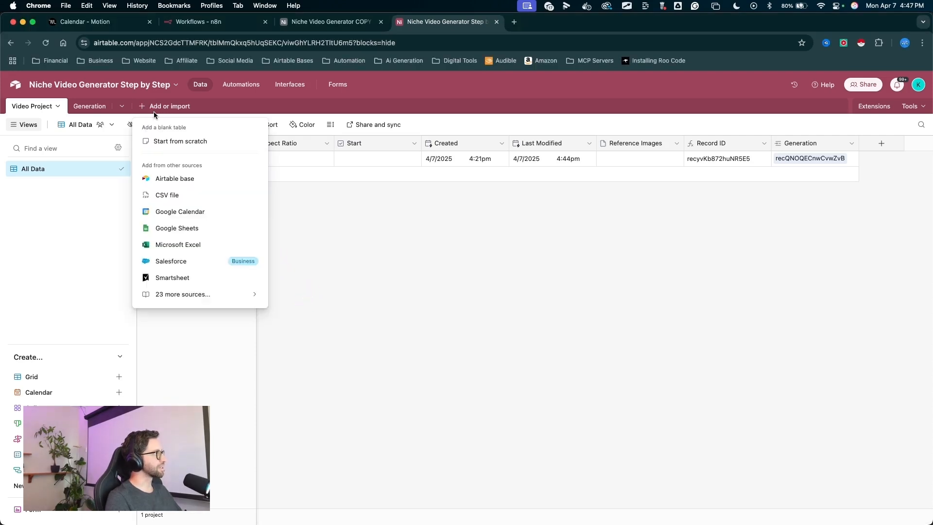
click(183, 142)
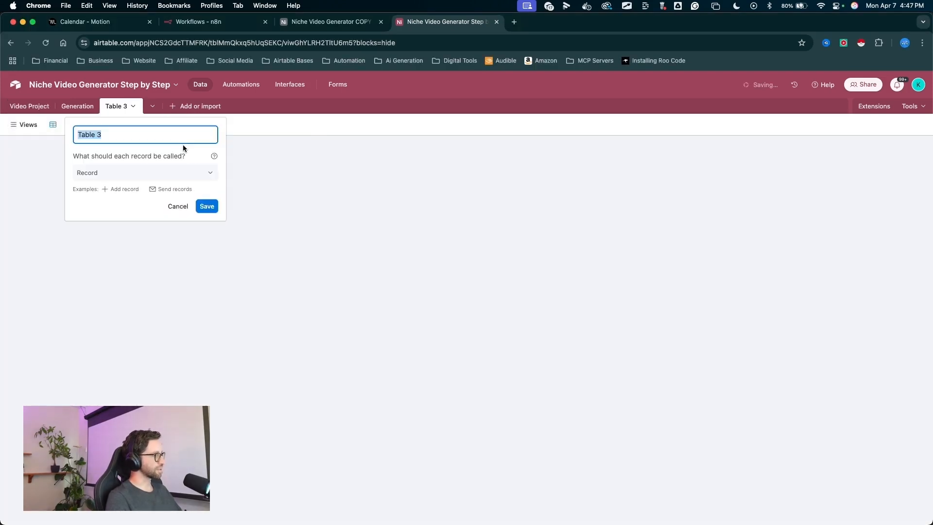
text(Assembly)
drag(173, 304, 198, 214)
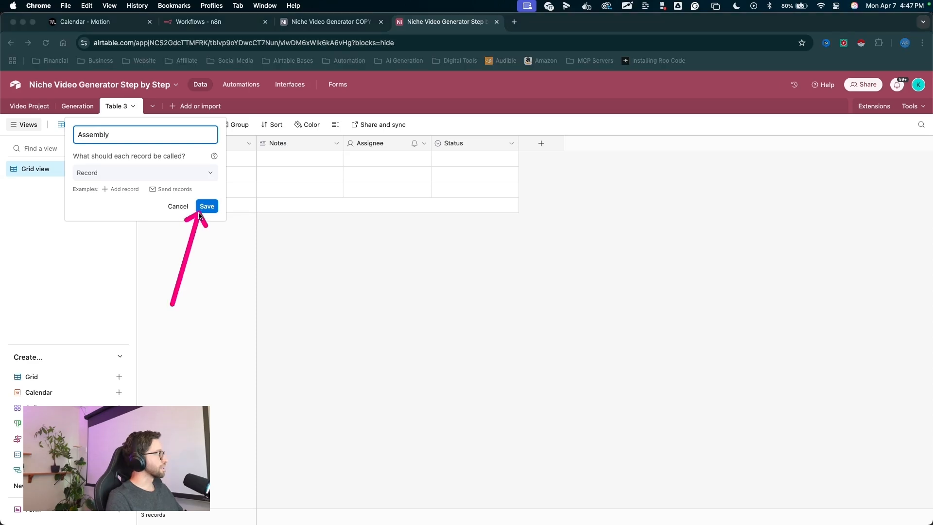
click(206, 206)
- Delete the default Notes, Assignee and Status fields from the Assembly table
click(278, 143)
shift+click(453, 143)
right_click(453, 143)
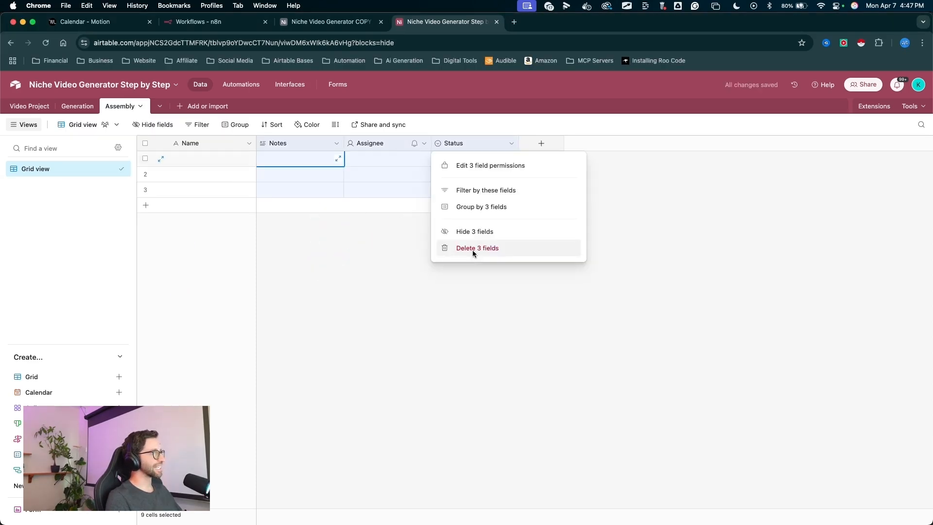
click(473, 250)
- Rename the Grid view to All Data
drag(180, 263, 43, 169)
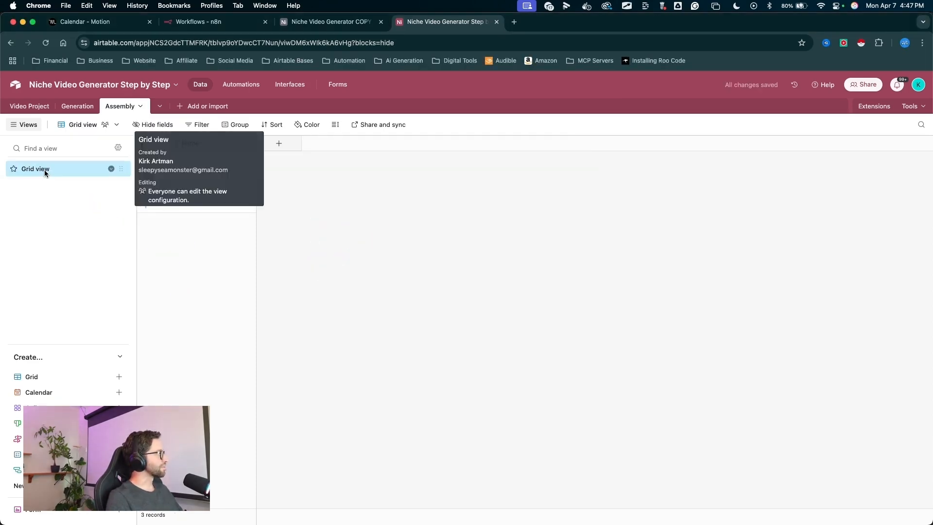
double_click(45, 170)
text(All Data)
key(Return)
- Add a formula field named Record ID using the formula RECORD_ID()
mouse_move(287, 288)
mouse_down()
mouse_move(199, 155)
mouse_move(271, 216)
mouse_move(281, 141)
mouse_up()
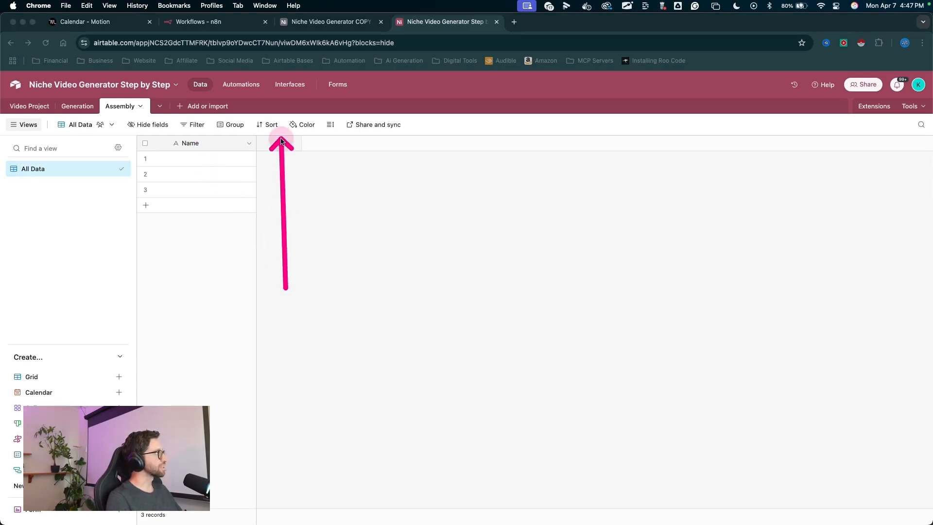
click(280, 143)
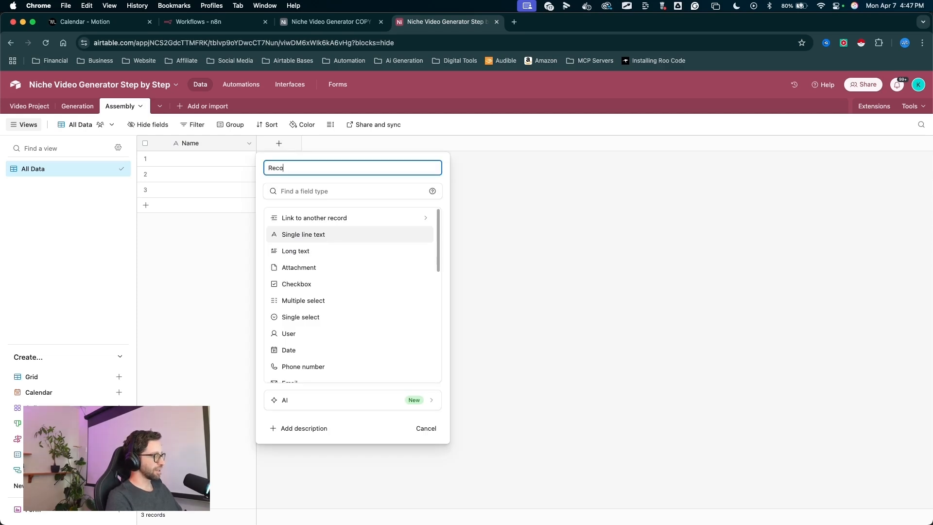
scroll(337, 243, down, 5)
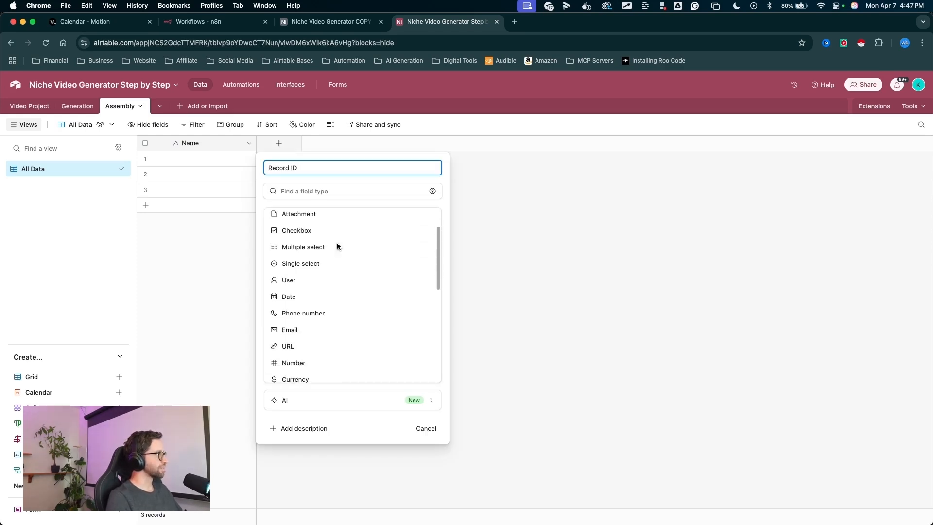
double_click(302, 355)
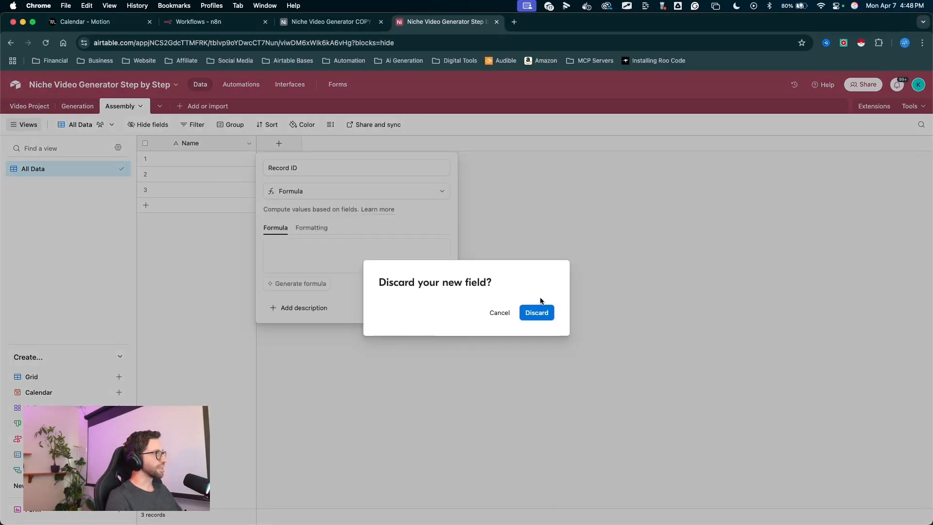
click(338, 247)
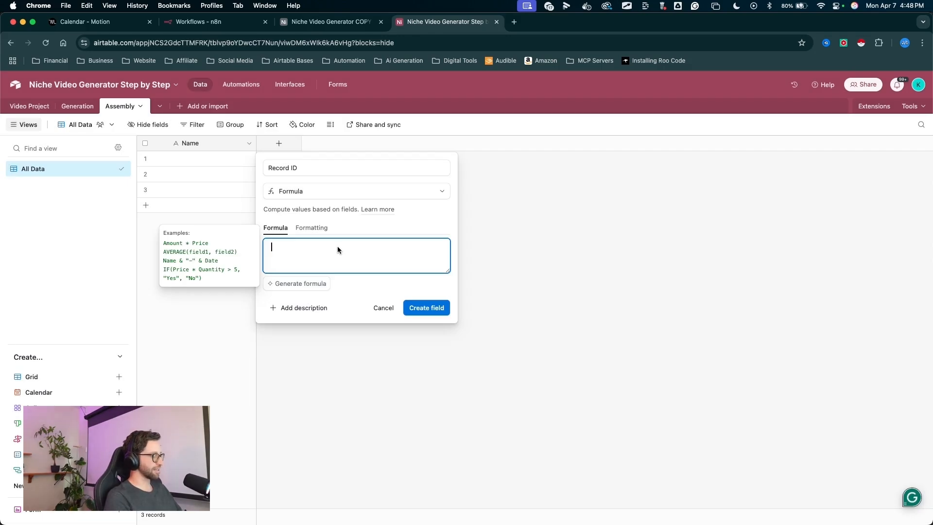
text(rec)
drag(354, 248, 296, 289)
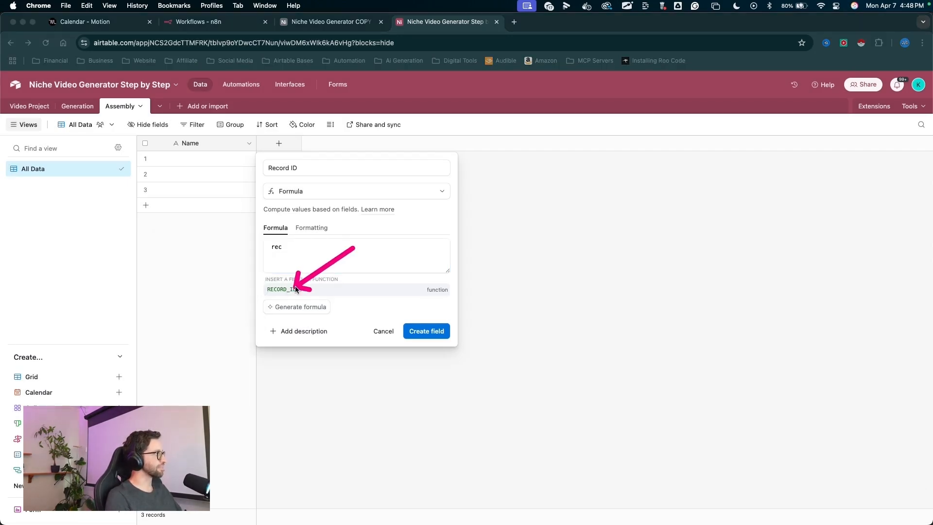
click(292, 288)
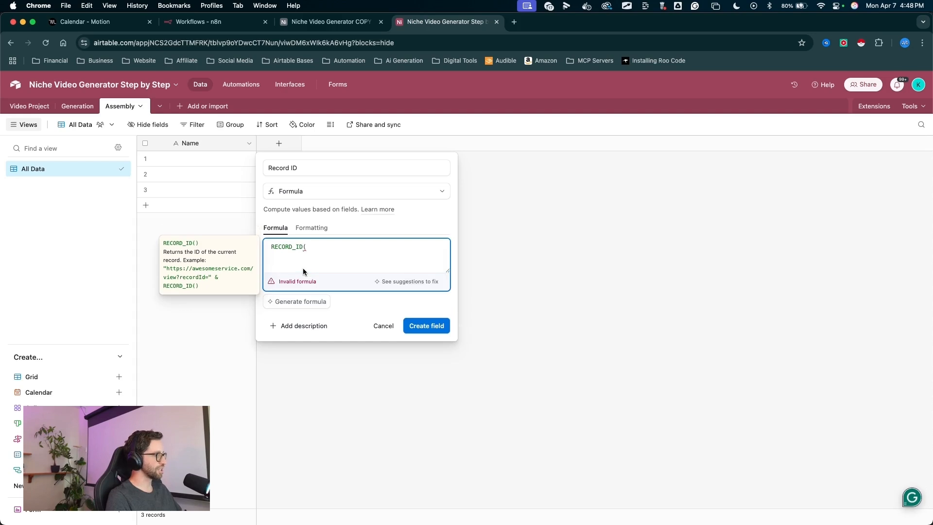
text())
drag(351, 256, 317, 251)
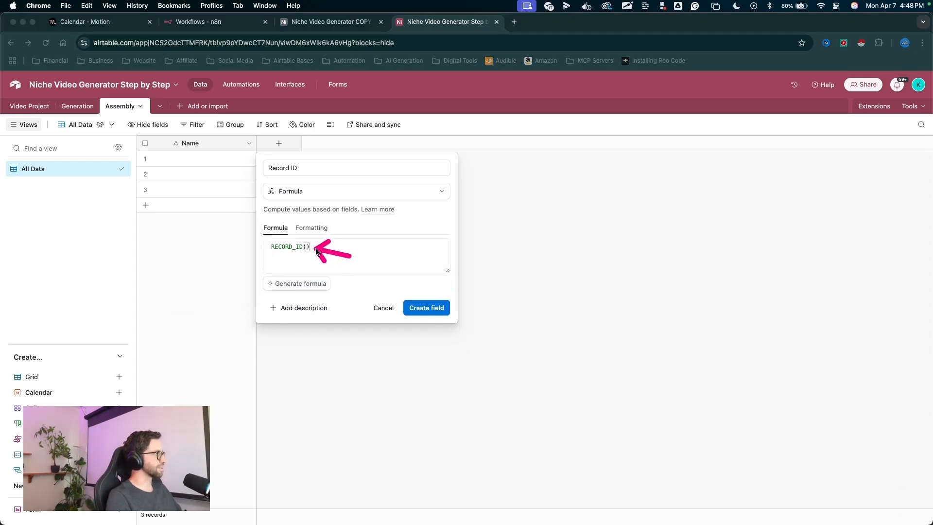
drag(457, 255, 479, 247)
click(427, 308)
- Make Record ID the primary field of the Assembly table
drag(324, 291, 305, 177)
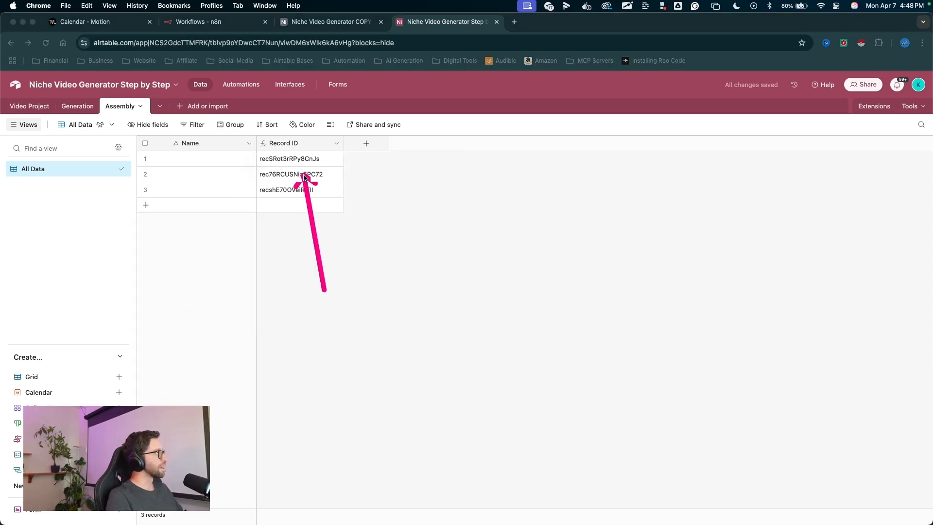
drag(294, 144, 204, 144)
drag(441, 186, 498, 314)
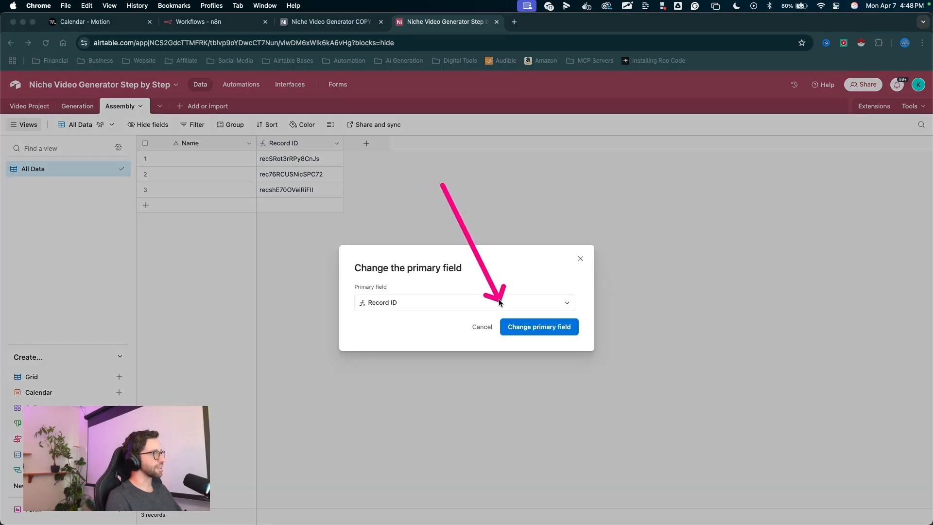
click(539, 326)
- Delete the Name field
drag(289, 313, 288, 149)
right_click(288, 146)
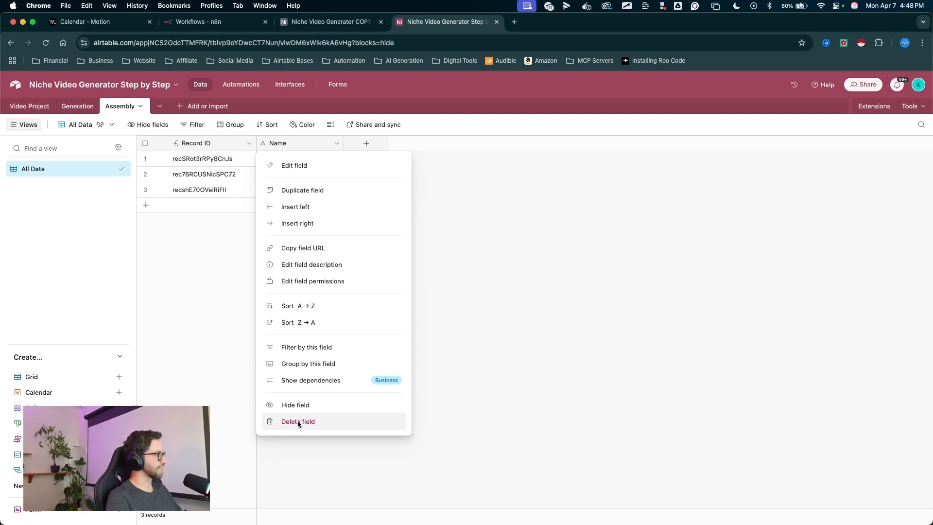
click(298, 421)
- Delete the second and third empty records, keeping only the first
mouse_move(215, 292)
mouse_down()
mouse_move(191, 135)
mouse_move(214, 173)
mouse_move(206, 199)
mouse_move(323, 188)
mouse_move(213, 189)
mouse_up()
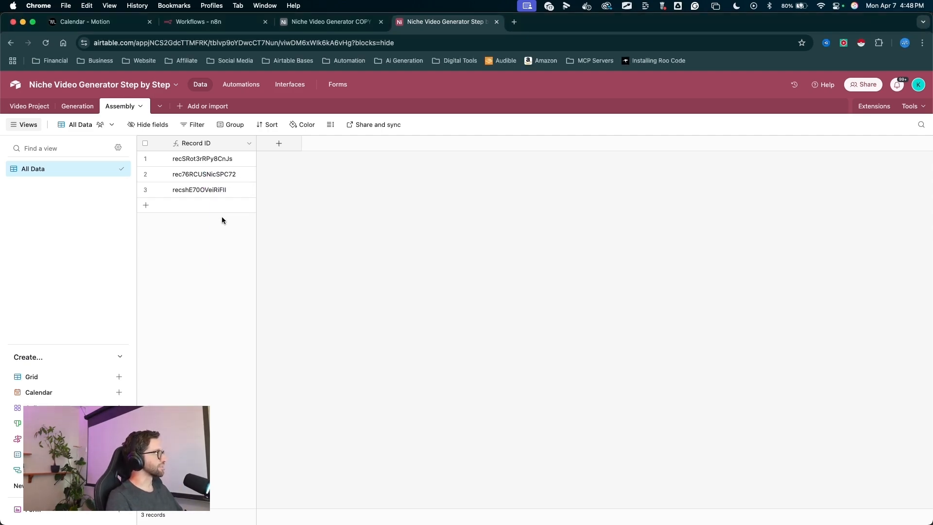
drag(204, 260, 148, 178)
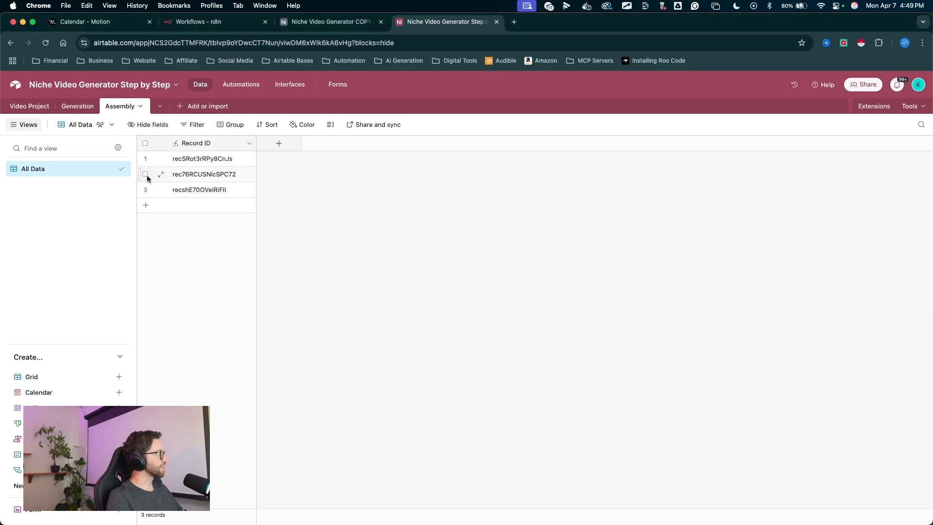
right_click(197, 190)
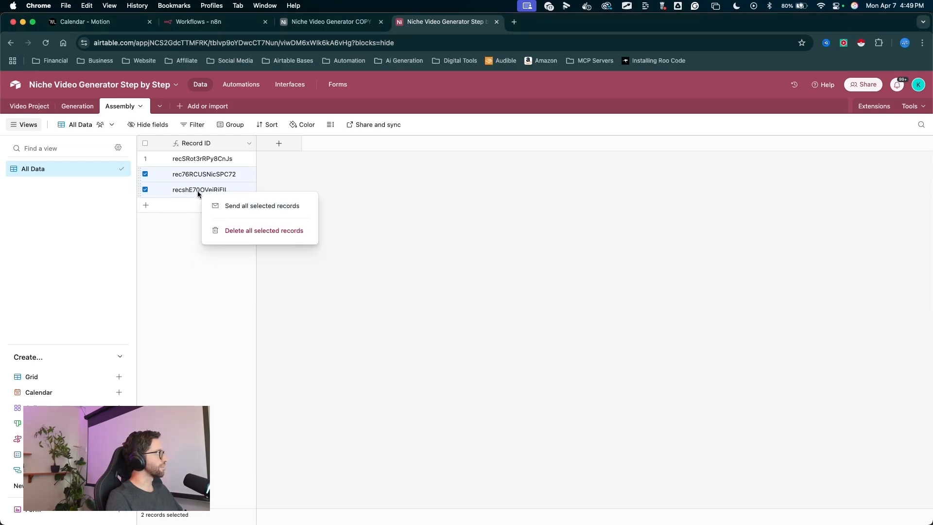
click(229, 226)
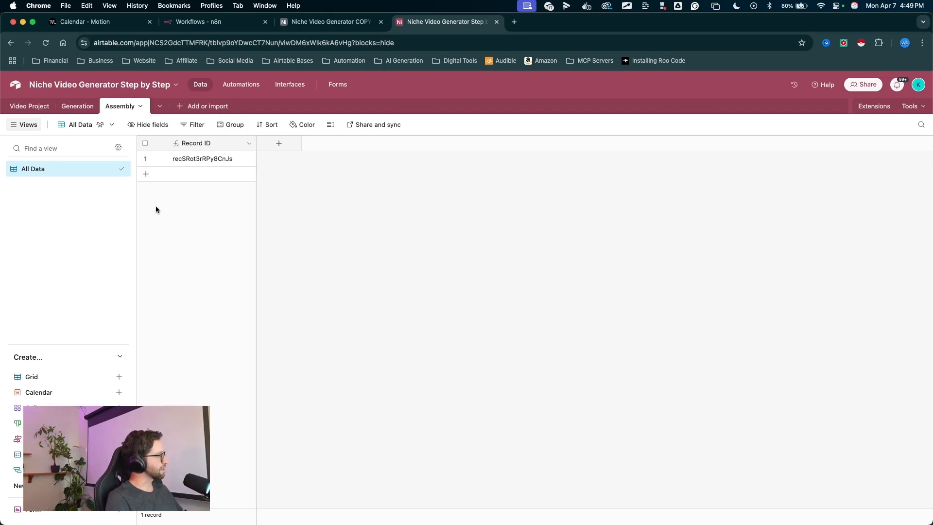
- In the Generation table, rename the Video attachment field to Video Clips
click(86, 108)
scroll(421, 204, left, 5)
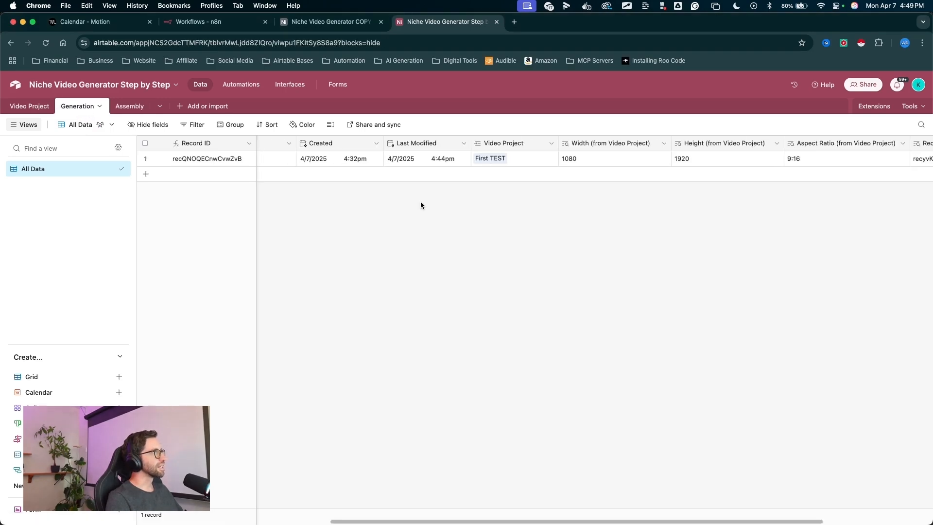
scroll(421, 204, left, 3)
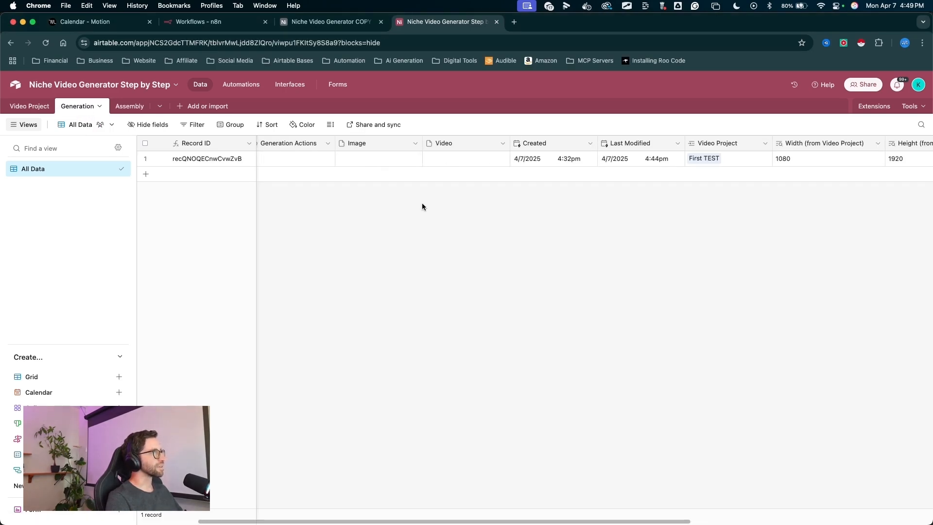
double_click(486, 142)
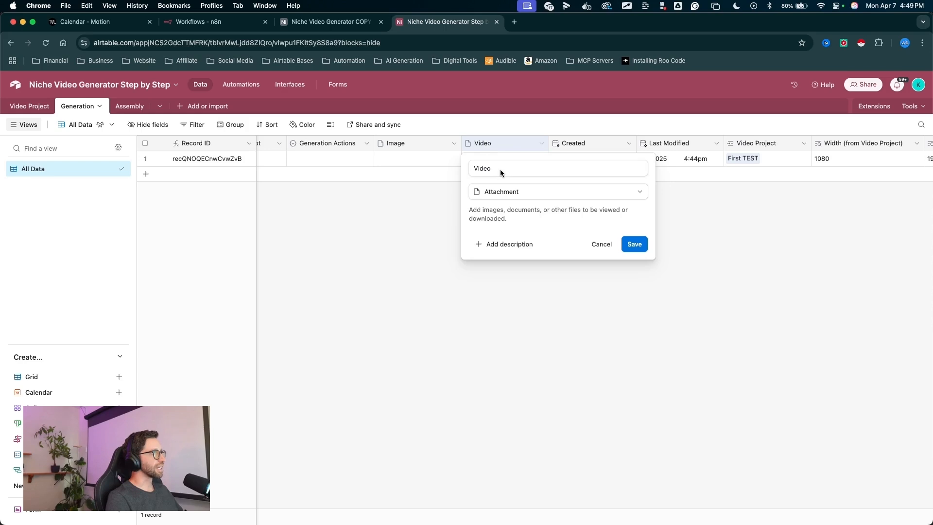
text(Clips)
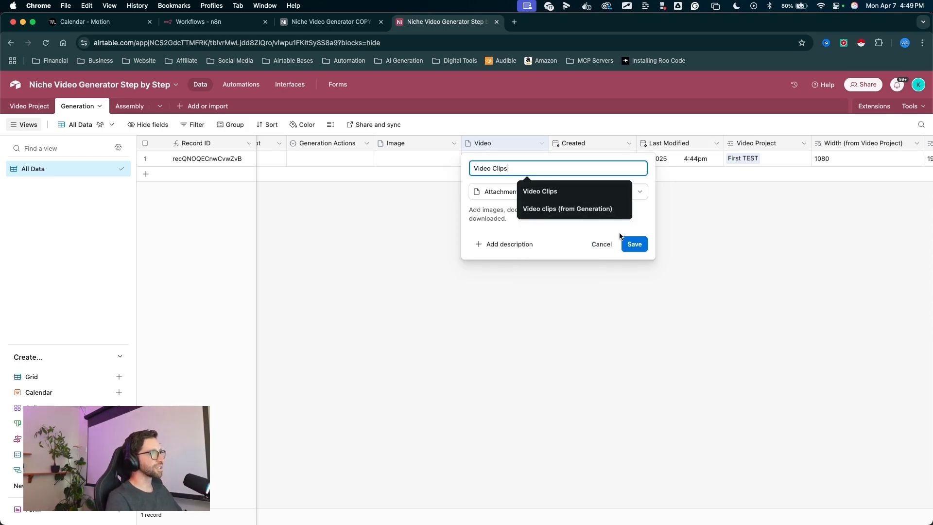
click(634, 244)
drag(459, 329, 495, 165)
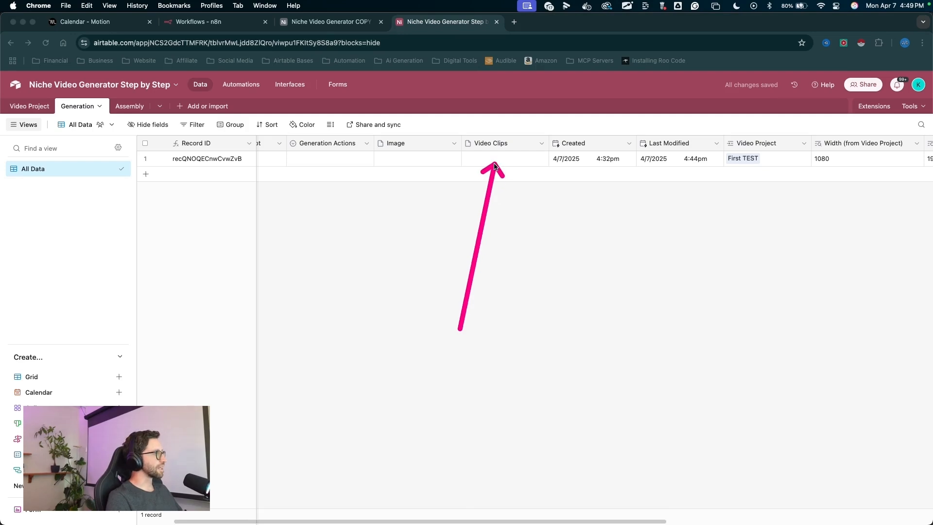
- In the Assembly table, add a field linking to records in the Video Project table
mouse_move(243, 249)
mouse_down()
mouse_move(185, 166)
mouse_move(128, 109)
mouse_up()
click(130, 106)
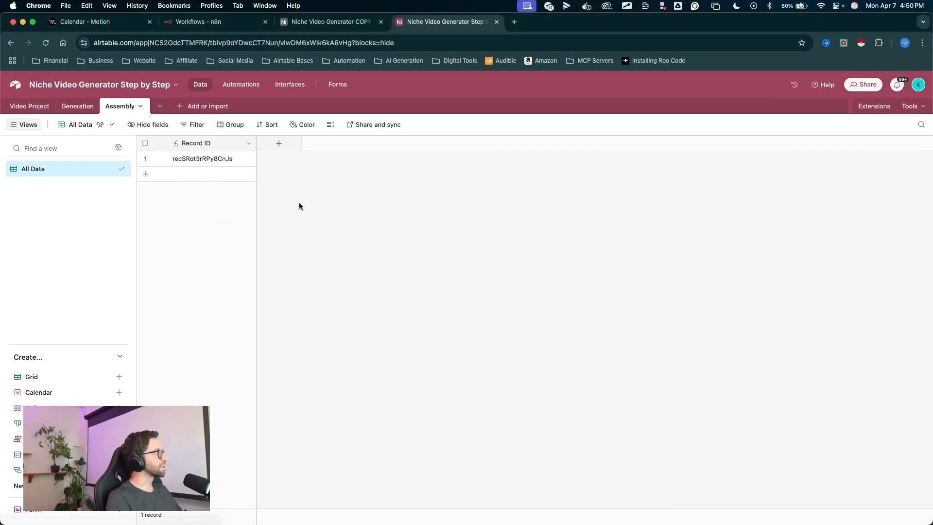
drag(267, 302, 280, 144)
click(280, 146)
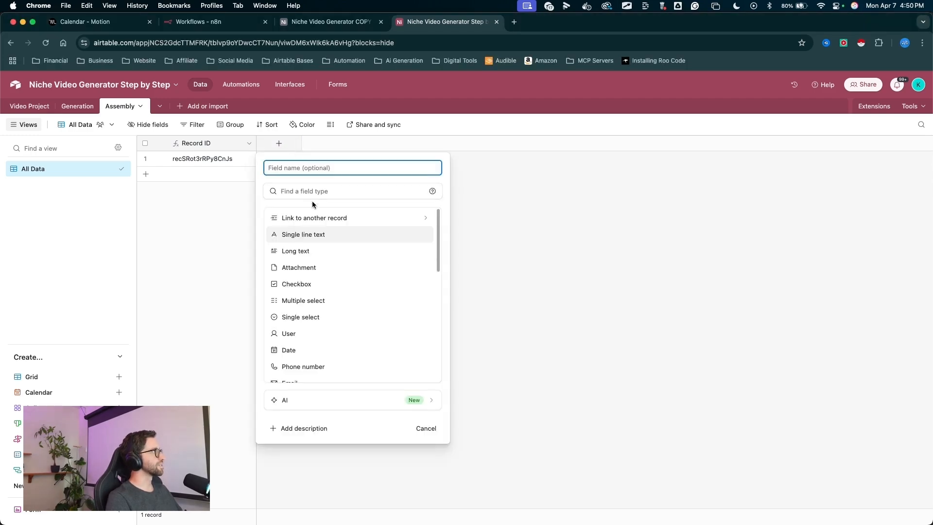
click(311, 213)
mouse_move(431, 199)
mouse_down()
mouse_move(314, 211)
mouse_move(271, 232)
mouse_up()
click(313, 212)
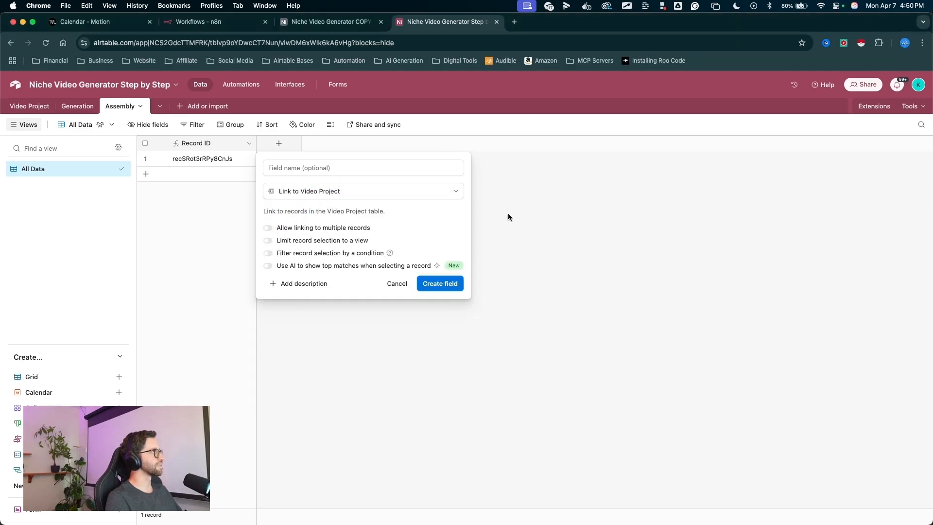
drag(444, 199, 432, 267)
click(440, 283)
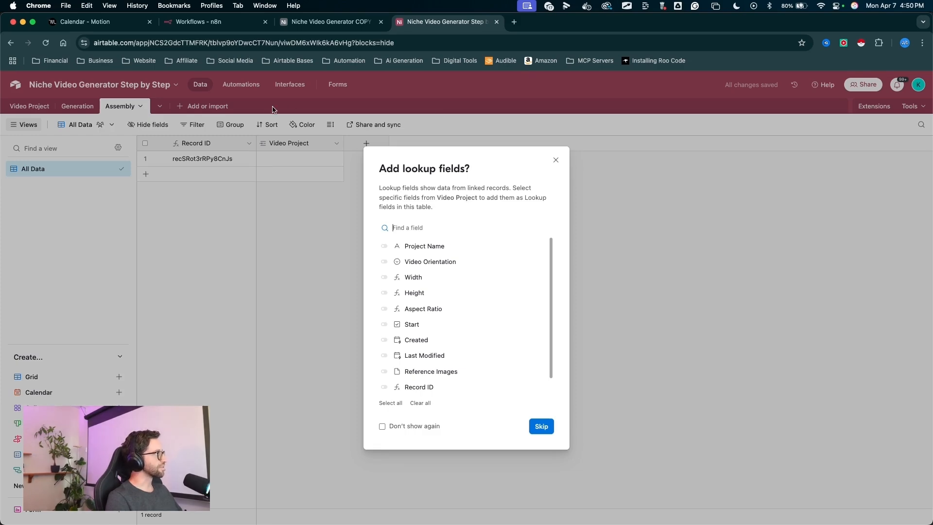
- Add lookup fields for Width, Height, Aspect Ratio and Record ID from the linked Video Project
drag(464, 243, 389, 278)
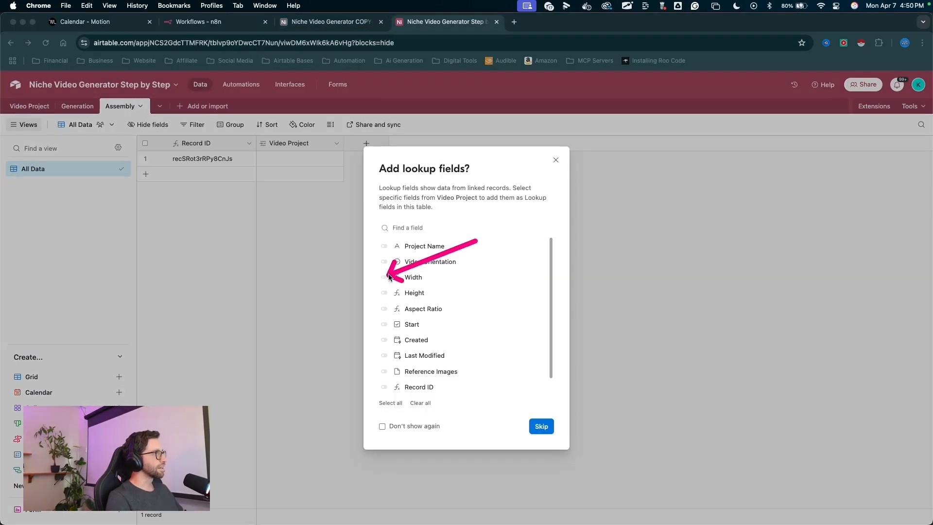
click(384, 277)
click(384, 293)
click(384, 309)
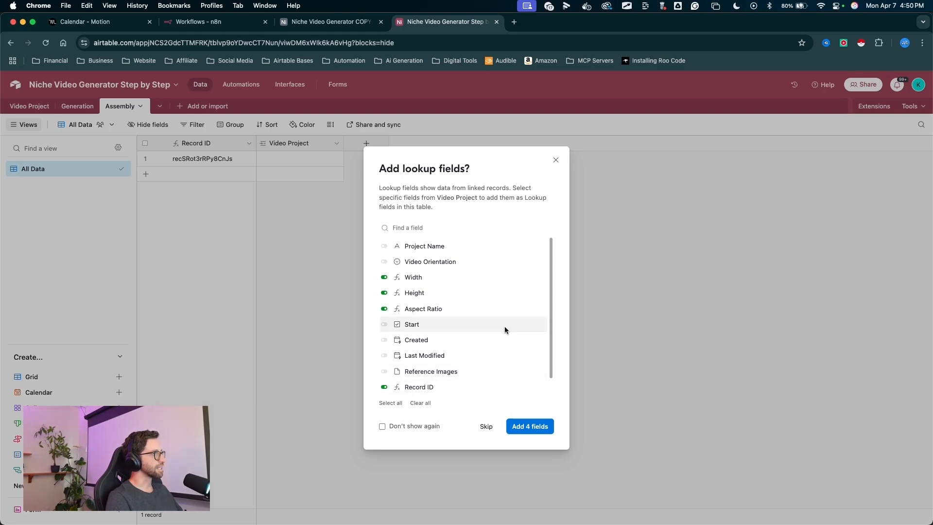
drag(531, 341, 533, 421)
click(533, 421)
- Link the Assembly record to the First TEST video project
mouse_move(360, 347)
mouse_down()
mouse_move(489, 129)
mouse_move(590, 146)
mouse_move(304, 177)
mouse_move(308, 191)
mouse_move(302, 141)
mouse_move(300, 170)
mouse_move(345, 183)
mouse_move(423, 162)
mouse_move(590, 150)
mouse_move(368, 148)
mouse_up()
drag(290, 222, 268, 166)
click(270, 162)
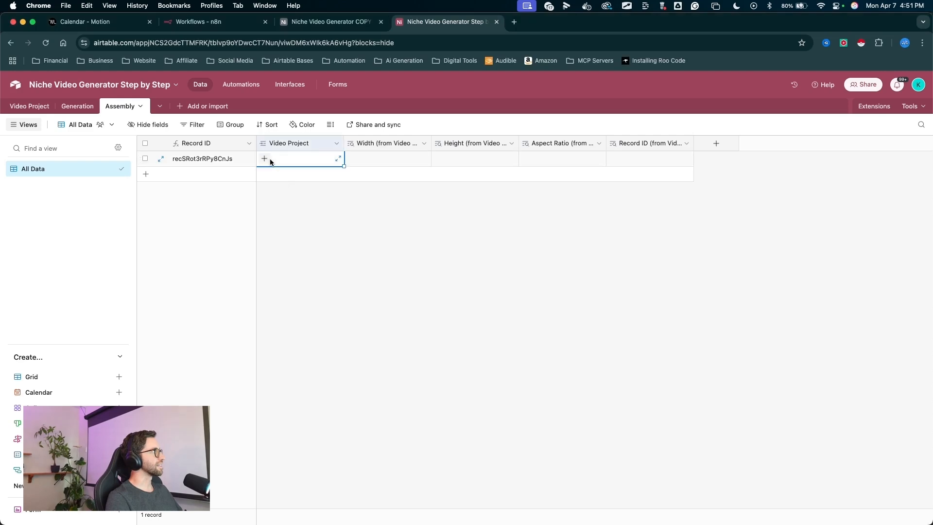
click(264, 159)
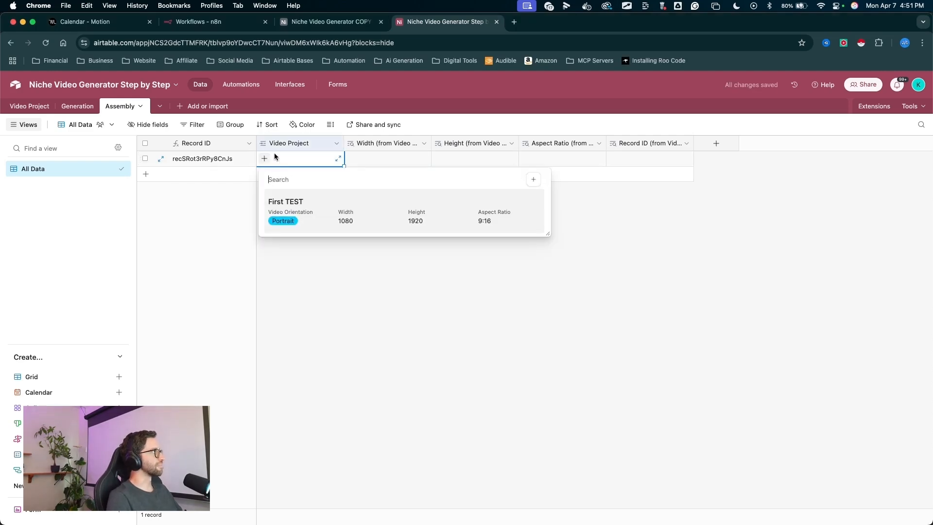
drag(275, 151, 284, 197)
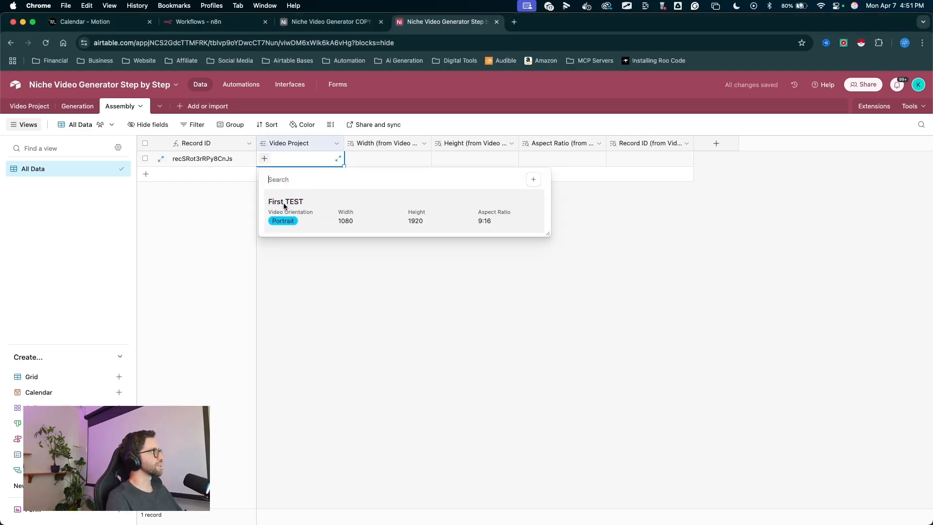
click(285, 202)
mouse_move(399, 298)
mouse_down()
mouse_move(378, 175)
mouse_move(670, 163)
mouse_move(381, 167)
mouse_move(496, 163)
mouse_up()
key(Escape)
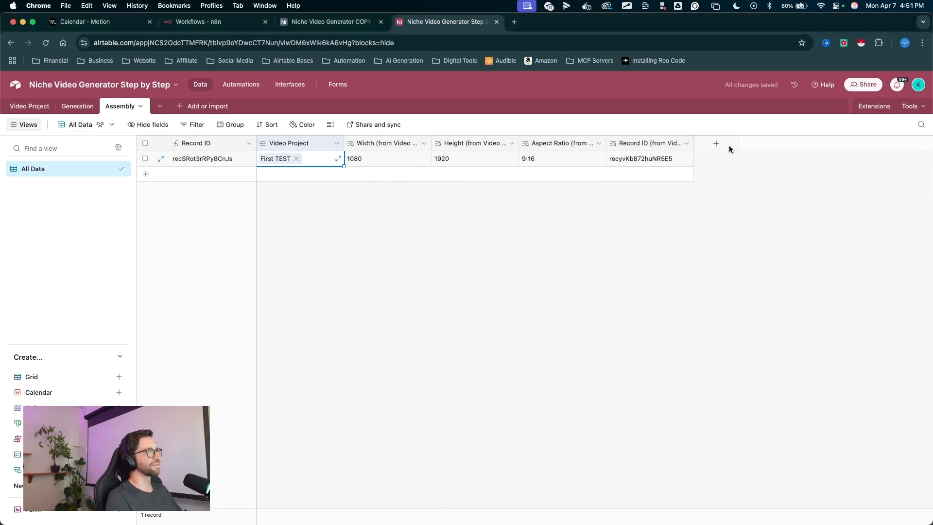
mouse_move(311, 326)
mouse_down()
mouse_move(296, 153)
mouse_move(521, 142)
mouse_move(294, 148)
mouse_up()
key(Escape)
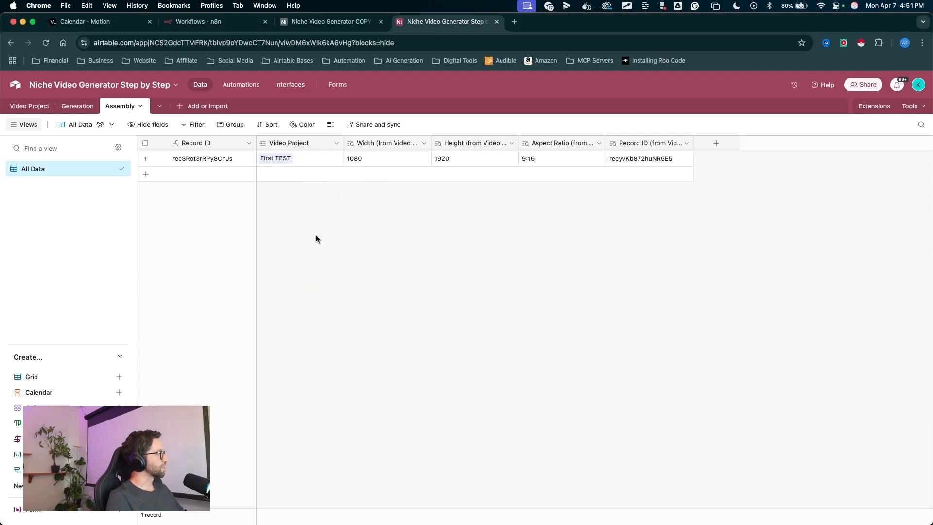
mouse_move(129, 189)
mouse_down()
mouse_move(139, 178)
mouse_move(492, 162)
mouse_up()
key(Escape)
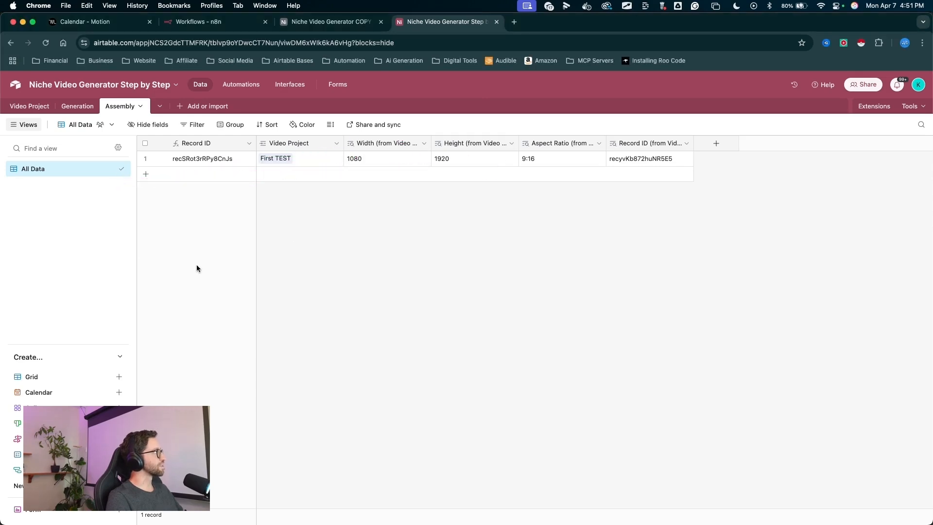
mouse_move(244, 290)
mouse_down()
mouse_move(80, 130)
mouse_move(31, 107)
mouse_up()
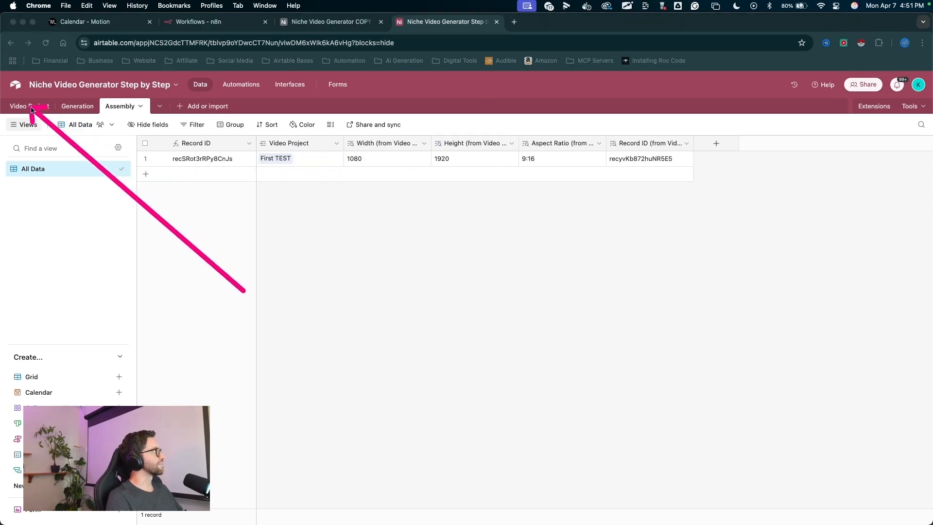
key(Escape)
- In the Video Project table, add a lookup field for Video Clips from the linked Generation records
click(31, 107)
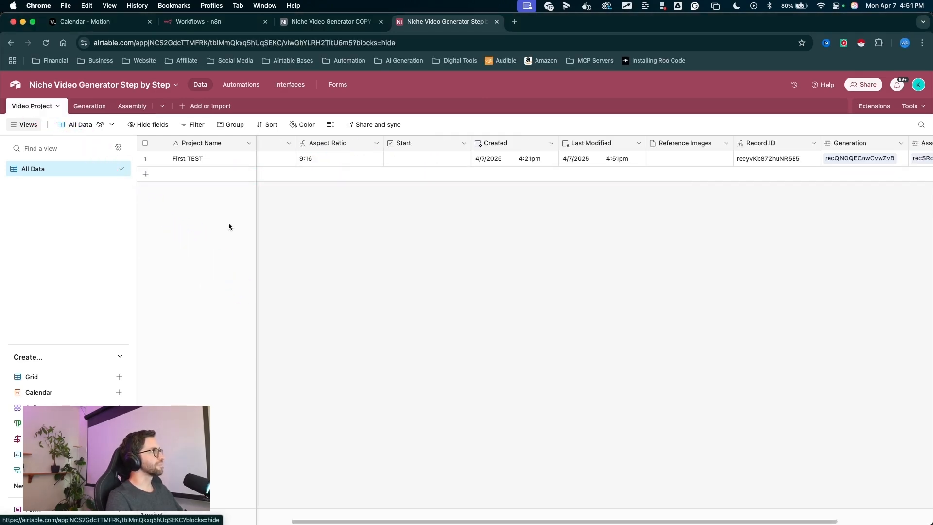
drag(718, 333, 712, 148)
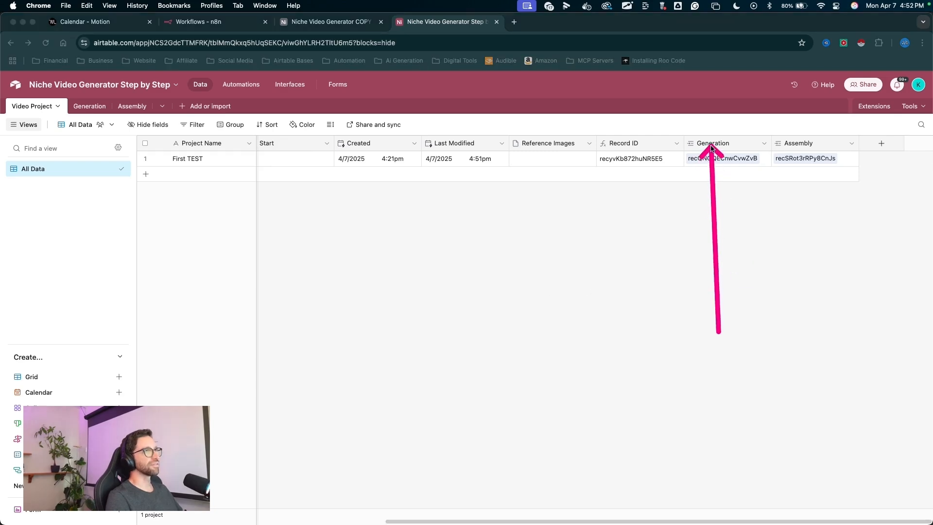
key(Escape)
right_click(711, 144)
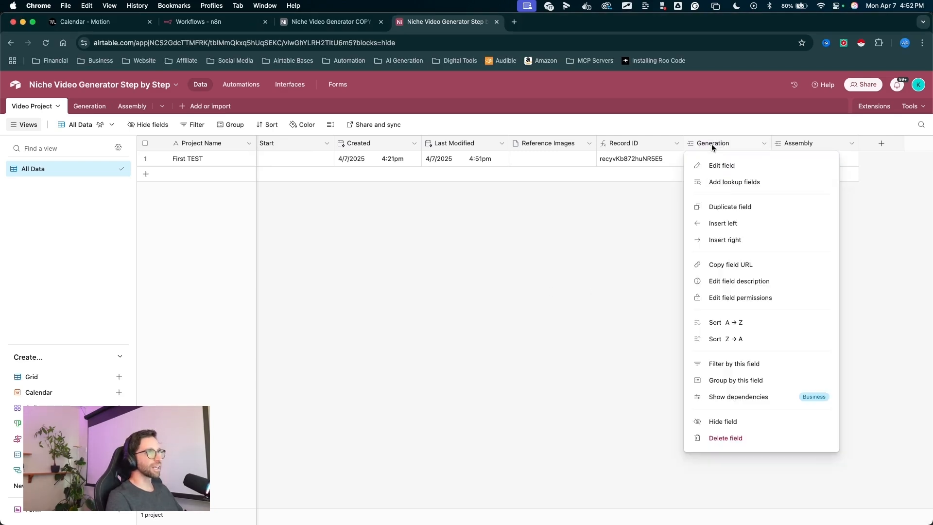
click(733, 182)
mouse_move(514, 228)
mouse_down()
mouse_move(426, 311)
mouse_move(390, 309)
mouse_up()
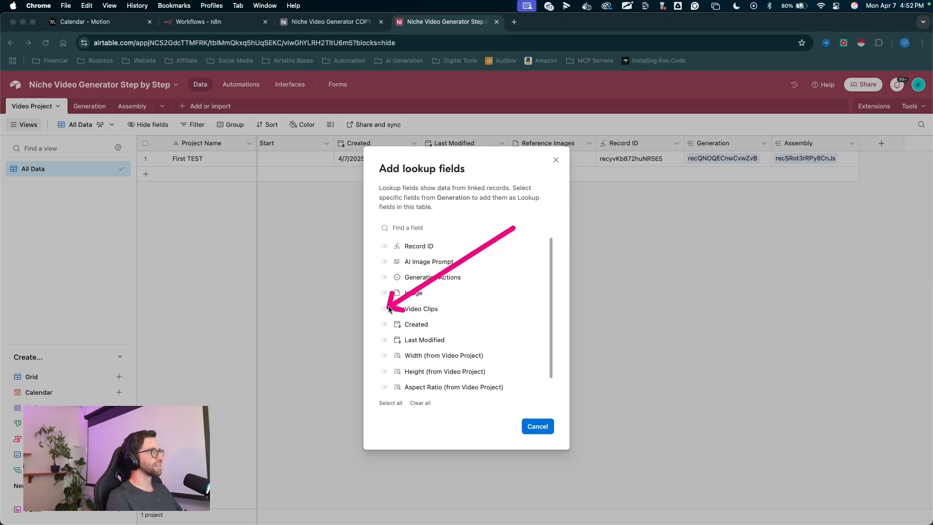
key(Escape)
click(384, 309)
drag(533, 344, 531, 414)
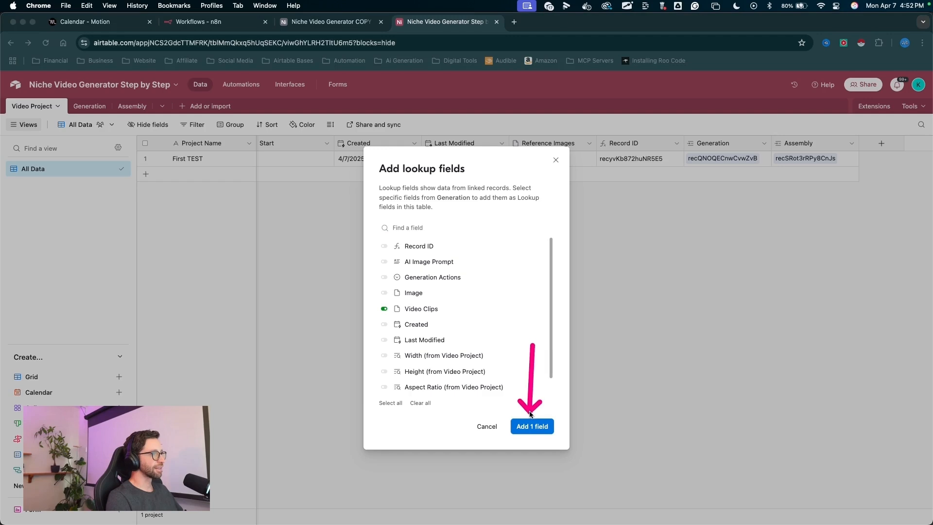
key(Escape)
click(532, 426)
drag(678, 347, 721, 162)
key(Escape)
drag(777, 144, 804, 144)
mouse_move(173, 287)
mouse_down()
mouse_move(117, 169)
mouse_move(33, 106)
mouse_move(40, 109)
mouse_up()
key(Escape)
drag(163, 264, 134, 107)
key(Escape)
- In the Assembly table, add a lookup of Video Clips (from Generation) through the linked Video Project
click(132, 106)
drag(313, 379, 294, 146)
key(Escape)
right_click(294, 144)
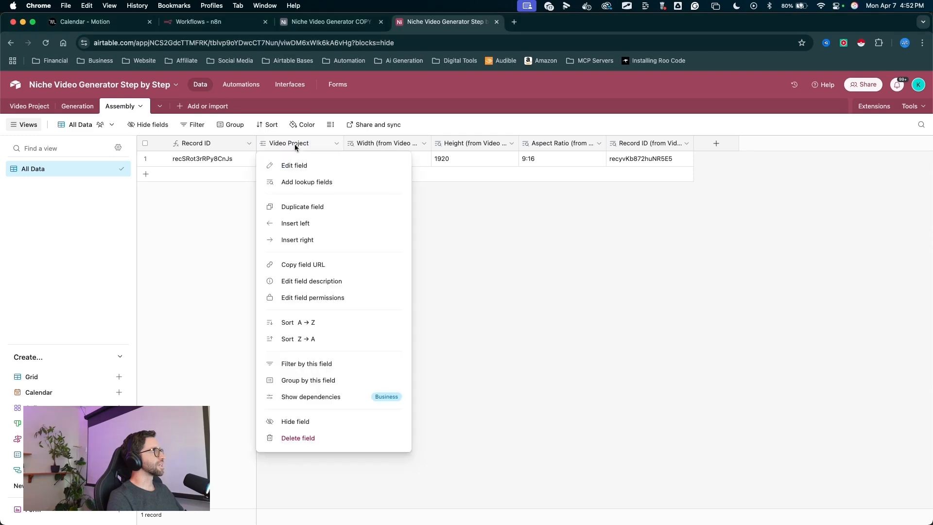
click(303, 181)
mouse_move(506, 254)
mouse_down()
mouse_move(450, 307)
mouse_move(421, 373)
mouse_move(416, 367)
mouse_up()
scroll(416, 367, down, 1)
scroll(417, 370, down, 1)
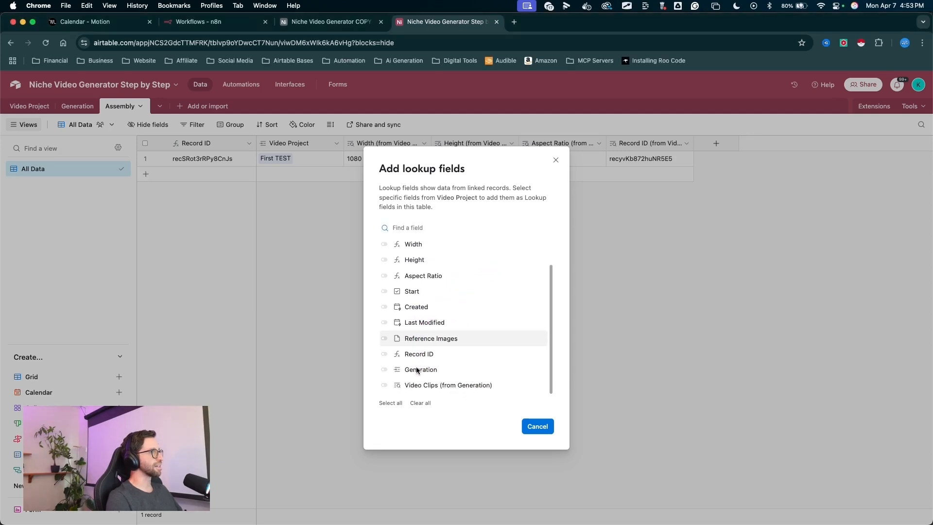
drag(457, 338, 387, 386)
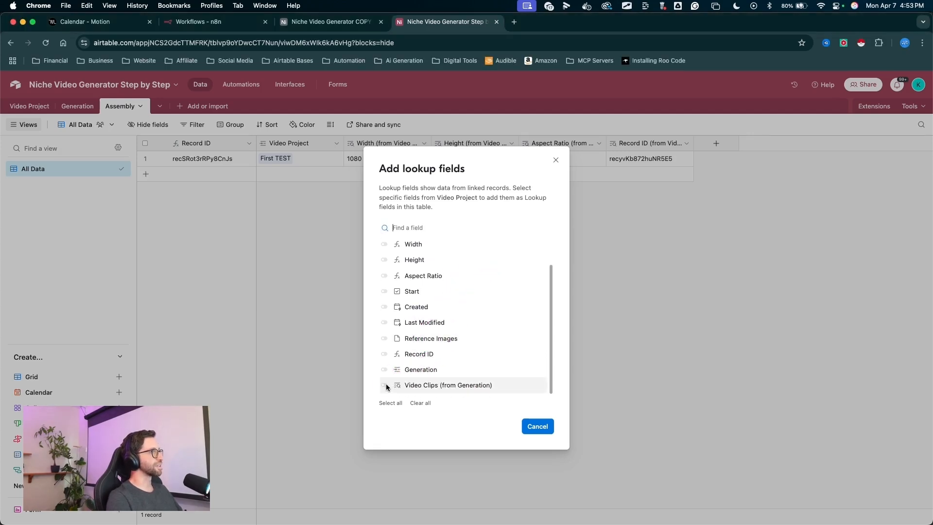
drag(532, 352, 533, 421)
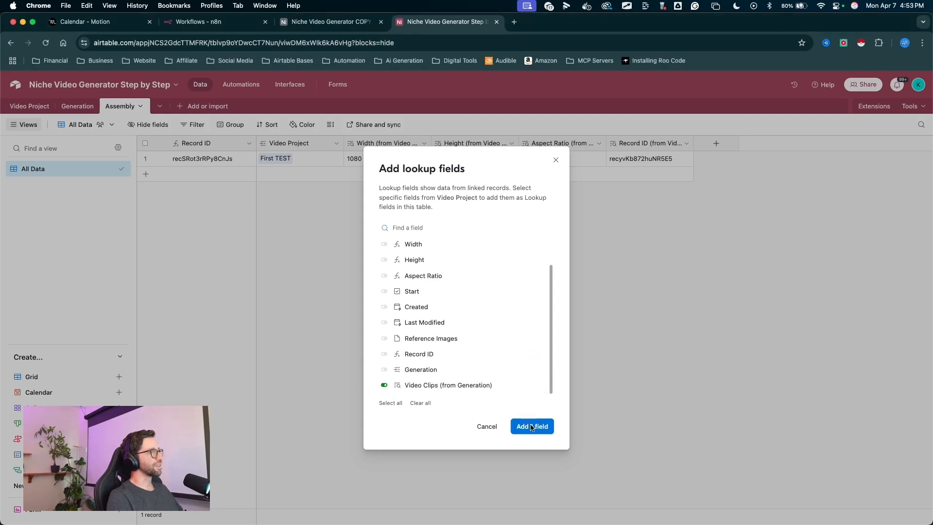
click(533, 427)
- Add an attachment field named Music to the Assembly table
mouse_move(440, 241)
mouse_down()
mouse_move(428, 139)
mouse_move(521, 143)
mouse_up()
mouse_move(360, 222)
mouse_down()
mouse_move(365, 164)
mouse_move(488, 152)
mouse_move(374, 150)
mouse_up()
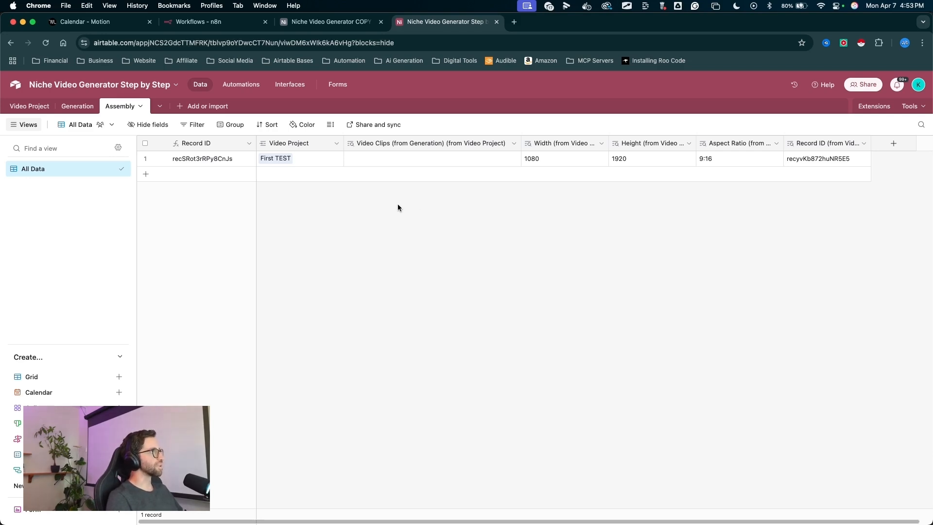
mouse_move(414, 276)
mouse_down()
mouse_move(364, 149)
mouse_move(91, 114)
mouse_up()
mouse_move(90, 112)
mouse_down()
mouse_move(40, 112)
mouse_move(65, 90)
mouse_move(131, 102)
mouse_up()
mouse_move(720, 360)
mouse_down()
mouse_move(860, 167)
mouse_move(893, 152)
mouse_up()
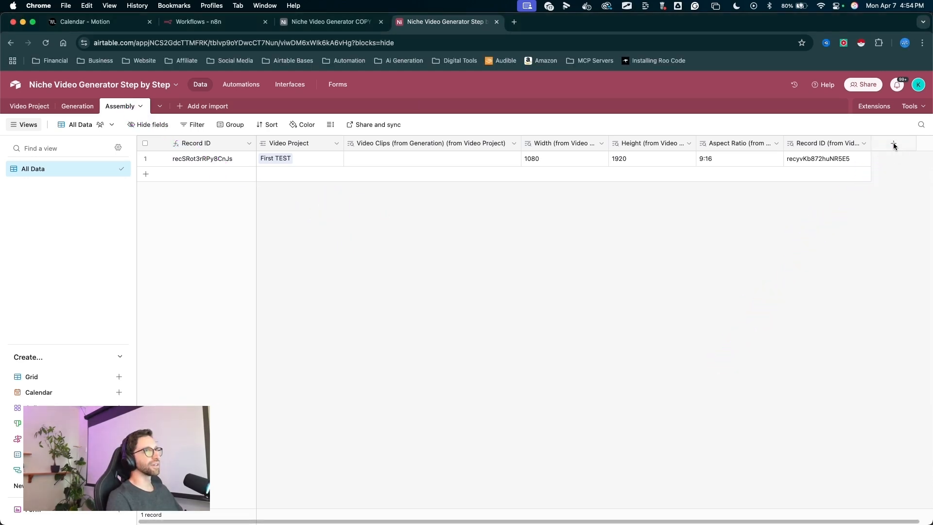
click(893, 143)
text(Music)
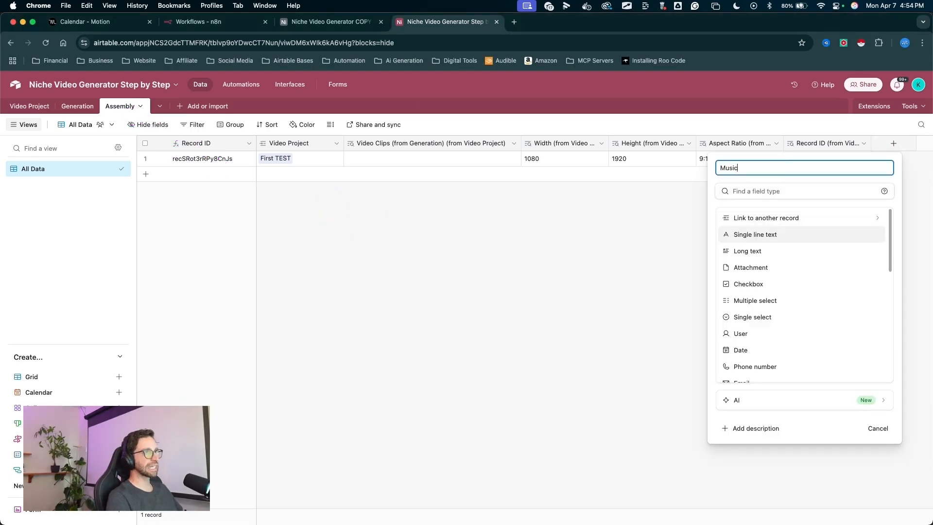
mouse_move(834, 221)
mouse_down()
mouse_move(807, 241)
mouse_move(809, 255)
mouse_up()
click(750, 267)
drag(855, 316, 885, 244)
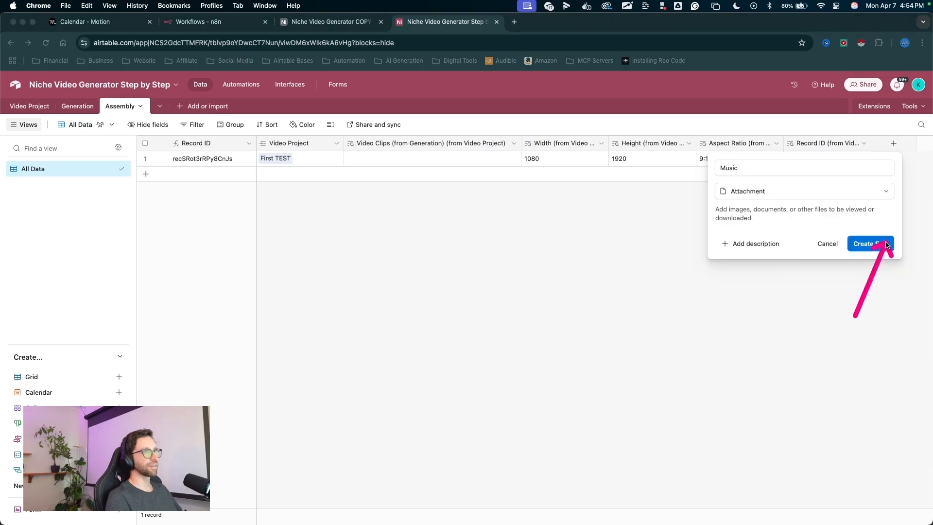
click(886, 245)
- Add a checkbox field named Assemble with the thumbs-up style
drag(839, 264, 879, 146)
click(877, 145)
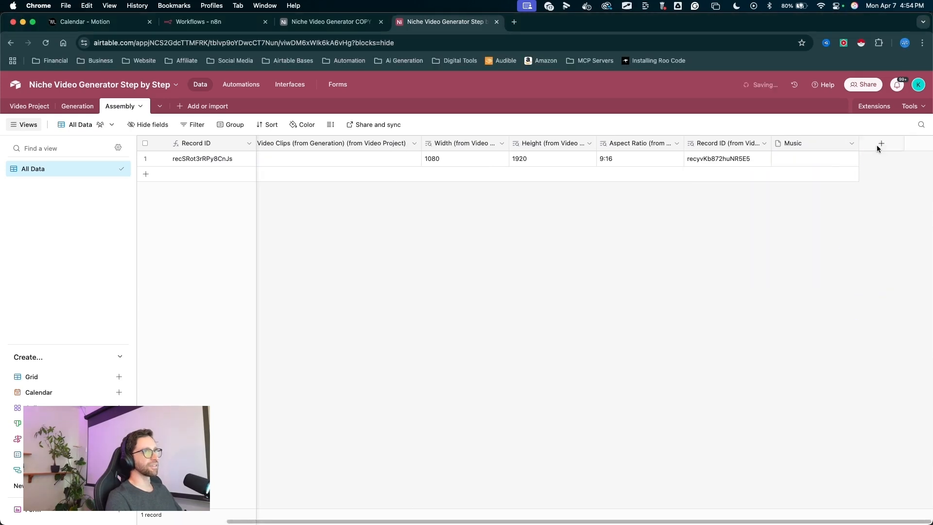
text(Assemble)
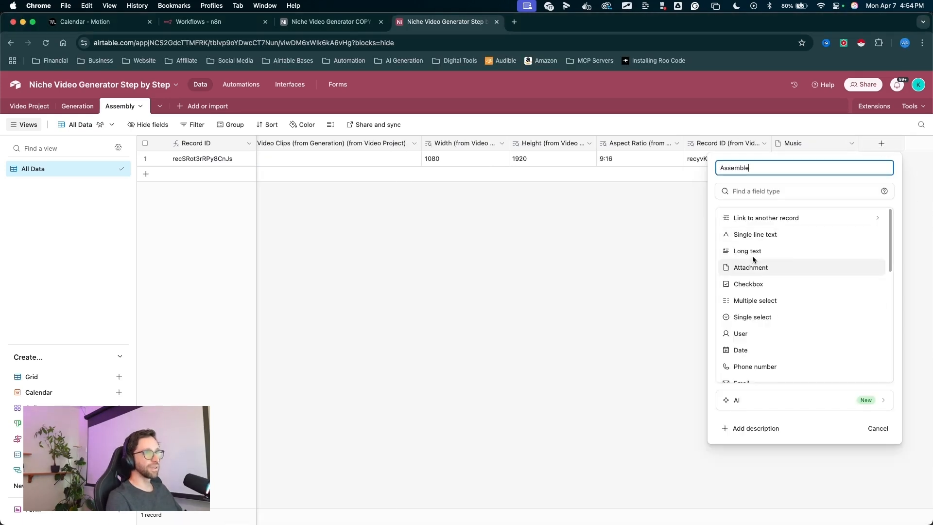
drag(783, 224, 749, 285)
click(748, 284)
drag(793, 240, 725, 240)
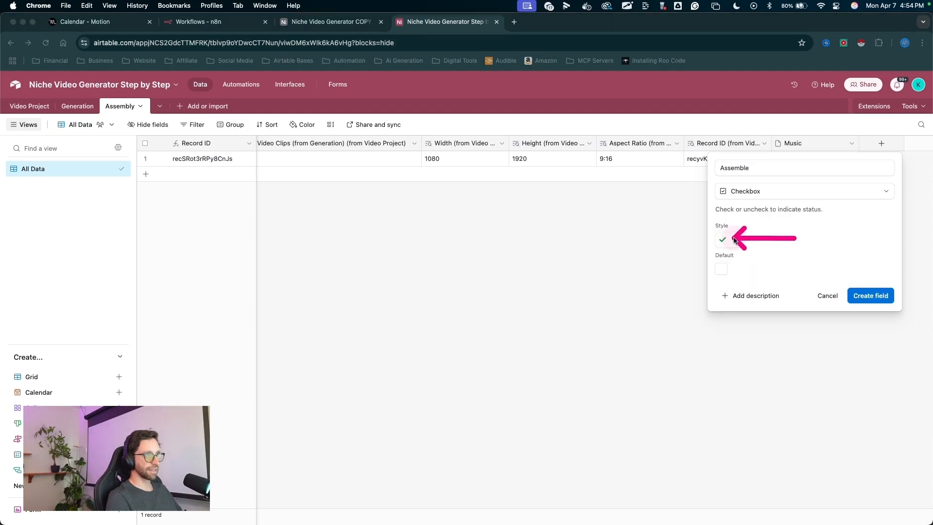
click(734, 241)
drag(774, 273, 840, 292)
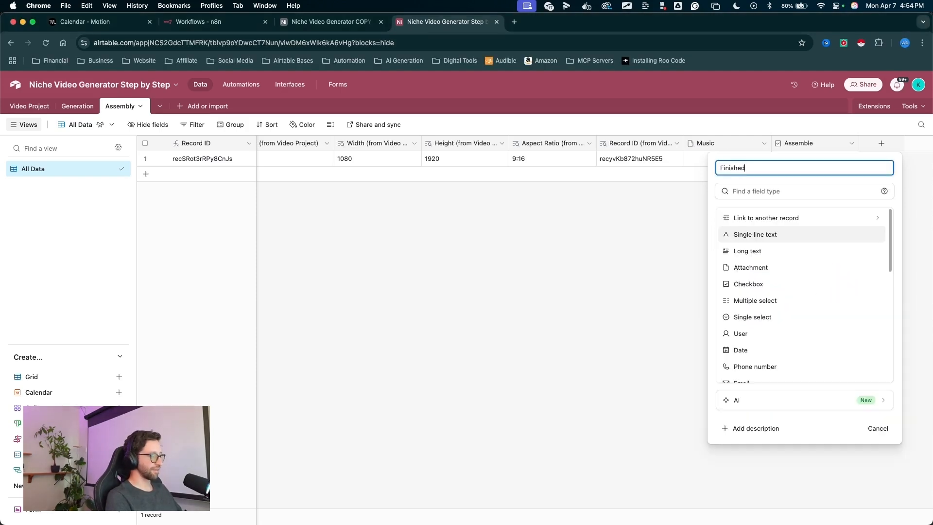
- Add an attachment field named Finished Video
text(Video)
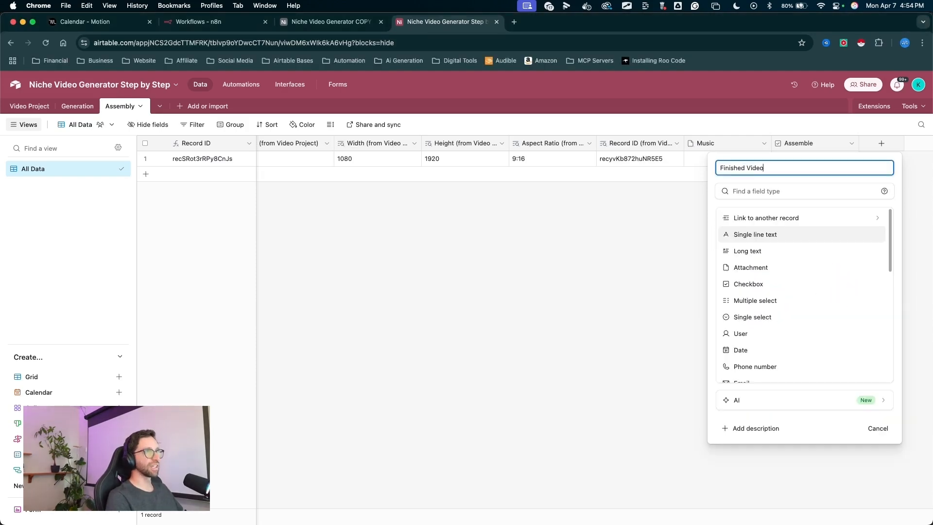
click(758, 267)
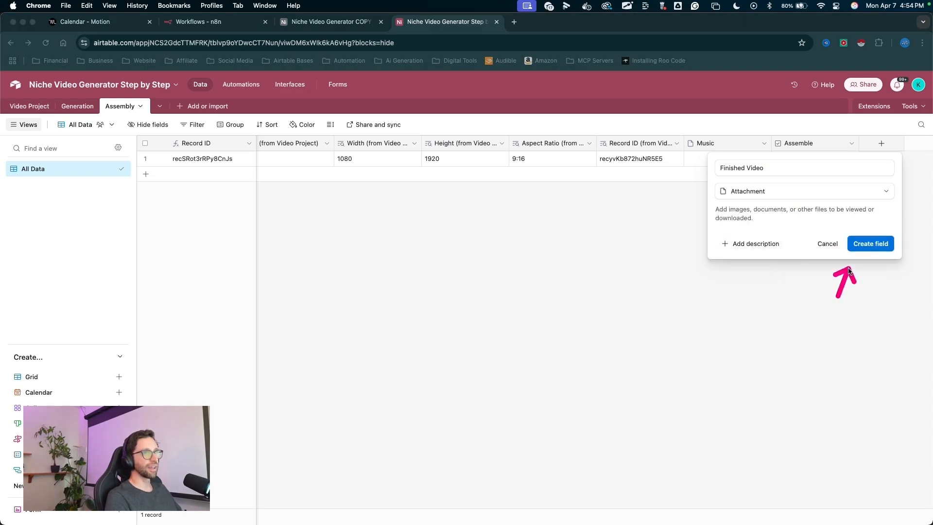
click(871, 244)
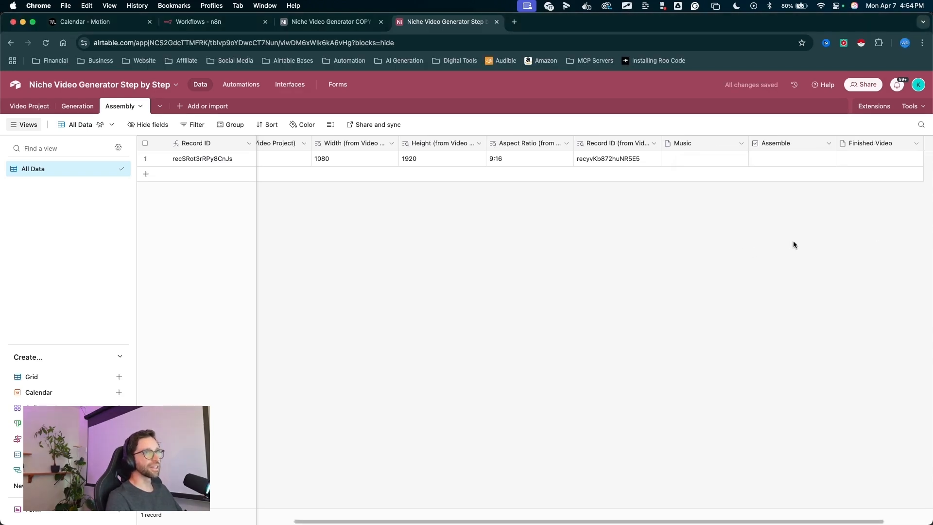
- Create a new blank table from scratch named Prompt Writers
scroll(800, 236, left, 5)
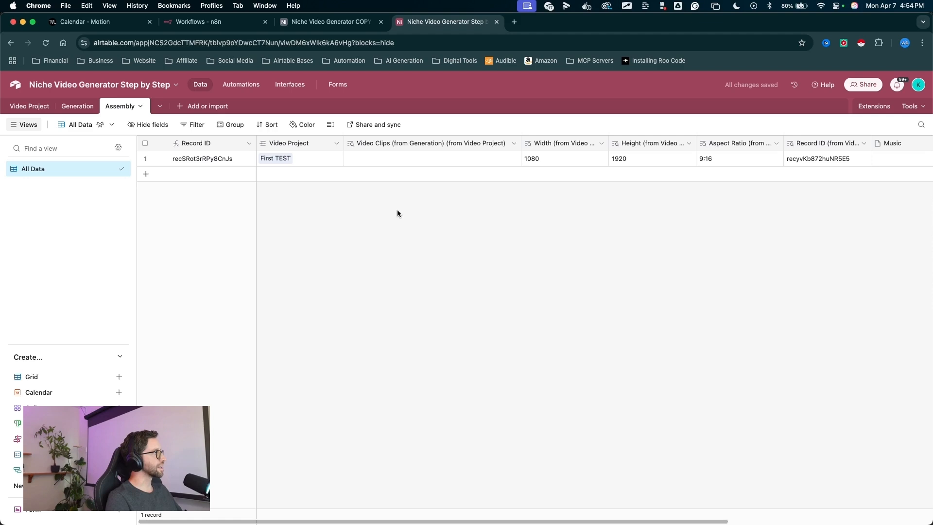
scroll(688, 219, right, 5)
drag(294, 280, 190, 109)
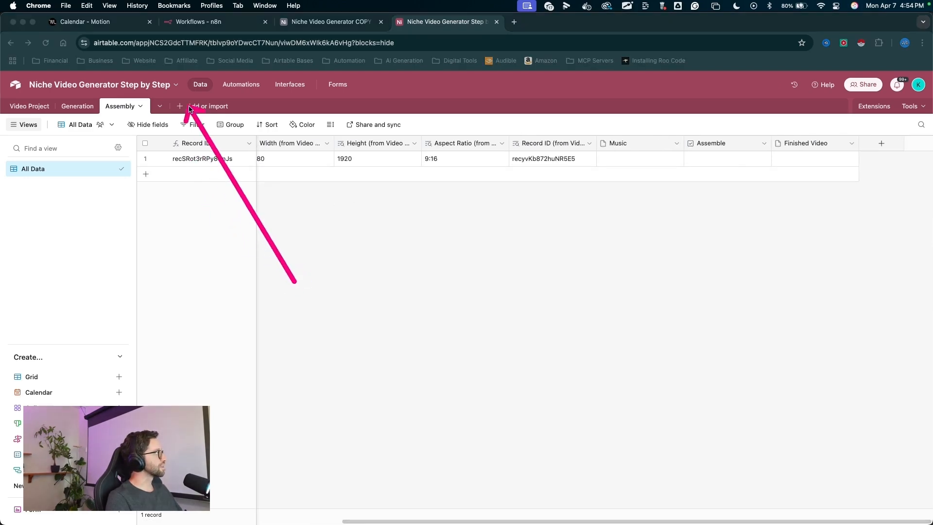
click(190, 107)
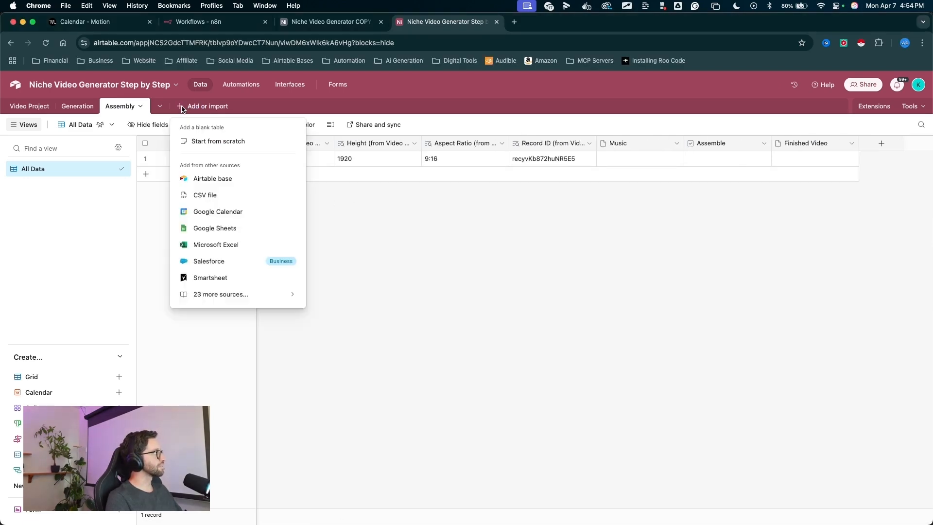
click(220, 141)
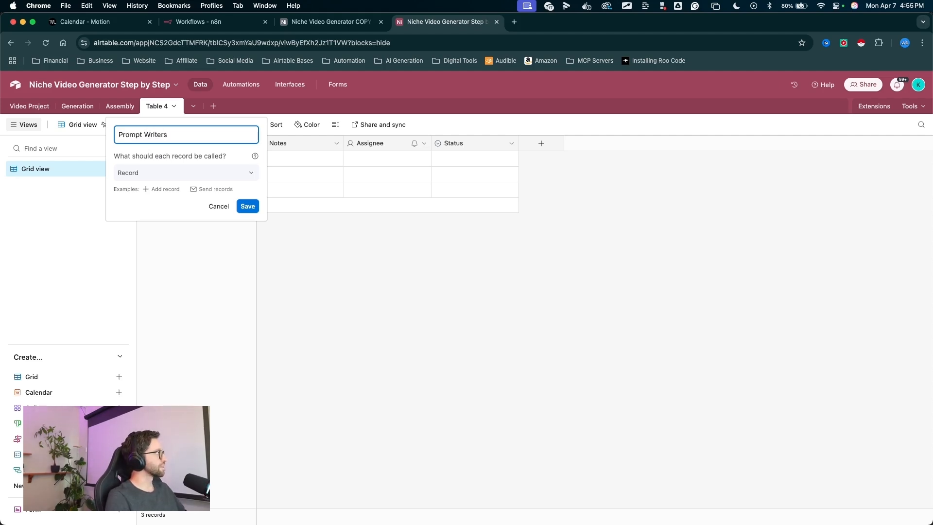
drag(289, 323, 270, 294)
key(Return)
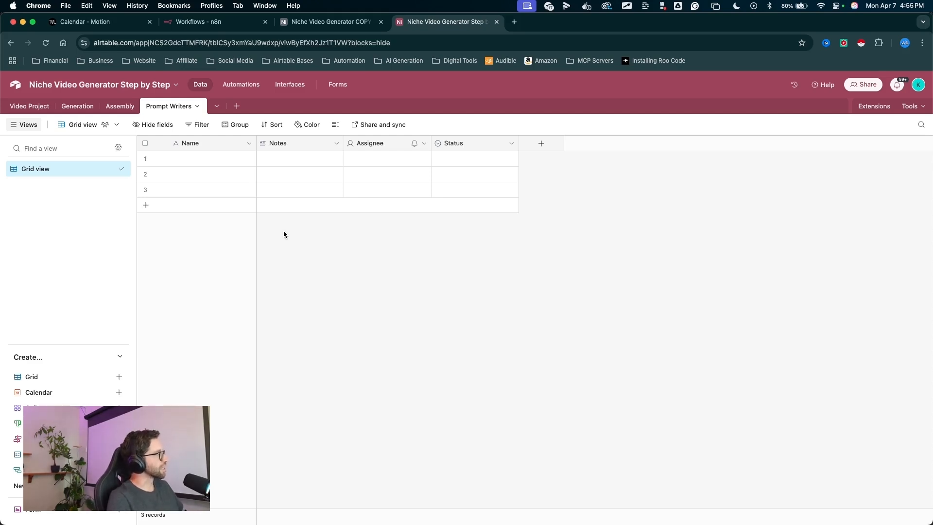
- Delete the default Notes, Assignee and Status fields from the Prompt Writers table
mouse_move(338, 359)
mouse_down()
mouse_move(254, 208)
mouse_move(433, 183)
mouse_move(204, 176)
mouse_up()
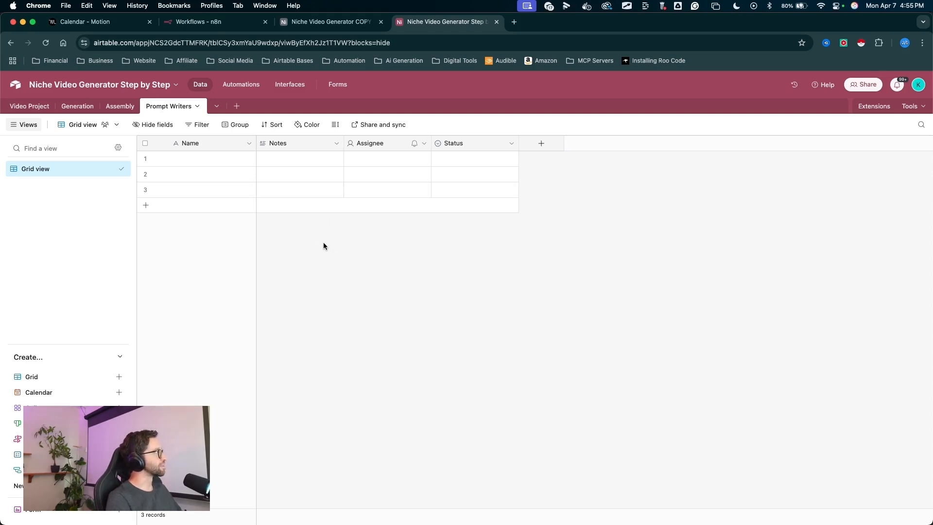
mouse_move(302, 281)
mouse_down()
mouse_move(291, 187)
mouse_move(466, 145)
mouse_up()
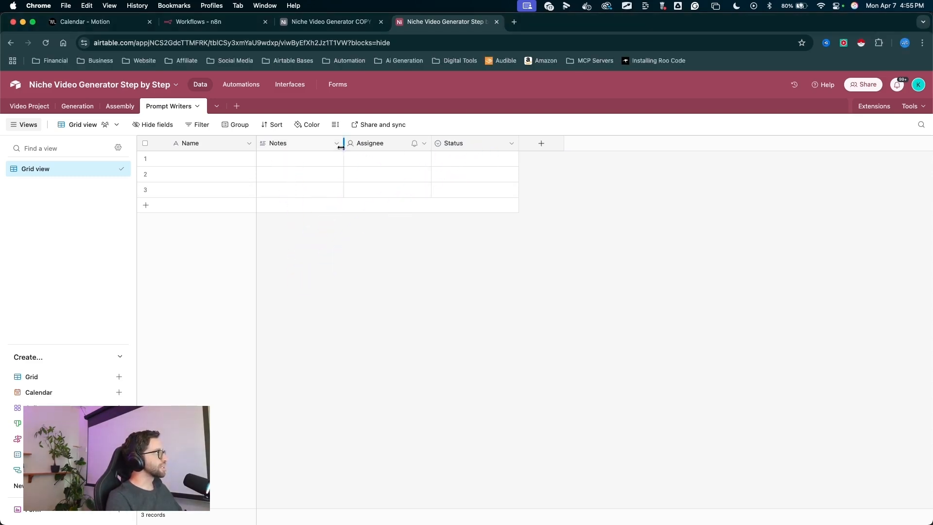
click(340, 145)
shift+click(465, 146)
right_click(466, 146)
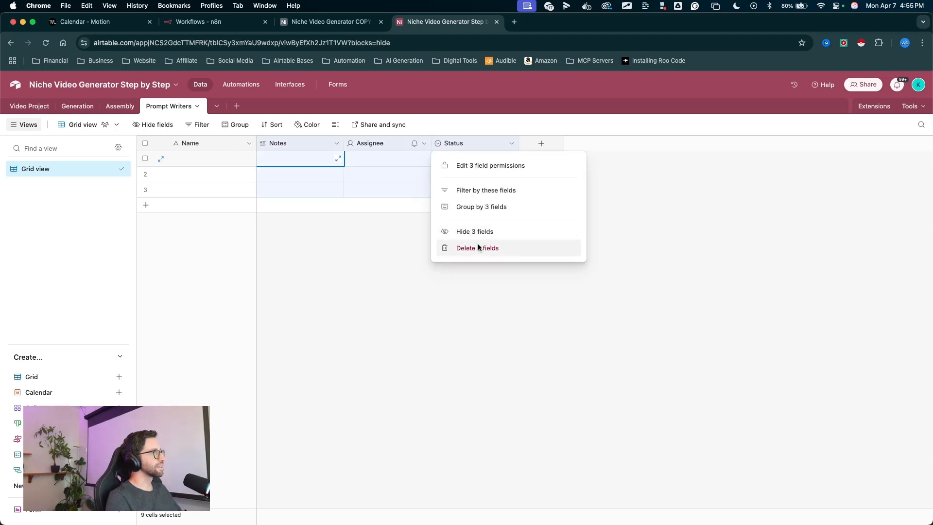
click(414, 208)
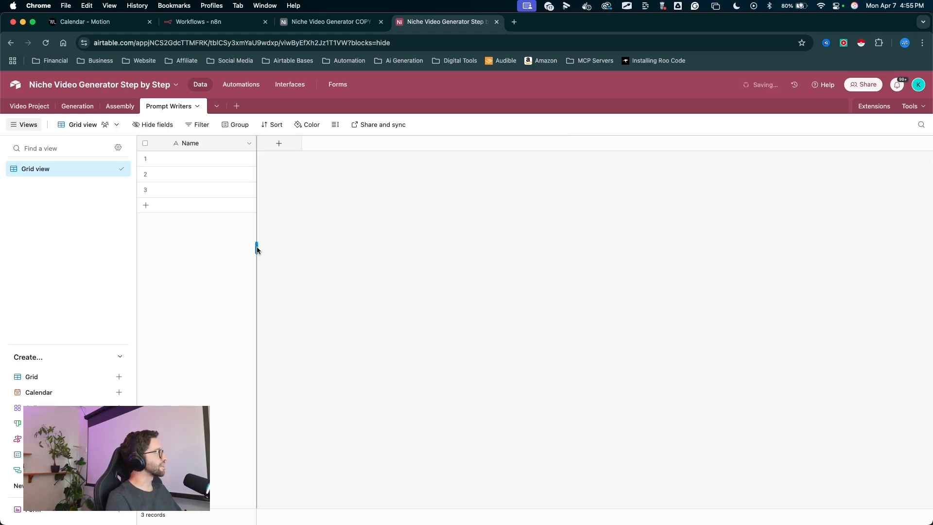
- Rename the grid view to All Data
drag(207, 276, 36, 164)
double_click(35, 168)
text(AI)
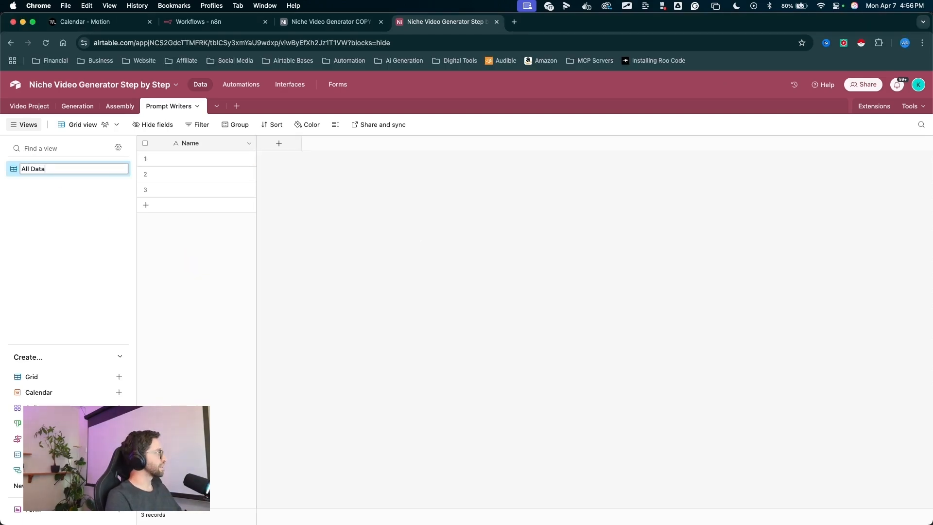
key(Return)
- Rename the primary Name field to Assistant
drag(208, 266, 191, 147)
double_click(188, 145)
text(Assistant)
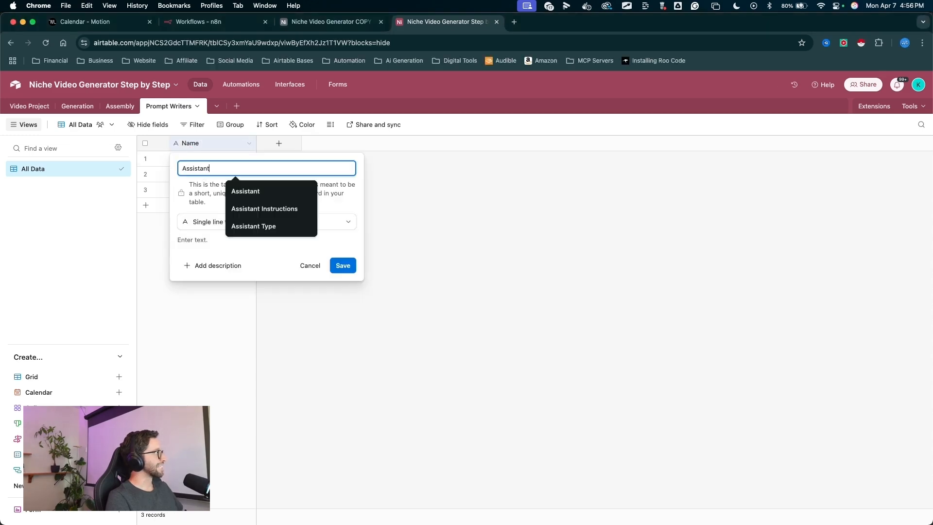
key(Return)
drag(260, 262, 161, 179)
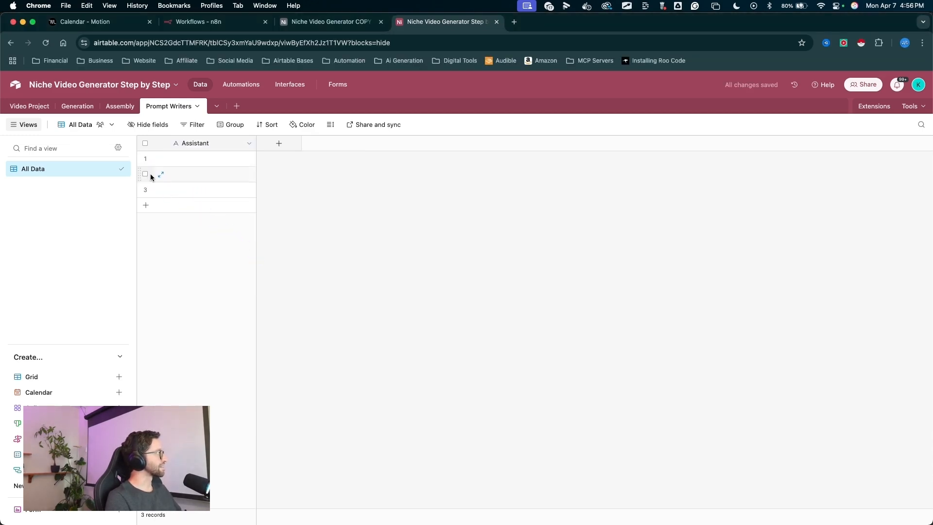
- Delete the two extra empty records from the Prompt Writers table
click(145, 174)
click(146, 190)
right_click(212, 178)
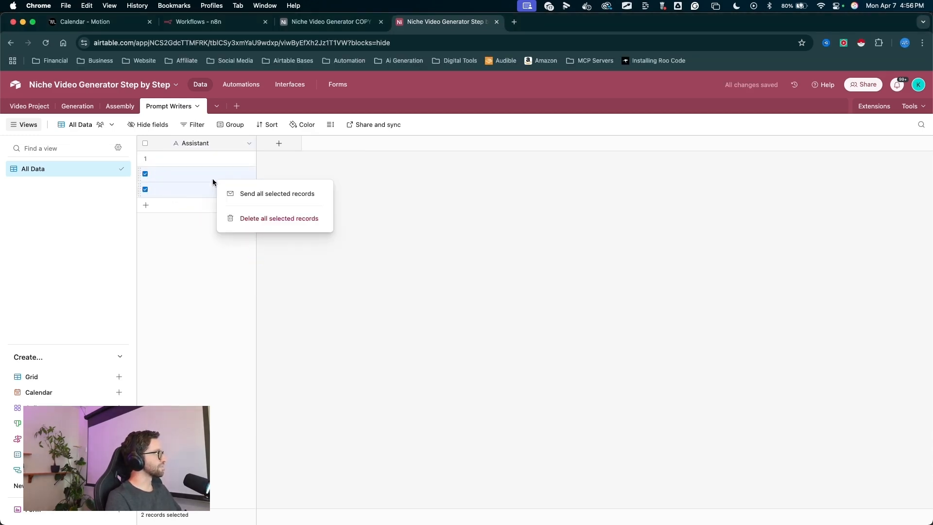
click(282, 215)
- Add a long text field named Assistant Instructions
drag(287, 250, 280, 154)
click(279, 146)
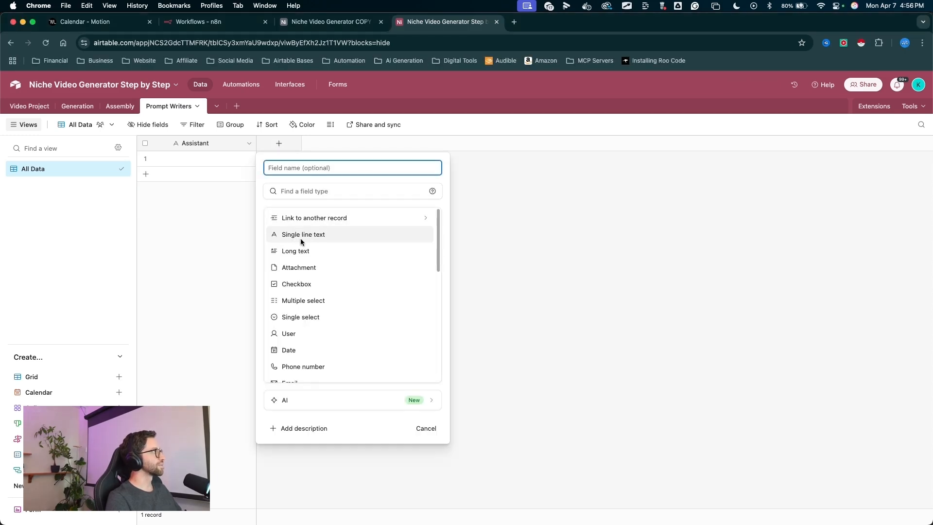
click(302, 251)
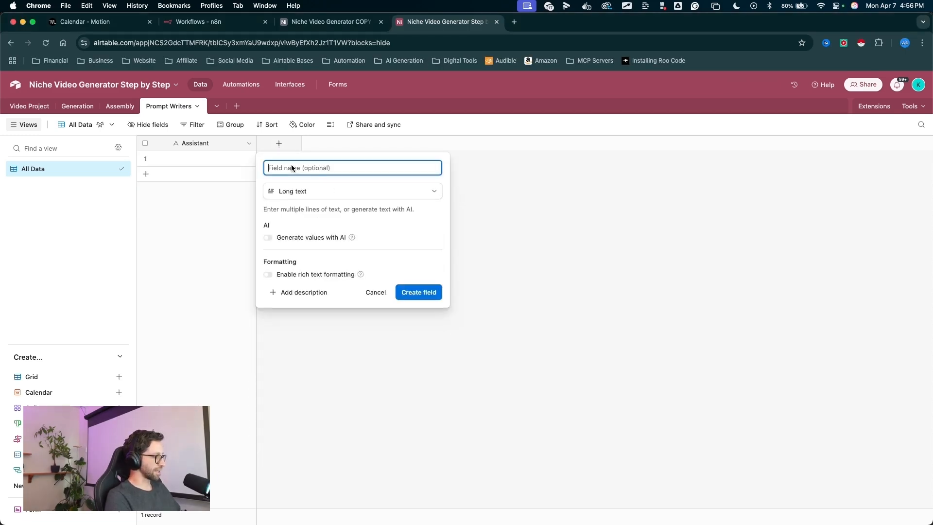
text(Assistant Instructions)
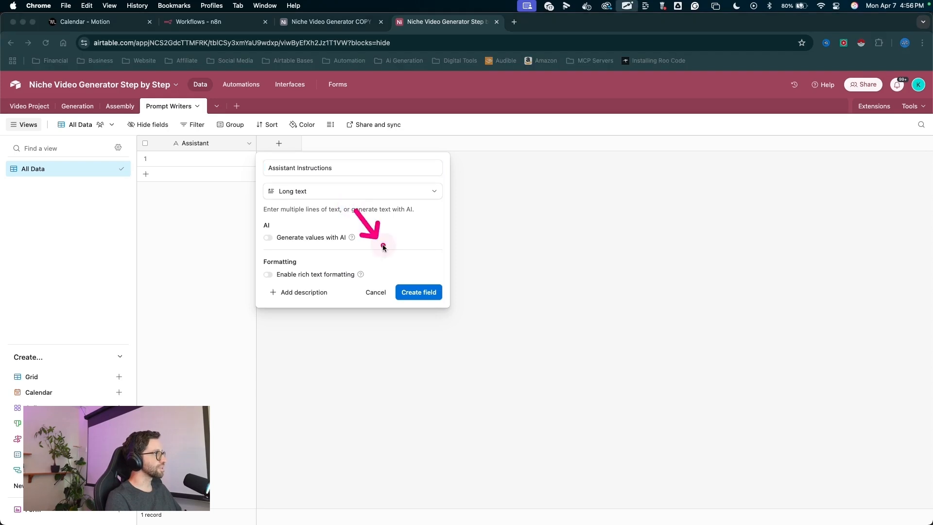
click(419, 292)
- Add a formula field named Record ID with the formula RECORD_ID()
drag(381, 212, 369, 149)
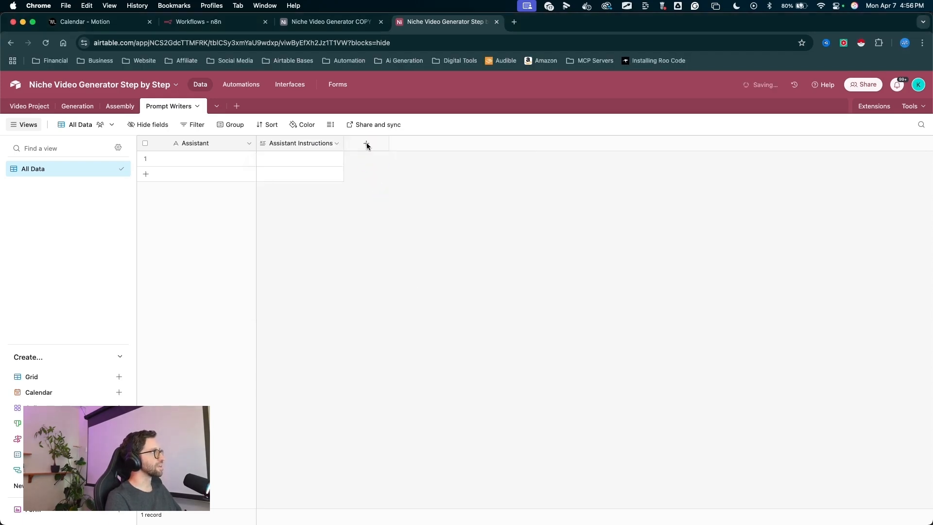
click(367, 144)
text(Record ID)
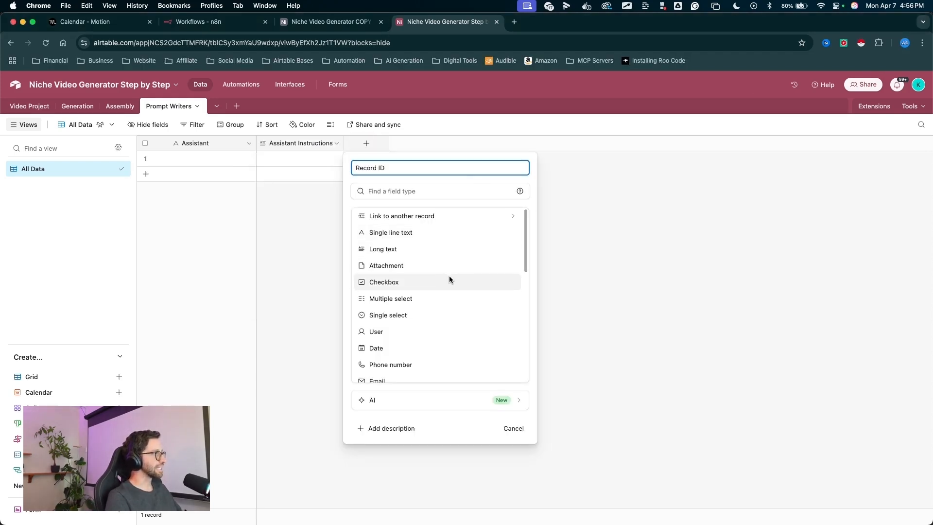
scroll(449, 276, down, 5)
drag(456, 286, 376, 375)
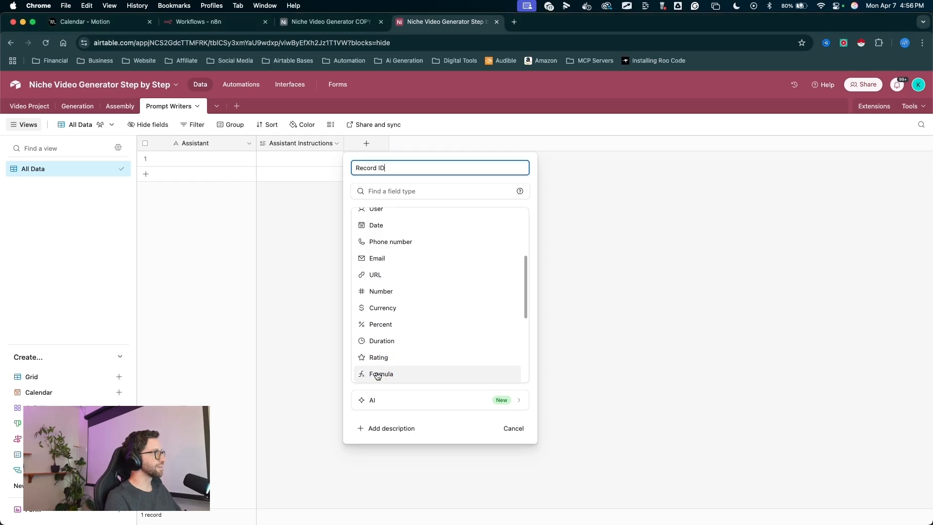
click(376, 374)
text(rec)
click(377, 290)
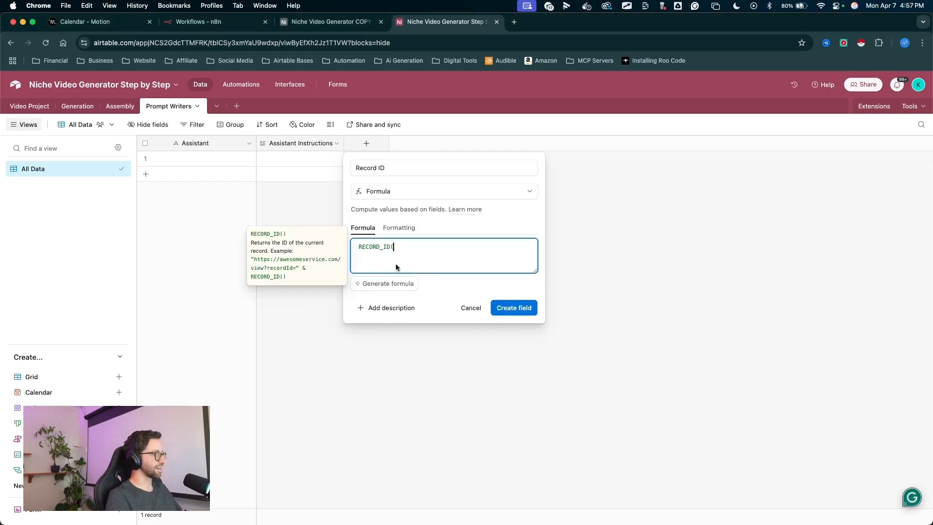
mouse_move(455, 265)
mouse_down()
mouse_move(433, 251)
mouse_move(389, 253)
mouse_up()
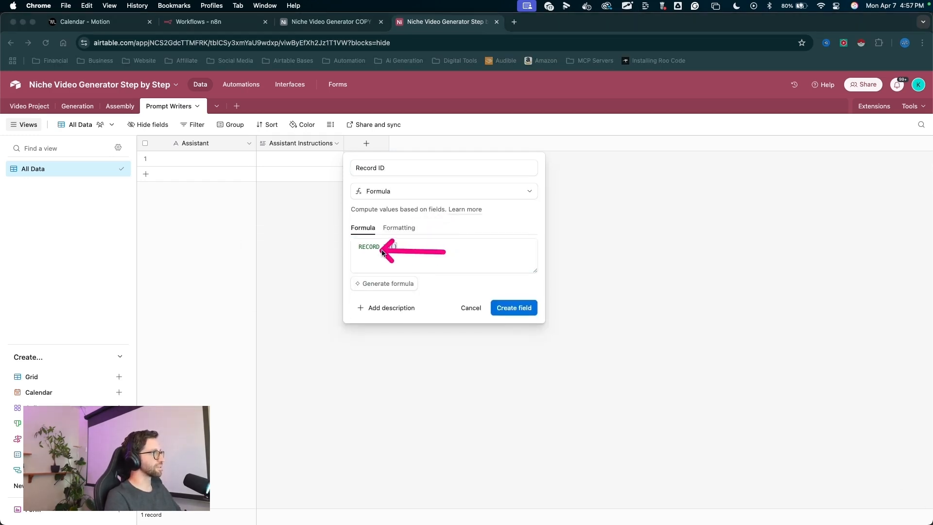
click(513, 308)
- Widen the Assistant Instructions column
drag(421, 147, 483, 145)
drag(316, 292, 306, 211)
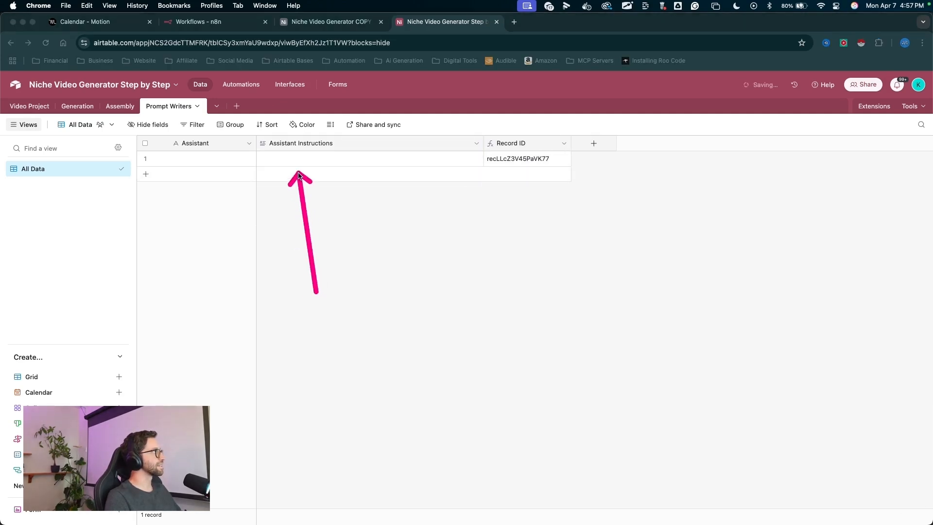
click(276, 264)
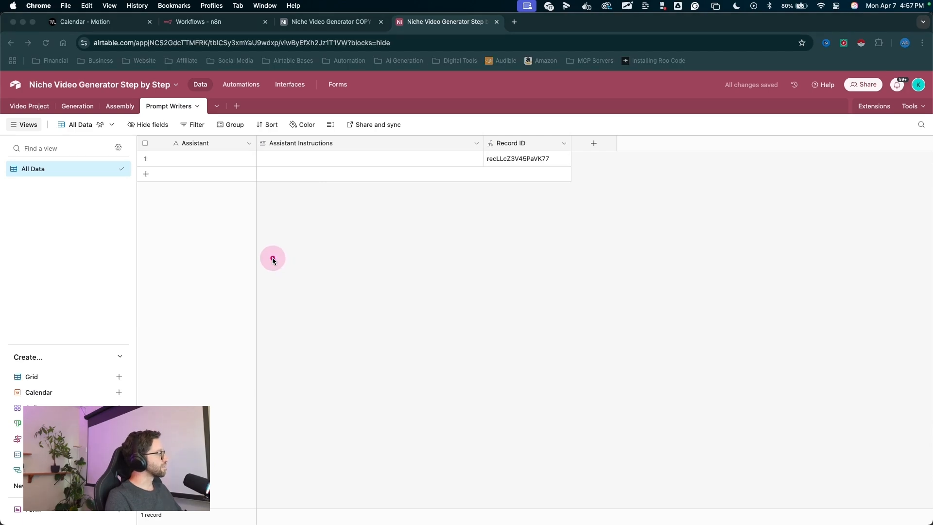
- Create a new blank table from scratch named Prompt Presets
drag(264, 223, 244, 114)
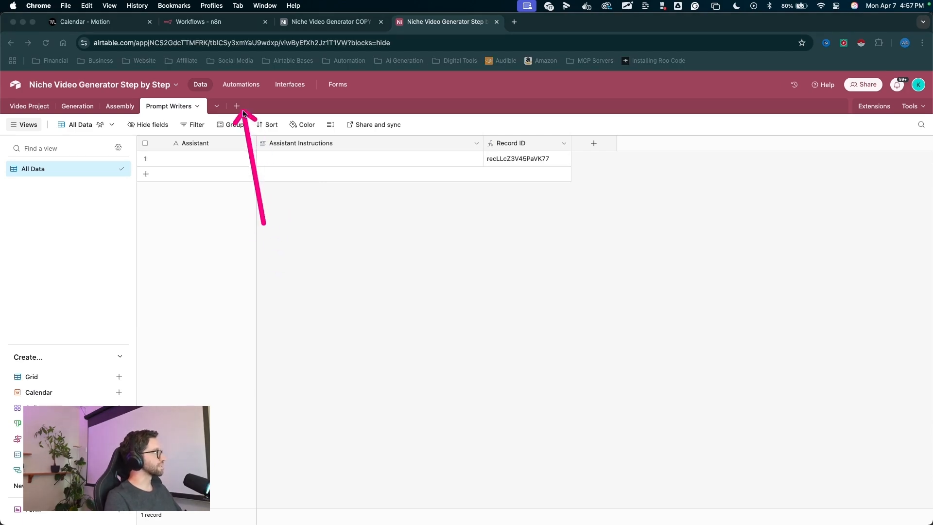
click(238, 105)
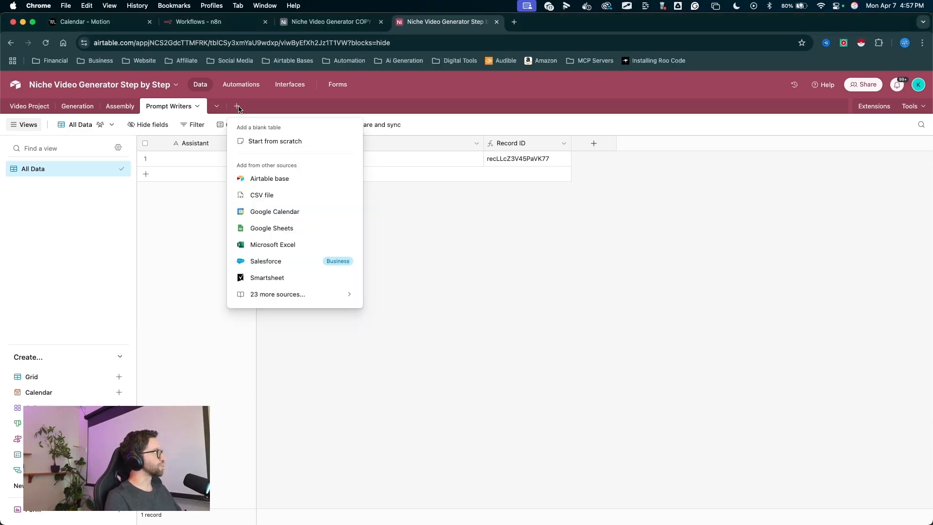
click(266, 141)
text(Prompt Presets)
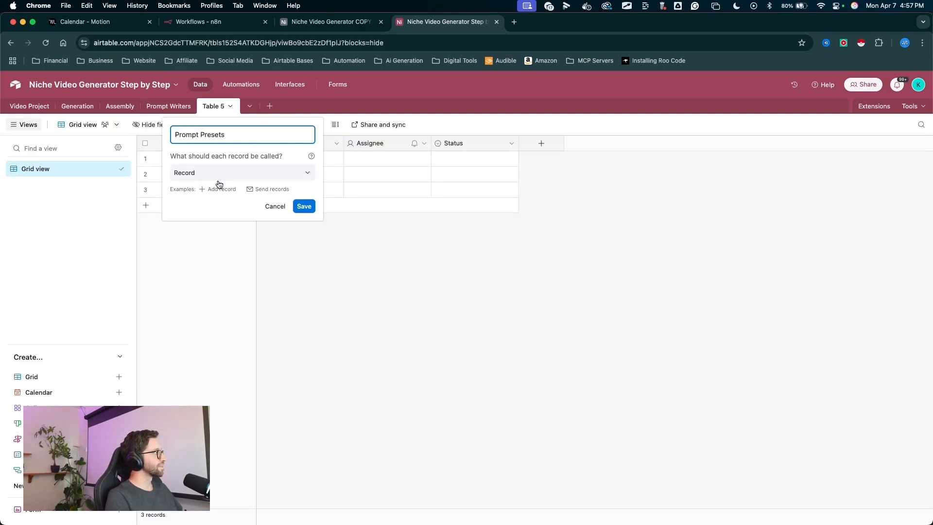
drag(296, 300, 307, 210)
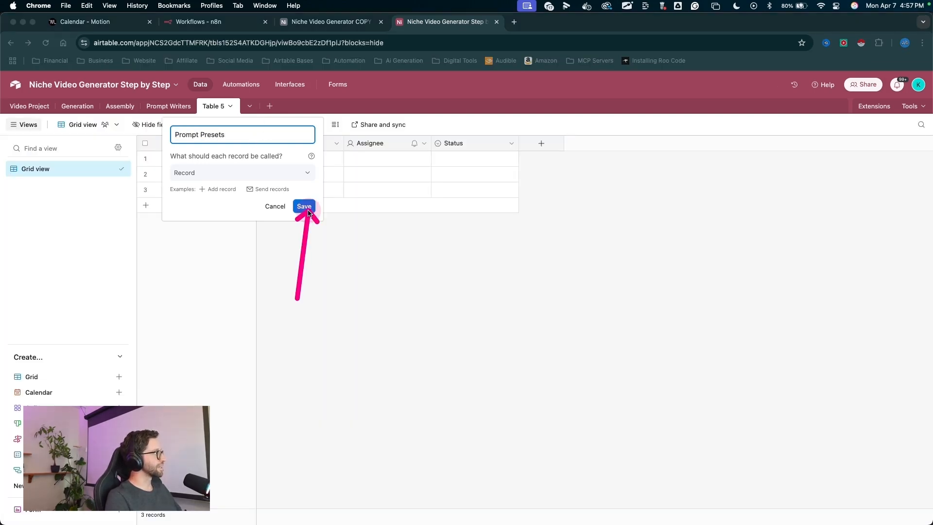
click(304, 206)
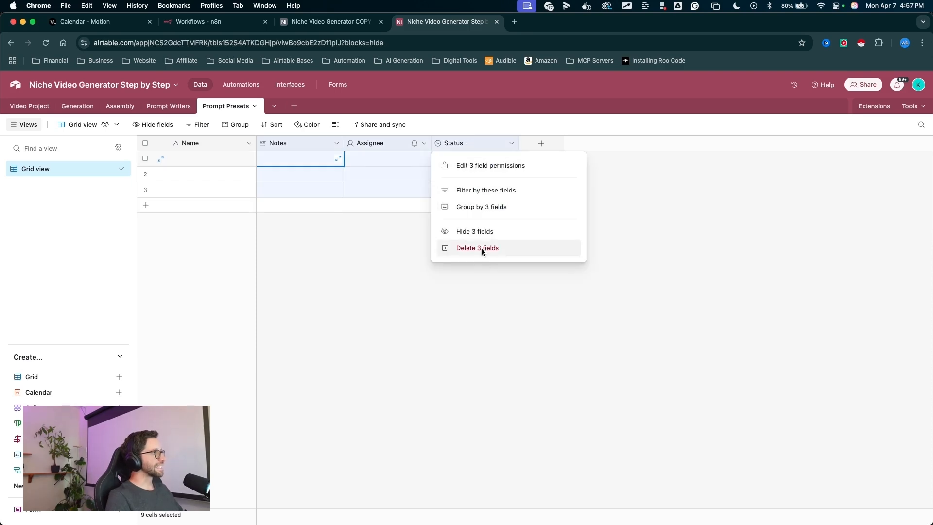
- Remove the default Notes, Assignee and Status fields and rename the primary Name field to Preset Name
click(482, 249)
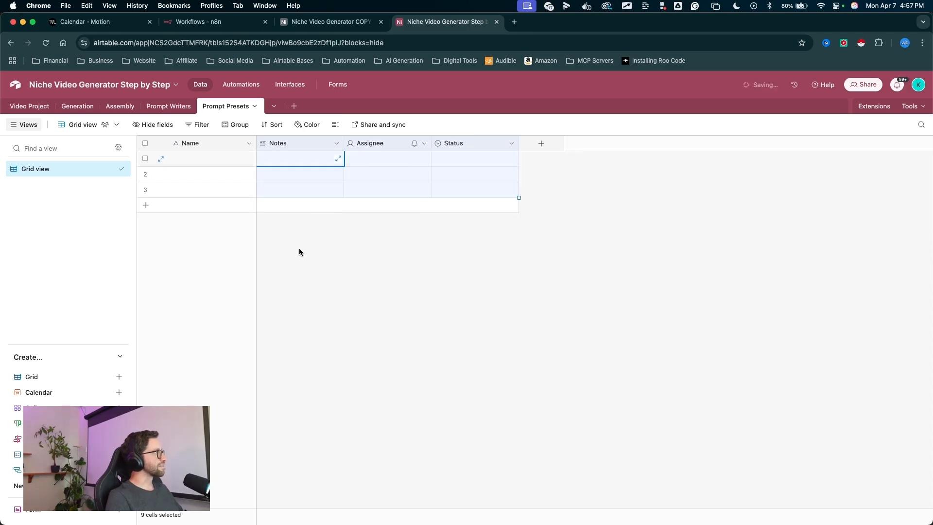
double_click(197, 141)
text(Preset Name)
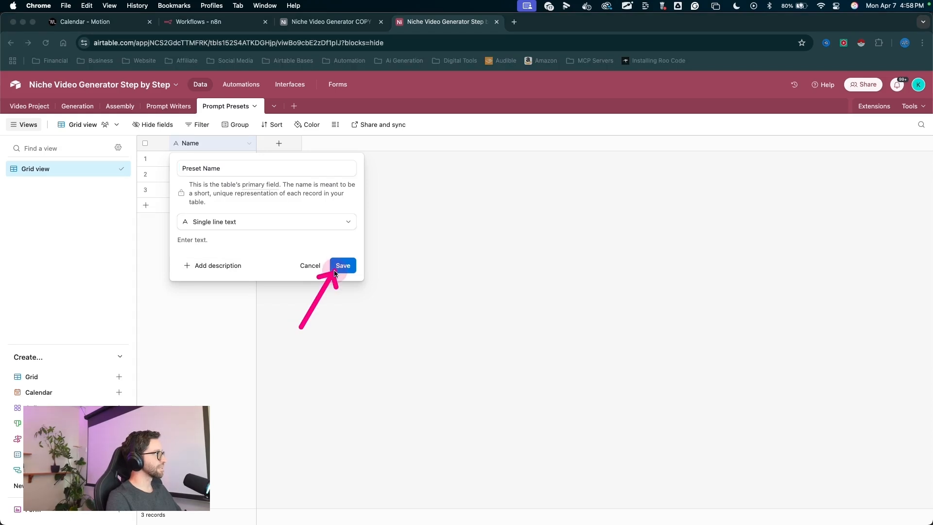
click(336, 267)
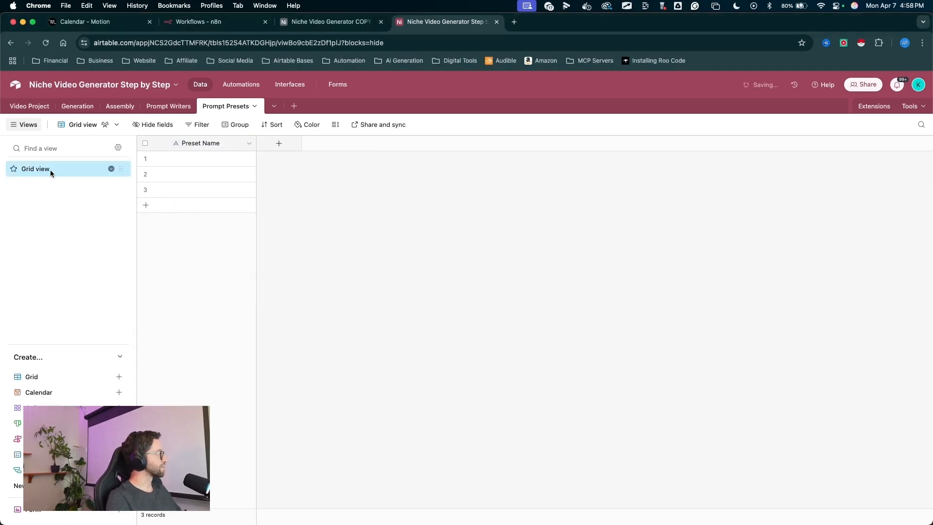
- Rename the grid view to All Data
double_click(35, 169)
text(All Data)
key(Return)
- Add a single select field named Type with the options Image and Video
click(279, 144)
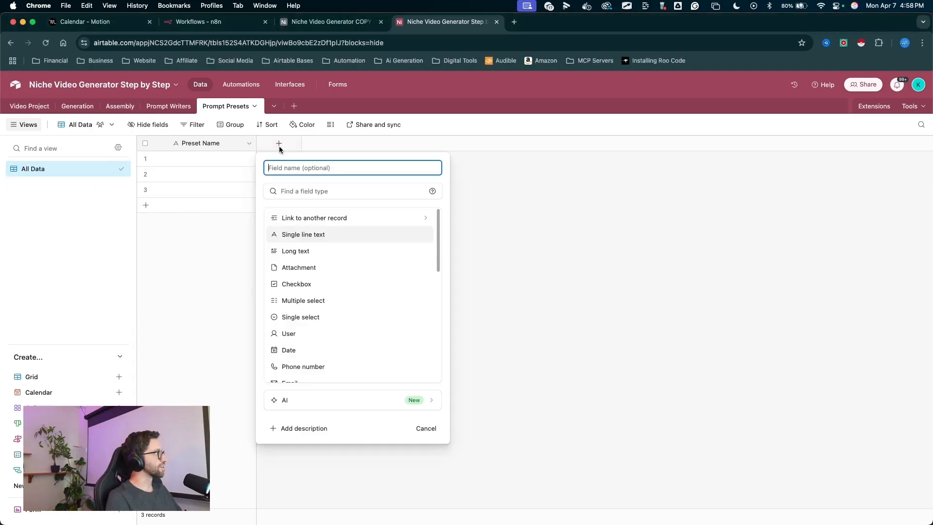
text(Type)
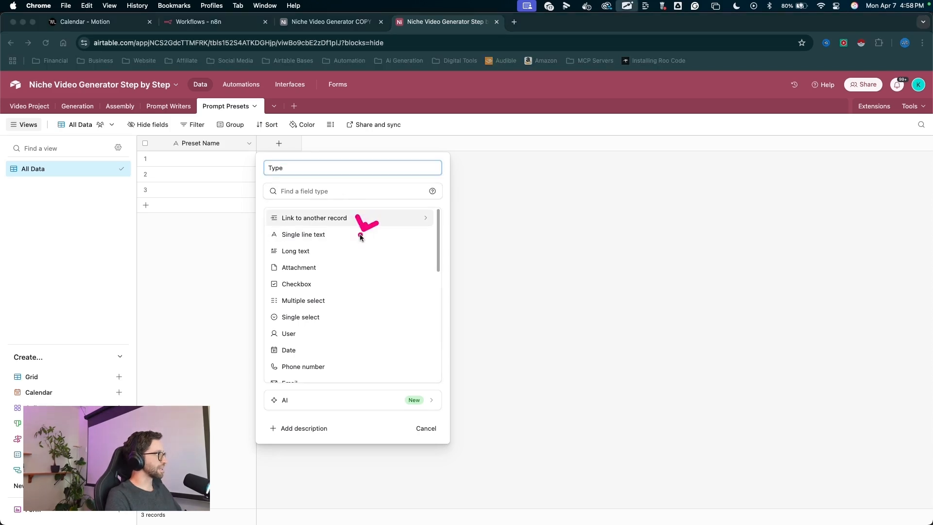
click(307, 316)
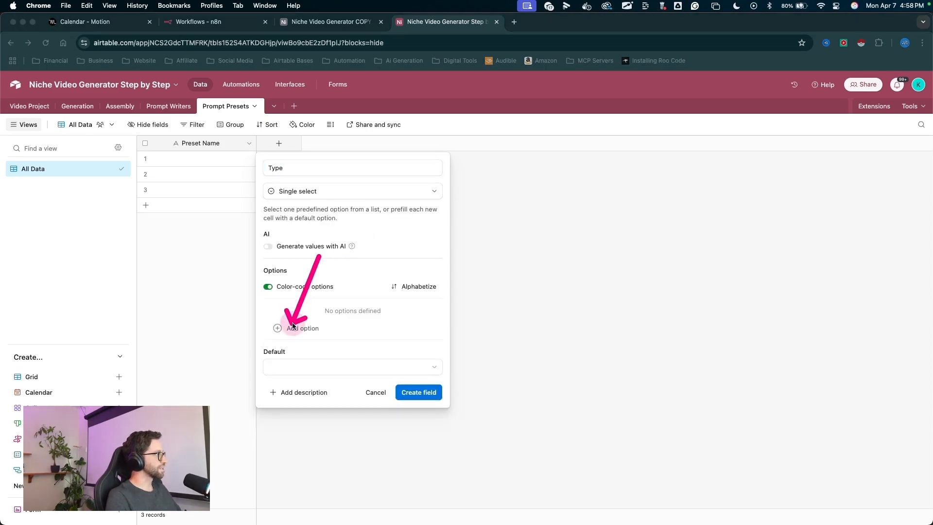
click(292, 327)
key(Return)
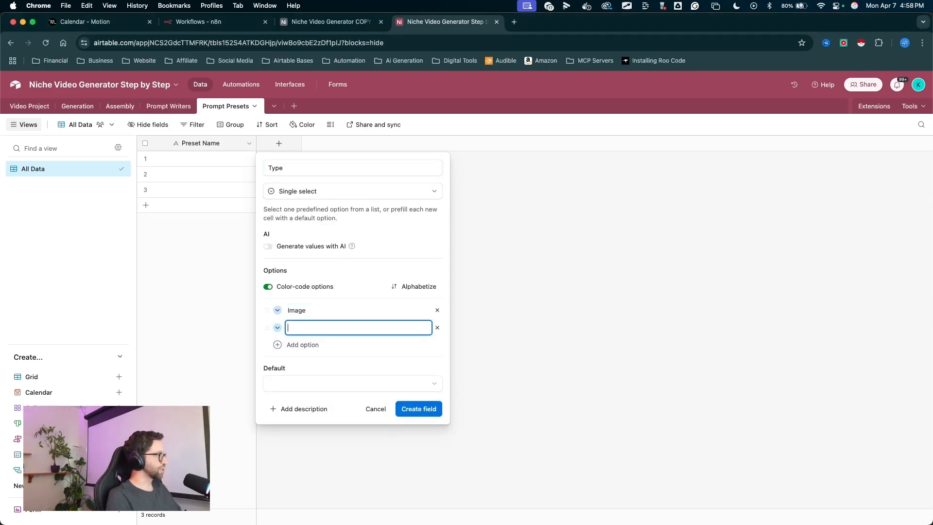
text(Vde)
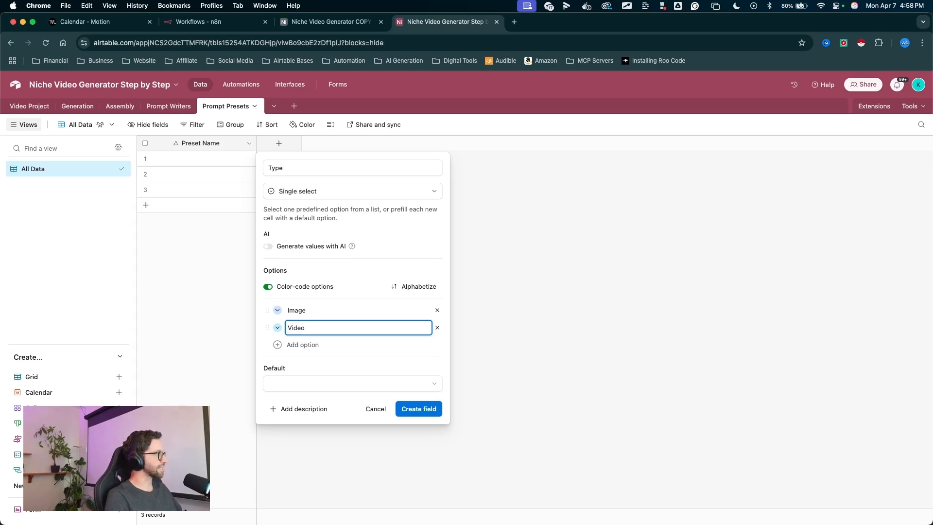
click(277, 311)
click(320, 358)
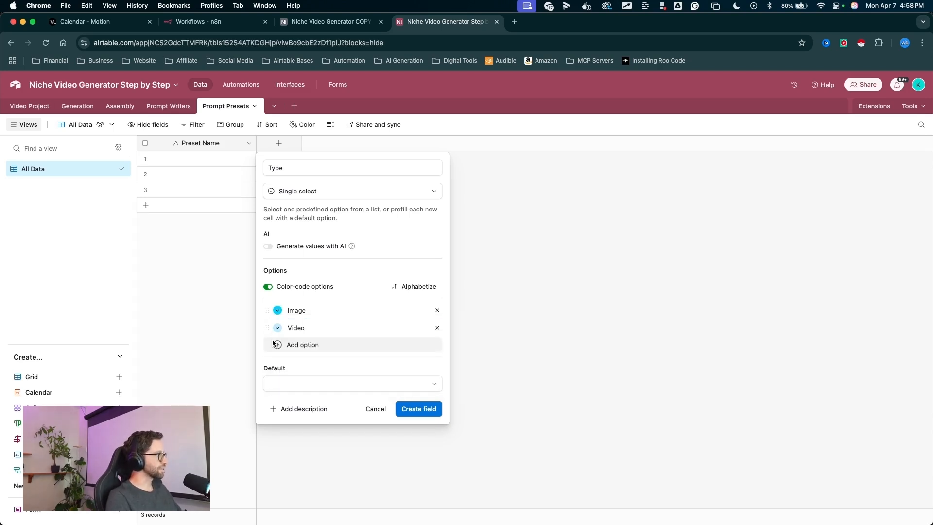
drag(360, 323, 417, 406)
click(419, 408)
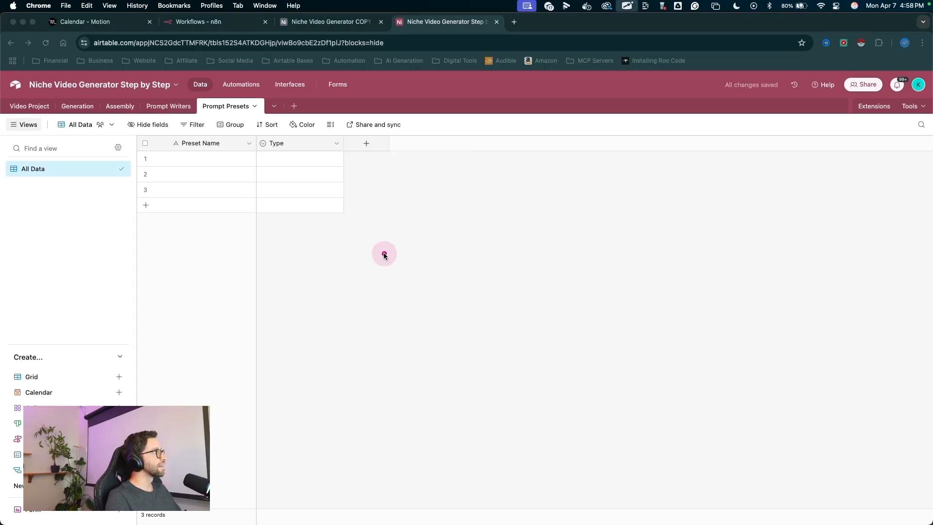
- Add a long text field named Prompt and widen its column
click(371, 142)
text(Prompt)
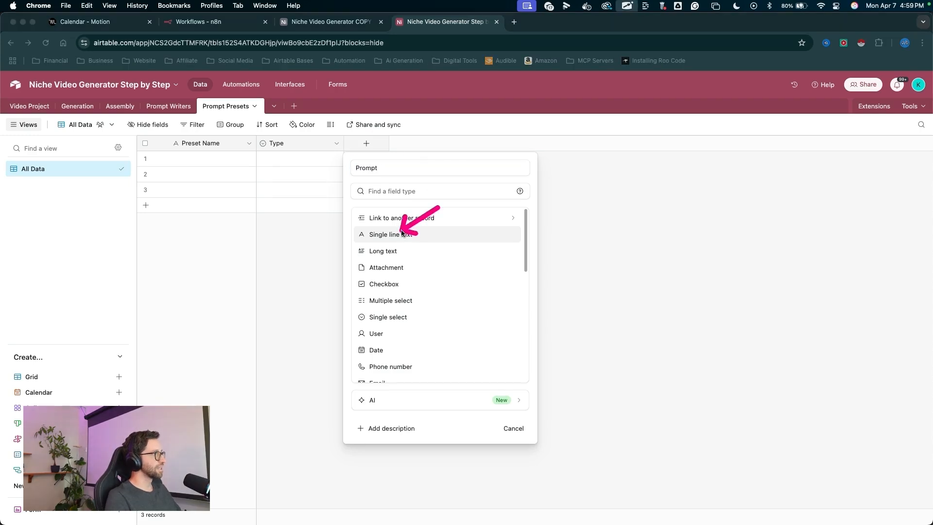
click(379, 250)
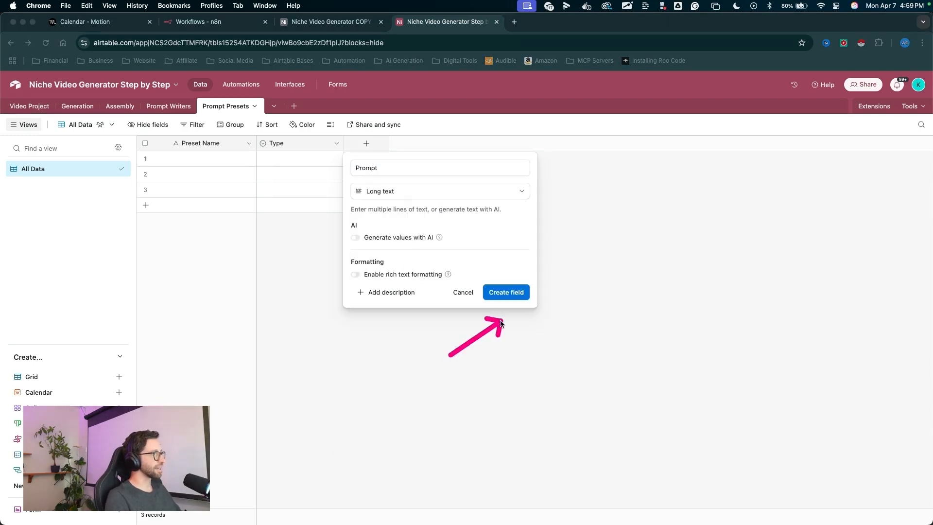
click(509, 294)
drag(591, 146, 597, 146)
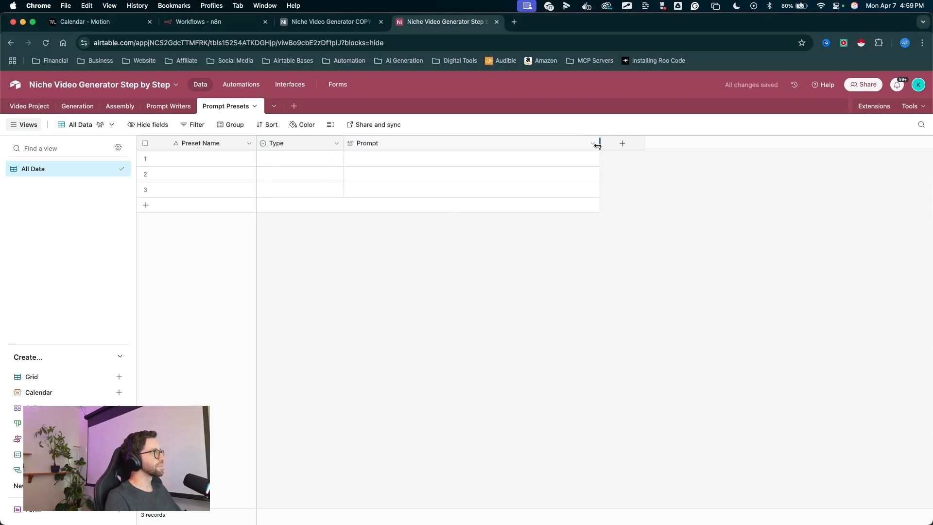
- Fill the first record with preset name Photograph and type Image, selecting its Prompt cell
click(204, 157)
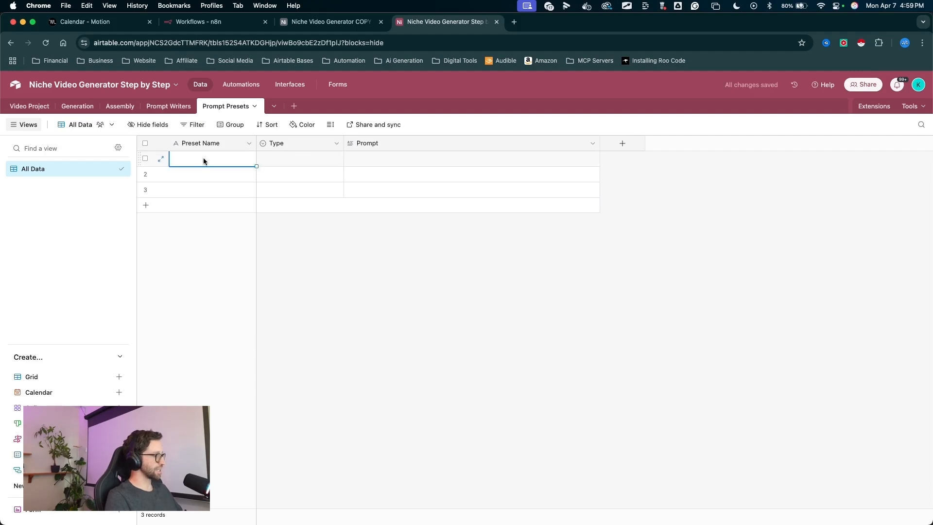
text(Photo)
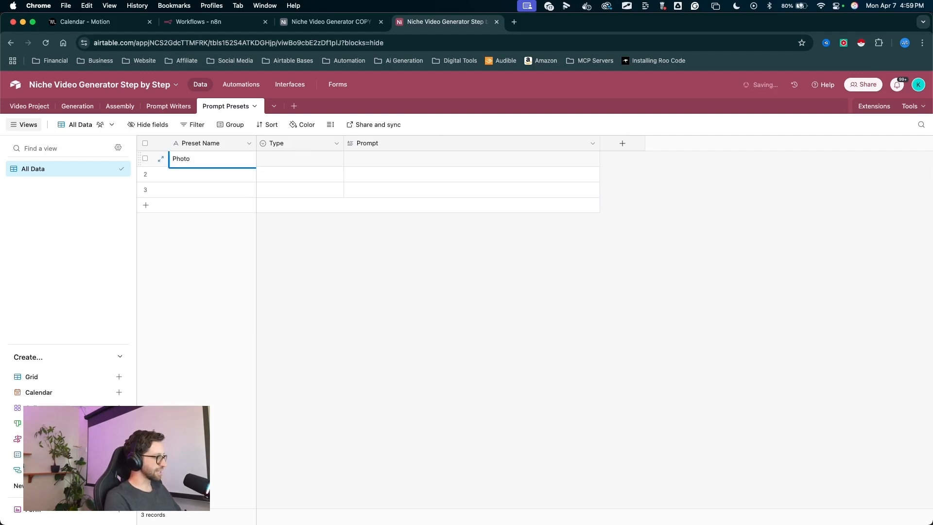
text(graph)
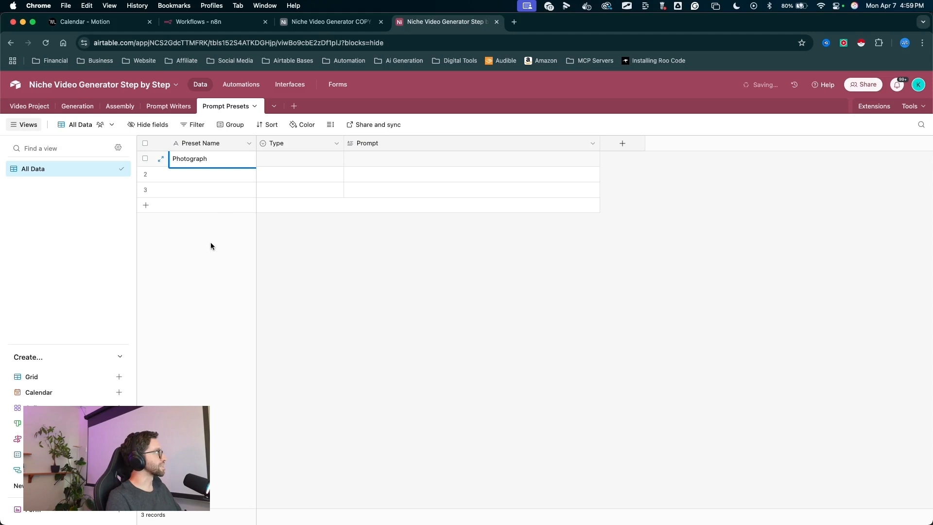
click(278, 159)
click(278, 159)
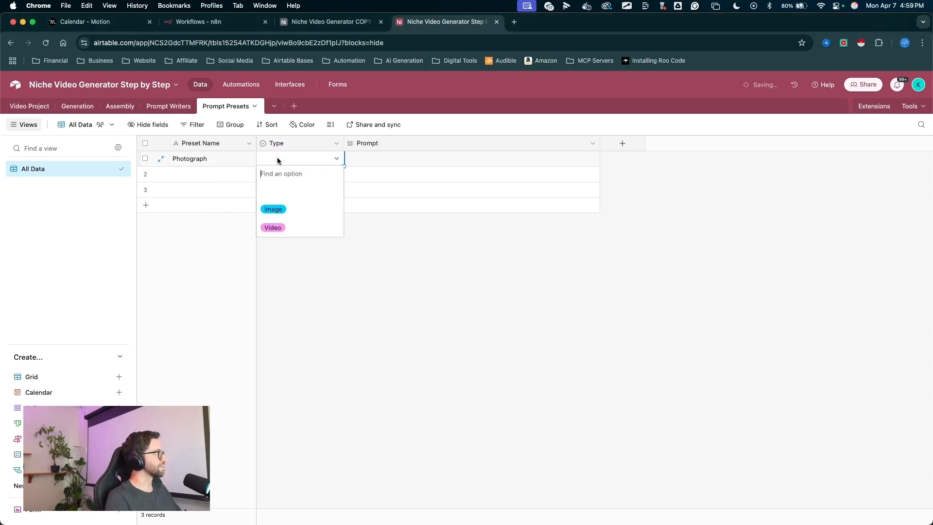
click(272, 209)
click(372, 158)
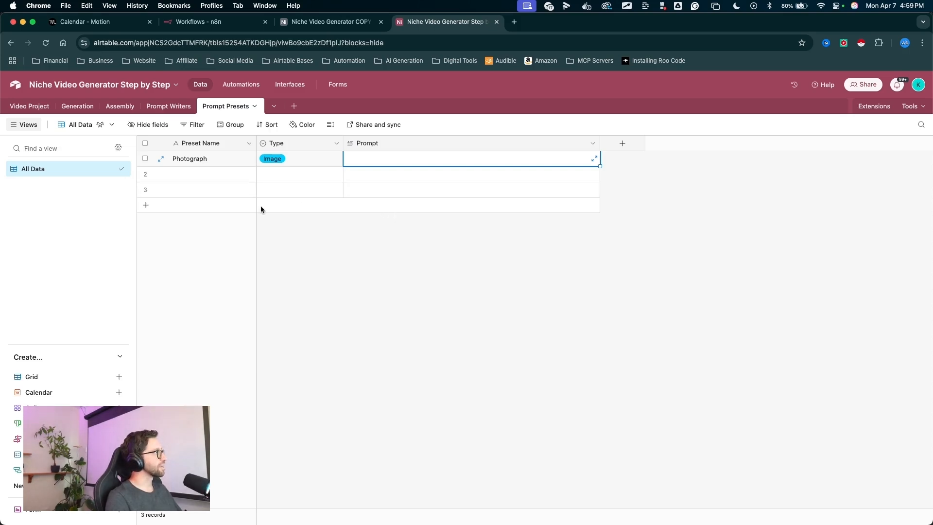
mouse_move(266, 262)
mouse_down()
mouse_move(197, 173)
mouse_move(391, 162)
mouse_up()
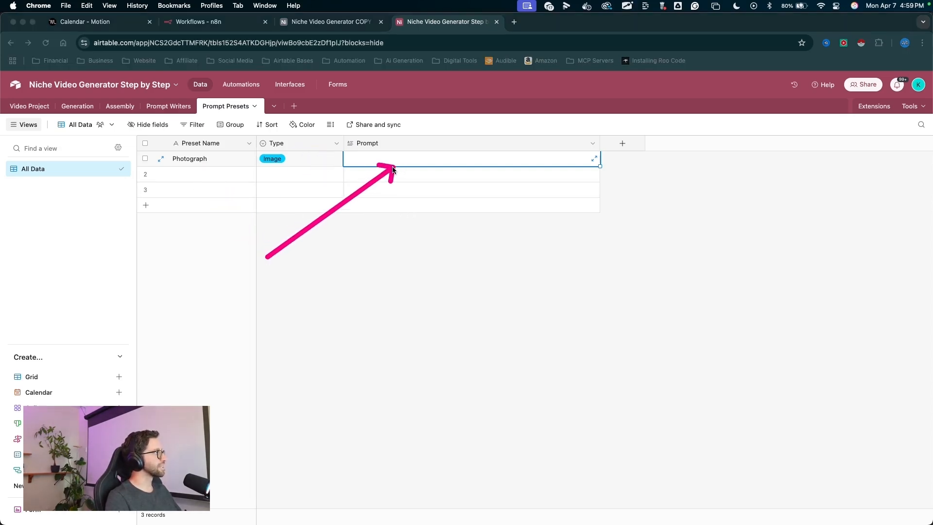
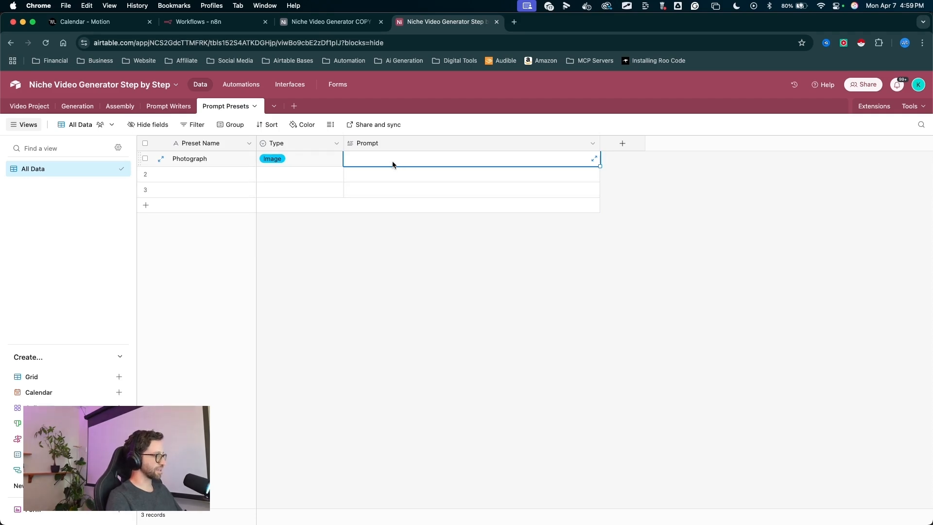
- Paste the photograph prompt "Create a DLSR camera quality, ultrarealistic, highly detailed photograph of" into the Photograph record's Prompt cell
text(Create a DLSR camera quality, ultrarealistic, highly detailed photograph of)
drag(600, 147, 610, 147)
key(ctrl+a)
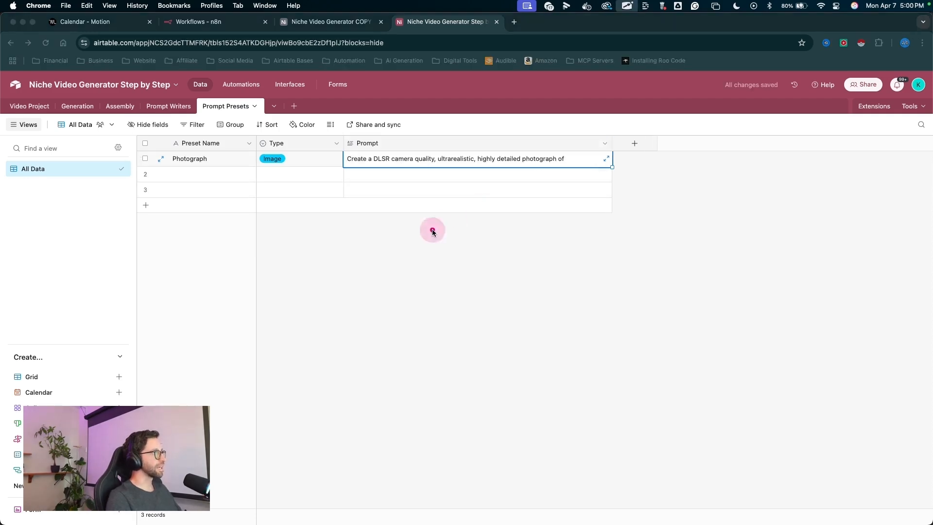
mouse_move(430, 235)
mouse_down()
mouse_move(447, 198)
mouse_move(477, 175)
mouse_move(590, 168)
mouse_move(532, 176)
mouse_move(284, 162)
mouse_move(559, 158)
mouse_move(347, 168)
mouse_move(400, 150)
mouse_move(483, 171)
mouse_move(363, 155)
mouse_move(563, 158)
mouse_up()
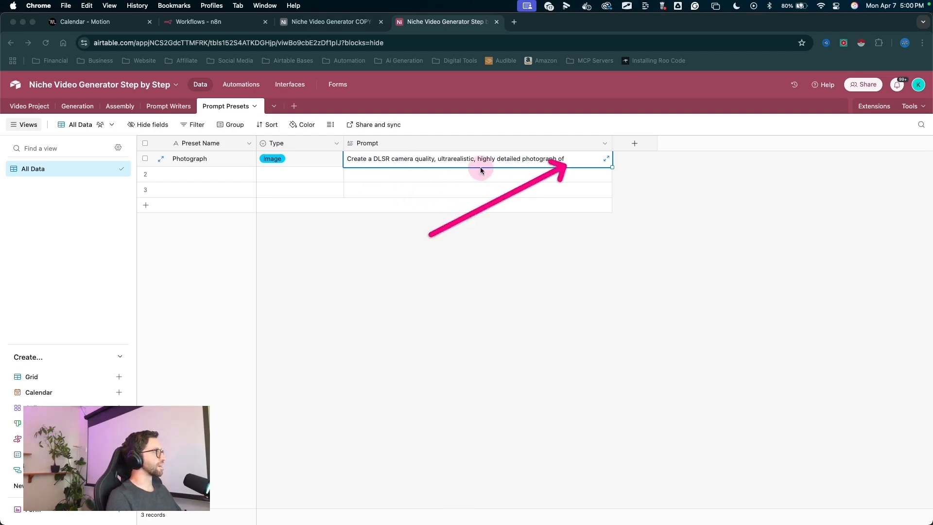
- Add a second preset record named Simple Animation and set its type to Video
mouse_move(317, 319)
mouse_down()
mouse_move(408, 188)
mouse_move(252, 165)
mouse_move(177, 176)
mouse_up()
click(177, 177)
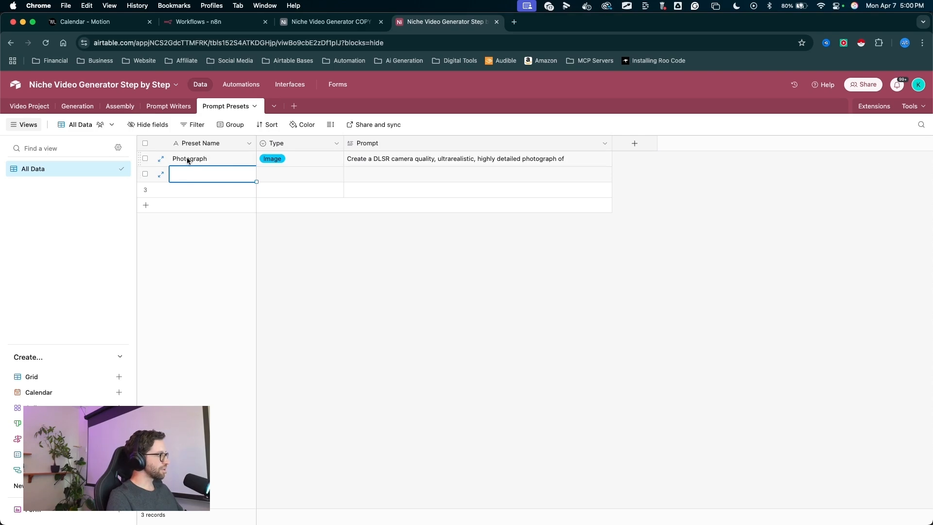
drag(241, 265, 208, 175)
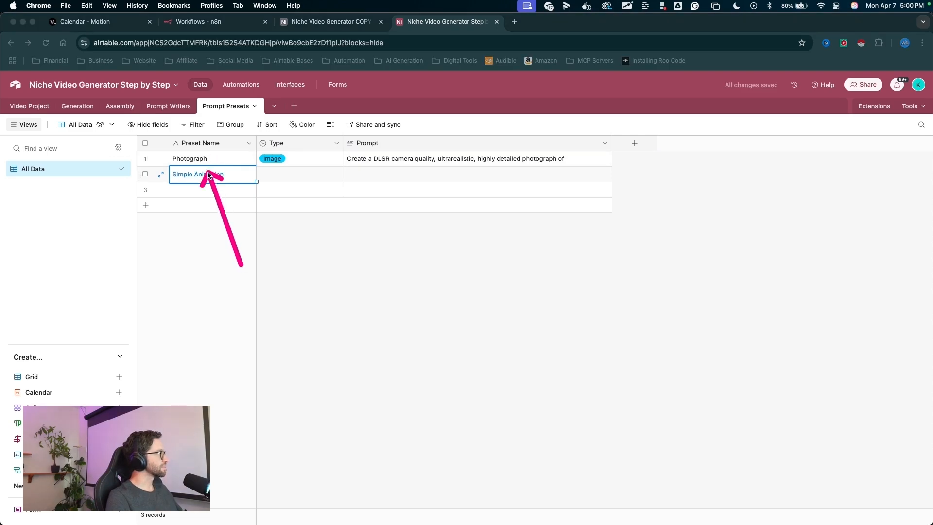
right_click(295, 216)
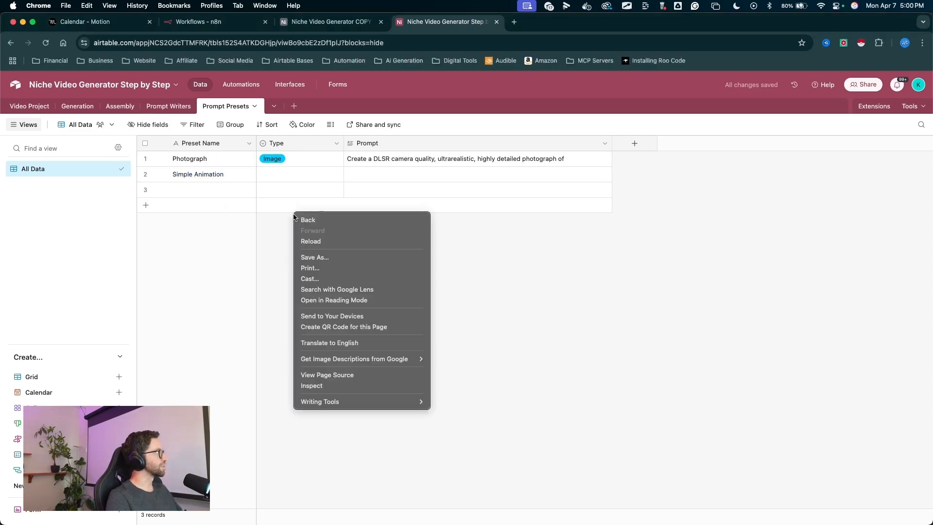
double_click(268, 174)
click(272, 225)
click(282, 176)
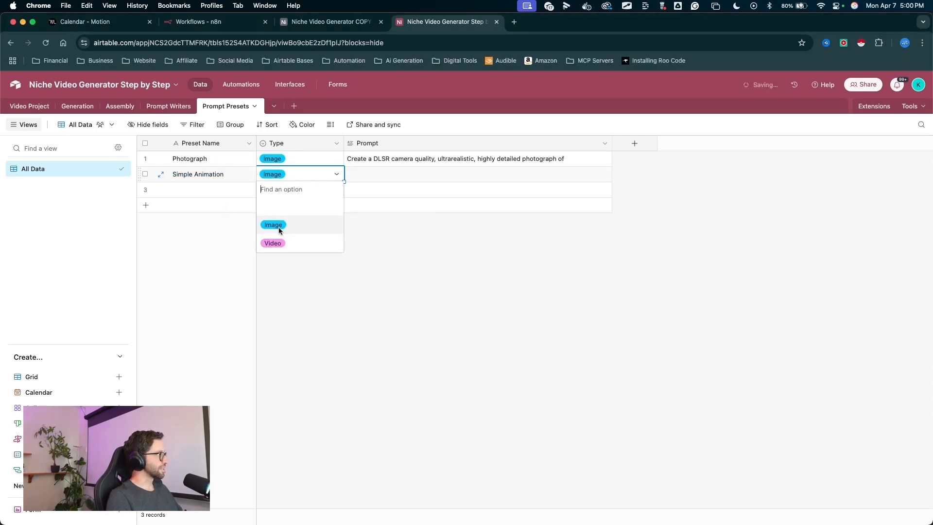
click(281, 242)
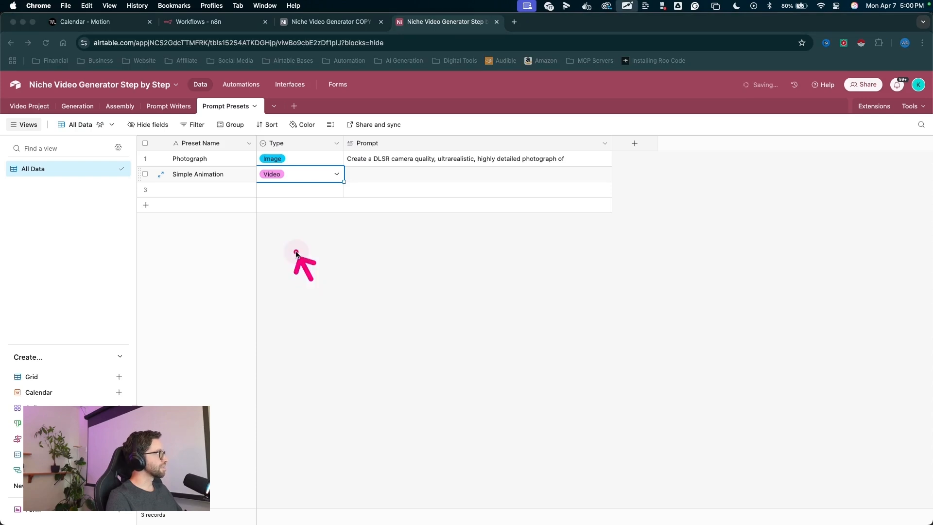
- Narrow the Type column to fit its option labels
drag(311, 279, 268, 170)
drag(344, 142, 305, 147)
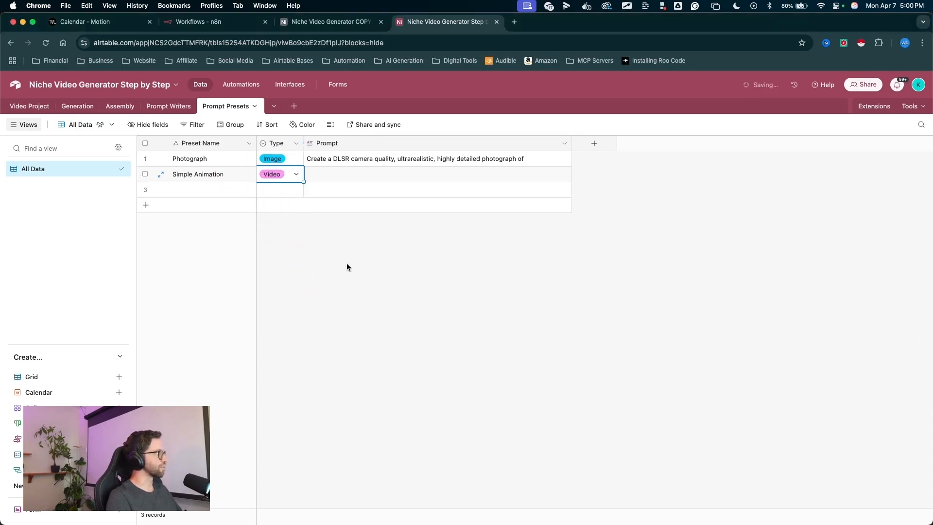
mouse_move(308, 268)
mouse_down()
mouse_move(191, 168)
mouse_move(316, 176)
mouse_up()
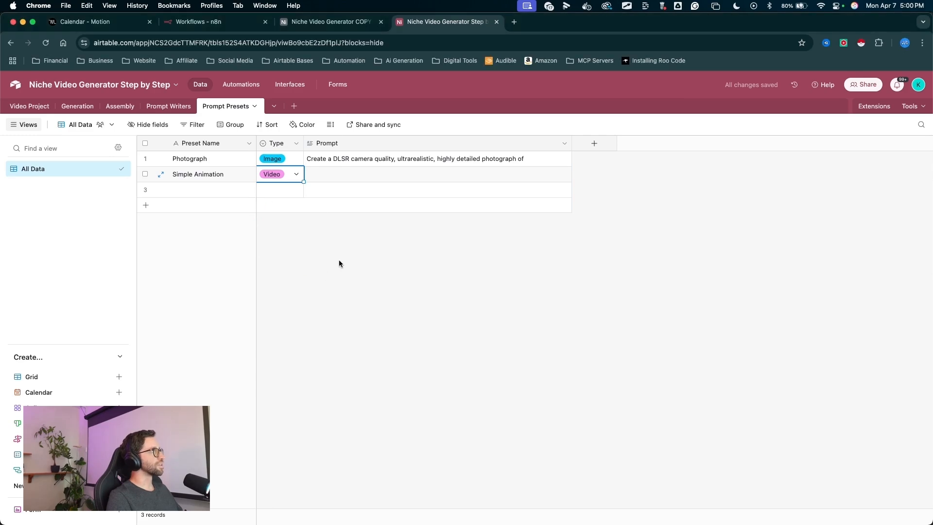
- Enter the Simple Animation prompt "Create subtle animation in the scene. No large or wild movements."
click(368, 176)
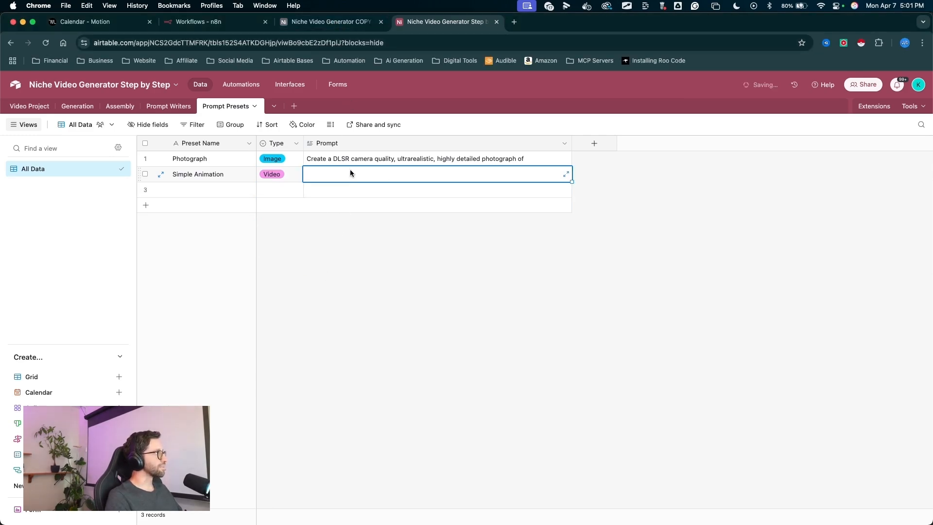
text(subtle animation)
double_click(308, 174)
text(Create subtle)
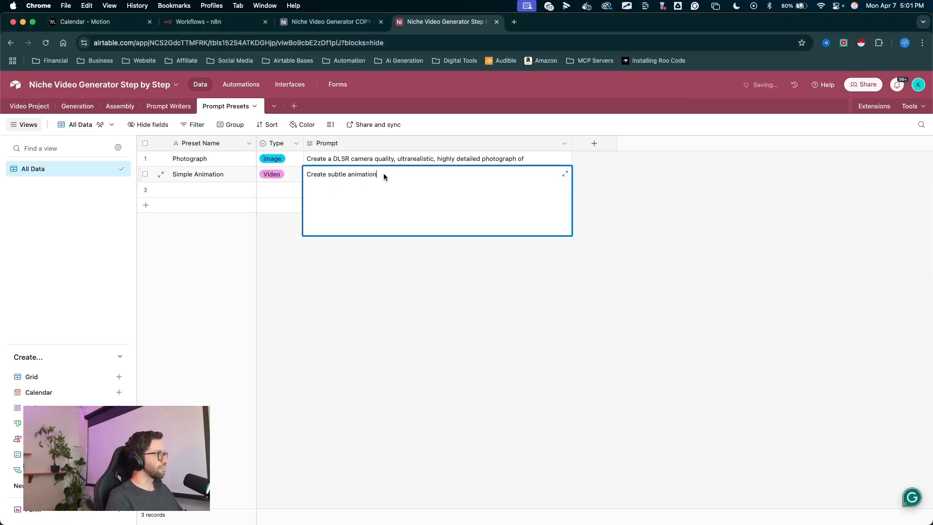
text( animation in the s)
text(cene. No large or wild movements.)
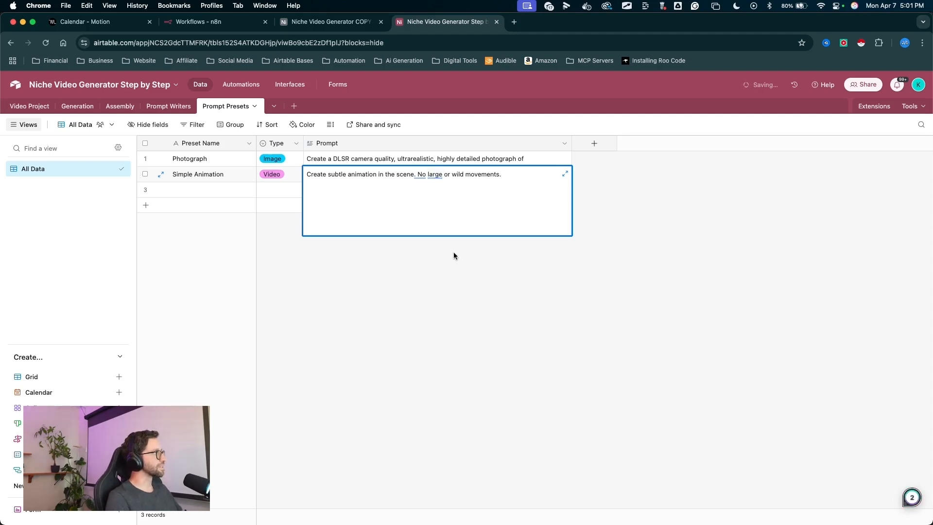
- Create a new blank table from scratch and name it System Automation
mouse_move(285, 267)
mouse_down()
mouse_move(216, 143)
mouse_move(330, 216)
mouse_move(286, 207)
mouse_move(296, 210)
mouse_up()
drag(294, 264, 295, 111)
click(294, 106)
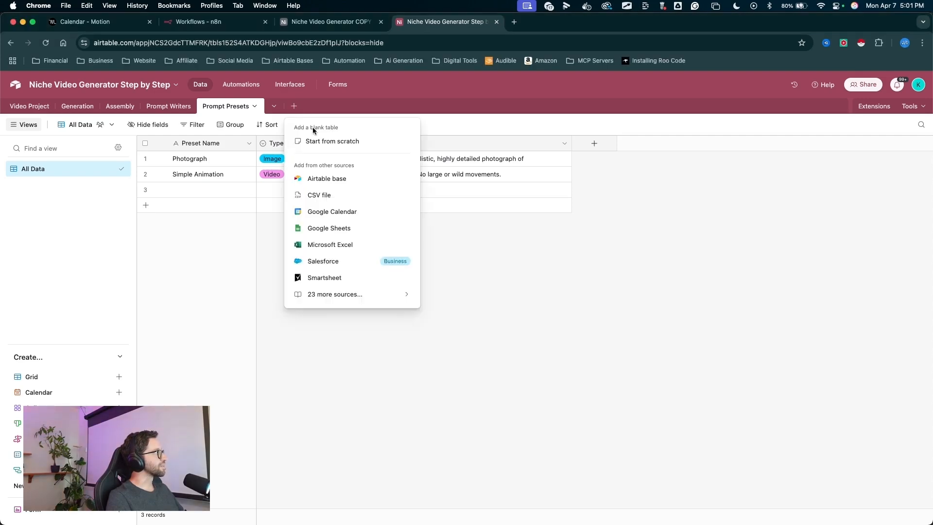
click(319, 140)
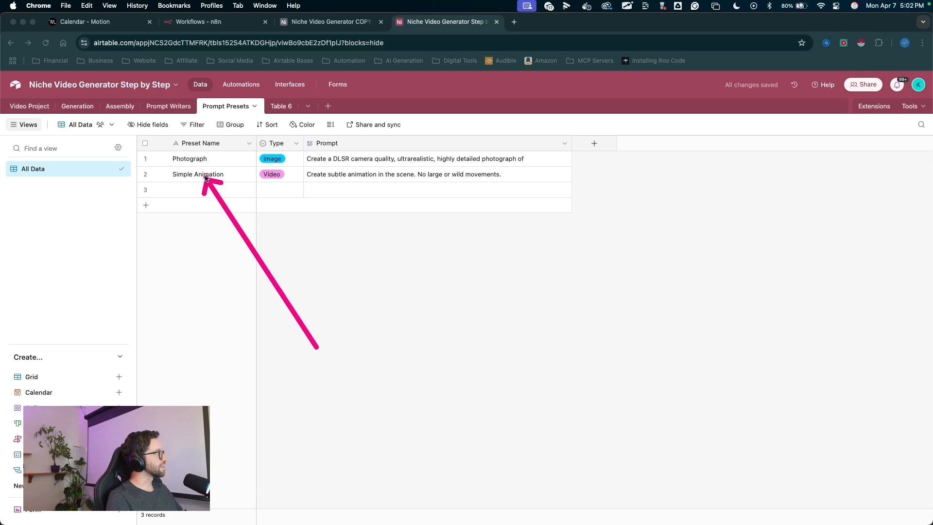
mouse_move(198, 173)
mouse_down()
mouse_move(209, 196)
mouse_move(204, 180)
mouse_move(308, 183)
mouse_move(235, 316)
mouse_move(213, 325)
mouse_move(371, 203)
mouse_move(282, 238)
mouse_up()
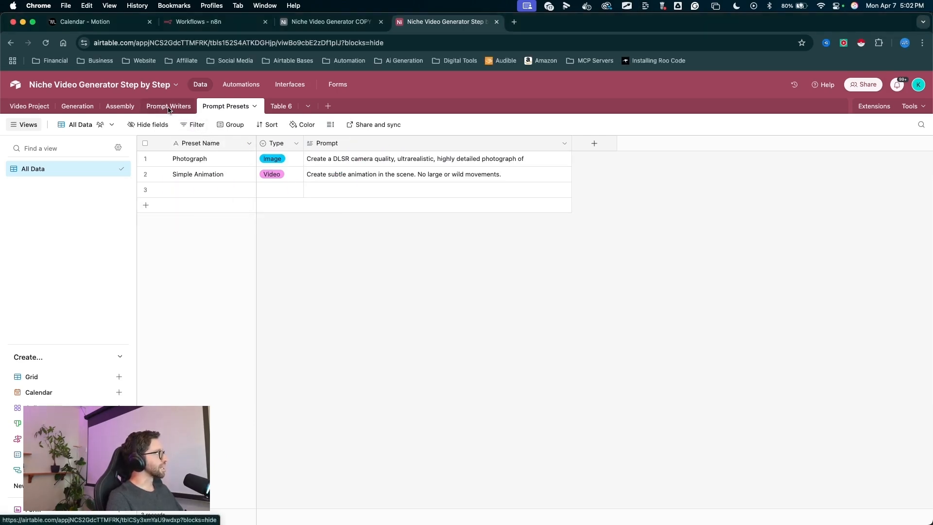
drag(295, 232, 264, 130)
click(275, 106)
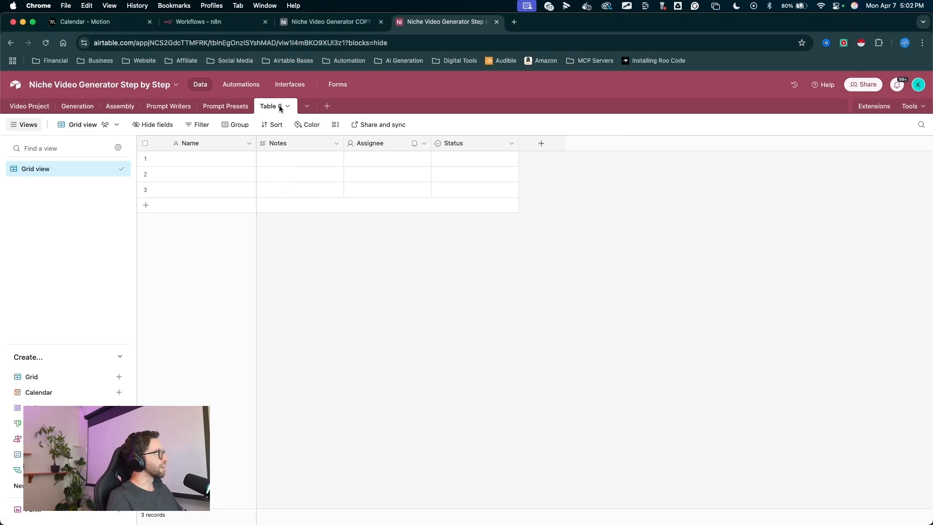
double_click(274, 106)
text(System Aut)
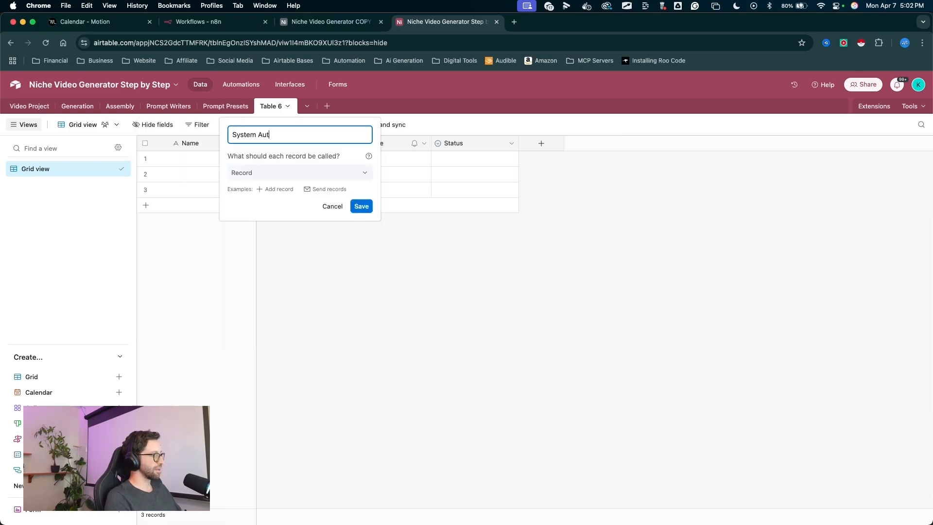
text(omation)
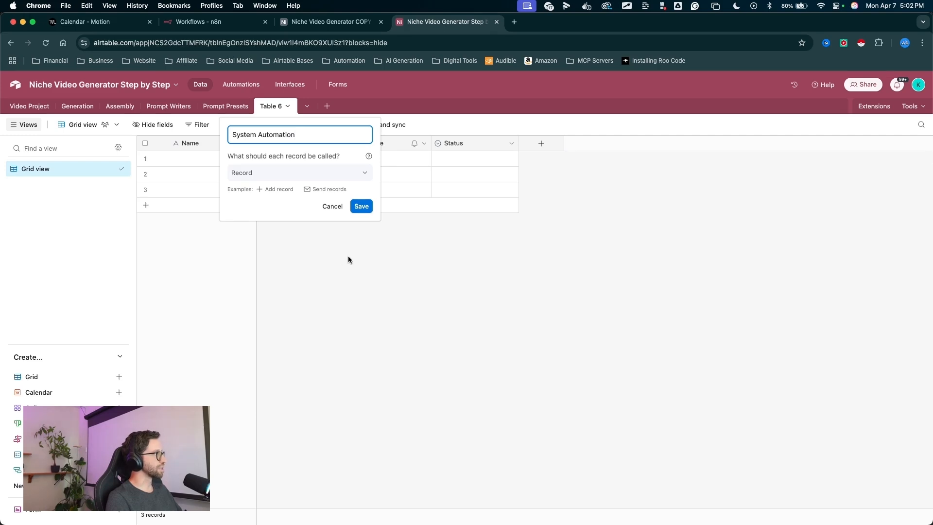
click(361, 206)
- Delete the default Notes, Assignee and Status fields from the new table
drag(298, 275, 298, 178)
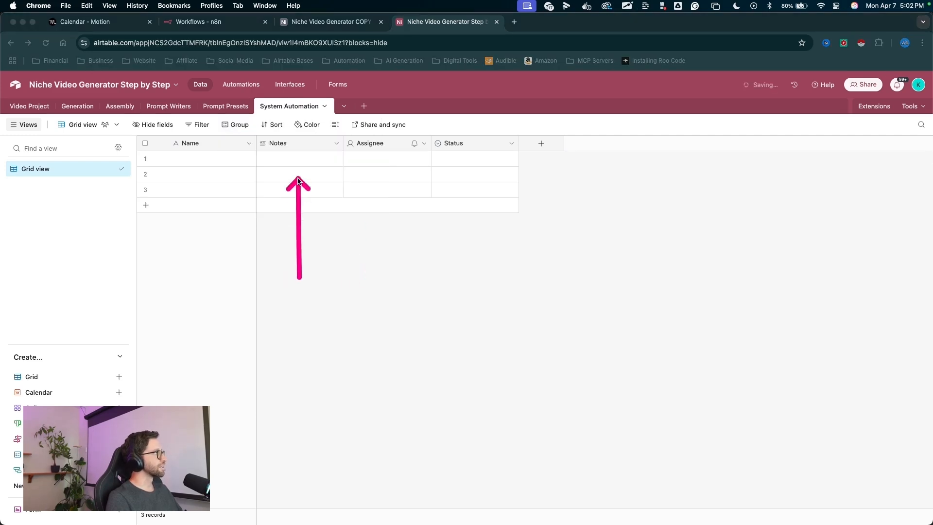
click(312, 144)
shift+click(491, 142)
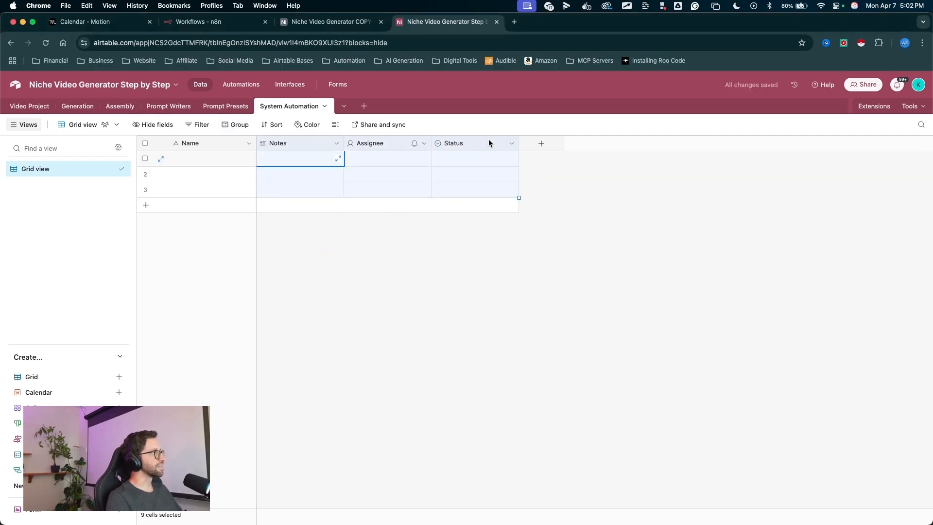
- Rename the table's grid view to All Data
drag(318, 276, 44, 172)
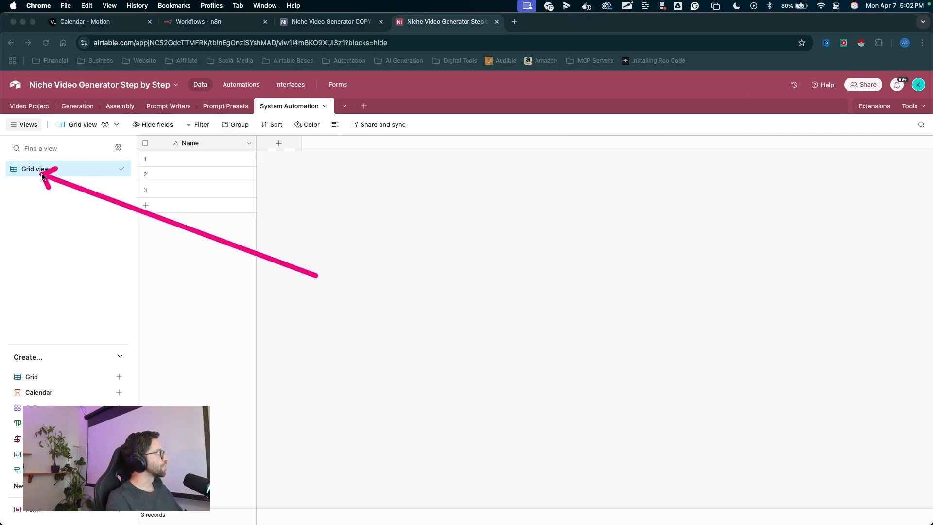
double_click(39, 169)
text(All Data)
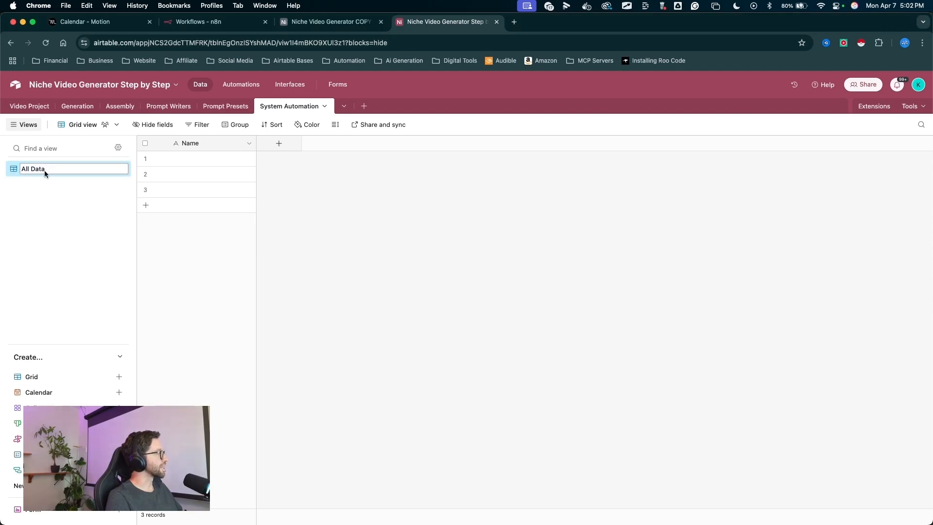
key(Return)
- Delete the third empty record and name the first record System
drag(223, 255, 142, 188)
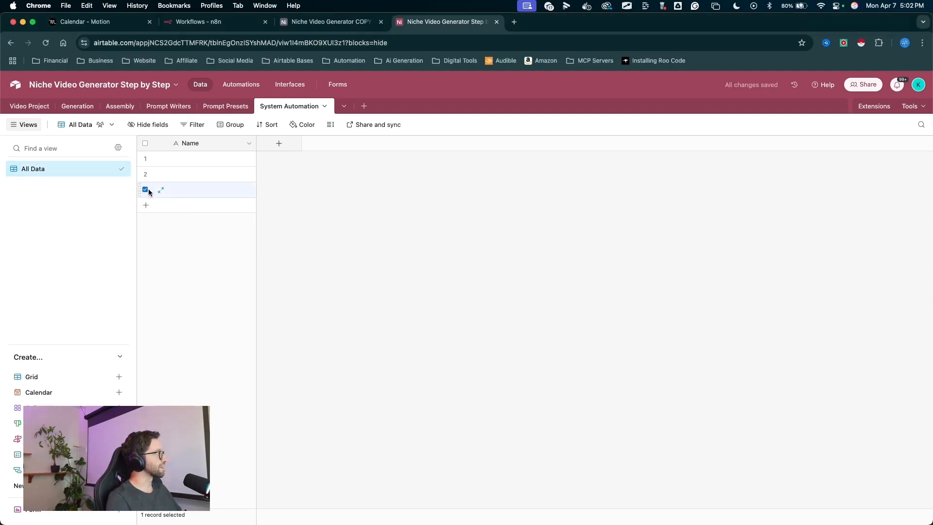
right_click(173, 189)
click(243, 343)
drag(212, 267, 173, 162)
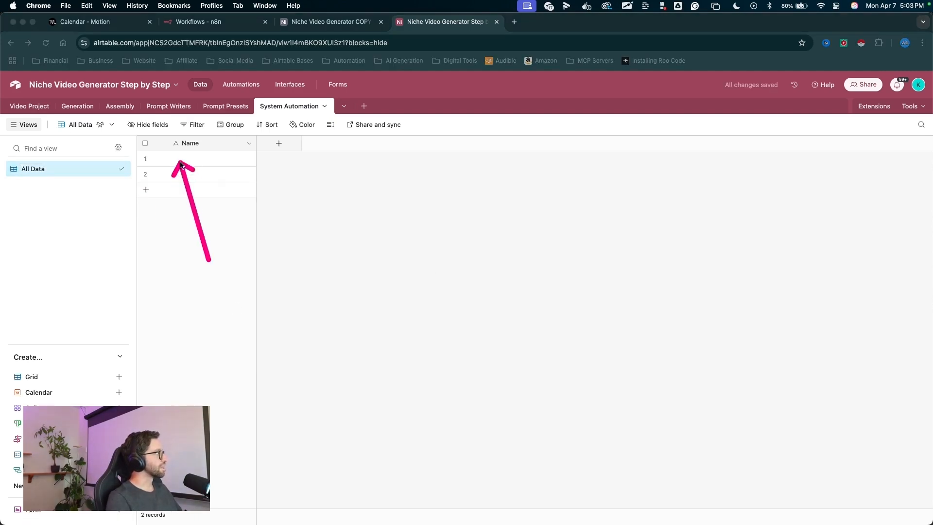
click(190, 160)
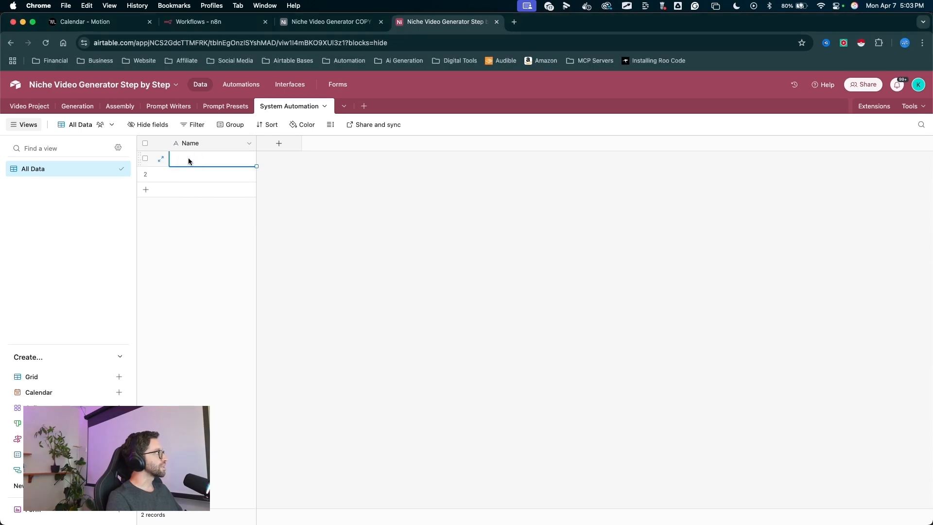
text(System)
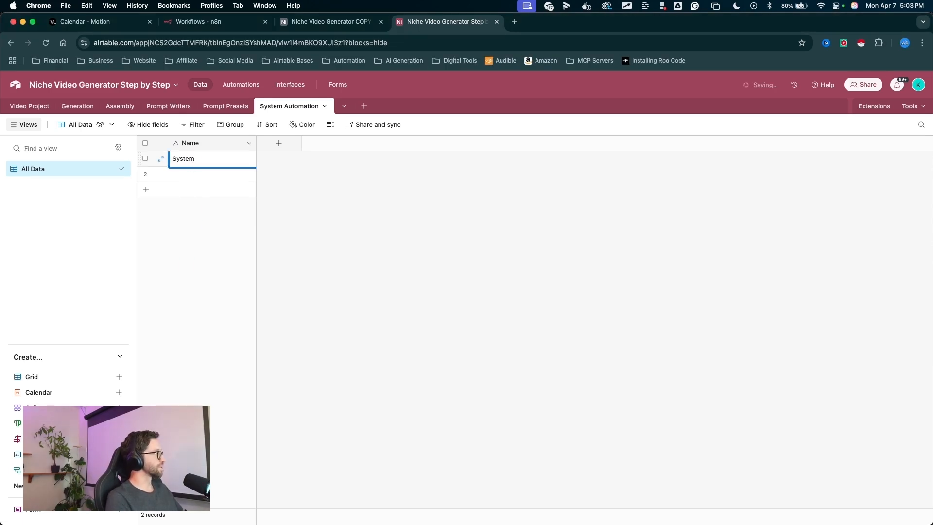
- Add a long text field named System Instructions and widen its column
click(279, 146)
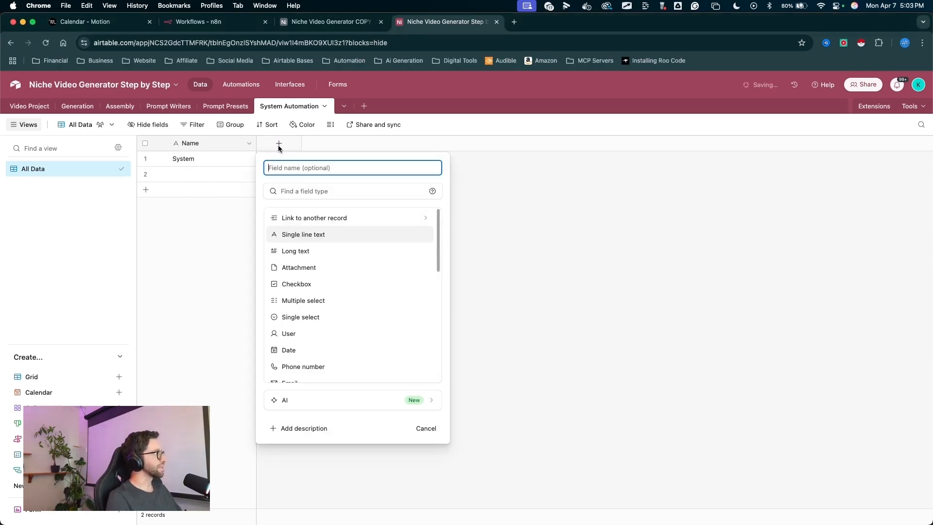
click(306, 250)
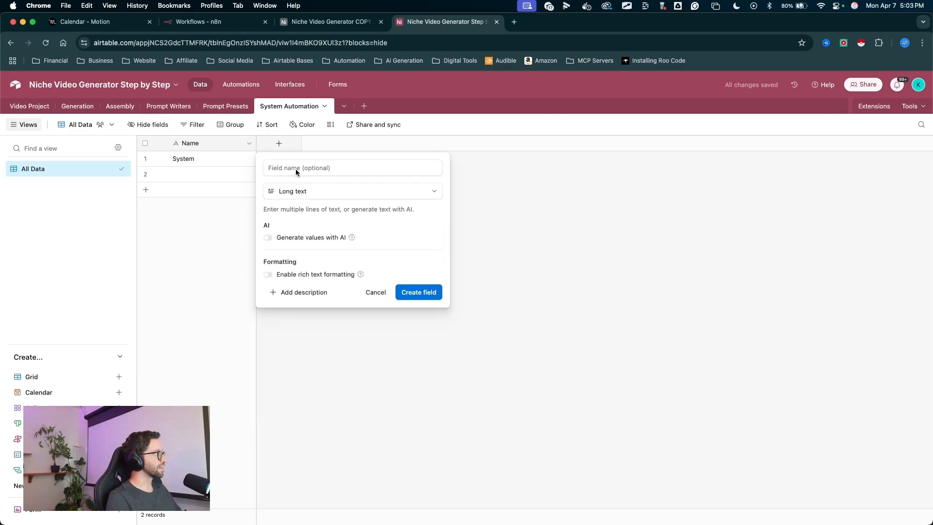
text(System)
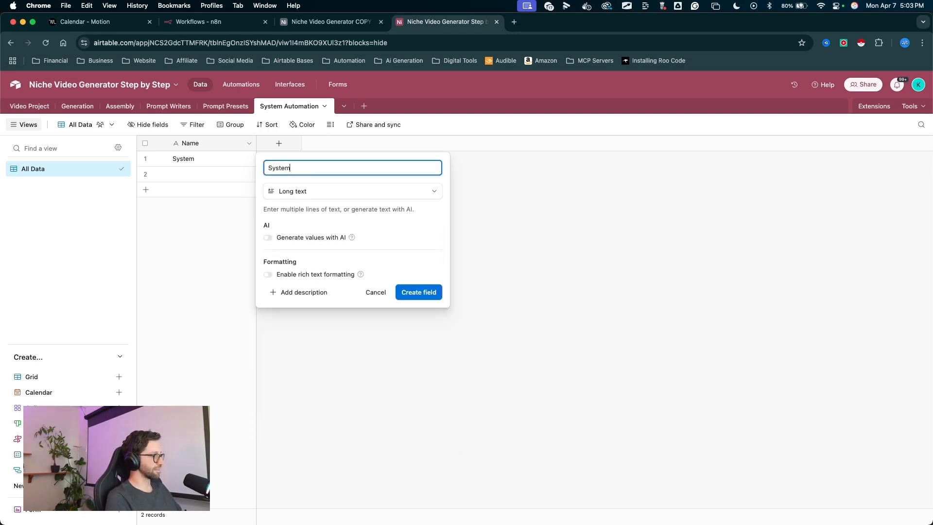
text( Instructions)
click(427, 293)
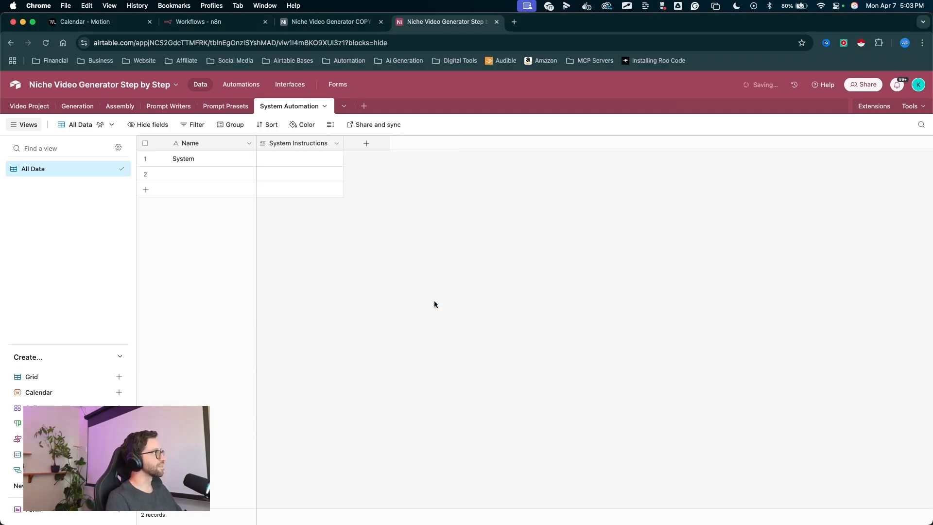
drag(344, 143, 437, 143)
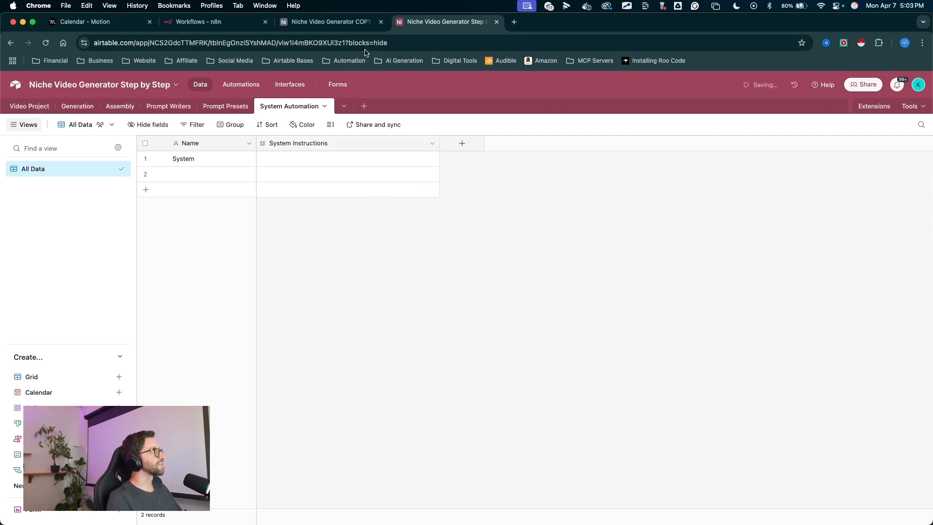
mouse_move(436, 252)
mouse_down()
mouse_move(260, 151)
mouse_move(268, 161)
mouse_move(199, 162)
mouse_move(248, 93)
mouse_move(281, 181)
mouse_move(177, 235)
mouse_move(270, 181)
mouse_up()
click(453, 224)
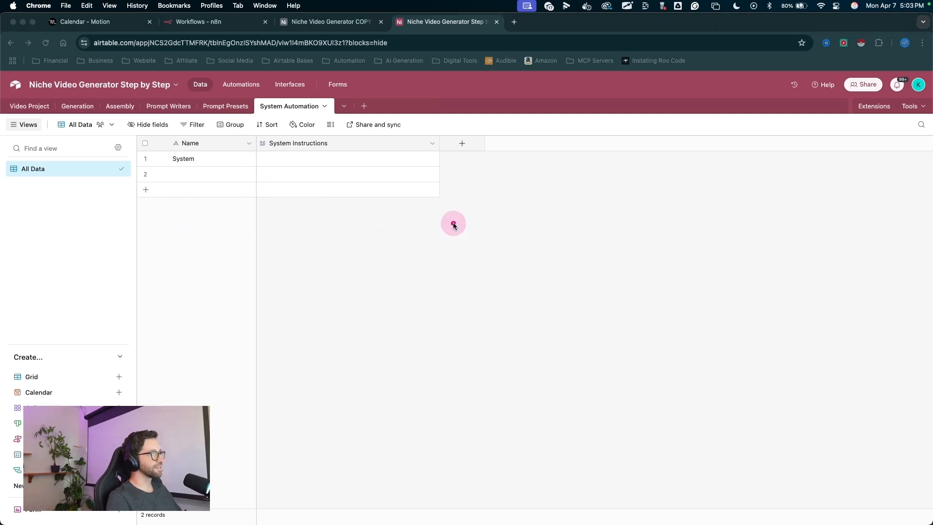
- Add a single select field named Label with the options System and JSONBOT
drag(456, 253, 471, 138)
click(466, 142)
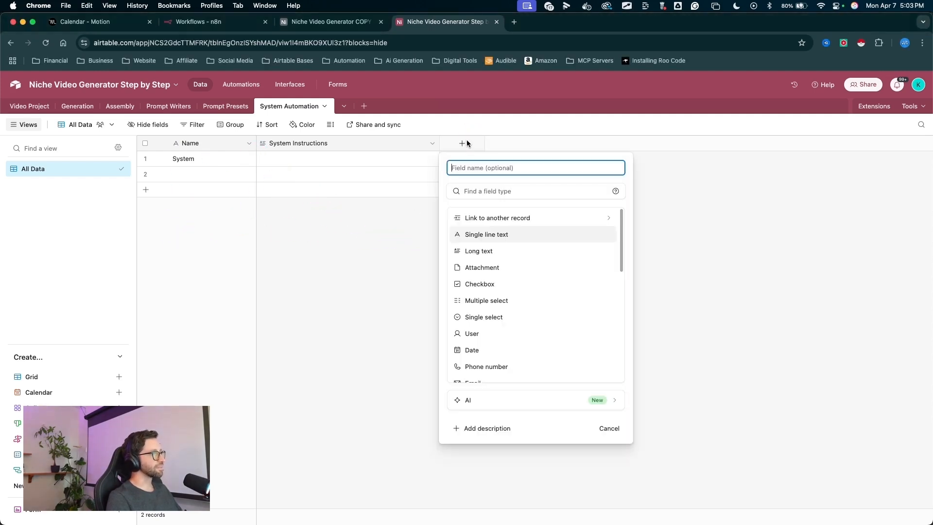
text(Label)
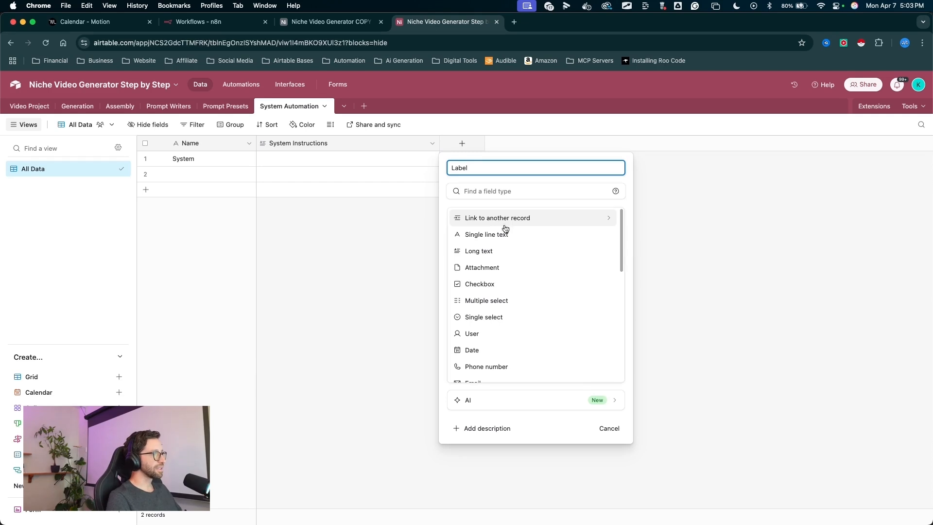
click(495, 316)
click(535, 329)
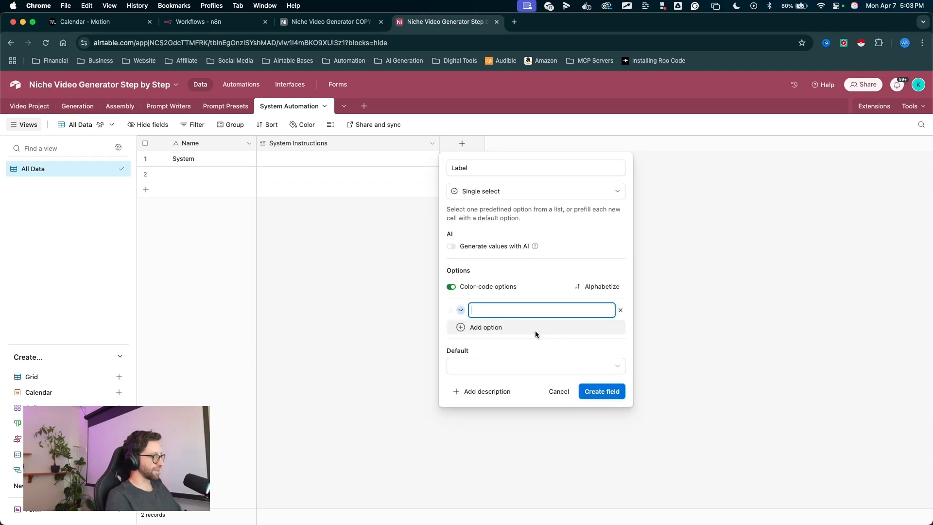
text(Sye)
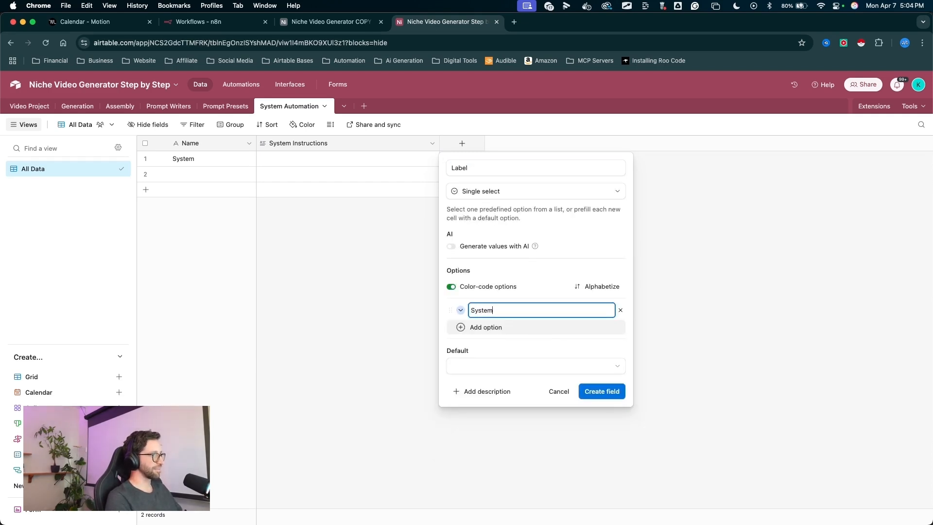
text(tem)
key(Return)
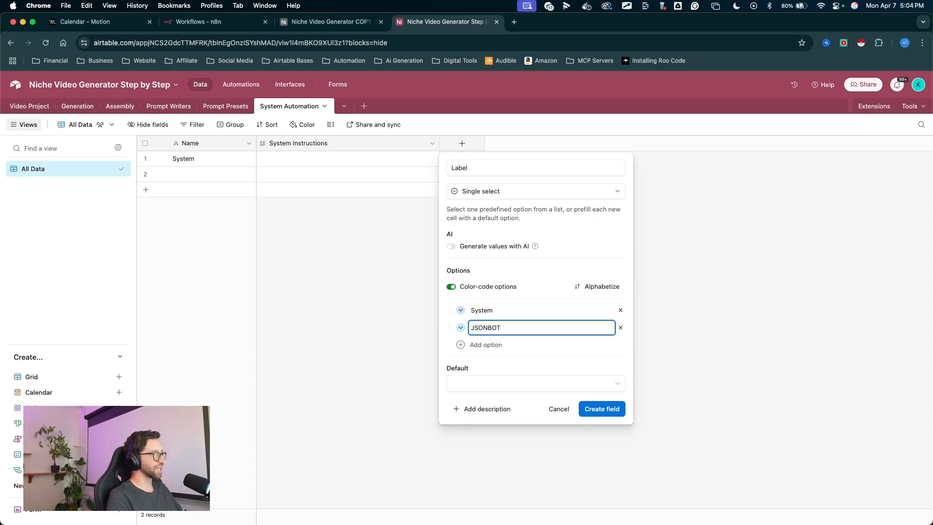
click(460, 311)
click(686, 339)
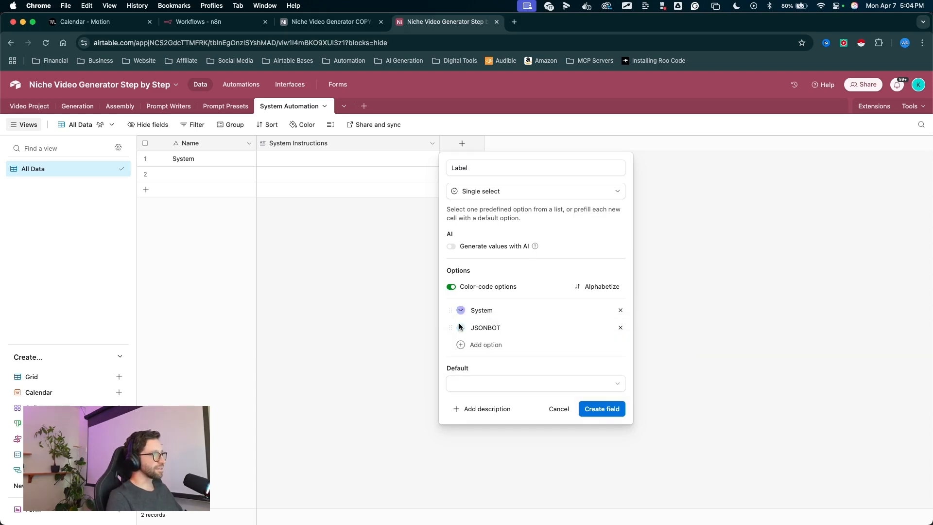
click(601, 408)
- Set the Label of the first record to System and of the second record to JSONBOT
double_click(453, 159)
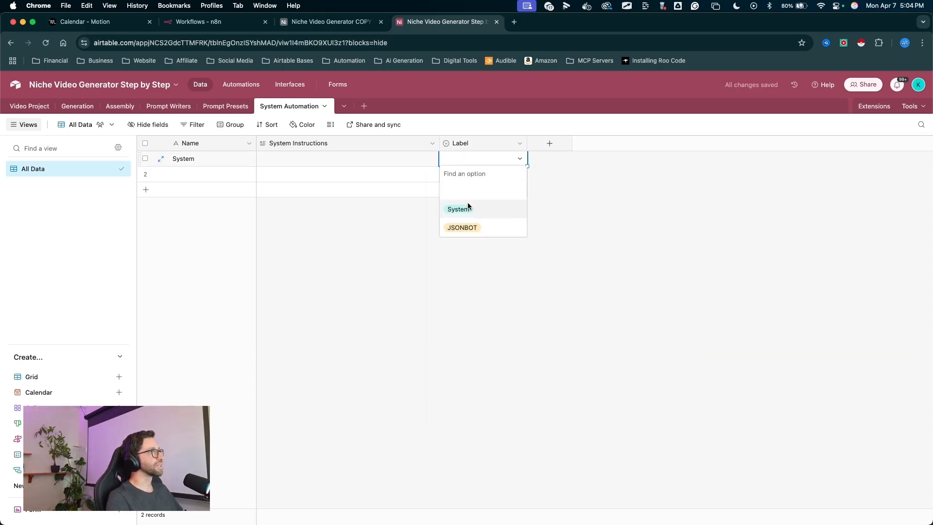
click(468, 208)
click(445, 176)
click(444, 176)
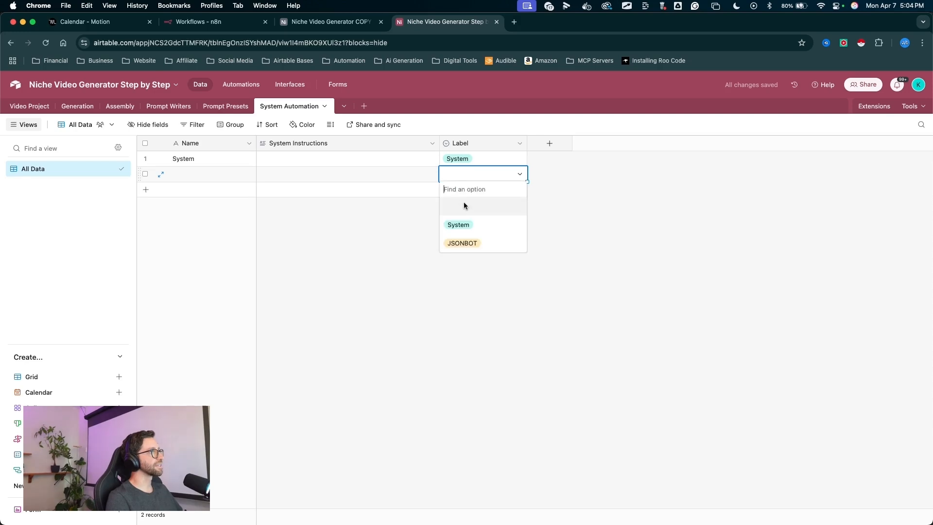
click(463, 244)
- Name the second record JSONBOT
drag(396, 320, 195, 176)
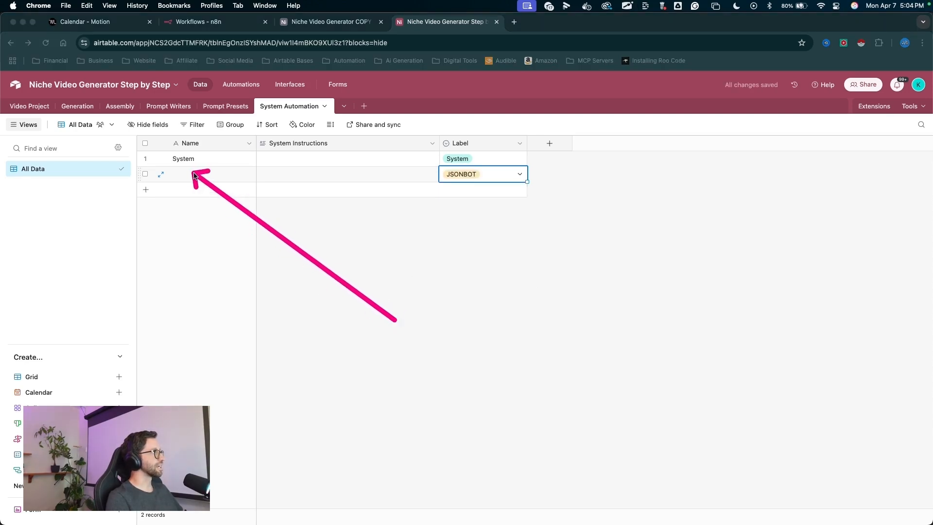
double_click(194, 174)
text(JSONBOT)
key(Return)
- Add a formula field named Record ID with the formula RECORD_ID()
drag(542, 247, 562, 152)
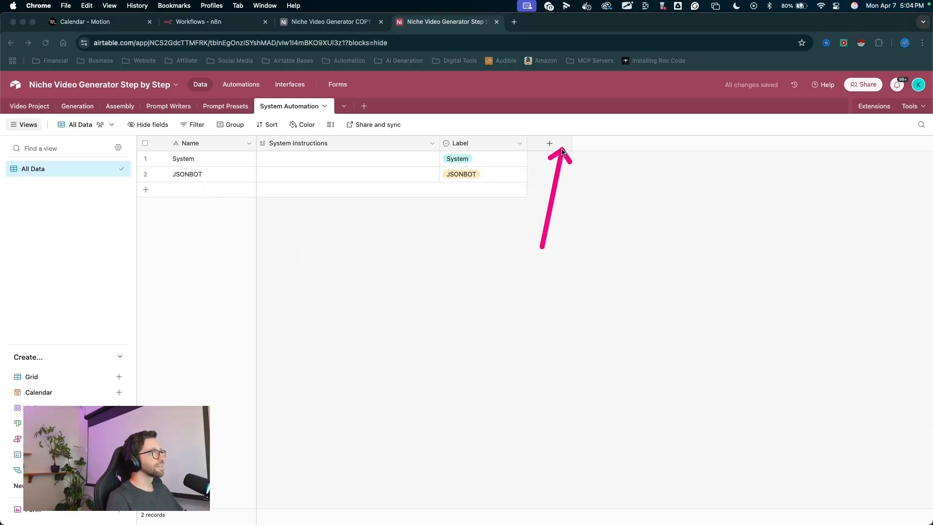
click(560, 149)
text(Rec)
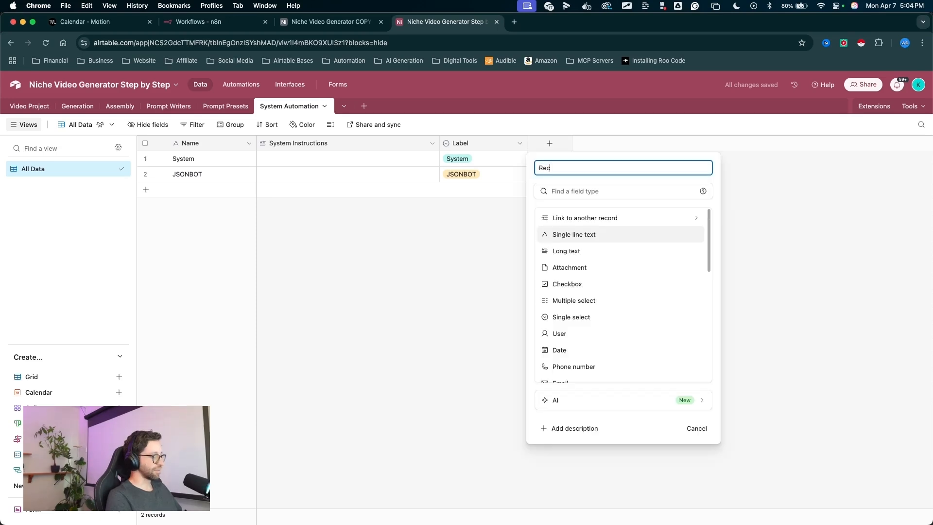
text(ord ID)
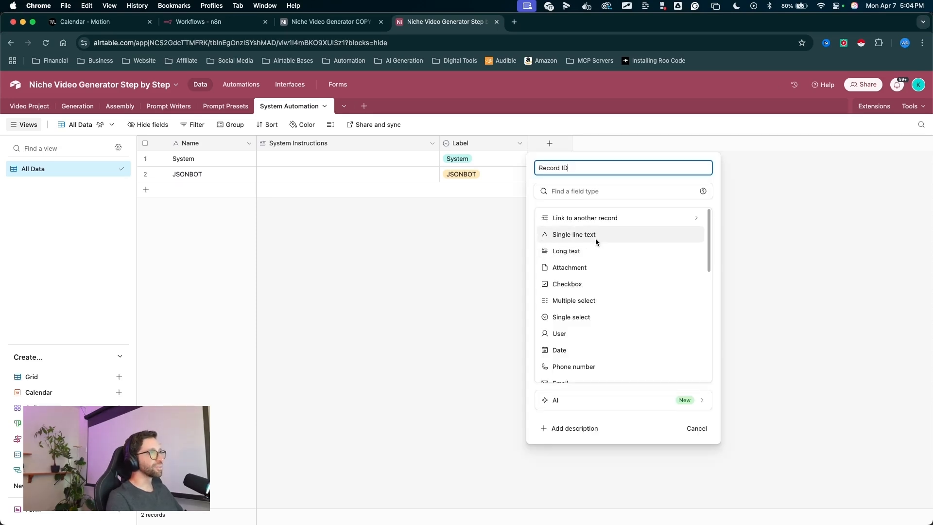
scroll(601, 319, down, 5)
click(573, 245)
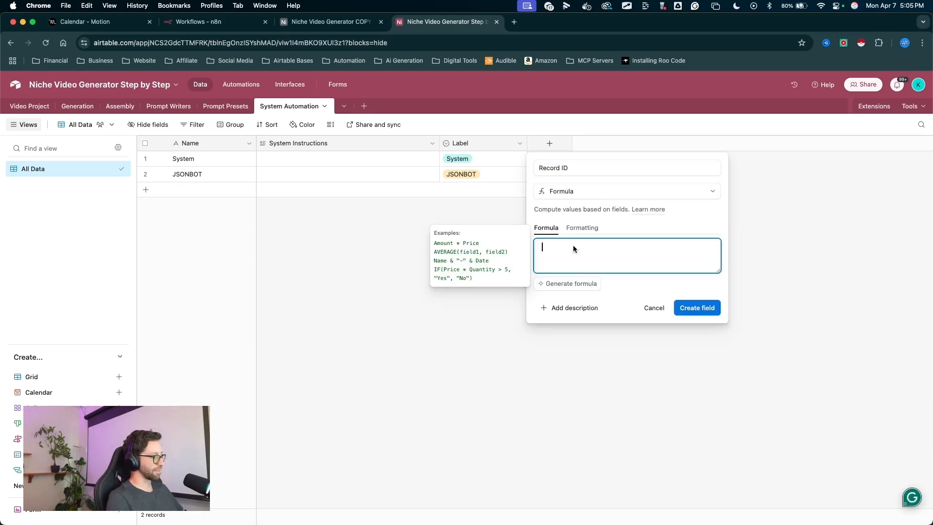
text(rec)
click(568, 289)
text())
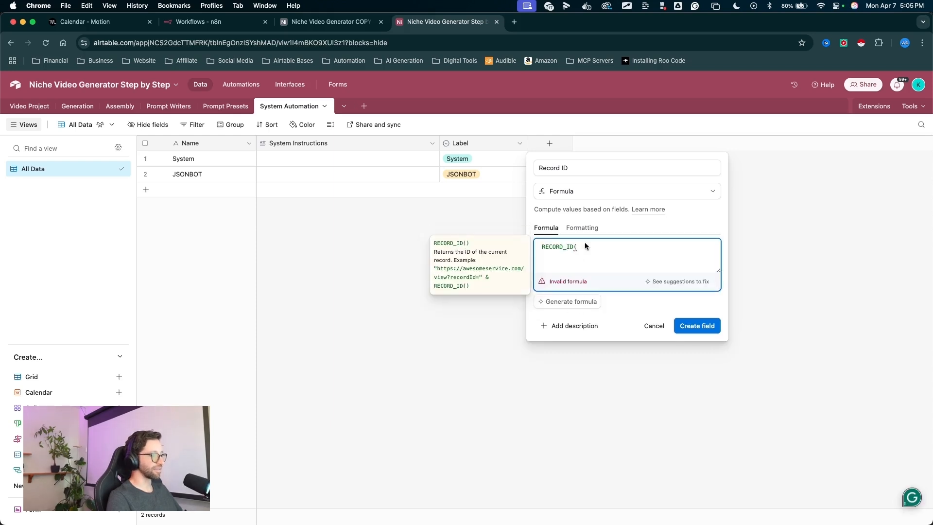
click(632, 314)
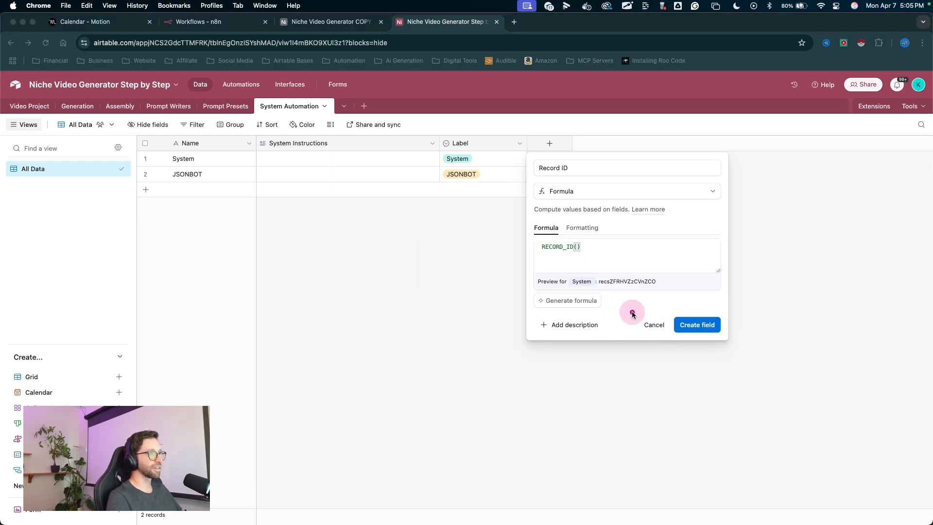
click(686, 328)
mouse_move(347, 284)
mouse_down()
mouse_move(304, 174)
mouse_move(370, 150)
mouse_move(344, 150)
mouse_move(323, 162)
mouse_move(394, 163)
mouse_move(310, 170)
mouse_up()
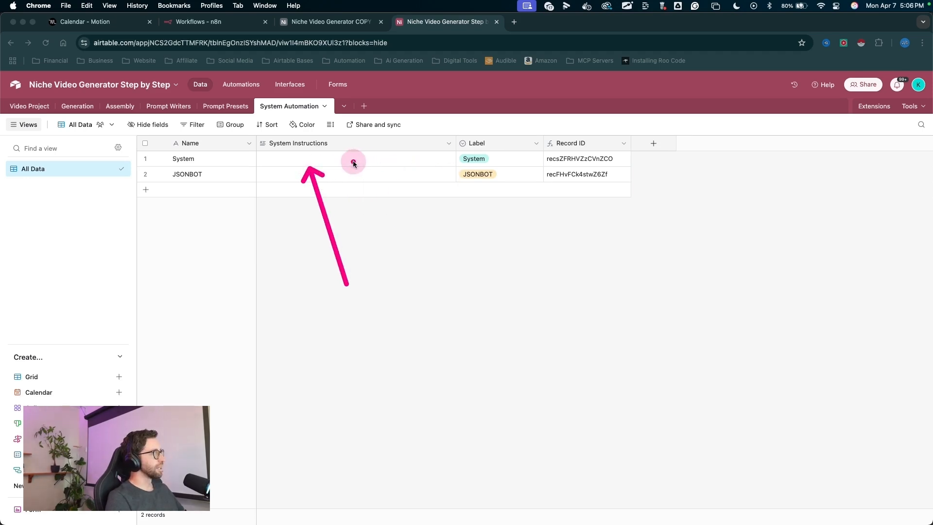
key(Escape)
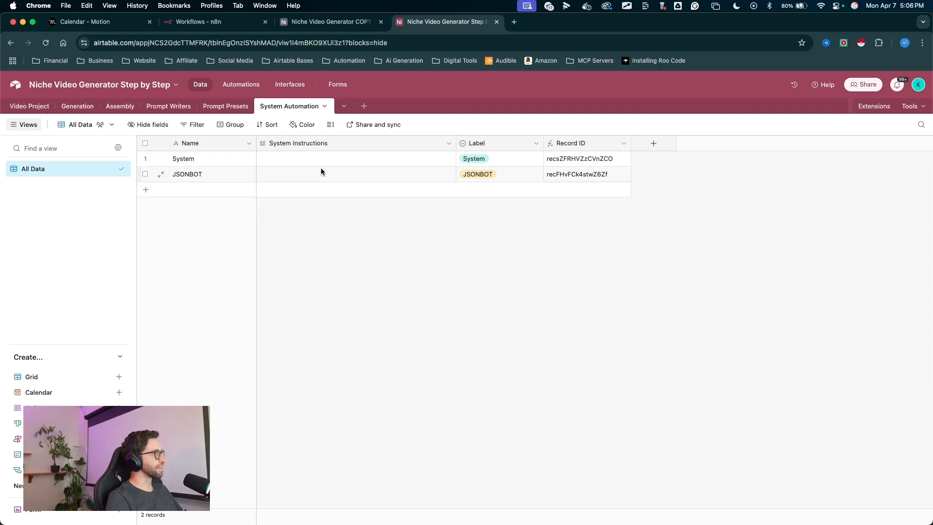
mouse_move(336, 256)
mouse_down()
mouse_move(320, 163)
mouse_move(330, 180)
mouse_move(307, 150)
mouse_move(314, 180)
mouse_move(236, 157)
mouse_move(350, 179)
mouse_up()
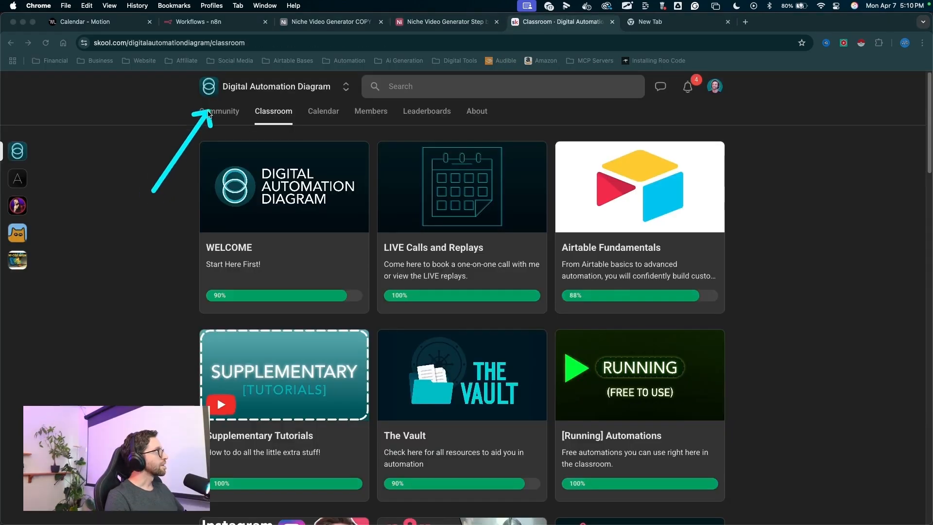
- Open the Niche AI Video Generator course in the classroom
mouse_move(210, 115)
mouse_down()
mouse_move(211, 88)
mouse_move(269, 100)
mouse_move(259, 114)
mouse_up()
scroll(474, 255, down, 5)
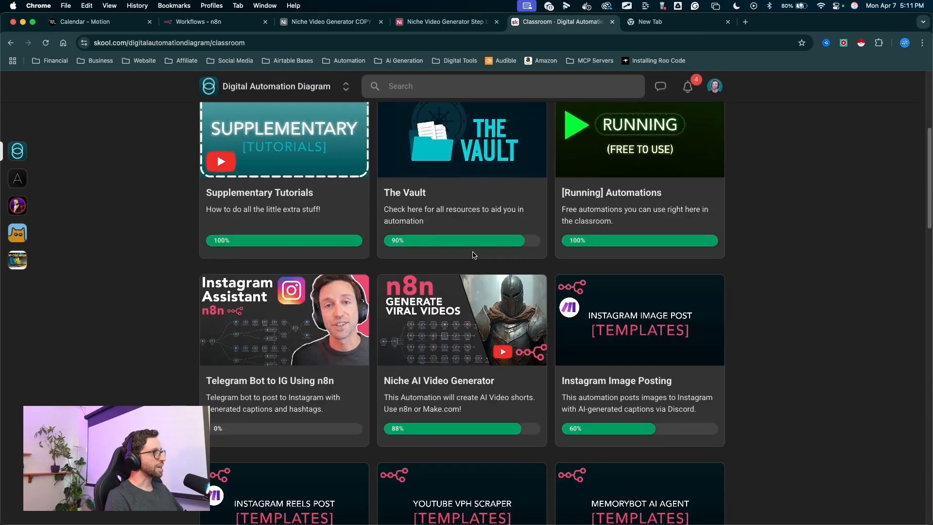
scroll(474, 254, down, 3)
scroll(474, 254, up, 3)
mouse_move(636, 163)
mouse_down()
mouse_move(471, 320)
mouse_move(439, 315)
mouse_move(423, 354)
mouse_move(481, 356)
mouse_up()
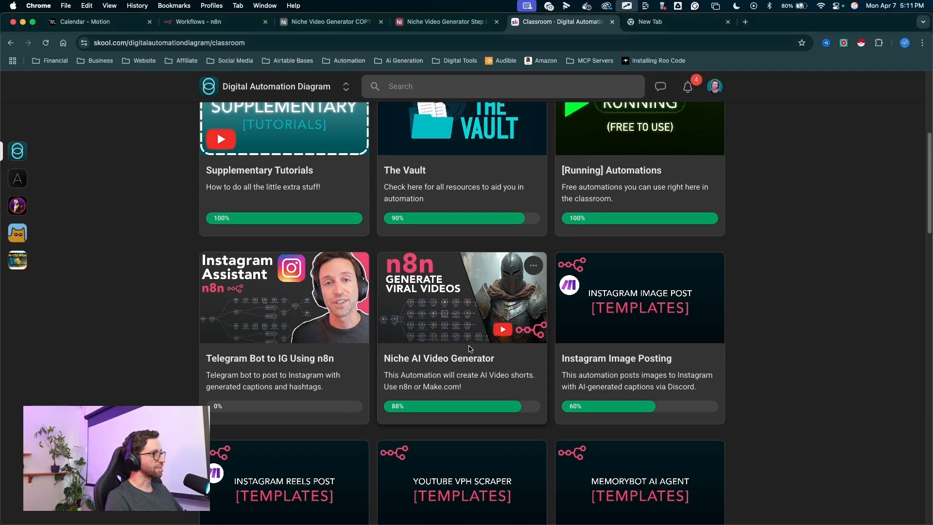
click(466, 344)
mouse_move(63, 232)
mouse_down()
mouse_move(215, 177)
mouse_move(190, 201)
mouse_up()
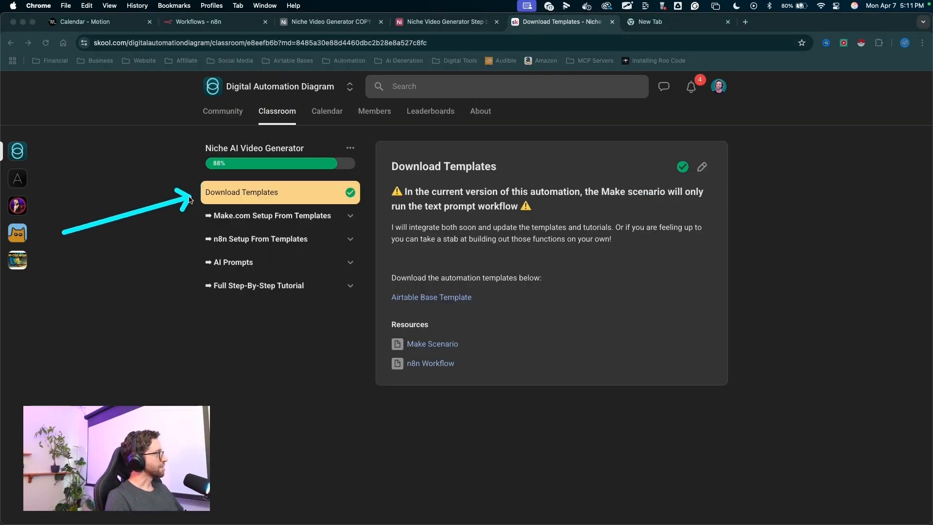
mouse_move(124, 239)
mouse_down()
mouse_move(192, 195)
mouse_move(260, 221)
mouse_move(379, 351)
mouse_move(381, 319)
mouse_move(205, 202)
mouse_up()
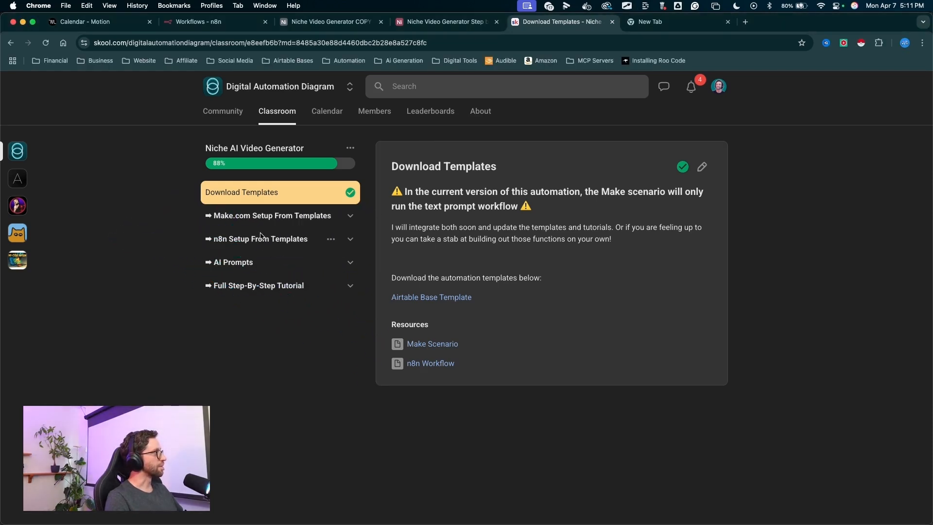
- Open the System Instructions lesson under AI Prompts and copy its full text
click(230, 241)
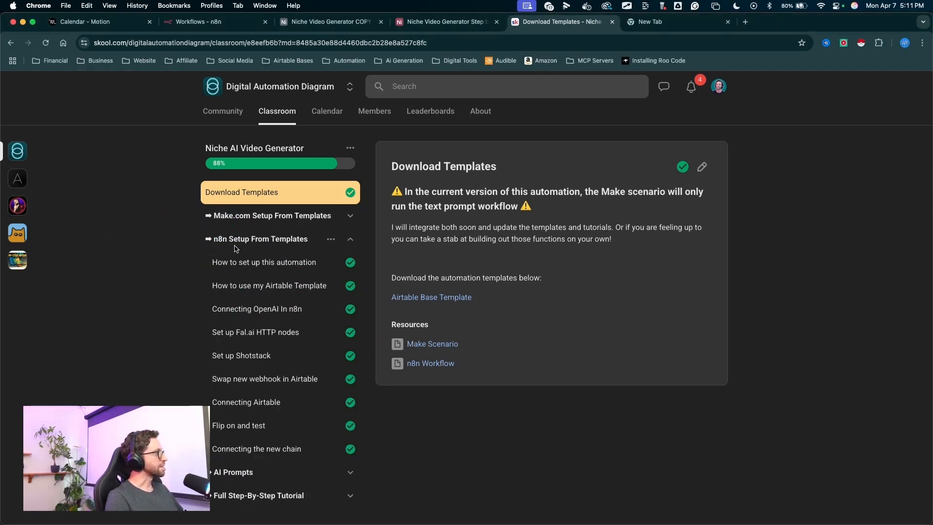
mouse_move(109, 300)
mouse_down()
mouse_move(208, 220)
mouse_move(205, 405)
mouse_move(219, 446)
mouse_up()
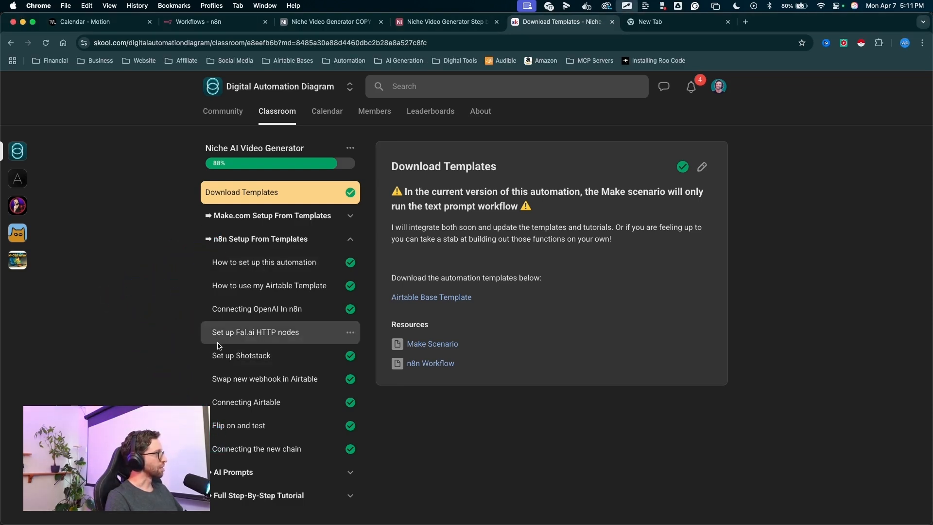
click(239, 245)
mouse_move(138, 242)
mouse_down()
mouse_move(189, 243)
mouse_move(220, 267)
mouse_up()
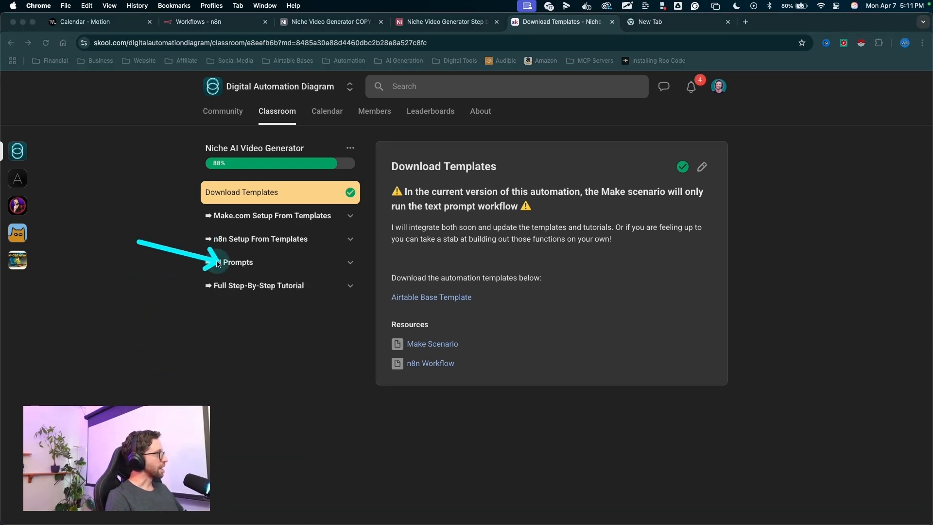
click(233, 263)
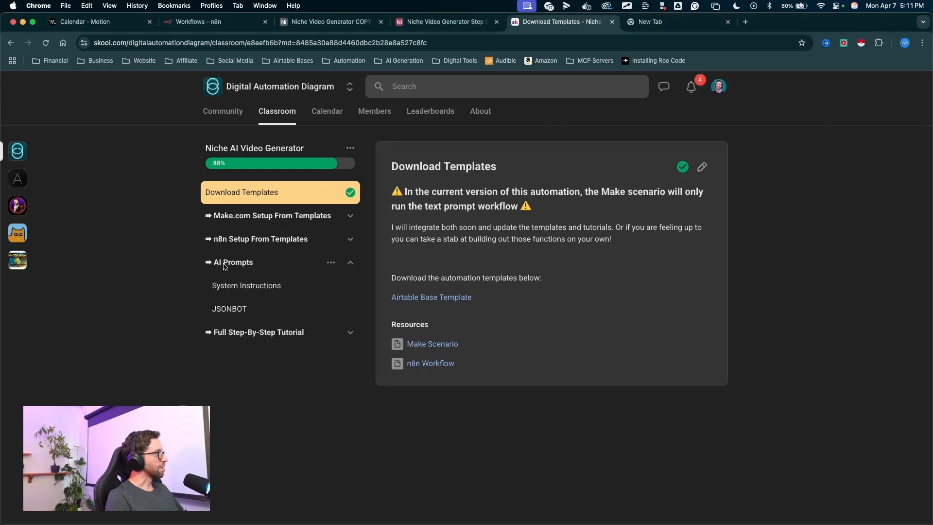
click(247, 286)
drag(547, 268, 389, 191)
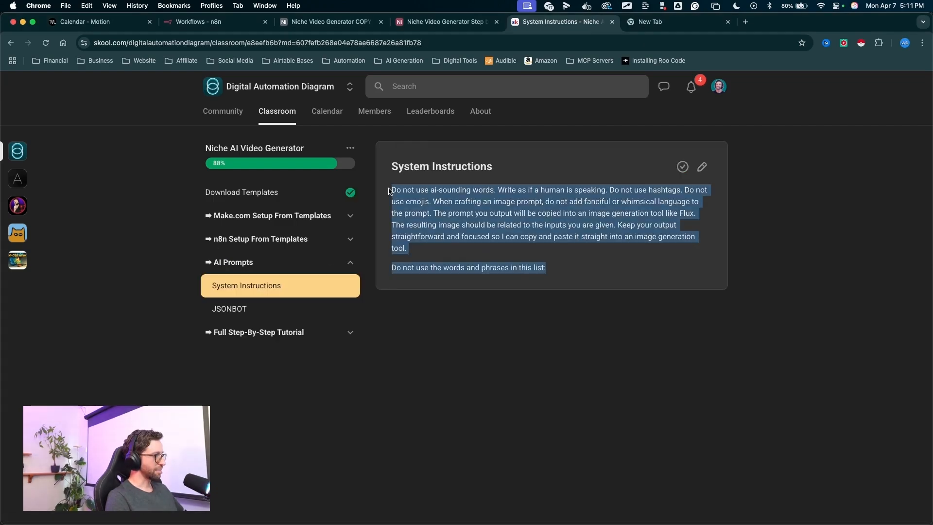
- Paste the copied text into the System record's System Instructions cell
click(463, 23)
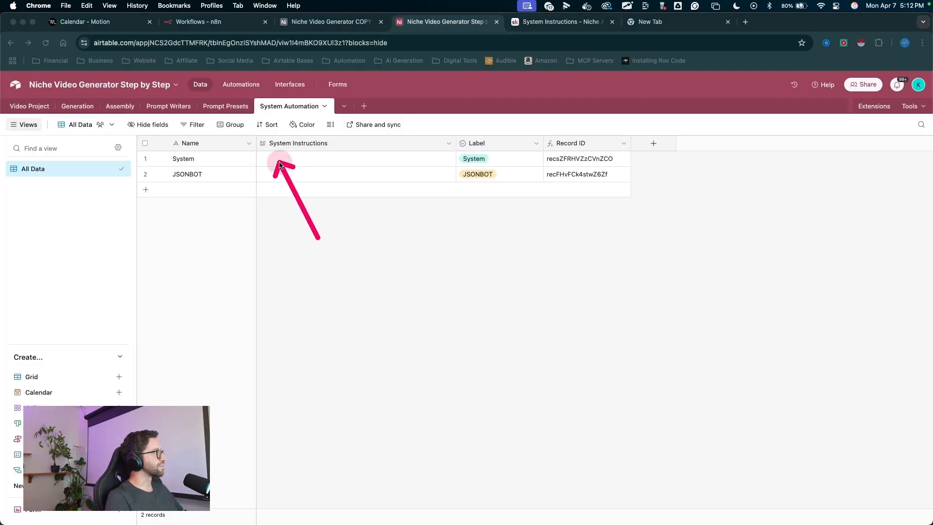
double_click(304, 160)
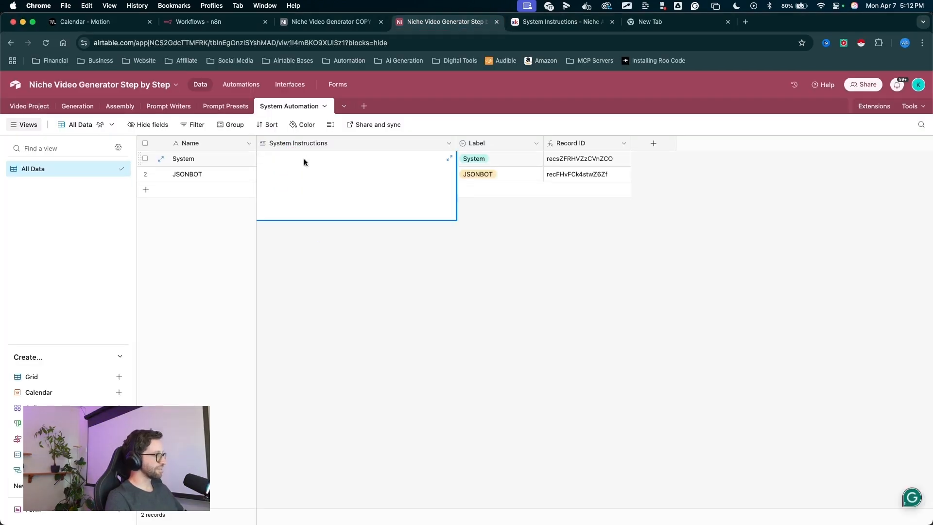
key(super+v)
click(334, 268)
drag(341, 279, 302, 179)
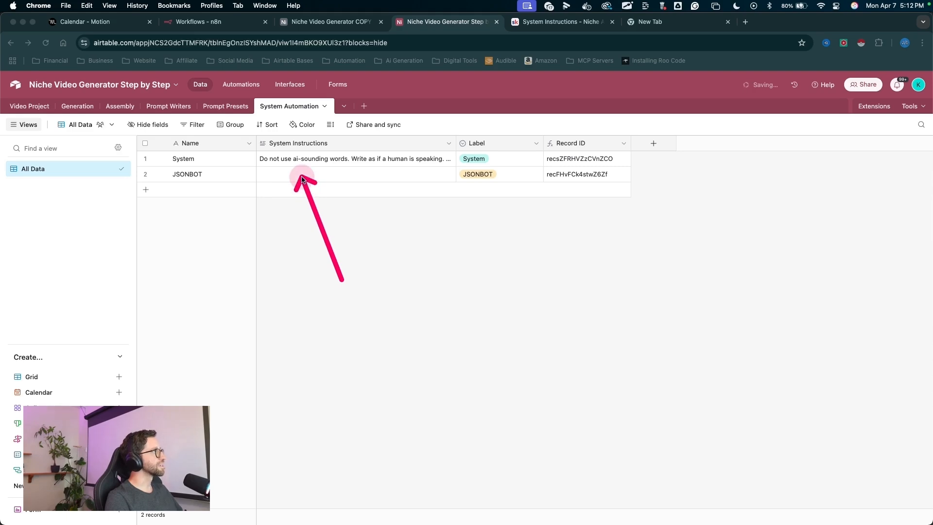
- Open the JSONBOT lesson and copy its full prompt text
click(539, 21)
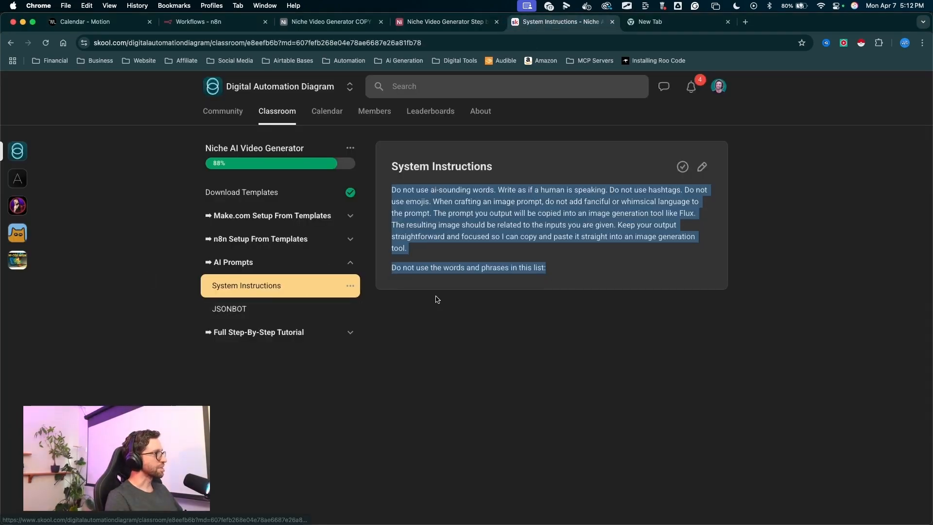
click(226, 309)
drag(389, 191, 492, 498)
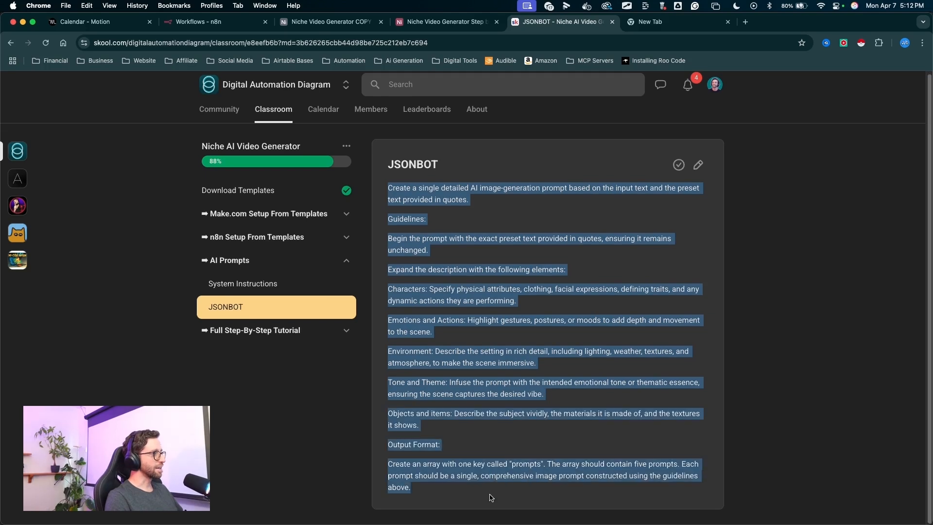
- Paste the JSONBOT prompt into the JSONBOT record's System Instructions cell
click(430, 25)
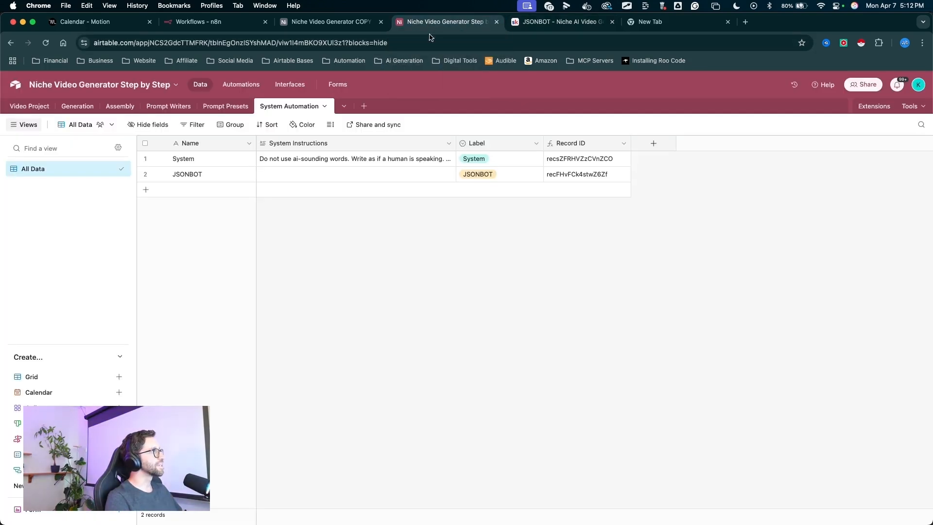
click(272, 174)
key(super+v)
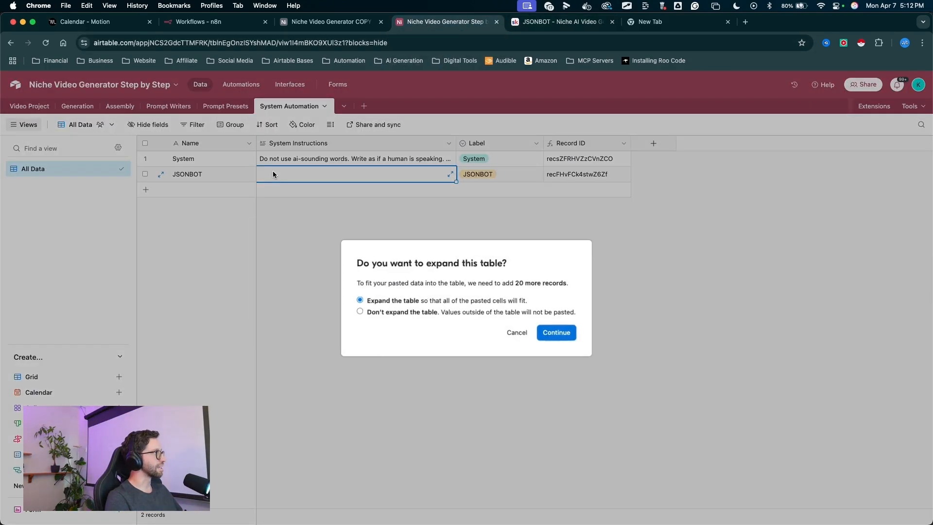
click(558, 331)
click(416, 176)
key(super+v)
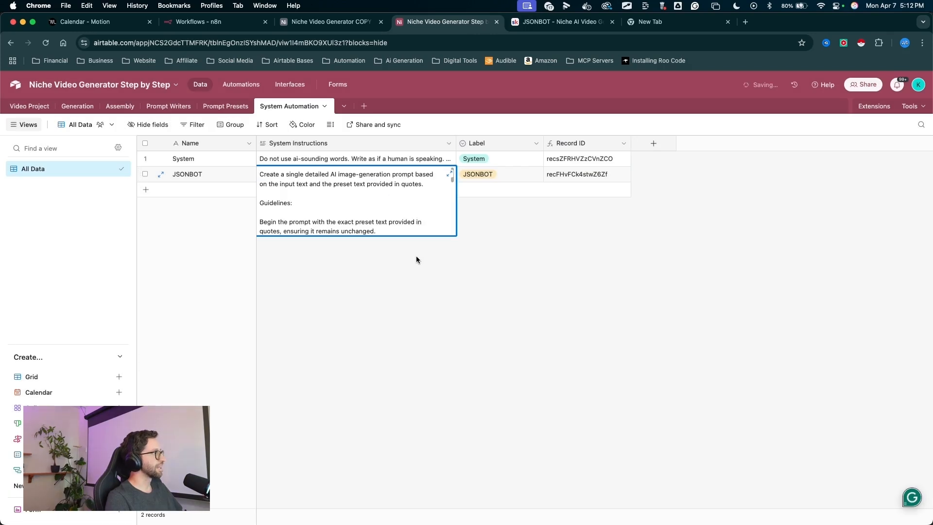
click(416, 256)
mouse_move(404, 321)
mouse_down()
mouse_move(347, 169)
mouse_move(297, 151)
mouse_move(309, 176)
mouse_move(379, 157)
mouse_move(288, 88)
mouse_move(520, 148)
mouse_move(442, 177)
mouse_move(358, 105)
mouse_move(424, 136)
mouse_up()
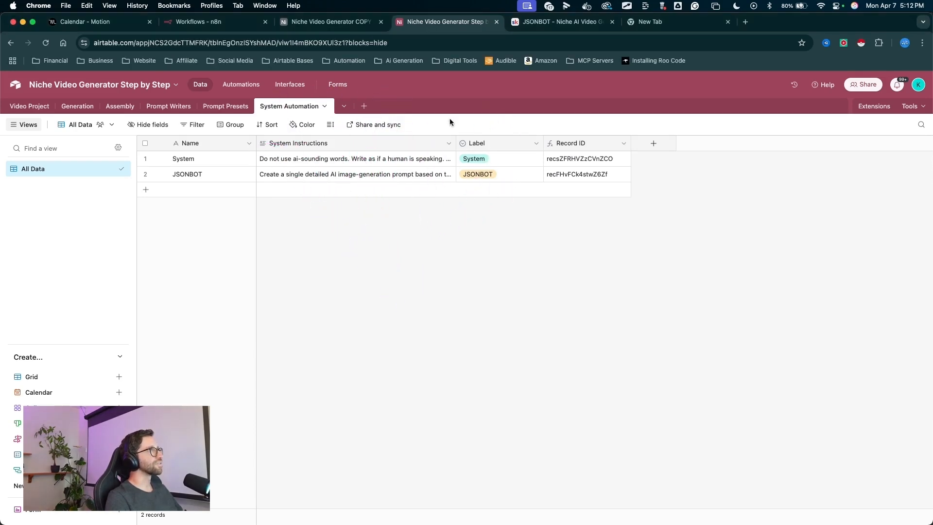
- Review the System Instructions and JSONBOT lessons in the course before returning to the base
click(559, 22)
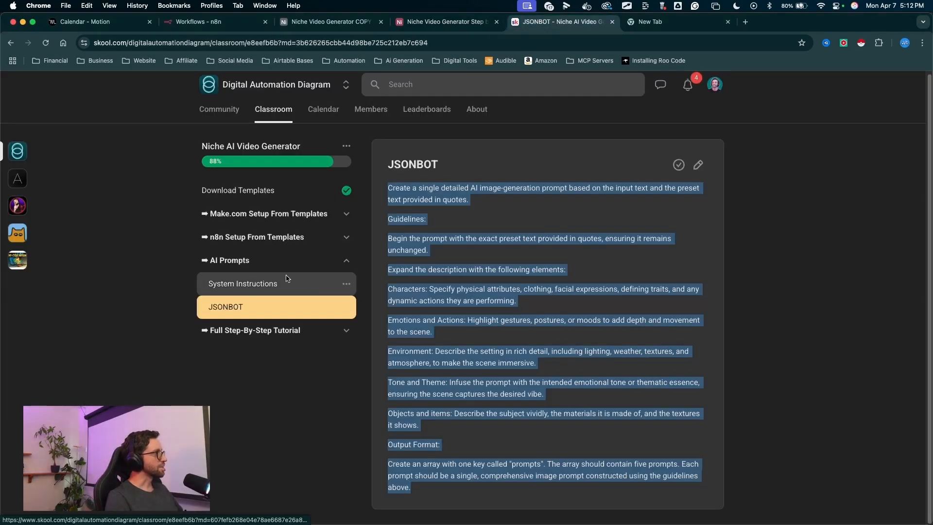
click(246, 285)
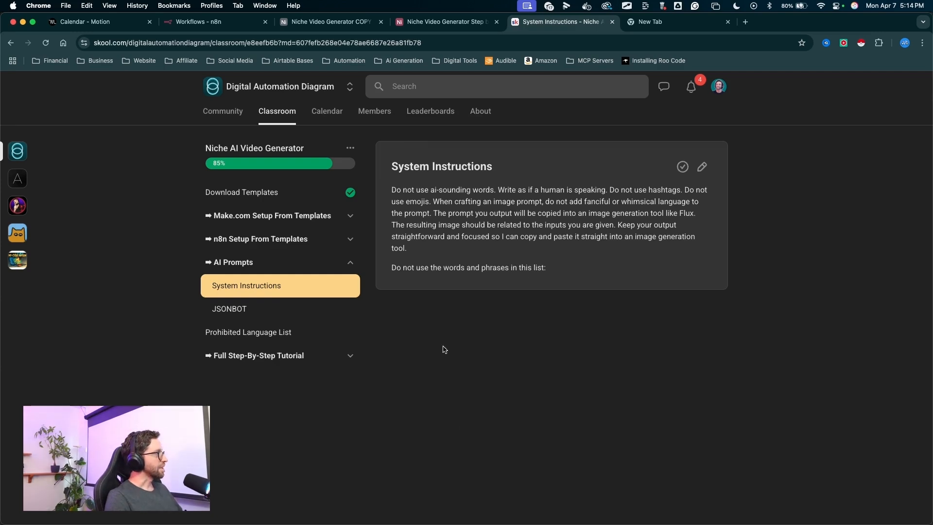
click(243, 311)
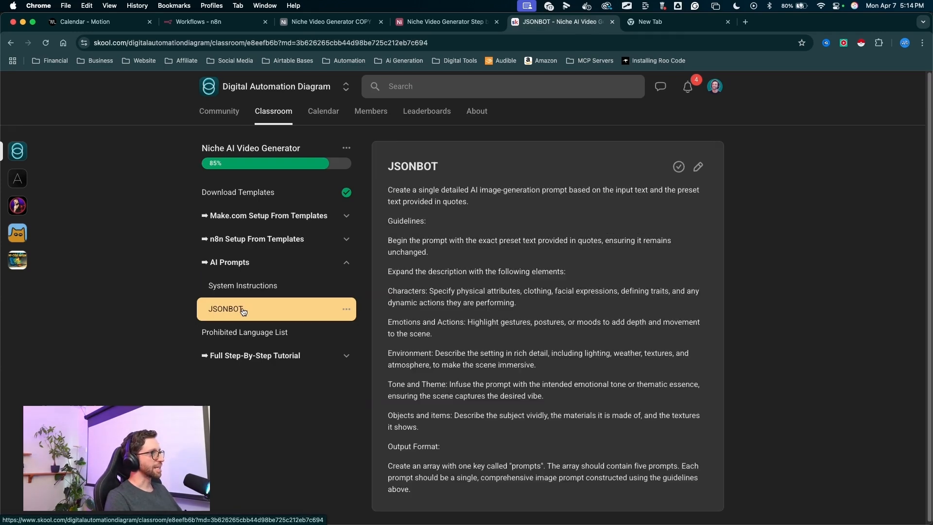
scroll(278, 419, down, 1)
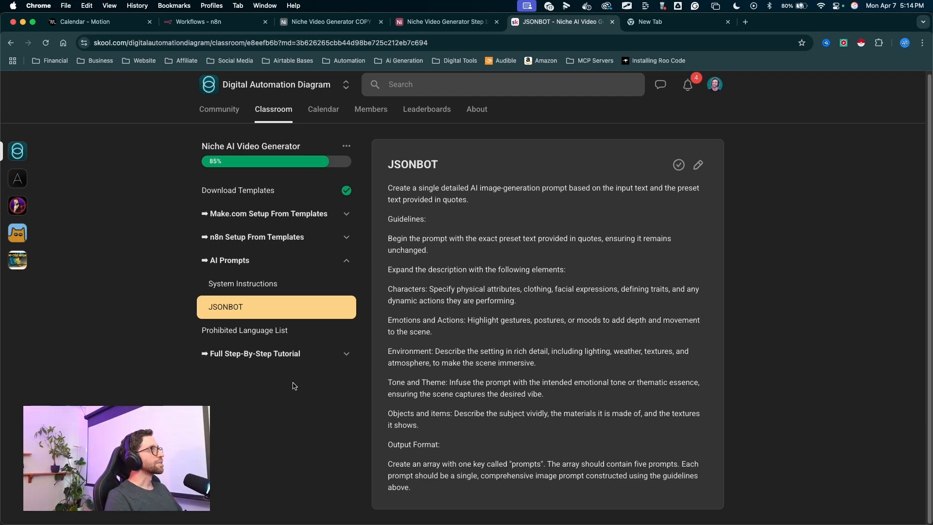
click(444, 22)
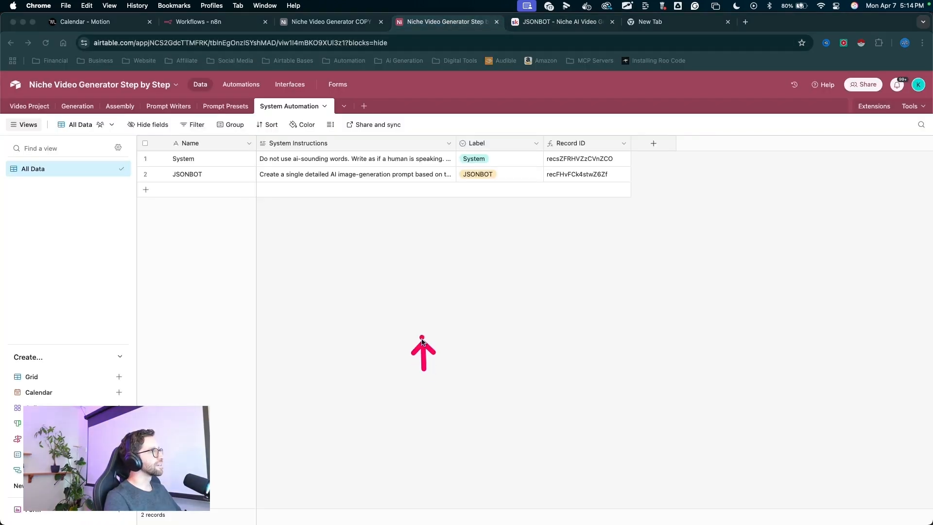
- Create a new blank table named Prohibited Language List
drag(392, 207, 381, 177)
key(Escape)
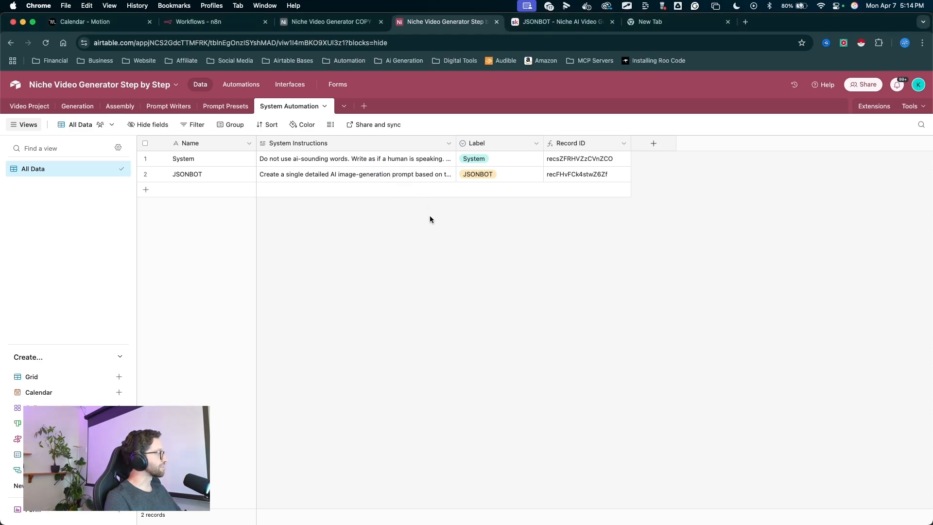
drag(389, 220, 364, 108)
key(Escape)
click(364, 107)
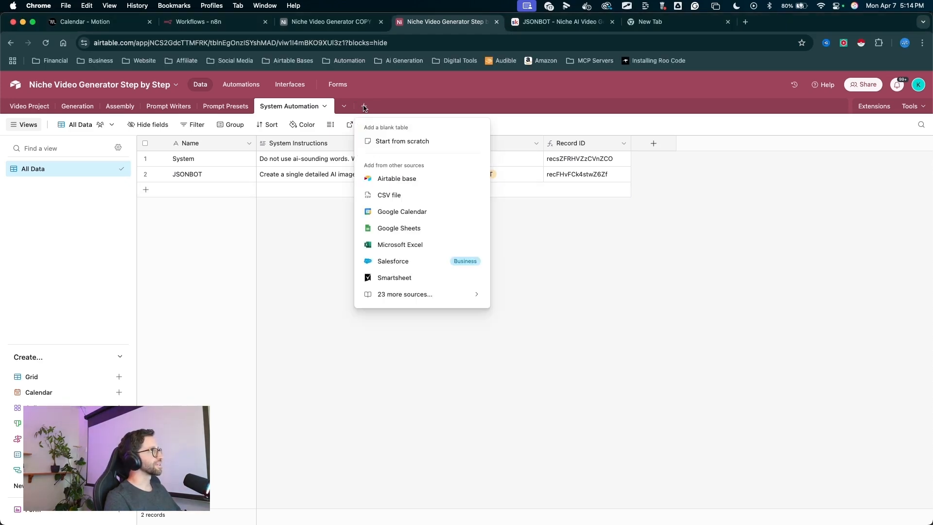
click(388, 141)
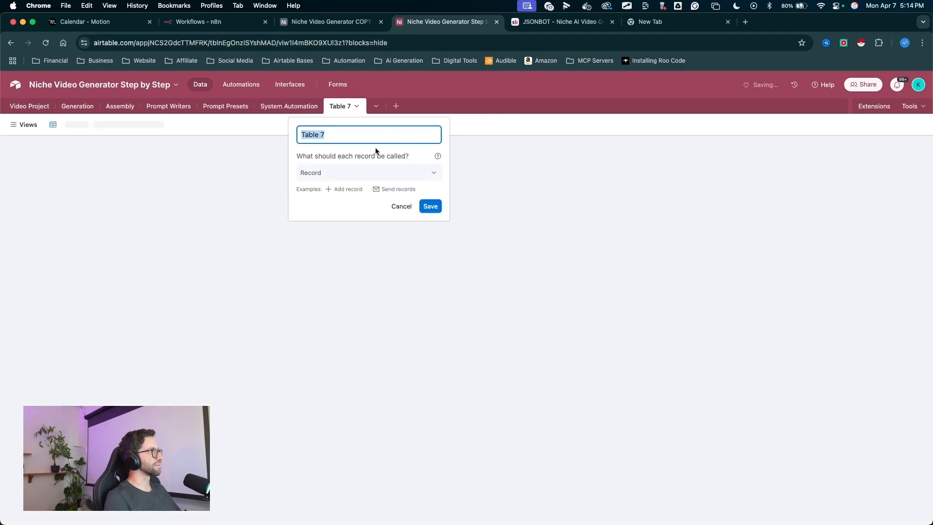
text(POr)
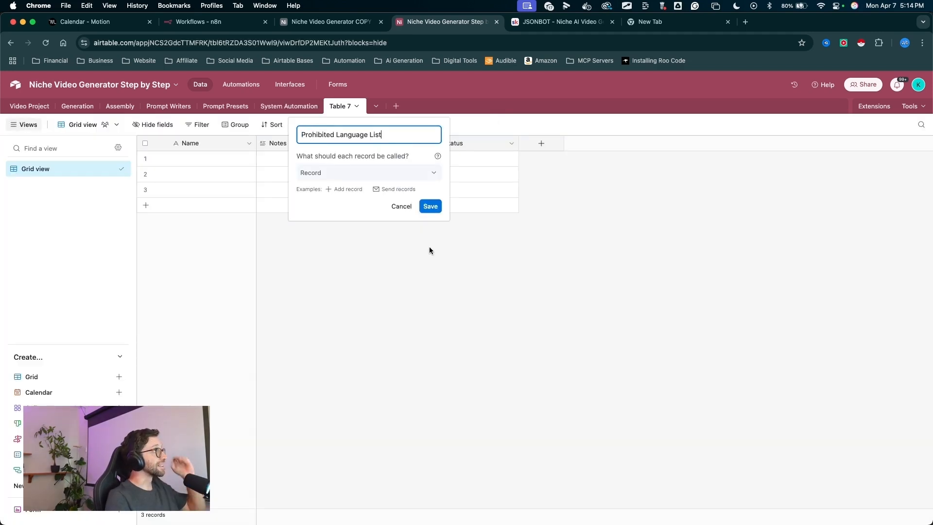
click(432, 208)
- Delete the Notes, Assignee and Status fields from the new table
drag(468, 144, 317, 150)
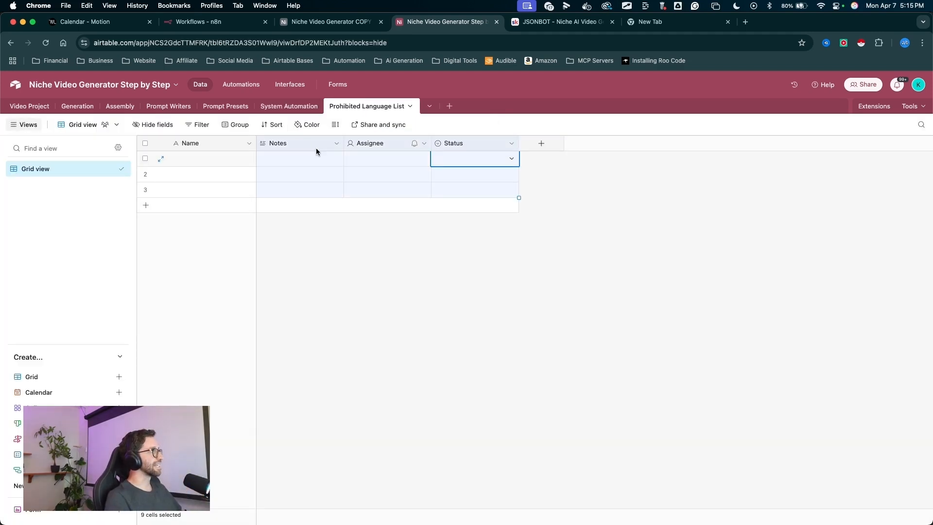
right_click(355, 145)
click(410, 249)
drag(256, 144, 296, 144)
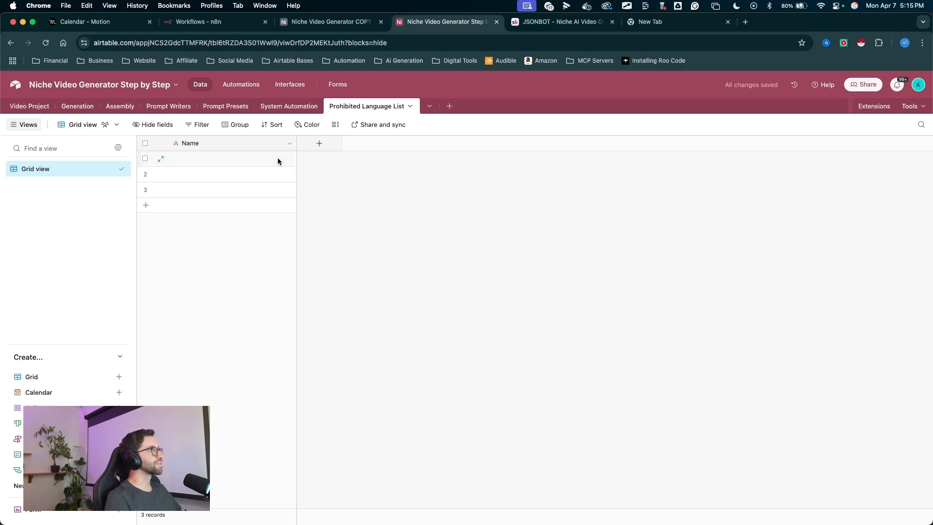
- Copy the prohibited language list and paste it into the new table's Name column
click(559, 22)
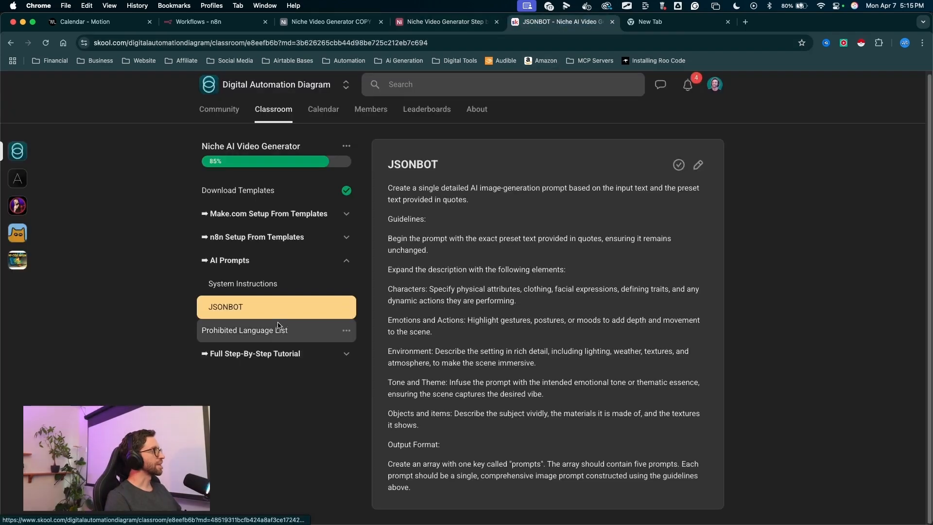
click(298, 325)
drag(387, 185, 559, 381)
scroll(556, 386, down, 7)
scroll(559, 381, down, 5)
key(super+alt+Left)
click(223, 159)
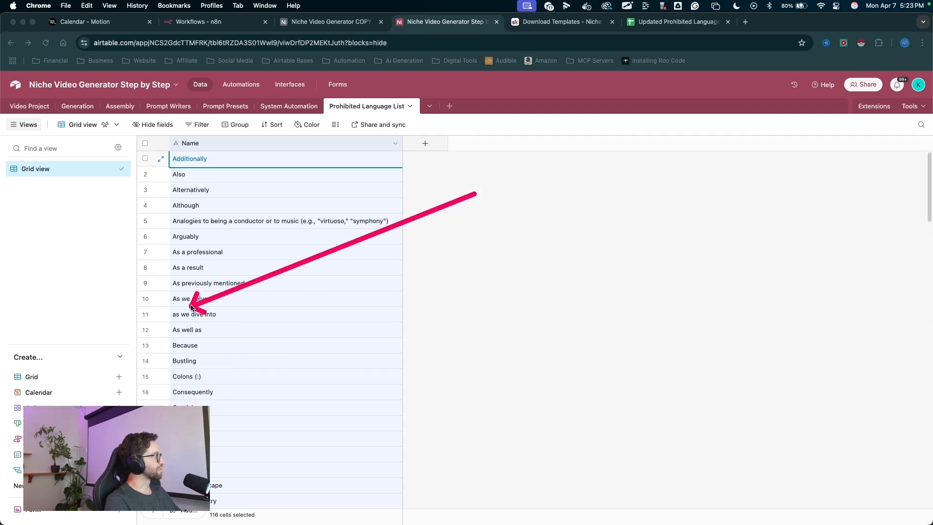
scroll(311, 271, down, 5)
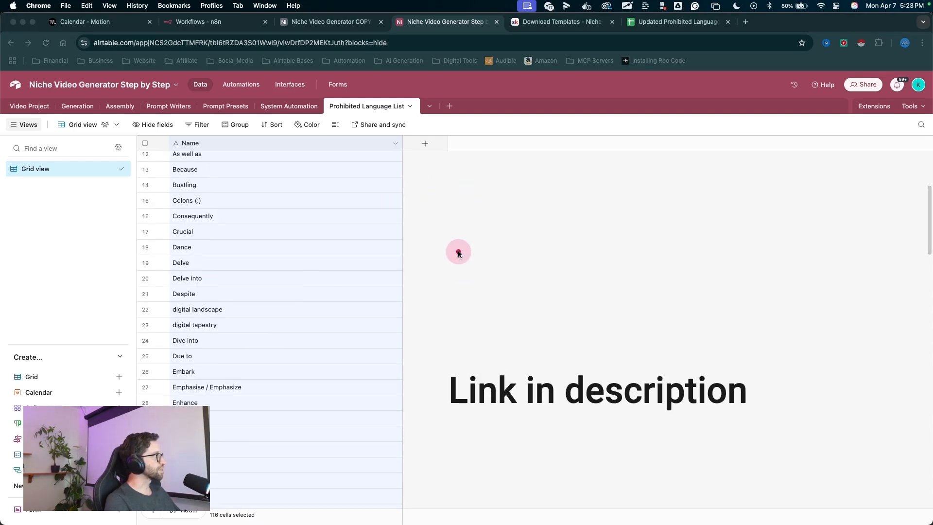
scroll(388, 210, up, 5)
click(387, 208)
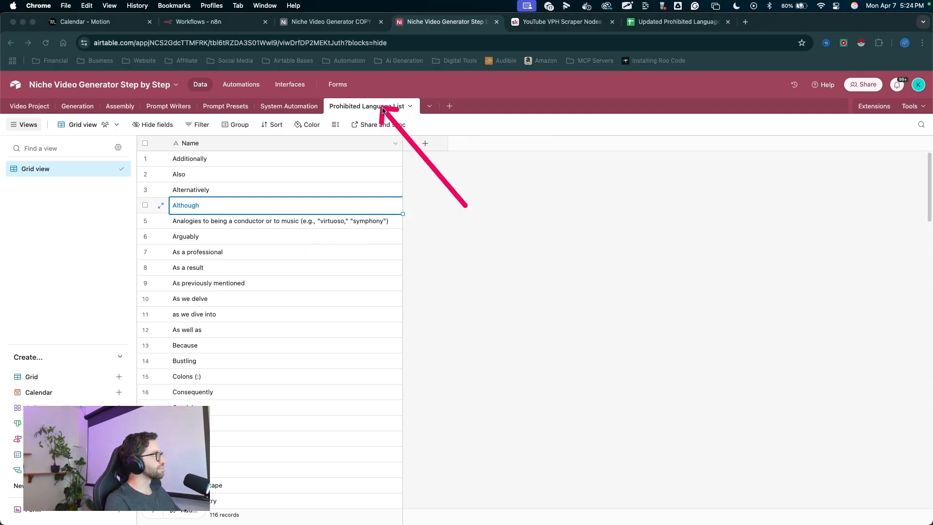
- Add a field in System Automation linking to the Prohibited Language List table, allowing multiple records
click(286, 108)
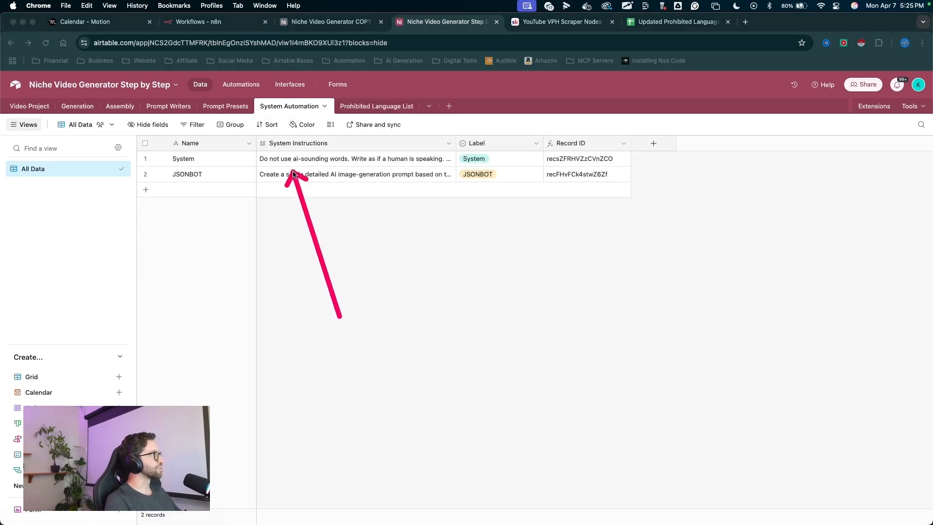
drag(613, 311, 653, 155)
click(654, 144)
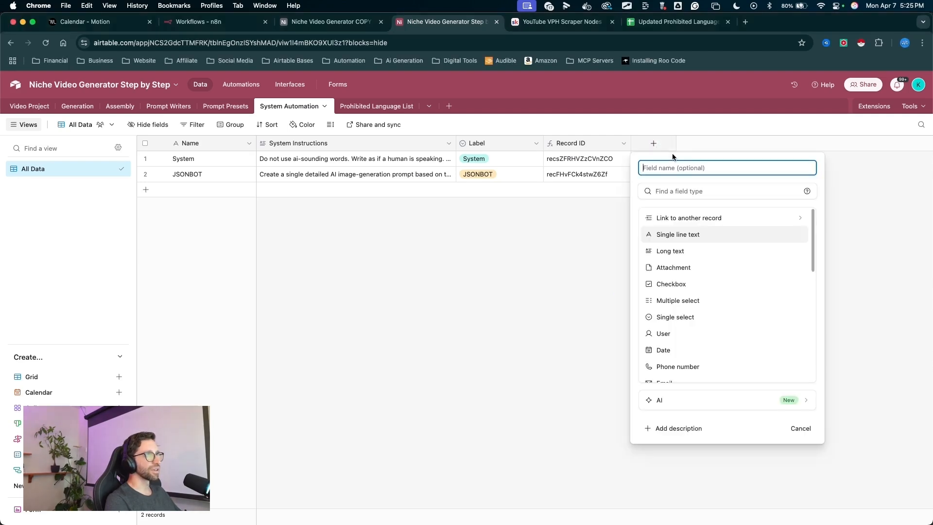
drag(719, 168, 650, 217)
click(655, 215)
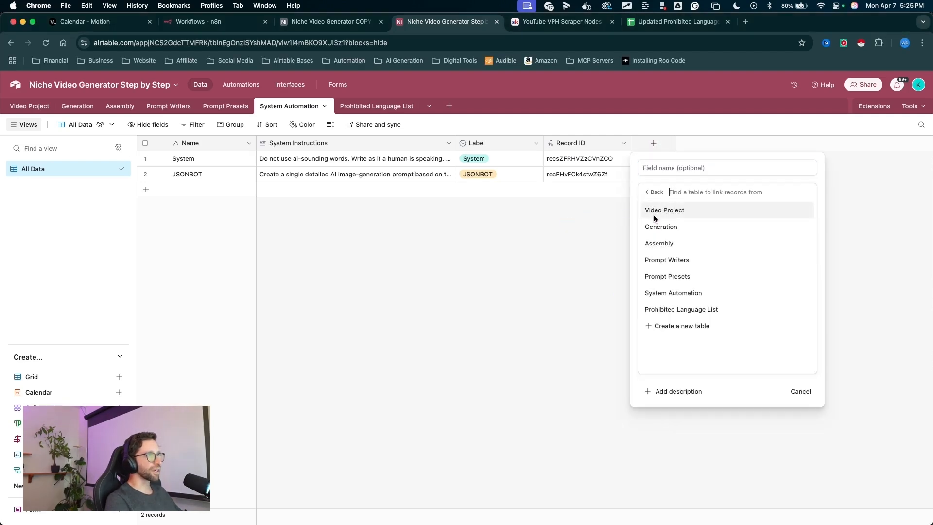
drag(801, 225, 721, 307)
click(690, 309)
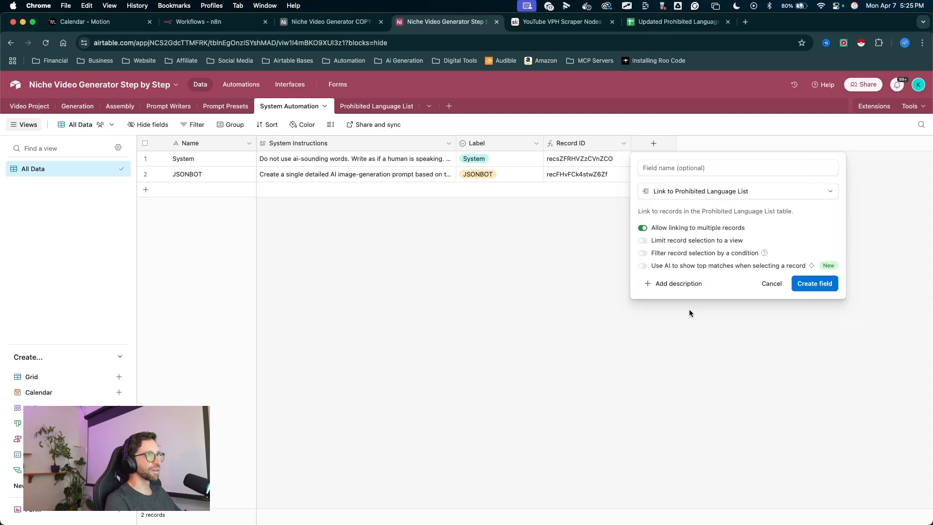
drag(707, 153, 642, 228)
click(814, 283)
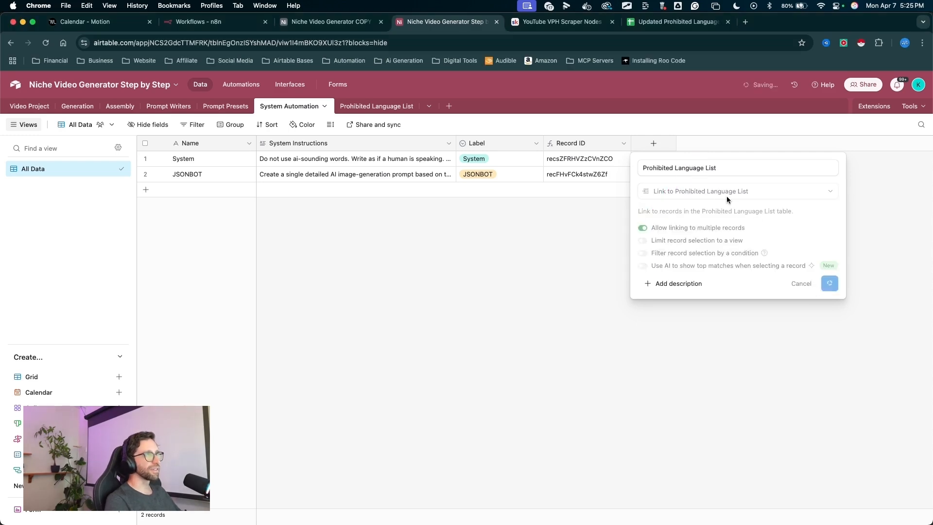
- Add the Name lookup field from the linked Prohibited Language List
drag(536, 187, 383, 245)
click(383, 245)
drag(473, 368, 534, 408)
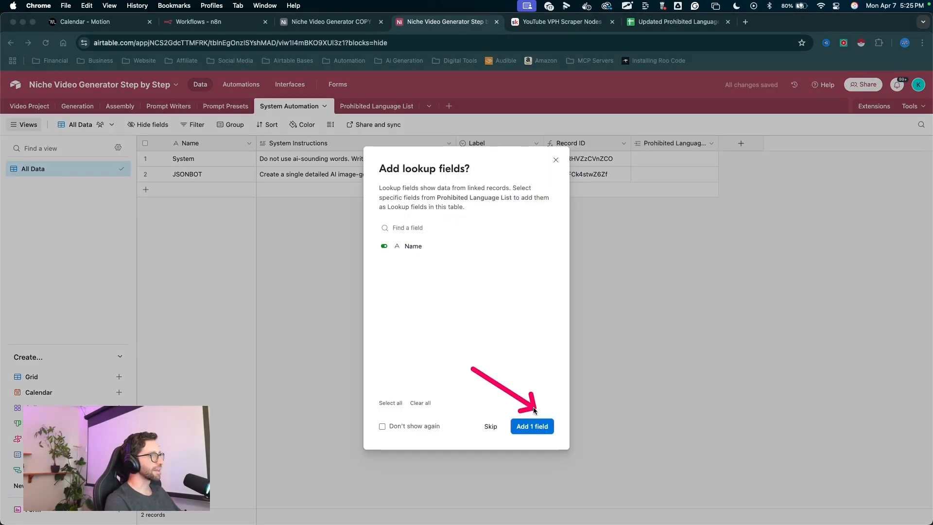
click(539, 422)
mouse_move(686, 333)
mouse_down()
mouse_move(663, 185)
mouse_move(764, 162)
mouse_move(685, 156)
mouse_move(675, 177)
mouse_move(763, 176)
mouse_move(844, 145)
mouse_up()
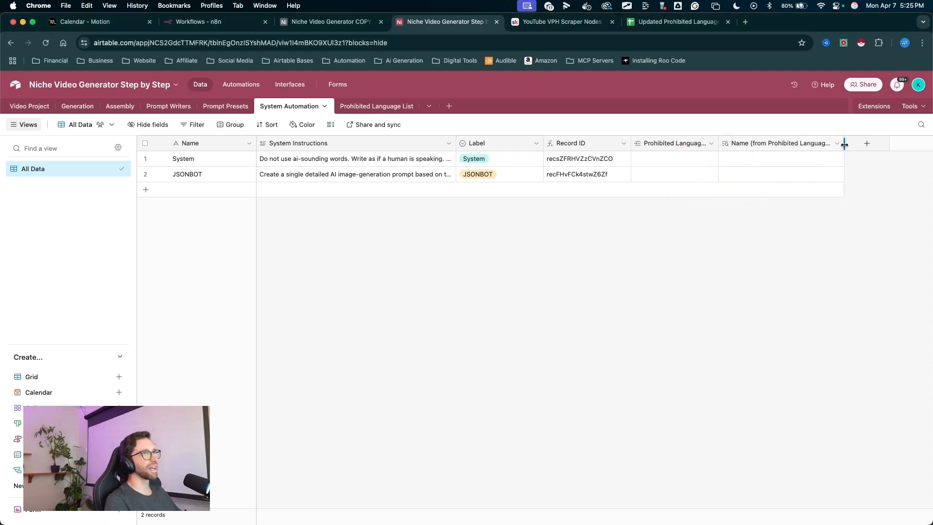
- Link the System record to the Additionally phrase in the prohibited language field
mouse_move(690, 248)
mouse_down()
mouse_move(675, 167)
mouse_move(646, 157)
mouse_up()
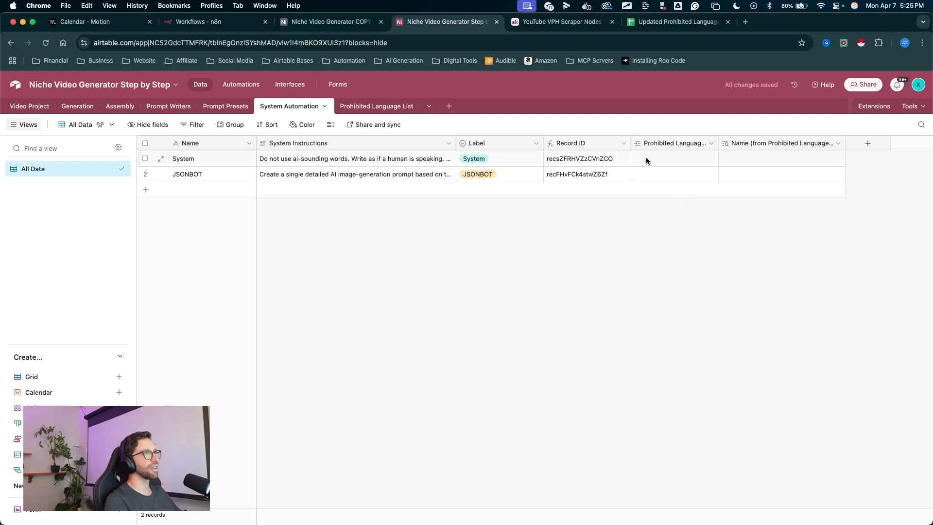
click(642, 156)
click(641, 158)
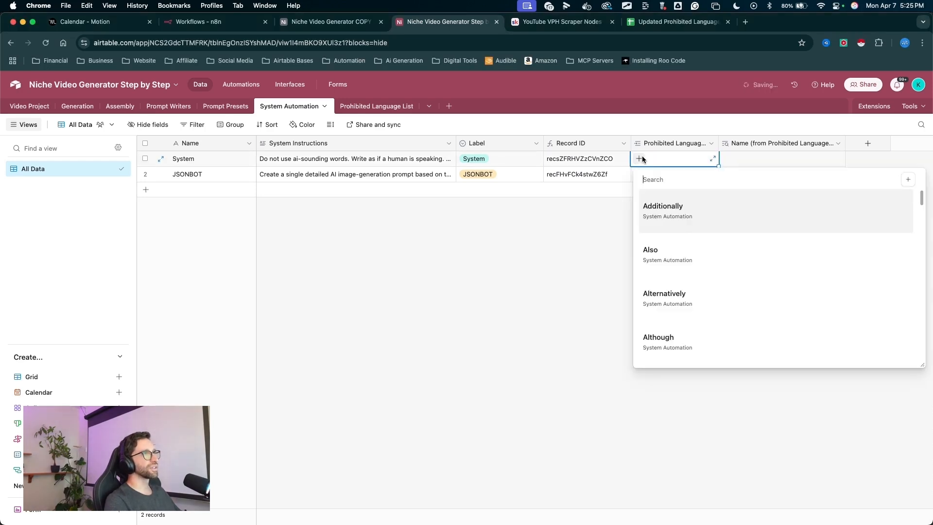
click(673, 213)
mouse_move(660, 267)
mouse_down()
mouse_move(646, 162)
mouse_move(719, 246)
mouse_move(731, 179)
mouse_move(750, 159)
mouse_up()
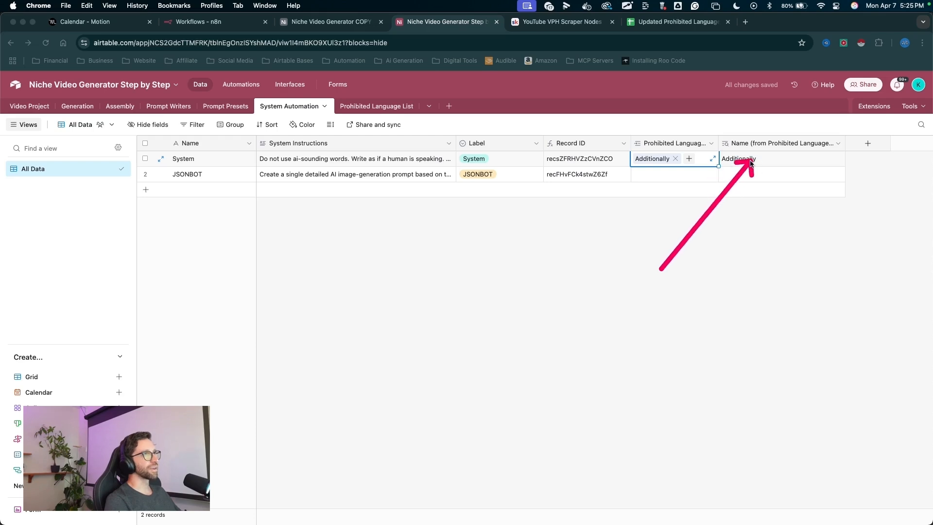
mouse_move(736, 271)
mouse_down()
mouse_move(731, 167)
mouse_move(794, 159)
mouse_move(700, 207)
mouse_move(657, 181)
mouse_move(665, 120)
mouse_move(340, 127)
mouse_move(213, 156)
mouse_move(400, 172)
mouse_up()
mouse_move(655, 273)
mouse_down()
mouse_move(659, 165)
mouse_move(313, 145)
mouse_move(209, 163)
mouse_move(652, 162)
mouse_move(642, 165)
mouse_up()
click(690, 159)
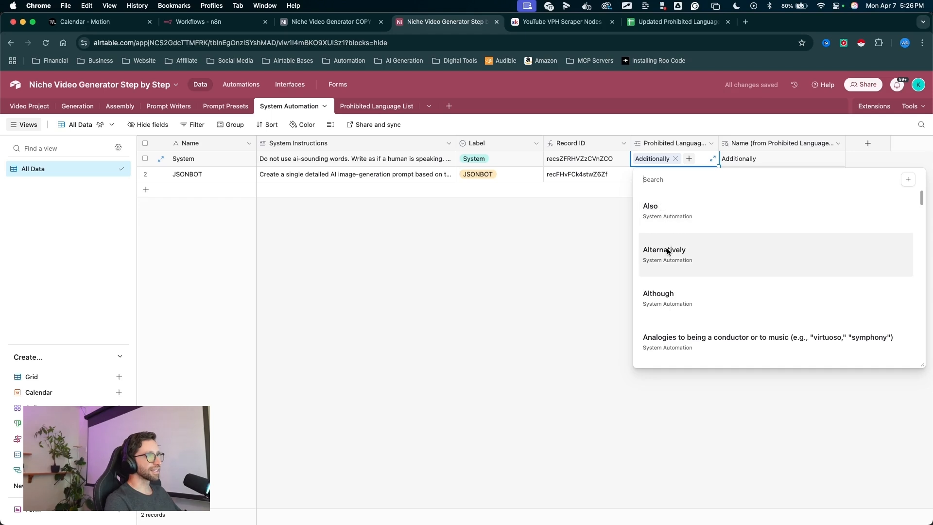
click(448, 241)
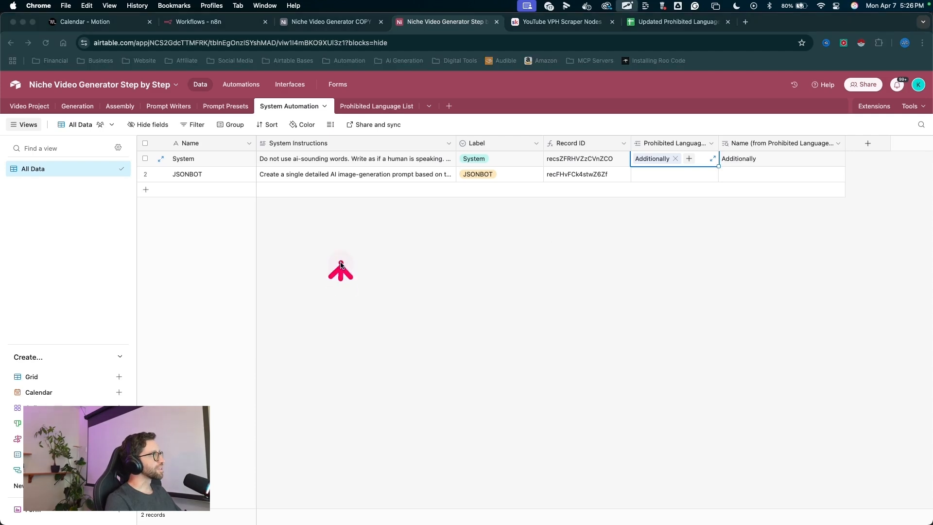
- Fill the System Automation link column with System for every phrase in Prohibited Language List
drag(341, 278, 371, 112)
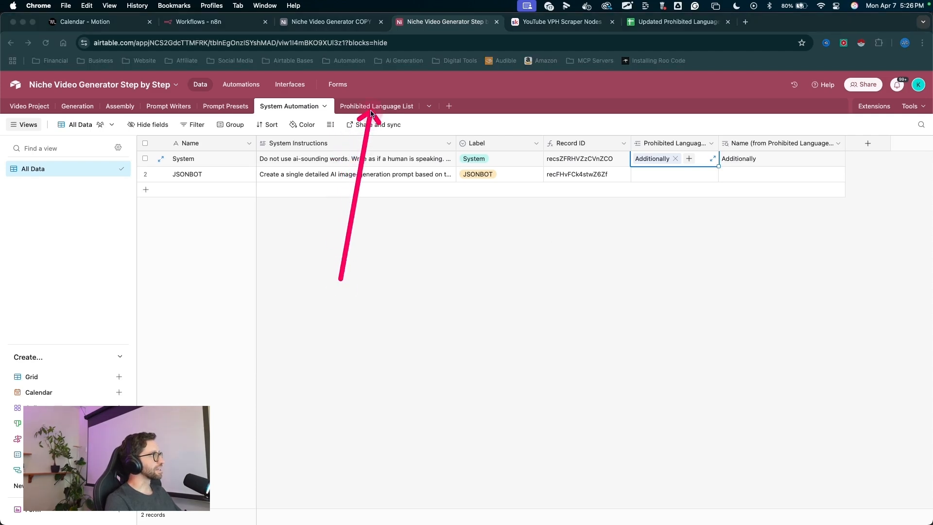
click(371, 110)
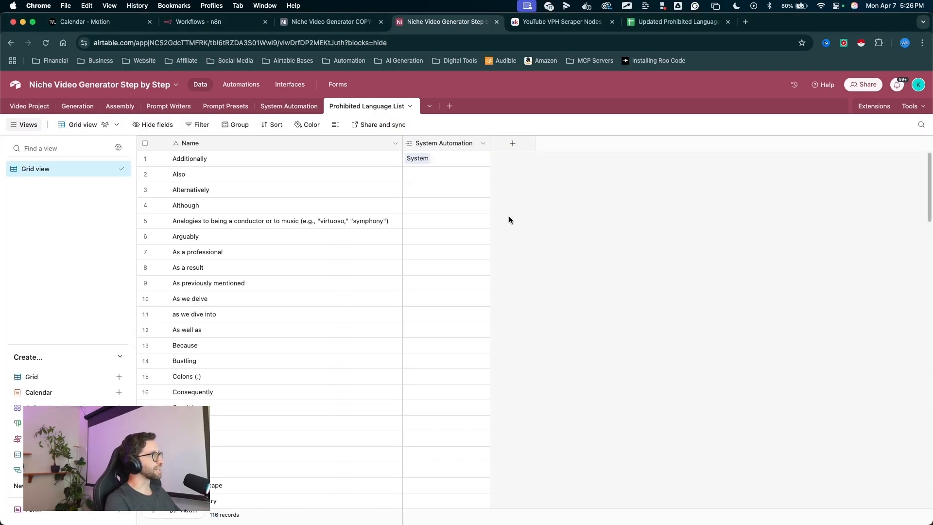
mouse_move(628, 264)
mouse_down()
mouse_move(465, 142)
mouse_move(456, 214)
mouse_move(449, 138)
mouse_move(311, 109)
mouse_move(446, 140)
mouse_up()
mouse_move(535, 197)
mouse_down()
mouse_move(277, 144)
mouse_move(236, 310)
mouse_move(242, 465)
mouse_move(274, 349)
mouse_up()
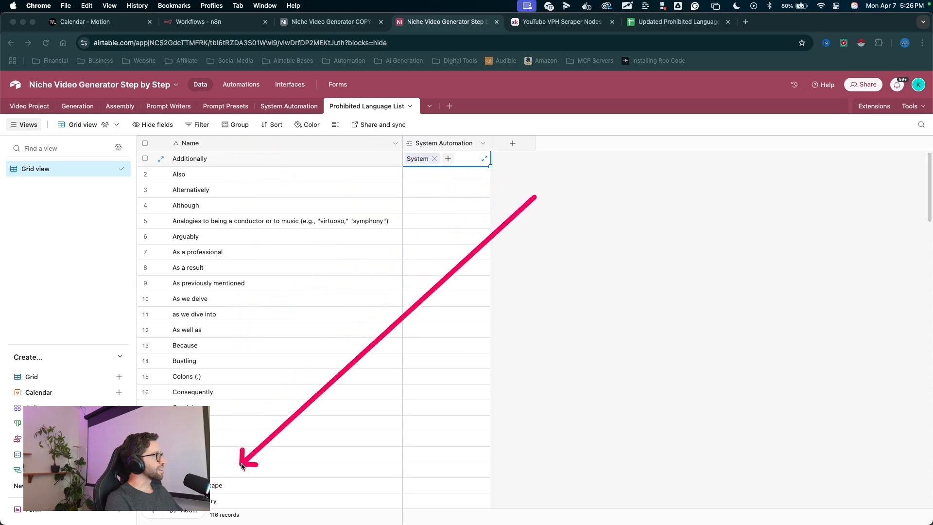
mouse_move(549, 271)
mouse_down()
mouse_move(435, 146)
mouse_move(480, 204)
mouse_up()
key(Escape)
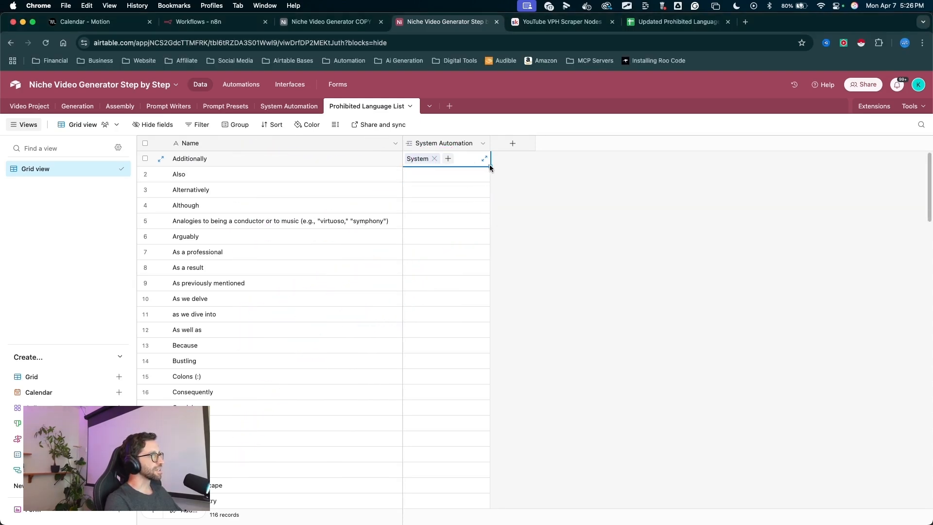
mouse_move(549, 175)
mouse_down()
mouse_move(516, 166)
mouse_move(483, 243)
mouse_move(479, 524)
mouse_up()
key(Escape)
drag(478, 523, 479, 524)
mouse_move(598, 339)
mouse_down()
mouse_move(408, 279)
mouse_move(451, 397)
mouse_up()
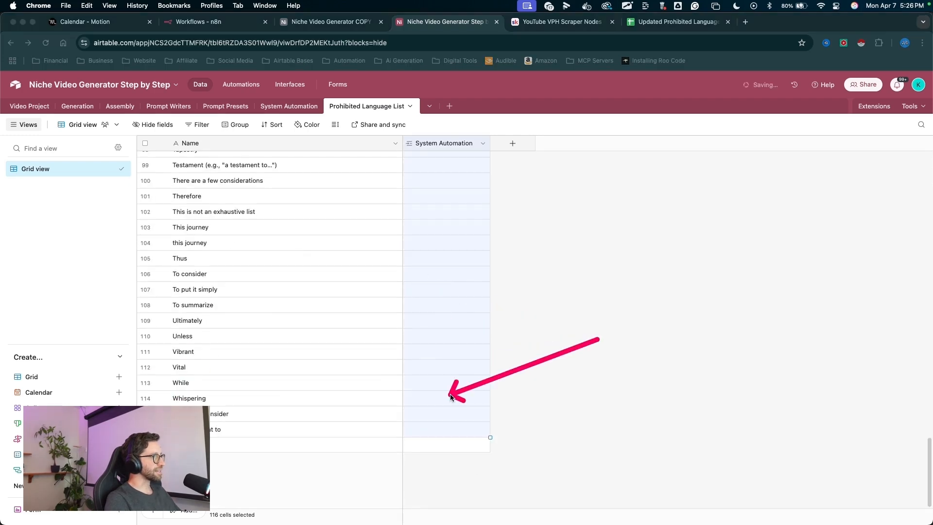
key(Escape)
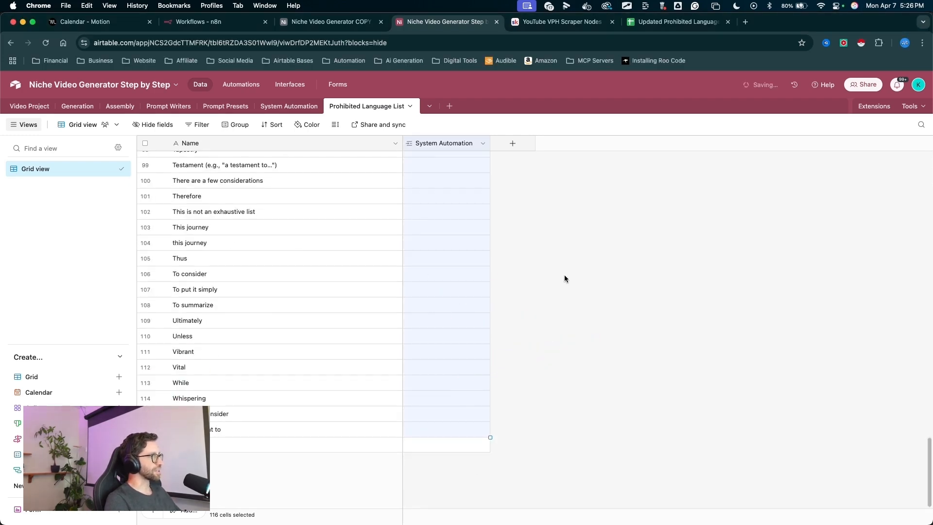
key(ctrl+a)
mouse_move(542, 287)
mouse_down()
mouse_move(254, 274)
mouse_move(255, 402)
mouse_up()
key(Escape)
key(ctrl+a)
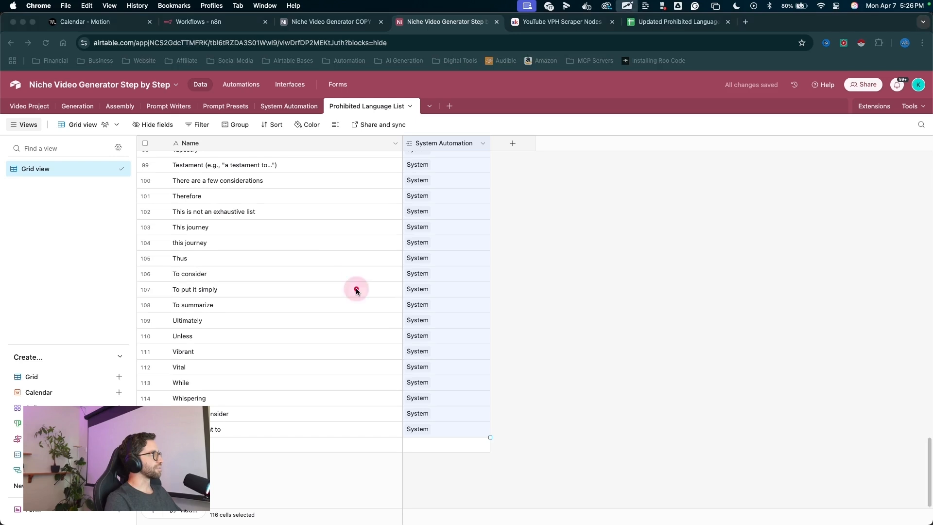
- Inspect the System record's linked phrases and lookup values in System Automation
drag(356, 290, 292, 108)
key(Escape)
click(292, 107)
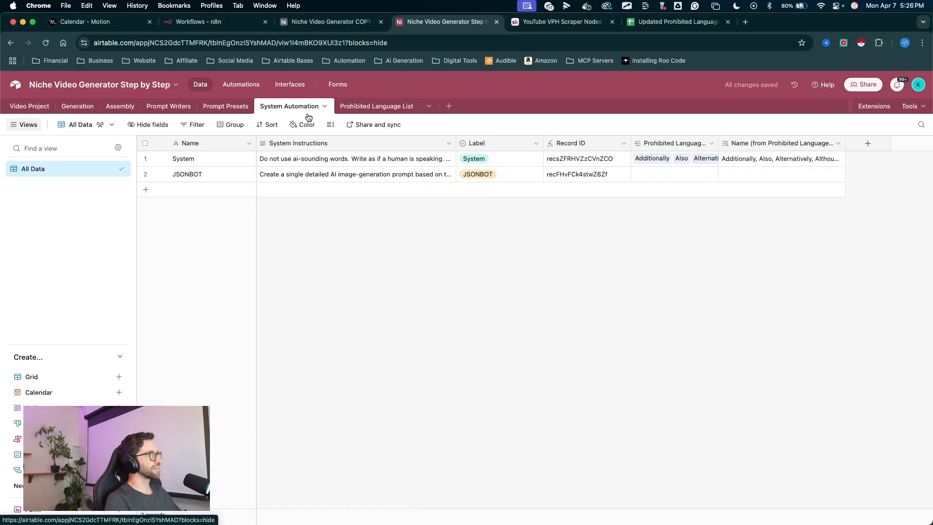
key(ctrl+a)
drag(654, 284, 700, 152)
key(Escape)
click(781, 161)
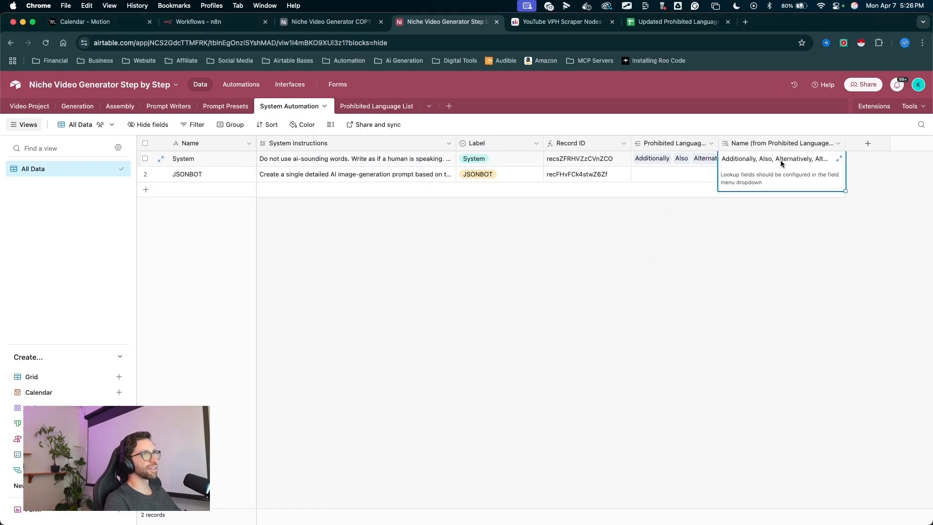
- Examine the System record's prohibited language lookup field and the empty link on the JSONBOT record
click(839, 159)
key(ctrl+a)
mouse_move(641, 151)
mouse_down()
mouse_move(578, 194)
mouse_move(584, 360)
mouse_move(510, 284)
mouse_up()
key(Escape)
key(Escape)
key(ctrl+a)
mouse_move(569, 364)
mouse_down()
mouse_move(694, 179)
mouse_move(686, 173)
mouse_move(741, 184)
mouse_move(636, 177)
mouse_up()
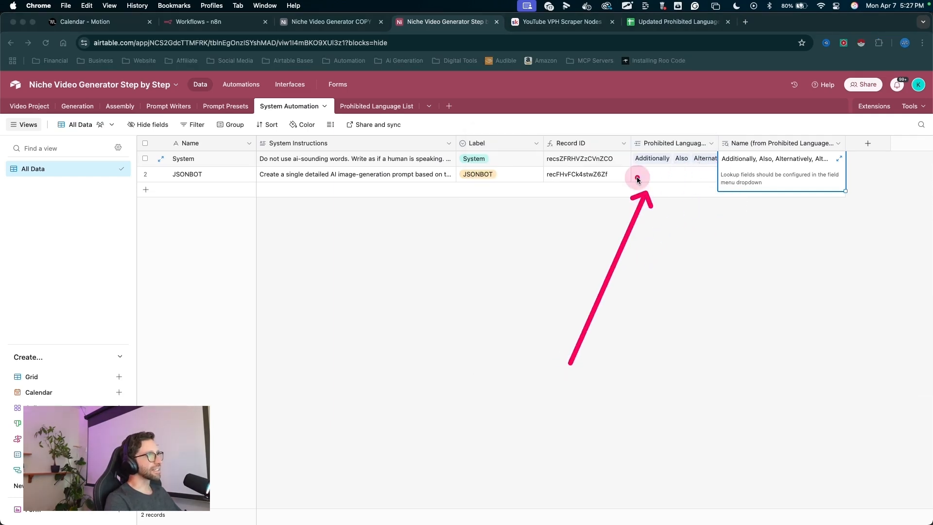
key(Escape)
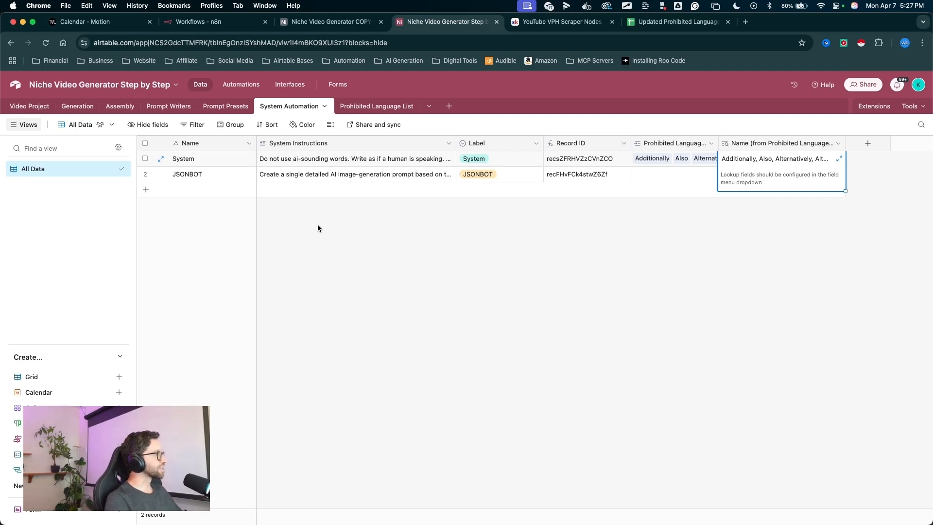
click(482, 237)
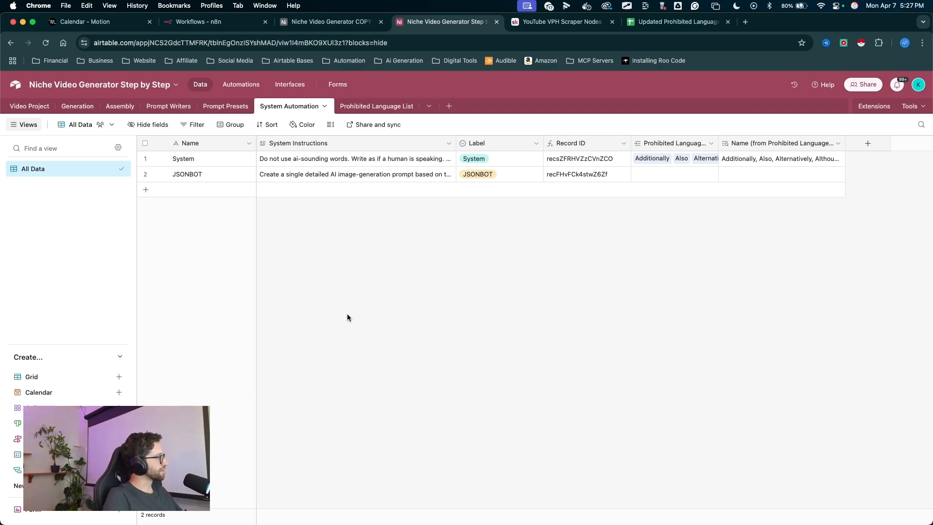
- Open the Video Project table and review its orientation, width, height and aspect ratio columns
click(30, 106)
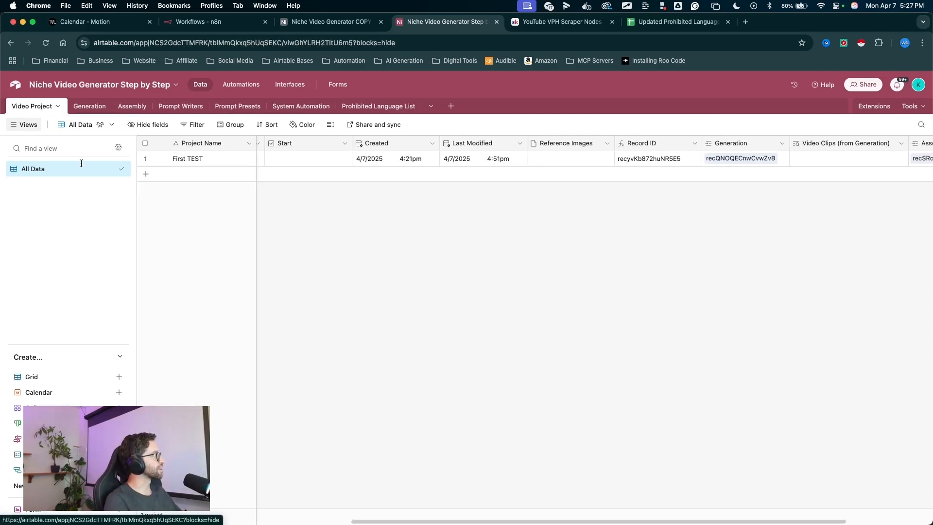
scroll(522, 232, left, 10)
mouse_move(330, 253)
mouse_down()
mouse_move(302, 166)
mouse_move(301, 111)
mouse_up()
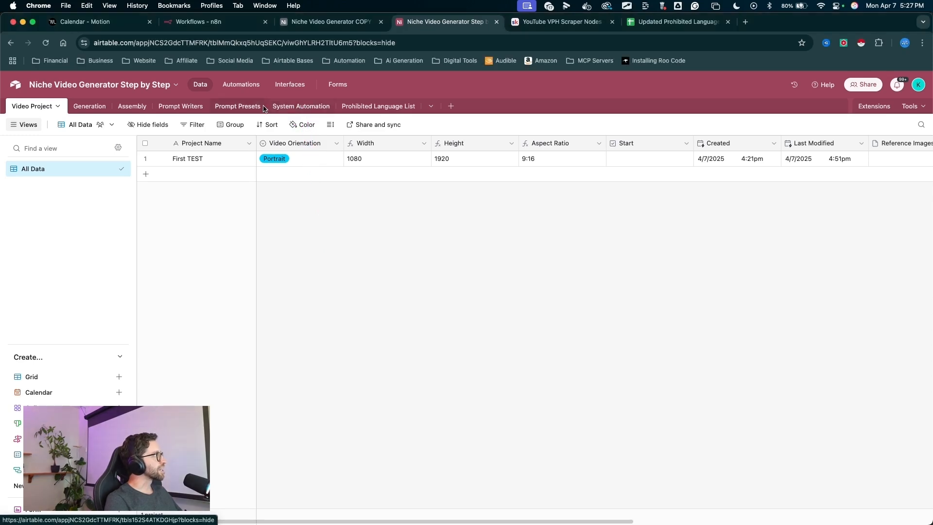
drag(241, 216, 236, 87)
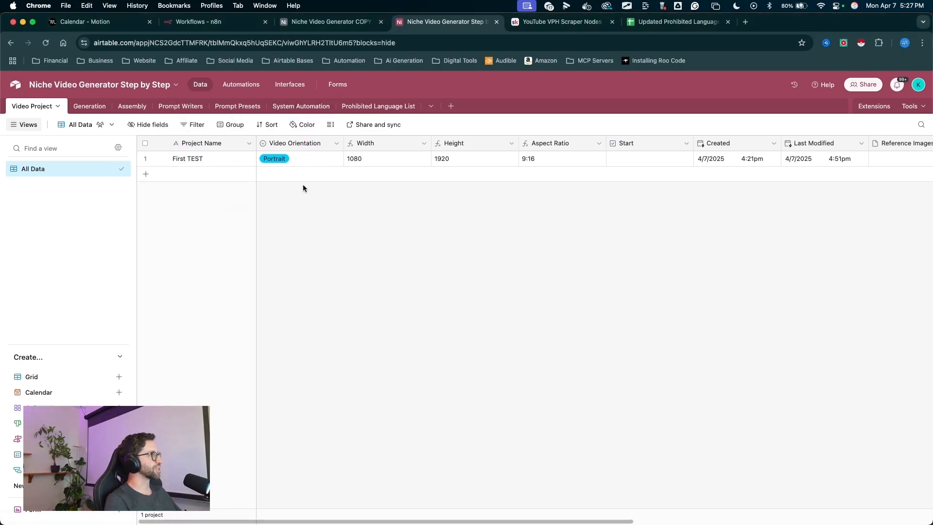
mouse_move(307, 240)
mouse_down()
mouse_move(244, 187)
mouse_move(184, 108)
mouse_move(178, 113)
mouse_up()
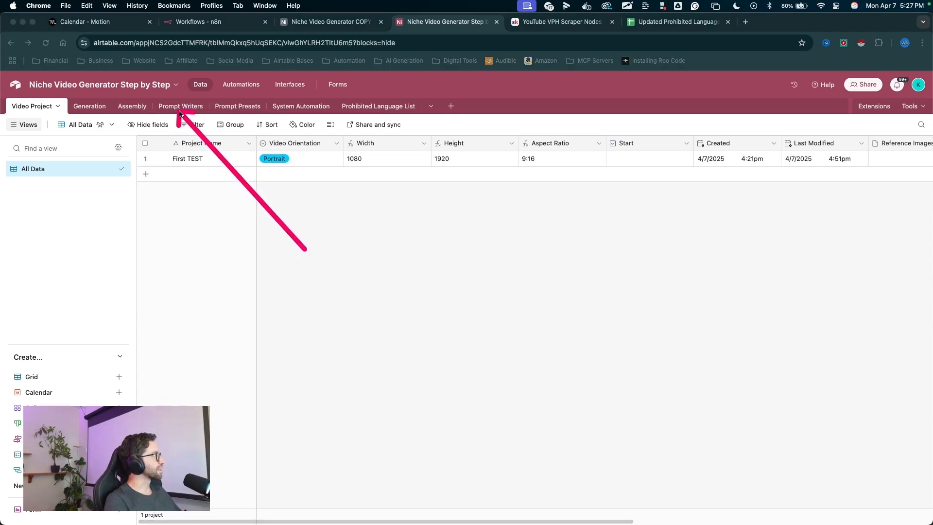
- Open the Prompt Writers table and paste Generic Theme as the first record's Assistant name
click(179, 108)
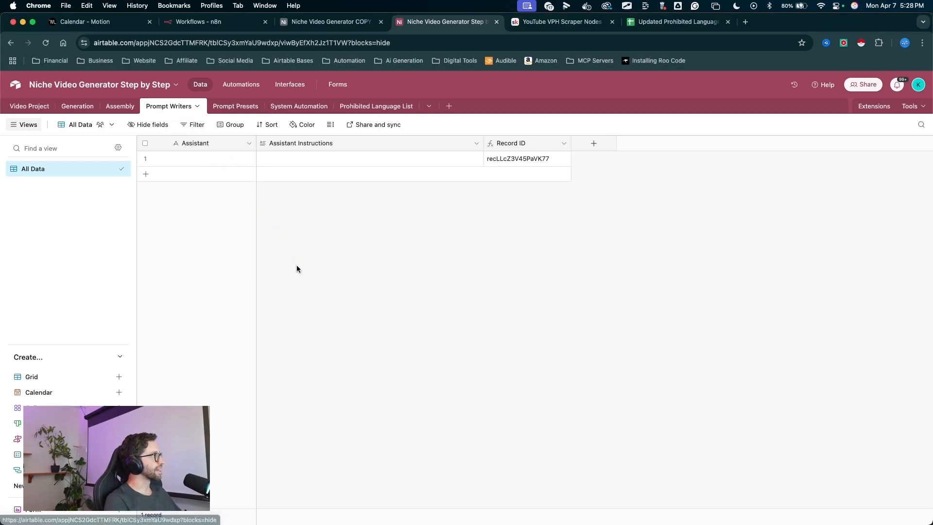
mouse_move(301, 287)
mouse_down()
mouse_move(254, 202)
mouse_move(198, 156)
mouse_up()
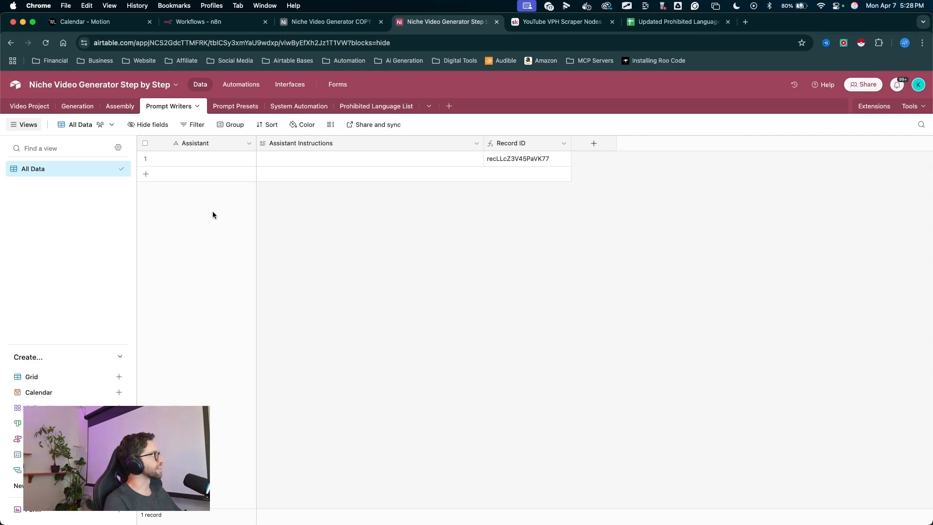
mouse_move(288, 280)
mouse_down()
mouse_move(288, 177)
mouse_move(297, 161)
mouse_up()
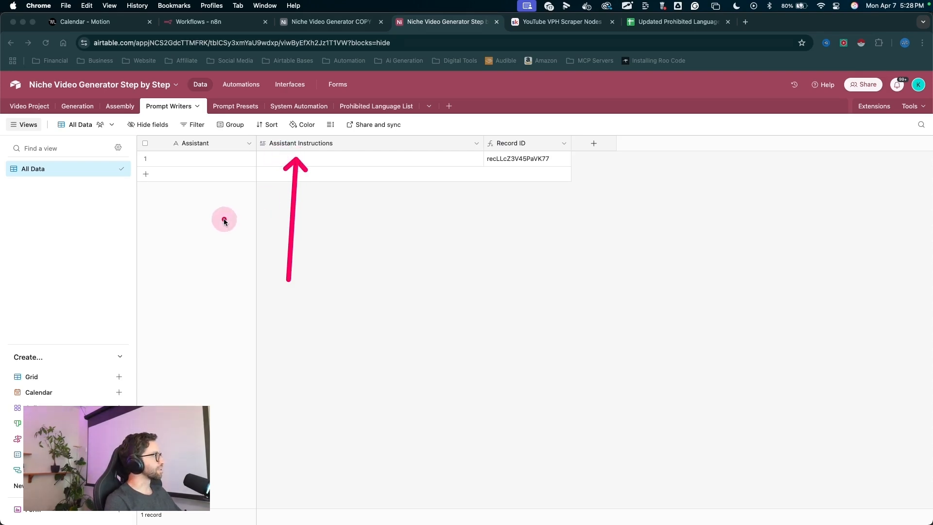
drag(303, 222, 191, 163)
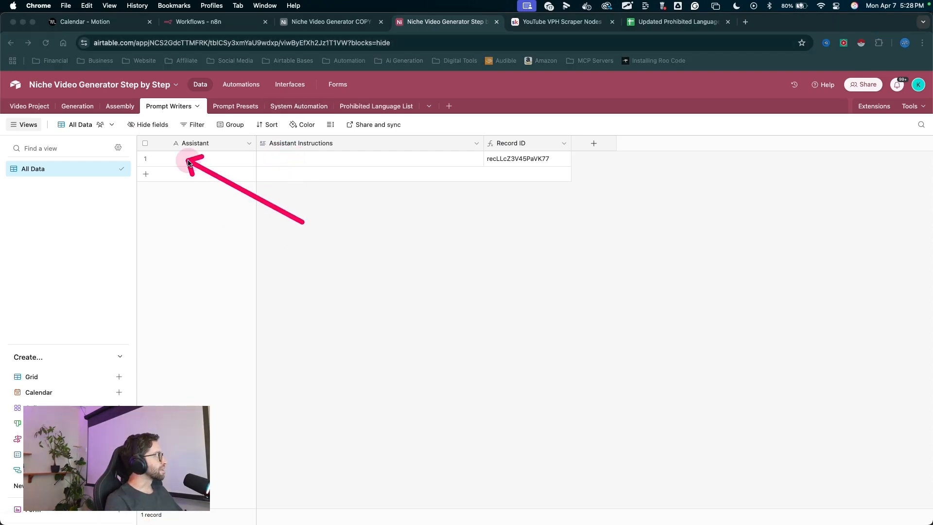
click(188, 162)
text(Generic Theme)
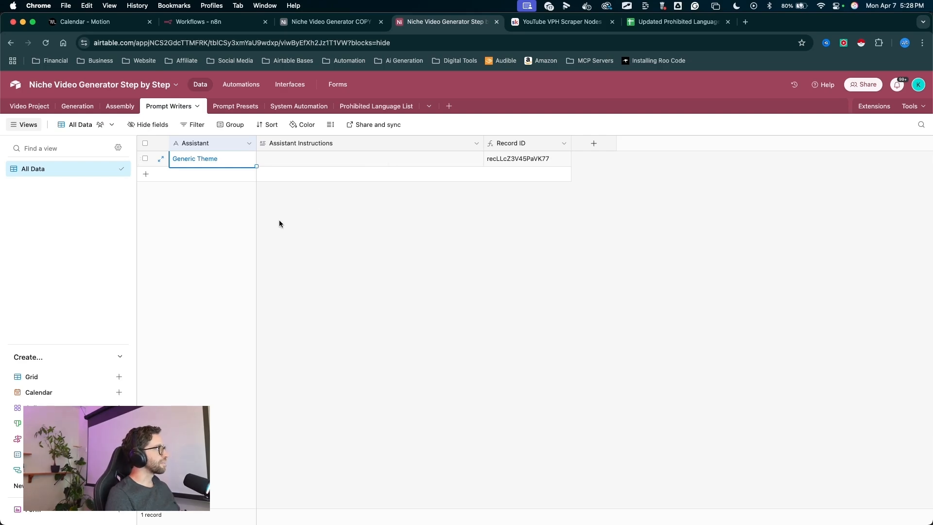
mouse_move(342, 284)
mouse_down()
mouse_move(254, 252)
mouse_move(162, 183)
mouse_up()
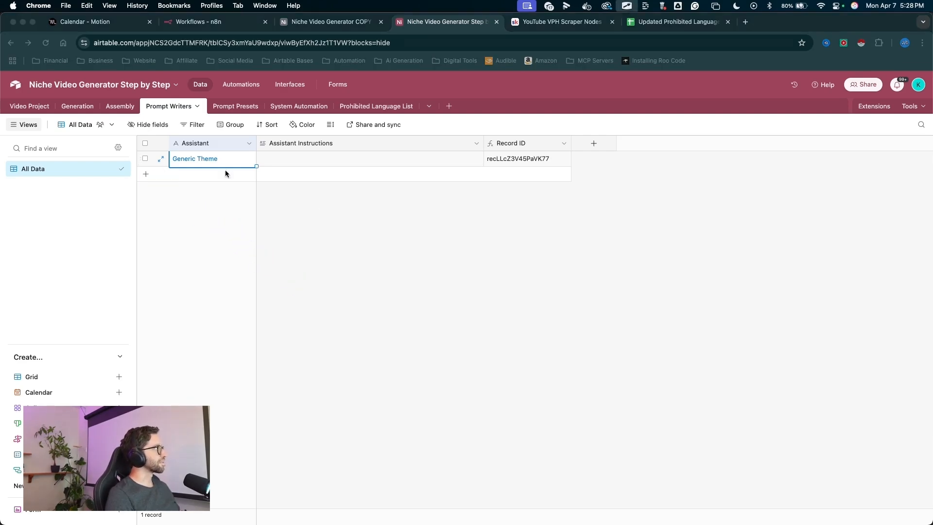
key(Escape)
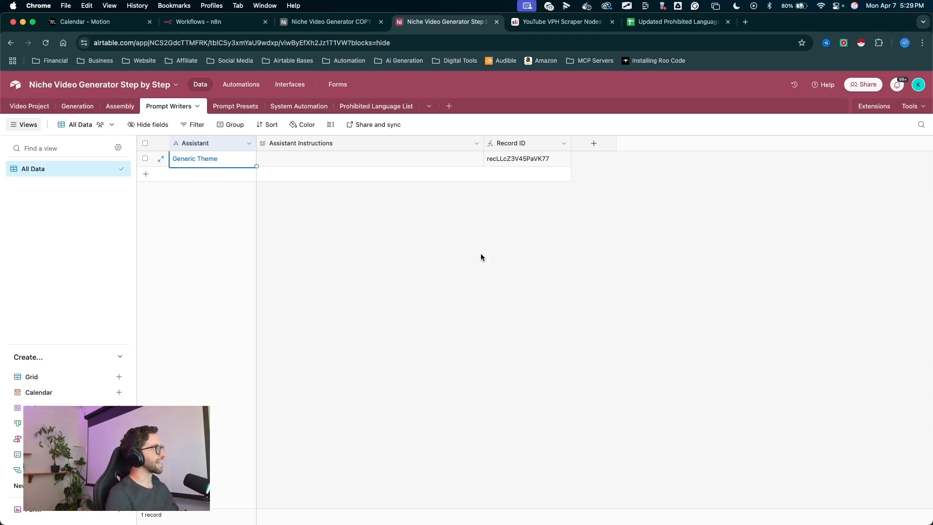
key(ctrl+a)
drag(281, 265, 212, 163)
key(Escape)
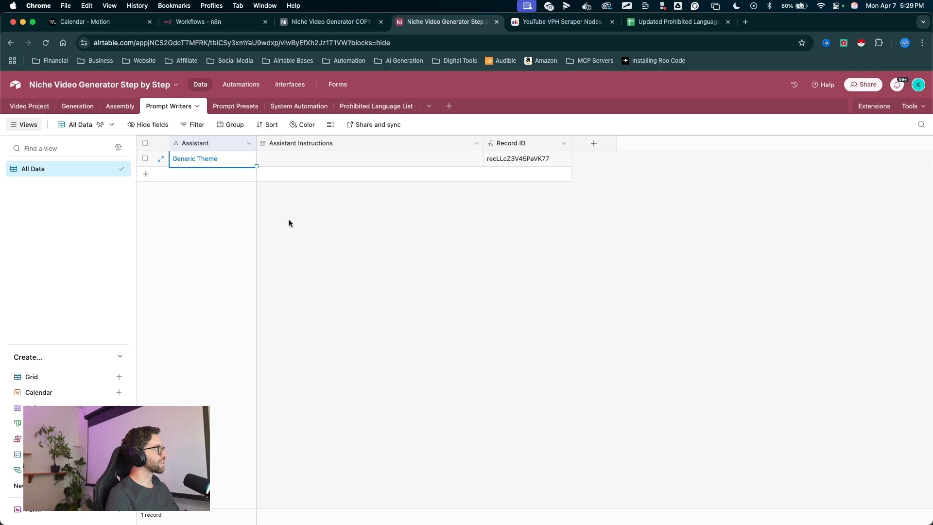
key(ctrl+a)
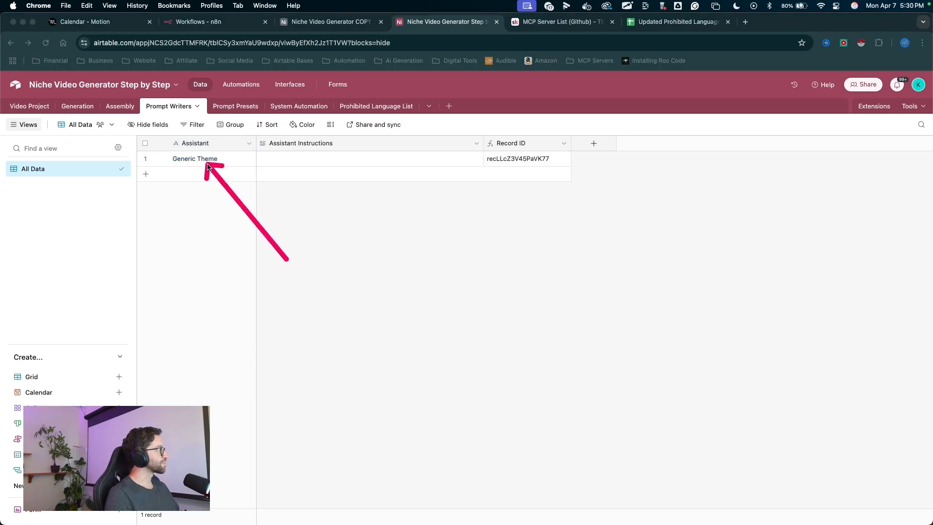
mouse_move(285, 260)
mouse_down()
mouse_move(306, 194)
mouse_move(295, 166)
mouse_up()
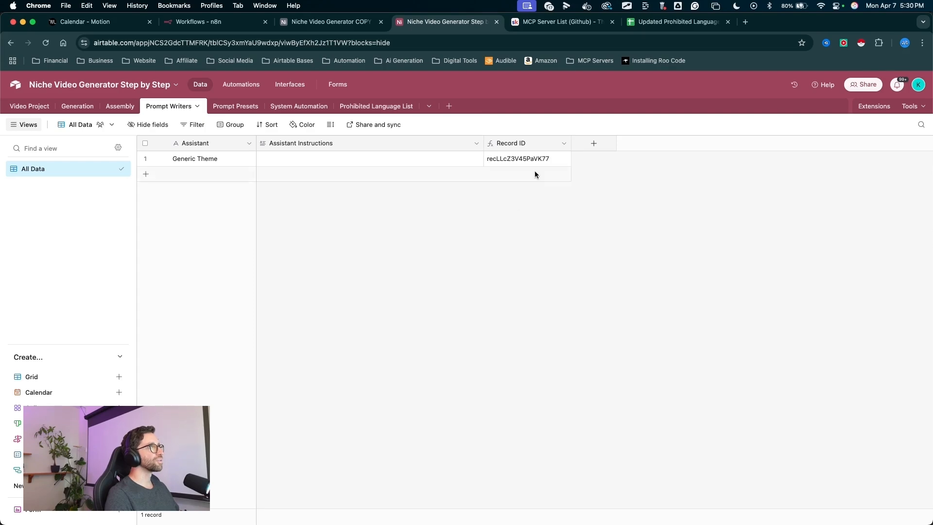
- Switch to the Skool classroom, open the Generic Theme Prompt Writer lesson in The Vault and select its prompt text
click(559, 22)
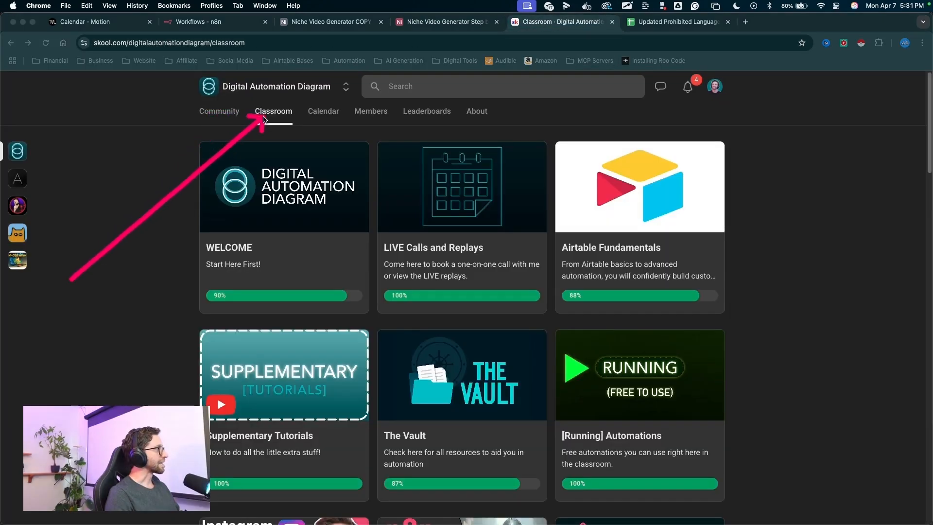
click(489, 388)
mouse_move(44, 304)
mouse_down()
mouse_move(170, 183)
mouse_move(203, 193)
mouse_up()
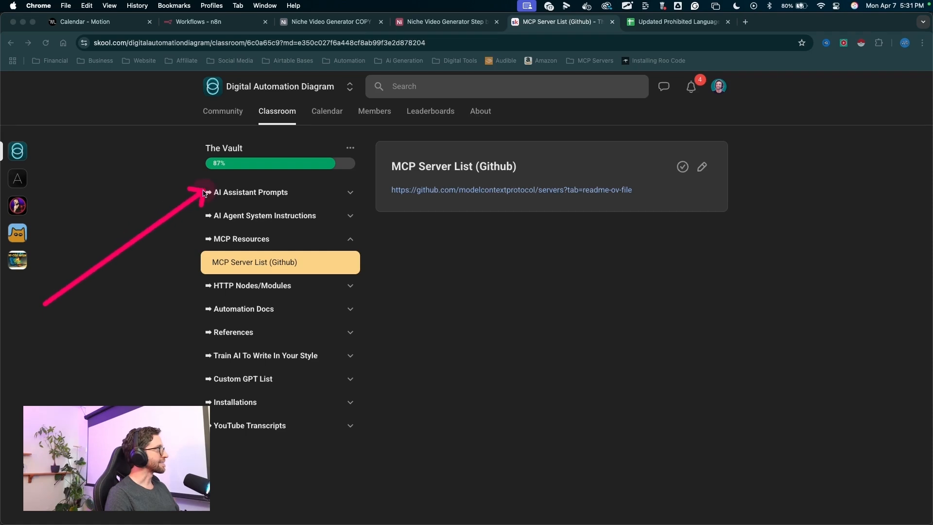
click(244, 193)
drag(125, 230, 202, 213)
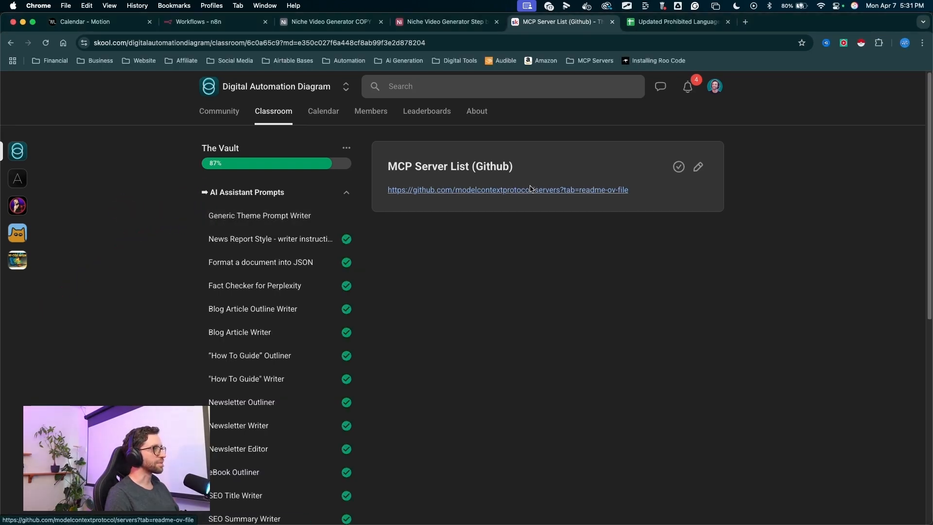
drag(389, 189, 635, 488)
scroll(585, 386, down, 10)
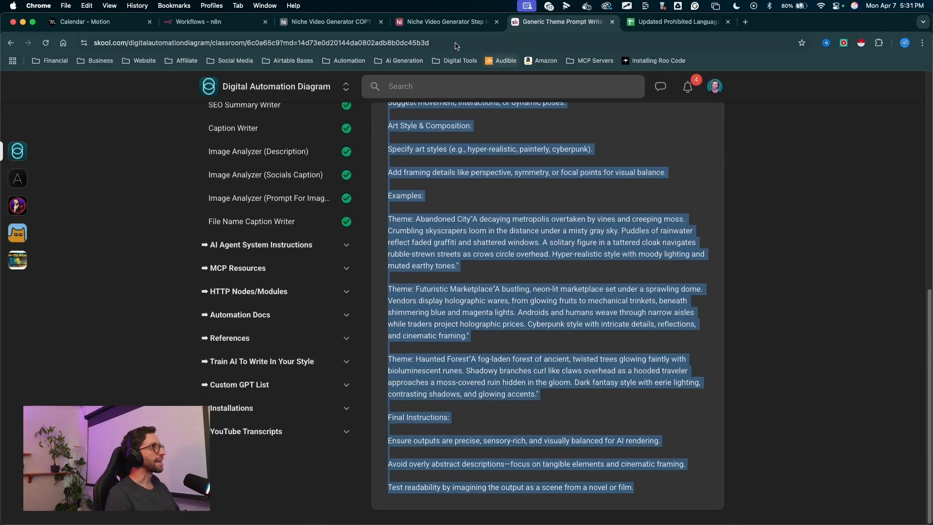
- Paste the Generic Theme prompt into the Generic Theme record's Assistant Instructions field
click(445, 22)
click(417, 159)
click(441, 160)
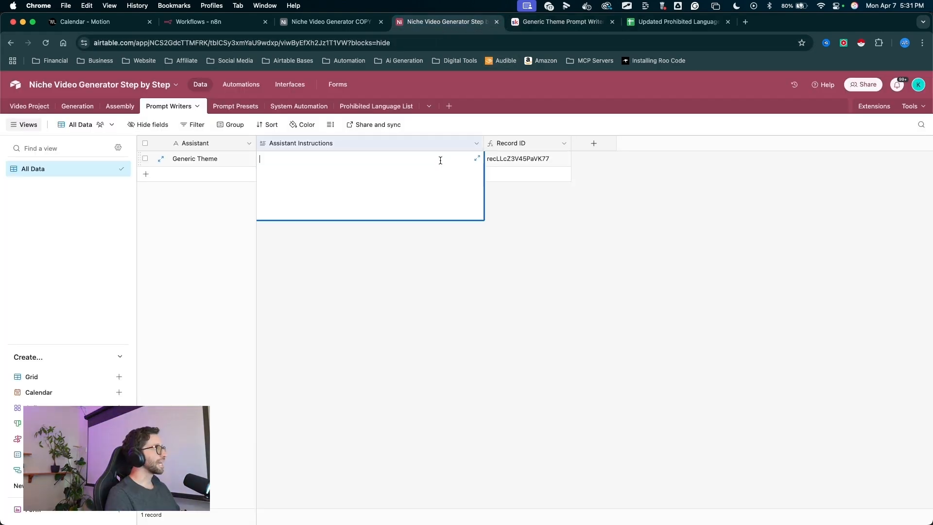
key(super+v)
click(395, 235)
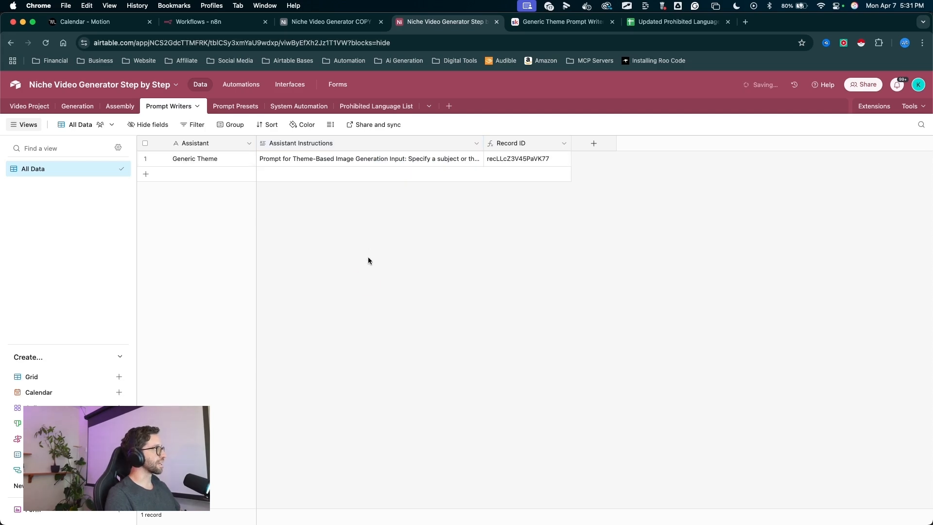
- Expand the Assistant Instructions field to review the pasted prompt, then close it
mouse_move(365, 280)
mouse_down()
mouse_move(344, 177)
mouse_move(291, 162)
mouse_move(451, 162)
mouse_up()
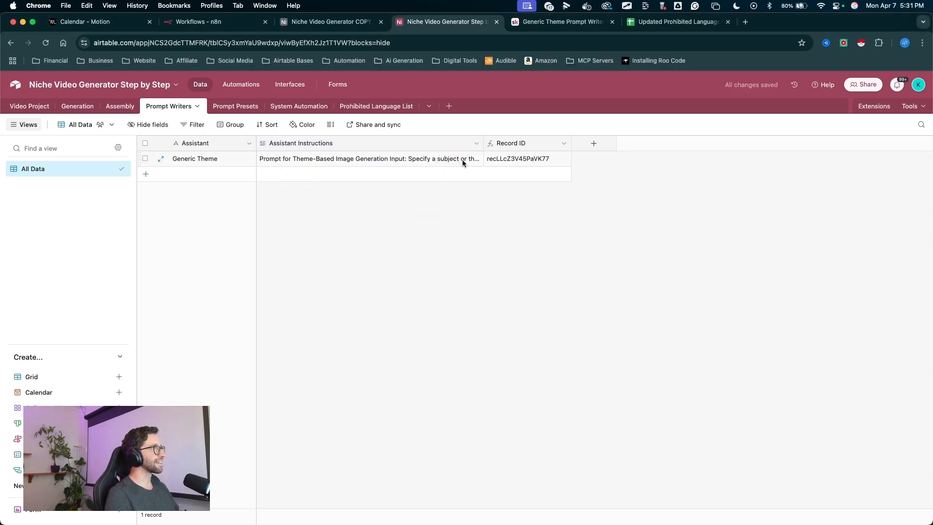
click(462, 159)
click(479, 158)
drag(548, 277, 585, 170)
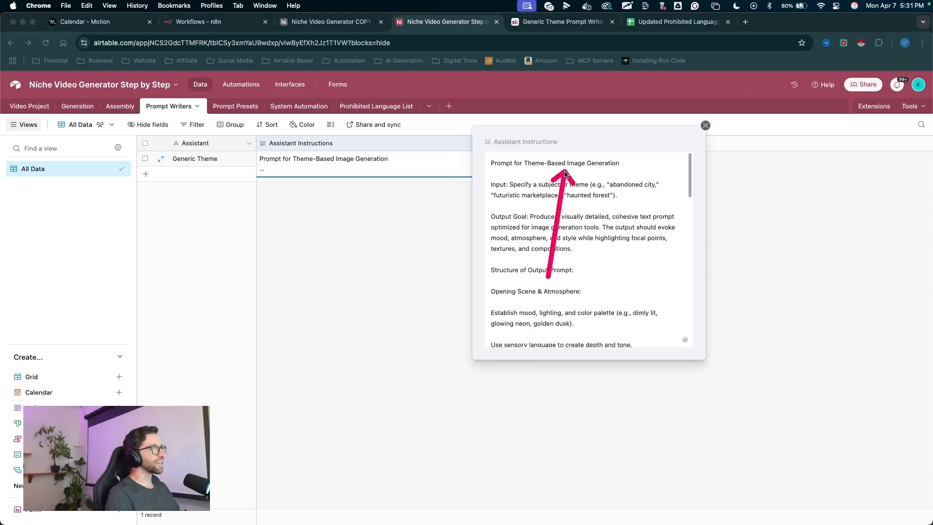
click(584, 169)
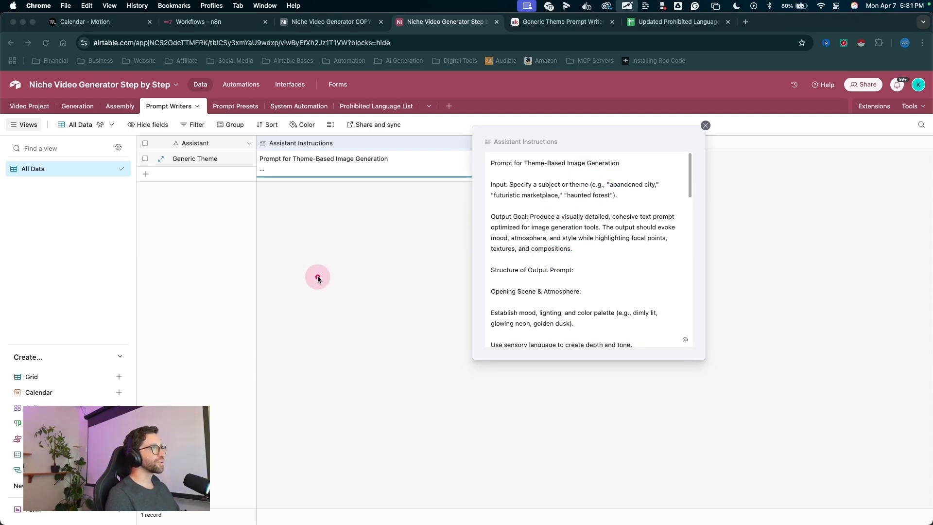
mouse_move(312, 281)
mouse_down()
mouse_move(558, 144)
mouse_move(563, 310)
mouse_move(551, 195)
mouse_up()
click(546, 201)
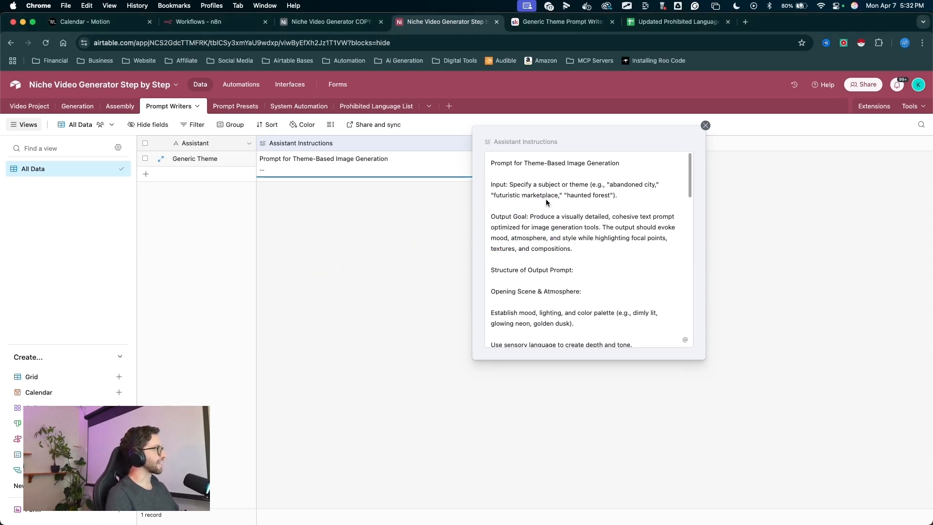
click(706, 126)
mouse_move(429, 342)
mouse_down()
mouse_move(323, 162)
mouse_move(286, 168)
mouse_move(357, 165)
mouse_move(288, 158)
mouse_up()
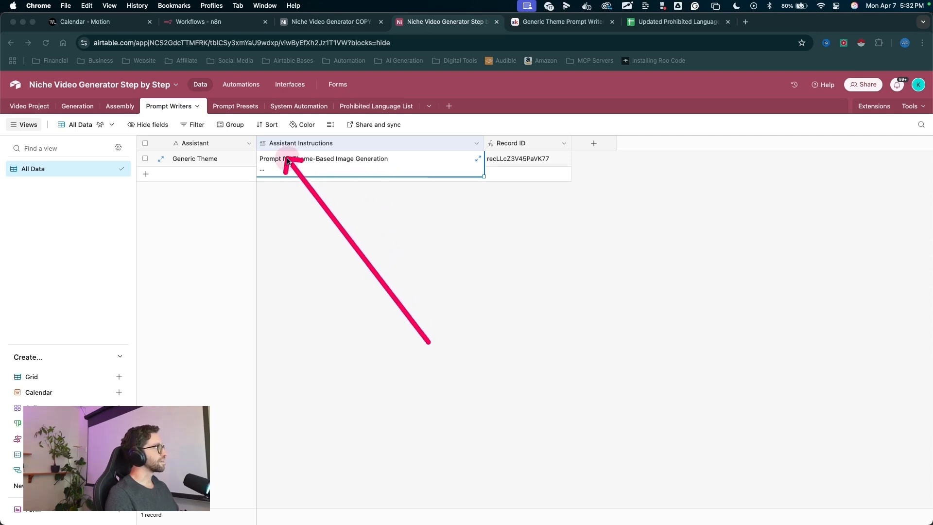
click(313, 205)
mouse_move(349, 293)
mouse_down()
mouse_move(329, 235)
mouse_move(219, 177)
mouse_move(218, 167)
mouse_move(335, 157)
mouse_move(318, 163)
mouse_move(325, 195)
mouse_up()
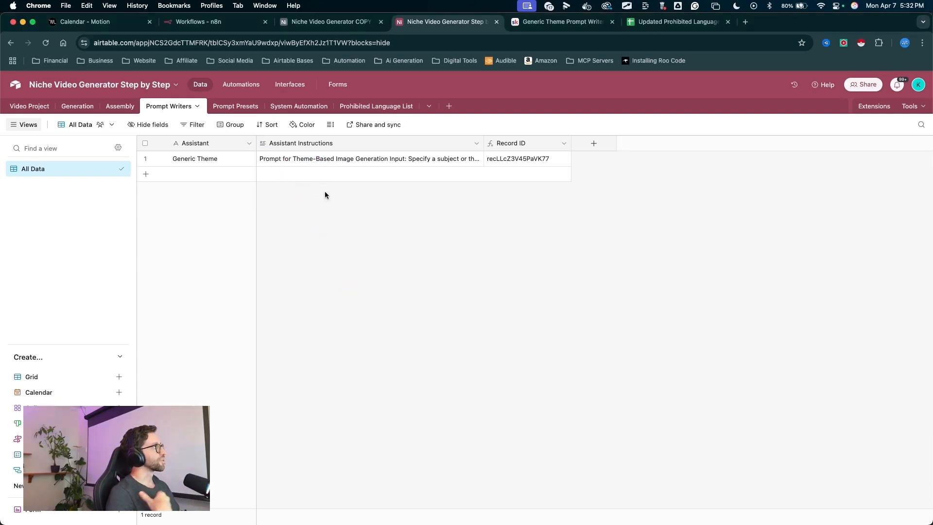
mouse_move(338, 295)
mouse_down()
mouse_move(198, 166)
mouse_move(278, 245)
mouse_up()
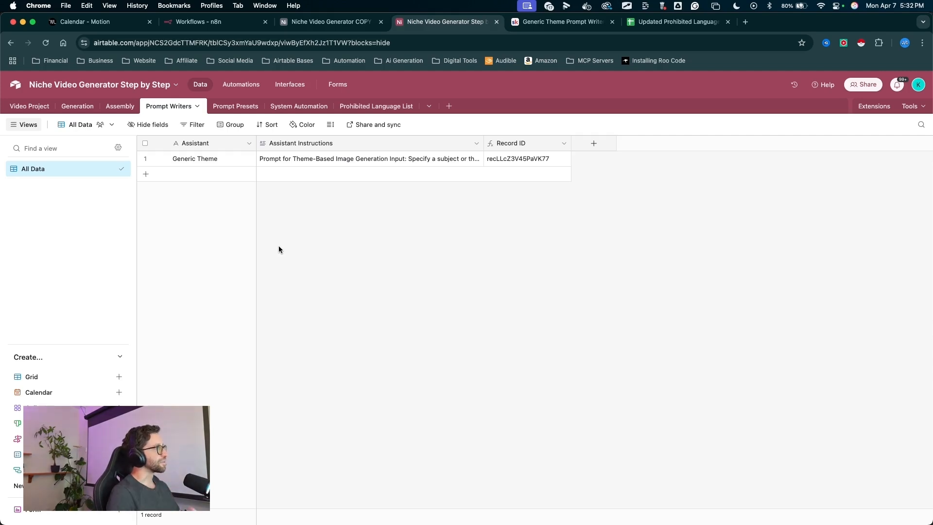
mouse_move(308, 266)
mouse_down()
mouse_move(299, 170)
mouse_move(323, 174)
mouse_move(327, 165)
mouse_move(283, 160)
mouse_up()
mouse_move(346, 269)
mouse_down()
mouse_move(308, 151)
mouse_move(302, 155)
mouse_move(319, 161)
mouse_up()
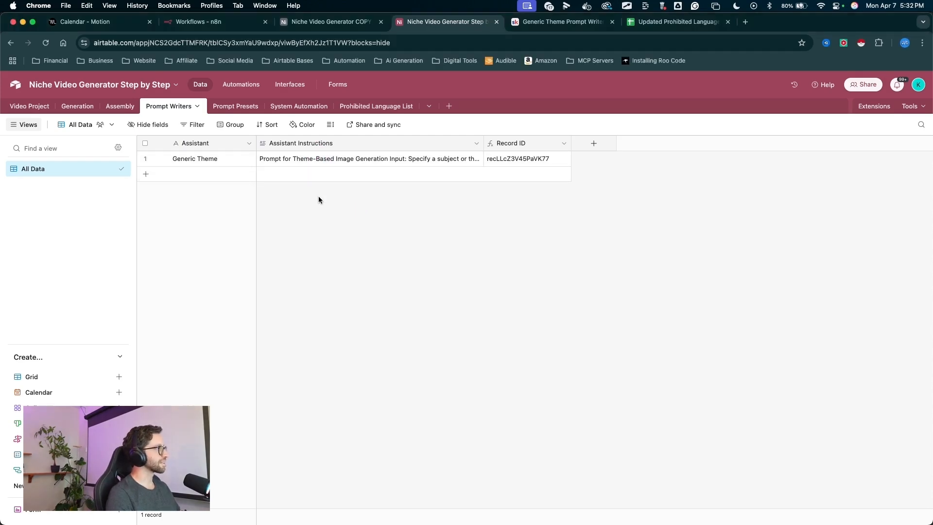
drag(364, 262, 348, 160)
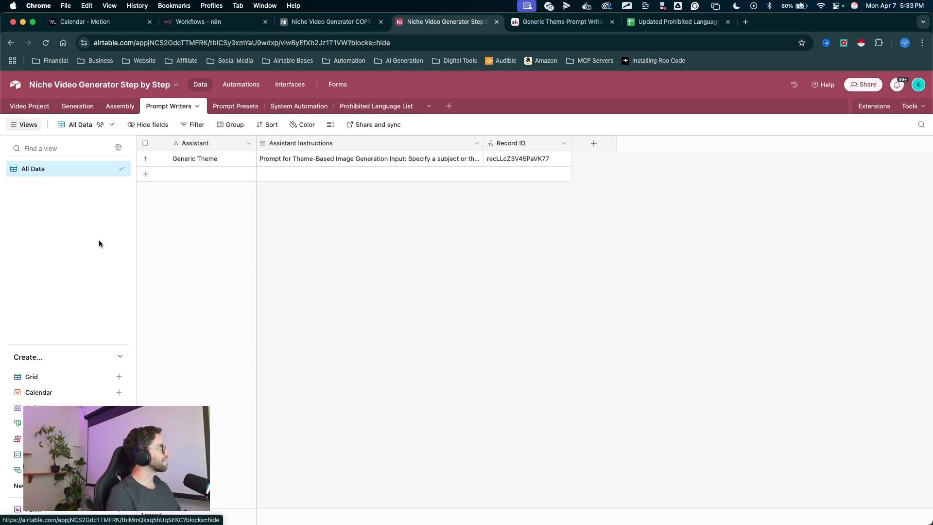
- In the Video Project table, add a link field to the Prompt Writers table that allows only one linked record
drag(105, 245, 23, 108)
click(37, 111)
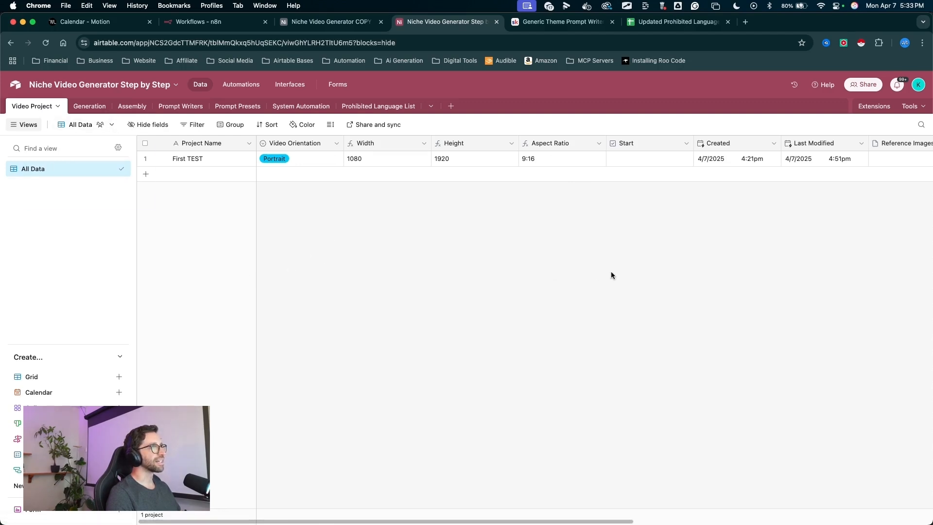
scroll(511, 212, right, 10)
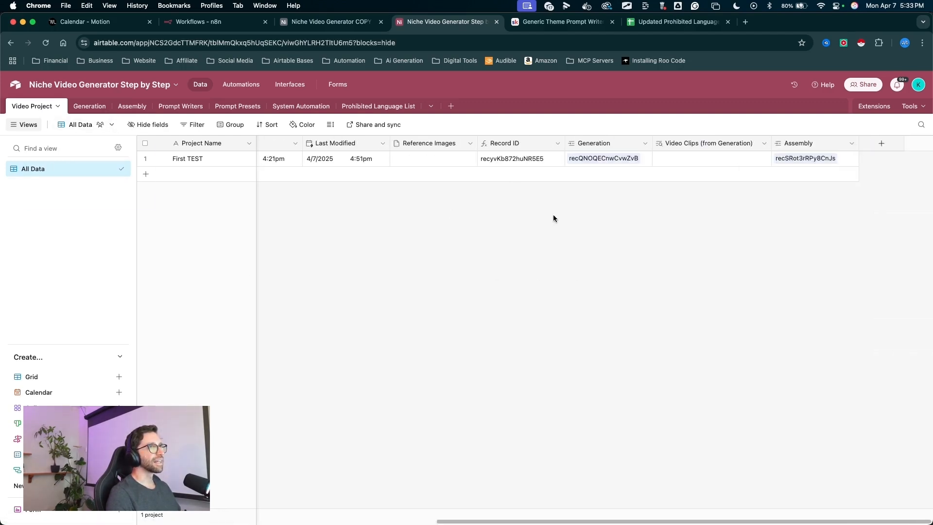
drag(861, 205, 894, 112)
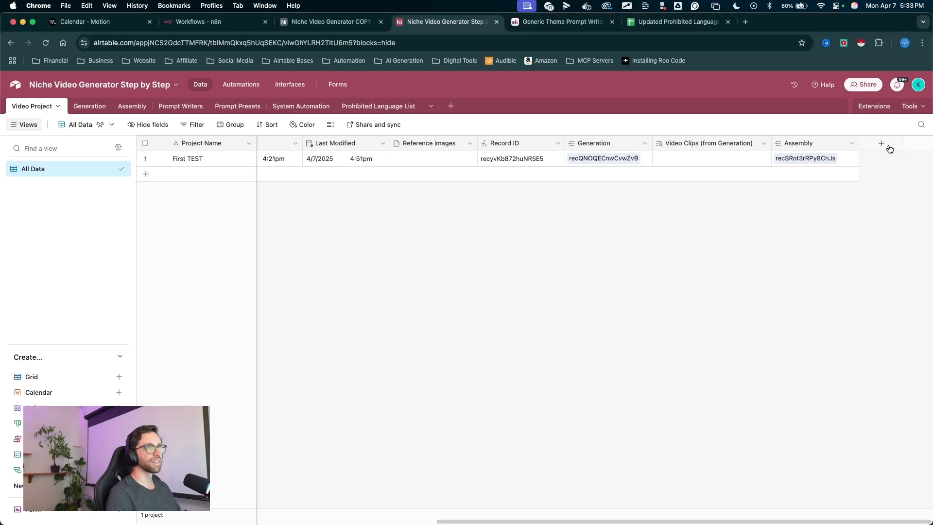
click(882, 143)
mouse_move(634, 227)
mouse_down()
mouse_move(688, 205)
mouse_move(738, 216)
mouse_up()
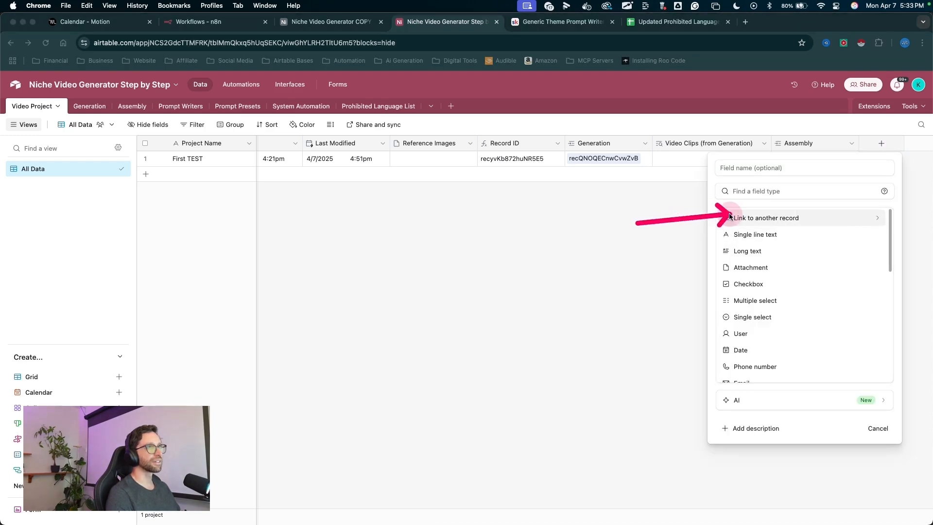
click(766, 218)
drag(868, 184, 818, 220)
drag(766, 201, 735, 254)
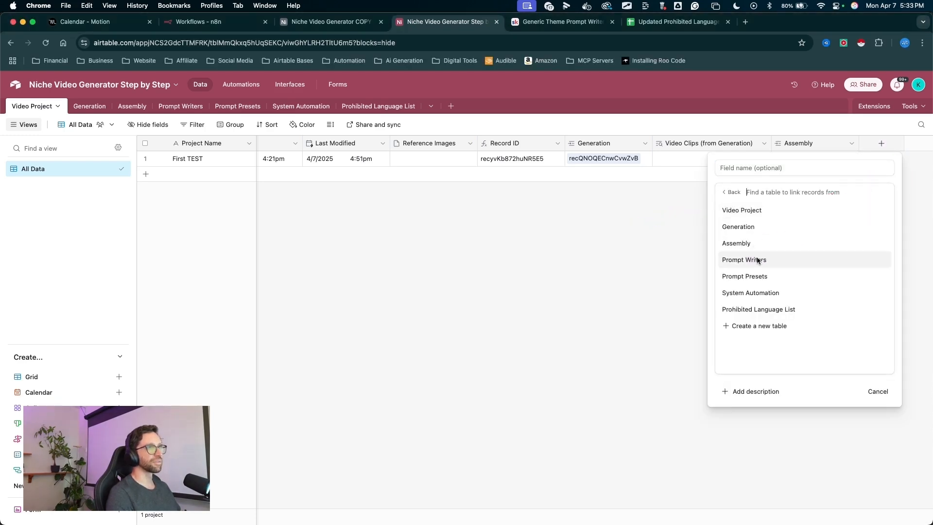
click(753, 259)
drag(636, 253, 690, 228)
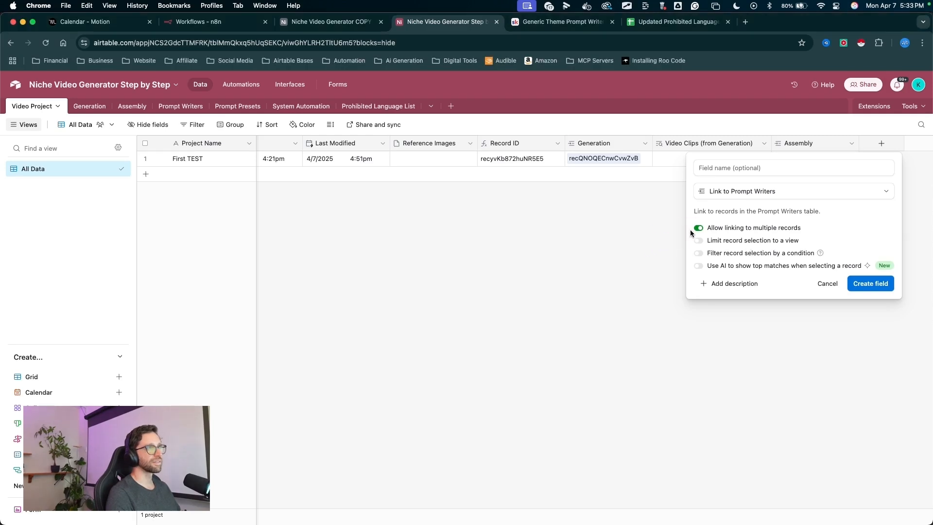
drag(842, 348, 875, 291)
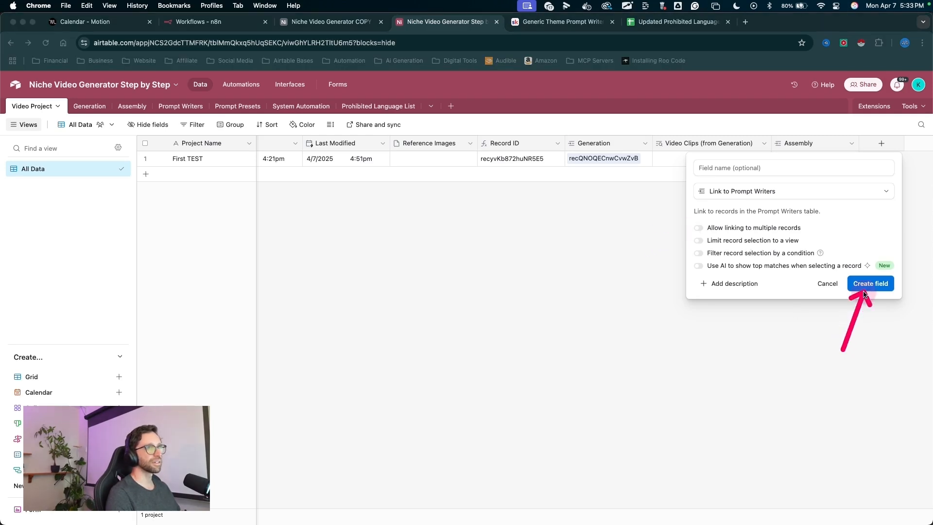
click(863, 283)
- Add a lookup field for the linked prompt writer's Assistant Instructions
mouse_move(468, 180)
mouse_down()
mouse_move(453, 217)
mouse_move(387, 263)
mouse_up()
click(384, 261)
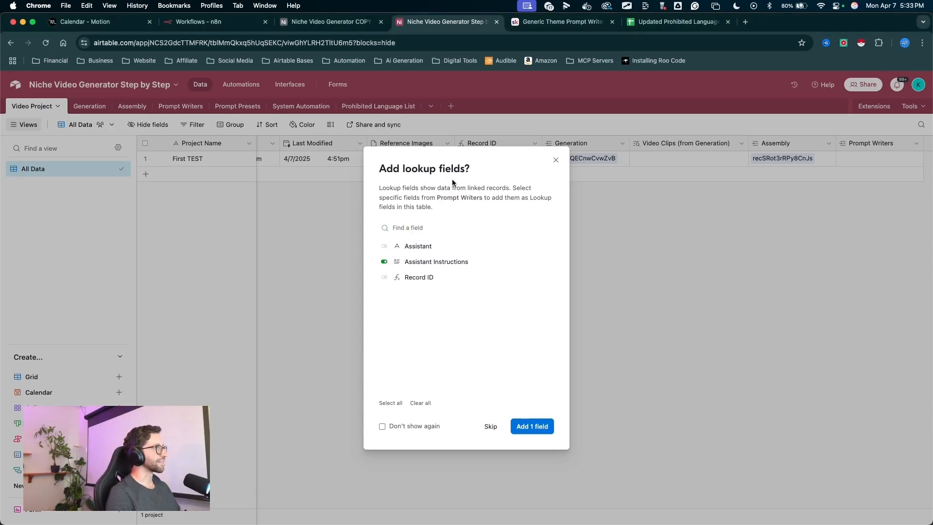
click(530, 428)
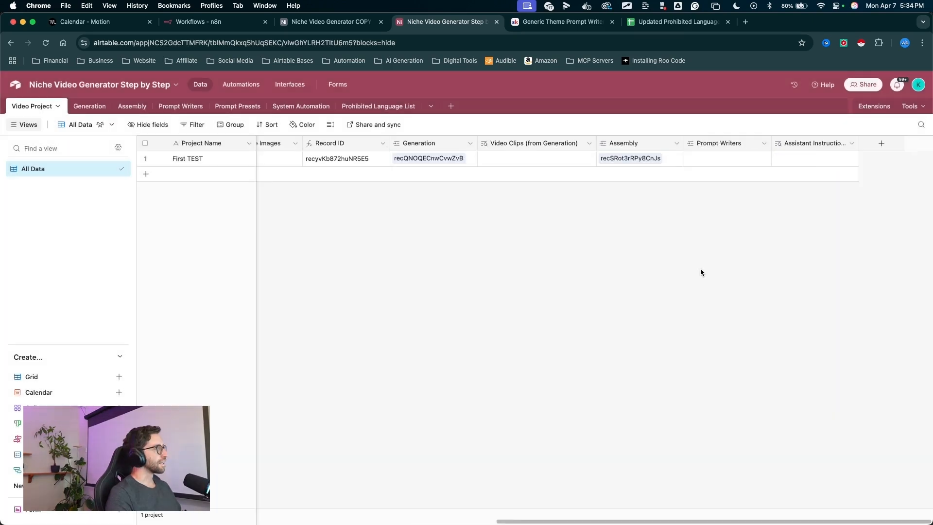
- Rename the Prompt Writers link field to Choose Prompt Writer
mouse_move(698, 275)
mouse_down()
mouse_move(707, 164)
mouse_move(724, 160)
mouse_move(400, 199)
mouse_move(217, 158)
mouse_move(172, 162)
mouse_move(725, 144)
mouse_up()
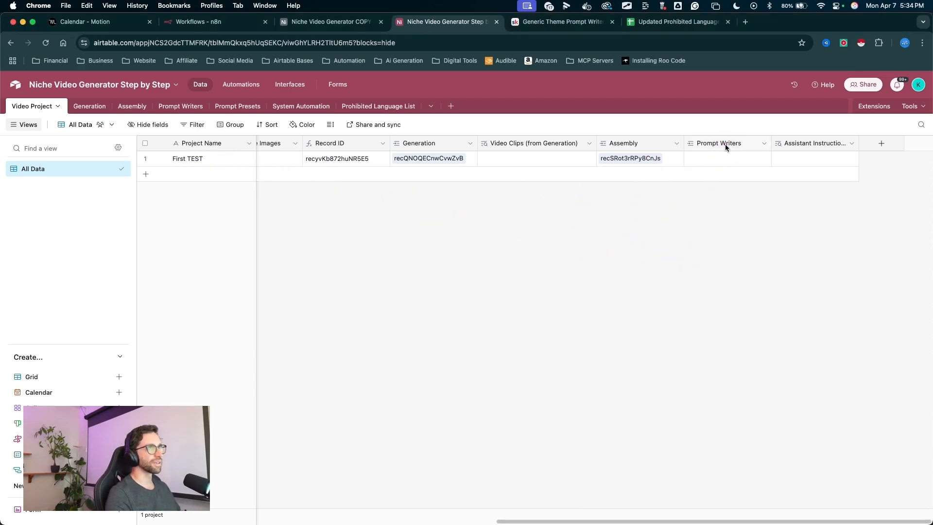
double_click(725, 143)
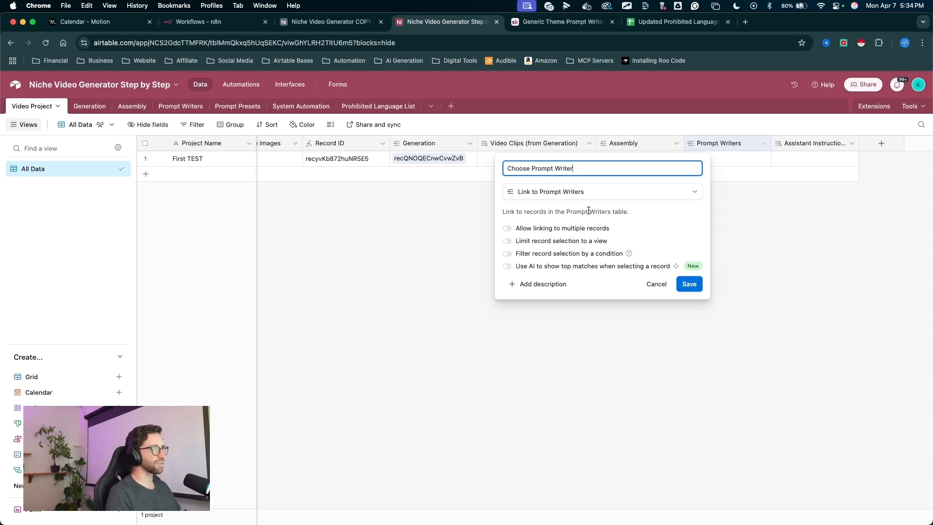
mouse_move(617, 176)
mouse_down()
mouse_move(689, 281)
mouse_move(682, 285)
mouse_up()
click(683, 284)
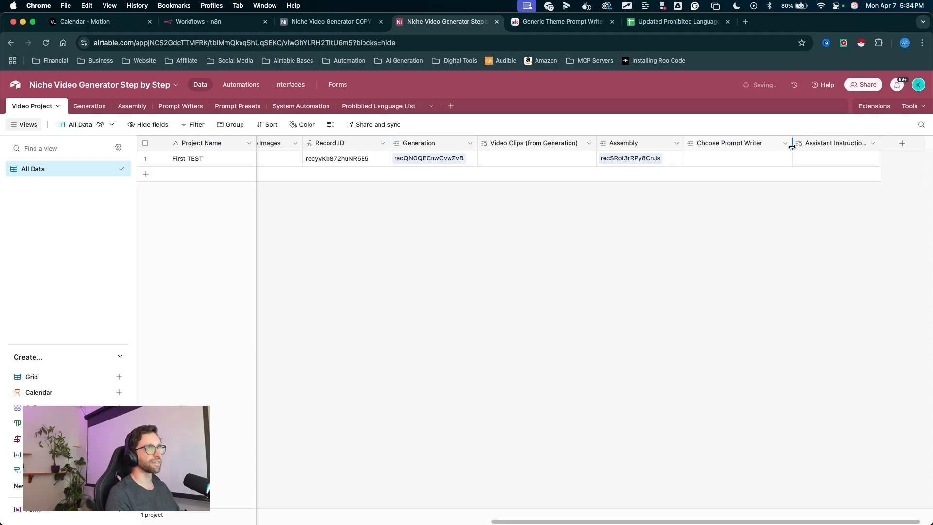
- Rename the Assistant Instructions lookup field to Prompt Writer Assistant Instructions
drag(764, 183, 746, 145)
mouse_move(819, 239)
mouse_down()
mouse_move(819, 155)
mouse_move(924, 149)
mouse_up()
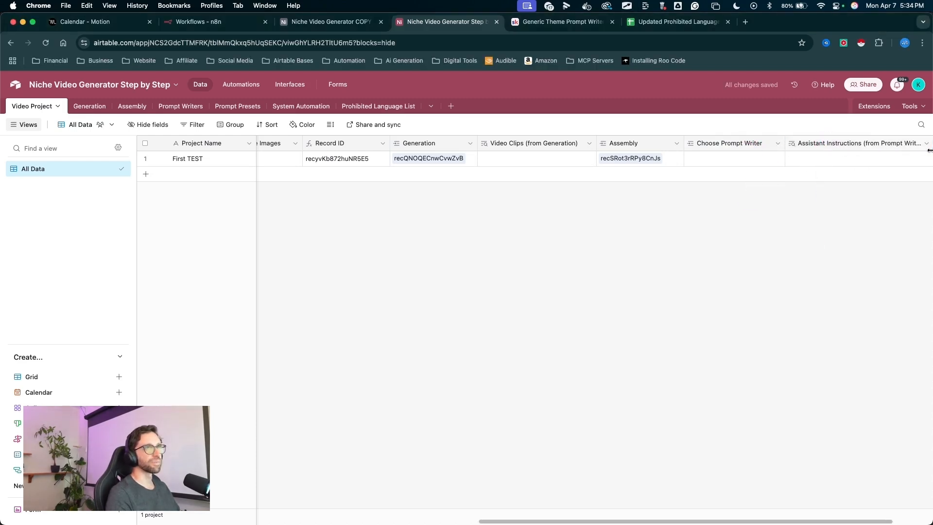
scroll(852, 201, right, 3)
drag(879, 150, 868, 149)
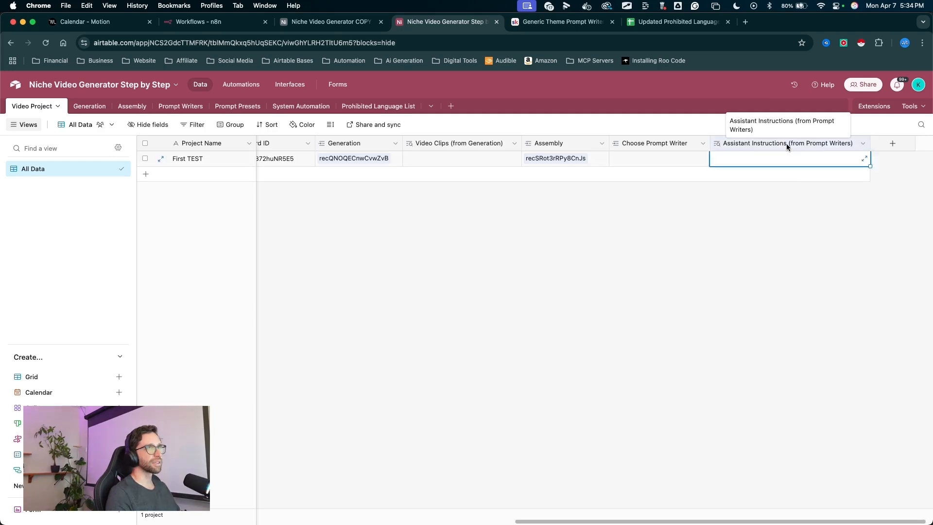
double_click(787, 143)
triple_click(651, 165)
text(Prompt Writer Assistant Instructions)
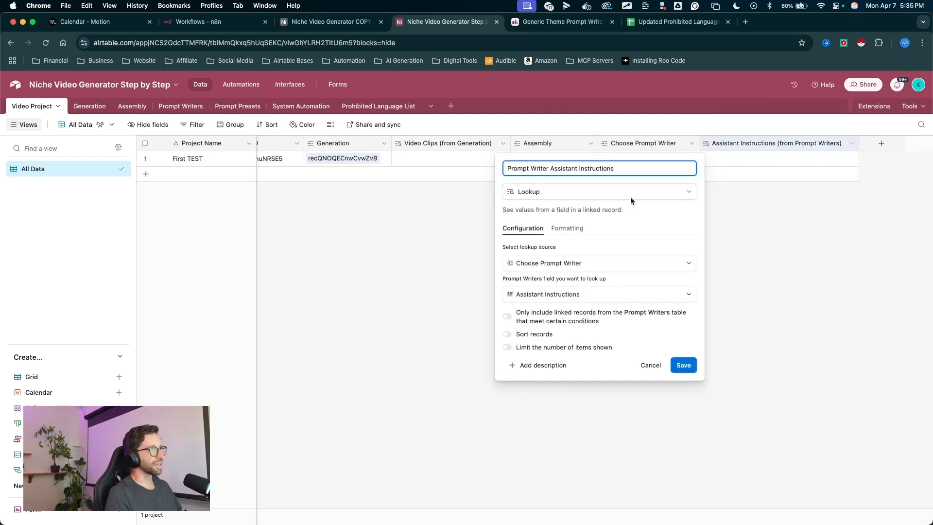
key(ctrl+a)
mouse_move(675, 142)
mouse_down()
mouse_move(637, 158)
mouse_move(665, 340)
mouse_move(680, 351)
mouse_up()
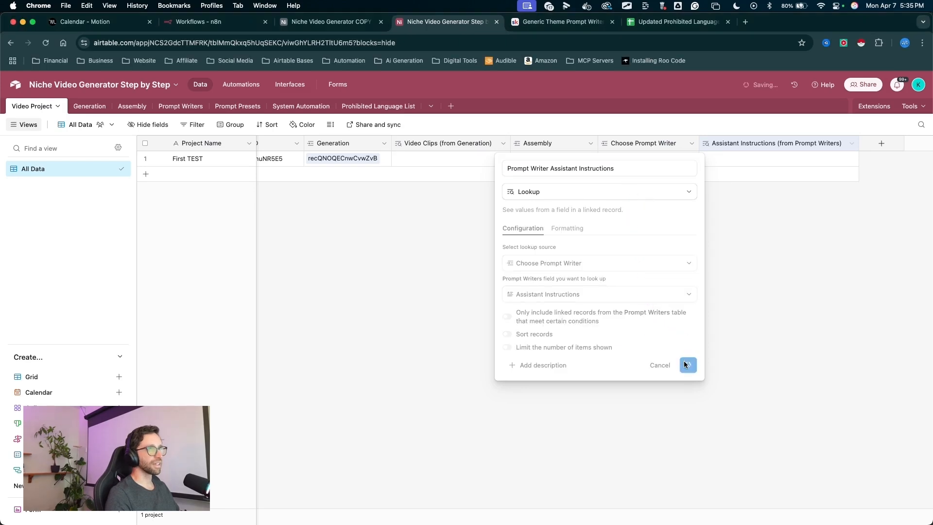
click(683, 365)
- Link the First TEST project to the Generic Theme prompt writer
drag(611, 301, 613, 169)
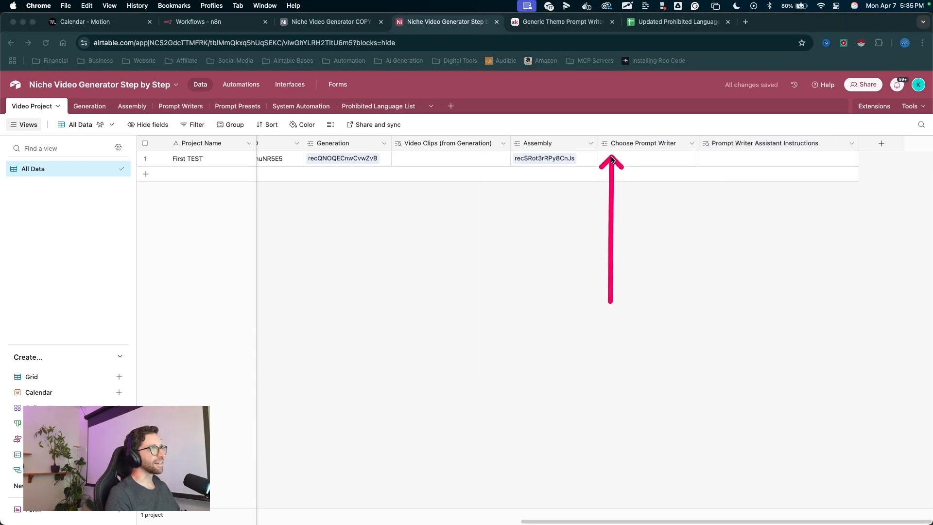
click(611, 158)
click(607, 158)
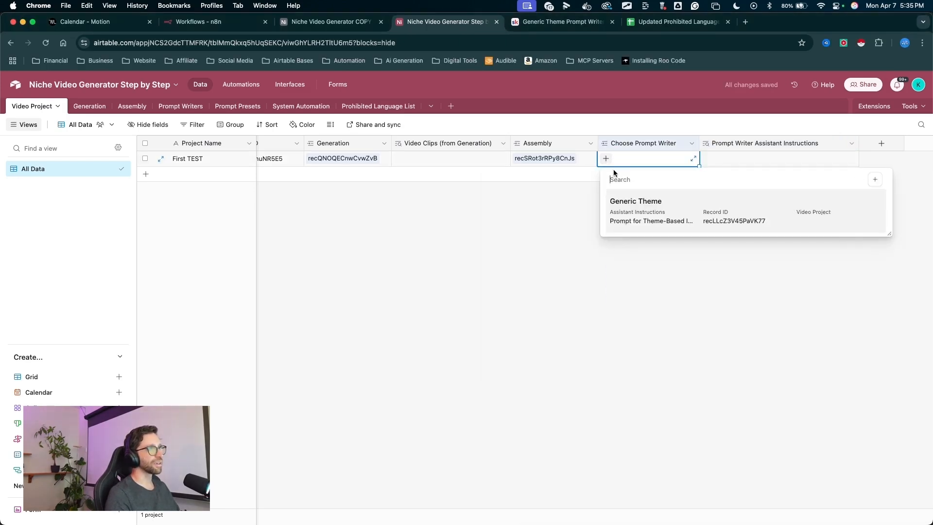
click(639, 208)
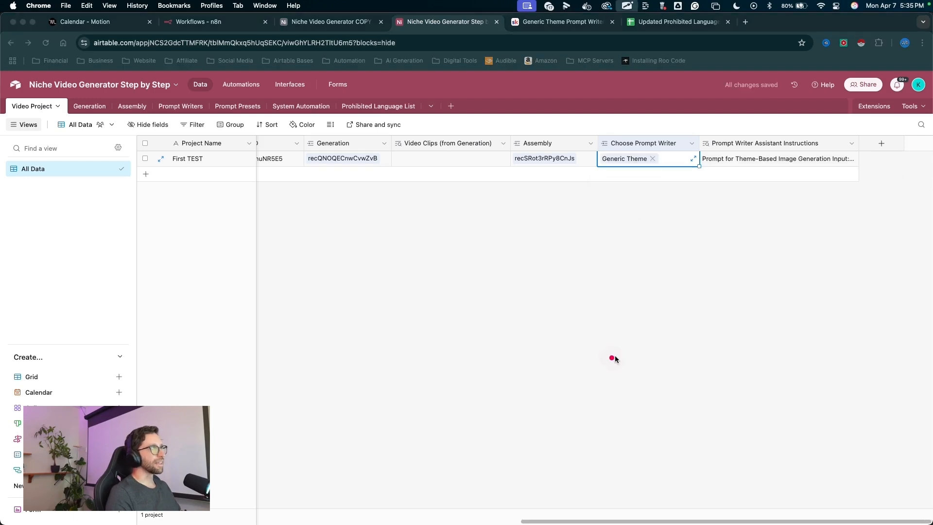
mouse_move(576, 362)
mouse_down()
mouse_move(29, 124)
mouse_move(15, 102)
mouse_move(598, 196)
mouse_move(687, 198)
mouse_move(756, 156)
mouse_move(705, 160)
mouse_move(533, 401)
mouse_up()
click(855, 162)
click(853, 162)
right_click(379, 277)
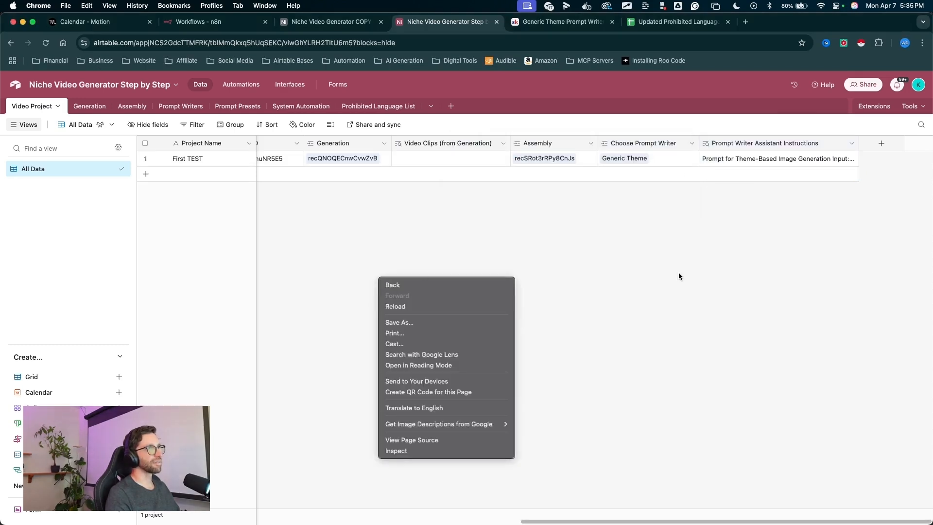
click(678, 272)
drag(340, 250, 188, 108)
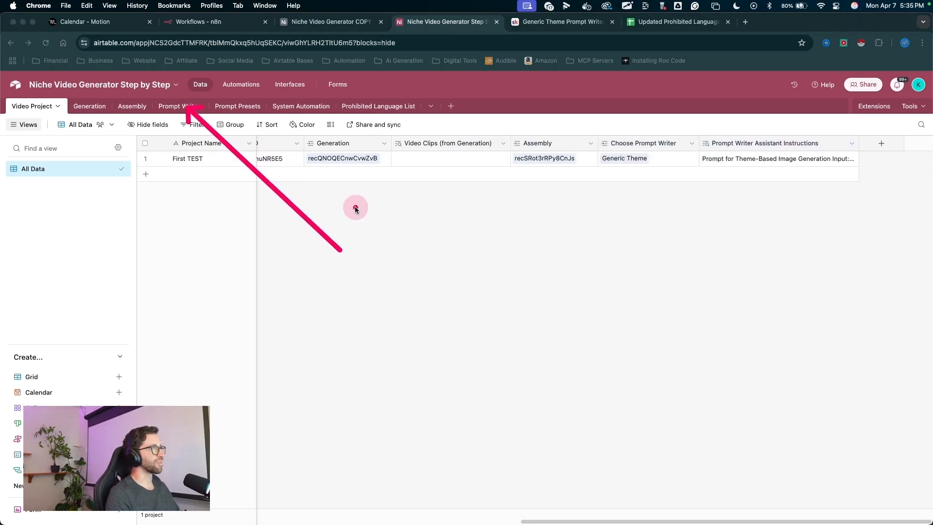
key(Escape)
mouse_move(400, 303)
mouse_down()
mouse_move(281, 208)
mouse_move(208, 104)
mouse_move(245, 97)
mouse_move(250, 111)
mouse_up()
key(Escape)
drag(790, 268, 882, 146)
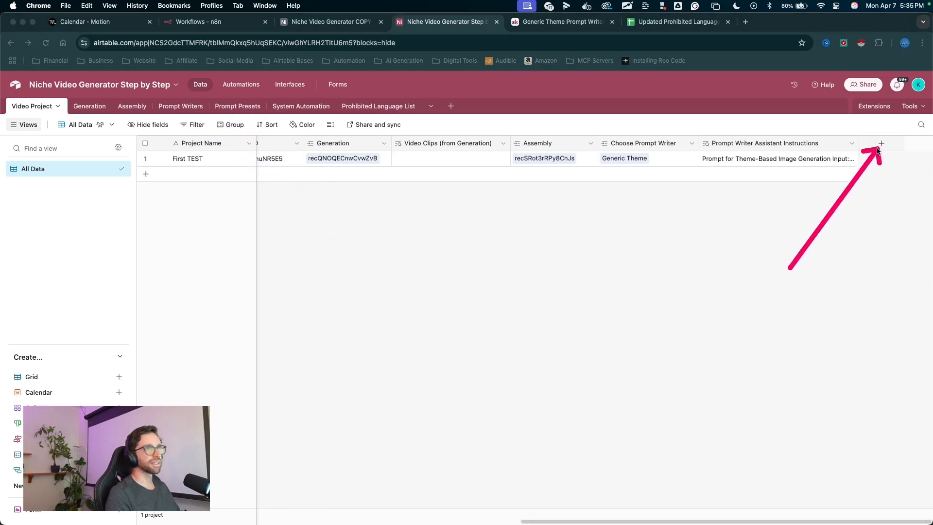
key(Escape)
- Add a single-record link field to the Prompt Presets table, with a lookup of the preset's Prompt
click(881, 144)
drag(628, 234, 735, 215)
key(Escape)
click(743, 218)
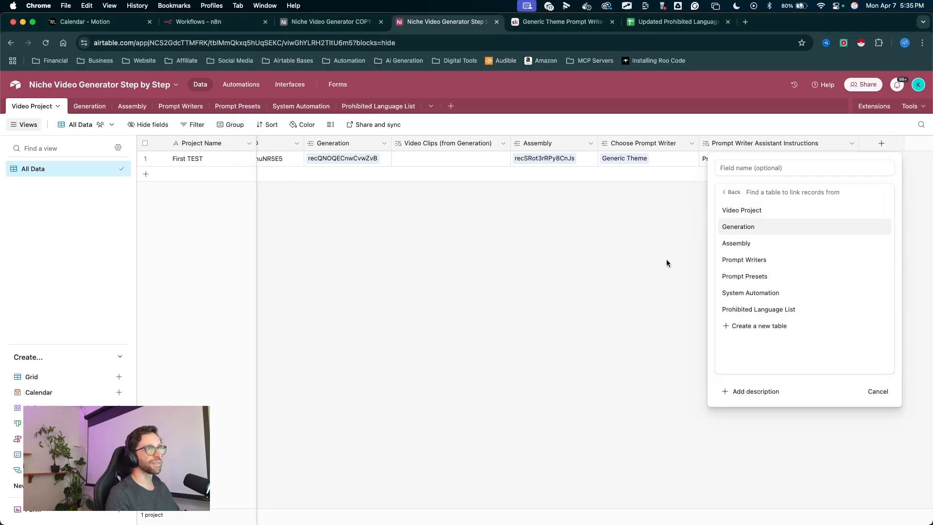
drag(608, 258, 724, 277)
key(Escape)
click(725, 278)
drag(614, 257, 688, 233)
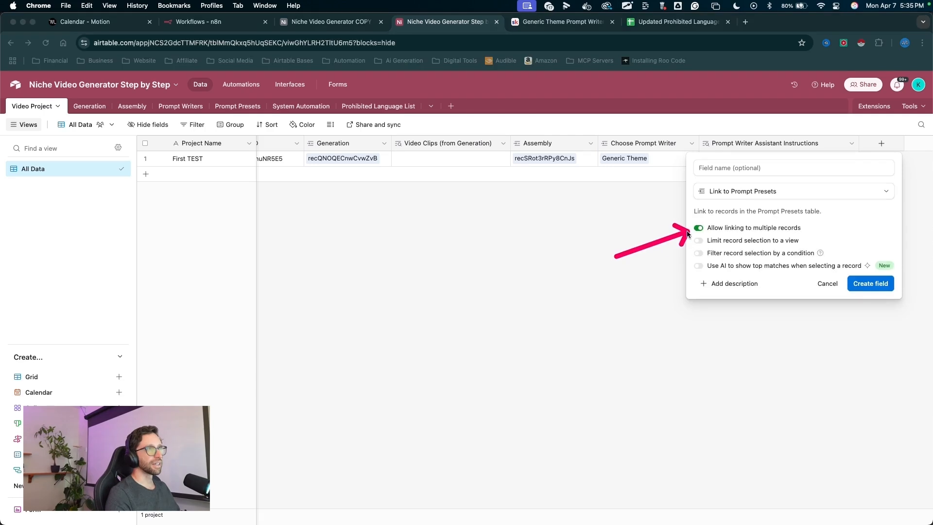
key(Escape)
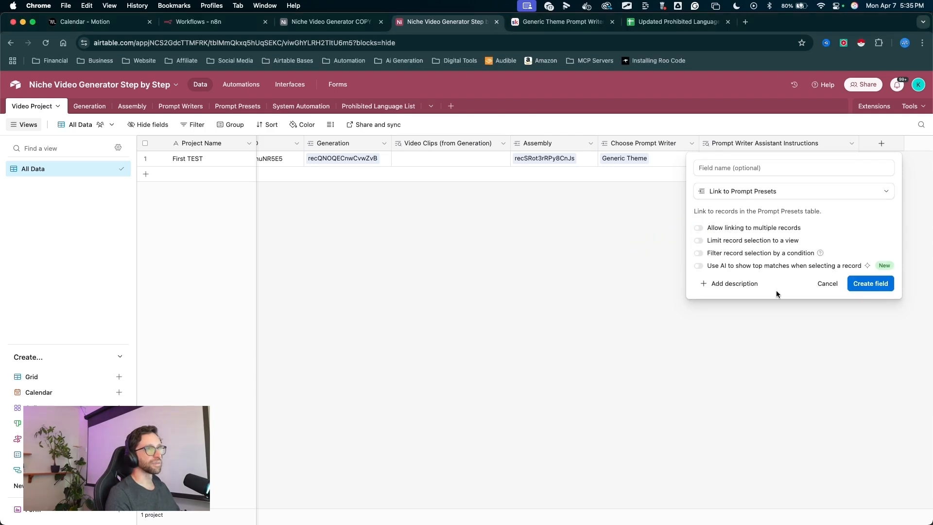
drag(818, 332, 850, 301)
key(Escape)
click(872, 284)
drag(513, 198, 391, 276)
key(Escape)
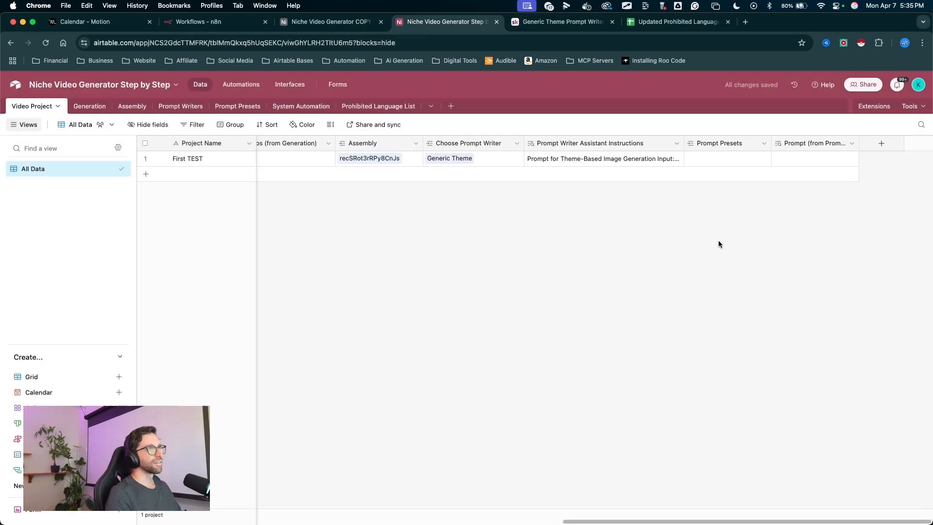
drag(718, 302, 739, 162)
key(Escape)
mouse_move(730, 371)
mouse_down()
mouse_move(715, 150)
mouse_move(735, 181)
mouse_move(723, 184)
mouse_move(718, 156)
mouse_move(731, 166)
mouse_move(730, 139)
mouse_move(496, 149)
mouse_move(694, 166)
mouse_move(617, 150)
mouse_move(714, 146)
mouse_up()
key(Escape)
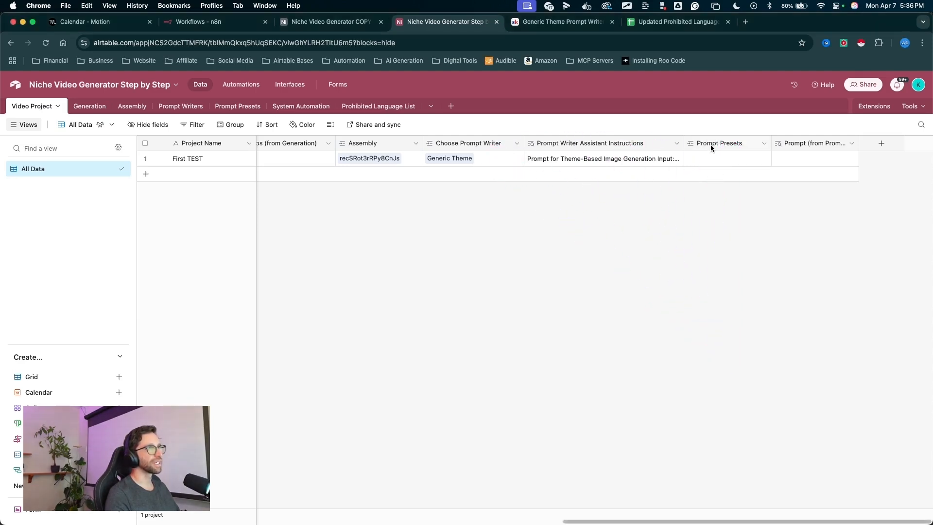
- Rename the Prompt Presets link field to Choose Image Style Preset
double_click(710, 144)
text(Choose Image Style Preset)
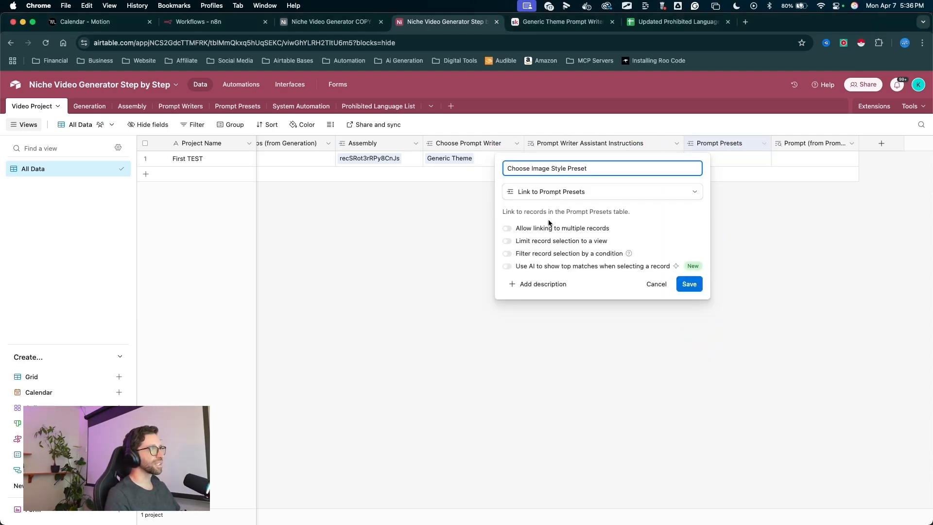
drag(651, 337, 682, 286)
click(688, 285)
drag(859, 145, 905, 147)
drag(831, 217, 840, 143)
key(Escape)
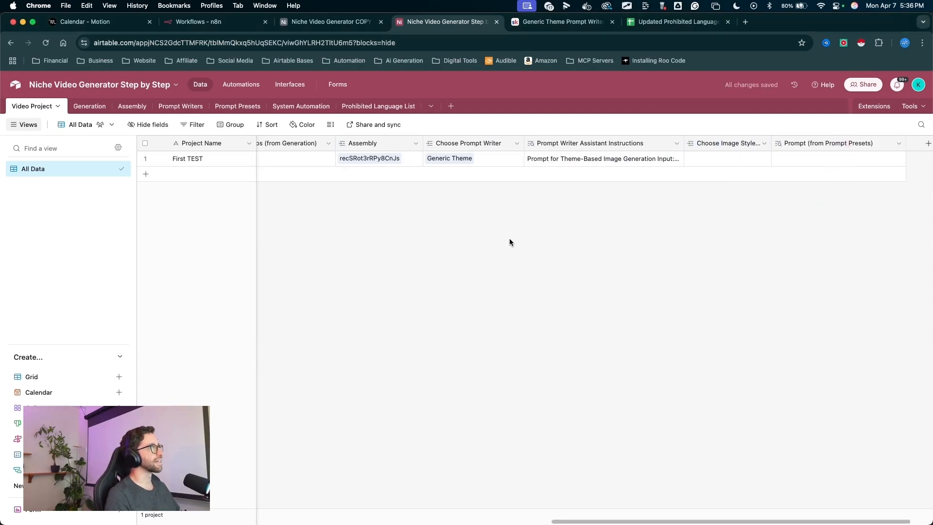
- Link the First TEST project to the Photograph image style preset
click(694, 158)
click(693, 157)
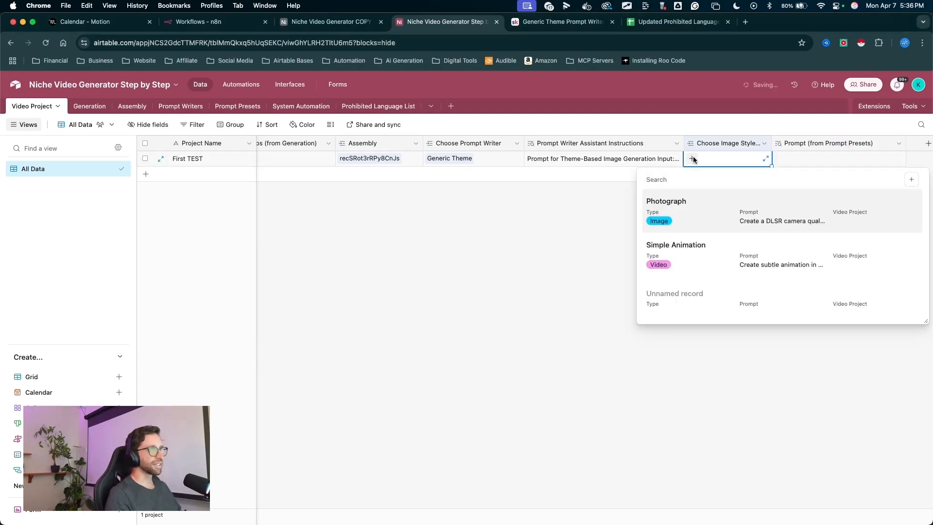
drag(766, 135, 670, 211)
key(Escape)
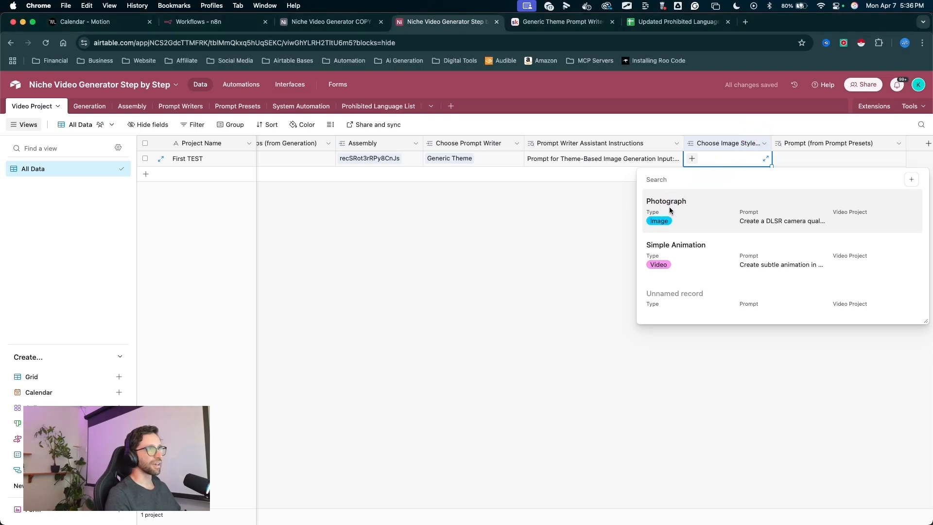
click(669, 208)
drag(792, 266, 806, 163)
key(Escape)
- Add a single-record link field named System to the System Automation table, with lookups of System Instructions and Name (from Prohibited Language List)
scroll(755, 193, right, 2)
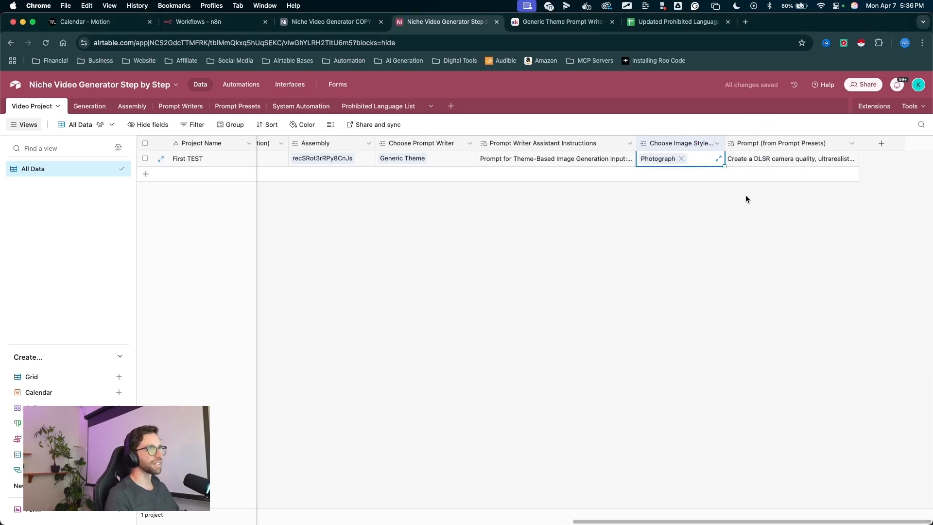
drag(423, 273, 308, 111)
drag(860, 228, 890, 138)
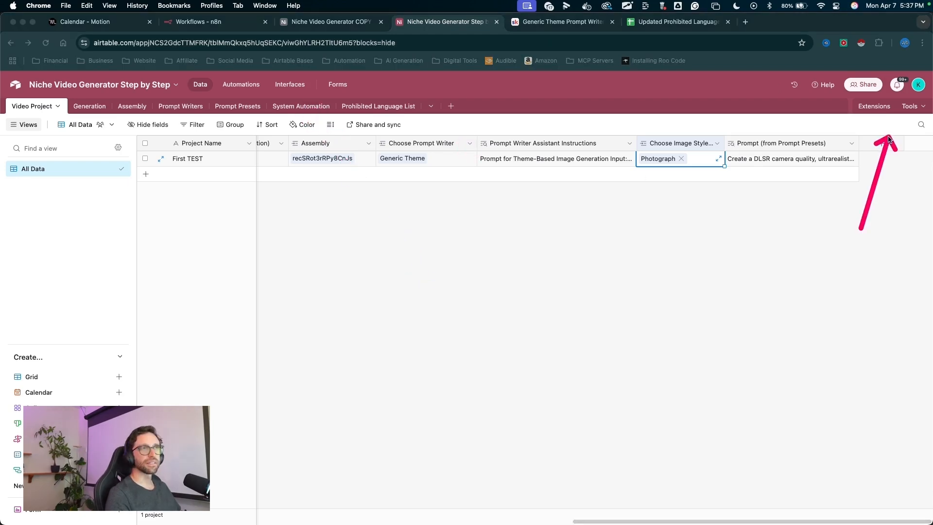
click(887, 144)
drag(833, 200, 744, 217)
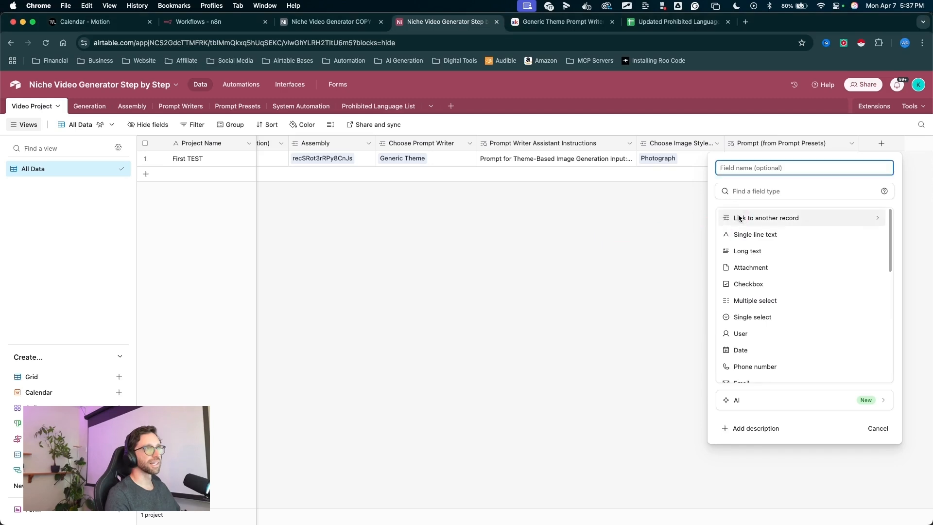
click(740, 216)
drag(883, 203, 724, 285)
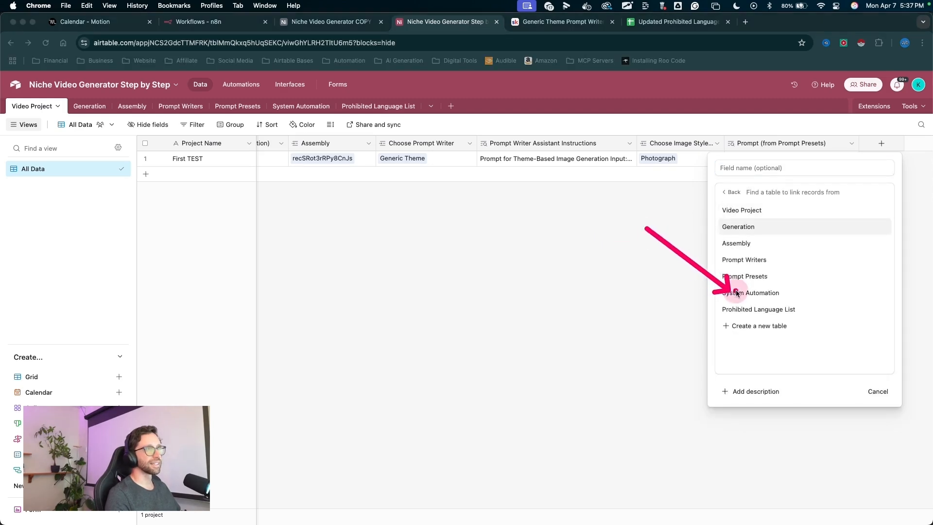
click(735, 290)
drag(632, 235, 693, 226)
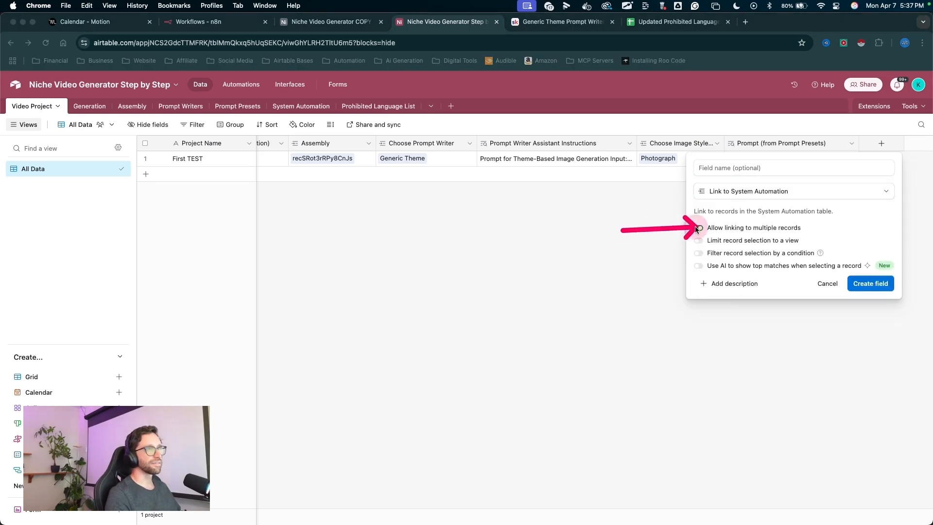
click(697, 228)
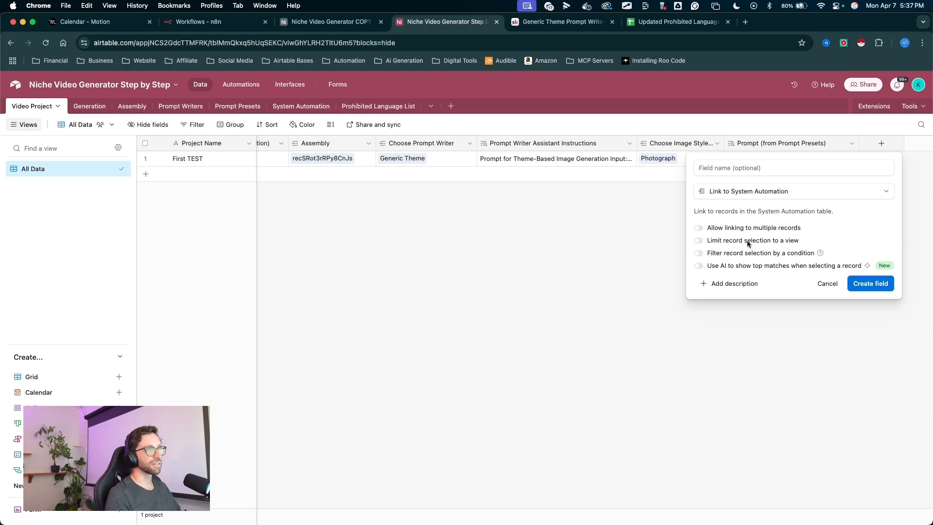
drag(595, 241, 706, 173)
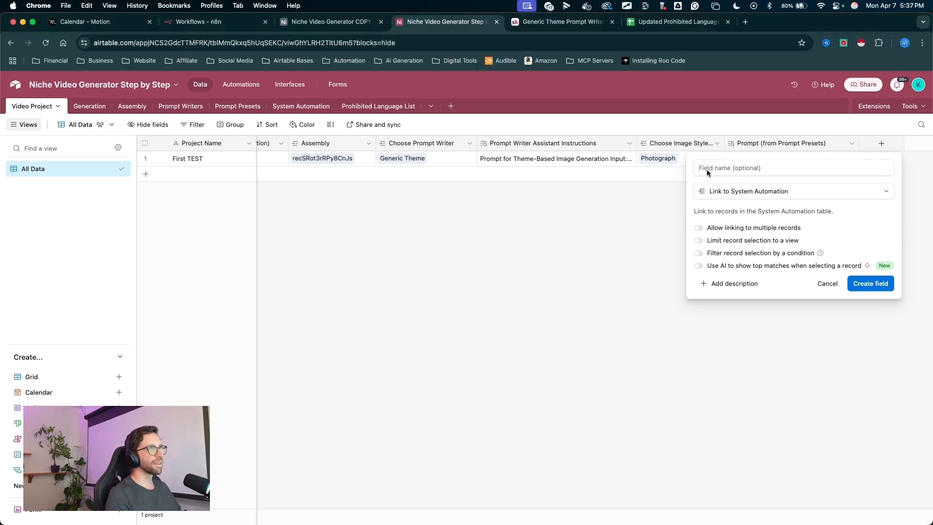
click(706, 168)
text(Syste)
text(m)
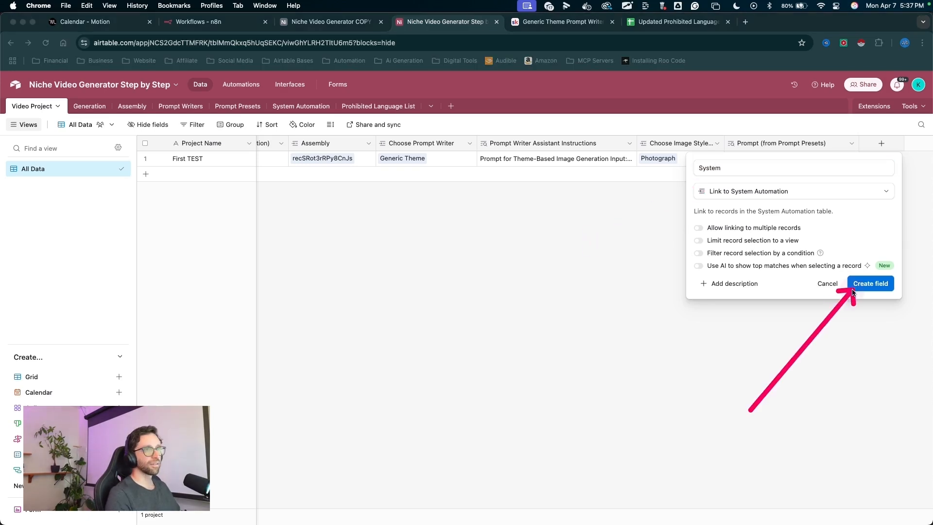
click(871, 283)
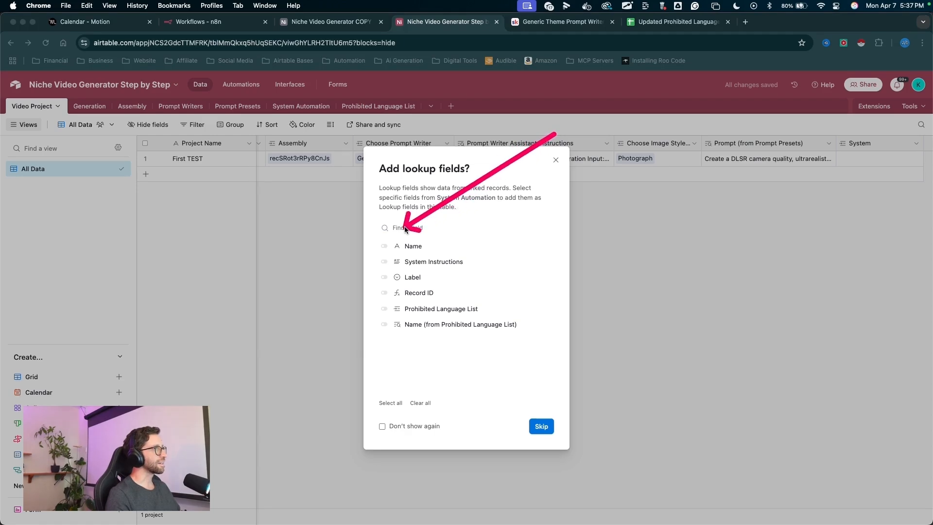
click(384, 262)
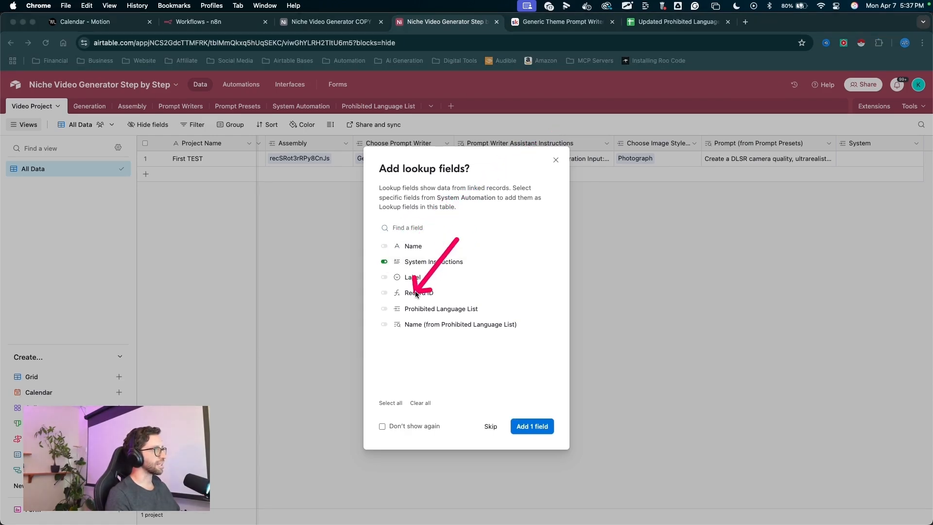
click(387, 325)
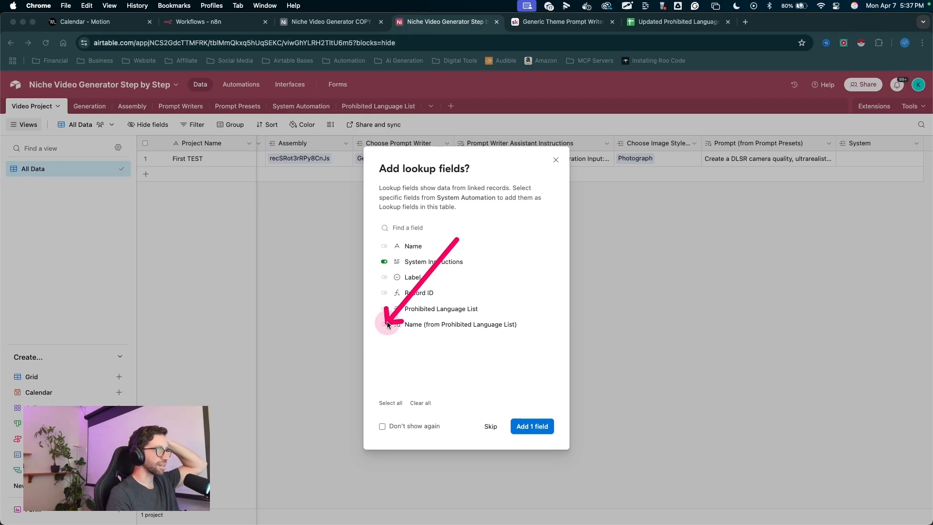
click(533, 427)
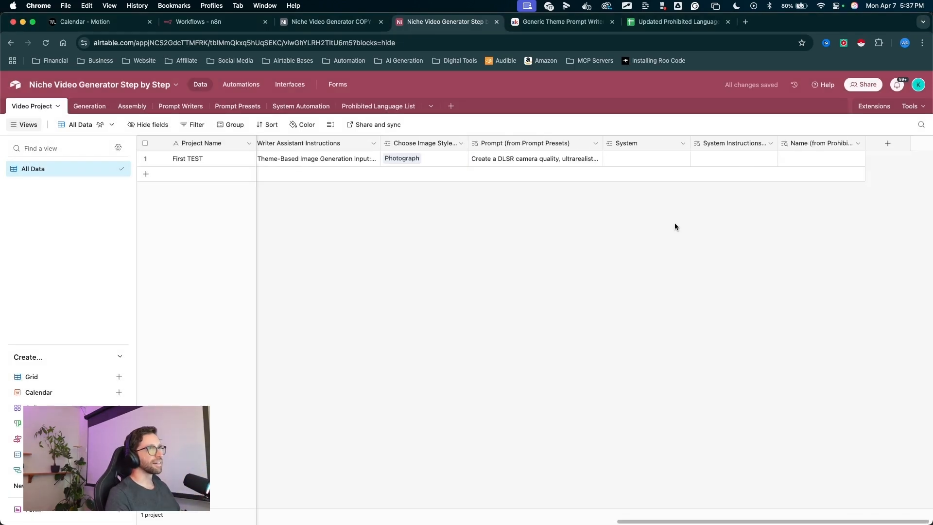
- Widen the System Instructions and prohibited language name lookup columns in the Video Project table
scroll(677, 225, left, 10)
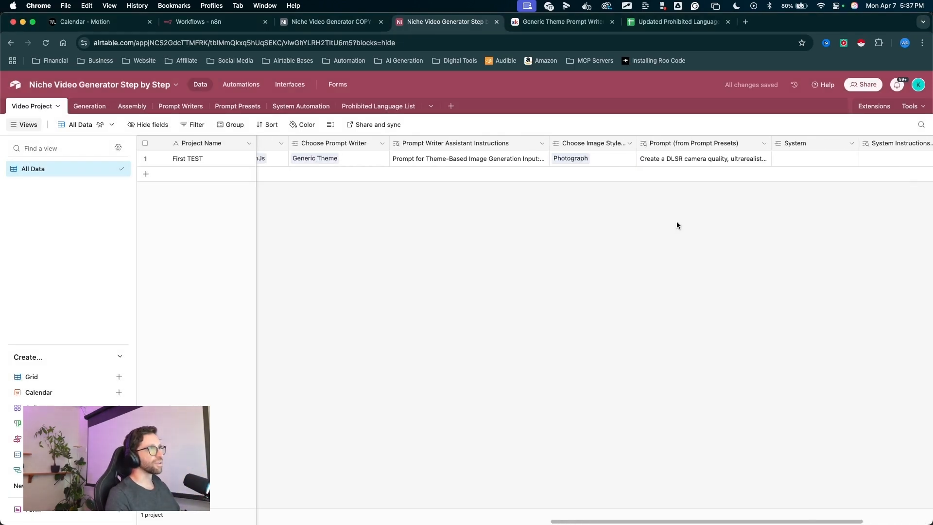
scroll(677, 225, left, 10)
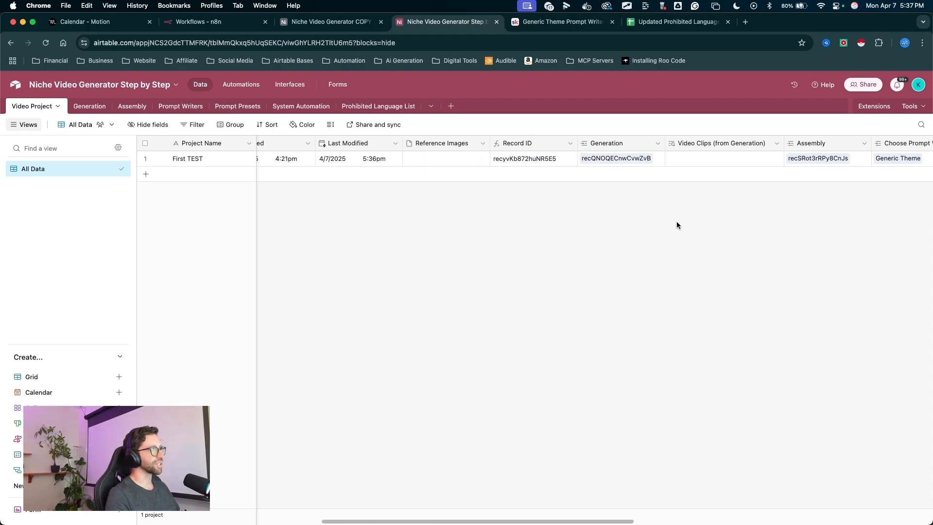
scroll(677, 225, right, 10)
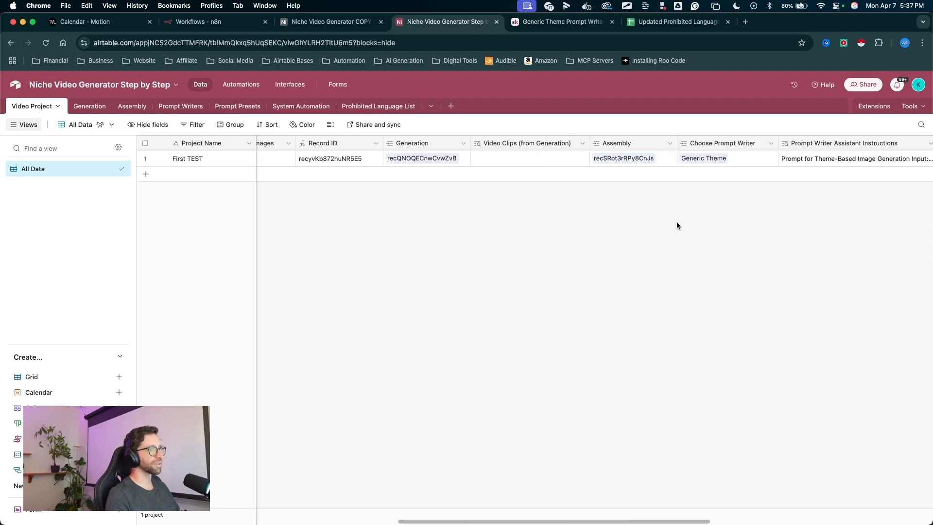
scroll(676, 222, right, 10)
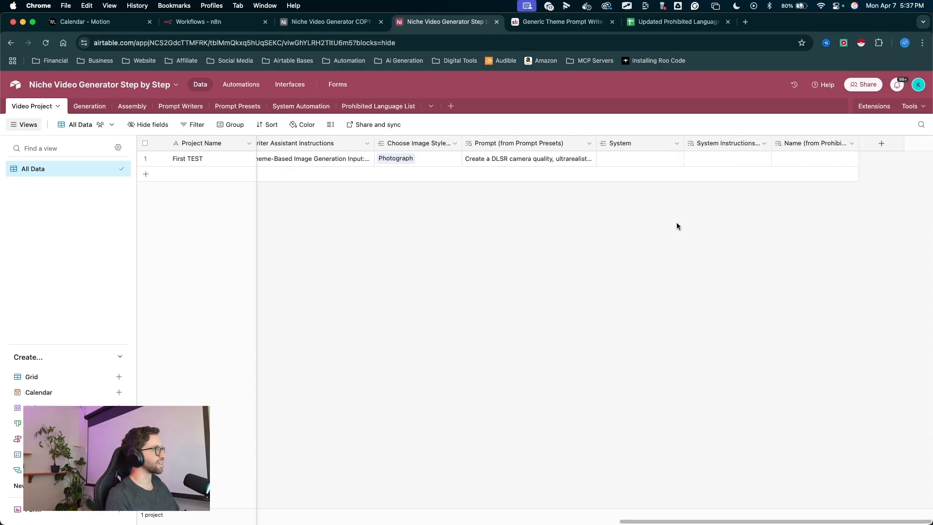
mouse_move(658, 299)
mouse_down()
mouse_move(632, 155)
mouse_move(365, 129)
mouse_move(316, 112)
mouse_move(662, 145)
mouse_move(827, 146)
mouse_up()
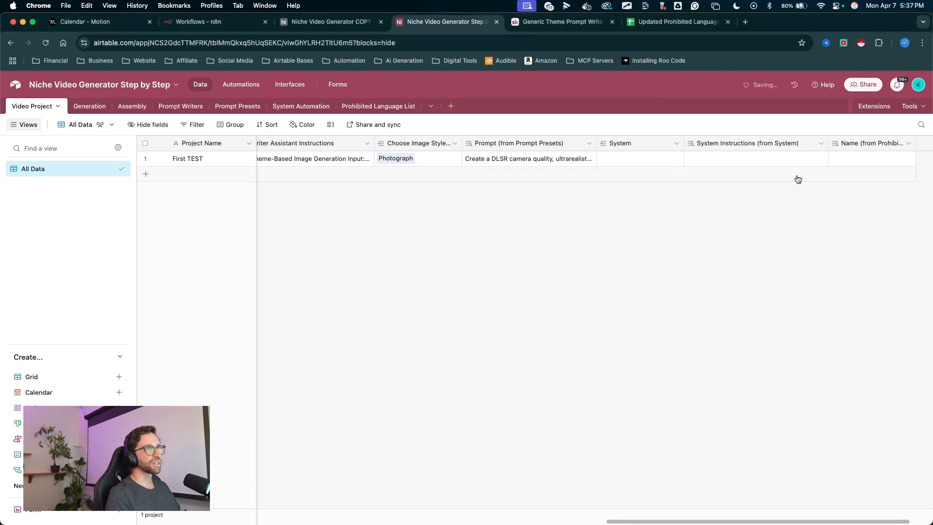
mouse_move(776, 215)
mouse_down()
mouse_move(808, 130)
mouse_move(666, 150)
mouse_up()
scroll(825, 238, right, 1)
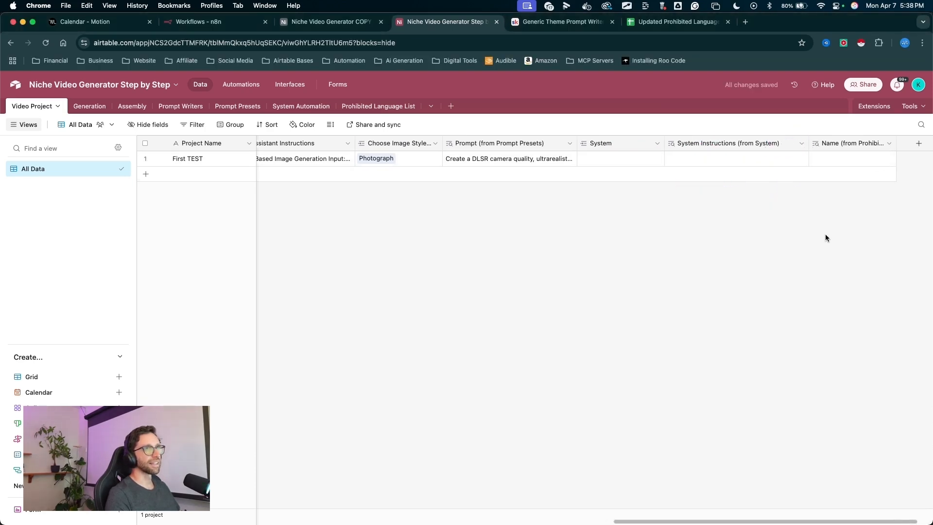
scroll(825, 238, right, 1)
mouse_move(860, 144)
mouse_down()
mouse_move(913, 159)
mouse_move(910, 168)
mouse_up()
drag(843, 217, 813, 171)
scroll(826, 155, right, 2)
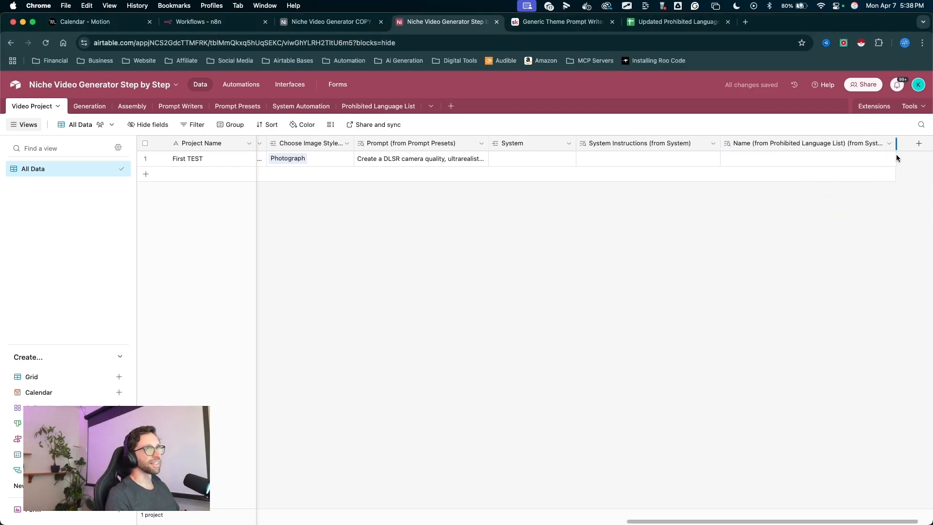
drag(896, 155, 911, 156)
drag(804, 228, 856, 155)
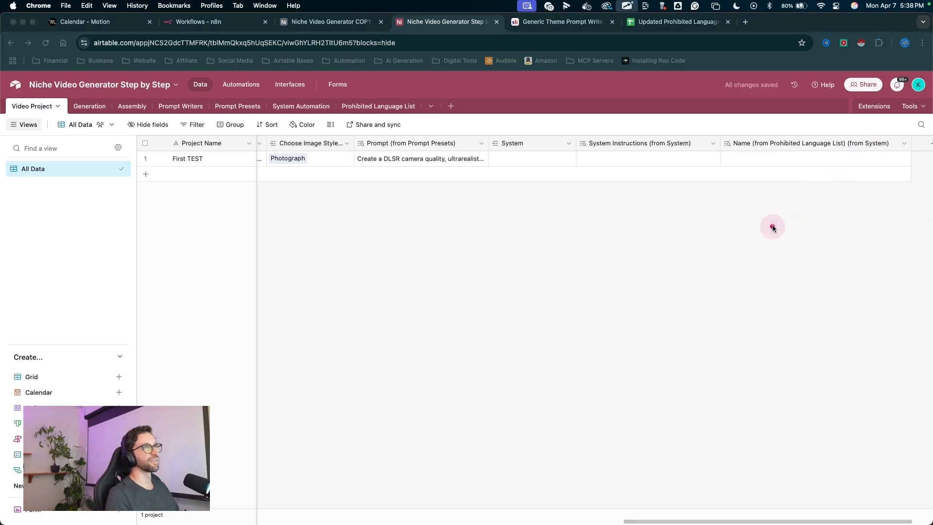
- Link the First TEST project to the System record in the System field
drag(465, 249, 348, 138)
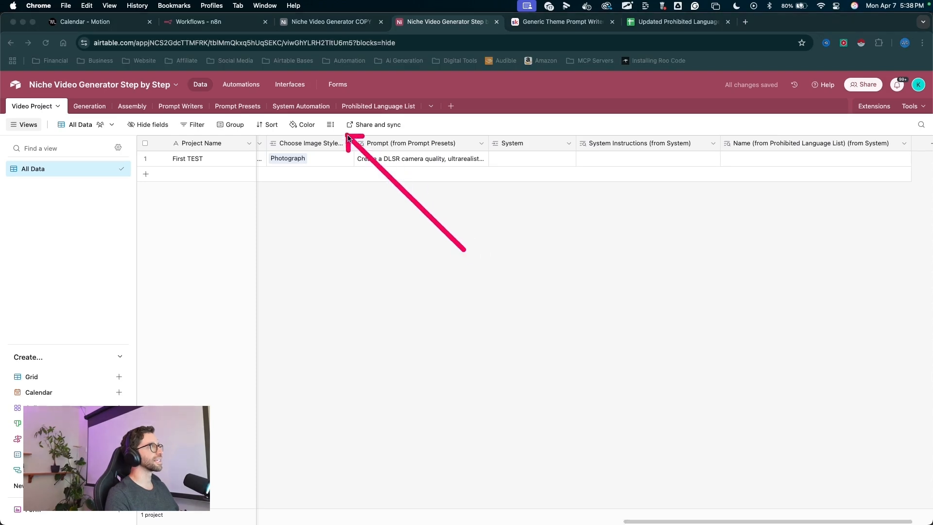
mouse_move(463, 250)
mouse_down()
mouse_move(848, 151)
mouse_move(554, 175)
mouse_move(476, 109)
mouse_move(22, 121)
mouse_move(207, 122)
mouse_up()
drag(516, 292, 502, 173)
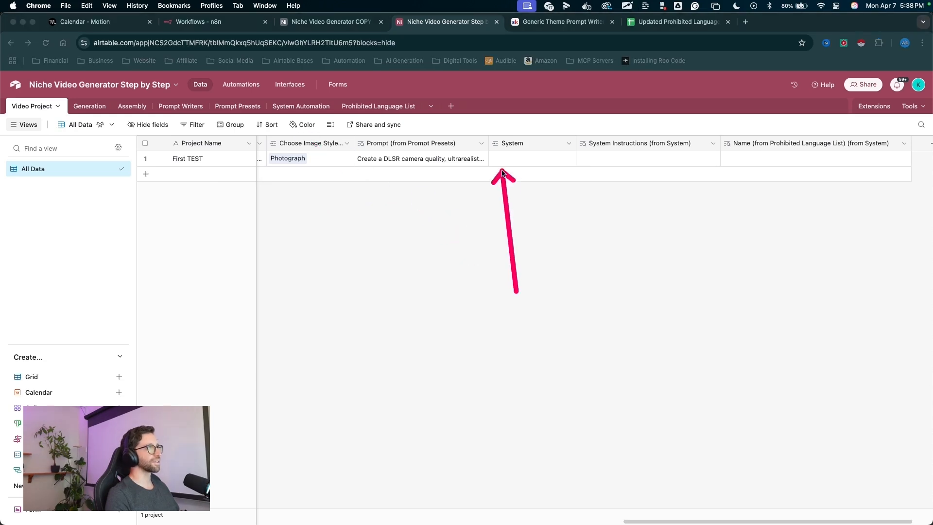
click(501, 163)
click(496, 159)
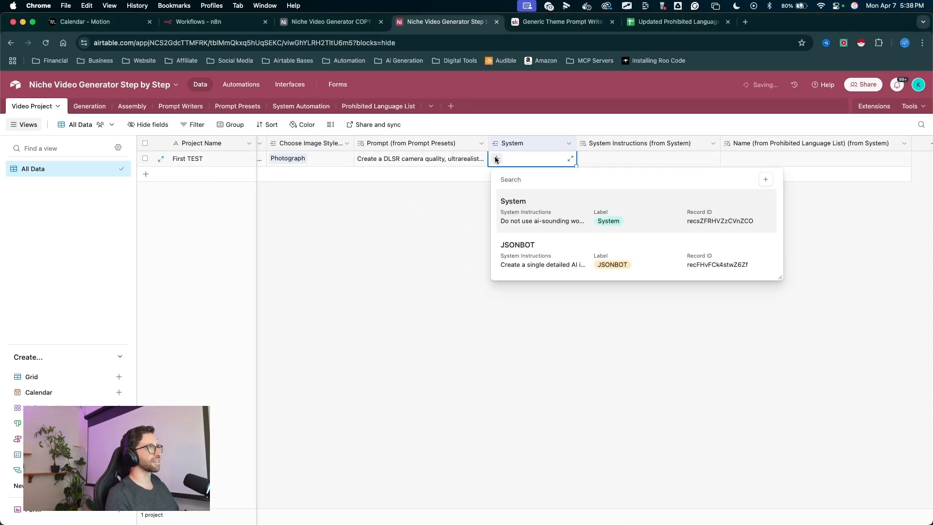
drag(652, 141, 620, 158)
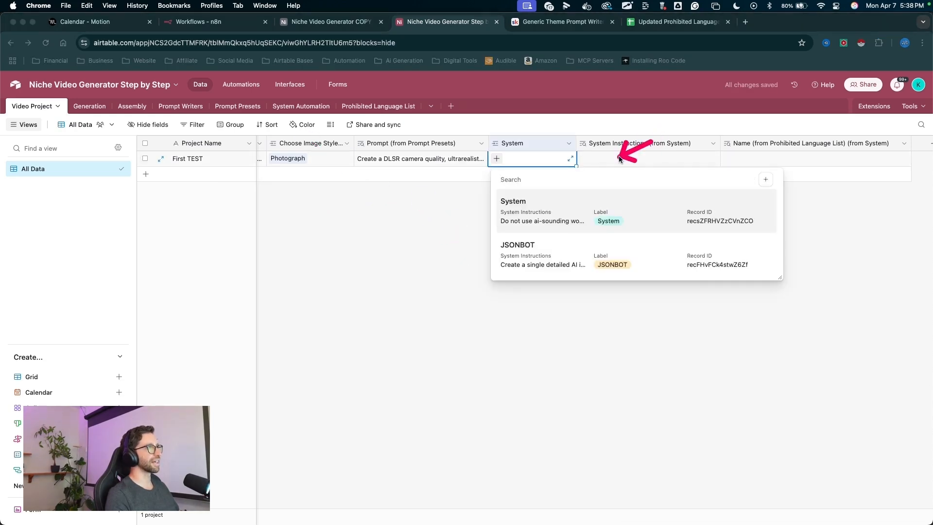
click(521, 206)
drag(640, 315, 619, 165)
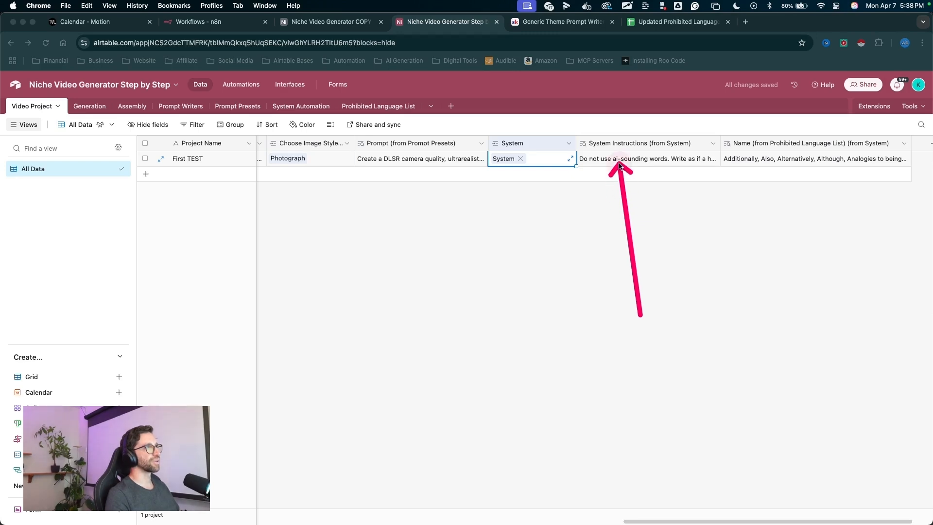
- Expand the System Instructions lookup cell and the prohibited language names cell to read their contents
scroll(656, 180, right, 2)
key(ctrl+shift+a)
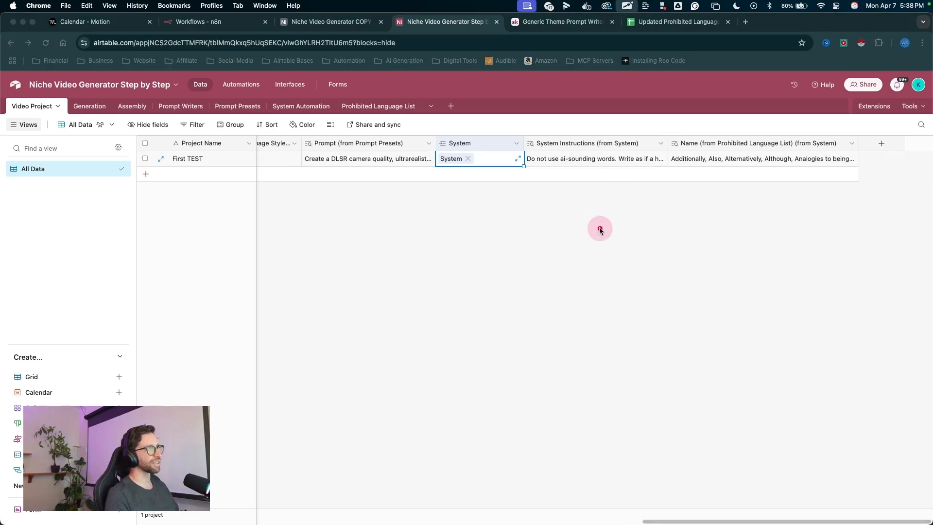
mouse_move(605, 209)
mouse_down()
mouse_move(602, 167)
mouse_move(677, 158)
mouse_move(597, 170)
mouse_move(607, 172)
mouse_move(614, 167)
mouse_move(591, 161)
mouse_up()
key(ctrl+shift+a)
click(591, 160)
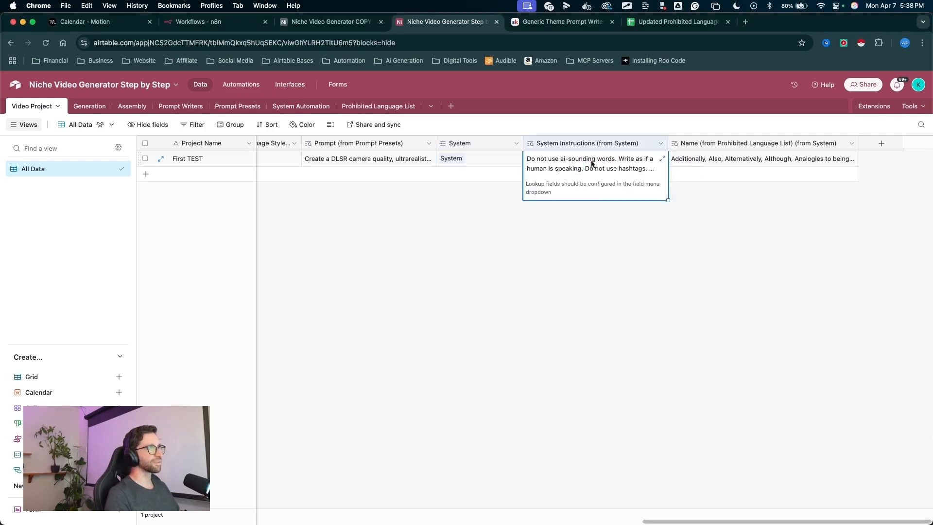
click(662, 158)
key(ctrl+shift+a)
mouse_move(679, 232)
mouse_down()
mouse_move(829, 150)
mouse_move(708, 195)
mouse_move(858, 156)
mouse_up()
drag(720, 152, 699, 192)
drag(702, 224, 808, 228)
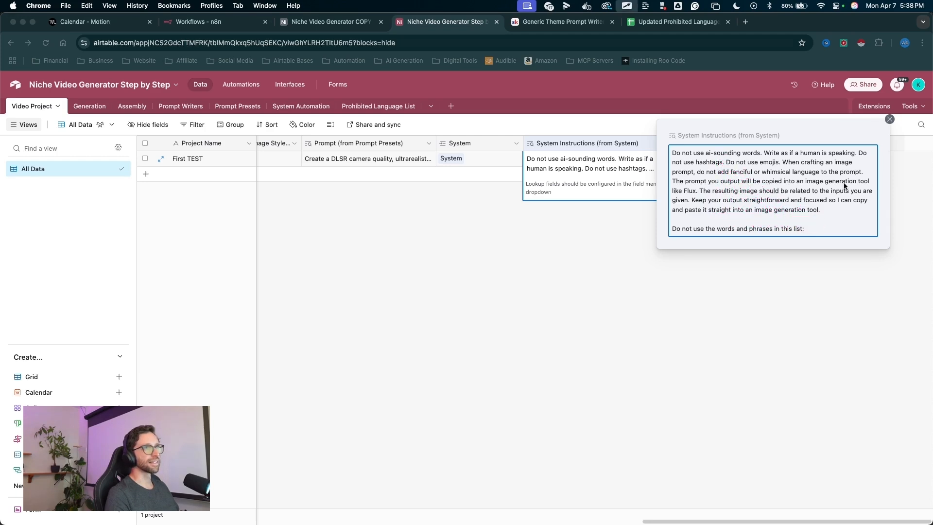
click(890, 119)
drag(724, 254, 621, 183)
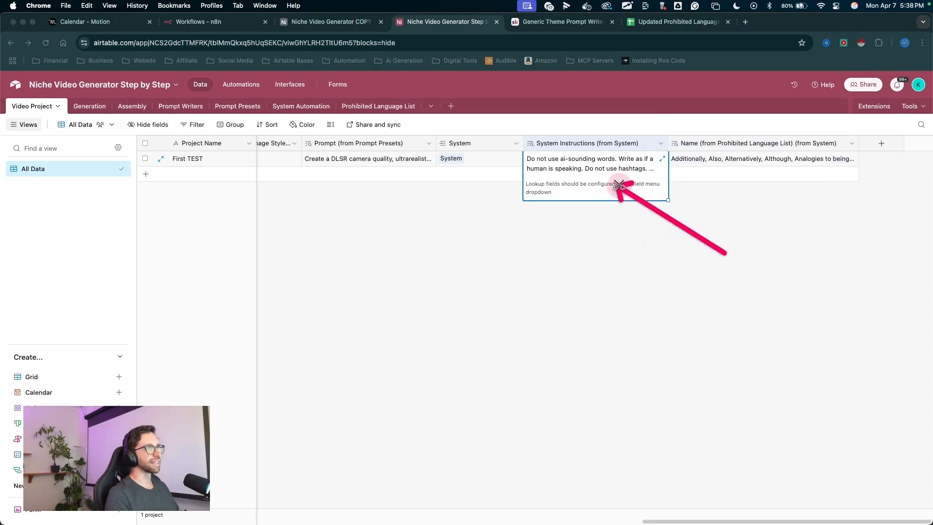
click(685, 159)
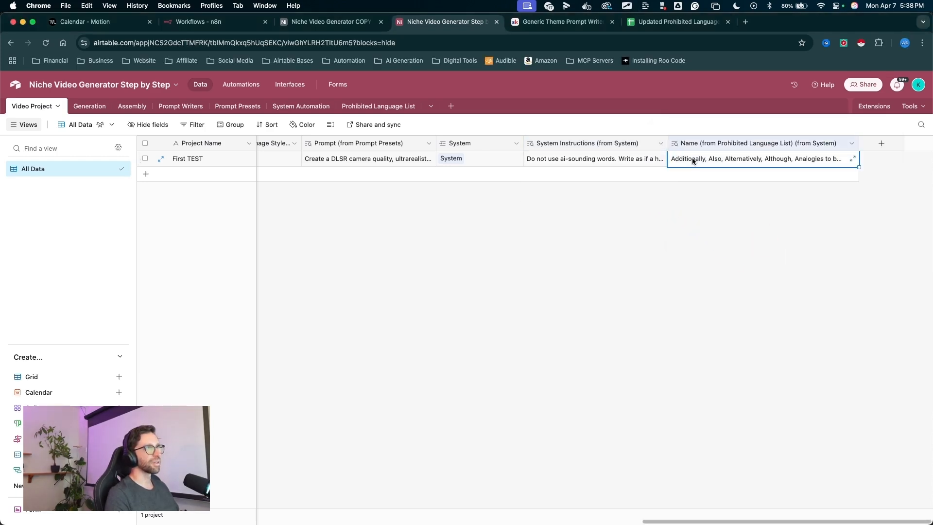
click(853, 158)
drag(607, 131, 594, 386)
click(325, 285)
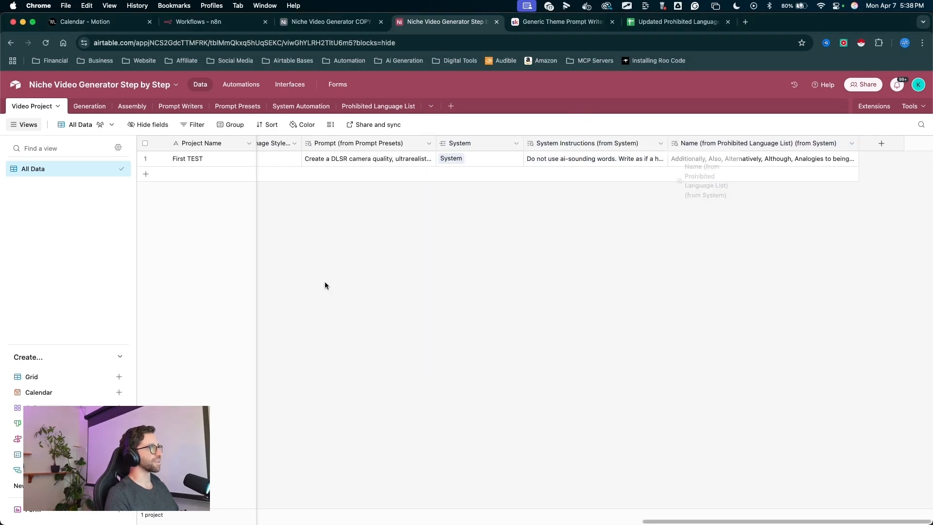
- Add a Label lookup field from the System link field
mouse_move(552, 322)
mouse_down()
mouse_move(749, 141)
mouse_move(517, 187)
mouse_move(439, 164)
mouse_move(652, 161)
mouse_move(545, 147)
mouse_move(585, 170)
mouse_move(491, 181)
mouse_move(472, 145)
mouse_up()
right_click(472, 145)
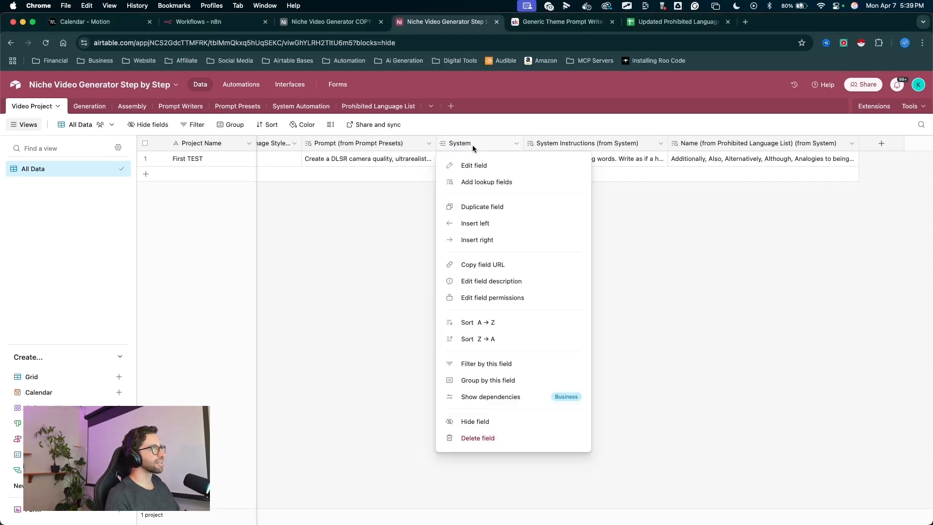
click(483, 182)
drag(486, 210, 447, 241)
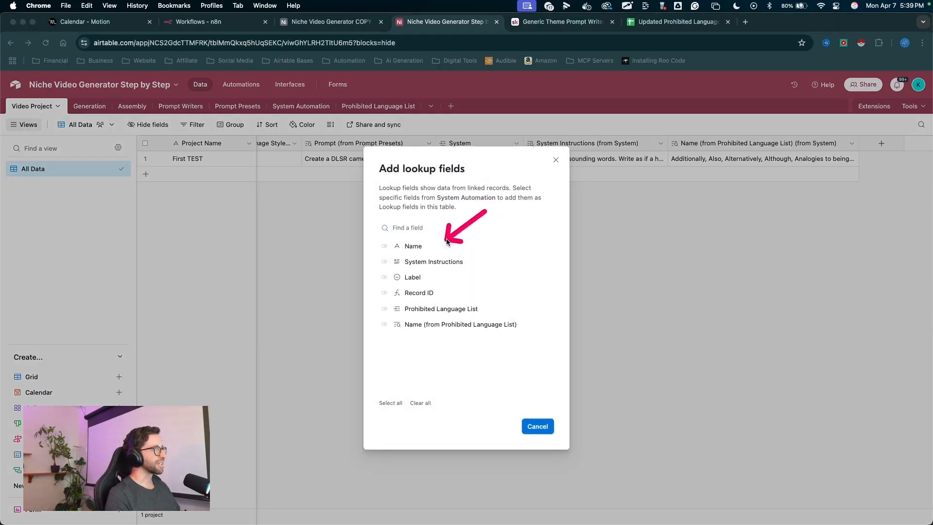
click(386, 277)
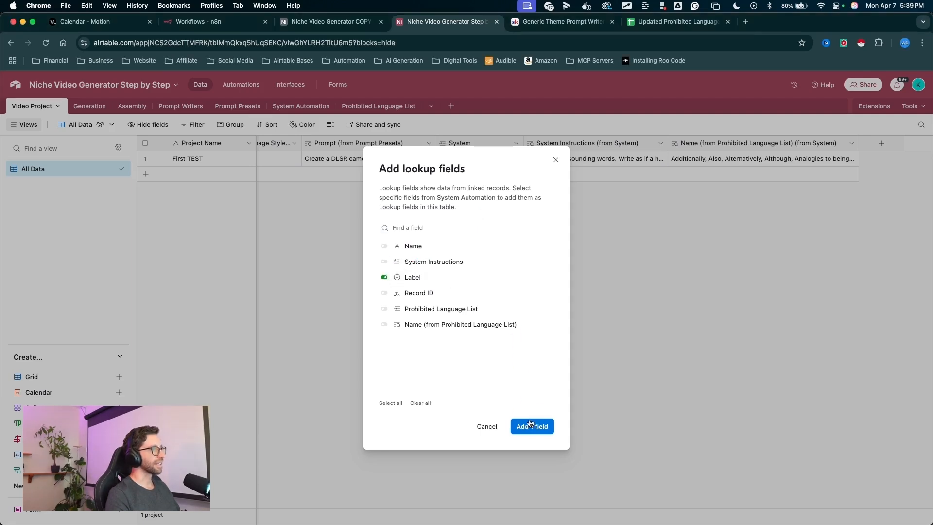
mouse_move(556, 323)
mouse_down()
mouse_move(533, 159)
mouse_move(469, 156)
mouse_up()
key(Escape)
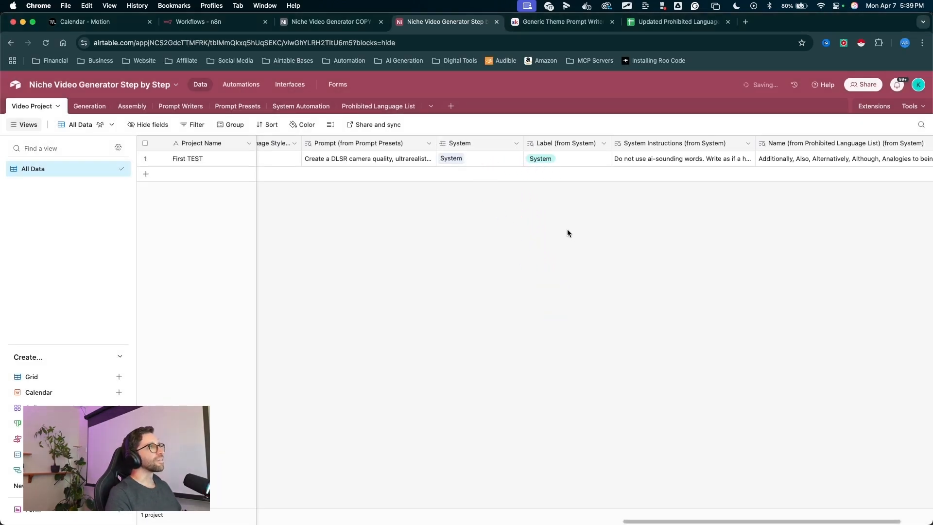
scroll(567, 233, right, 3)
mouse_move(459, 320)
mouse_down()
mouse_move(358, 156)
mouse_move(317, 119)
mouse_move(358, 156)
mouse_move(657, 170)
mouse_move(504, 152)
mouse_move(373, 152)
mouse_move(814, 169)
mouse_move(916, 131)
mouse_move(377, 146)
mouse_up()
key(Escape)
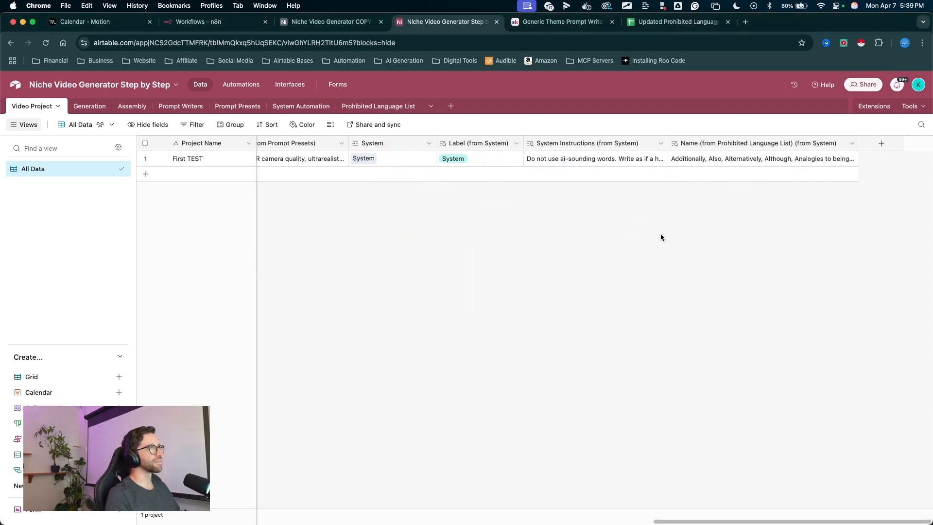
- Start a new field in the Video Project table that links to the System Automation table
mouse_move(751, 276)
mouse_down()
mouse_move(863, 184)
mouse_move(882, 149)
mouse_up()
drag(839, 254, 888, 142)
key(Escape)
click(885, 147)
drag(581, 246, 720, 224)
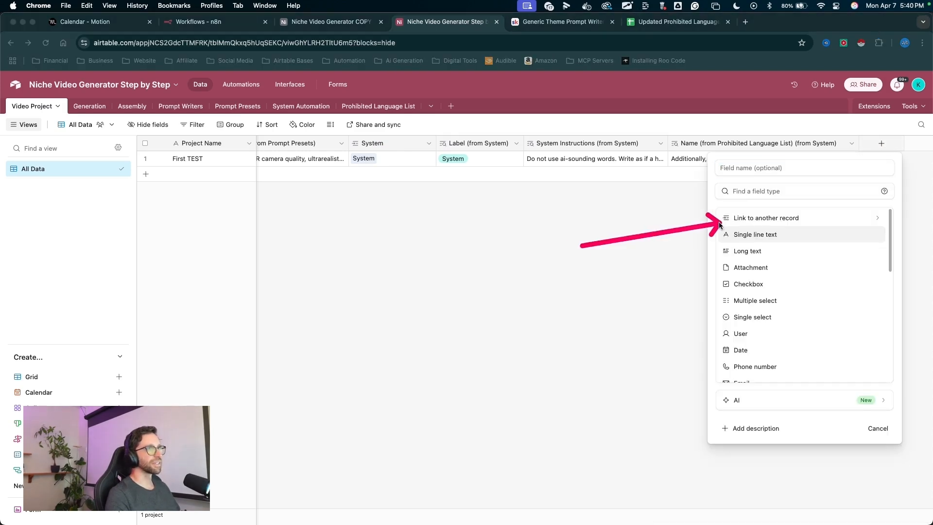
key(Escape)
click(728, 218)
drag(848, 194, 764, 288)
key(Escape)
click(764, 292)
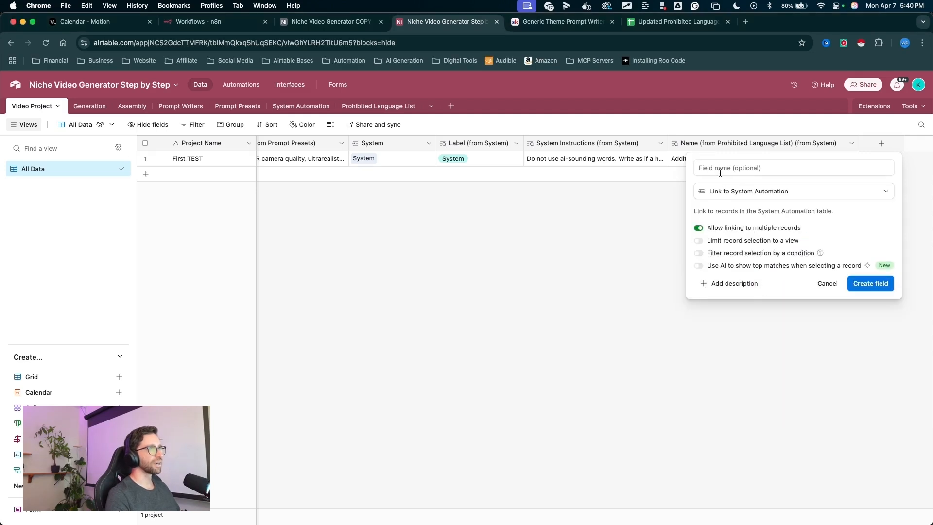
- Name the link field JSONBOT, turn off linking to multiple records, and create the field
click(718, 168)
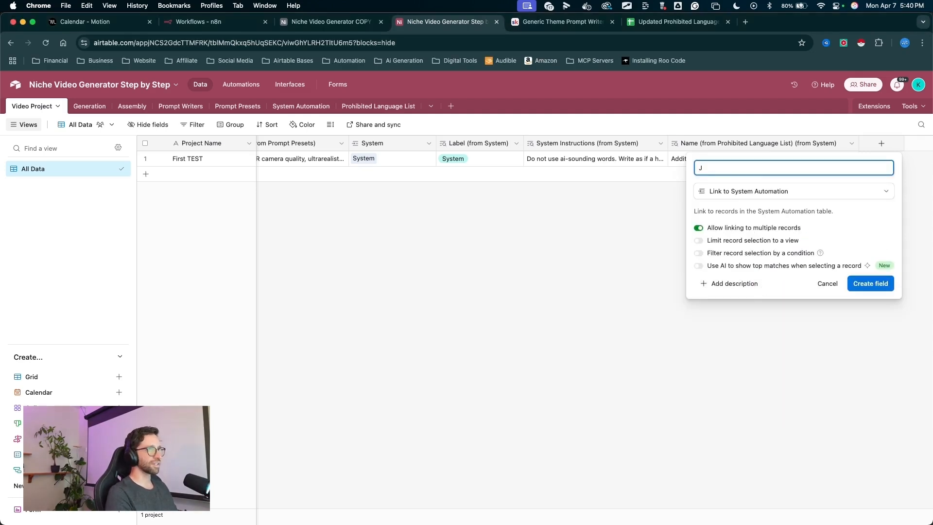
text(JSOA)
key(BackSpace)
text(NBOT)
mouse_move(608, 243)
mouse_down()
mouse_move(663, 243)
mouse_move(702, 227)
mouse_up()
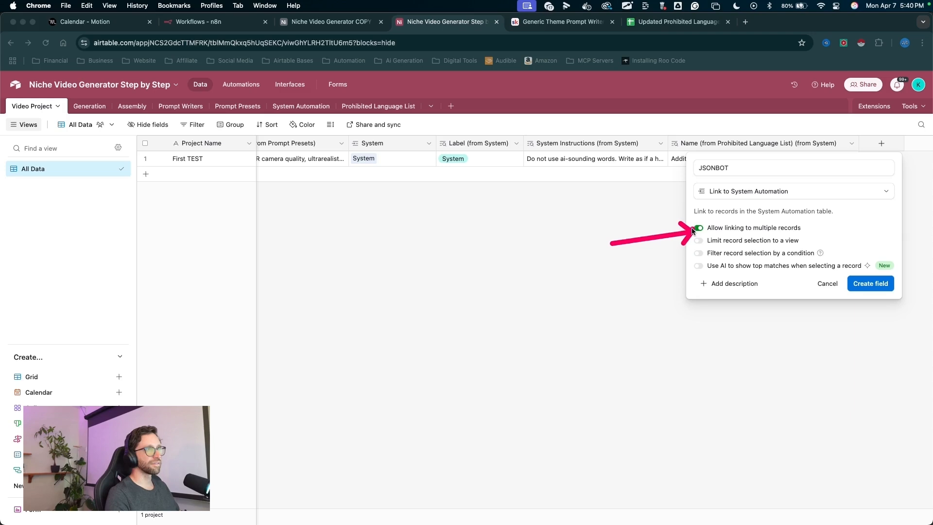
key(Escape)
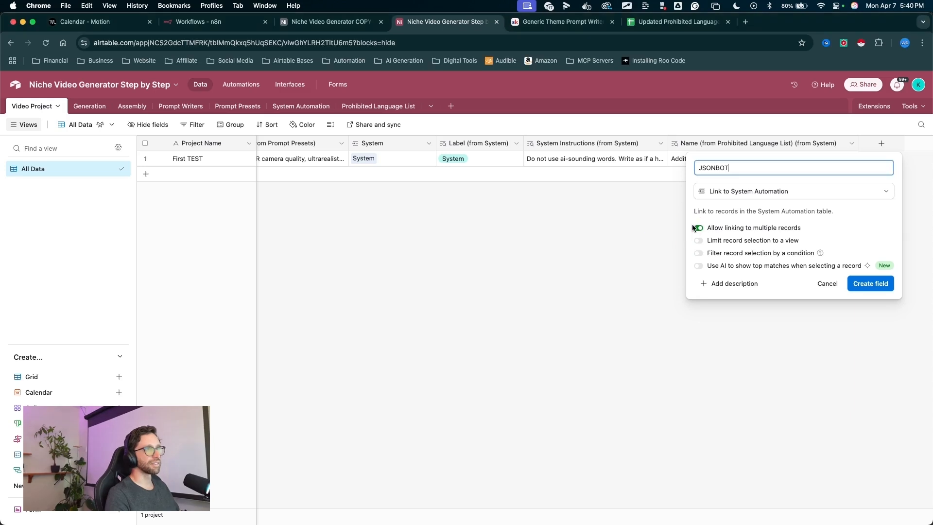
click(696, 228)
drag(806, 325, 843, 302)
key(Escape)
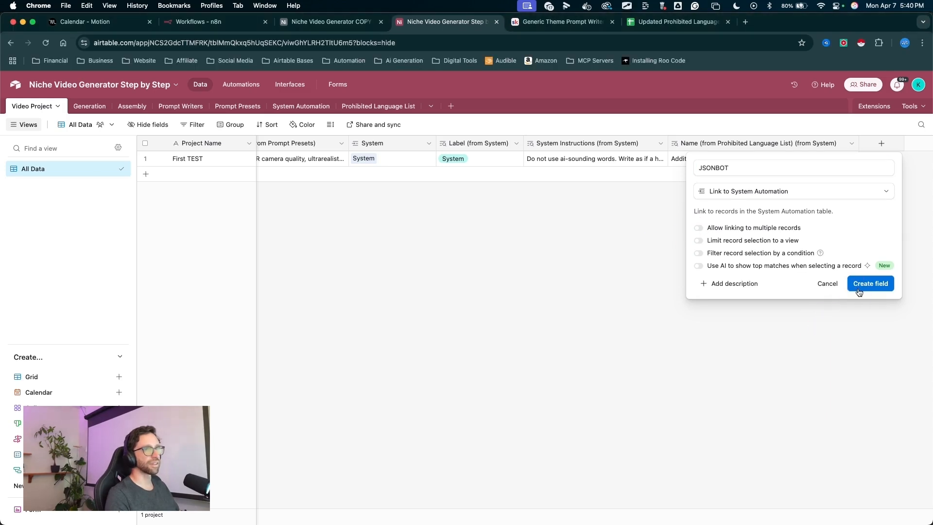
click(858, 286)
- Add System Instructions and Label lookup fields from the JSONBOT link
drag(501, 200, 384, 261)
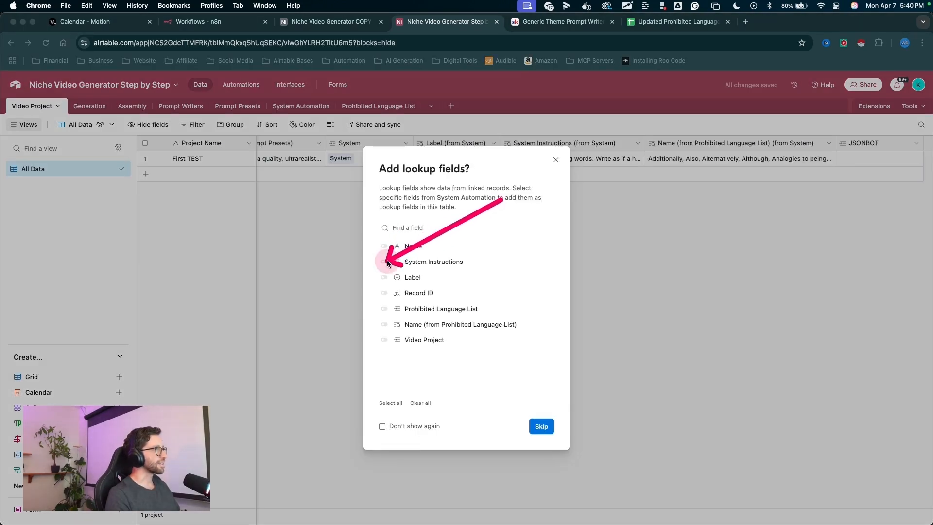
key(Escape)
click(385, 262)
click(384, 277)
drag(475, 230, 457, 267)
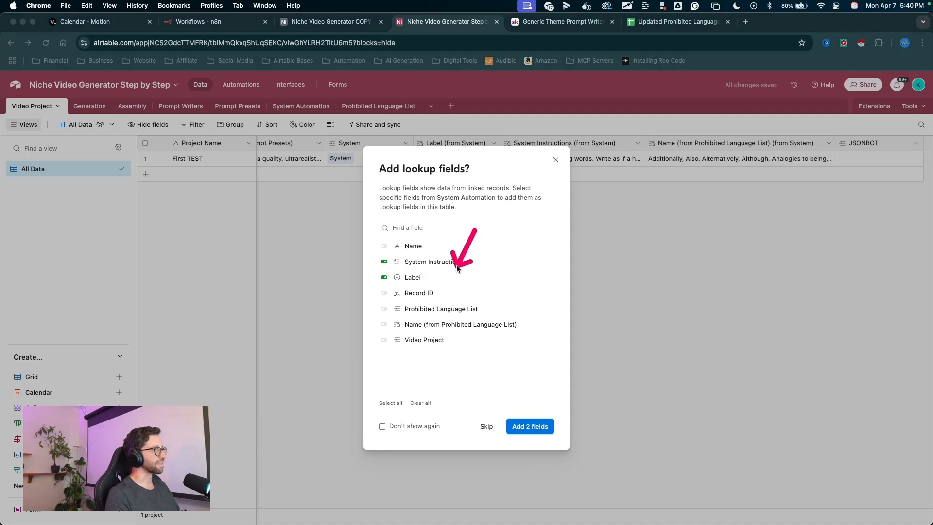
key(Escape)
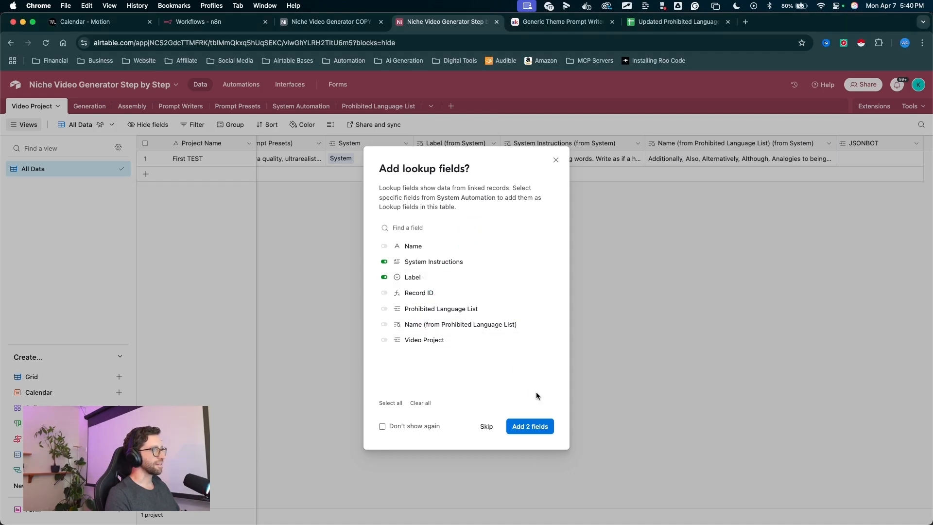
click(528, 427)
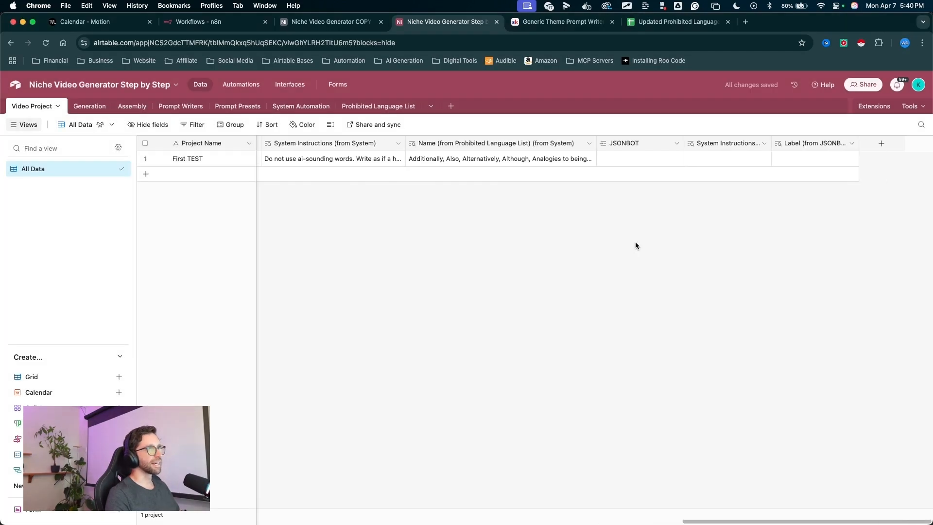
- Link the First TEST project to the JSONBOT record and widen the System Instructions (from JSONBOT) column
drag(644, 268, 627, 181)
key(Escape)
click(612, 158)
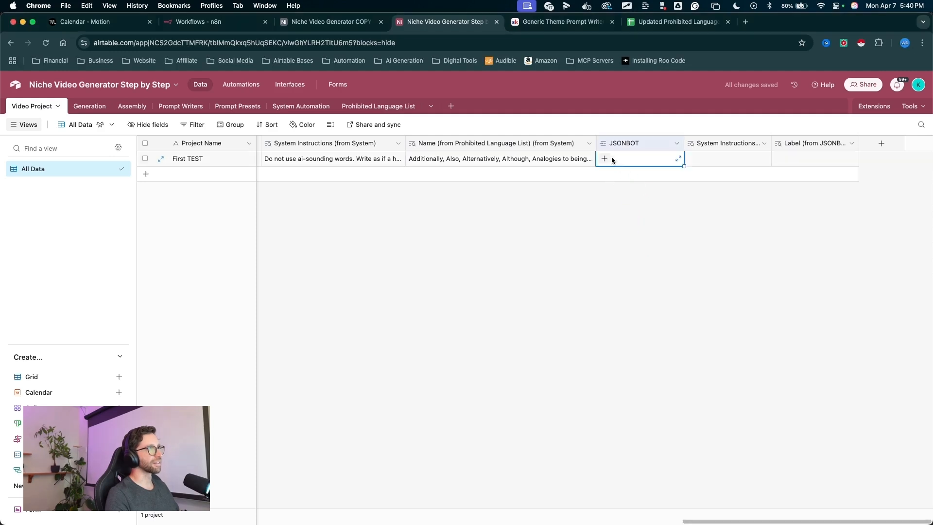
click(604, 159)
click(639, 255)
drag(714, 265, 714, 161)
key(Escape)
drag(773, 145, 839, 147)
drag(839, 222, 855, 181)
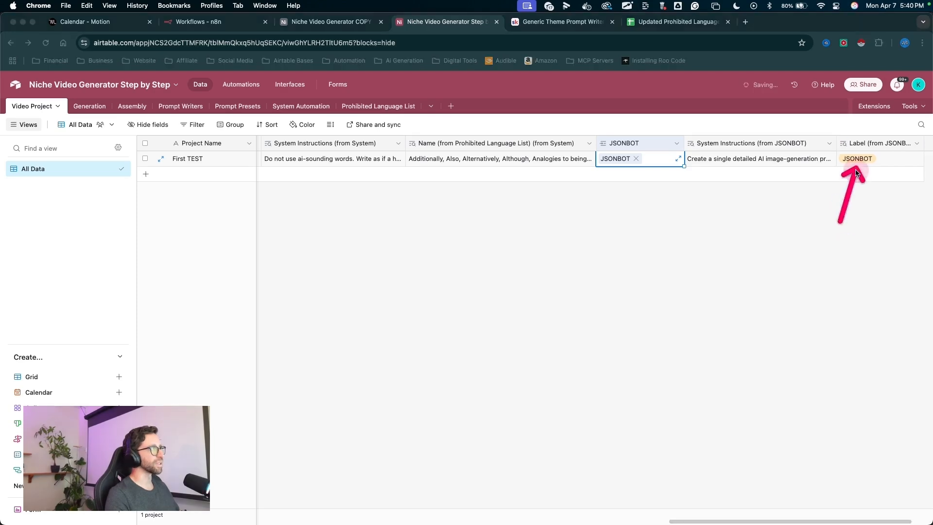
key(Escape)
- Scroll across the Video Project fields to review the linked and lookup columns for First TEST
scroll(659, 208, right, 3)
mouse_move(738, 303)
mouse_down()
mouse_move(795, 166)
mouse_move(383, 156)
mouse_move(848, 197)
mouse_move(804, 166)
mouse_up()
key(Escape)
scroll(671, 233, left, 10)
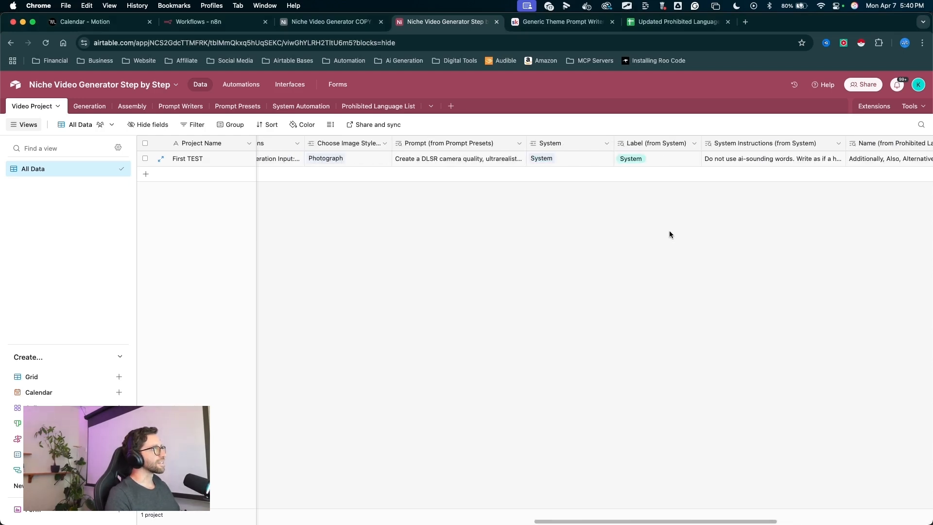
scroll(669, 231, left, 5)
scroll(669, 231, right, 6)
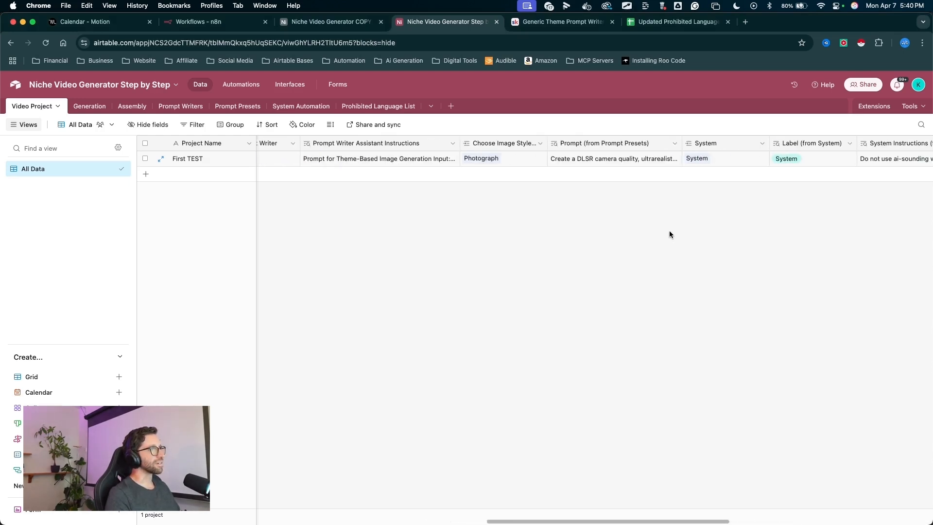
scroll(669, 230, right, 8)
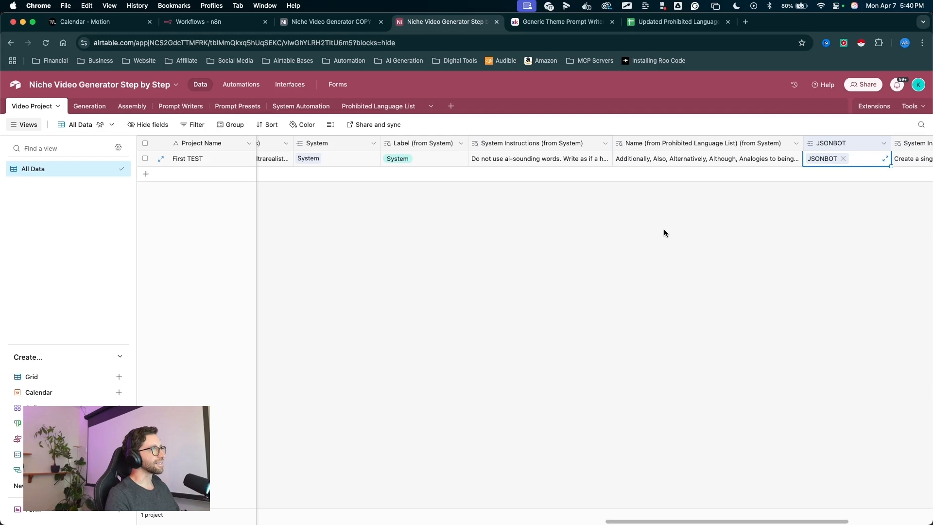
scroll(665, 233, right, 4)
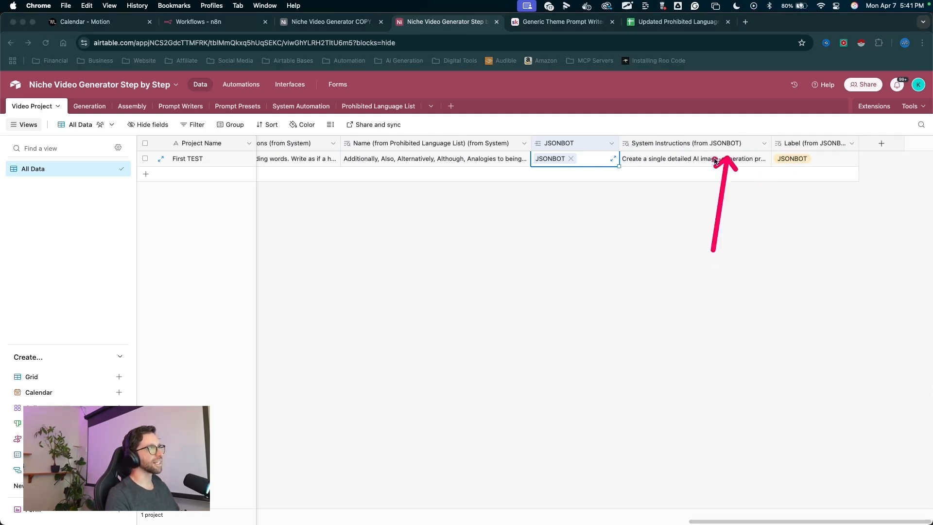
scroll(476, 197, left, 5)
drag(467, 282, 407, 163)
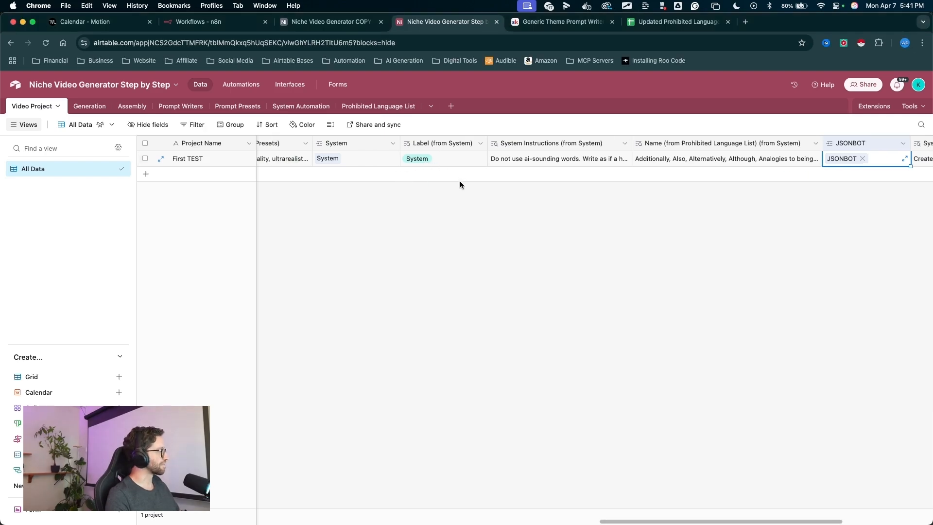
scroll(462, 187, left, 5)
scroll(467, 191, right, 10)
scroll(486, 184, left, 10)
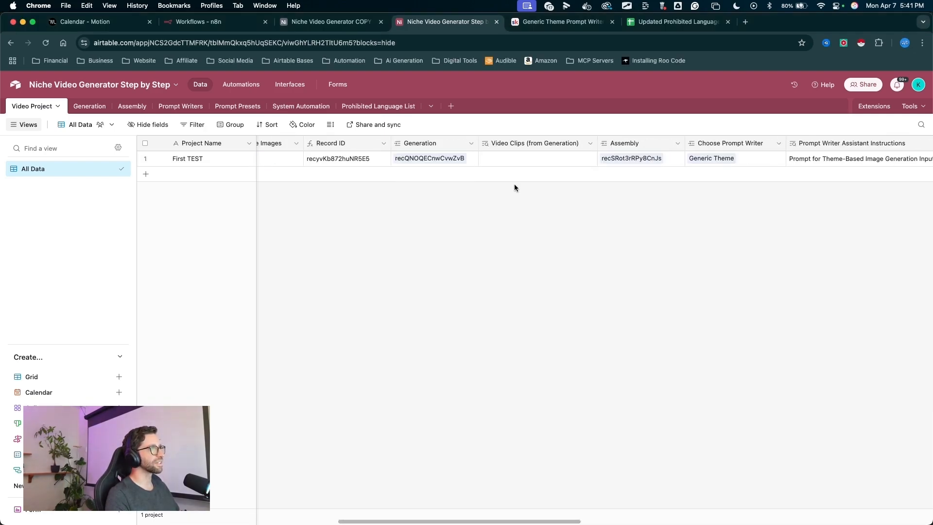
scroll(525, 194, right, 15)
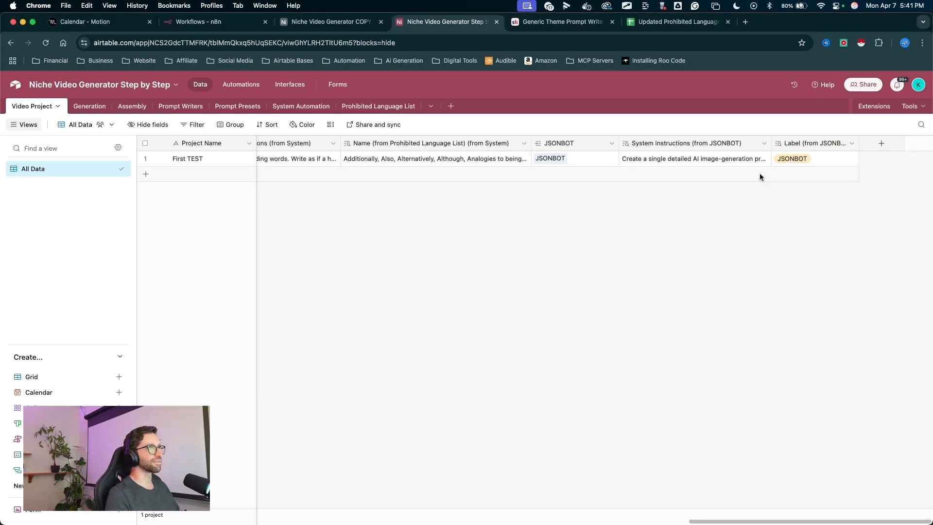
drag(859, 144, 854, 144)
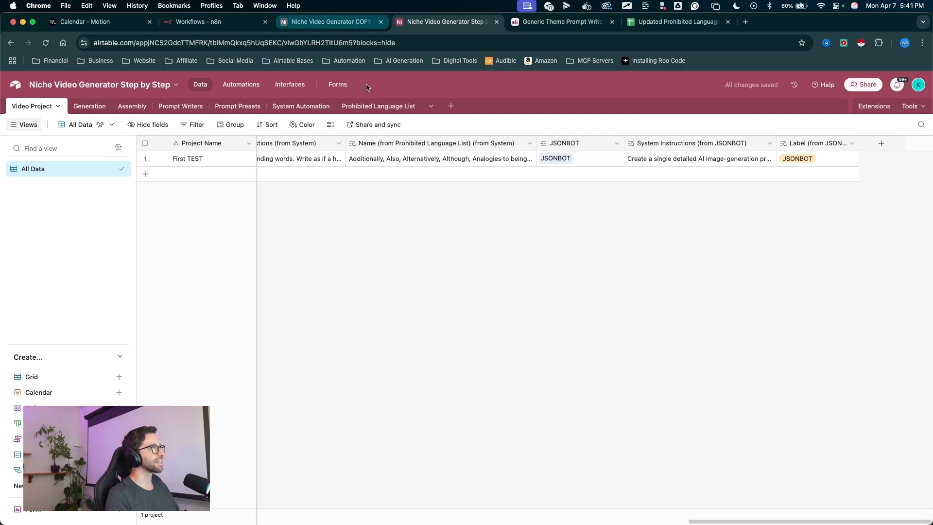
scroll(453, 223, left, 3)
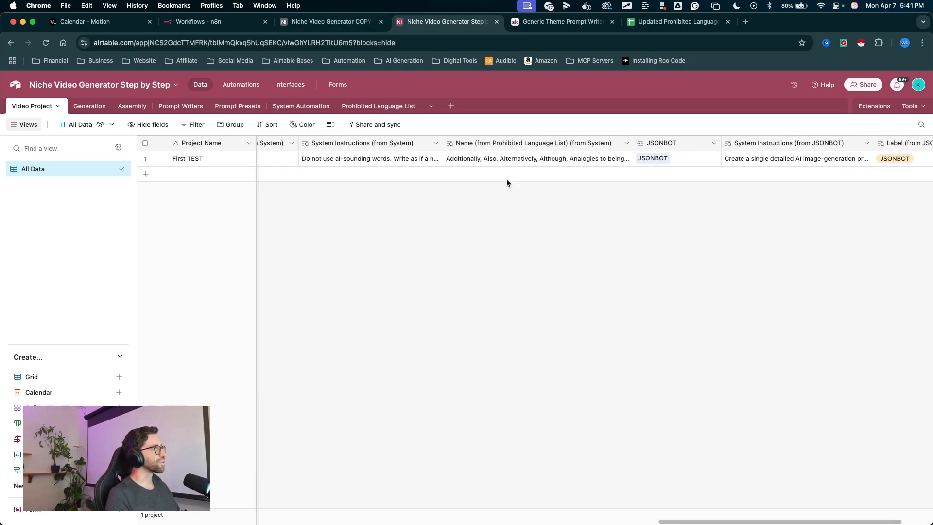
scroll(506, 182, left, 10)
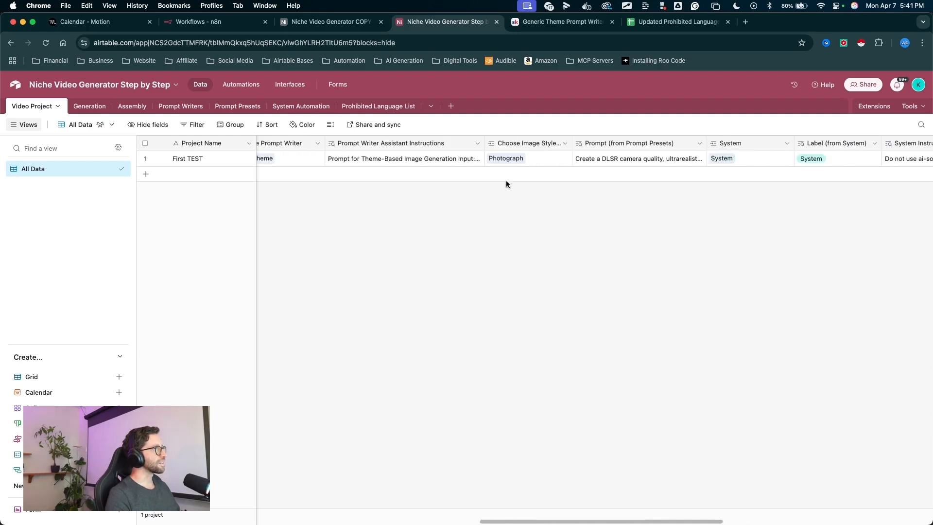
scroll(506, 184, left, 10)
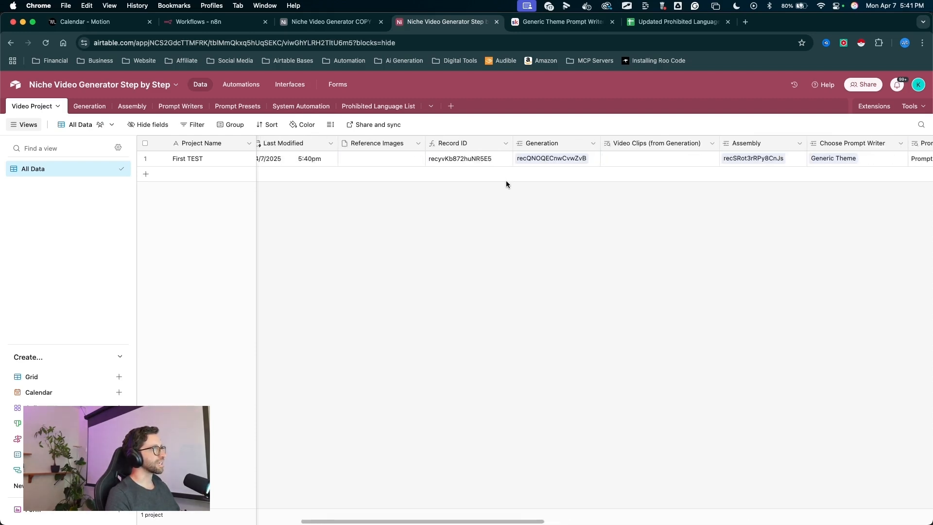
scroll(506, 184, left, 8)
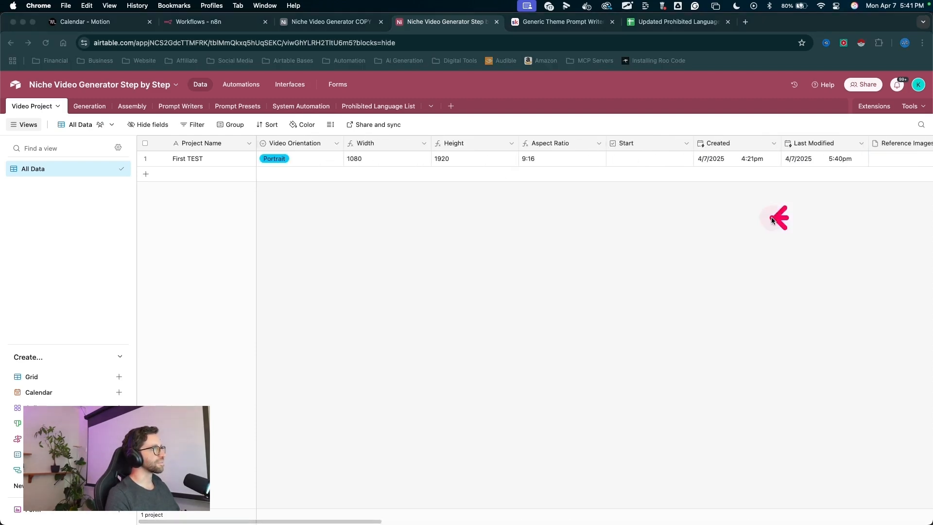
- Insert a long text field named Input Text Prompt Here right after the Aspect Ratio column
drag(788, 218, 199, 219)
key(Escape)
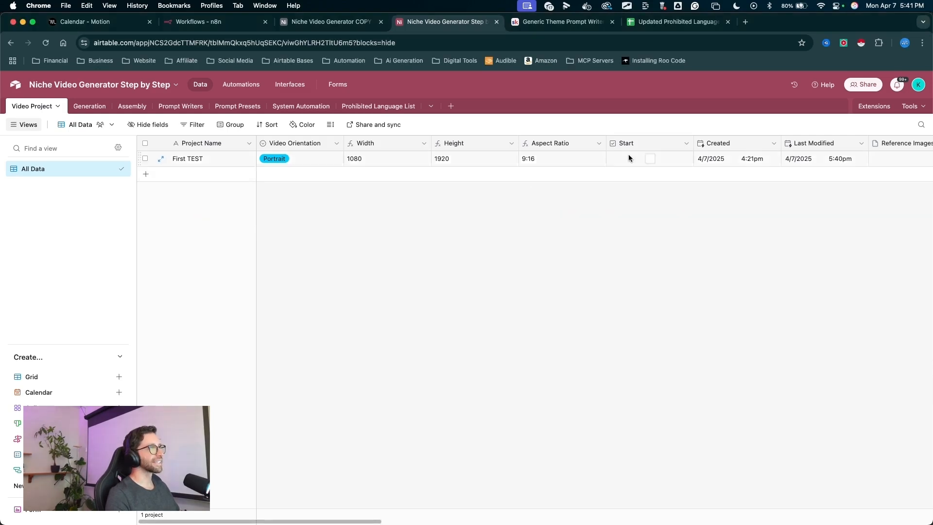
scroll(602, 190, right, 4)
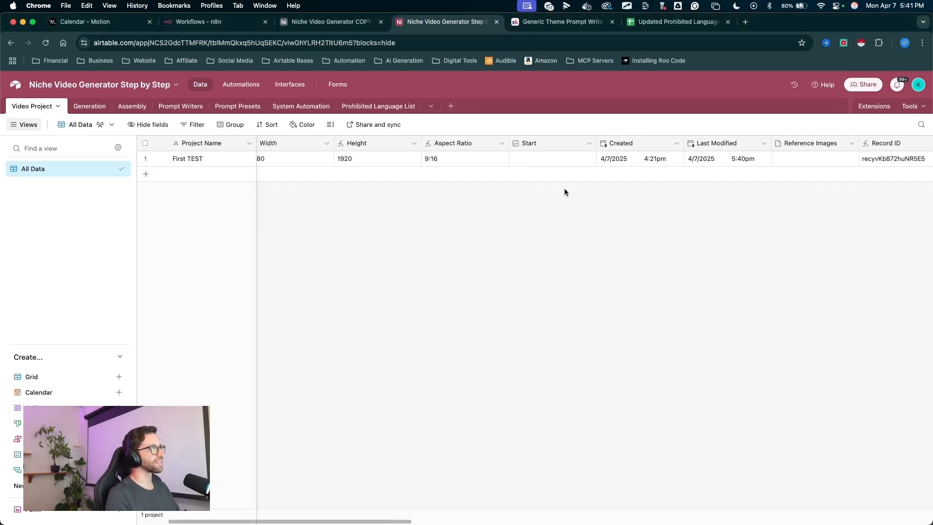
mouse_move(519, 253)
mouse_down()
mouse_move(474, 145)
mouse_move(561, 152)
mouse_up()
mouse_move(491, 202)
mouse_down()
mouse_move(471, 142)
mouse_move(469, 203)
mouse_move(504, 180)
mouse_up()
right_click(471, 142)
click(467, 222)
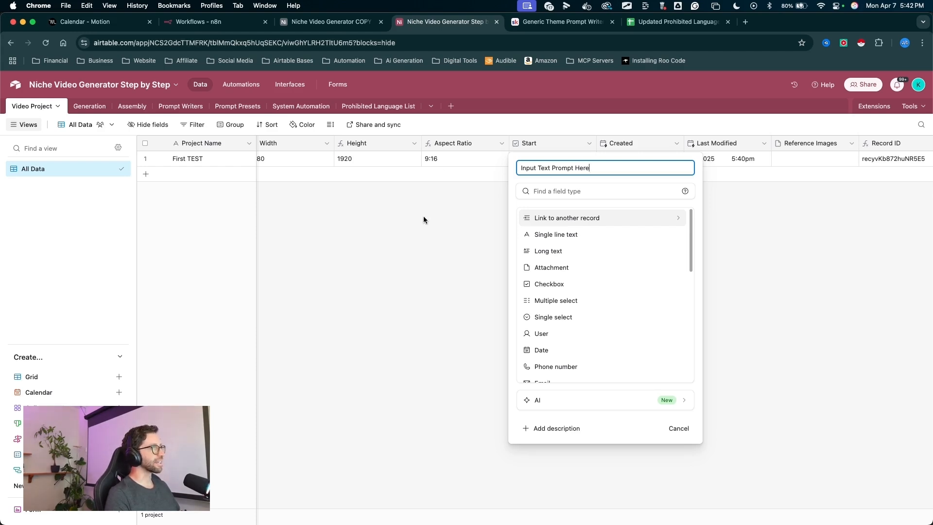
mouse_move(440, 251)
mouse_down()
mouse_move(170, 192)
mouse_move(47, 183)
mouse_move(261, 161)
mouse_move(293, 309)
mouse_move(620, 296)
mouse_move(407, 196)
mouse_up()
key(Escape)
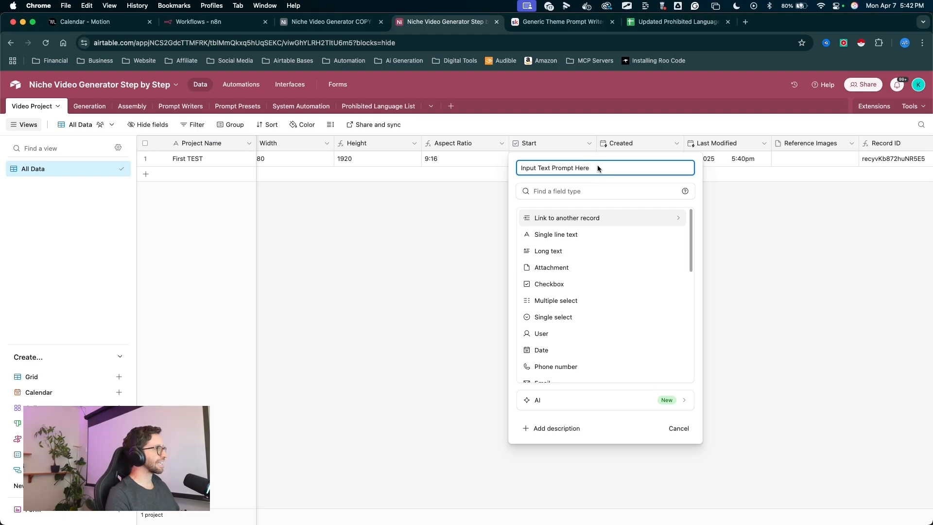
drag(456, 214, 519, 171)
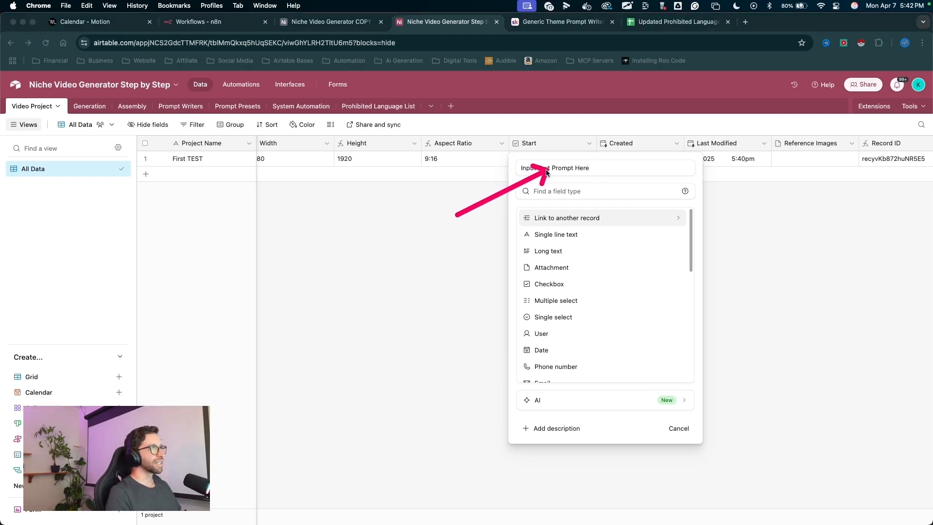
mouse_move(457, 214)
mouse_down()
mouse_move(559, 217)
mouse_move(550, 251)
mouse_up()
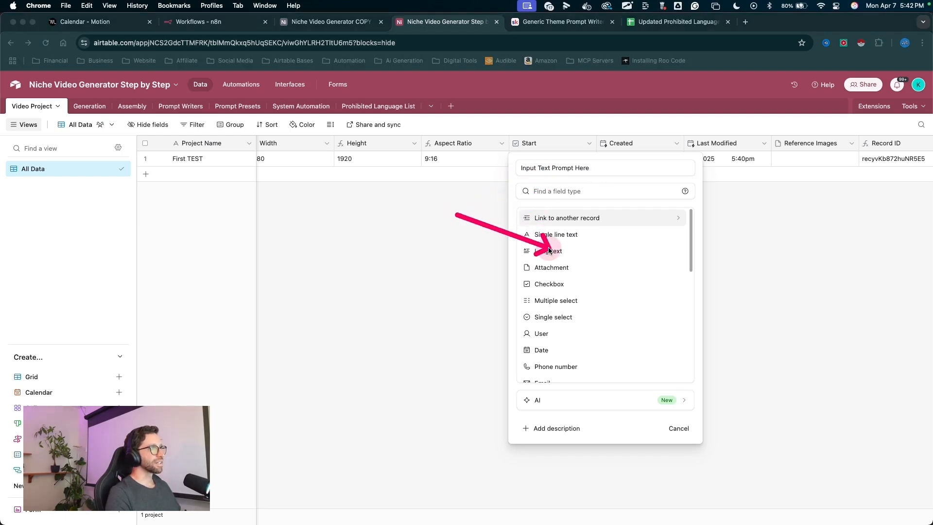
click(519, 251)
click(671, 293)
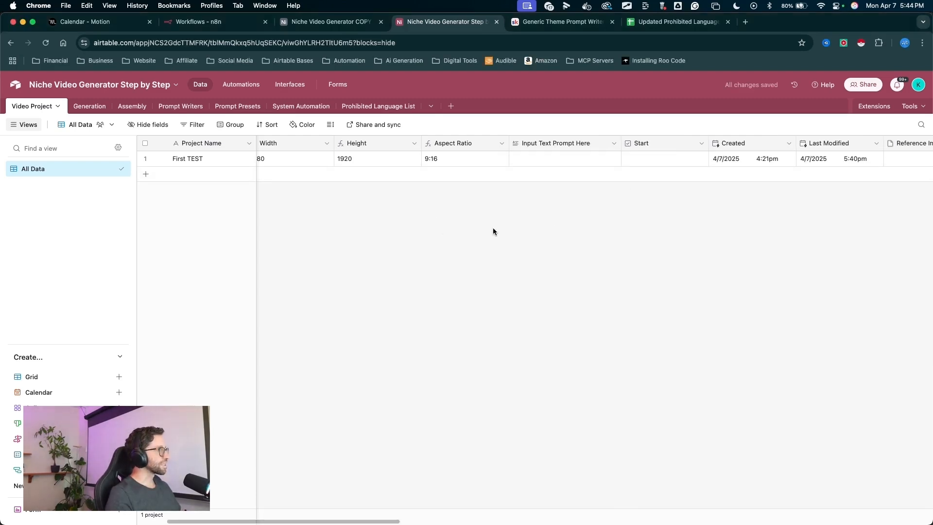
- Scroll back to the Assembly link field to examine it
scroll(634, 211, right, 10)
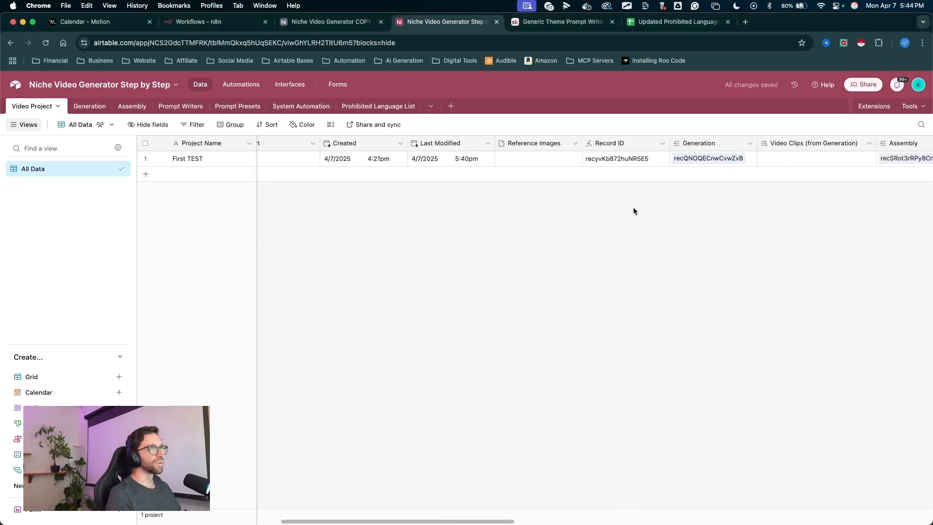
scroll(634, 209, right, 10)
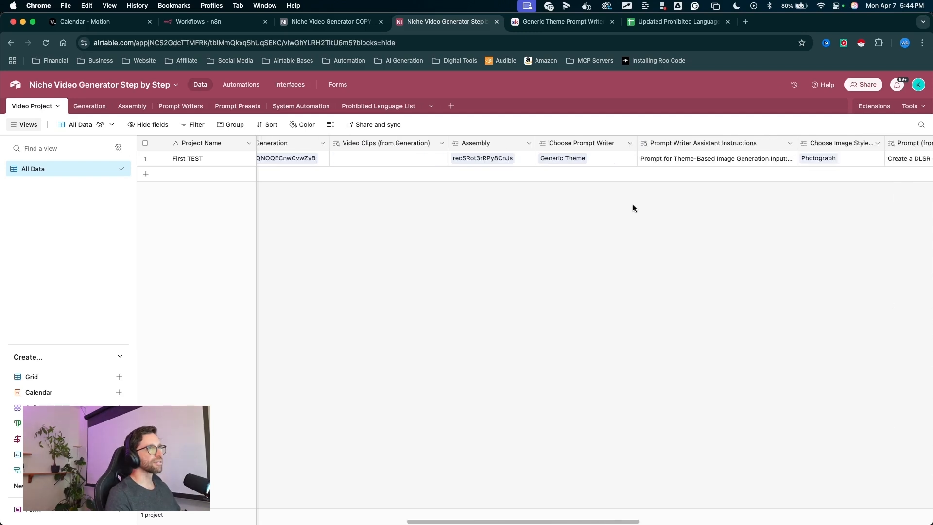
scroll(633, 208, left, 2)
mouse_move(589, 329)
mouse_down()
mouse_move(551, 147)
mouse_move(131, 121)
mouse_move(260, 150)
mouse_move(558, 156)
mouse_move(510, 148)
mouse_move(543, 163)
mouse_move(531, 146)
mouse_move(312, 156)
mouse_move(379, 132)
mouse_move(312, 171)
mouse_move(598, 142)
mouse_move(857, 149)
mouse_move(523, 158)
mouse_up()
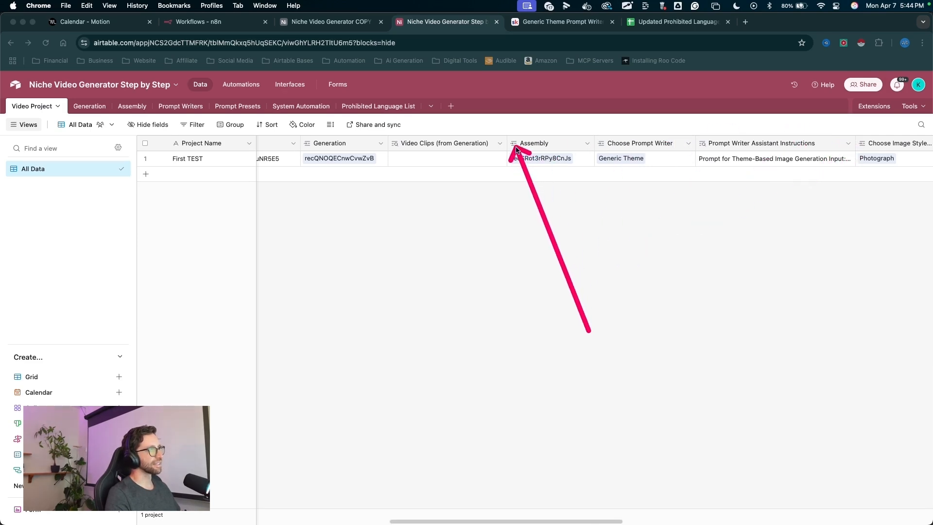
mouse_move(516, 149)
mouse_down()
mouse_move(744, 148)
mouse_move(616, 142)
mouse_move(616, 156)
mouse_move(317, 152)
mouse_move(529, 187)
mouse_move(532, 148)
mouse_move(290, 134)
mouse_move(374, 153)
mouse_move(528, 145)
mouse_up()
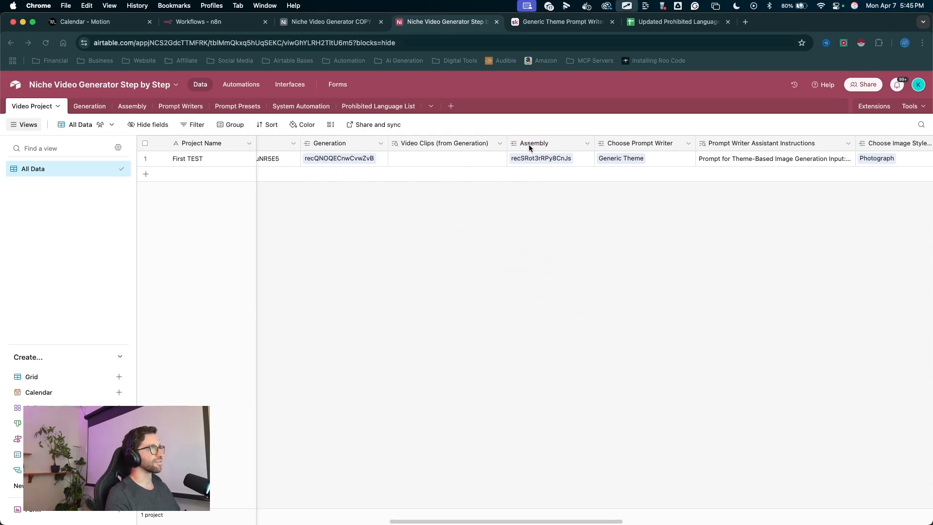
drag(538, 232, 518, 183)
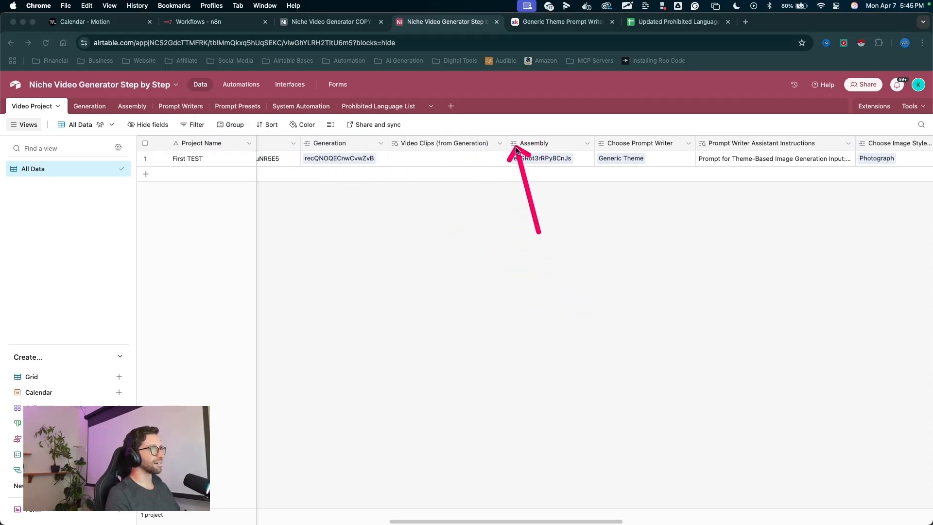
- Add a lookup field on the Assembly link that pulls in the Assembly table's Finished Video field
drag(516, 150, 516, 149)
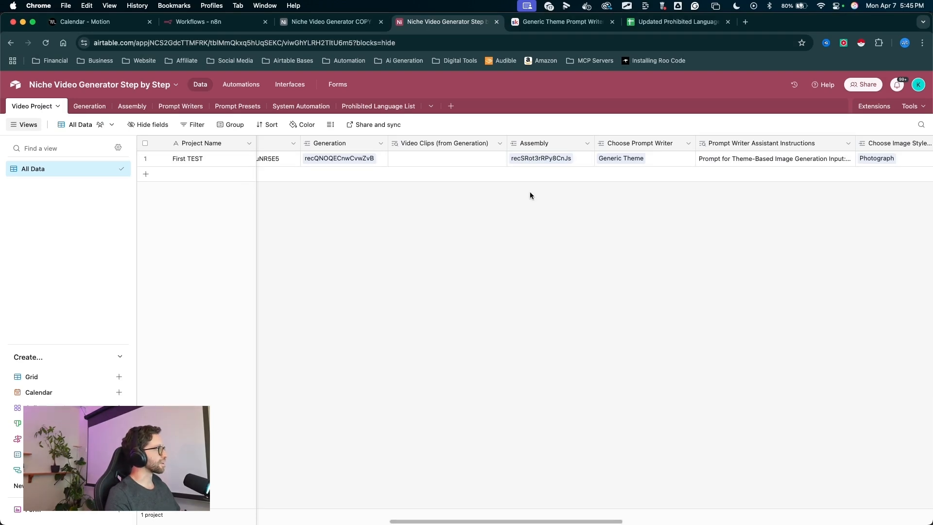
drag(544, 246, 539, 149)
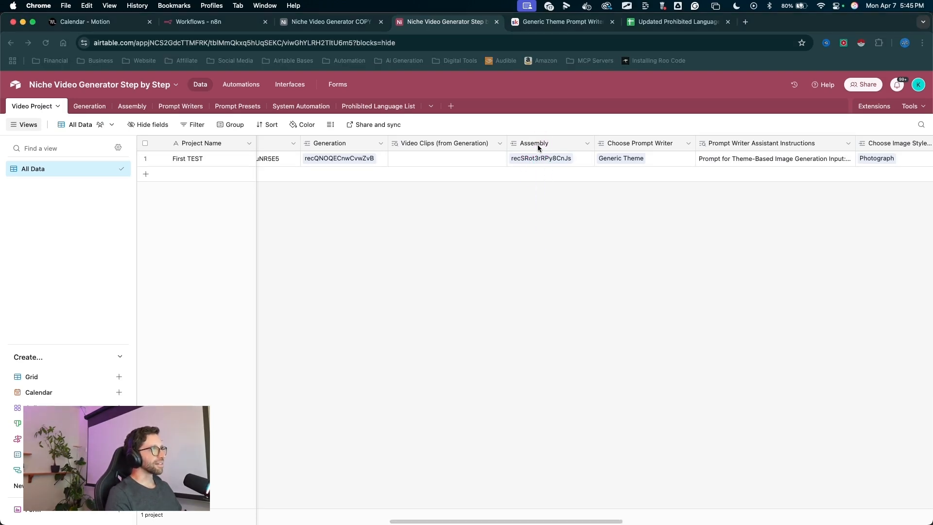
right_click(537, 144)
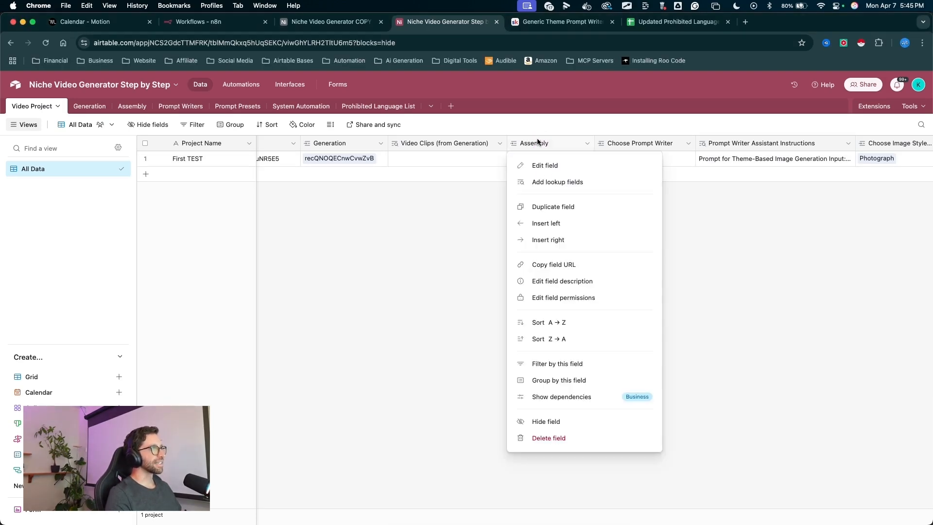
click(545, 182)
mouse_move(515, 183)
mouse_down()
mouse_move(499, 270)
mouse_move(391, 375)
mouse_up()
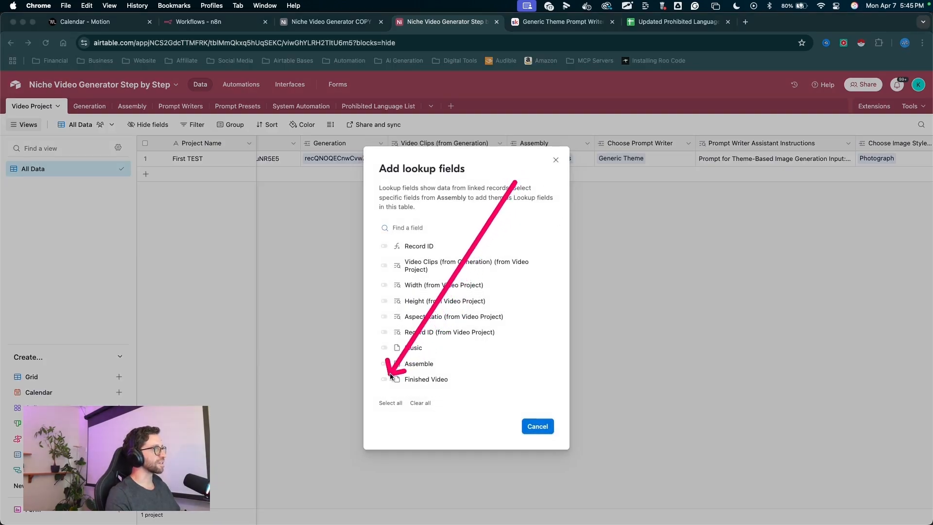
click(384, 379)
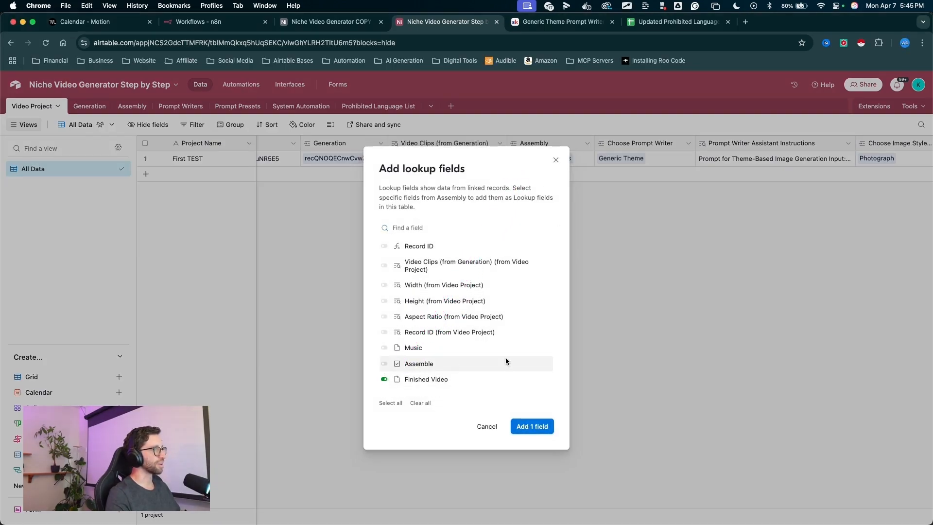
- Rename the new Finished Video (from Assembly) lookup field to Finished Video
right_click(672, 143)
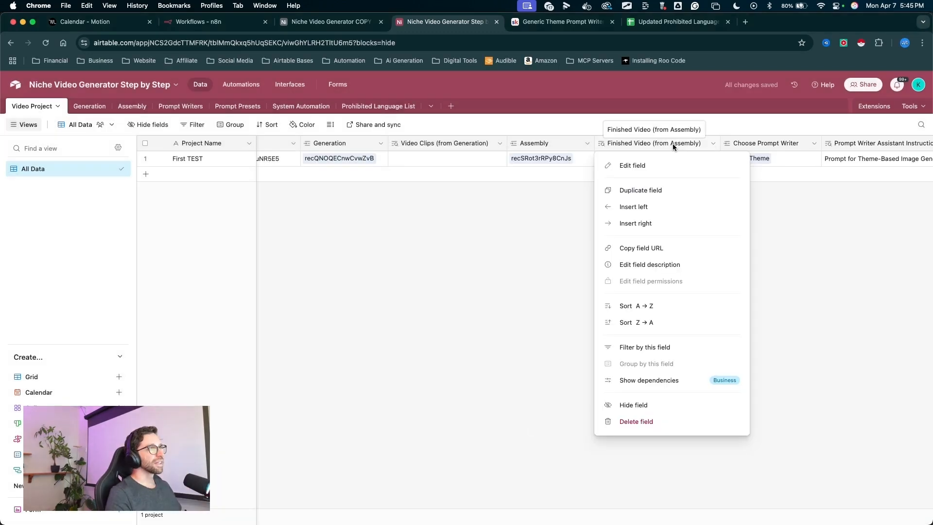
click(633, 165)
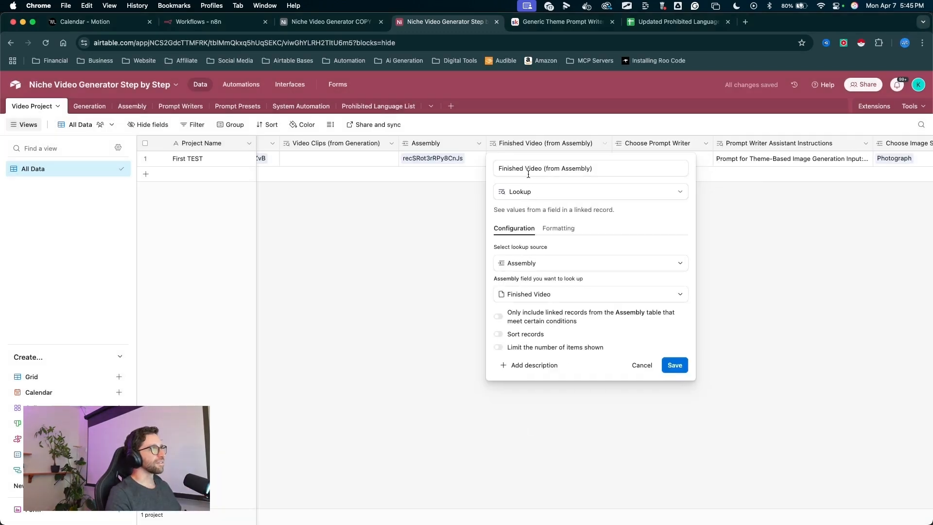
drag(541, 170, 606, 171)
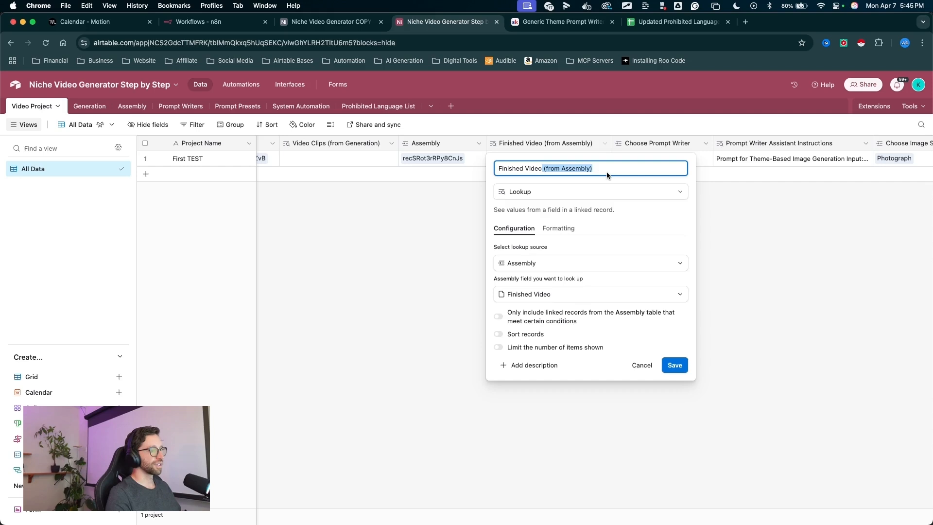
key(BackSpace)
click(674, 365)
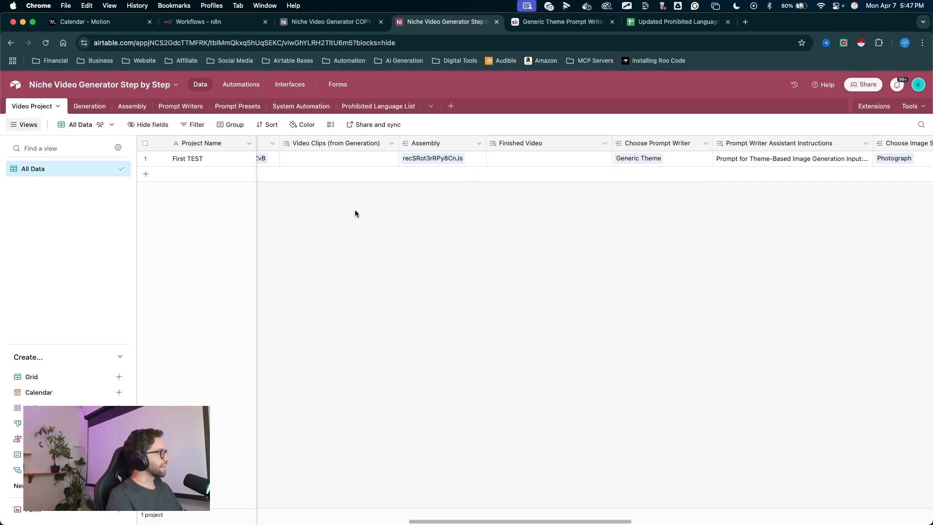
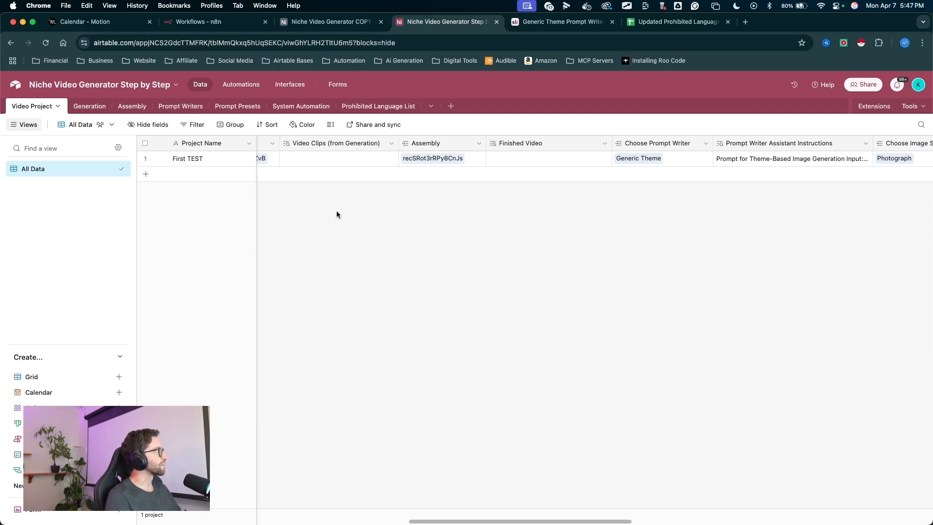
- Create a new collaborative grid view named Reference Images
mouse_move(304, 332)
mouse_down()
mouse_move(53, 120)
mouse_move(45, 101)
mouse_move(34, 168)
mouse_move(109, 323)
mouse_move(62, 381)
mouse_move(123, 381)
mouse_up()
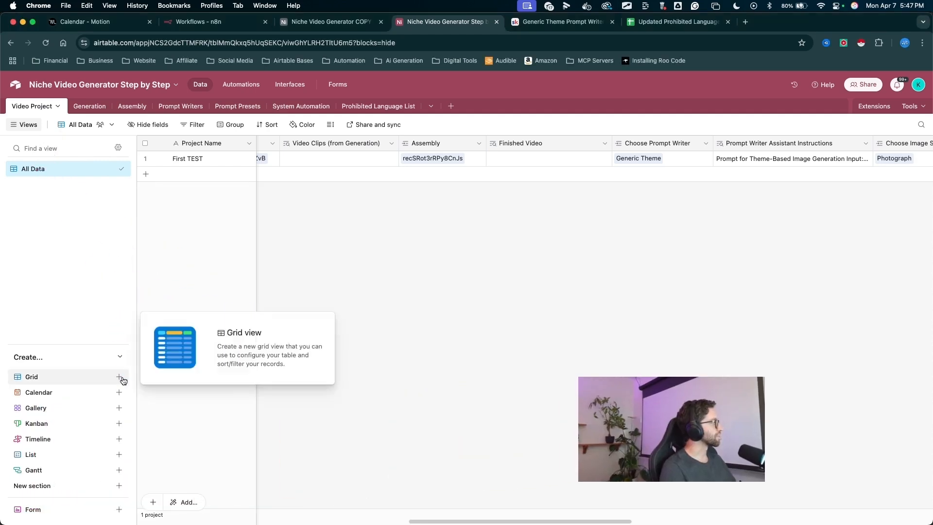
click(122, 379)
text(Reference Images)
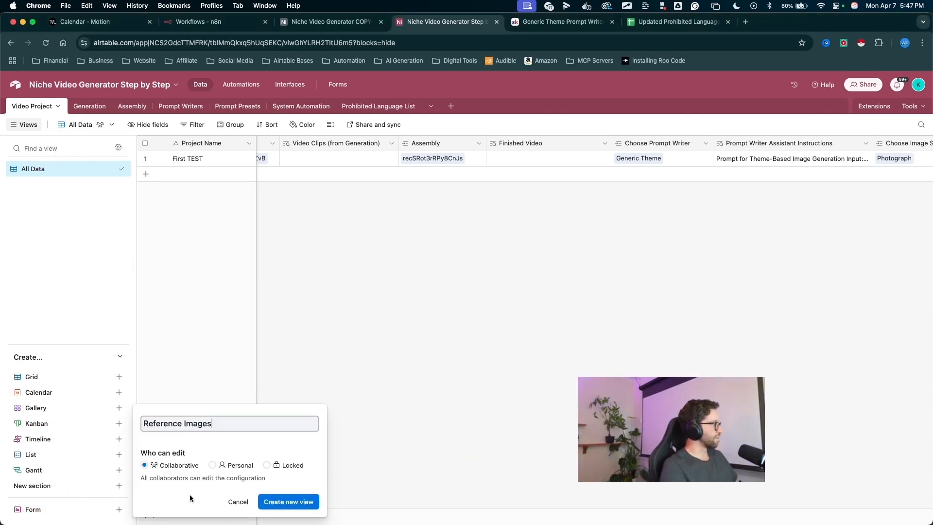
drag(335, 455, 308, 490)
click(301, 501)
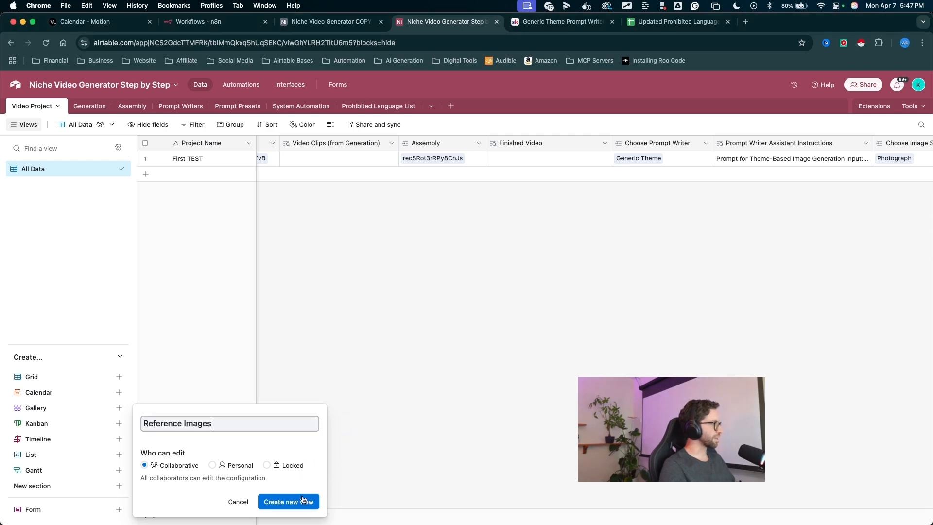
- Move the Reference Images view above All Data in the view list
drag(115, 233, 73, 207)
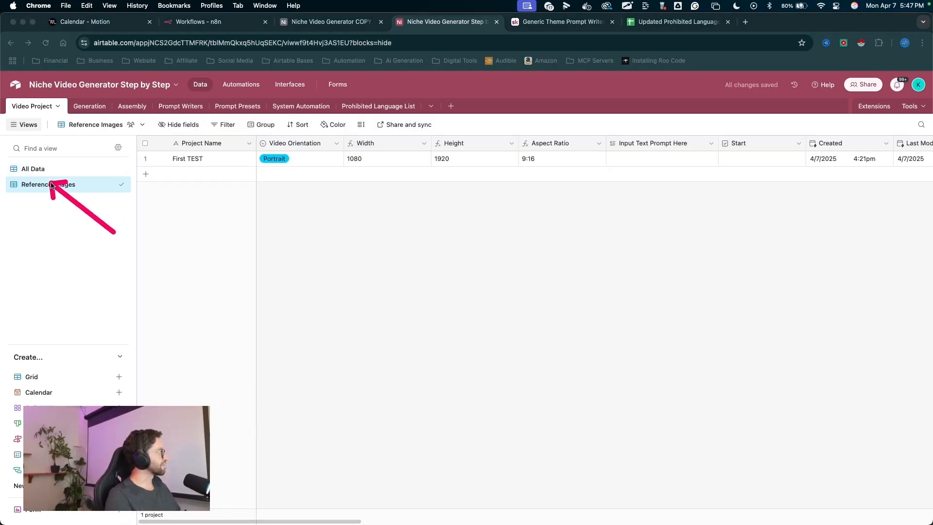
drag(45, 169, 39, 161)
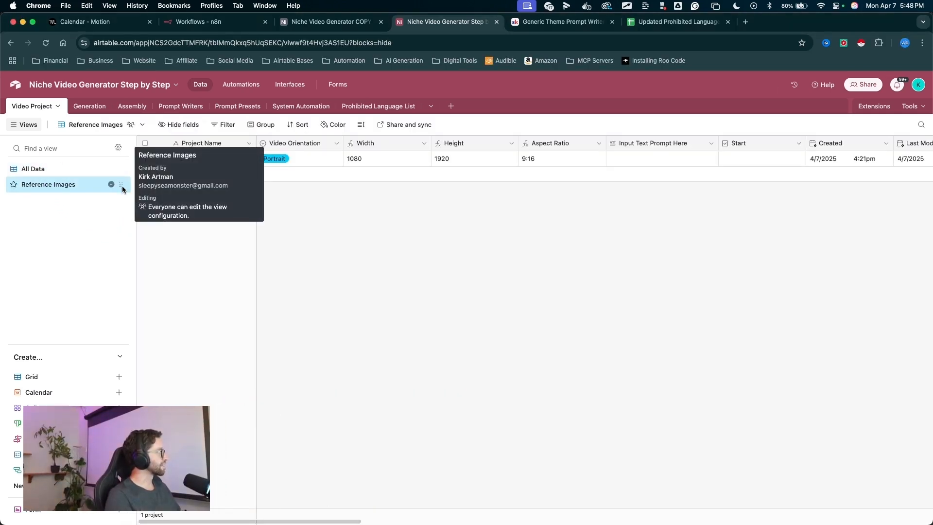
drag(123, 184, 122, 165)
mouse_move(287, 306)
mouse_down()
mouse_move(137, 202)
mouse_move(77, 168)
mouse_move(52, 178)
mouse_move(44, 166)
mouse_move(656, 185)
mouse_move(337, 143)
mouse_move(402, 146)
mouse_move(214, 183)
mouse_move(606, 181)
mouse_move(323, 184)
mouse_move(292, 197)
mouse_up()
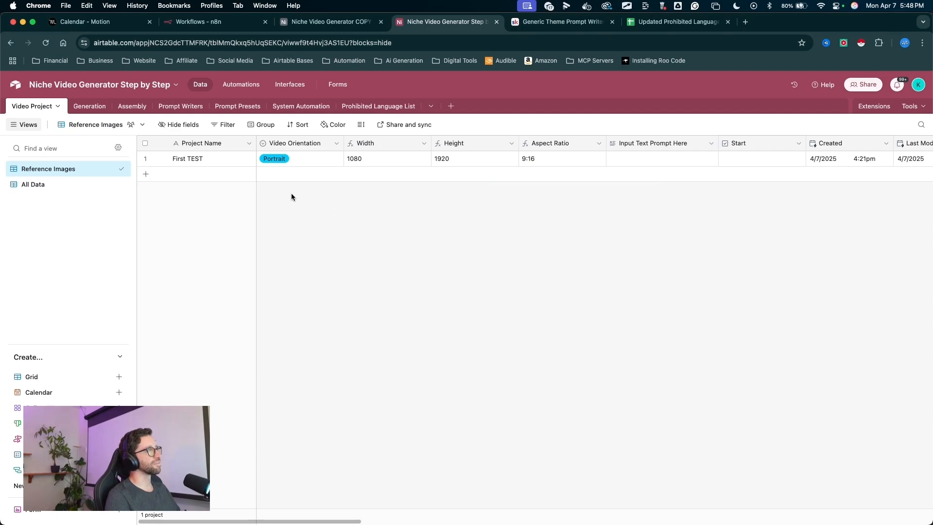
- Hide the Width, Height, Aspect Ratio, Created and Last Modified fields in the Reference Images view
mouse_move(210, 325)
mouse_down()
mouse_move(202, 261)
mouse_move(590, 245)
mouse_move(291, 198)
mouse_up()
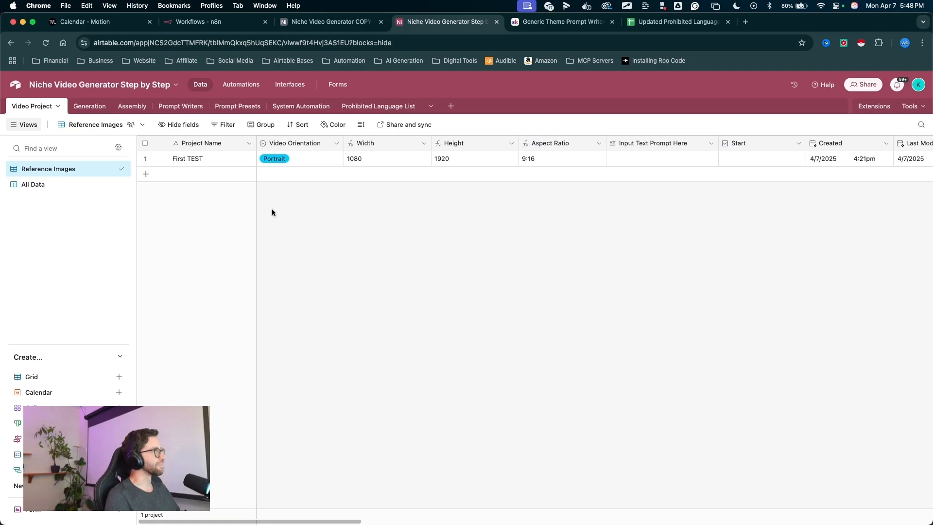
drag(140, 260, 64, 176)
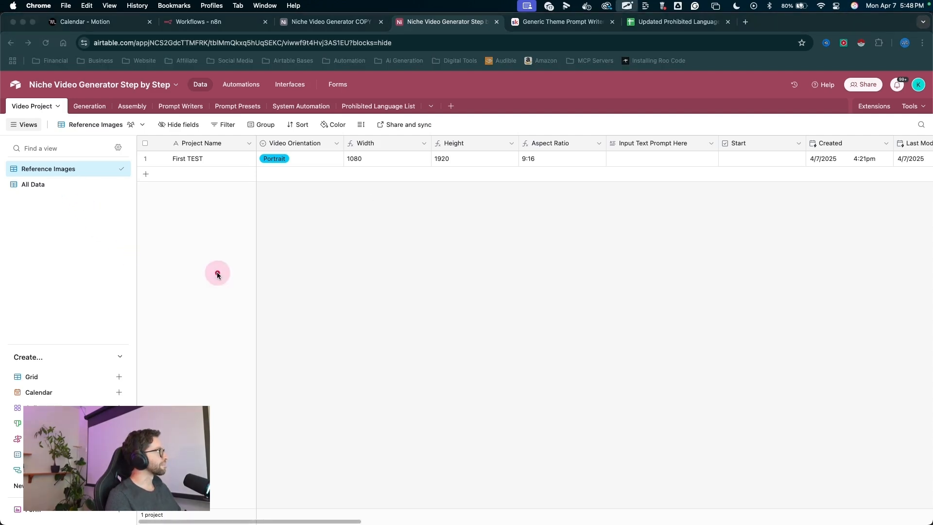
drag(217, 272, 177, 130)
click(175, 126)
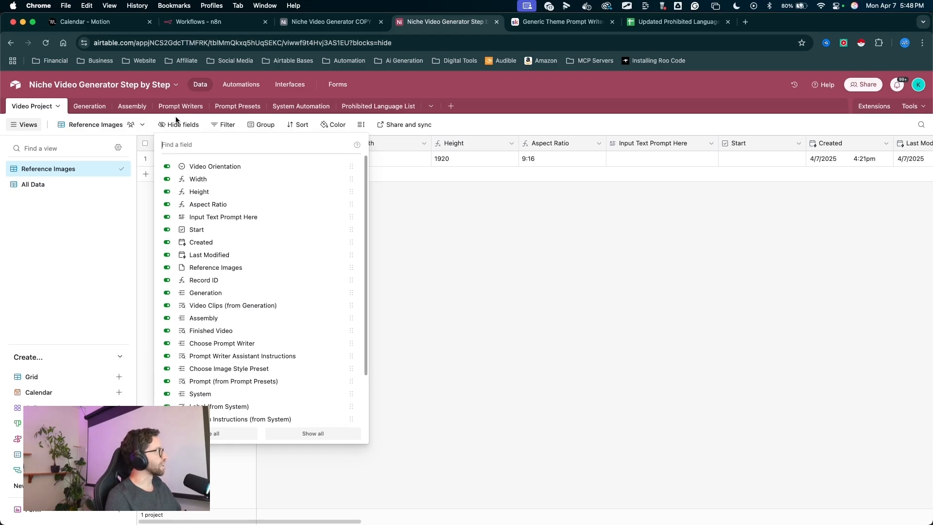
drag(169, 120, 169, 152)
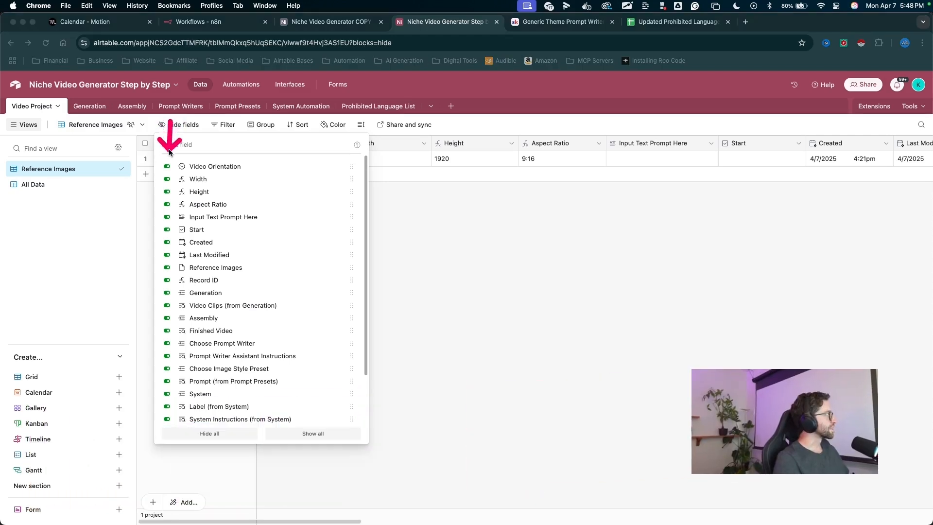
click(167, 178)
click(167, 191)
click(166, 204)
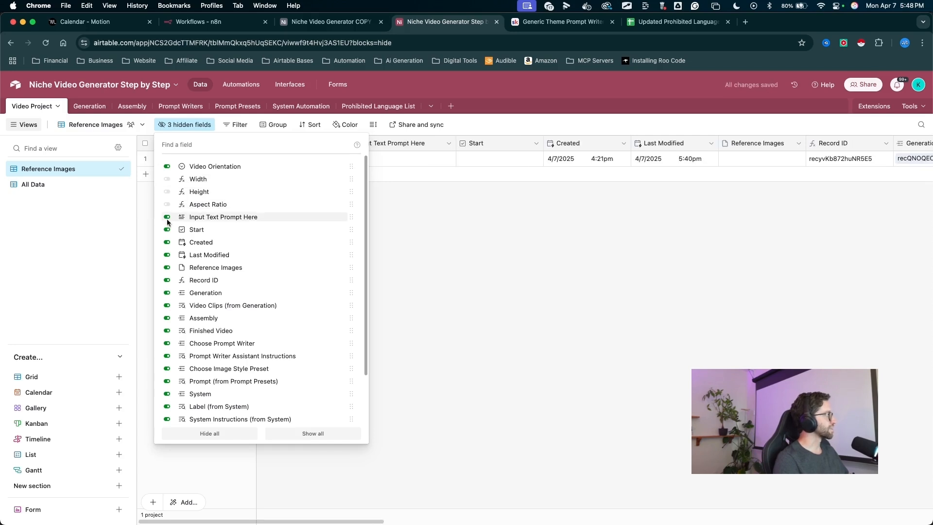
click(166, 242)
click(166, 255)
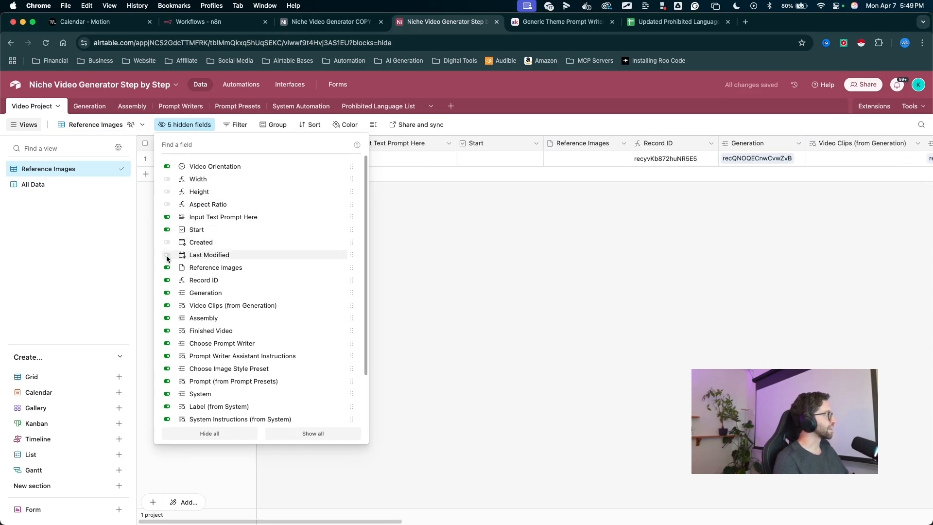
mouse_move(154, 250)
mouse_down()
mouse_move(59, 173)
mouse_move(154, 258)
mouse_up()
key(Escape)
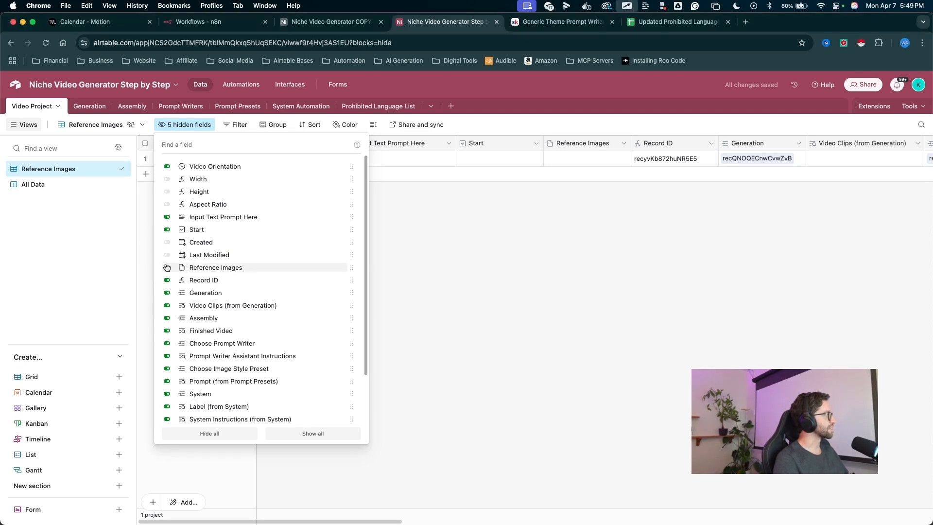
- Hide the Generation, Assembly, prompt writer, prompt preset, System and JSONBOT link and lookup fields in this view
click(166, 293)
click(166, 305)
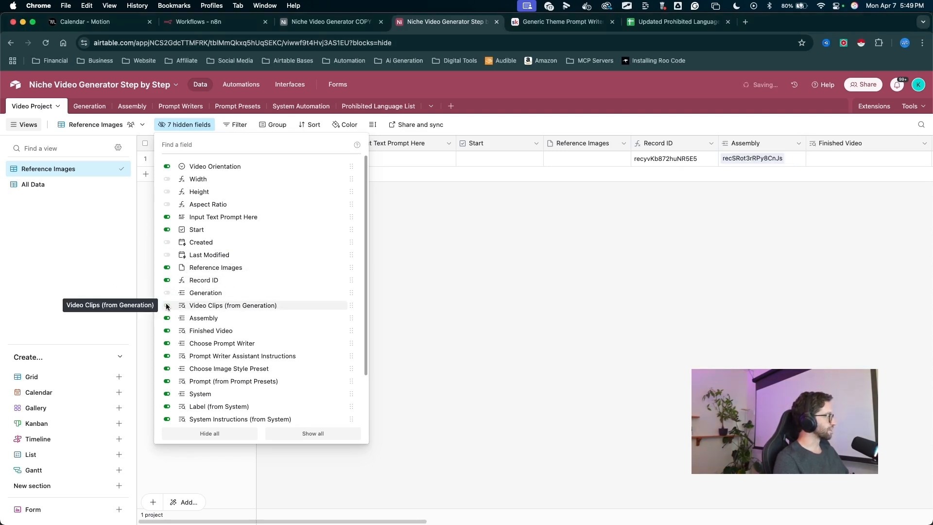
click(166, 318)
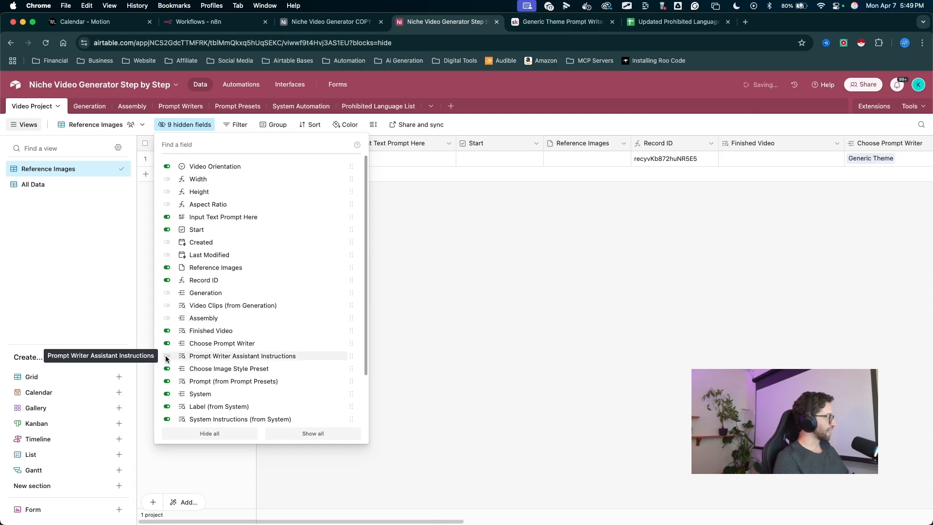
scroll(168, 362, down, 2)
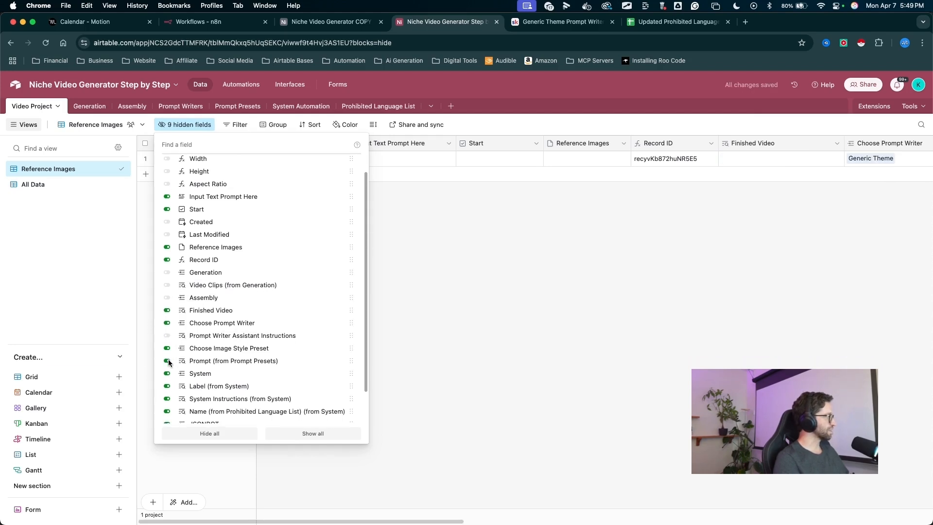
click(168, 360)
click(168, 369)
click(167, 382)
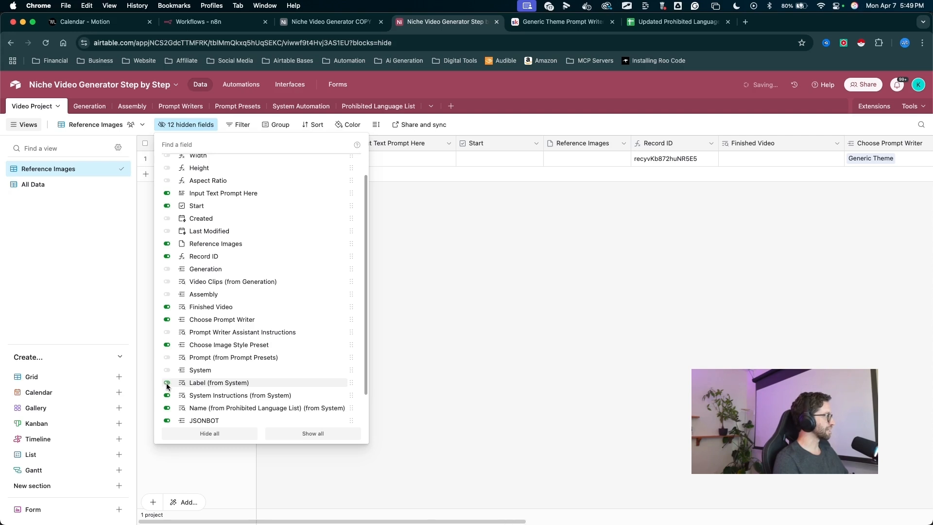
scroll(167, 387, down, 2)
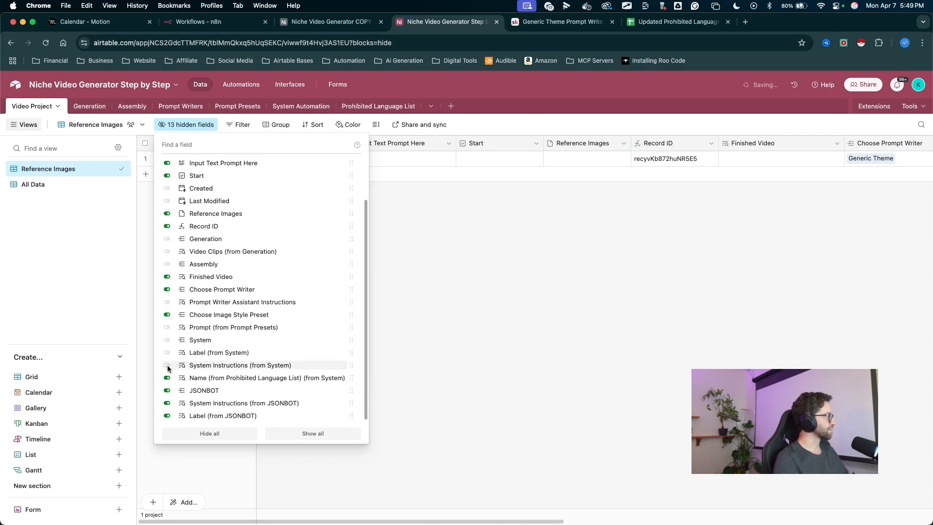
click(167, 380)
scroll(168, 388, down, 1)
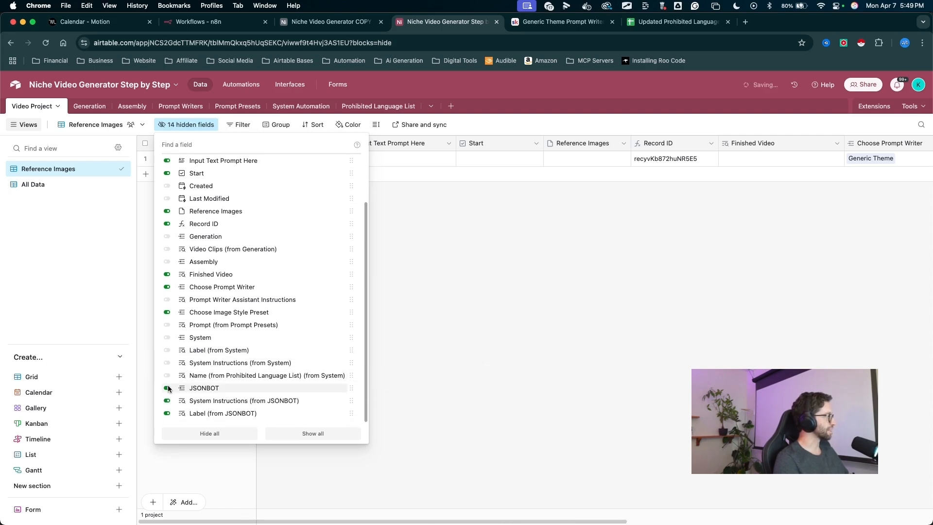
click(167, 388)
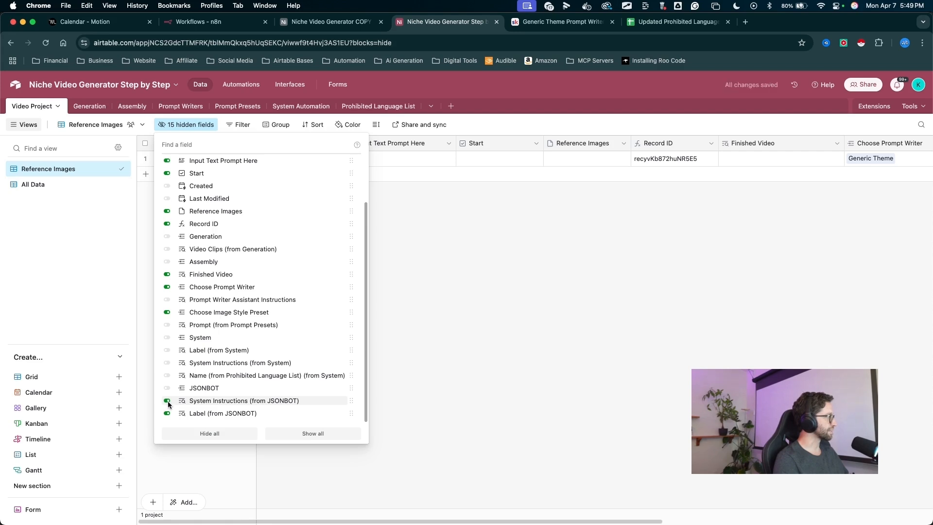
click(168, 401)
click(167, 413)
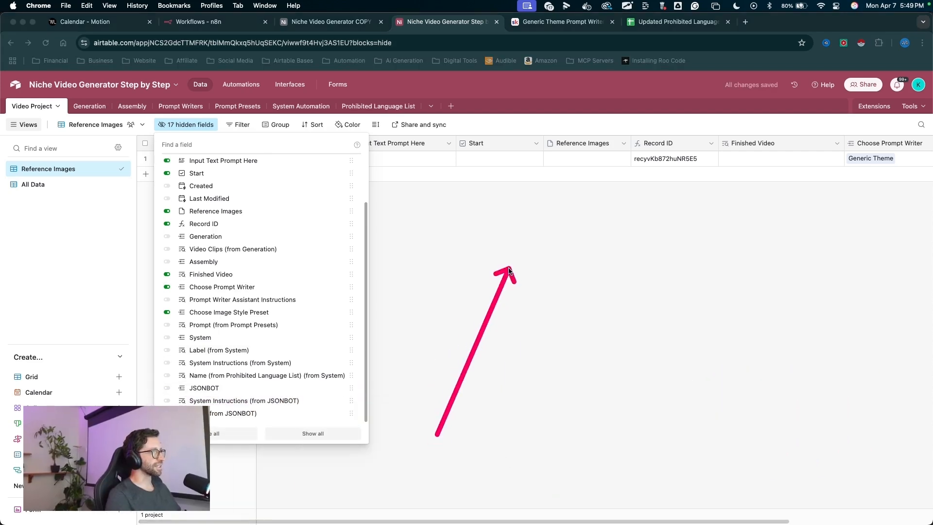
- Scroll across the Reference Images view to review the remaining visible columns
right_click(510, 224)
click(427, 232)
click(391, 235)
scroll(413, 234, right, 4)
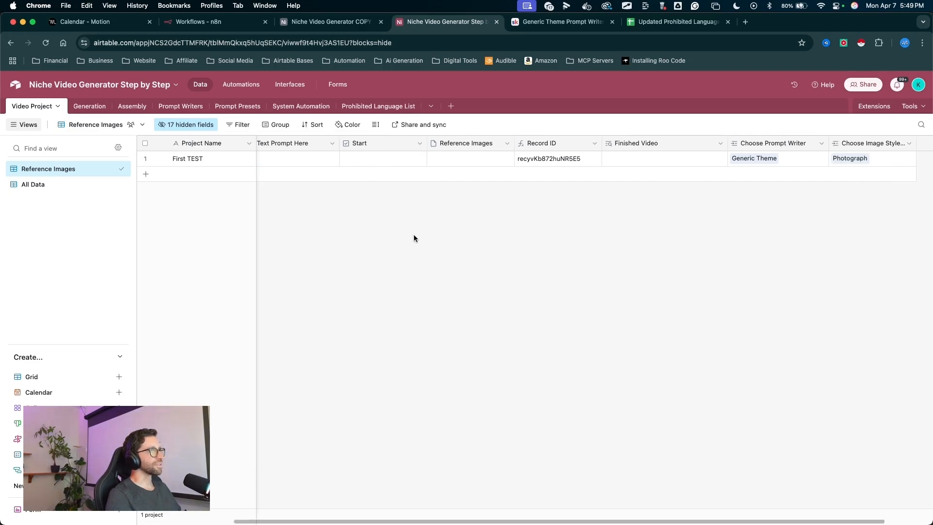
scroll(729, 232, left, 4)
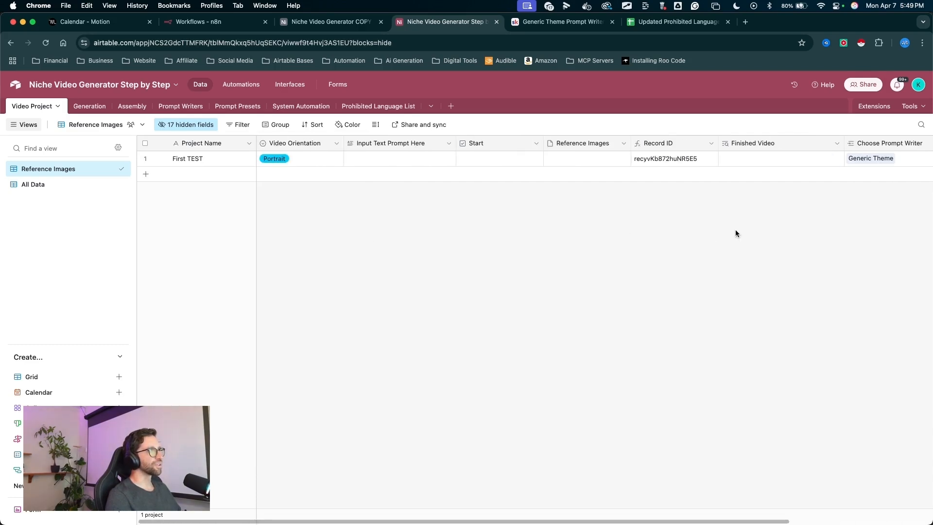
scroll(733, 231, right, 4)
scroll(733, 236, left, 4)
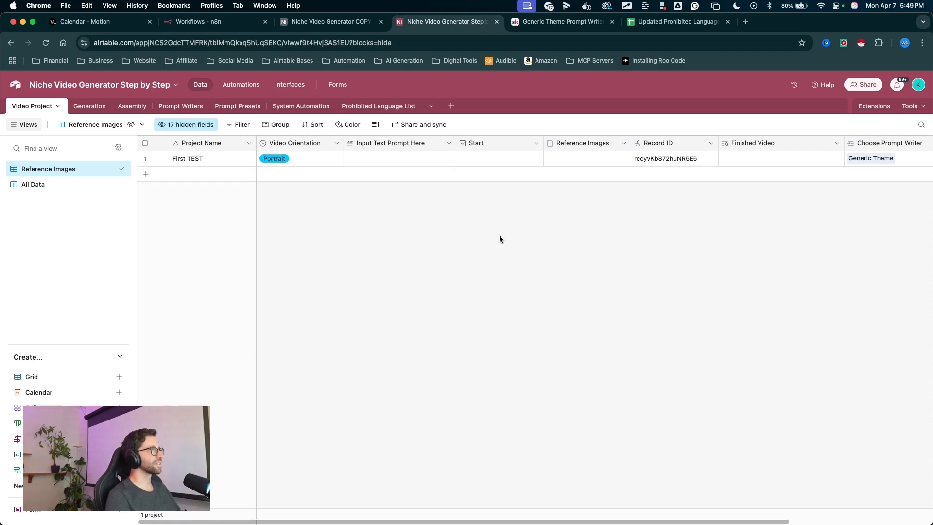
mouse_move(456, 326)
mouse_down()
mouse_move(510, 144)
mouse_move(517, 165)
mouse_move(291, 183)
mouse_move(271, 162)
mouse_move(452, 173)
mouse_move(306, 202)
mouse_move(270, 198)
mouse_up()
mouse_move(272, 321)
mouse_down()
mouse_move(221, 236)
mouse_move(201, 154)
mouse_move(273, 225)
mouse_move(273, 168)
mouse_move(383, 166)
mouse_up()
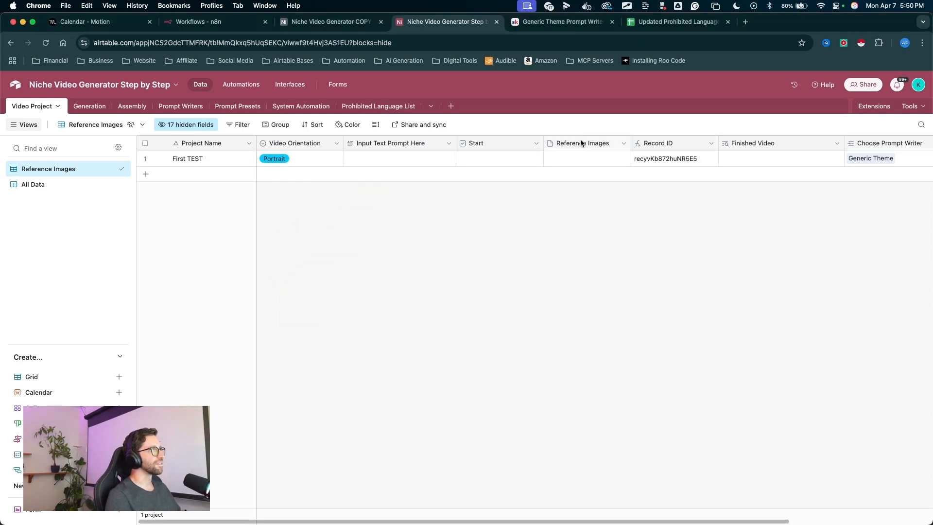
click(583, 158)
mouse_move(371, 242)
mouse_down()
mouse_move(389, 152)
mouse_move(150, 161)
mouse_move(79, 173)
mouse_move(359, 181)
mouse_up()
mouse_move(377, 148)
mouse_down()
mouse_move(547, 173)
mouse_move(569, 142)
mouse_move(382, 144)
mouse_up()
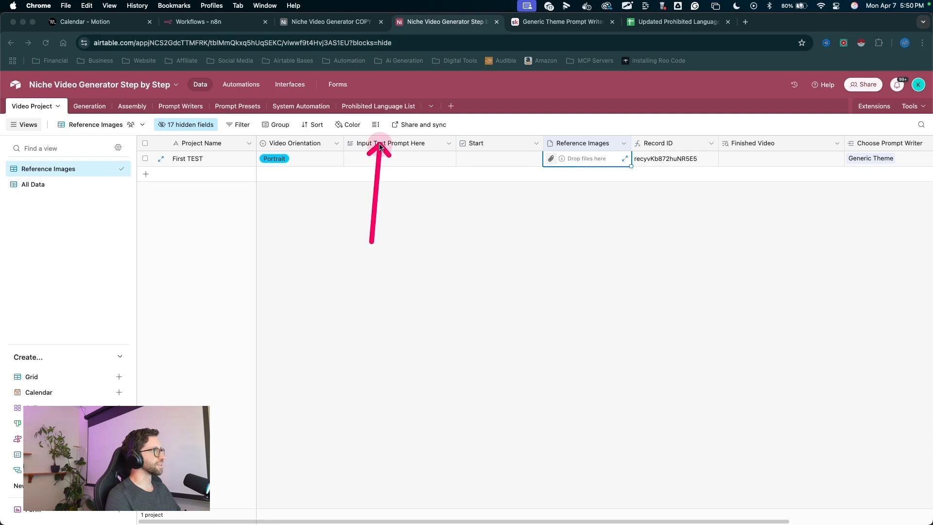
key(Escape)
key(ctrl+a)
drag(396, 259, 395, 179)
drag(362, 276, 384, 152)
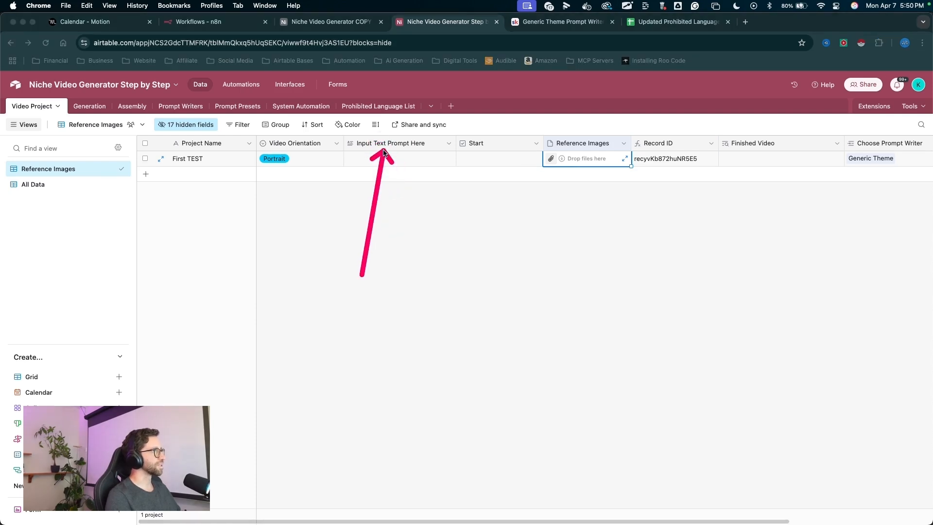
key(Escape)
key(ctrl+a)
drag(288, 246, 199, 127)
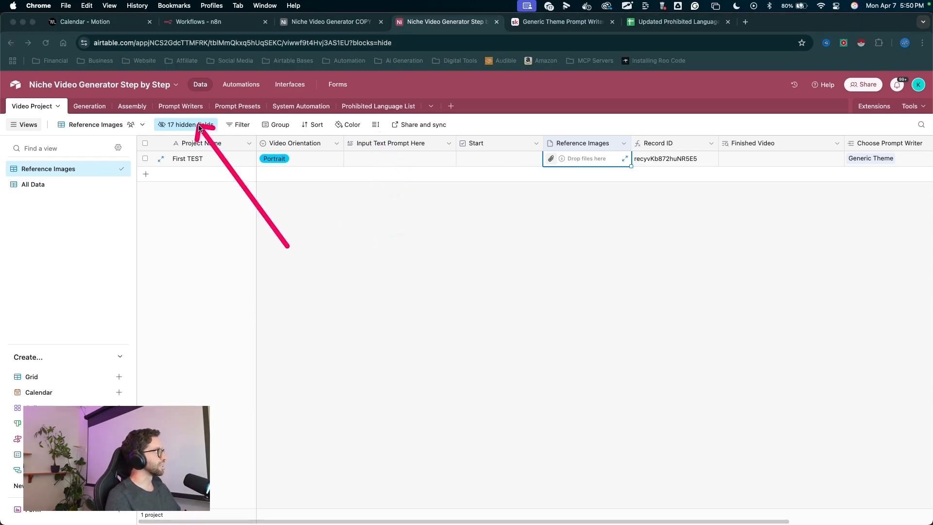
key(Escape)
- Hide the Input Text Prompt Here field in the Reference Images view too
click(196, 124)
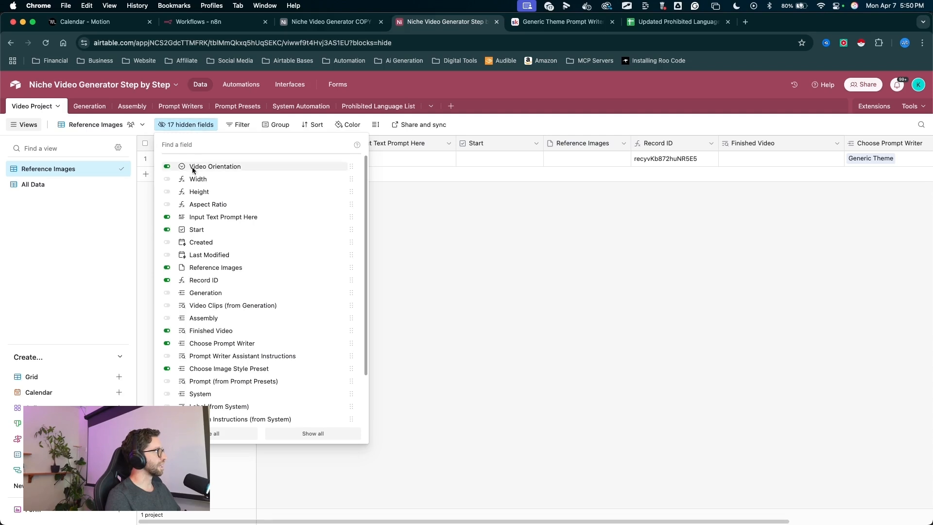
click(166, 216)
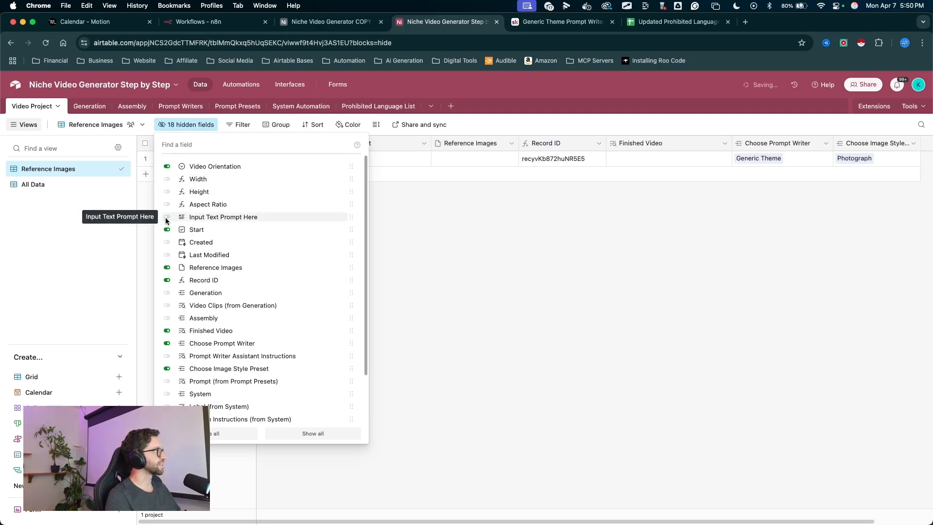
key(ctrl+a)
mouse_move(381, 329)
mouse_down()
mouse_move(460, 118)
mouse_move(450, 145)
mouse_move(343, 143)
mouse_up()
key(Escape)
key(ctrl+a)
drag(349, 242, 290, 141)
key(Escape)
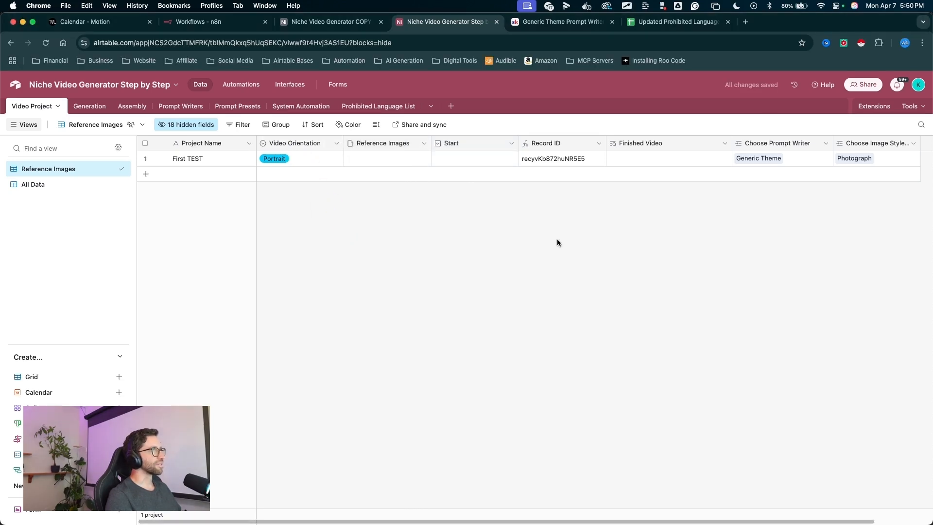
- Move the Choose Prompt Writer column right after Reference Images
click(668, 158)
key(ctrl+a)
mouse_move(746, 261)
mouse_down()
mouse_move(772, 164)
mouse_move(687, 144)
mouse_move(425, 143)
mouse_up()
key(Escape)
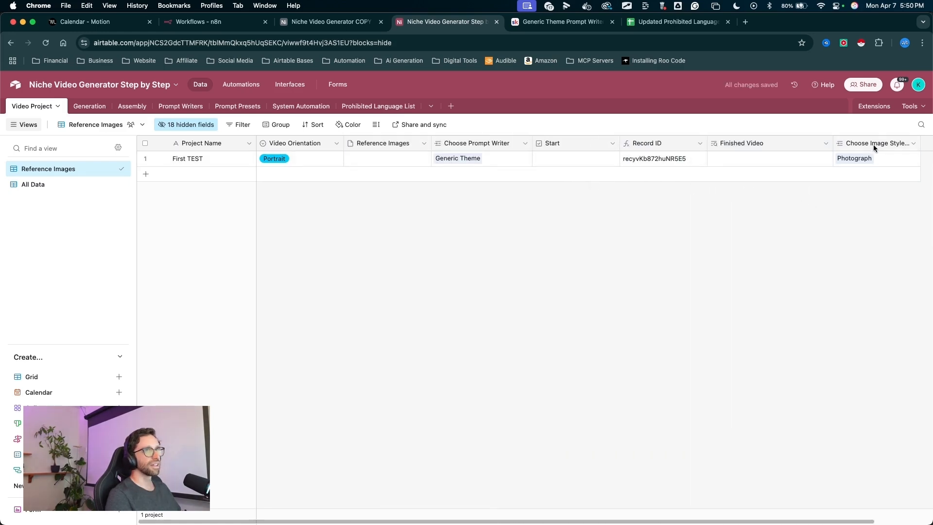
- Move the Choose Image Style Preset column after Choose Prompt Writer and widen it to show its full name
drag(873, 144, 531, 149)
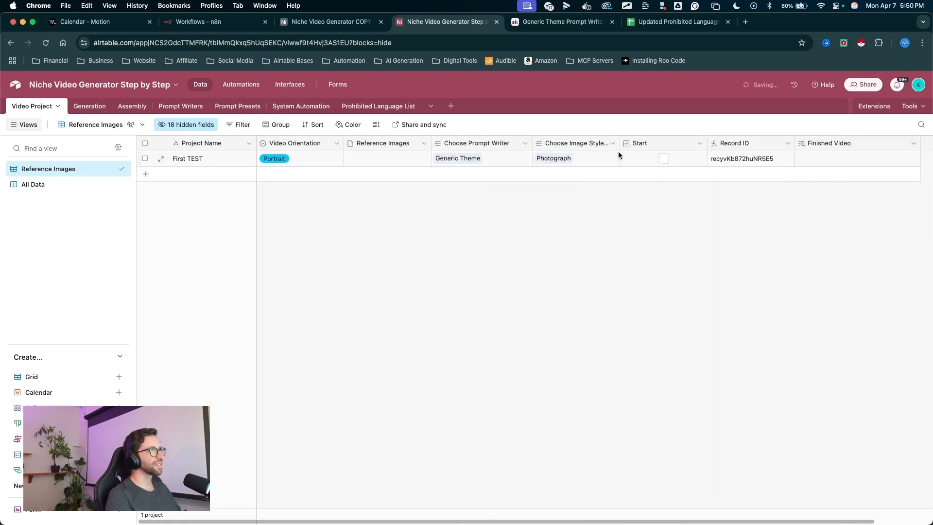
drag(622, 144, 653, 146)
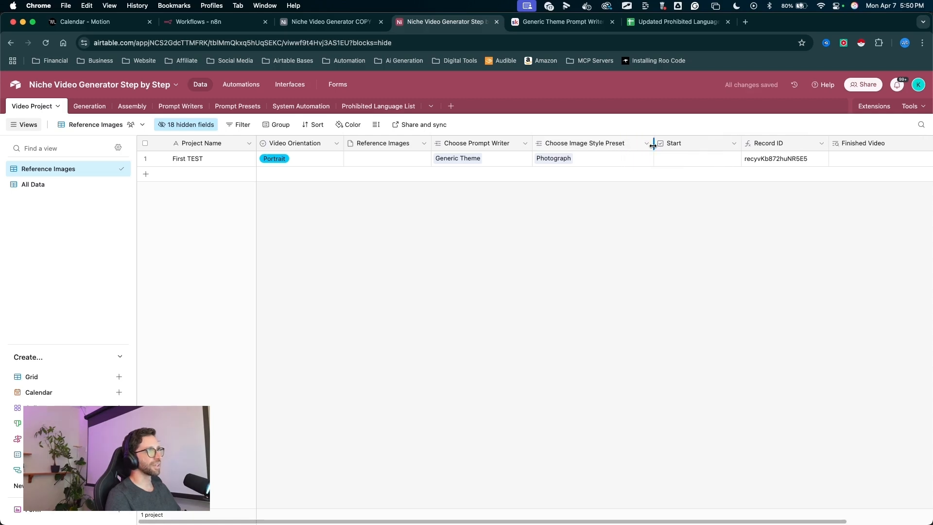
drag(633, 269, 673, 182)
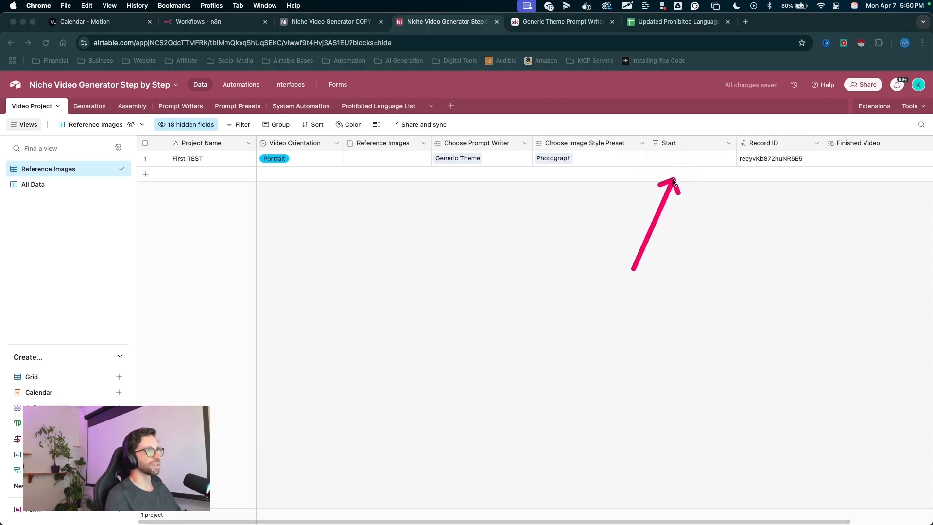
- Move the Finished Video column ahead of Record ID and narrow the Start and Choose Prompt Writer columns in the Reference Images view
key(Escape)
scroll(744, 201, right, 1)
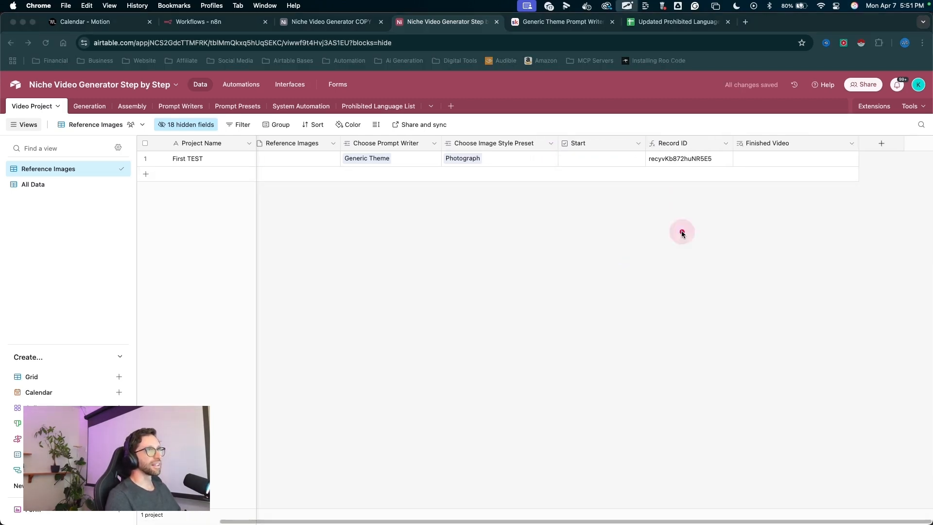
mouse_move(682, 232)
mouse_down()
mouse_move(665, 150)
mouse_move(850, 145)
mouse_up()
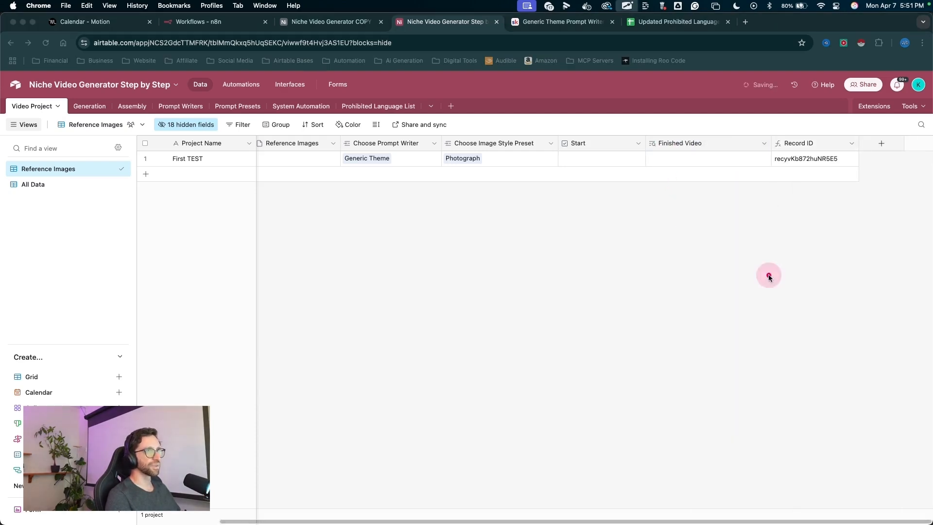
mouse_move(770, 270)
mouse_down()
mouse_move(802, 154)
mouse_move(752, 141)
mouse_move(719, 145)
mouse_up()
drag(733, 195, 732, 187)
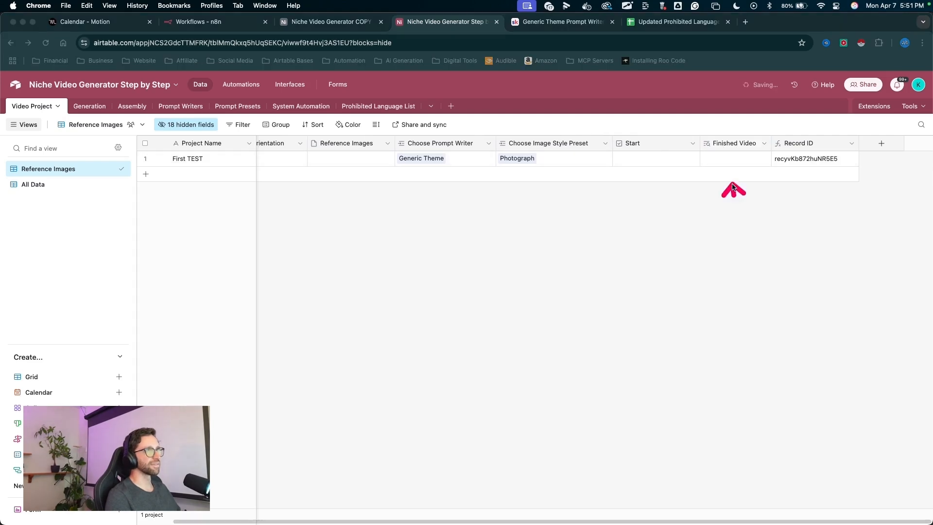
drag(699, 145, 655, 147)
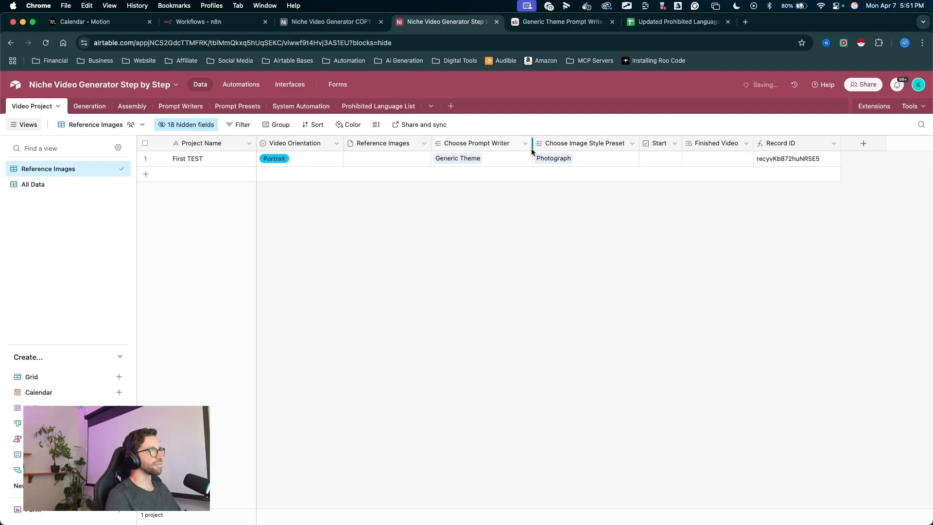
drag(532, 151, 523, 149)
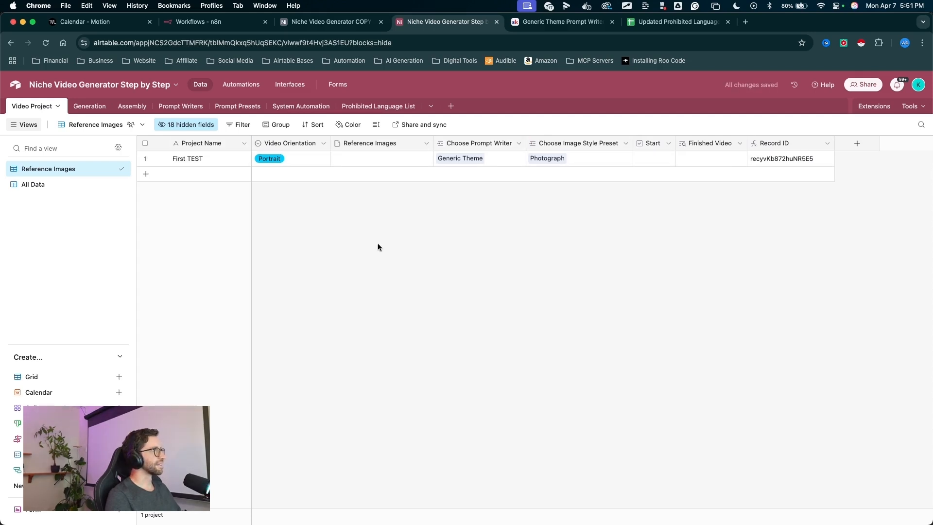
mouse_move(319, 375)
mouse_down()
mouse_move(187, 244)
mouse_move(371, 125)
mouse_move(817, 141)
mouse_move(146, 176)
mouse_move(375, 167)
mouse_move(233, 255)
mouse_move(211, 210)
mouse_move(188, 202)
mouse_move(428, 250)
mouse_move(17, 183)
mouse_move(384, 243)
mouse_move(289, 194)
mouse_up()
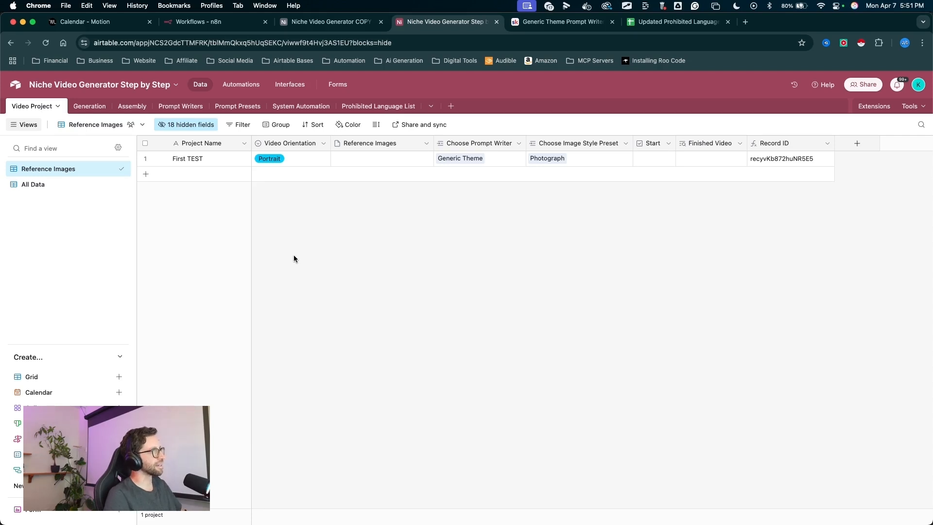
mouse_move(360, 342)
mouse_down()
mouse_move(247, 159)
mouse_move(746, 152)
mouse_move(419, 190)
mouse_up()
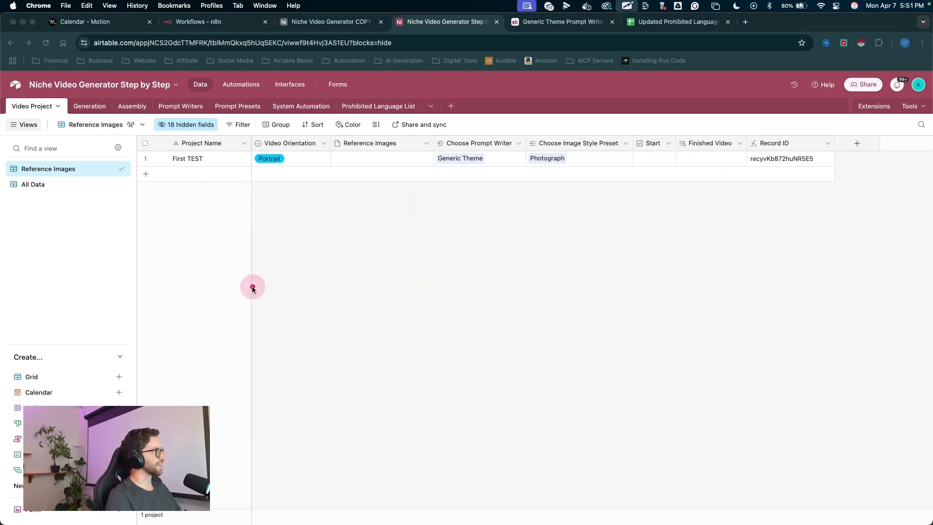
mouse_move(261, 299)
mouse_down()
mouse_move(198, 156)
mouse_move(278, 164)
mouse_up()
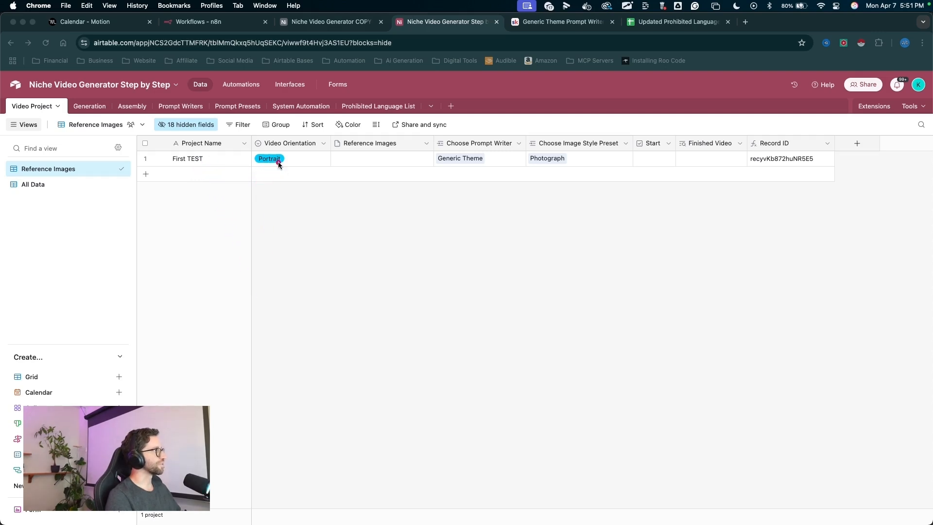
drag(364, 274, 366, 261)
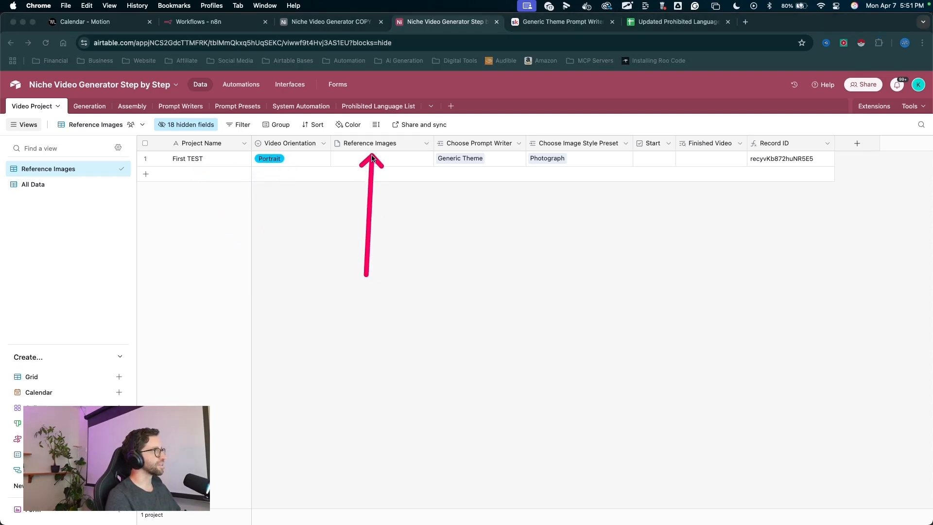
mouse_move(459, 188)
mouse_down()
mouse_move(468, 160)
mouse_move(385, 142)
mouse_move(484, 156)
mouse_move(386, 142)
mouse_move(46, 156)
mouse_move(423, 182)
mouse_up()
- Hide the Choose Prompt Writer field in the Reference Images view
click(173, 125)
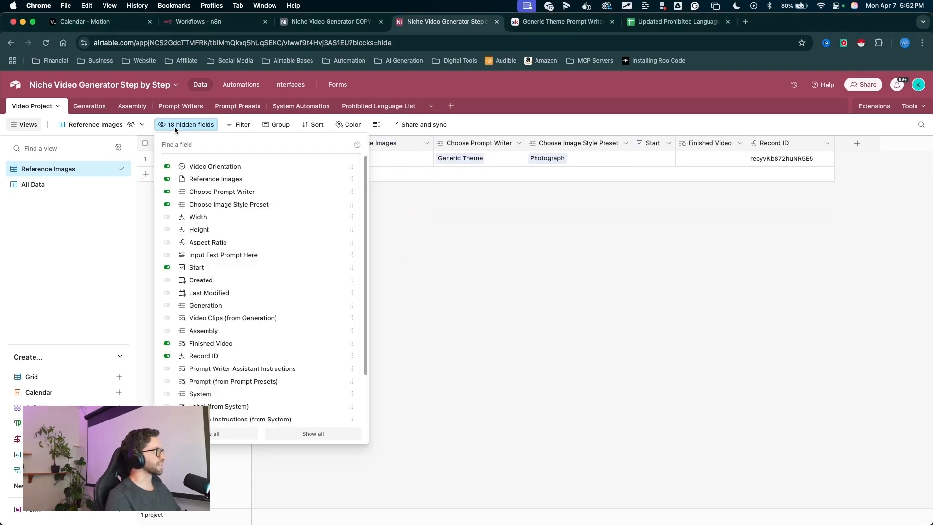
key(super+shift+a)
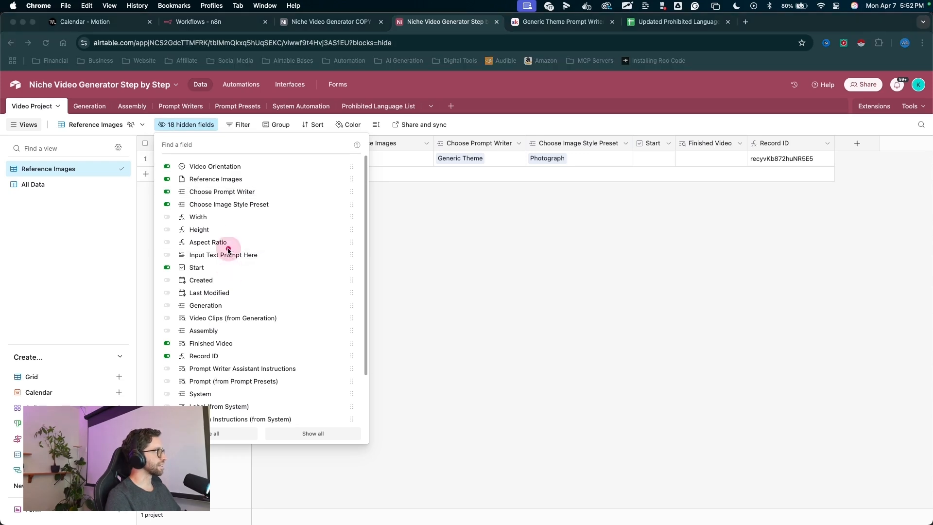
drag(236, 231, 222, 219)
key(super+shift+a)
click(166, 191)
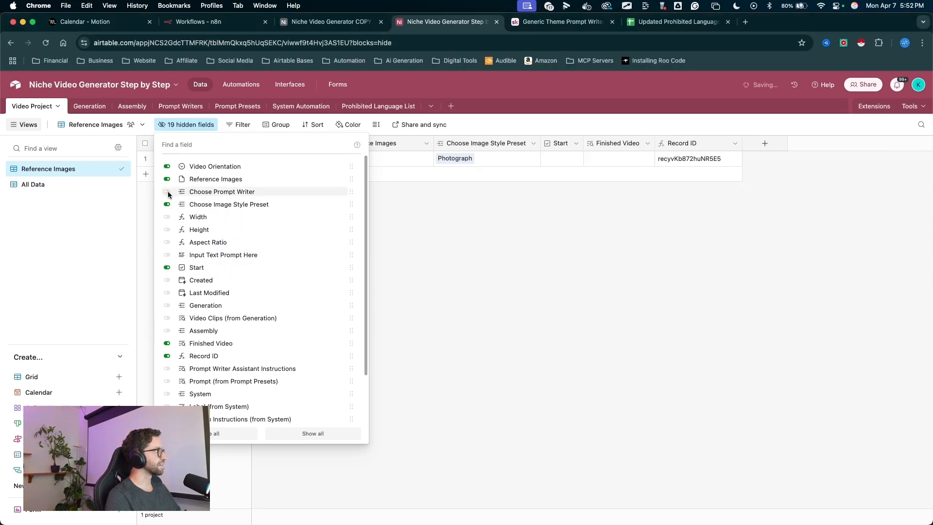
key(super+shift+a)
mouse_move(403, 307)
mouse_down()
mouse_move(252, 174)
mouse_move(663, 167)
mouse_up()
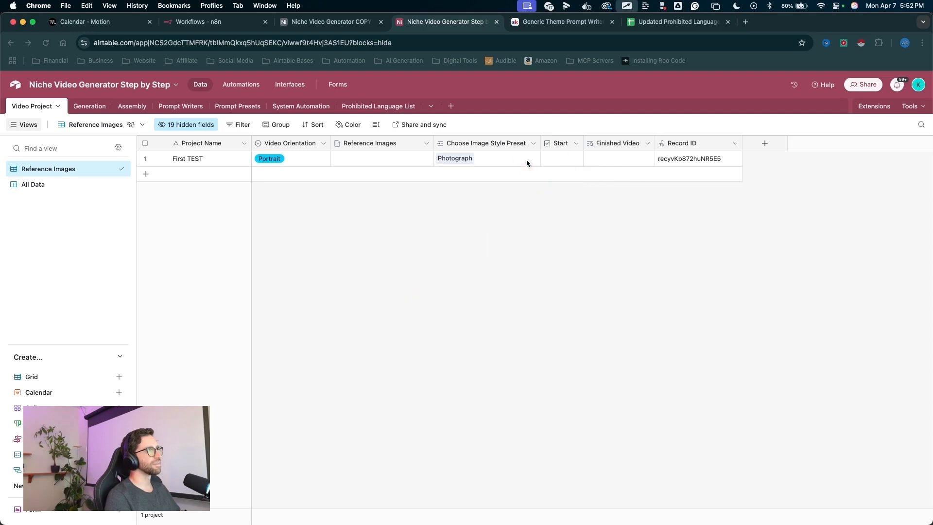
key(super+shift+a)
key(super+shift+a)
mouse_move(289, 305)
mouse_down()
mouse_move(146, 245)
mouse_move(56, 173)
mouse_up()
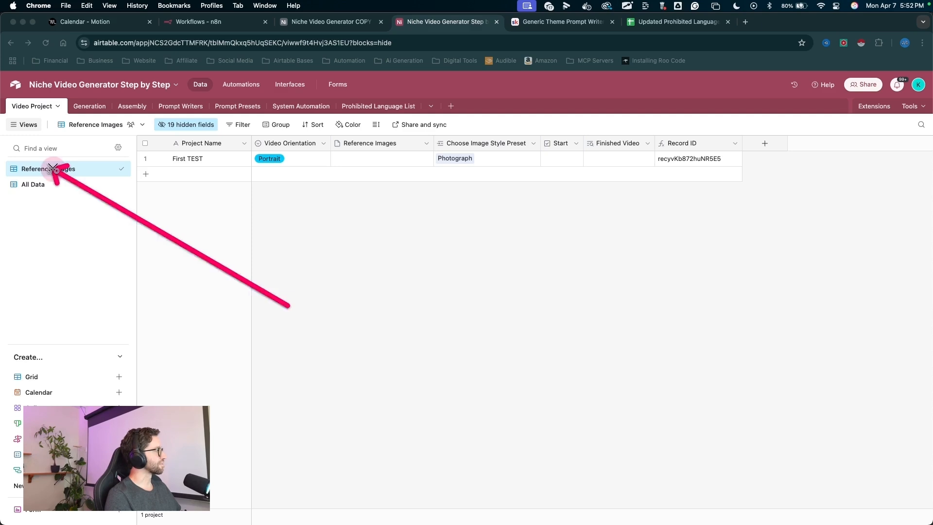
key(super+shift+a)
key(super+shift+a)
drag(117, 261, 95, 231)
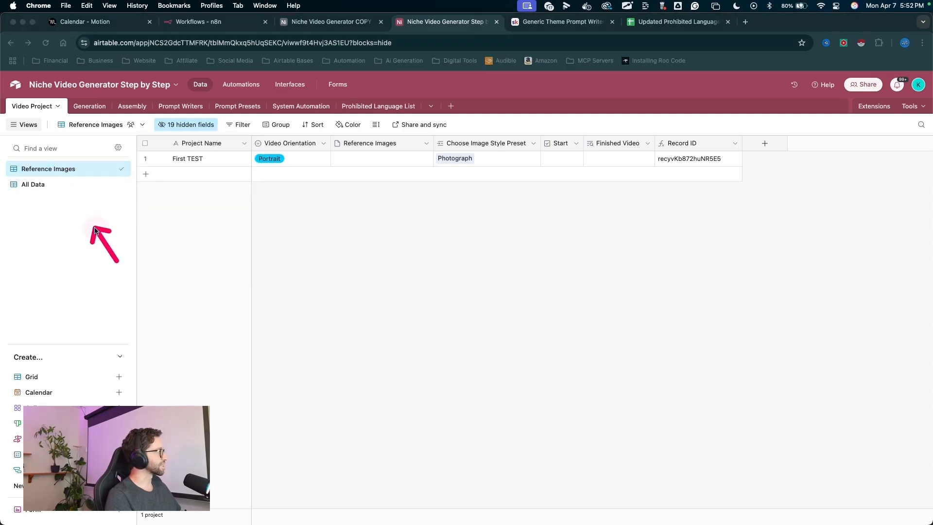
key(super+shift+a)
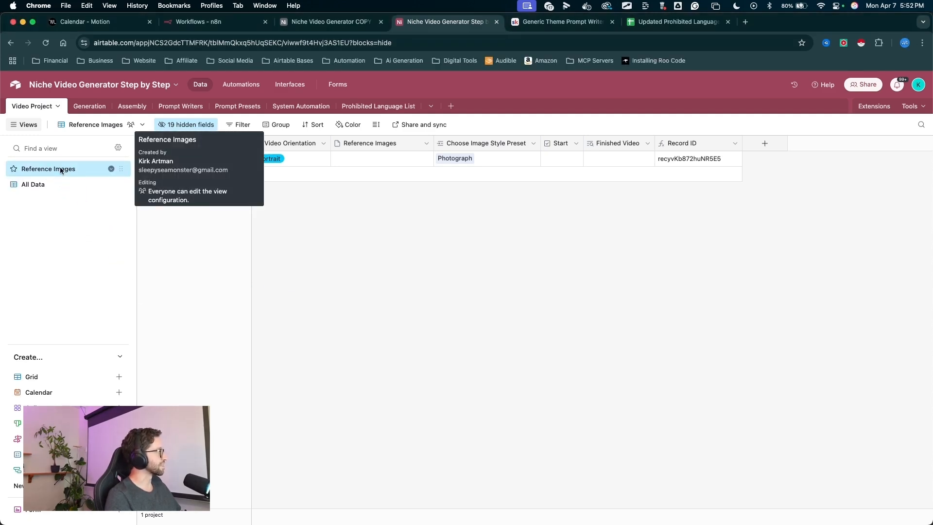
- Duplicate the Reference Images view
right_click(61, 169)
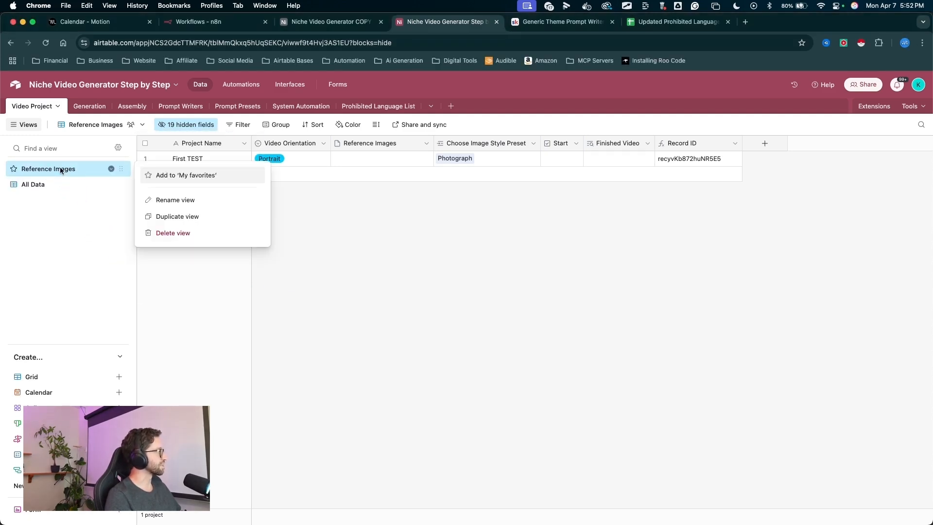
click(165, 215)
key(super+shift+a)
drag(96, 292, 77, 211)
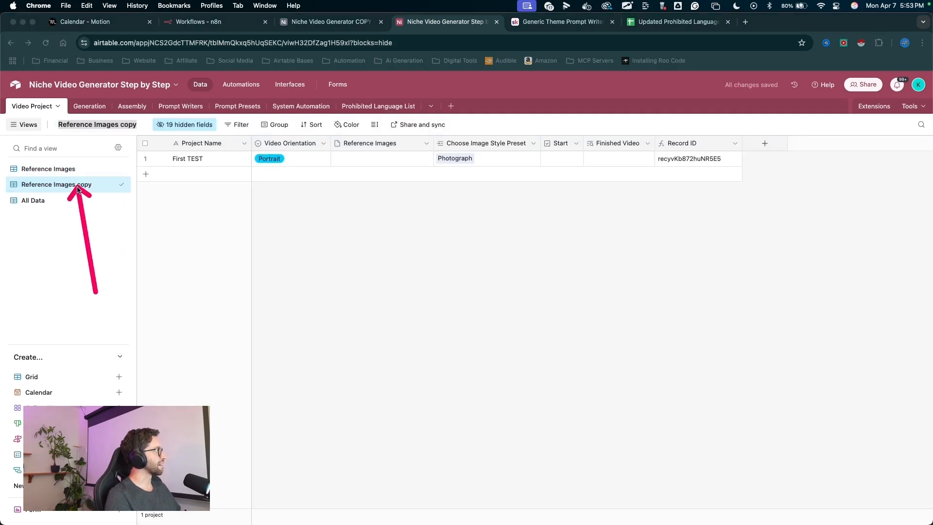
mouse_move(95, 292)
mouse_down()
mouse_move(116, 180)
mouse_move(462, 234)
mouse_move(211, 119)
mouse_up()
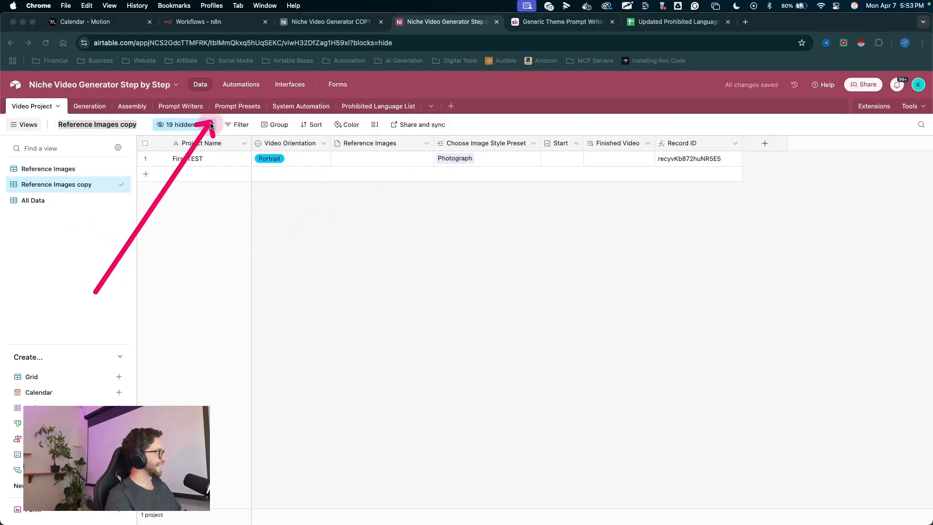
key(super+shift+a)
key(super+shift+a)
drag(107, 248, 65, 183)
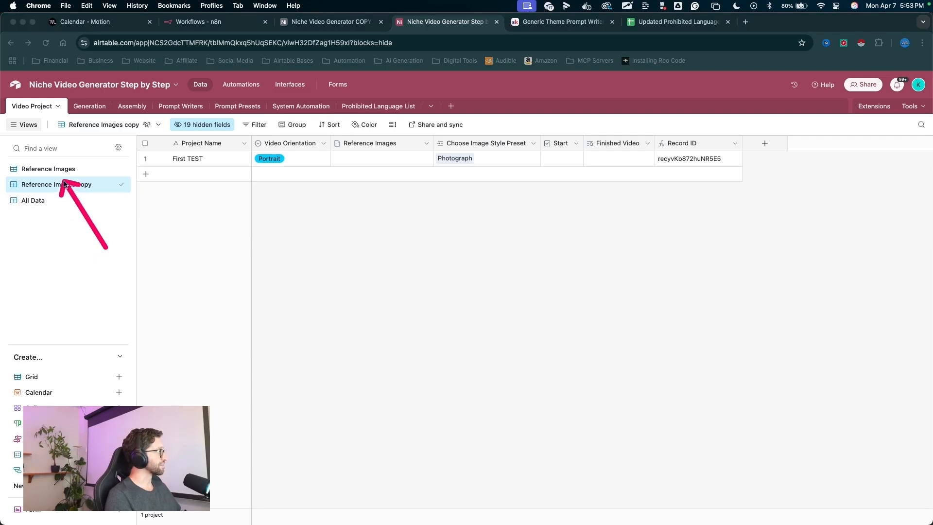
key(super+shift+a)
- Rename the duplicated view to Text Prompts
double_click(68, 185)
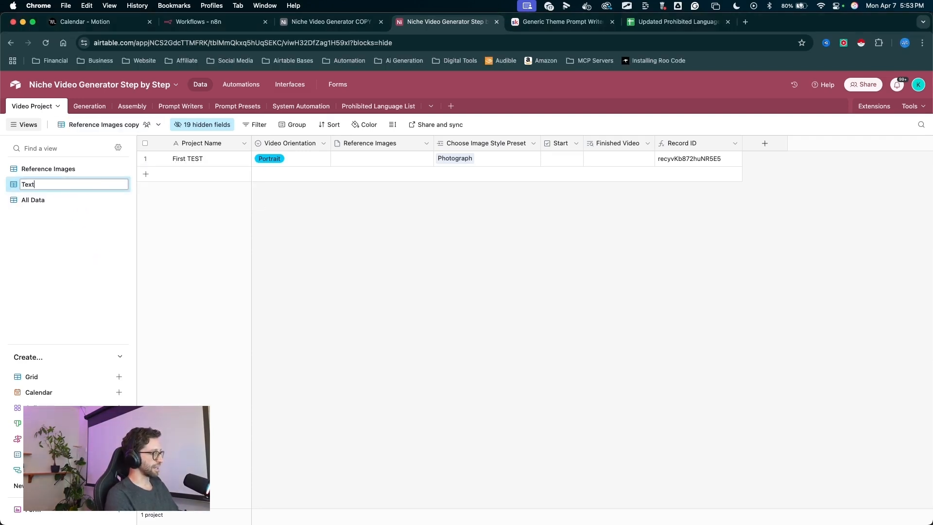
key(super+shift+a)
drag(167, 267, 68, 182)
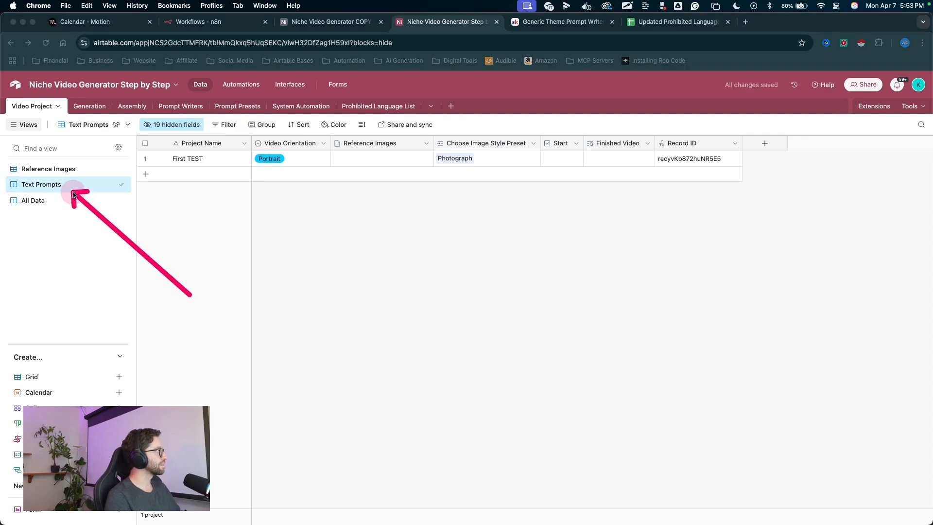
drag(204, 252, 159, 121)
key(super+shift+a)
- In the Text Prompts view, hide Reference Images and show the Choose Prompt Writer and Input Text Prompt Here fields
click(167, 125)
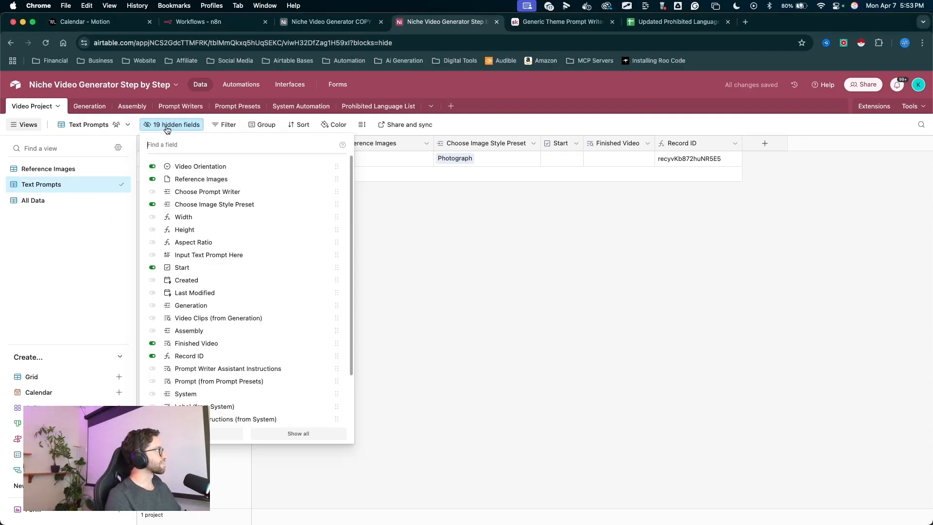
key(super+shift+a)
mouse_move(190, 244)
mouse_down()
mouse_move(187, 224)
mouse_move(142, 179)
mouse_up()
key(super+shift+a)
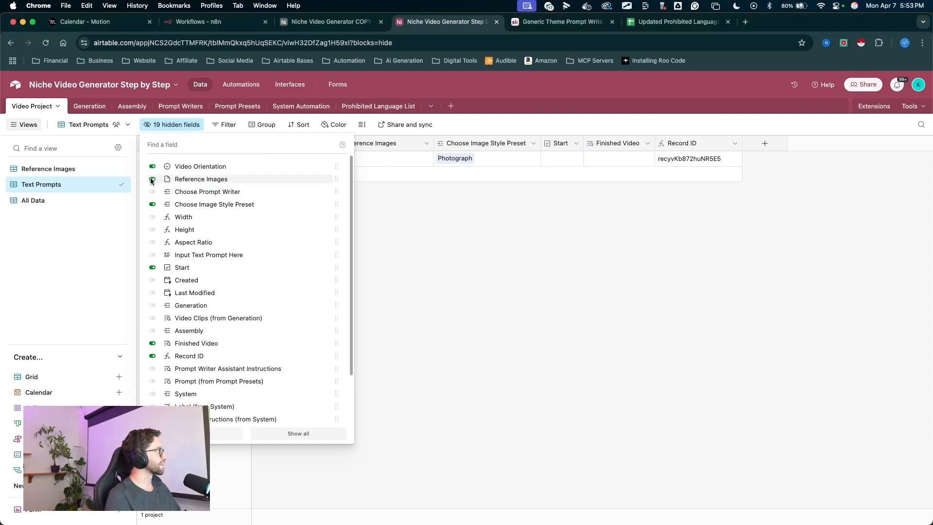
click(152, 180)
key(super+shift+a)
drag(219, 168, 155, 192)
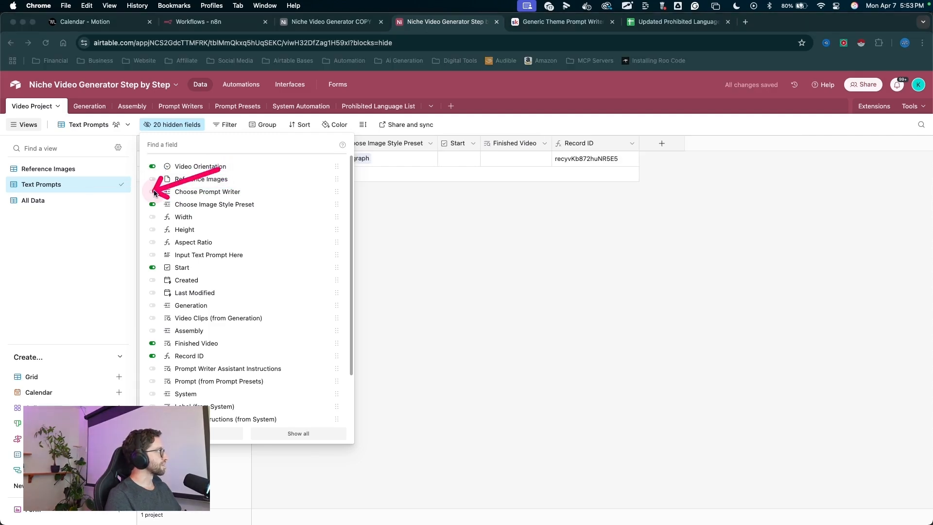
key(super+shift+a)
click(152, 192)
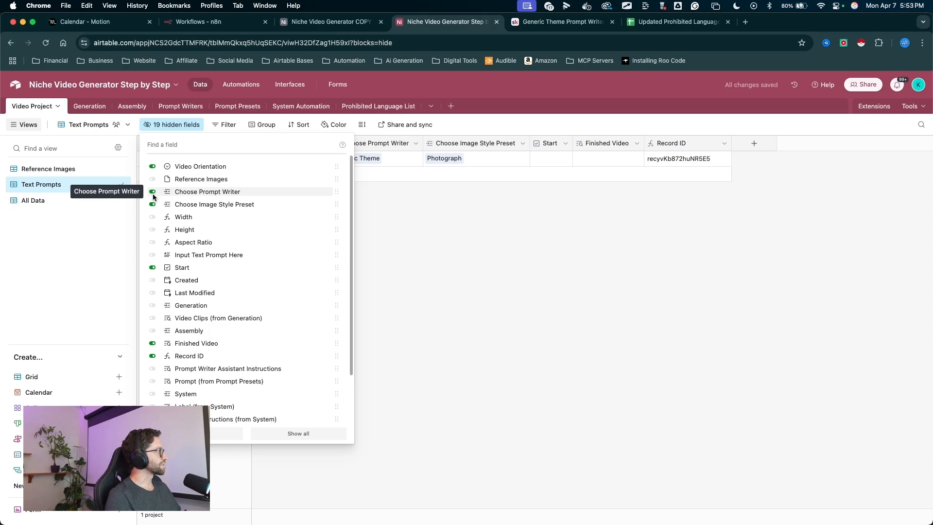
click(152, 255)
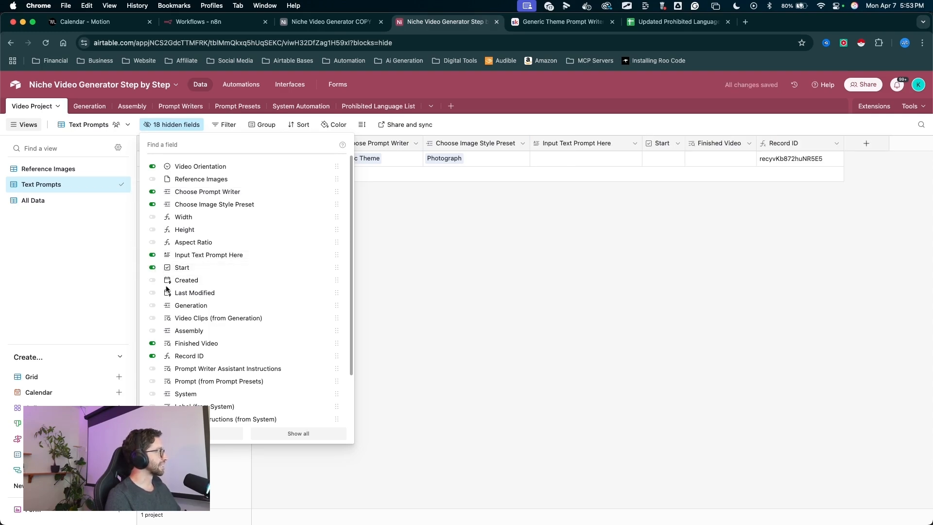
mouse_move(374, 359)
mouse_down()
mouse_move(115, 182)
mouse_move(77, 183)
mouse_move(298, 240)
mouse_move(199, 164)
mouse_move(232, 174)
mouse_move(268, 161)
mouse_move(401, 175)
mouse_move(442, 162)
mouse_move(597, 169)
mouse_up()
click(587, 161)
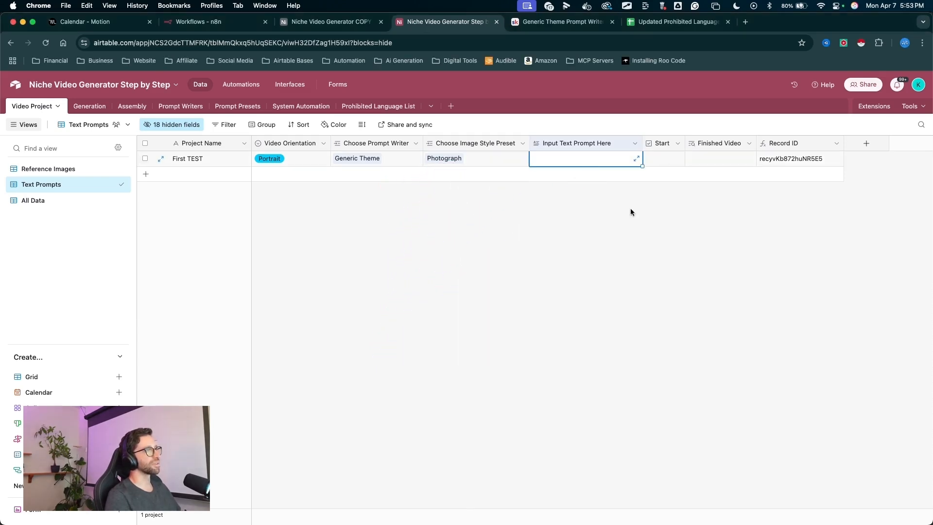
drag(645, 234, 651, 171)
key(Escape)
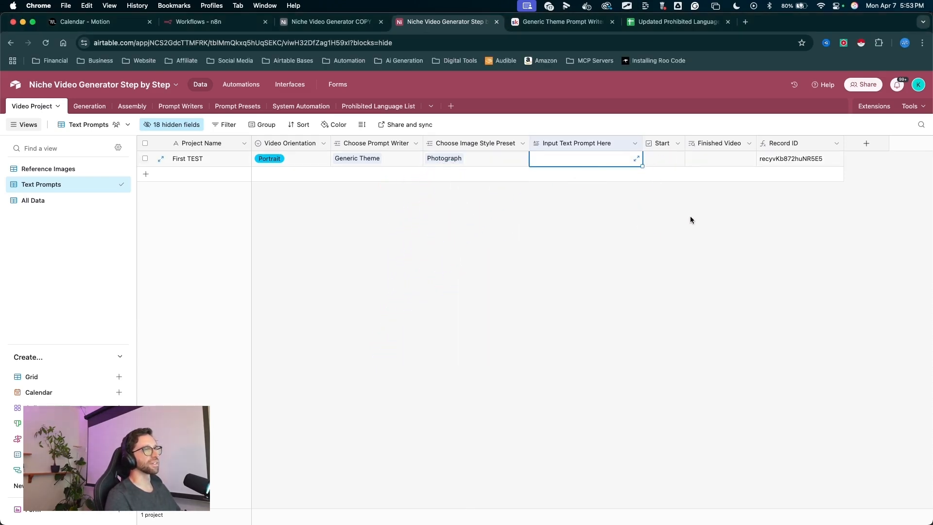
mouse_move(371, 360)
mouse_down()
mouse_move(408, 150)
mouse_move(693, 208)
mouse_move(154, 144)
mouse_move(119, 195)
mouse_move(81, 182)
mouse_move(119, 183)
mouse_move(225, 103)
mouse_move(185, 127)
mouse_move(508, 161)
mouse_move(205, 210)
mouse_move(205, 241)
mouse_move(72, 213)
mouse_up()
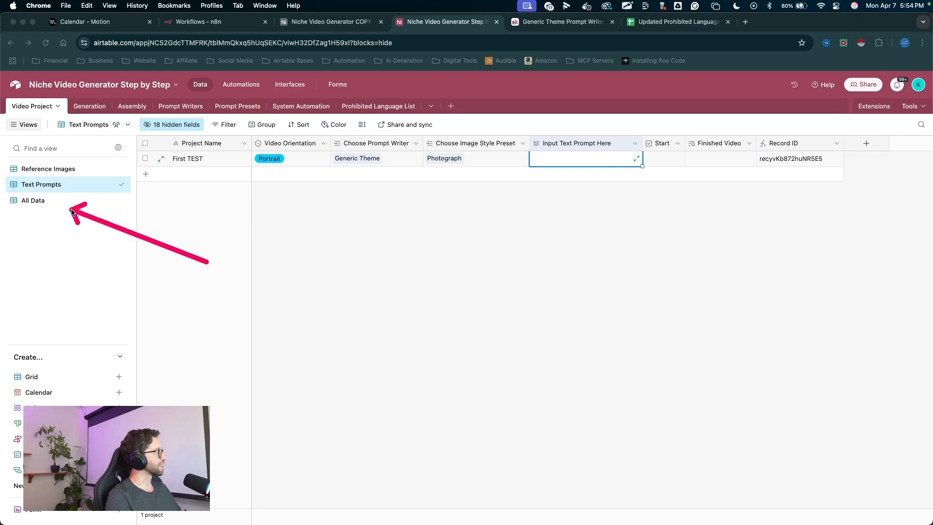
- Open the All Data view and scroll across its columns to review the fields
click(43, 200)
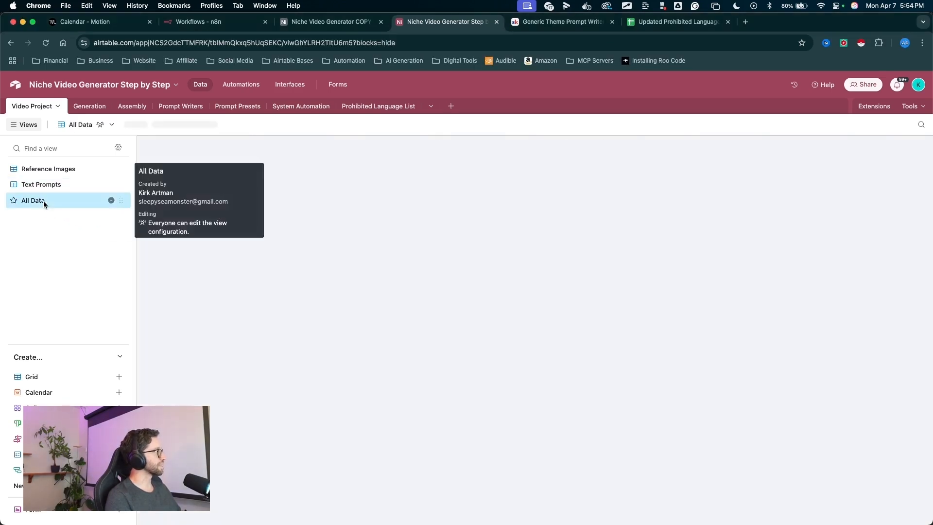
mouse_move(251, 355)
mouse_down()
mouse_move(427, 161)
mouse_move(642, 117)
mouse_up()
scroll(707, 233, right, 10)
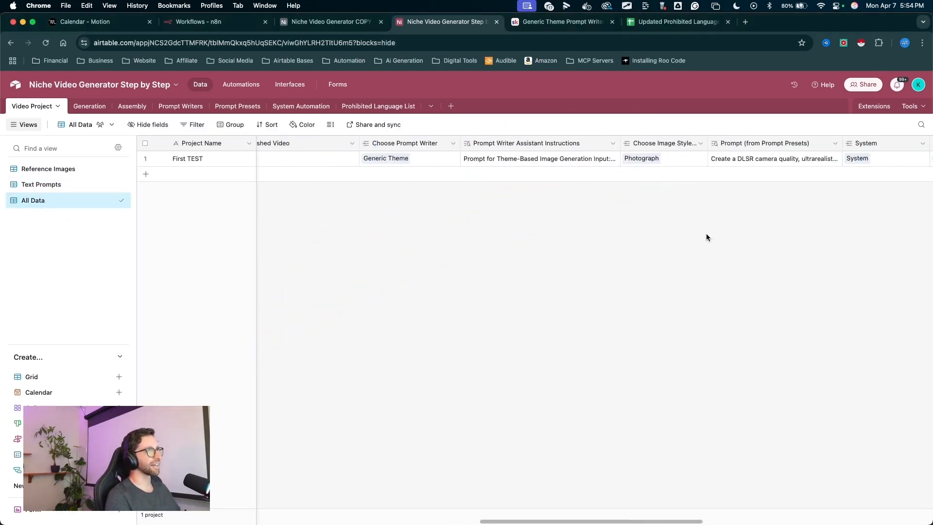
scroll(707, 236, left, 10)
mouse_move(333, 323)
mouse_down()
mouse_move(165, 145)
mouse_move(316, 227)
mouse_up()
scroll(362, 226, right, 3)
scroll(362, 226, left, 10)
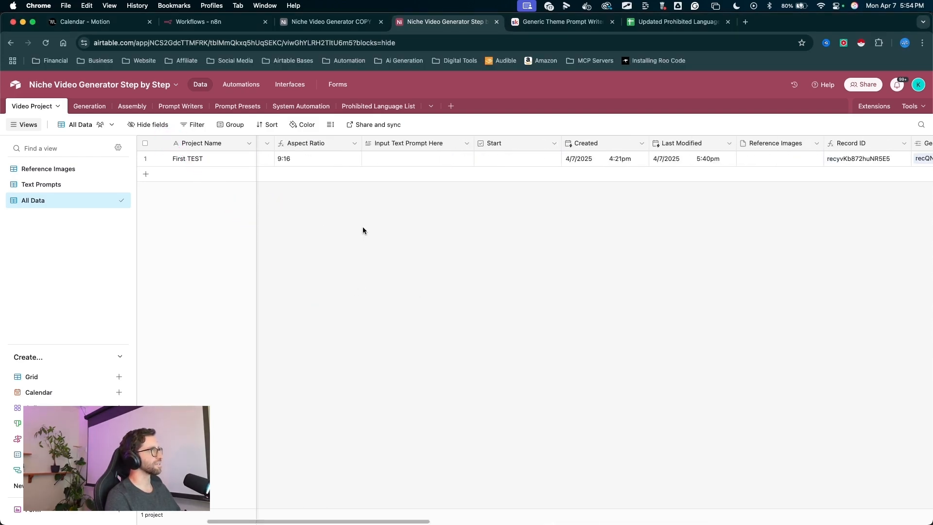
mouse_move(464, 312)
mouse_down()
mouse_move(15, 209)
mouse_move(50, 202)
mouse_up()
scroll(454, 191, left, 5)
scroll(454, 191, right, 10)
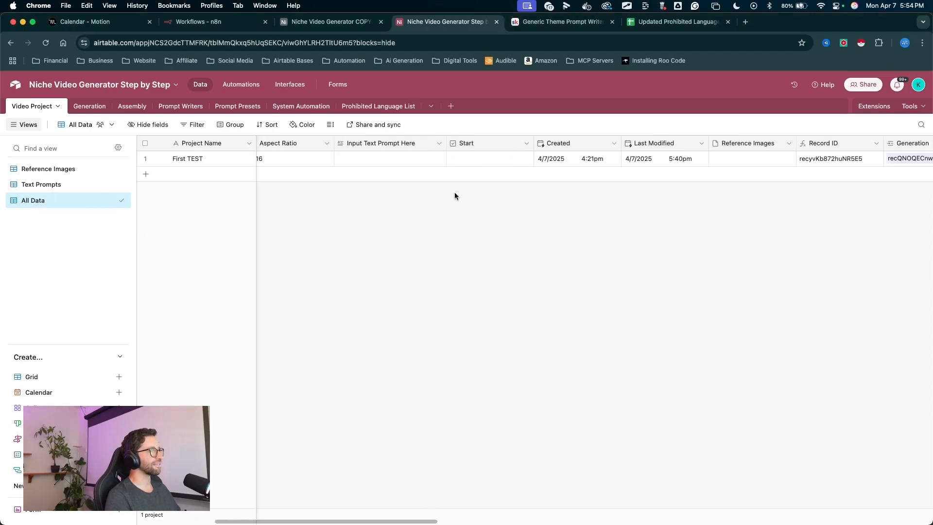
scroll(454, 193, right, 15)
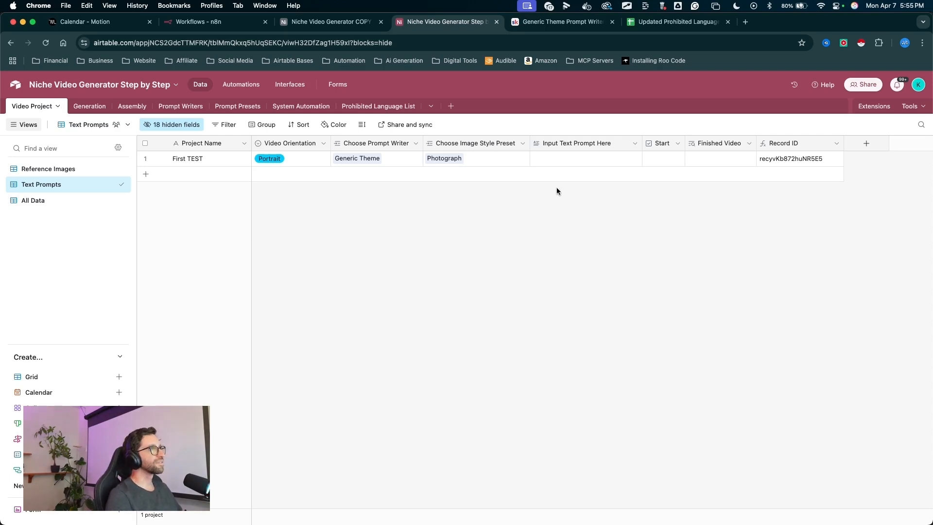
mouse_move(279, 292)
mouse_down()
mouse_move(56, 183)
mouse_move(65, 183)
mouse_up()
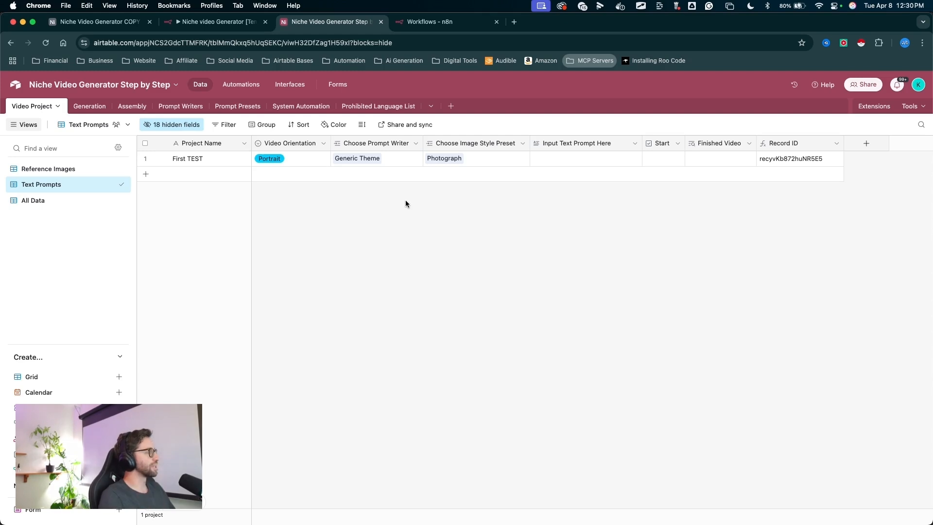
click(292, 257)
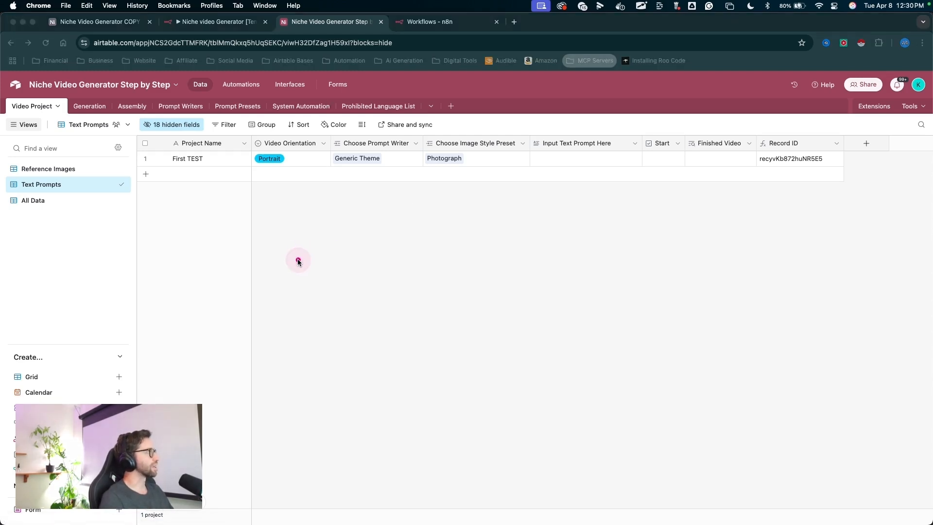
drag(298, 262, 241, 97)
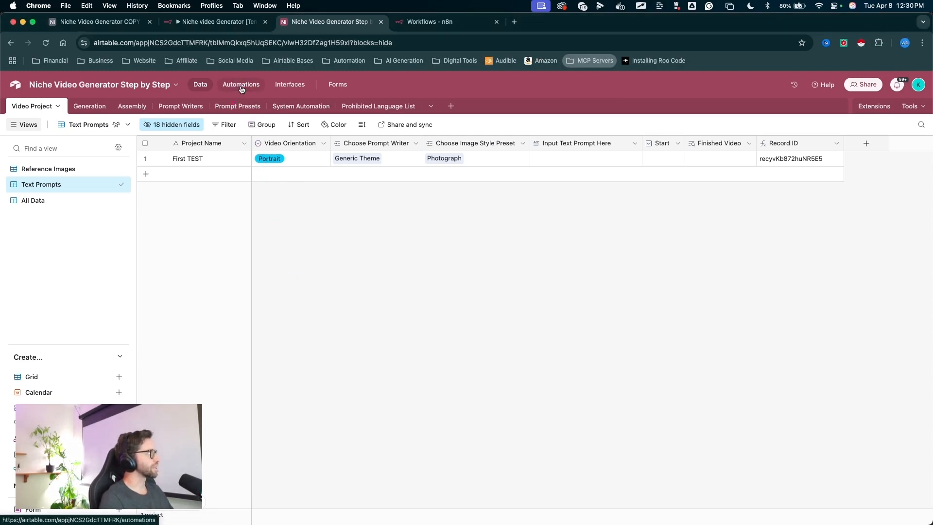
- Open Automations and add a 'When a record matches conditions' trigger to a new automation
click(241, 88)
mouse_move(354, 313)
mouse_down()
mouse_move(119, 148)
mouse_move(486, 462)
mouse_move(525, 204)
mouse_move(270, 154)
mouse_move(302, 197)
mouse_move(158, 230)
mouse_move(165, 177)
mouse_move(192, 281)
mouse_up()
mouse_move(500, 212)
mouse_down()
mouse_move(485, 209)
mouse_move(201, 411)
mouse_up()
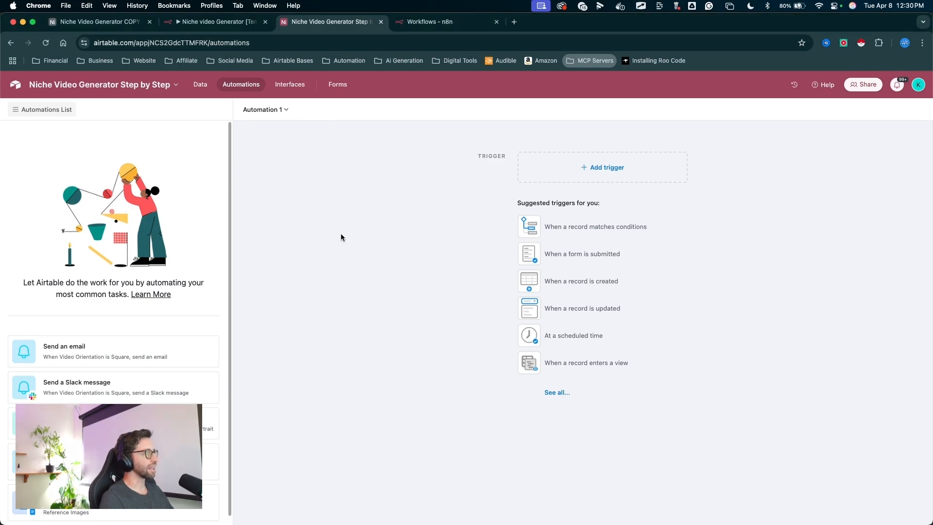
drag(356, 265, 581, 174)
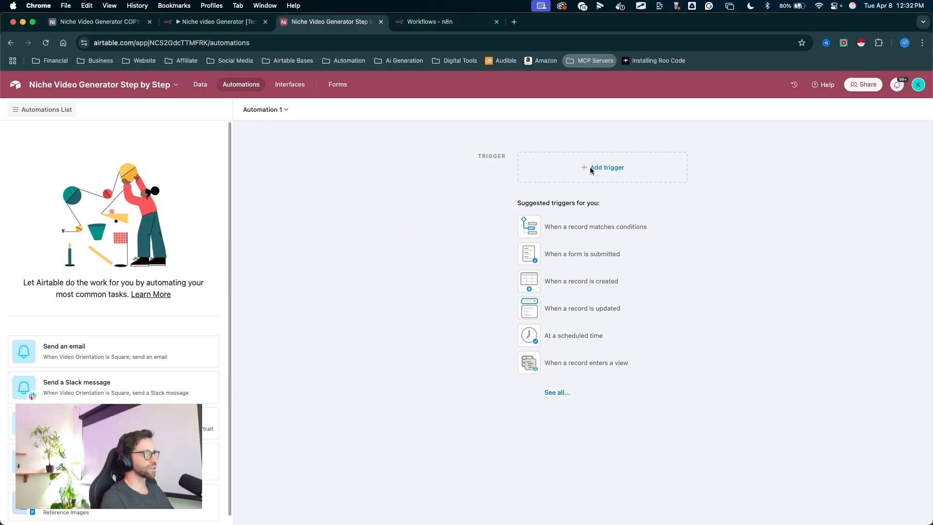
click(592, 170)
drag(616, 146, 586, 202)
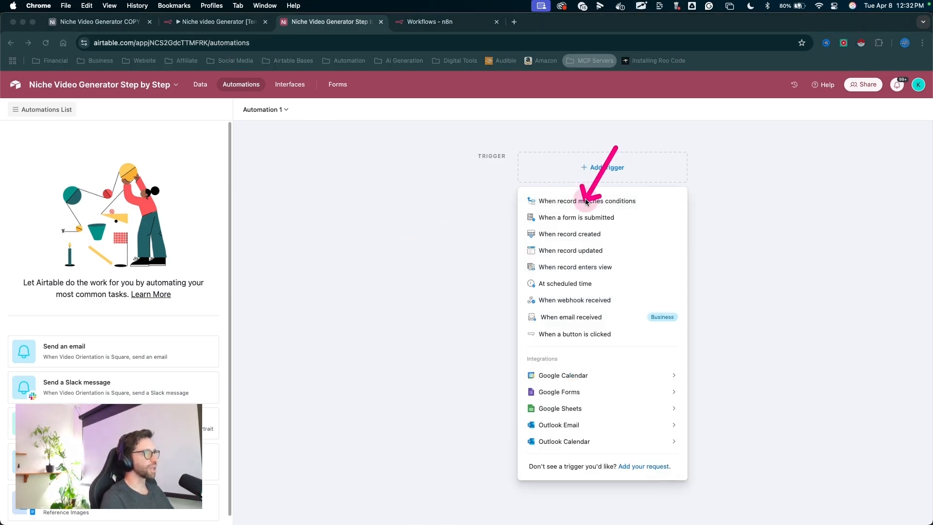
click(585, 201)
- Rename the automation to Generate Prompts n8n
drag(289, 306, 288, 120)
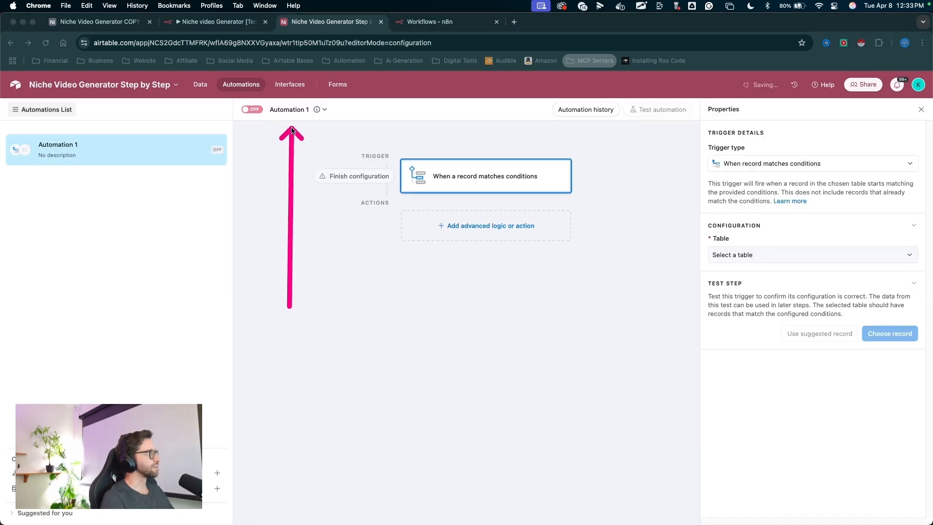
click(286, 113)
text(Generate Prompts)
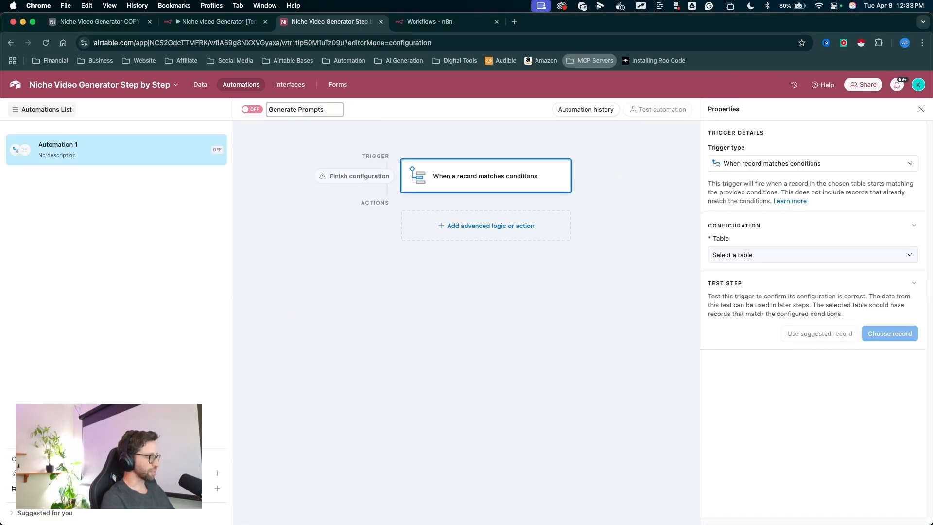
text( n8n)
- Set the trigger's table to Video Project and add the condition that Start is checked
mouse_move(486, 335)
mouse_down()
mouse_move(485, 178)
mouse_move(718, 185)
mouse_move(742, 243)
mouse_move(785, 237)
mouse_move(744, 290)
mouse_up()
click(739, 254)
click(756, 272)
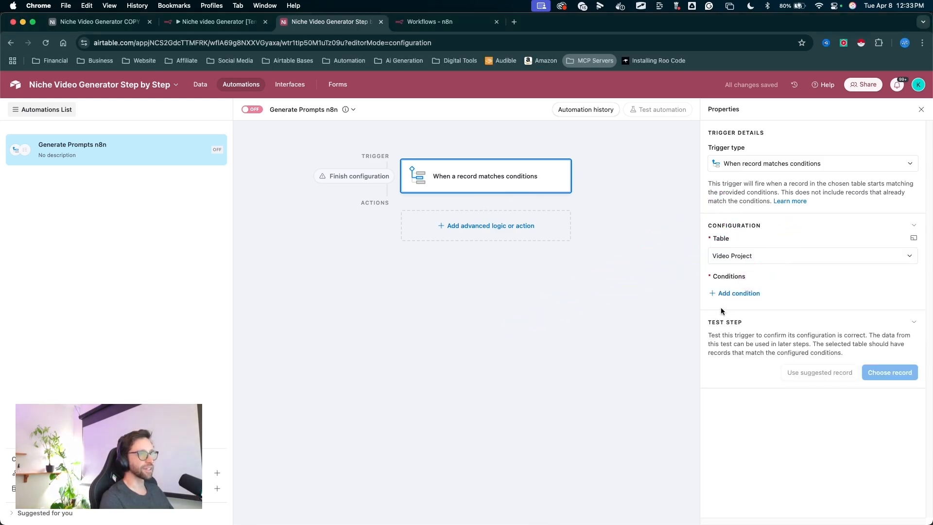
click(731, 293)
click(770, 295)
click(767, 385)
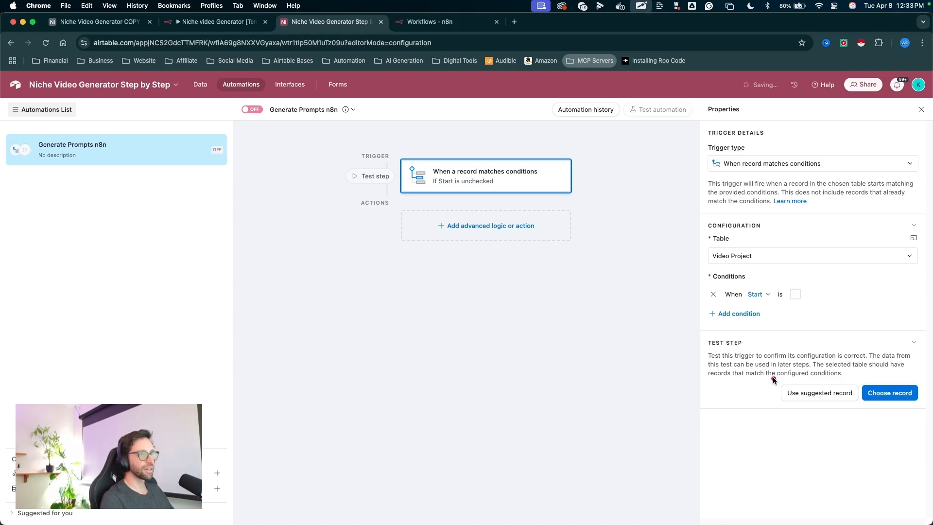
drag(772, 374, 774, 306)
click(795, 294)
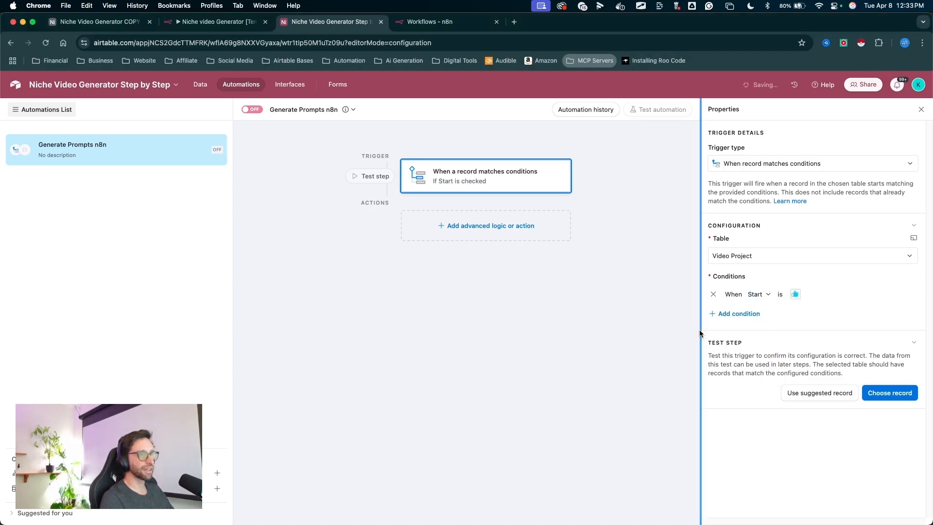
- Add a Run script action after the trigger and clear its default code
drag(555, 401, 792, 297)
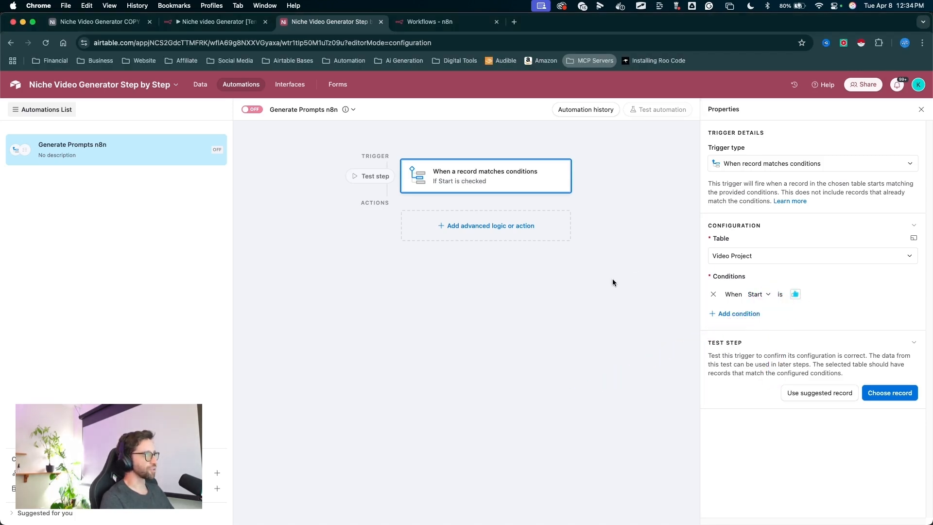
drag(496, 331, 484, 235)
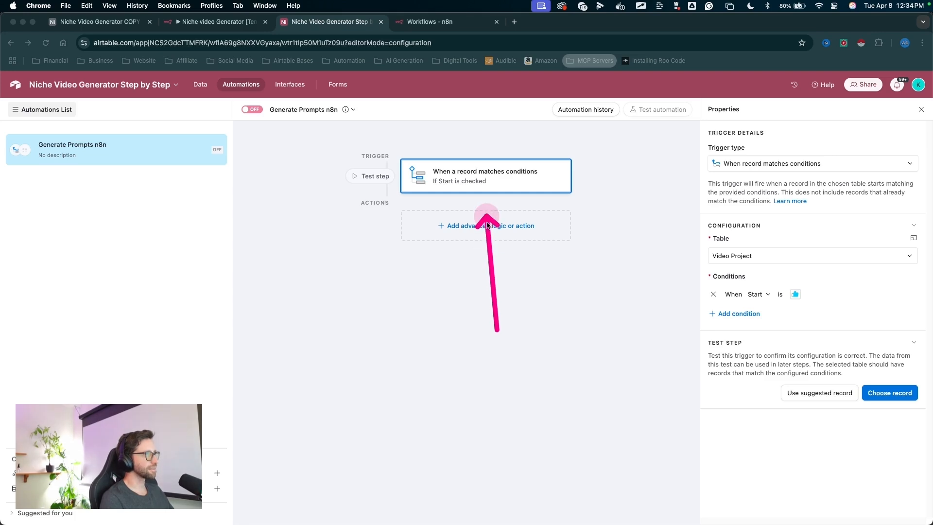
click(488, 226)
drag(489, 268, 445, 457)
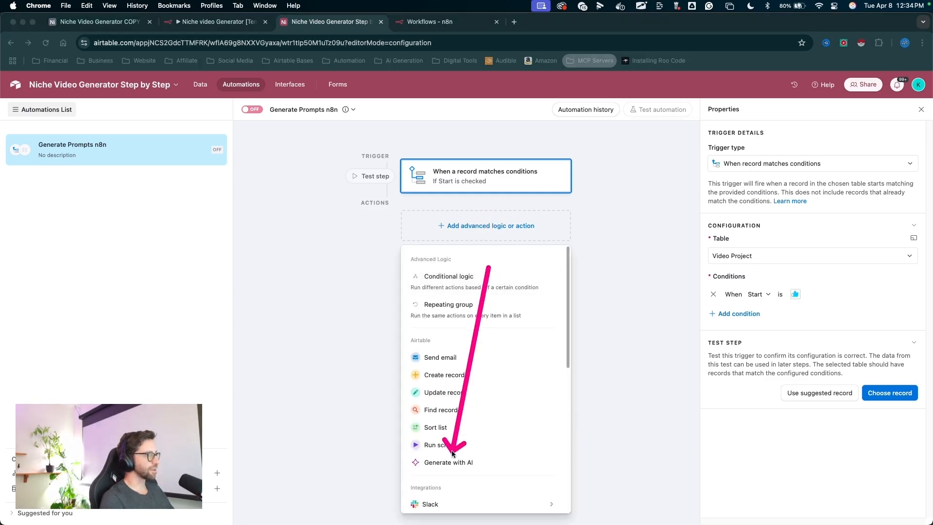
click(449, 446)
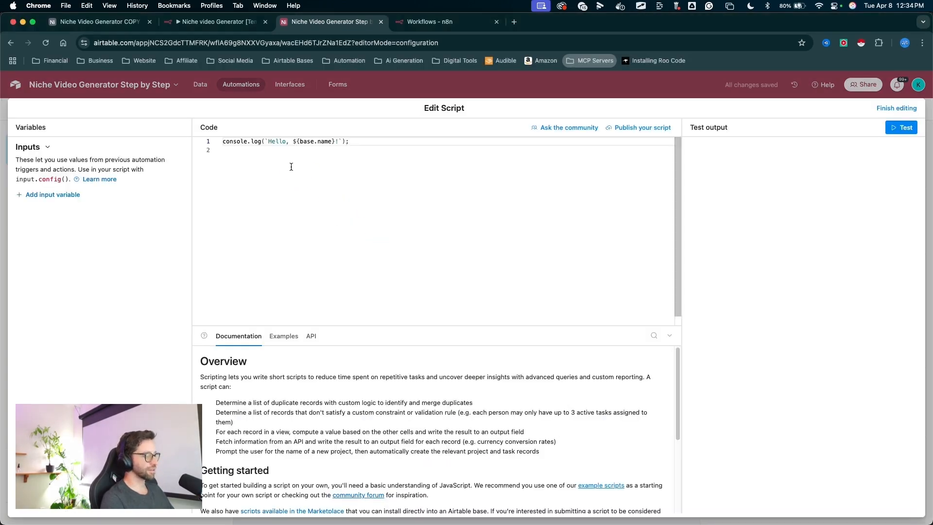
click(292, 167)
key(super+a)
key(BackSpace)
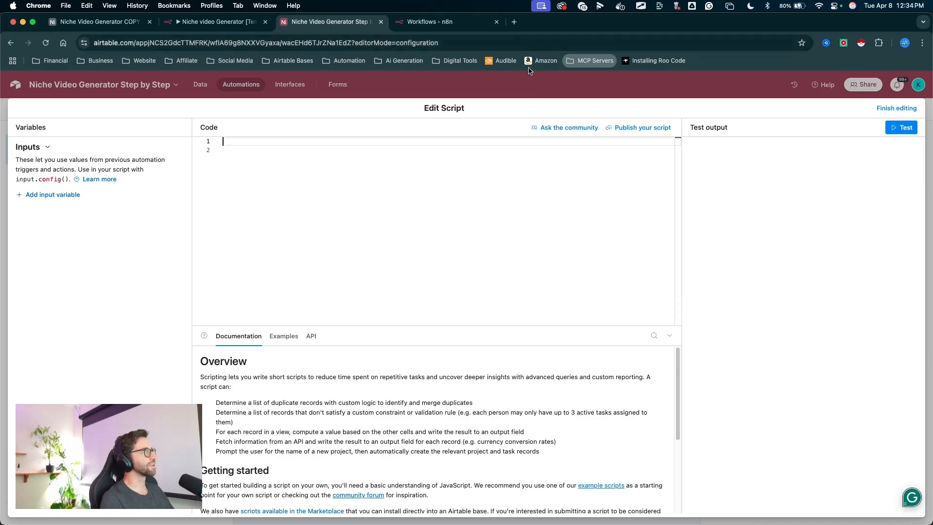
- In the Skool classroom, open The Vault's 'Airtable run a script action for webhook' reference and copy its code
click(514, 22)
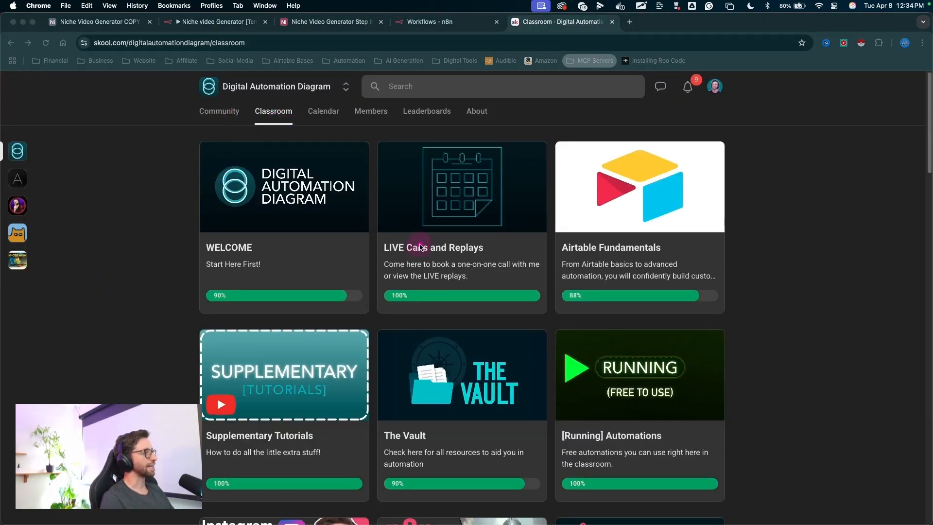
key(Escape)
scroll(471, 385, down, 2)
click(471, 385)
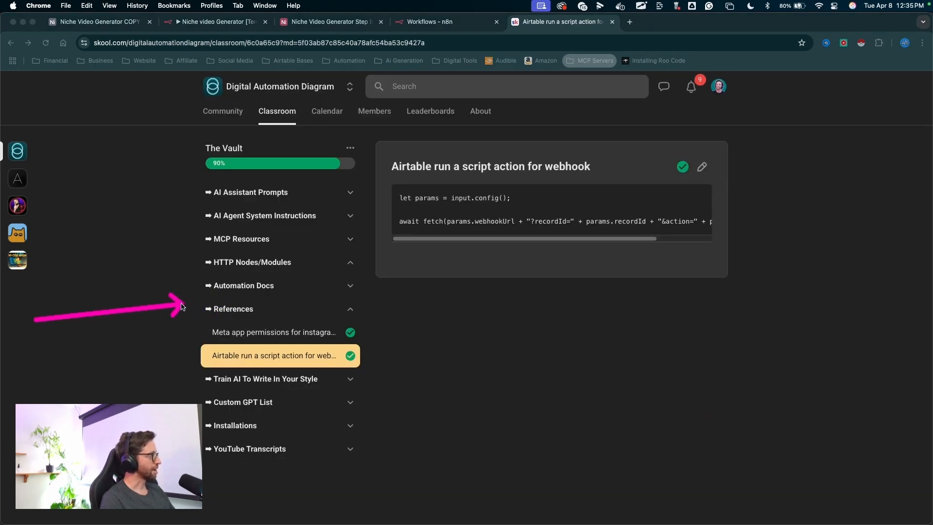
mouse_move(247, 354)
mouse_down()
mouse_move(302, 356)
mouse_move(259, 355)
mouse_up()
key(Escape)
mouse_move(450, 188)
mouse_down()
mouse_move(573, 176)
mouse_move(544, 177)
mouse_up()
key(Escape)
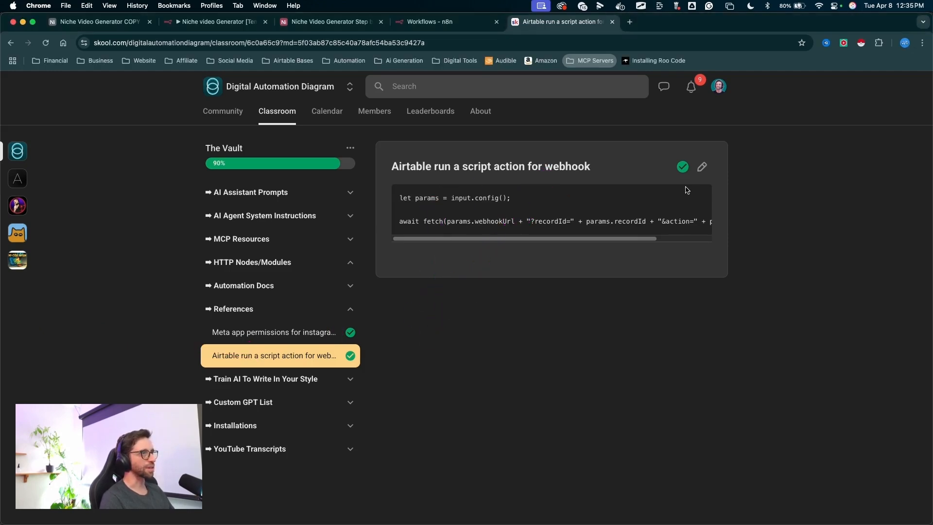
triple_click(619, 212)
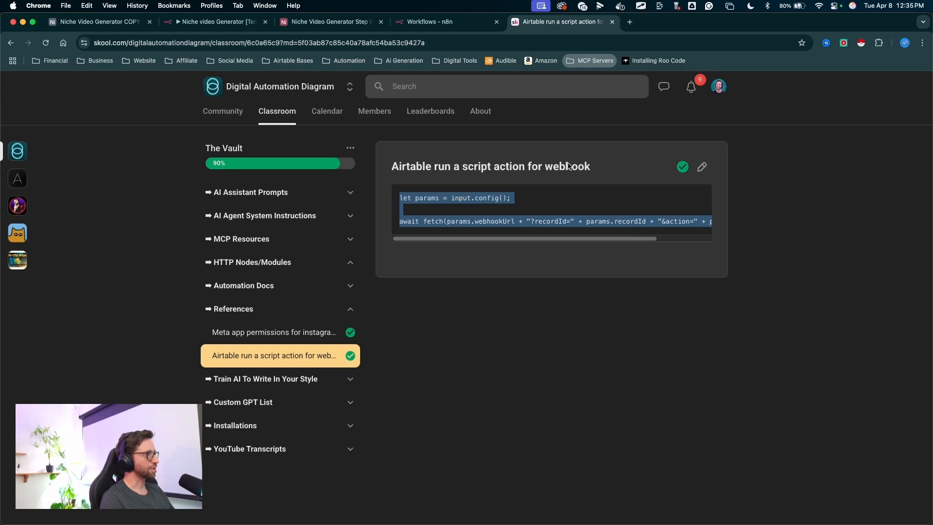
- Paste the webhook script into the automation's code editor
click(340, 22)
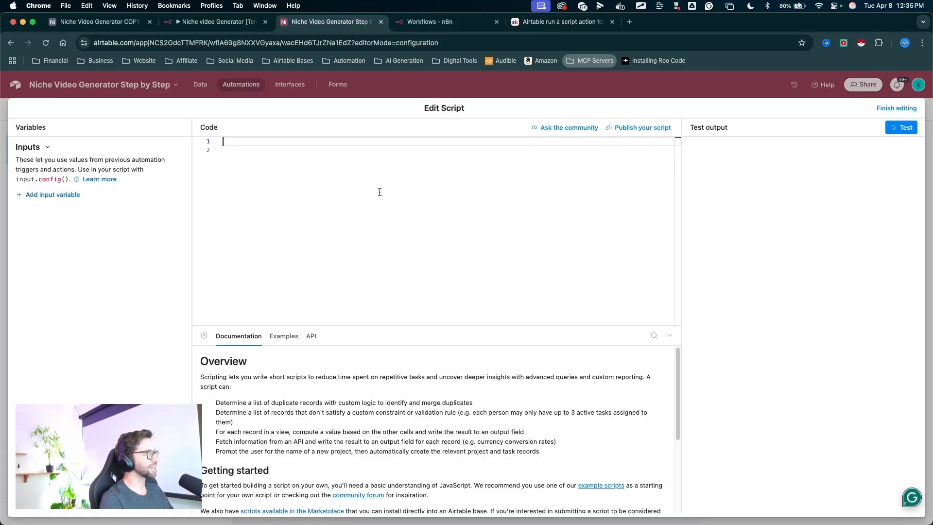
text(let params = input.config();  await fetch(params.webhookUrl + "?recordId=" + params.recordId + "&action=" + params.action);)
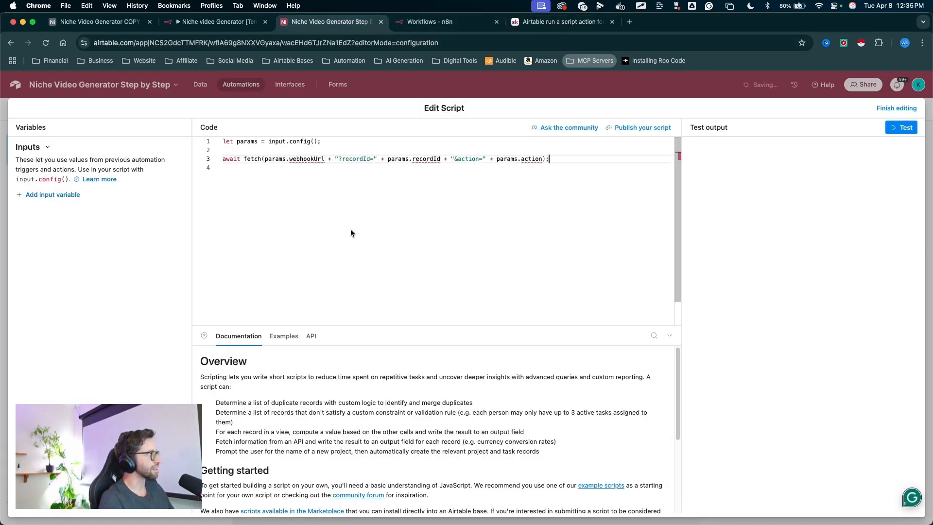
key(Escape)
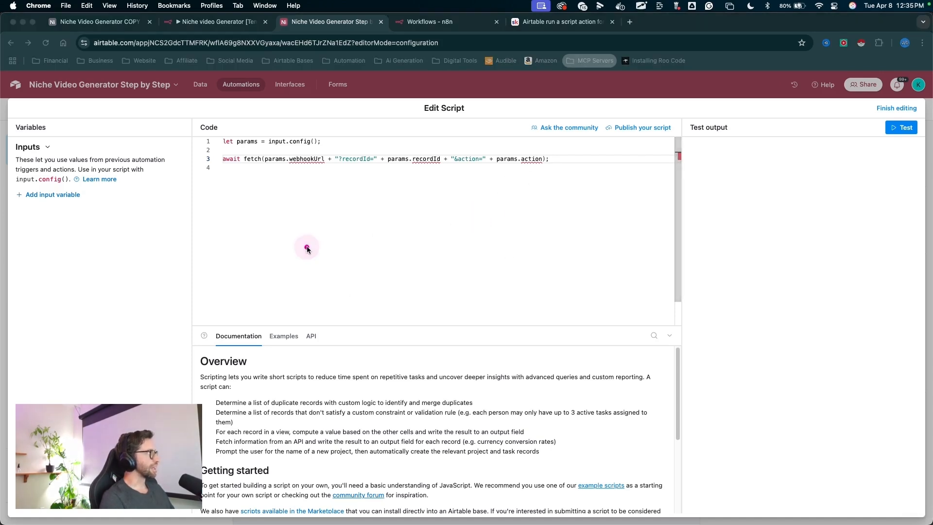
mouse_move(305, 247)
mouse_down()
mouse_move(308, 183)
mouse_move(438, 178)
mouse_up()
key(Escape)
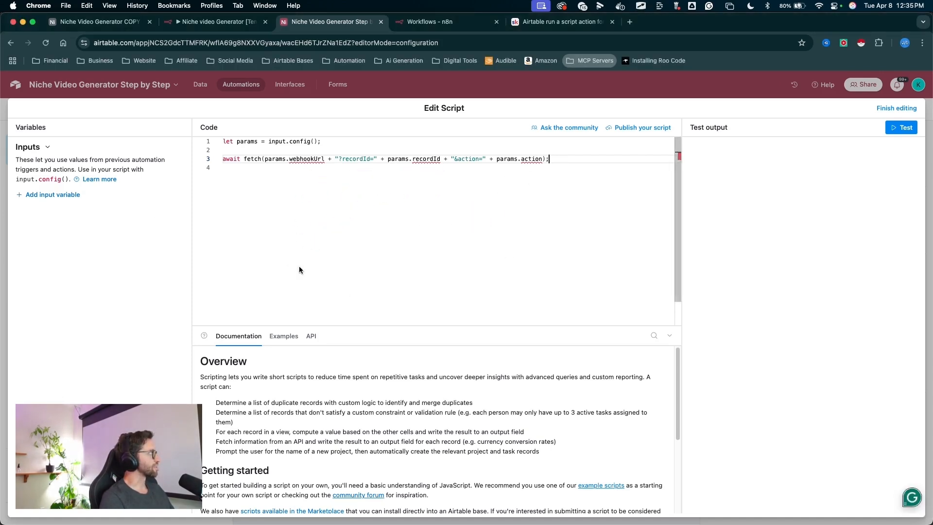
- Add an input variable named webhookUrl, copying the name from the script
drag(299, 266, 65, 194)
key(Escape)
click(64, 194)
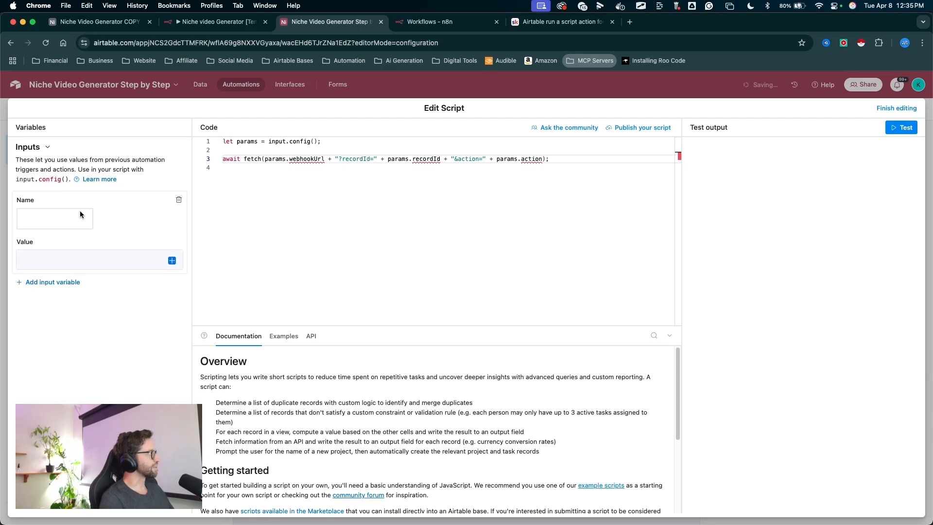
triple_click(305, 159)
double_click(318, 161)
key(super+c)
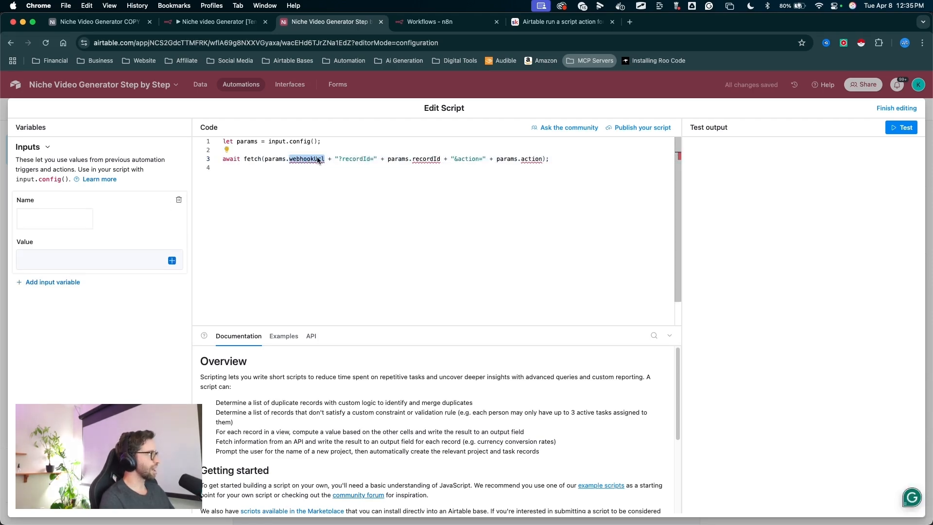
click(67, 220)
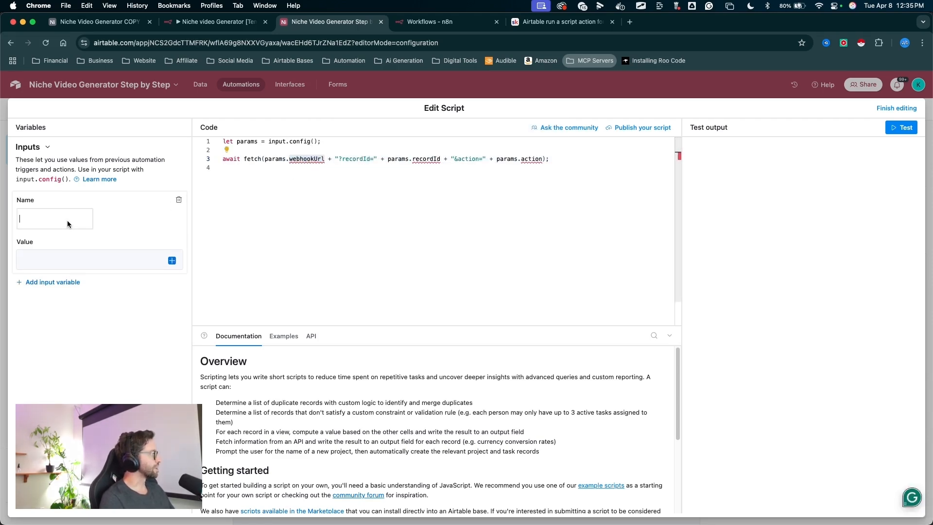
key(super+v)
- Add a second input variable named recordId with the trigger's Airtable record ID as its value
drag(307, 237, 440, 168)
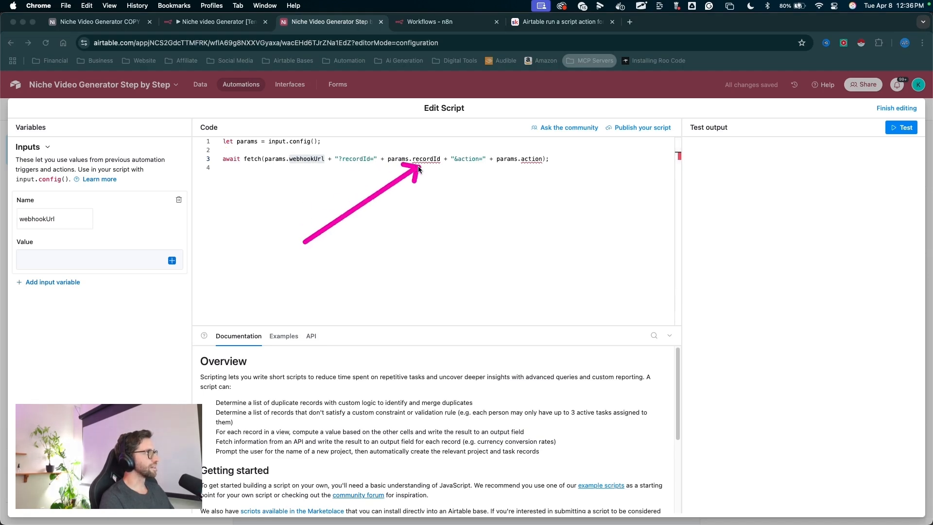
drag(447, 239, 543, 166)
drag(126, 290, 70, 283)
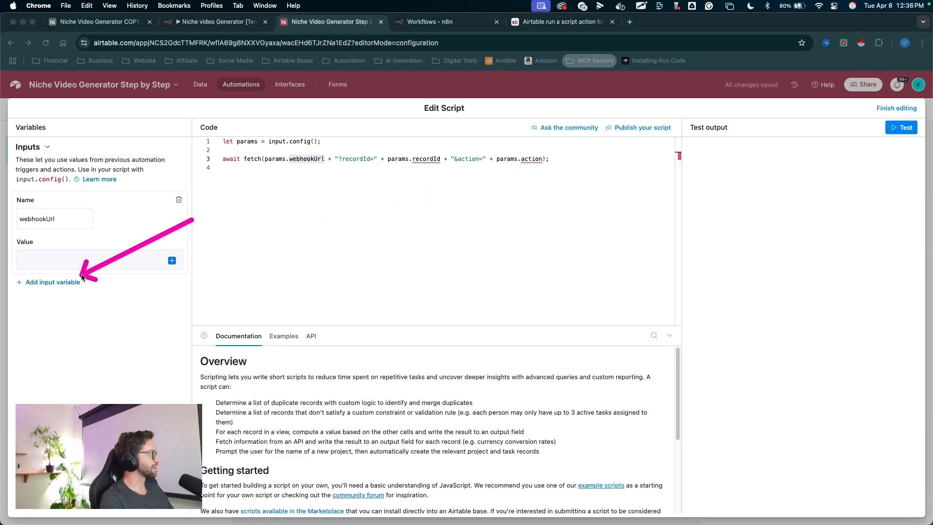
click(73, 281)
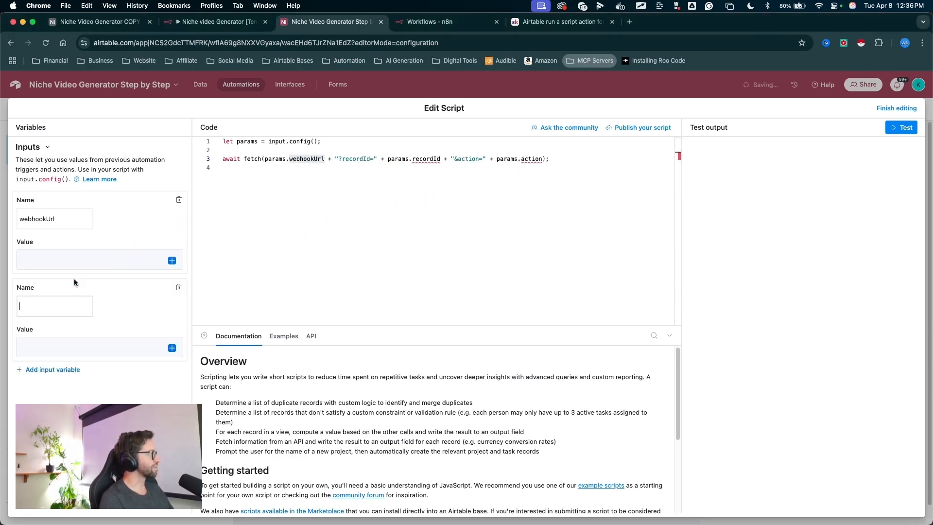
double_click(426, 159)
key(super+c)
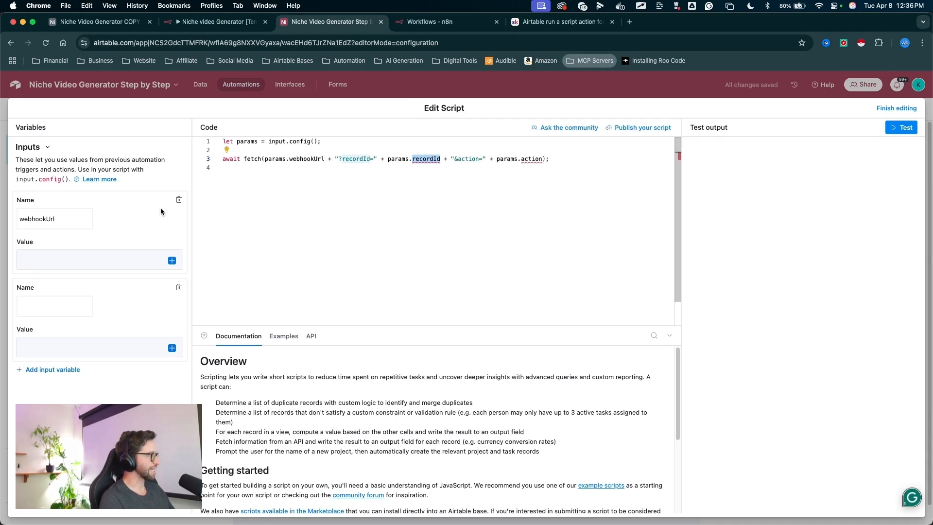
click(38, 301)
key(super+v)
mouse_move(83, 224)
mouse_down()
mouse_move(119, 340)
mouse_move(158, 359)
mouse_up()
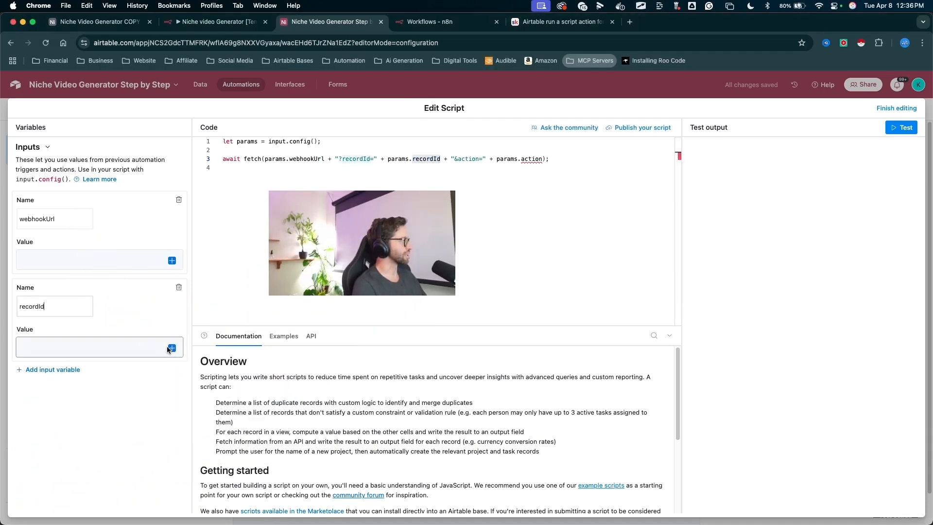
click(169, 349)
click(172, 348)
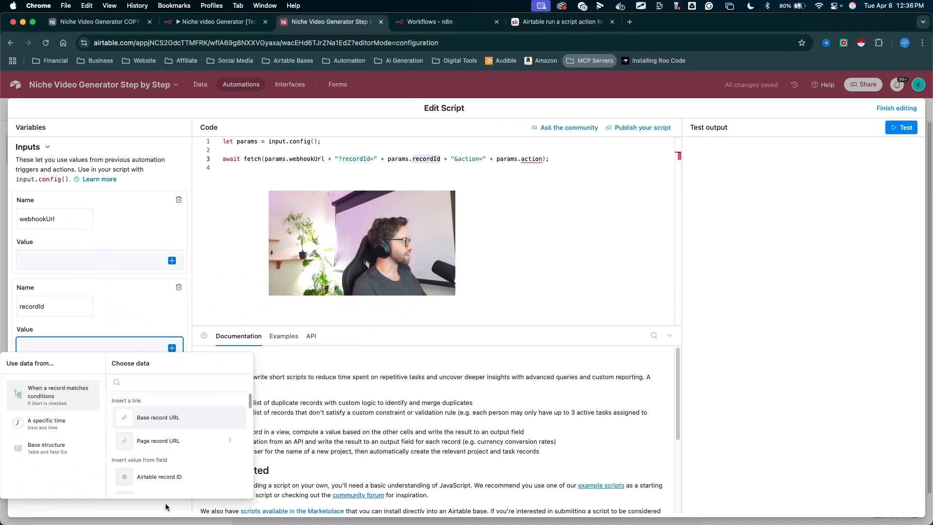
click(156, 473)
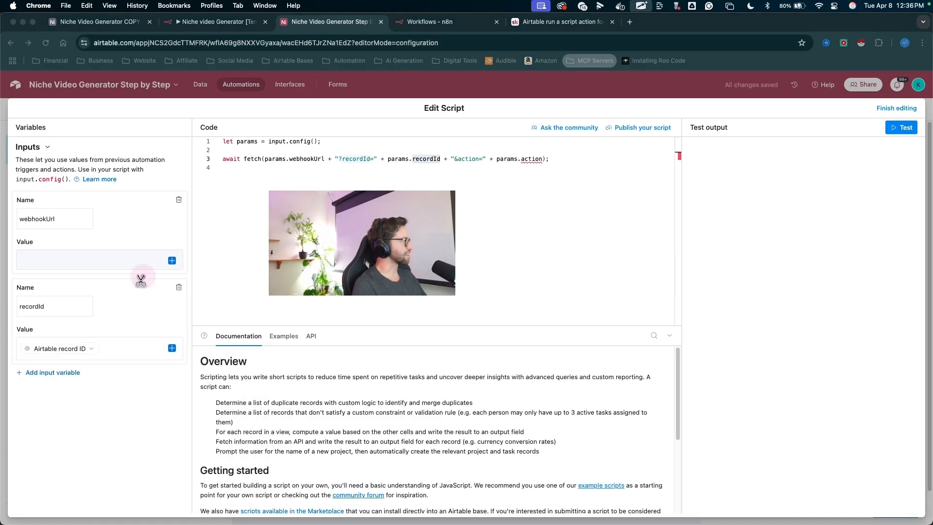
- Add a third input variable named action with the value generatePrompts
drag(143, 389, 75, 384)
click(68, 374)
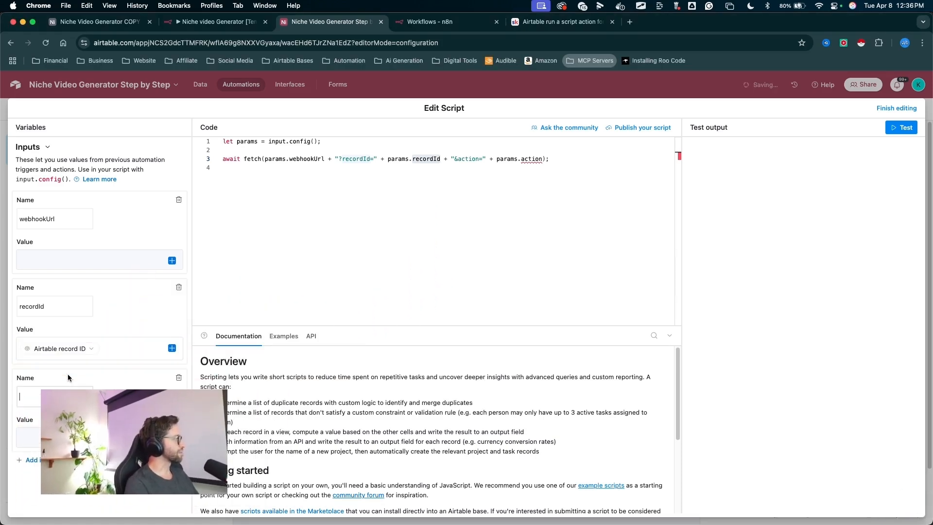
double_click(532, 159)
key(cmd+c)
click(49, 392)
key(cmd+v)
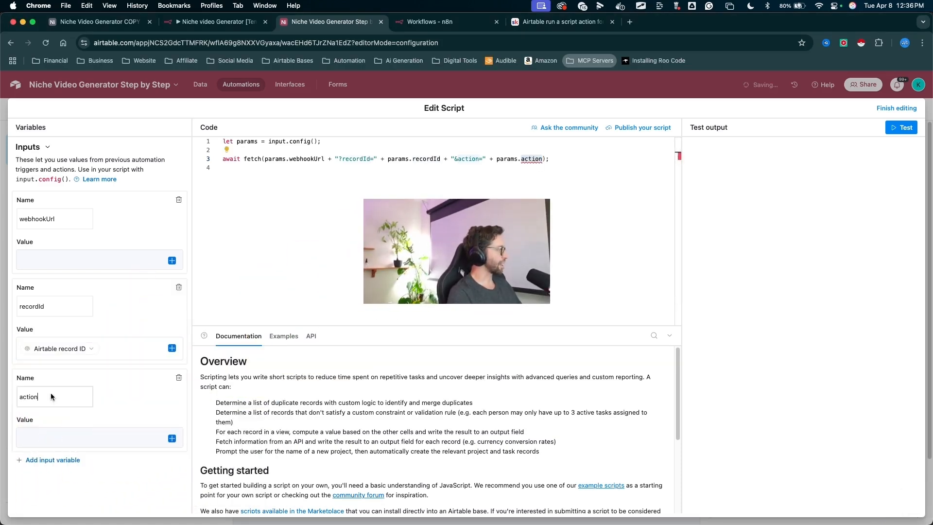
click(31, 442)
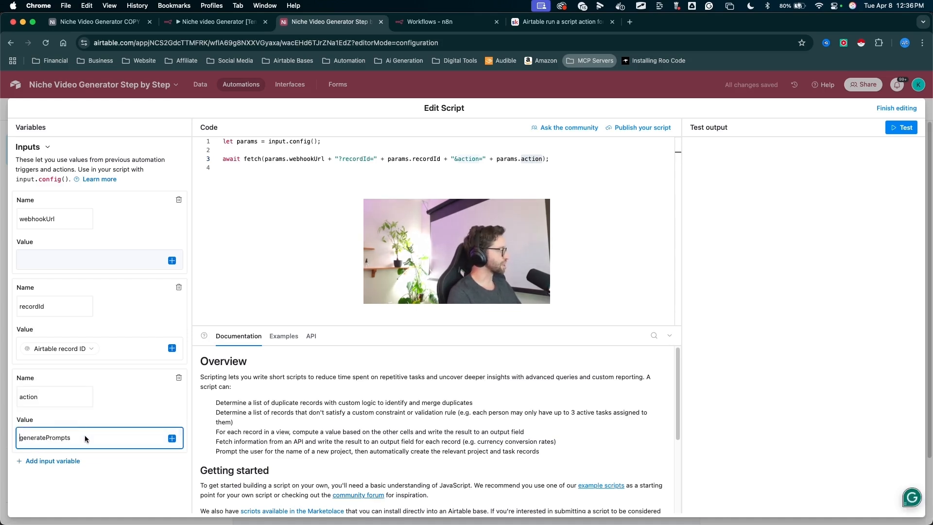
drag(116, 436, 76, 439)
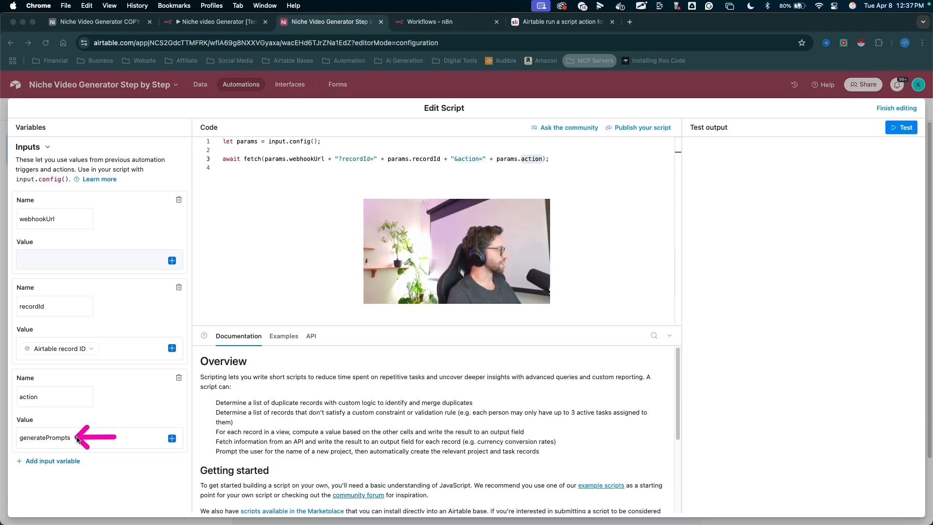
- In n8n, create a new workflow with an On webhook call trigger and copy its test webhook URL
drag(286, 191, 68, 229)
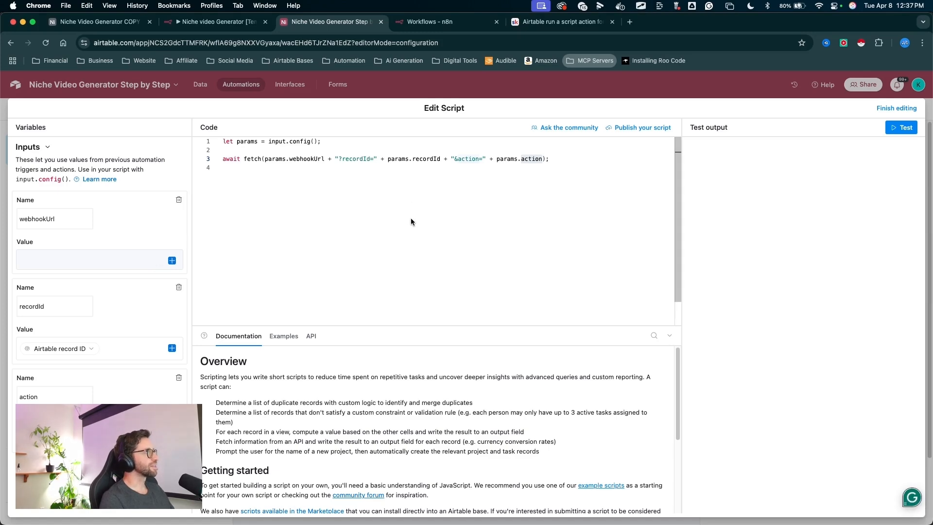
key(ctrl+Tab)
mouse_move(463, 460)
mouse_down()
mouse_move(671, 142)
mouse_move(219, 338)
mouse_move(411, 106)
mouse_move(634, 51)
mouse_move(747, 100)
mouse_up()
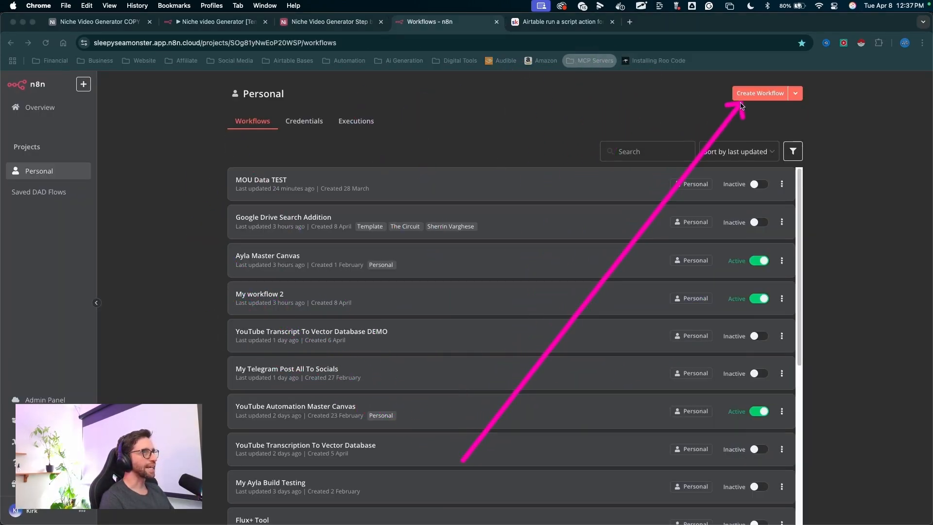
click(747, 101)
mouse_move(271, 237)
mouse_down()
mouse_move(163, 135)
mouse_move(553, 215)
mouse_move(662, 63)
mouse_move(645, 333)
mouse_move(381, 345)
mouse_move(433, 277)
mouse_move(500, 296)
mouse_move(491, 279)
mouse_move(514, 312)
mouse_up()
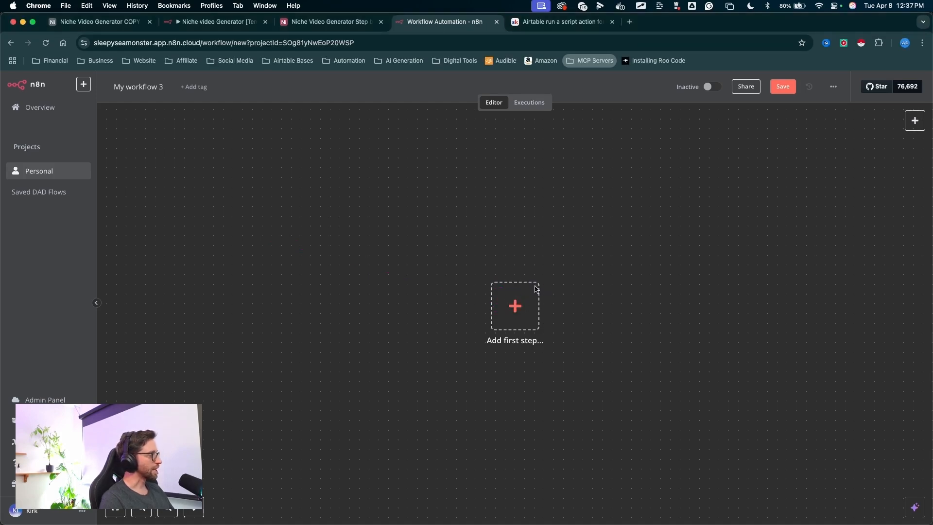
click(514, 306)
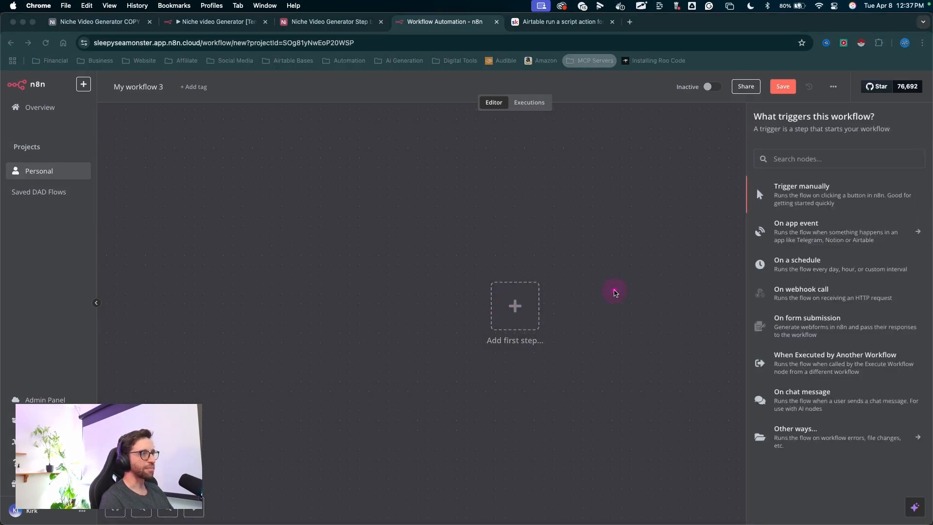
mouse_move(552, 320)
mouse_down()
mouse_move(695, 195)
mouse_move(754, 165)
mouse_move(746, 183)
mouse_move(771, 204)
mouse_move(765, 263)
mouse_move(775, 294)
mouse_up()
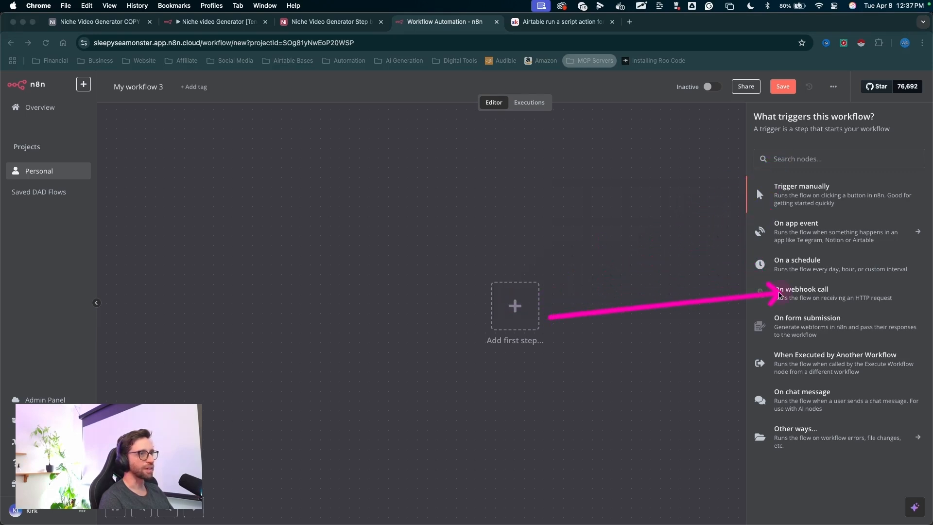
click(786, 295)
mouse_move(546, 217)
mouse_down()
mouse_move(344, 87)
mouse_move(274, 102)
mouse_move(252, 152)
mouse_move(267, 153)
mouse_move(252, 160)
mouse_move(285, 177)
mouse_up()
double_click(285, 177)
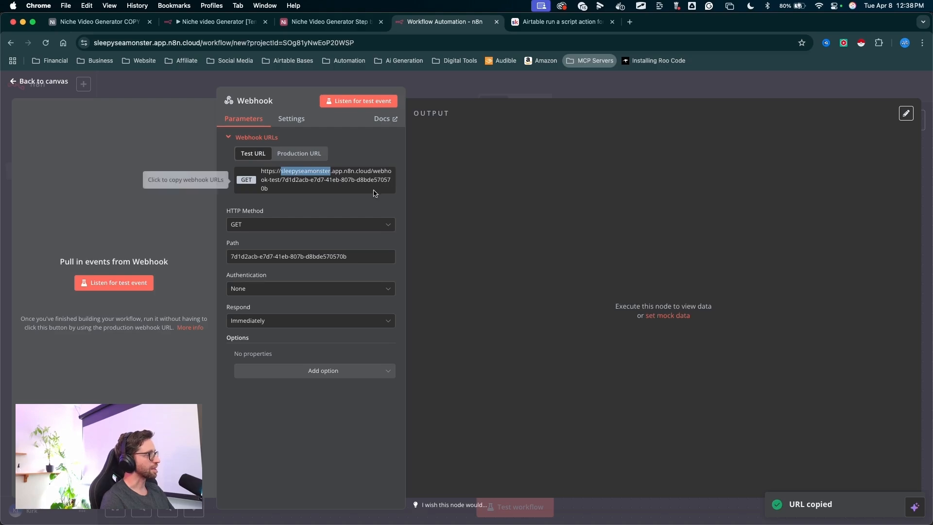
- Paste the n8n test webhook URL as the webhookUrl value and finish editing the script
click(342, 24)
mouse_move(381, 187)
mouse_down()
mouse_move(183, 196)
mouse_move(16, 252)
mouse_move(63, 256)
mouse_up()
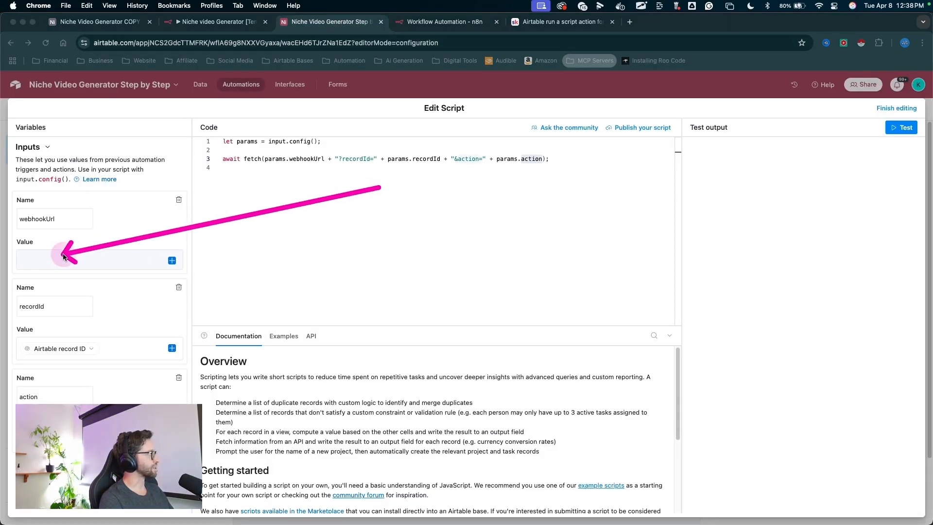
click(52, 263)
drag(856, 280, 896, 116)
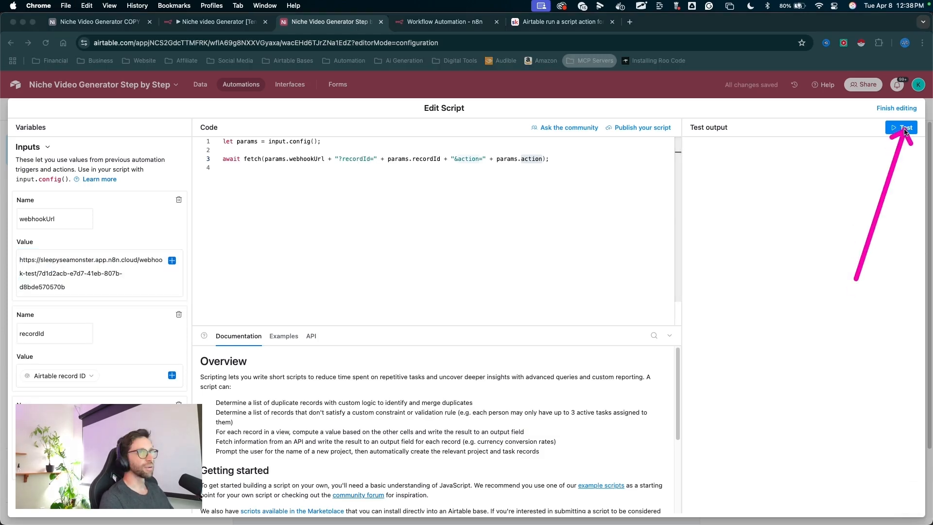
click(893, 108)
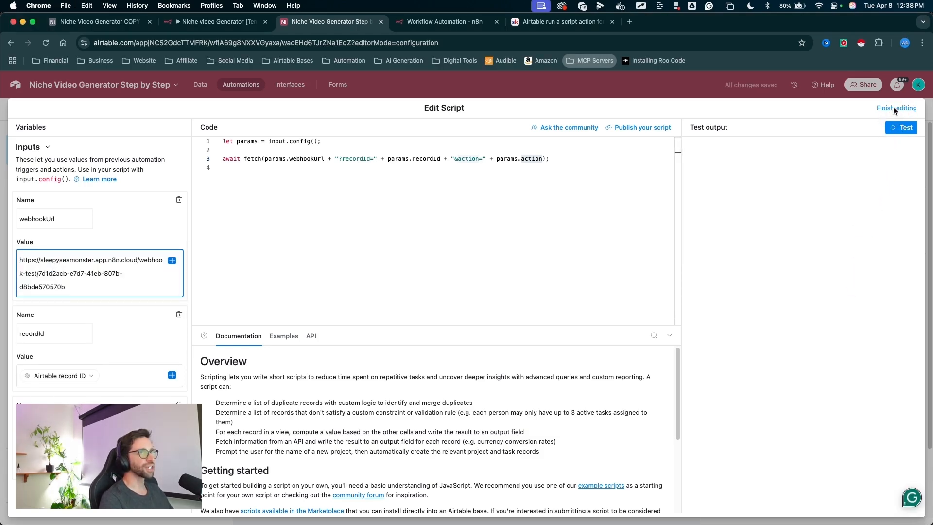
- Turn on the Generate Prompts n8n automation
drag(288, 283, 253, 117)
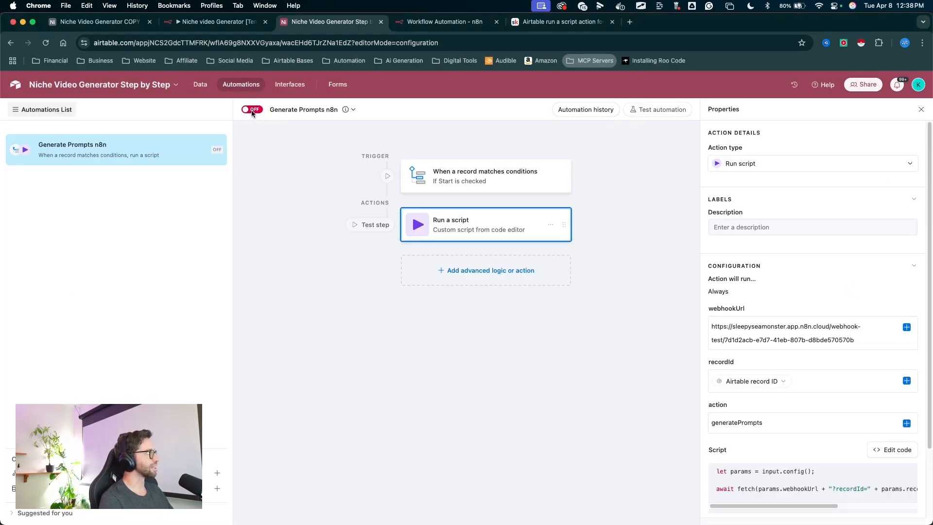
click(252, 109)
- Return to the base's data and examine the Text Prompts grid with its Start checkbox field
mouse_move(337, 249)
mouse_down()
mouse_move(298, 173)
mouse_move(237, 93)
mouse_move(201, 85)
mouse_up()
click(200, 84)
drag(610, 383, 661, 163)
key(Escape)
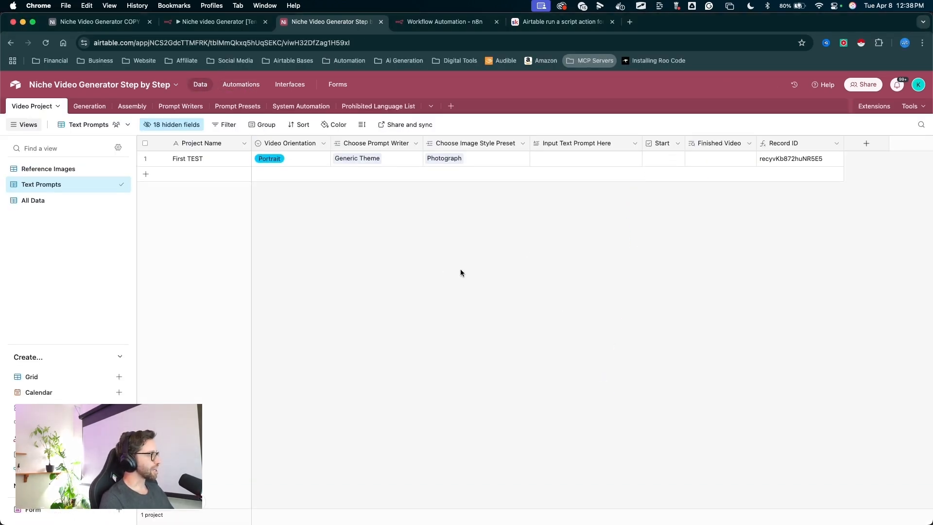
mouse_move(474, 320)
mouse_down()
mouse_move(456, 270)
mouse_move(254, 93)
mouse_up()
drag(615, 265, 667, 163)
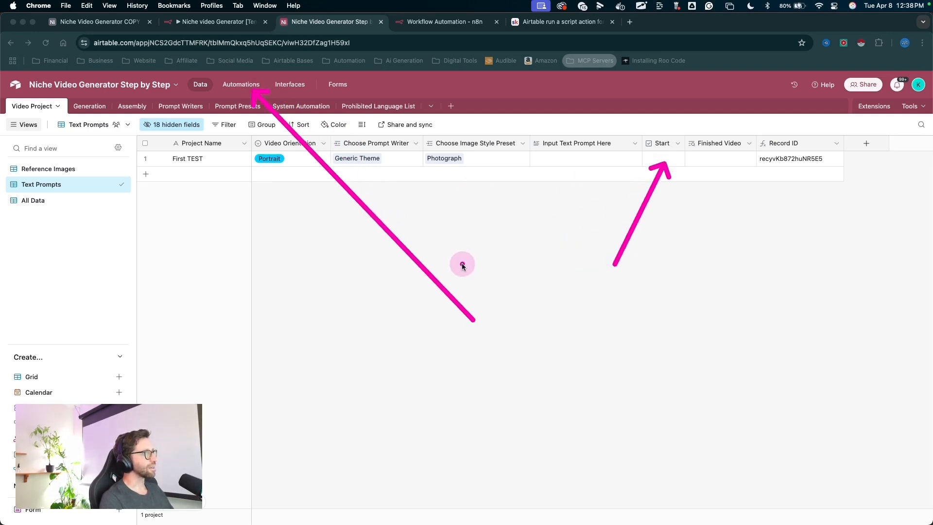
mouse_move(501, 315)
mouse_down()
mouse_move(494, 160)
mouse_move(460, 38)
mouse_move(539, 241)
mouse_move(505, 251)
mouse_up()
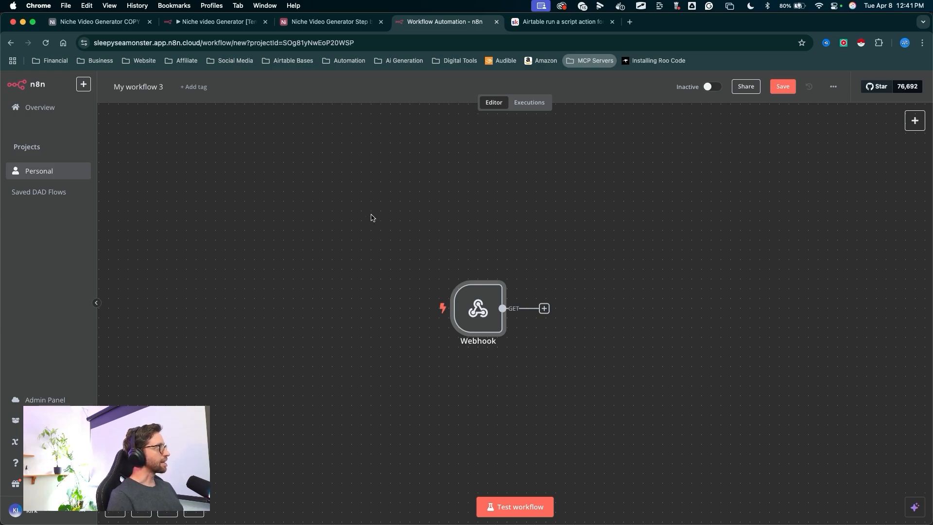
- Delete the existing Webhook node from the n8n workflow canvas
key(ctrl+a)
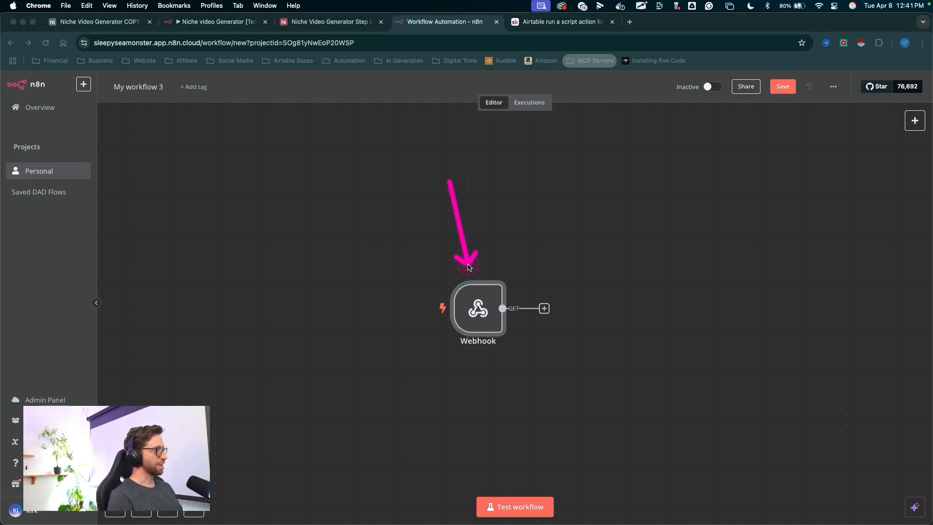
mouse_move(258, 370)
mouse_down()
mouse_move(191, 282)
mouse_move(121, 108)
mouse_move(625, 140)
mouse_move(359, 504)
mouse_move(371, 381)
mouse_move(432, 337)
mouse_up()
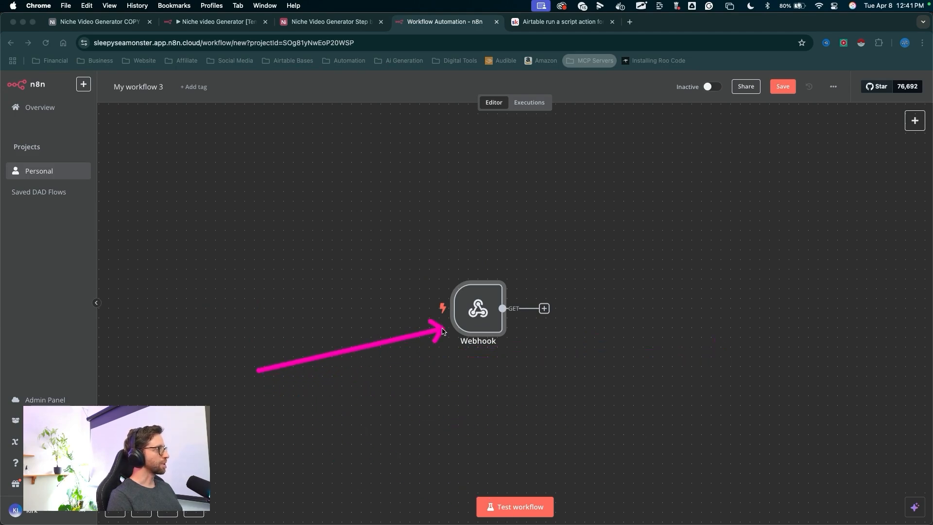
key(ctrl+a)
key(ctrl+a)
mouse_move(732, 214)
mouse_down()
mouse_move(512, 287)
mouse_move(477, 309)
mouse_up()
key(ctrl+a)
right_click(473, 308)
click(487, 490)
key(ctrl+a)
mouse_move(588, 208)
mouse_down()
mouse_move(524, 309)
mouse_move(616, 181)
mouse_move(607, 464)
mouse_move(564, 171)
mouse_up()
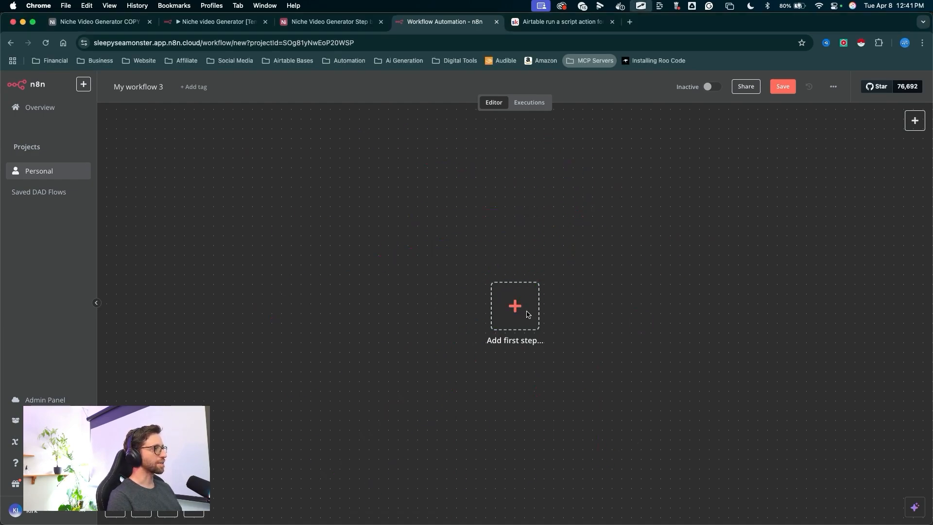
- Add a new On webhook call trigger to the workflow and copy its test webhook URL
click(516, 306)
drag(617, 397, 793, 299)
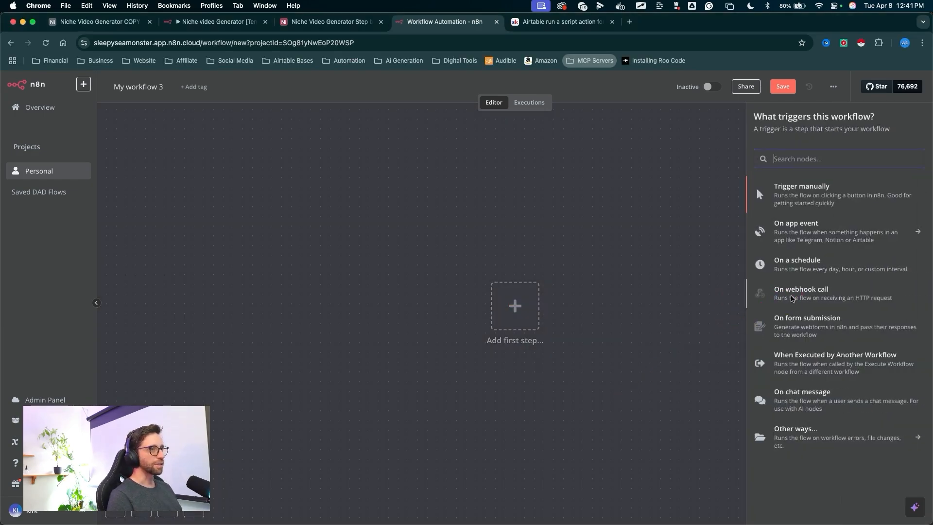
click(792, 299)
drag(513, 283, 335, 180)
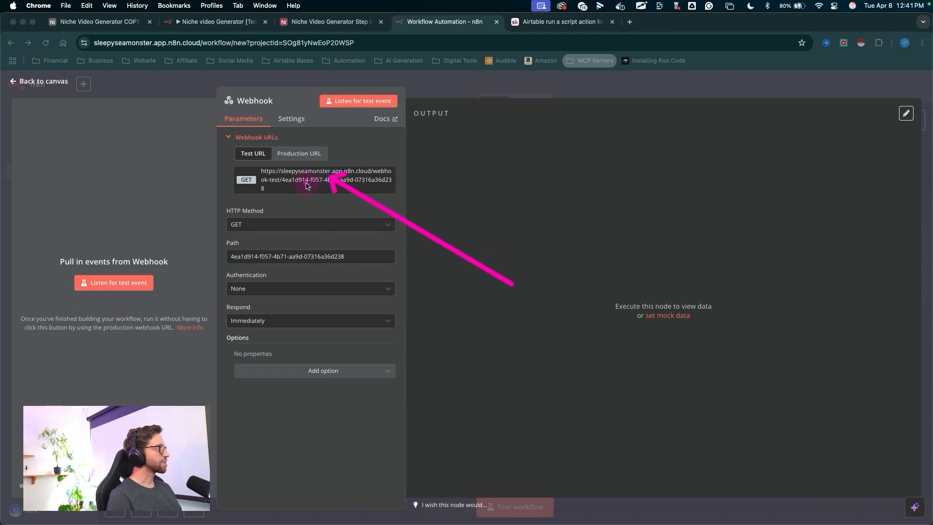
click(313, 181)
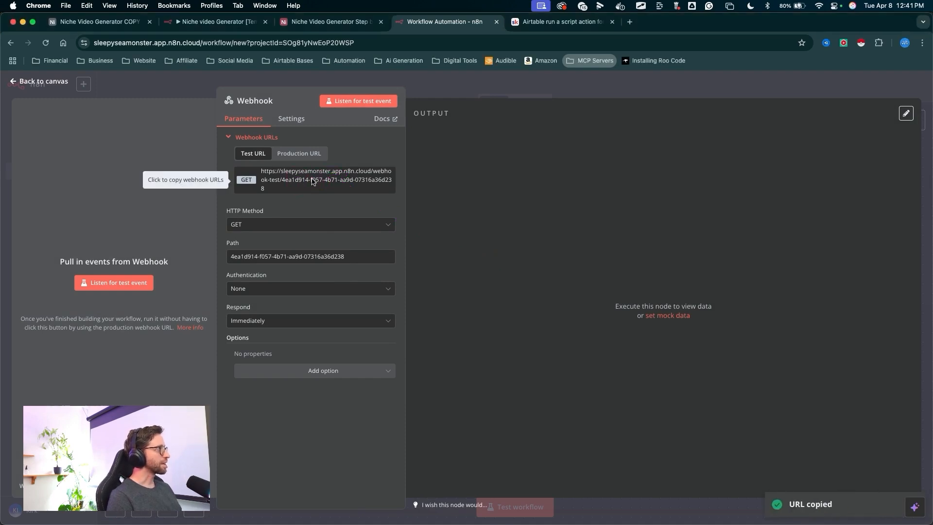
- In the Generate Prompts n8n automation, replace the webhookUrl value with the newly copied n8n test URL
key(ctrl+Tab)
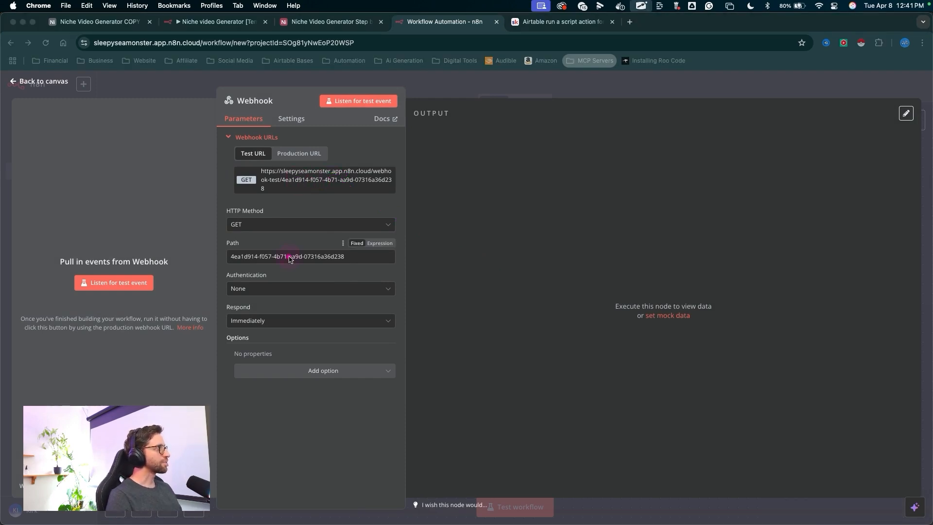
key(Escape)
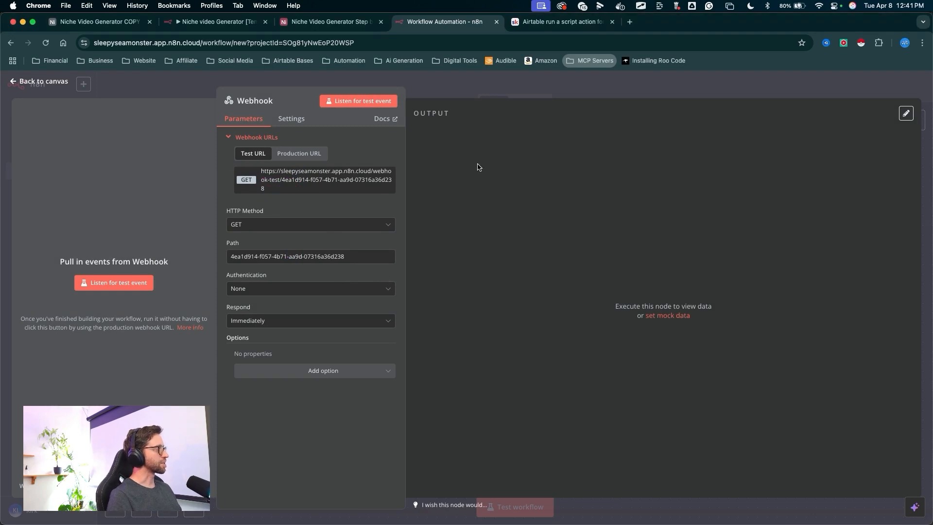
key(ctrl+Tab)
key(Escape)
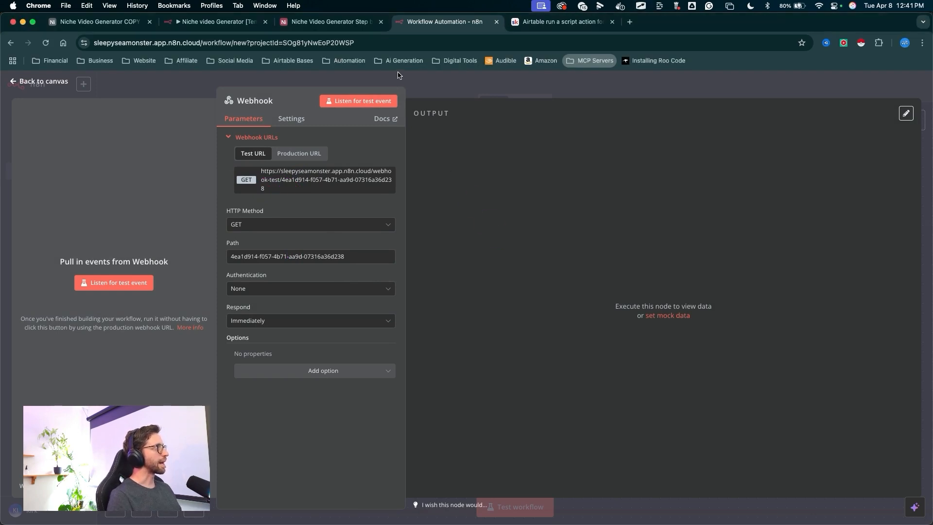
click(351, 23)
key(ctrl+Tab)
drag(321, 255, 256, 92)
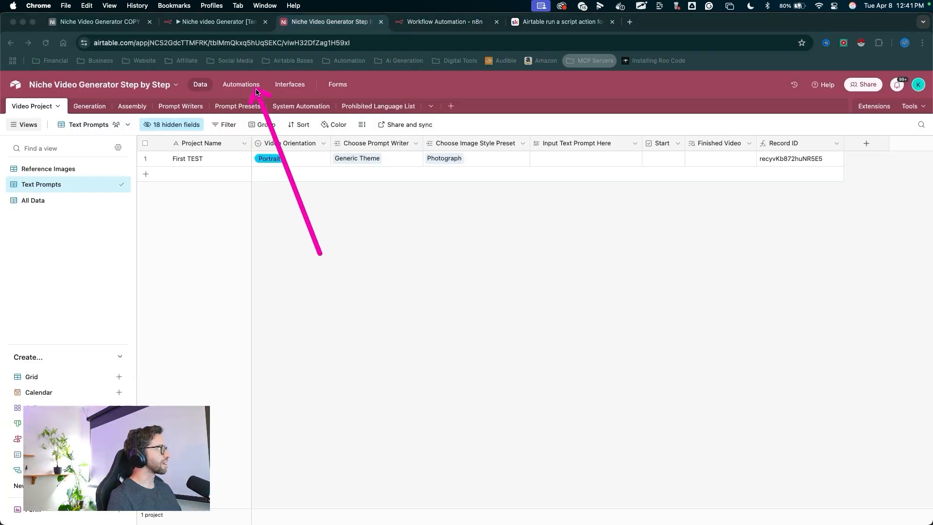
key(Escape)
click(256, 91)
key(ctrl+Tab)
mouse_move(372, 311)
mouse_down()
mouse_move(157, 164)
mouse_move(104, 156)
mouse_up()
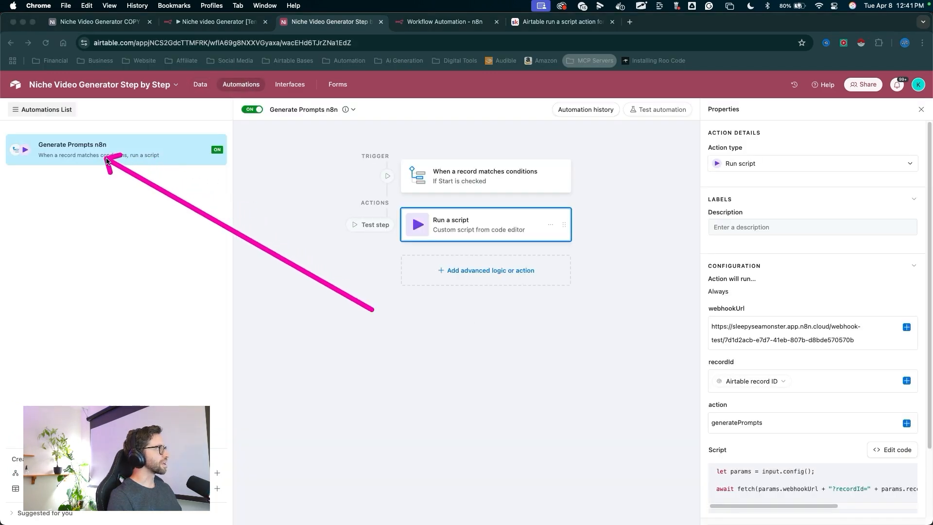
drag(291, 348, 400, 241)
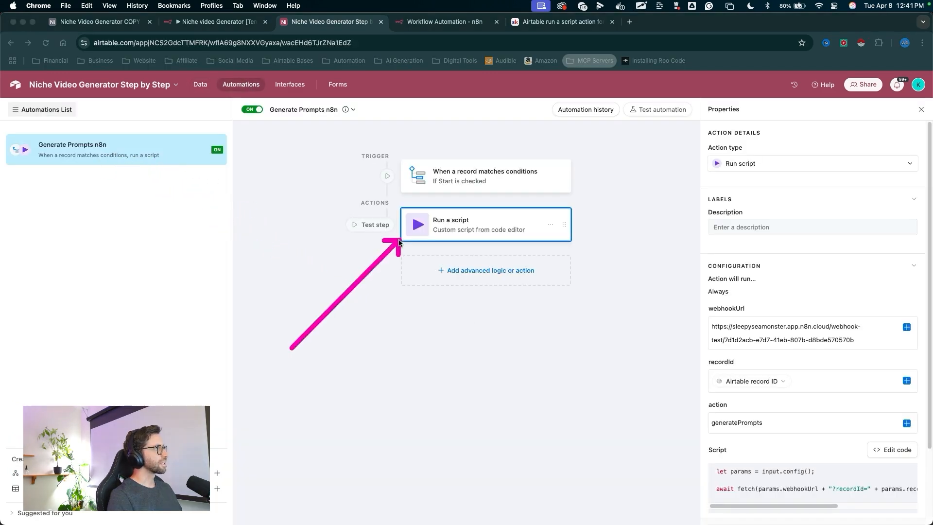
key(Escape)
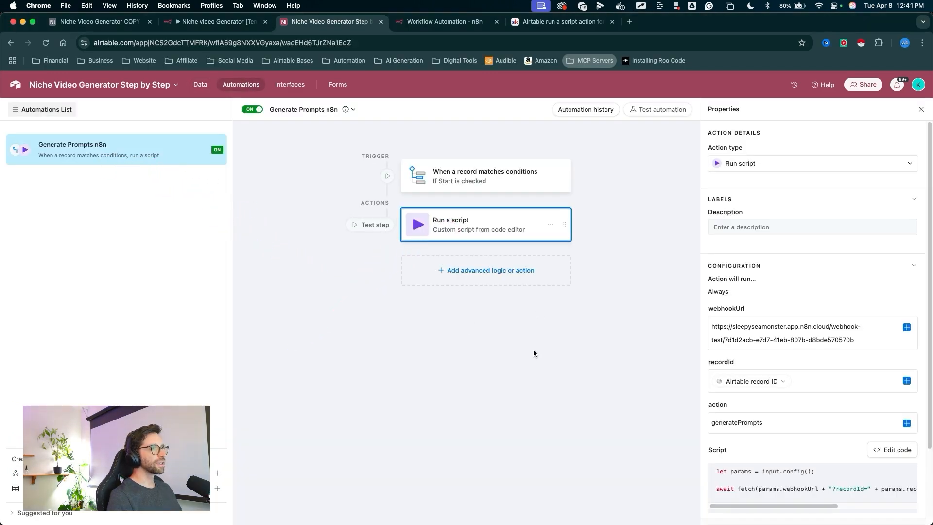
key(ctrl+Tab)
mouse_move(403, 388)
mouse_down()
mouse_move(714, 307)
mouse_move(727, 325)
mouse_move(719, 321)
mouse_up()
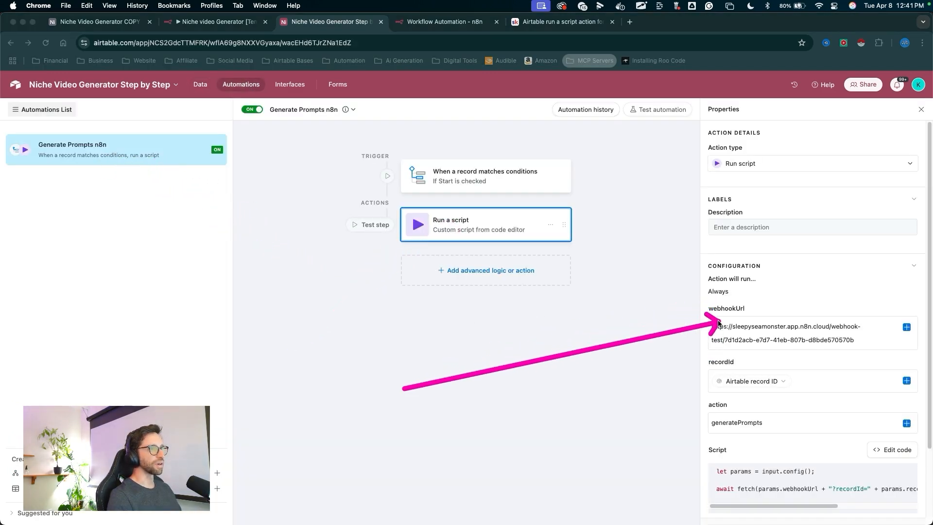
key(Escape)
drag(860, 342, 660, 316)
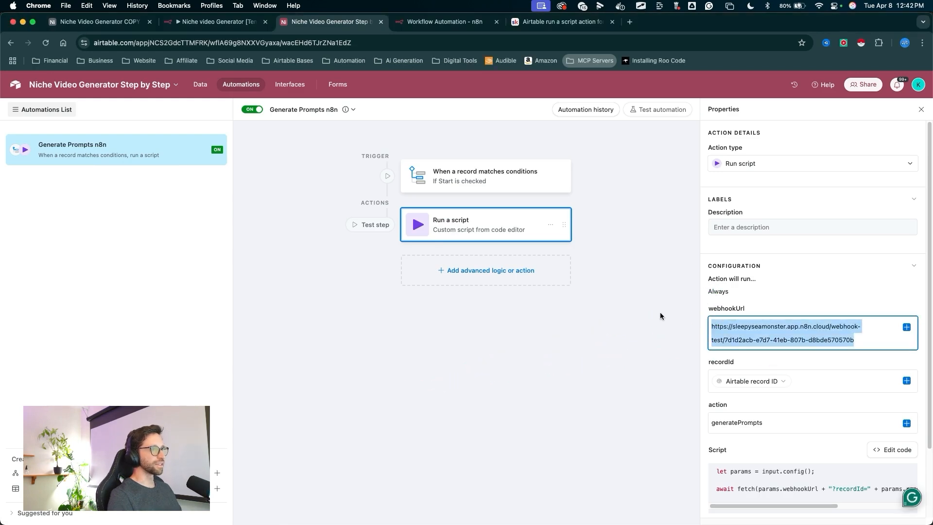
key(super+v)
- Apply the unpublished changes to the live automation
key(ctrl+Tab)
mouse_move(803, 214)
mouse_down()
mouse_move(798, 328)
mouse_move(720, 321)
mouse_move(807, 344)
mouse_up()
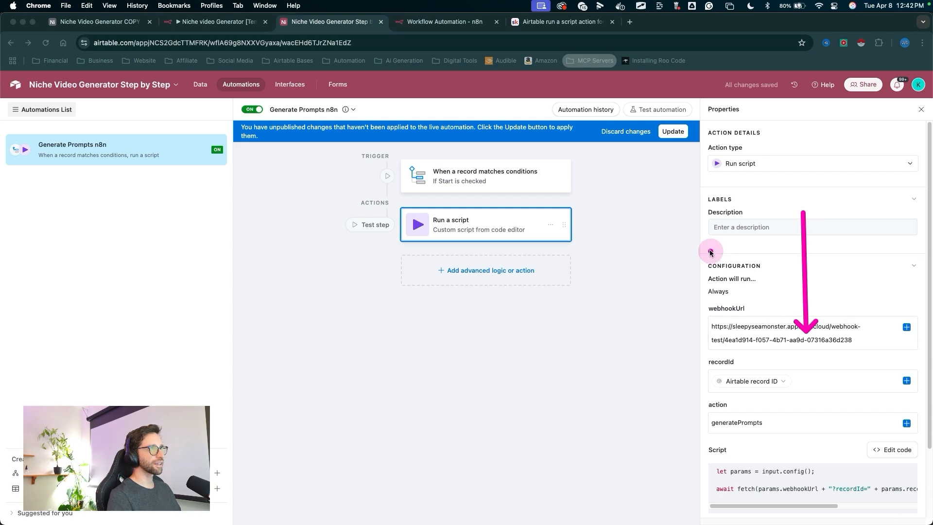
drag(675, 285, 685, 154)
key(Escape)
click(674, 131)
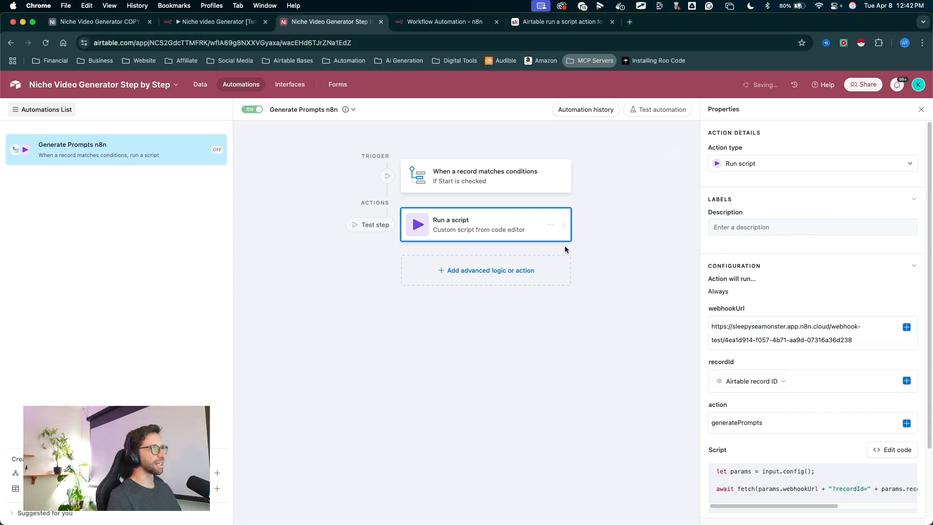
key(ctrl+Tab)
drag(474, 355, 703, 324)
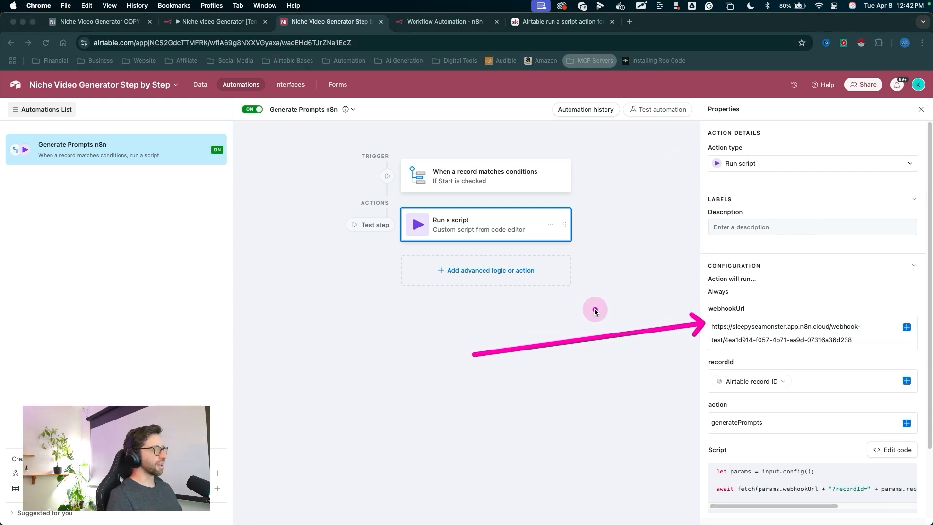
drag(483, 322, 707, 323)
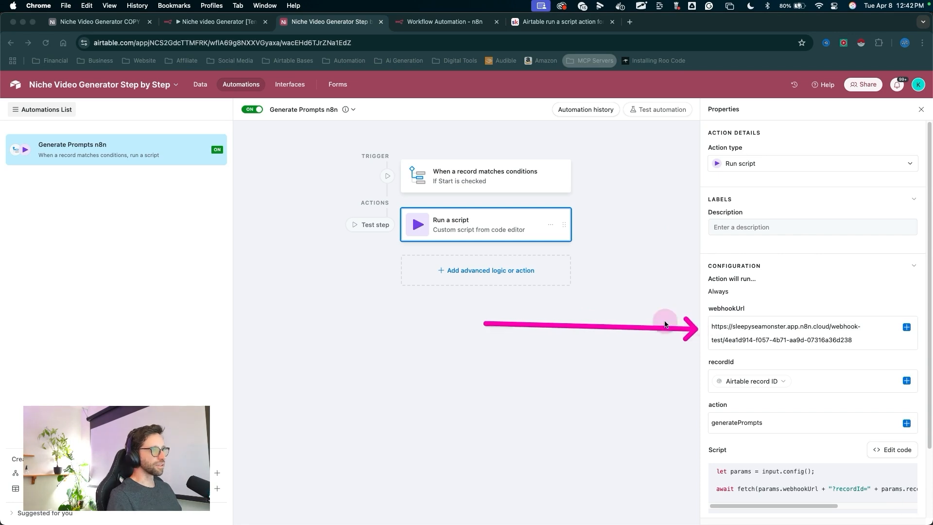
key(Escape)
key(ctrl+a)
mouse_move(526, 359)
mouse_down()
mouse_move(557, 346)
mouse_move(703, 327)
mouse_up()
key(Escape)
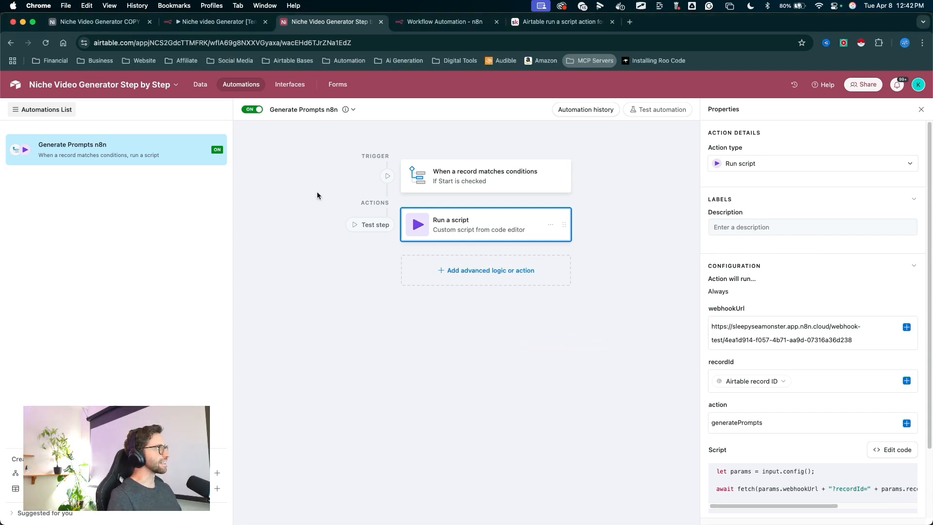
key(ctrl+a)
mouse_move(503, 358)
mouse_down()
mouse_move(671, 349)
mouse_move(696, 329)
mouse_move(716, 334)
mouse_move(710, 306)
mouse_move(707, 325)
mouse_move(710, 316)
mouse_up()
key(Escape)
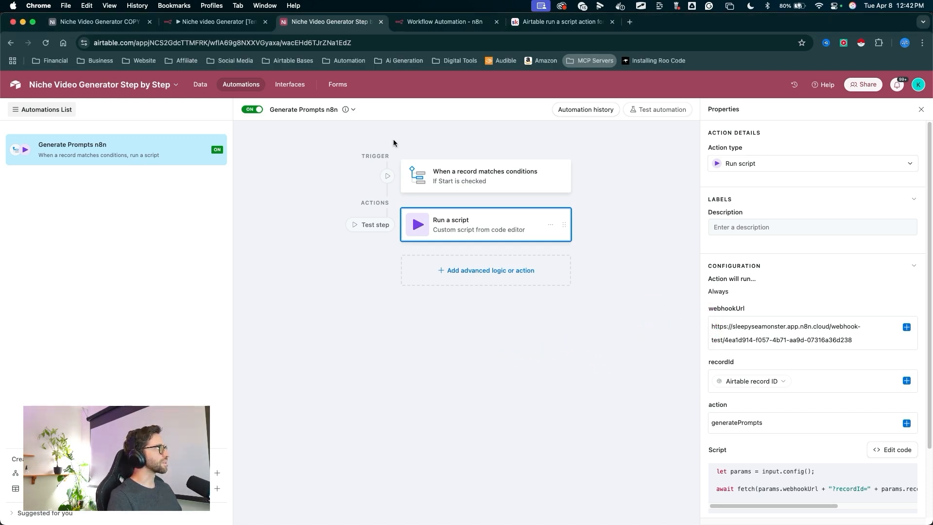
- Start listening for a test event on the n8n Webhook trigger node
click(442, 22)
key(ctrl+a)
mouse_move(480, 251)
mouse_down()
mouse_move(309, 176)
mouse_move(321, 184)
mouse_up()
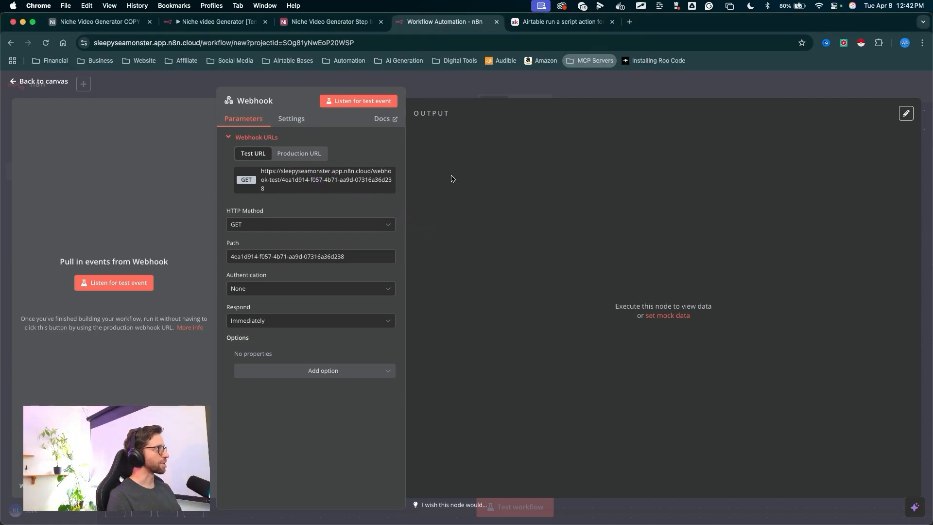
drag(120, 132, 119, 267)
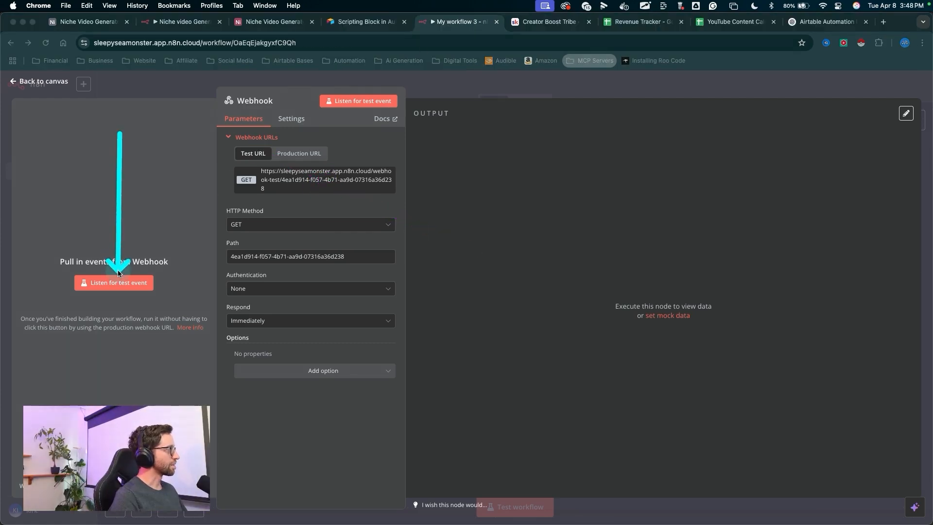
key(Escape)
click(119, 279)
key(ctrl+a)
mouse_move(177, 115)
mouse_down()
mouse_move(175, 218)
mouse_move(112, 287)
mouse_move(143, 293)
mouse_move(128, 319)
mouse_up()
key(Escape)
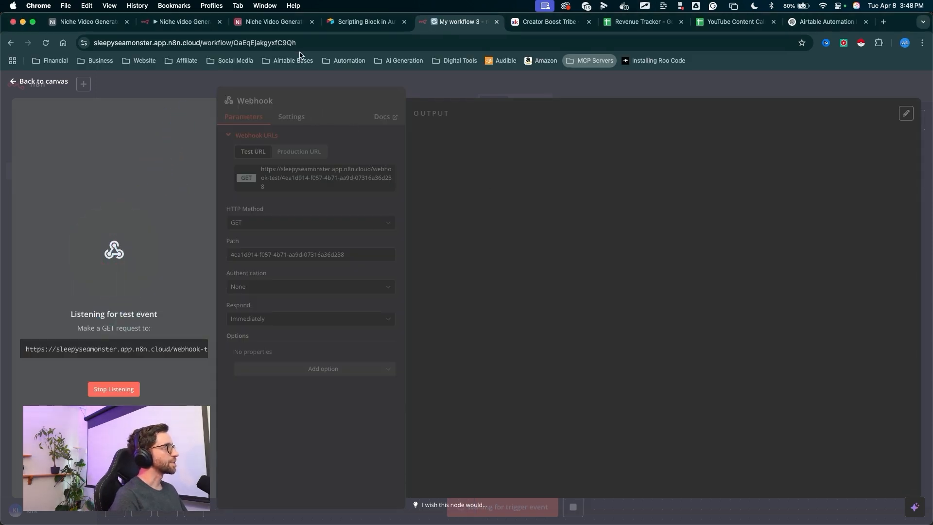
- Tick the Start checkbox on the First TEST record to fire the Generate Prompts automation
click(274, 21)
mouse_move(316, 382)
mouse_down()
mouse_move(156, 176)
mouse_move(451, 168)
mouse_move(571, 184)
mouse_up()
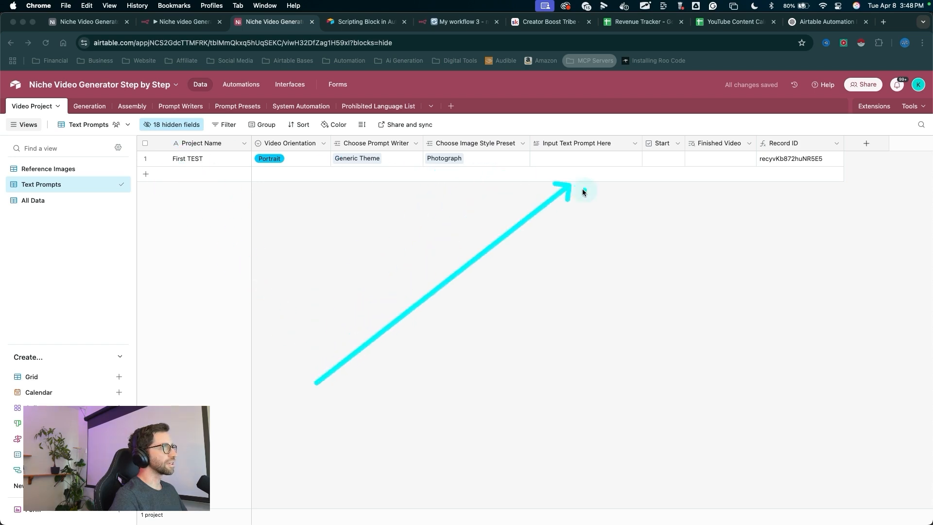
key(Escape)
key(ctrl+a)
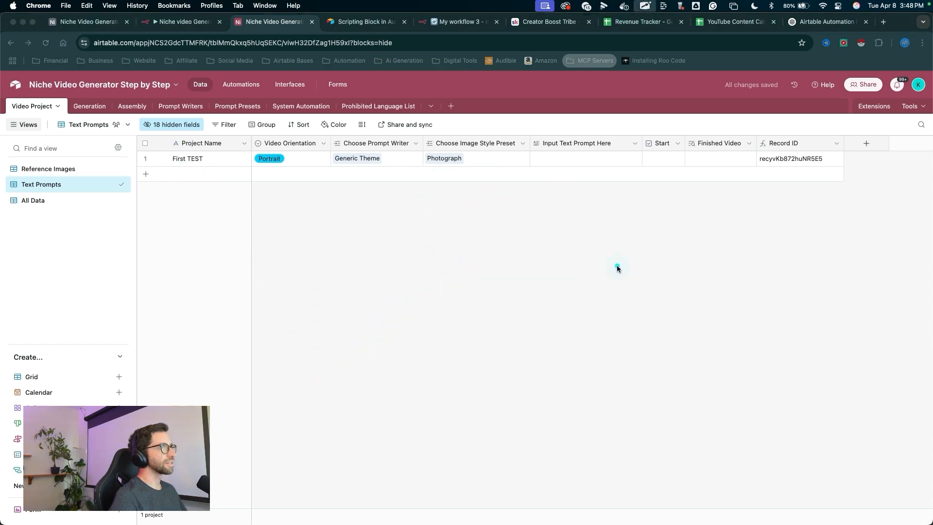
mouse_move(617, 269)
mouse_down()
mouse_move(666, 190)
mouse_move(663, 168)
mouse_up()
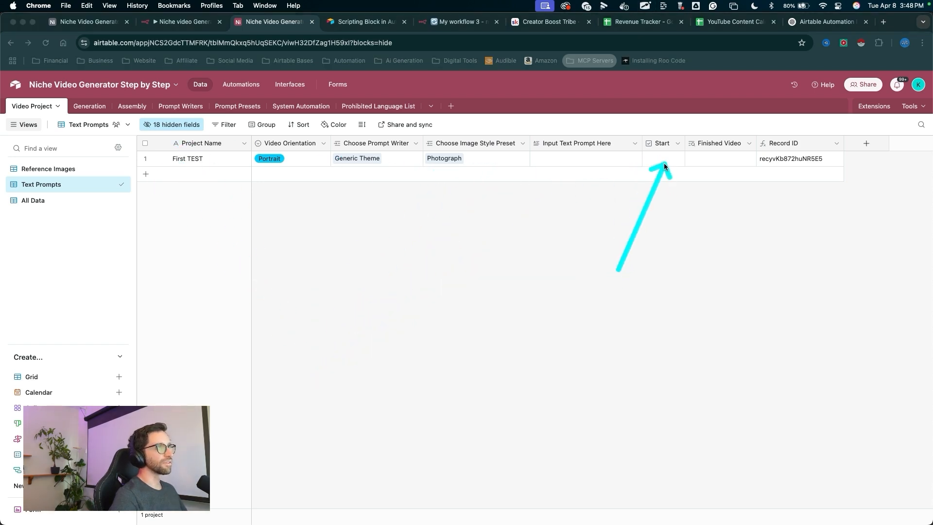
key(Escape)
click(664, 159)
key(ctrl+a)
drag(678, 223, 679, 182)
key(Escape)
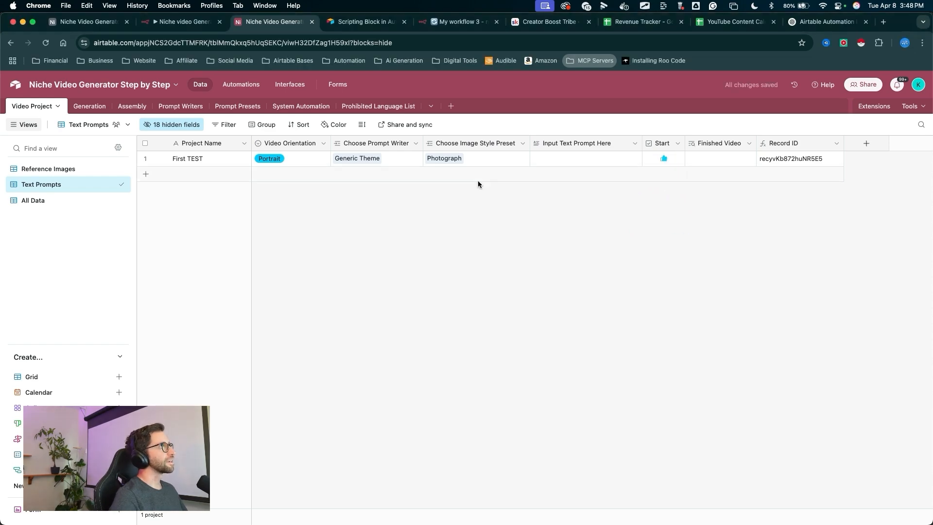
- Inspect the Webhook node's received output in schema view, including the query's recordId and action
click(461, 21)
mouse_move(96, 103)
mouse_down()
mouse_move(163, 114)
mouse_move(455, 444)
mouse_move(270, 151)
mouse_move(274, 362)
mouse_up()
key(Escape)
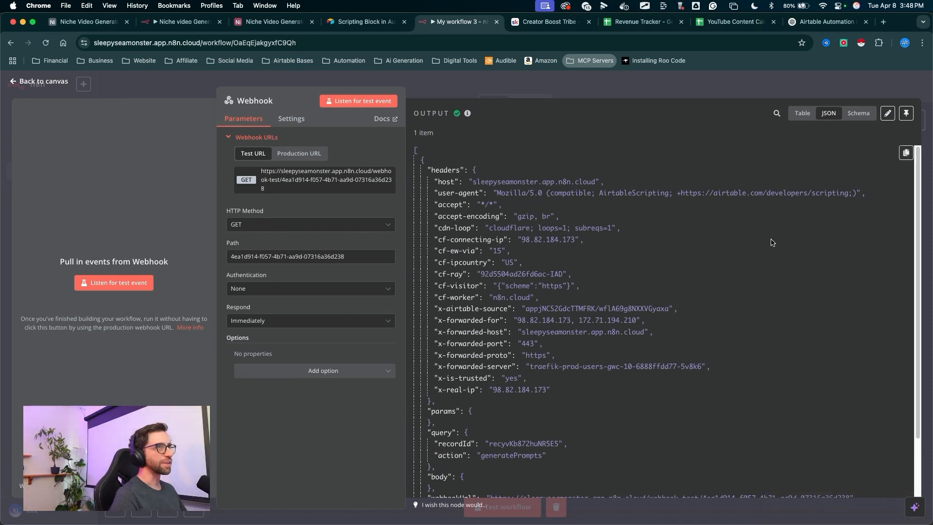
drag(715, 208, 803, 120)
key(Escape)
click(859, 113)
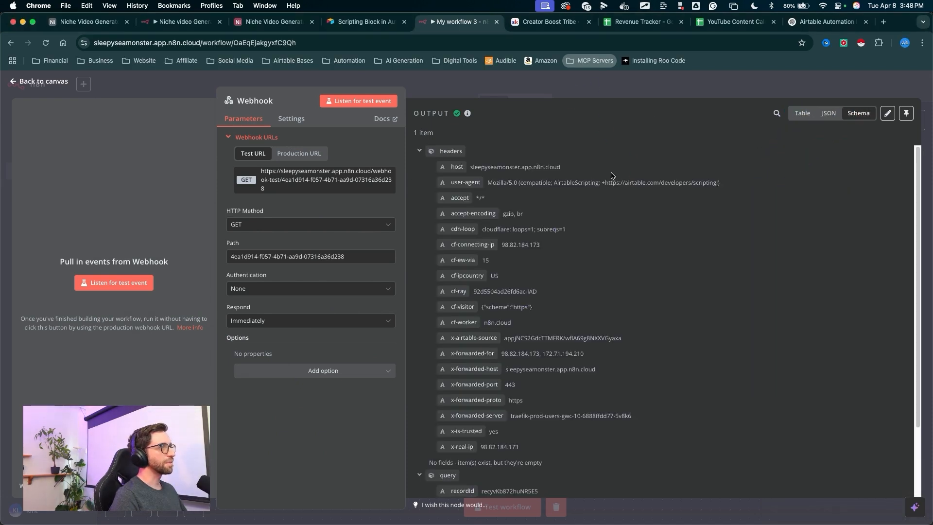
mouse_move(666, 108)
mouse_down()
mouse_move(505, 131)
mouse_move(481, 246)
mouse_move(479, 479)
mouse_up()
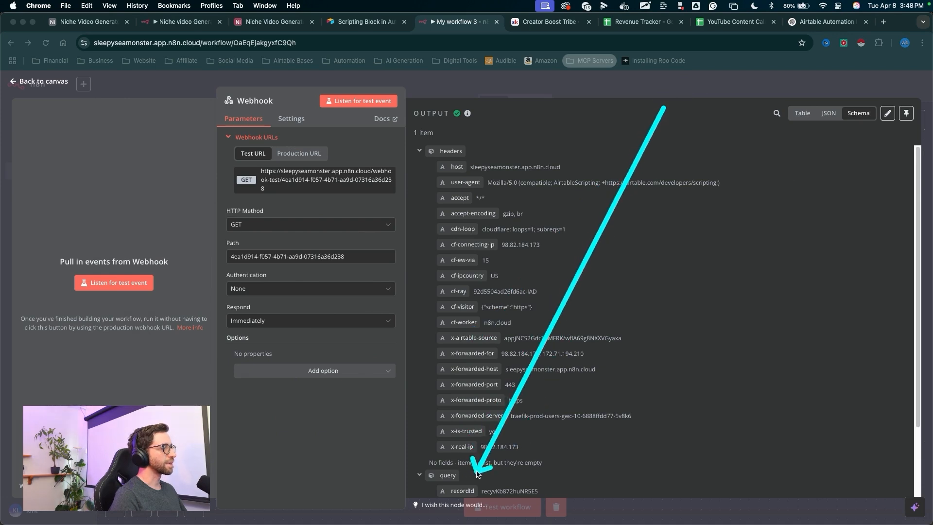
key(Escape)
scroll(559, 350, down, 3)
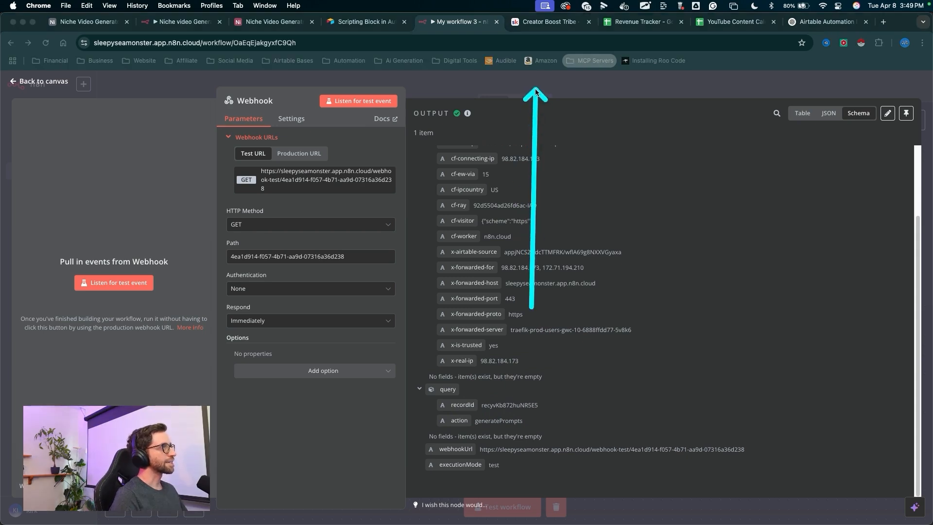
- Return to the canvas and rename the workflow to Niche Ai Video Generator DEMO
click(52, 82)
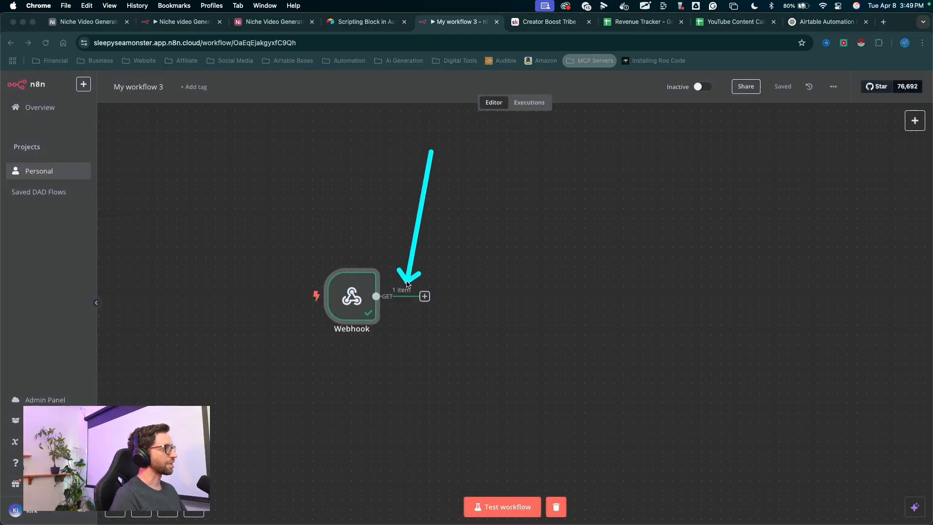
key(Escape)
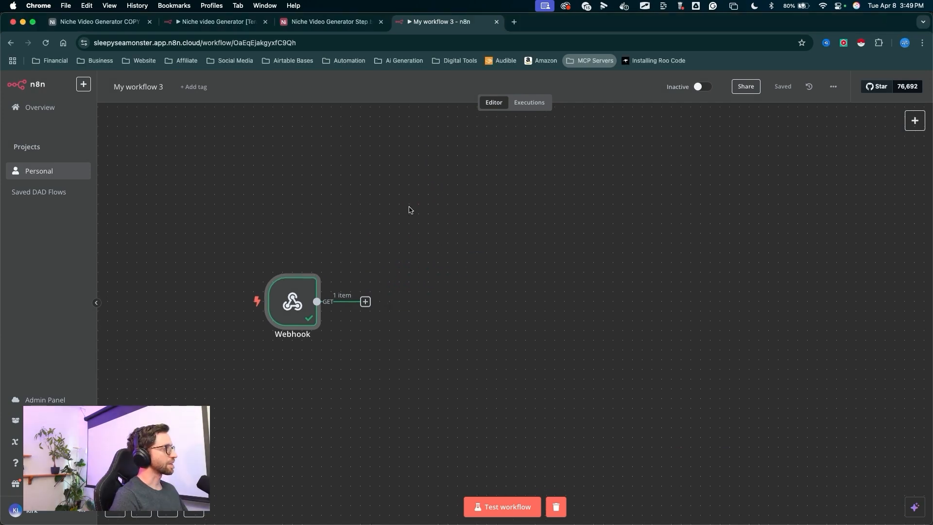
drag(411, 137, 365, 291)
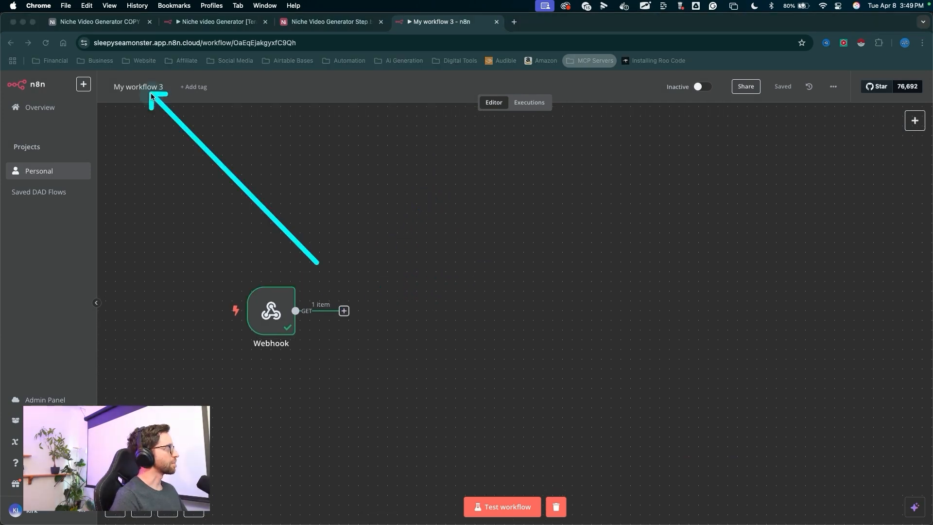
key(Escape)
click(142, 89)
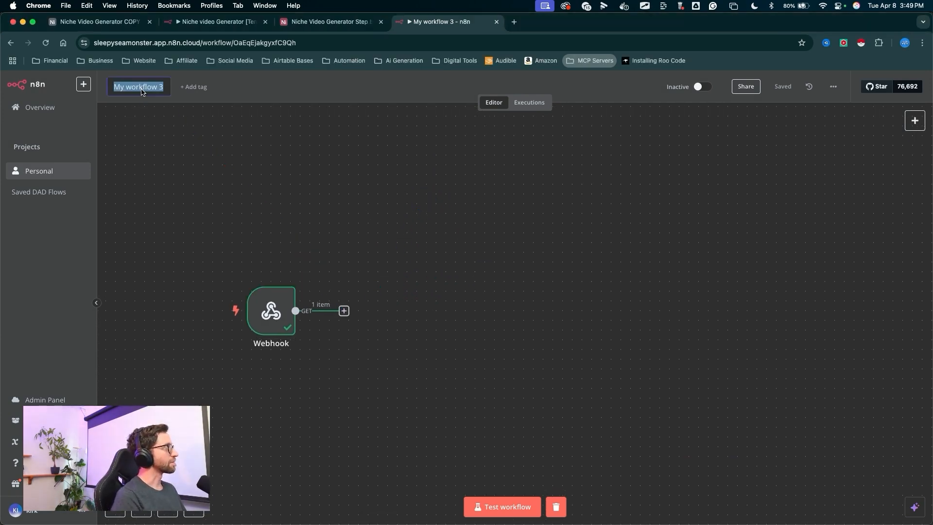
text(Niche Ai Video Generator DEMO)
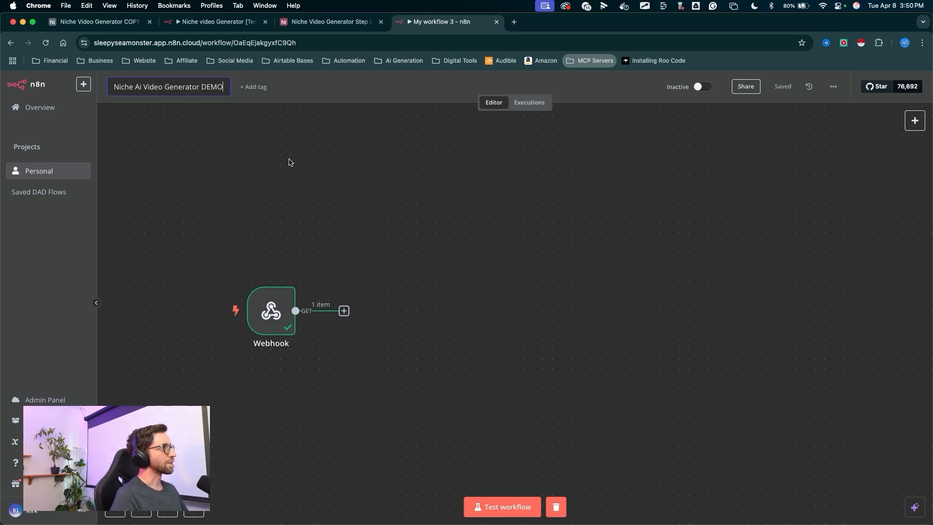
- Add a Switch node connected after the Webhook node
drag(406, 210, 350, 305)
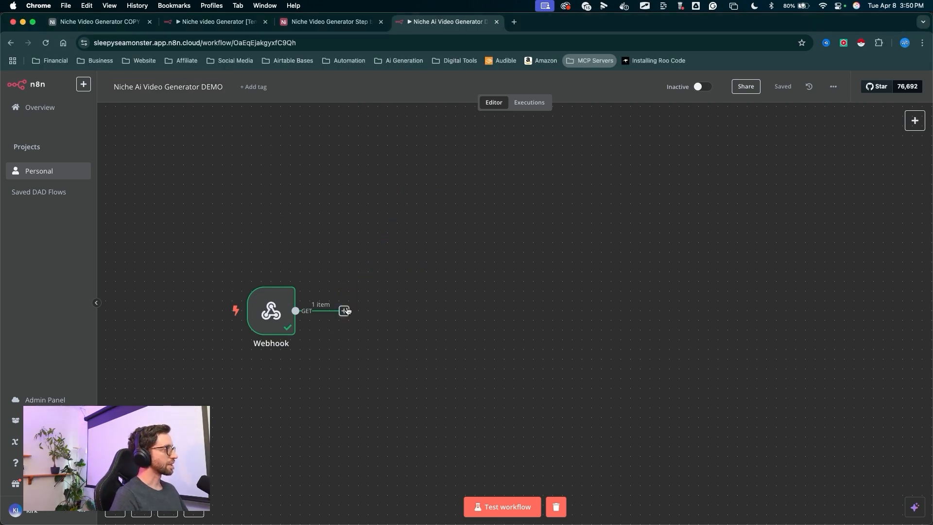
click(344, 310)
mouse_move(577, 289)
mouse_down()
mouse_move(751, 155)
mouse_move(775, 427)
mouse_move(750, 235)
mouse_move(758, 184)
mouse_move(772, 383)
mouse_move(760, 184)
mouse_move(767, 130)
mouse_up()
click(780, 148)
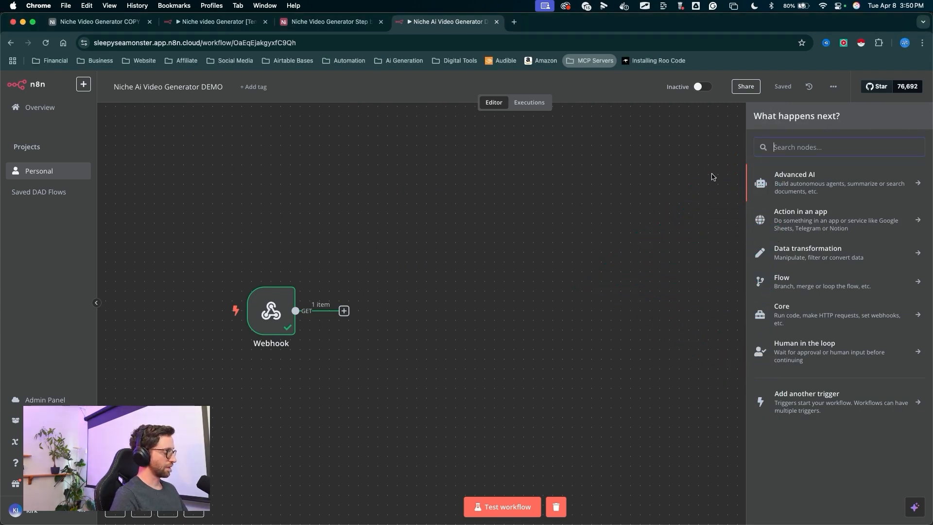
text(switch)
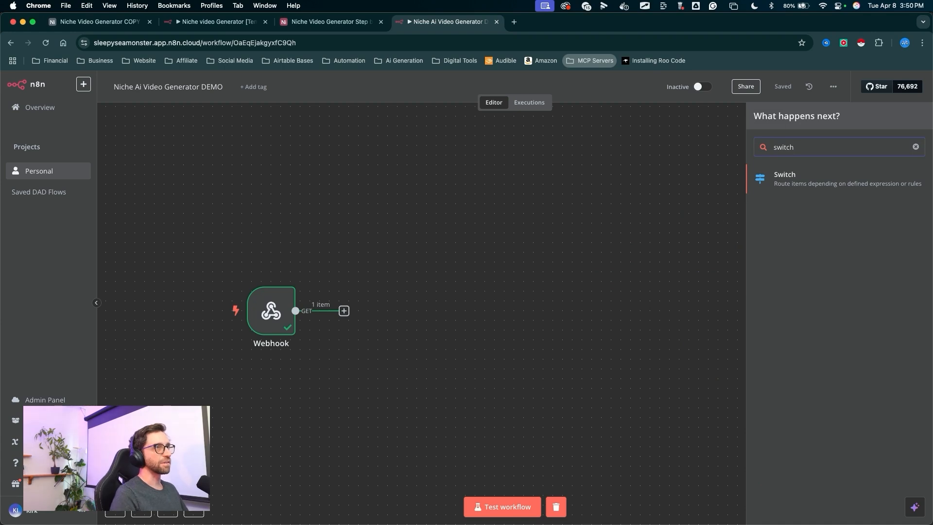
mouse_move(707, 224)
mouse_down()
mouse_move(775, 202)
mouse_move(759, 176)
mouse_up()
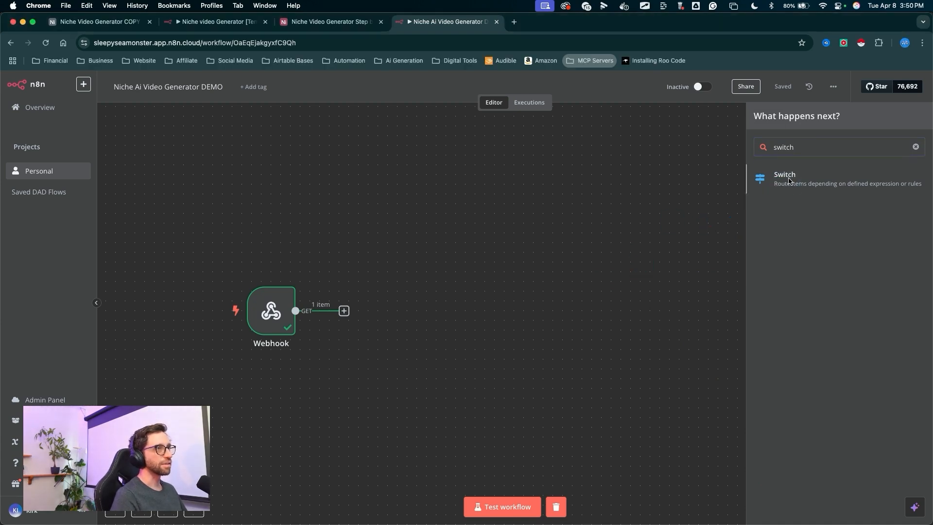
click(789, 181)
mouse_move(493, 315)
mouse_down()
mouse_move(406, 202)
mouse_move(406, 98)
mouse_move(386, 121)
mouse_move(389, 185)
mouse_up()
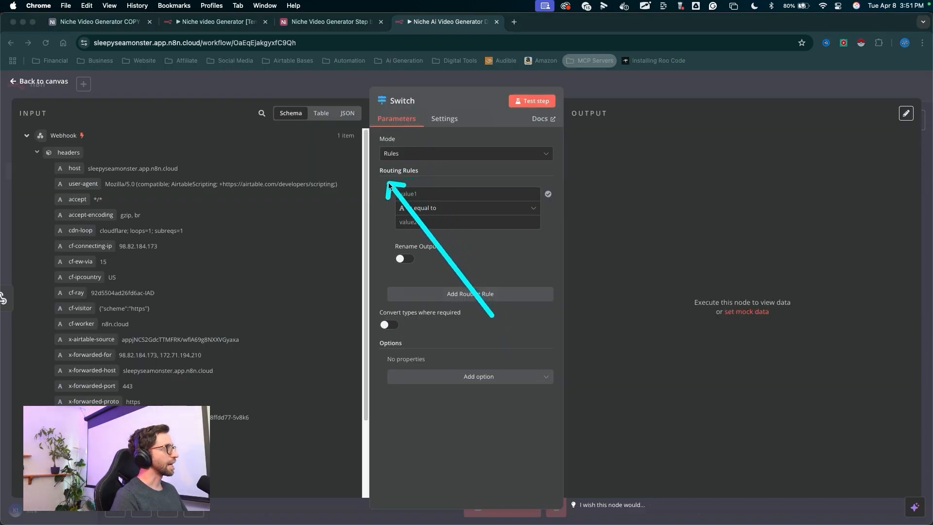
- Set the Switch routing rule so the query action field is equal to generatePrompts
mouse_move(490, 297)
mouse_down()
mouse_move(492, 241)
mouse_move(462, 507)
mouse_up()
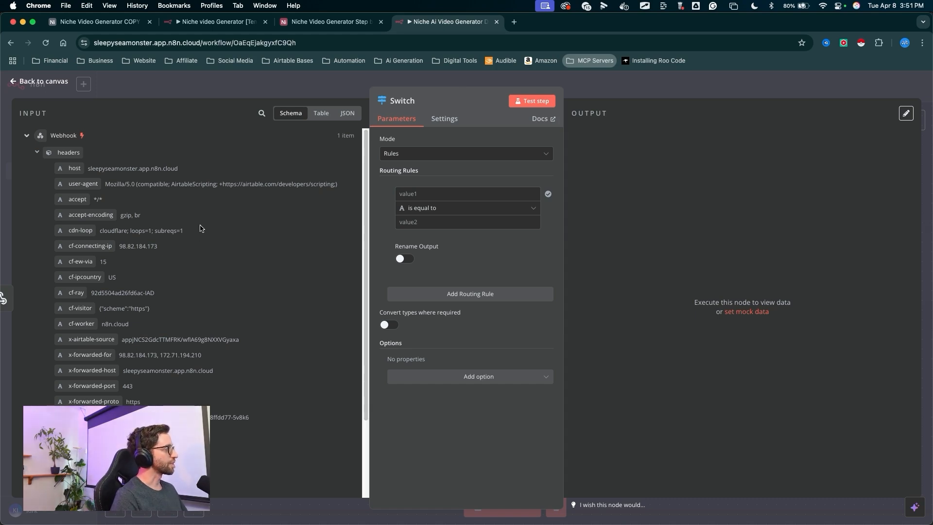
scroll(202, 228, down, 4)
mouse_move(207, 279)
mouse_down()
mouse_move(99, 386)
mouse_move(110, 410)
mouse_move(121, 413)
mouse_move(85, 414)
mouse_up()
mouse_move(267, 186)
mouse_down()
mouse_move(262, 200)
mouse_move(177, 209)
mouse_move(165, 343)
mouse_move(62, 416)
mouse_up()
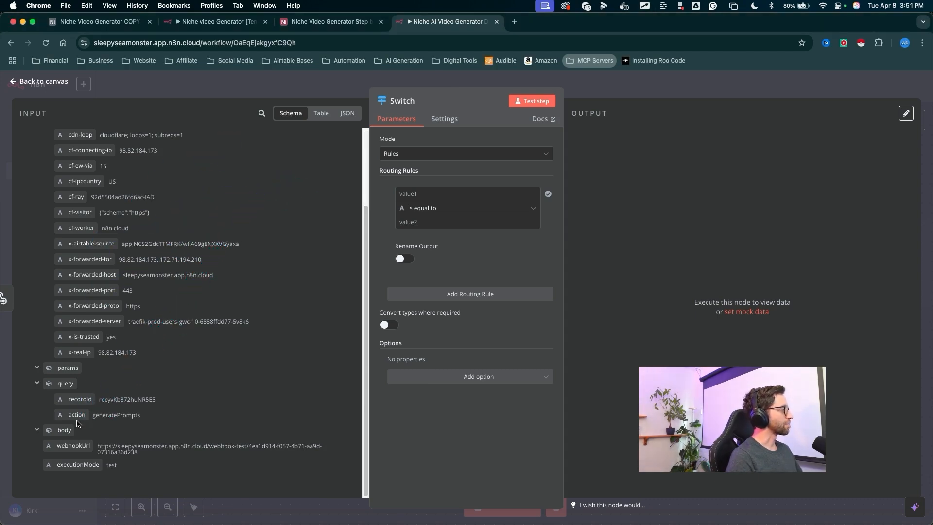
mouse_move(289, 262)
mouse_down()
mouse_move(73, 392)
mouse_move(82, 412)
mouse_move(88, 398)
mouse_up()
drag(280, 265, 423, 194)
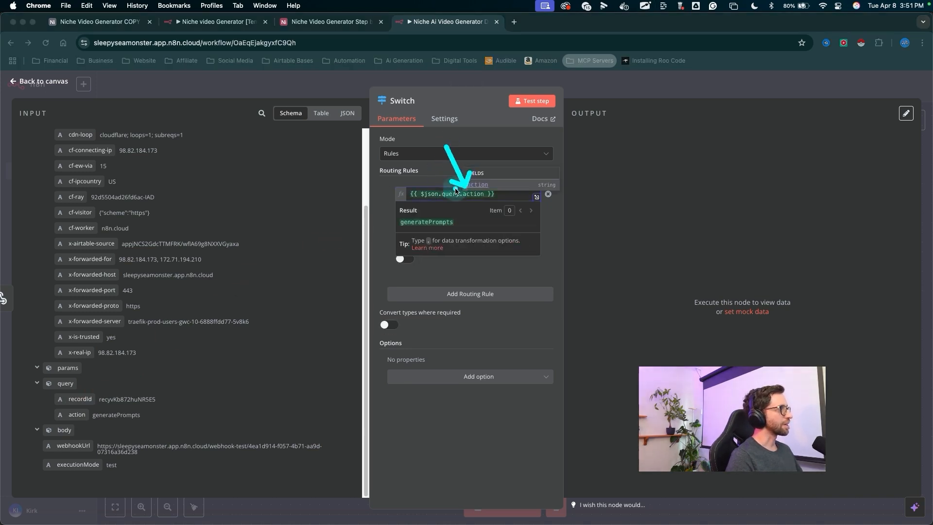
drag(355, 149, 406, 225)
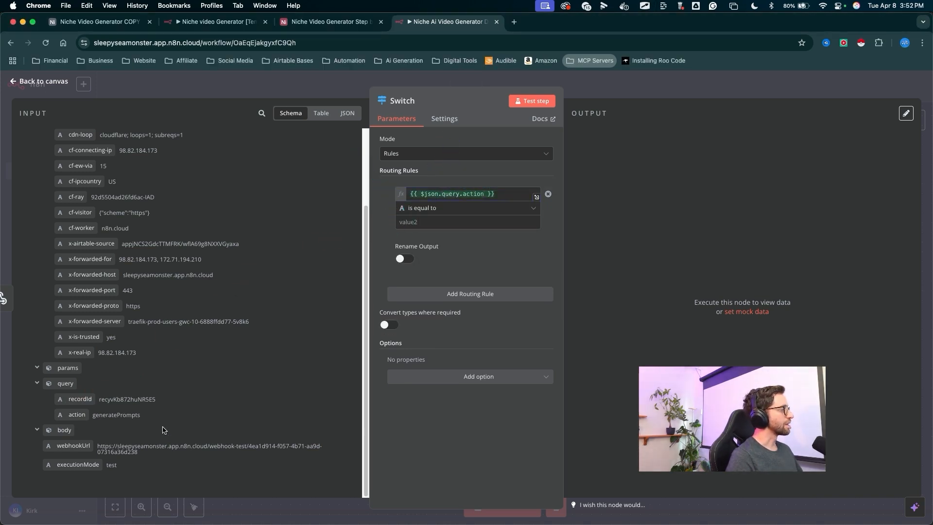
double_click(116, 416)
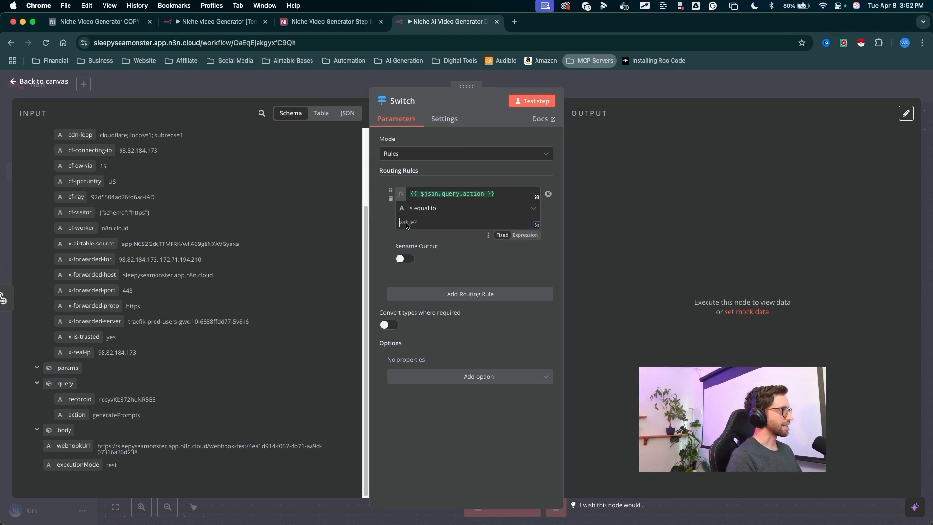
mouse_move(344, 219)
mouse_down()
mouse_move(387, 221)
mouse_move(406, 197)
mouse_move(381, 226)
mouse_move(95, 413)
mouse_move(413, 227)
mouse_up()
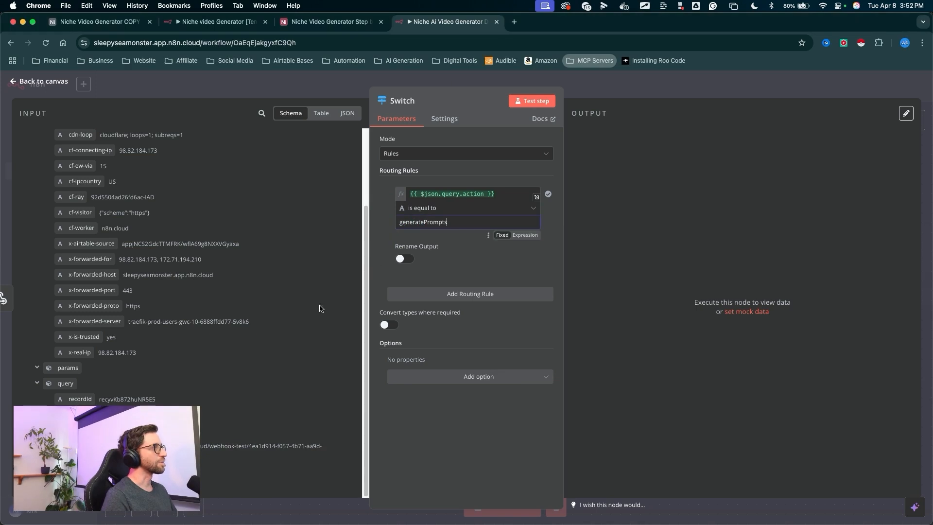
mouse_move(311, 328)
mouse_down()
mouse_move(462, 156)
mouse_move(662, 166)
mouse_up()
- Enable Rename Output, name the output Generate Prompts, and test the Switch step
drag(457, 179, 409, 262)
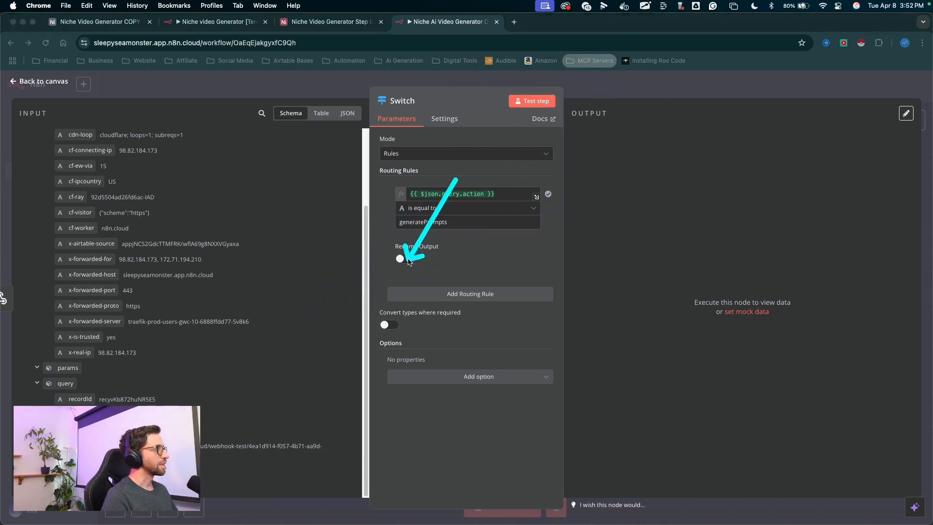
click(404, 258)
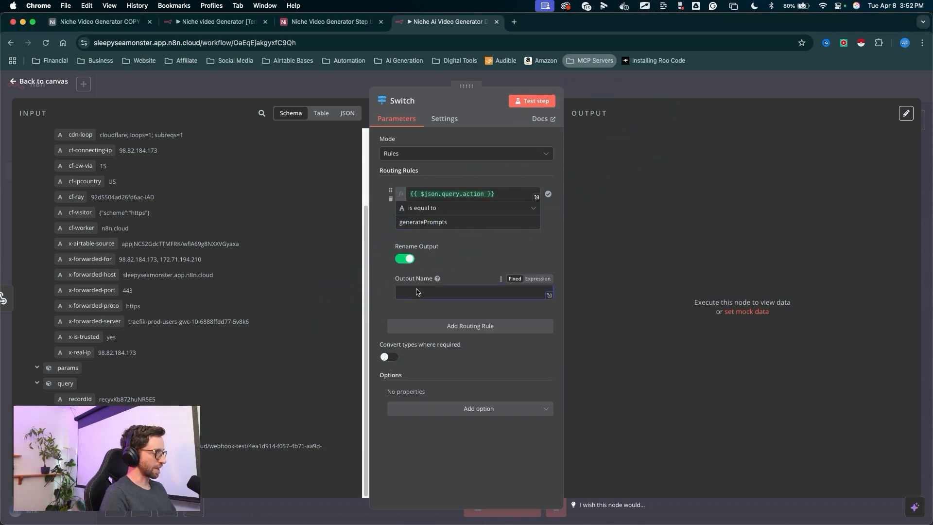
mouse_move(491, 192)
mouse_down()
mouse_move(536, 121)
mouse_move(534, 103)
mouse_up()
click(532, 101)
drag(586, 280, 680, 359)
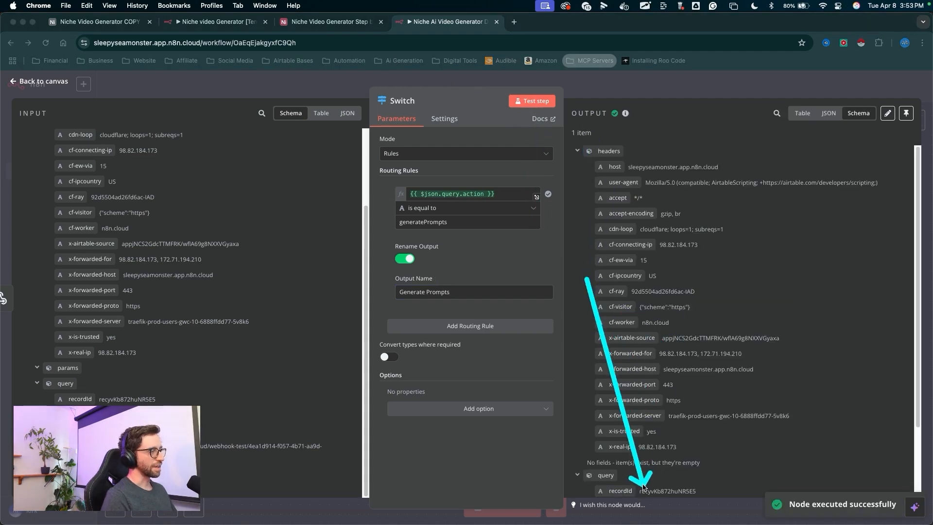
mouse_move(588, 281)
mouse_down()
mouse_move(627, 314)
mouse_move(634, 336)
mouse_up()
drag(744, 291, 622, 86)
click(622, 86)
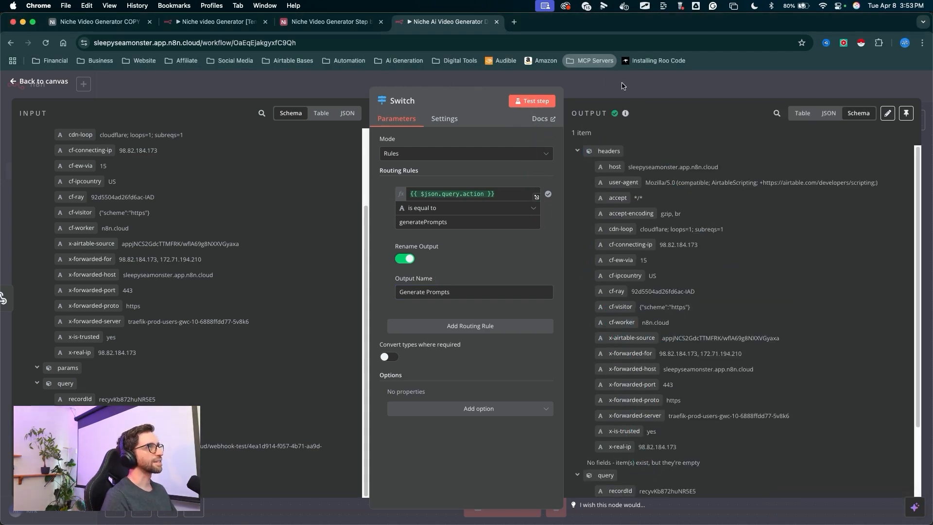
click(622, 86)
drag(389, 291, 366, 317)
drag(455, 192, 411, 306)
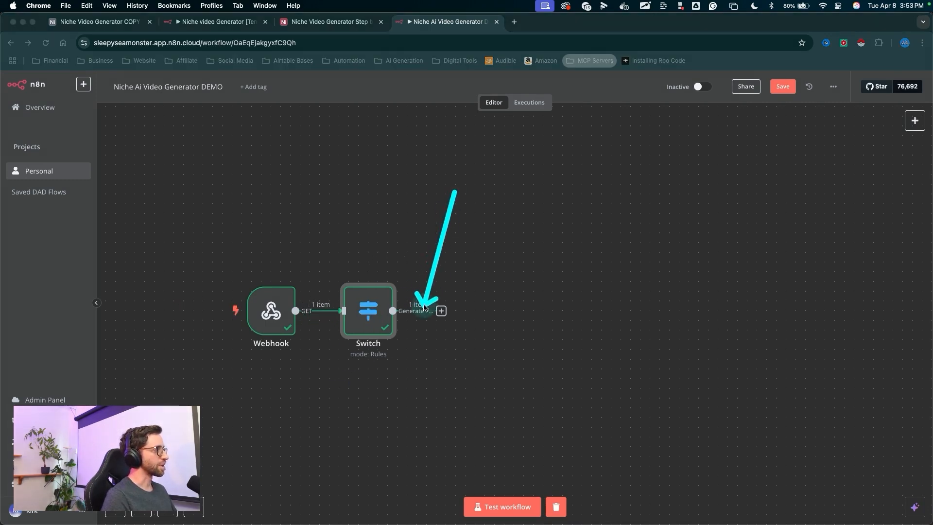
- Add an Airtable Get a record node after the Switch node's Generate Prompts output
click(440, 312)
drag(452, 213, 430, 294)
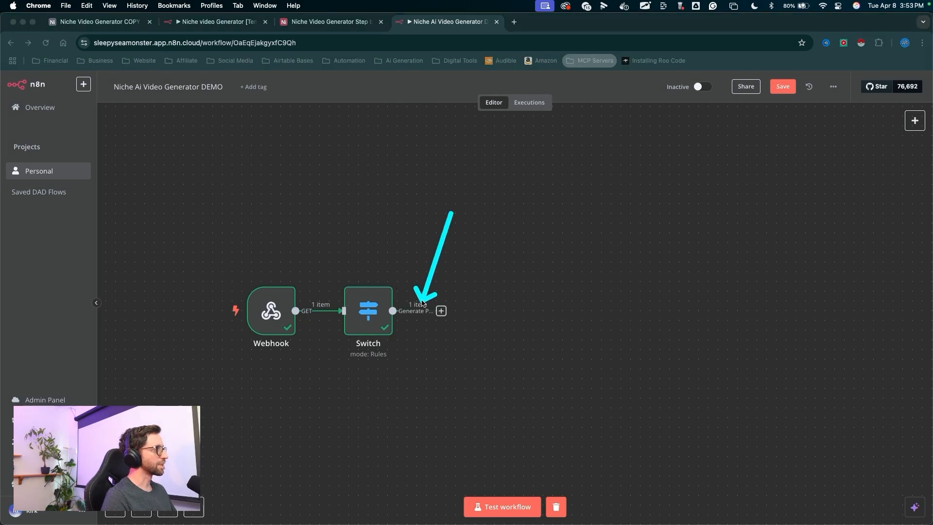
drag(501, 234, 453, 297)
click(441, 311)
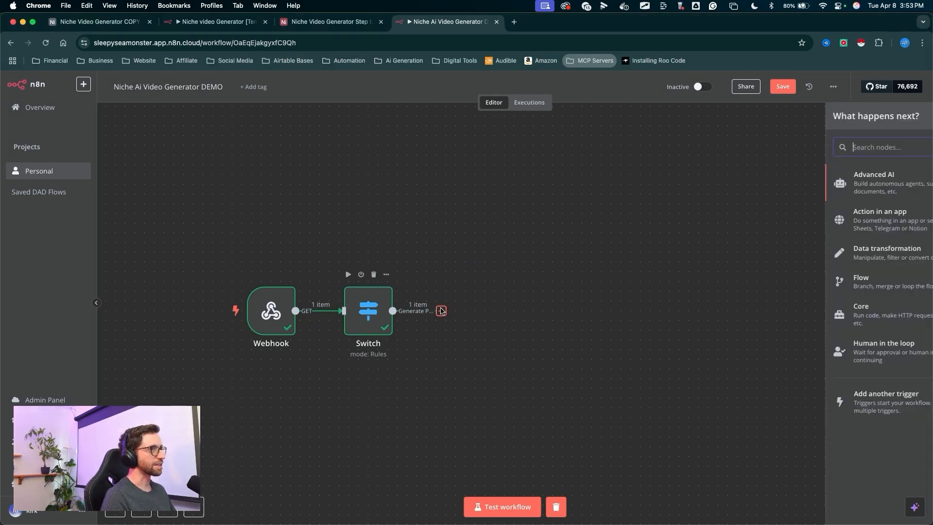
text(air)
drag(717, 214, 783, 178)
click(783, 178)
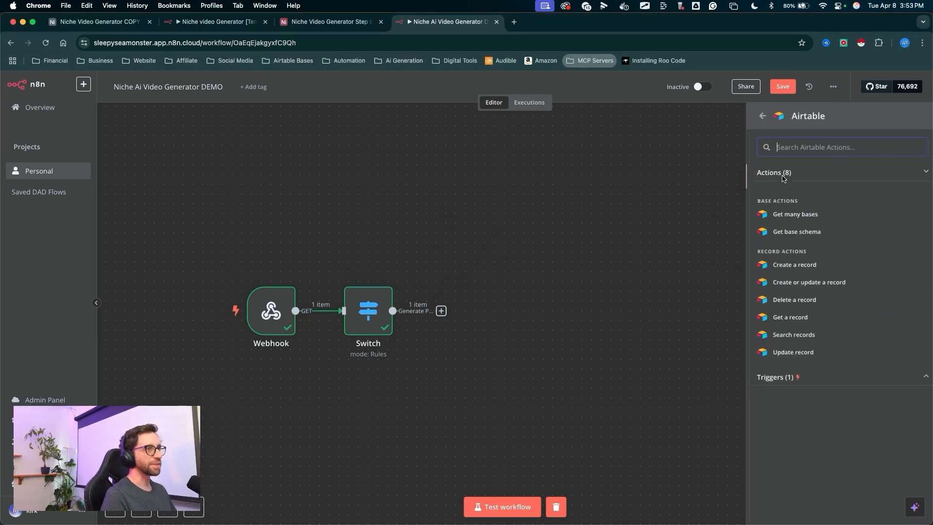
mouse_move(603, 264)
mouse_down()
mouse_move(672, 272)
mouse_move(758, 317)
mouse_up()
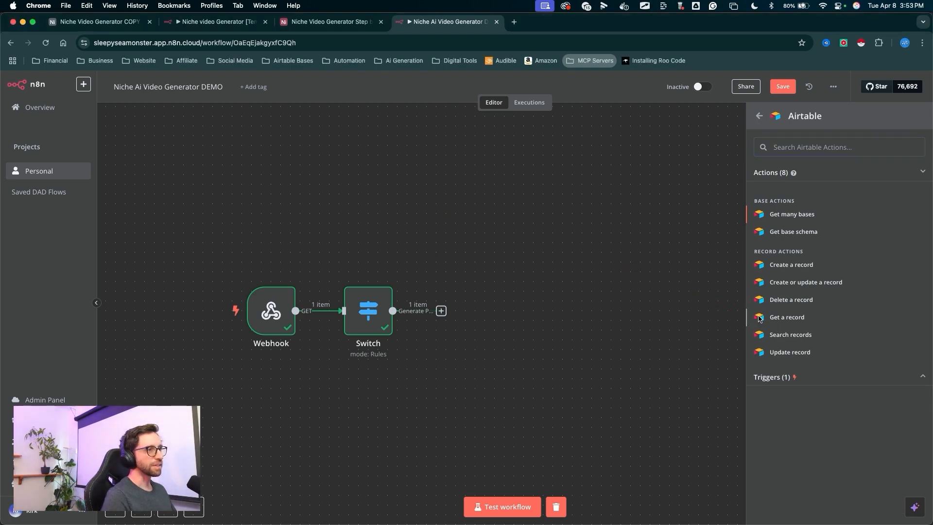
click(758, 317)
drag(318, 231, 389, 151)
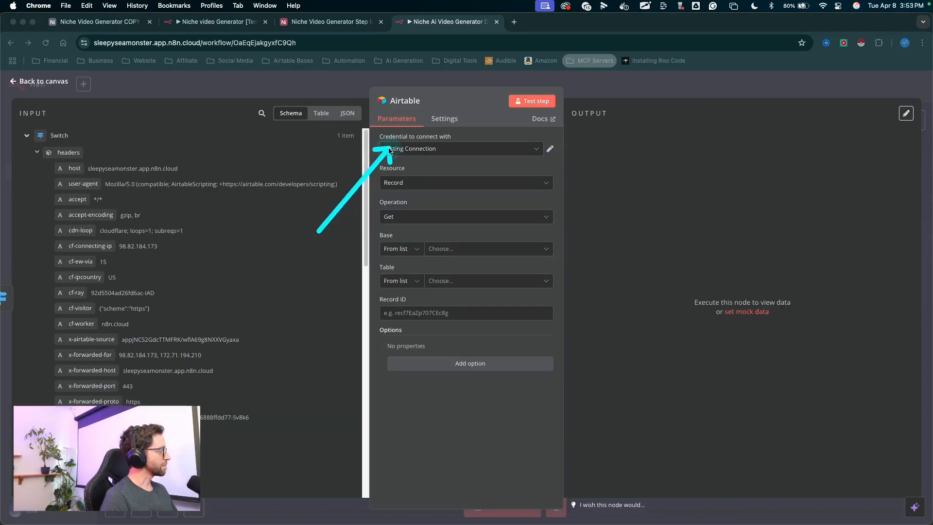
- Switch to the Skool classroom and open the Supplementary Tutorials lesson 014: Create Access Token In Airtable (n8n)
key(Escape)
drag(299, 134, 303, 137)
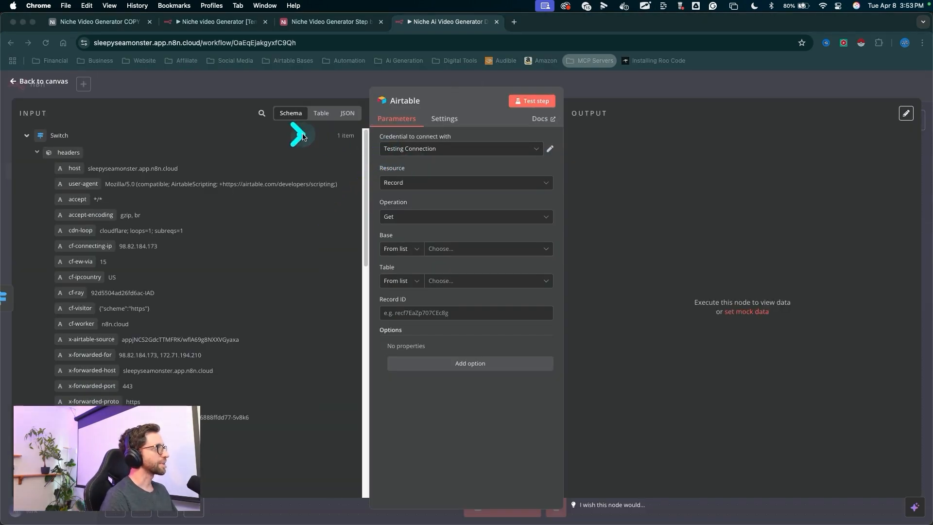
drag(367, 155, 375, 151)
key(Escape)
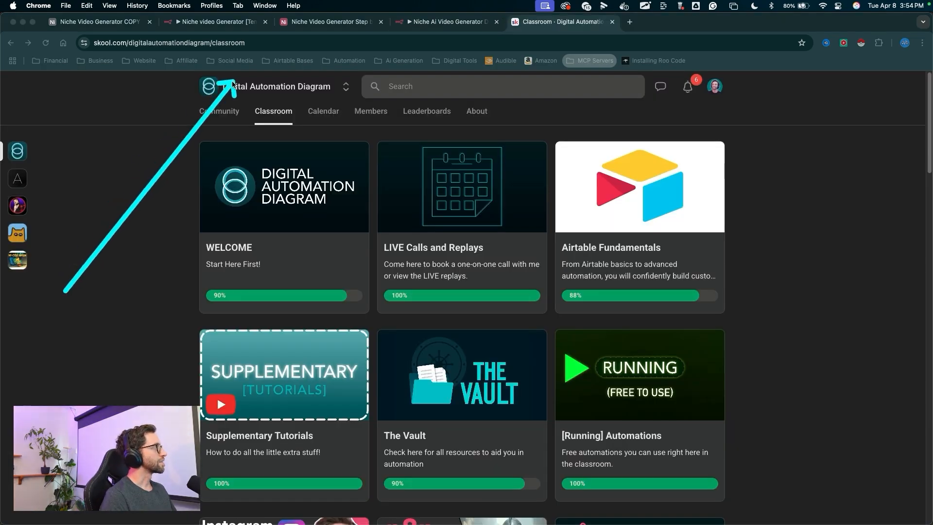
mouse_move(229, 95)
mouse_down()
mouse_move(252, 95)
mouse_move(206, 128)
mouse_move(235, 138)
mouse_move(277, 116)
mouse_move(223, 284)
mouse_up()
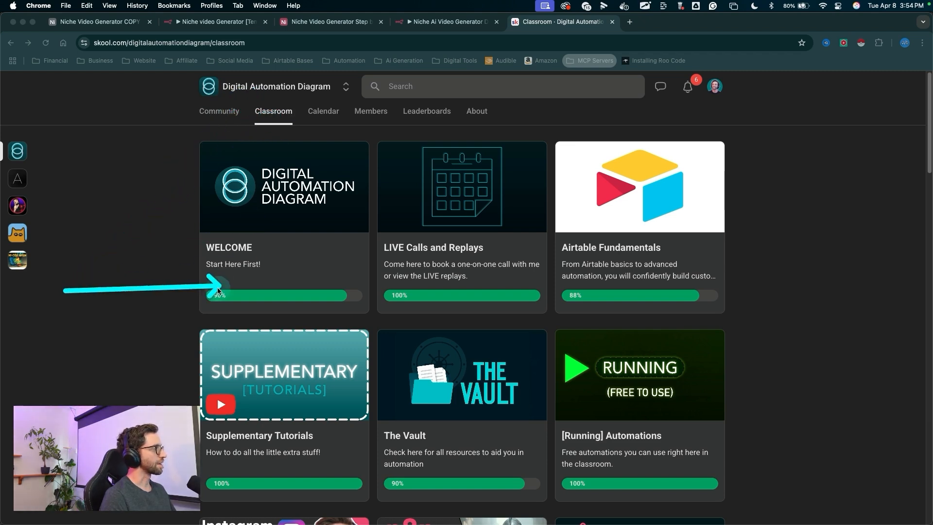
drag(92, 239, 239, 357)
click(244, 355)
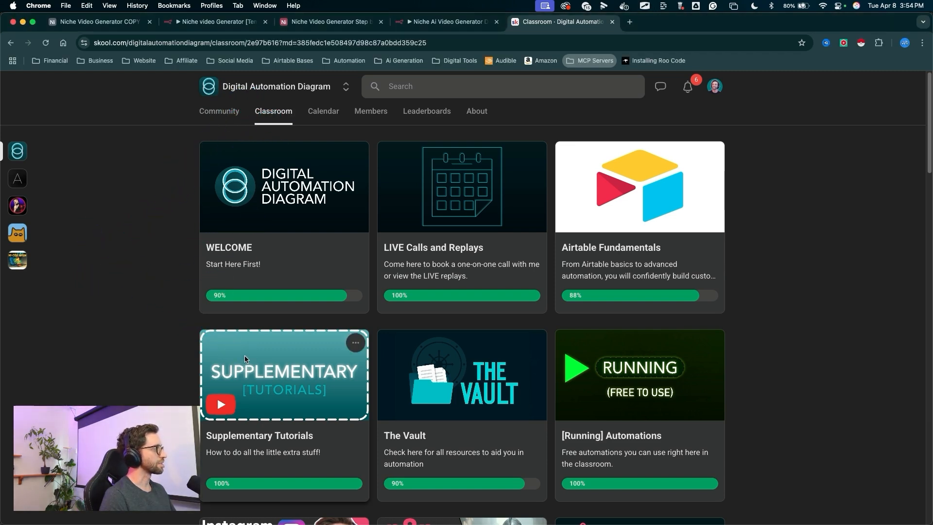
scroll(175, 254, down, 5)
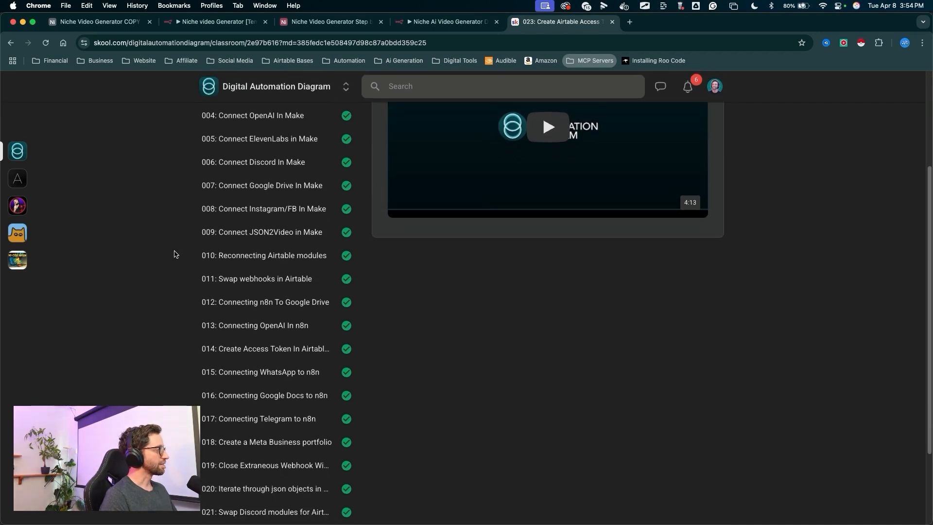
scroll(175, 255, down, 4)
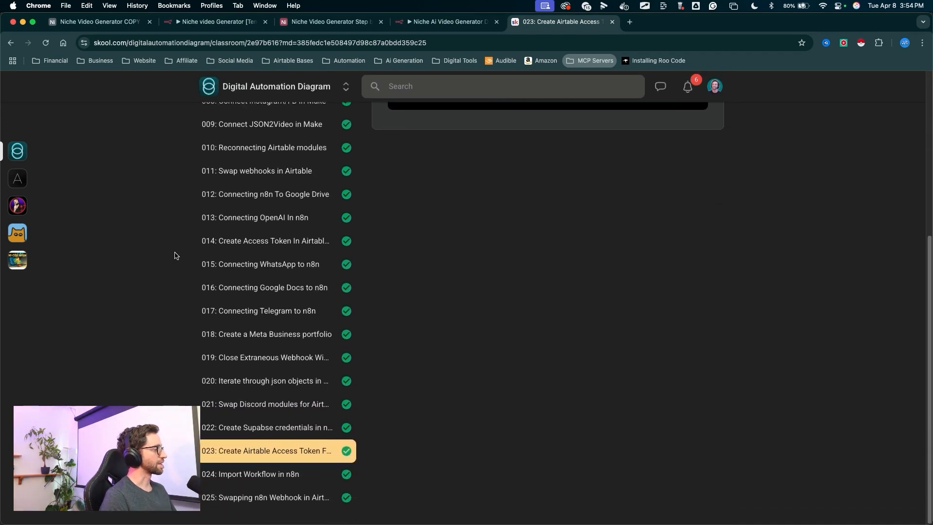
drag(111, 220, 161, 232)
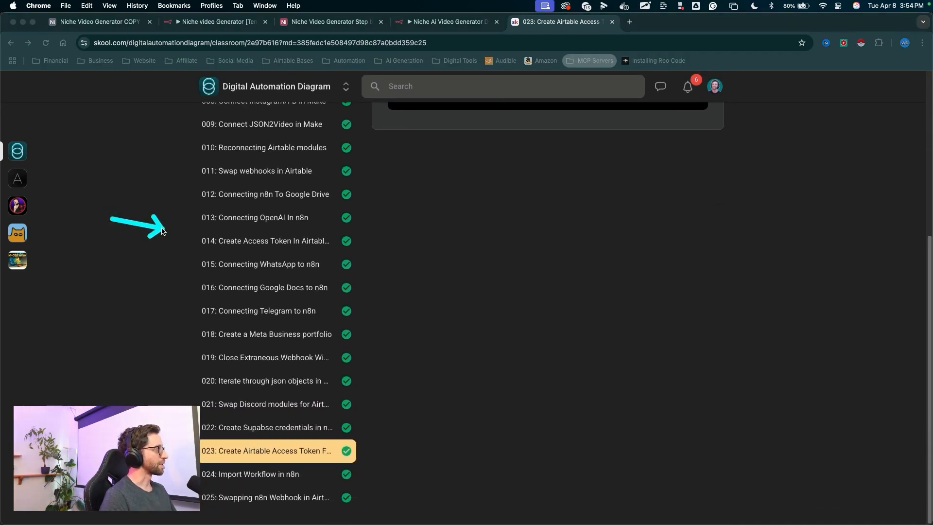
click(206, 242)
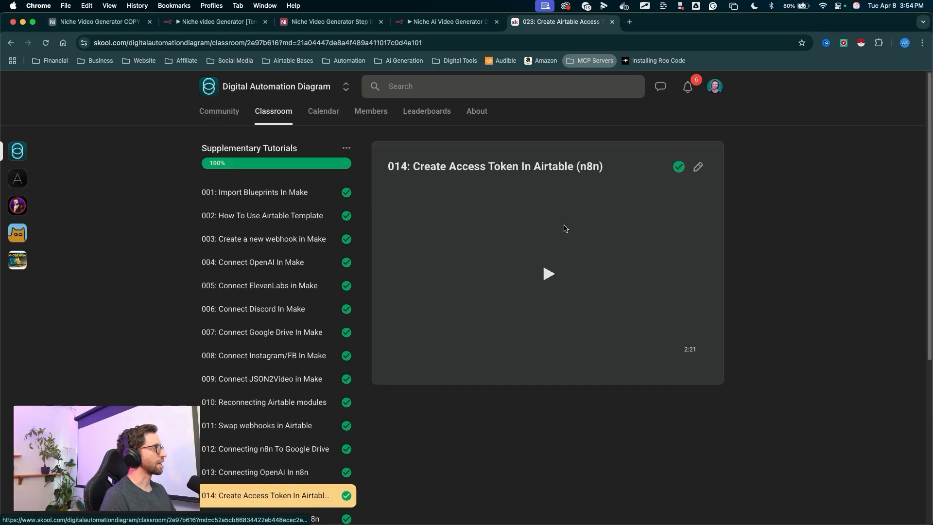
drag(635, 93, 612, 110)
drag(586, 140, 593, 164)
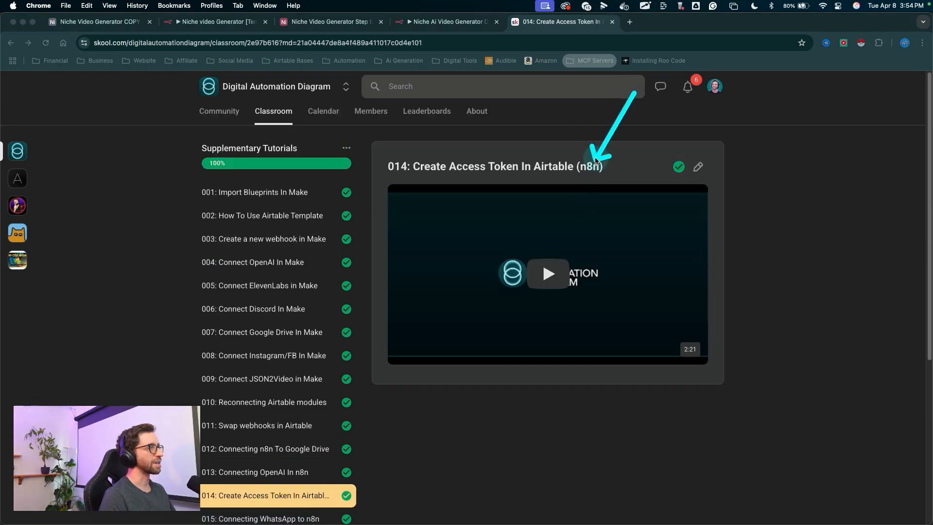
- Return to the n8n workflow tab and choose the Niche Video Generator Step by Step base in the Airtable node
click(450, 22)
mouse_move(651, 181)
mouse_down()
mouse_move(447, 148)
mouse_move(439, 190)
mouse_move(450, 249)
mouse_up()
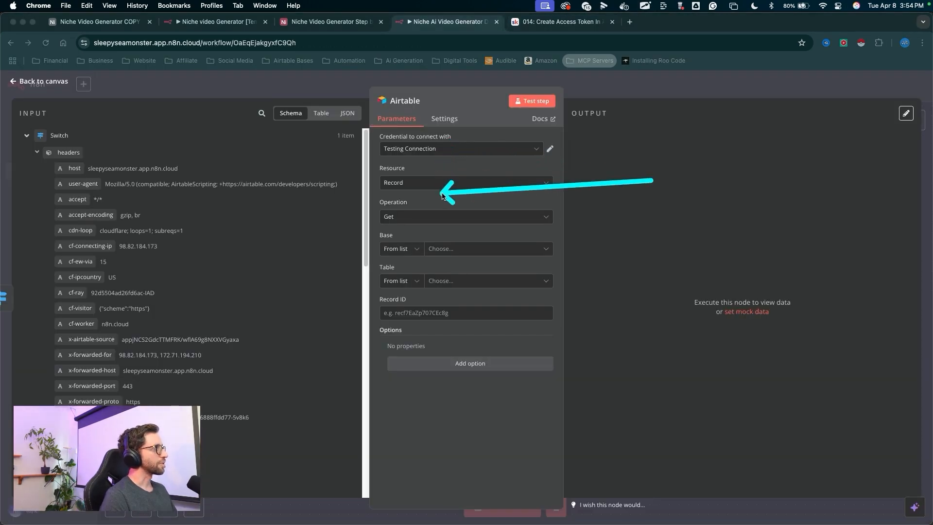
click(450, 249)
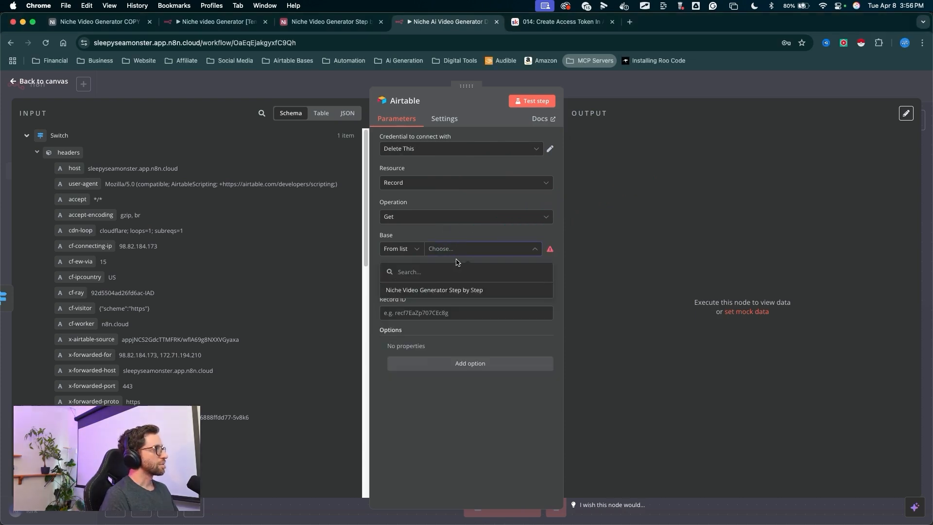
drag(454, 252, 434, 283)
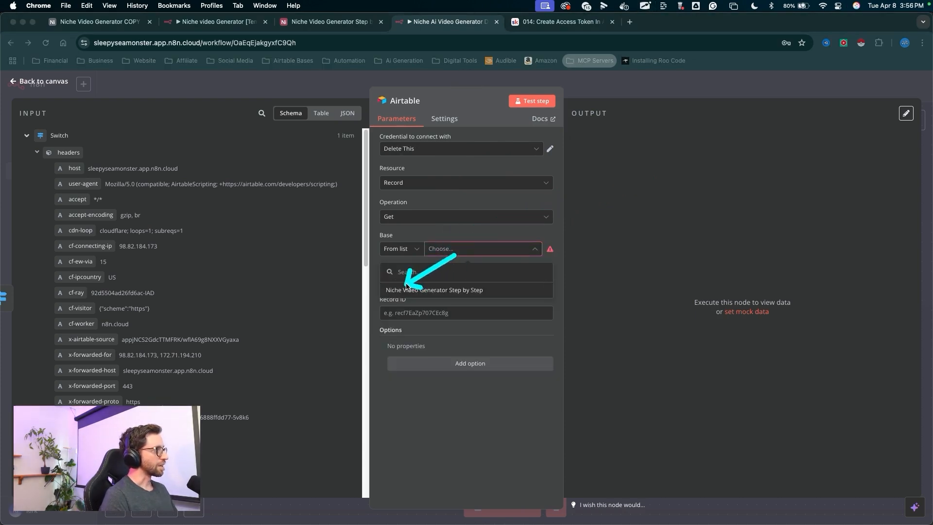
click(434, 290)
- Set the Airtable node's table to Video Project
drag(446, 228, 401, 331)
click(448, 278)
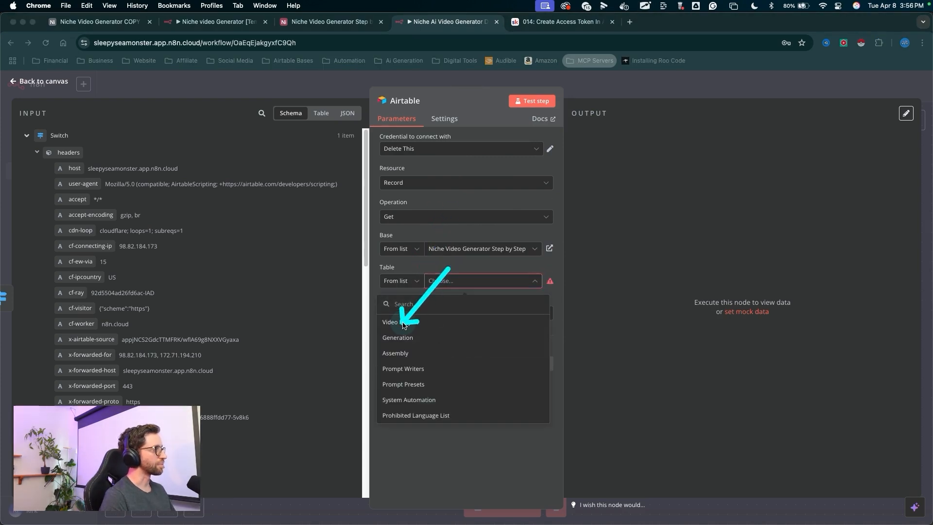
click(403, 323)
drag(340, 254, 379, 291)
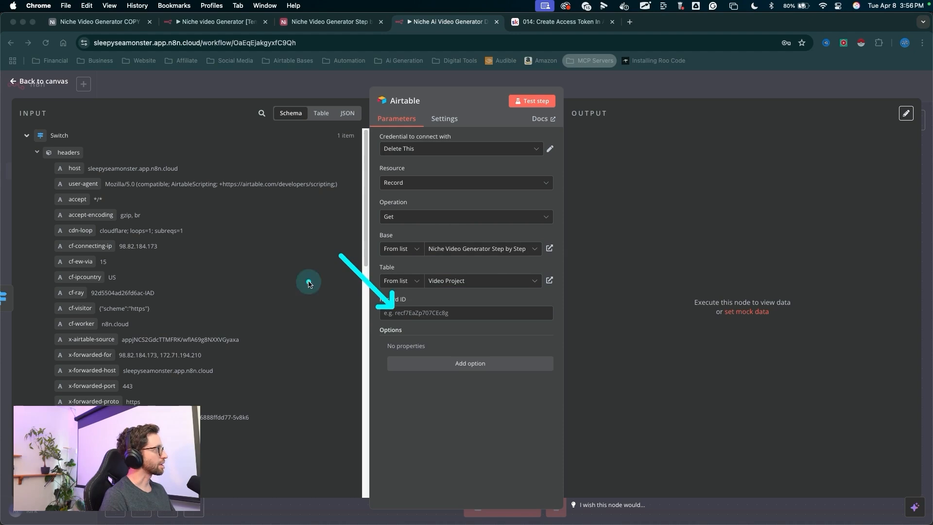
- Map the Webhook's query recordId field into the Airtable node's Record ID parameter
drag(260, 209, 184, 173)
drag(282, 166, 94, 121)
mouse_move(239, 218)
mouse_down()
mouse_move(291, 125)
mouse_move(226, 91)
mouse_move(78, 153)
mouse_move(55, 135)
mouse_move(162, 267)
mouse_move(134, 392)
mouse_up()
key(Escape)
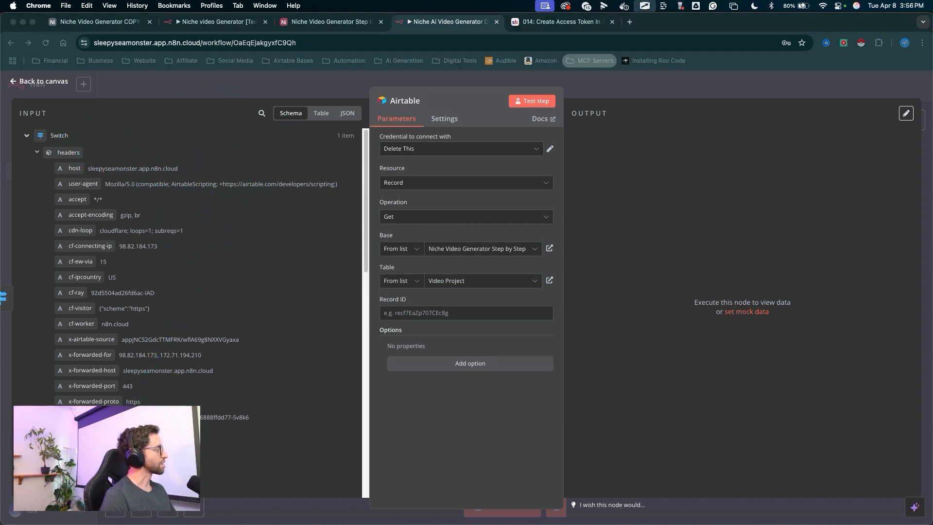
scroll(189, 311, down, 5)
drag(252, 229, 73, 362)
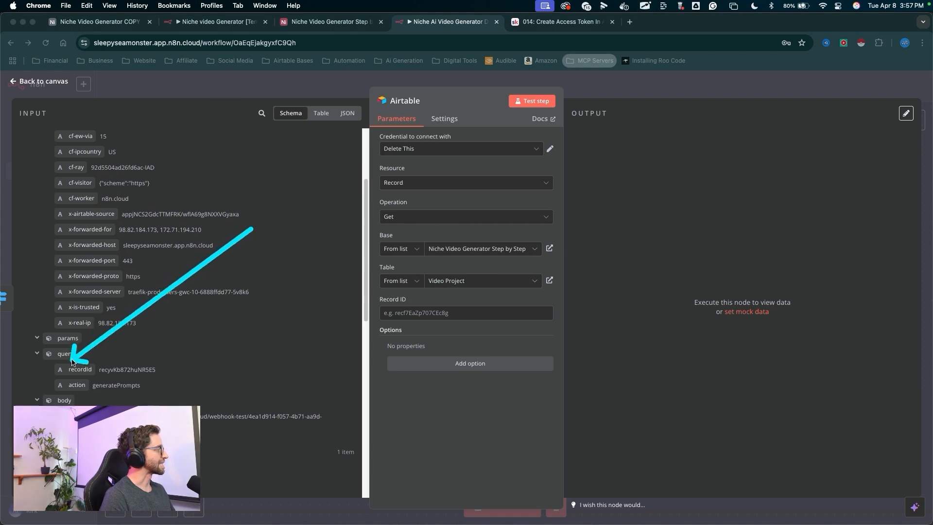
key(Escape)
scroll(208, 312, down, 2)
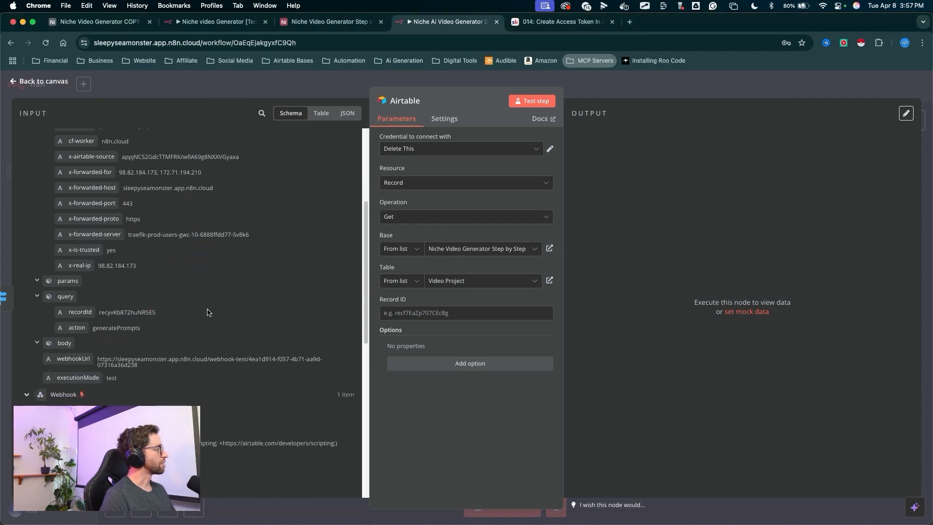
scroll(207, 312, down, 1)
drag(260, 238, 45, 363)
key(Escape)
scroll(168, 357, down, 2)
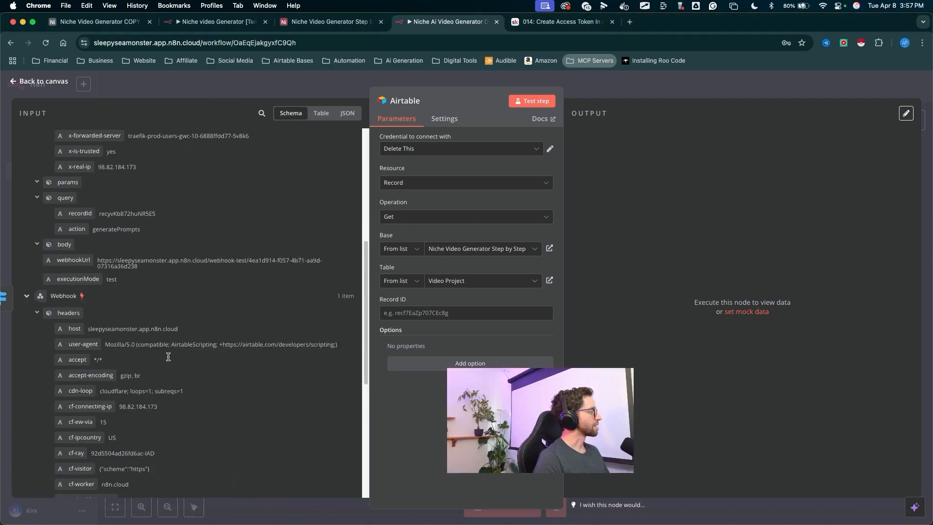
scroll(168, 357, down, 9)
mouse_move(214, 300)
mouse_down()
mouse_move(94, 394)
mouse_move(244, 303)
mouse_move(431, 317)
mouse_up()
key(Escape)
drag(518, 364, 533, 134)
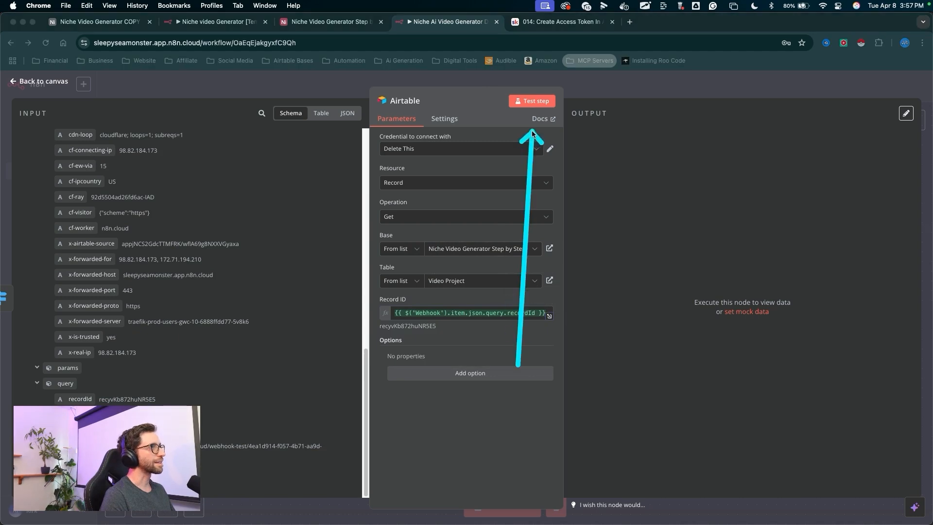
key(Escape)
- Test the Airtable step and scroll through the returned record's output fields
click(532, 100)
drag(838, 184, 678, 306)
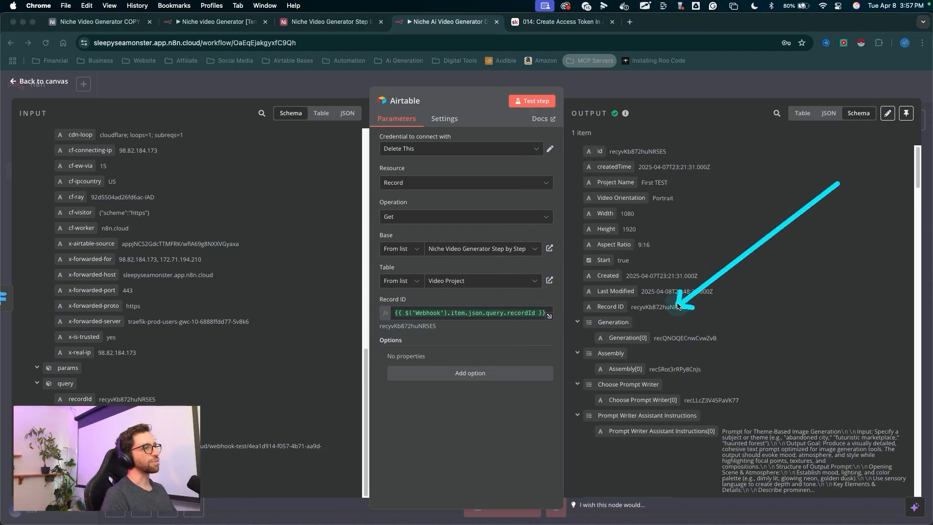
key(Escape)
mouse_move(771, 272)
mouse_down()
mouse_move(699, 301)
mouse_move(661, 438)
mouse_up()
key(Escape)
scroll(675, 379, down, 10)
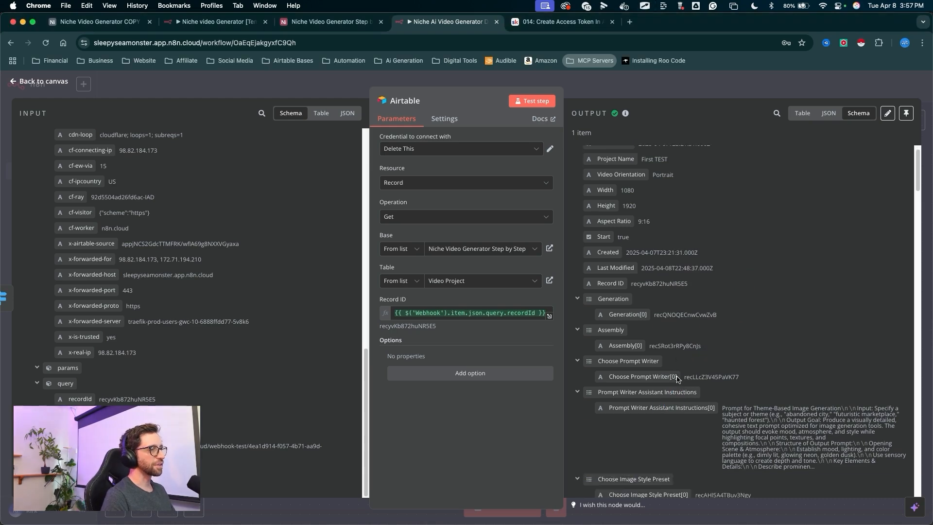
scroll(679, 379, down, 20)
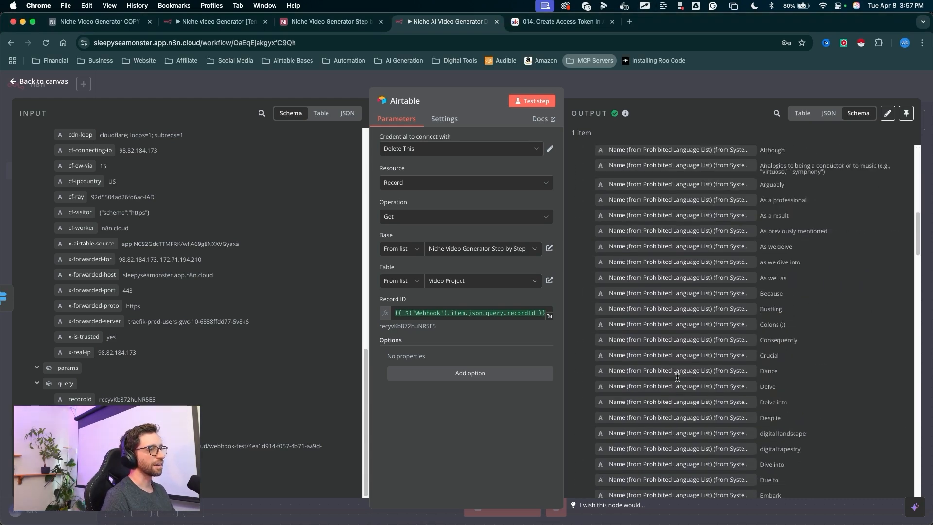
scroll(679, 380, down, 15)
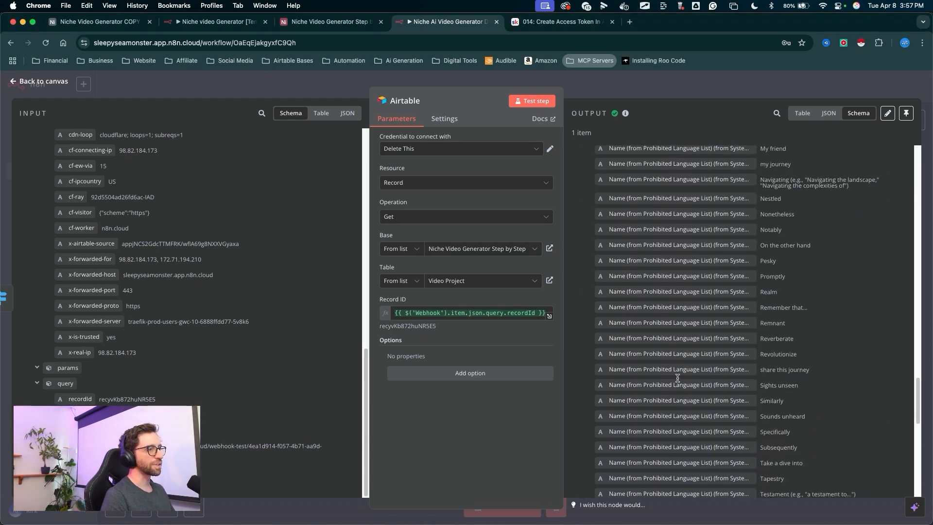
scroll(669, 342, up, 20)
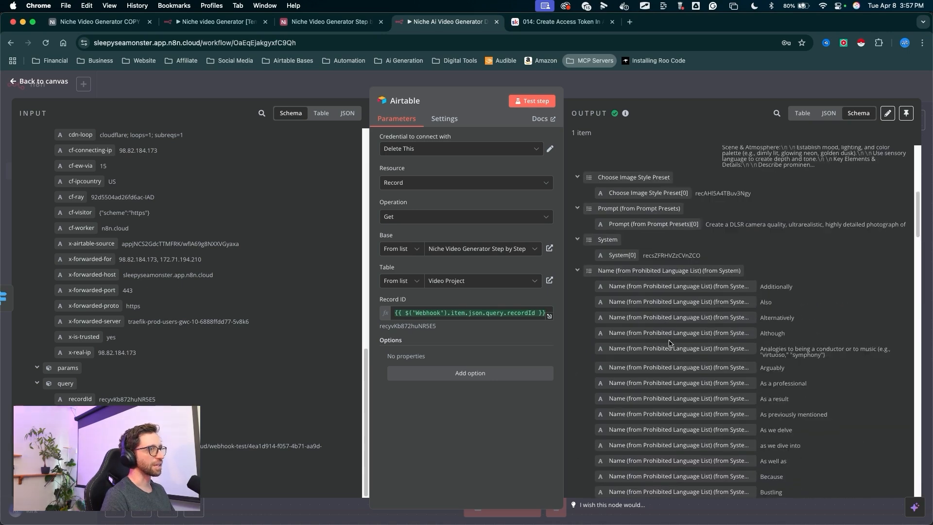
- Return to the canvas and save the workflow
drag(635, 187, 627, 87)
key(Escape)
click(628, 88)
mouse_move(693, 339)
mouse_down()
mouse_move(783, 113)
mouse_move(780, 97)
mouse_up()
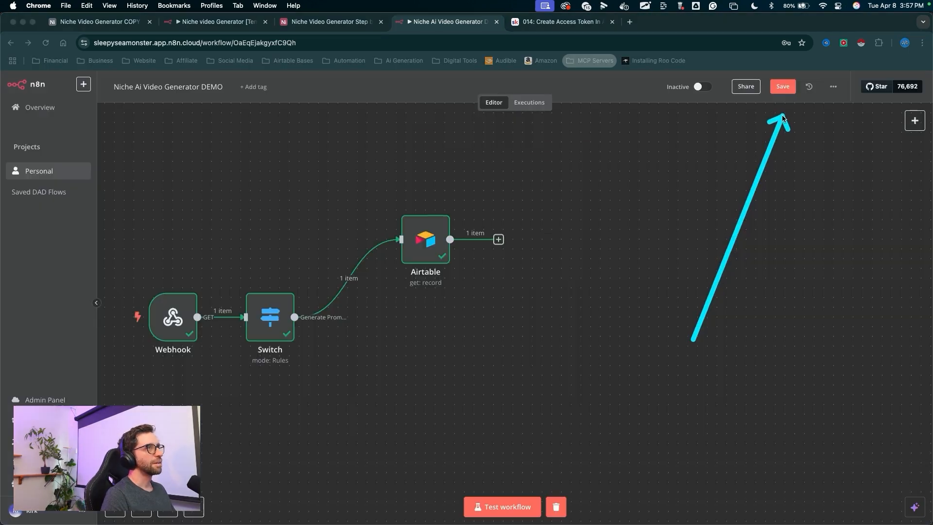
key(Escape)
click(782, 87)
drag(666, 263, 502, 241)
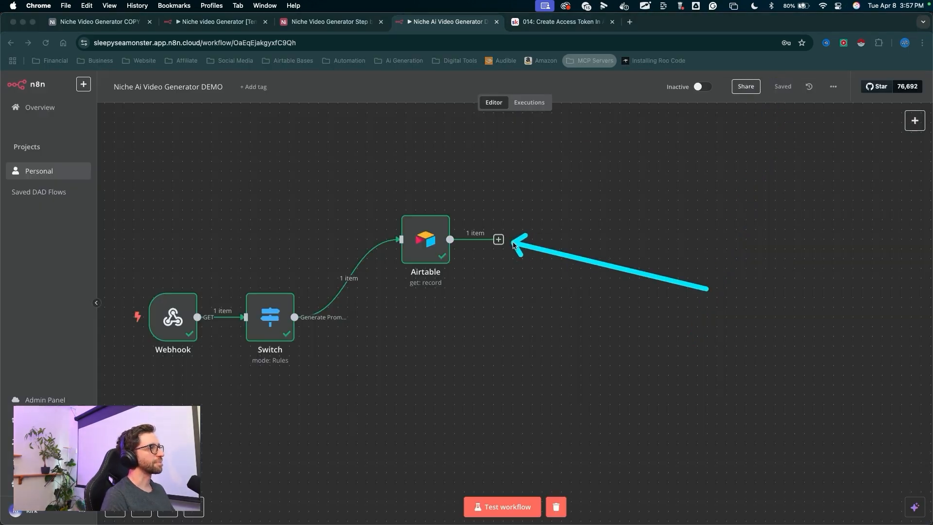
- Add another Switch node connected after the Airtable node
click(498, 239)
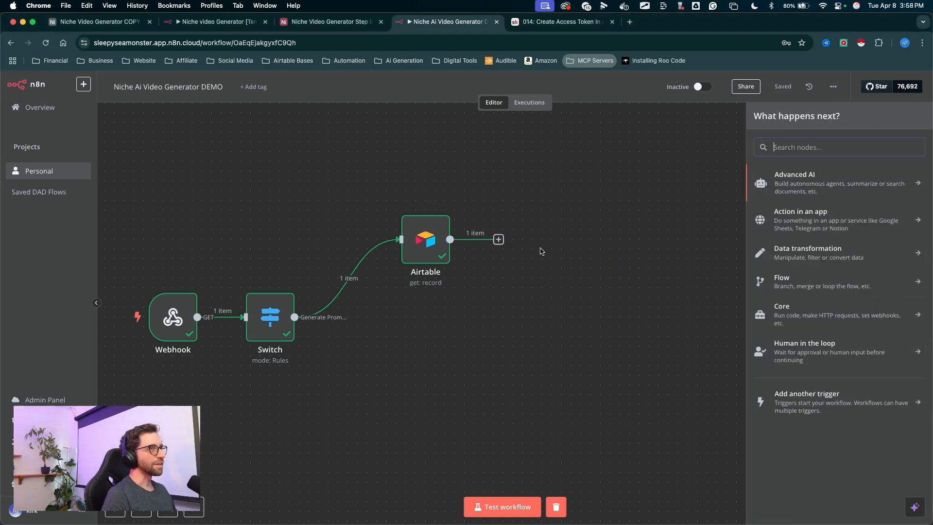
text(Swit)
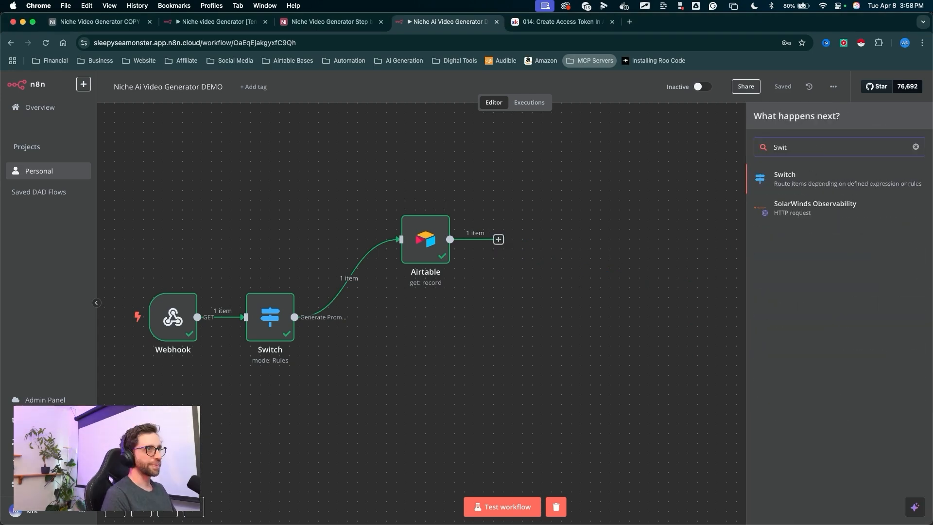
text(ch)
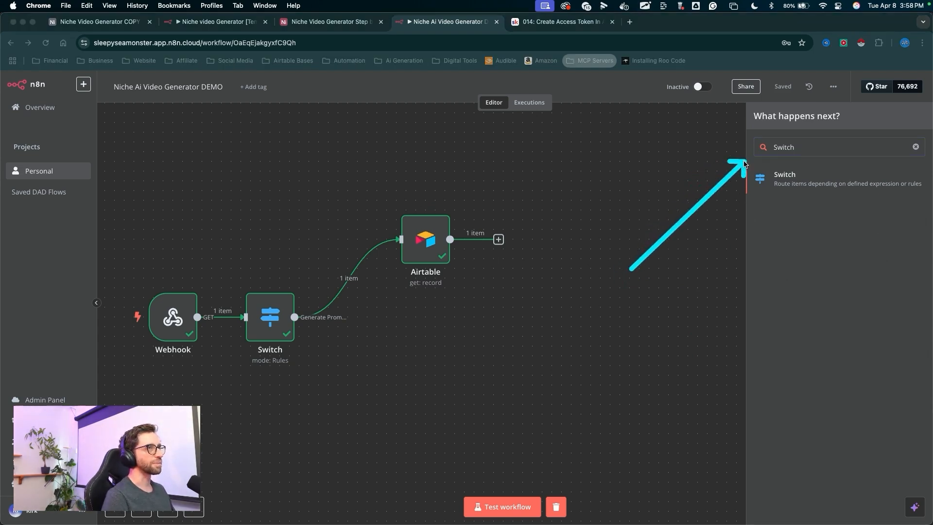
key(Return)
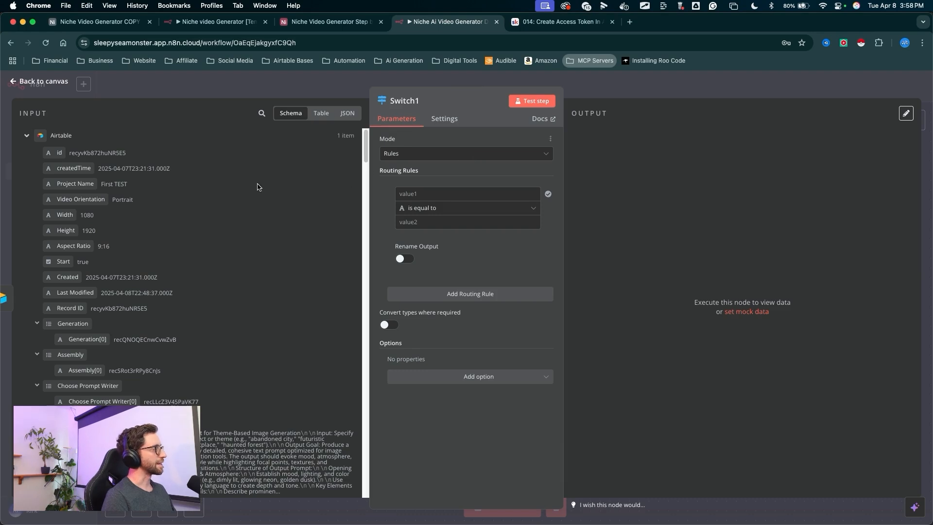
- Set the first routing rule's value to the expression {{ $json['Reference Images'] }} in the Switch1 node
key(ctrl+a)
mouse_move(286, 276)
mouse_down()
mouse_move(361, 225)
mouse_move(428, 253)
mouse_move(210, 444)
mouse_move(131, 181)
mouse_move(231, 382)
mouse_move(14, 103)
mouse_move(108, 182)
mouse_move(267, 293)
mouse_move(125, 294)
mouse_move(303, 262)
mouse_move(215, 369)
mouse_move(274, 270)
mouse_up()
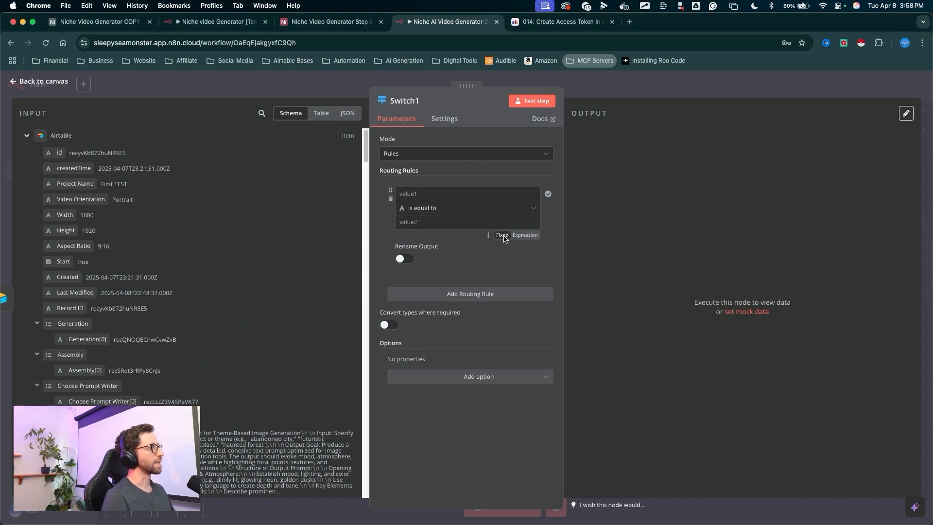
mouse_move(470, 262)
mouse_down()
mouse_move(415, 195)
mouse_move(495, 194)
mouse_move(527, 183)
mouse_up()
click(489, 195)
click(526, 182)
drag(568, 160, 541, 195)
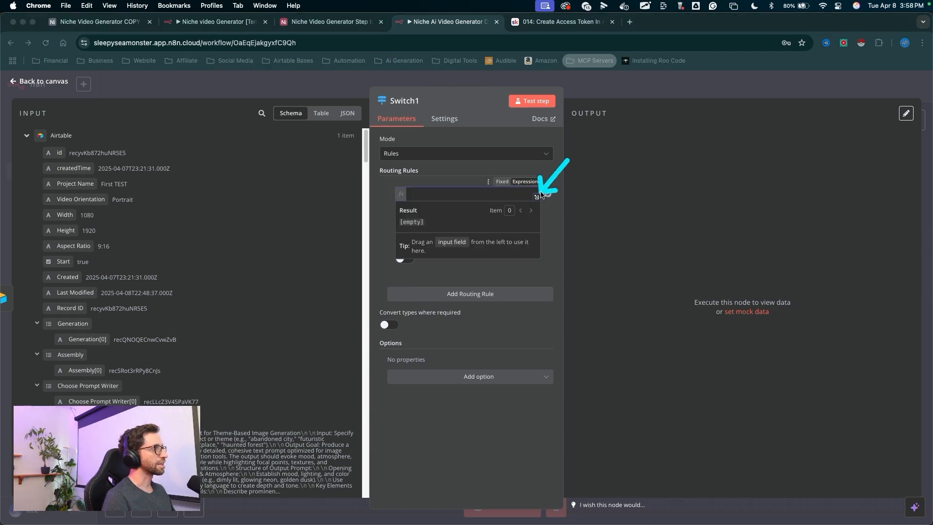
click(539, 197)
click(537, 197)
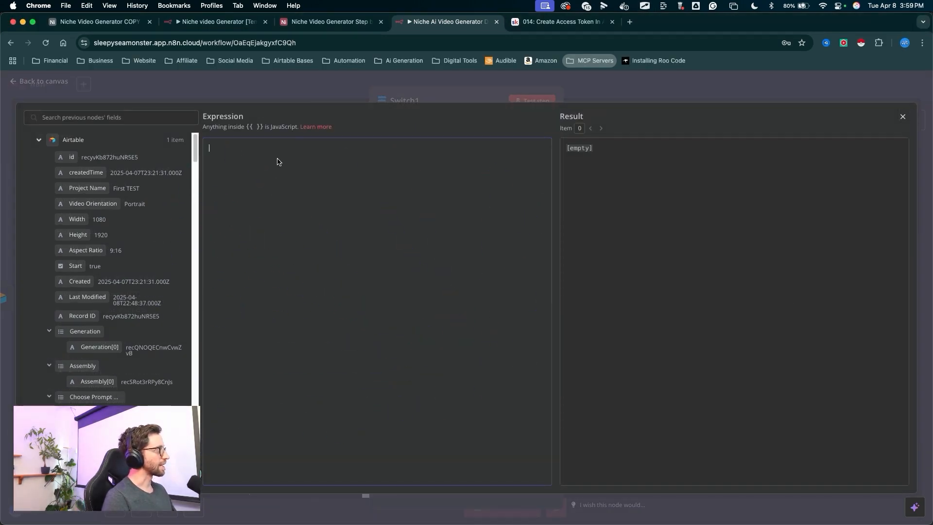
drag(238, 291, 237, 252)
mouse_move(211, 203)
mouse_down()
mouse_move(224, 163)
mouse_move(285, 160)
mouse_move(187, 158)
mouse_move(360, 163)
mouse_move(217, 159)
mouse_move(129, 384)
mouse_move(75, 144)
mouse_move(113, 387)
mouse_move(42, 307)
mouse_move(87, 333)
mouse_move(45, 246)
mouse_move(125, 290)
mouse_move(236, 171)
mouse_move(222, 151)
mouse_move(327, 156)
mouse_up()
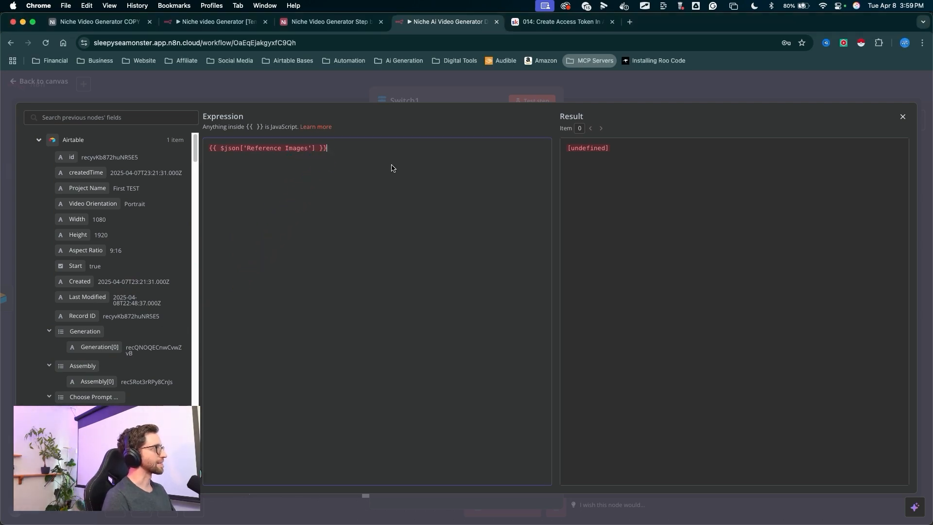
drag(611, 301, 602, 170)
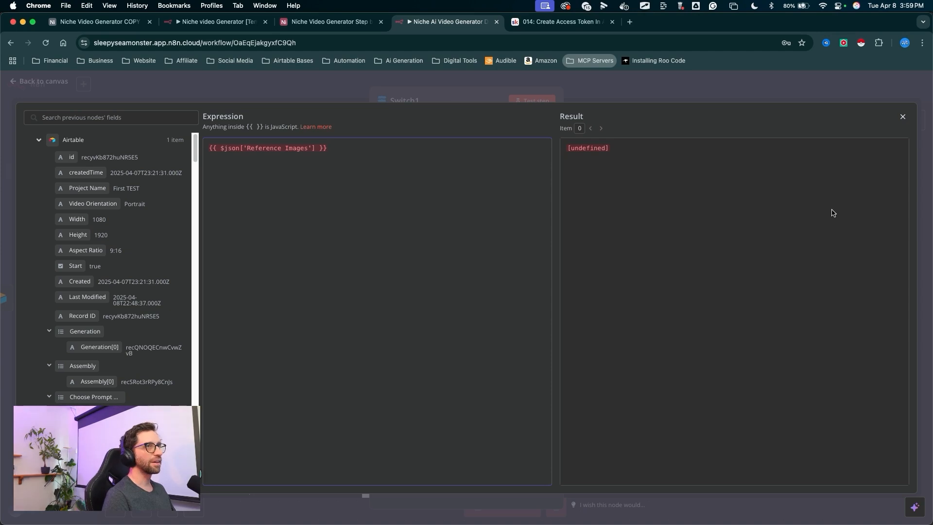
drag(847, 204, 897, 119)
click(901, 118)
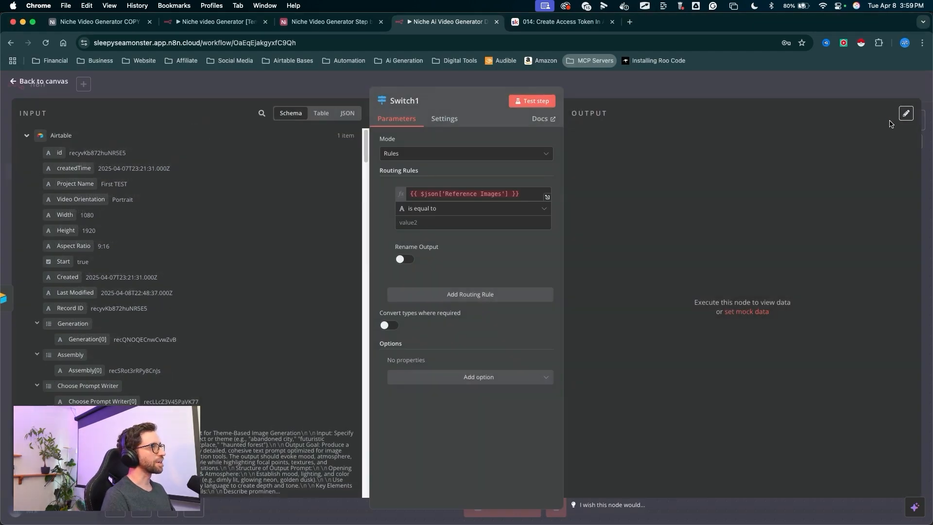
- Set the first rule's comparison to the Array operator "does not exist"
drag(537, 109, 514, 133)
mouse_move(451, 171)
mouse_down()
mouse_move(525, 191)
mouse_move(408, 208)
mouse_move(475, 208)
mouse_up()
click(475, 208)
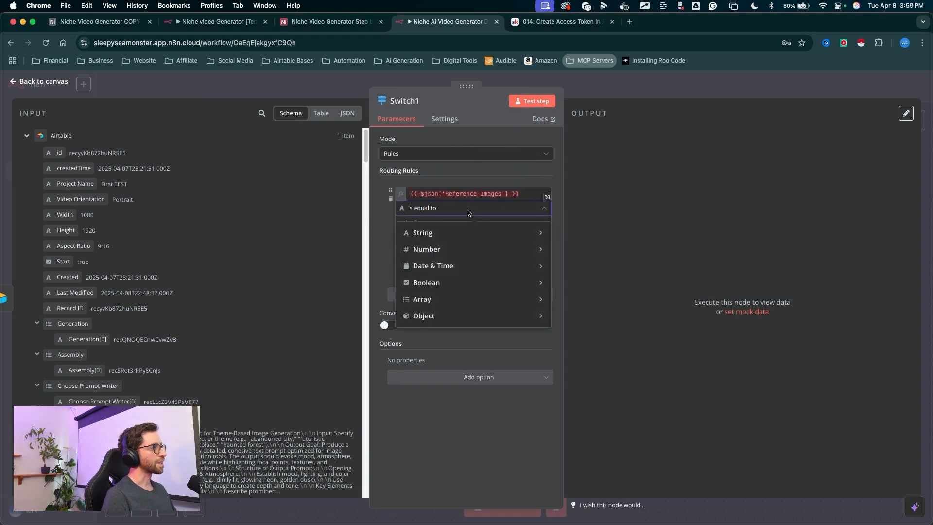
mouse_move(434, 301)
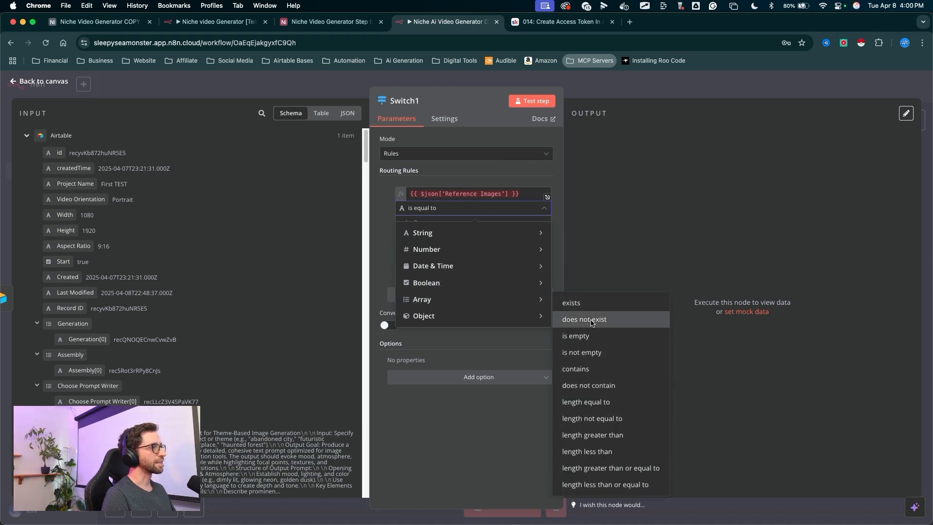
click(585, 319)
drag(462, 238, 463, 226)
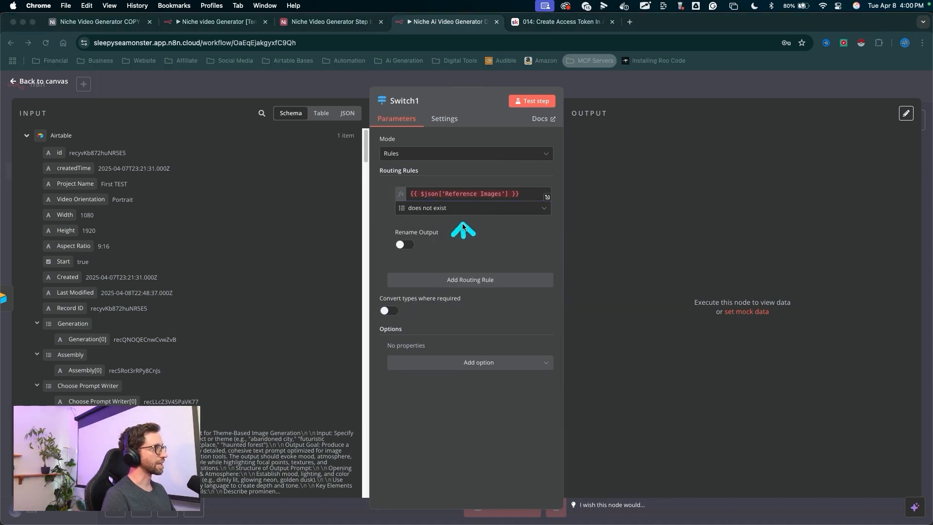
- Enable Rename Output for the first rule and name the output Prompts
drag(395, 235, 167, 265)
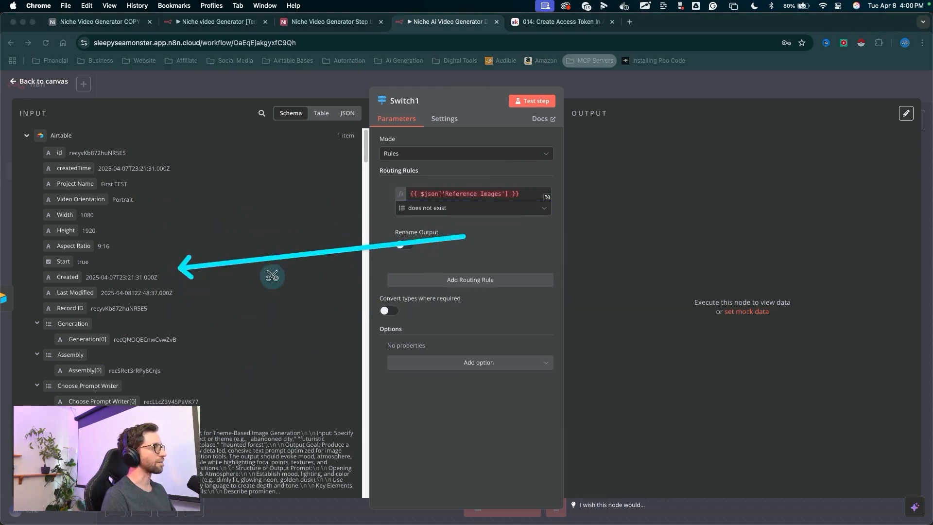
mouse_move(559, 213)
mouse_down()
mouse_move(469, 189)
mouse_move(403, 249)
mouse_up()
click(404, 245)
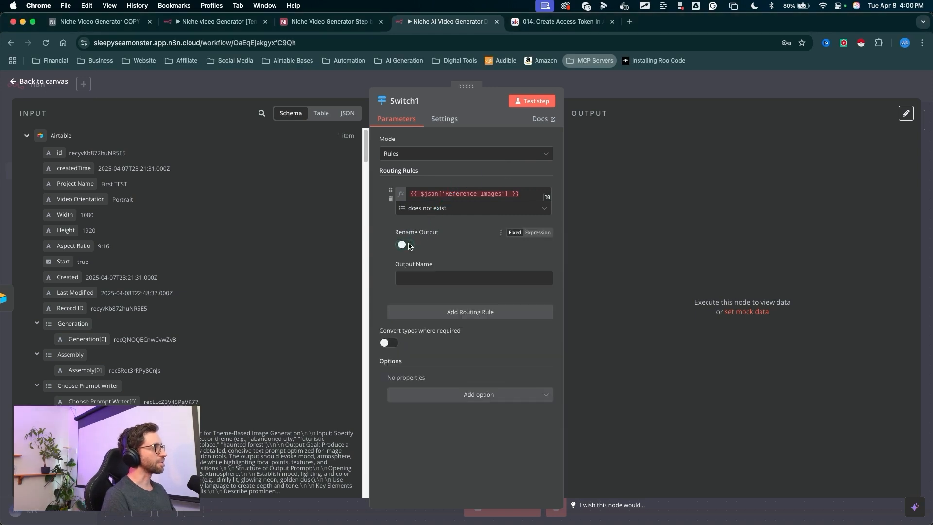
click(411, 278)
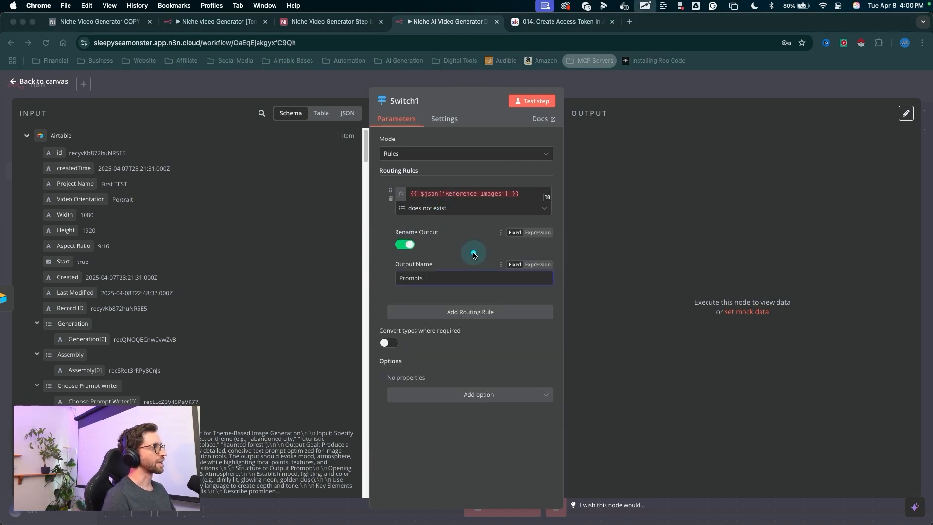
mouse_move(469, 252)
mouse_down()
mouse_move(447, 215)
mouse_move(410, 189)
mouse_move(393, 275)
mouse_move(408, 195)
mouse_move(392, 272)
mouse_move(468, 307)
mouse_up()
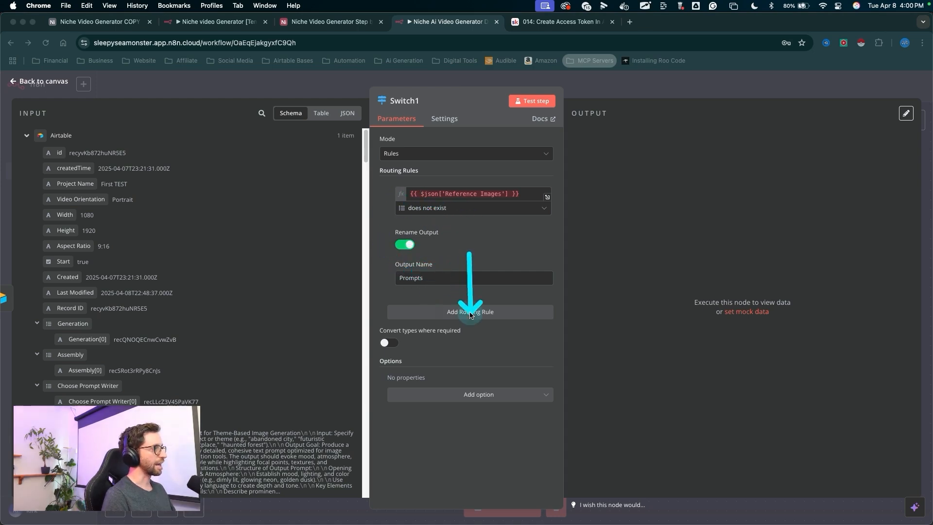
- Add a second routing rule whose value is the same {{ $json['Reference Images'] }} expression
click(470, 312)
drag(519, 194, 402, 199)
key(cmd+c)
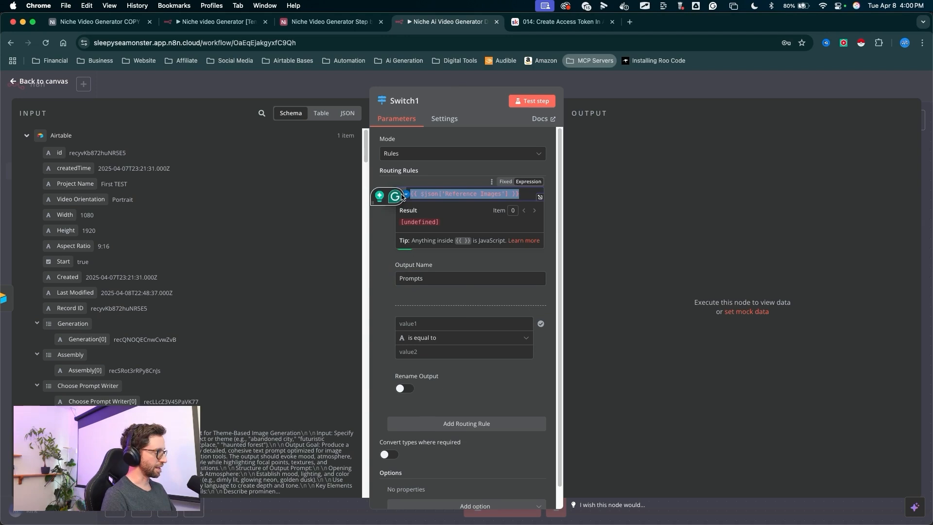
click(410, 324)
key(cmd+v)
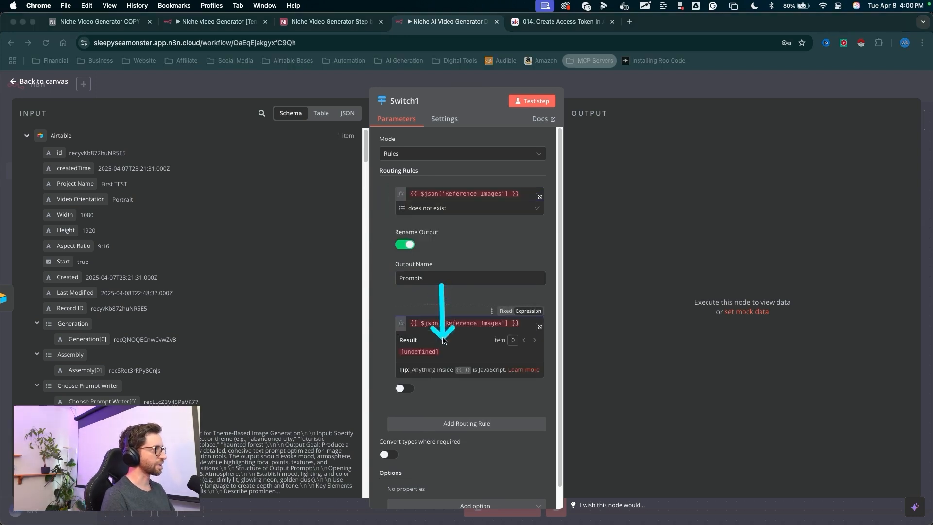
- Set the second rule's comparison to the Array operator "exists"
drag(415, 311, 439, 343)
click(430, 338)
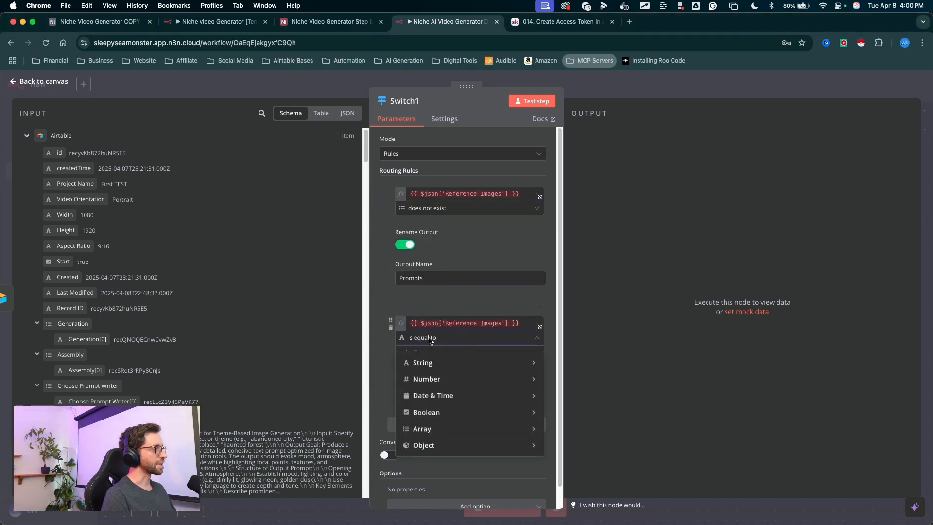
click(615, 253)
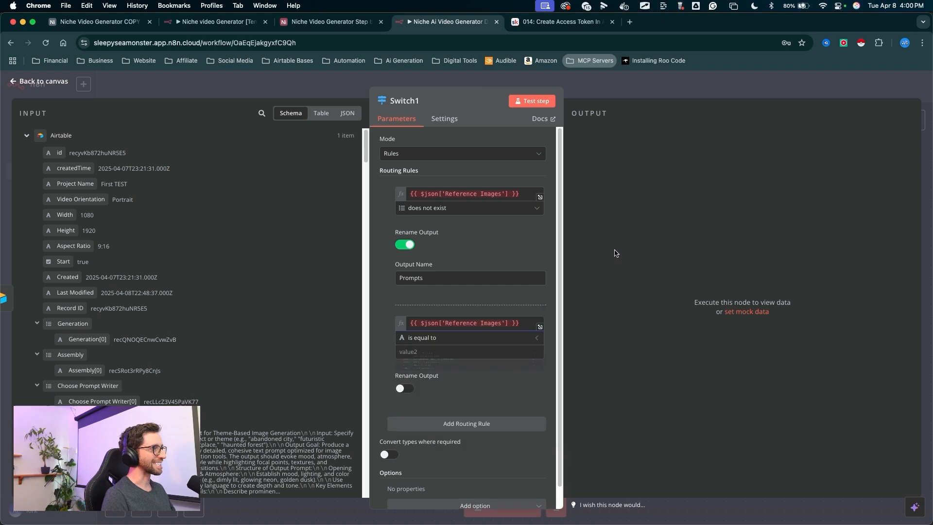
drag(462, 332, 437, 362)
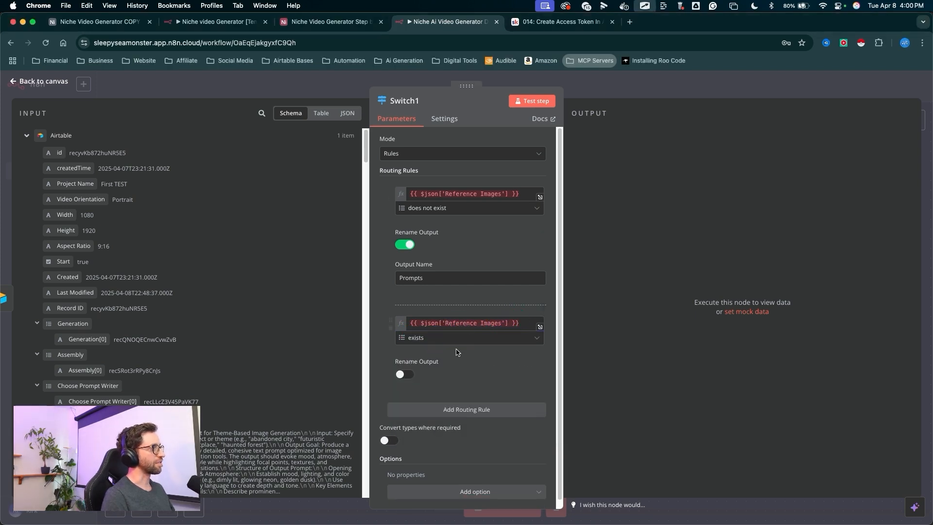
- Enable Rename Output for the second rule and name the output Reference Images
click(474, 372)
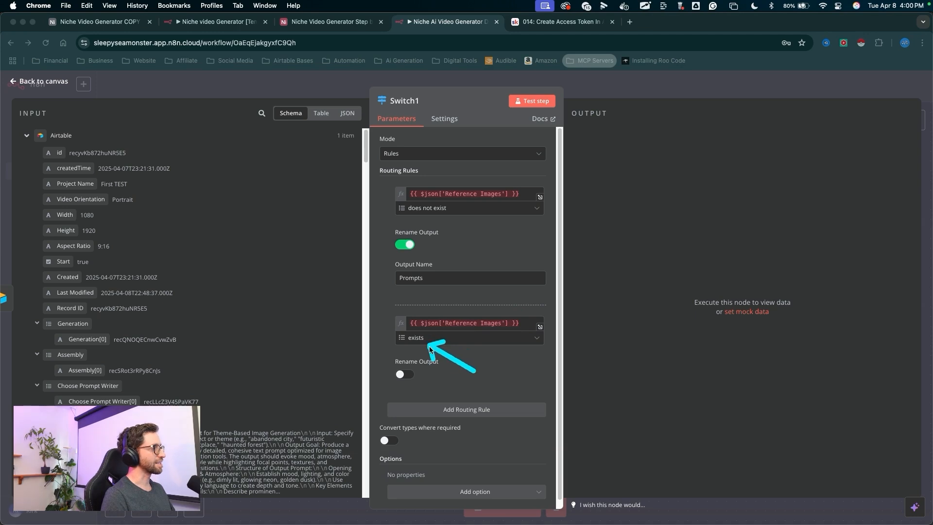
click(404, 374)
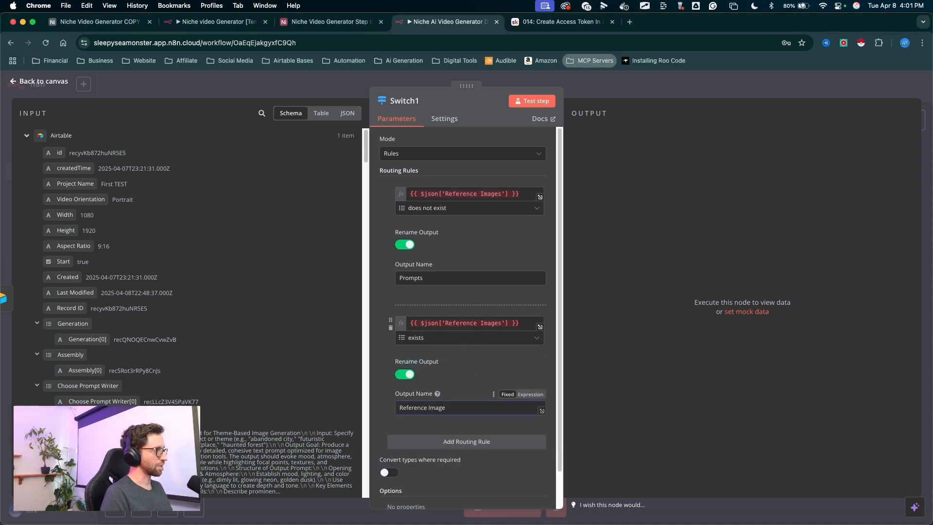
drag(474, 348, 452, 364)
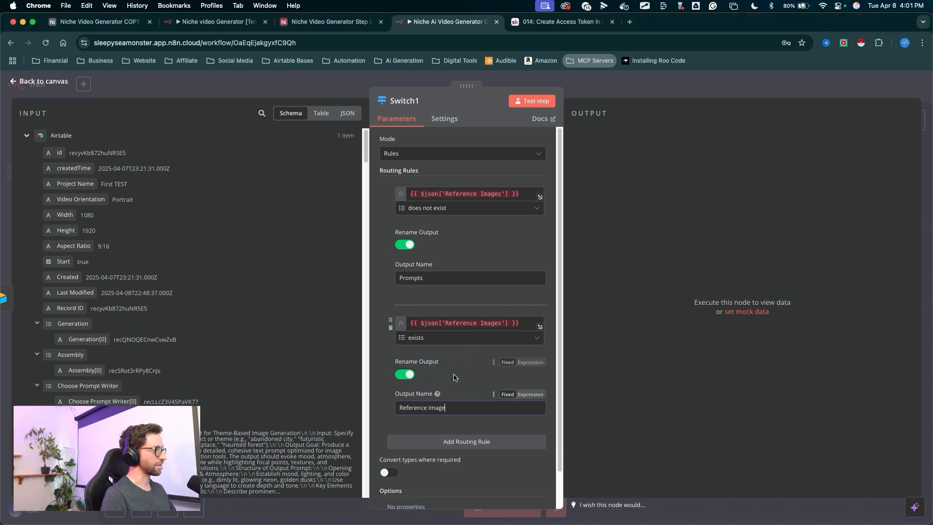
drag(462, 368, 453, 389)
- Test the Switch1 step, check its routed output, and return to the canvas
drag(521, 258, 533, 130)
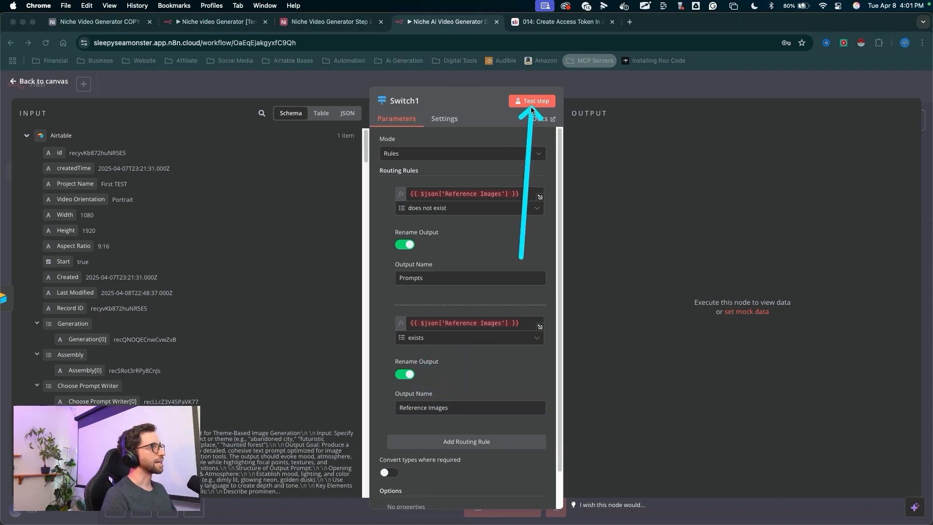
click(530, 106)
drag(739, 29, 631, 116)
mouse_move(751, 85)
mouse_down()
mouse_move(631, 483)
mouse_move(650, 338)
mouse_move(682, 316)
mouse_up()
key(Escape)
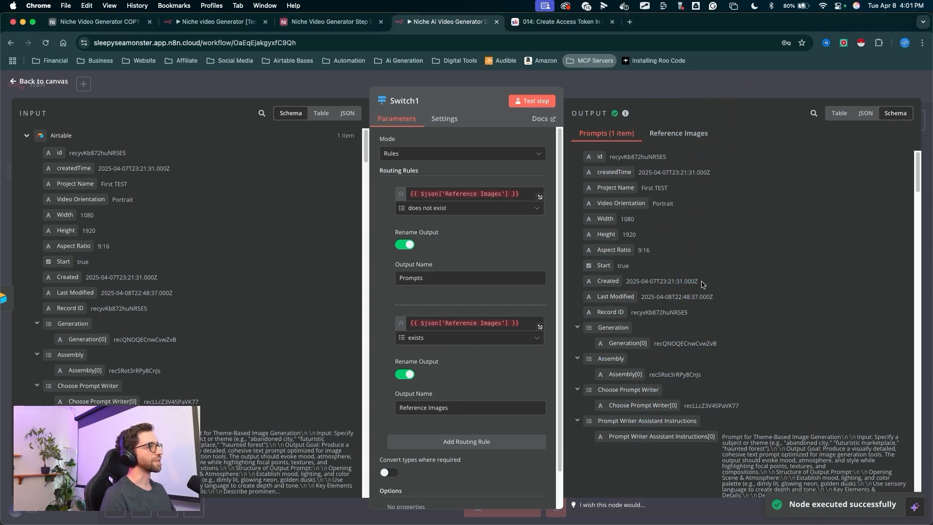
mouse_move(703, 285)
mouse_down()
mouse_move(508, 304)
mouse_move(490, 182)
mouse_up()
drag(632, 273, 608, 81)
key(Escape)
click(608, 92)
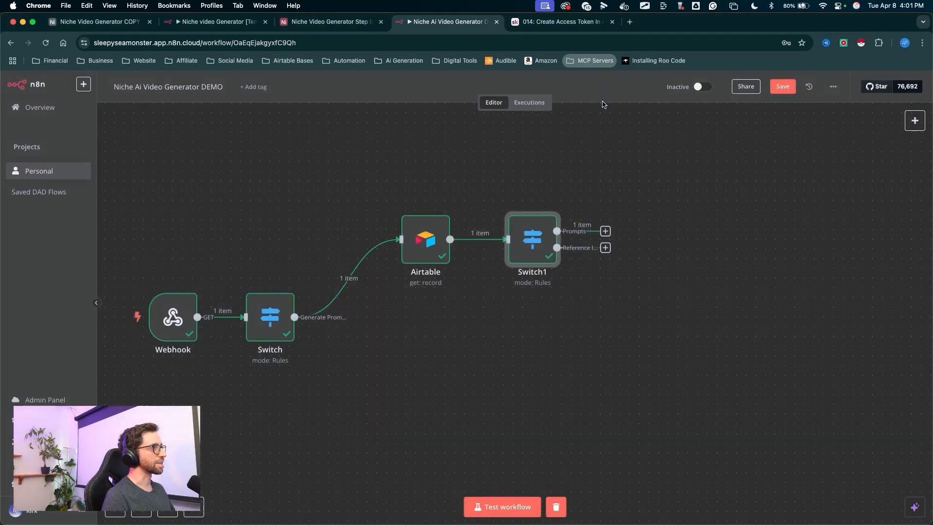
- Add an Edit Fields (Set) node connected to Switch1's Prompts output
mouse_move(598, 145)
mouse_down()
mouse_move(590, 228)
mouse_move(603, 227)
mouse_move(544, 228)
mouse_move(592, 222)
mouse_up()
drag(584, 348, 581, 257)
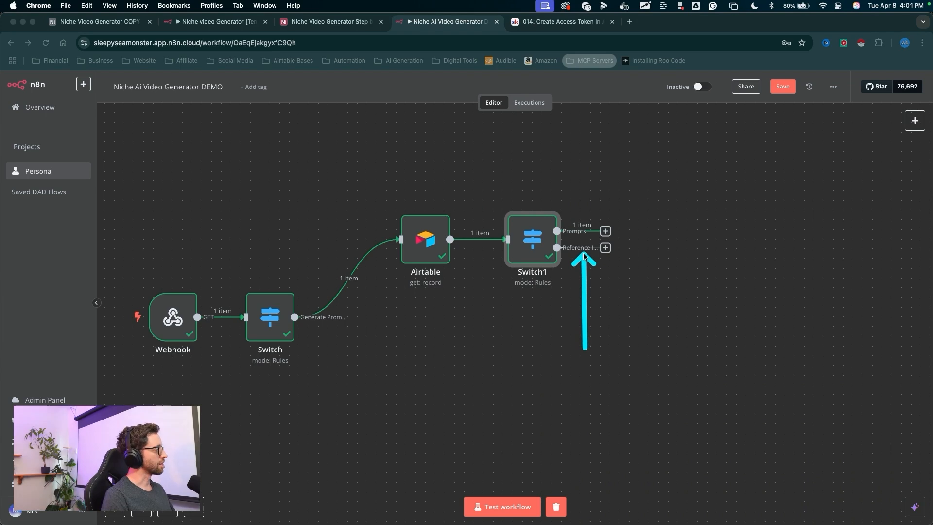
scroll(583, 256, right, 5)
drag(460, 171, 395, 256)
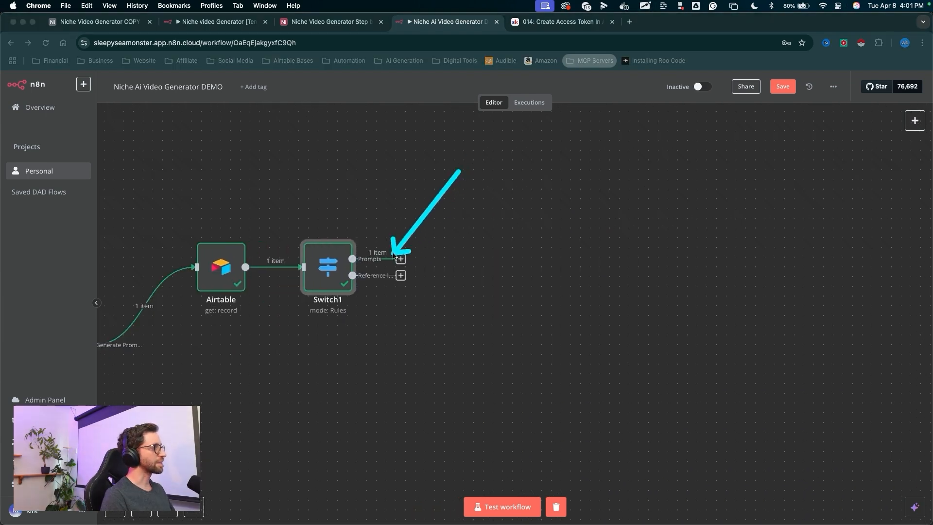
click(400, 258)
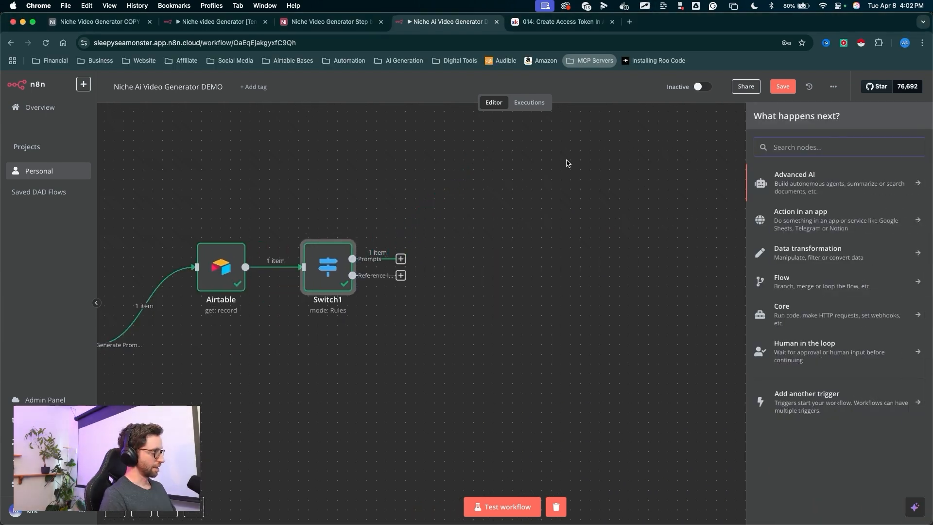
text(set)
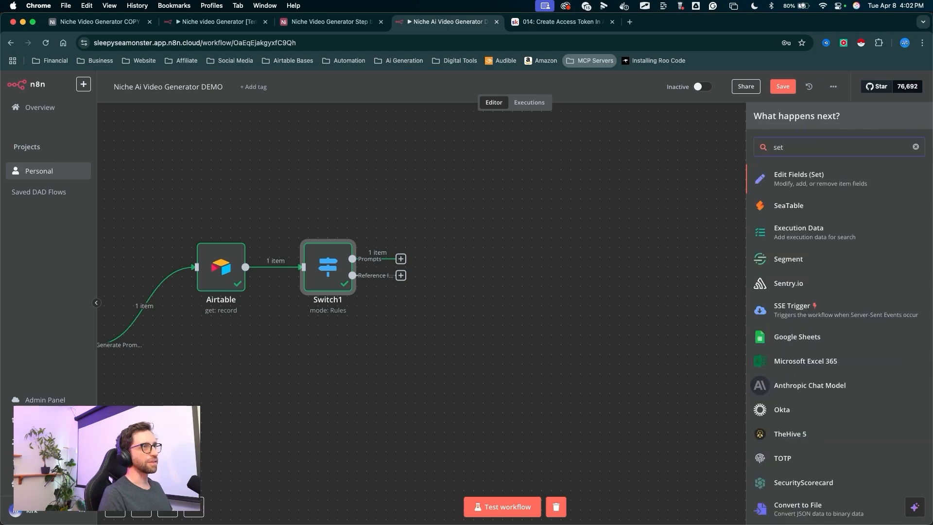
drag(532, 188, 663, 164)
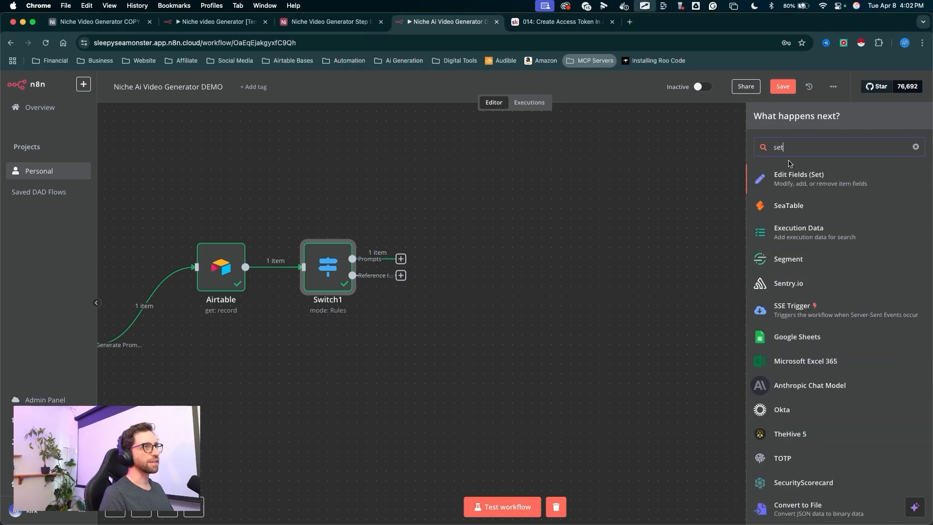
click(789, 181)
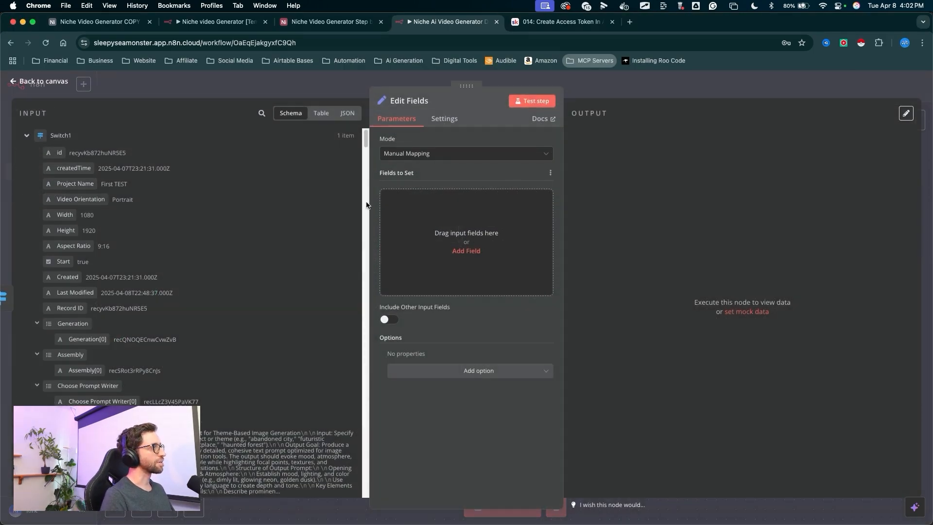
mouse_move(256, 162)
mouse_down()
mouse_move(394, 235)
mouse_move(416, 231)
mouse_move(417, 212)
mouse_move(444, 258)
mouse_move(724, 311)
mouse_move(450, 273)
mouse_move(518, 183)
mouse_up()
key(Escape)
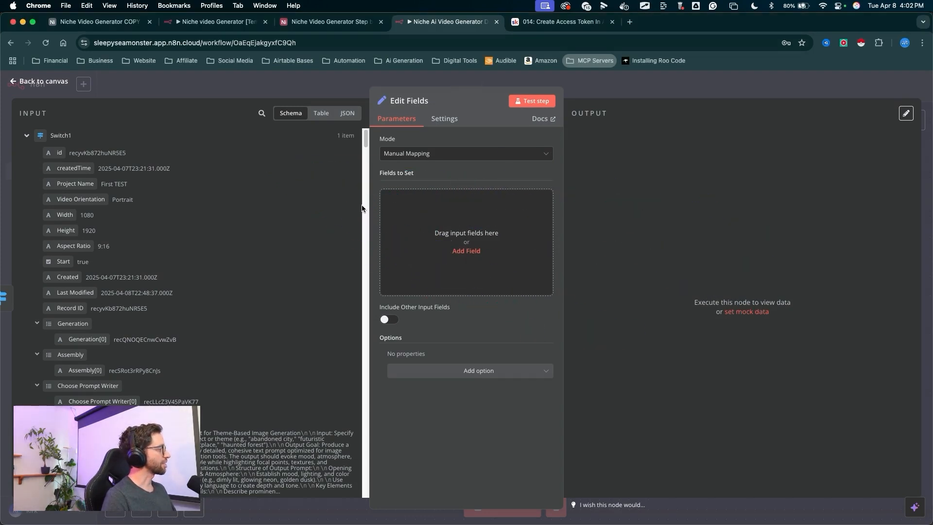
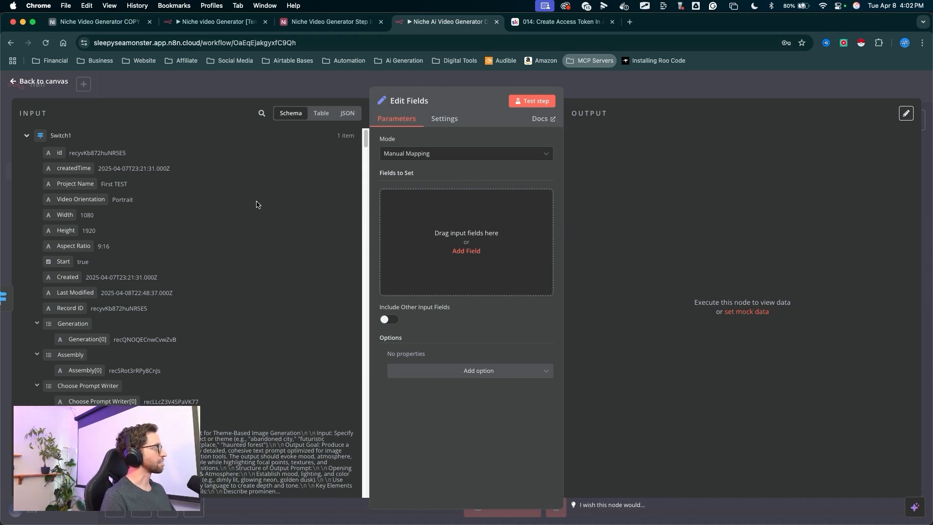
- Add the Prompt Writer Assistant Instructions input to the Edit Fields node and name the field Prompt Writer Assistant Instructions
mouse_move(320, 223)
mouse_down()
mouse_move(129, 148)
mouse_move(283, 116)
mouse_move(171, 130)
mouse_move(261, 120)
mouse_move(110, 246)
mouse_up()
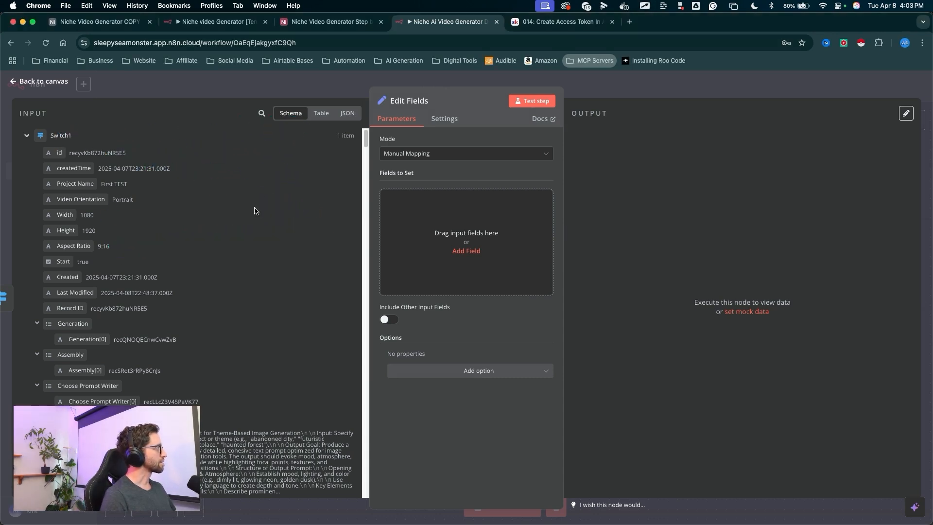
scroll(256, 208, down, 5)
scroll(256, 209, down, 2)
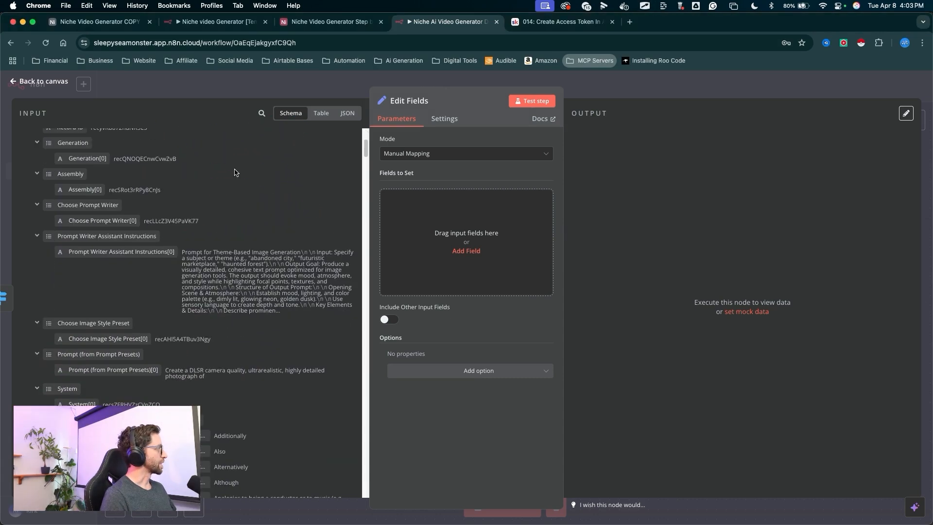
mouse_move(243, 168)
mouse_down()
mouse_move(183, 210)
mouse_move(162, 252)
mouse_move(411, 219)
mouse_up()
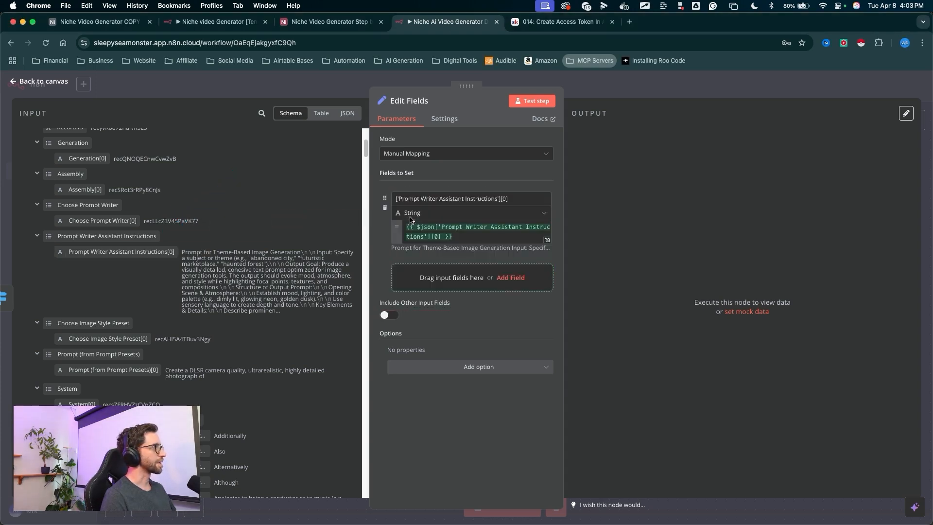
drag(530, 201, 448, 203)
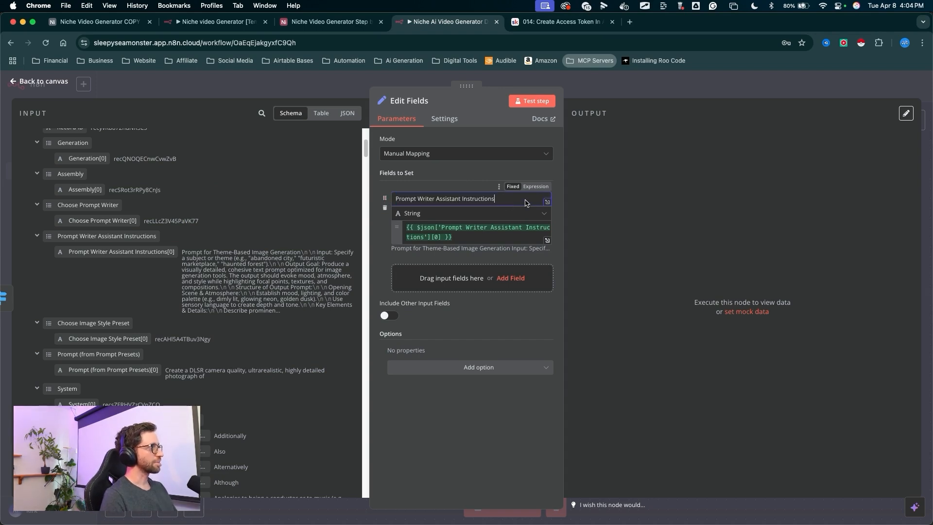
key(ctrl+a)
drag(495, 161, 462, 208)
key(Escape)
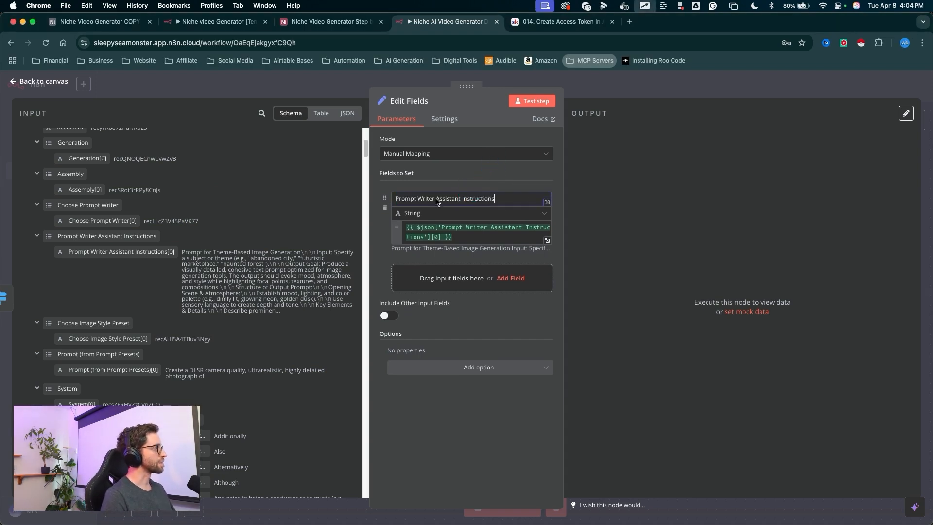
- Add the Prompt (from Prompt Presets) input as a second field named Prompt (from Prompt Presets)
mouse_move(174, 197)
mouse_down()
mouse_move(88, 290)
mouse_move(187, 277)
mouse_move(462, 280)
mouse_move(432, 280)
mouse_up()
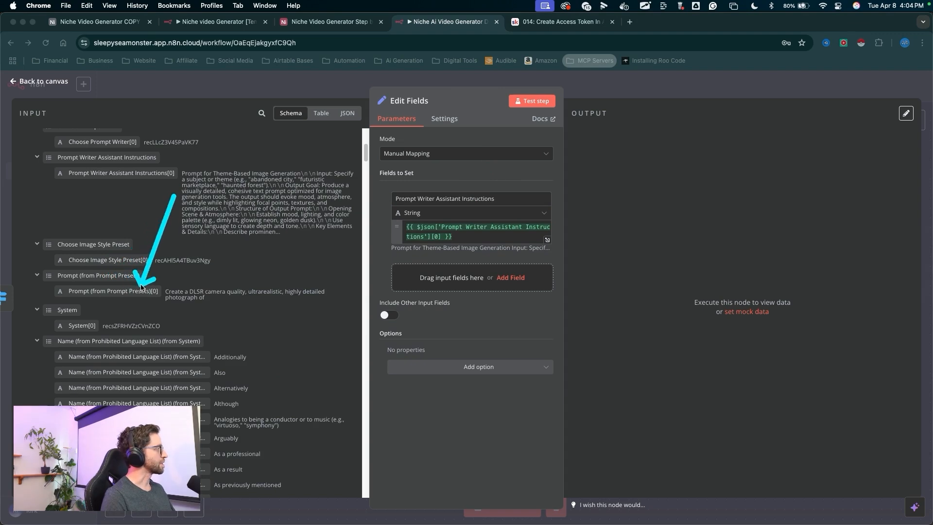
key(Escape)
click(400, 272)
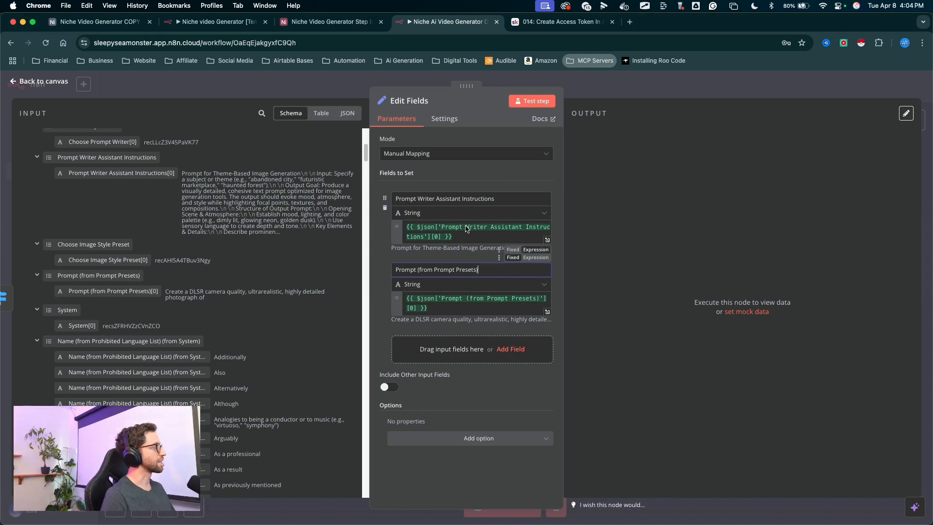
drag(214, 236, 159, 290)
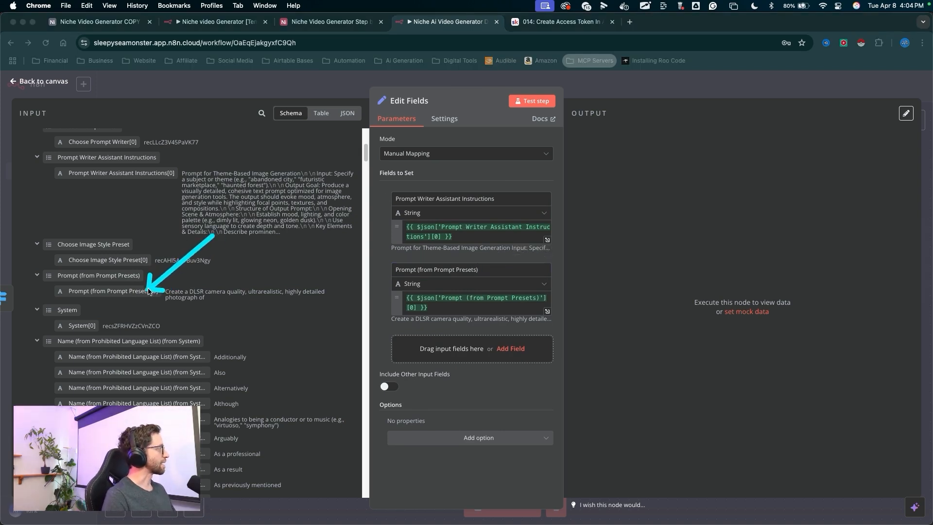
drag(260, 268, 391, 261)
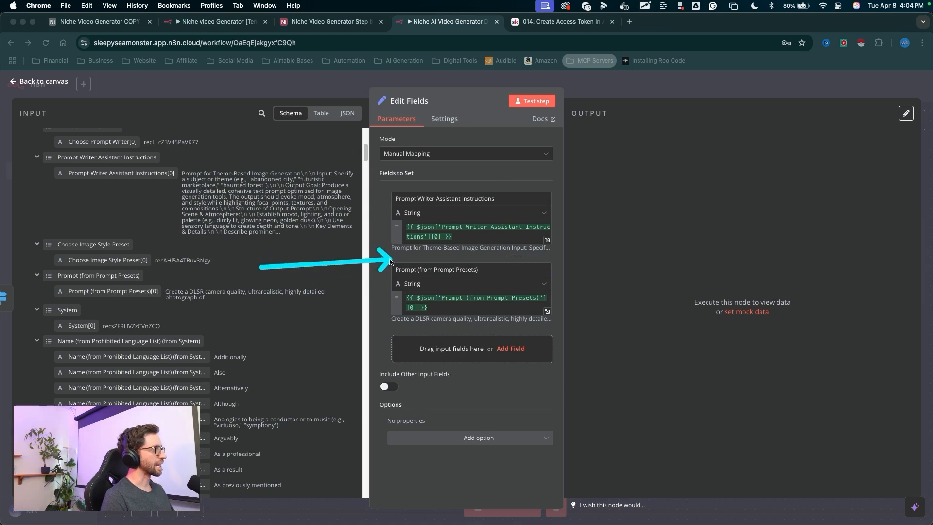
- Add the System Instructions (from System) input as a field named System Instructions (from System)
scroll(248, 189, down, 3)
mouse_move(249, 187)
mouse_down()
mouse_move(204, 219)
mouse_move(175, 278)
mouse_move(52, 272)
mouse_up()
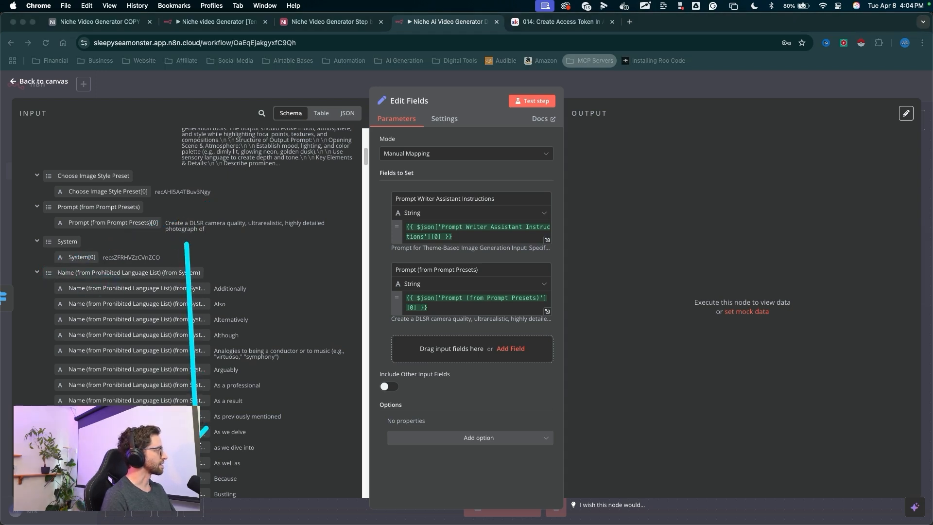
drag(40, 331, 39, 304)
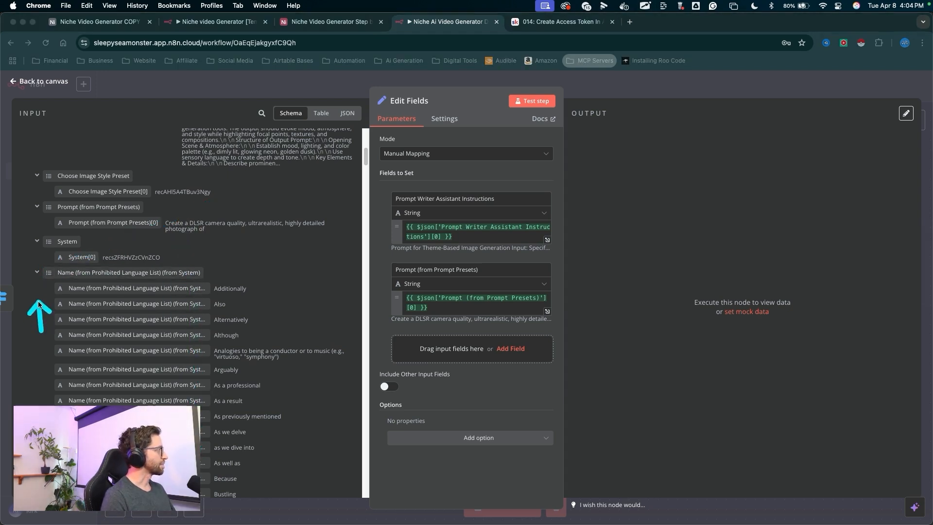
click(36, 273)
scroll(280, 159, down, 1)
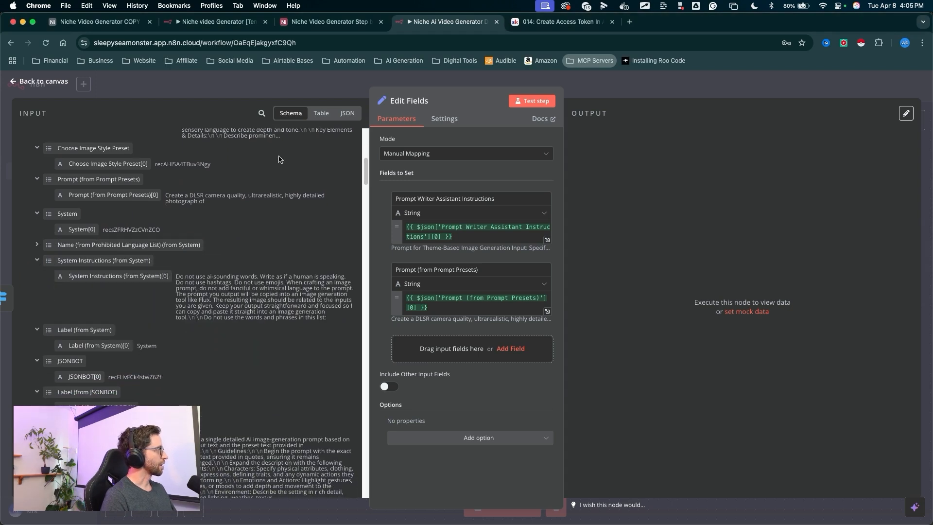
mouse_move(280, 159)
mouse_down()
mouse_move(44, 267)
mouse_move(138, 416)
mouse_move(250, 246)
mouse_move(292, 238)
mouse_move(192, 313)
mouse_move(129, 265)
mouse_move(128, 276)
mouse_move(175, 272)
mouse_move(421, 313)
mouse_move(446, 343)
mouse_up()
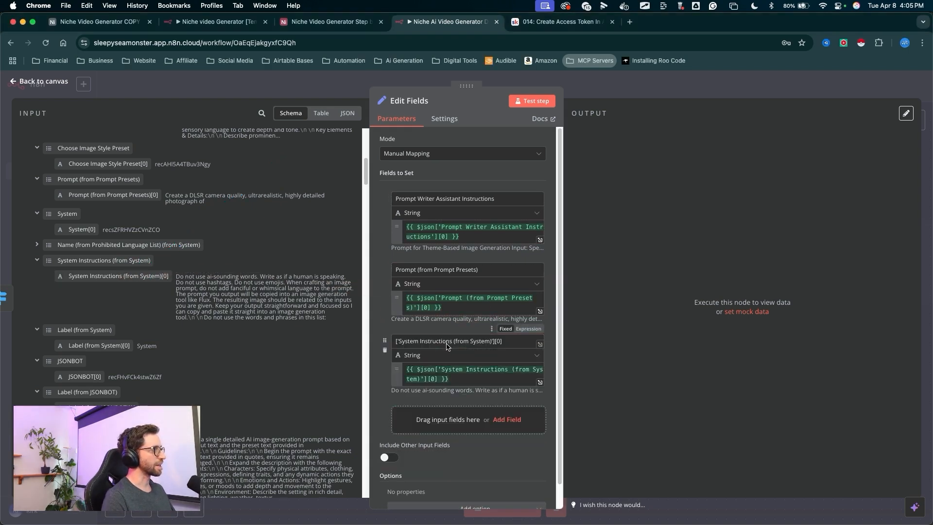
click(397, 342)
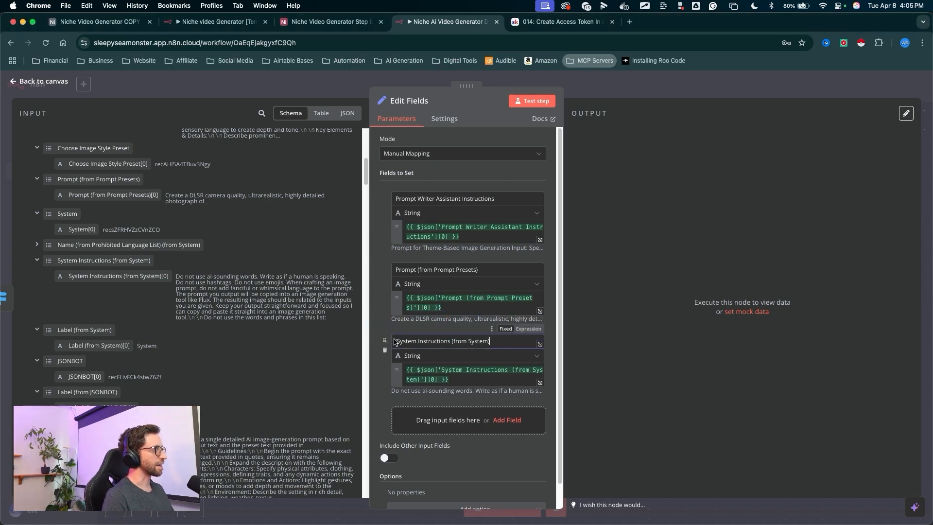
key(BackSpace)
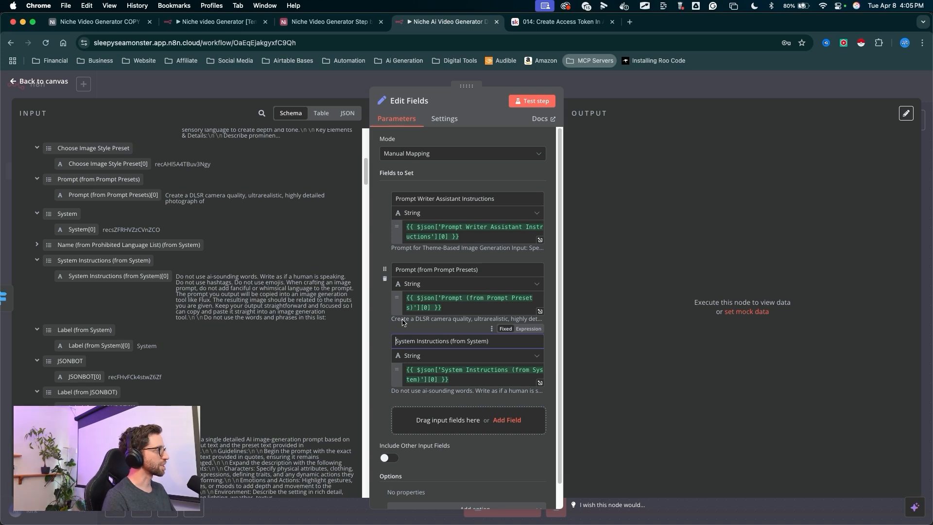
mouse_move(280, 385)
mouse_down()
mouse_move(202, 255)
mouse_move(77, 243)
mouse_up()
key(Escape)
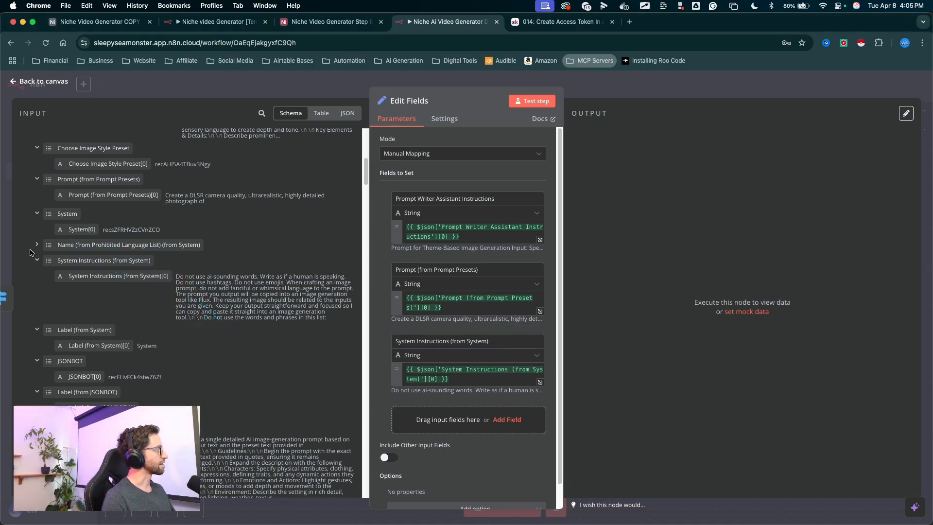
- Add the Name (from Prohibited Language List) (from System) array as a field
click(37, 245)
mouse_move(294, 229)
mouse_down()
mouse_move(190, 263)
mouse_move(192, 359)
mouse_move(150, 245)
mouse_move(374, 304)
mouse_move(570, 448)
mouse_move(486, 430)
mouse_up()
key(Escape)
click(37, 245)
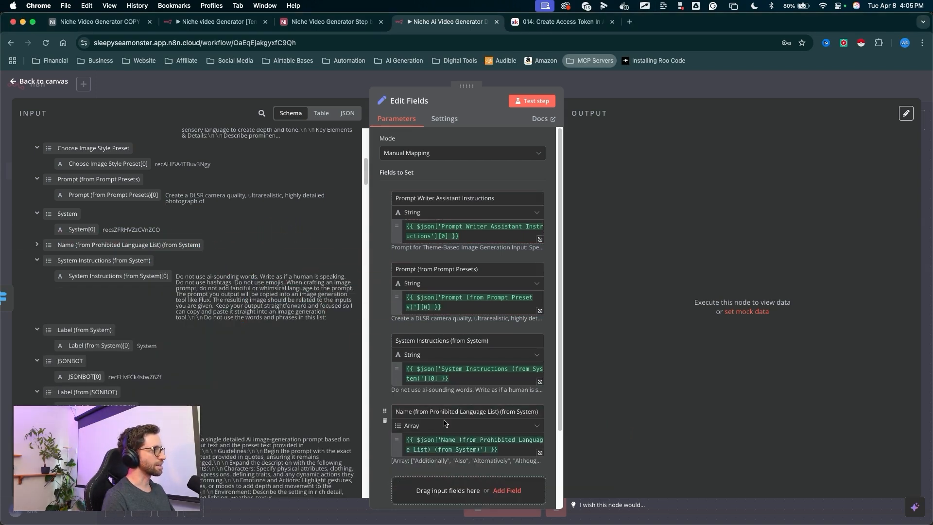
mouse_move(496, 327)
mouse_down()
mouse_move(451, 373)
mouse_move(466, 389)
mouse_move(546, 383)
mouse_up()
- Add the System Instructions (from JSONBOT) input as a field named System Instructions (from JSONBOT)
scroll(230, 204, down, 5)
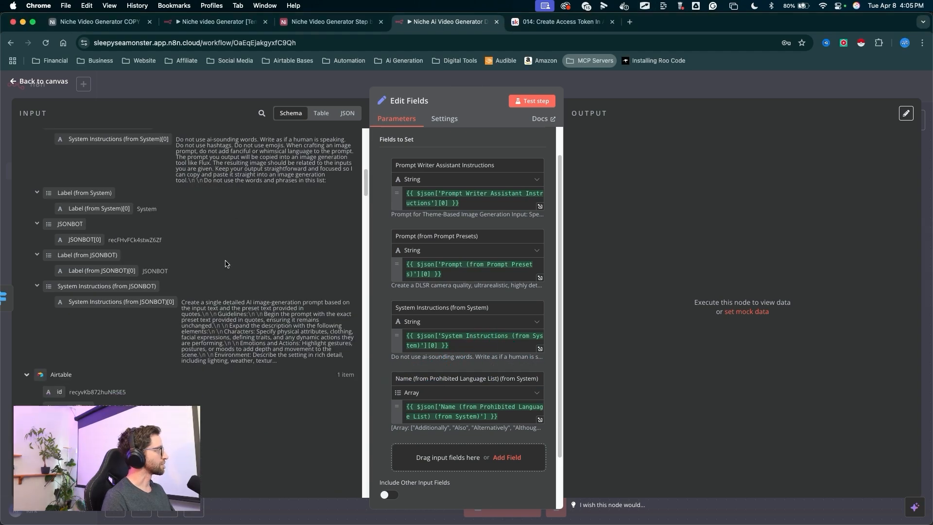
mouse_move(230, 204)
mouse_down()
mouse_move(167, 292)
mouse_move(127, 295)
mouse_move(243, 315)
mouse_move(454, 428)
mouse_up()
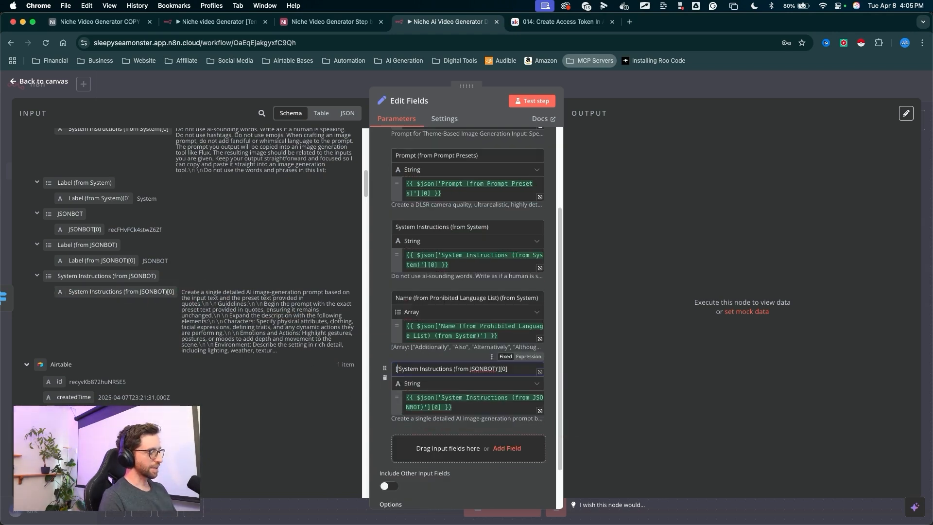
scroll(378, 370, down, 1)
drag(351, 334, 388, 367)
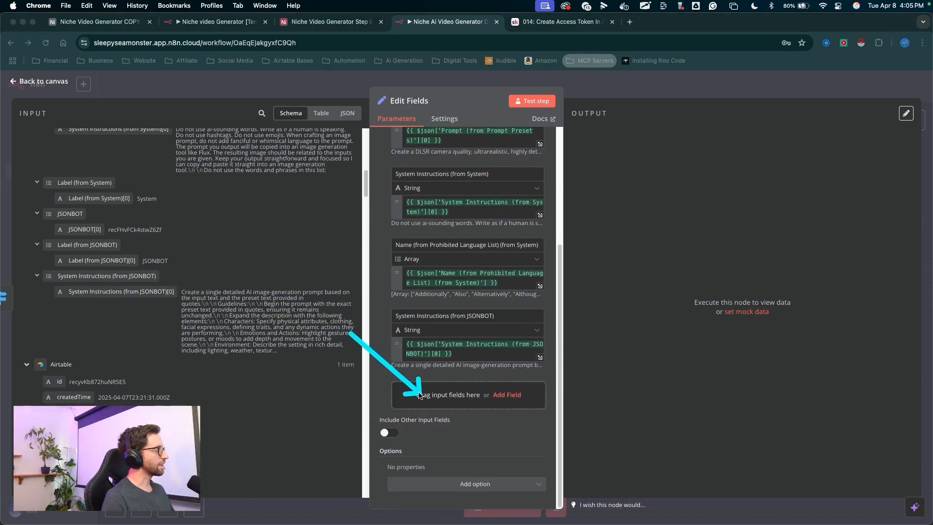
mouse_move(272, 392)
mouse_down()
mouse_move(137, 215)
mouse_move(208, 382)
mouse_move(148, 235)
mouse_move(154, 244)
mouse_up()
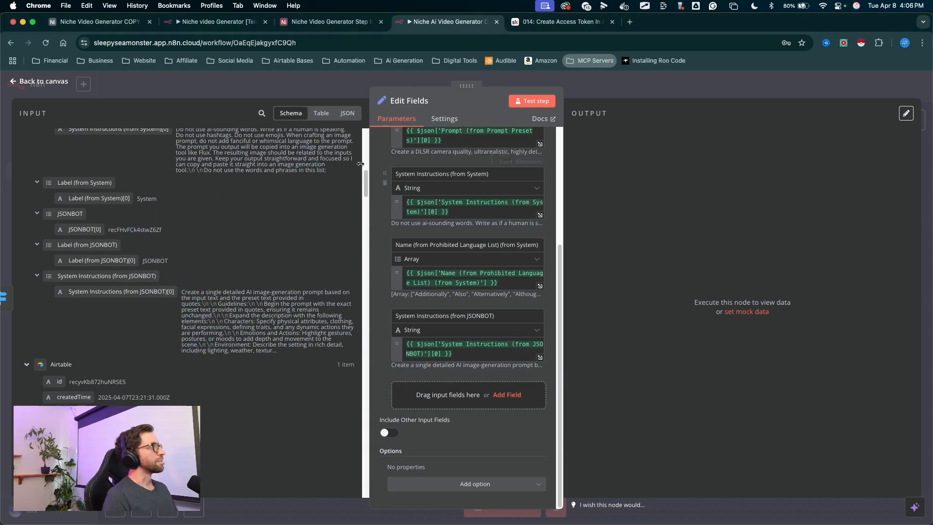
- Switch to the Airtable base and enter "Test text prompt. This is a prompt" in the First TEST record's Input Text Prompt Here cell
click(326, 25)
drag(547, 401, 572, 305)
mouse_move(578, 164)
mouse_down()
mouse_move(566, 164)
mouse_move(613, 167)
mouse_move(556, 167)
mouse_up()
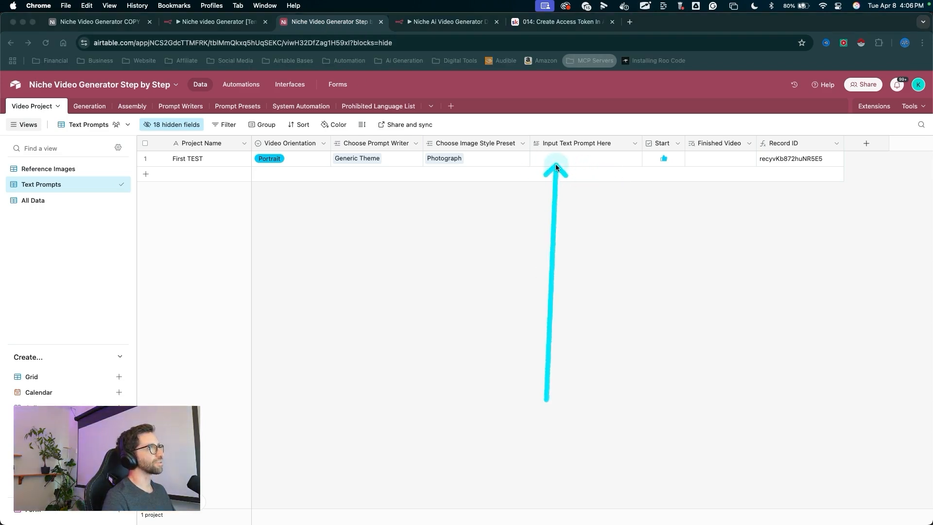
click(549, 162)
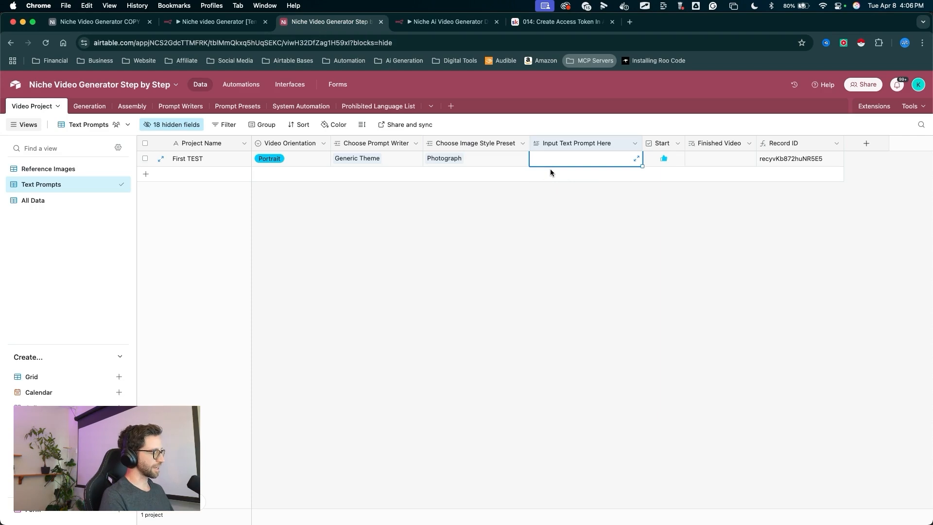
text(T)
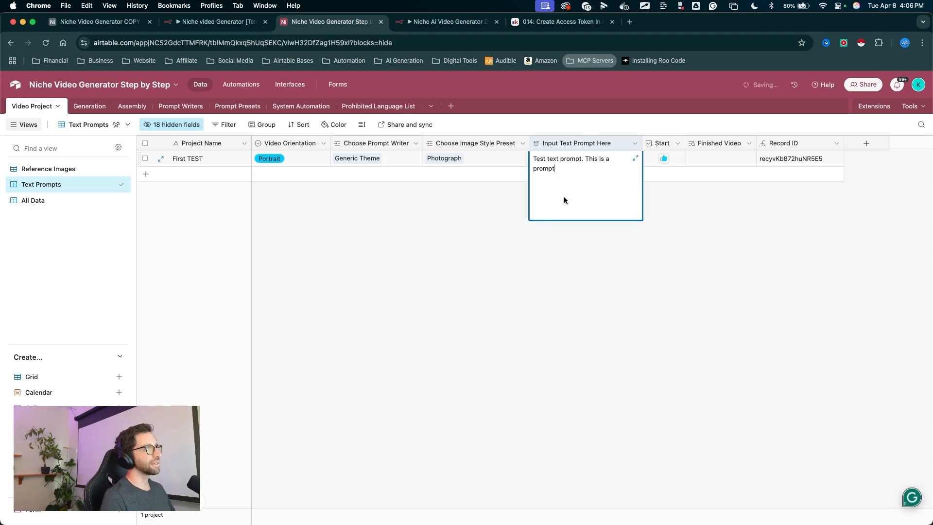
key(super+shift+a)
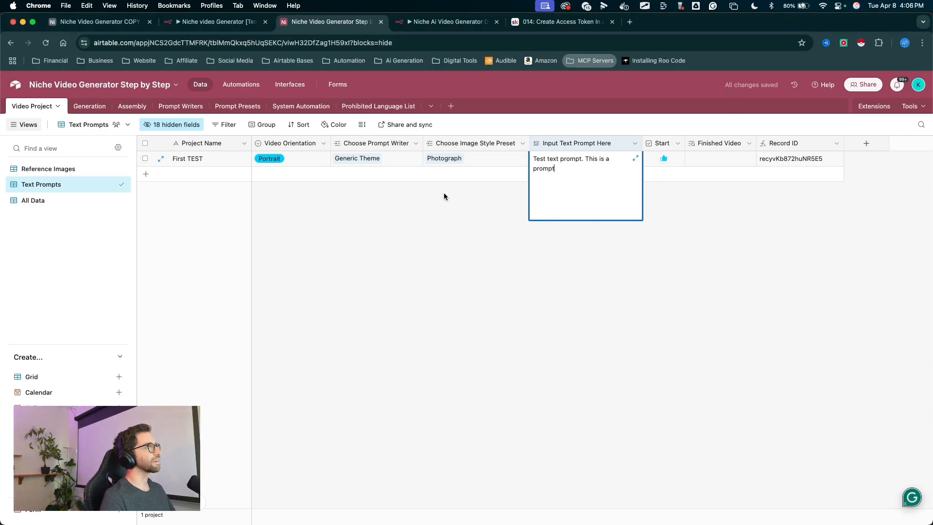
drag(471, 346, 520, 276)
mouse_move(546, 199)
mouse_down()
mouse_move(258, 192)
mouse_move(646, 166)
mouse_move(672, 213)
mouse_up()
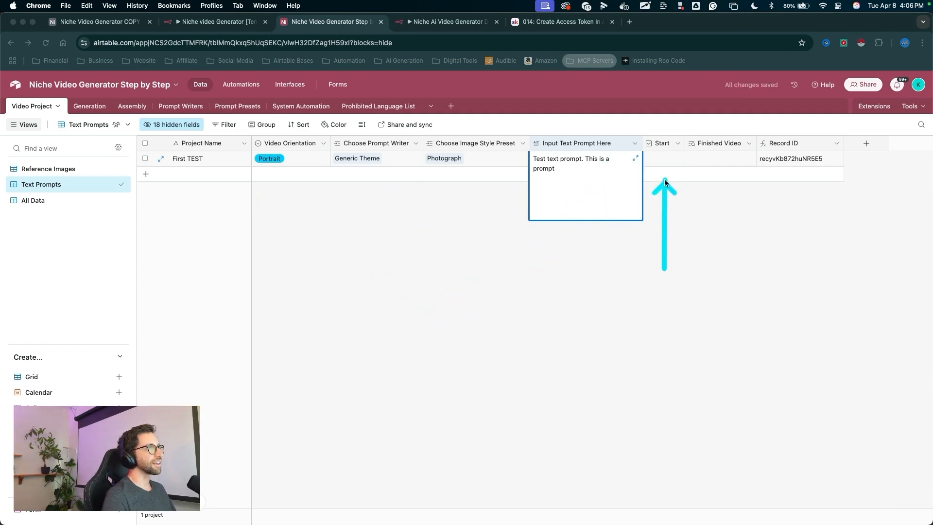
key(super+shift+a)
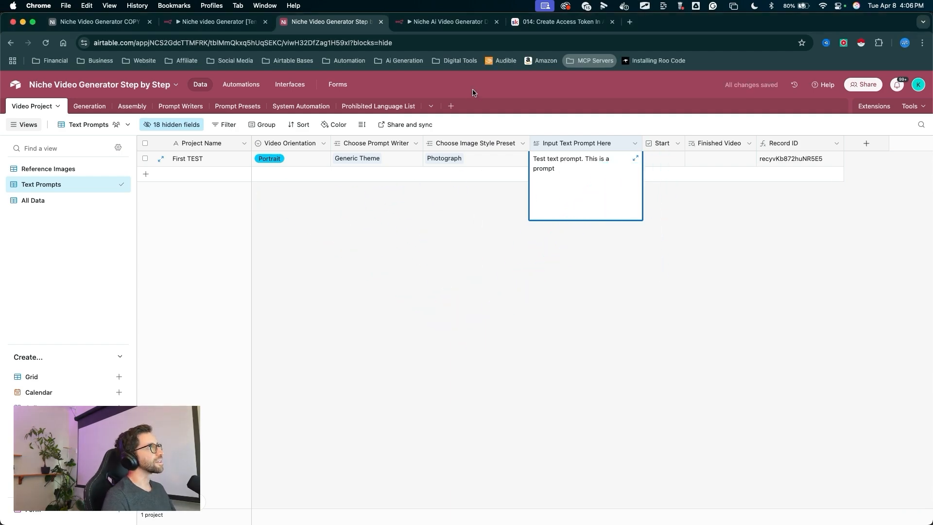
- Return to the n8n canvas and start a workflow test so it waits for the trigger event
click(457, 22)
mouse_move(626, 259)
mouse_down()
mouse_move(542, 138)
mouse_move(602, 89)
mouse_up()
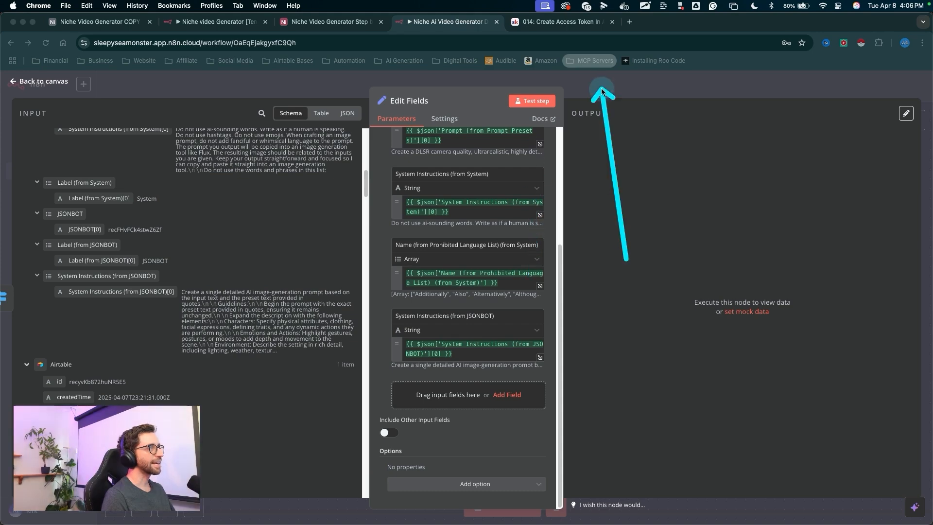
click(602, 88)
drag(542, 169, 497, 488)
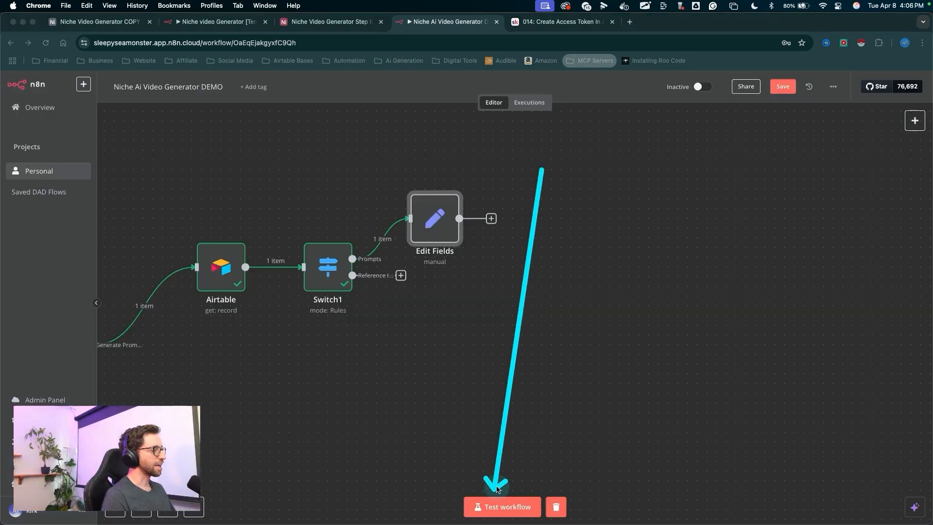
click(501, 507)
drag(495, 322, 498, 478)
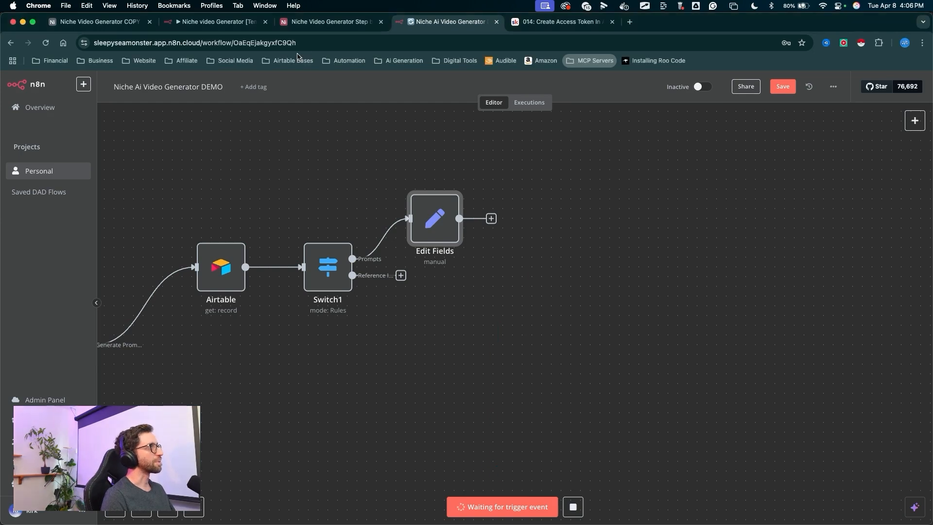
- In the Airtable base, tick Start on the First TEST record to fire the trigger
click(329, 21)
drag(672, 300, 667, 212)
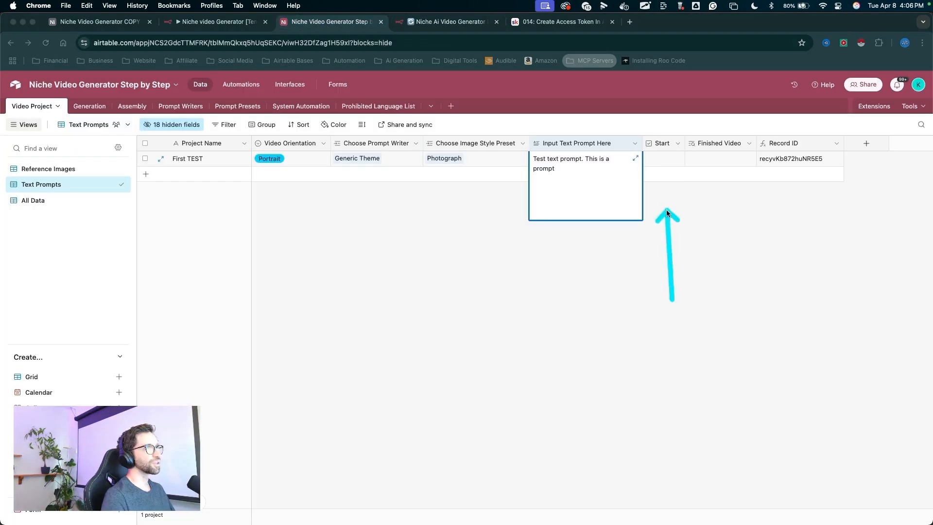
click(664, 159)
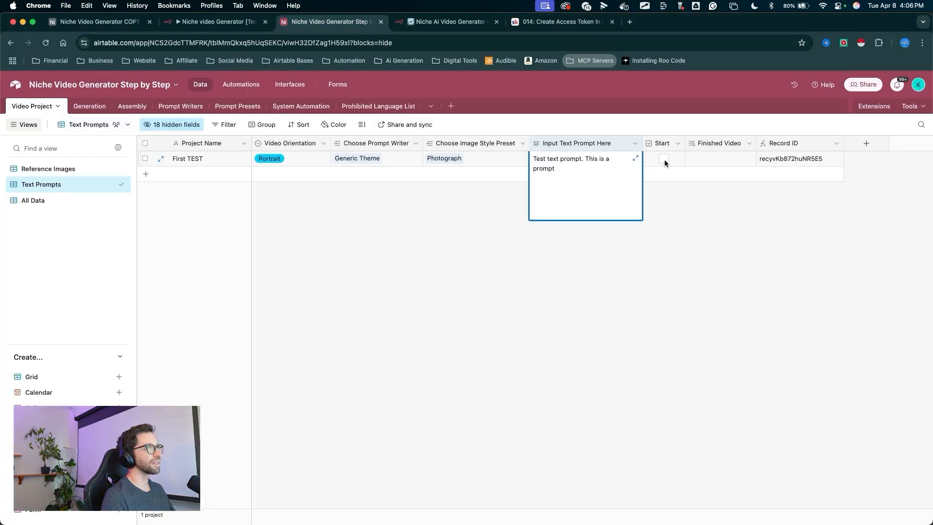
- Back in n8n, open the executed Edit Fields node to examine its output fields
click(451, 26)
mouse_move(376, 439)
mouse_down()
mouse_move(167, 381)
mouse_move(426, 228)
mouse_up()
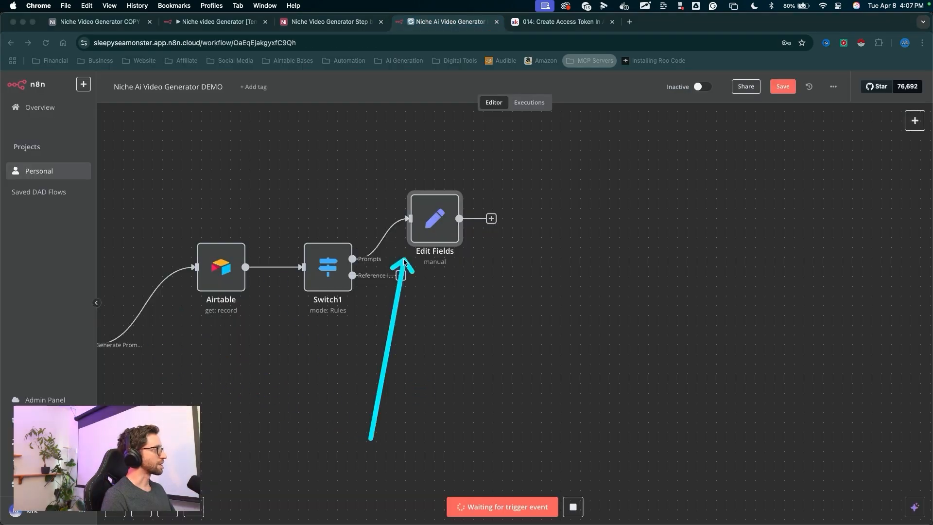
scroll(381, 313, down, 5)
mouse_move(350, 433)
mouse_down()
mouse_move(233, 383)
mouse_move(381, 271)
mouse_up()
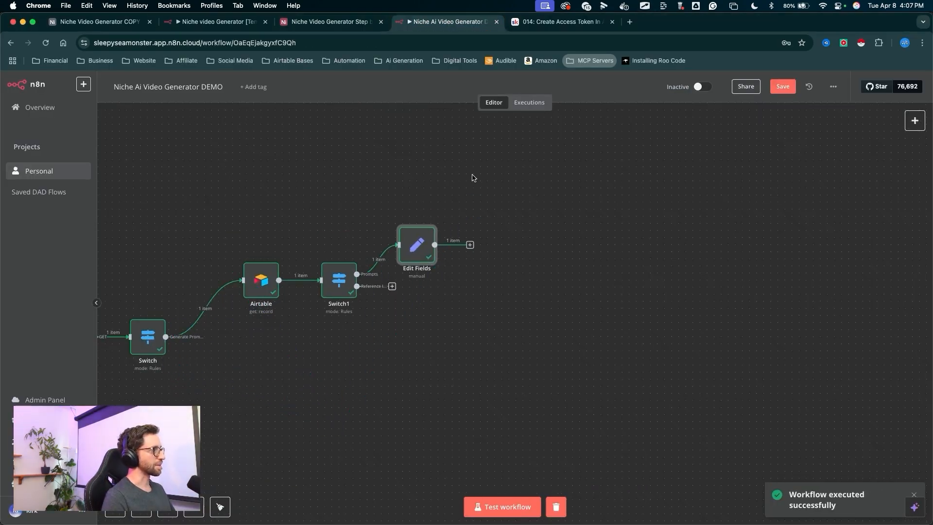
drag(459, 164, 440, 203)
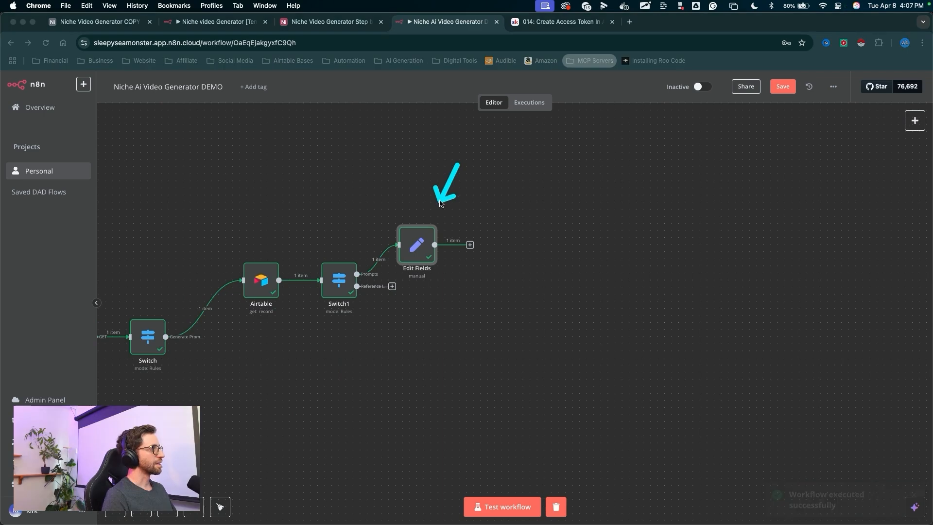
double_click(424, 244)
scroll(464, 202, down, 5)
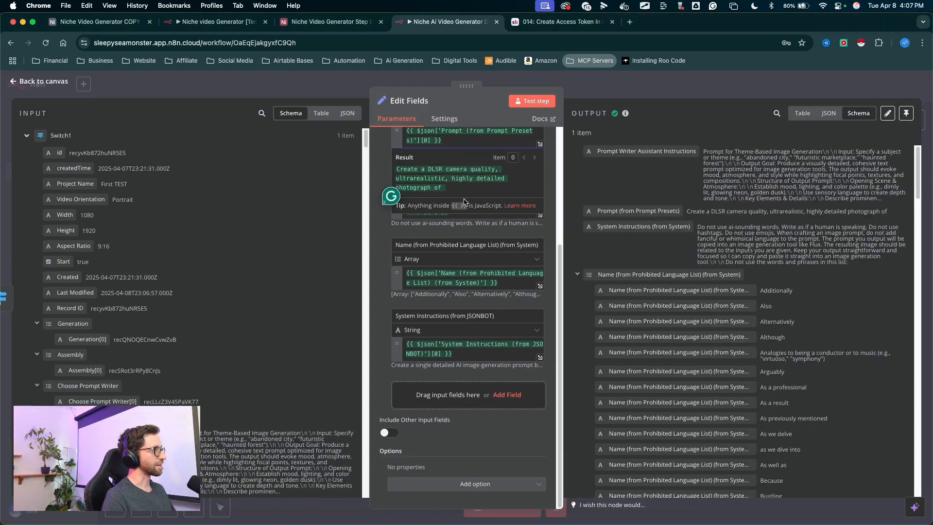
- Scroll through the Edit Fields input data to examine the available Airtable fields
mouse_move(456, 136)
mouse_down()
mouse_move(437, 190)
mouse_move(464, 396)
mouse_move(481, 406)
mouse_up()
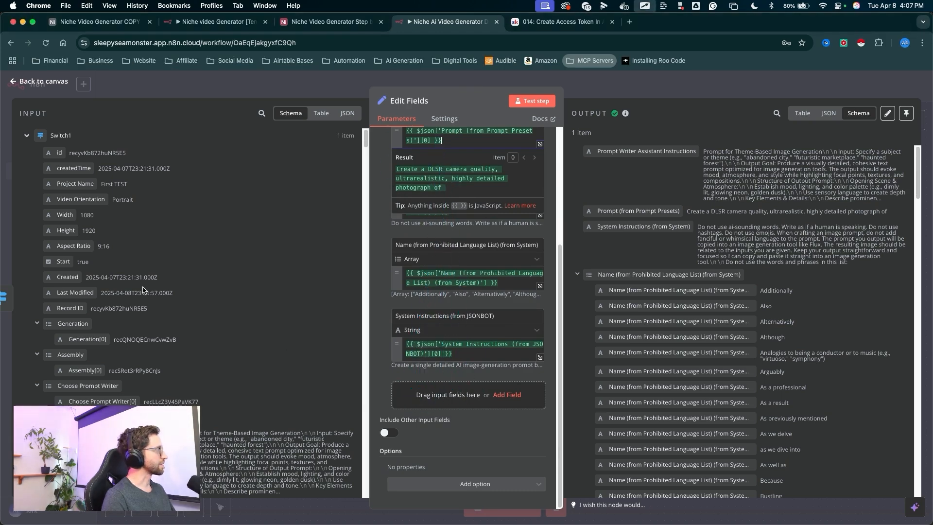
drag(226, 275, 716, 272)
scroll(229, 211, down, 1)
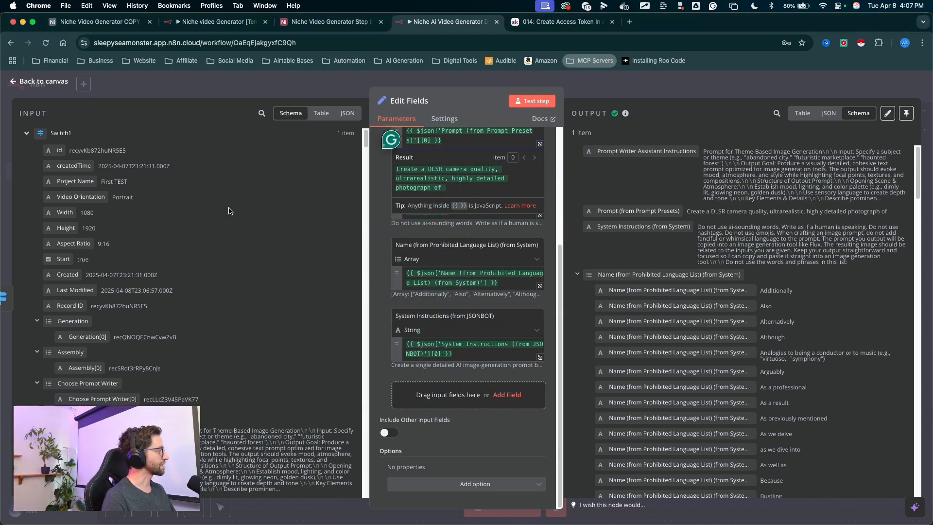
scroll(229, 211, down, 10)
mouse_move(229, 243)
mouse_down()
mouse_move(103, 157)
mouse_move(79, 322)
mouse_up()
scroll(146, 292, down, 3)
mouse_move(229, 314)
mouse_down()
mouse_move(14, 177)
mouse_move(57, 172)
mouse_up()
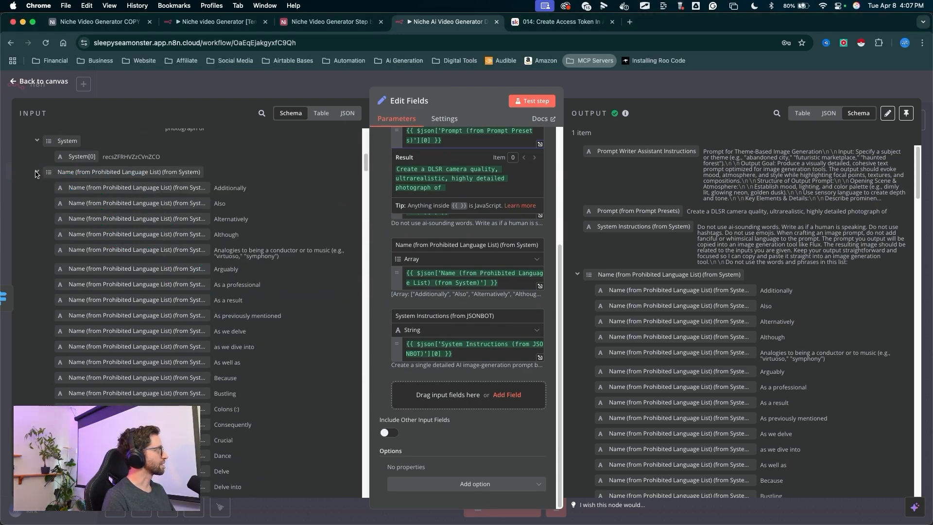
click(36, 172)
scroll(194, 243, down, 3)
mouse_move(220, 159)
mouse_down()
mouse_move(64, 284)
mouse_move(214, 290)
mouse_up()
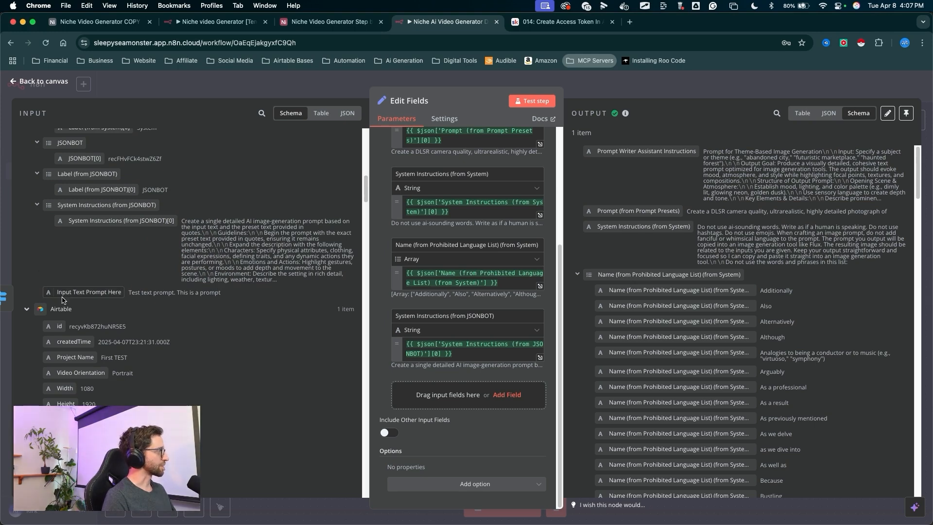
- Add an Input Text Prompt Here field mapped from the input data to Edit Fields, then re-run the node test
mouse_move(62, 298)
mouse_down()
mouse_move(508, 396)
mouse_move(452, 398)
mouse_up()
drag(356, 348, 388, 369)
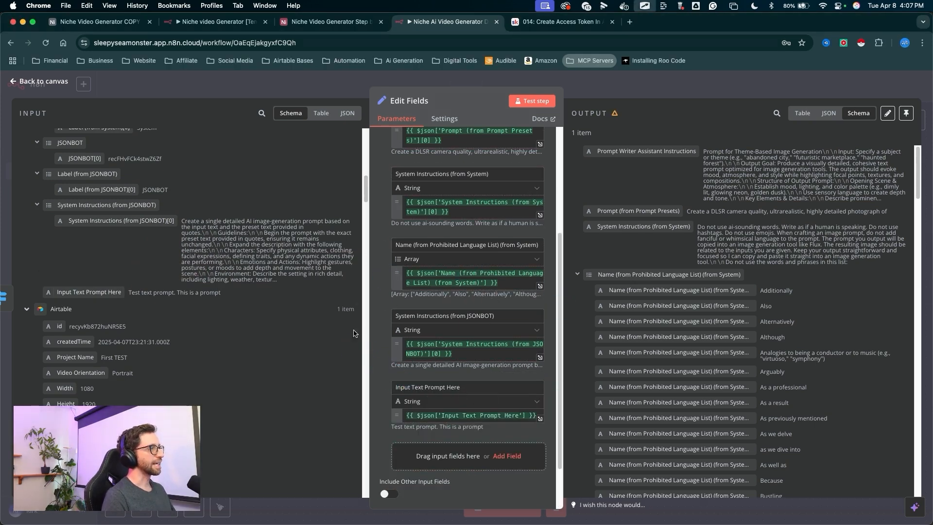
drag(323, 381, 625, 260)
drag(533, 233, 534, 130)
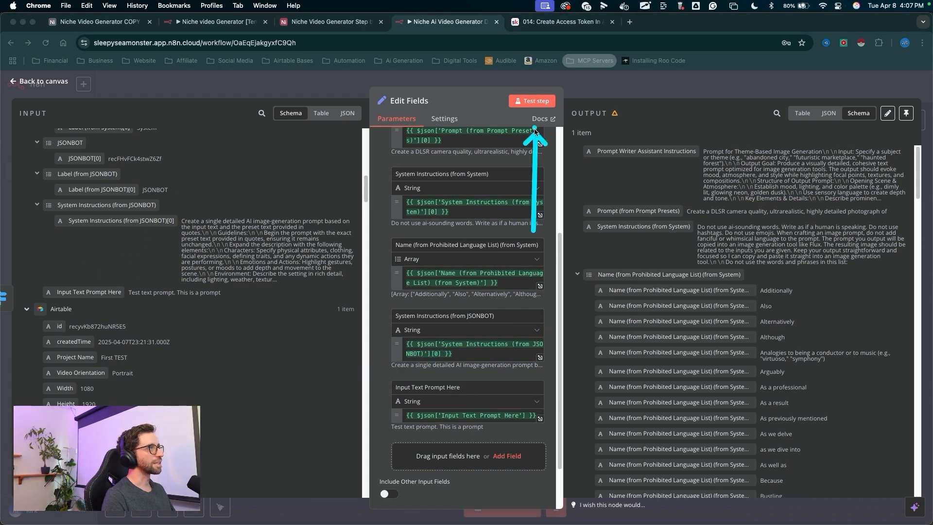
click(533, 105)
- Examine the Edit Fields output fields, then close the node panel
mouse_move(746, 112)
mouse_down()
mouse_move(627, 131)
mouse_move(640, 209)
mouse_move(597, 241)
mouse_move(627, 209)
mouse_move(583, 267)
mouse_up()
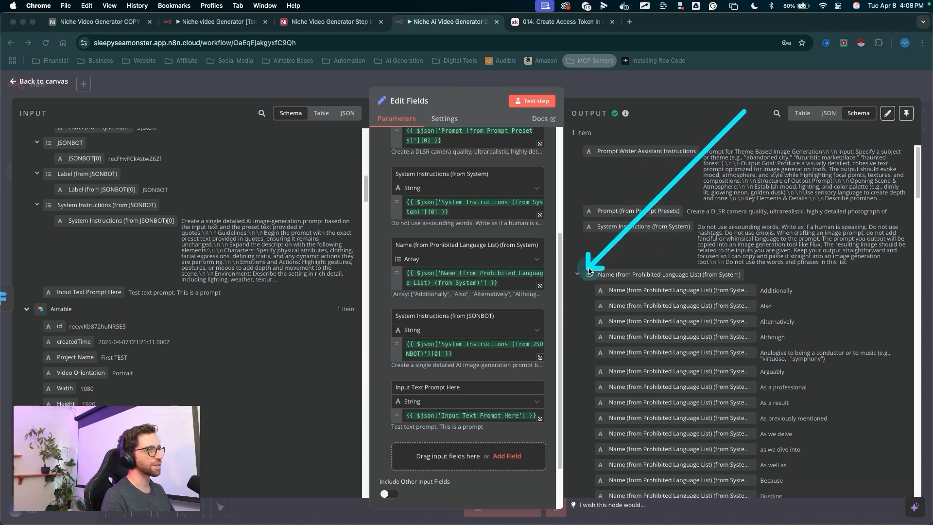
click(578, 274)
click(598, 256)
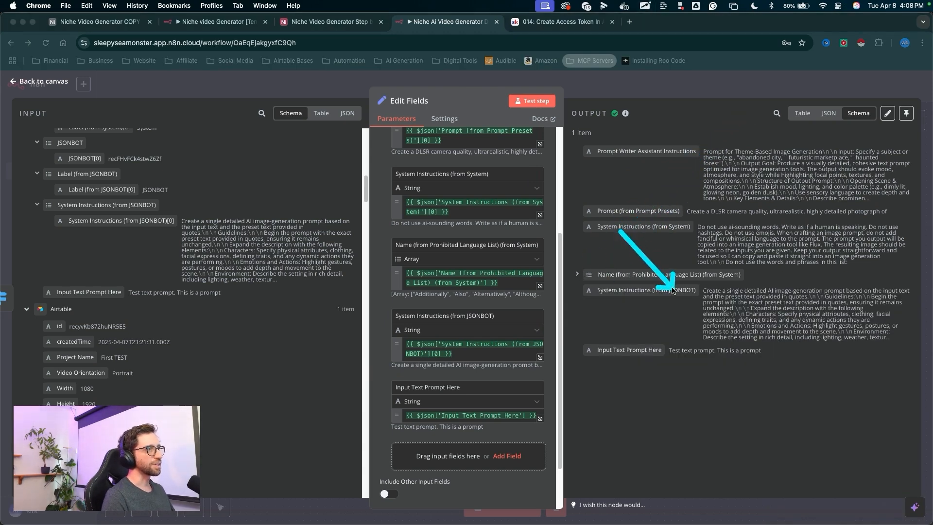
mouse_move(673, 290)
mouse_down()
mouse_move(607, 331)
mouse_move(615, 339)
mouse_up()
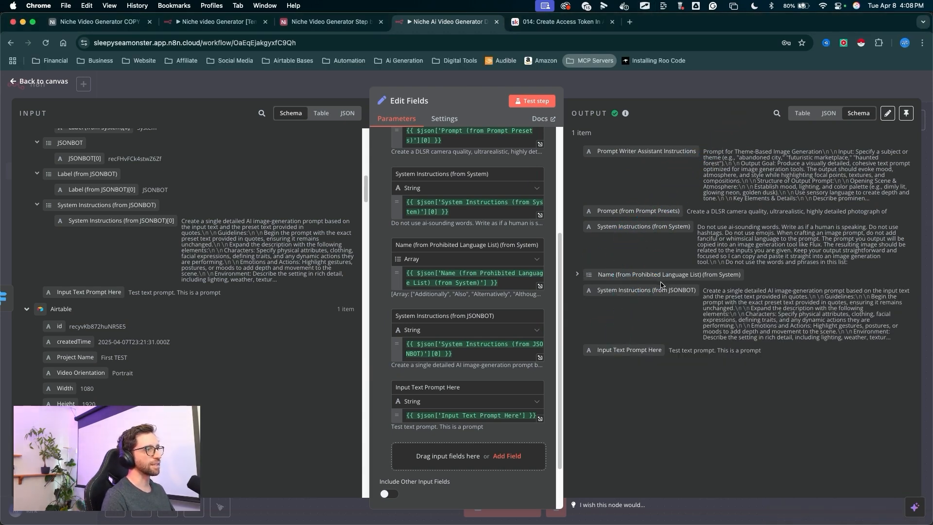
drag(648, 218, 636, 19)
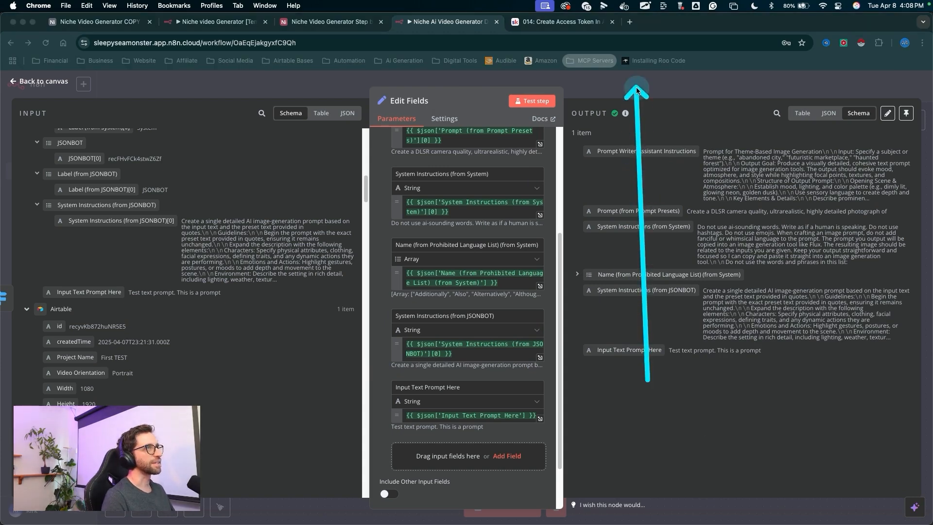
click(636, 87)
- Add an OpenAI Message a Model node after Edit Fields
drag(504, 141, 436, 204)
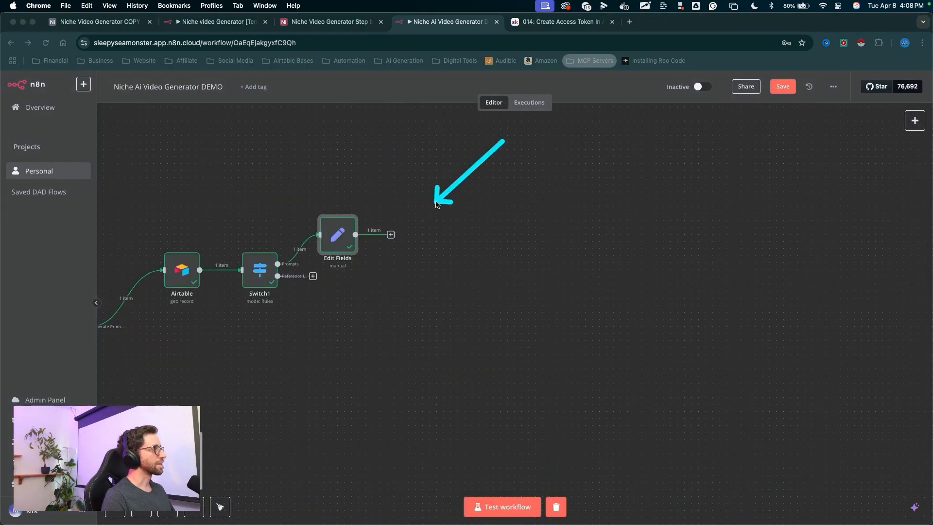
click(391, 234)
text(openai)
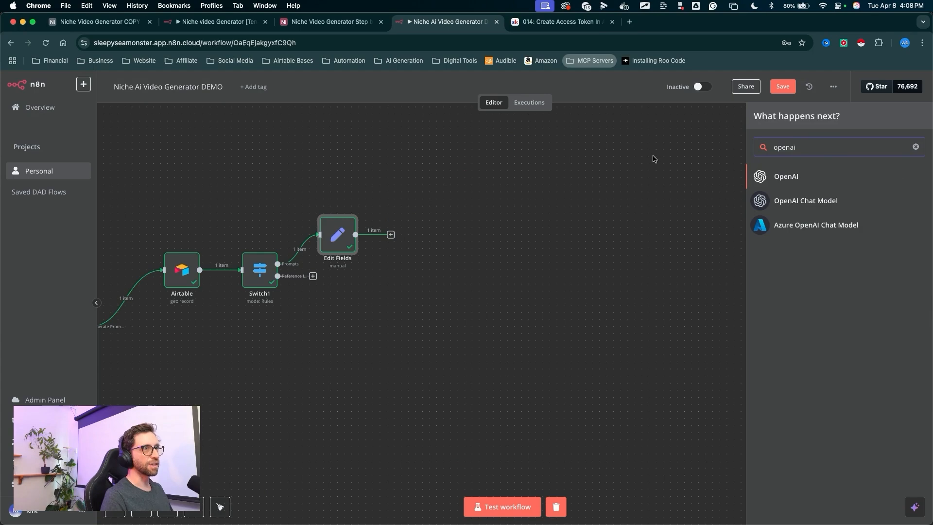
drag(654, 159, 649, 170)
click(764, 177)
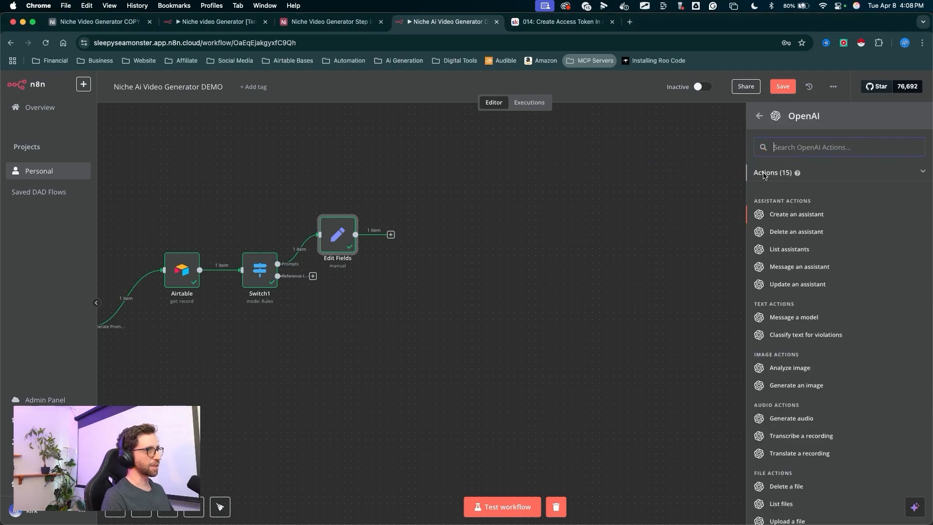
mouse_move(561, 205)
mouse_down()
mouse_move(646, 298)
mouse_move(759, 317)
mouse_up()
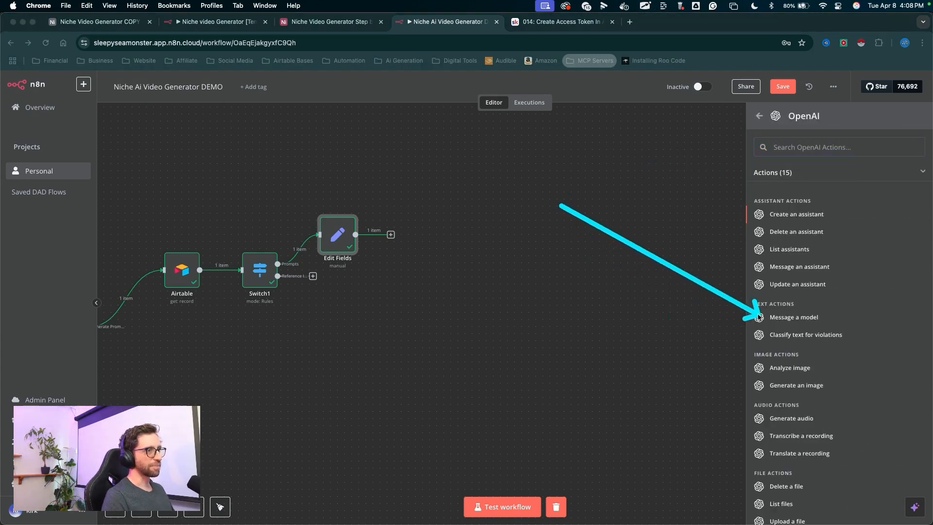
click(778, 317)
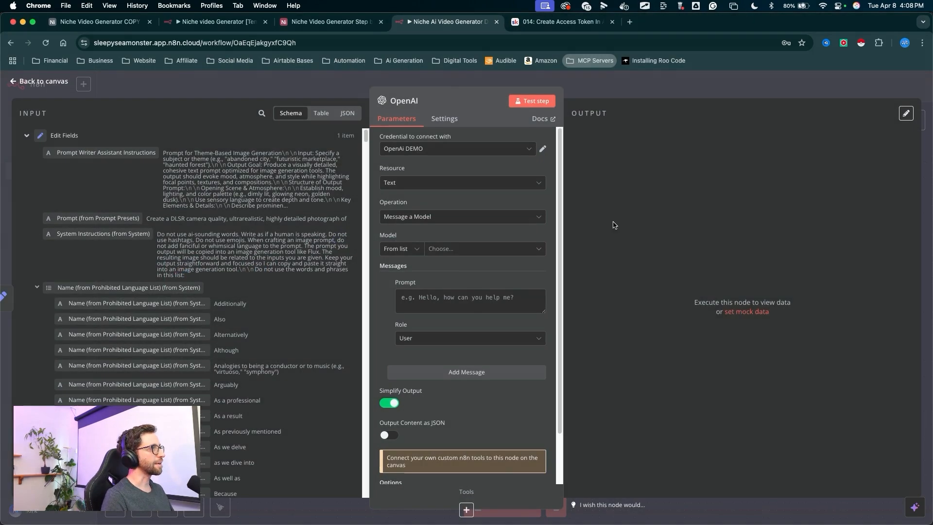
- Set the OpenAI node's credential to Master API Key
right_click(423, 154)
click(392, 223)
click(424, 208)
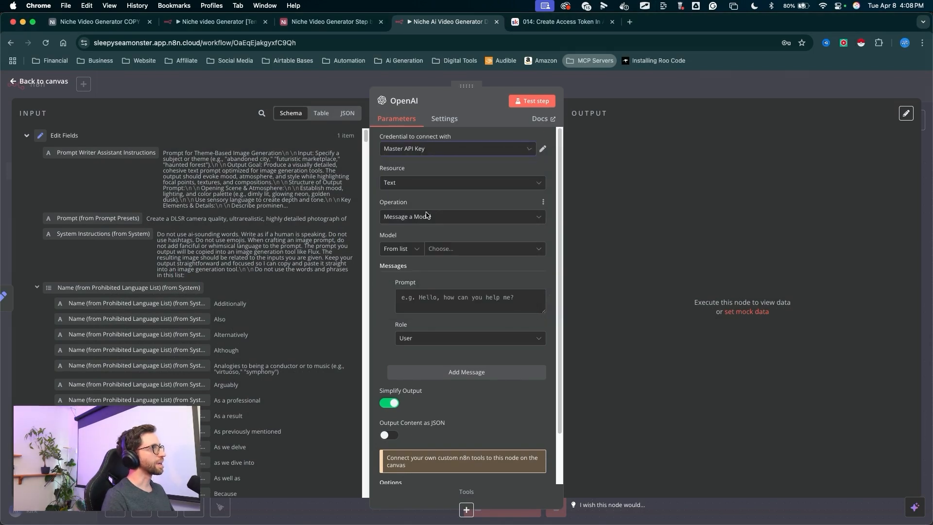
drag(695, 148, 418, 148)
click(476, 149)
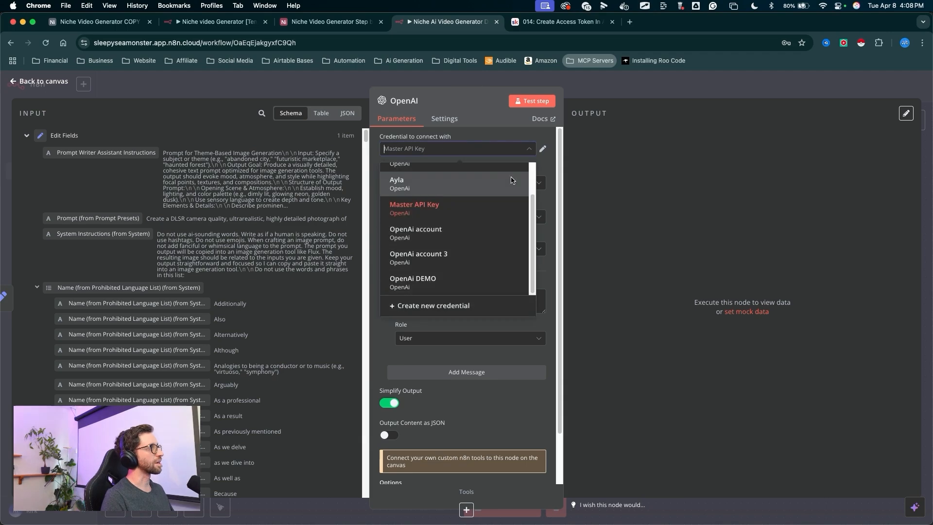
click(611, 168)
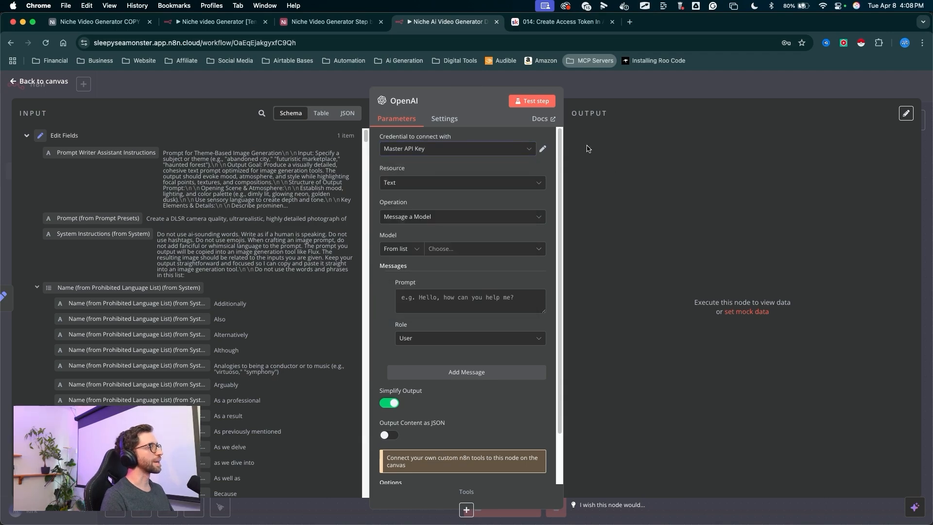
- Switch to the course tab and open the 013: Connecting OpenAI In n8n tutorial from Supplementary Tutorials
click(561, 23)
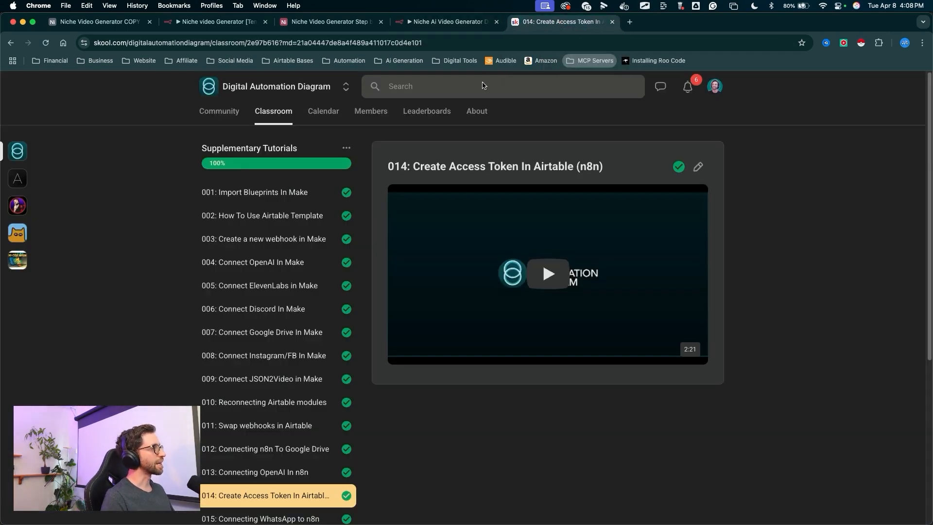
click(270, 113)
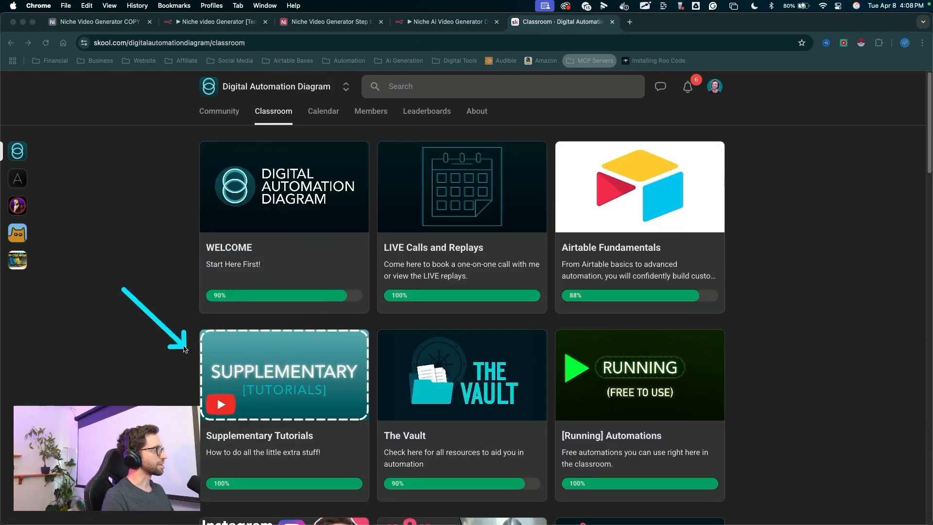
click(238, 351)
scroll(154, 289, down, 1)
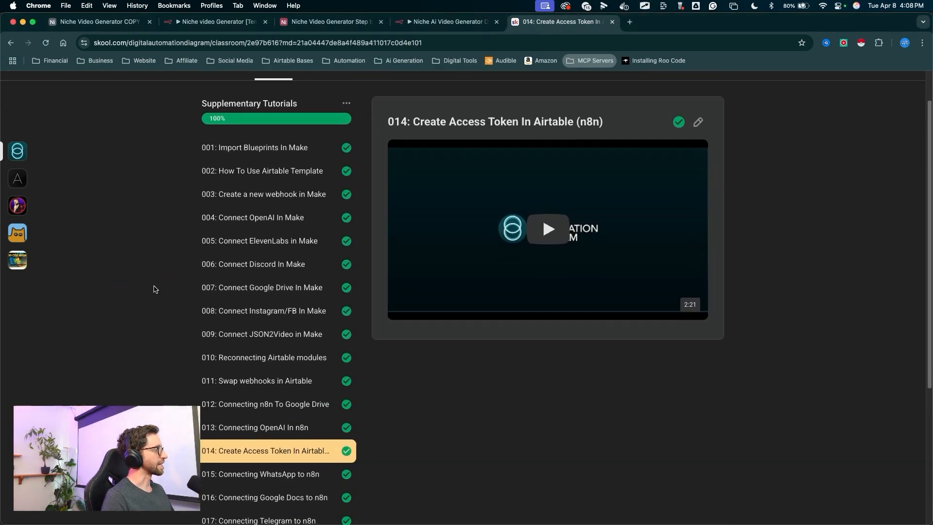
scroll(154, 289, down, 5)
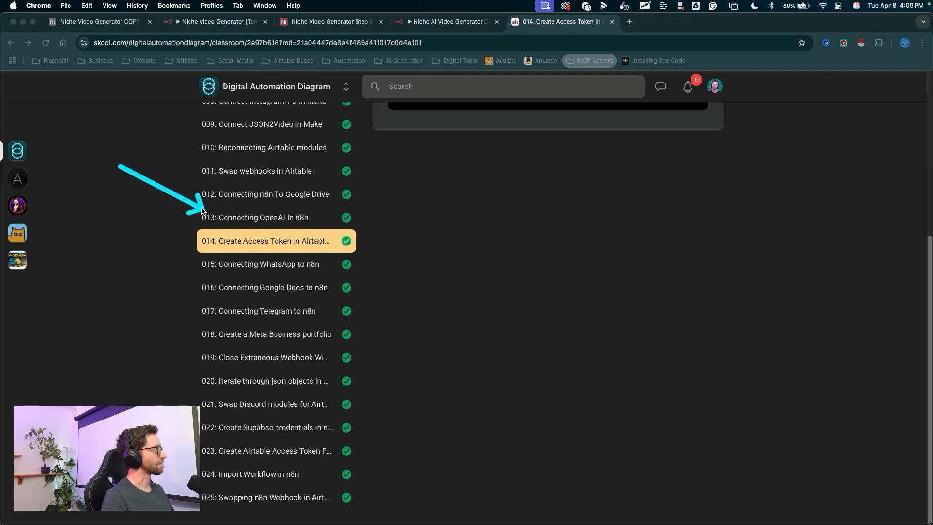
click(275, 219)
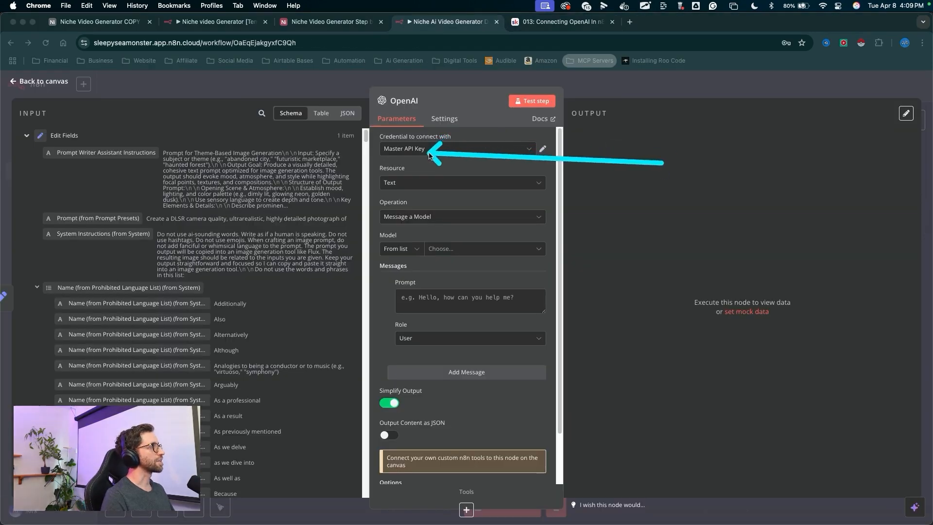
- Choose GPT-4O-MINI as the OpenAI node's model
click(444, 251)
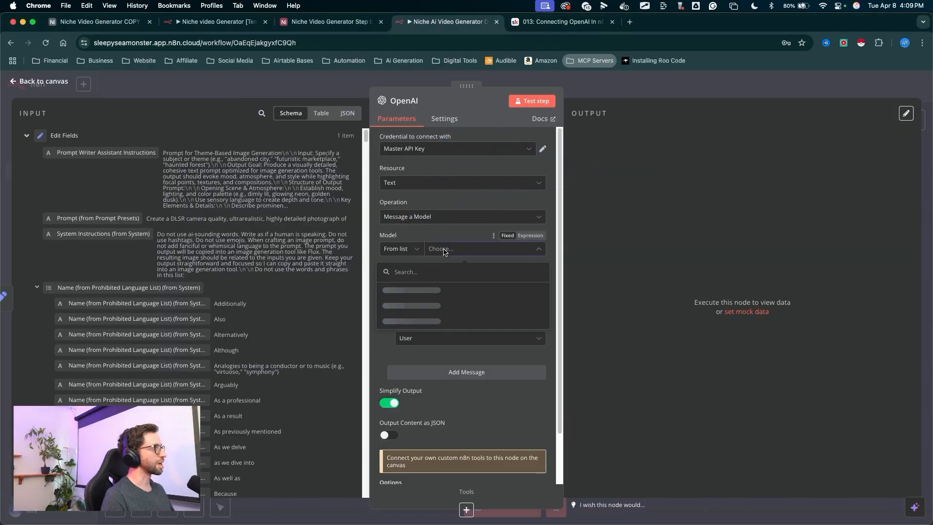
scroll(426, 345, down, 5)
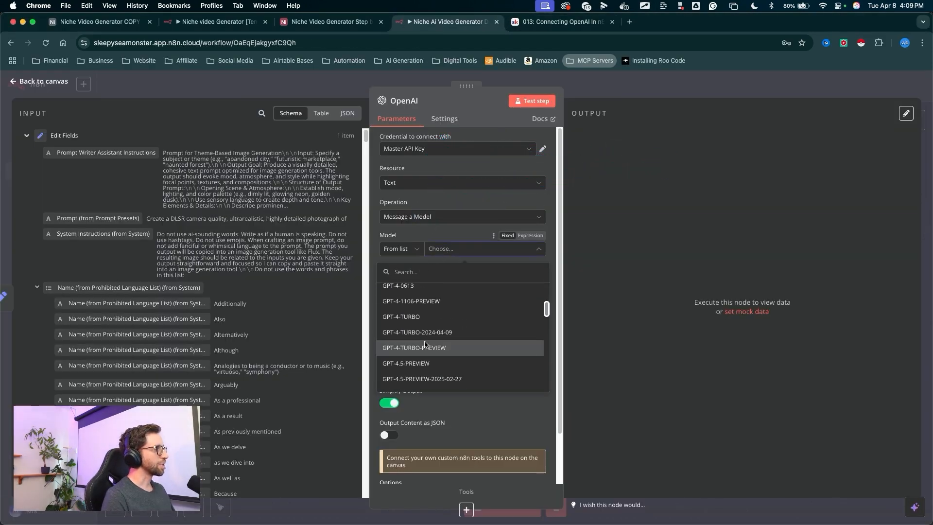
scroll(425, 346, down, 6)
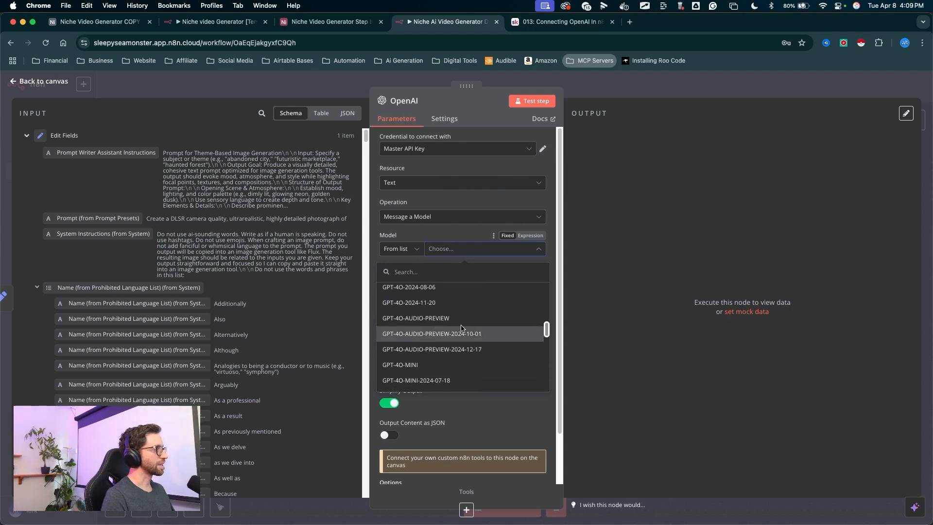
click(409, 366)
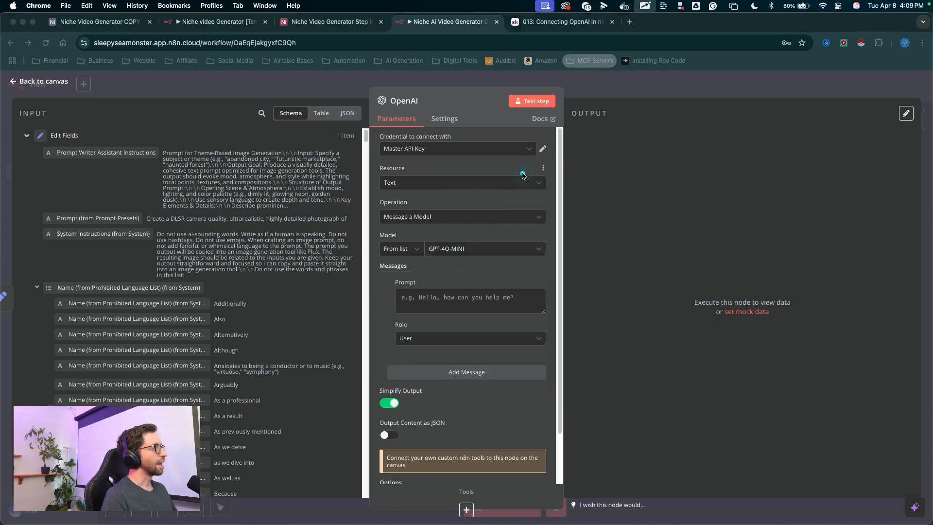
- Switch the message Prompt field to Expression mode and open it in the full expression editor
mouse_move(433, 264)
mouse_down()
mouse_move(416, 296)
mouse_move(313, 315)
mouse_move(107, 243)
mouse_up()
click(37, 287)
drag(450, 357, 448, 325)
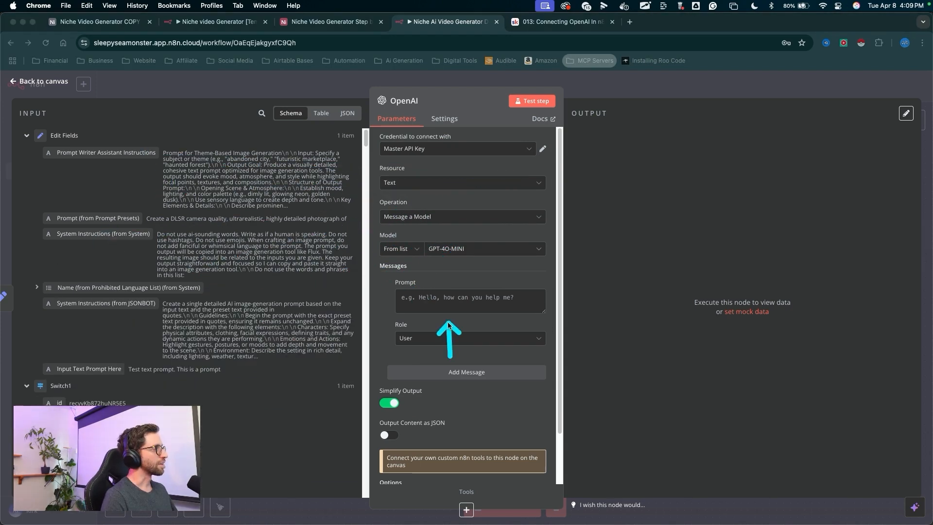
click(462, 306)
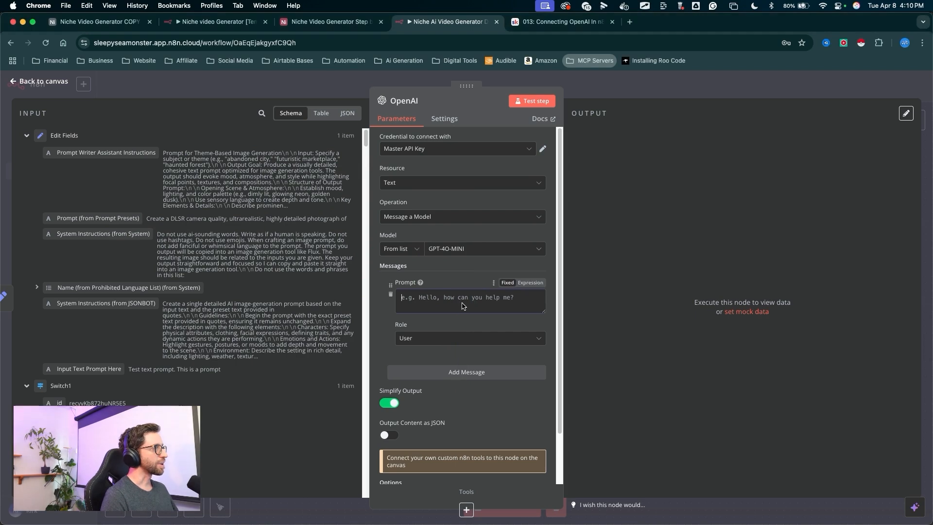
drag(532, 351, 532, 283)
click(530, 283)
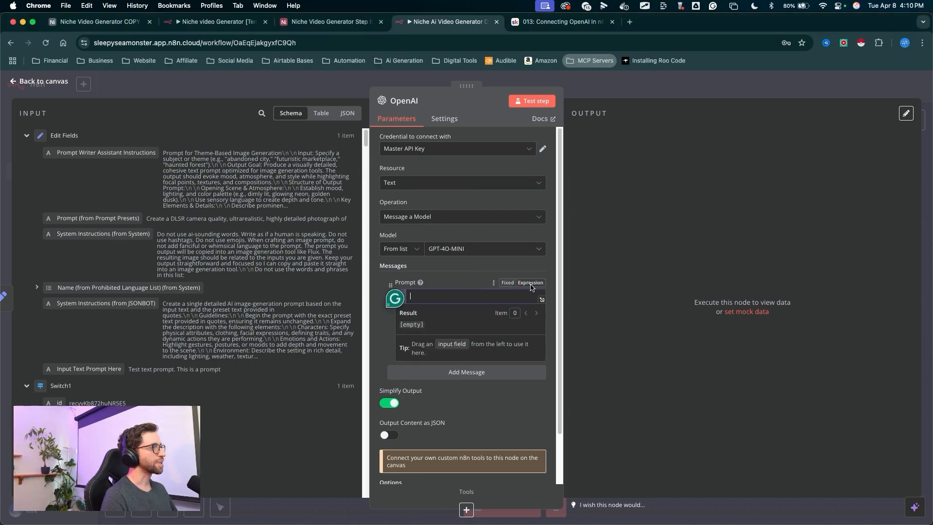
drag(577, 260, 544, 298)
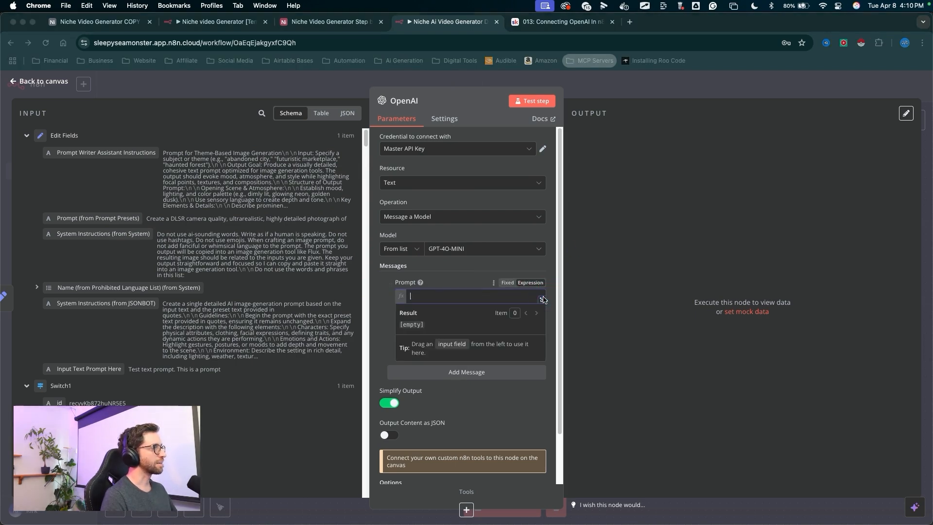
click(543, 300)
- Open the message Prompt in the full expression editor and insert the Prompt (from Prompt Presets) field
mouse_move(455, 314)
mouse_down()
mouse_move(360, 353)
mouse_move(430, 303)
mouse_move(311, 387)
mouse_up()
scroll(112, 180, down, 1)
mouse_move(36, 224)
mouse_down()
mouse_move(127, 254)
mouse_move(100, 393)
mouse_up()
mouse_move(200, 176)
mouse_down()
mouse_move(383, 188)
mouse_move(372, 188)
mouse_up()
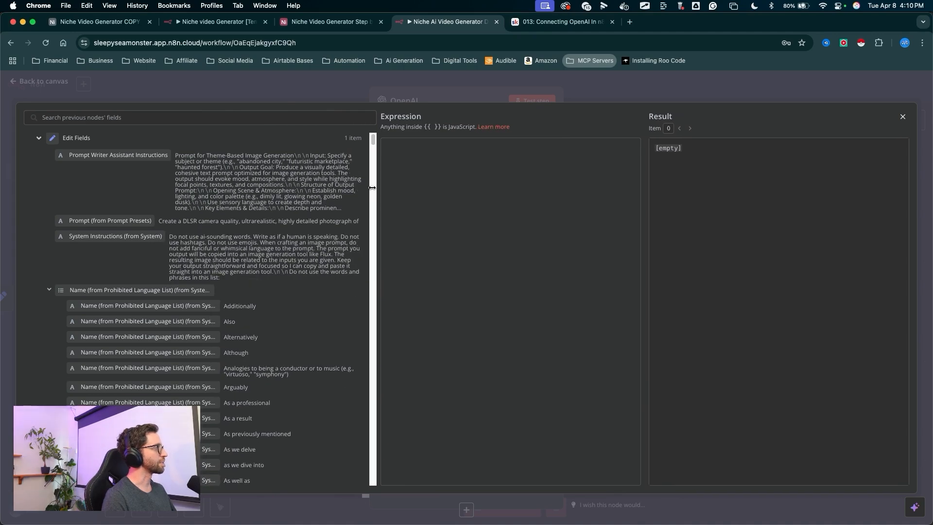
mouse_move(283, 355)
mouse_down()
mouse_move(215, 171)
mouse_move(161, 280)
mouse_up()
drag(209, 164, 191, 176)
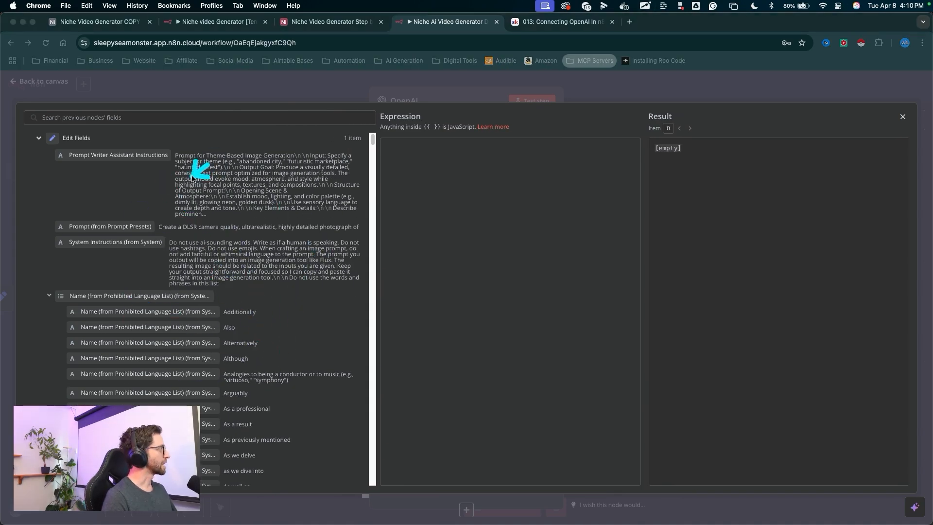
drag(134, 223, 439, 174)
key(ctrl+a)
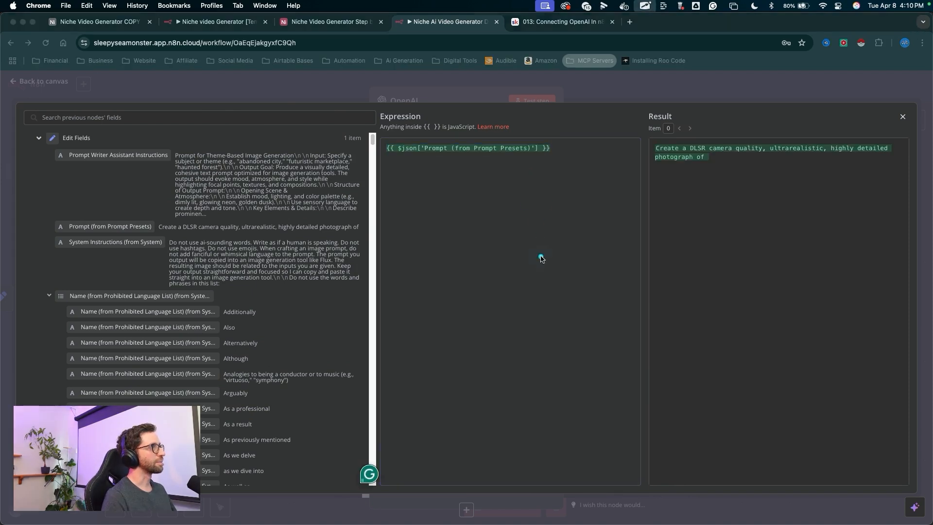
click(549, 159)
key(ctrl+a)
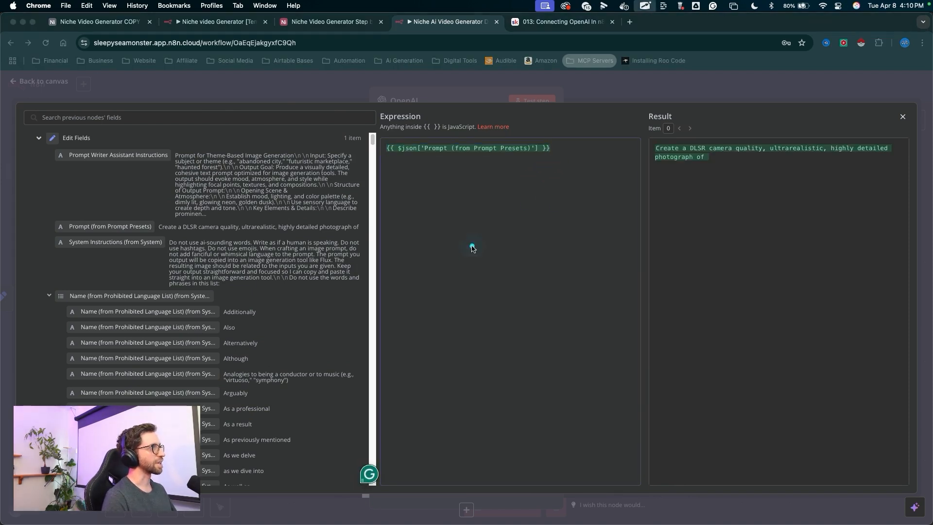
- Collapse the prohibited language list and insert the Input Text Prompt Here field on a second line
drag(146, 204, 50, 298)
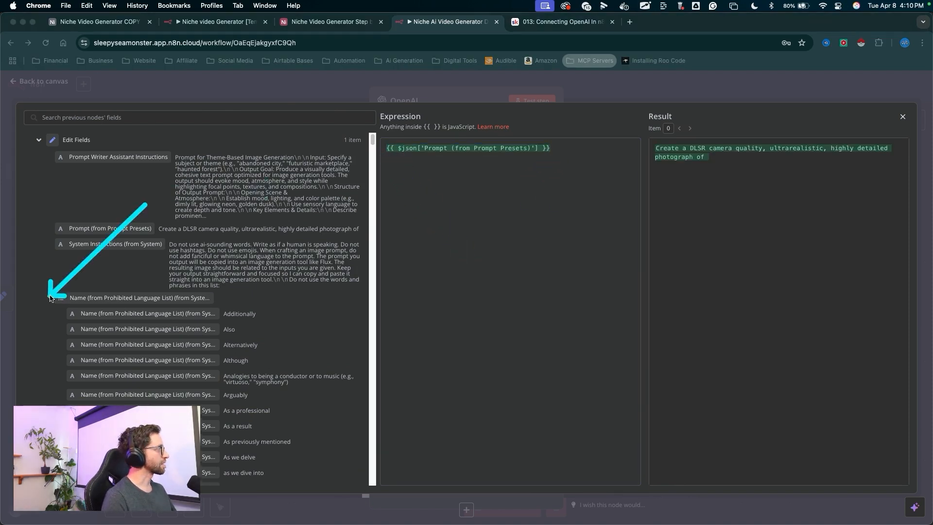
key(Escape)
click(49, 298)
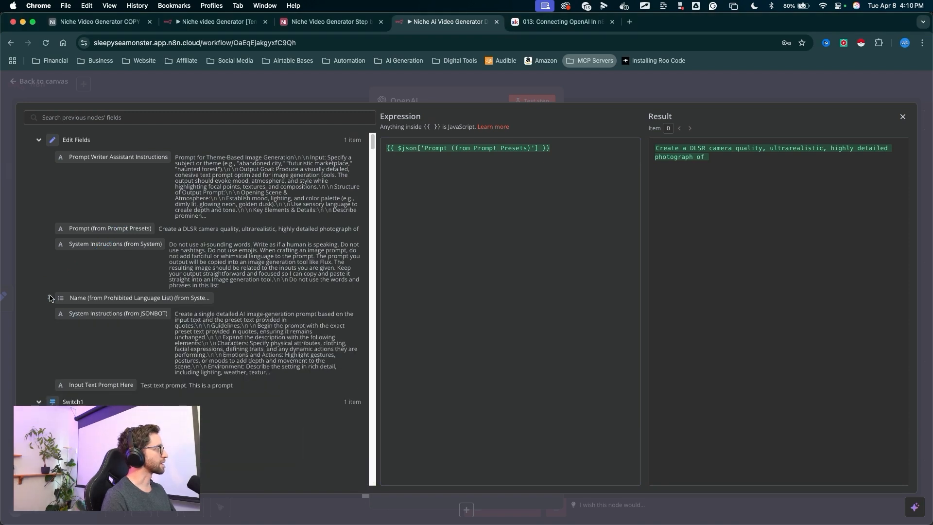
key(ctrl+a)
mouse_move(152, 295)
mouse_down()
mouse_move(112, 372)
mouse_move(408, 165)
mouse_up()
key(Escape)
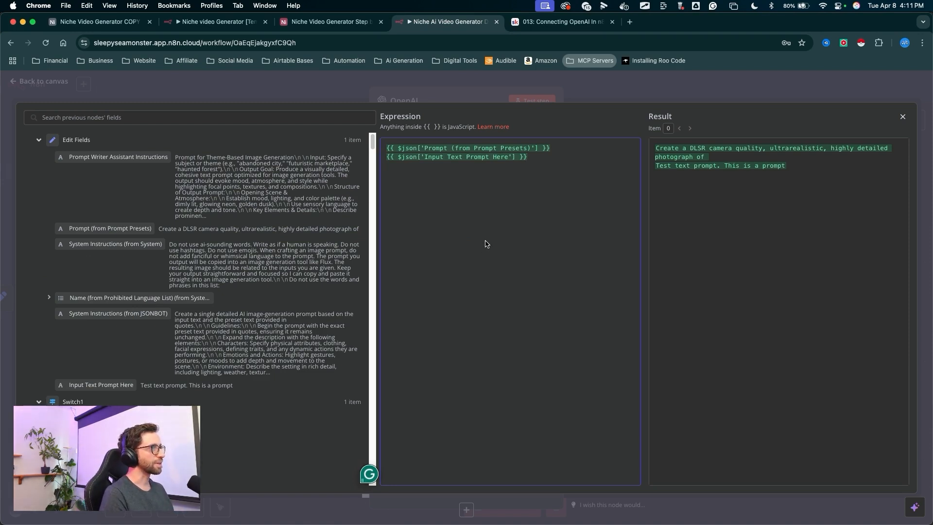
- Wrap both inserted field expressions in double quotation marks
mouse_move(677, 325)
mouse_down()
mouse_move(682, 238)
mouse_move(654, 148)
mouse_move(712, 163)
mouse_move(653, 162)
mouse_move(794, 151)
mouse_move(842, 158)
mouse_move(672, 176)
mouse_move(826, 162)
mouse_move(715, 145)
mouse_move(723, 126)
mouse_move(692, 117)
mouse_move(744, 165)
mouse_move(663, 160)
mouse_move(488, 177)
mouse_move(692, 212)
mouse_move(657, 171)
mouse_up()
key(Escape)
key(ctrl+a)
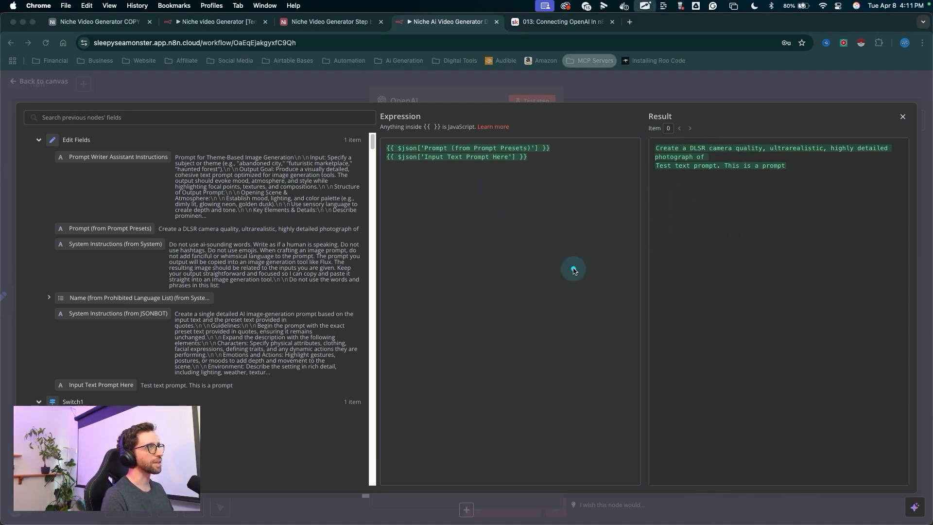
click(532, 159)
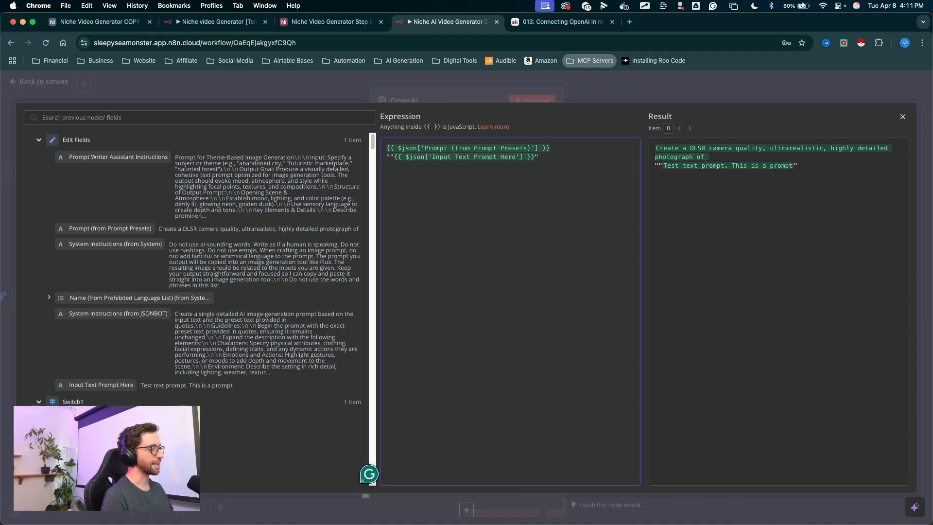
key(ctrl+a)
mouse_move(729, 264)
mouse_down()
mouse_move(666, 197)
mouse_move(667, 169)
mouse_move(792, 170)
mouse_up()
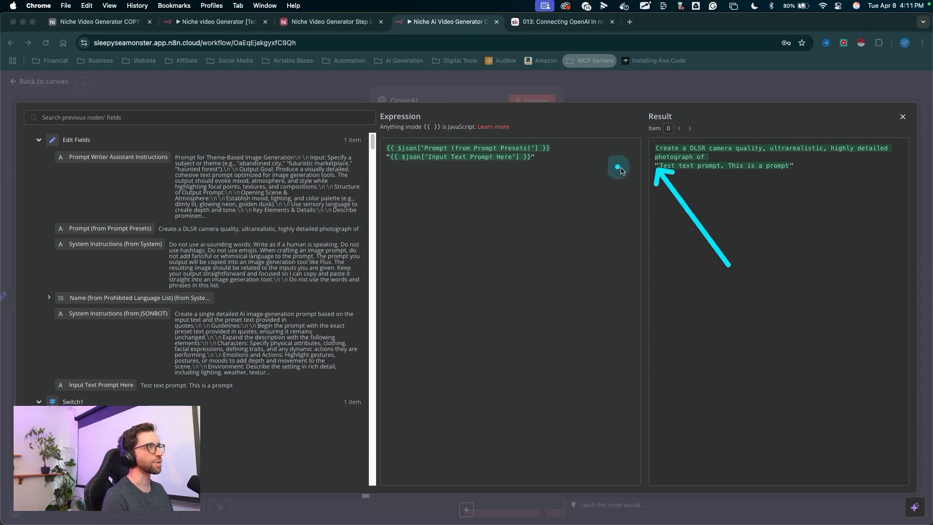
drag(711, 240, 659, 169)
key(Escape)
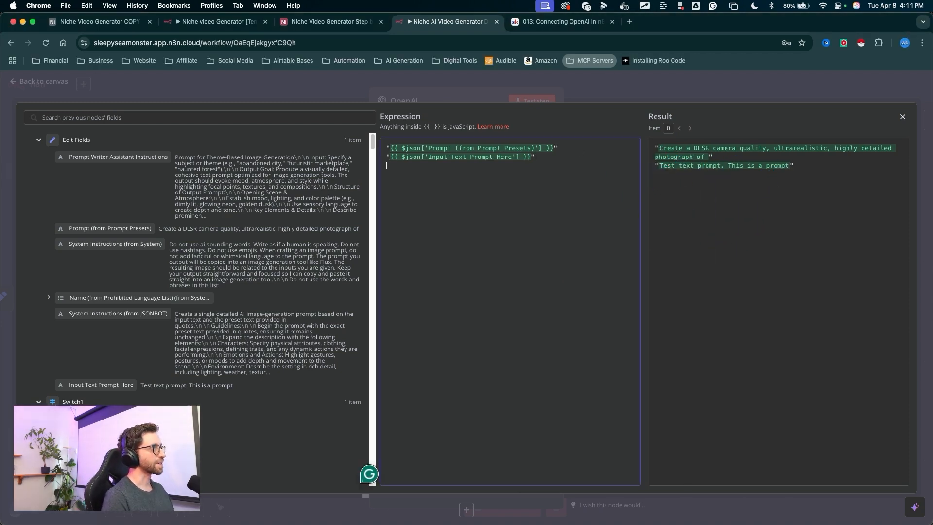
key(ctrl+a)
drag(538, 260, 393, 163)
key(Escape)
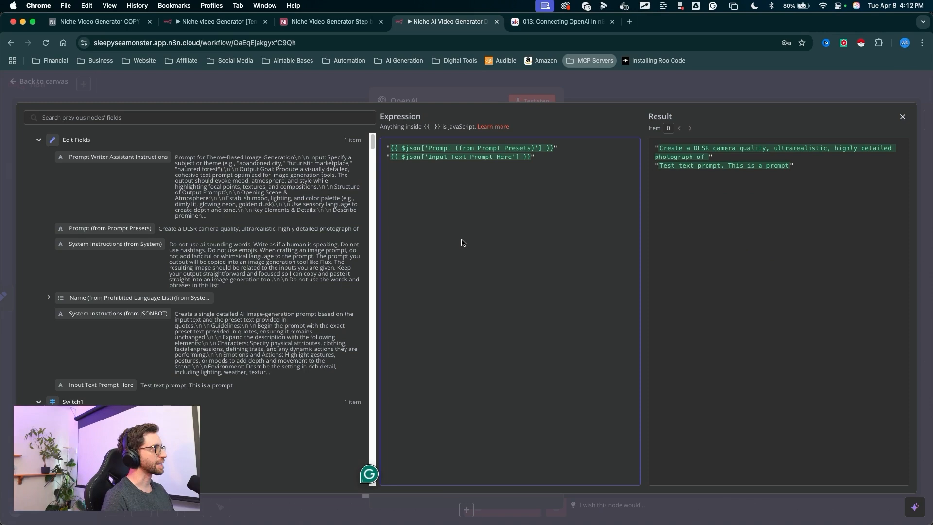
- Paste the instruction "Read the inputs in quotes aboves and craft an image prompt based on the instructions below..." below the fields and close the editor
text(Read the inputs in quotes aboves and craft an image prompt based on the instructions below. You are an expert at reading instructions and creating JSON objects.)
key(ctrl+a)
mouse_move(487, 305)
mouse_down()
mouse_move(396, 196)
mouse_move(610, 172)
mouse_move(438, 199)
mouse_move(486, 190)
mouse_up()
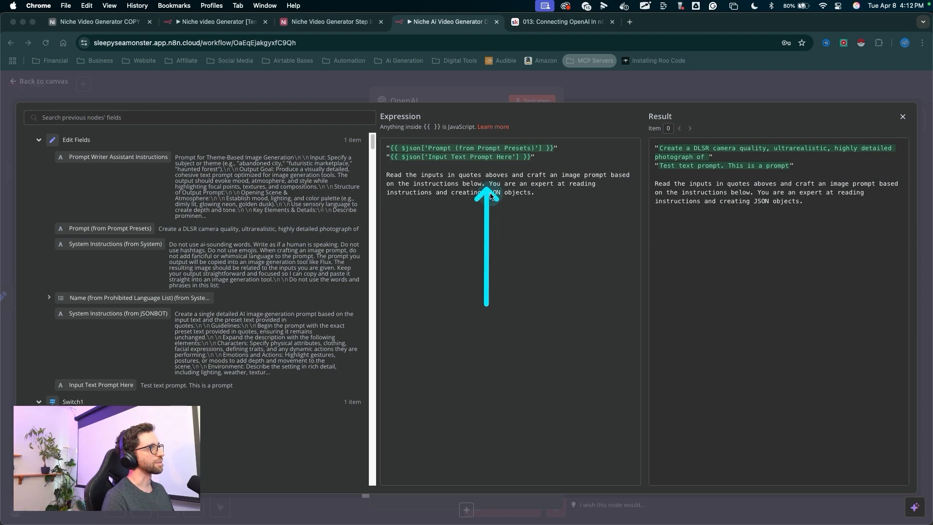
click(618, 254)
mouse_move(601, 269)
mouse_down()
mouse_move(506, 185)
mouse_move(481, 207)
mouse_move(493, 199)
mouse_up()
click(527, 209)
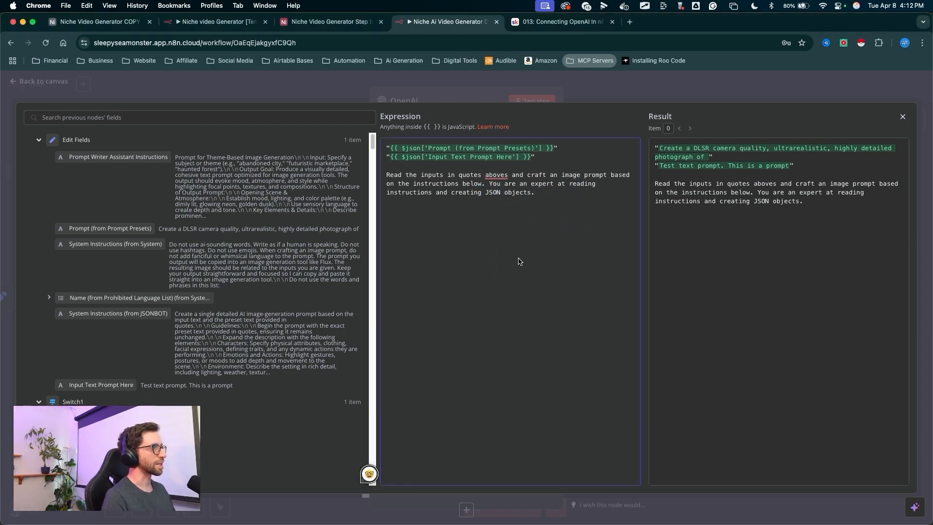
mouse_move(534, 333)
mouse_down()
mouse_move(588, 214)
mouse_move(408, 202)
mouse_move(565, 211)
mouse_move(440, 214)
mouse_move(431, 222)
mouse_move(575, 227)
mouse_up()
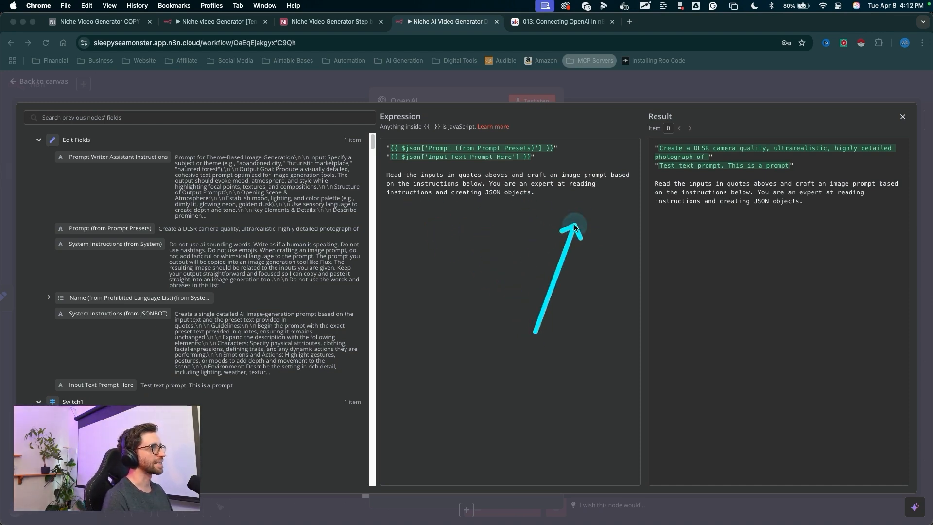
drag(729, 239, 898, 123)
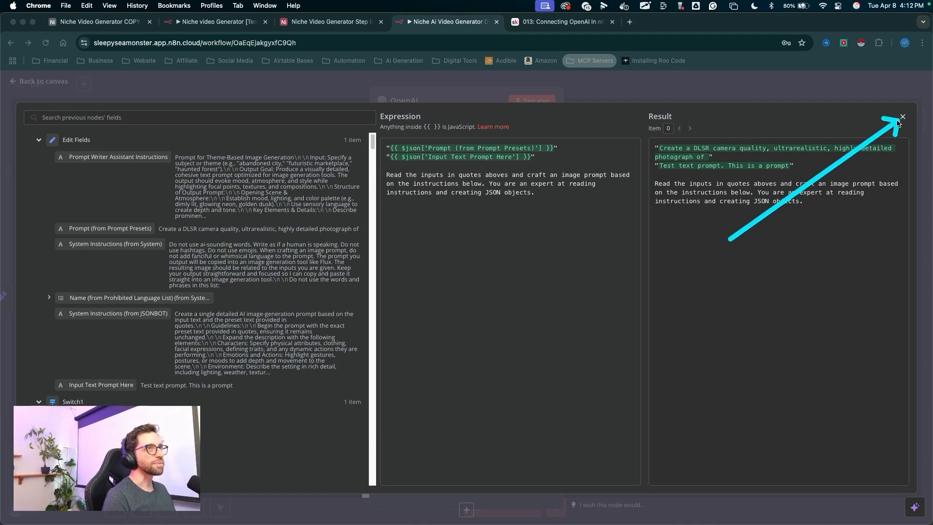
key(Escape)
- Add a second message to the OpenAI node and set its role to Assistant
drag(464, 299, 462, 404)
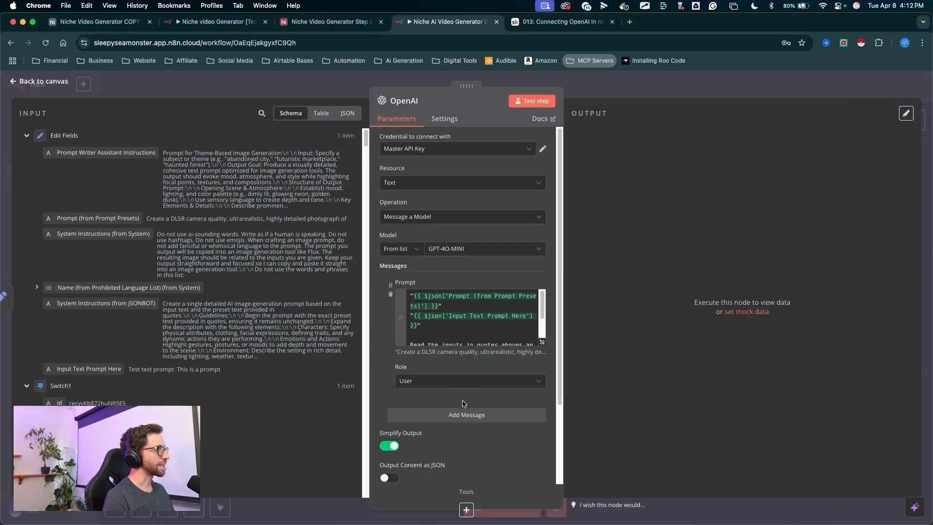
click(462, 416)
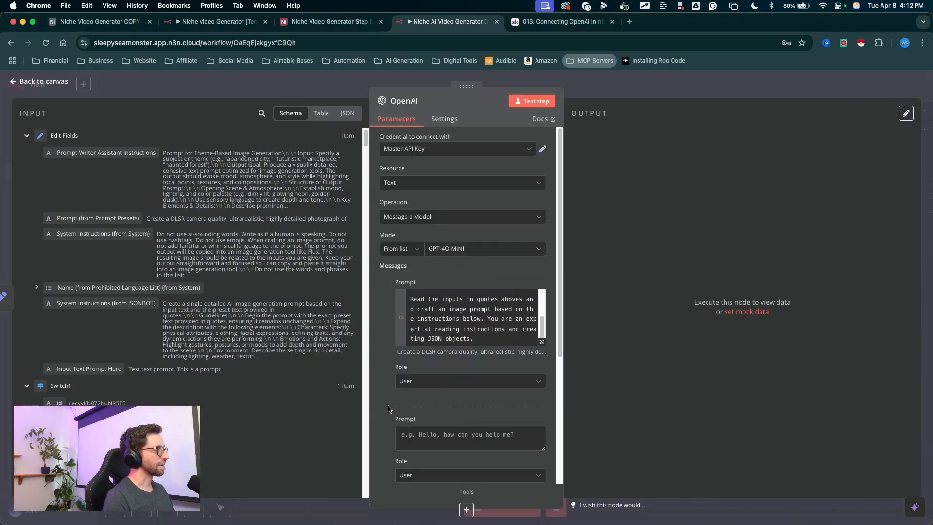
scroll(391, 389, down, 3)
drag(376, 340, 382, 349)
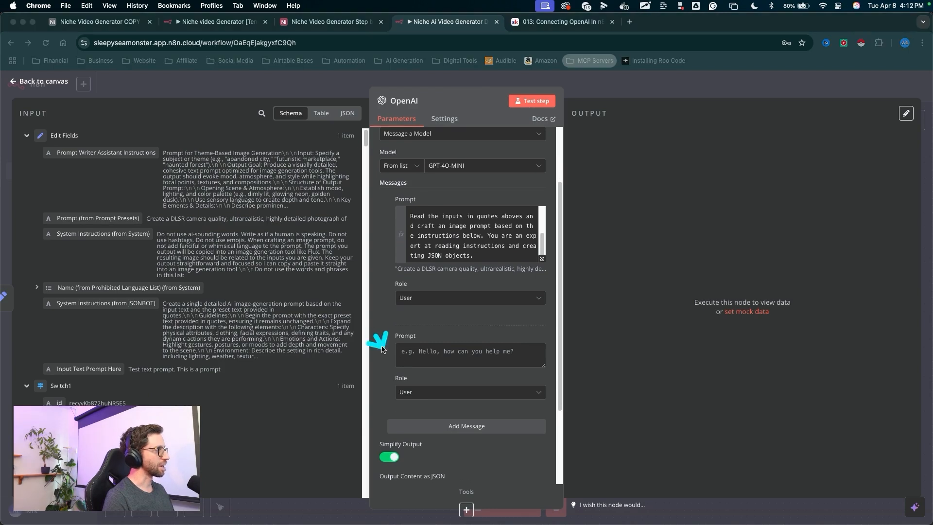
click(406, 391)
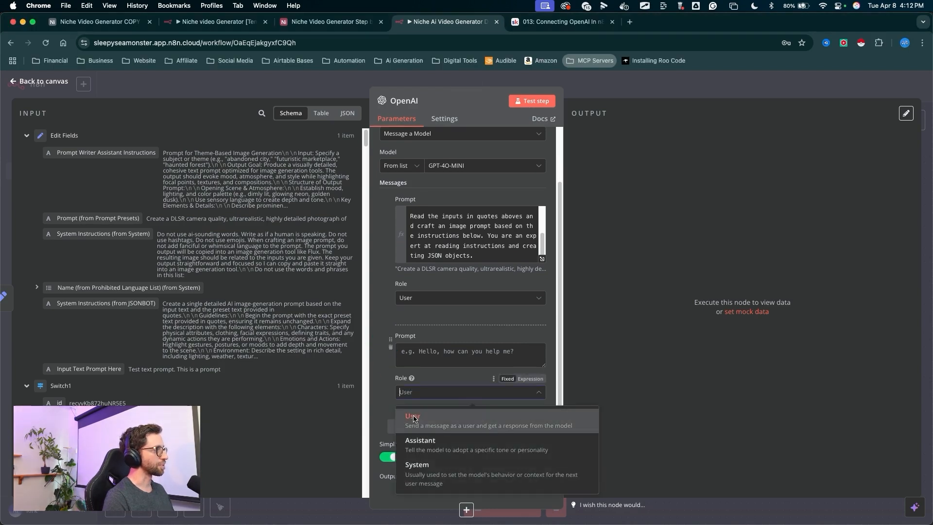
click(413, 434)
- Switch the second message's Prompt to Expression mode, open the full editor, and insert the Prompt Writer Assistant Instructions field
drag(378, 262, 427, 347)
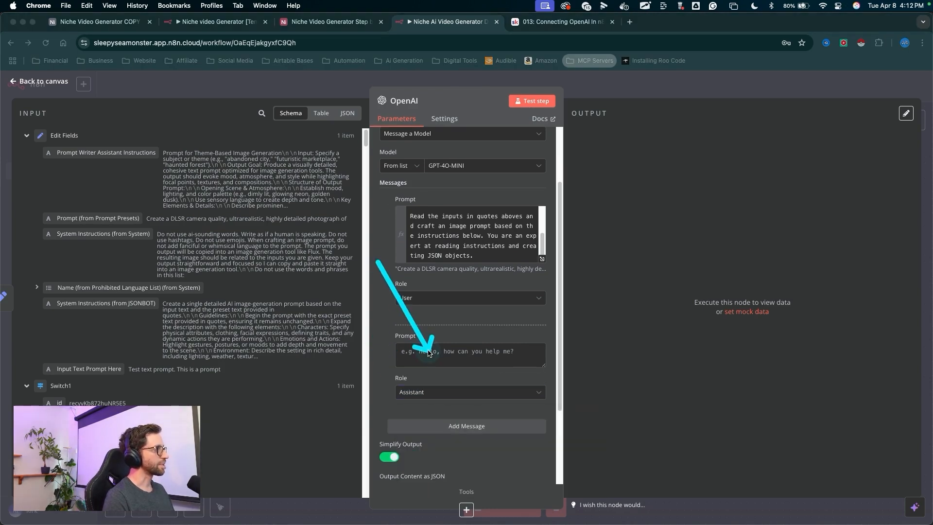
drag(372, 303, 419, 357)
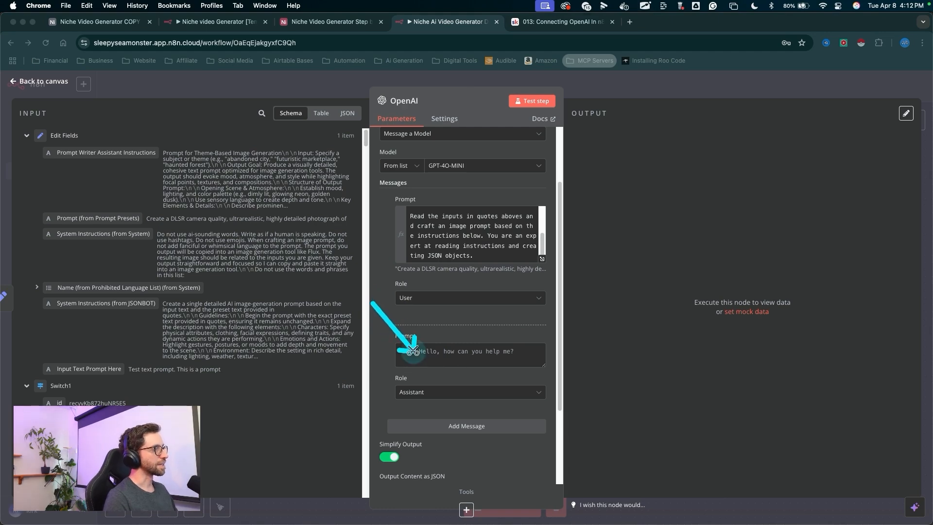
drag(527, 385, 536, 354)
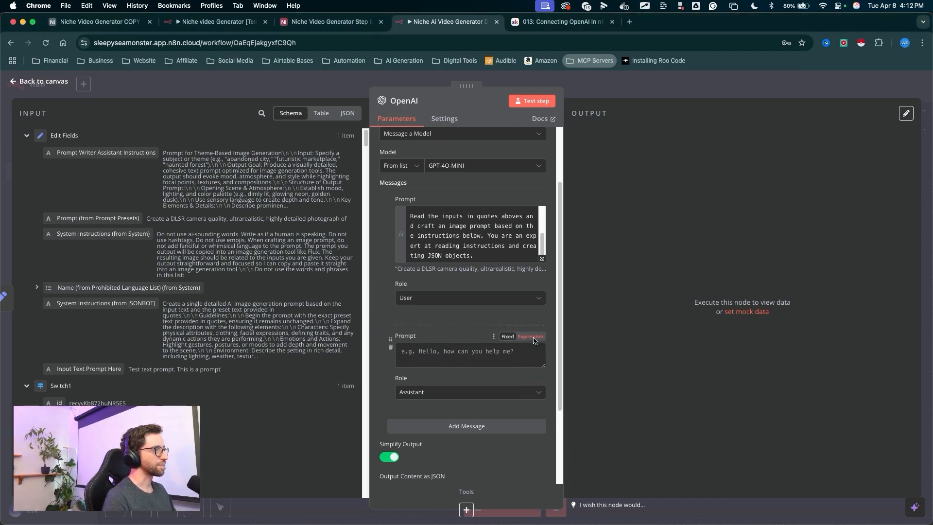
click(537, 346)
click(541, 354)
drag(349, 350, 224, 161)
drag(197, 209, 346, 209)
mouse_move(163, 249)
mouse_down()
mouse_move(148, 242)
mouse_move(127, 157)
mouse_move(452, 149)
mouse_up()
drag(721, 109, 737, 381)
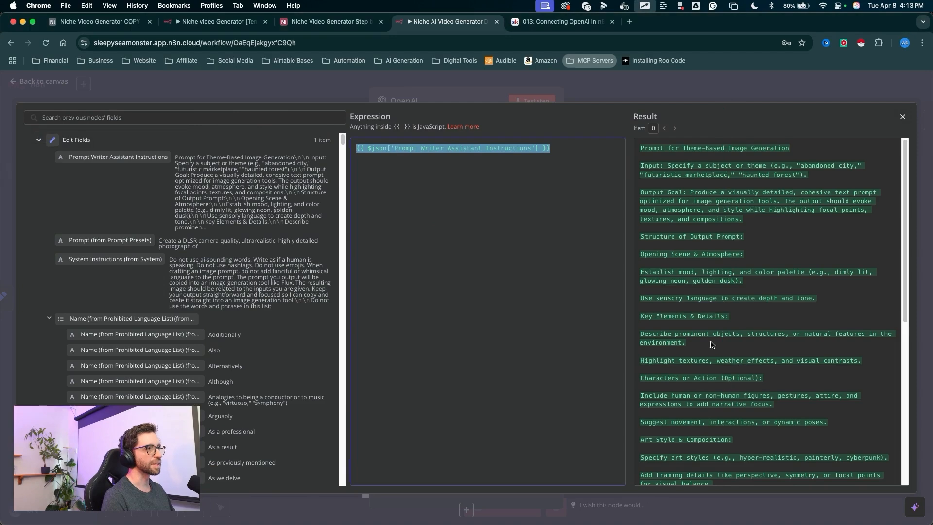
- Add the line "Create a json." above the inserted field and close the expression editor
scroll(709, 317, down, 10)
scroll(709, 317, up, 10)
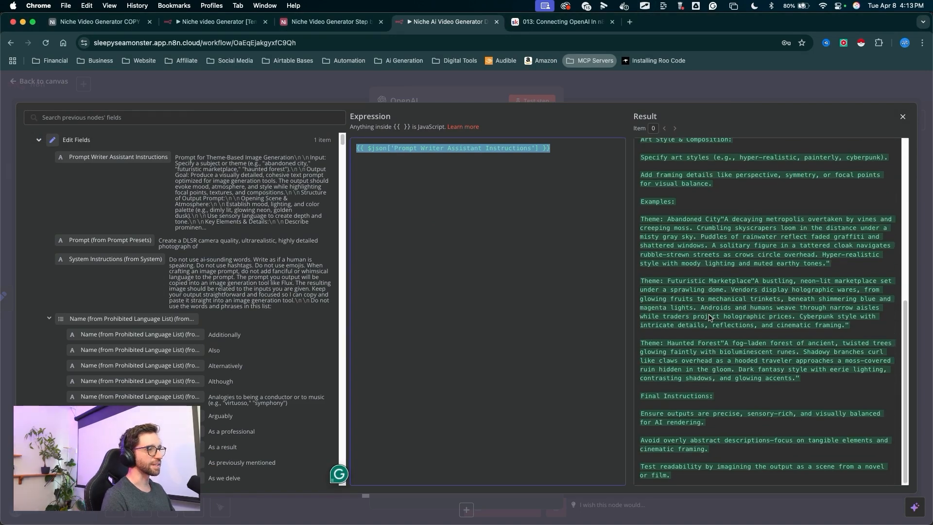
click(413, 185)
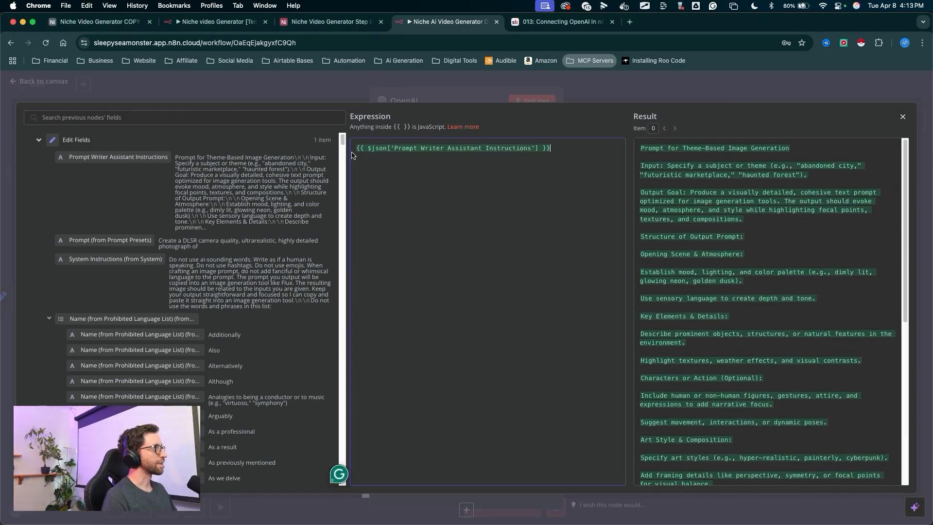
key(Return)
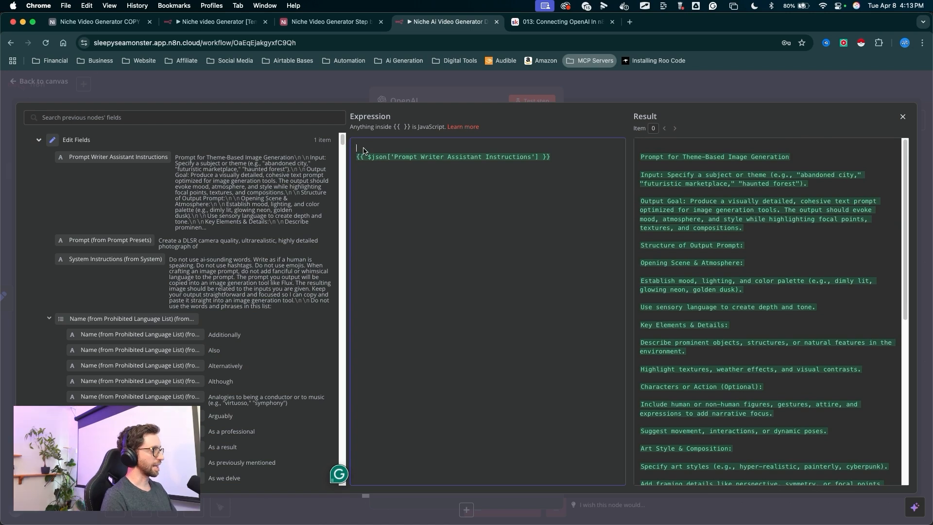
text(Create a json.)
drag(401, 192, 394, 158)
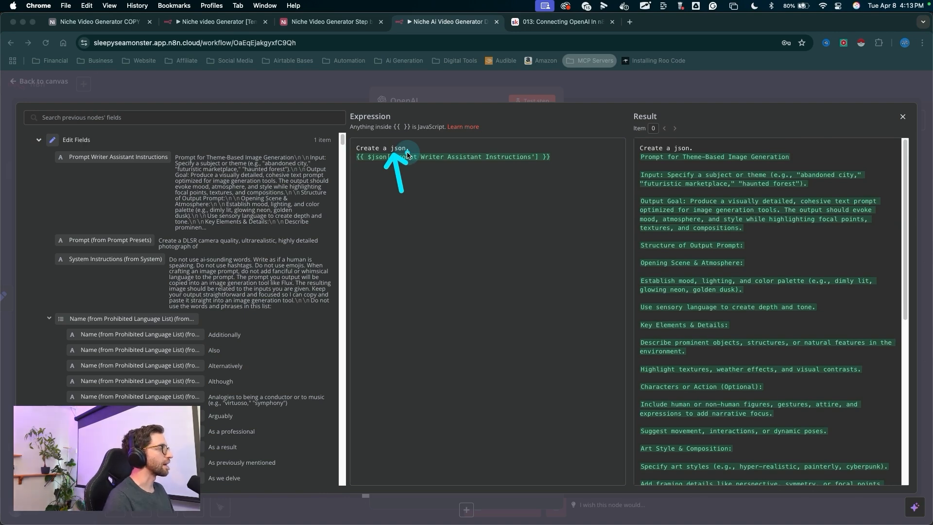
drag(612, 197, 907, 108)
click(900, 117)
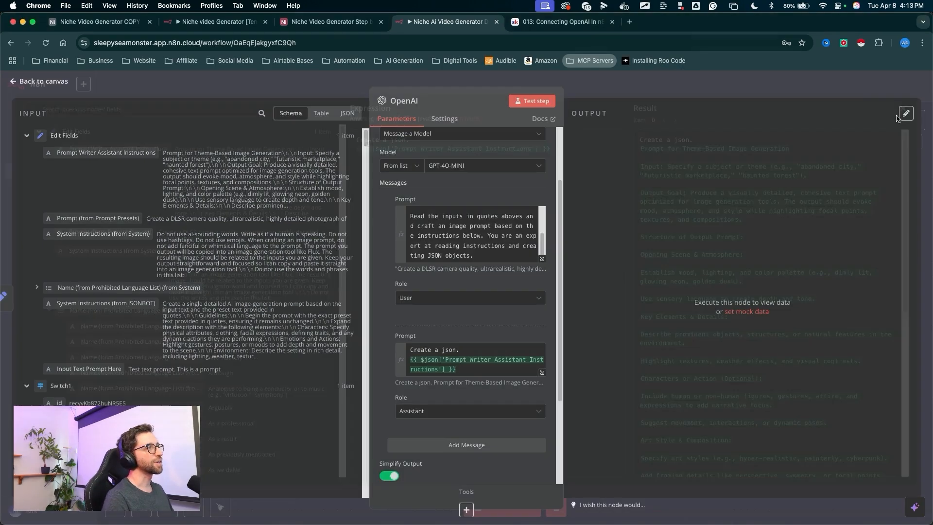
- Add a third message to the OpenAI node and pick its role
scroll(442, 273, down, 2)
drag(443, 272, 459, 383)
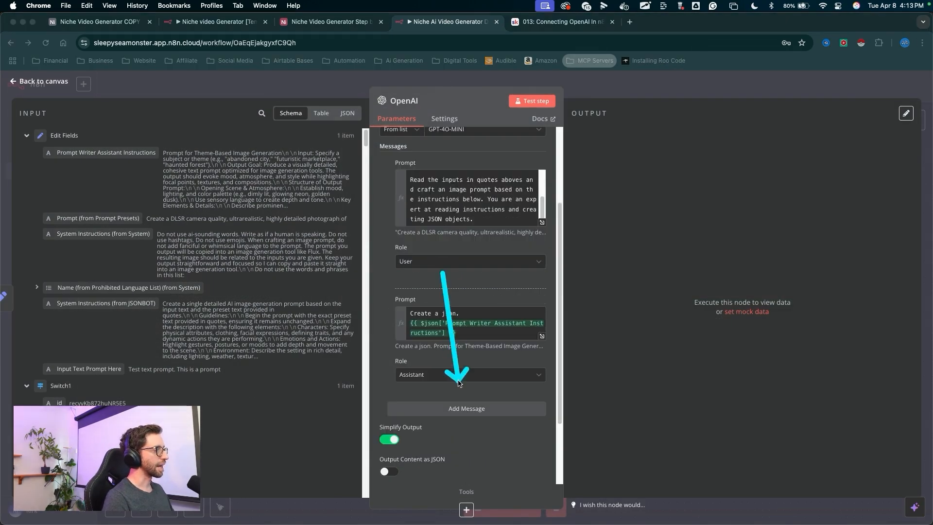
click(459, 409)
scroll(457, 403, down, 1)
scroll(454, 397, down, 1)
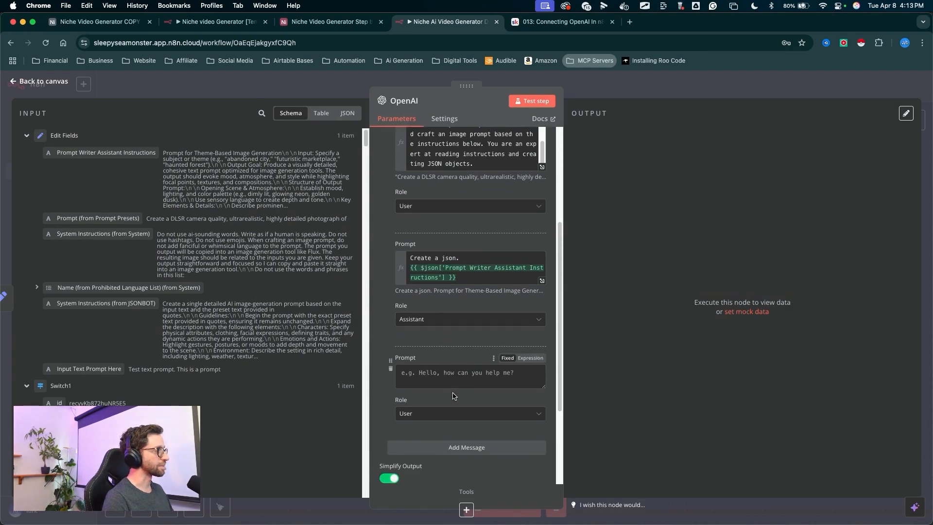
drag(413, 340, 389, 411)
click(407, 413)
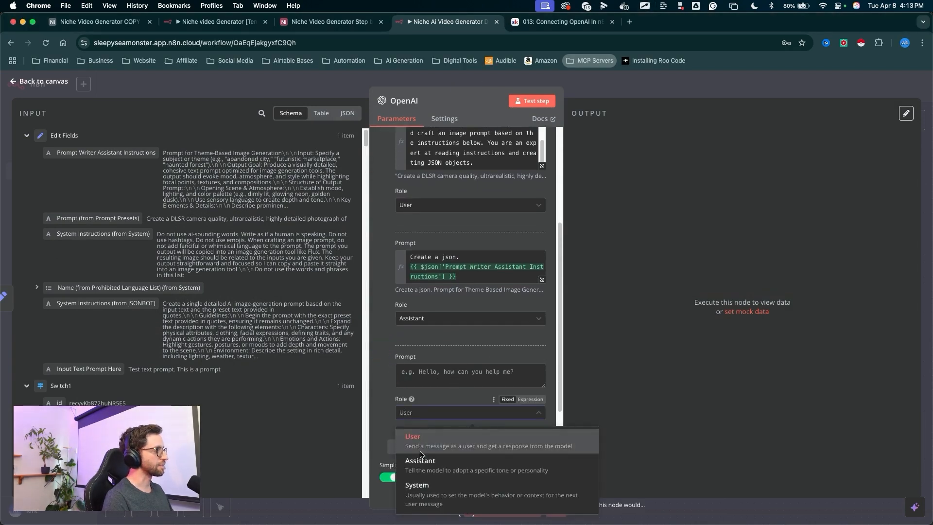
click(418, 475)
- Switch the third message's Prompt to Expression mode and open it in the full expression editor
click(532, 357)
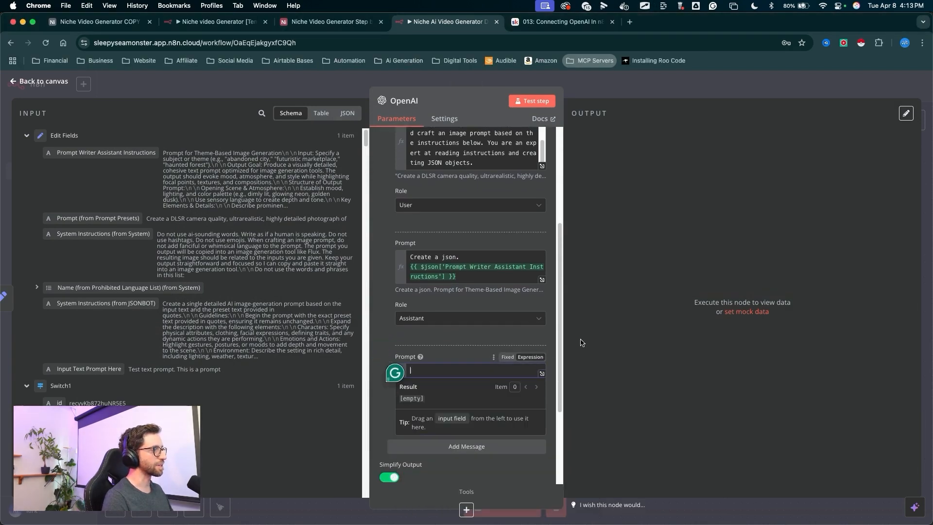
drag(598, 323, 554, 369)
click(542, 374)
drag(349, 362, 243, 189)
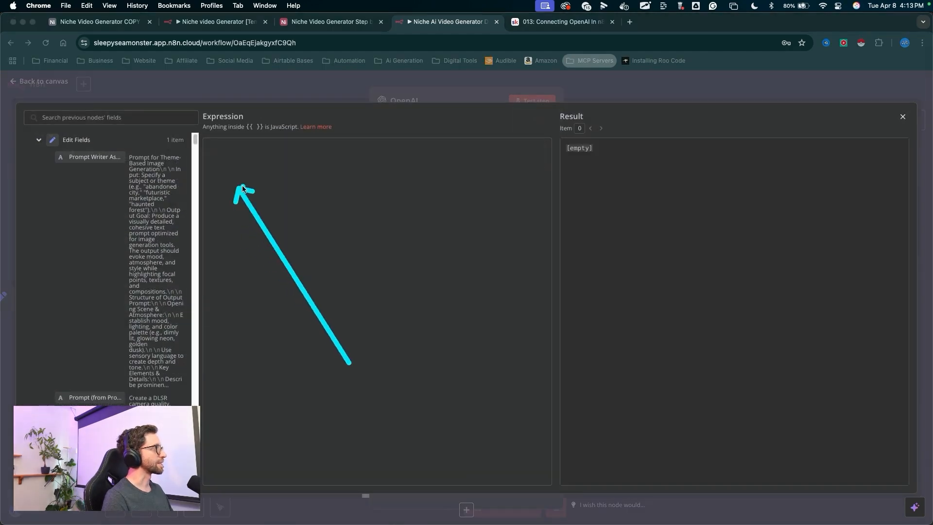
drag(195, 249, 401, 251)
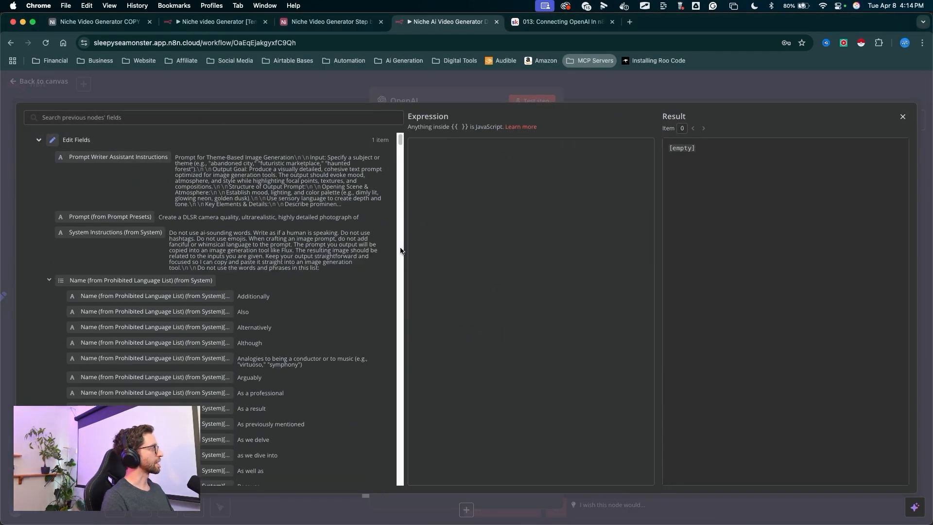
- Insert the System Instructions (from JSONBOT) field as the first line of the third message's prompt
drag(25, 219, 51, 264)
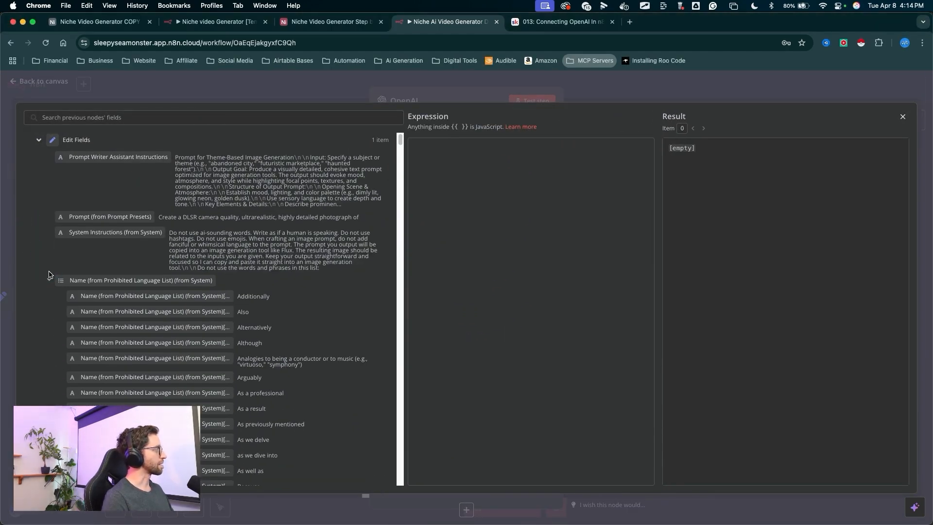
click(48, 282)
drag(168, 203, 156, 236)
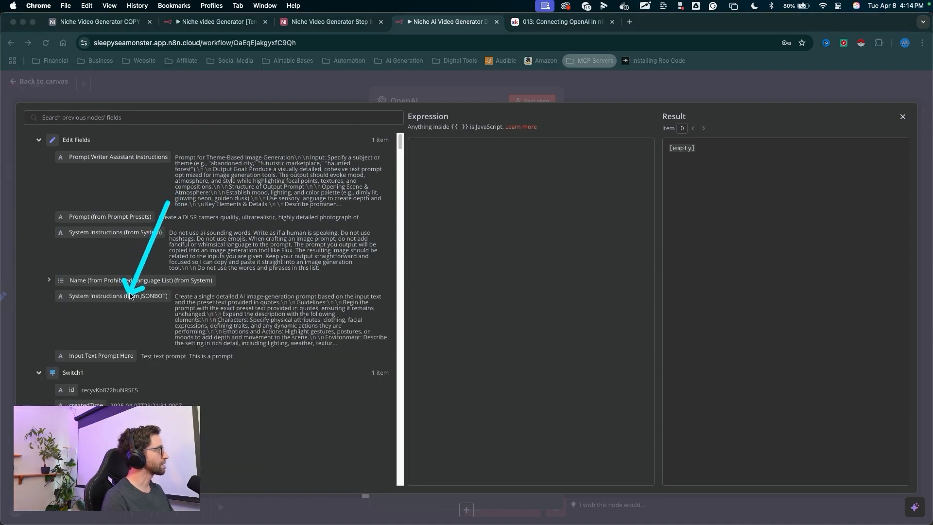
drag(120, 297, 491, 181)
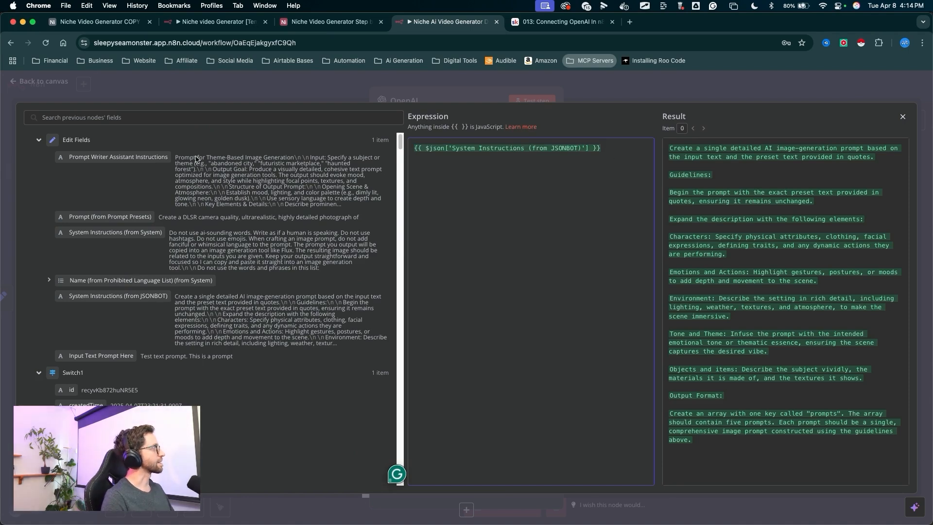
- Add the System Instructions (from System) and Name (from Prohibited Language List) (from System) fields on the following lines
drag(195, 151, 161, 200)
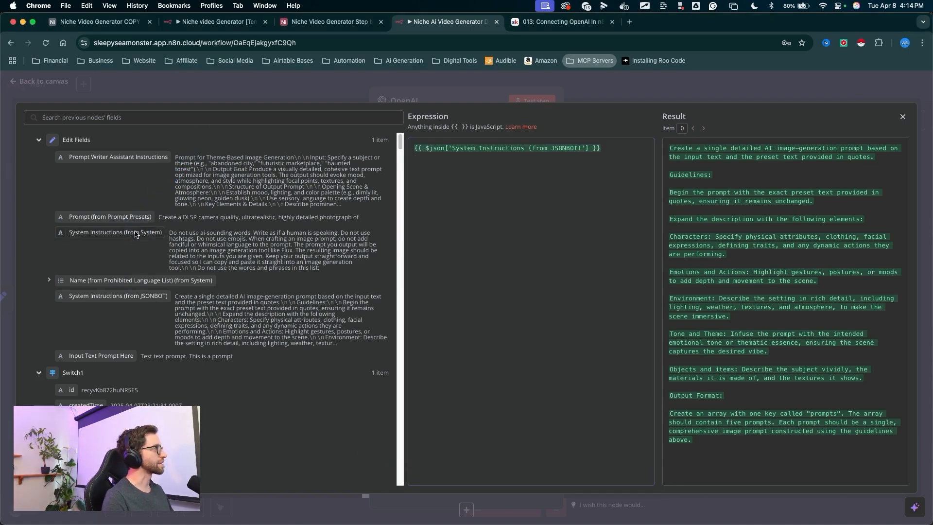
mouse_move(115, 232)
mouse_down()
mouse_move(459, 174)
mouse_move(624, 187)
mouse_up()
click(610, 163)
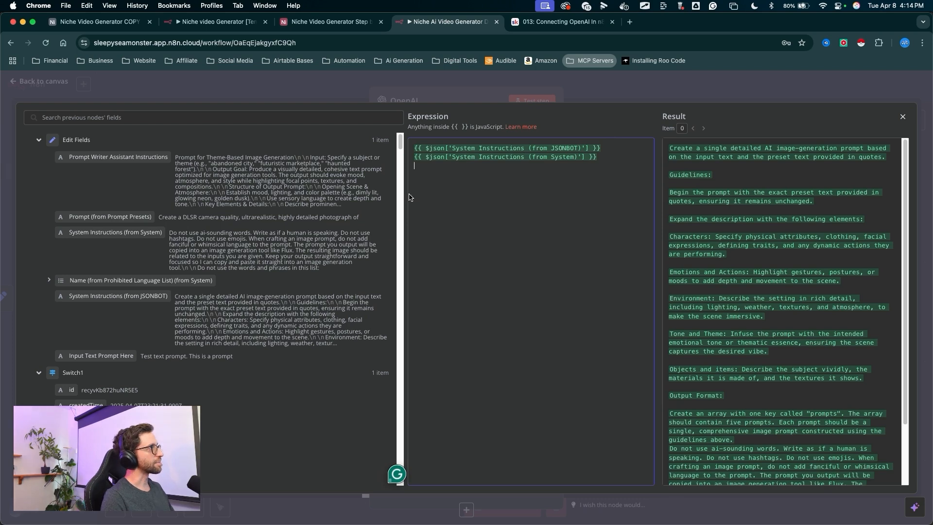
mouse_move(226, 128)
mouse_down()
mouse_move(130, 219)
mouse_move(116, 281)
mouse_move(452, 192)
mouse_up()
mouse_move(555, 402)
mouse_down()
mouse_move(548, 384)
mouse_move(726, 146)
mouse_move(741, 246)
mouse_move(734, 221)
mouse_up()
mouse_move(716, 387)
mouse_down()
mouse_move(702, 139)
mouse_move(796, 318)
mouse_move(740, 331)
mouse_up()
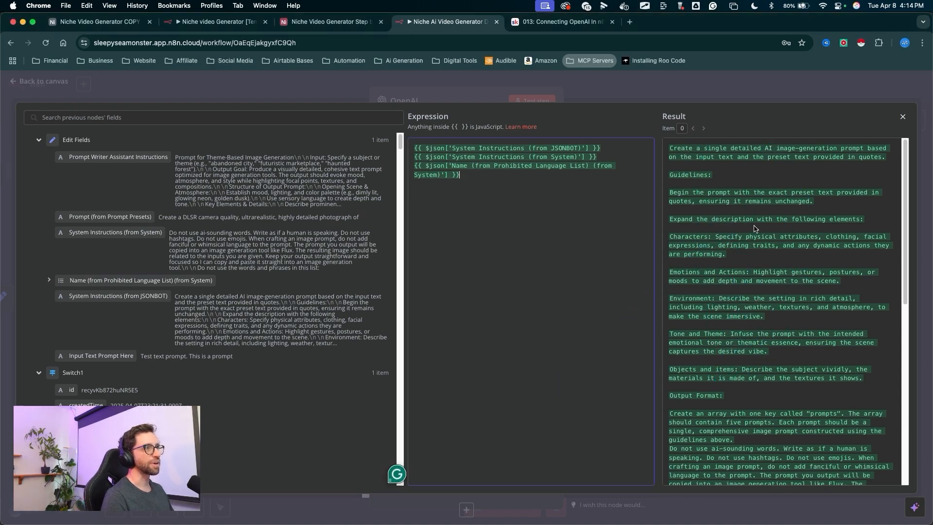
- Review the combined result preview of the third message's prompt expression
drag(733, 140, 753, 458)
scroll(759, 370, down, 4)
drag(765, 249, 761, 284)
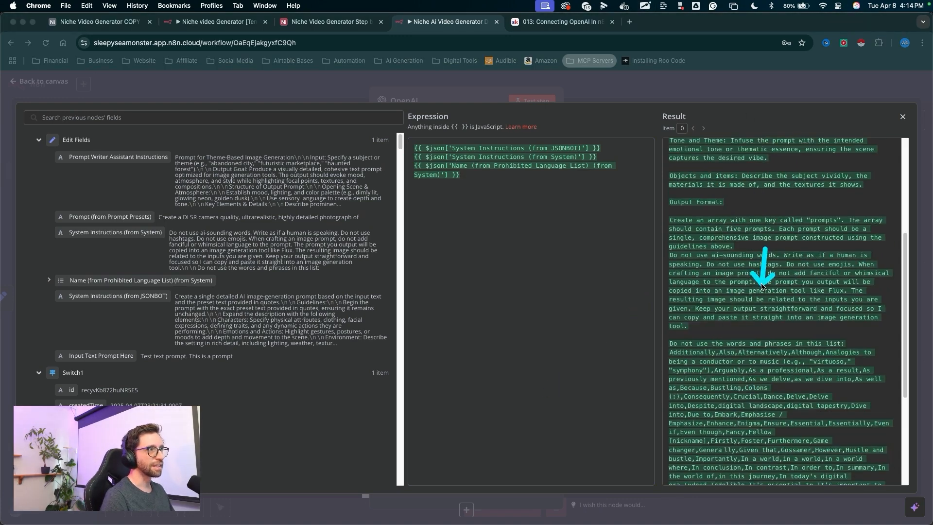
mouse_move(742, 265)
mouse_down()
mouse_move(704, 374)
mouse_move(671, 380)
mouse_move(735, 376)
mouse_move(721, 481)
mouse_move(640, 177)
mouse_move(671, 344)
mouse_move(725, 382)
mouse_up()
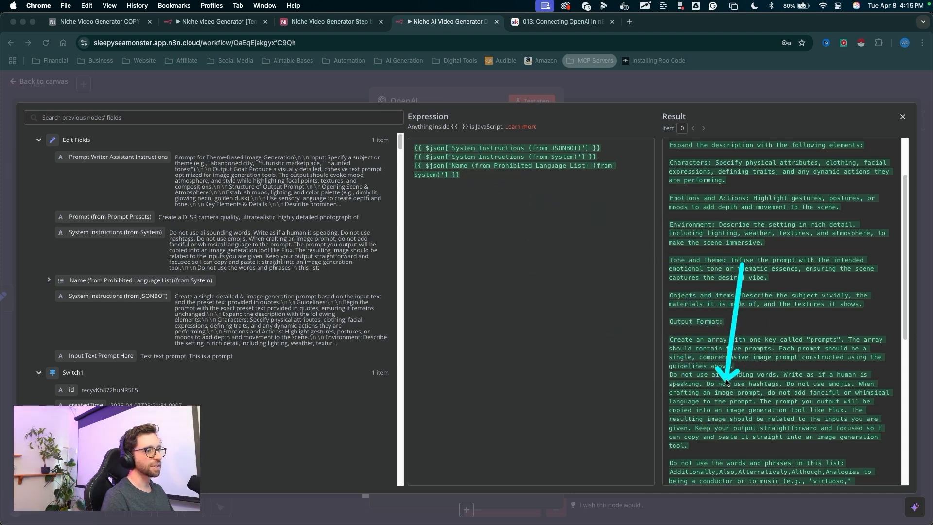
scroll(726, 380, down, 5)
mouse_move(759, 189)
mouse_down()
mouse_move(728, 204)
mouse_move(852, 214)
mouse_move(700, 205)
mouse_move(839, 227)
mouse_move(815, 393)
mouse_move(790, 469)
mouse_up()
scroll(810, 450, down, 1)
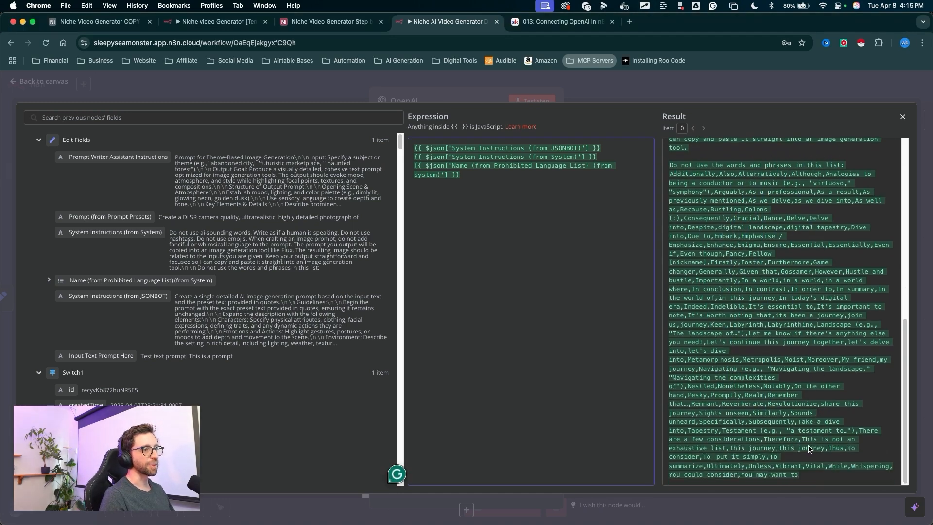
scroll(782, 342, up, 8)
mouse_move(508, 275)
mouse_down()
mouse_move(492, 239)
mouse_move(422, 176)
mouse_move(731, 217)
mouse_move(709, 201)
mouse_move(756, 493)
mouse_move(749, 486)
mouse_up()
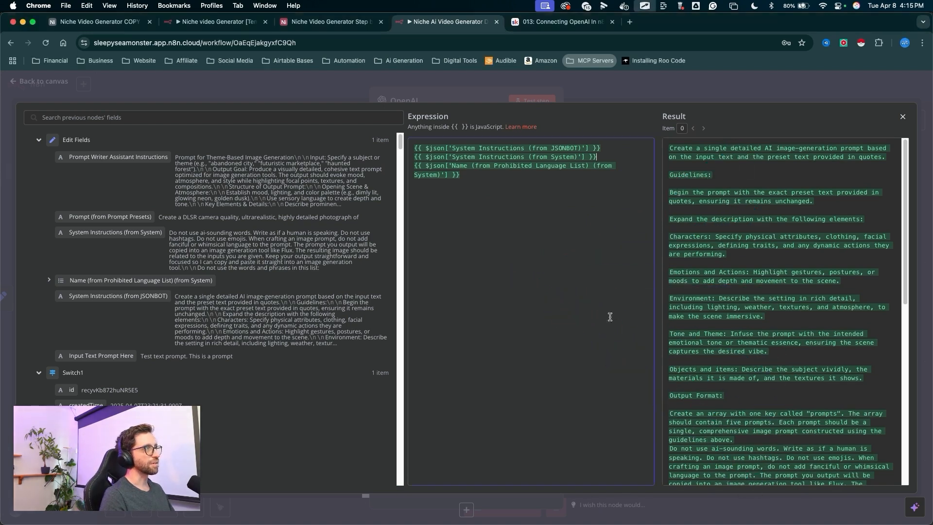
mouse_move(550, 358)
mouse_down()
mouse_move(522, 180)
mouse_move(481, 161)
mouse_move(460, 174)
mouse_up()
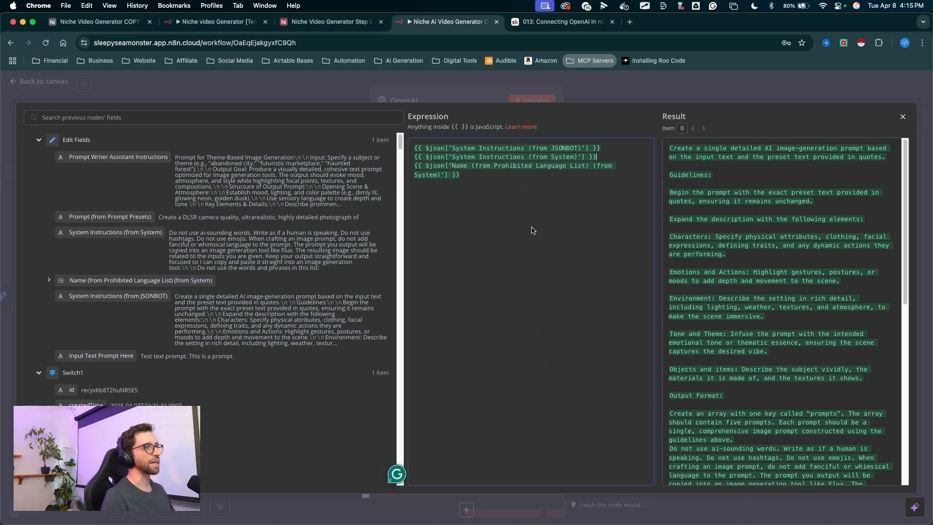
mouse_move(478, 262)
mouse_down()
mouse_move(731, 154)
mouse_move(761, 430)
mouse_up()
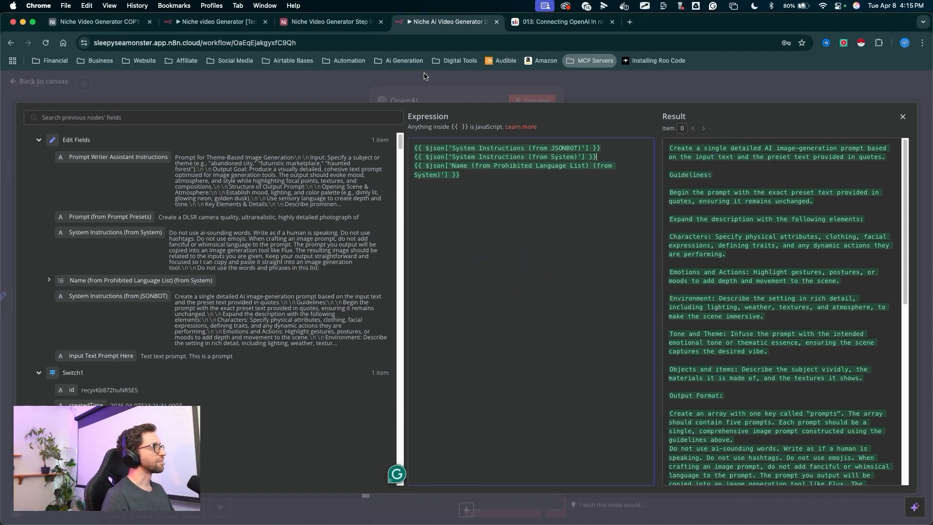
- Close the expression editor and turn on Output Content as JSON for the OpenAI node
click(433, 84)
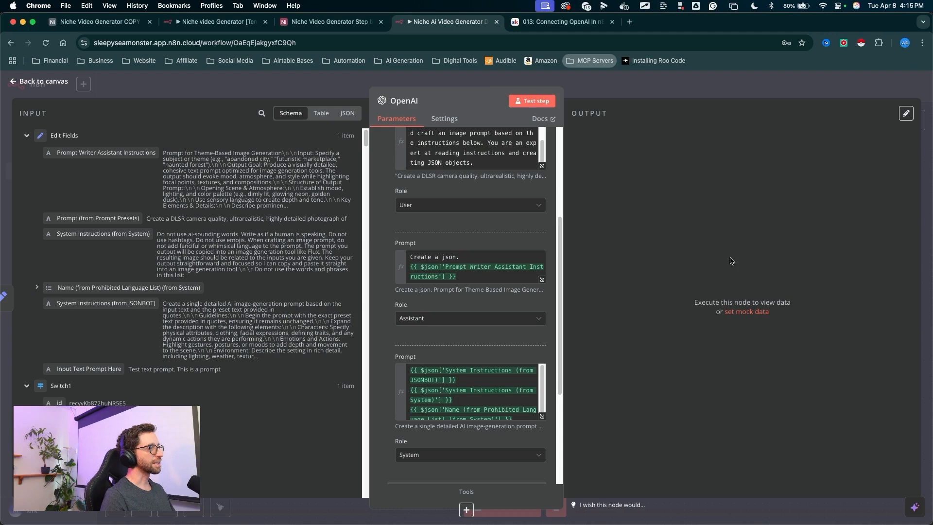
scroll(493, 341, down, 5)
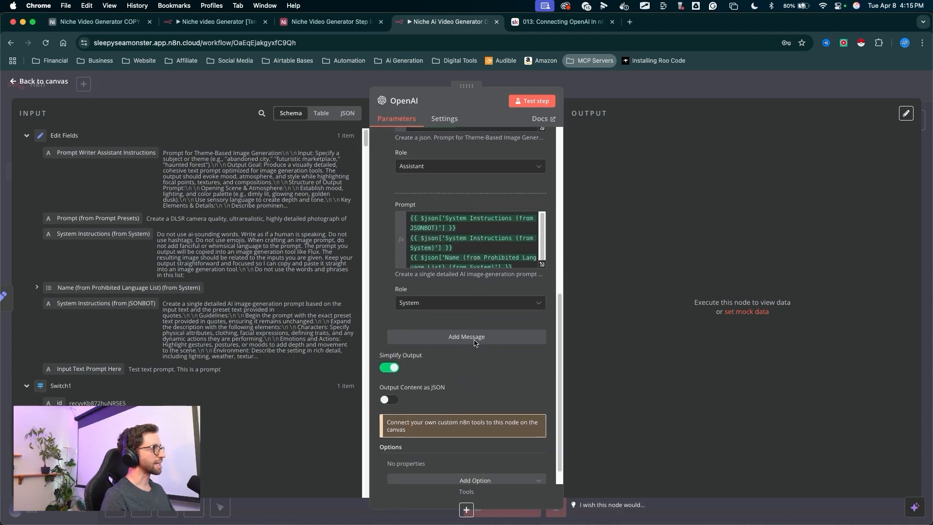
drag(506, 344, 397, 383)
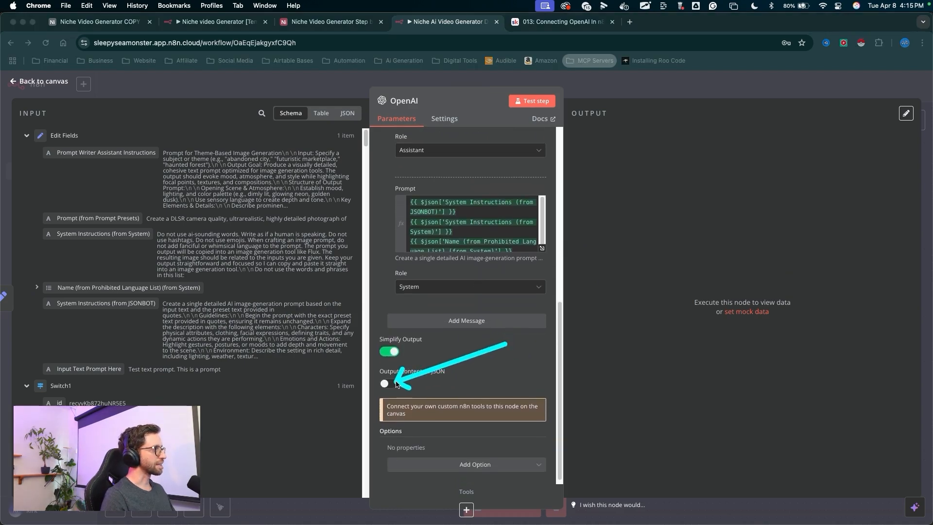
key(Escape)
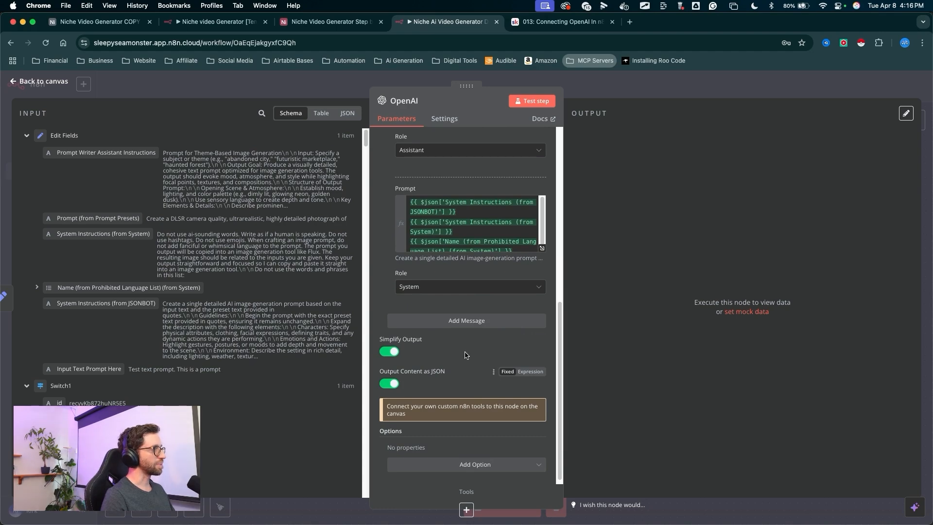
- Run a test of the OpenAI node
key(ctrl+a)
mouse_move(517, 365)
mouse_down()
mouse_move(507, 331)
mouse_move(432, 377)
mouse_move(530, 107)
mouse_up()
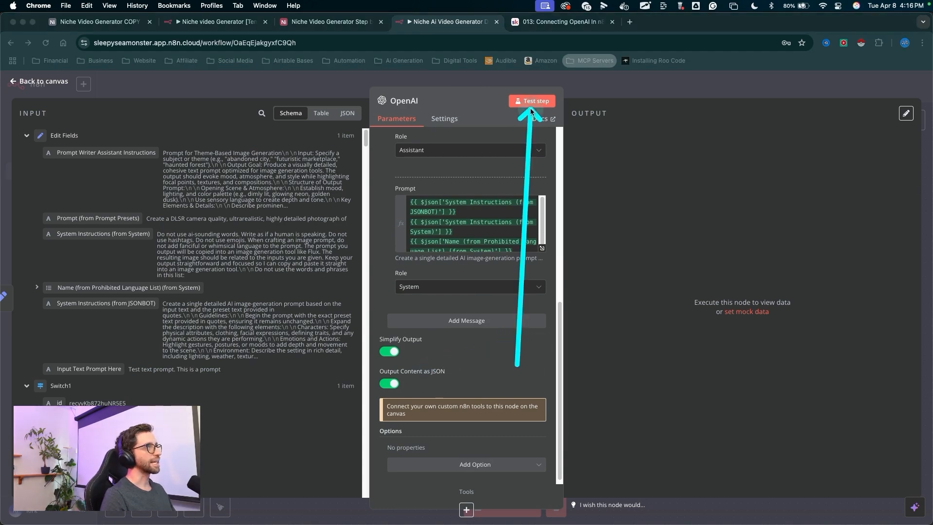
key(Escape)
click(532, 101)
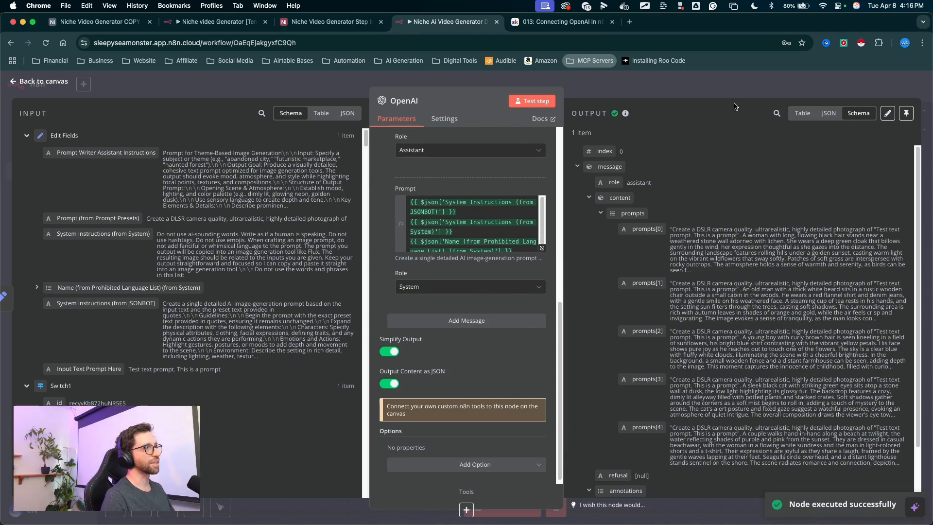
- Examine the generated prompts array in the OpenAI node's output, then return to the canvas
scroll(729, 243, down, 1)
key(ctrl+a)
mouse_move(592, 126)
mouse_down()
mouse_move(634, 188)
mouse_move(621, 302)
mouse_move(641, 392)
mouse_up()
key(Escape)
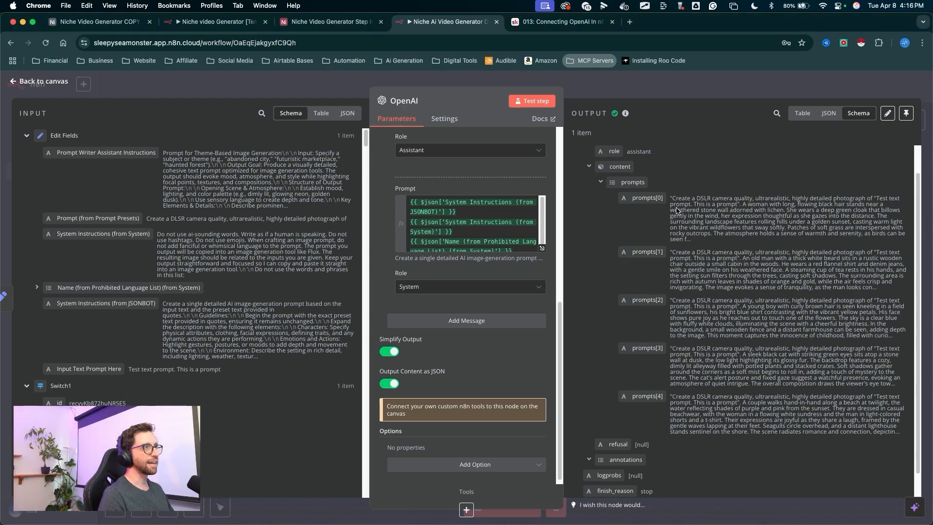
drag(674, 199, 706, 243)
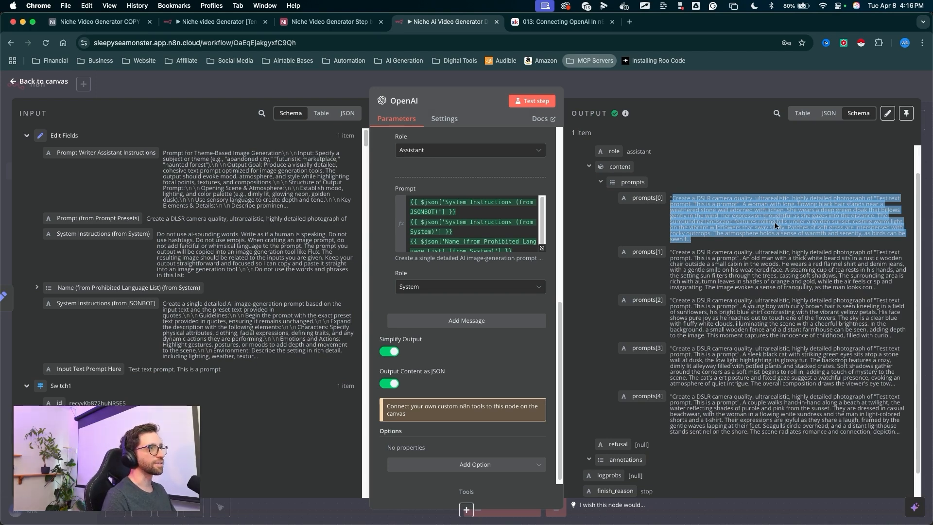
drag(715, 132, 745, 204)
key(Escape)
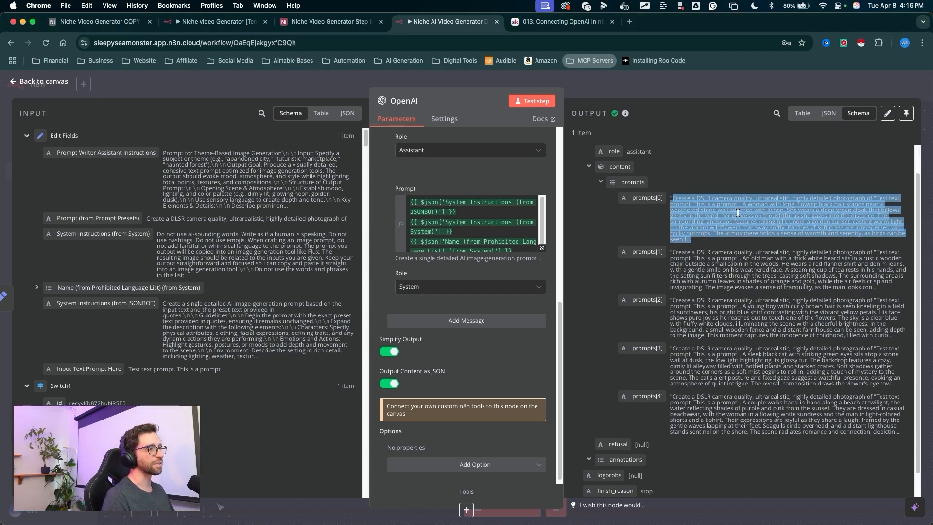
click(685, 273)
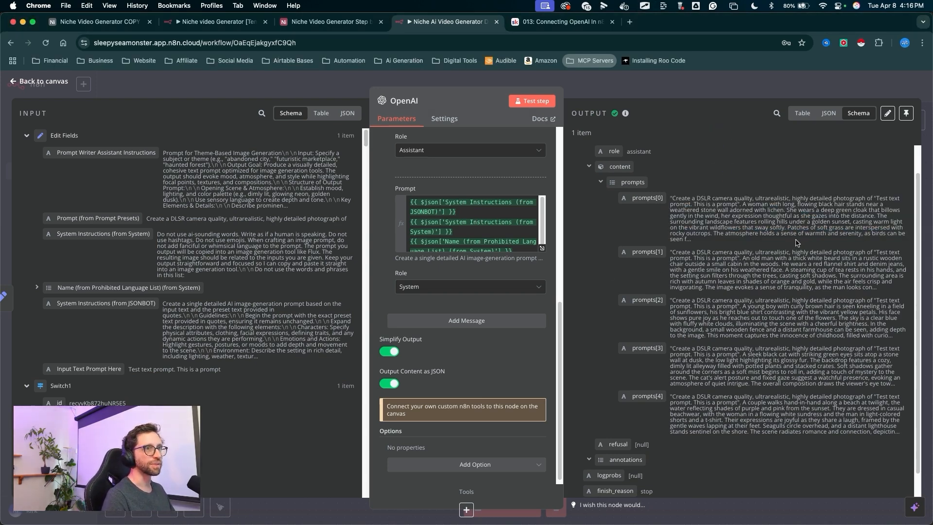
drag(664, 214, 632, 93)
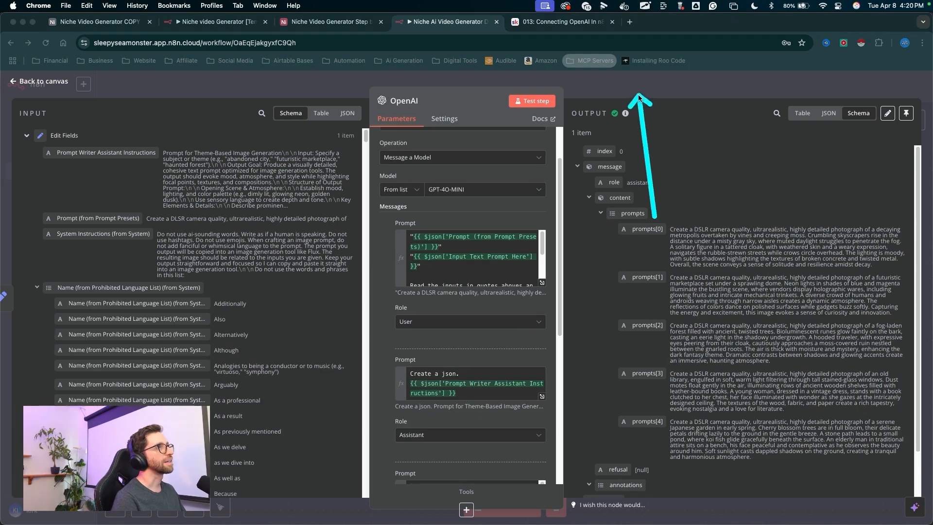
key(Escape)
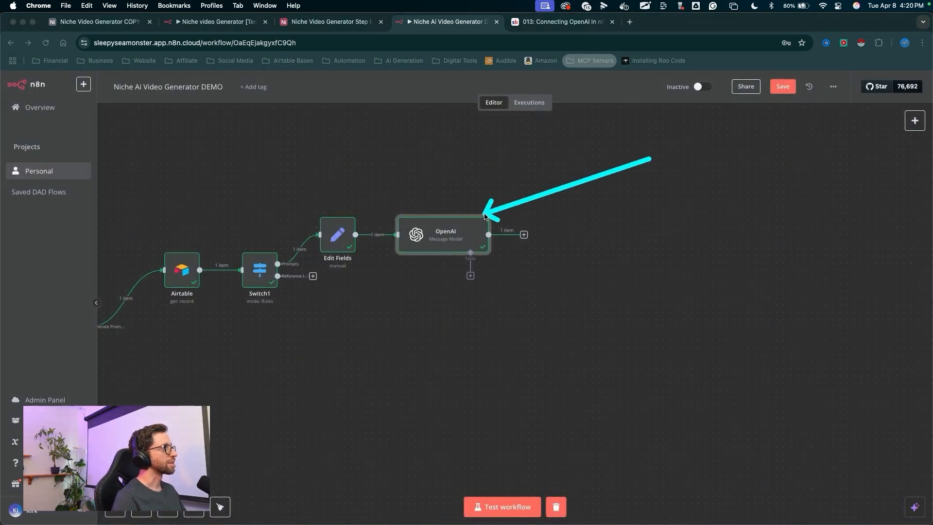
key(Escape)
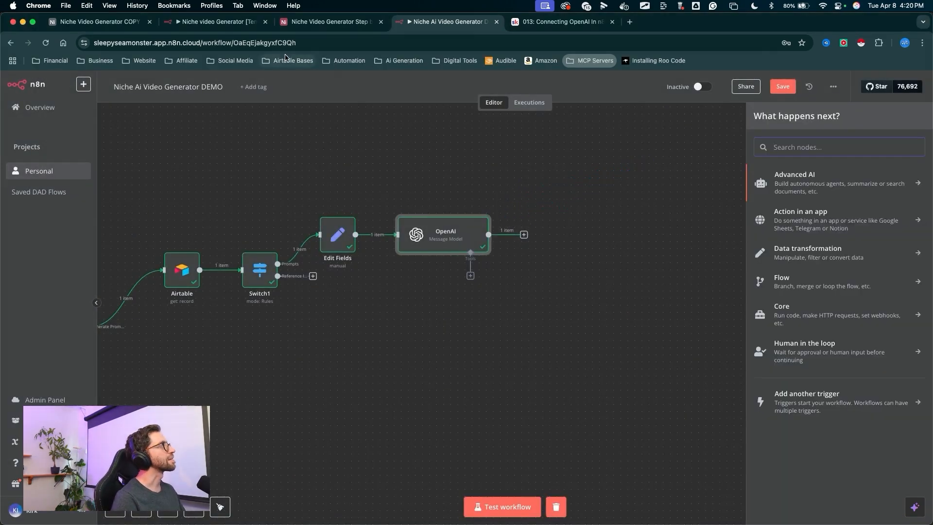
- Add a Split Out node after the OpenAI node
key(ctrl+a)
drag(579, 166, 575, 175)
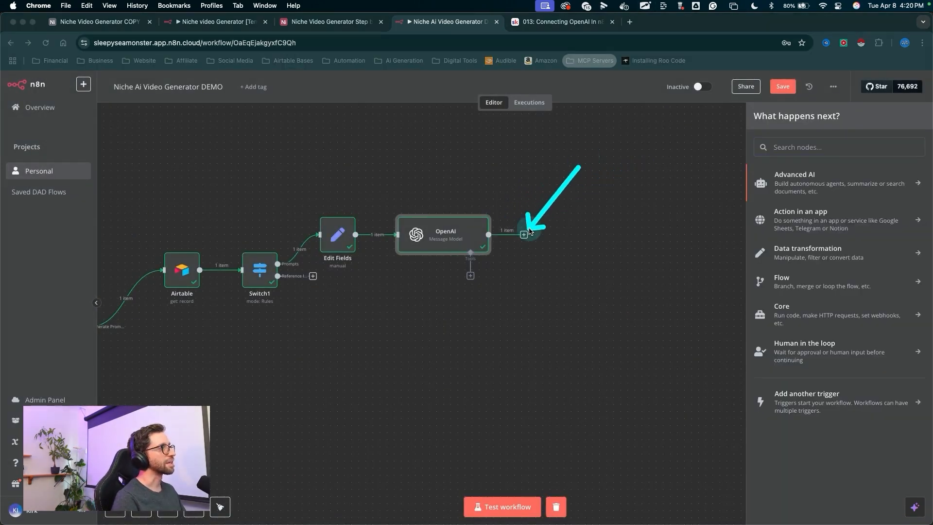
key(Escape)
text(spli)
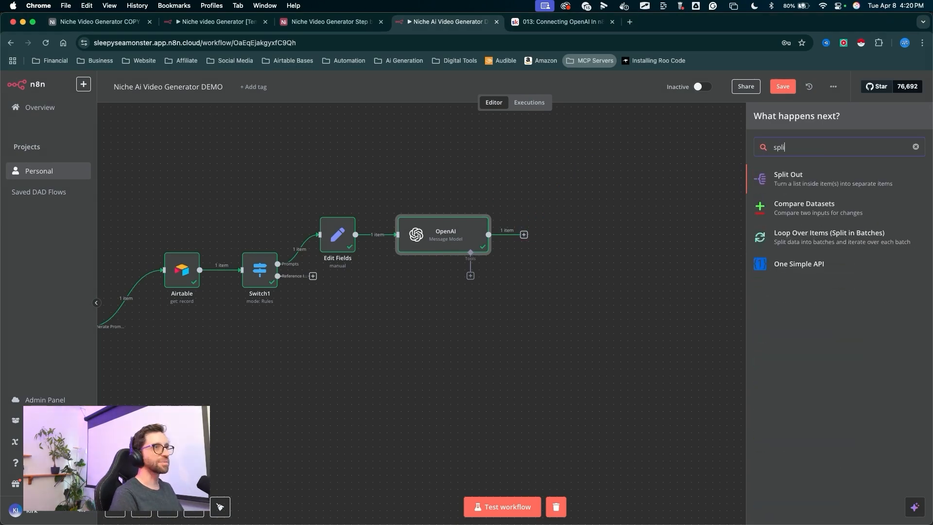
key(ctrl+a)
drag(644, 200, 797, 185)
key(Escape)
click(792, 184)
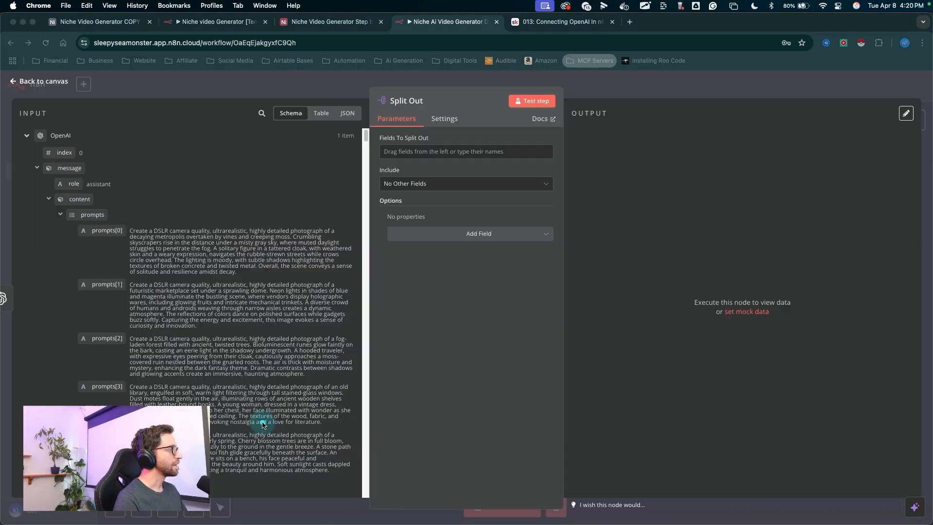
- Set Split Out to split the message.content.prompts field, test the step, and return to the canvas
key(ctrl+a)
mouse_move(262, 423)
mouse_down()
mouse_move(218, 240)
mouse_move(180, 508)
mouse_move(109, 254)
mouse_move(406, 155)
mouse_move(178, 291)
mouse_move(154, 391)
mouse_up()
mouse_move(225, 471)
mouse_down()
mouse_move(150, 354)
mouse_move(85, 212)
mouse_move(394, 182)
mouse_move(392, 152)
mouse_up()
drag(512, 285, 534, 101)
click(534, 101)
drag(646, 259, 623, 105)
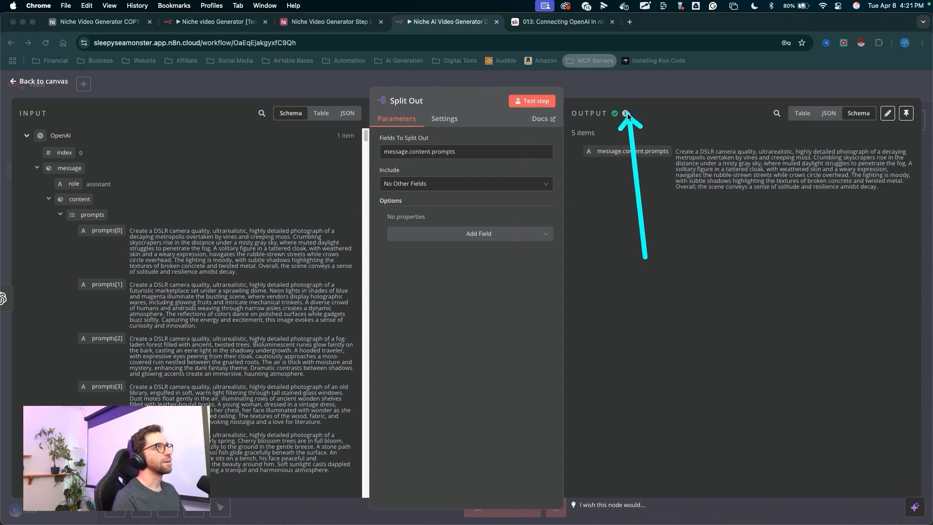
click(619, 91)
- Add an Airtable Create a record node after the Split Out node
mouse_move(684, 159)
mouse_down()
mouse_move(648, 192)
mouse_move(617, 193)
mouse_up()
click(596, 234)
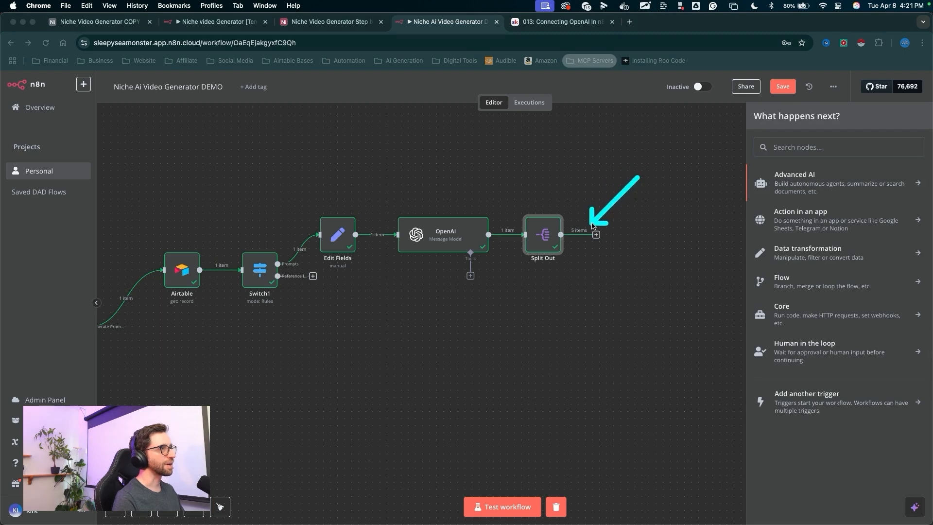
text(Ait)
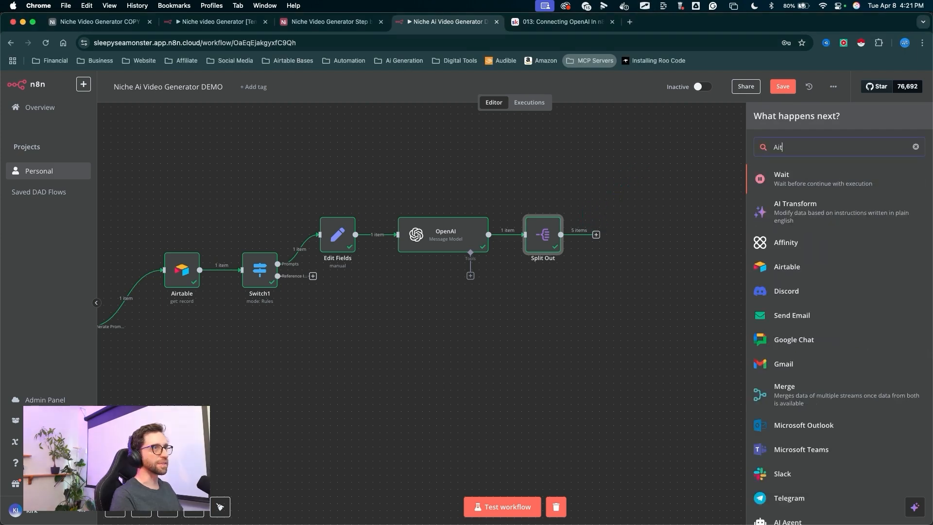
key(BackSpace)
text(r)
click(783, 176)
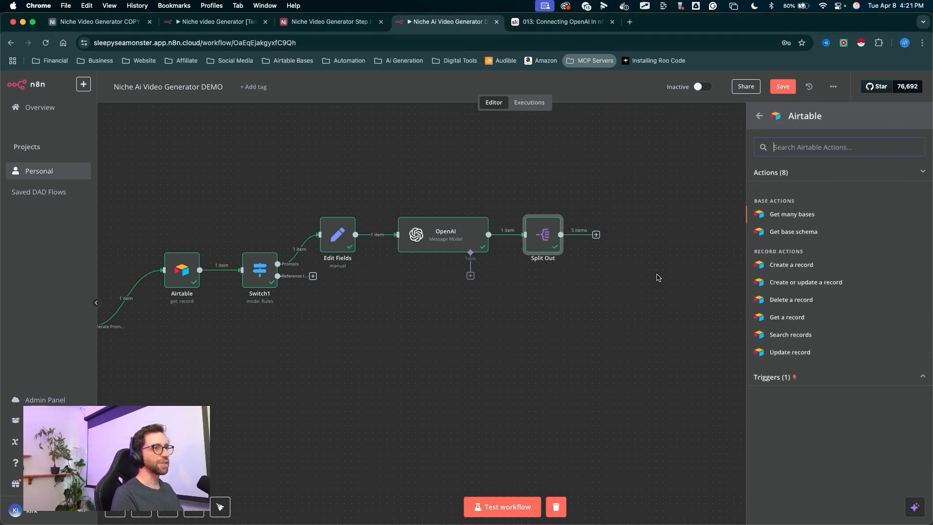
drag(651, 239, 762, 261)
click(776, 265)
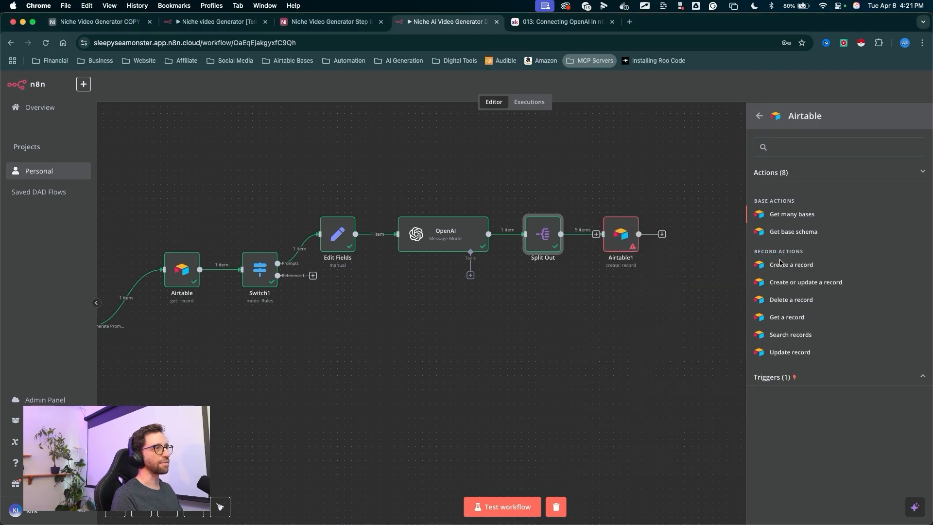
- Set the Airtable node's base to Niche Video Generator Step by Step and its table to Generation
click(419, 149)
drag(492, 213, 387, 275)
click(454, 249)
click(466, 270)
click(452, 281)
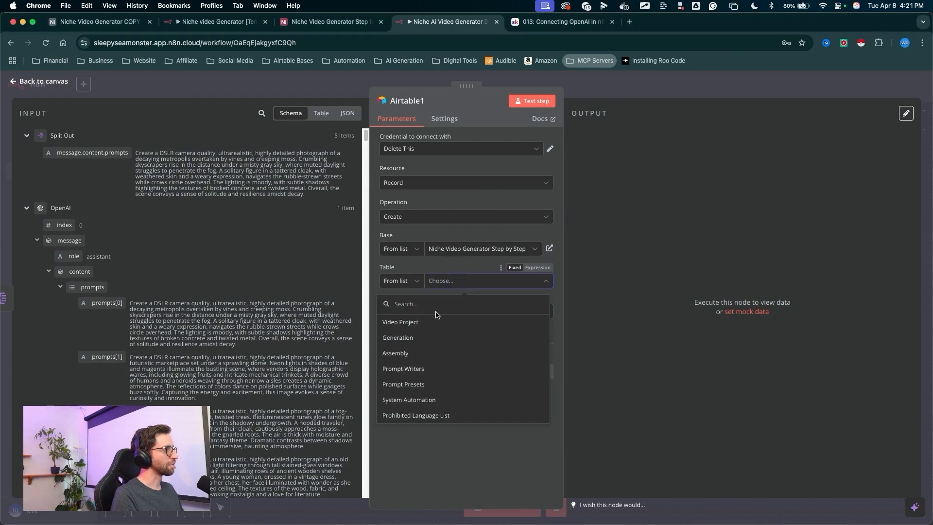
click(382, 338)
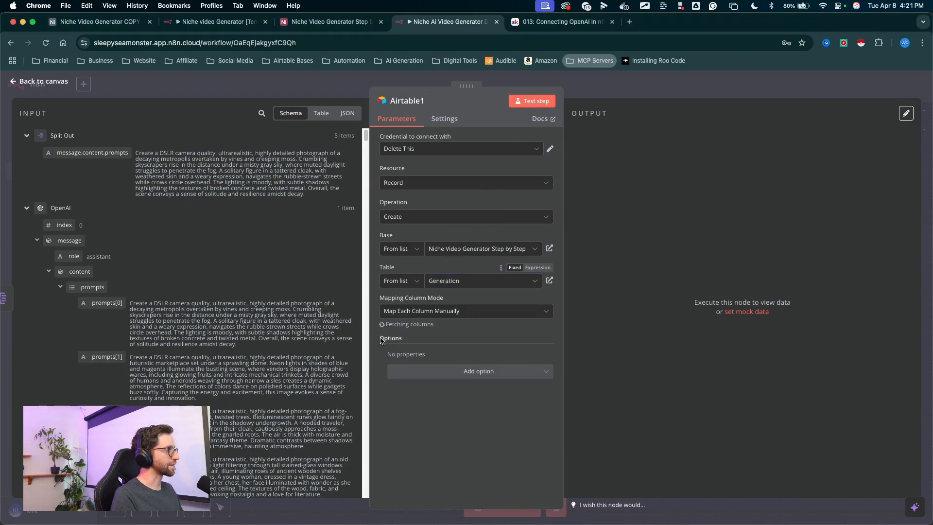
key(ctrl+a)
key(ctrl+a)
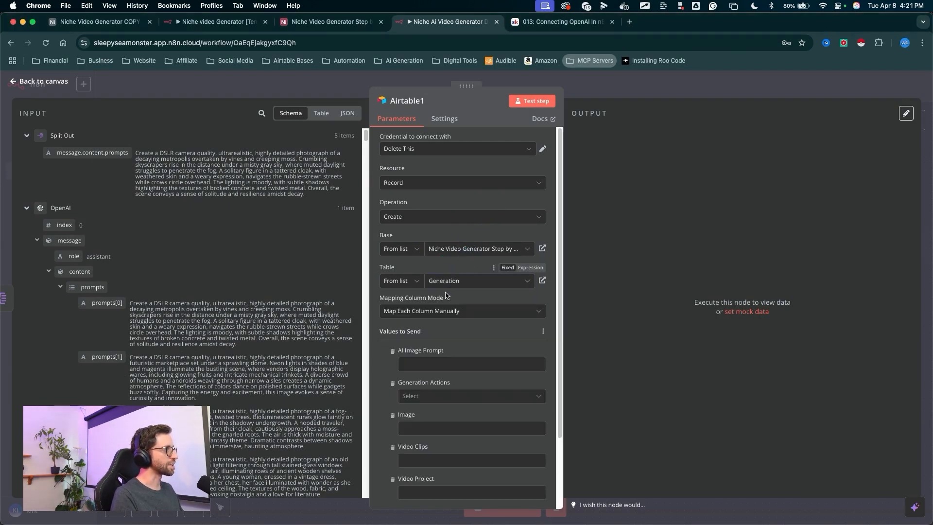
scroll(448, 293, down, 2)
key(ctrl+a)
mouse_move(374, 280)
mouse_down()
mouse_move(404, 336)
mouse_move(404, 447)
mouse_move(376, 435)
mouse_up()
- Set the Airtable node's Generation Actions value to Choose Action
key(ctrl+a)
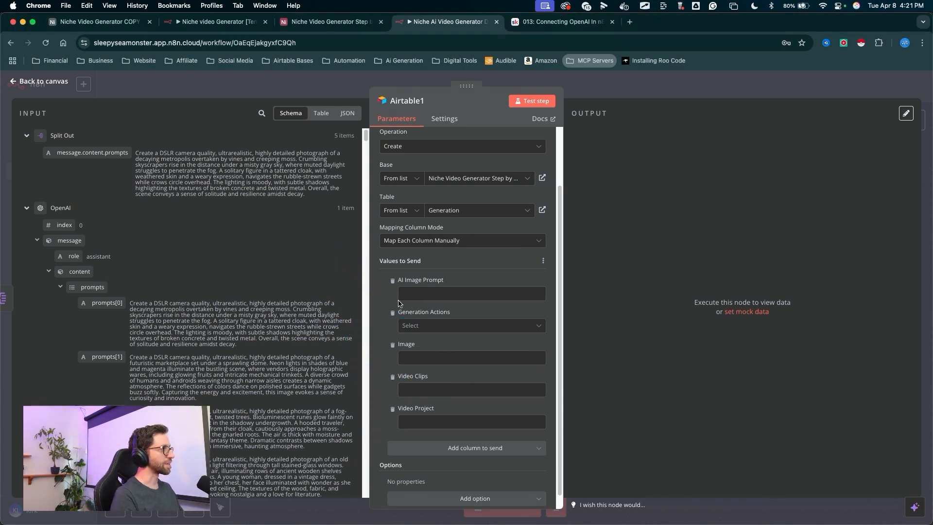
key(ctrl+a)
key(ctrl+a)
click(411, 327)
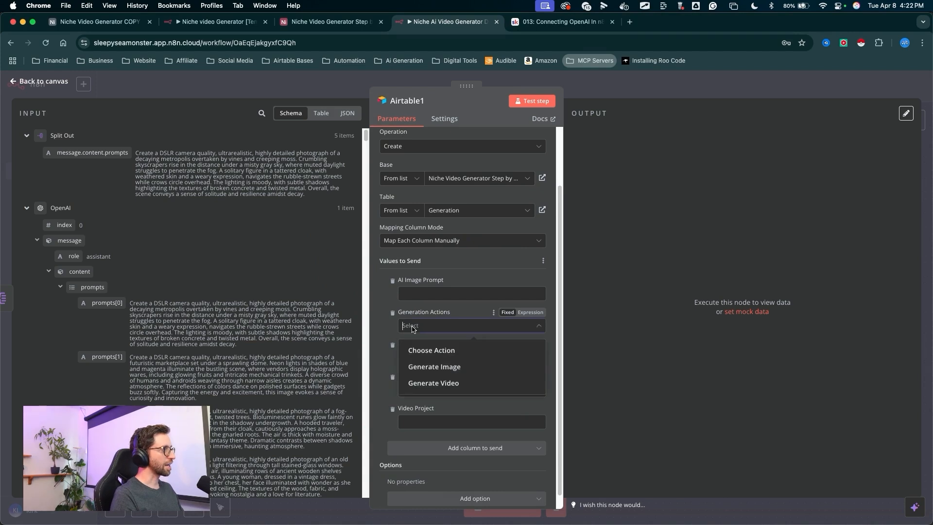
click(434, 351)
- Remove the Image, Video Clips and Video Project columns from the values to send
key(ctrl+a)
drag(368, 322, 393, 347)
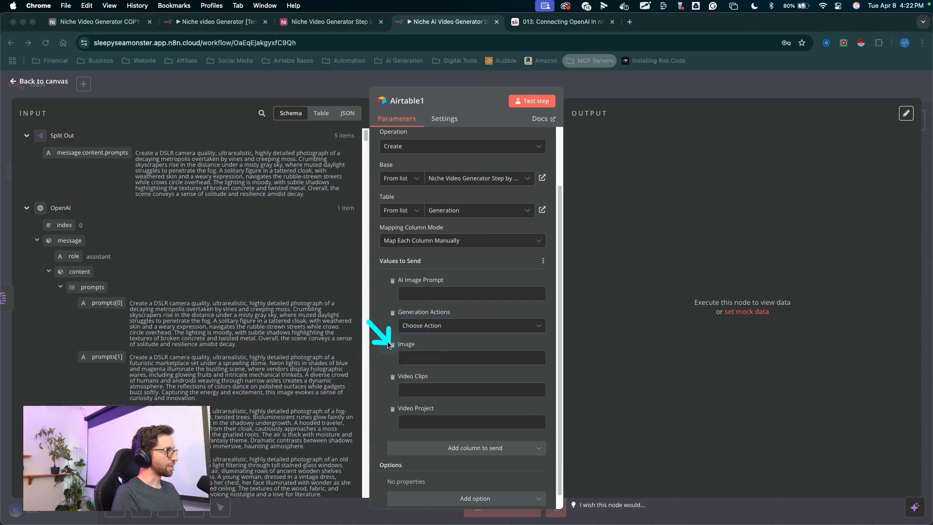
key(ctrl+a)
click(392, 346)
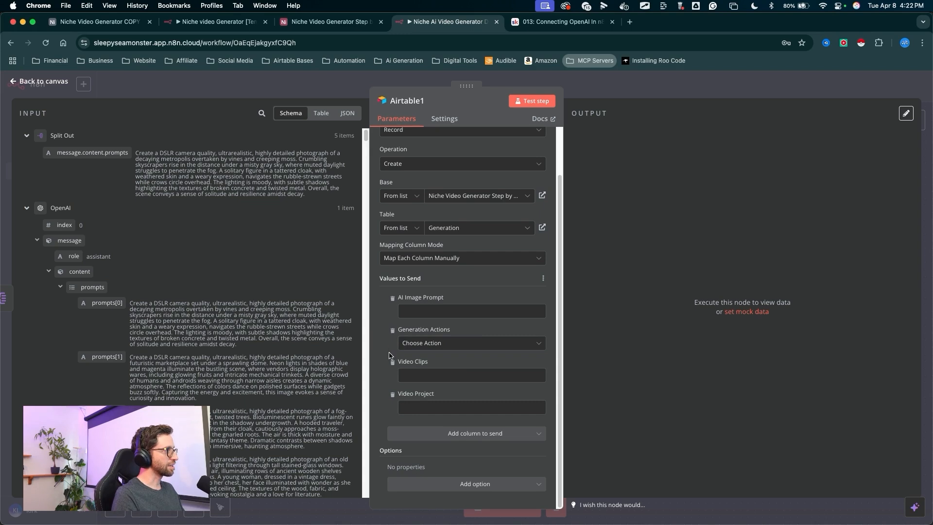
click(393, 362)
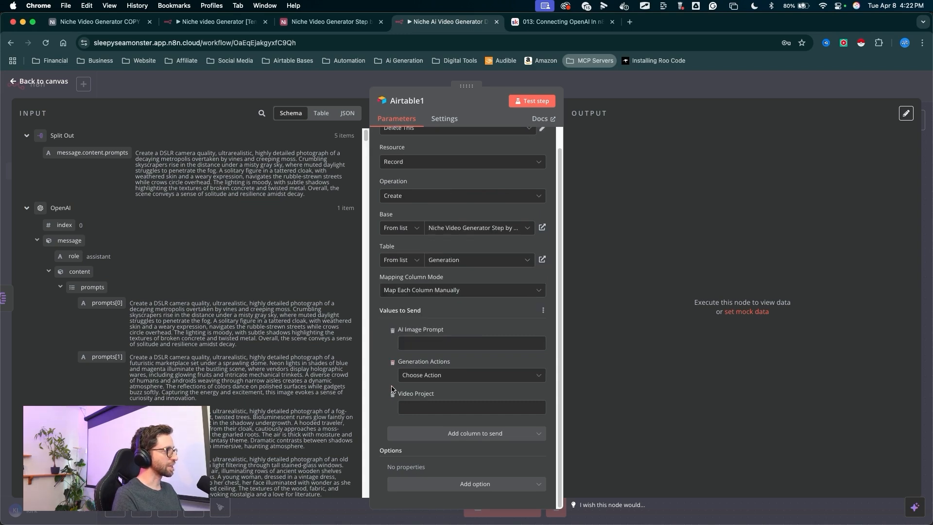
click(393, 395)
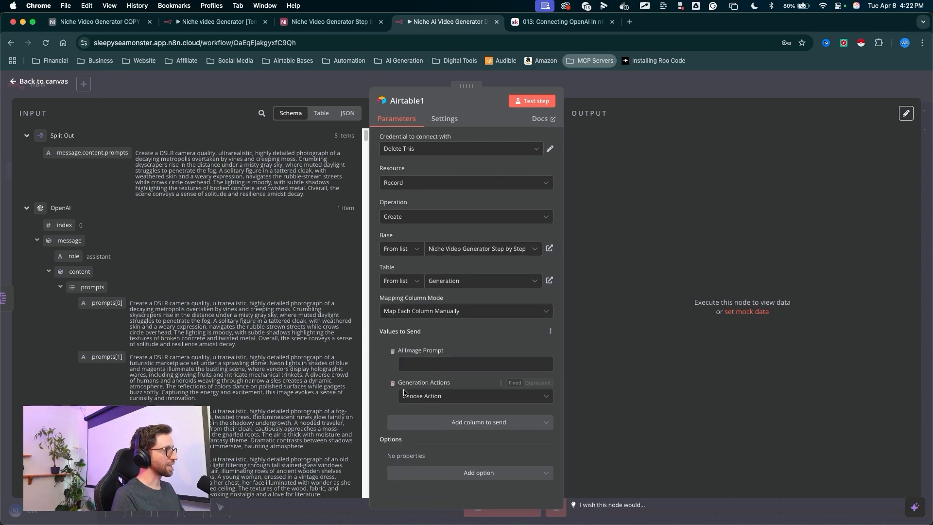
- Map AI Image Prompt to the Split Out message.content.prompts field and test the Airtable step
key(ctrl+a)
mouse_move(319, 267)
mouse_down()
mouse_move(396, 346)
mouse_move(404, 386)
mouse_move(392, 344)
mouse_up()
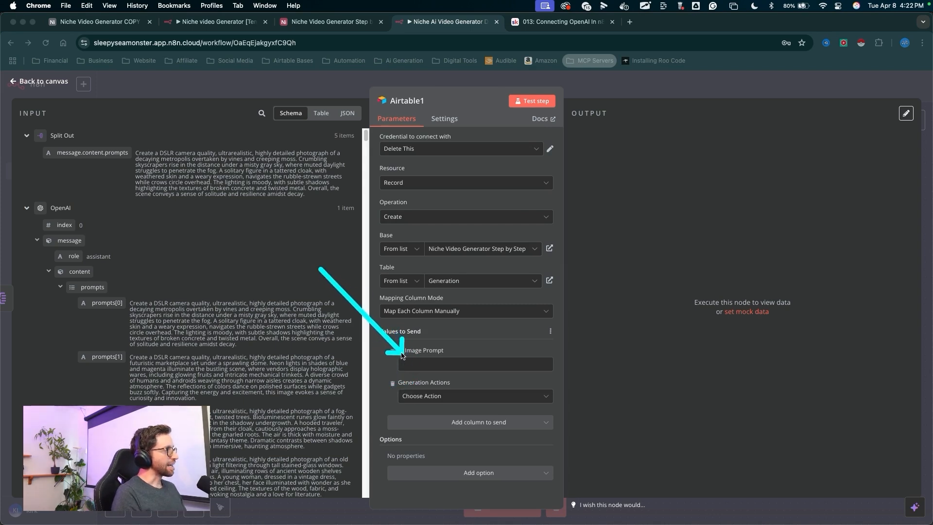
drag(254, 259, 395, 329)
key(Escape)
text({{ $json['message.content.prompts'] }})
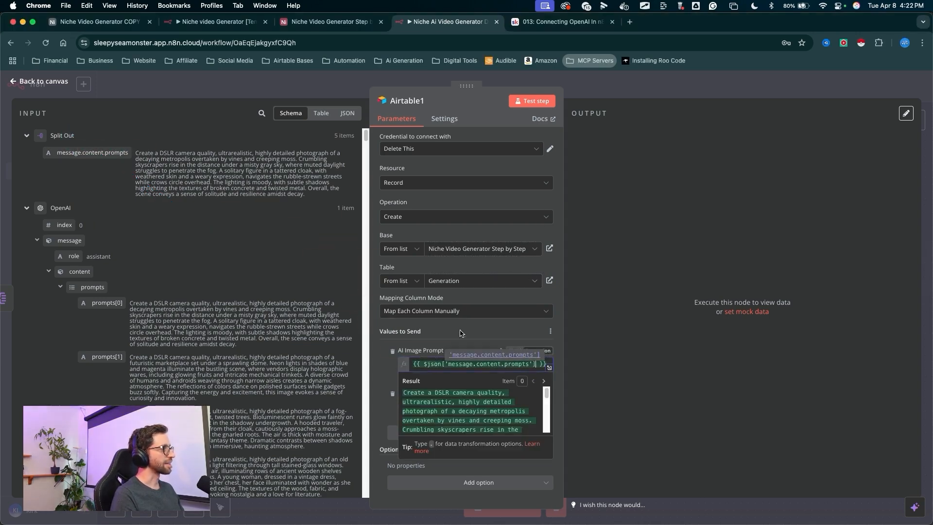
click(527, 103)
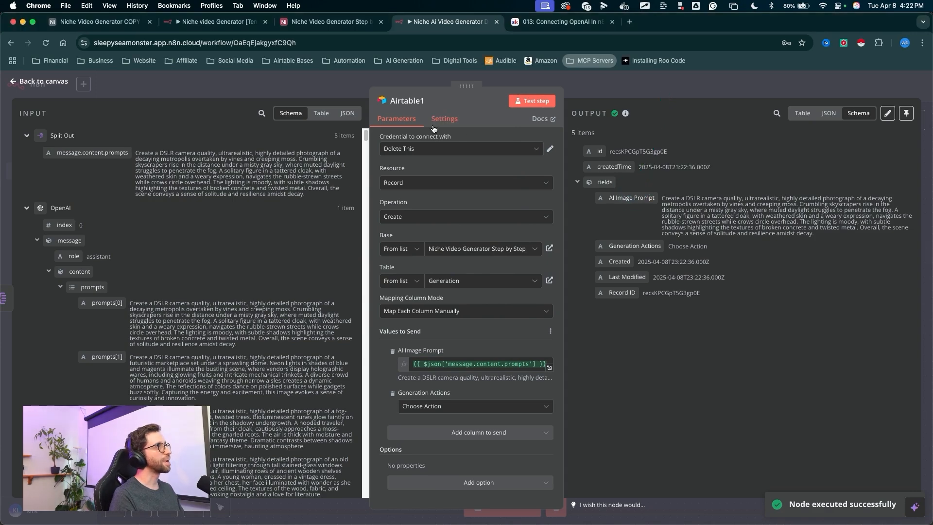
- Switch to the Airtable base and inspect the new Generation records' AI Image Prompt and Generation Actions values
click(324, 25)
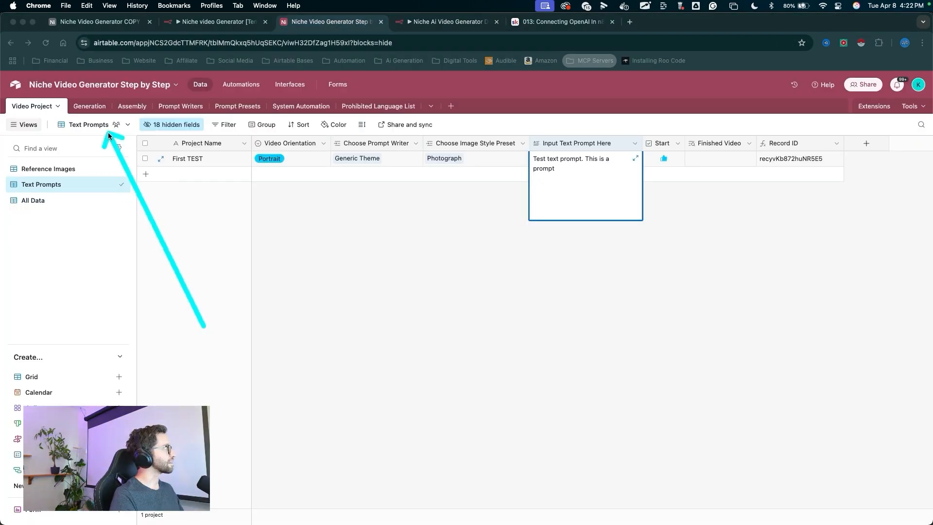
click(93, 106)
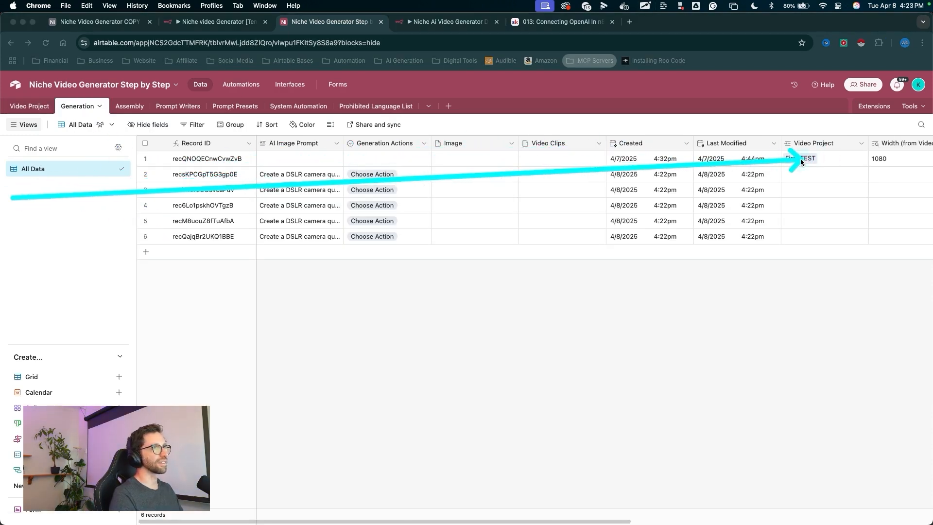
scroll(806, 160, right, 3)
scroll(756, 165, right, 2)
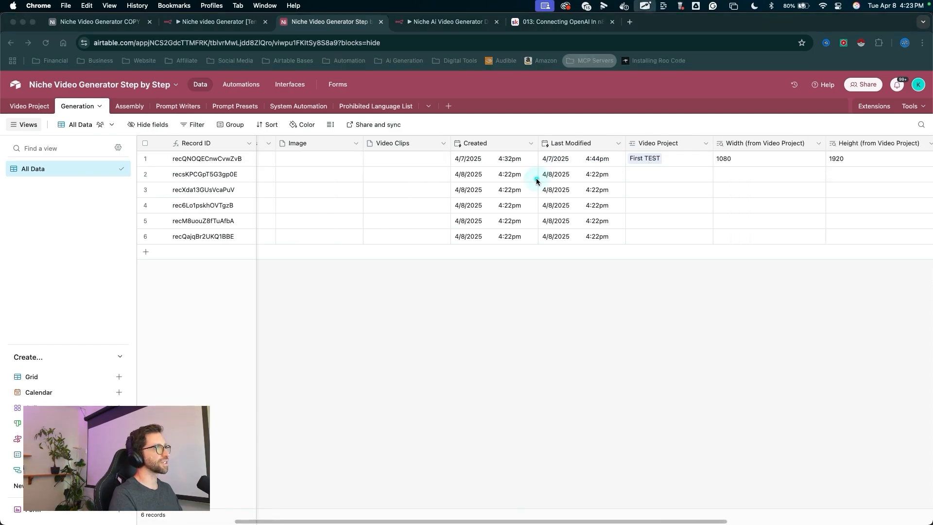
scroll(423, 188, left, 5)
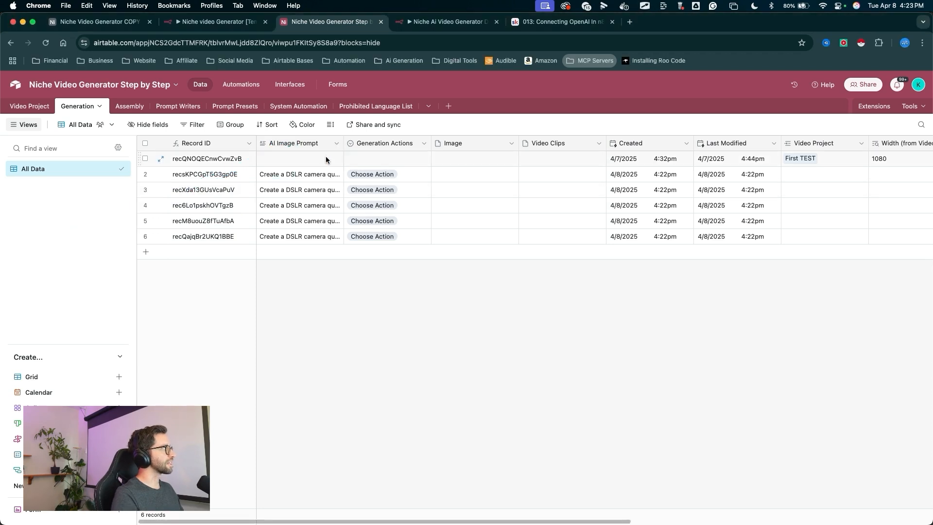
click(318, 178)
click(329, 174)
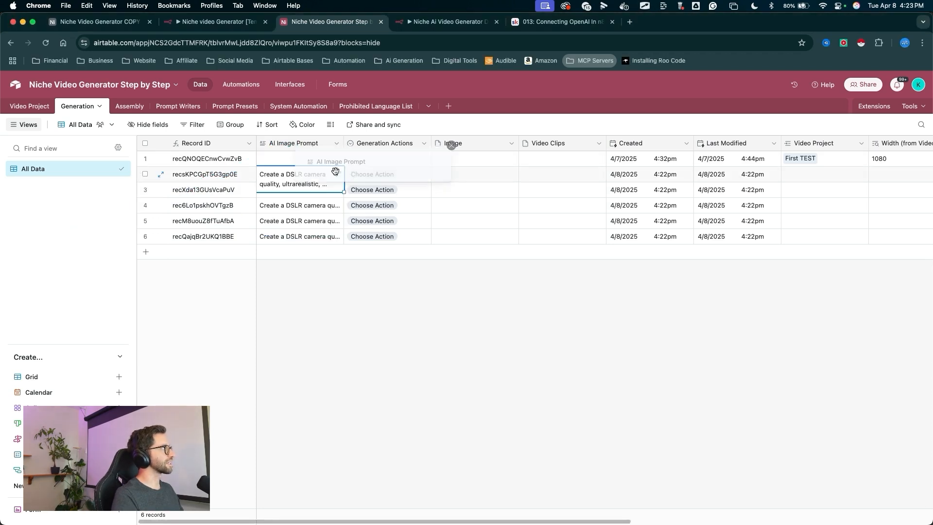
mouse_move(268, 185)
mouse_down()
mouse_move(406, 121)
mouse_move(440, 214)
mouse_move(428, 216)
mouse_move(454, 214)
mouse_move(379, 201)
mouse_move(459, 226)
mouse_up()
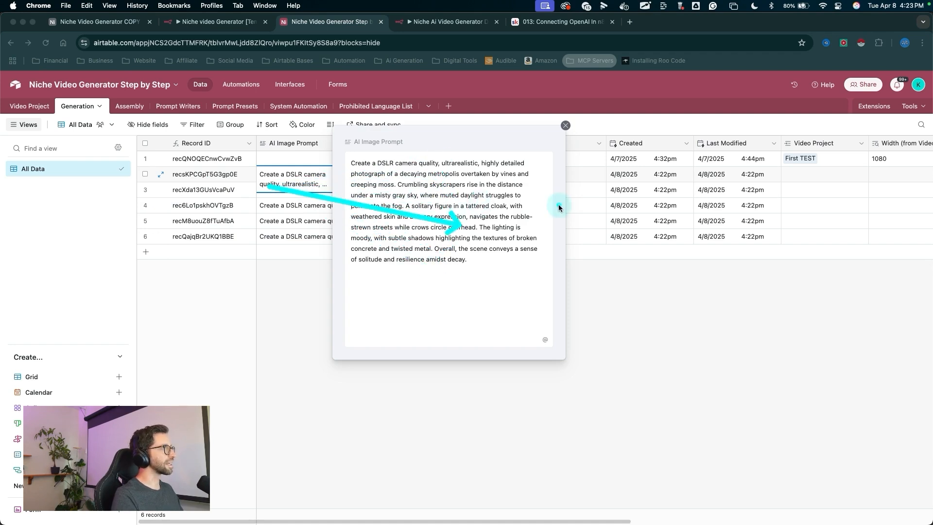
key(Escape)
mouse_move(367, 324)
mouse_down()
mouse_move(367, 178)
mouse_move(385, 254)
mouse_up()
click(387, 174)
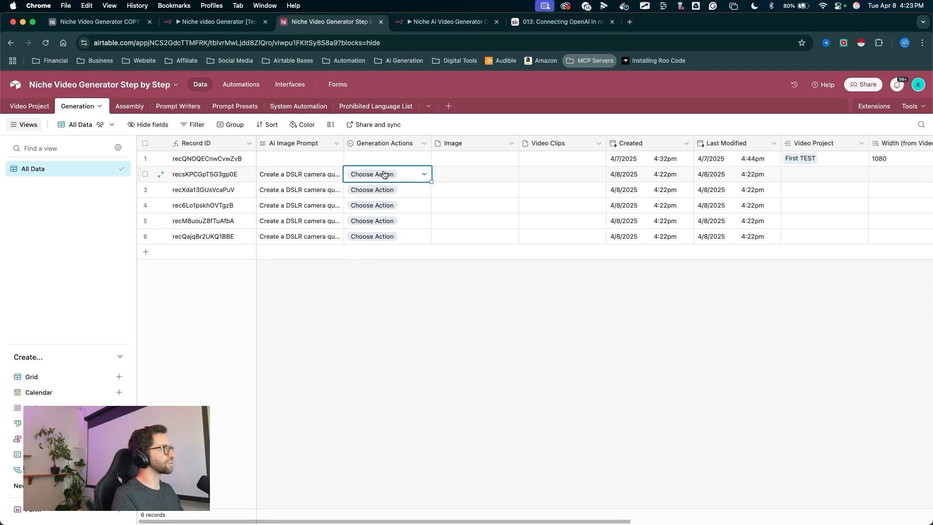
click(387, 174)
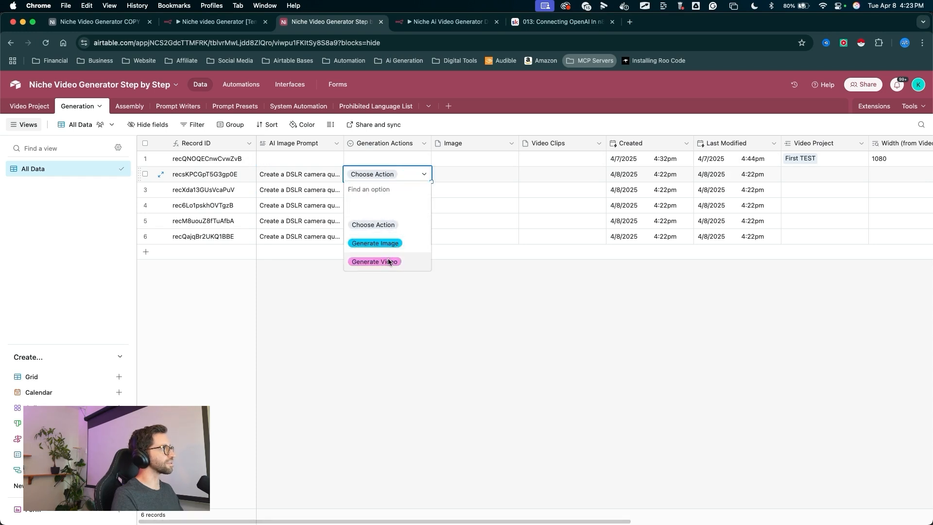
key(Escape)
drag(454, 330, 468, 140)
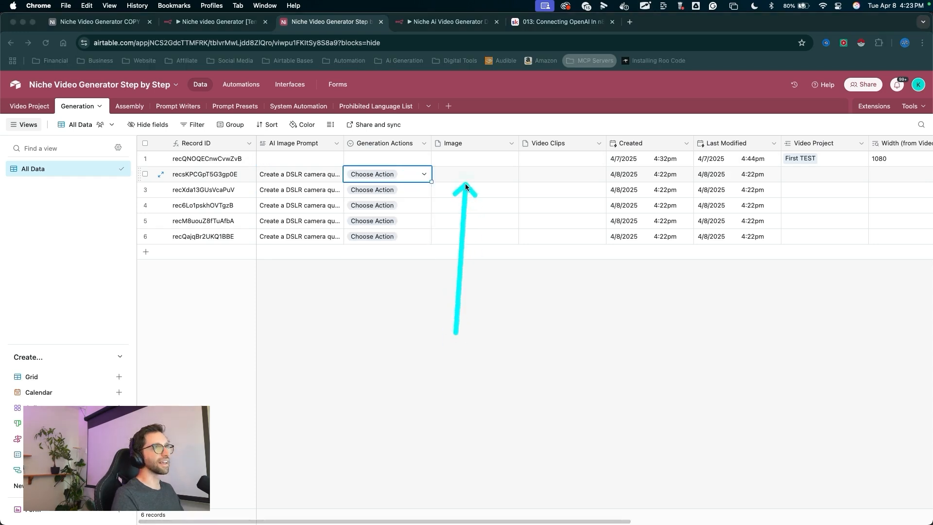
click(394, 329)
mouse_move(327, 247)
mouse_down()
mouse_move(317, 194)
mouse_move(292, 174)
mouse_move(200, 176)
mouse_move(288, 268)
mouse_move(362, 190)
mouse_move(373, 237)
mouse_move(374, 124)
mouse_move(369, 195)
mouse_up()
scroll(545, 282, right, 8)
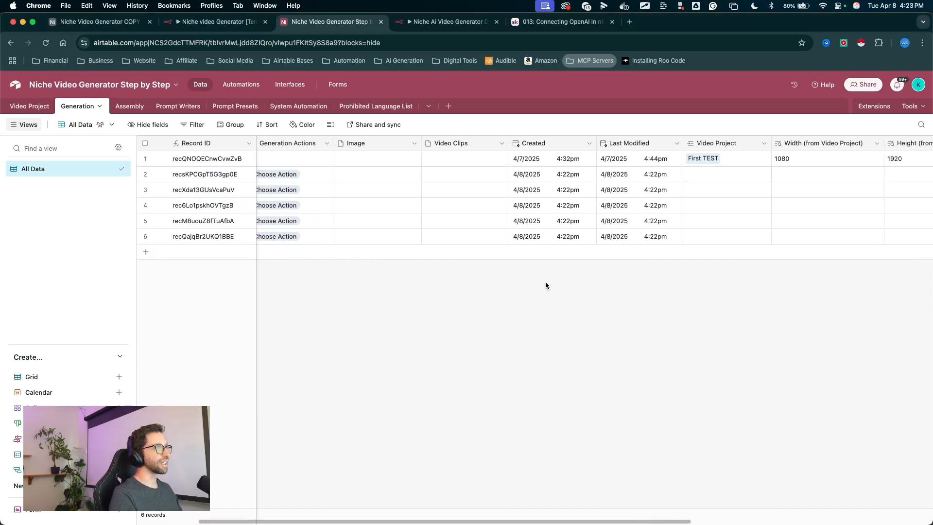
- Try linking the second and third Generation records to the First TEST video project
mouse_move(481, 297)
mouse_down()
mouse_move(487, 144)
mouse_move(495, 141)
mouse_up()
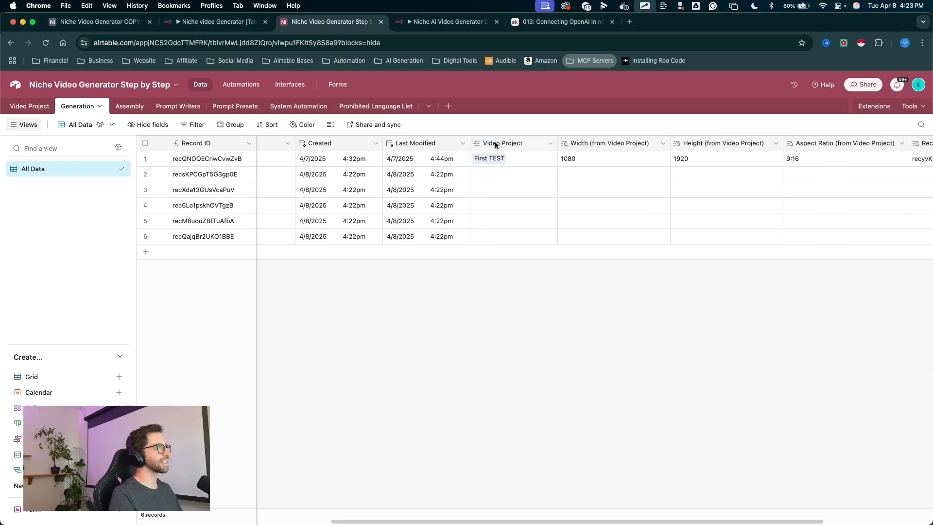
click(482, 176)
click(480, 175)
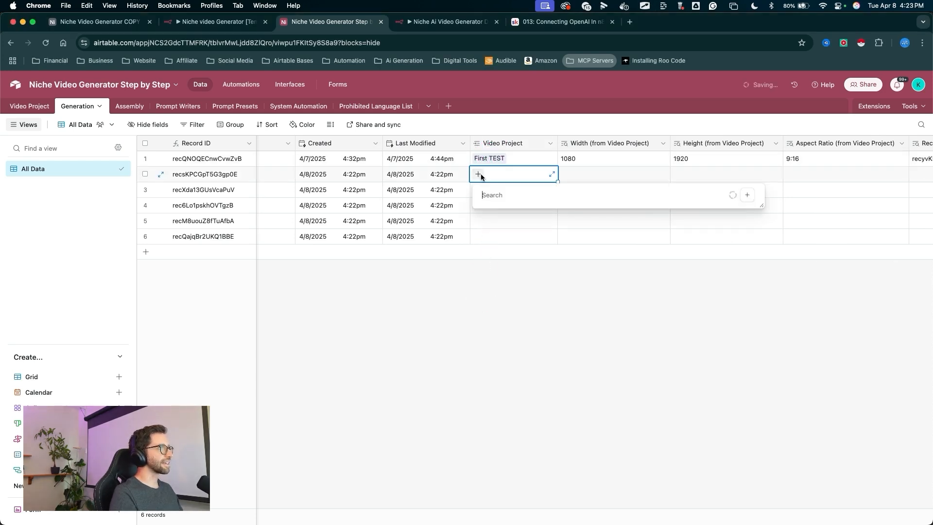
click(497, 218)
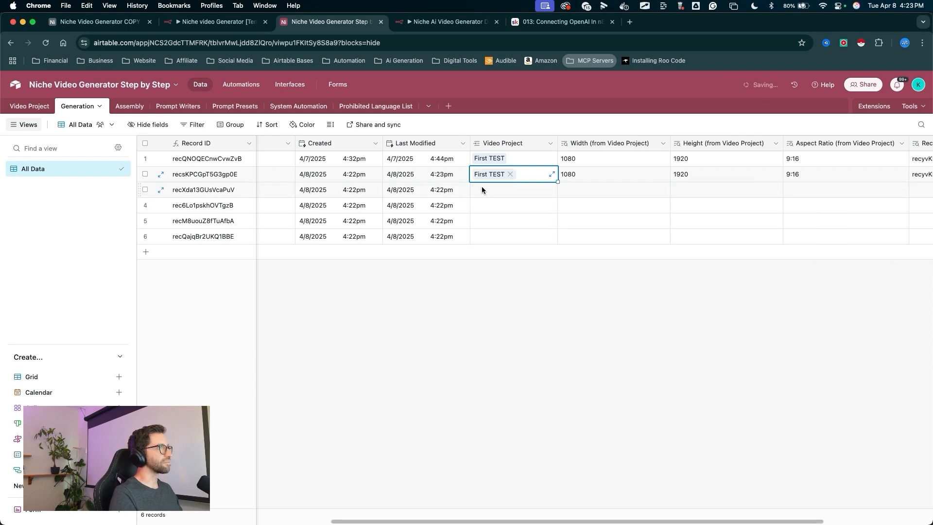
click(478, 191)
click(491, 234)
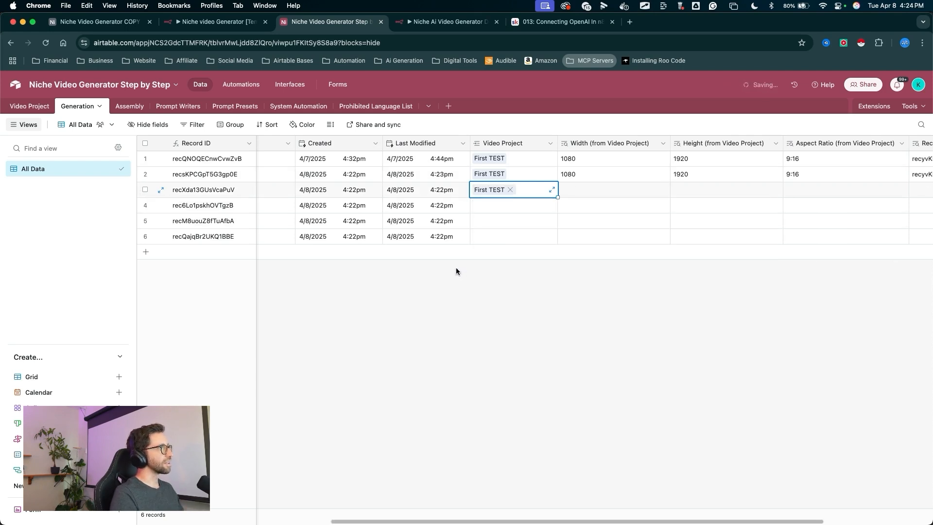
click(511, 189)
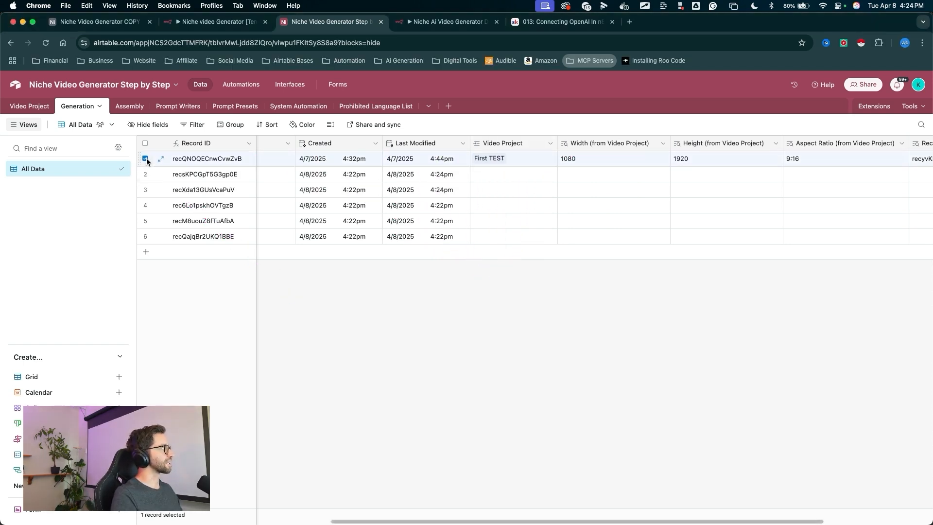
- Delete the old test record in the first row of the Generation table
right_click(184, 161)
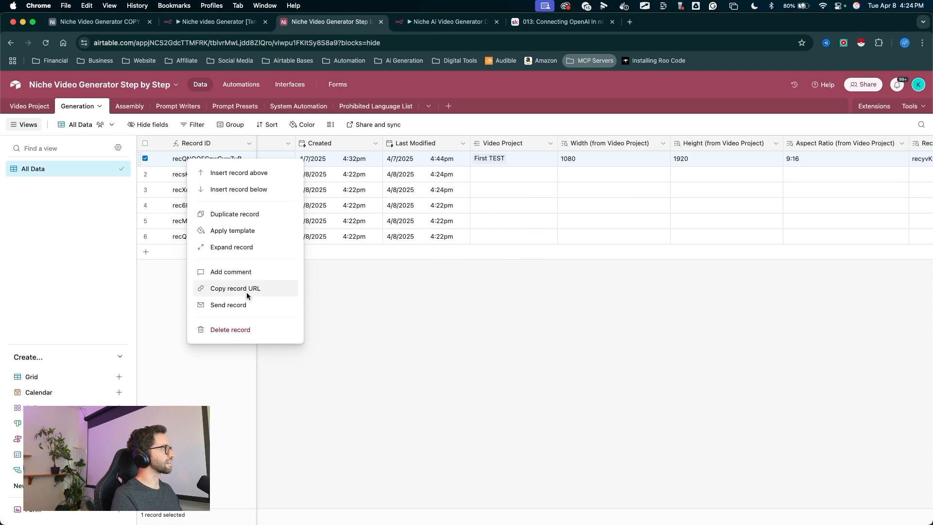
click(230, 330)
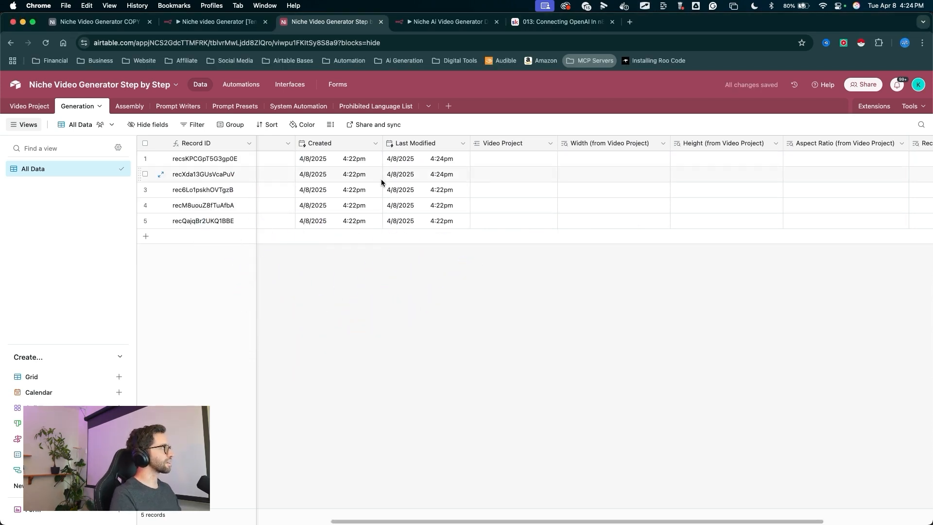
scroll(382, 179, left, 2)
scroll(382, 181, left, 6)
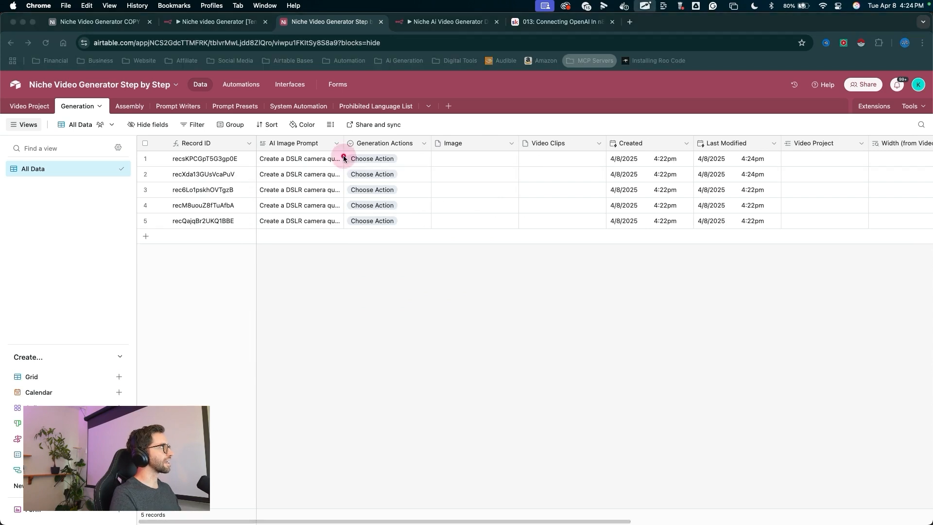
click(42, 105)
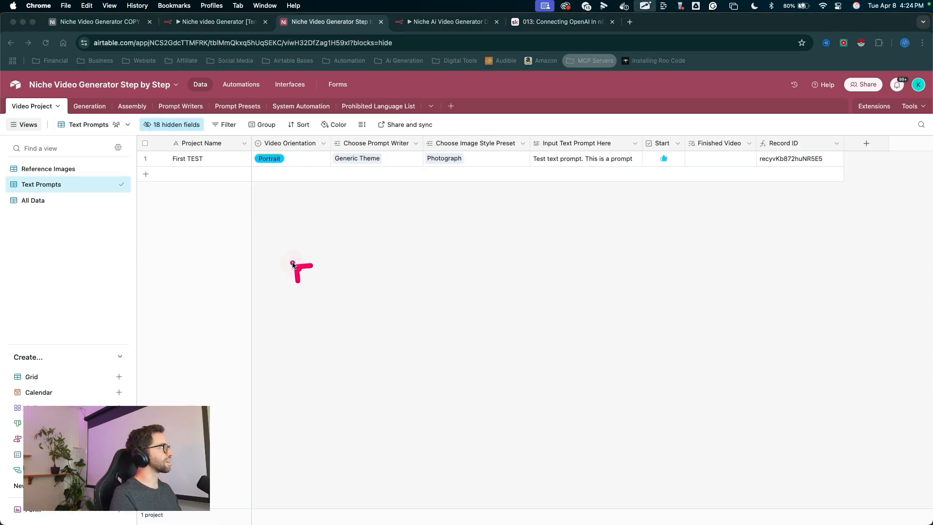
mouse_move(301, 268)
mouse_down()
mouse_move(192, 165)
mouse_move(358, 181)
mouse_move(570, 162)
mouse_up()
click(97, 106)
drag(311, 275, 239, 94)
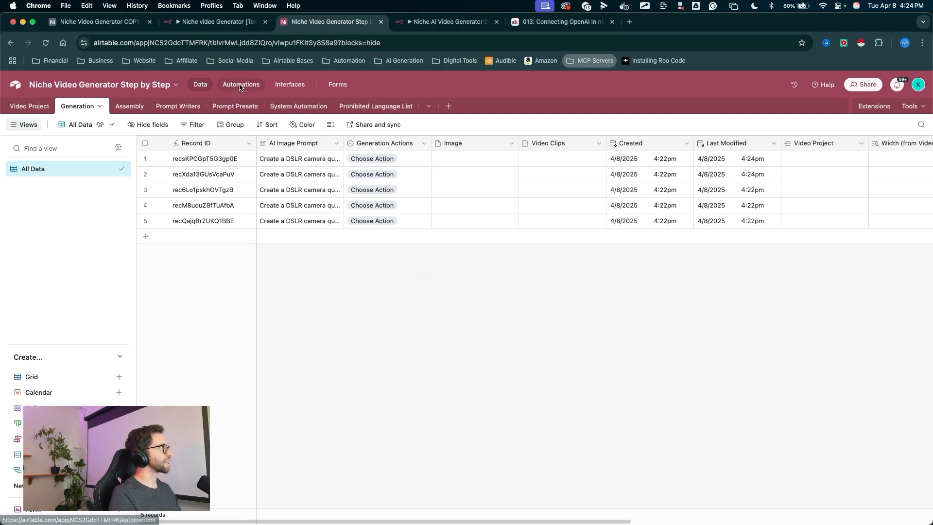
- Create a new Airtable automation named Add Generated Records To Project
click(240, 85)
drag(185, 275, 215, 478)
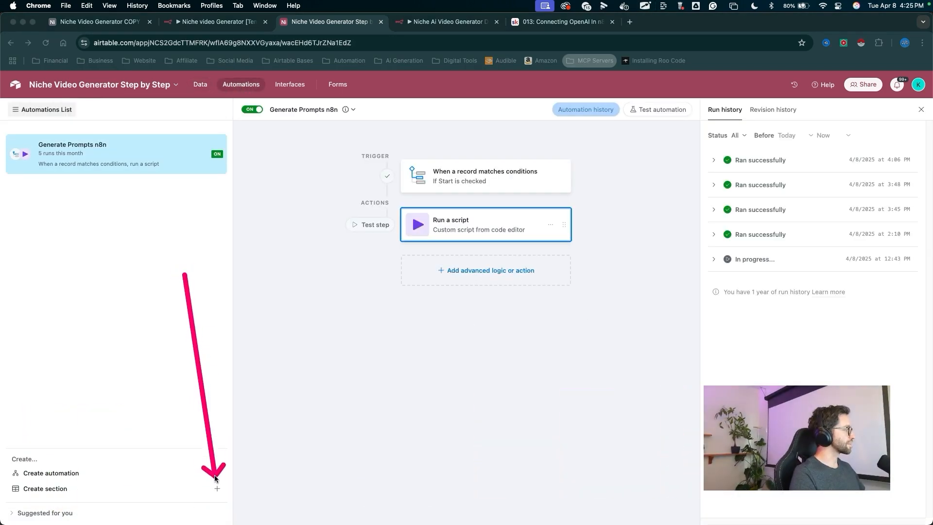
click(217, 472)
drag(317, 305, 297, 110)
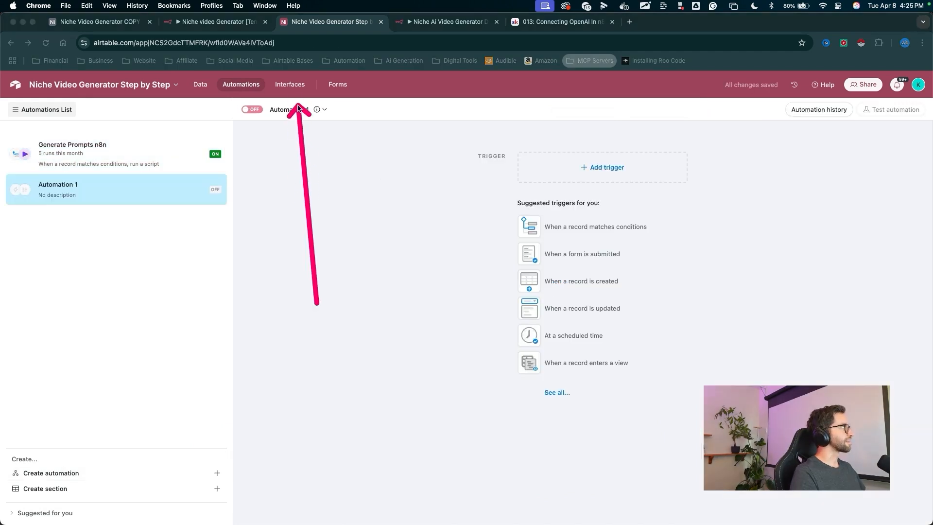
click(298, 110)
mouse_move(83, 271)
mouse_down()
mouse_move(46, 194)
mouse_move(87, 191)
mouse_move(129, 204)
mouse_move(135, 225)
mouse_up()
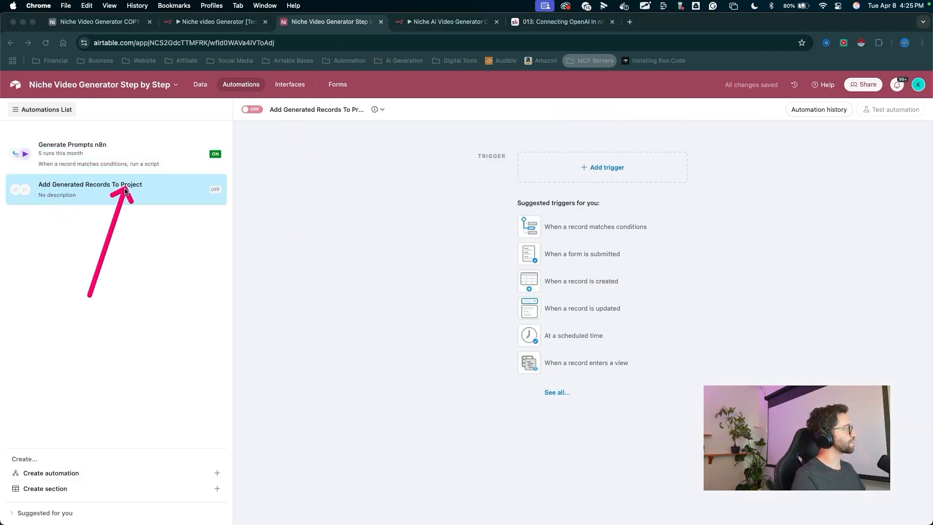
mouse_move(138, 302)
mouse_down()
mouse_move(58, 194)
mouse_move(129, 202)
mouse_move(46, 198)
mouse_move(124, 191)
mouse_up()
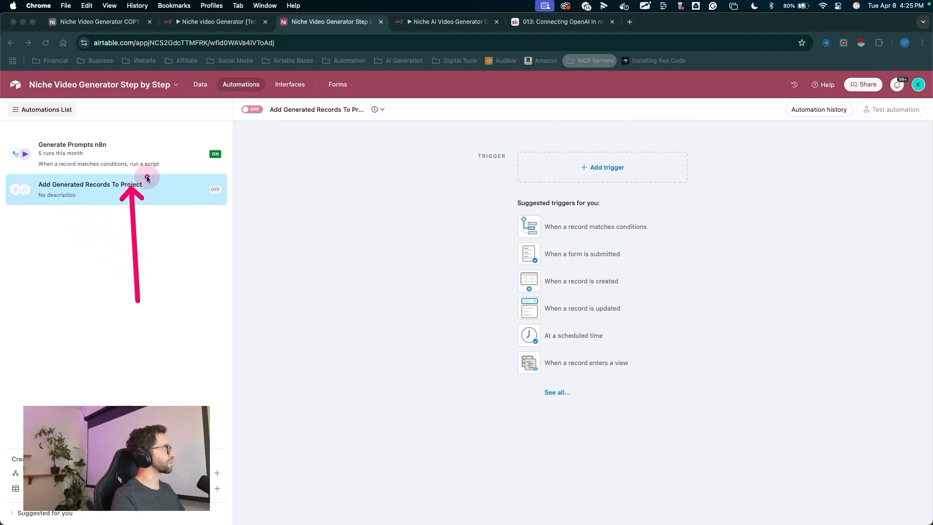
- Add a When record created trigger for the Generation table to the automation
mouse_move(392, 290)
mouse_down()
mouse_move(384, 277)
mouse_move(619, 163)
mouse_move(606, 165)
mouse_up()
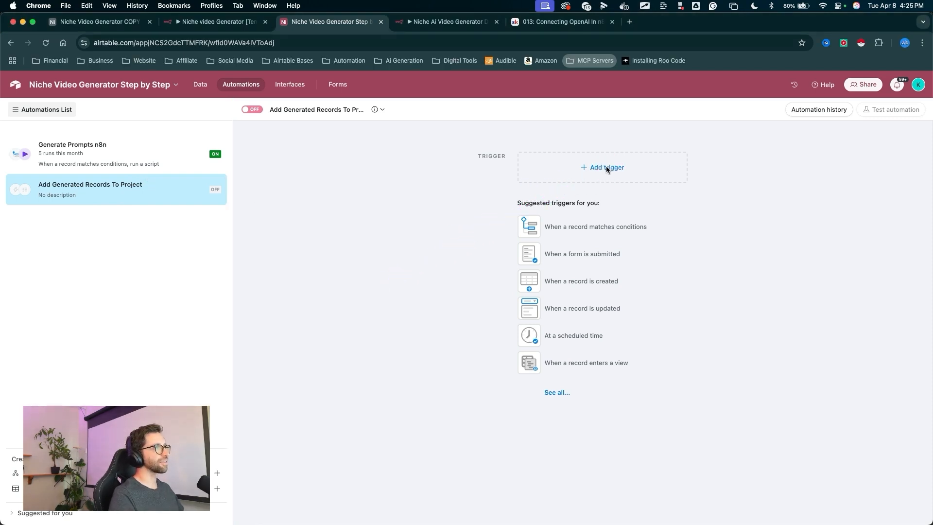
click(607, 168)
drag(437, 206, 487, 219)
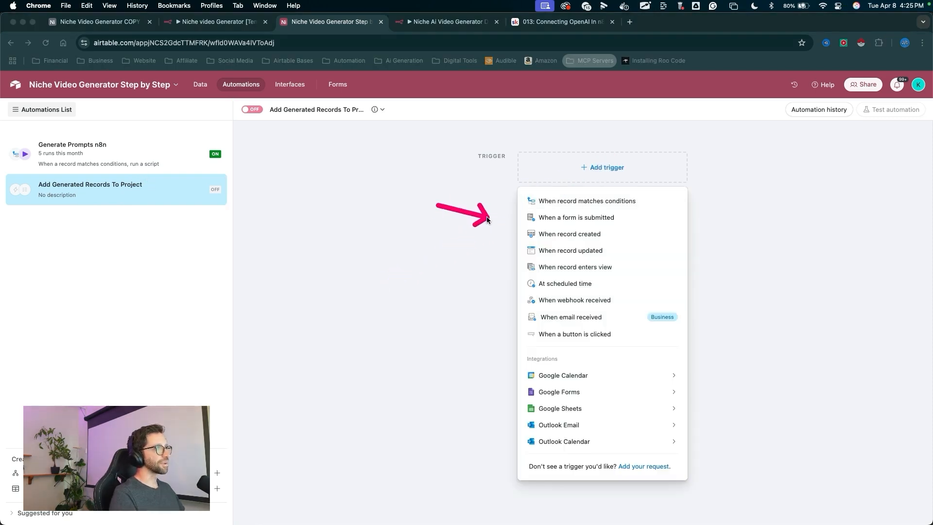
click(556, 233)
mouse_move(494, 299)
mouse_down()
mouse_move(670, 180)
mouse_move(707, 218)
mouse_move(715, 251)
mouse_up()
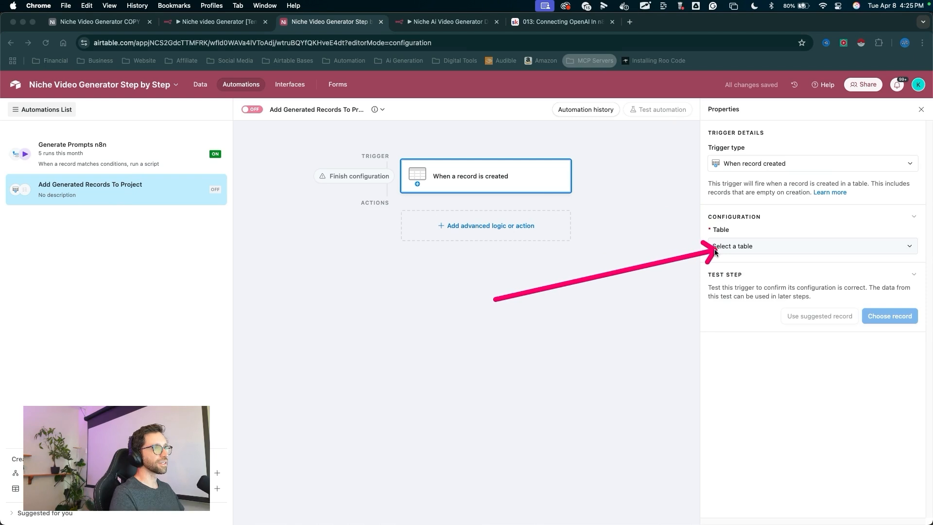
click(721, 248)
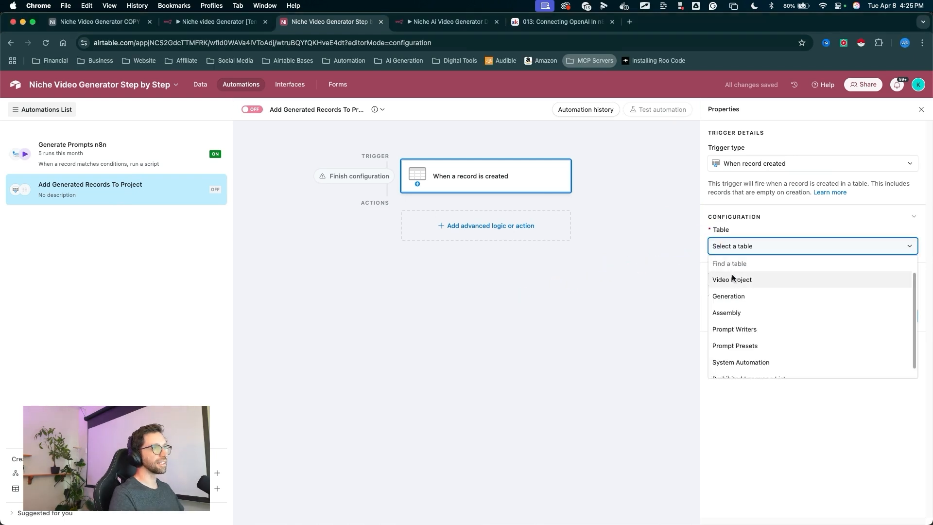
click(732, 297)
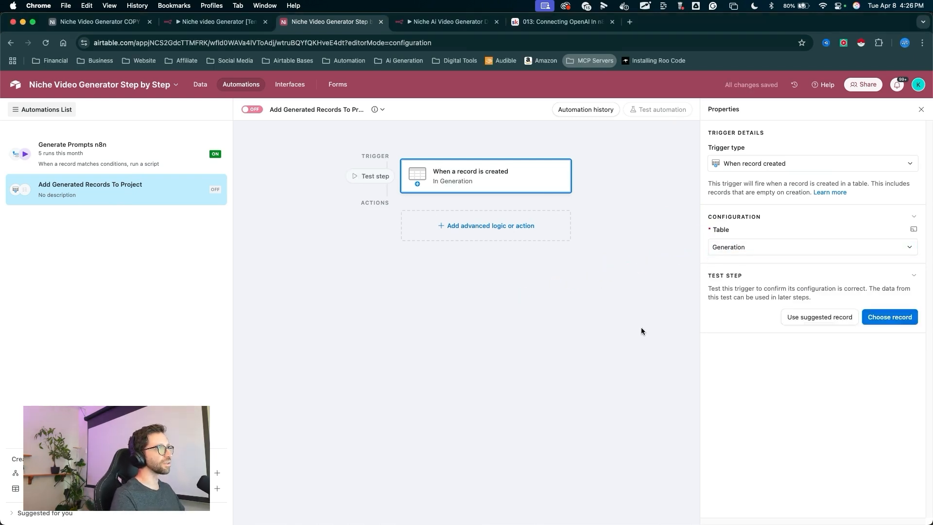
- Add a Find records action after the record-created trigger in the automation
mouse_move(642, 332)
mouse_down()
mouse_move(479, 166)
mouse_move(509, 279)
mouse_up()
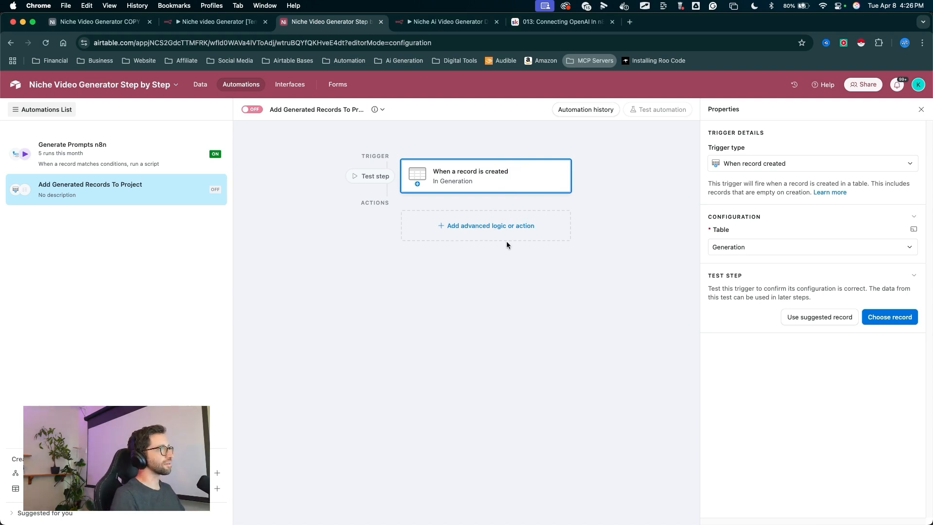
mouse_move(480, 387)
mouse_down()
mouse_move(493, 221)
mouse_move(483, 401)
mouse_up()
click(491, 226)
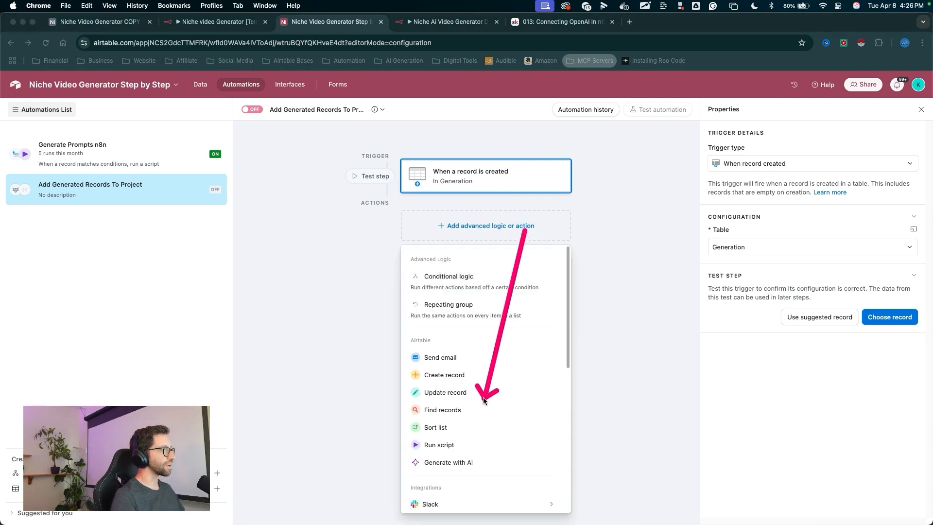
click(442, 409)
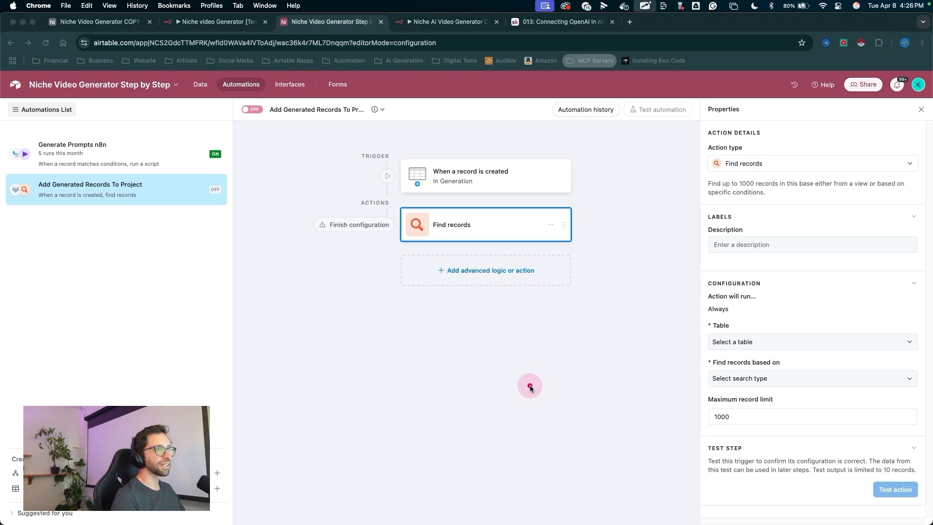
- Set the Find records action to search the Video Project table based on a condition
drag(528, 391, 721, 334)
click(724, 341)
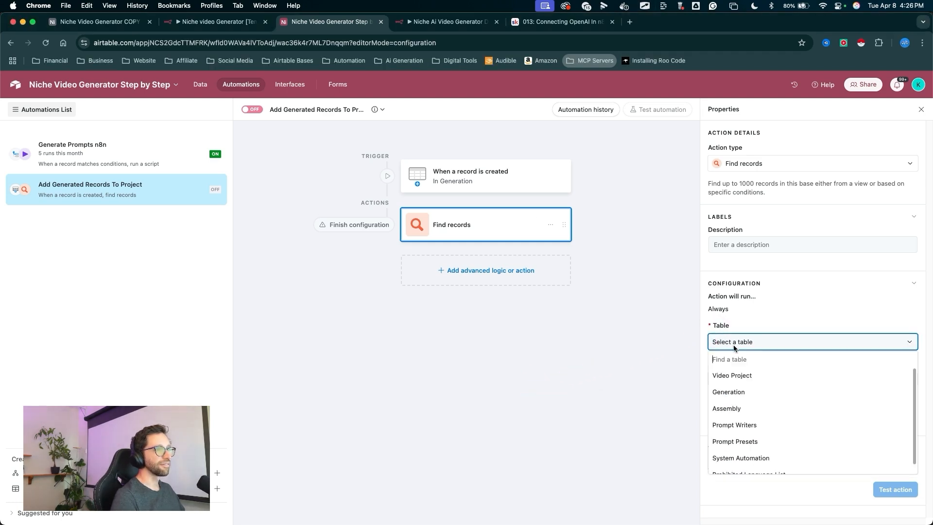
click(745, 375)
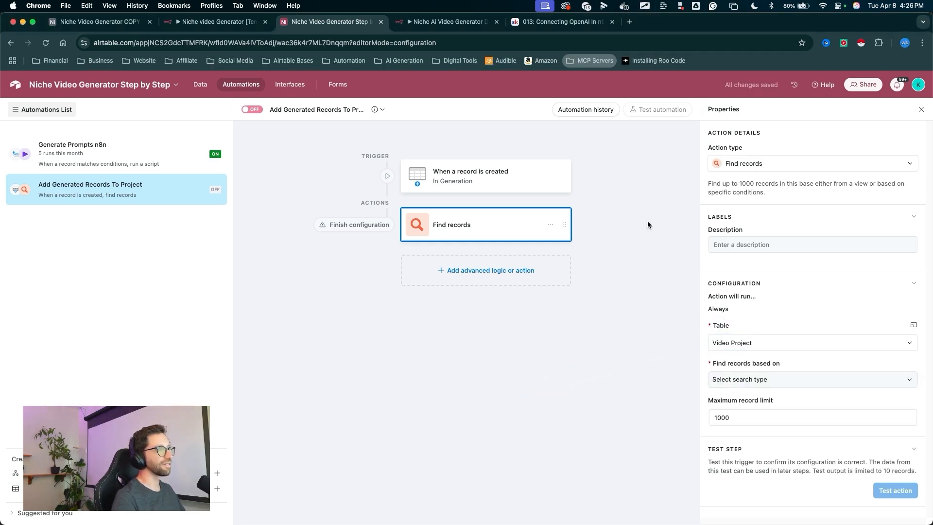
drag(629, 414, 697, 368)
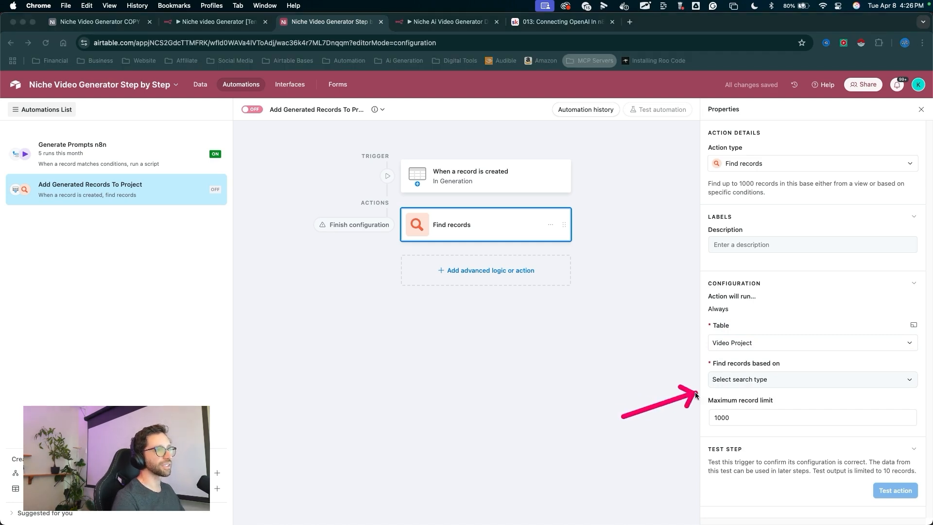
click(740, 380)
click(730, 415)
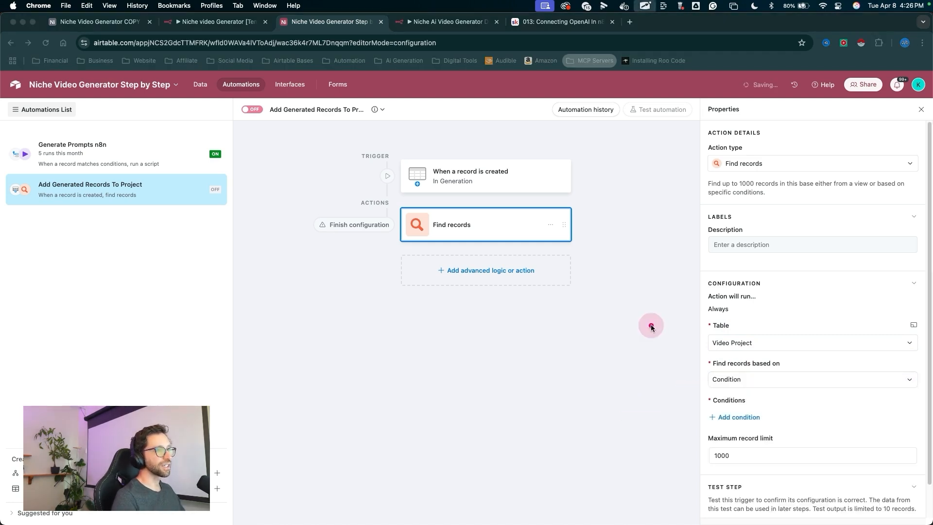
- Add a condition where Start is checked and set the maximum record limit to 1
drag(646, 318, 729, 417)
click(730, 418)
click(770, 418)
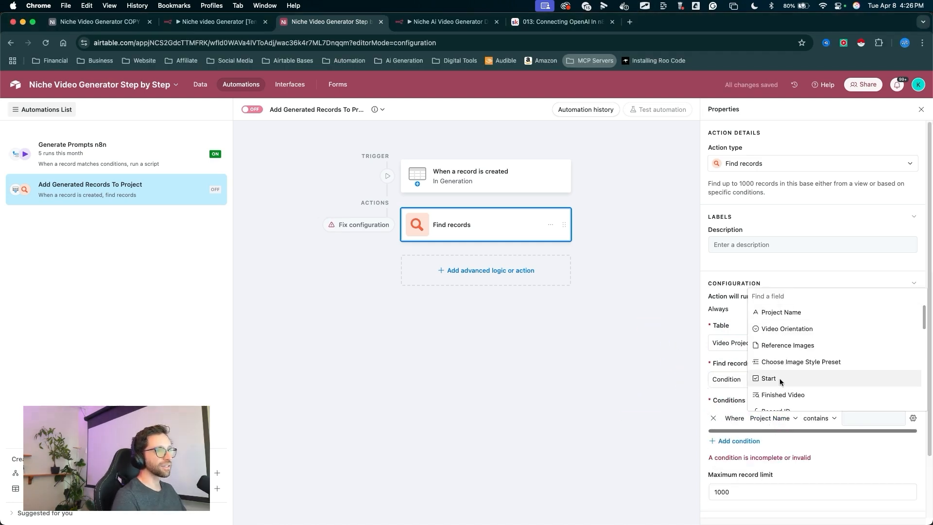
click(766, 379)
drag(812, 443, 800, 423)
click(797, 418)
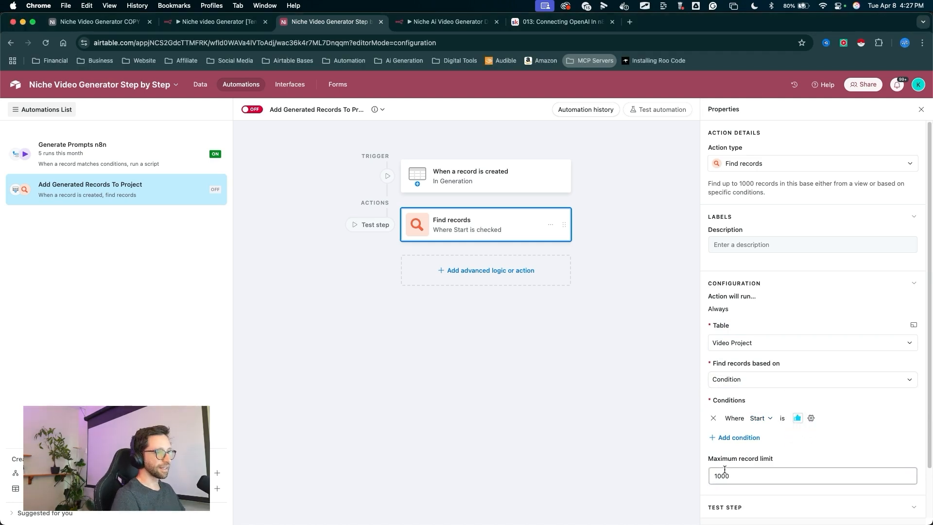
mouse_move(698, 430)
mouse_down()
mouse_move(727, 469)
mouse_move(720, 478)
mouse_up()
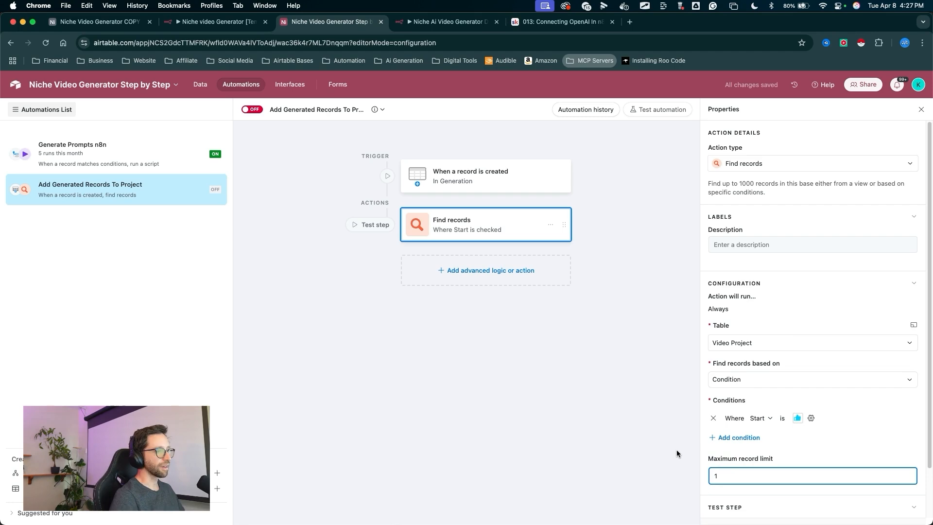
- Add an Update record action below Find records and set its table to Generation
drag(625, 396, 492, 273)
click(496, 271)
drag(378, 337, 455, 428)
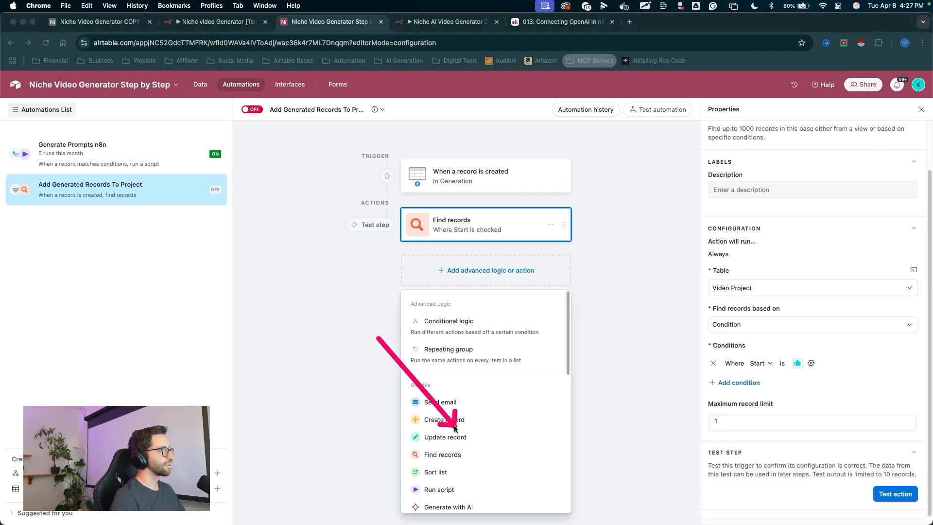
click(453, 437)
click(723, 342)
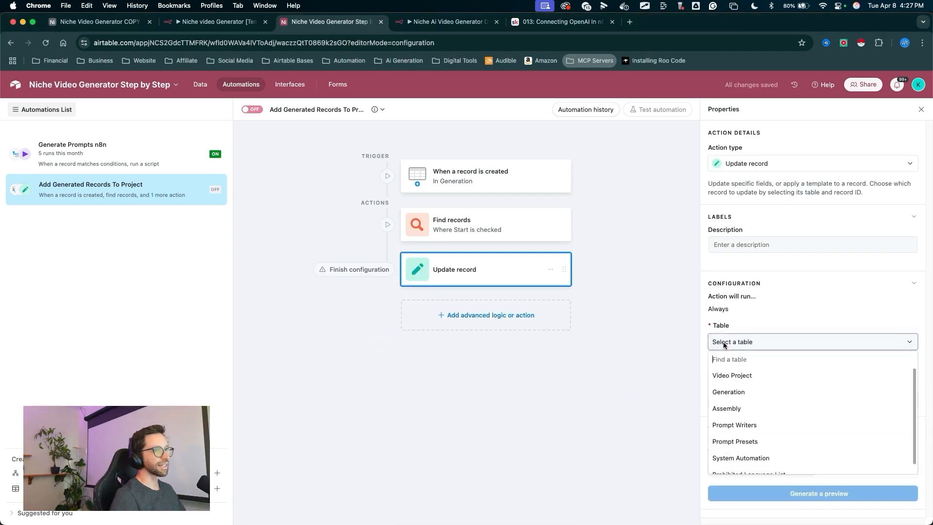
click(729, 392)
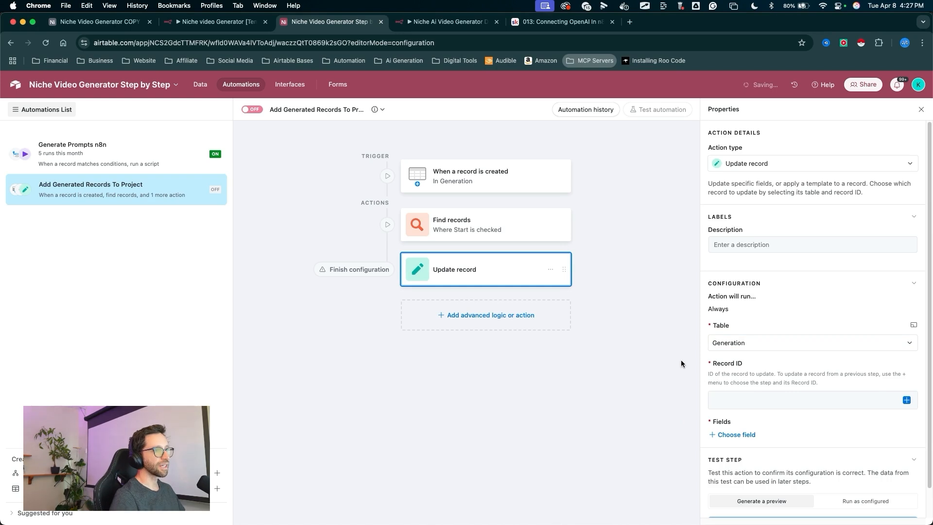
- Set the Record ID to the Airtable record ID from the record-created trigger
drag(681, 359, 907, 398)
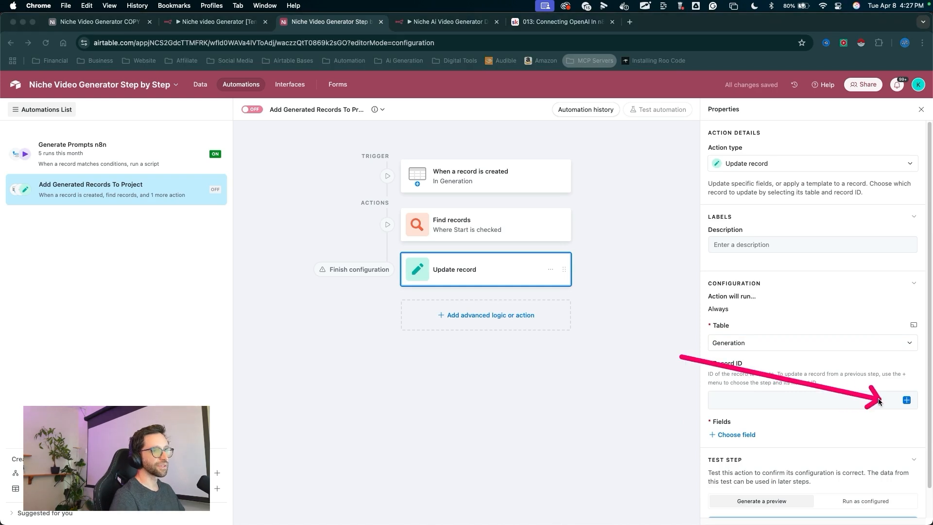
click(907, 401)
drag(826, 326, 827, 346)
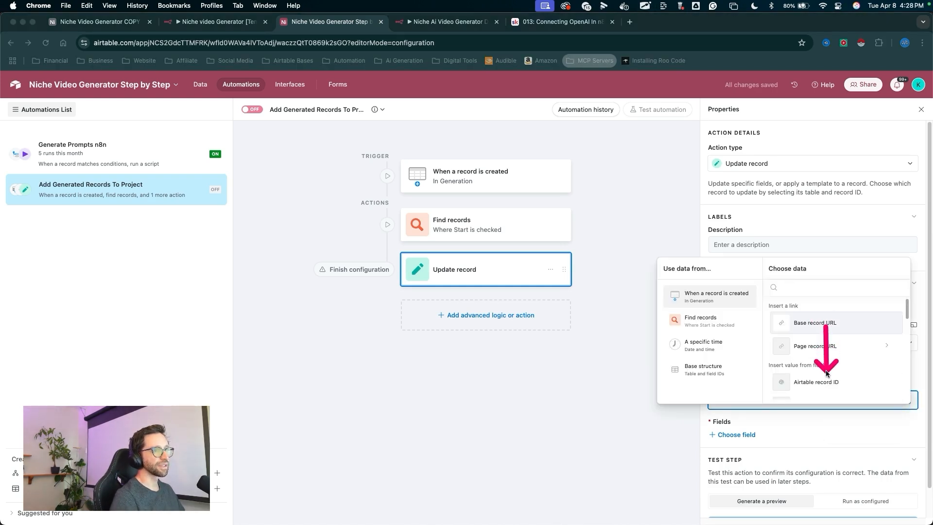
click(816, 382)
- Choose the Video Project field as the field to update
drag(671, 351, 717, 398)
click(733, 434)
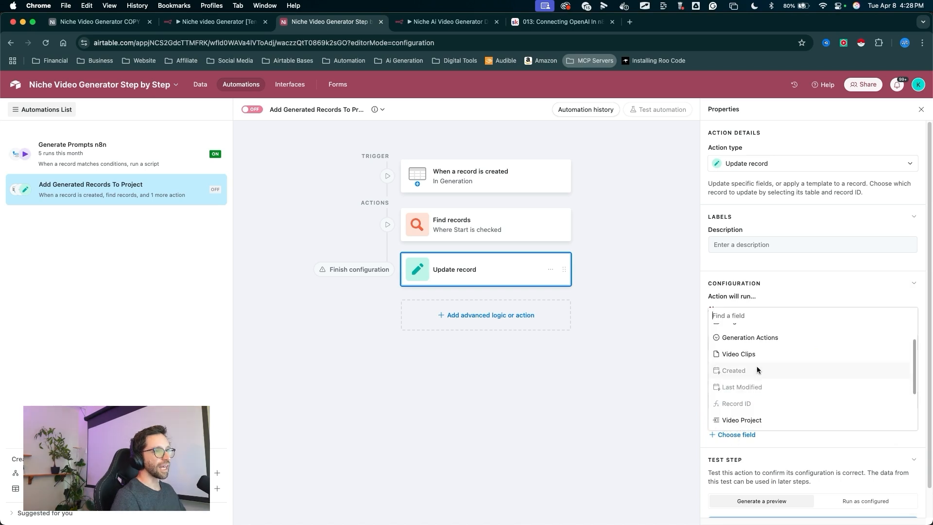
scroll(757, 367, down, 3)
click(805, 303)
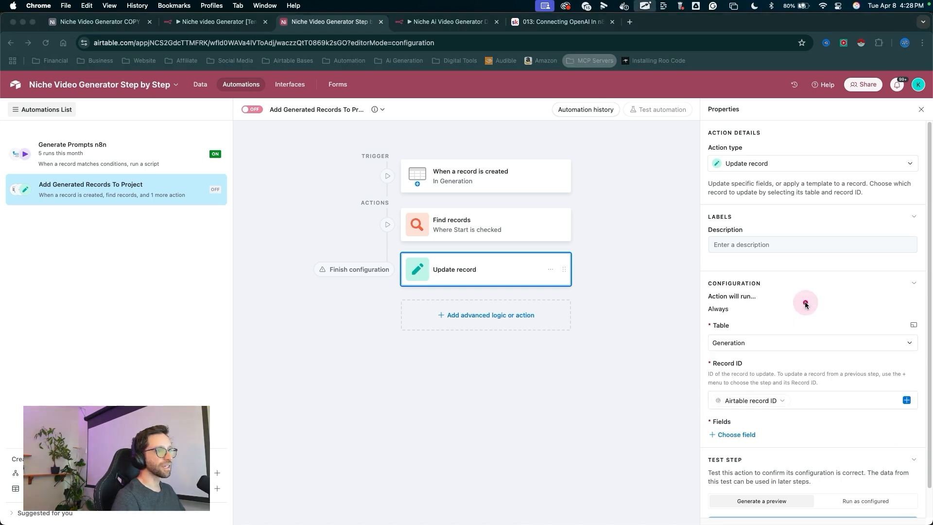
mouse_move(578, 426)
mouse_down()
mouse_move(677, 381)
mouse_move(719, 344)
mouse_up()
click(737, 434)
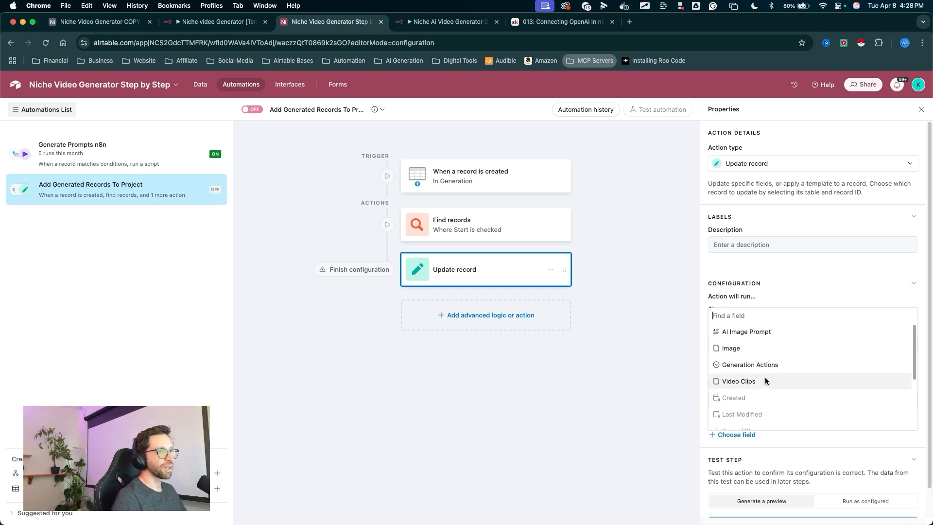
scroll(762, 374, down, 3)
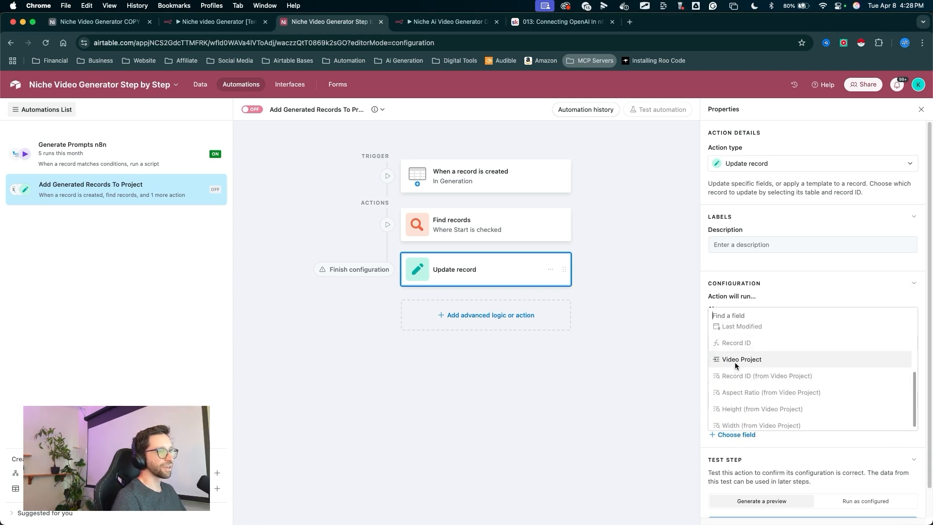
click(737, 360)
- Fill the Video Project field with the list of Record ID values from the Find records step
drag(839, 396, 904, 461)
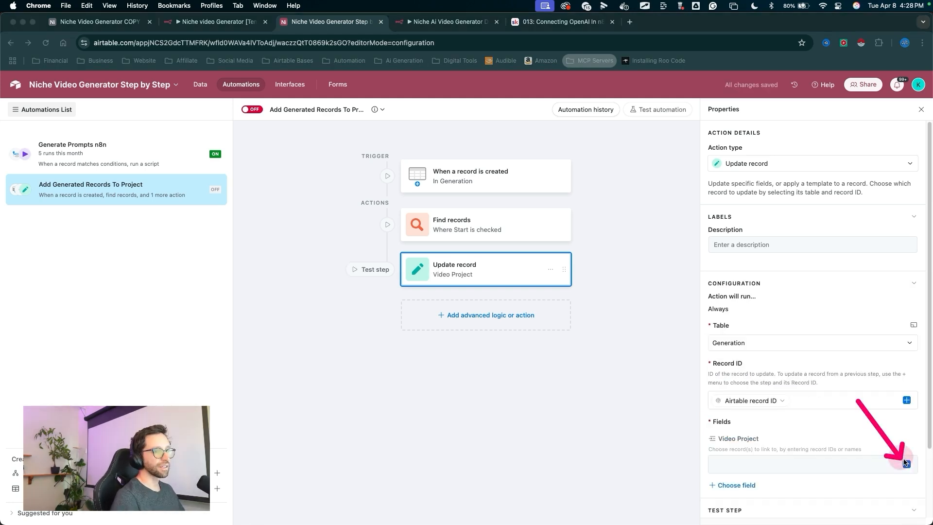
click(907, 464)
drag(753, 331, 702, 390)
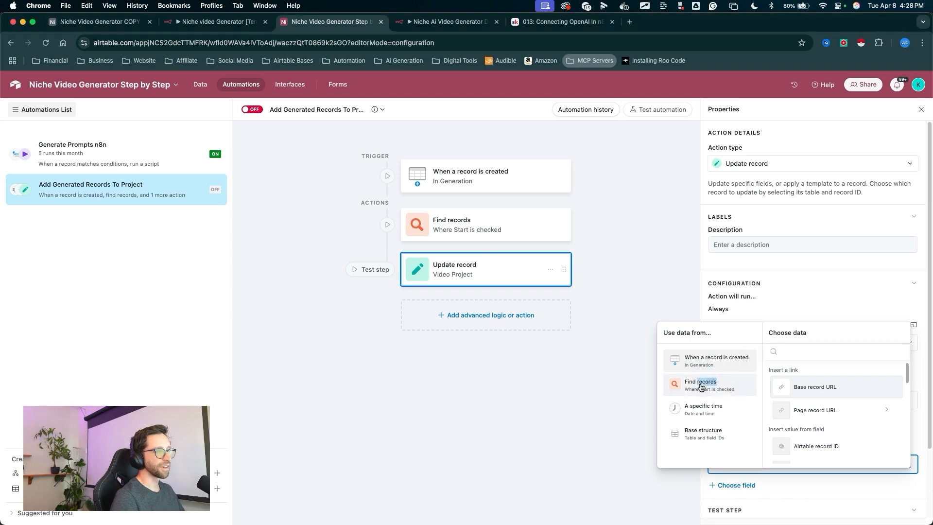
click(700, 384)
scroll(823, 417, down, 5)
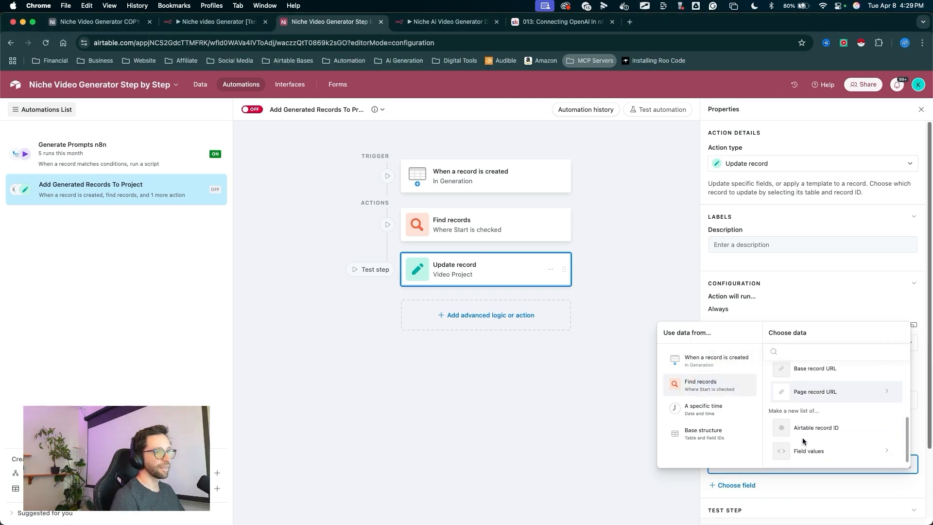
drag(818, 394, 819, 447)
click(814, 451)
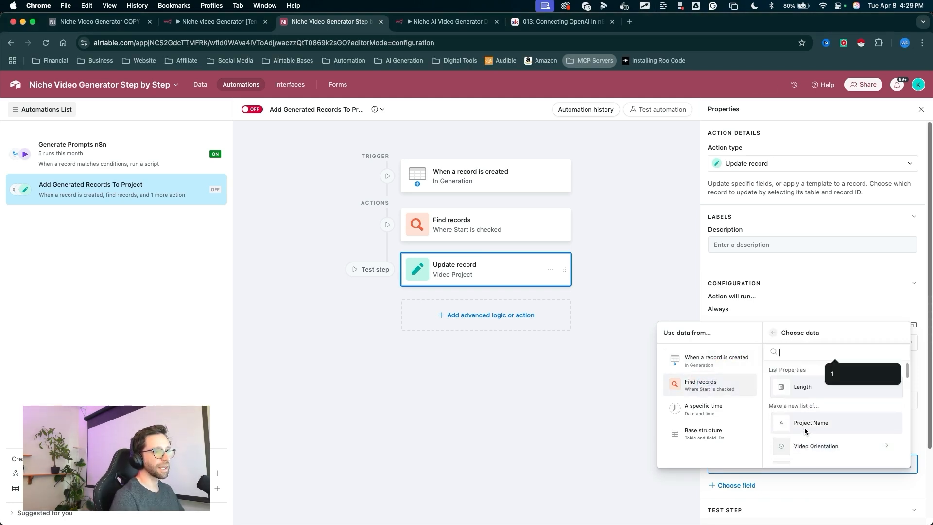
scroll(806, 420, down, 6)
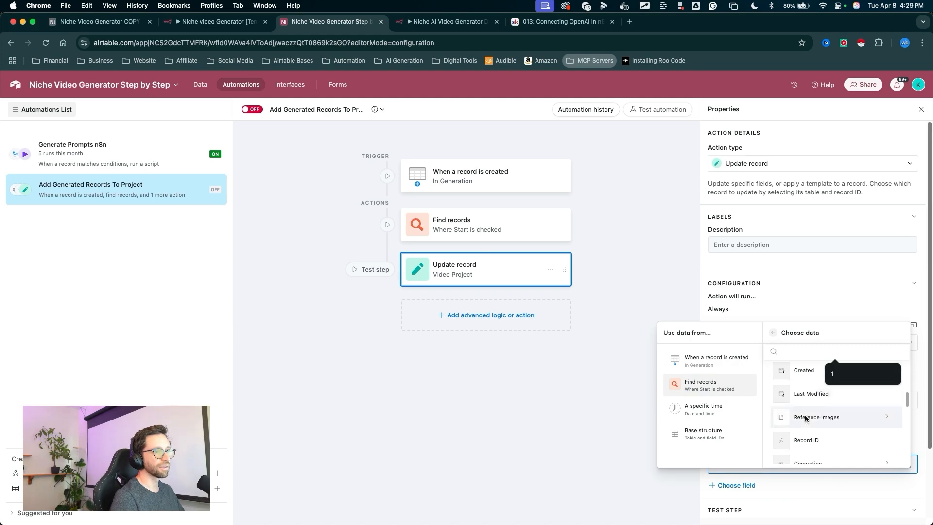
drag(805, 382, 804, 414)
click(806, 456)
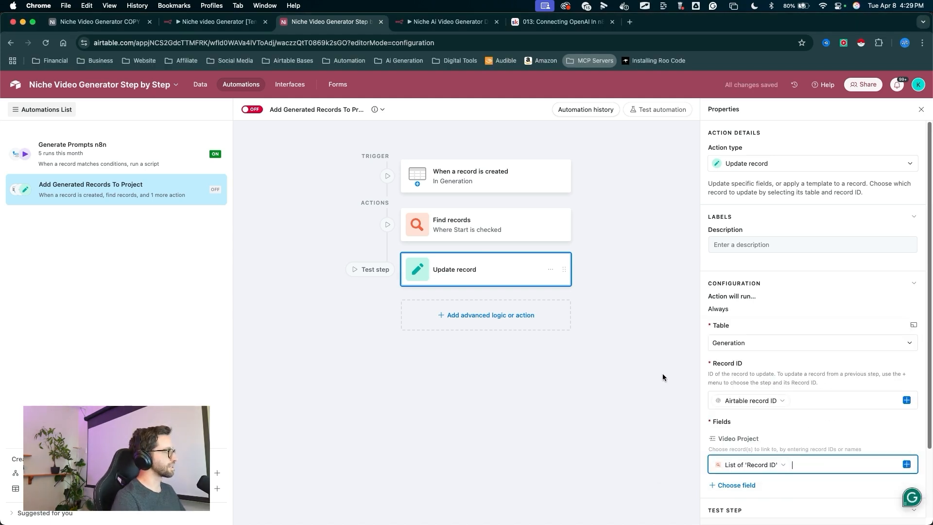
- Close the data picker and switch the automation on
mouse_move(576, 382)
mouse_down()
mouse_move(669, 405)
mouse_move(766, 498)
mouse_move(717, 368)
mouse_move(743, 484)
mouse_move(699, 378)
mouse_move(614, 373)
mouse_up()
key(Escape)
drag(328, 366, 249, 111)
key(Escape)
click(252, 115)
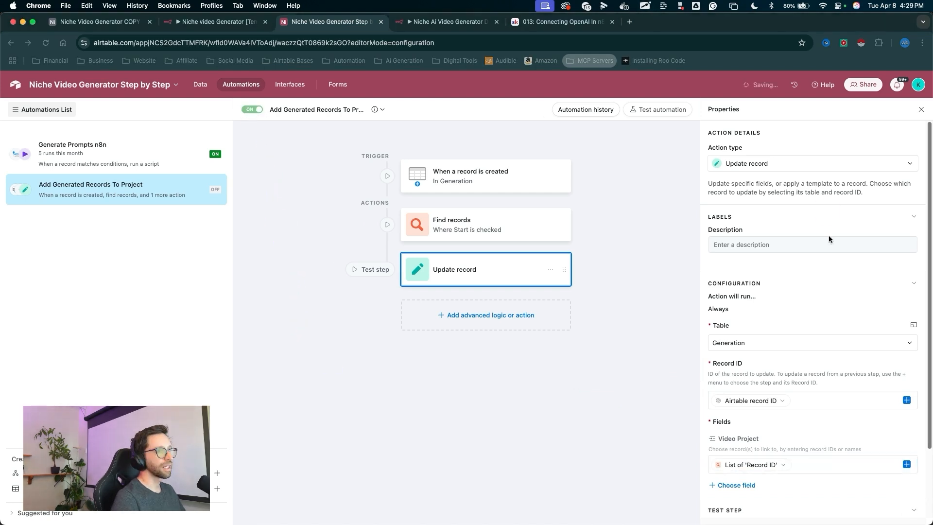
- Test the Update record step as configured, running it on the first Generation record
mouse_move(873, 372)
mouse_down()
mouse_move(804, 441)
mouse_move(856, 500)
mouse_move(866, 466)
mouse_up()
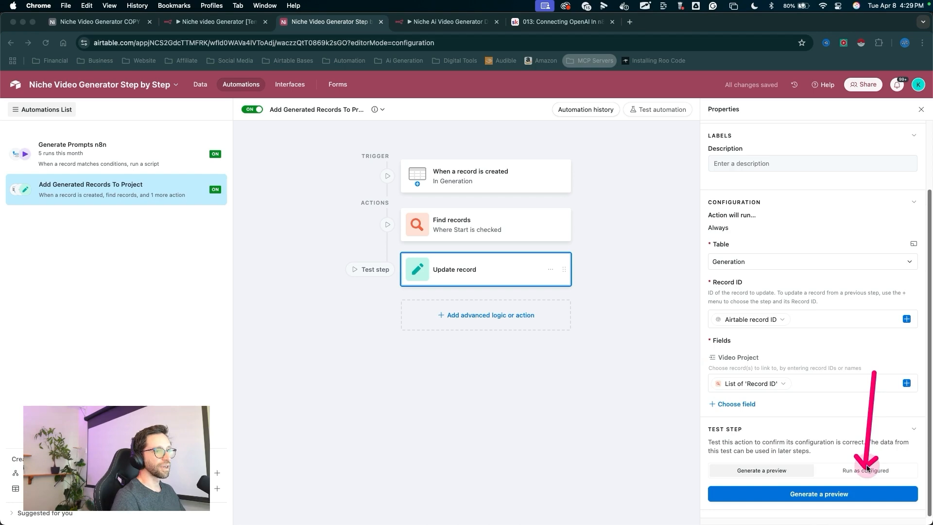
click(867, 468)
drag(834, 433, 820, 484)
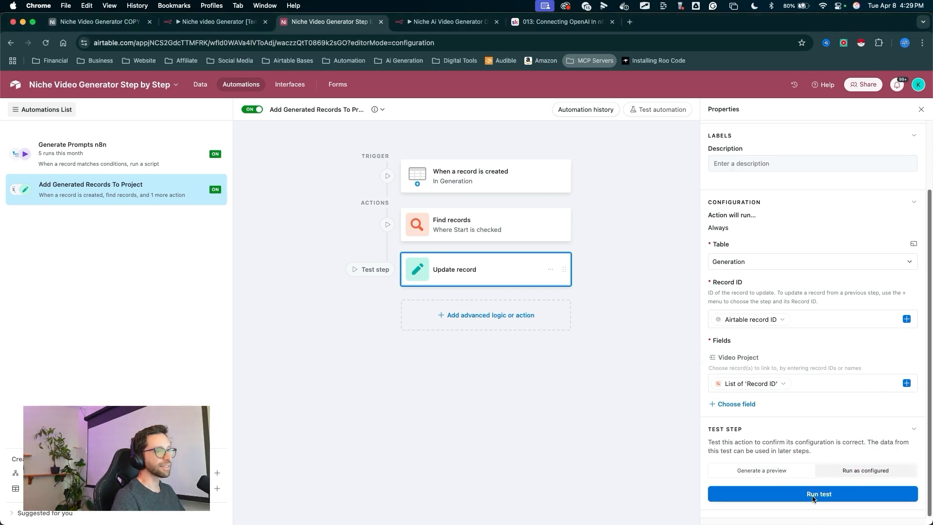
click(816, 493)
drag(632, 450, 577, 389)
click(577, 383)
drag(219, 234, 327, 210)
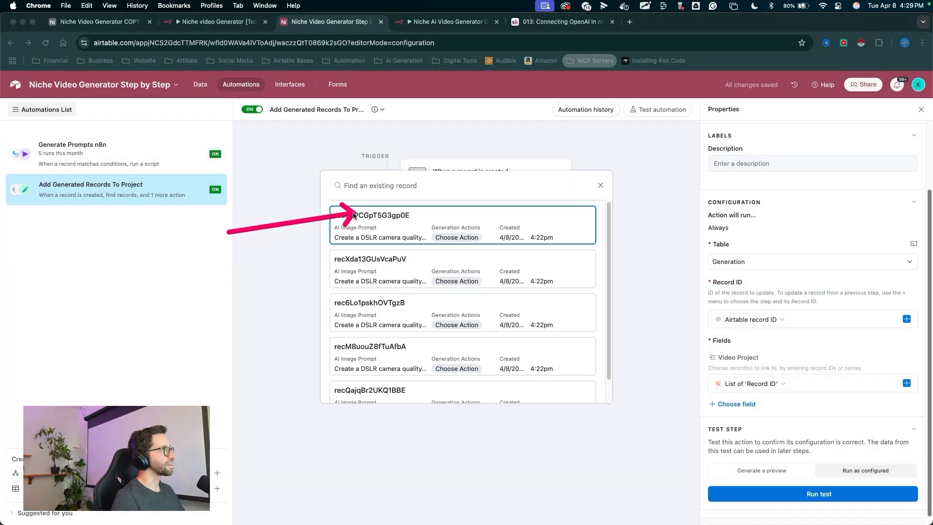
drag(223, 199, 312, 387)
drag(252, 261, 349, 217)
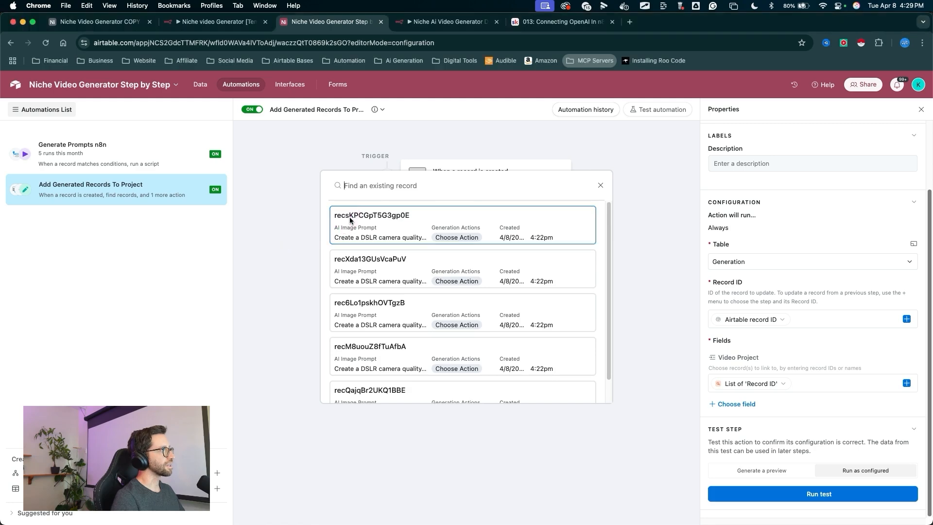
click(350, 219)
mouse_move(404, 199)
mouse_down()
mouse_move(396, 324)
mouse_move(369, 406)
mouse_up()
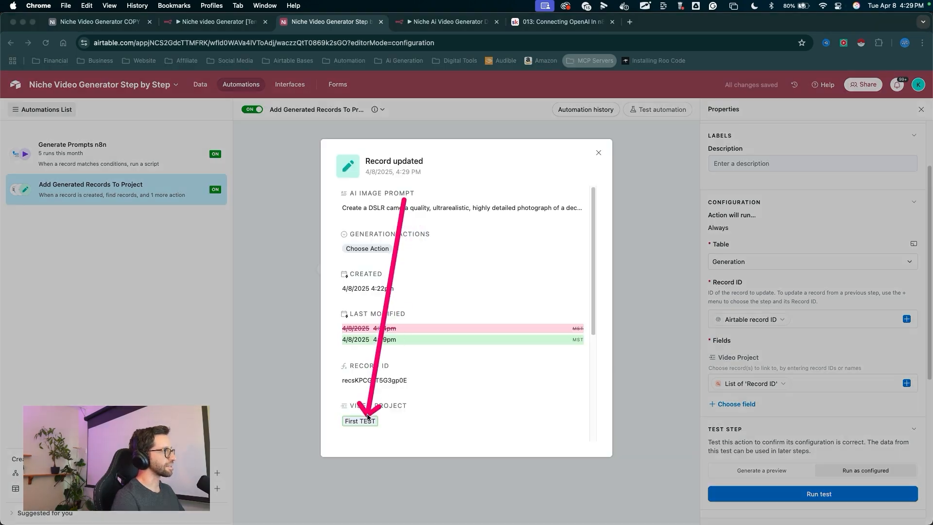
- Return to the Generation table to check the Video Project link of the tested record
click(292, 206)
right_click(284, 190)
click(271, 163)
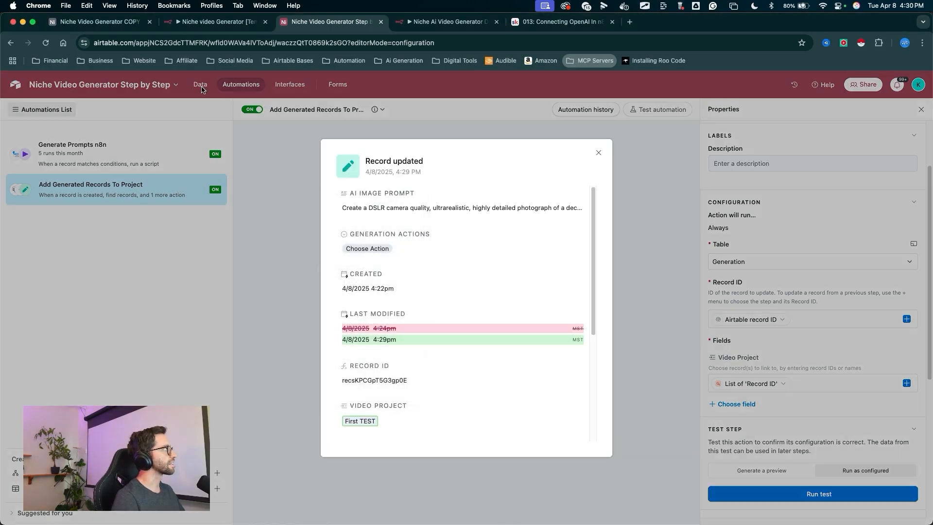
click(201, 86)
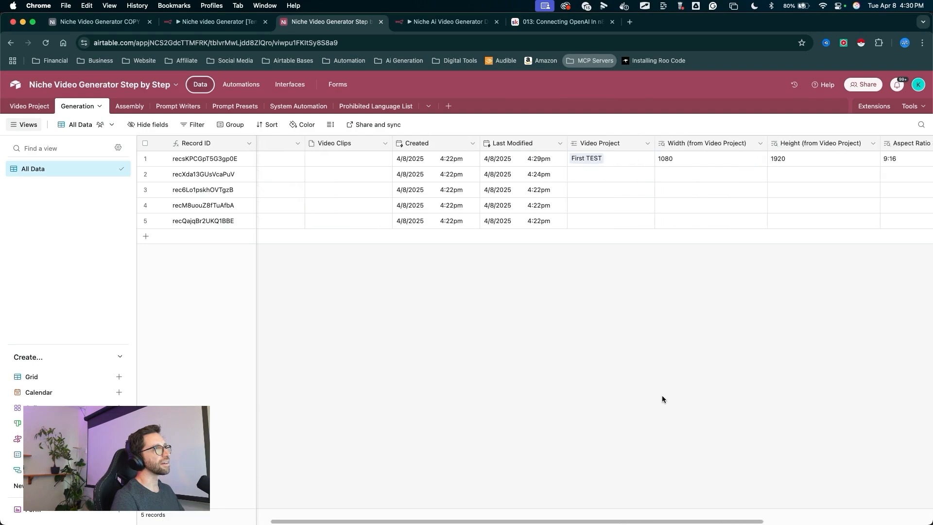
drag(638, 397, 590, 168)
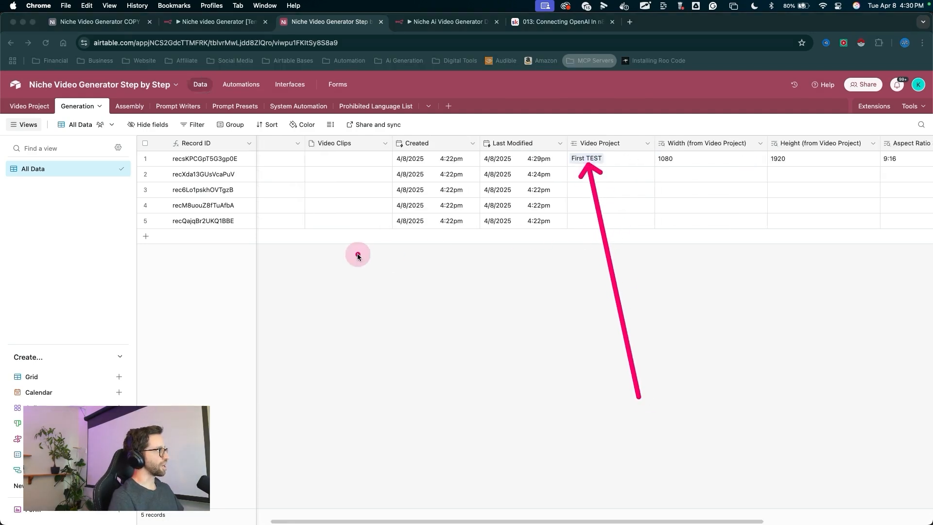
mouse_move(411, 318)
mouse_down()
mouse_move(225, 170)
mouse_move(415, 184)
mouse_move(602, 160)
mouse_move(546, 168)
mouse_move(562, 184)
mouse_up()
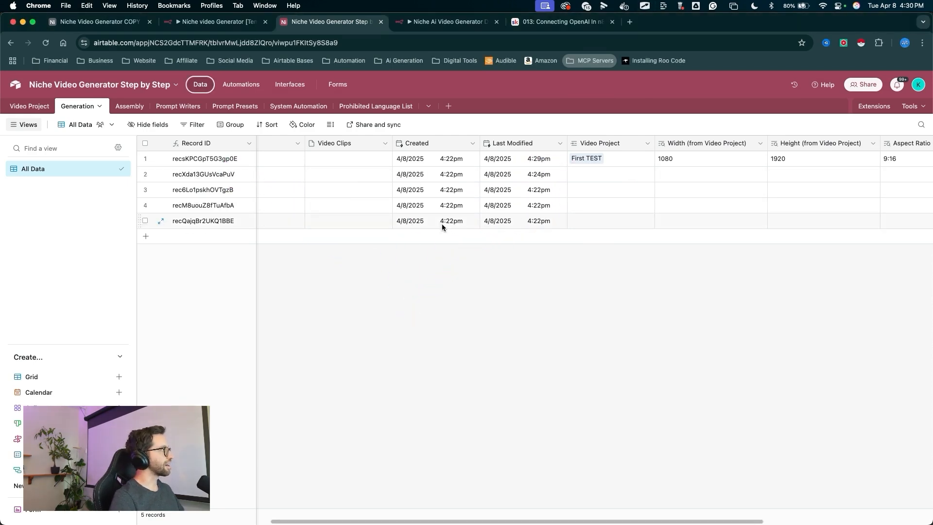
- Compare the Video Project record's Start field with the Video Project links on the Generation records
mouse_move(490, 336)
mouse_down()
mouse_move(371, 225)
mouse_move(277, 202)
mouse_move(228, 379)
mouse_move(625, 293)
mouse_move(306, 285)
mouse_move(427, 298)
mouse_move(291, 319)
mouse_move(581, 228)
mouse_move(542, 218)
mouse_up()
click(23, 112)
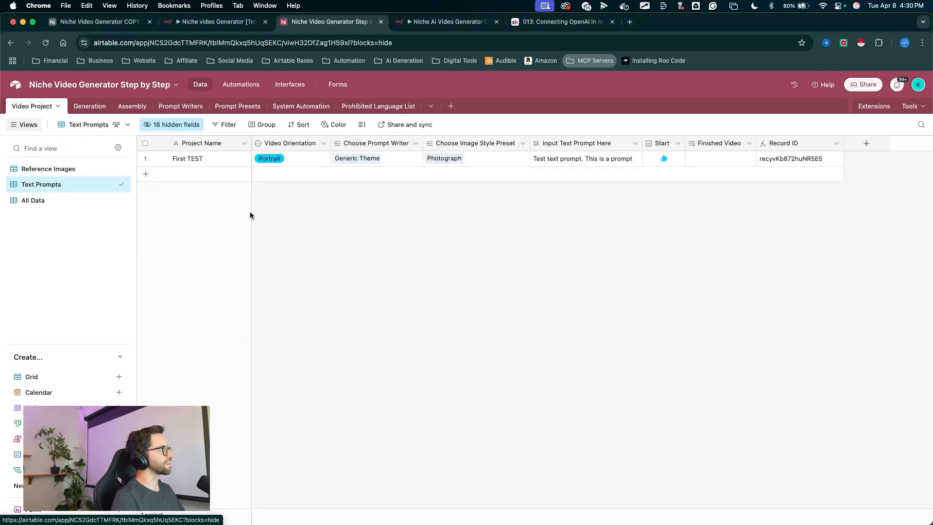
mouse_move(352, 350)
mouse_down()
mouse_move(231, 246)
mouse_move(425, 177)
mouse_move(659, 173)
mouse_up()
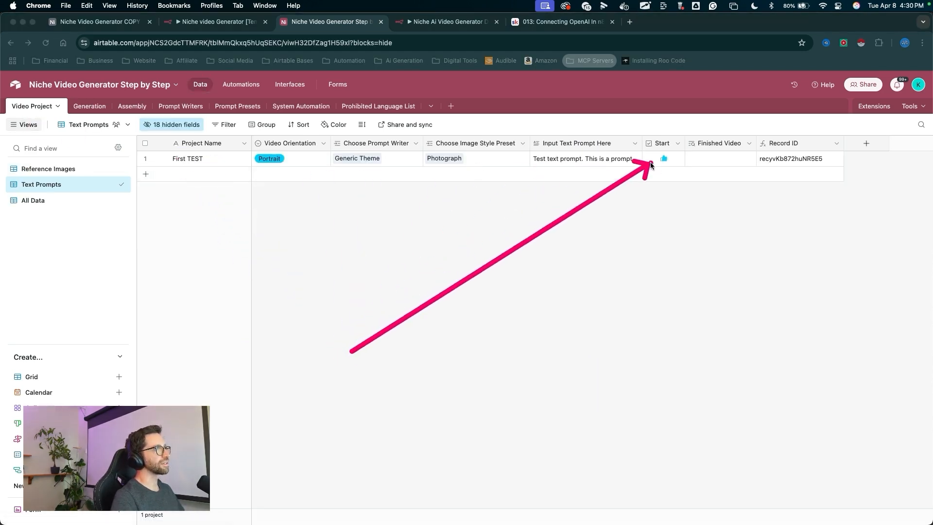
click(85, 109)
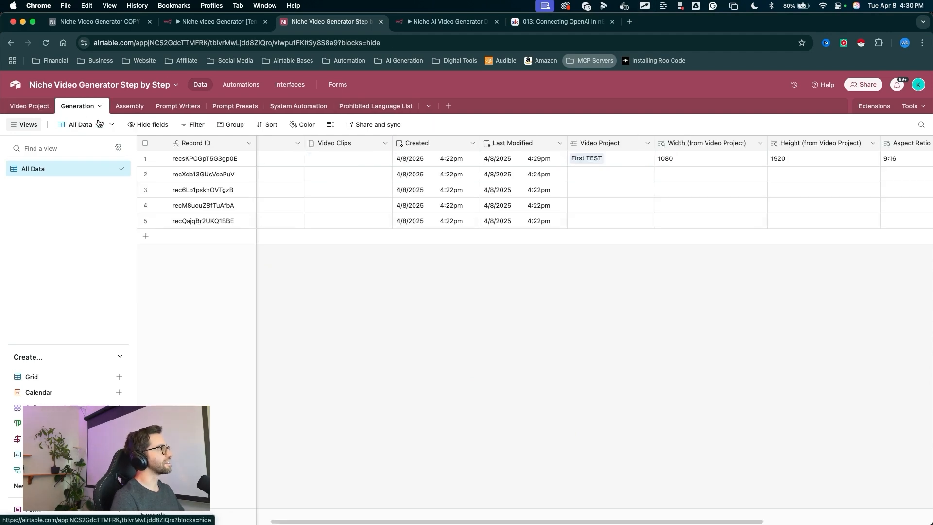
drag(569, 307, 587, 183)
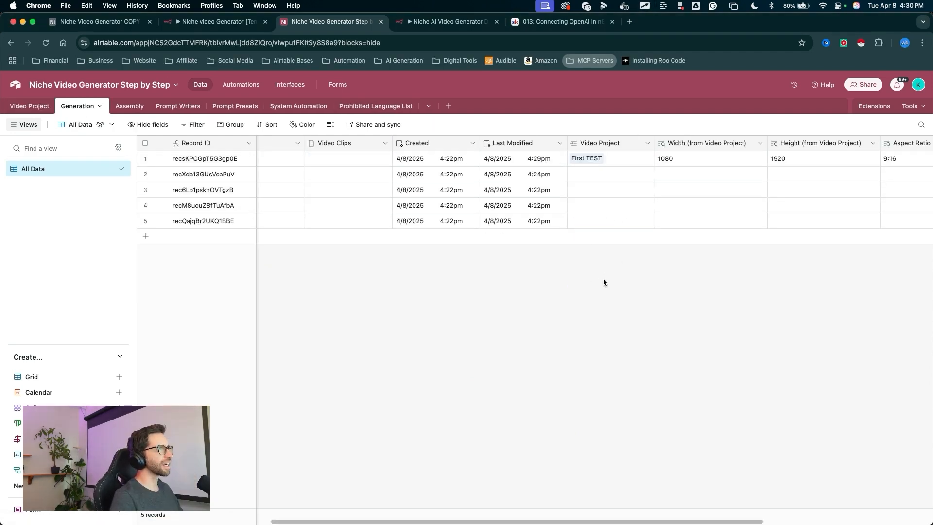
drag(603, 286, 582, 177)
click(582, 176)
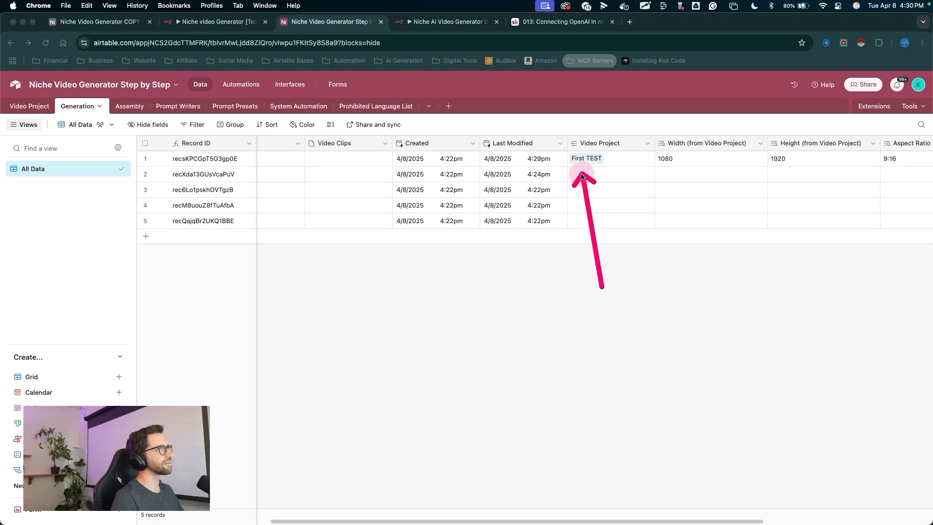
drag(403, 360, 583, 171)
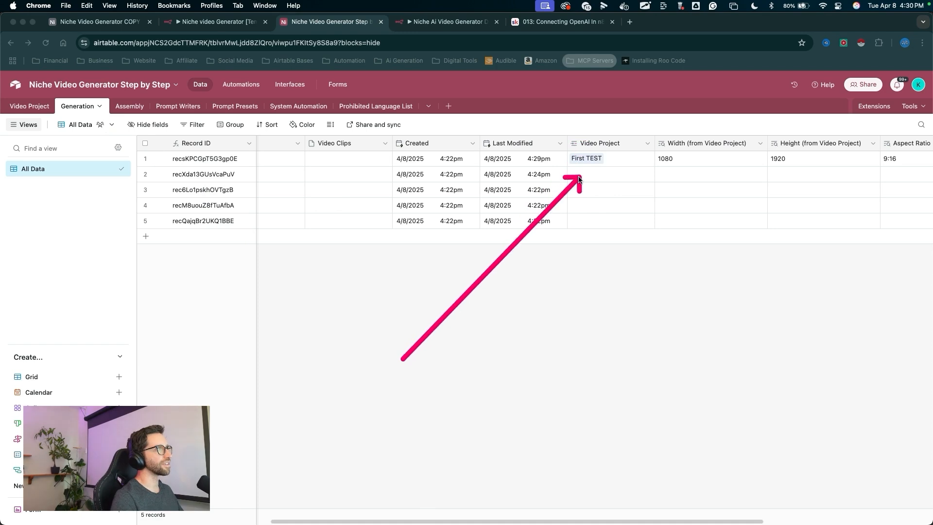
key(Escape)
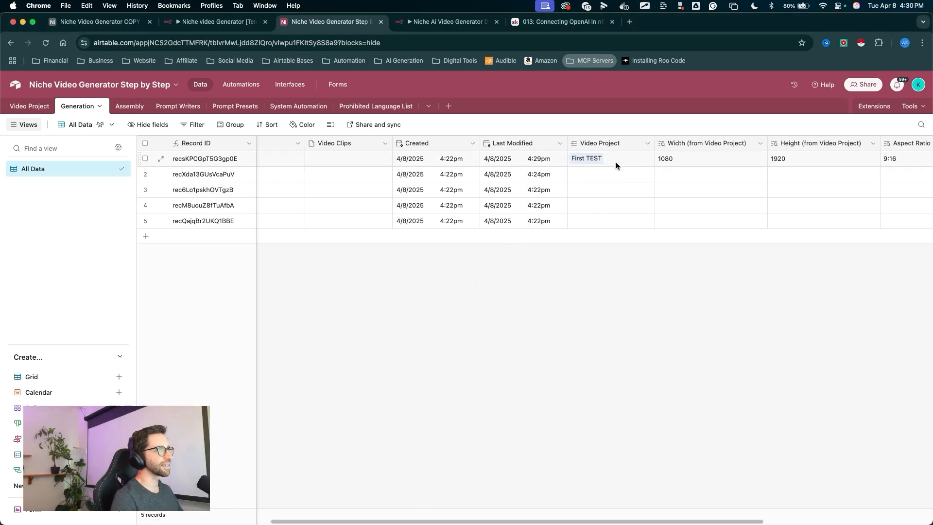
- Fill the First TEST Video Project link down to all five Generation records
drag(657, 168, 655, 171)
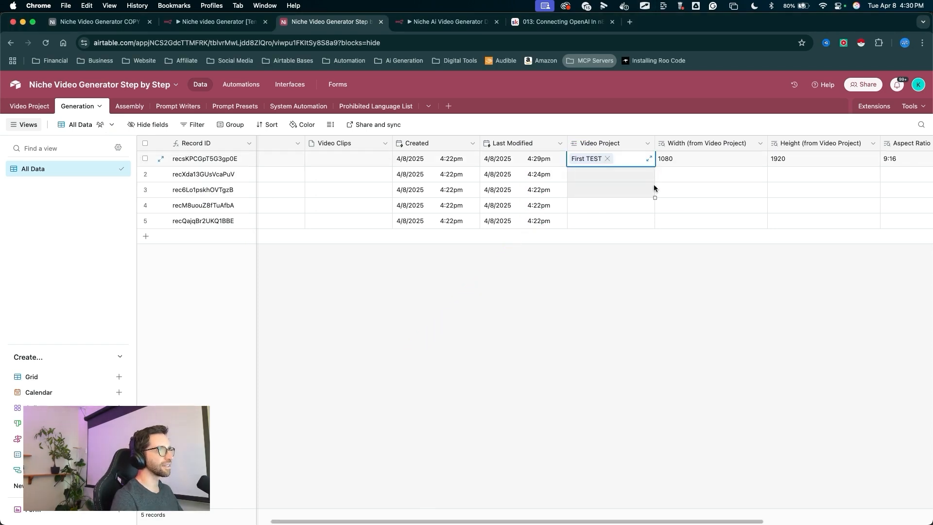
drag(655, 210, 652, 223)
drag(614, 306, 588, 164)
key(Escape)
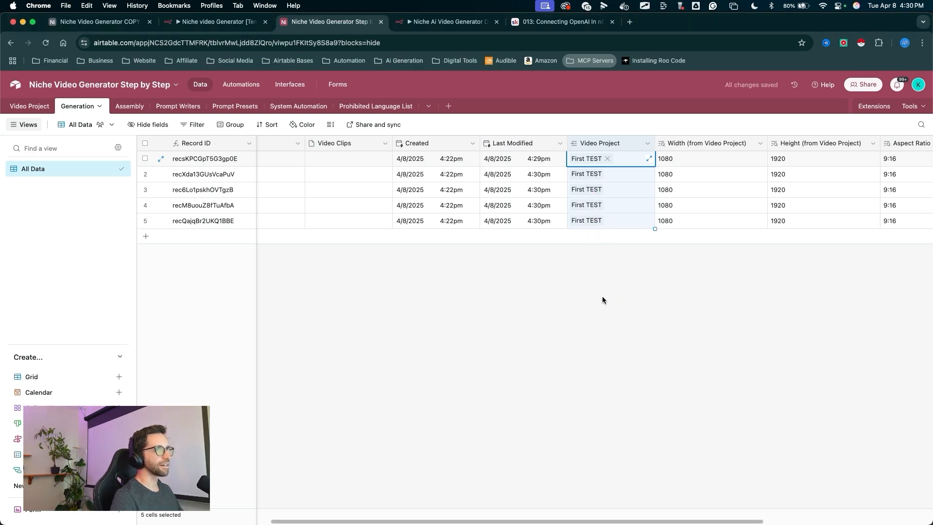
- Group the Generation table's All Data view by Video Project
scroll(602, 296, right, 5)
drag(452, 336, 384, 235)
key(Escape)
scroll(339, 261, left, 3)
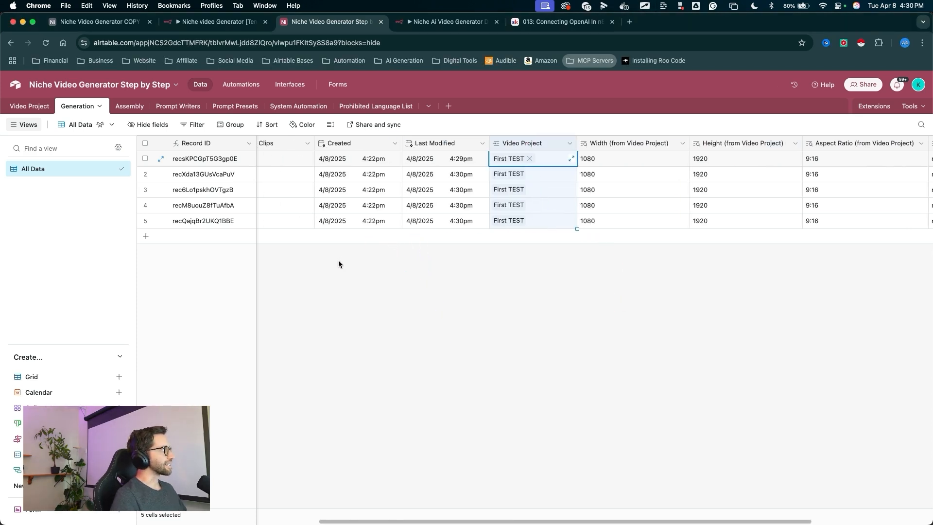
mouse_move(363, 320)
mouse_down()
mouse_move(333, 260)
mouse_move(238, 134)
mouse_up()
key(Escape)
click(234, 126)
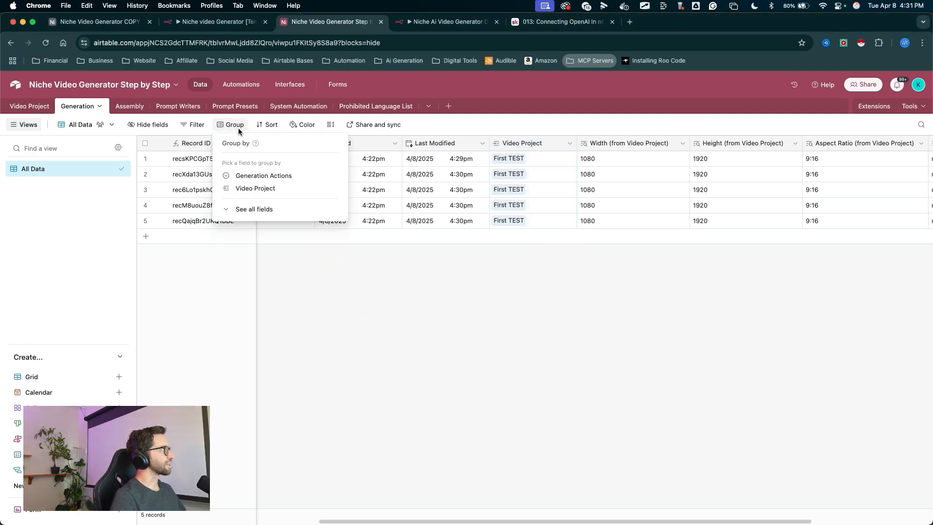
click(252, 189)
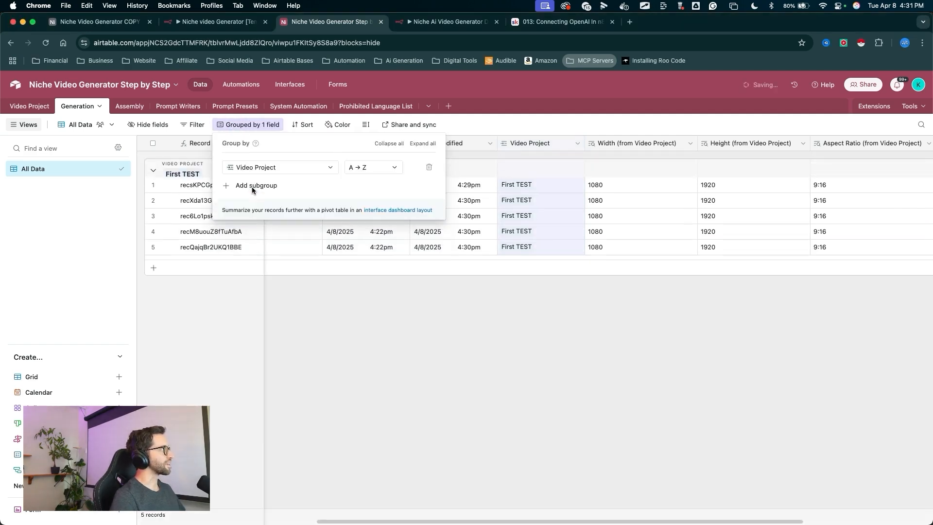
click(301, 301)
mouse_move(336, 352)
mouse_down()
mouse_move(180, 170)
mouse_move(165, 174)
mouse_up()
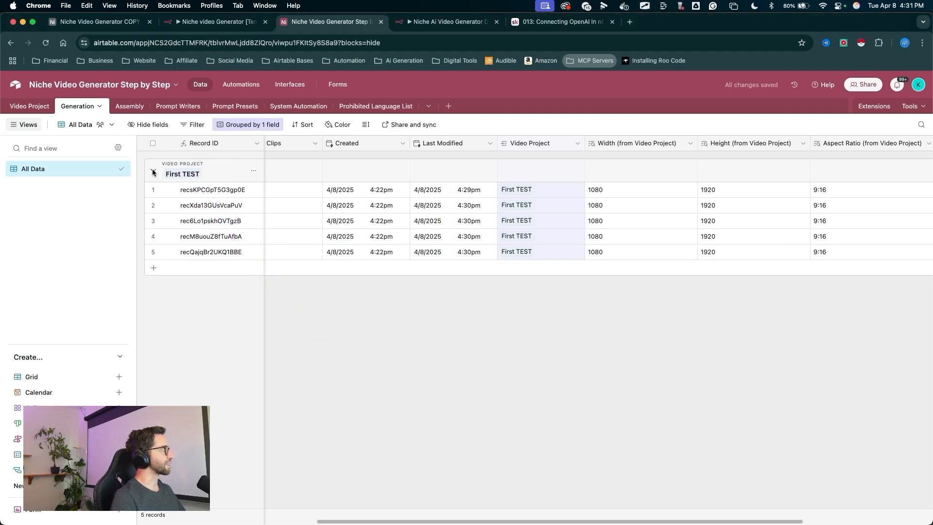
- Collapse and re-expand the First TEST group to review the records grouped under it
click(153, 170)
mouse_move(212, 274)
mouse_down()
mouse_move(177, 188)
mouse_move(221, 198)
mouse_up()
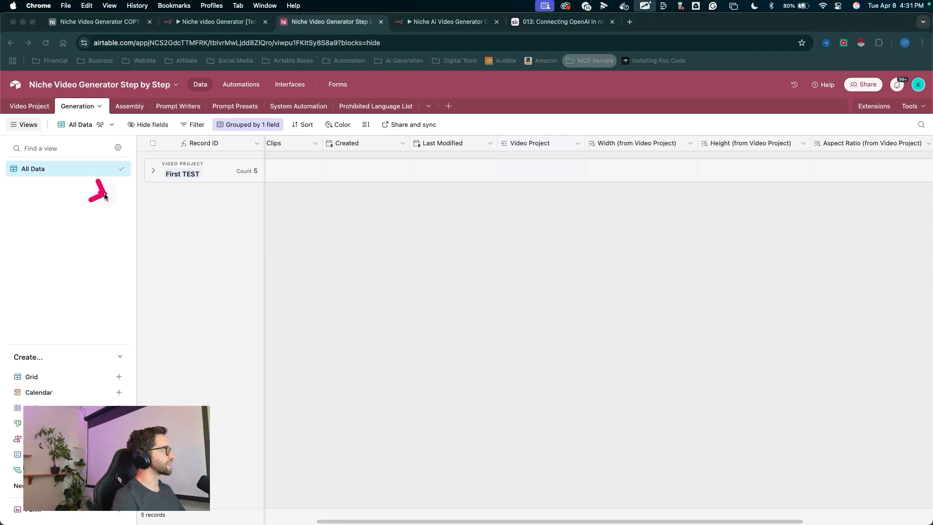
drag(98, 193, 271, 200)
drag(74, 231, 267, 233)
drag(90, 288, 324, 291)
drag(113, 312, 395, 323)
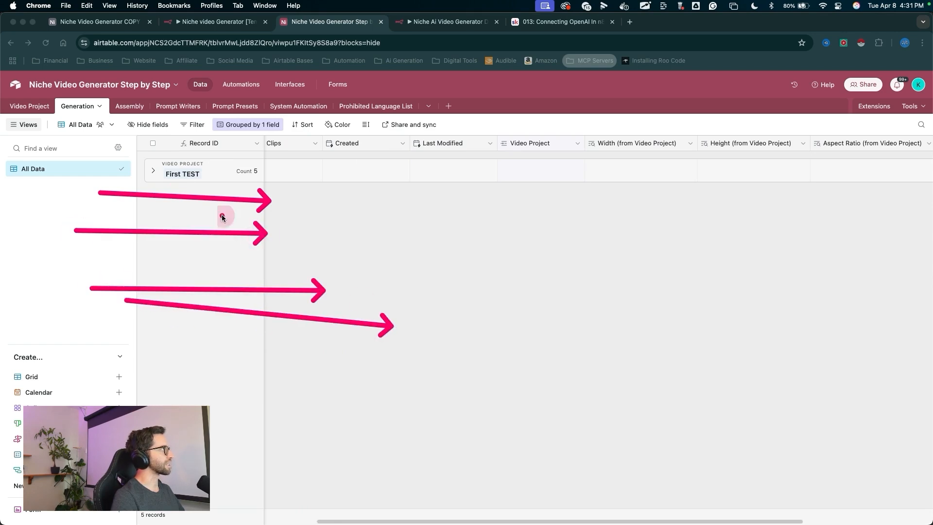
click(153, 171)
drag(125, 184, 261, 192)
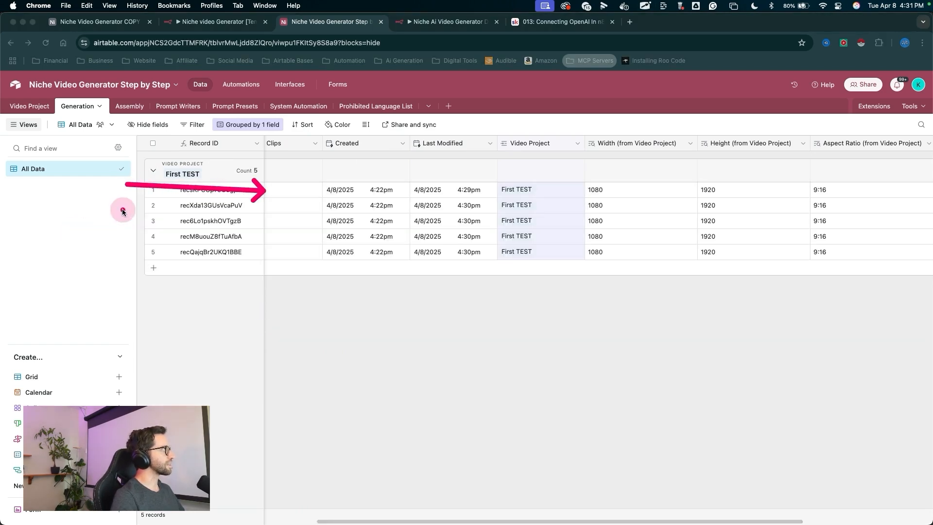
drag(122, 210, 242, 205)
drag(153, 225, 250, 223)
drag(165, 247, 280, 229)
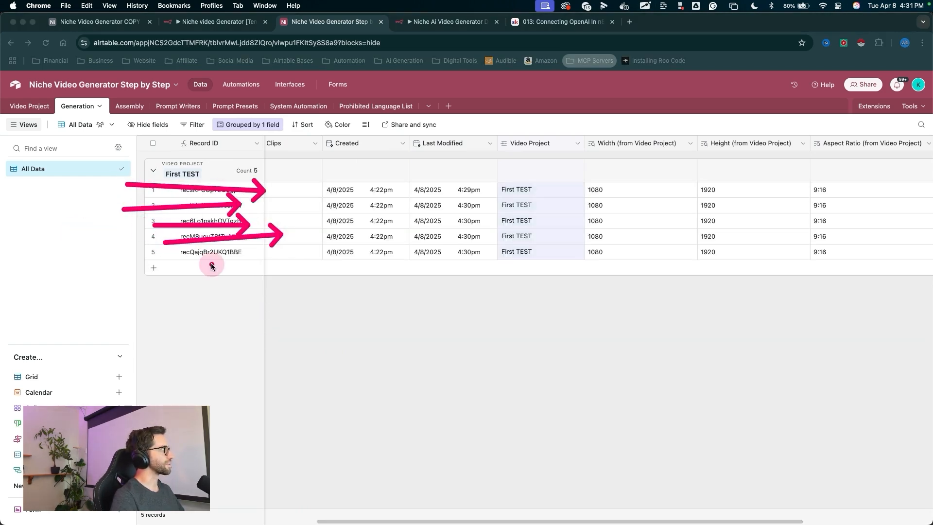
drag(211, 265, 257, 245)
mouse_move(269, 339)
mouse_down()
mouse_move(215, 235)
mouse_move(165, 173)
mouse_up()
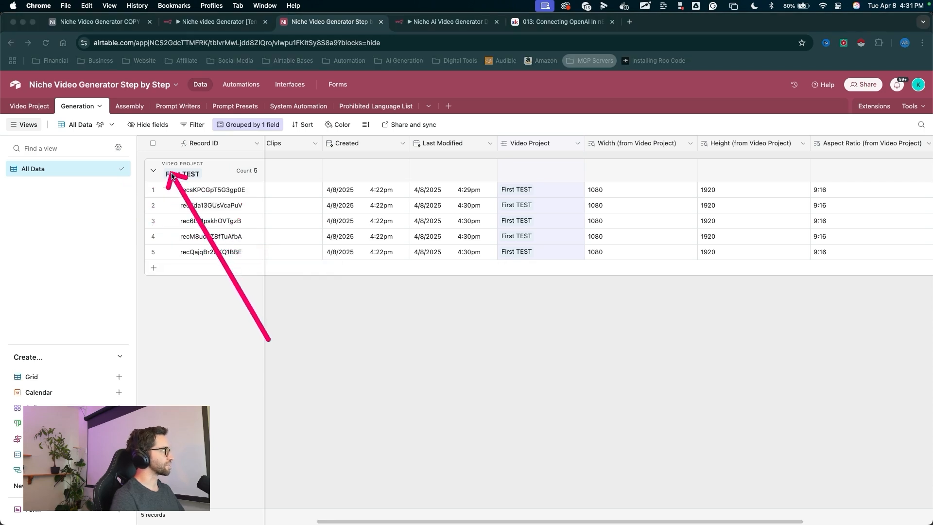
mouse_move(346, 403)
mouse_down()
mouse_move(197, 238)
mouse_move(501, 208)
mouse_move(42, 176)
mouse_move(38, 110)
mouse_move(46, 139)
mouse_move(142, 183)
mouse_move(646, 181)
mouse_move(265, 258)
mouse_move(314, 278)
mouse_move(149, 166)
mouse_move(323, 316)
mouse_move(78, 188)
mouse_move(171, 137)
mouse_move(158, 130)
mouse_up()
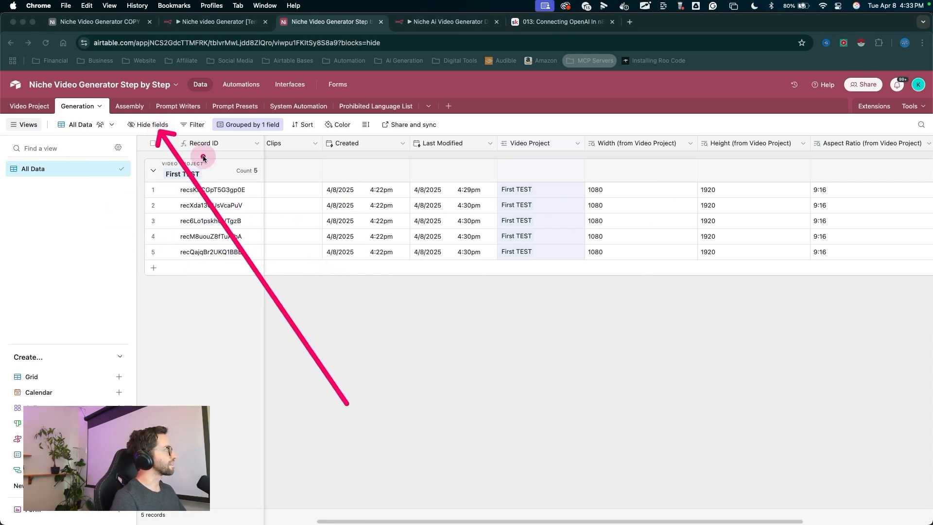
click(416, 290)
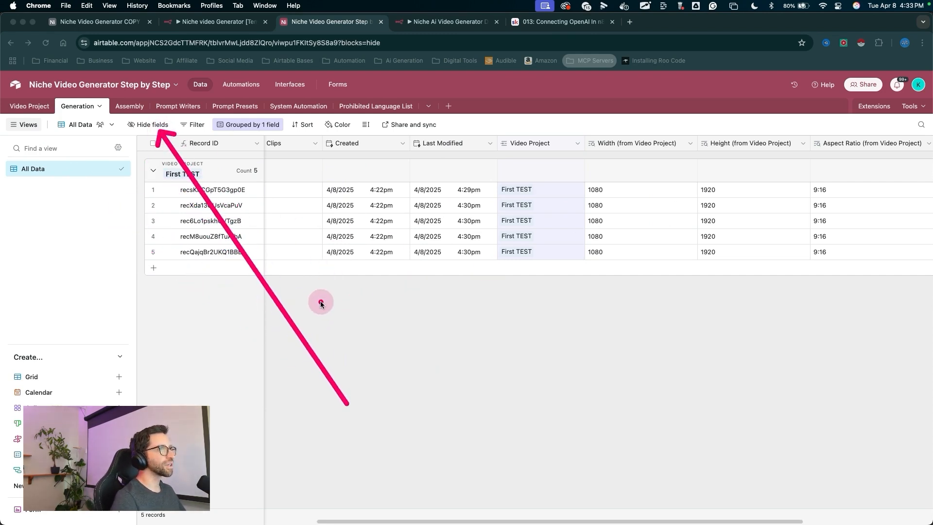
drag(321, 374, 295, 151)
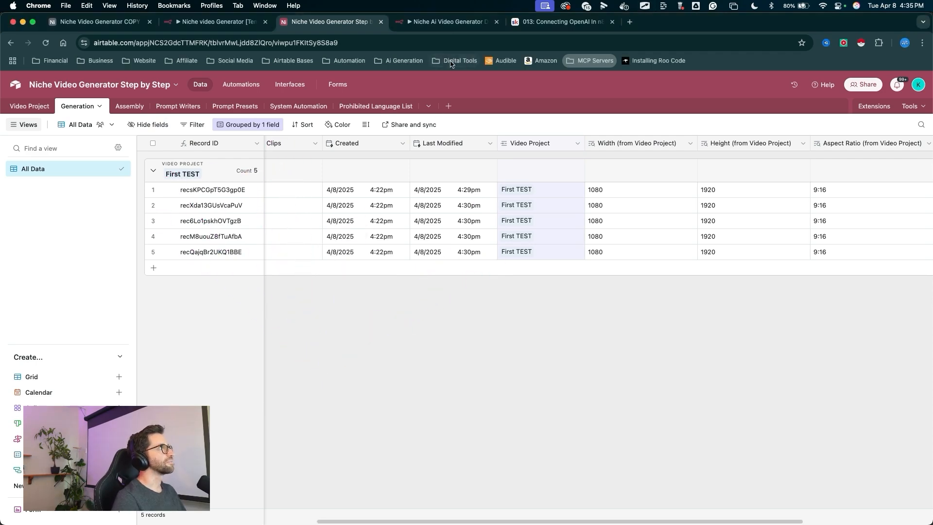
- In the n8n workflow, add an Airtable Update record node after the Airtable1 node
click(445, 22)
drag(613, 249, 630, 91)
click(629, 92)
drag(696, 149, 678, 213)
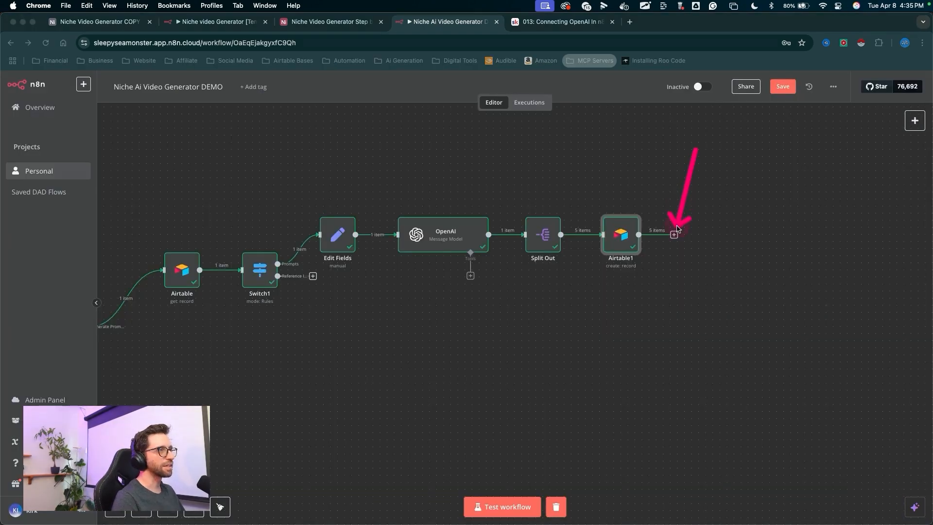
click(675, 234)
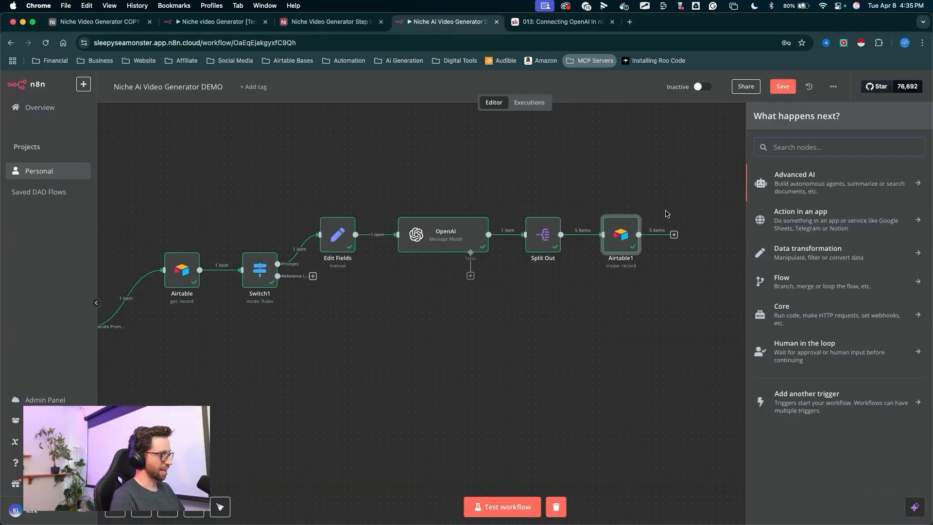
text(air)
mouse_move(693, 201)
mouse_down()
mouse_move(855, 162)
mouse_move(803, 177)
mouse_up()
click(802, 177)
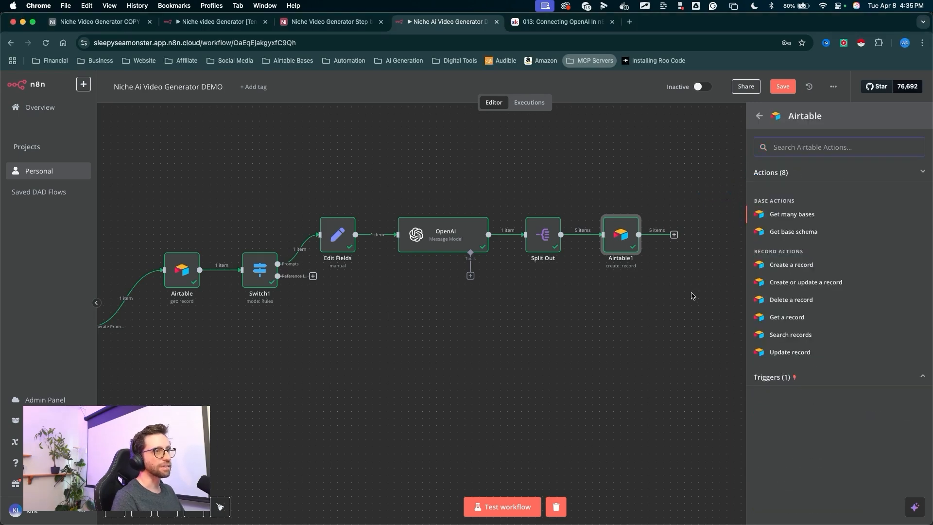
drag(689, 283, 765, 357)
click(767, 354)
- Set the new node's credential to Delete This, base Niche Video Generator Step by Step, and table Video Project
drag(550, 214, 455, 143)
click(456, 146)
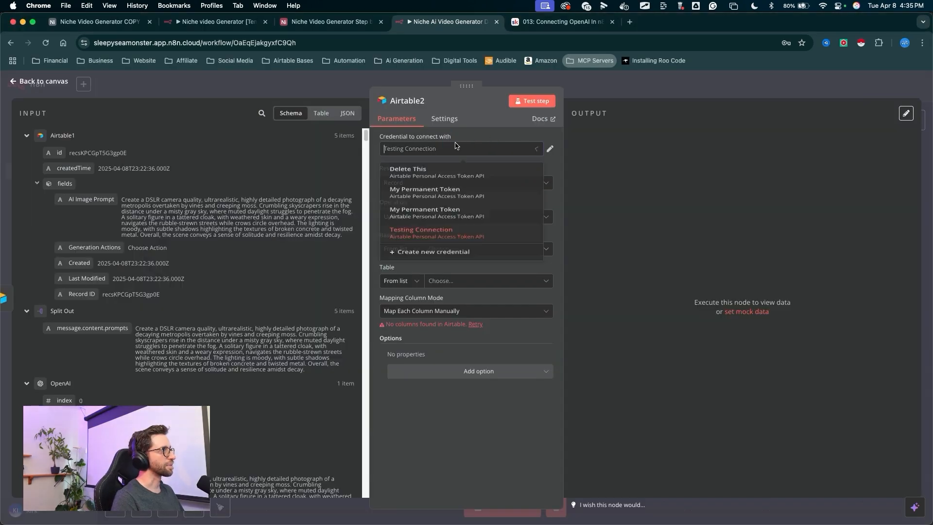
click(419, 169)
drag(531, 169, 438, 285)
click(458, 249)
click(467, 282)
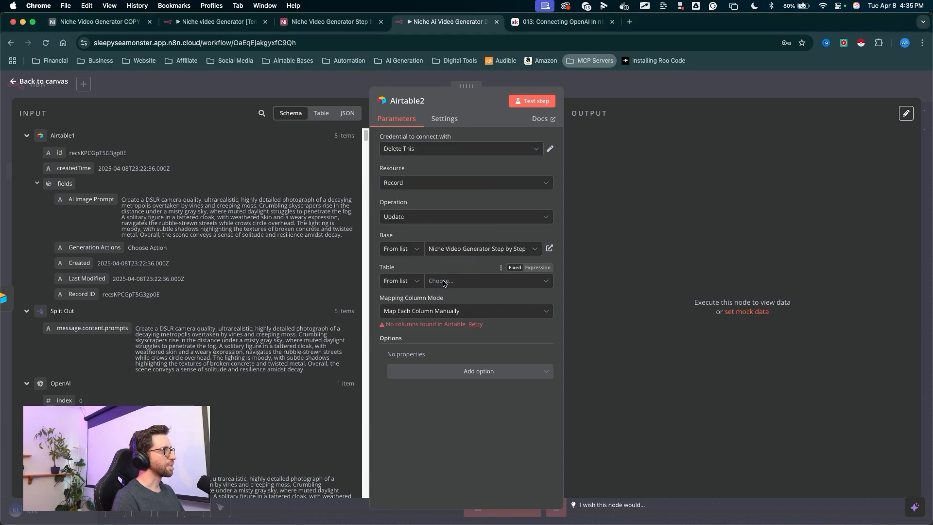
click(443, 282)
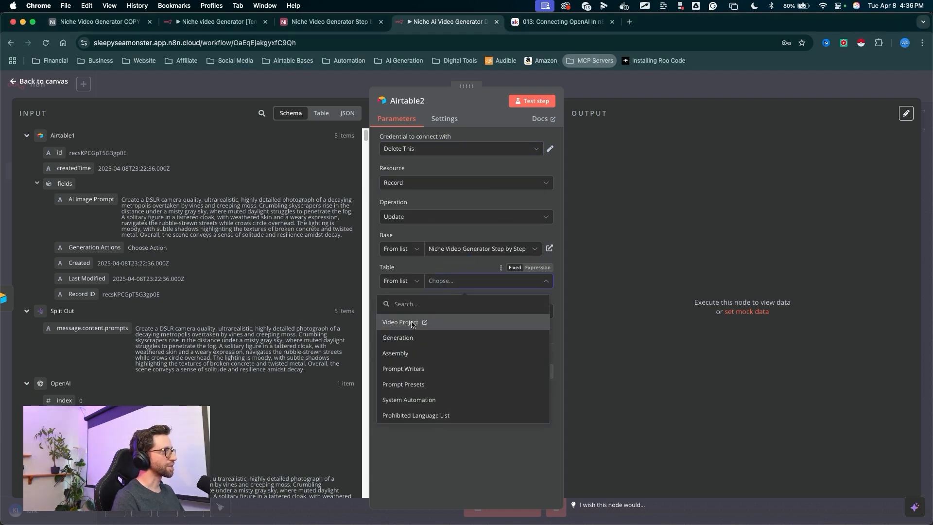
click(412, 322)
- Remove the System and JSONBOT columns from the node's Values to Update
scroll(403, 340, down, 3)
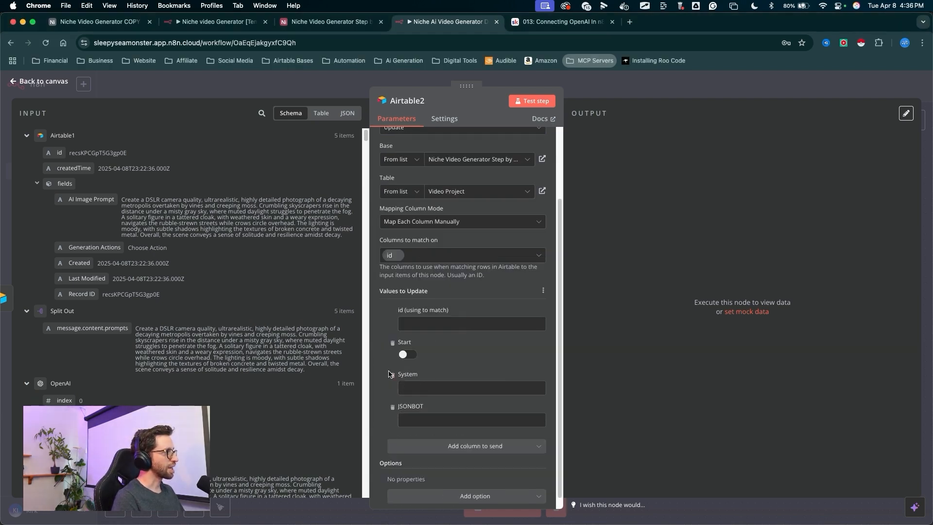
click(392, 374)
click(392, 395)
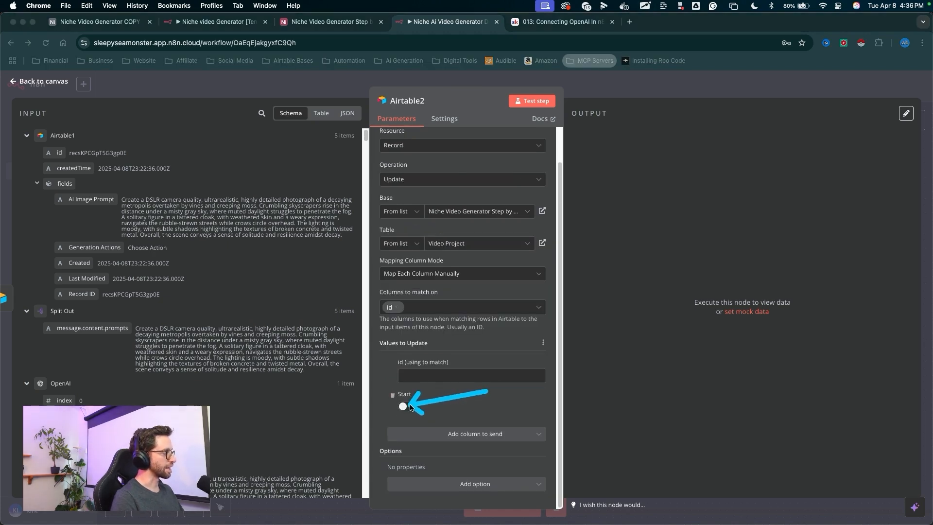
key(Escape)
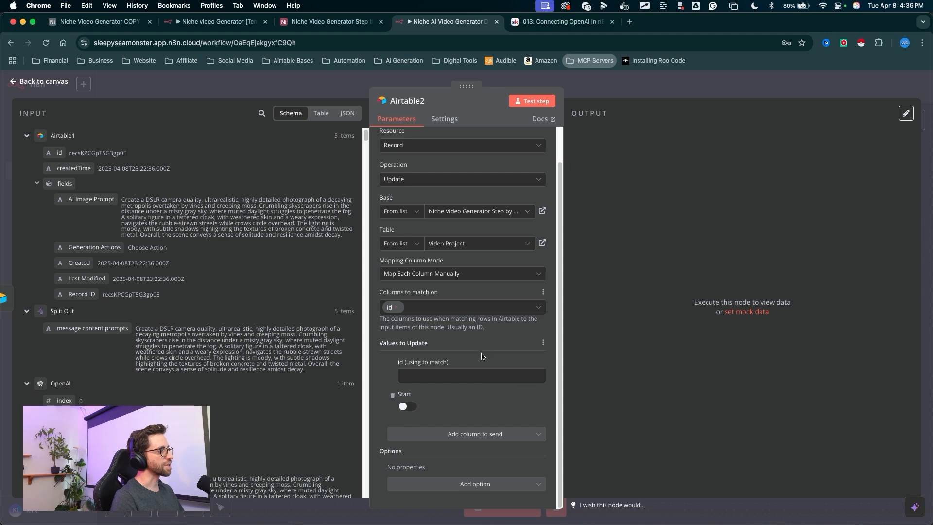
- Scroll through the input data to locate the Video Project record's fields from the first Airtable node
key(ctrl+a)
drag(478, 362, 470, 370)
key(Escape)
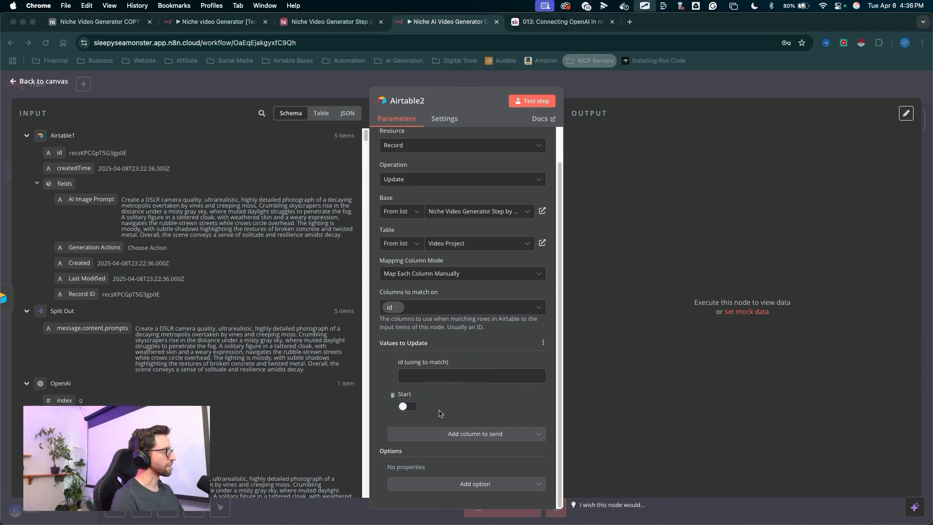
key(ctrl+a)
drag(295, 259, 402, 374)
key(Escape)
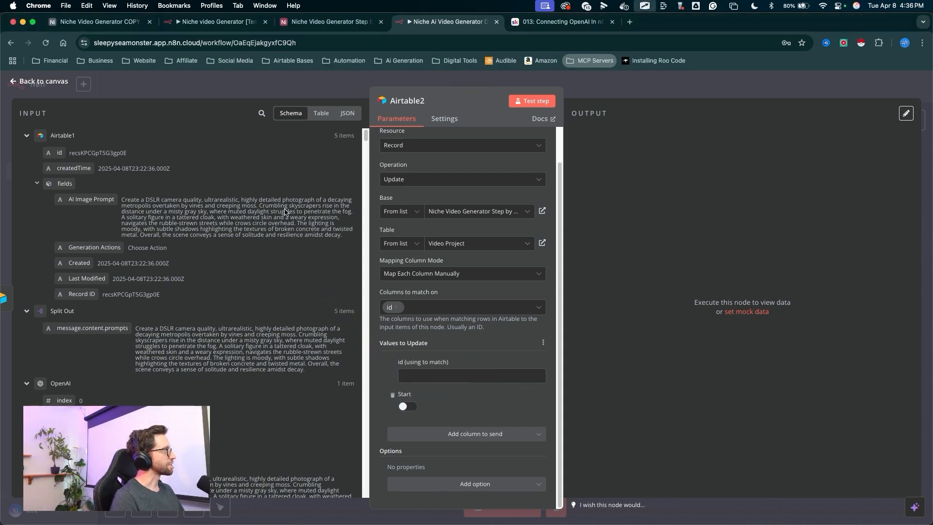
key(ctrl+a)
mouse_move(282, 174)
mouse_down()
mouse_move(208, 136)
mouse_move(97, 125)
mouse_move(86, 132)
mouse_move(194, 288)
mouse_move(88, 266)
mouse_move(124, 261)
mouse_move(115, 267)
mouse_up()
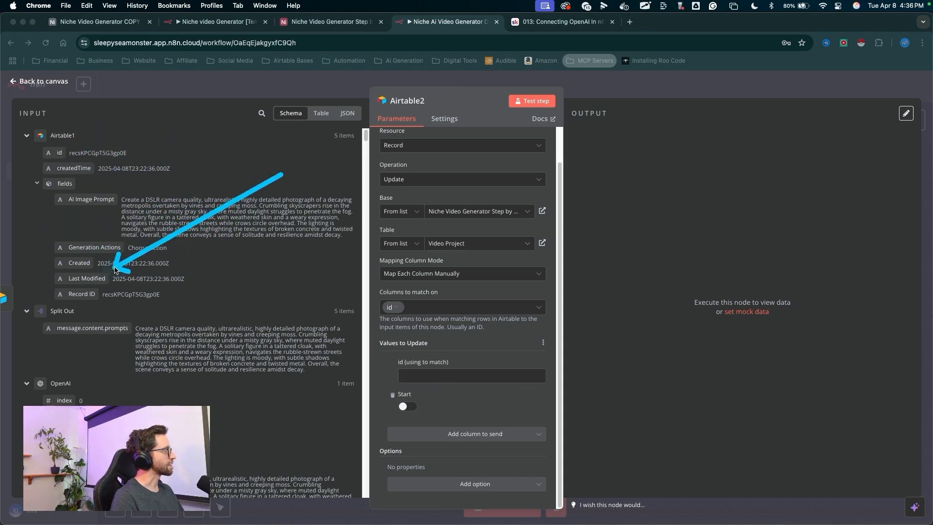
key(Escape)
scroll(116, 266, down, 10)
scroll(115, 266, down, 15)
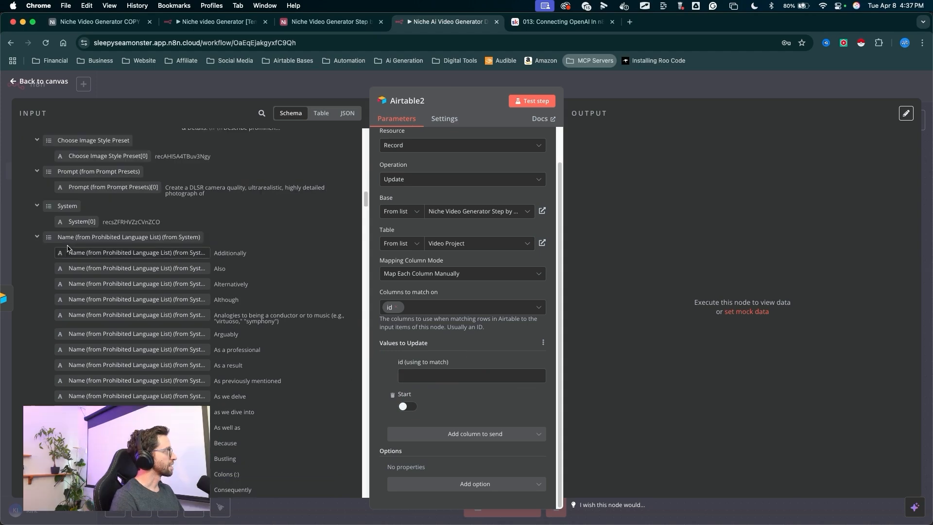
click(36, 237)
scroll(99, 230, down, 3)
scroll(99, 229, down, 5)
drag(115, 123, 112, 126)
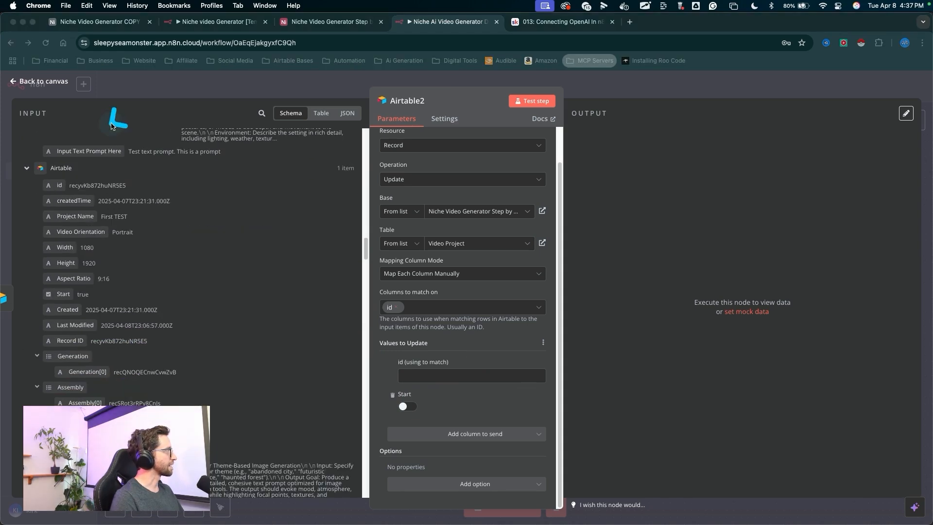
- Map the first Airtable node's record id into the Update node's id (using to match) field
mouse_move(256, 213)
mouse_down()
mouse_move(83, 216)
mouse_move(132, 221)
mouse_up()
scroll(137, 229, down, 1)
mouse_move(184, 122)
mouse_down()
mouse_move(77, 144)
mouse_move(59, 157)
mouse_move(462, 375)
mouse_up()
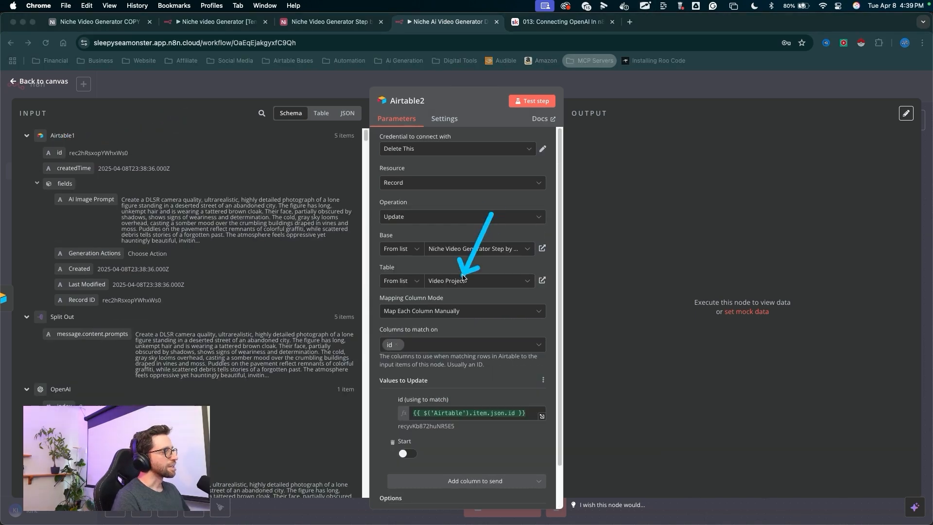
- Enable Execute Once in the Airtable2 node's settings and test the step
drag(449, 263, 429, 388)
drag(491, 204, 451, 124)
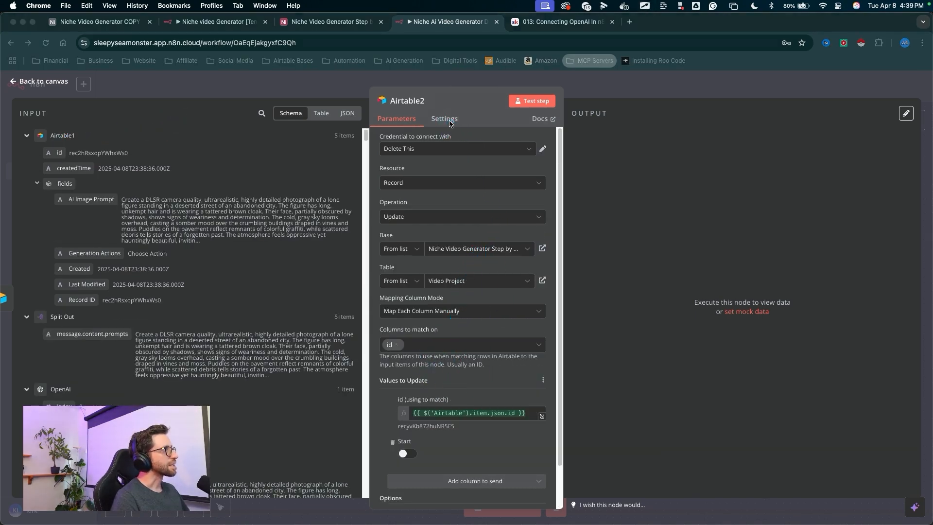
double_click(450, 121)
drag(493, 159, 428, 189)
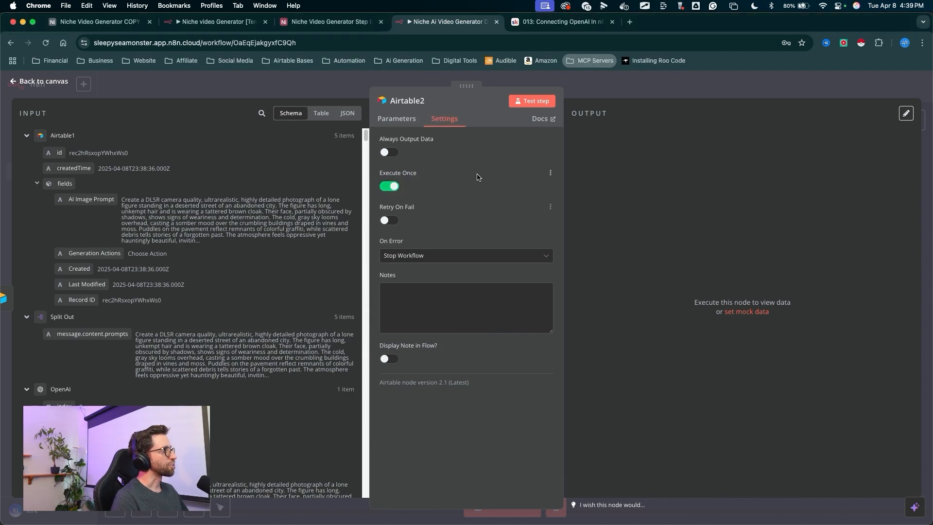
drag(532, 208, 530, 118)
click(530, 103)
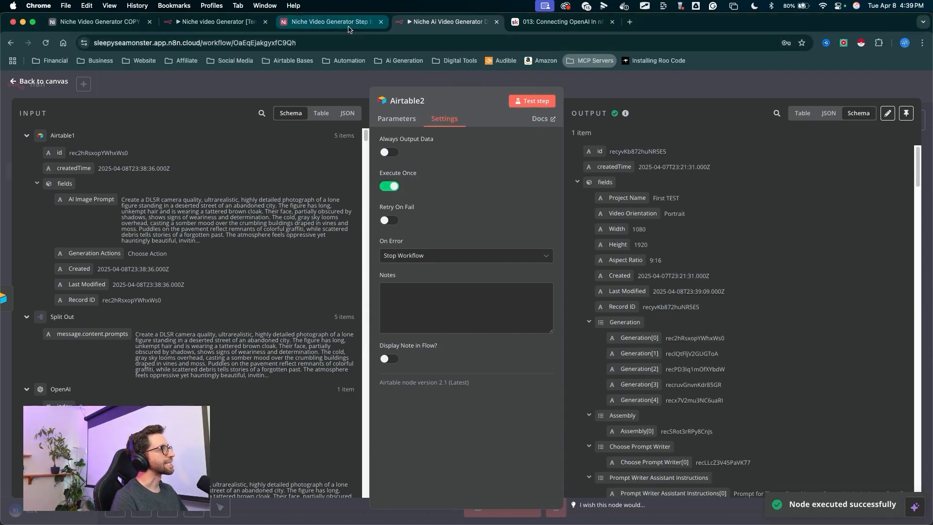
- Switch to the Airtable base and inspect the Video Project table's Start field for the First TEST record
click(348, 27)
drag(313, 313, 33, 105)
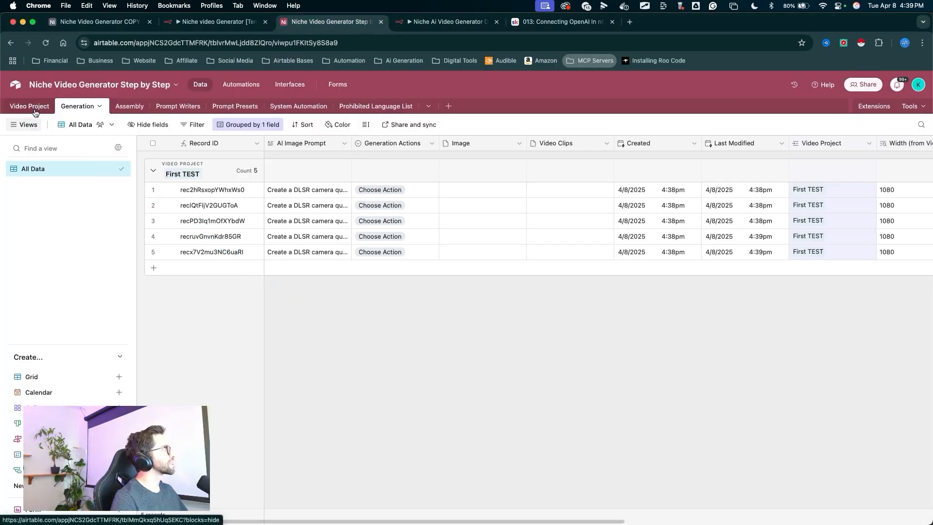
click(33, 106)
mouse_move(559, 342)
mouse_down()
mouse_move(664, 142)
mouse_move(666, 156)
mouse_up()
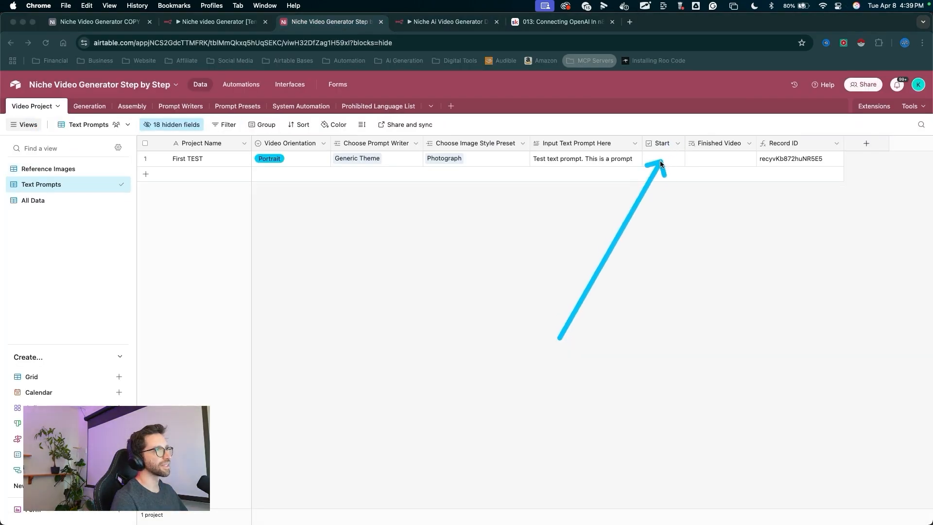
- Back on the n8n canvas, insert a Wait node between Airtable1 and Airtable2 with a 10-second wait amount
key(ctrl+Tab)
drag(603, 334, 602, 264)
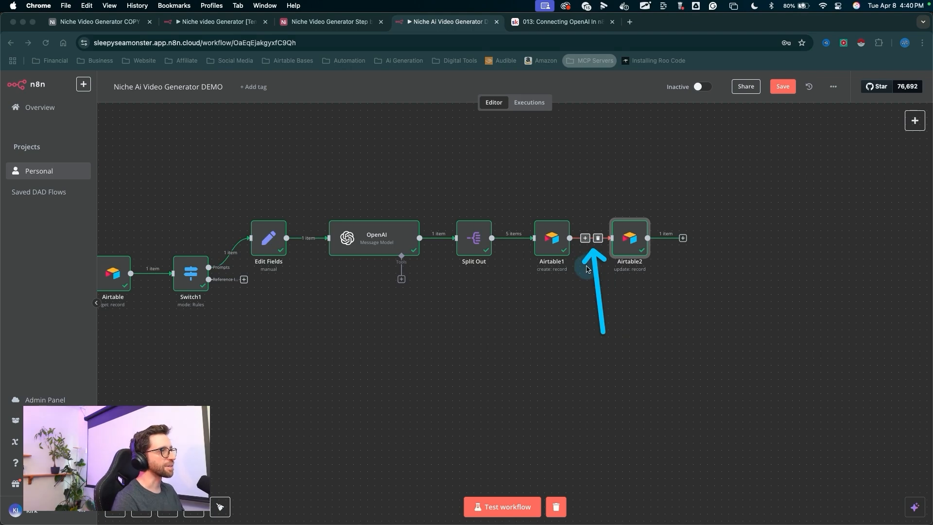
key(Escape)
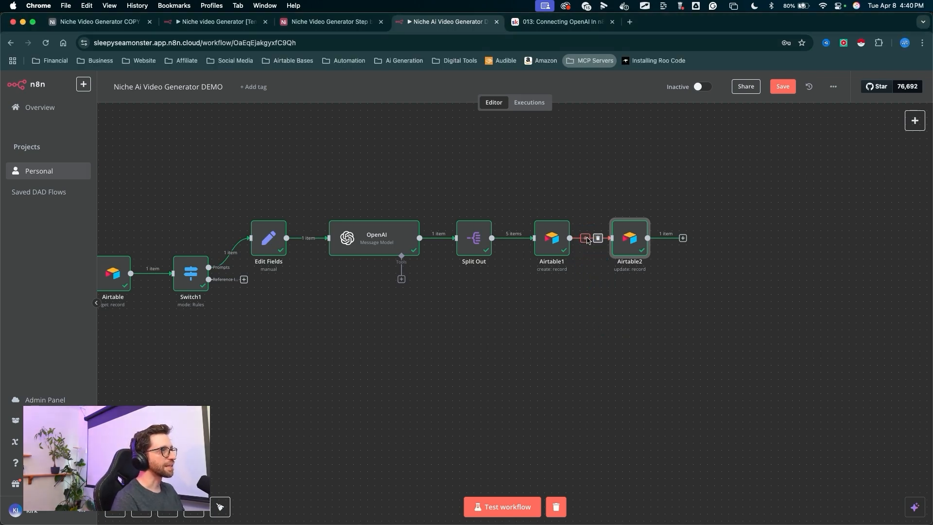
click(586, 238)
text(wait)
key(Return)
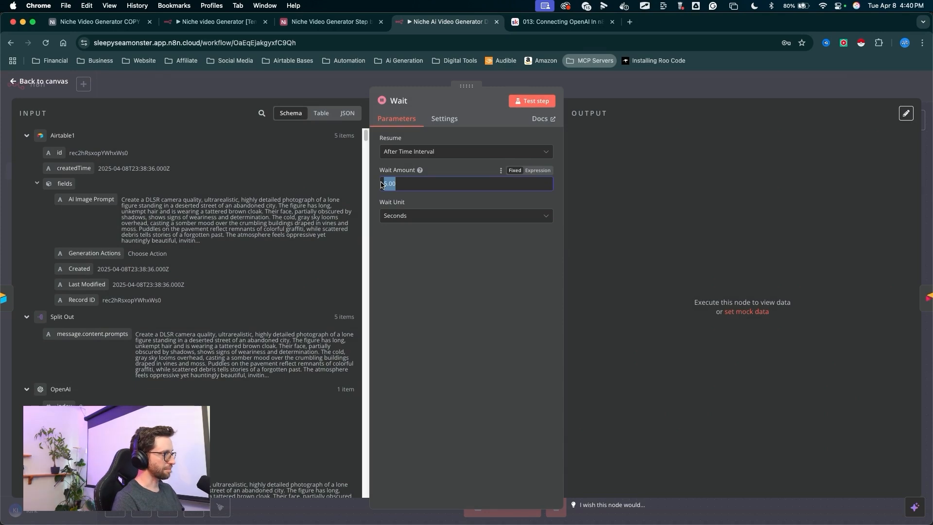
text(10)
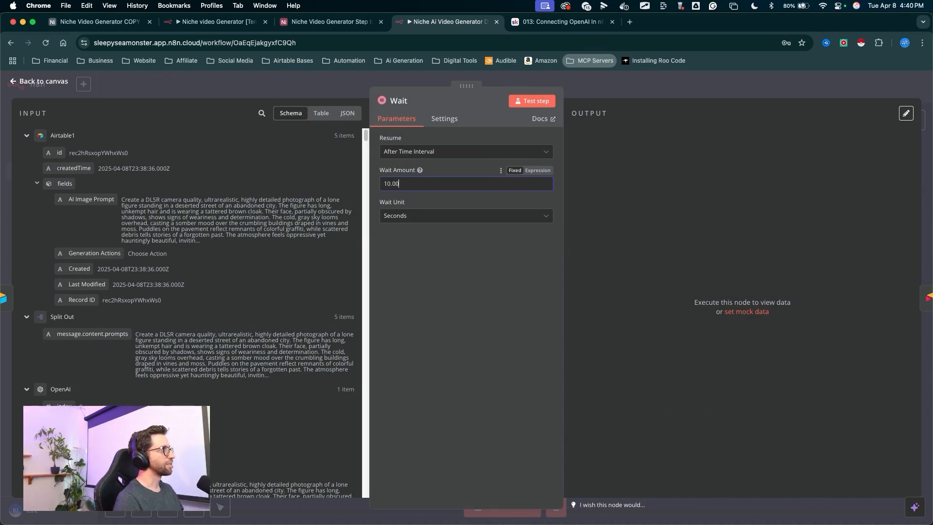
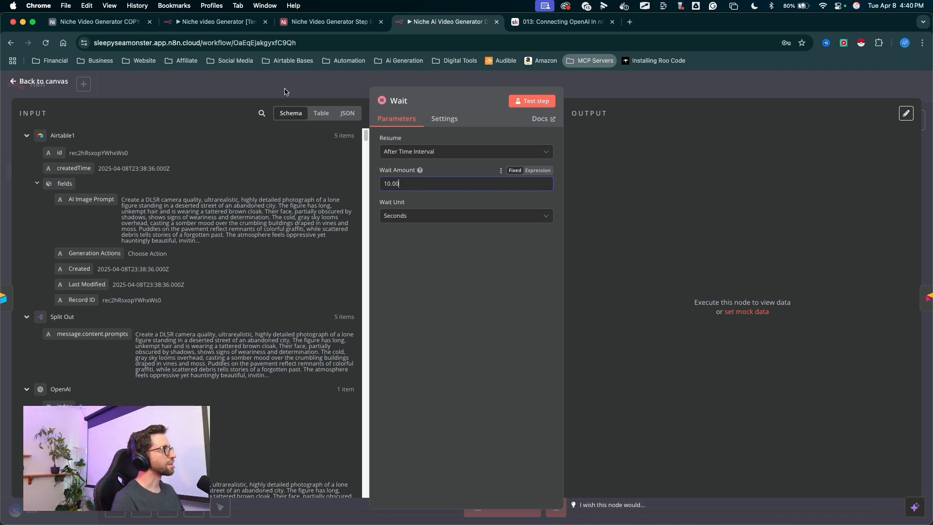
- Close the Wait node's settings and return to the workflow canvas
click(586, 93)
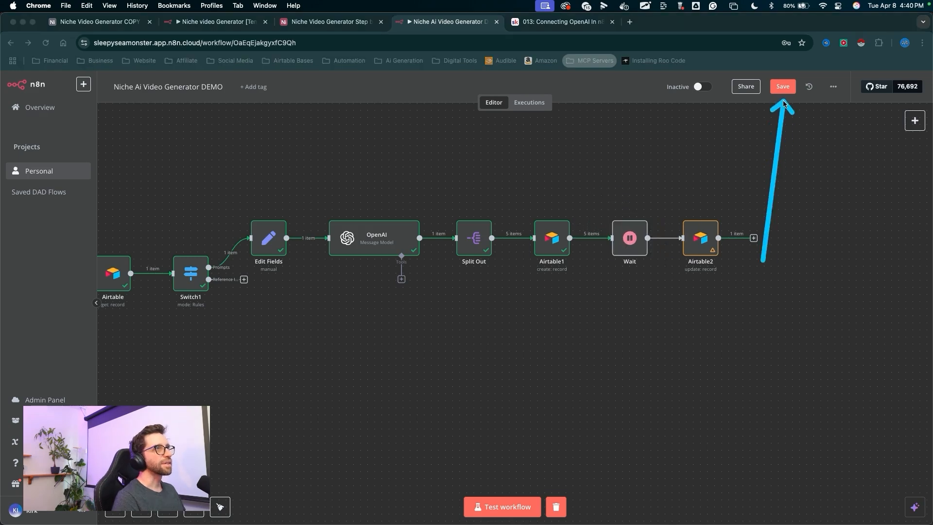
scroll(491, 323, left, 5)
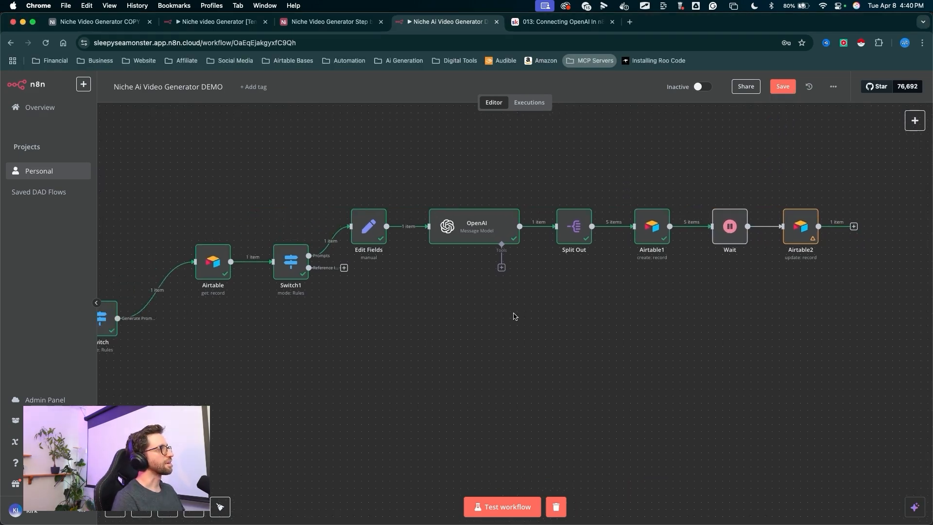
scroll(513, 304, down, 3)
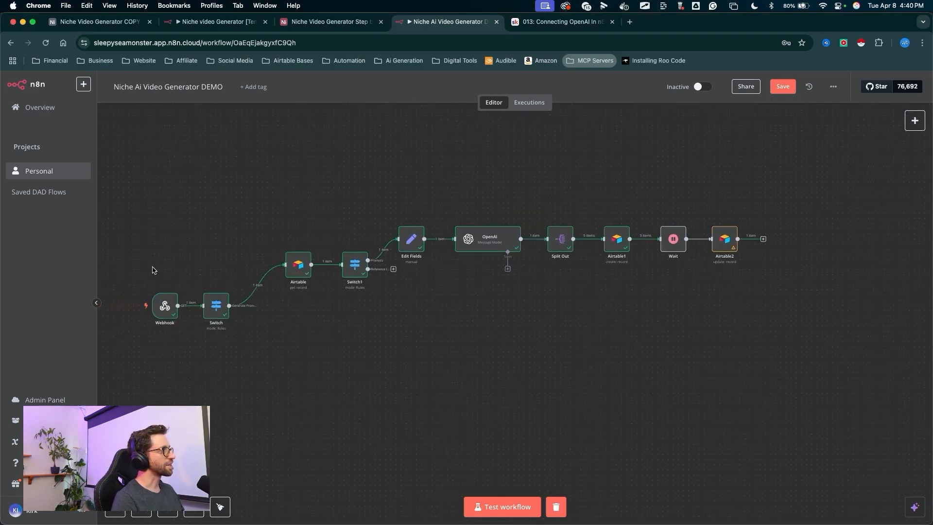
key(ctrl+a)
mouse_move(171, 168)
mouse_down()
mouse_move(183, 268)
mouse_move(533, 227)
mouse_move(680, 255)
mouse_up()
key(Escape)
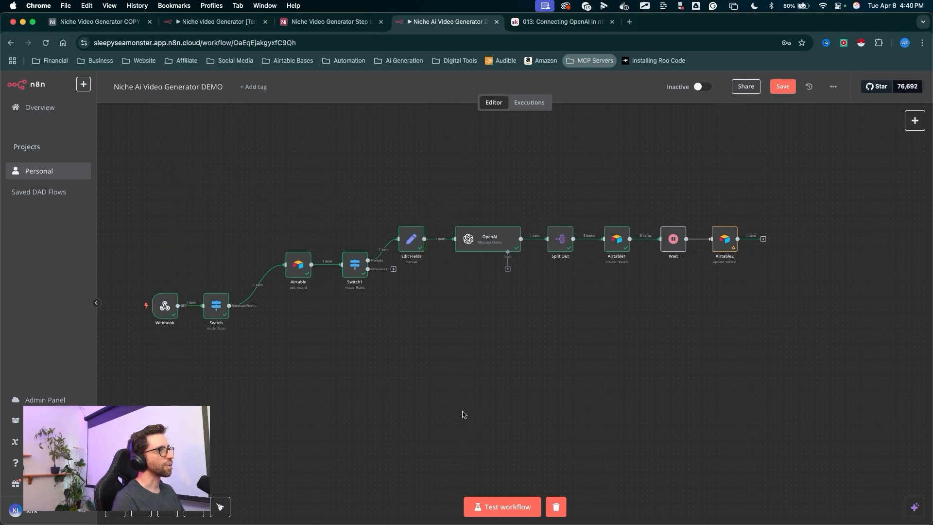
key(ctrl+a)
mouse_move(254, 183)
mouse_down()
mouse_move(192, 246)
mouse_move(487, 277)
mouse_move(784, 210)
mouse_up()
key(Escape)
- Switch to the Airtable base and review the records in the Generation table
click(324, 24)
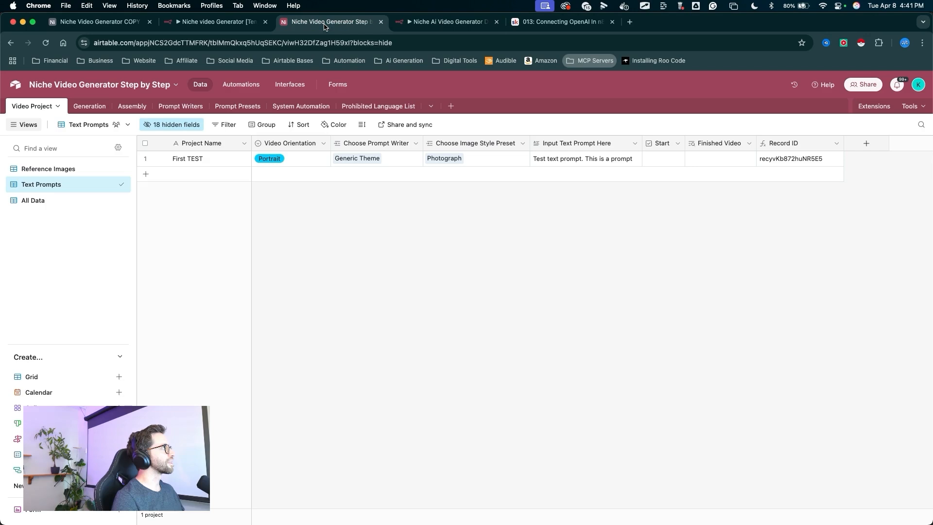
click(86, 107)
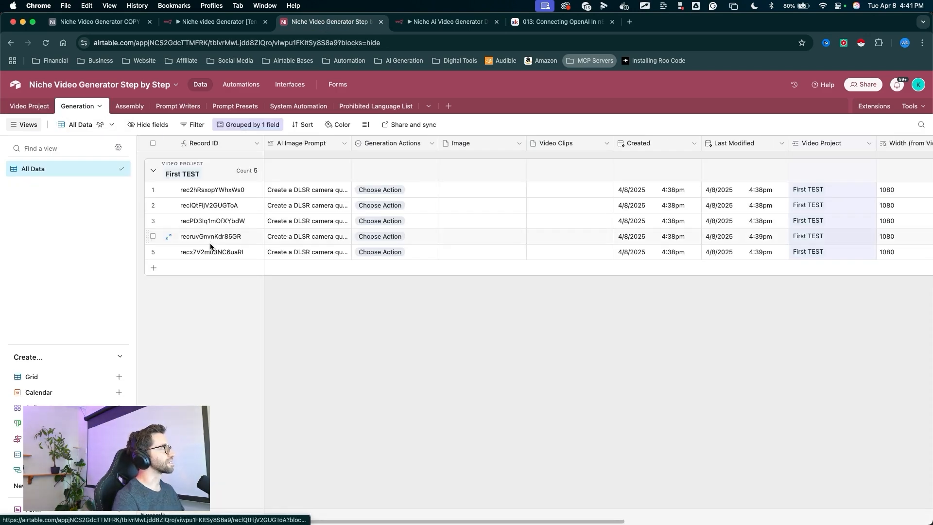
key(ctrl+a)
mouse_move(128, 335)
mouse_down()
mouse_move(280, 196)
mouse_move(335, 222)
mouse_move(376, 177)
mouse_move(530, 202)
mouse_move(518, 205)
mouse_move(515, 242)
mouse_up()
drag(514, 242, 439, 172)
key(Escape)
key(ctrl+a)
drag(585, 354, 541, 167)
key(Escape)
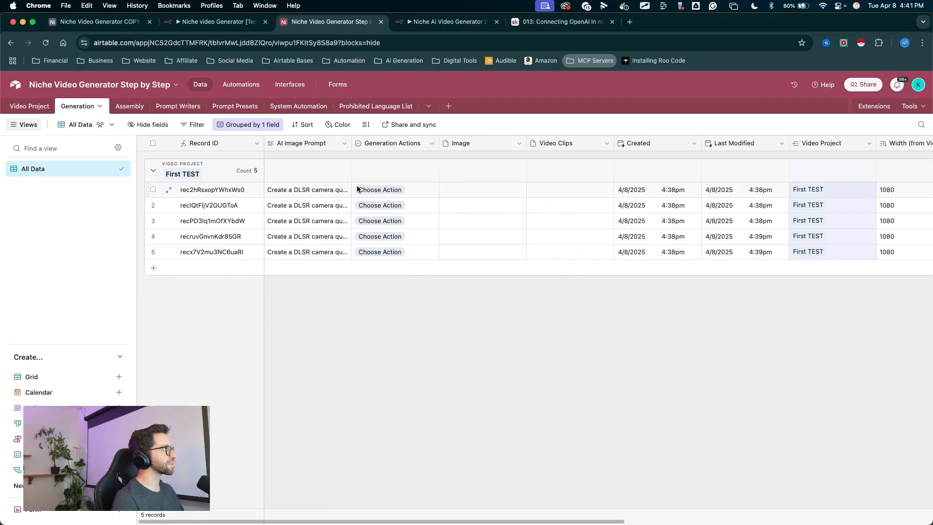
key(ctrl+a)
mouse_move(357, 390)
mouse_down()
mouse_move(327, 345)
mouse_move(79, 111)
mouse_up()
key(Escape)
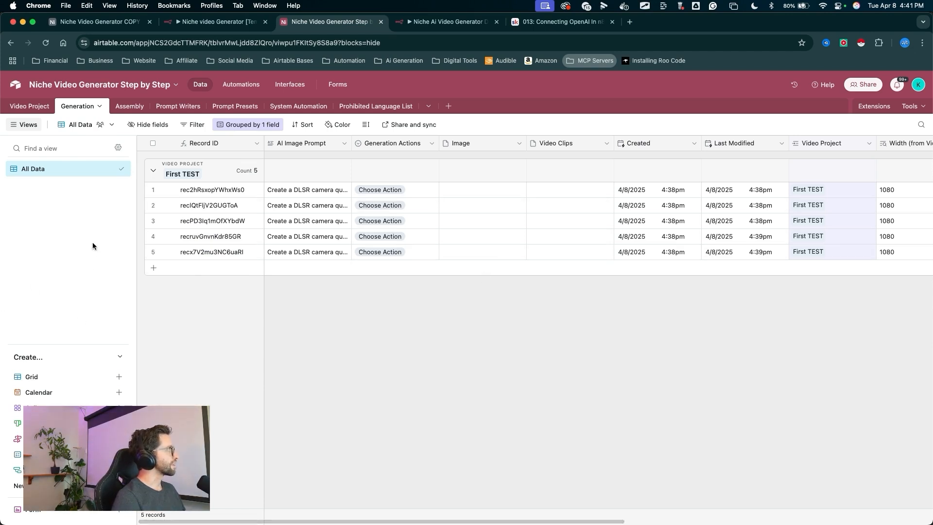
key(ctrl+a)
drag(81, 250, 44, 172)
key(Escape)
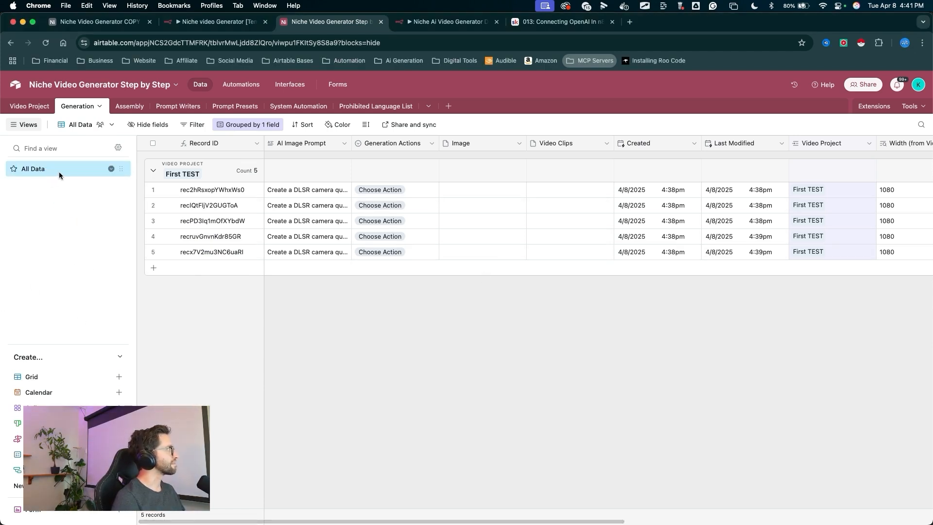
- Duplicate the All Data view, move the copy to the top of the list and rename it Generations
right_click(59, 172)
click(180, 217)
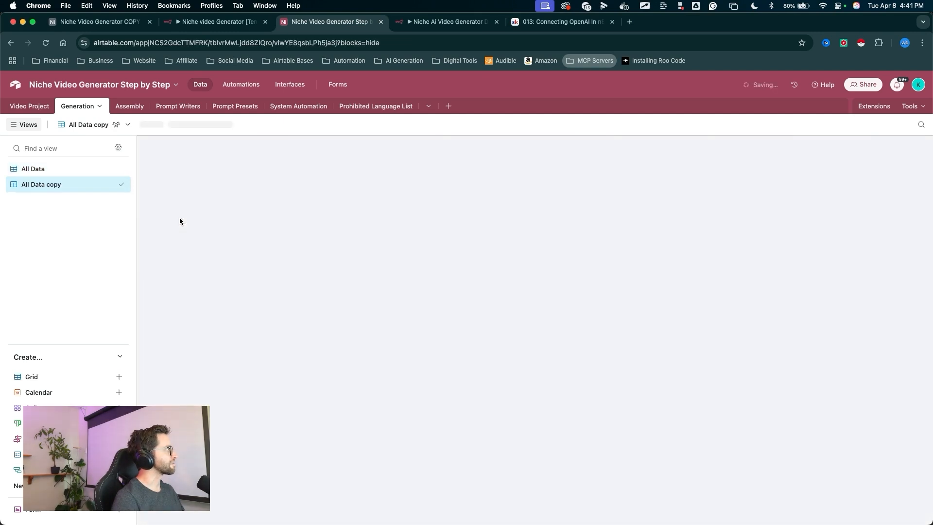
drag(120, 184, 121, 170)
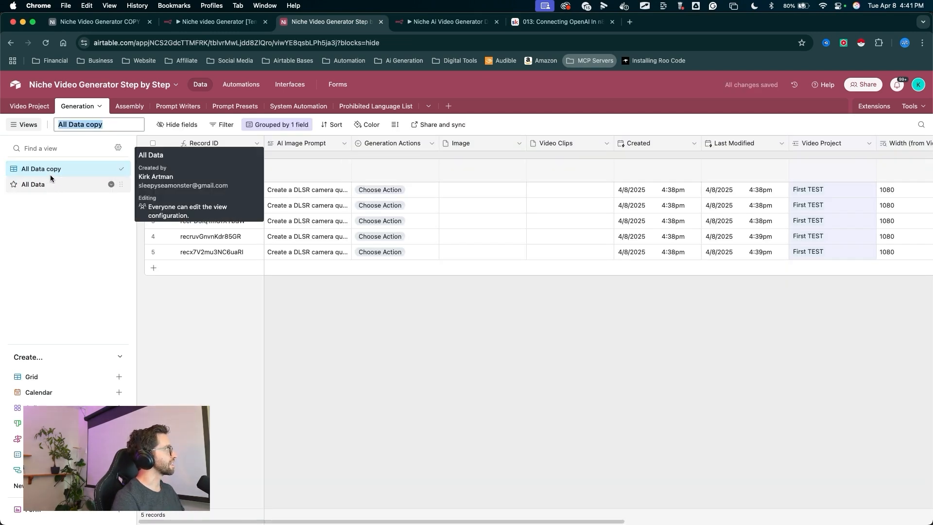
double_click(61, 169)
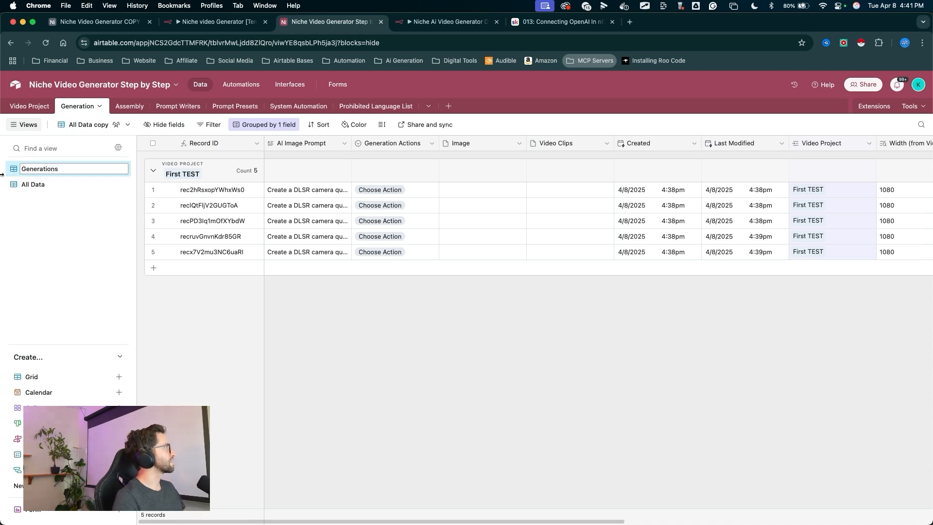
key(Return)
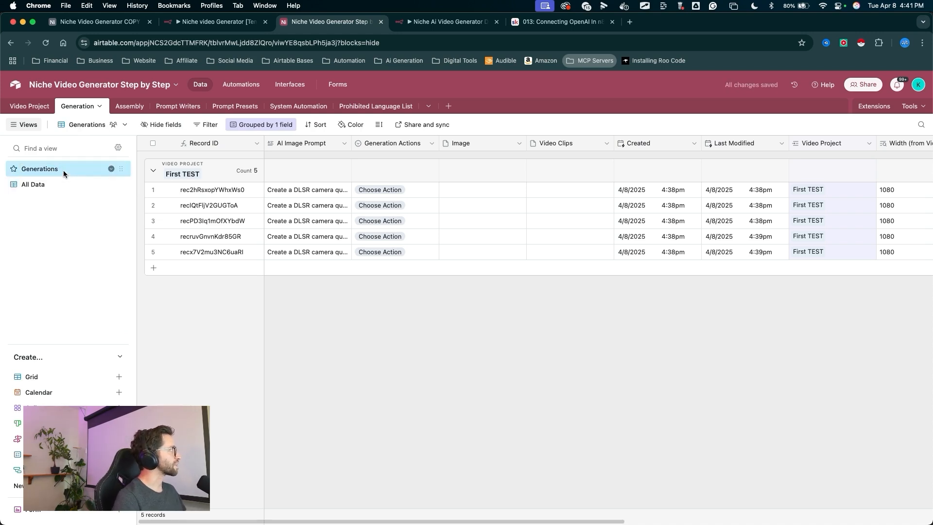
- In the Generations view, hide the Created, Last Modified, Video Project, Width, Height, Aspect Ratio and Record ID lookup fields
mouse_move(198, 362)
mouse_down()
mouse_move(164, 171)
mouse_move(168, 140)
mouse_up()
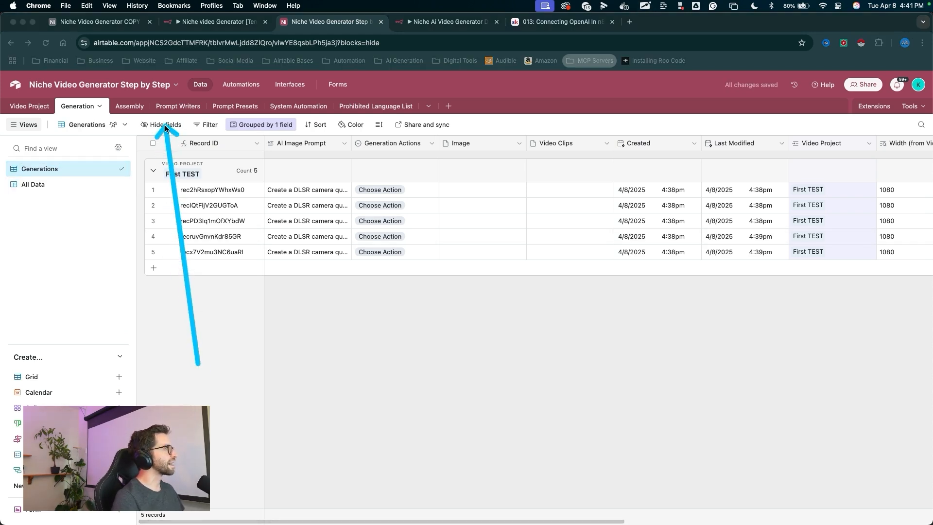
click(164, 125)
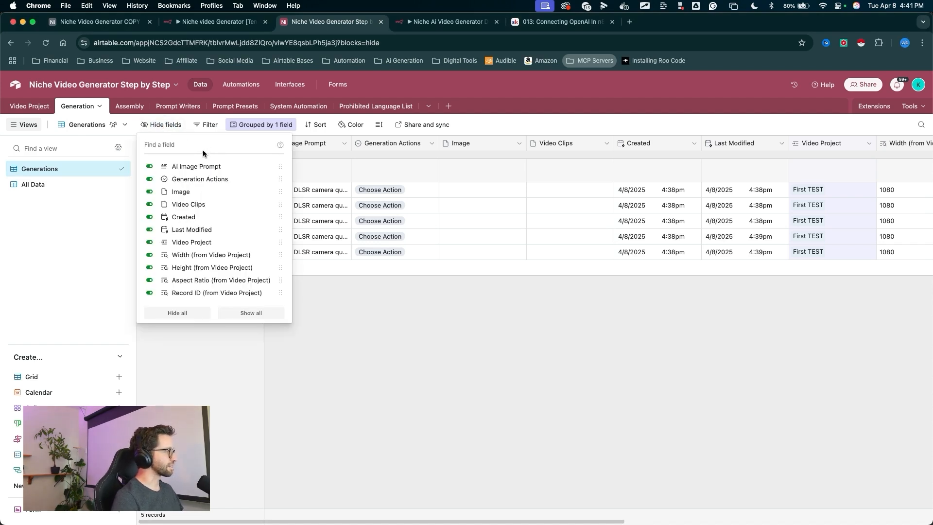
drag(227, 155, 153, 208)
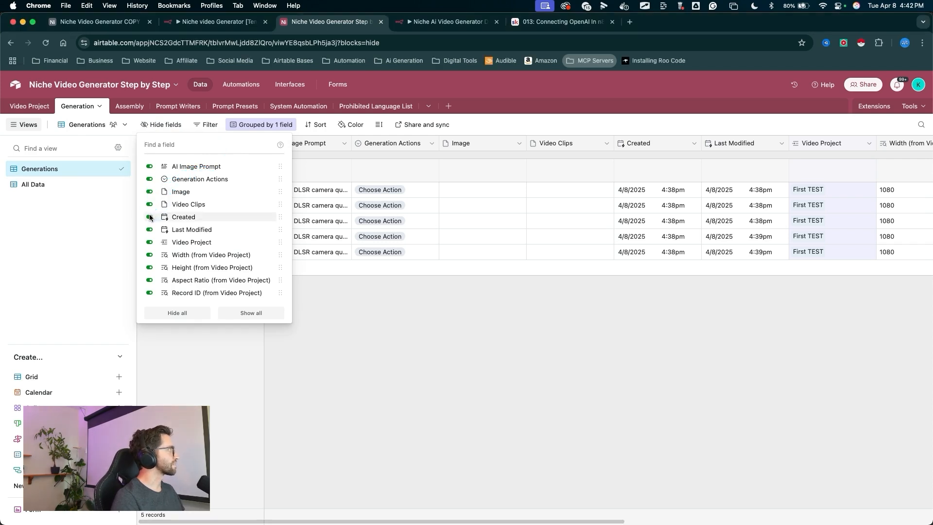
click(150, 216)
click(149, 230)
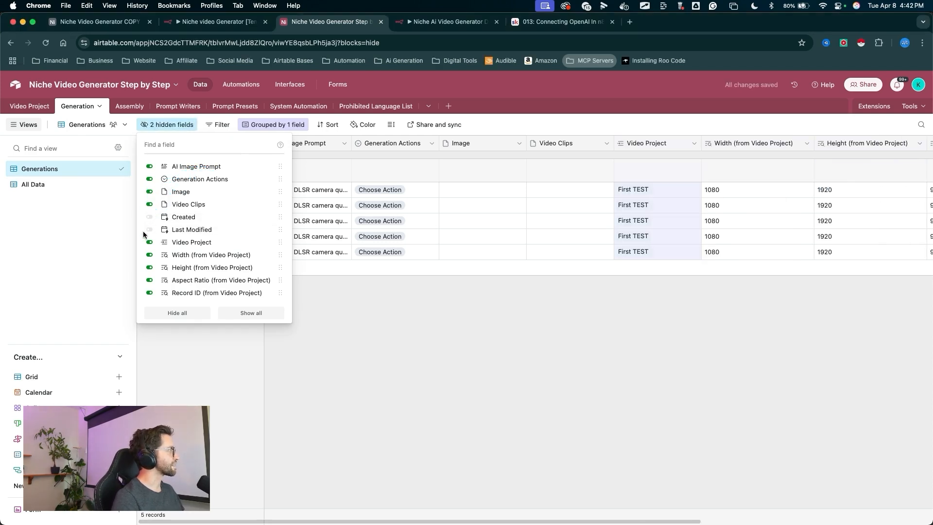
click(149, 242)
click(149, 255)
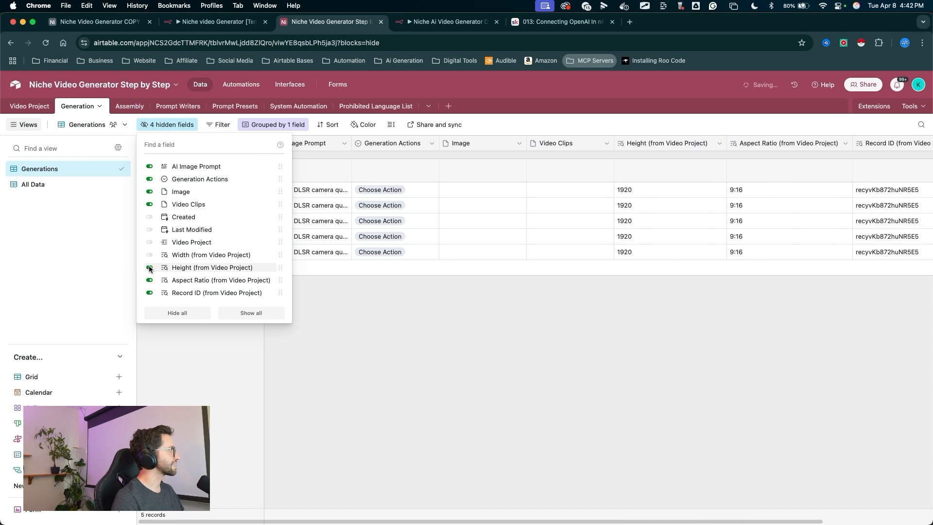
click(149, 267)
click(149, 280)
click(149, 293)
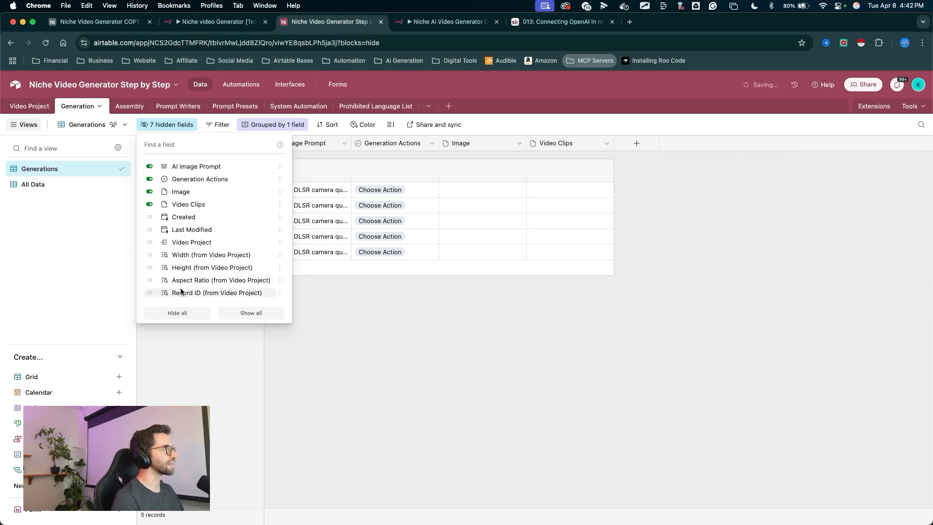
click(365, 379)
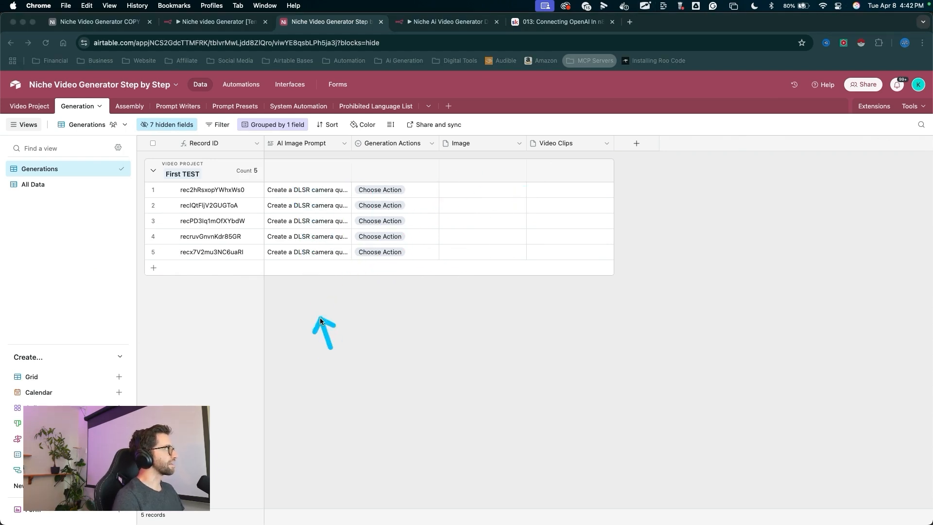
- Set the view's row height to Tall and widen the AI Image Prompt column
click(391, 125)
click(400, 169)
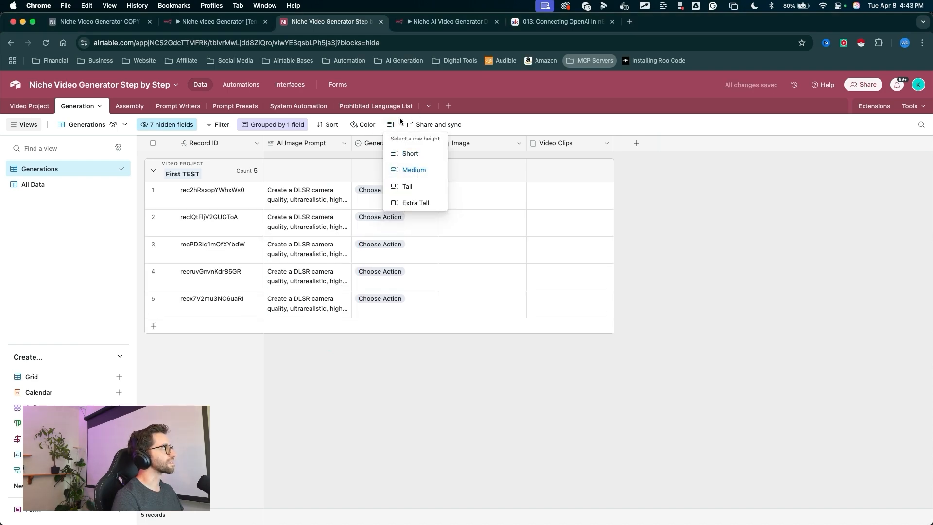
click(416, 186)
drag(351, 144, 403, 146)
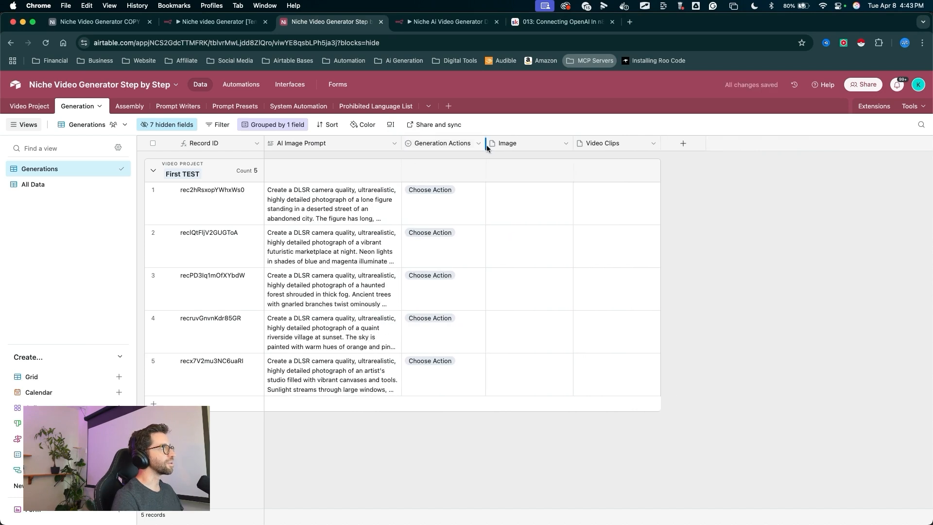
mouse_move(311, 464)
mouse_down()
mouse_move(313, 209)
mouse_move(329, 205)
mouse_up()
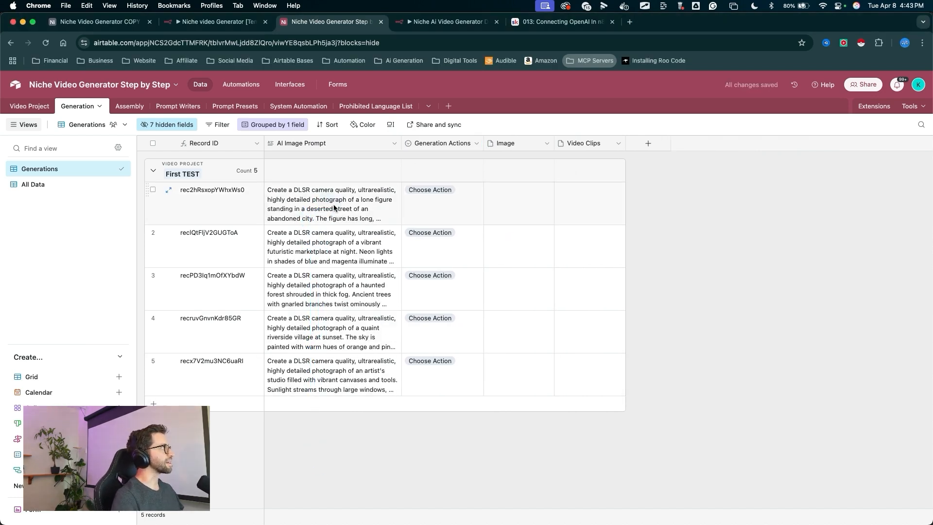
- Open the first record's AI Image Prompt cell to read the full prompt text
double_click(334, 208)
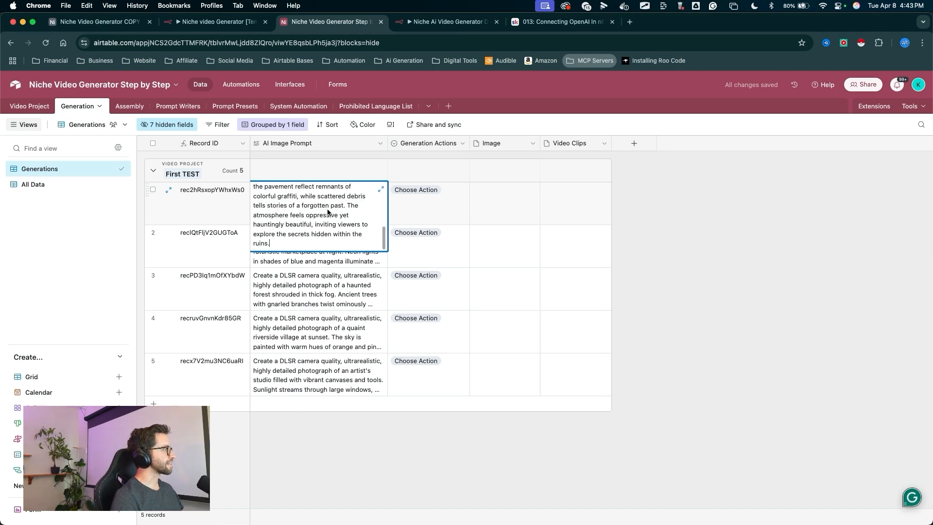
click(381, 190)
drag(378, 122, 530, 298)
mouse_move(483, 317)
mouse_down()
mouse_move(411, 166)
mouse_move(562, 166)
mouse_move(559, 197)
mouse_move(503, 178)
mouse_move(437, 280)
mouse_move(556, 216)
mouse_up()
- Browse the Video Project, Generation and Prompt Writers tables
click(29, 106)
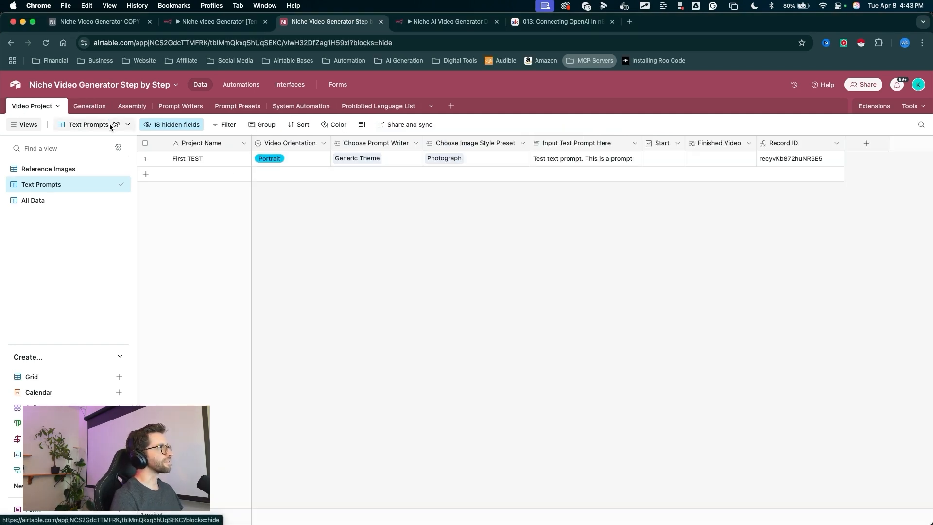
drag(501, 291, 585, 169)
click(78, 106)
mouse_move(344, 428)
mouse_down()
mouse_move(249, 261)
mouse_move(386, 239)
mouse_up()
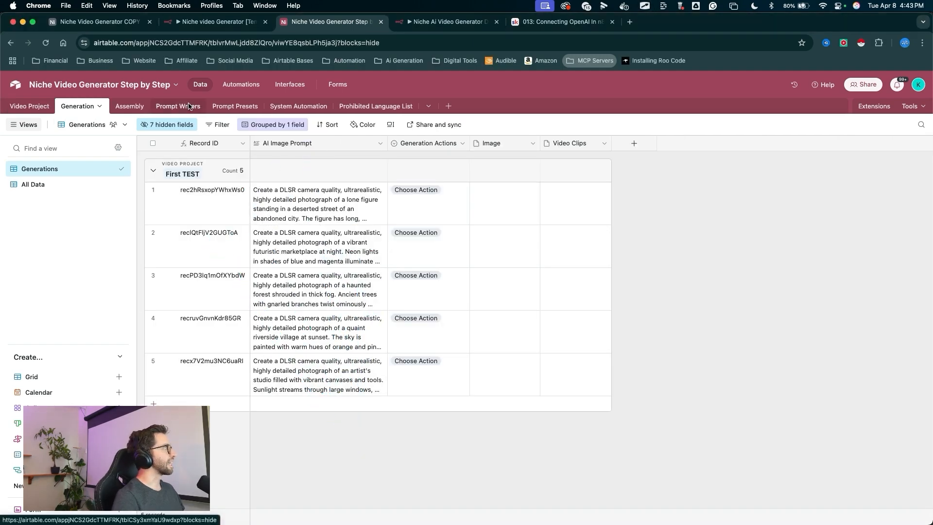
click(191, 106)
mouse_move(328, 267)
mouse_down()
mouse_move(177, 169)
mouse_move(459, 177)
mouse_move(179, 167)
mouse_move(346, 166)
mouse_up()
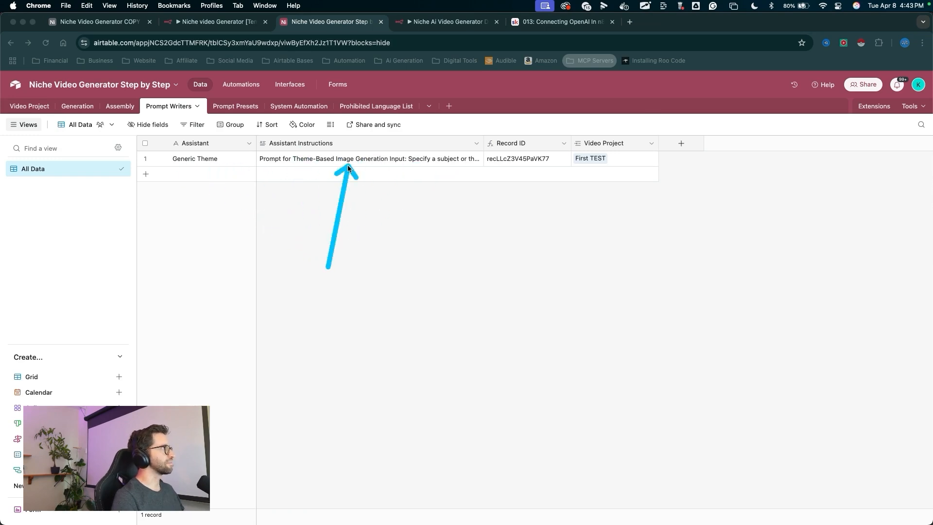
click(71, 108)
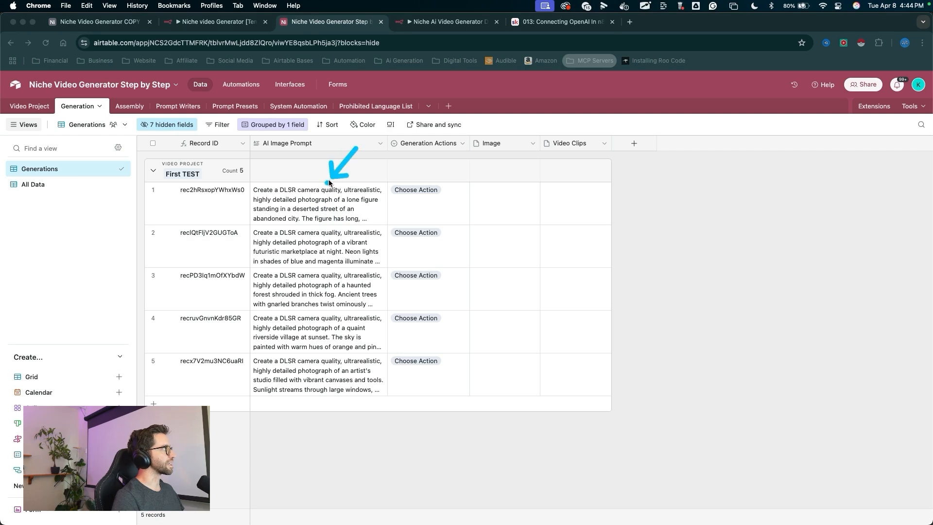
drag(305, 210, 314, 243)
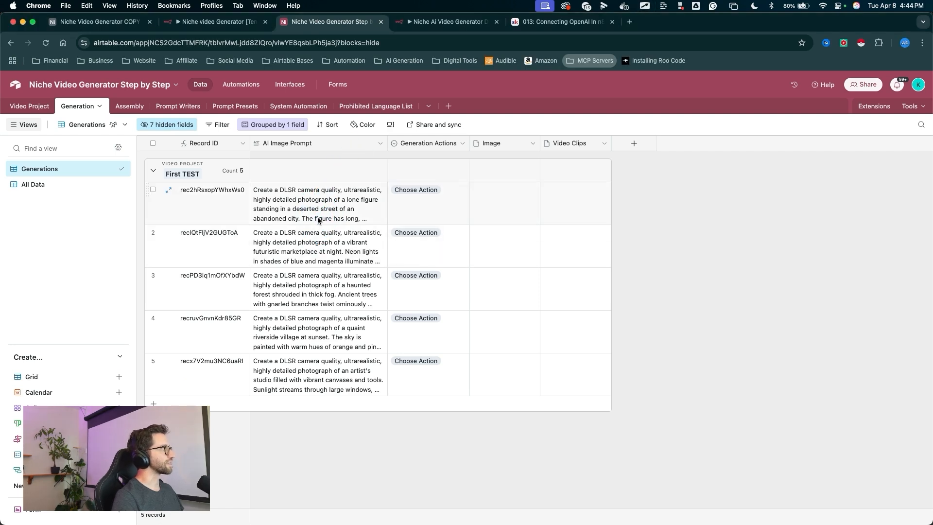
- Delete most of the first record's AI Image Prompt text, then undo the deletion
double_click(317, 217)
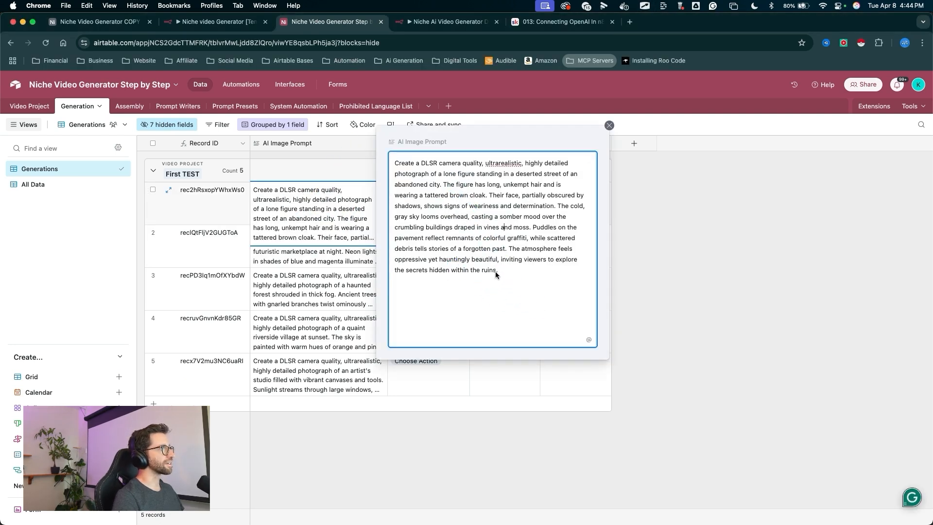
drag(498, 271, 435, 174)
key(BackSpace)
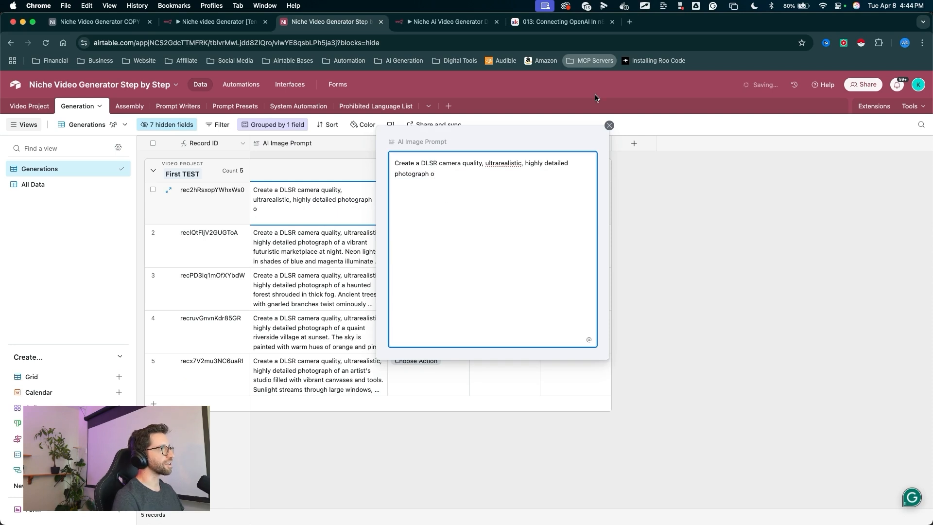
click(609, 125)
mouse_move(528, 108)
mouse_down()
mouse_move(488, 184)
mouse_move(524, 191)
mouse_up()
key(super+z)
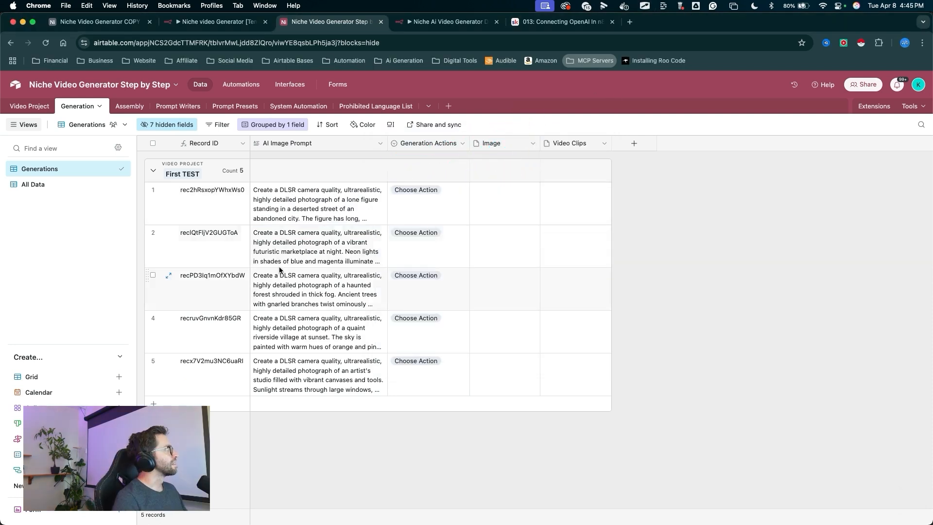
- Open the Reference Images view of the Video Project table
drag(282, 270, 31, 106)
click(30, 106)
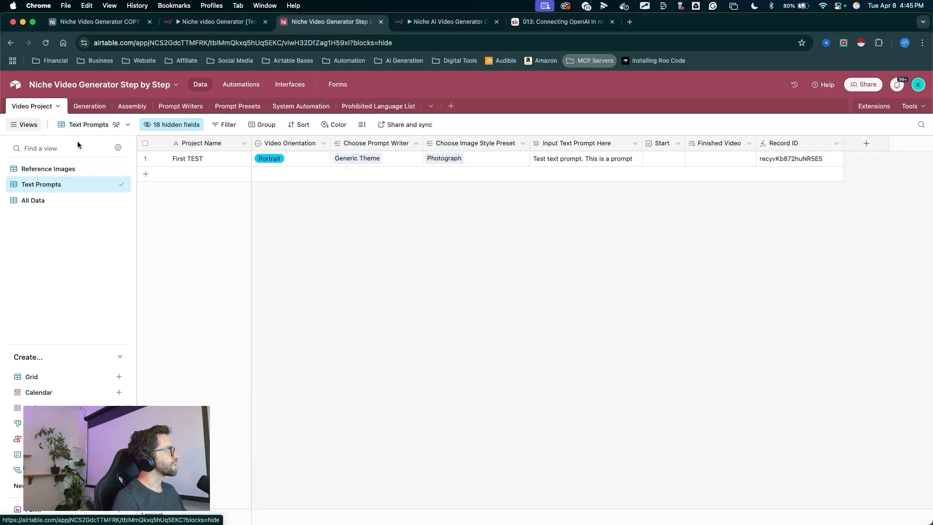
mouse_move(301, 261)
mouse_down()
mouse_move(202, 216)
mouse_move(110, 209)
mouse_move(77, 170)
mouse_up()
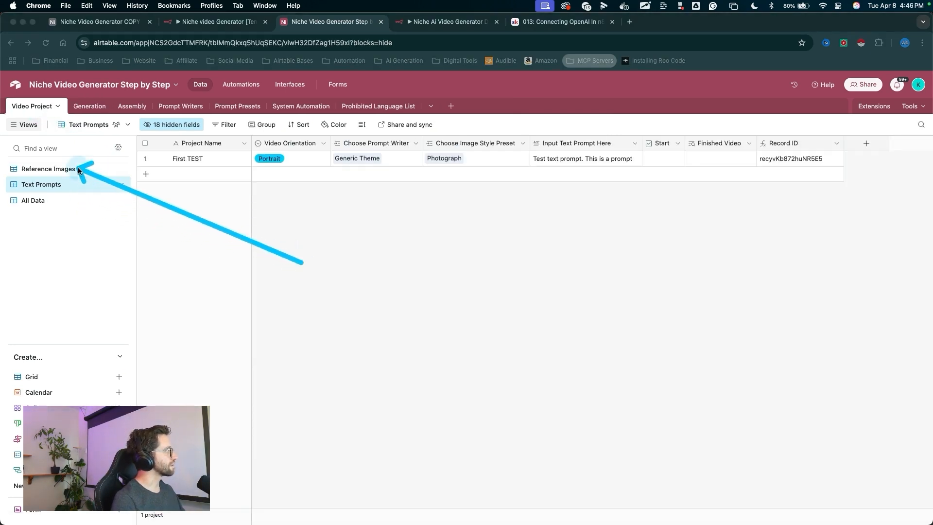
click(77, 167)
click(75, 167)
drag(358, 400, 404, 122)
click(407, 149)
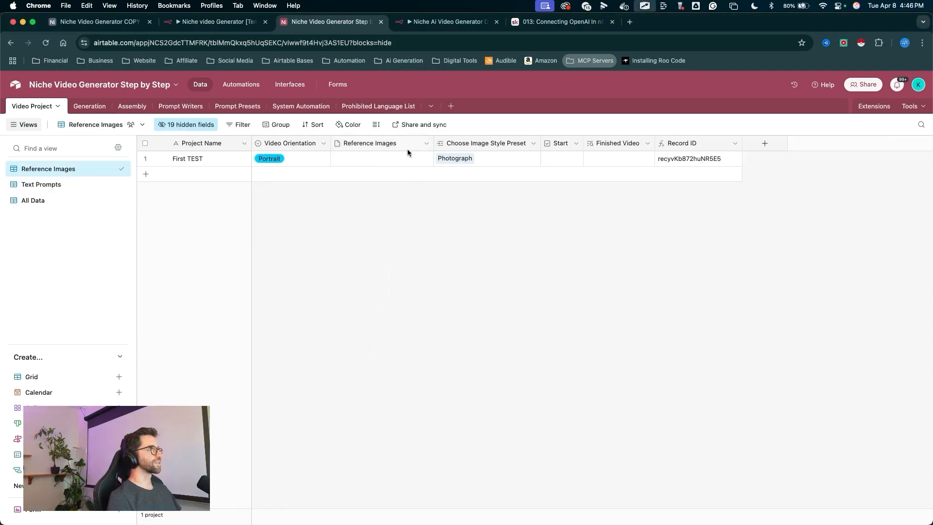
- Add an Edit Fields (Set) node to the Reference Images output of Switch1 and save the workflow
click(448, 21)
mouse_move(390, 454)
mouse_down()
mouse_move(393, 292)
mouse_move(687, 302)
mouse_move(677, 245)
mouse_up()
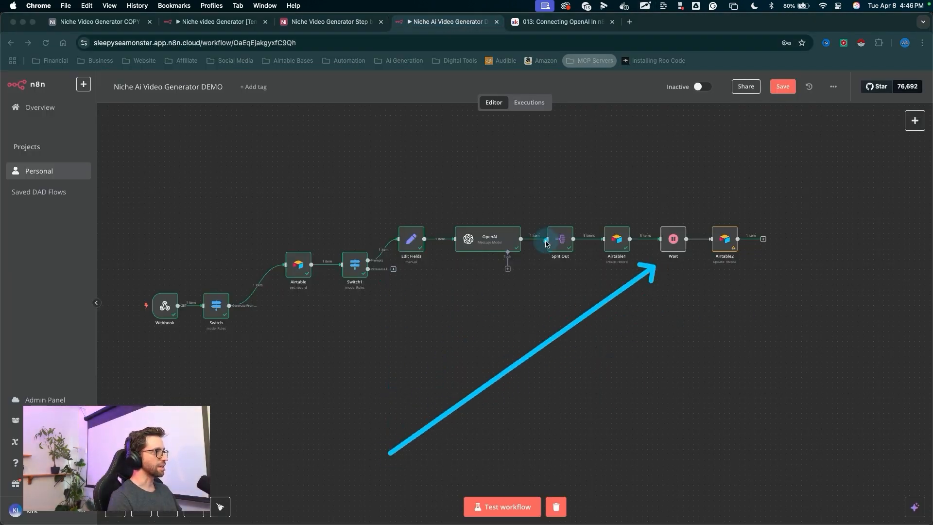
drag(392, 403, 387, 277)
key(Escape)
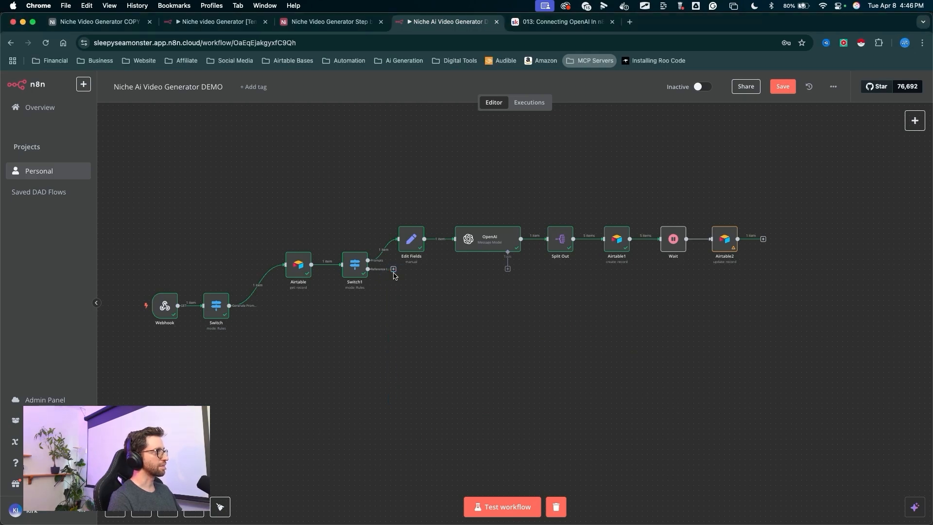
click(394, 271)
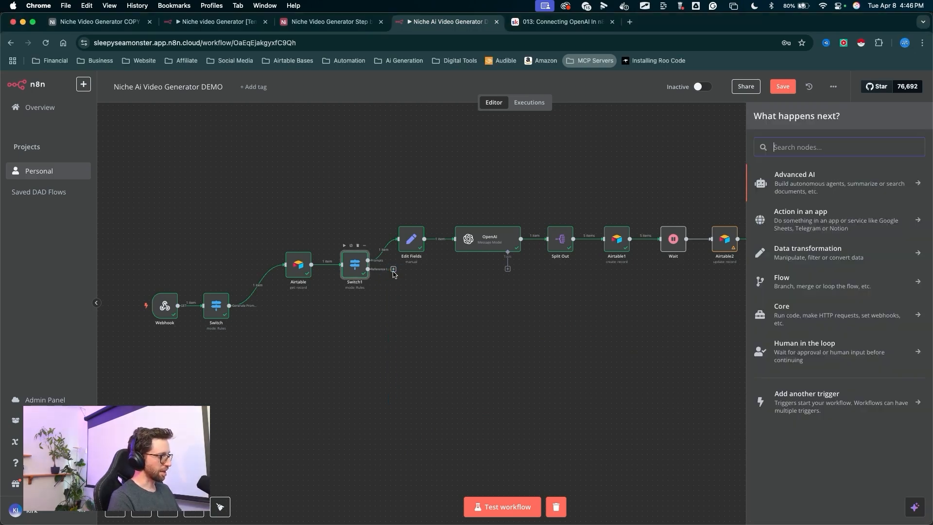
text(set)
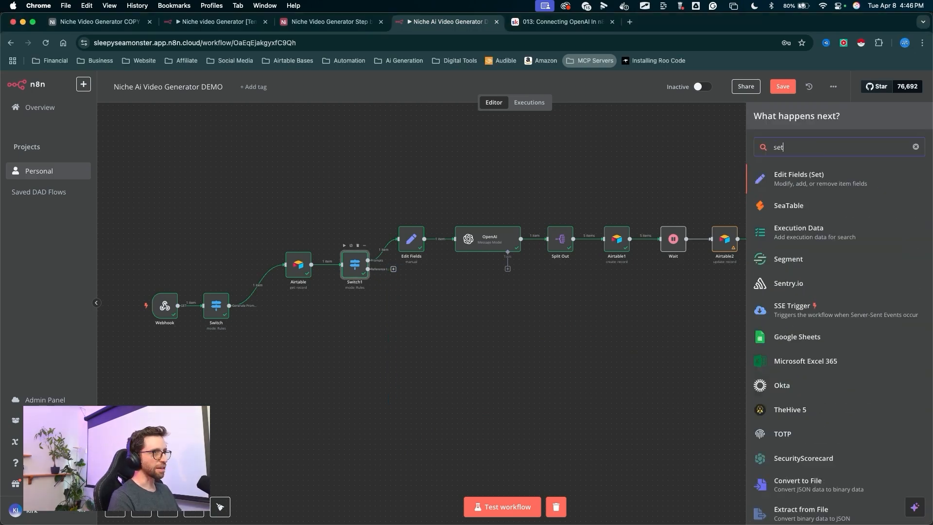
click(778, 179)
mouse_move(243, 334)
mouse_down()
mouse_move(438, 233)
mouse_move(228, 287)
mouse_move(200, 329)
mouse_move(190, 311)
mouse_up()
key(Escape)
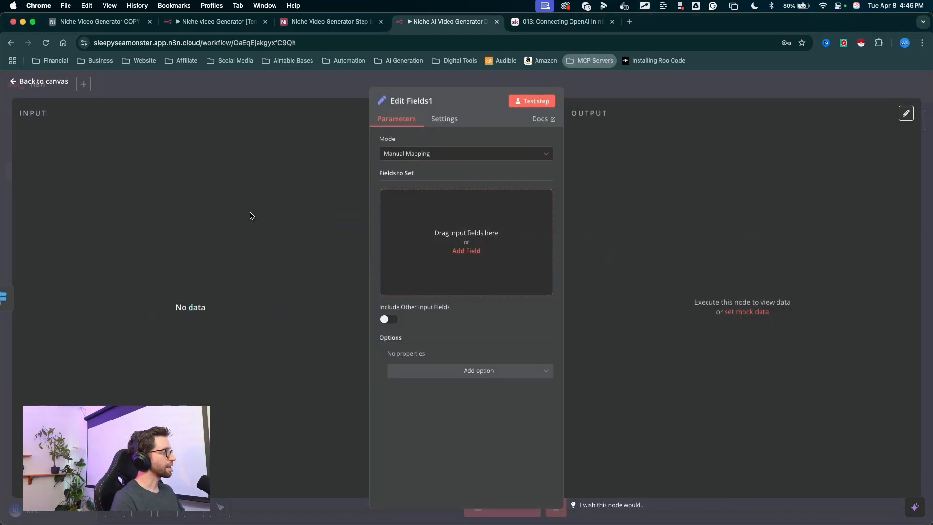
click(612, 85)
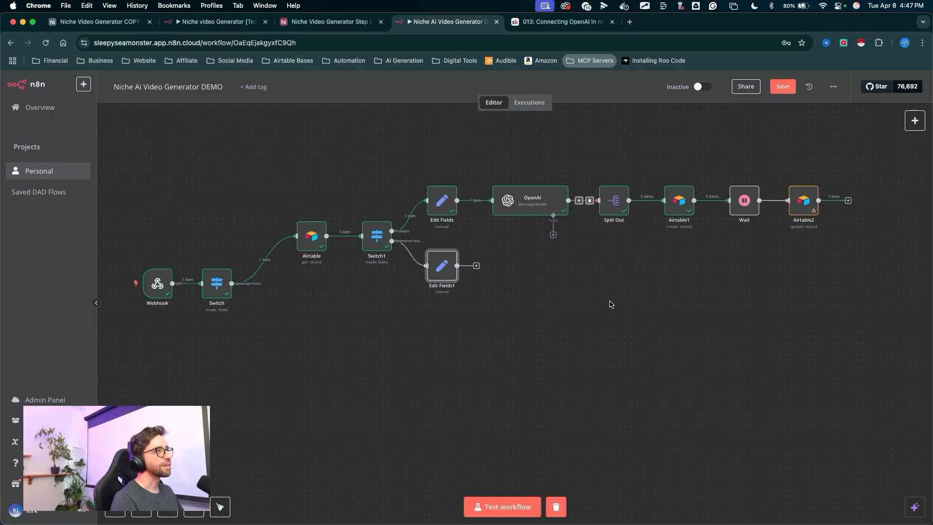
drag(617, 291, 781, 96)
key(Escape)
click(778, 90)
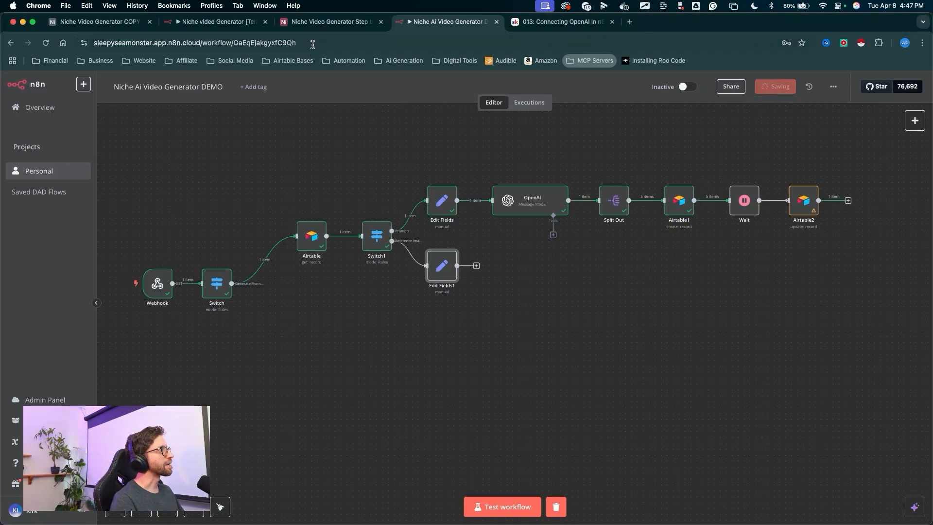
- Add a new Video Project record named Ref Image TEST with the Photograph image style preset
click(319, 26)
mouse_move(299, 313)
mouse_down()
mouse_move(191, 188)
mouse_move(167, 176)
mouse_up()
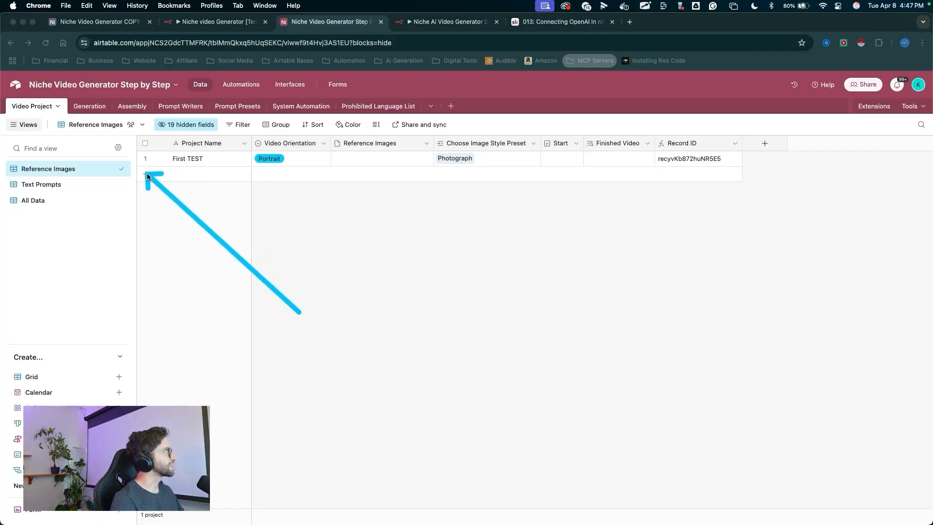
key(Escape)
click(145, 174)
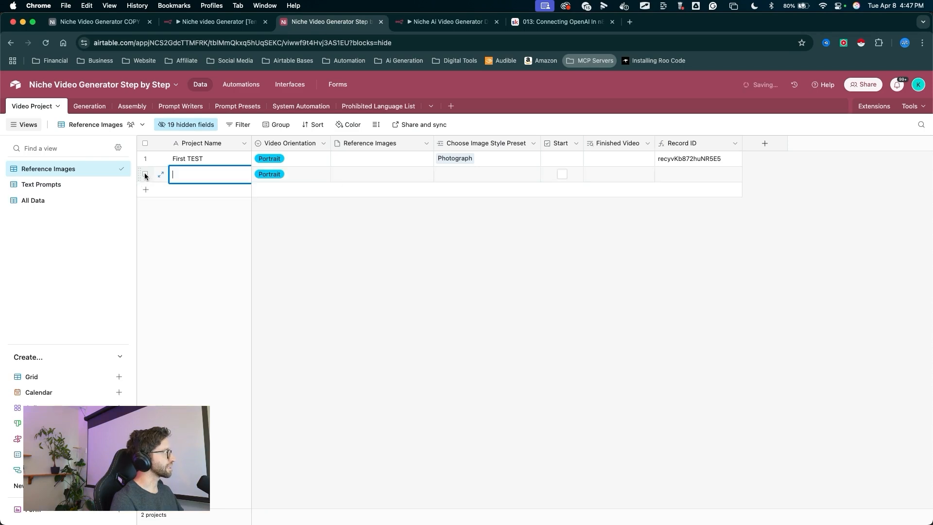
key(Escape)
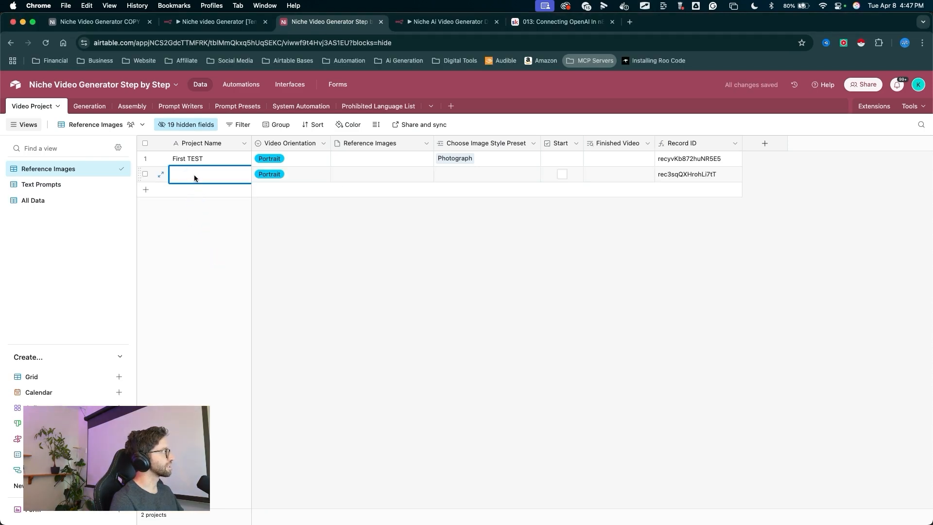
text(Ref Image TEST)
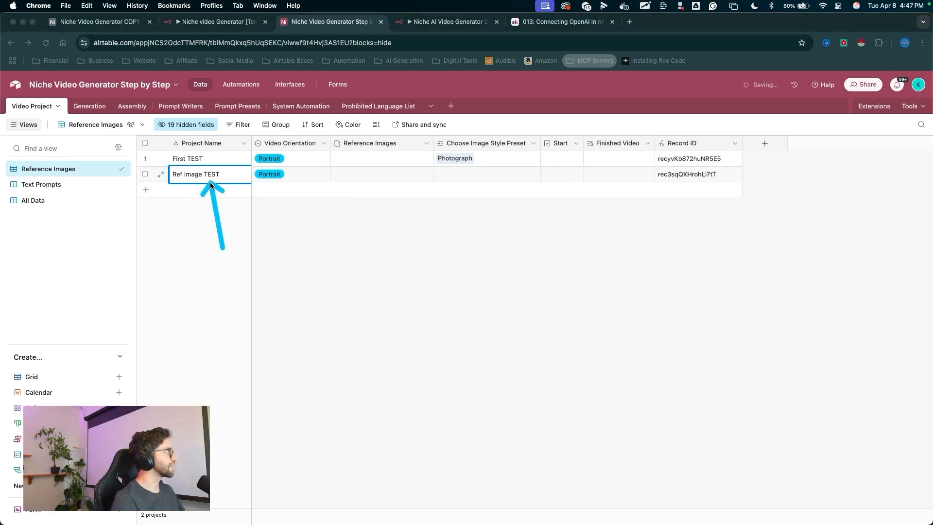
key(Escape)
mouse_move(325, 300)
mouse_down()
mouse_move(339, 178)
mouse_move(352, 181)
mouse_up()
drag(454, 274, 461, 227)
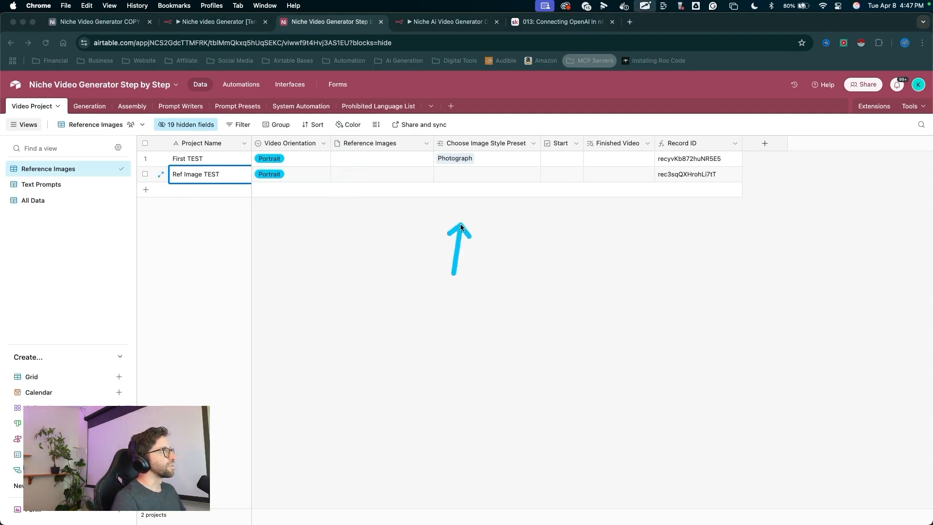
click(441, 174)
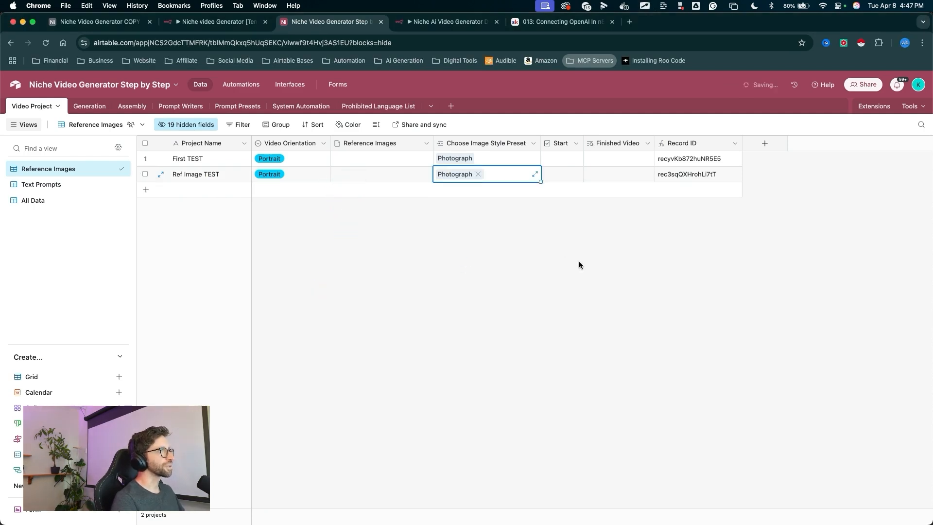
mouse_move(540, 274)
mouse_down()
mouse_move(306, 119)
mouse_move(178, 100)
mouse_move(231, 107)
mouse_up()
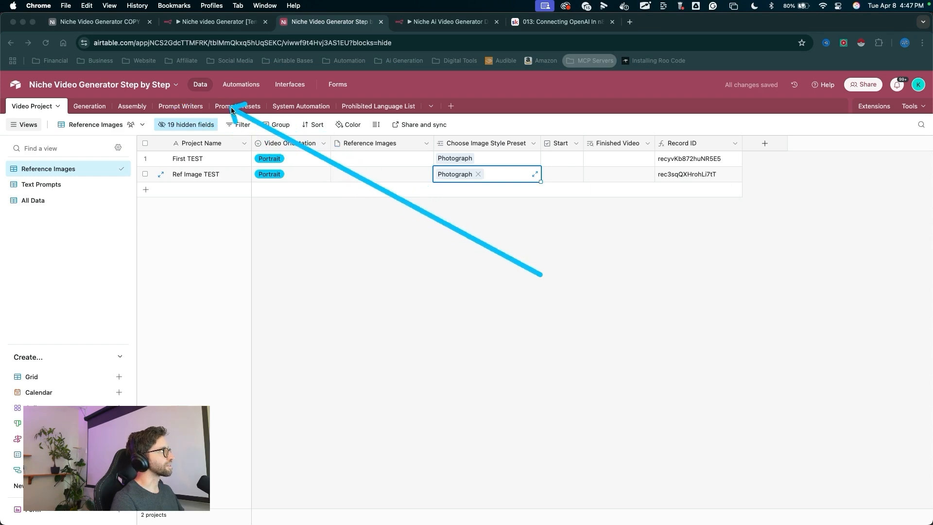
click(231, 107)
mouse_move(220, 272)
mouse_down()
mouse_move(232, 118)
mouse_move(192, 180)
mouse_move(515, 141)
mouse_move(407, 151)
mouse_up()
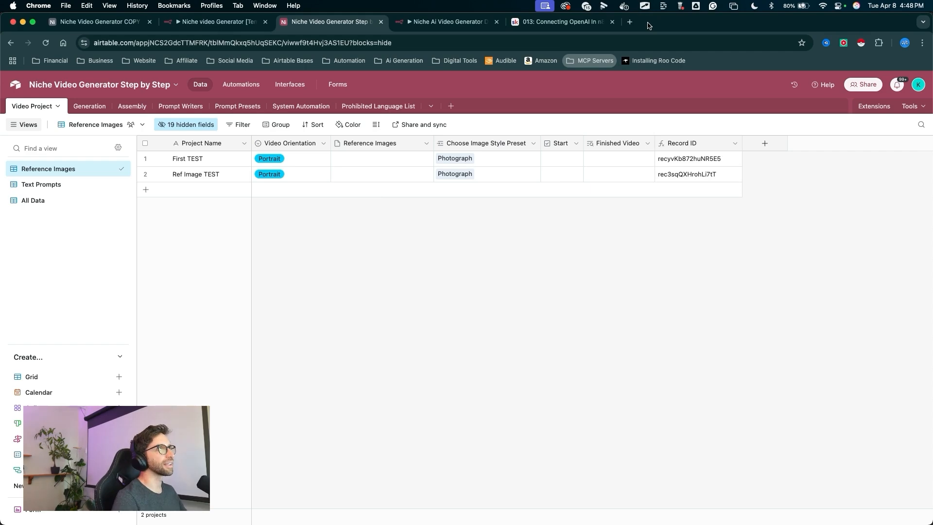
- Open a new tab to the Creator Secrets community and go to its Classroom
click(631, 22)
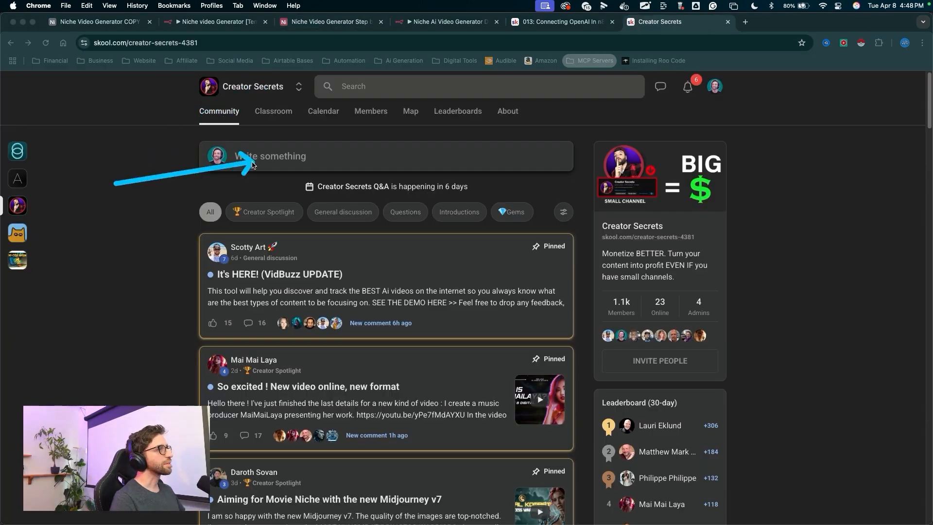
drag(253, 166, 280, 285)
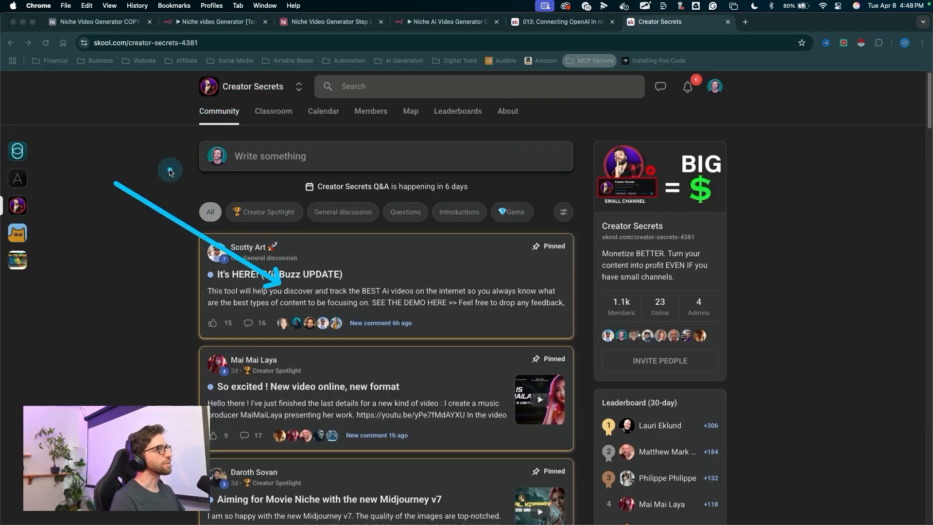
key(Escape)
mouse_move(128, 244)
mouse_down()
mouse_move(131, 227)
mouse_move(227, 145)
mouse_move(242, 92)
mouse_up()
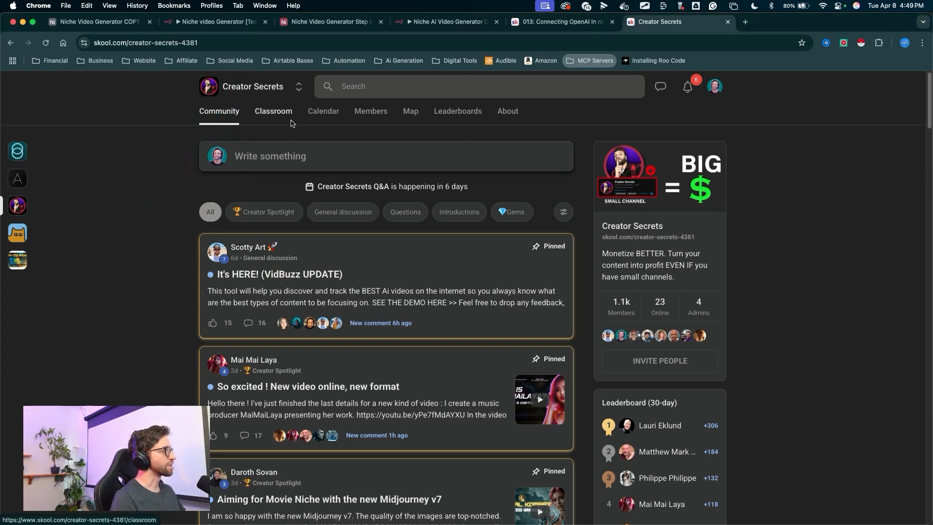
click(265, 117)
drag(261, 125, 654, 330)
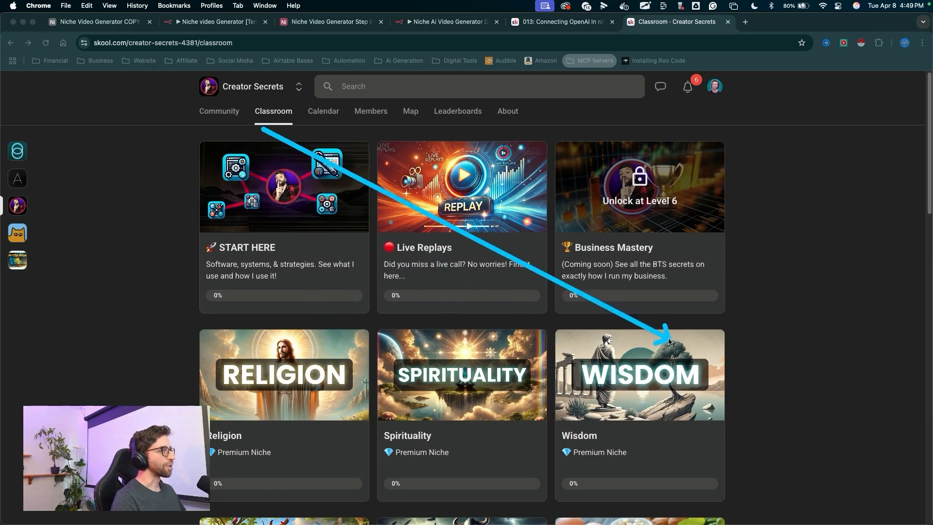
key(Escape)
- Browse the niche courses listed in the Classroom
scroll(615, 340, down, 2)
scroll(615, 340, down, 8)
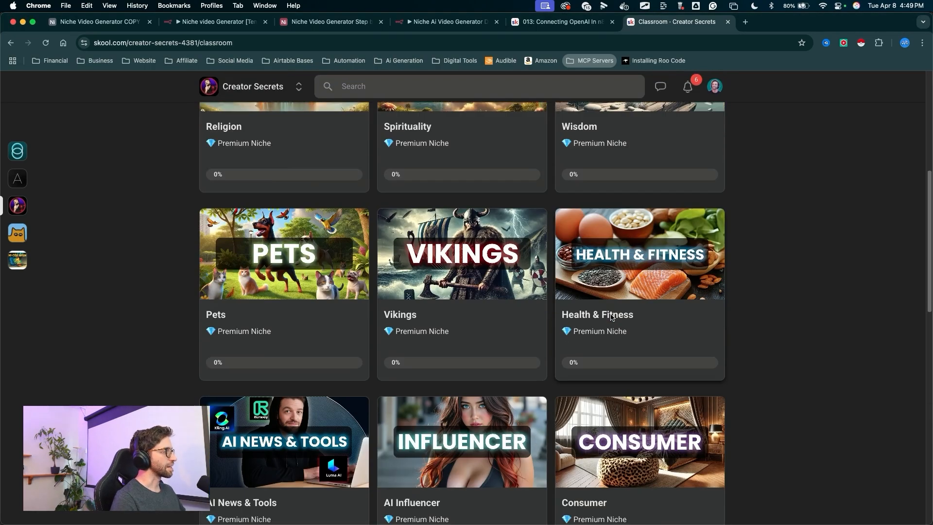
scroll(611, 316, down, 7)
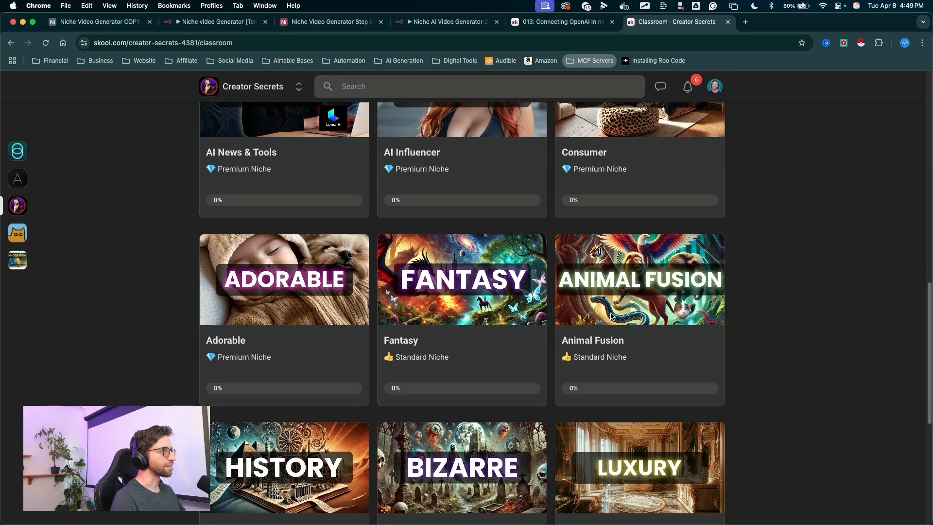
scroll(611, 315, down, 4)
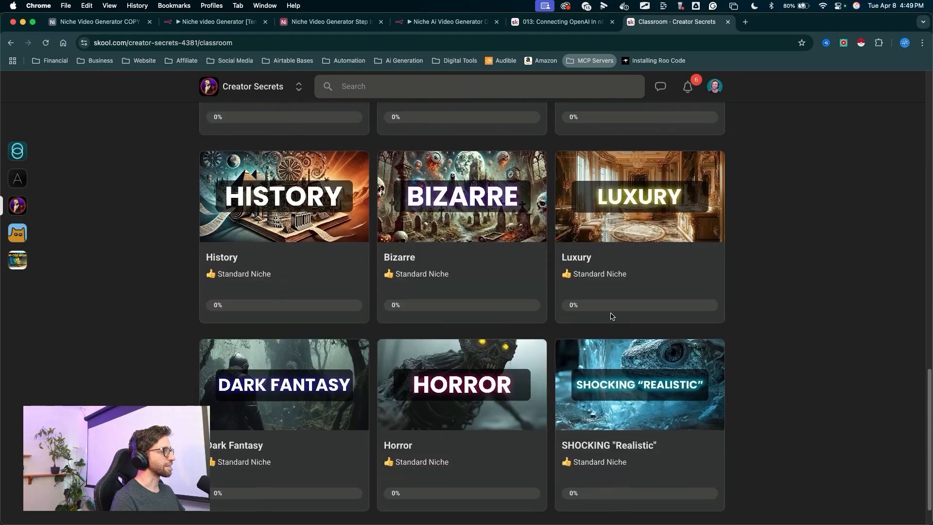
scroll(626, 210, up, 9)
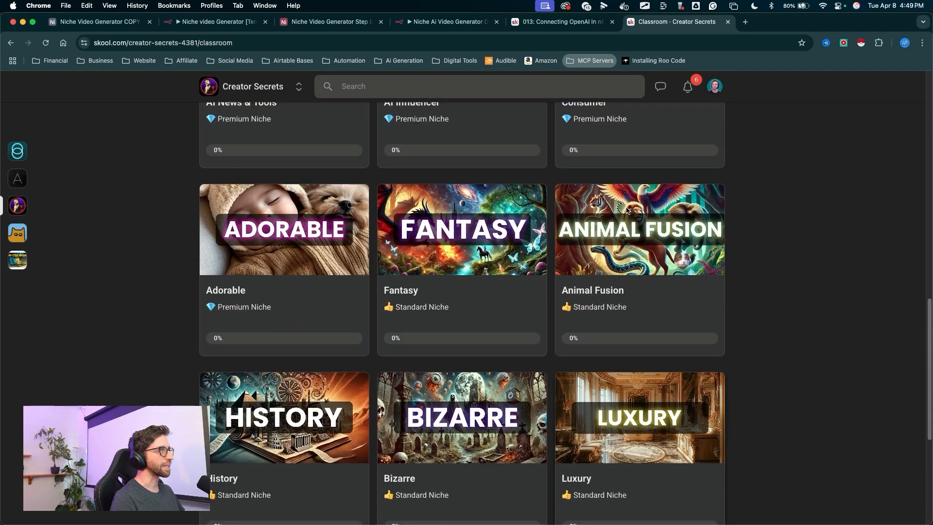
scroll(627, 210, up, 10)
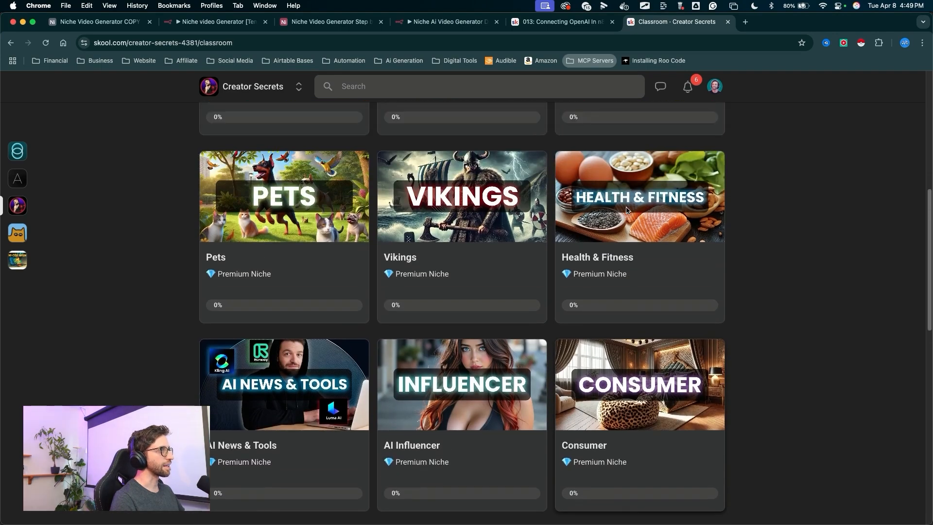
scroll(627, 210, up, 1)
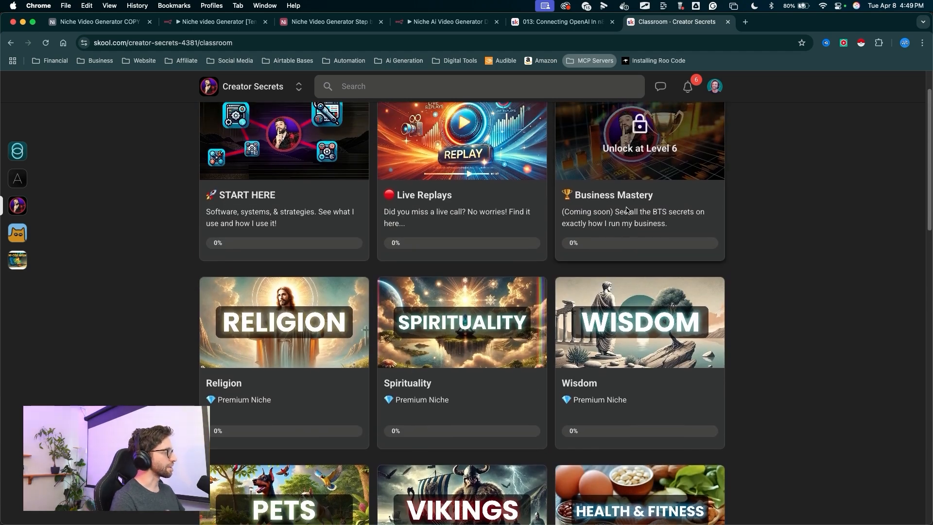
scroll(535, 268, up, 2)
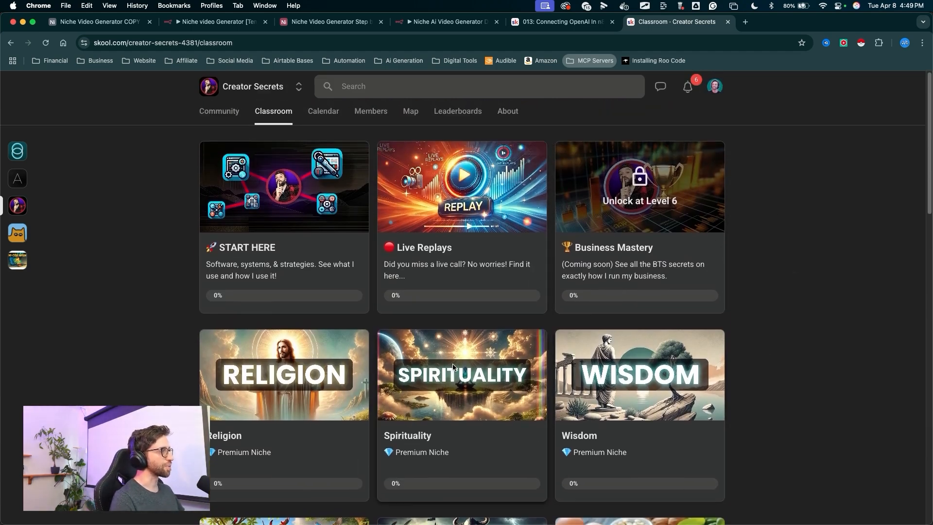
scroll(360, 346, down, 5)
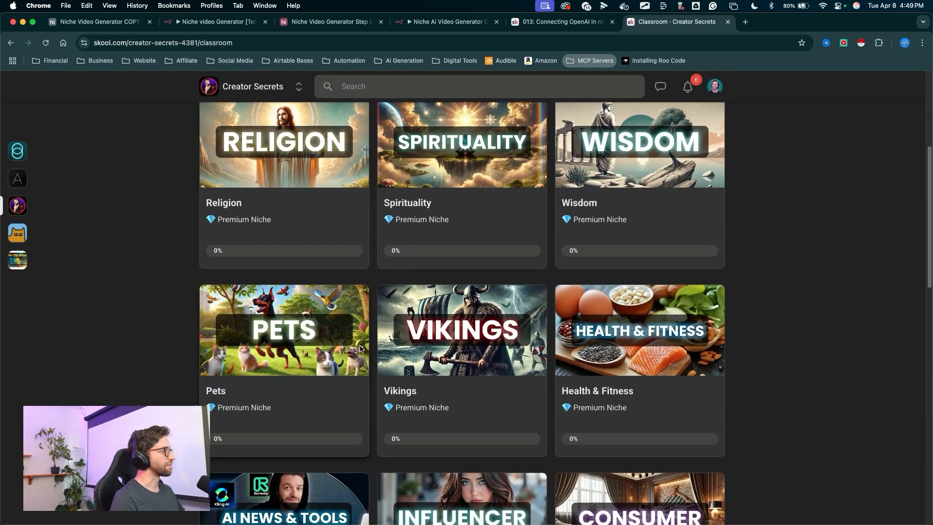
scroll(360, 348, down, 1)
scroll(360, 349, down, 1)
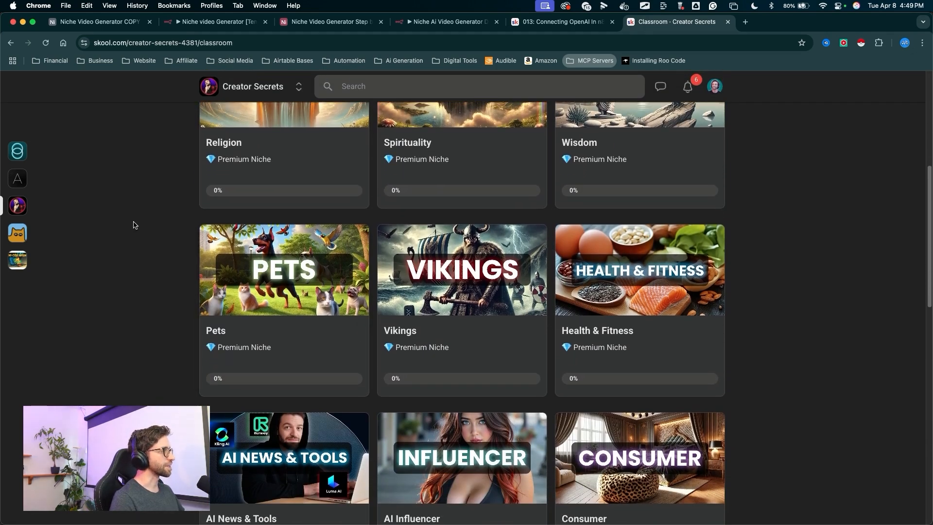
scroll(161, 240, down, 1)
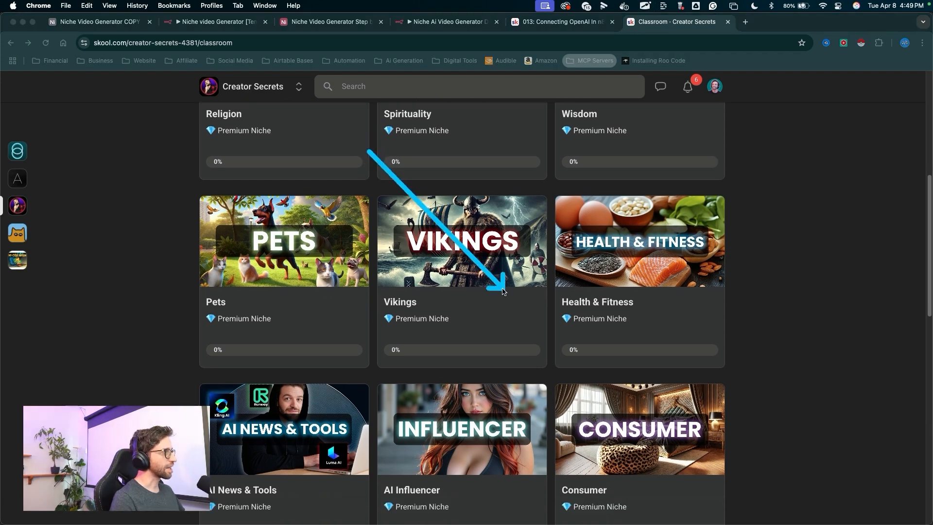
drag(503, 289, 503, 296)
key(Escape)
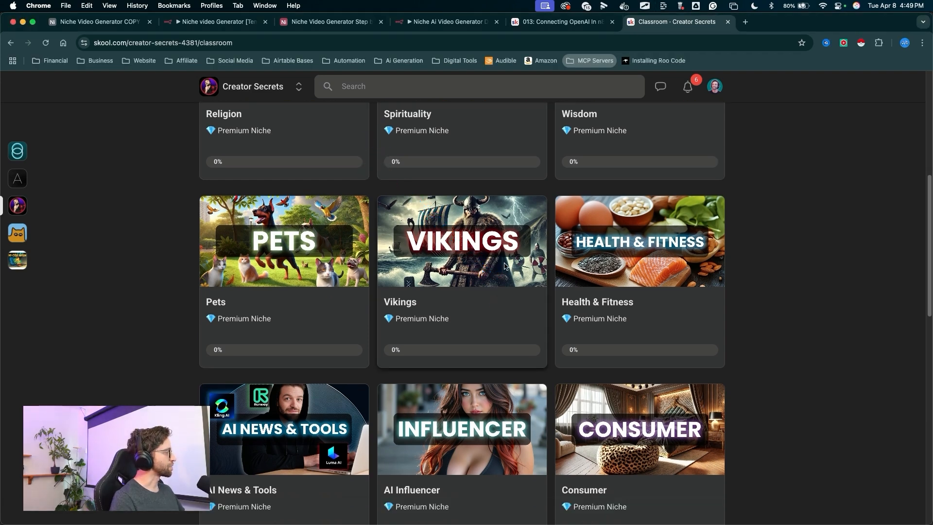
- Open the Vikings niche course and view its monetization and Examples lessons
click(471, 281)
drag(117, 199, 181, 223)
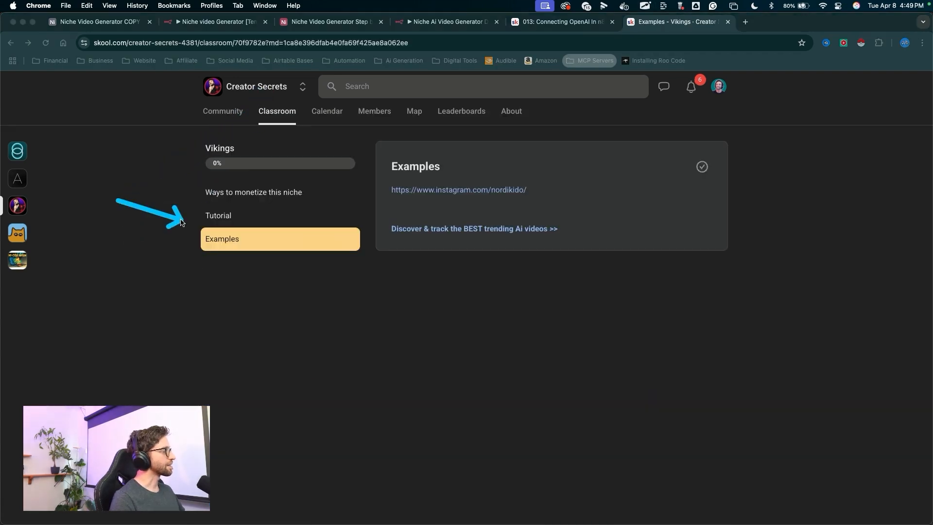
click(209, 193)
mouse_move(287, 154)
mouse_down()
mouse_move(588, 265)
mouse_move(369, 224)
mouse_up()
key(Escape)
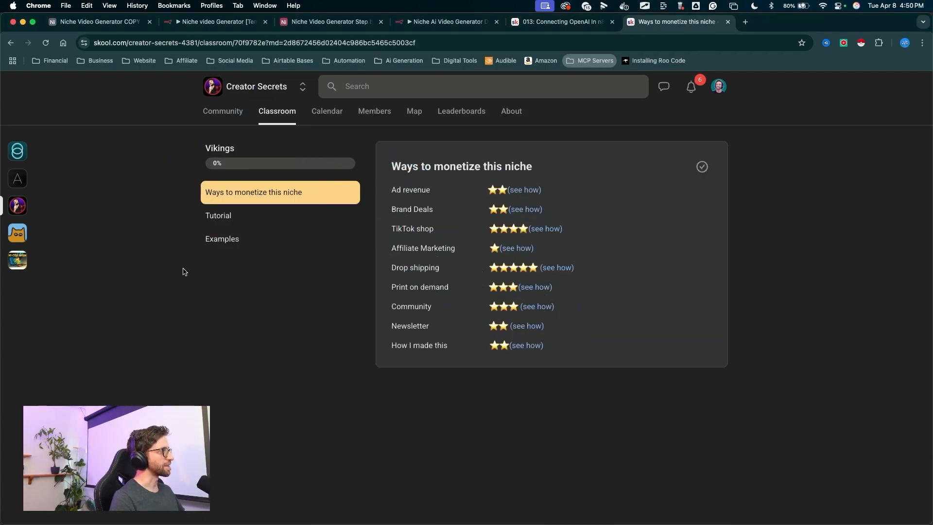
click(227, 246)
drag(517, 313, 484, 215)
key(Escape)
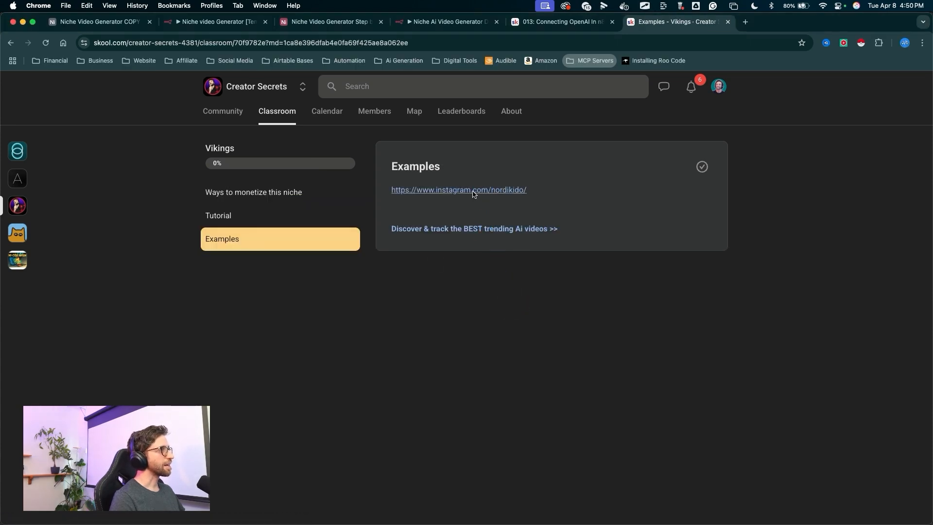
- Open the example Instagram account linked in the Vikings lesson and scroll through its posts
click(472, 191)
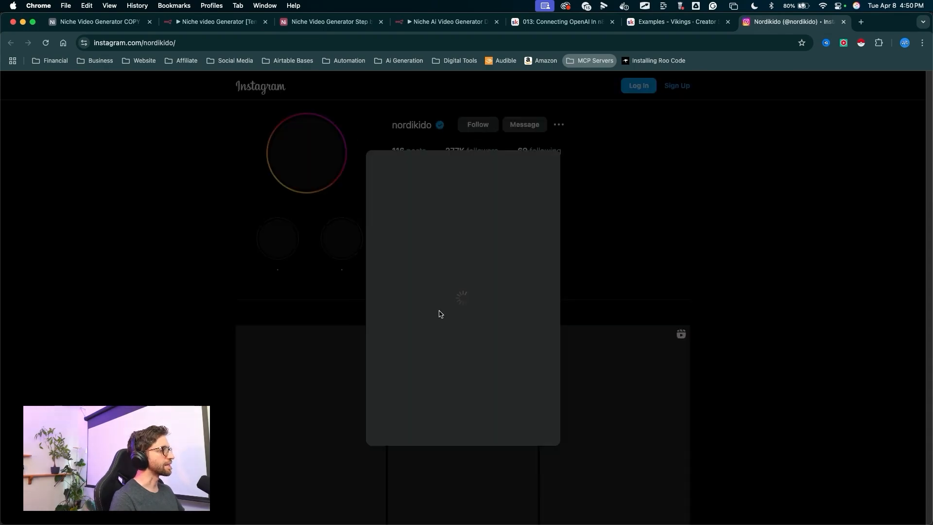
scroll(354, 265, down, 4)
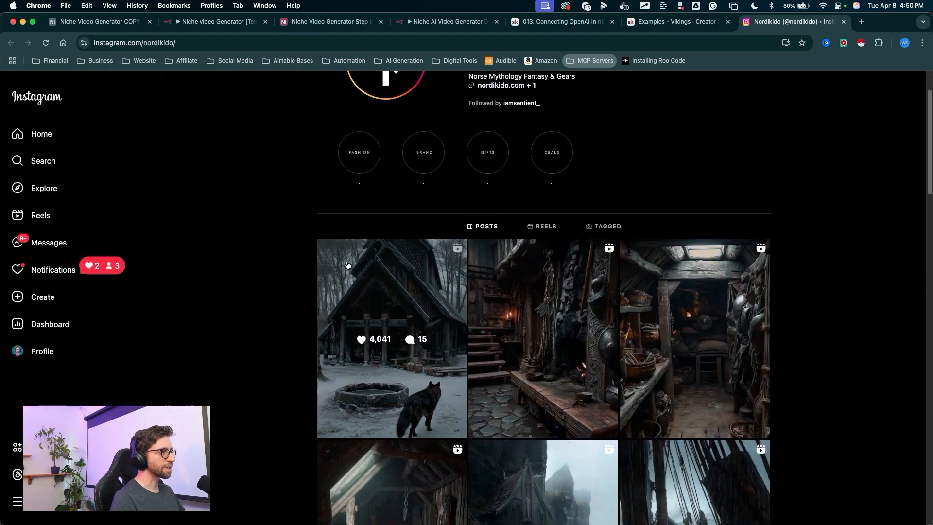
- Scroll the Instagram account's posts and switch to its Reels grid to browse the Viking reels
scroll(366, 261, down, 2)
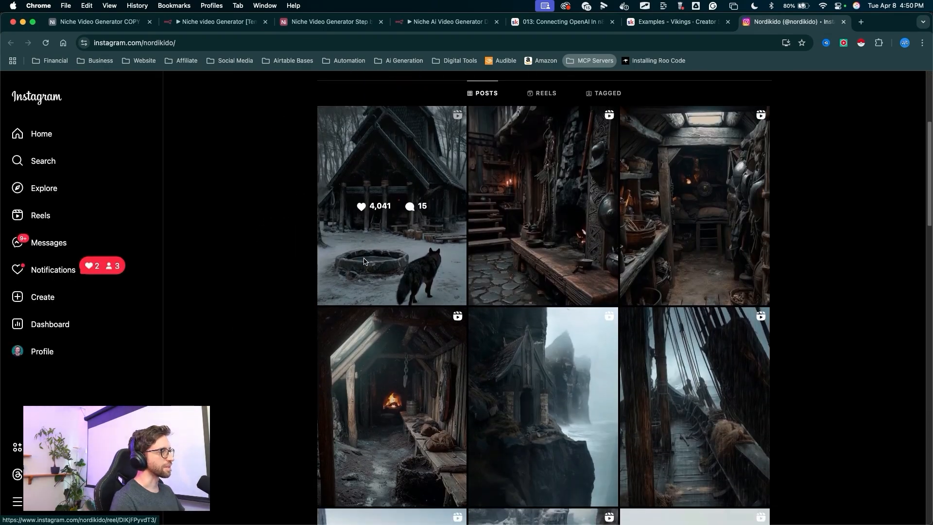
scroll(449, 115, up, 5)
drag(449, 115, 520, 126)
key(Escape)
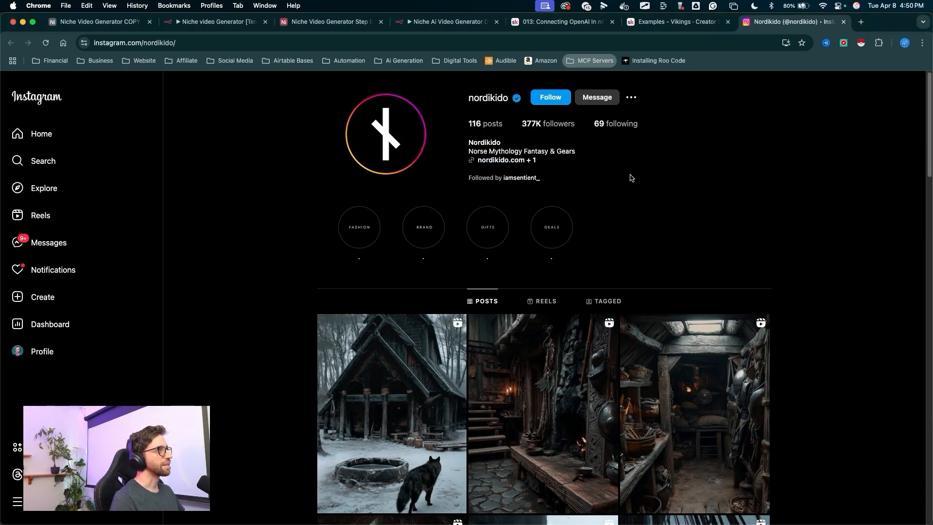
scroll(642, 209, down, 2)
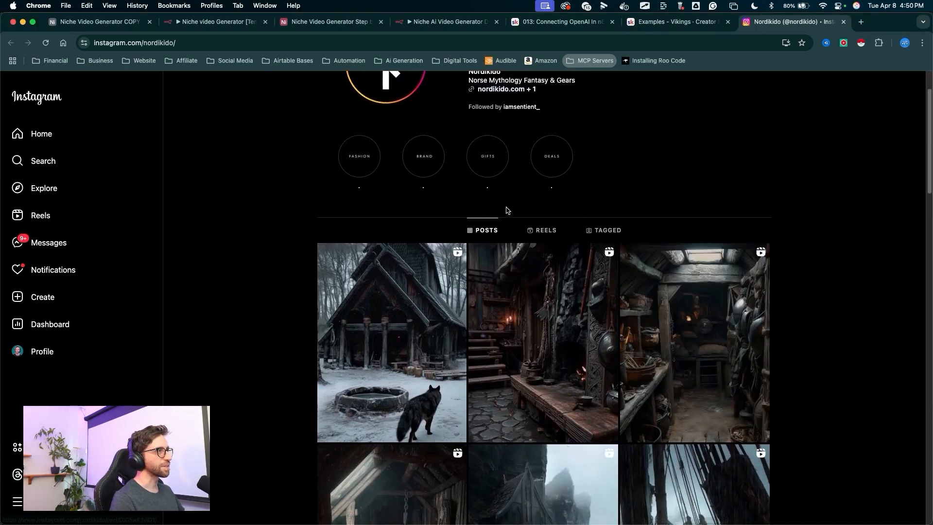
click(542, 230)
scroll(651, 258, down, 5)
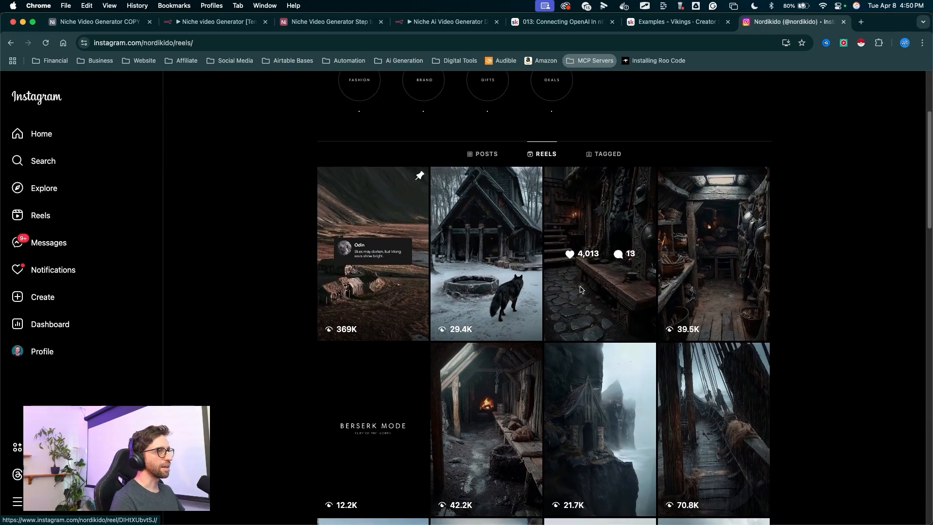
scroll(597, 283, down, 3)
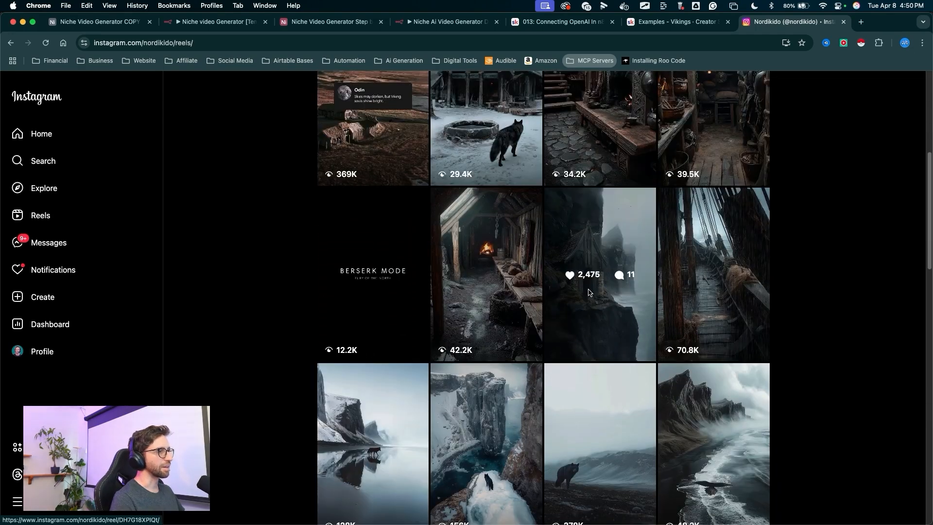
scroll(600, 340, down, 3)
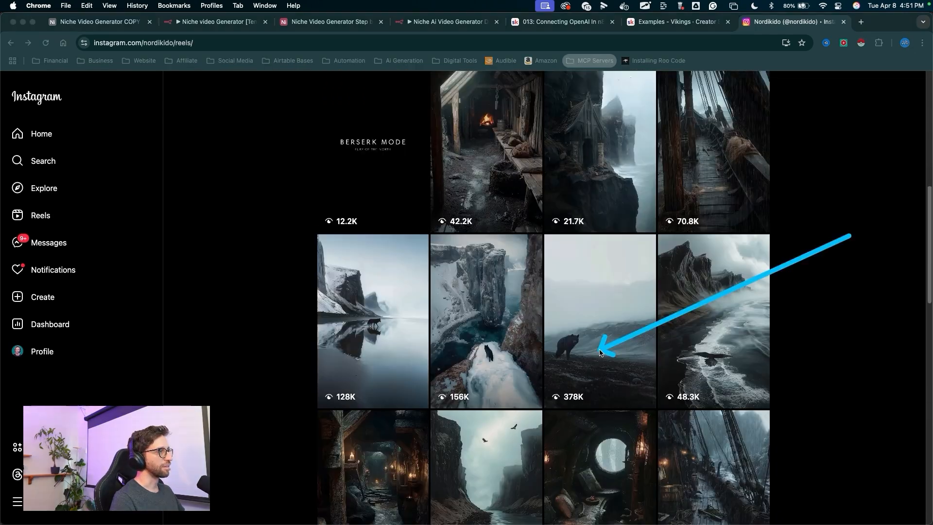
scroll(604, 321, up, 6)
scroll(604, 246, down, 3)
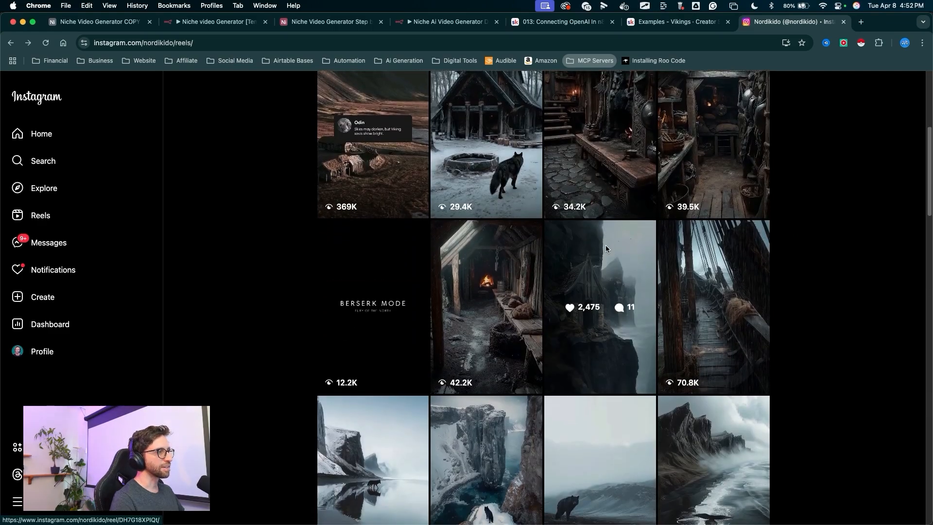
- Open several reels to read their captions and hashtags, and scroll back through the reels grid
click(606, 248)
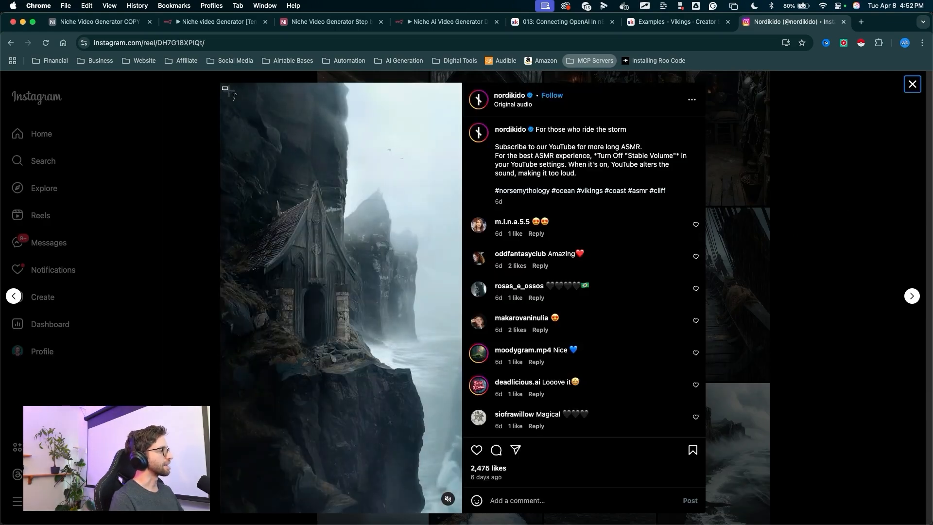
drag(224, 89, 461, 511)
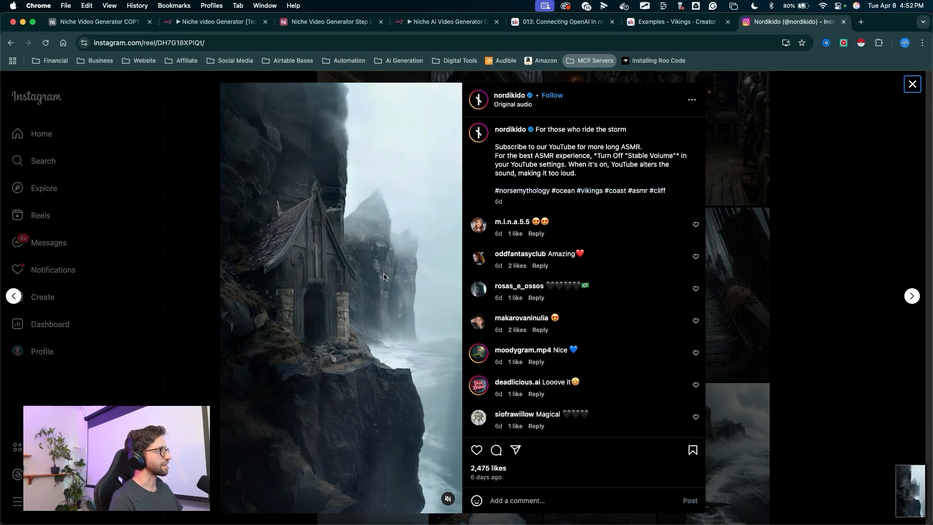
key(Escape)
scroll(475, 308, down, 6)
click(584, 125)
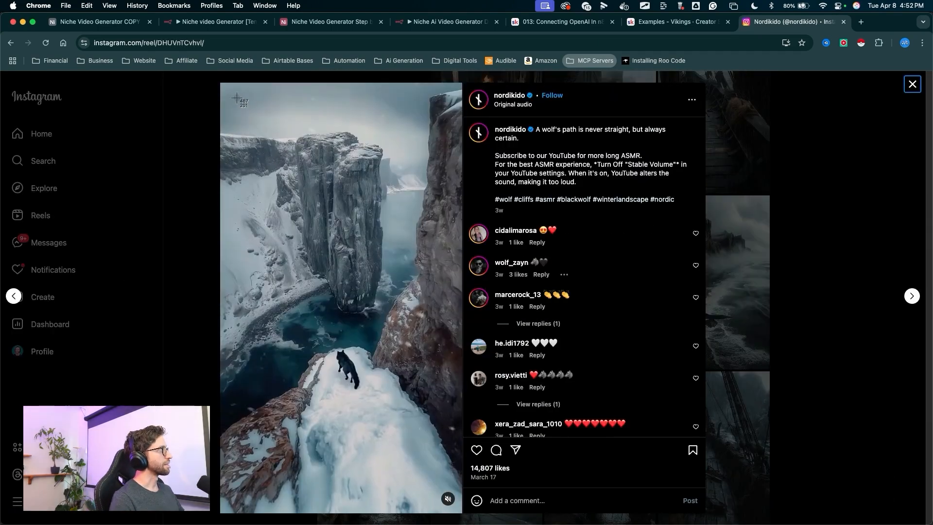
drag(226, 89, 300, 211)
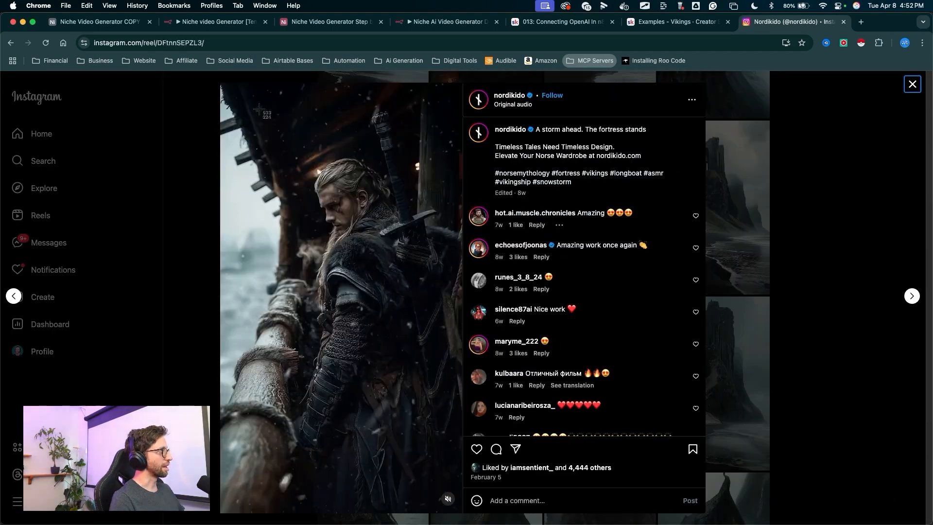
drag(223, 85, 460, 511)
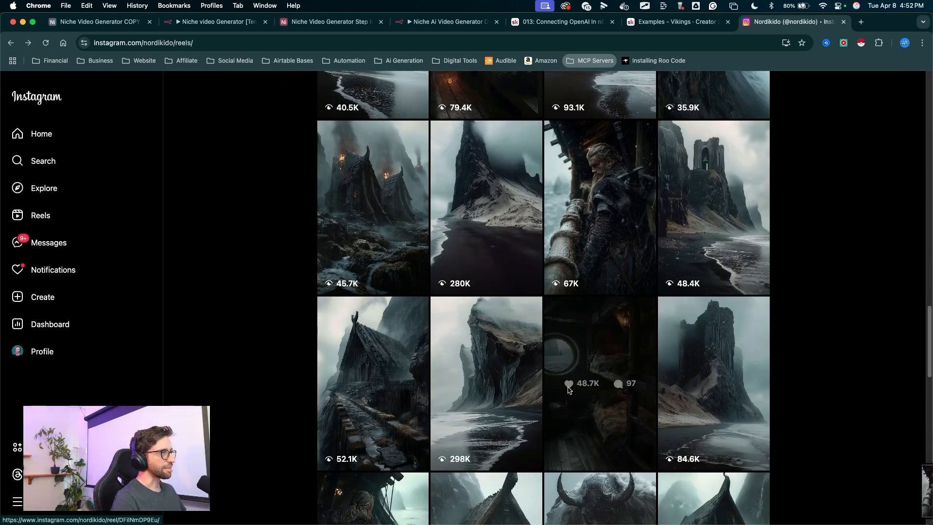
click(570, 388)
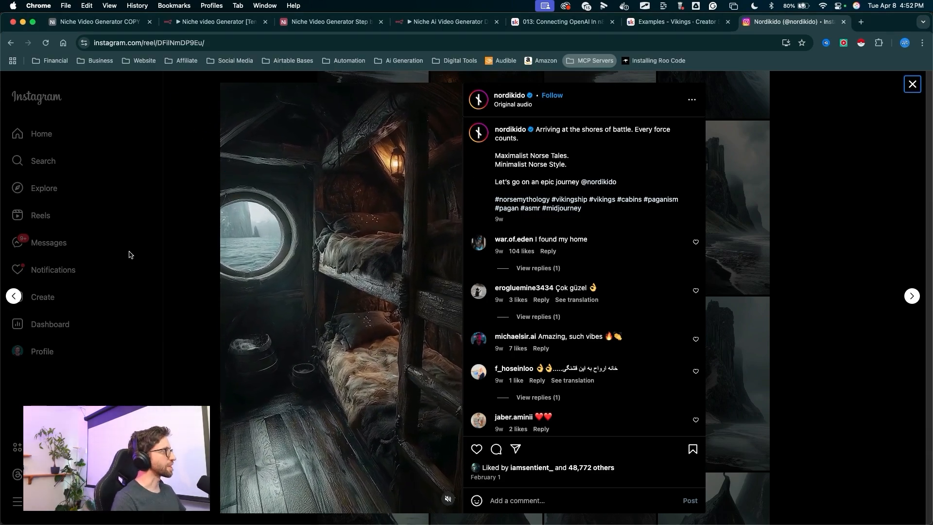
key(Escape)
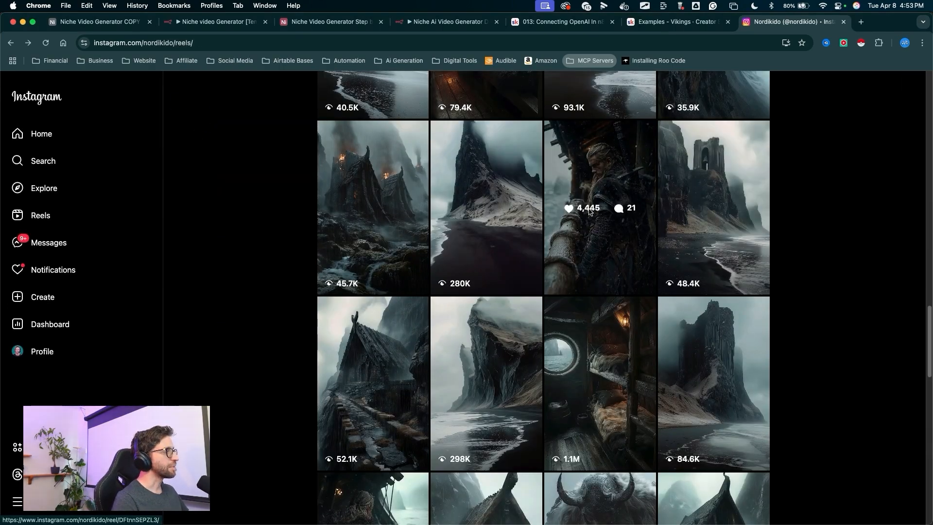
scroll(602, 219, down, 2)
scroll(601, 219, down, 5)
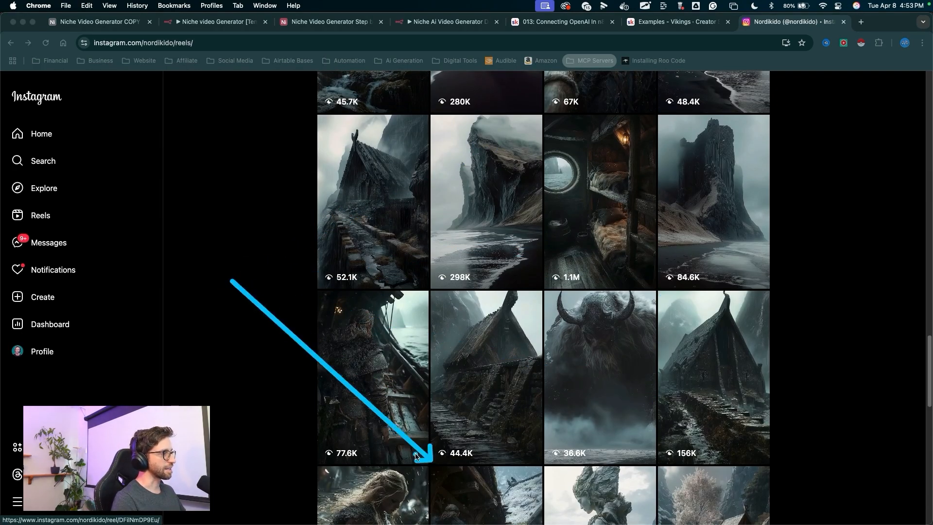
scroll(468, 210, up, 15)
scroll(468, 210, up, 10)
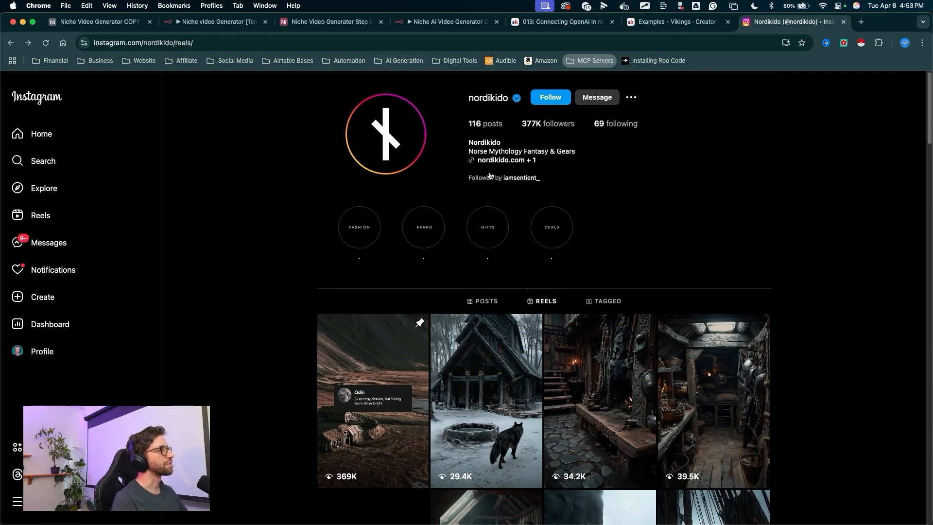
- Attach several reference images to the Reference Images field of the Ref Image TEST record in Airtable
key(super+3)
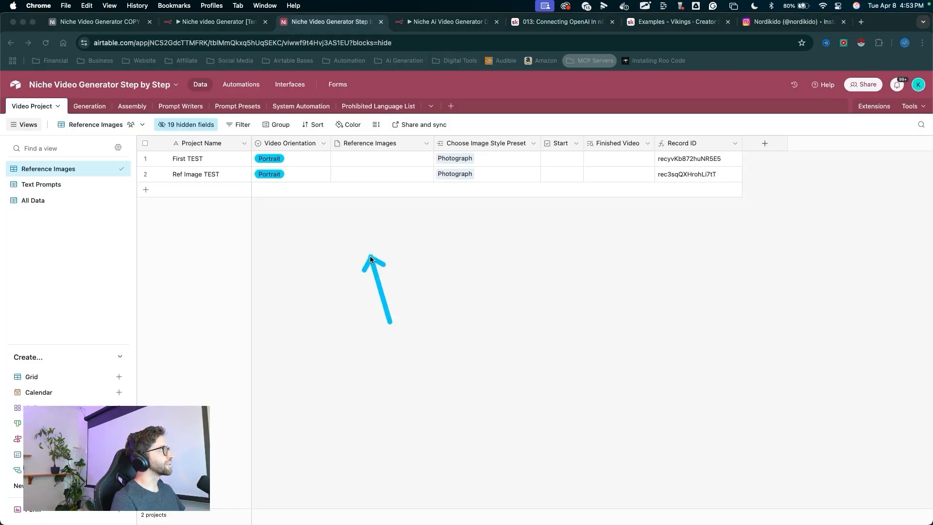
click(371, 178)
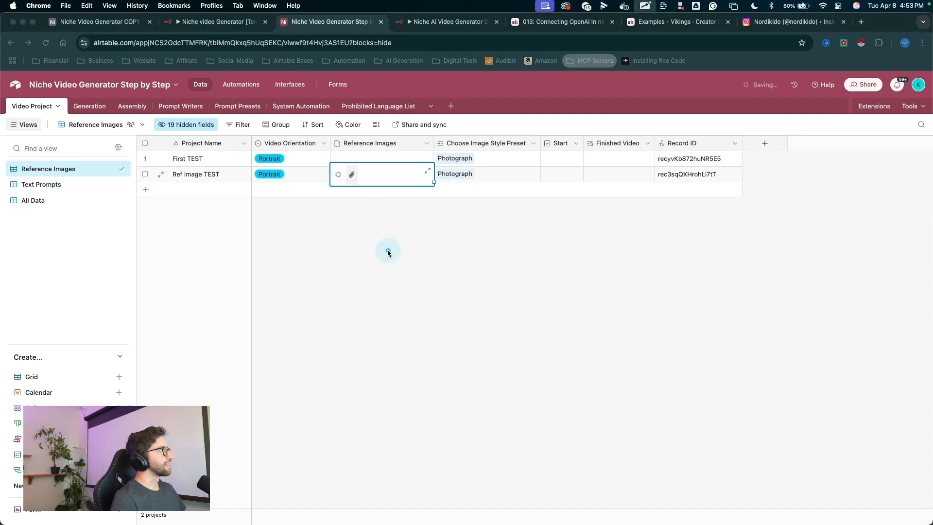
click(479, 278)
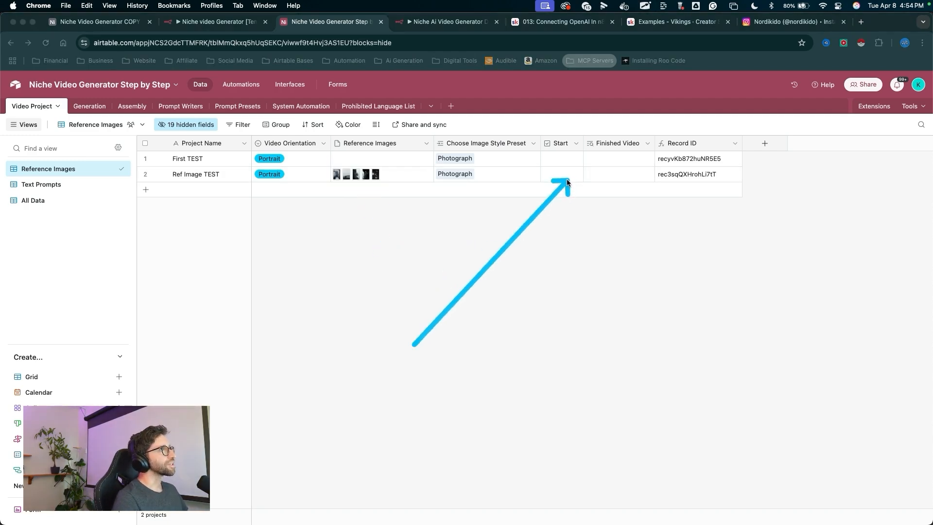
drag(448, 317, 377, 189)
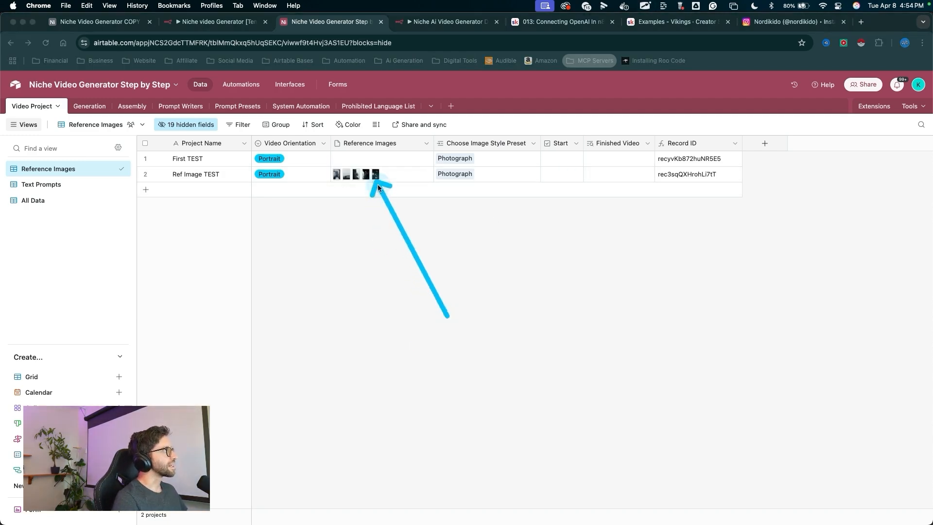
key(Escape)
drag(431, 144, 413, 142)
- Browse the niche courses in the Creator Secrets Classroom again
key(super+6)
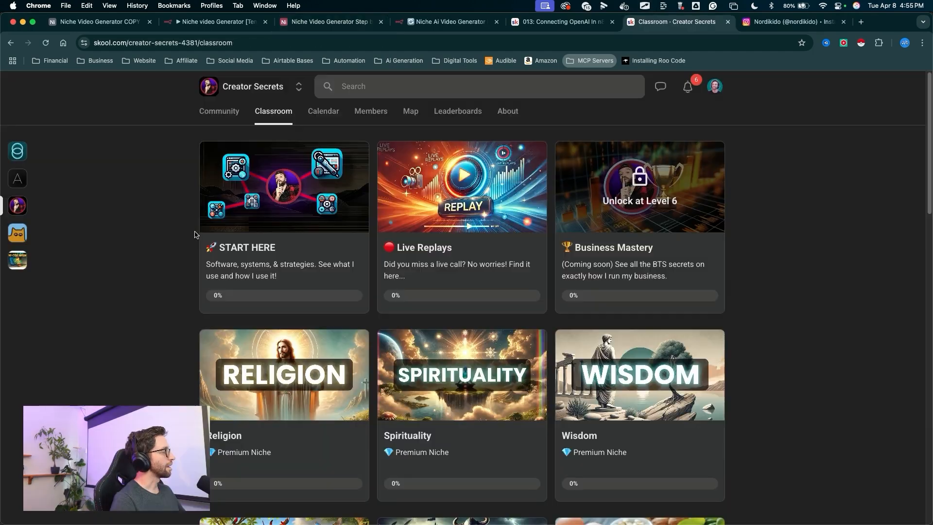
drag(96, 236, 103, 237)
mouse_move(184, 111)
mouse_down()
mouse_move(213, 91)
mouse_move(246, 95)
mouse_move(427, 245)
mouse_move(323, 458)
mouse_move(193, 271)
mouse_up()
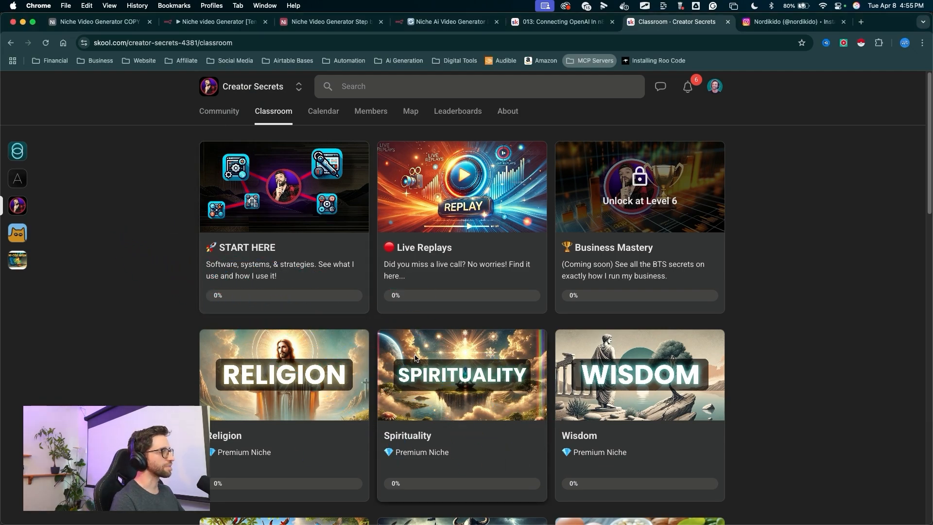
scroll(415, 358, down, 10)
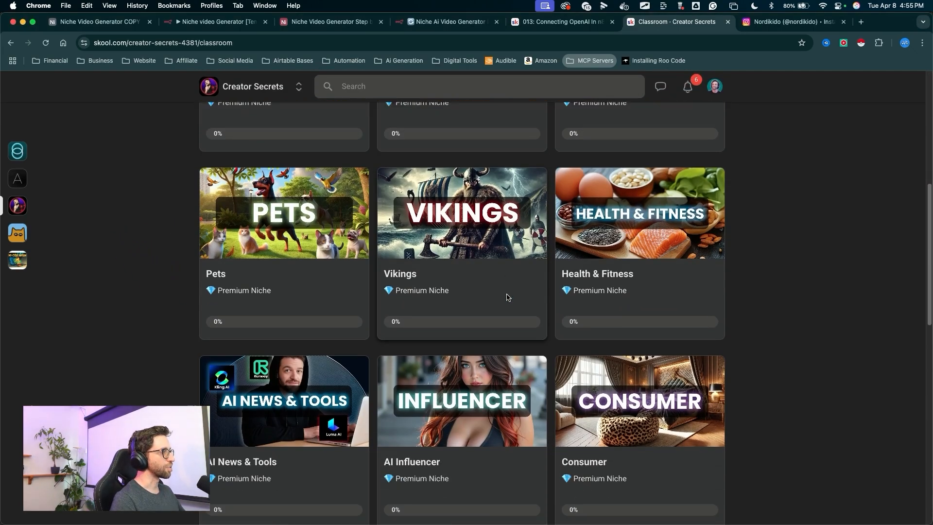
scroll(507, 297, down, 5)
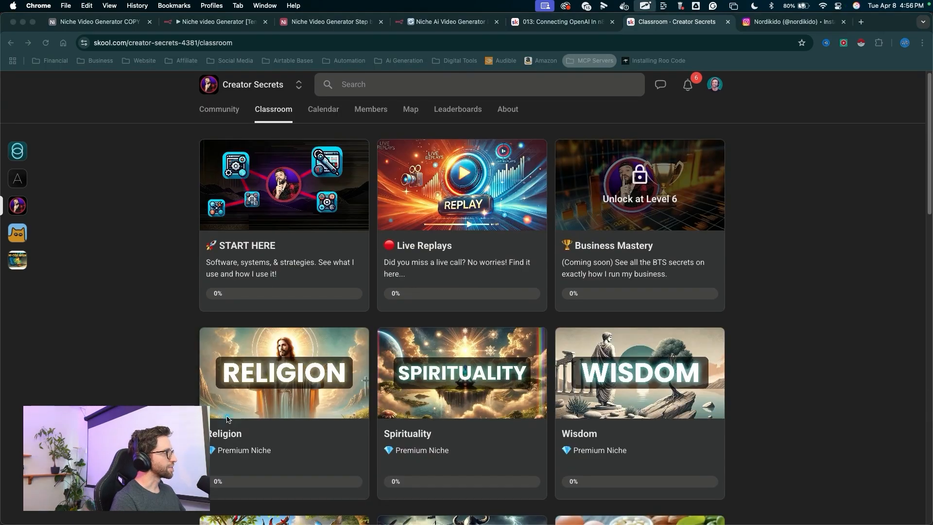
mouse_move(73, 334)
mouse_down()
mouse_move(166, 246)
mouse_move(334, 427)
mouse_up()
scroll(411, 342, down, 1)
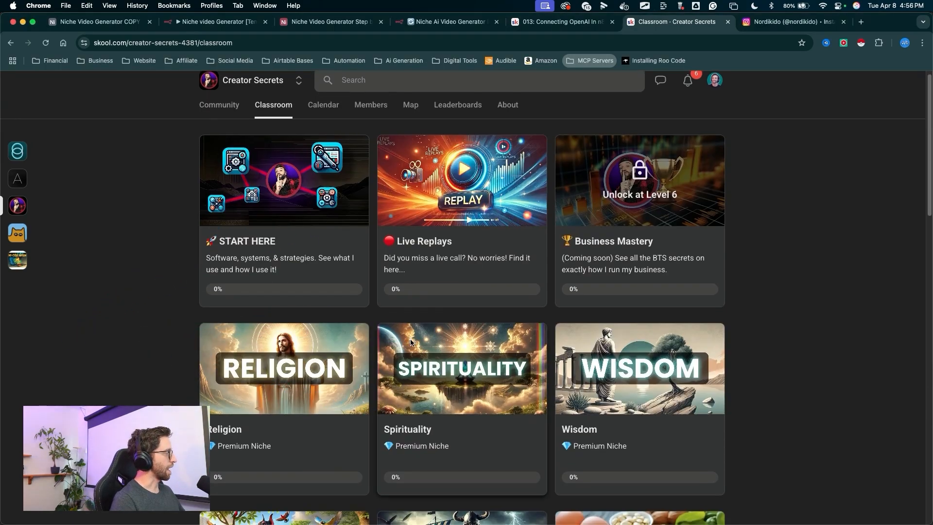
scroll(483, 301, down, 5)
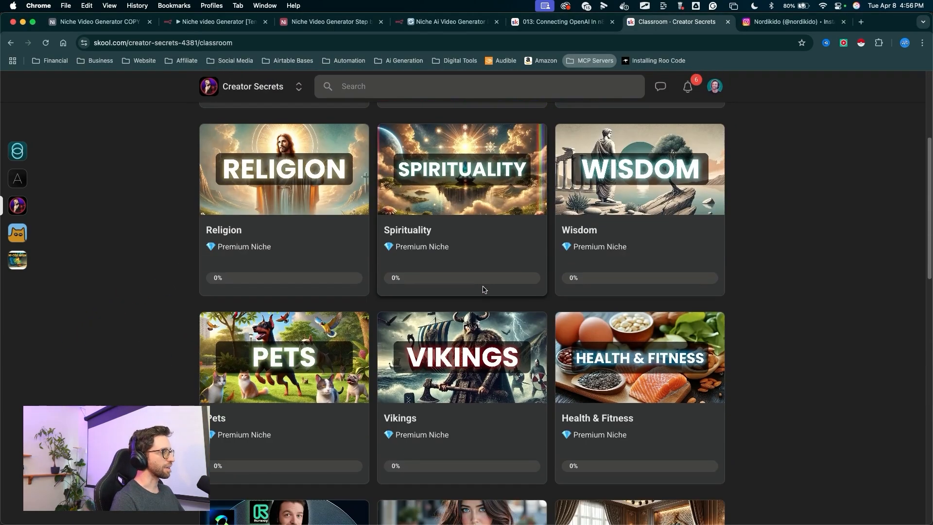
drag(399, 348, 360, 186)
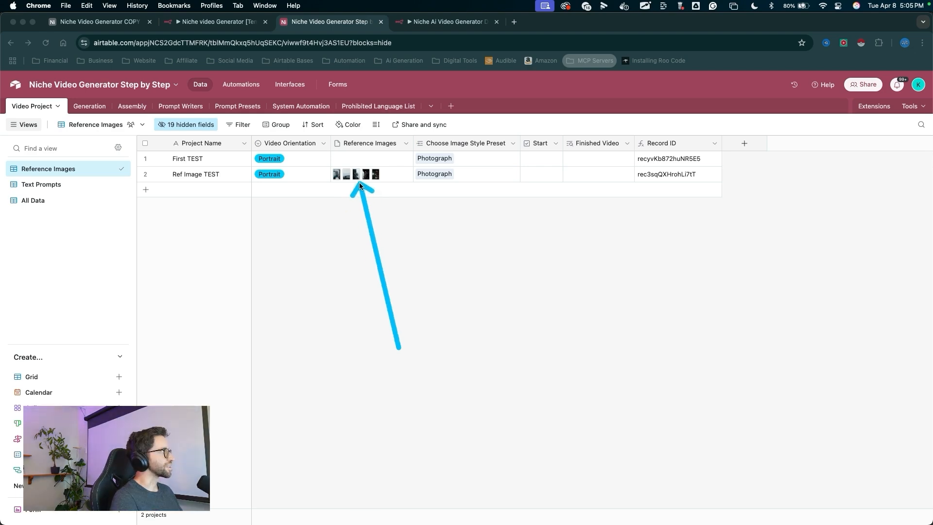
- Start a workflow test in n8n and trigger it by checking Start on the Ref Image TEST record
click(433, 23)
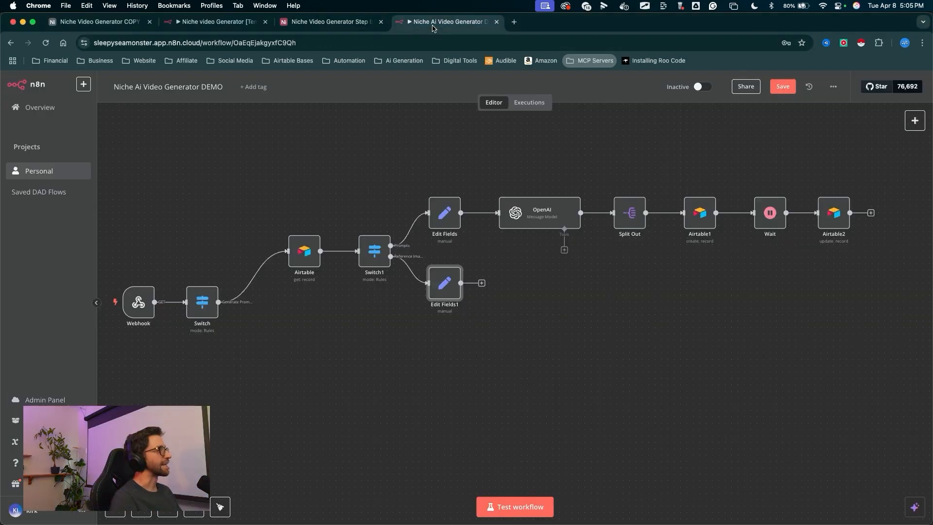
drag(494, 294, 501, 496)
click(515, 506)
click(330, 22)
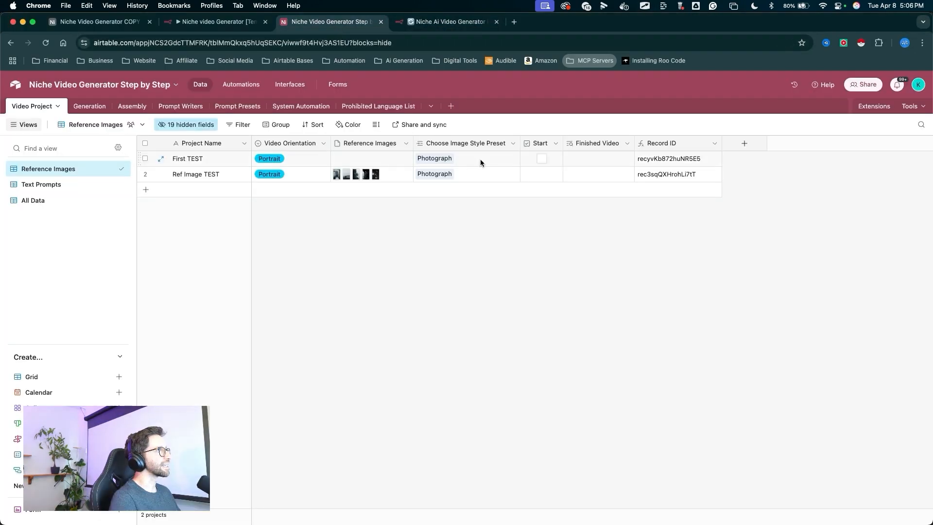
drag(531, 258, 541, 179)
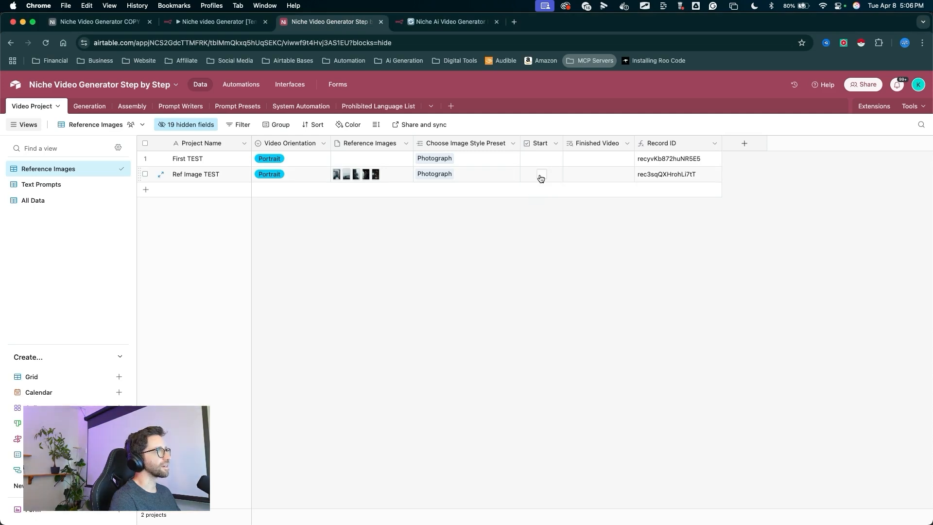
click(541, 173)
click(439, 22)
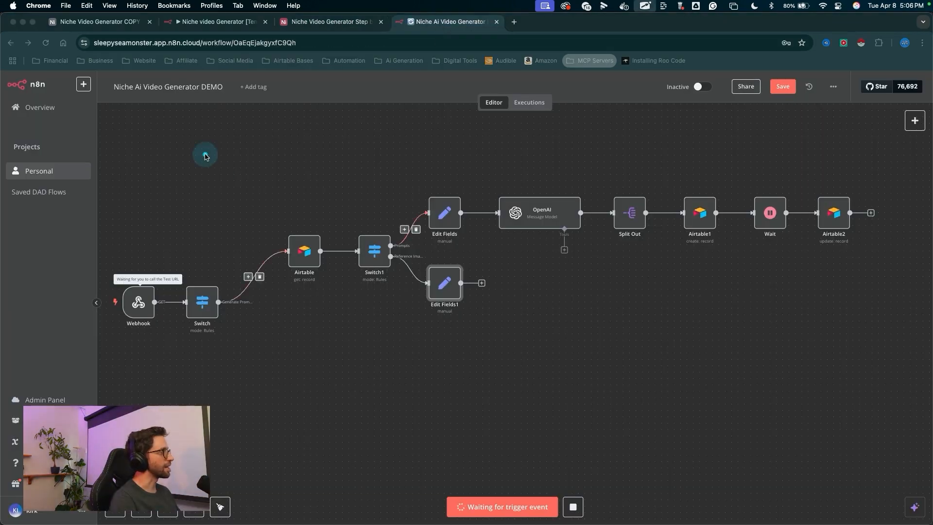
mouse_move(202, 147)
mouse_down()
mouse_move(143, 286)
mouse_move(312, 204)
mouse_move(428, 282)
mouse_move(313, 202)
mouse_move(444, 293)
mouse_move(396, 246)
mouse_move(396, 260)
mouse_move(445, 293)
mouse_up()
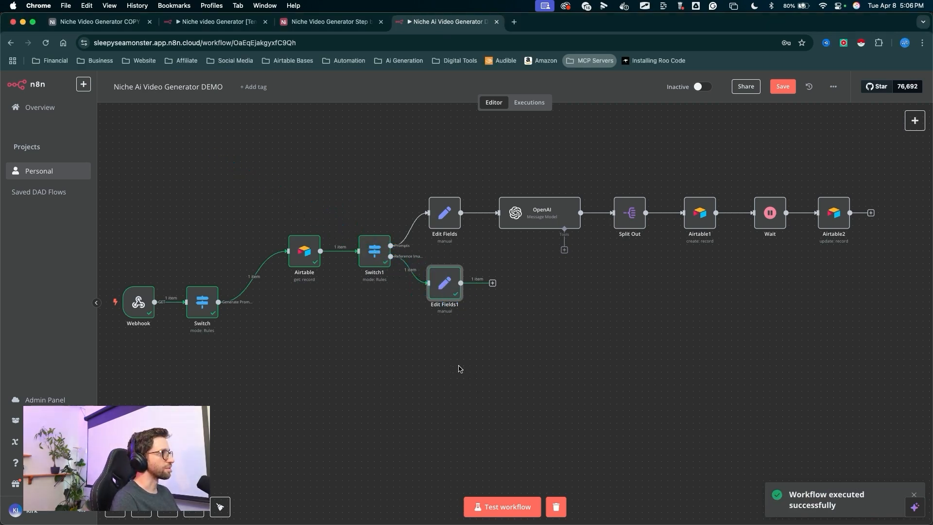
- In Edit Fields1, add a field whose value is the expression {{$json["Reference Images"].map(img => img.url)}}
scroll(450, 352, right, 5)
drag(393, 384, 386, 296)
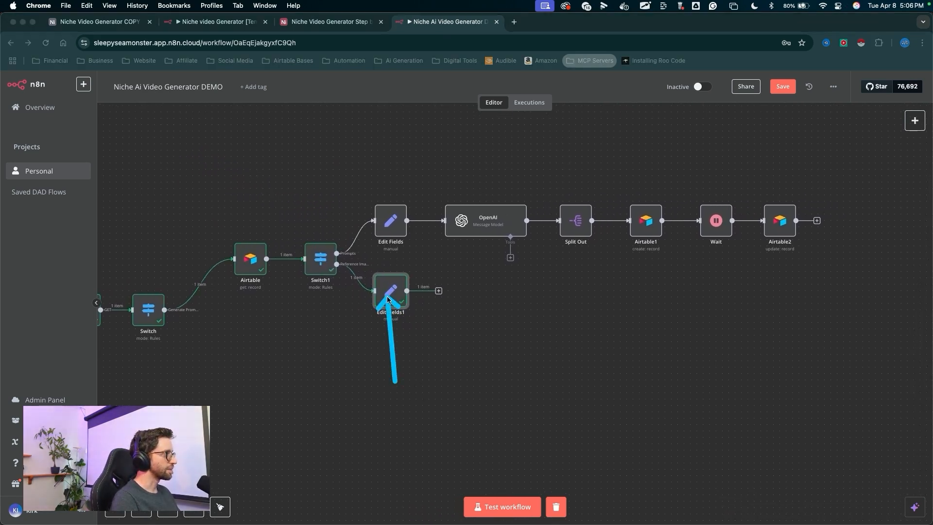
double_click(391, 291)
drag(241, 198, 432, 231)
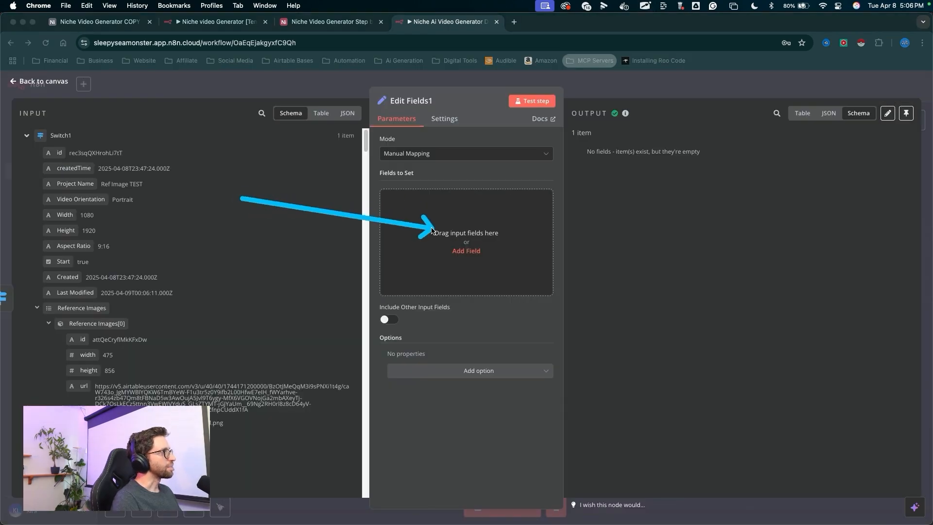
click(466, 252)
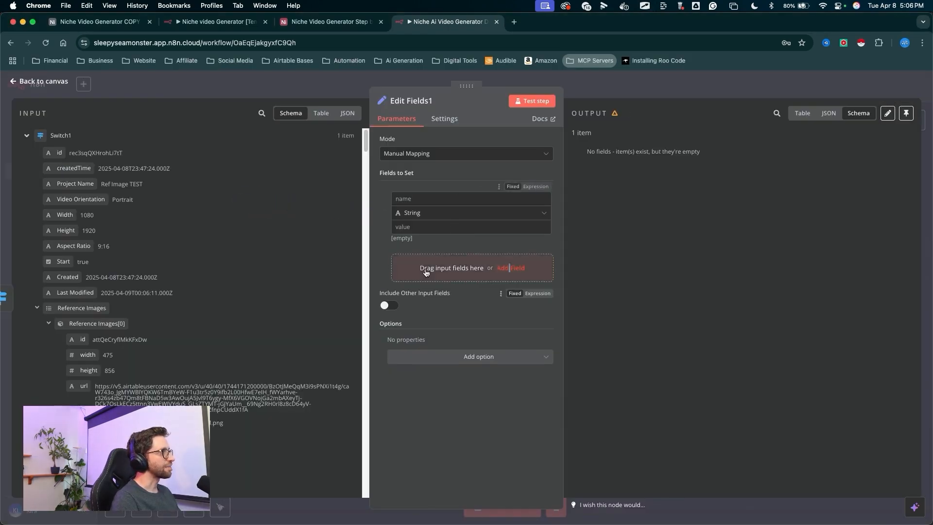
key(super+shift+a)
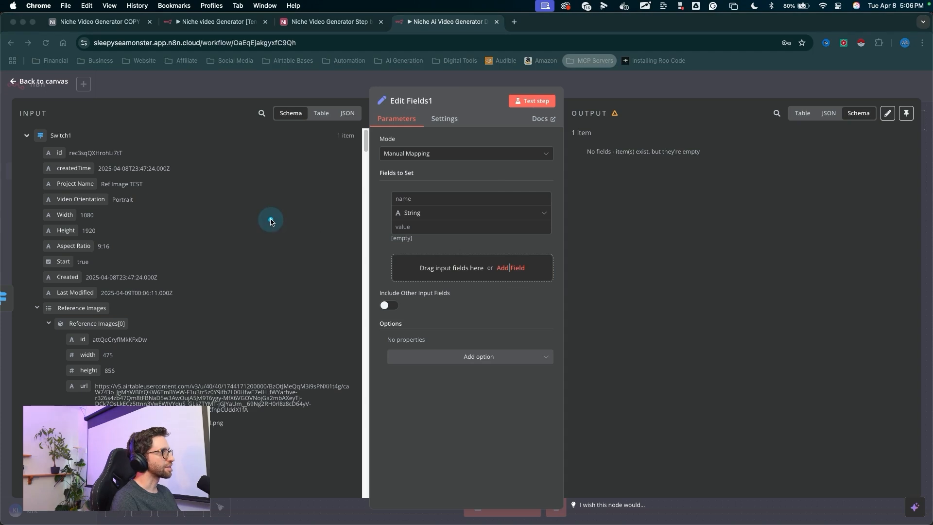
click(416, 230)
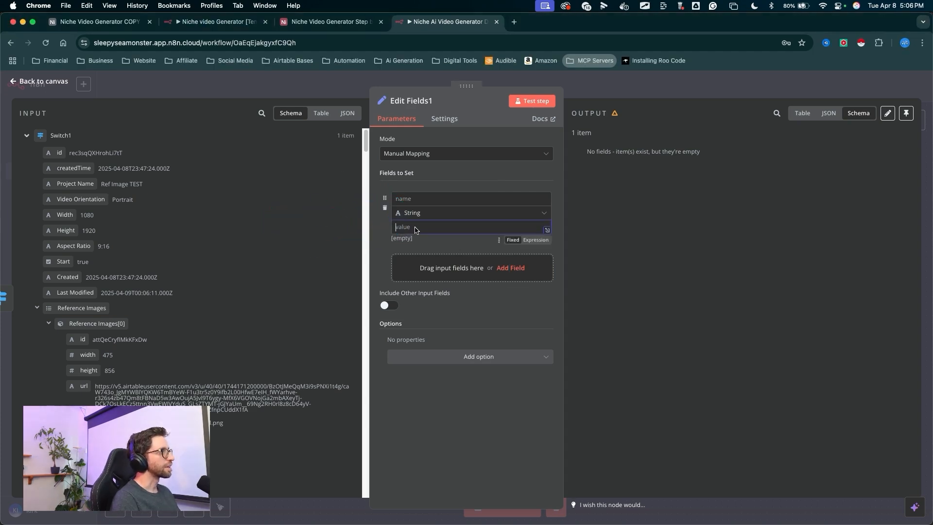
click(534, 240)
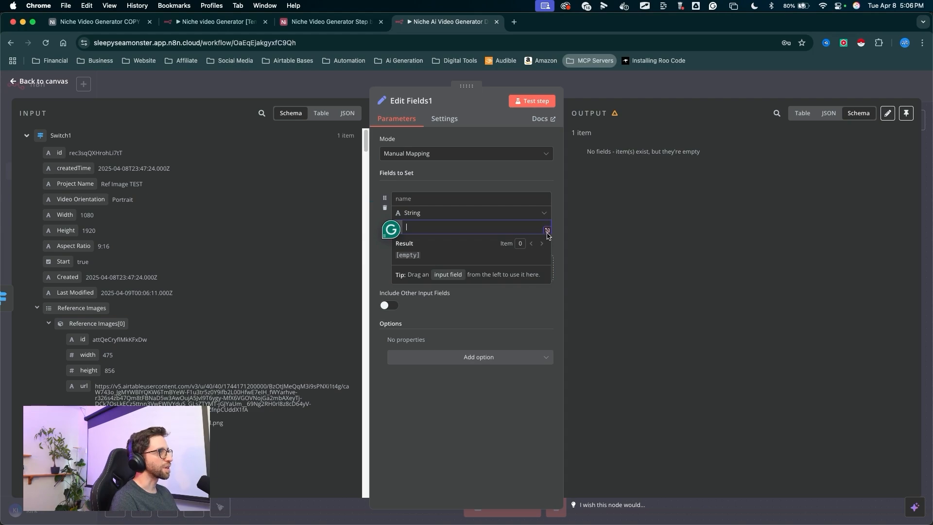
click(547, 231)
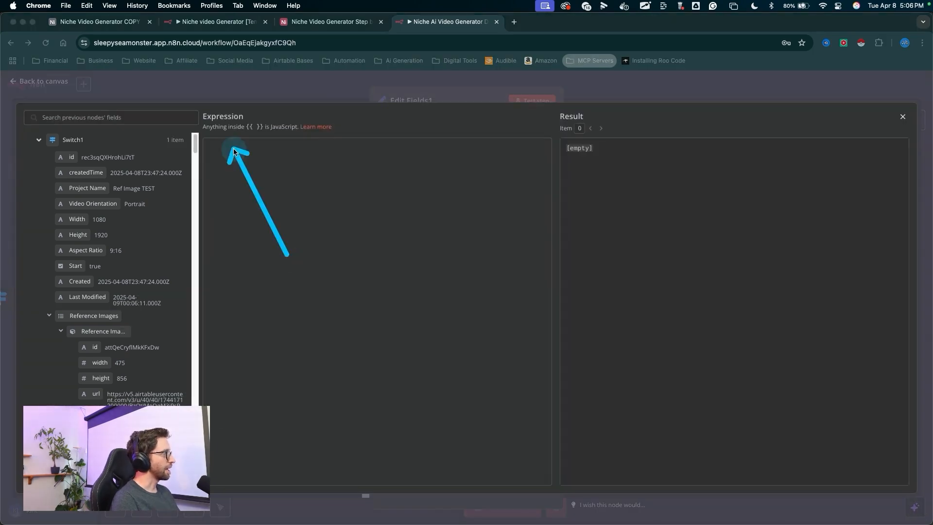
text({{$json["Reference Images"].map(img => img.url)}})
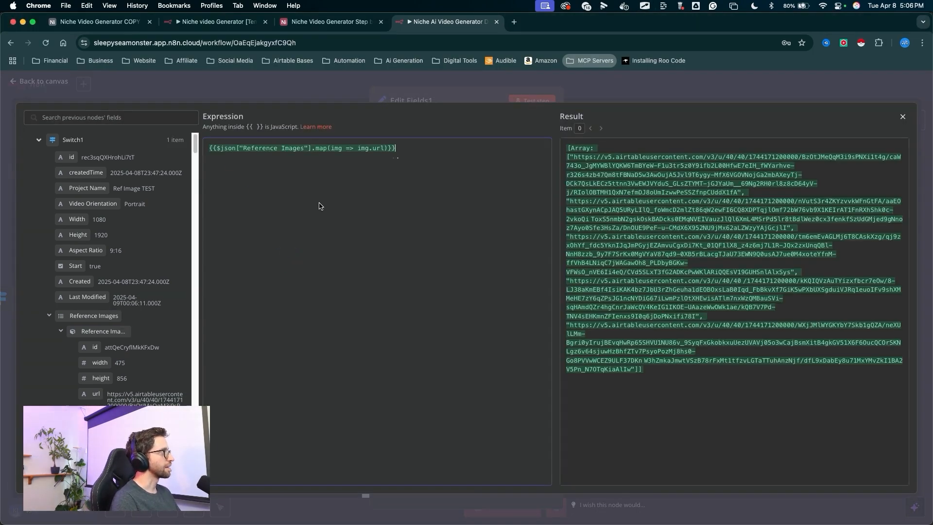
mouse_move(290, 158)
mouse_down()
mouse_move(391, 150)
mouse_move(368, 158)
mouse_move(574, 176)
mouse_move(620, 324)
mouse_move(628, 208)
mouse_move(589, 347)
mouse_up()
key(Escape)
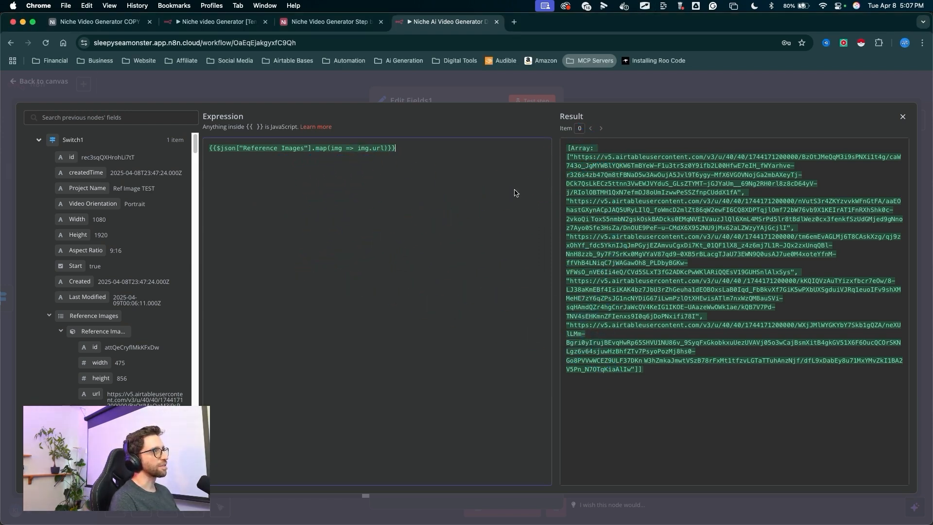
mouse_move(431, 261)
mouse_down()
mouse_move(395, 161)
mouse_move(237, 152)
mouse_move(313, 226)
mouse_up()
mouse_move(395, 302)
mouse_down()
mouse_move(339, 172)
mouse_move(319, 163)
mouse_move(403, 165)
mouse_move(250, 149)
mouse_move(249, 218)
mouse_up()
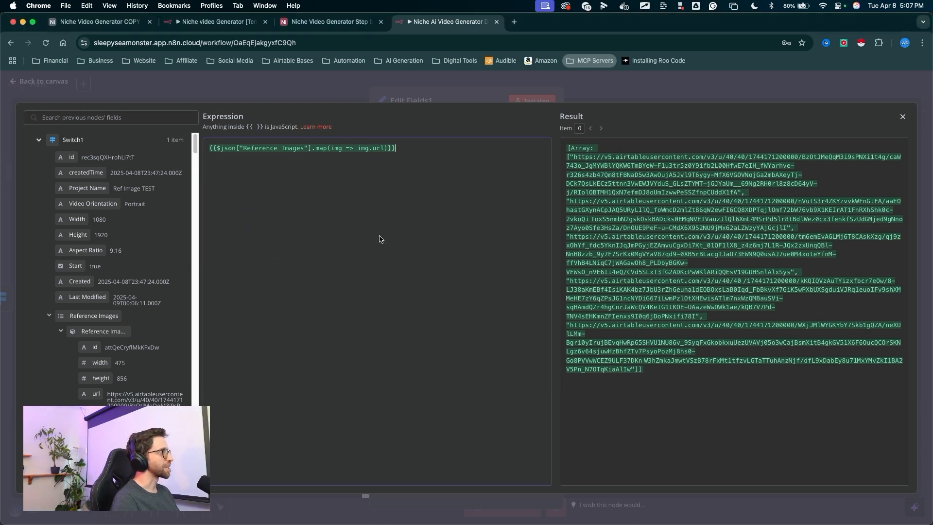
drag(749, 225, 898, 120)
click(902, 117)
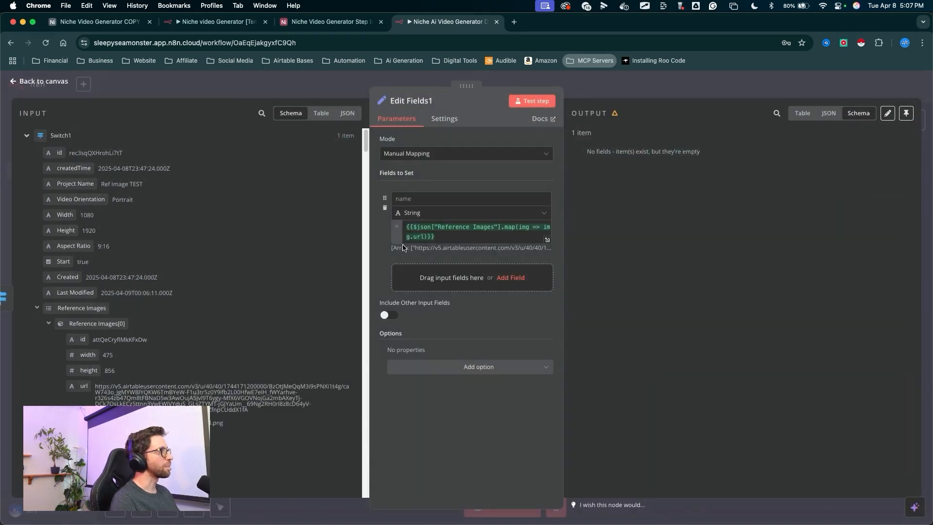
- Name the field images, set its type to Array, and test the step
mouse_move(312, 251)
mouse_down()
mouse_move(406, 194)
mouse_move(401, 200)
mouse_up()
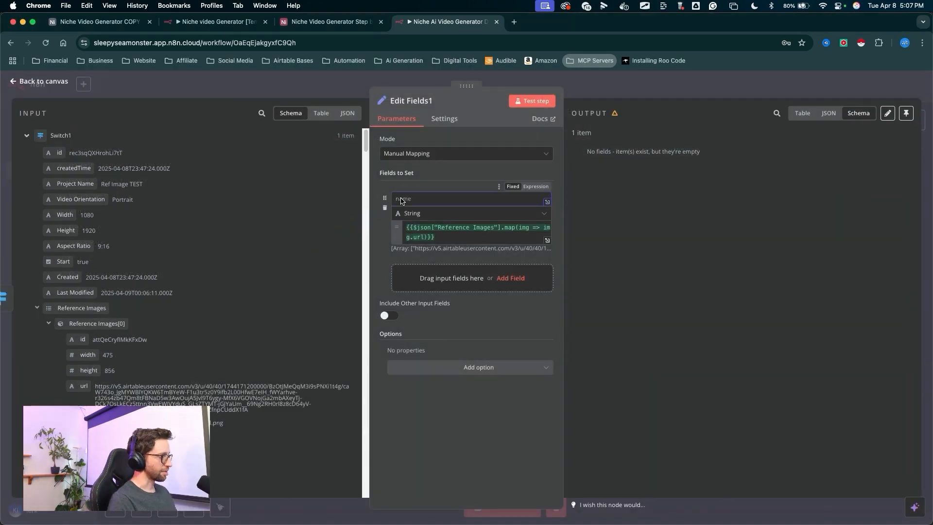
text(images)
drag(426, 142, 423, 197)
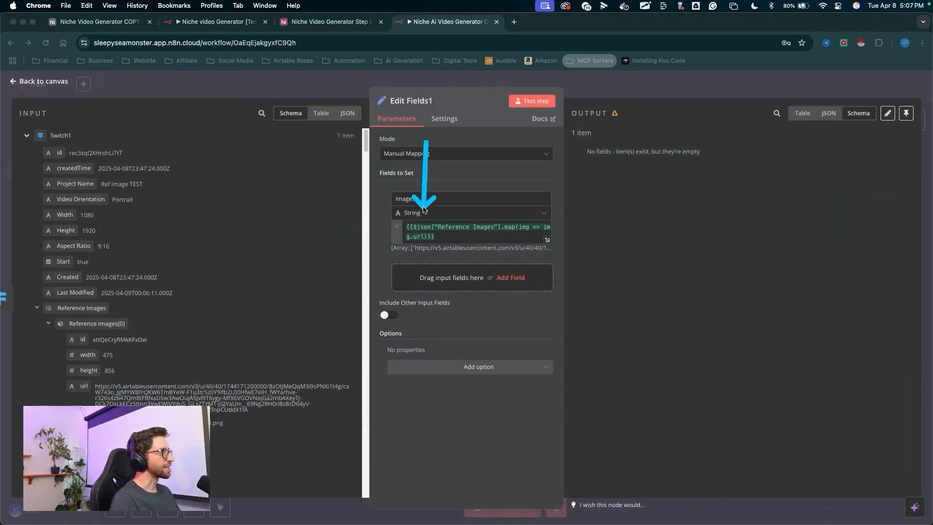
click(424, 213)
click(413, 290)
drag(493, 212, 529, 110)
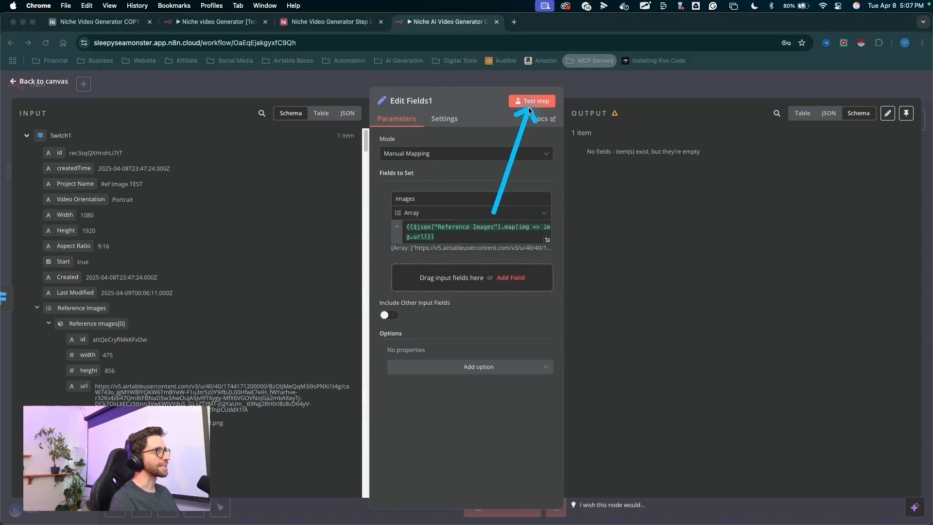
click(530, 102)
- Add a Split Out node after Edit Fields1 on the reference-image branch
mouse_move(703, 72)
mouse_down()
mouse_move(622, 146)
mouse_move(637, 175)
mouse_move(670, 189)
mouse_move(640, 312)
mouse_move(690, 245)
mouse_move(681, 225)
mouse_up()
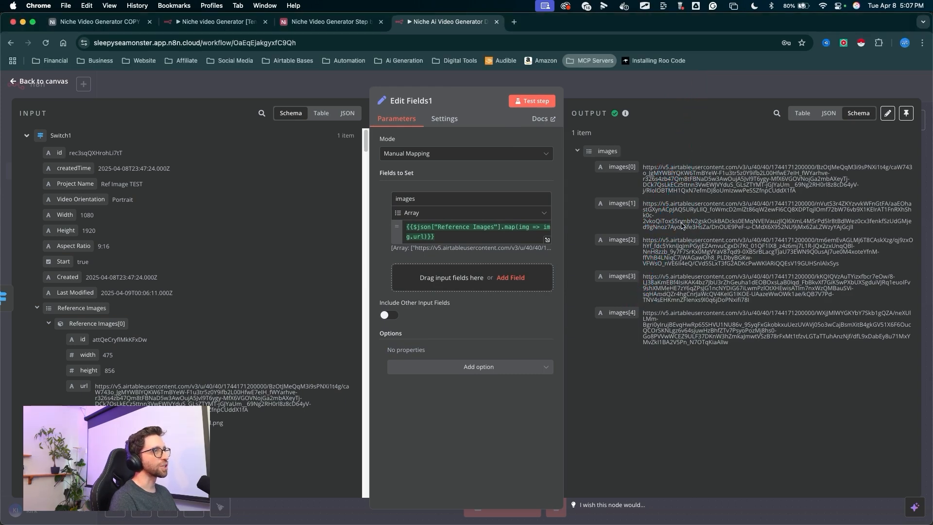
drag(343, 187, 186, 377)
drag(616, 239, 611, 91)
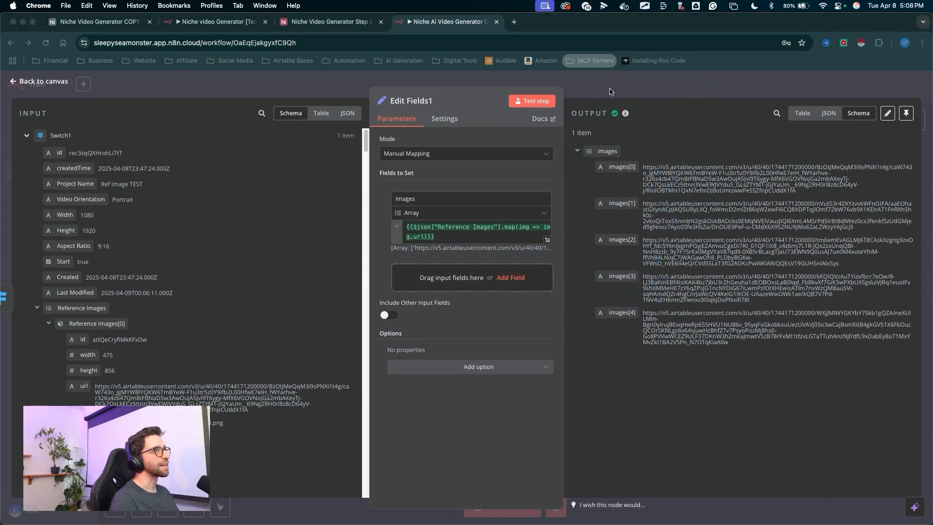
click(611, 91)
drag(449, 400, 438, 298)
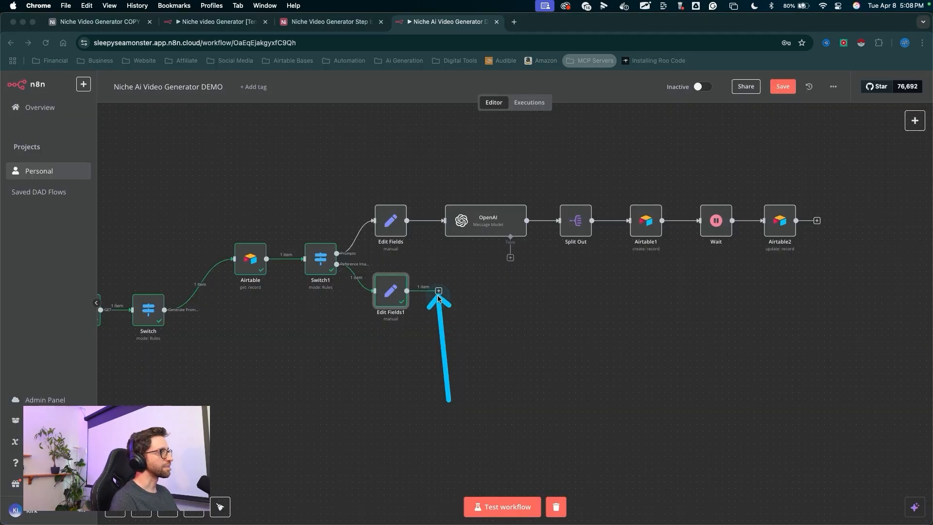
click(439, 299)
click(439, 291)
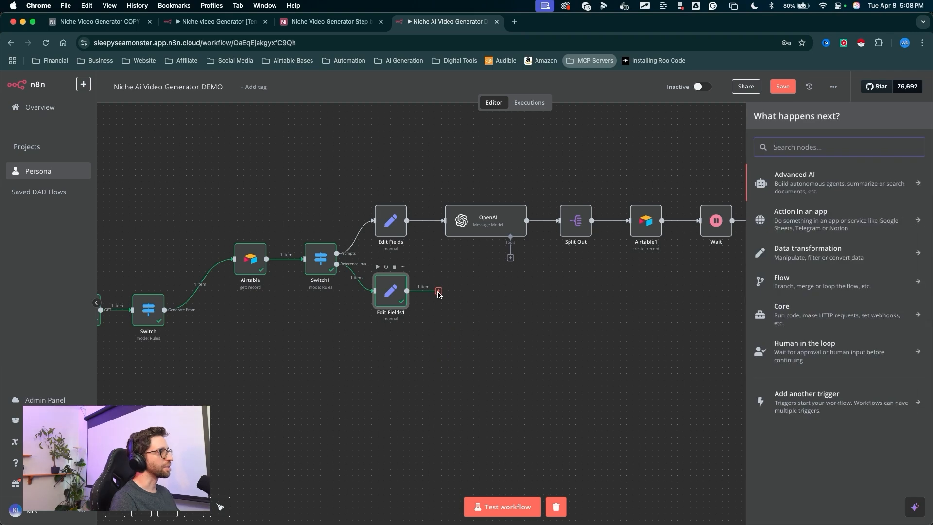
text(spl)
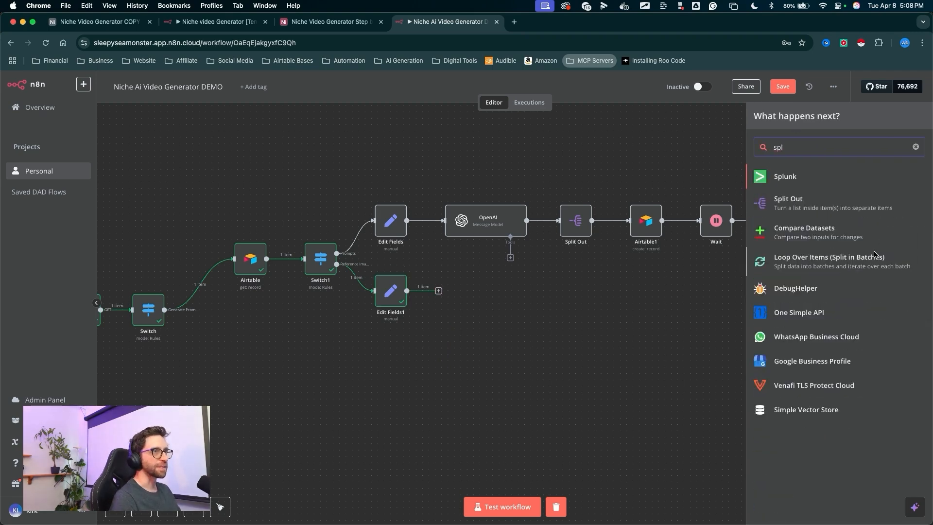
click(779, 203)
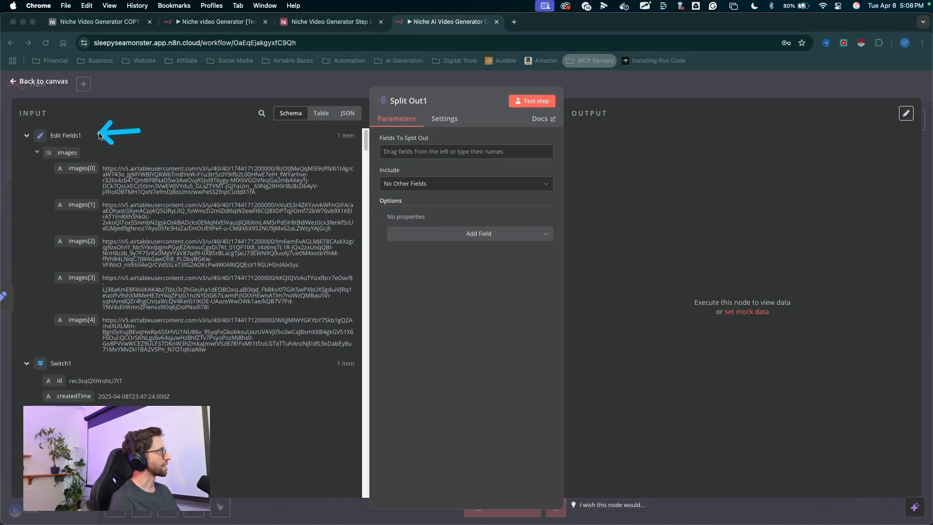
- Set Split Out1 to split out the images field and test the step
click(77, 152)
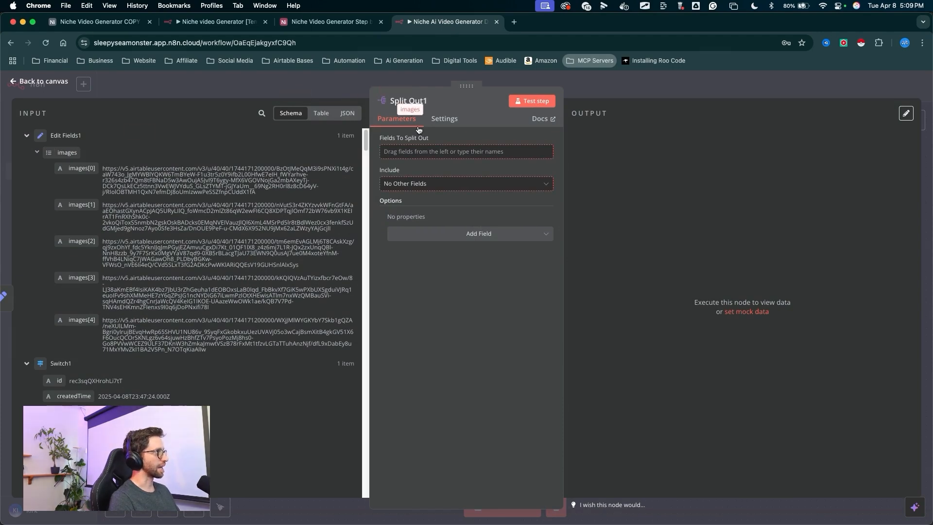
drag(418, 129, 411, 151)
drag(546, 127, 528, 99)
click(532, 101)
mouse_move(613, 299)
mouse_down()
mouse_move(605, 219)
mouse_move(642, 208)
mouse_move(654, 176)
mouse_move(582, 137)
mouse_up()
key(Escape)
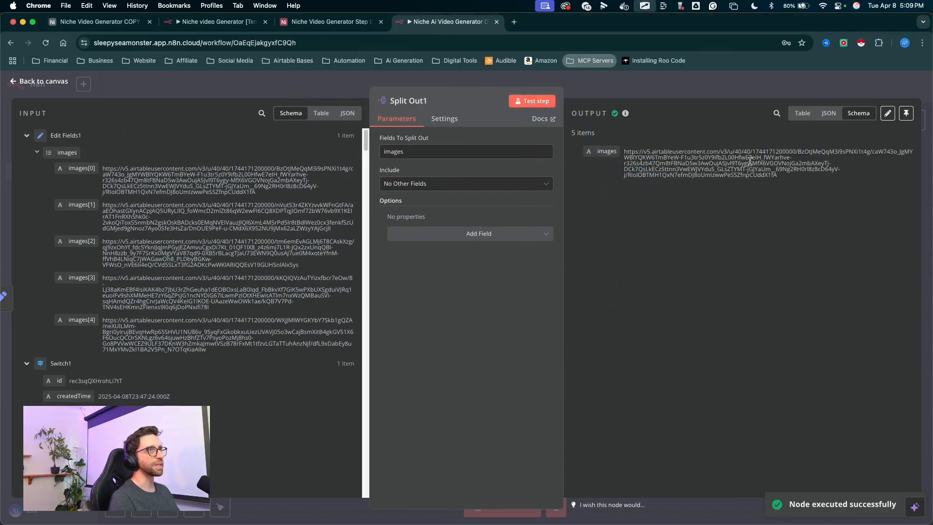
- Examine the Split Out1 output items in table view
click(815, 116)
drag(535, 188, 724, 172)
drag(534, 268, 698, 238)
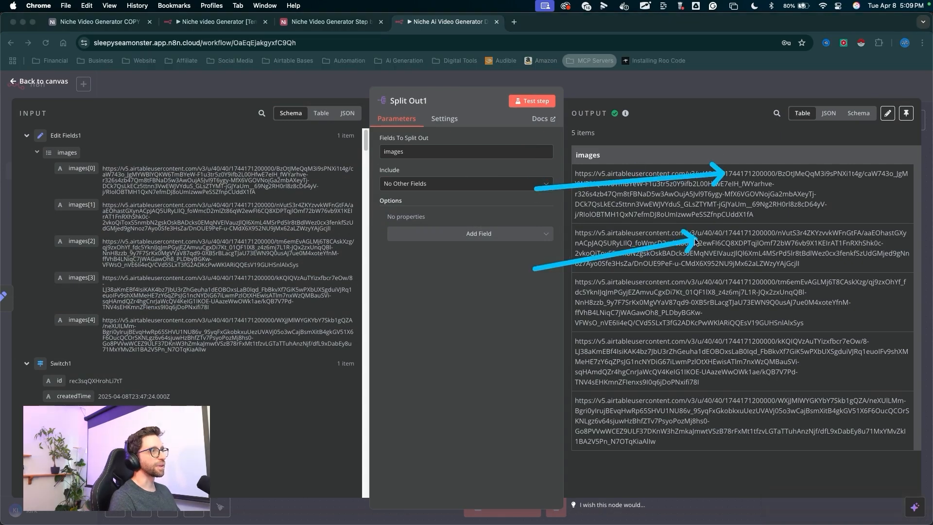
drag(502, 317, 683, 296)
drag(505, 386, 714, 335)
drag(452, 433, 717, 403)
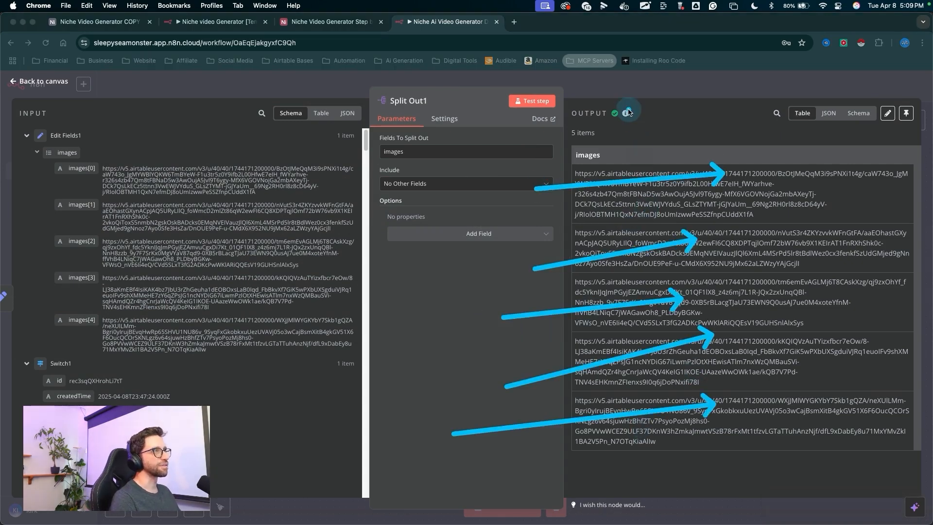
drag(659, 238, 638, 85)
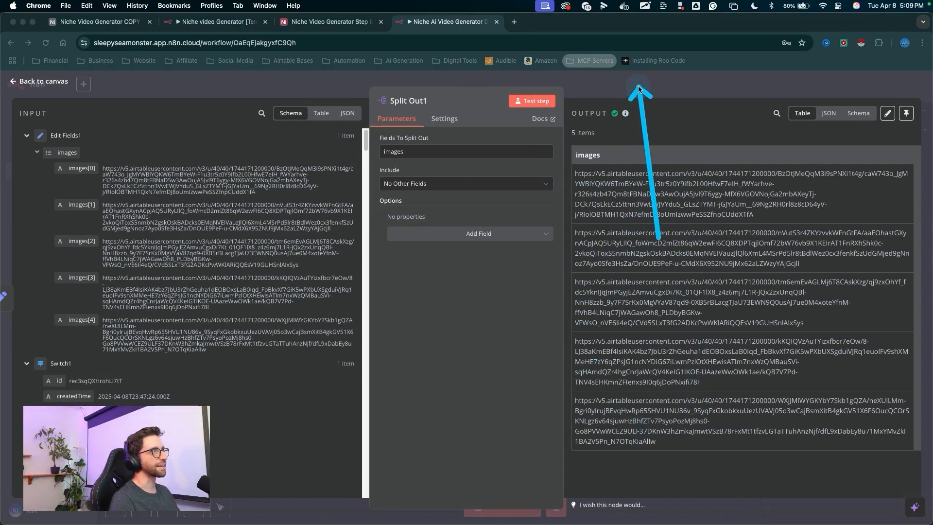
click(636, 86)
- Add an OpenAI Analyze image node after Split Out1
drag(496, 351, 507, 294)
key(Escape)
click(509, 290)
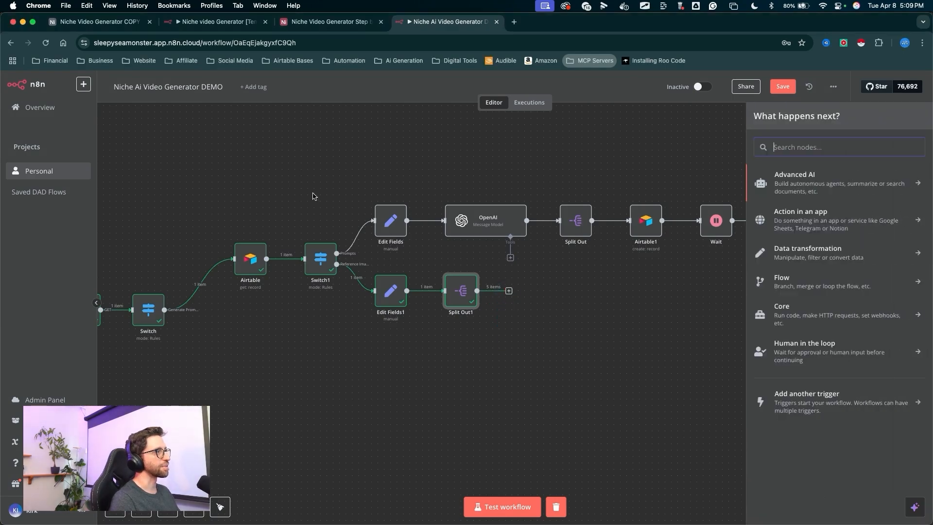
text(open)
key(Return)
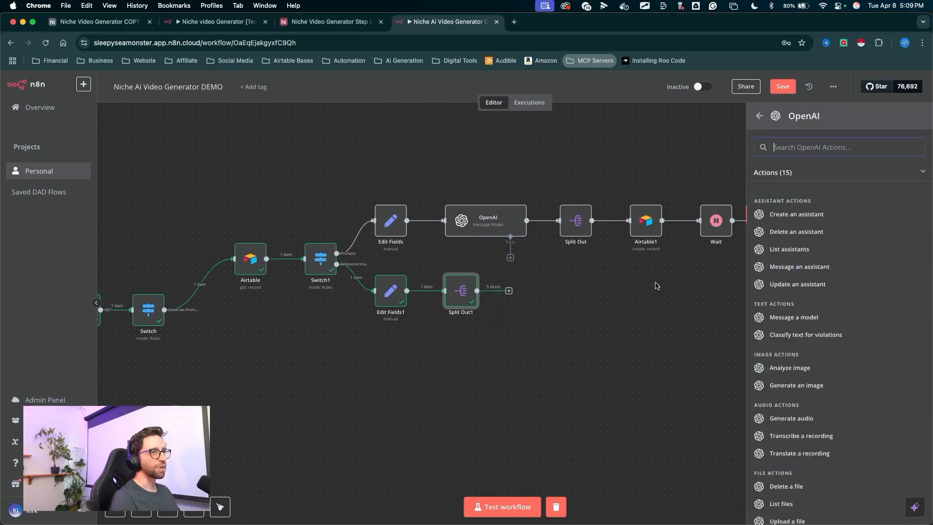
drag(627, 286, 746, 353)
key(Escape)
click(769, 367)
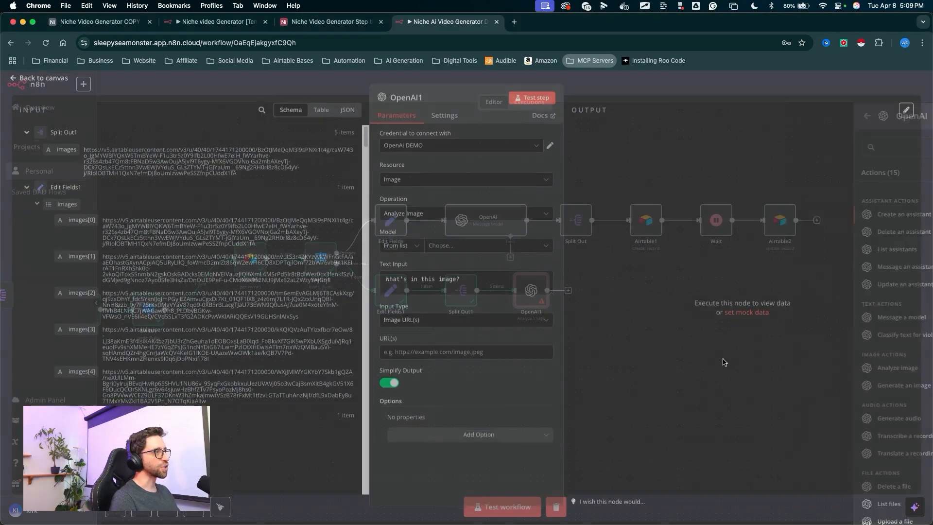
- Set the OpenAI1 credential to Master API Key and the model to GPT-4O-MINI
drag(241, 202, 395, 142)
key(Escape)
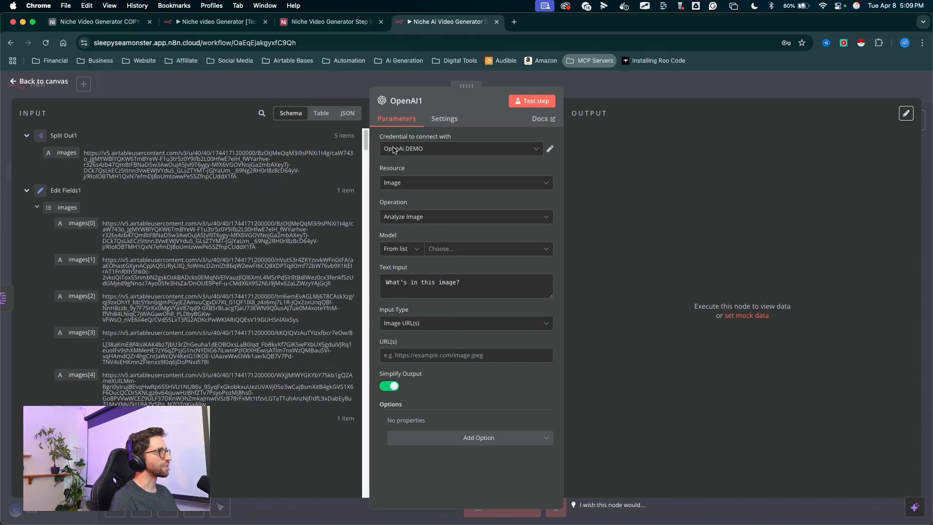
click(394, 150)
click(415, 207)
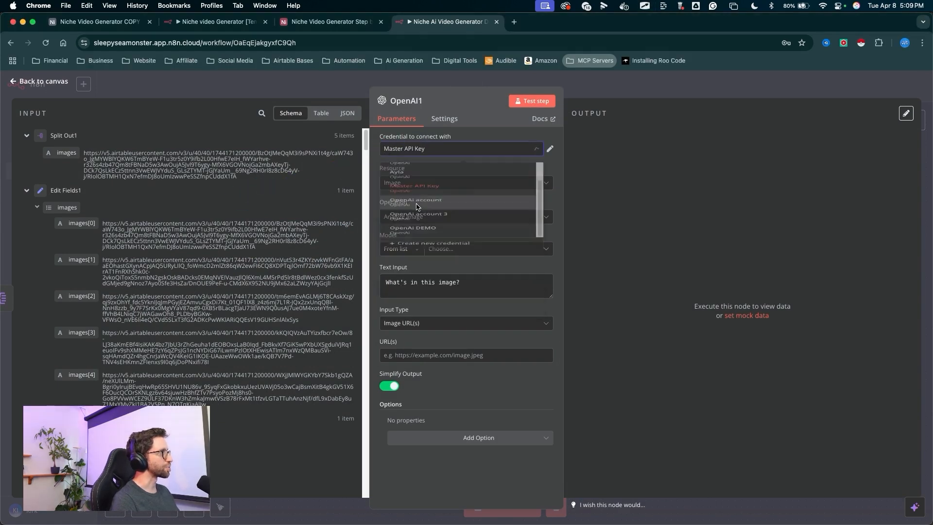
key(Escape)
click(393, 150)
click(437, 249)
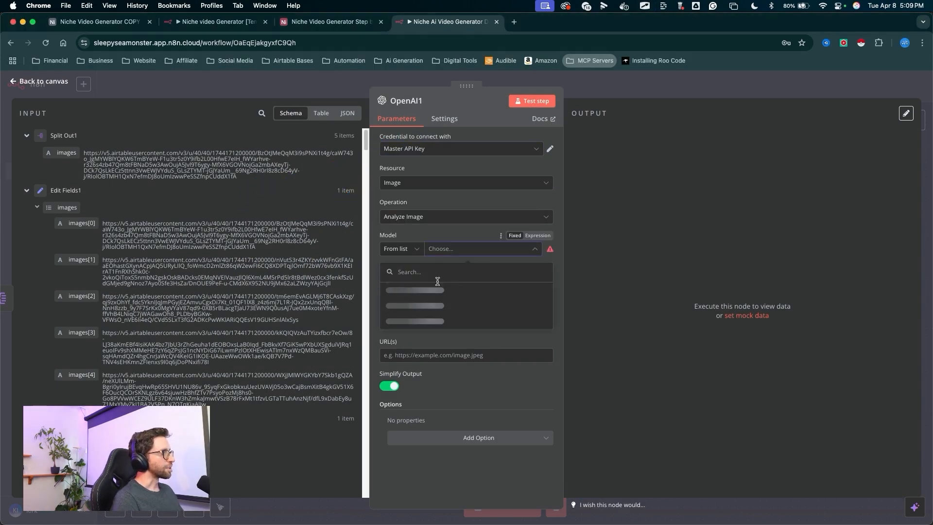
scroll(416, 321, down, 5)
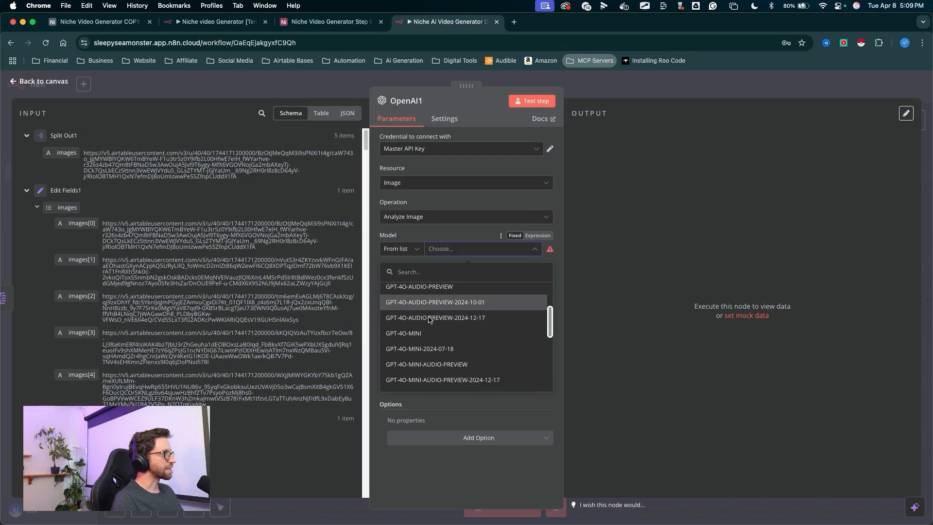
click(412, 335)
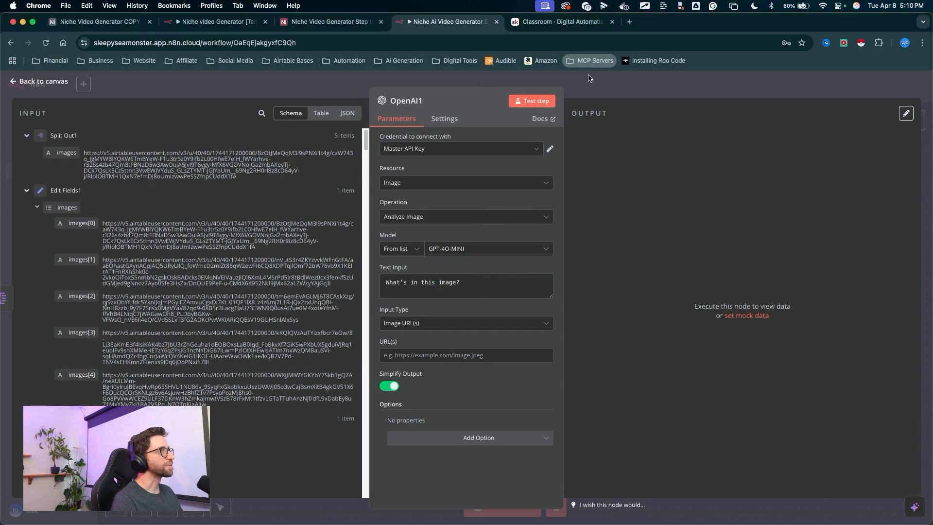
- Open the Image Analyzer (Prompt For Image) lesson in the Digital Automation Diagram classroom
click(562, 21)
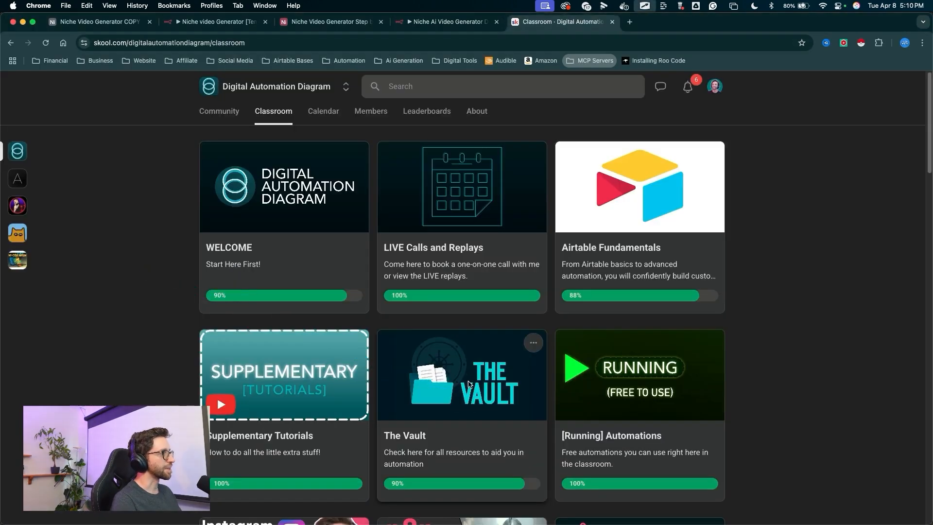
scroll(445, 263, down, 5)
click(445, 261)
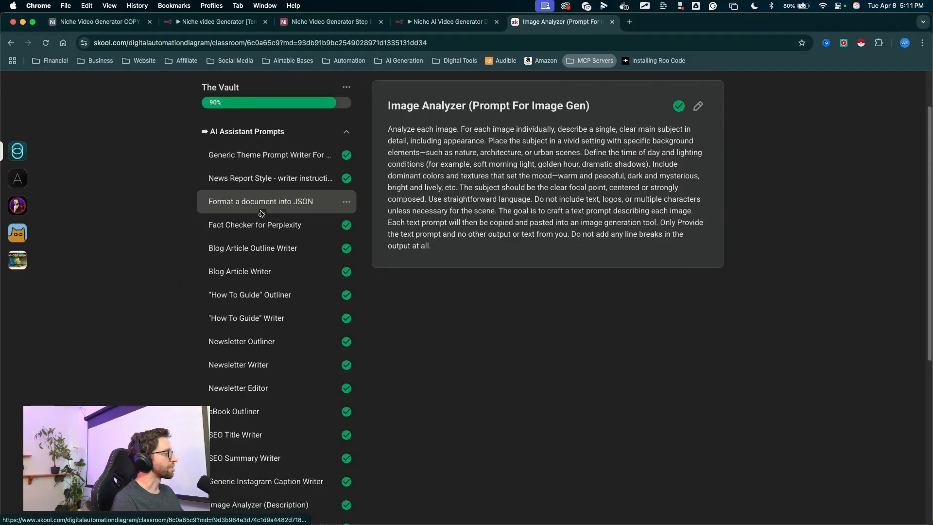
scroll(263, 215, down, 4)
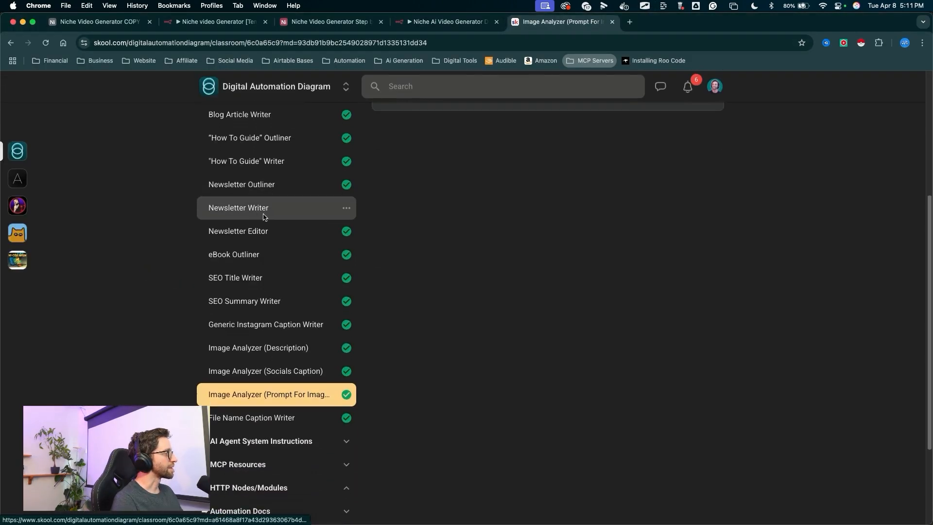
drag(268, 217, 278, 381)
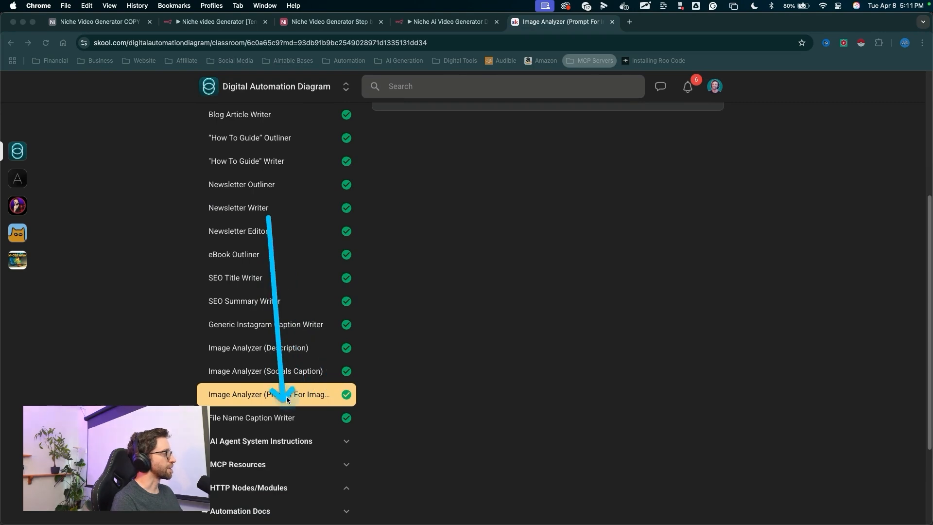
- Paste the Image Analyzer prompt from the lesson into OpenAI1's Text Input as an expression
scroll(443, 271, up, 3)
scroll(446, 273, up, 2)
mouse_move(621, 265)
mouse_down()
mouse_move(521, 184)
mouse_move(478, 344)
mouse_move(486, 267)
mouse_up()
drag(437, 306, 385, 193)
key(super+c)
click(443, 22)
drag(491, 228, 408, 290)
click(411, 284)
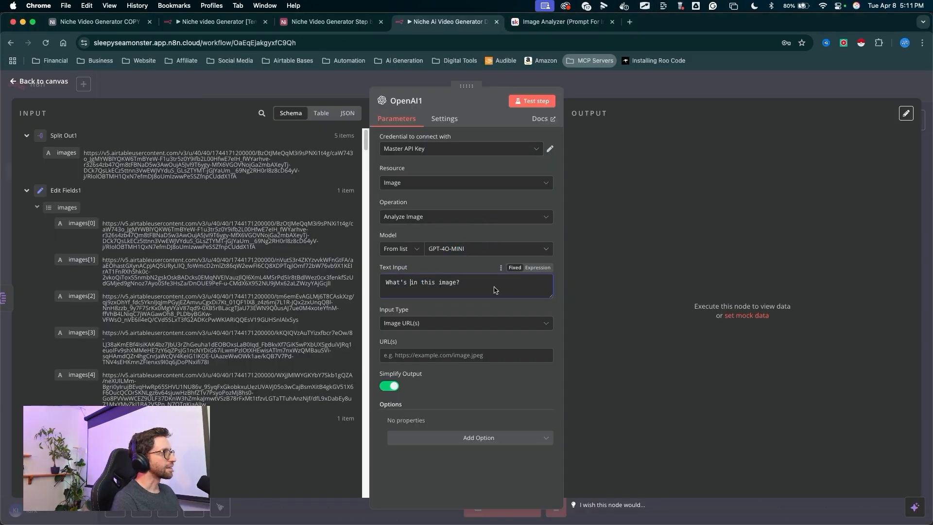
click(538, 269)
click(373, 285)
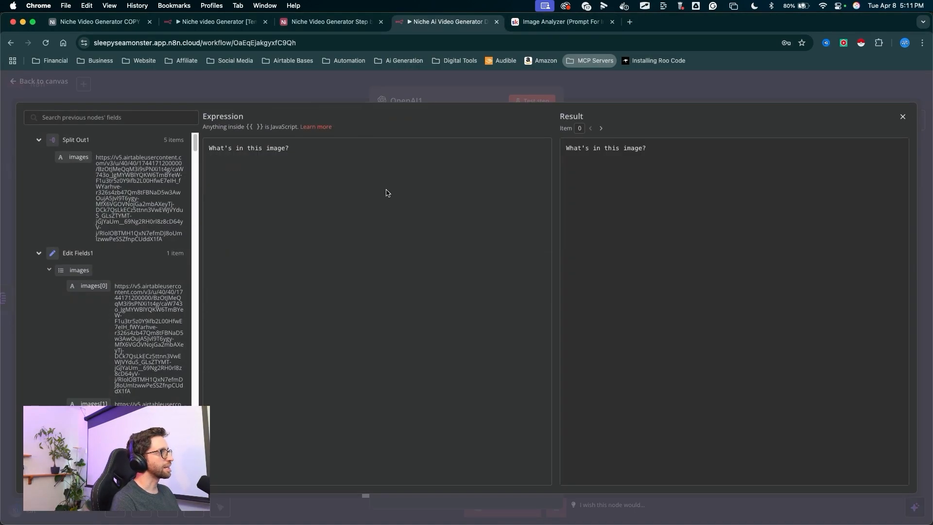
key(super+a)
key(super+v)
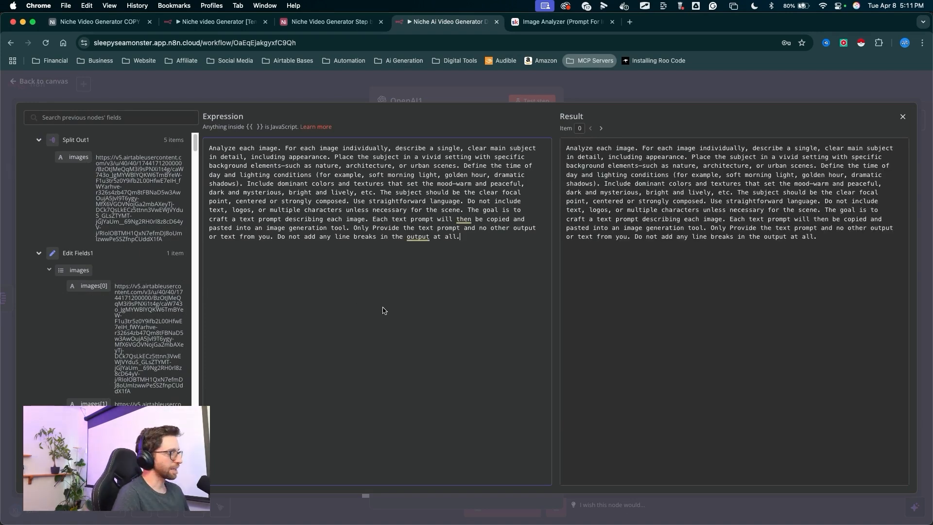
mouse_move(436, 237)
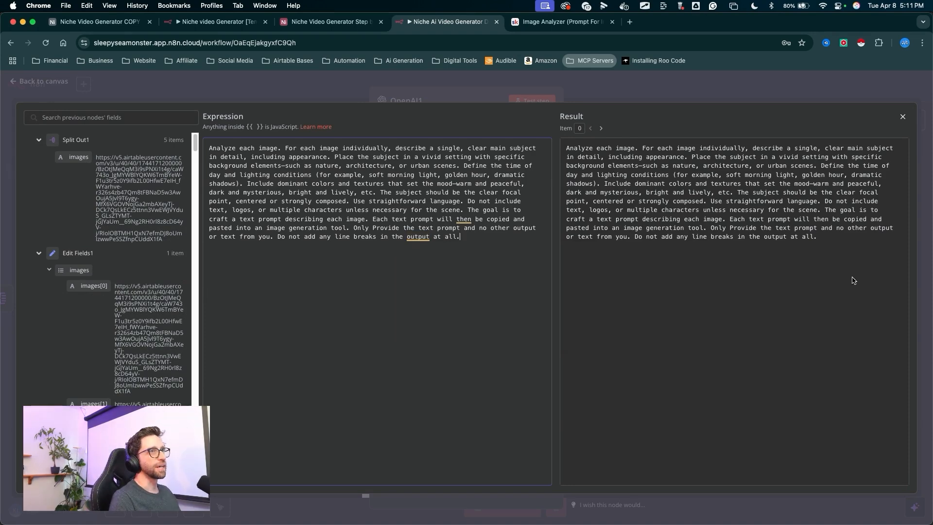
key(ctrl+a)
mouse_move(853, 272)
mouse_down()
mouse_move(893, 139)
mouse_move(917, 111)
mouse_move(901, 120)
mouse_up()
key(ctrl+a)
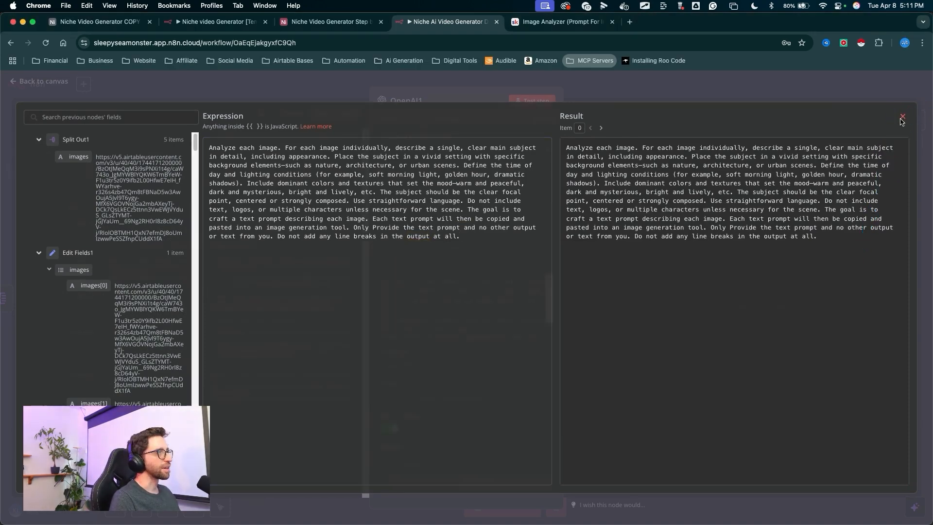
click(902, 118)
- Map Split Out1's images field into the URL(s) input and test the OpenAI1 step, reviewing its output
key(ctrl+a)
drag(506, 221, 408, 392)
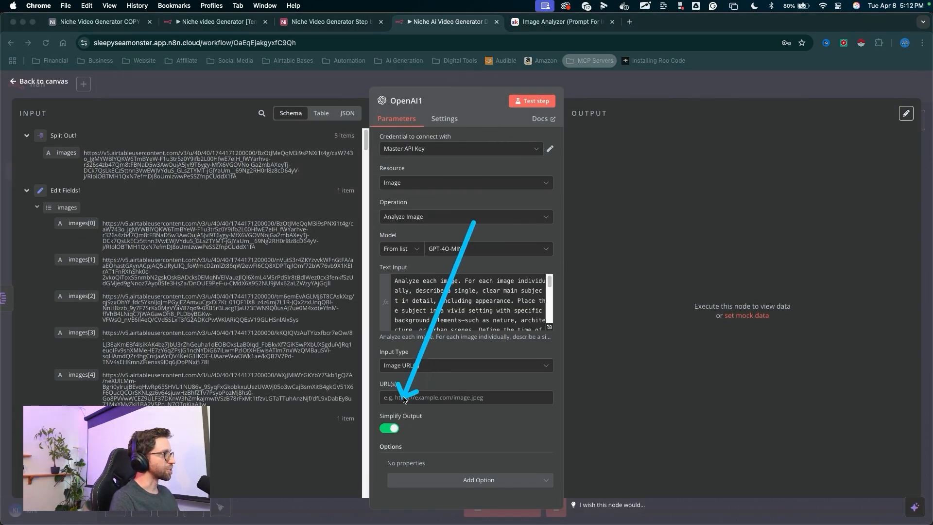
key(ctrl+a)
drag(66, 155, 73, 149)
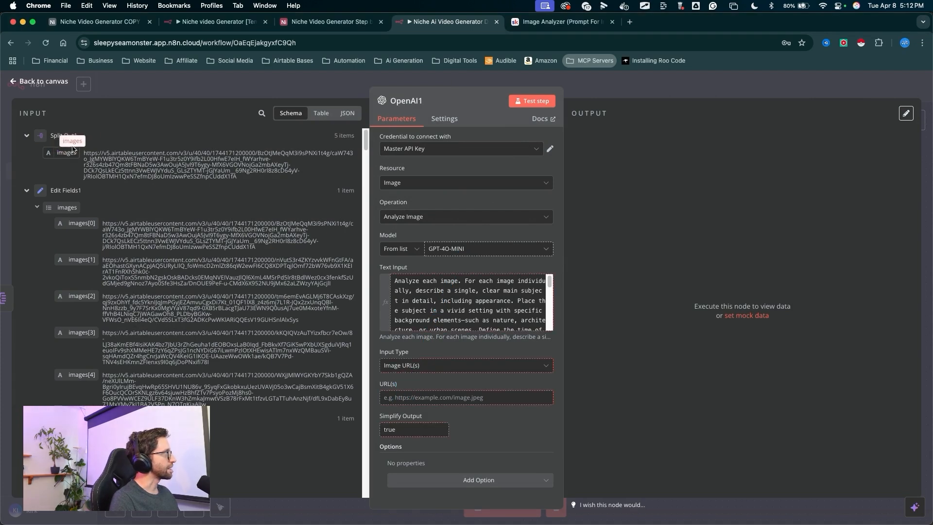
drag(409, 303, 399, 397)
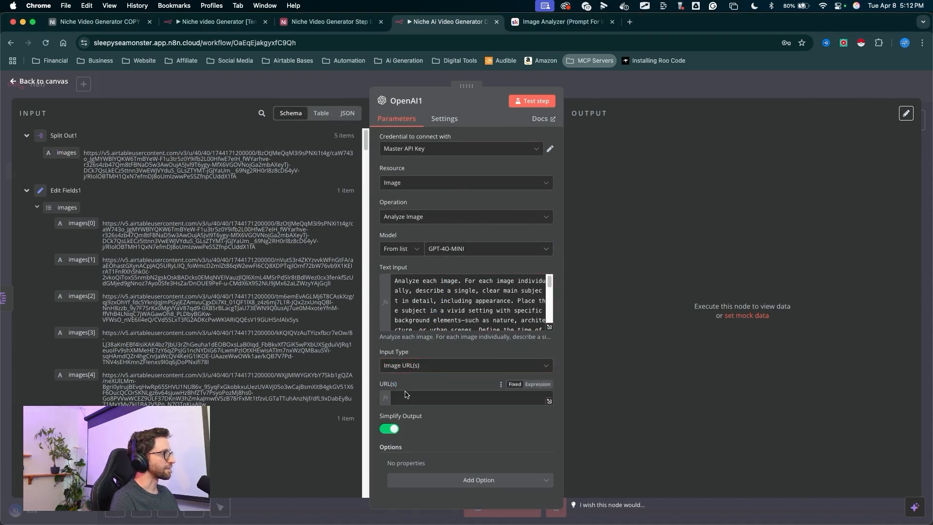
key(ctrl+a)
drag(525, 313, 525, 108)
key(ctrl+a)
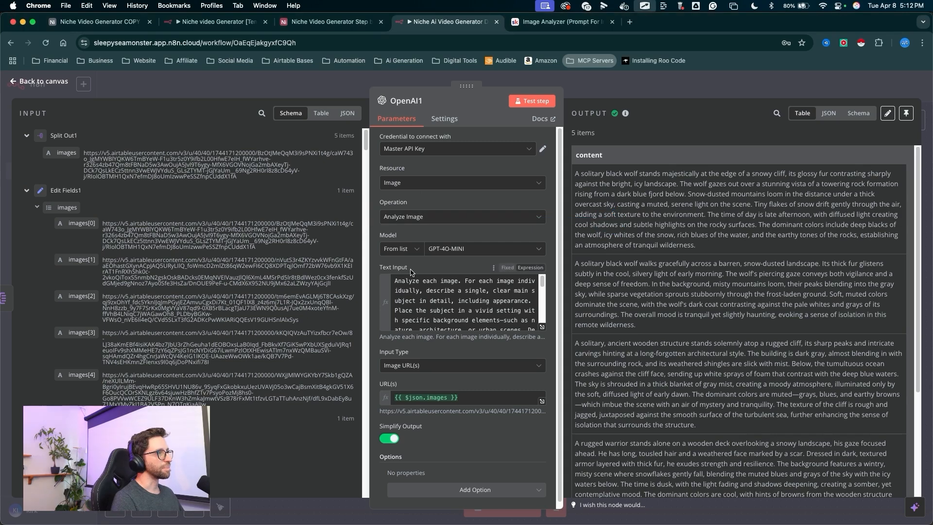
scroll(629, 265, down, 5)
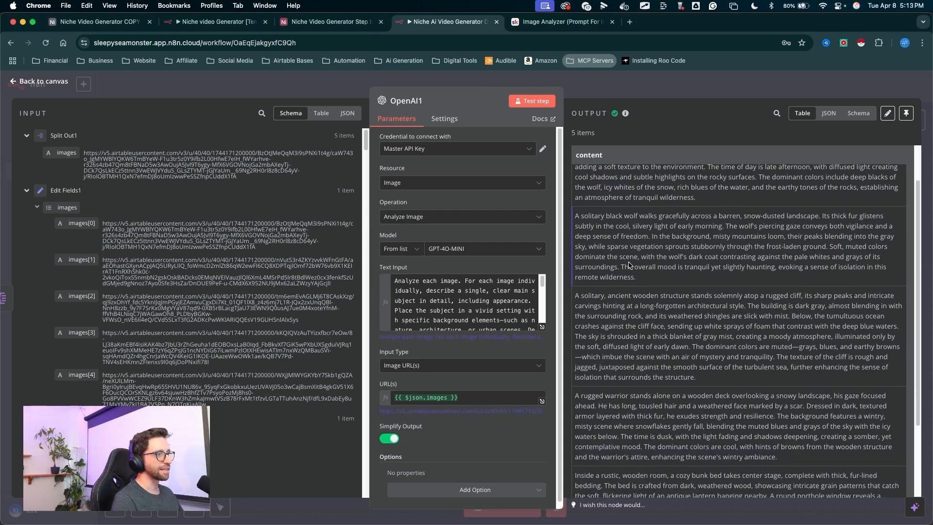
scroll(630, 265, up, 5)
drag(590, 296, 603, 63)
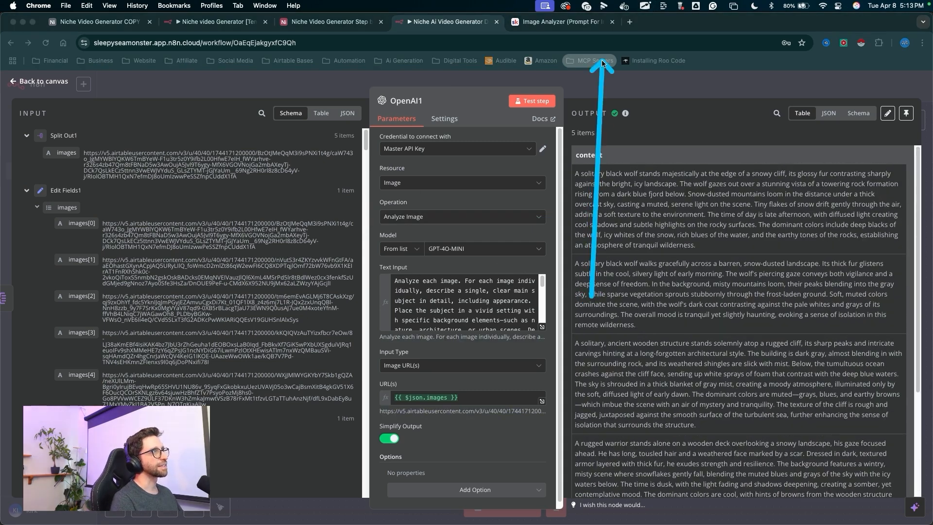
- Duplicate the Airtable create, Wait and Airtable update nodes and connect the copies after OpenAI1
click(601, 86)
drag(603, 323, 477, 337)
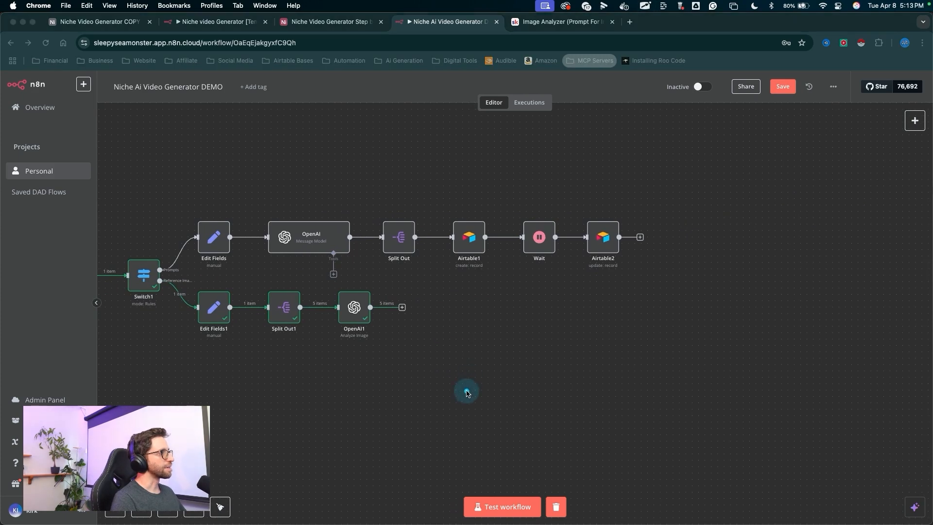
mouse_move(462, 276)
mouse_down()
mouse_move(544, 238)
mouse_move(209, 240)
mouse_move(575, 235)
mouse_move(475, 246)
mouse_move(533, 272)
mouse_move(637, 233)
mouse_up()
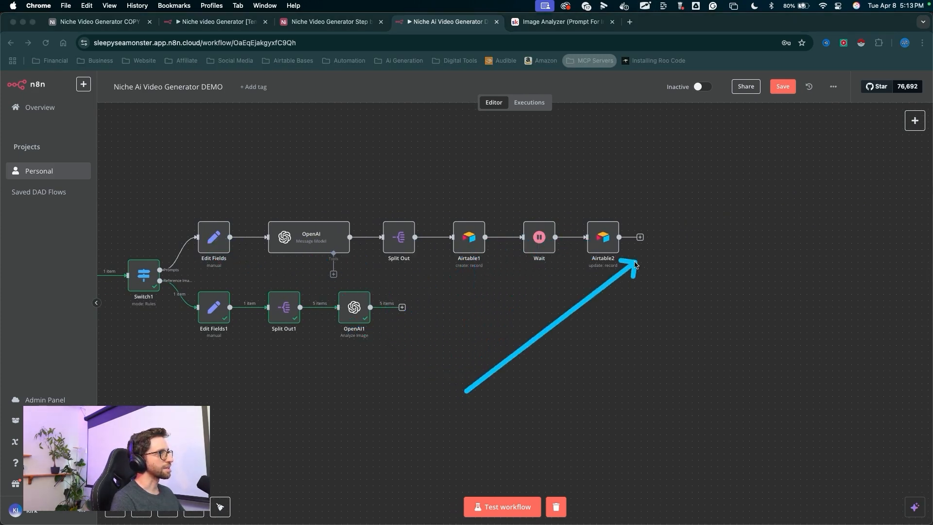
drag(432, 192, 613, 278)
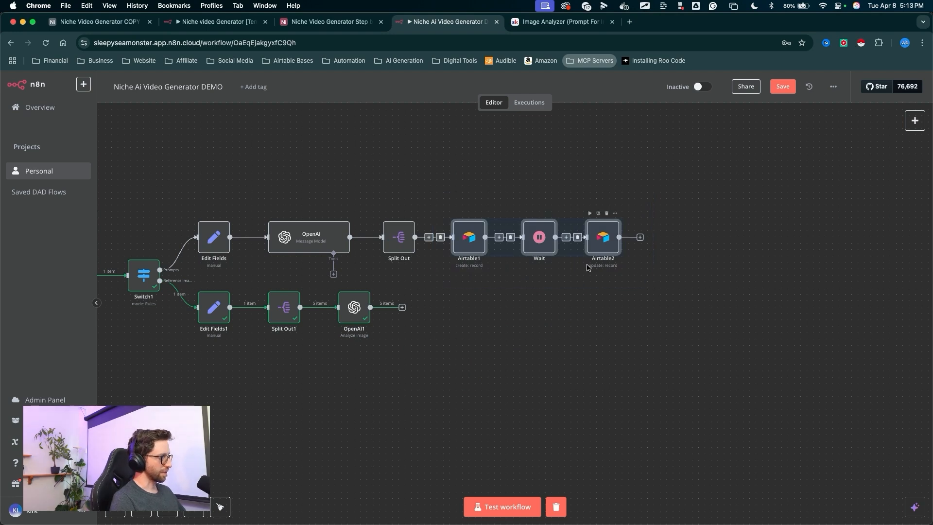
key(super+c)
key(super+v)
drag(673, 194, 412, 314)
drag(397, 308, 387, 348)
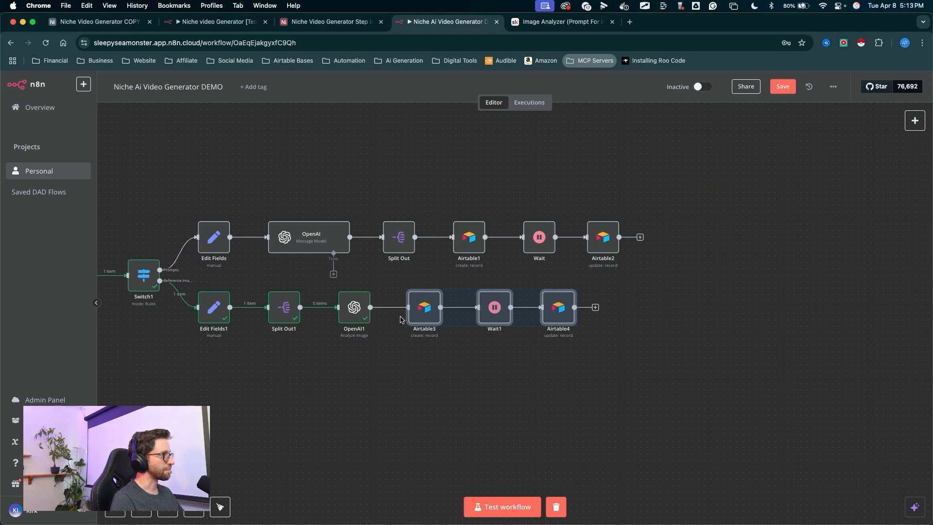
click(387, 353)
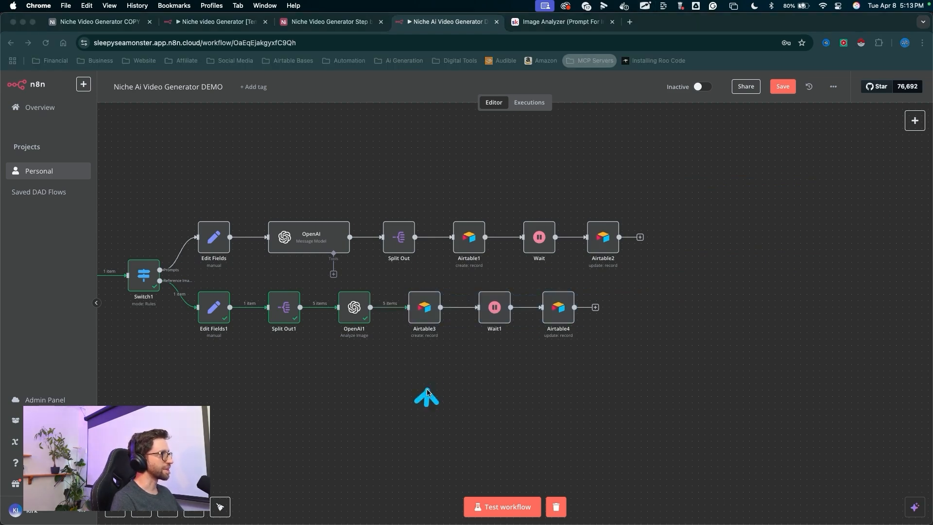
- Replace Airtable3's AI Image Prompt value with OpenAI1's content field and test the step
double_click(425, 311)
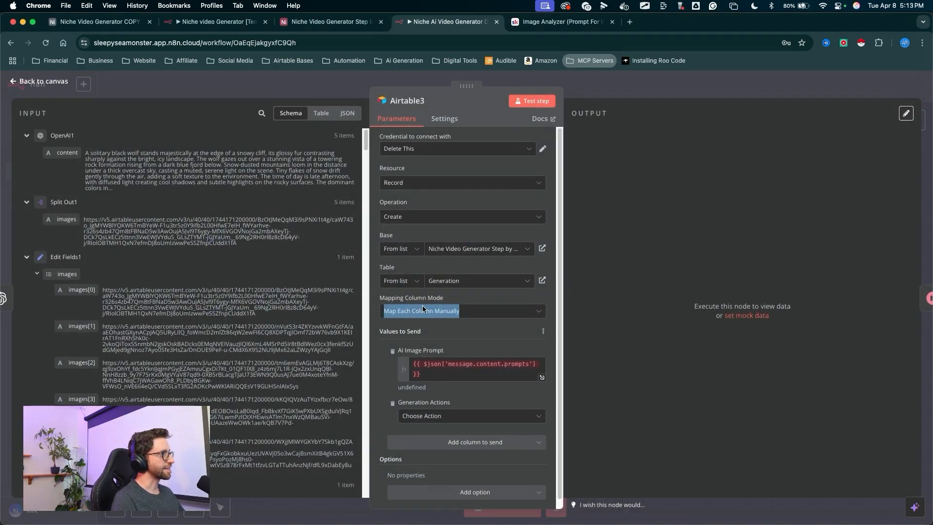
triple_click(510, 366)
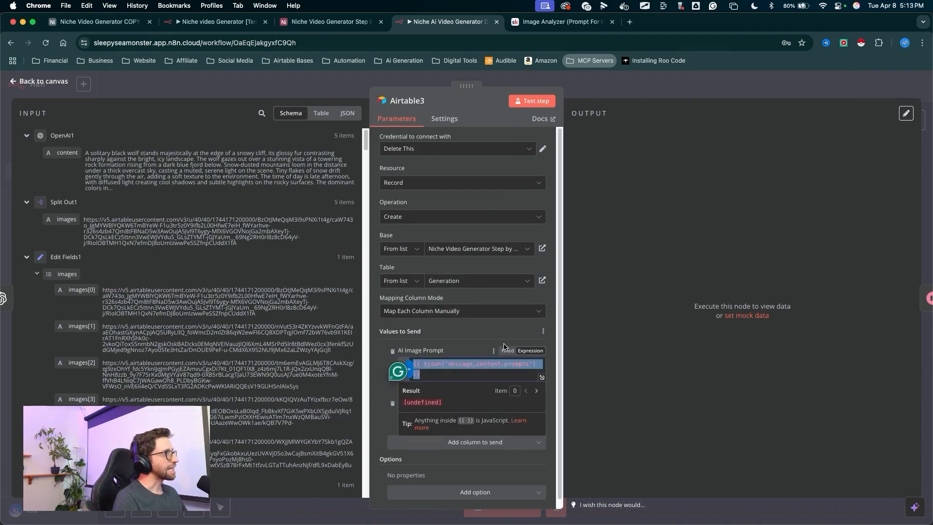
key(BackSpace)
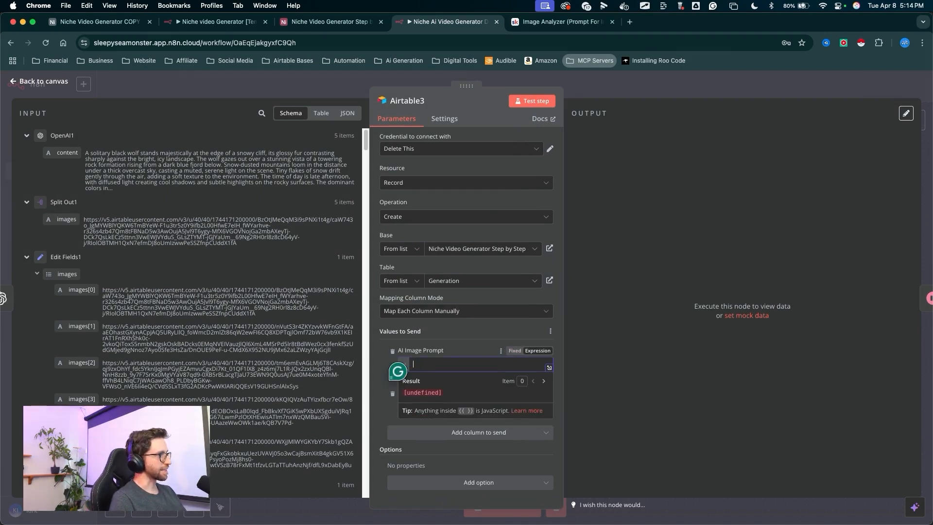
click(430, 366)
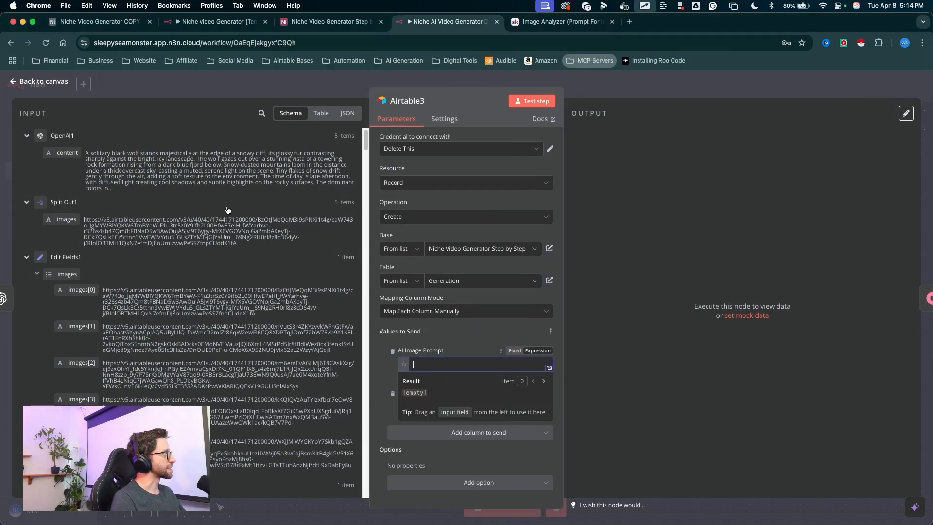
drag(67, 153, 359, 250)
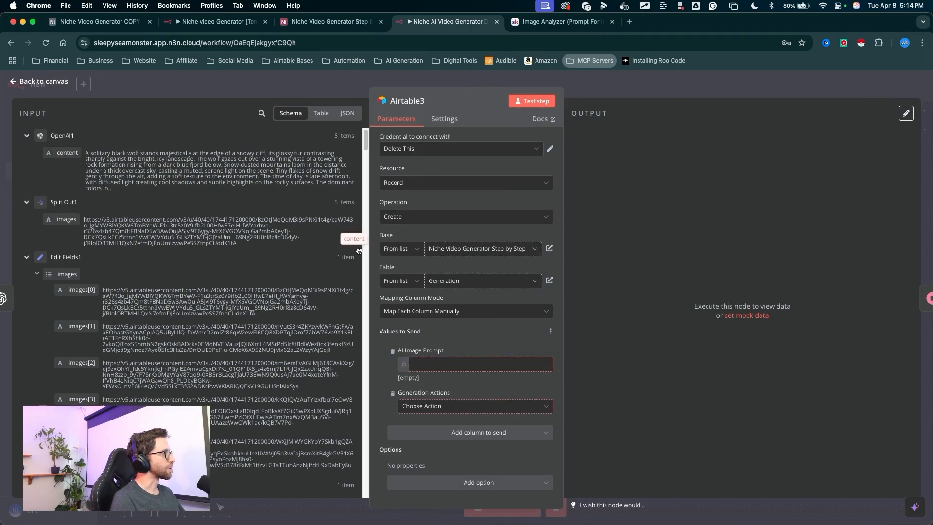
drag(442, 364, 442, 364)
drag(518, 396, 546, 122)
click(531, 103)
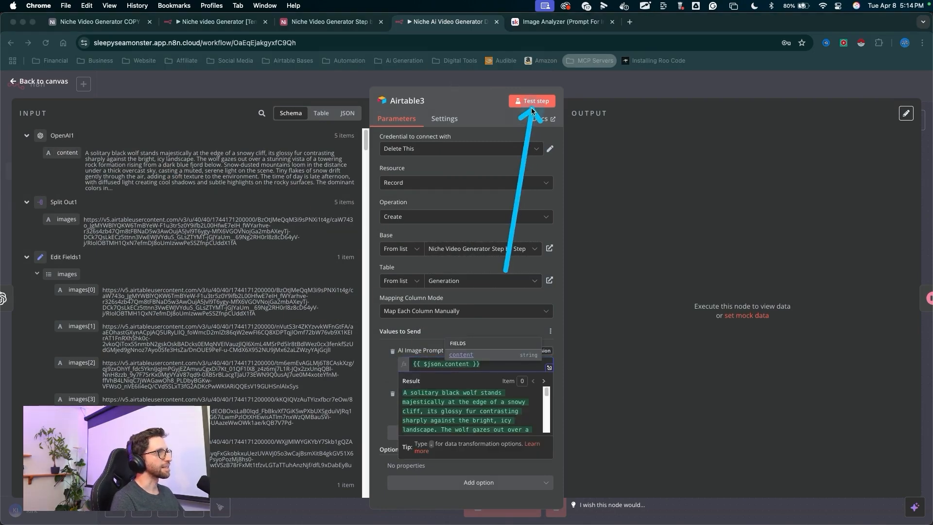
drag(624, 82, 787, 296)
click(620, 324)
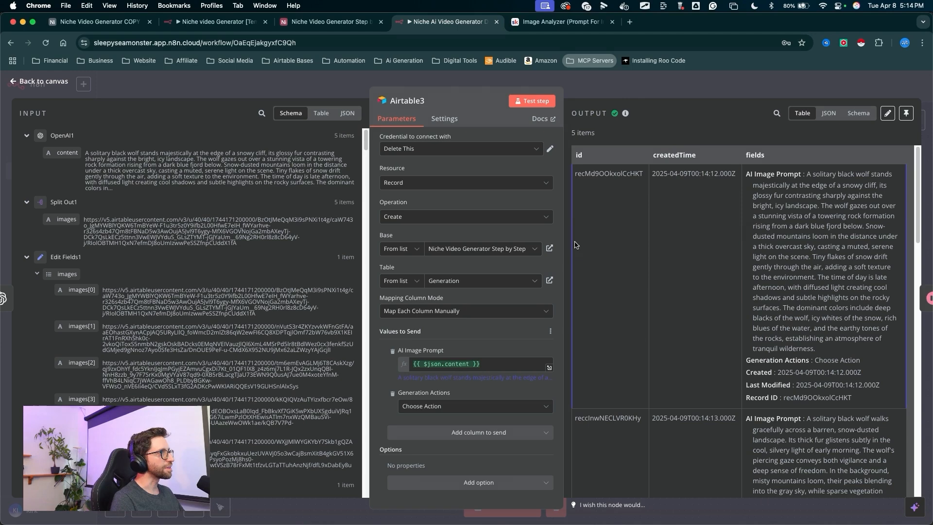
drag(633, 141, 602, 94)
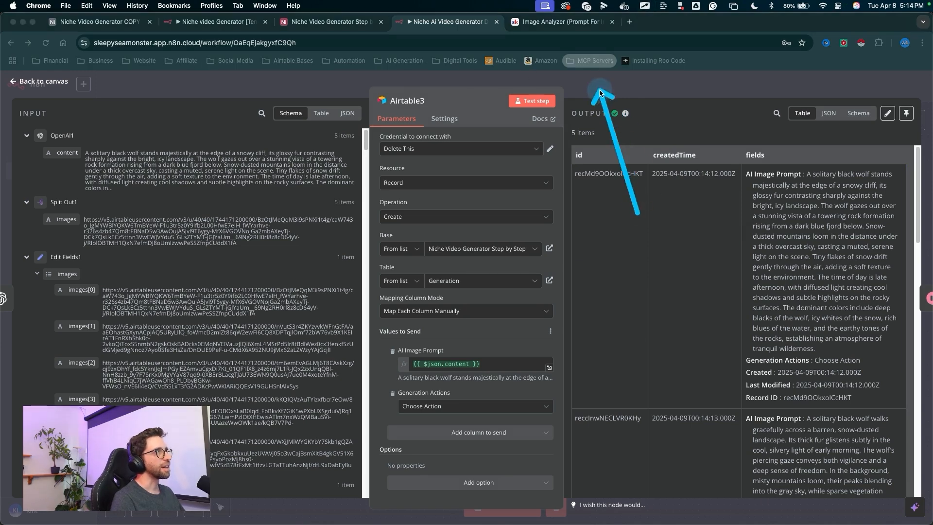
click(598, 91)
- Execute the Wait1 node on its own
drag(477, 401, 494, 307)
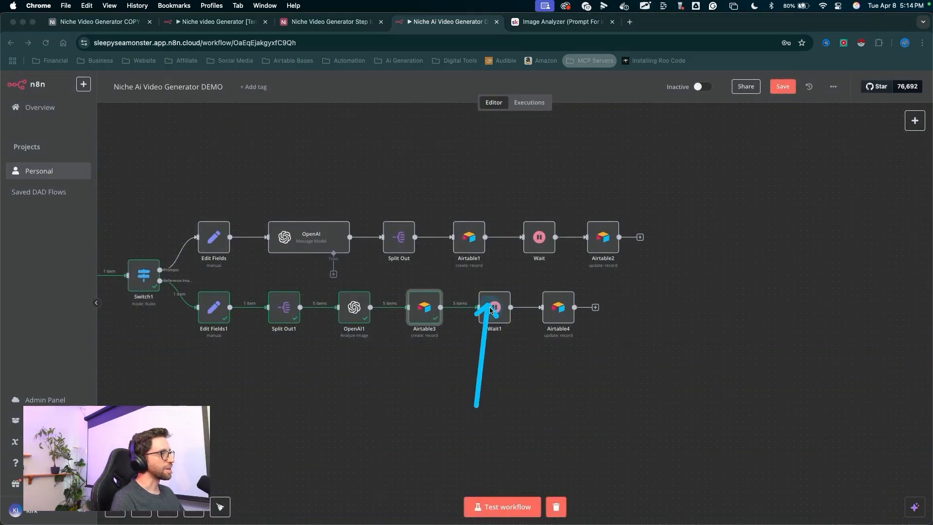
click(490, 309)
click(482, 283)
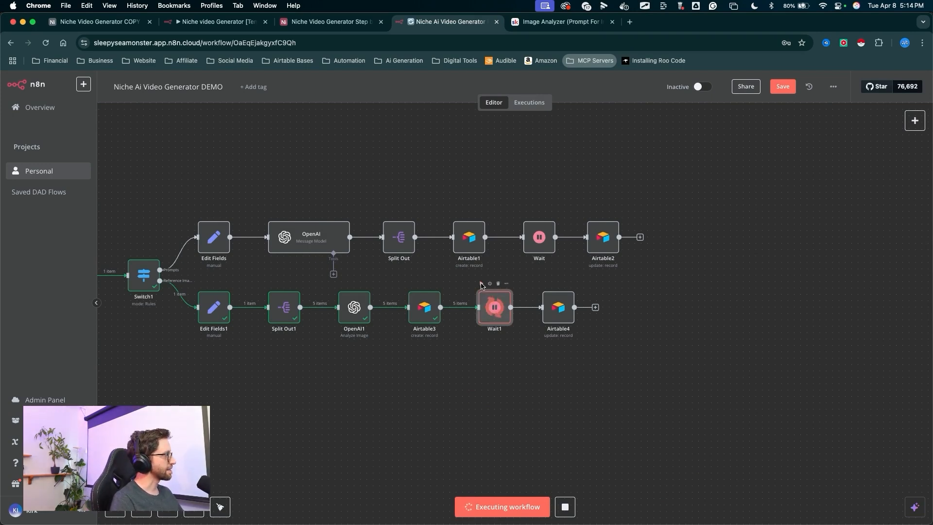
drag(489, 371, 488, 323)
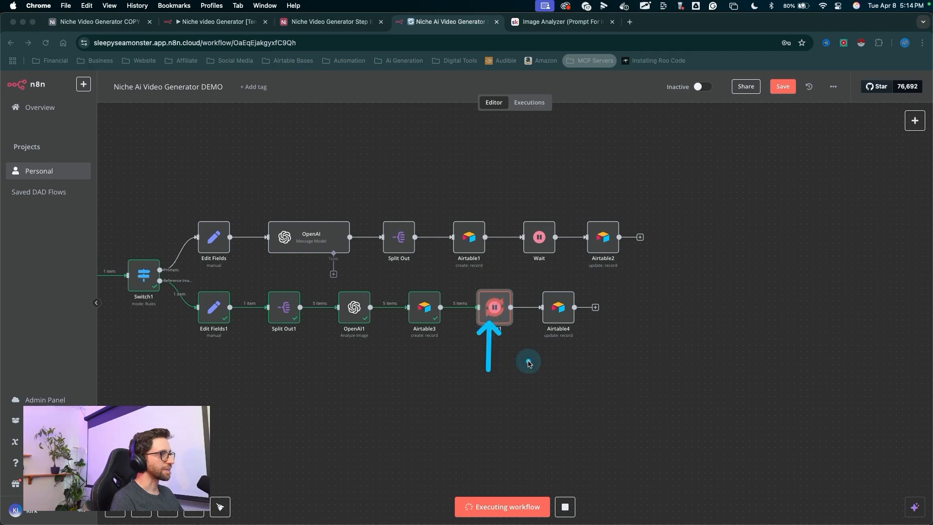
key(Escape)
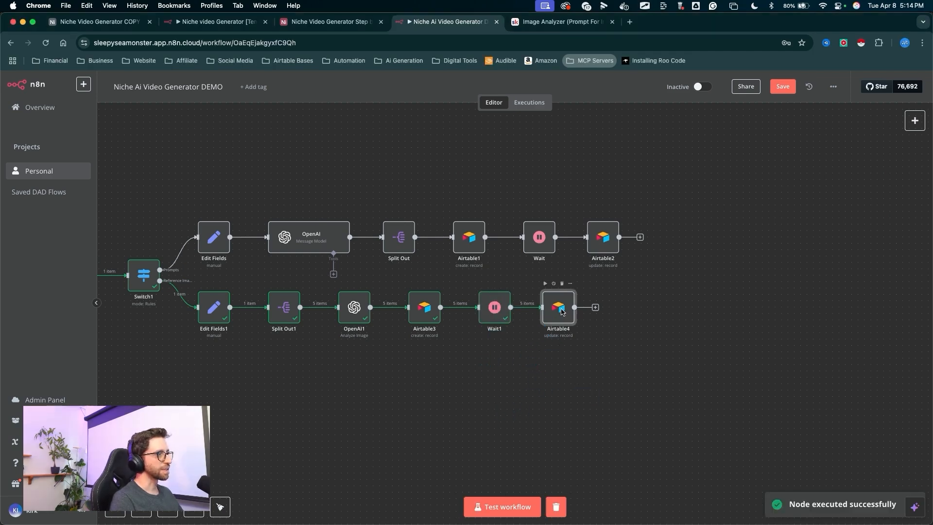
- Open Airtable4 and test the record update step
double_click(558, 307)
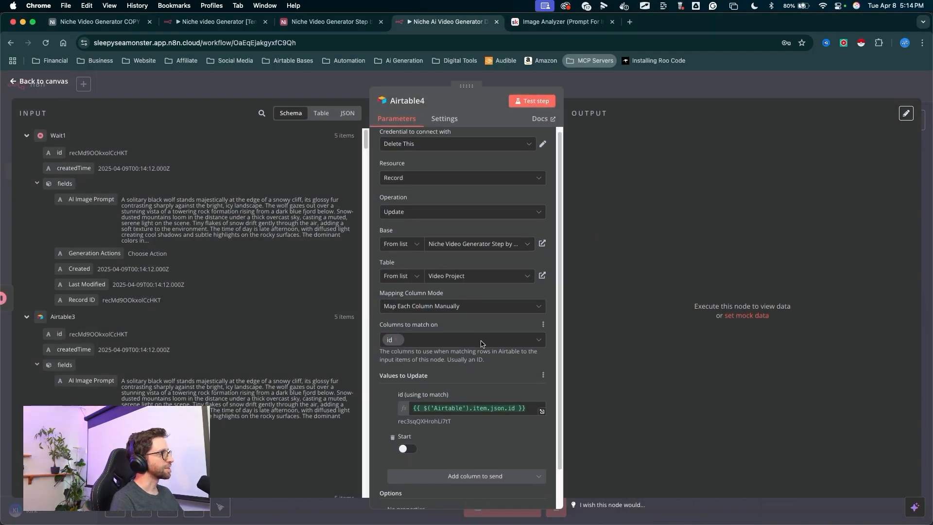
scroll(535, 297, down, 2)
mouse_move(532, 297)
mouse_down()
mouse_move(406, 399)
mouse_move(423, 404)
mouse_move(414, 404)
mouse_up()
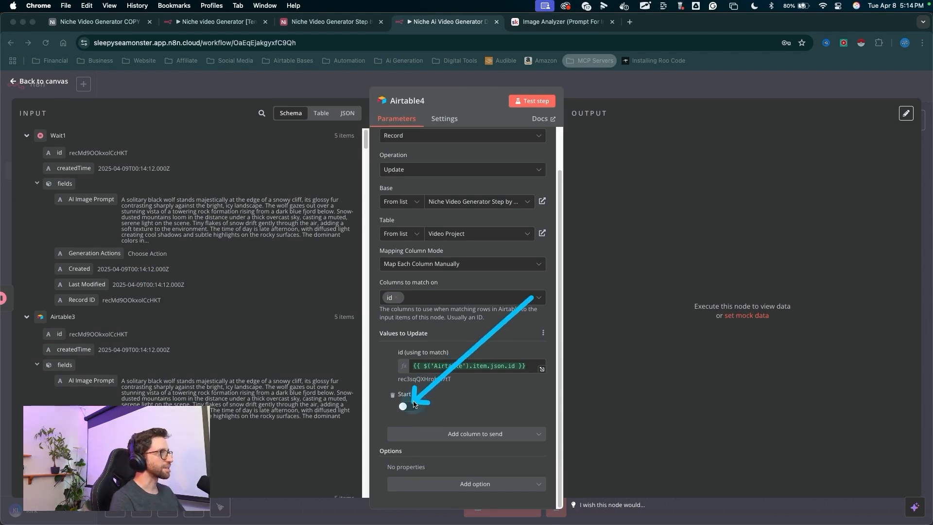
drag(530, 309, 528, 125)
click(530, 103)
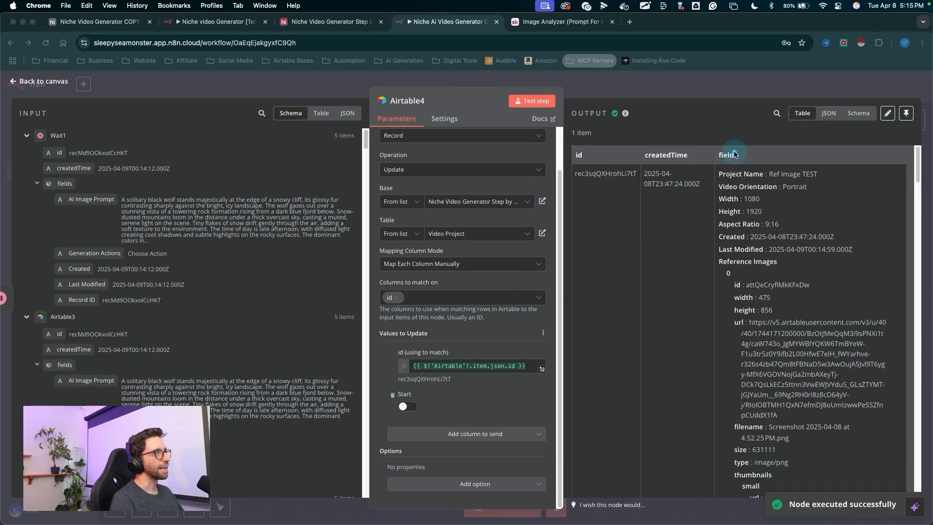
- Return to the canvas and save the workflow
drag(519, 321, 419, 411)
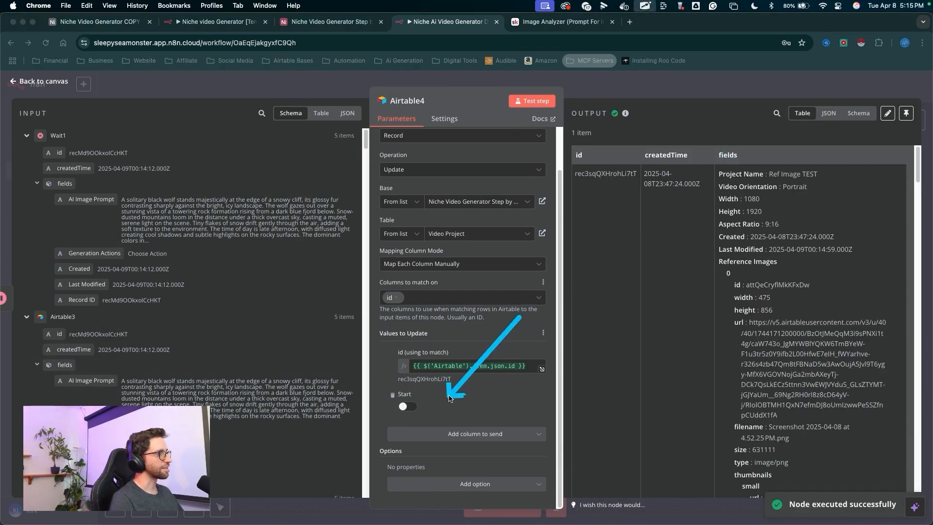
click(616, 90)
mouse_move(671, 367)
mouse_down()
mouse_move(792, 146)
mouse_move(770, 87)
mouse_up()
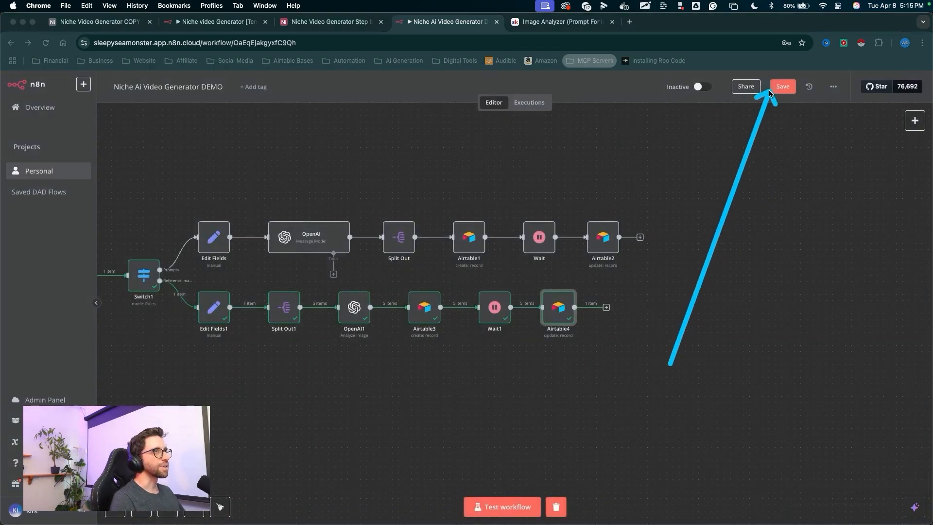
click(783, 86)
- Switch to the Airtable base and check the Video Project table's Start column
click(327, 21)
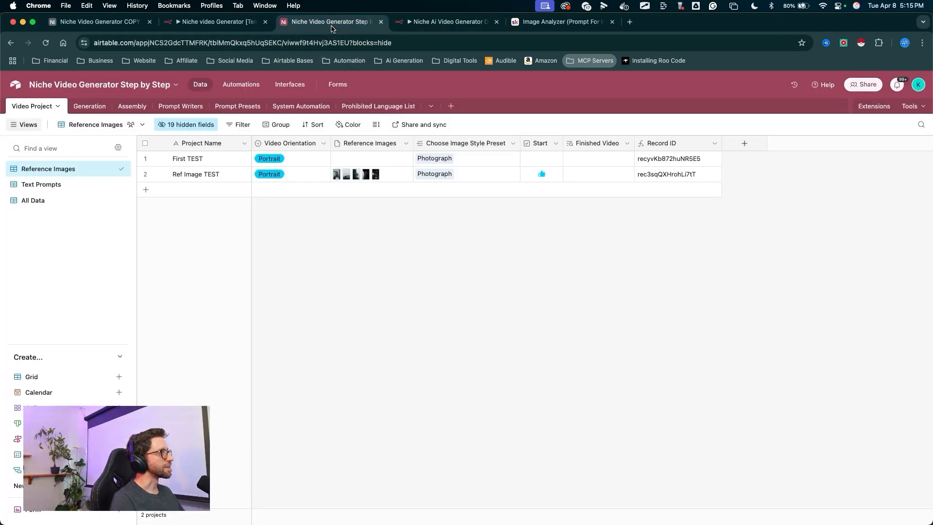
mouse_move(525, 280)
mouse_down()
mouse_move(540, 183)
mouse_move(535, 163)
mouse_up()
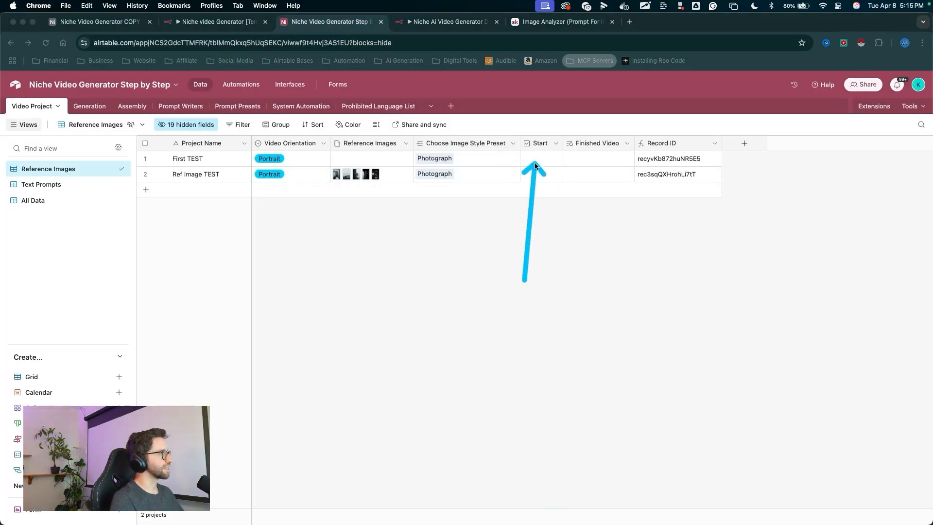
- Open the Generation table and collapse the First TEST group to review the Ref Image TEST prompts
key(Escape)
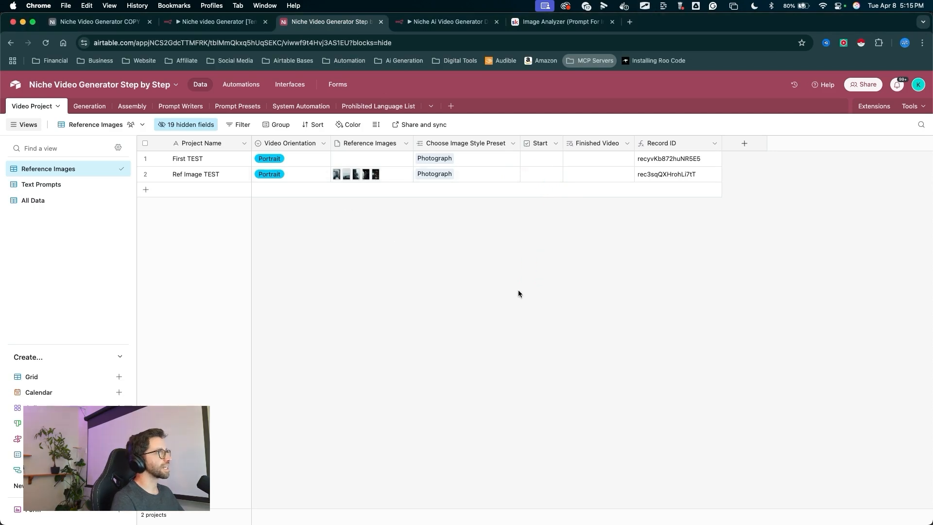
drag(282, 252, 95, 111)
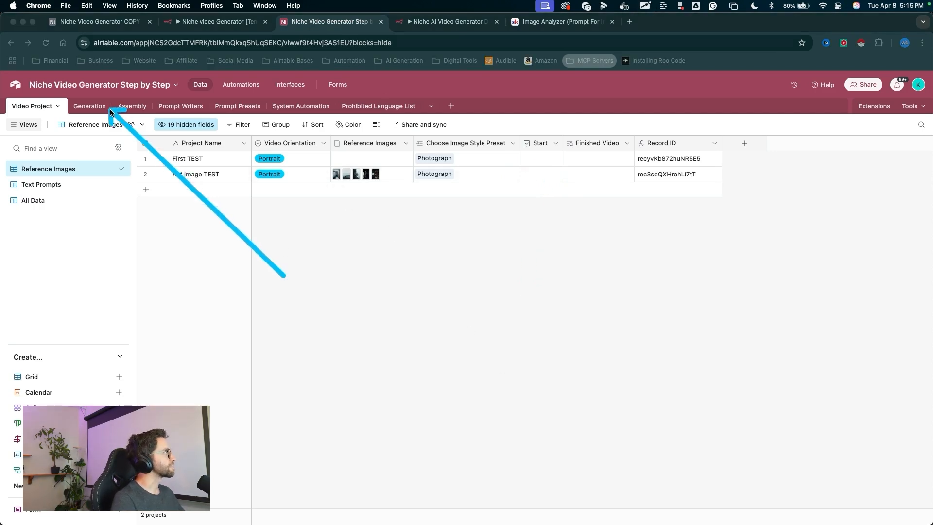
key(Escape)
click(95, 107)
mouse_move(58, 241)
mouse_down()
mouse_move(136, 144)
mouse_move(246, 319)
mouse_move(146, 142)
mouse_up()
key(Escape)
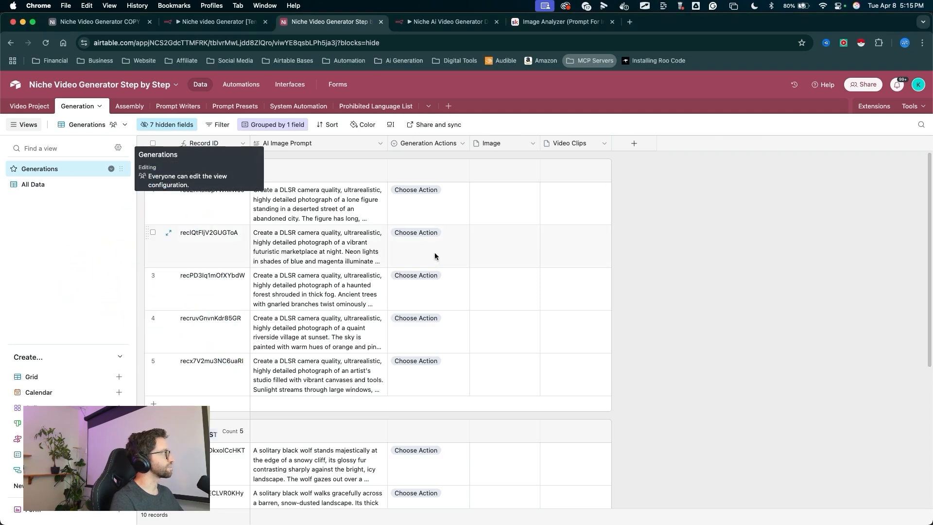
drag(44, 281, 149, 174)
key(Escape)
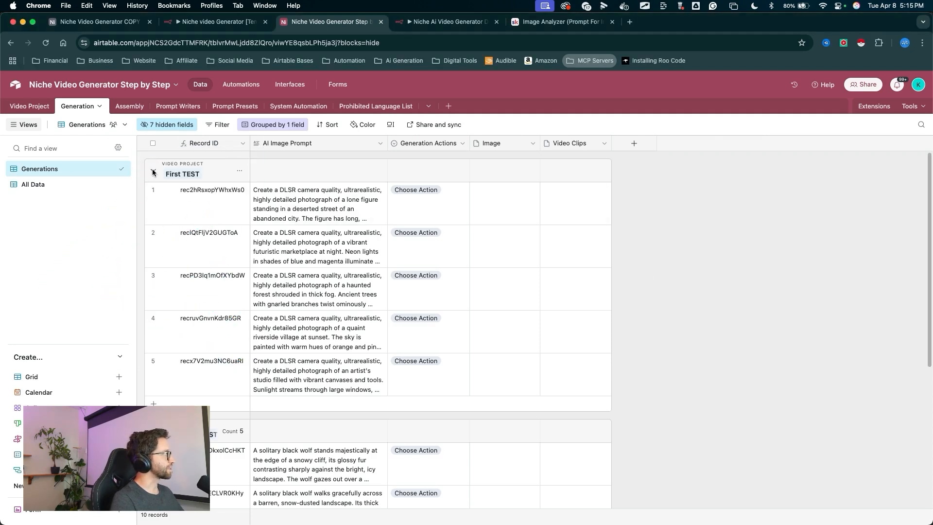
click(152, 171)
mouse_move(17, 270)
mouse_down()
mouse_move(146, 194)
mouse_move(151, 207)
mouse_move(208, 202)
mouse_up()
key(Escape)
drag(252, 147, 259, 147)
mouse_move(333, 447)
mouse_down()
mouse_move(302, 119)
mouse_move(297, 221)
mouse_move(313, 261)
mouse_move(322, 396)
mouse_up()
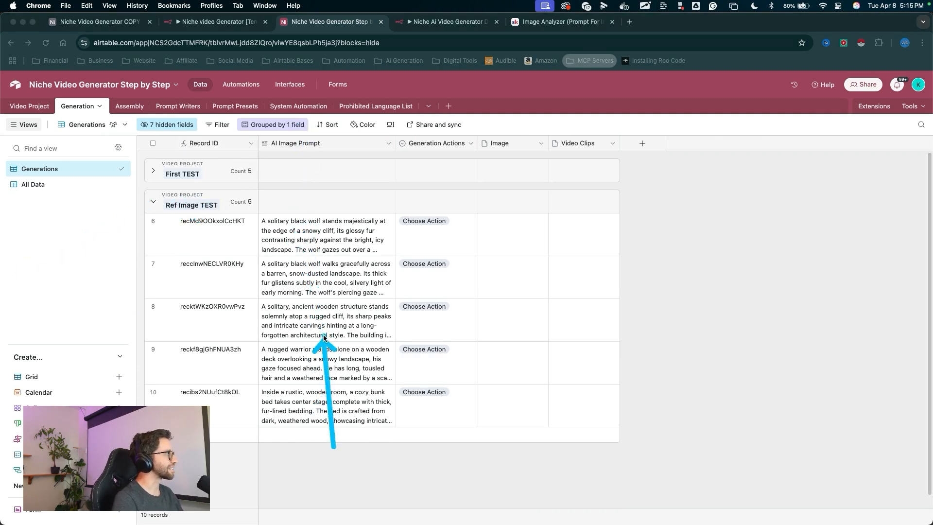
mouse_move(324, 338)
mouse_down()
mouse_move(316, 208)
mouse_move(327, 214)
mouse_up()
mouse_move(317, 465)
mouse_down()
mouse_move(325, 270)
mouse_move(331, 403)
mouse_move(334, 184)
mouse_move(327, 310)
mouse_move(292, 381)
mouse_move(301, 384)
mouse_up()
mouse_move(374, 478)
mouse_down()
mouse_move(246, 217)
mouse_move(307, 344)
mouse_move(263, 417)
mouse_move(308, 292)
mouse_move(358, 236)
mouse_up()
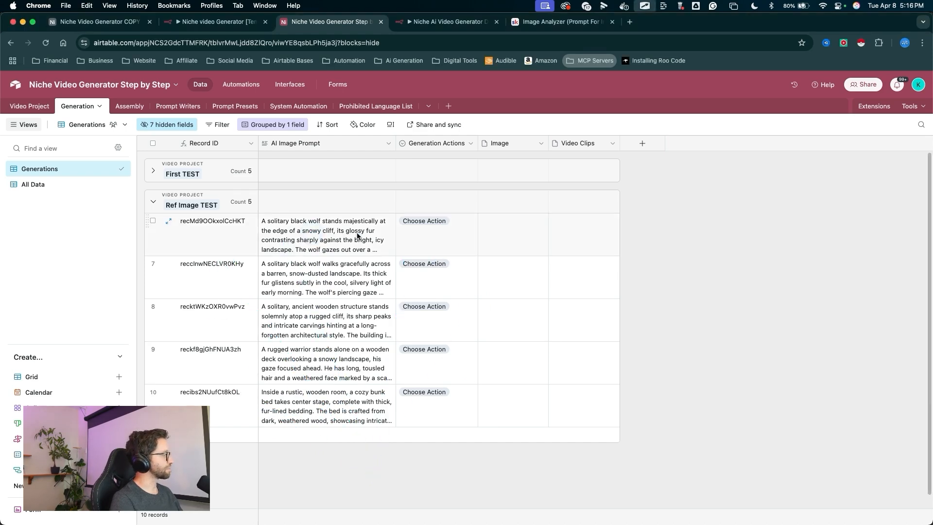
- Open the OpenAI1 node's text prompt in the expression editor and append "Each text prompt should start with"
click(453, 28)
drag(367, 459, 358, 315)
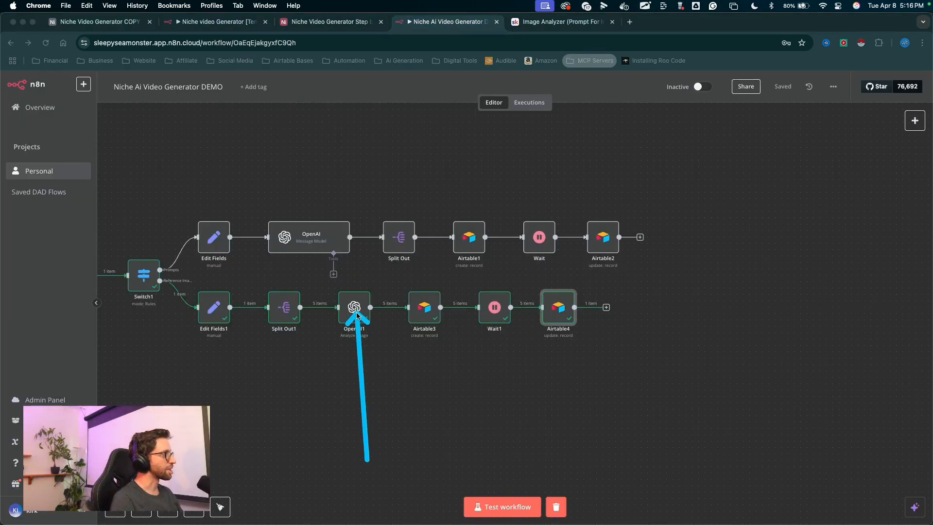
double_click(356, 314)
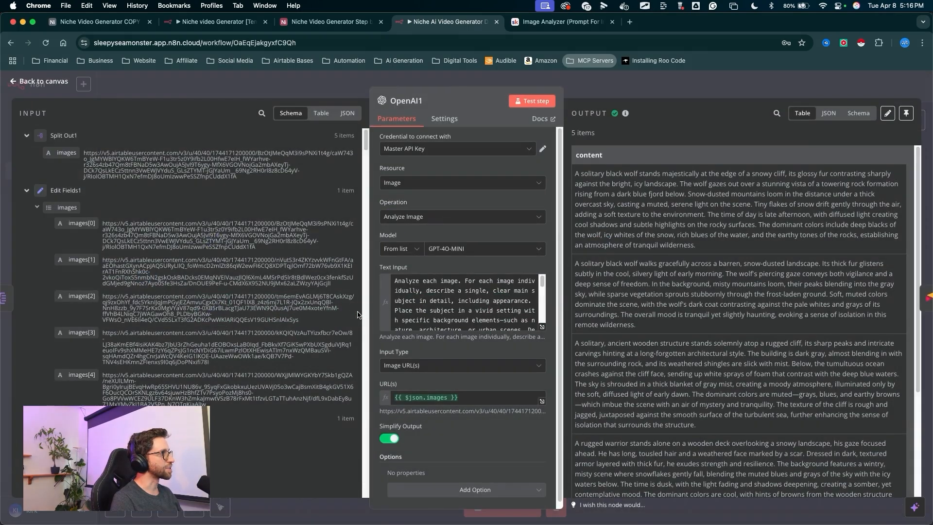
mouse_move(334, 407)
mouse_down()
mouse_move(408, 306)
mouse_move(433, 290)
mouse_up()
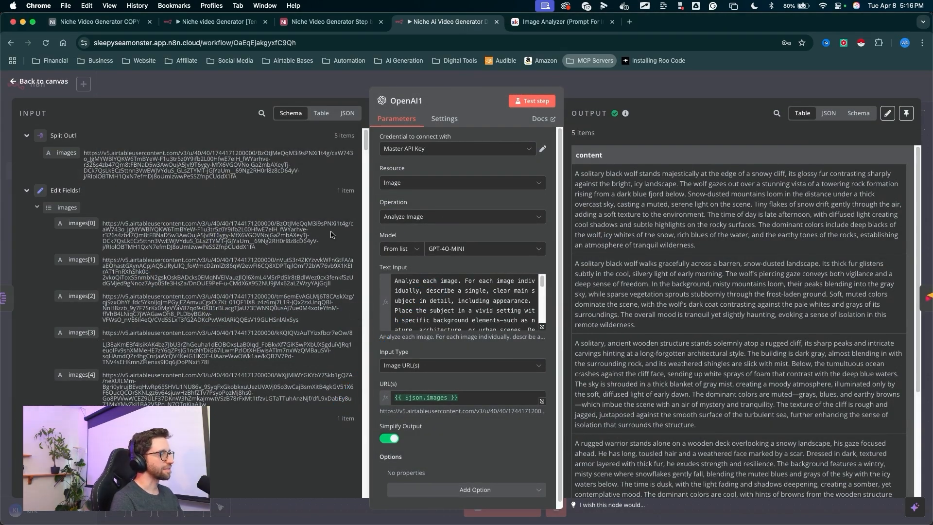
drag(468, 169, 543, 324)
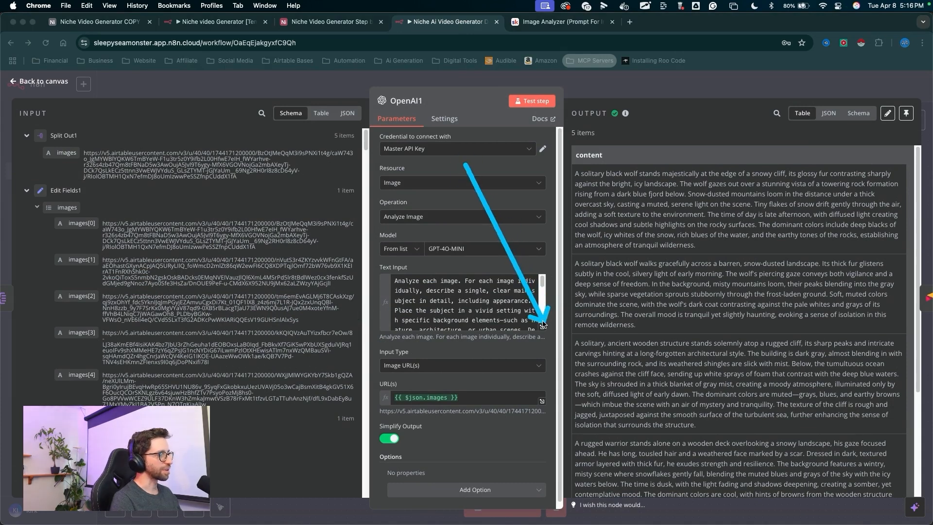
click(543, 325)
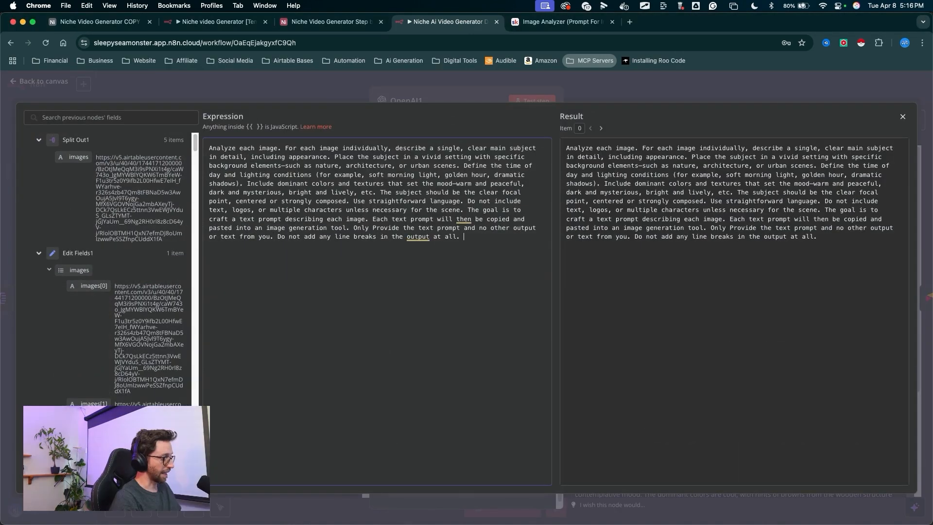
mouse_move(490, 326)
mouse_down()
mouse_move(499, 251)
mouse_move(271, 202)
mouse_move(226, 263)
mouse_move(279, 251)
mouse_up()
drag(197, 250, 363, 249)
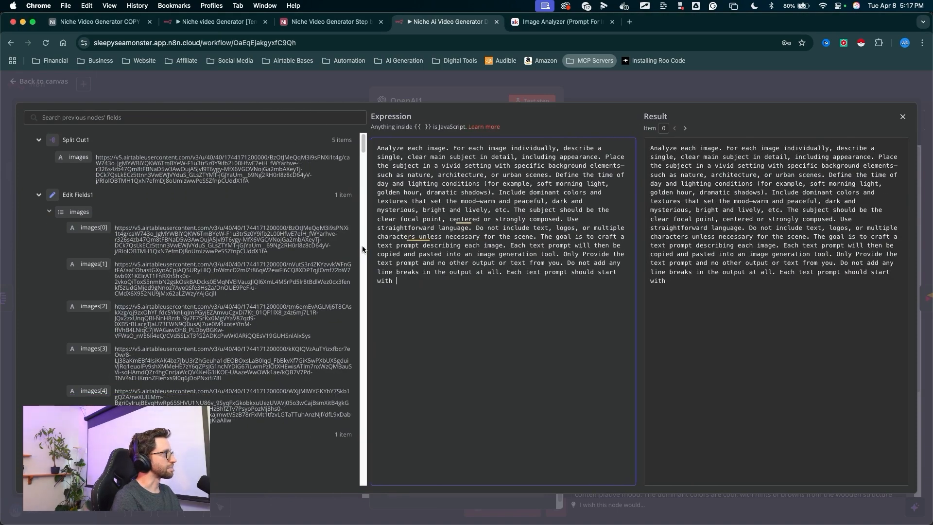
drag(123, 136, 146, 125)
drag(125, 195, 126, 384)
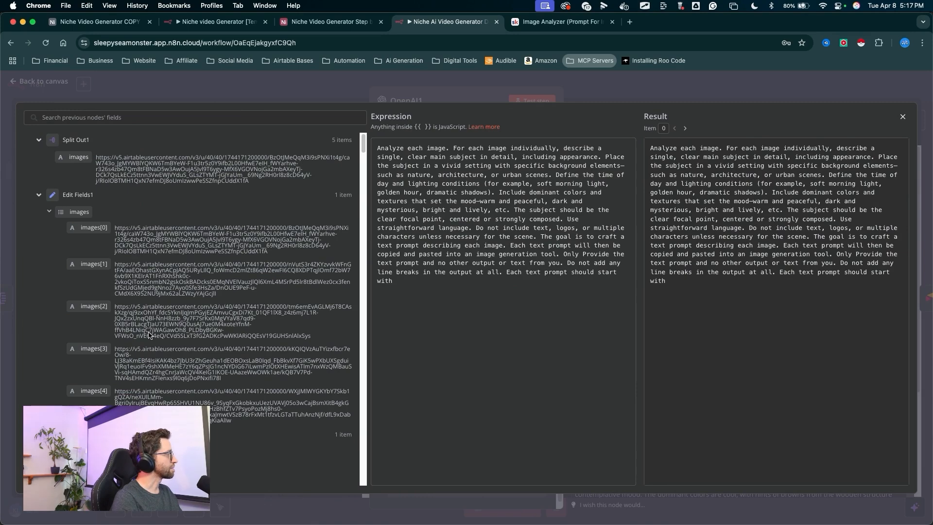
scroll(148, 332, down, 3)
scroll(148, 331, down, 10)
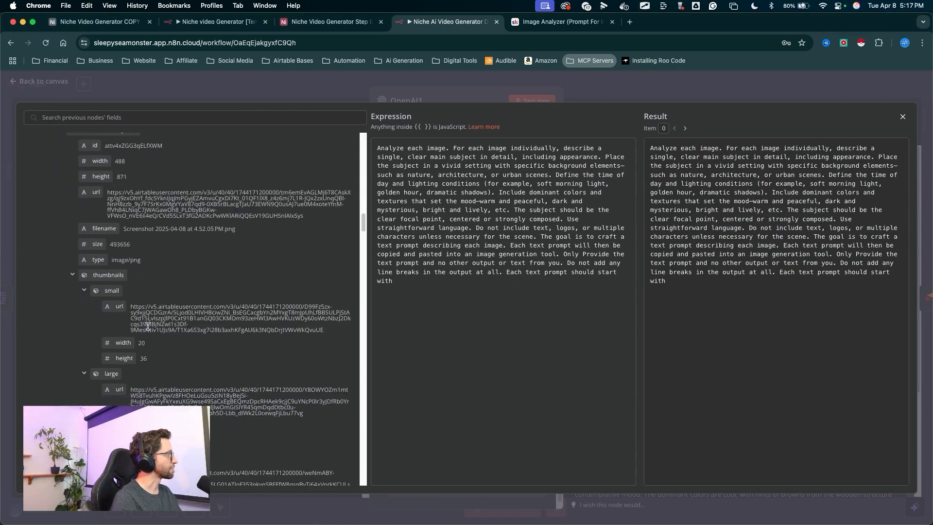
scroll(149, 329, down, 3)
mouse_move(248, 239)
mouse_down()
mouse_move(82, 153)
mouse_move(73, 281)
mouse_up()
key(ctrl+a)
scroll(237, 246, down, 3)
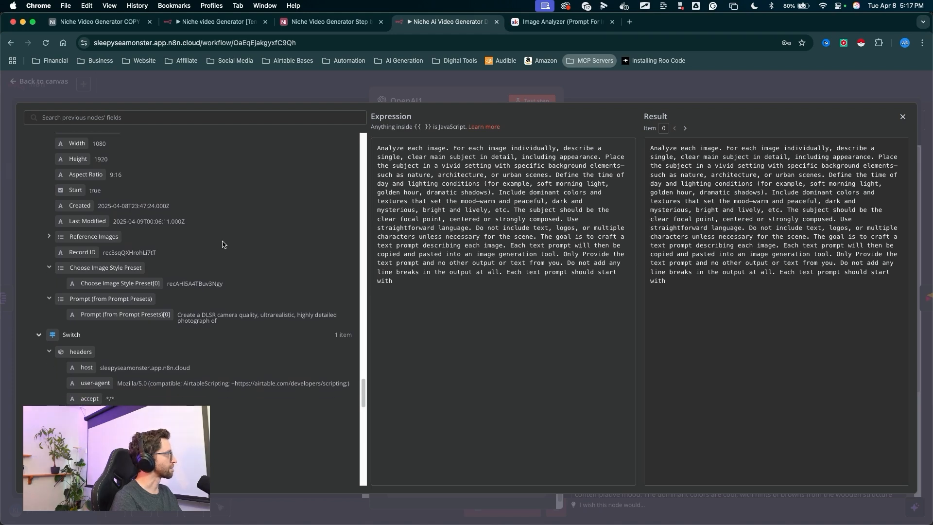
key(ctrl+a)
- Insert the Airtable 'Prompt (from Prompt Presets)' field in quotes, add "and weave the rest of the prompt into this first sentence.", close
mouse_move(150, 302)
mouse_down()
mouse_move(229, 303)
mouse_move(206, 298)
mouse_move(168, 315)
mouse_move(287, 311)
mouse_move(204, 311)
mouse_move(428, 245)
mouse_move(396, 151)
mouse_move(392, 214)
mouse_move(197, 316)
mouse_move(418, 235)
mouse_move(396, 282)
mouse_up()
key(Escape)
mouse_move(215, 359)
mouse_down()
mouse_move(136, 328)
mouse_move(119, 308)
mouse_move(384, 303)
mouse_up()
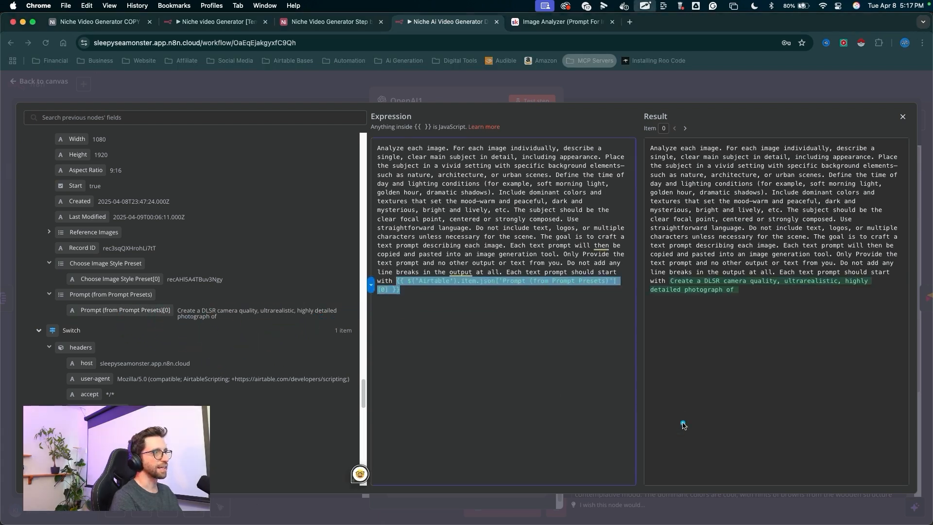
drag(683, 423, 660, 302)
key(Escape)
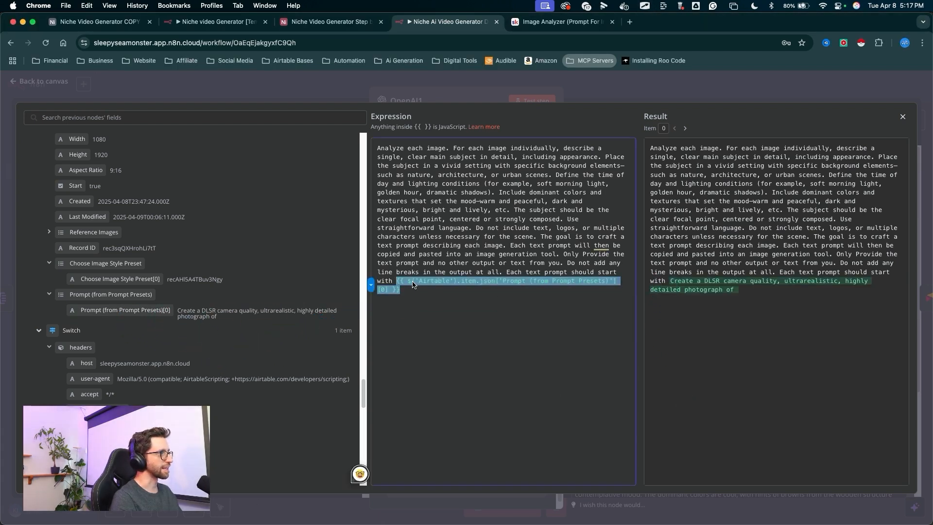
click(396, 282)
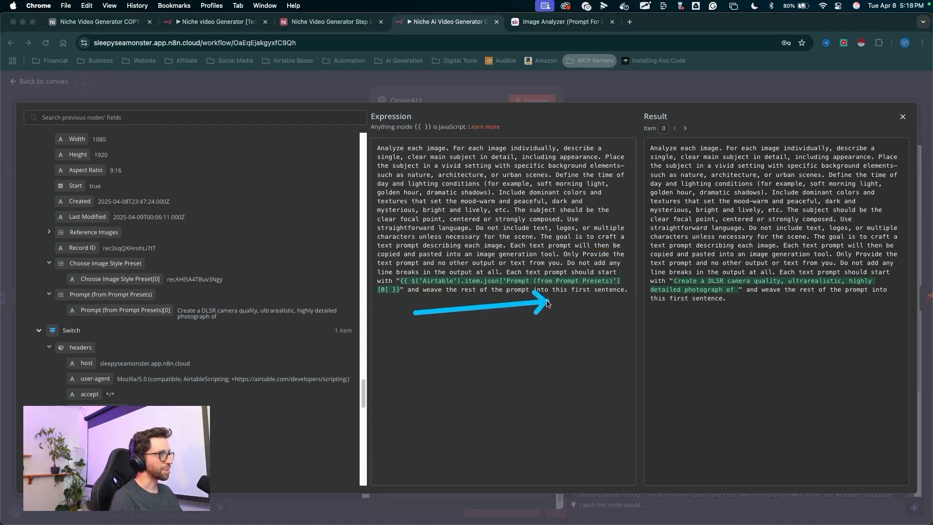
drag(547, 302, 582, 303)
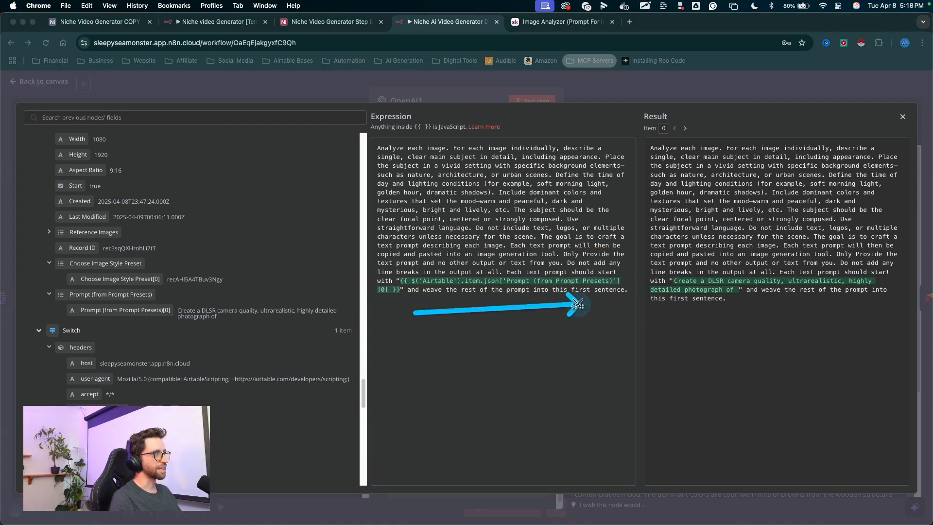
key(Escape)
mouse_move(527, 375)
mouse_down()
mouse_move(599, 276)
mouse_move(490, 286)
mouse_move(573, 291)
mouse_up()
key(Escape)
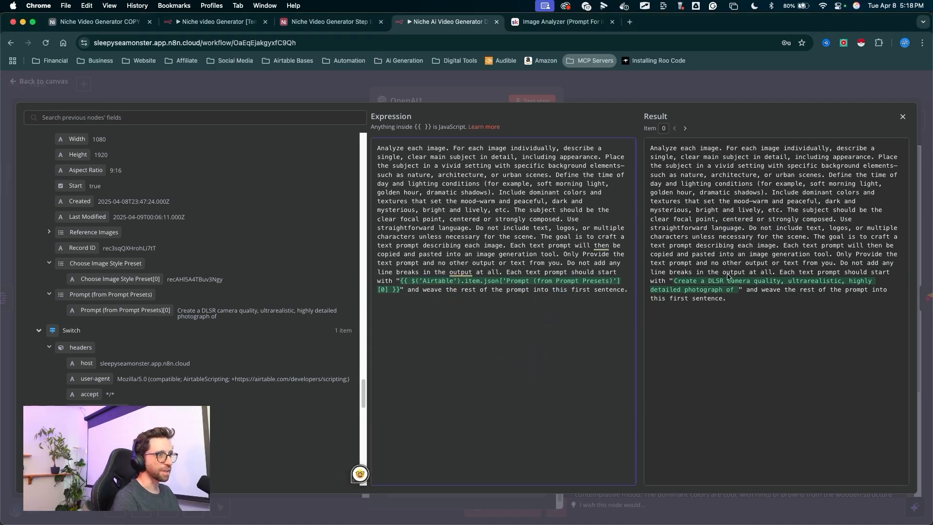
drag(757, 328, 917, 111)
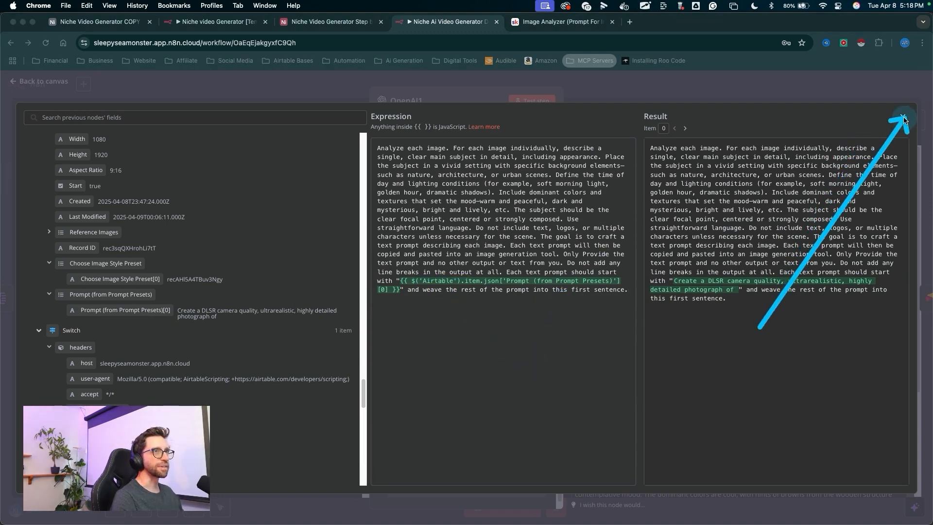
key(Escape)
click(903, 116)
- Test the OpenAI1 step and return to the canvas
drag(519, 228, 545, 108)
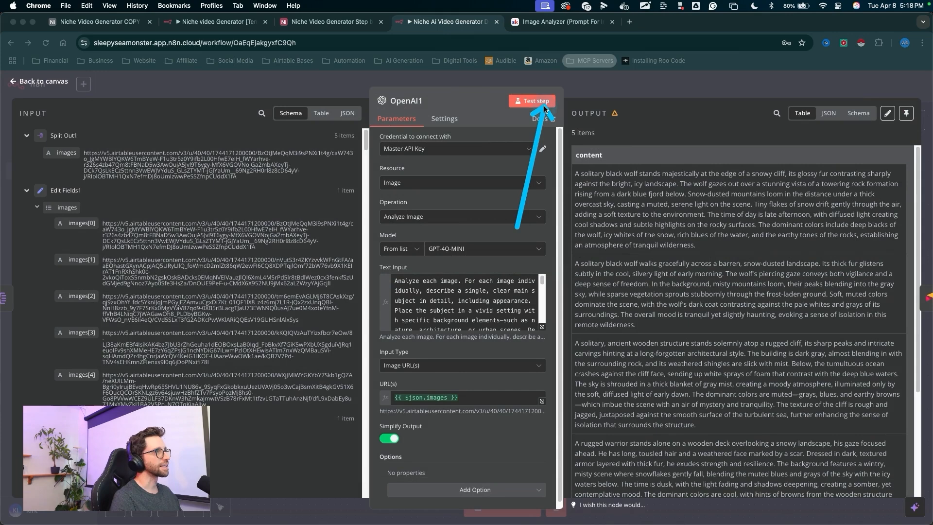
key(Escape)
click(545, 107)
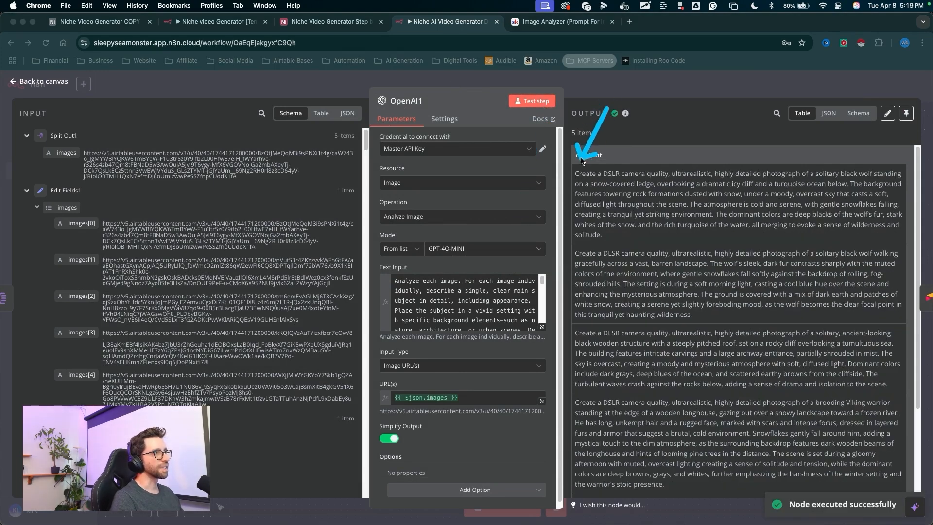
mouse_move(601, 166)
mouse_down()
mouse_move(734, 191)
mouse_move(719, 187)
mouse_move(858, 171)
mouse_move(597, 248)
mouse_move(802, 185)
mouse_move(618, 340)
mouse_move(592, 333)
mouse_up()
key(Escape)
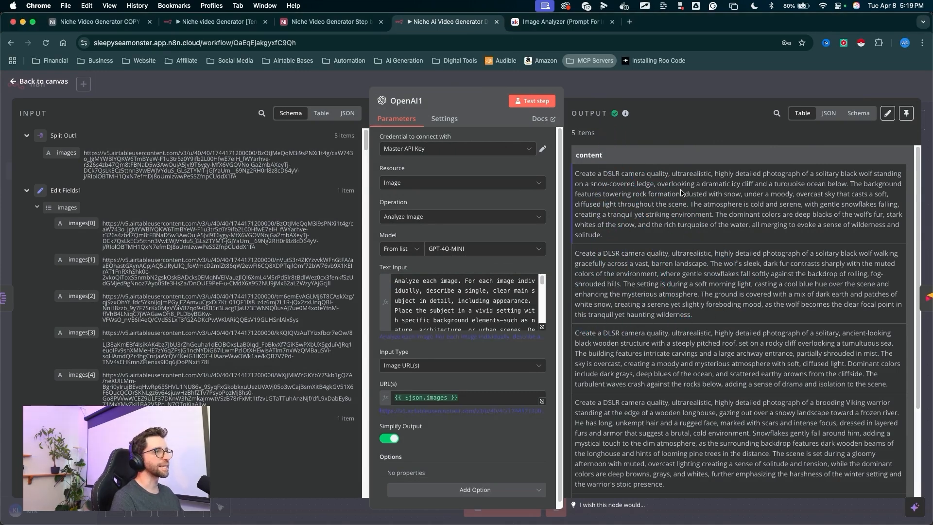
key(ctrl+a)
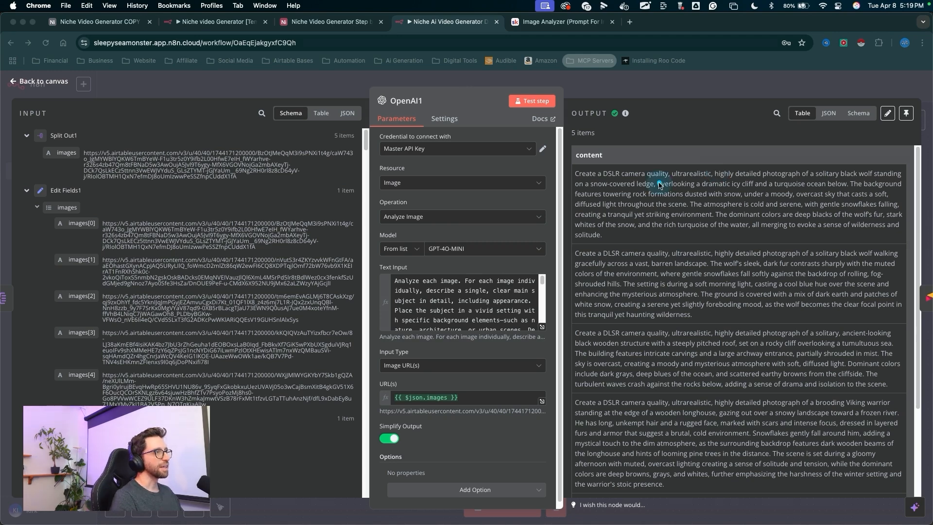
mouse_move(665, 119)
mouse_down()
mouse_move(583, 172)
mouse_move(802, 169)
mouse_up()
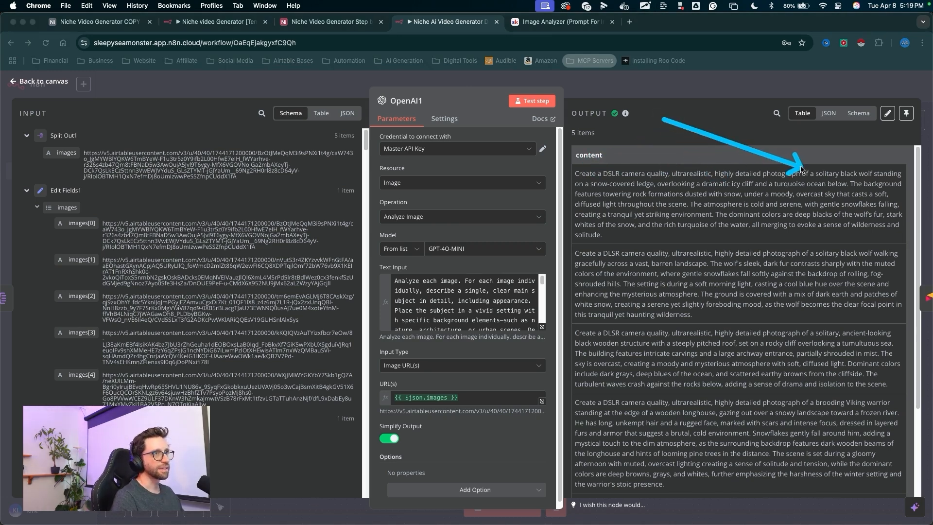
drag(659, 246, 655, 140)
click(655, 92)
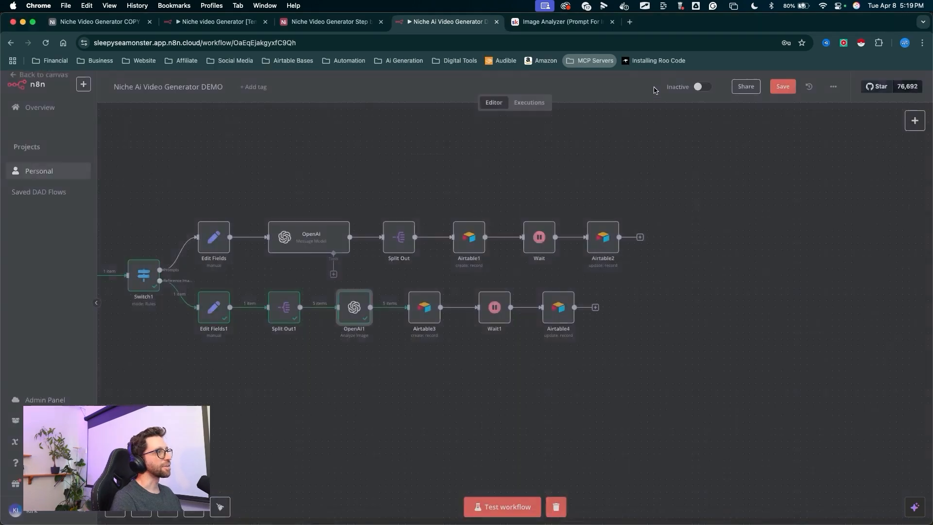
- Delete the five Ref Image TEST generation records in the Airtable Generation table
mouse_move(446, 408)
mouse_down()
mouse_move(419, 321)
mouse_move(566, 318)
mouse_up()
key(Tab)
drag(475, 421, 419, 297)
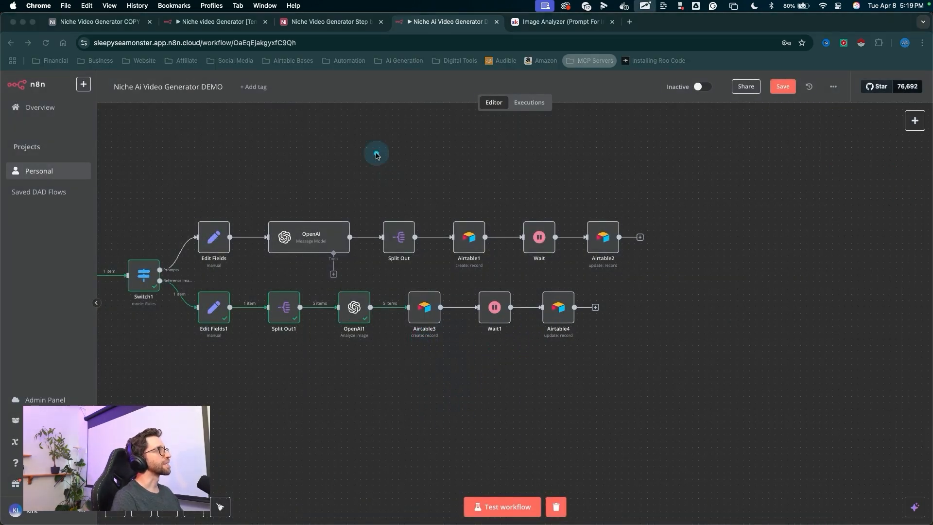
click(333, 22)
scroll(196, 220, down, 1)
drag(215, 313, 201, 209)
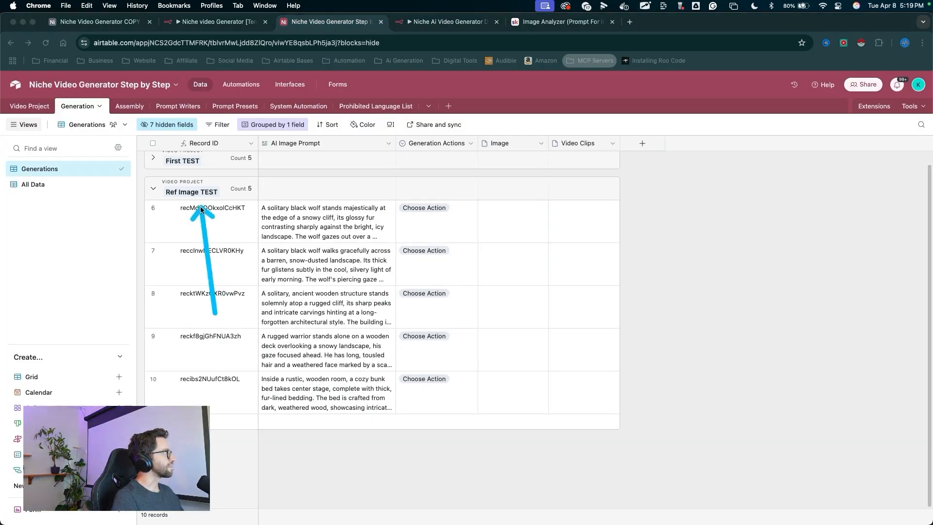
drag(223, 321, 207, 325)
key(Escape)
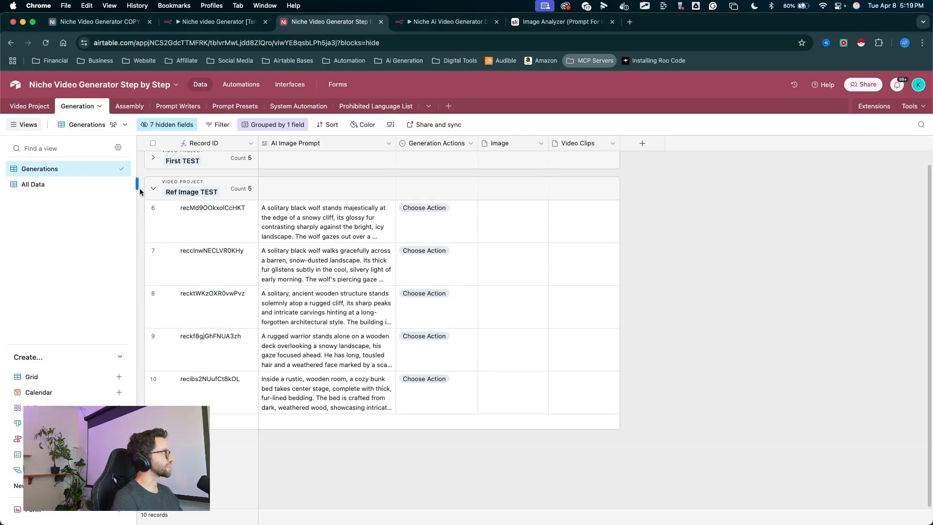
shift+click(157, 379)
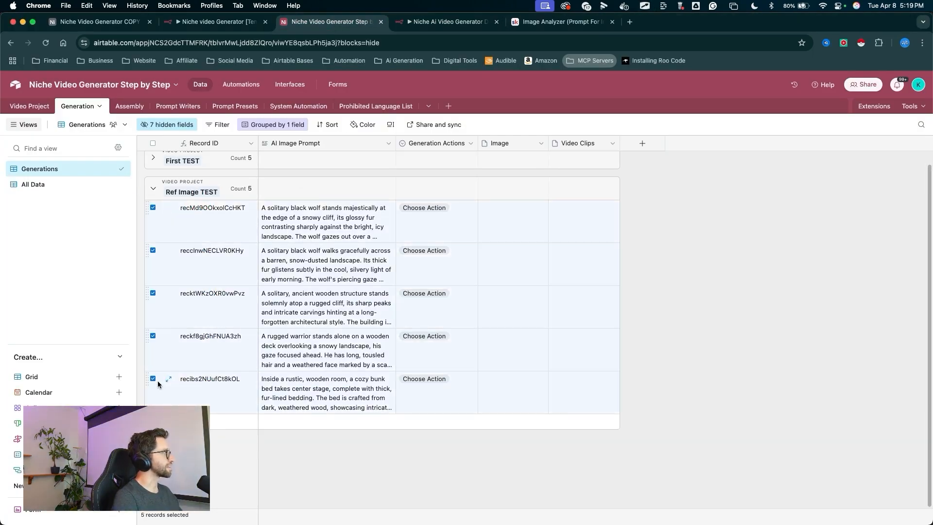
right_click(177, 385)
click(238, 424)
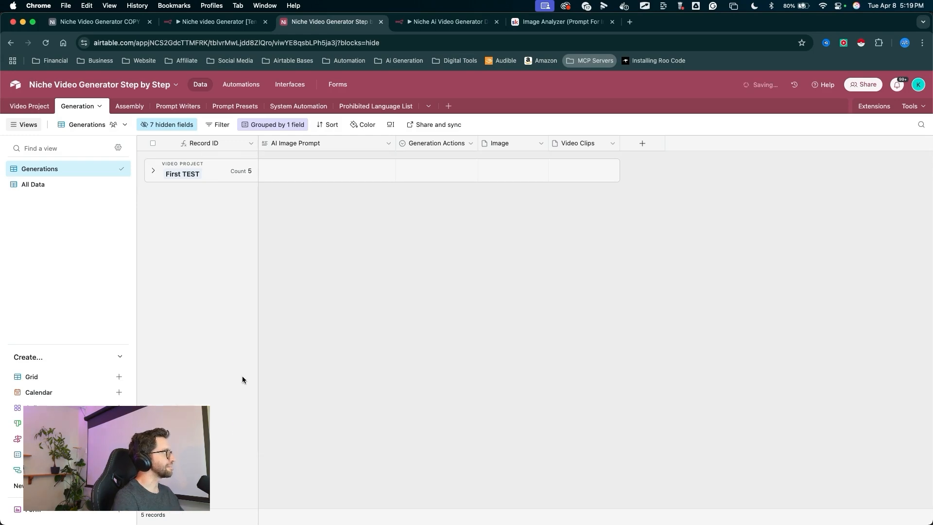
- Return to the workflow and execute the Airtable3 node
key(ctrl+Tab)
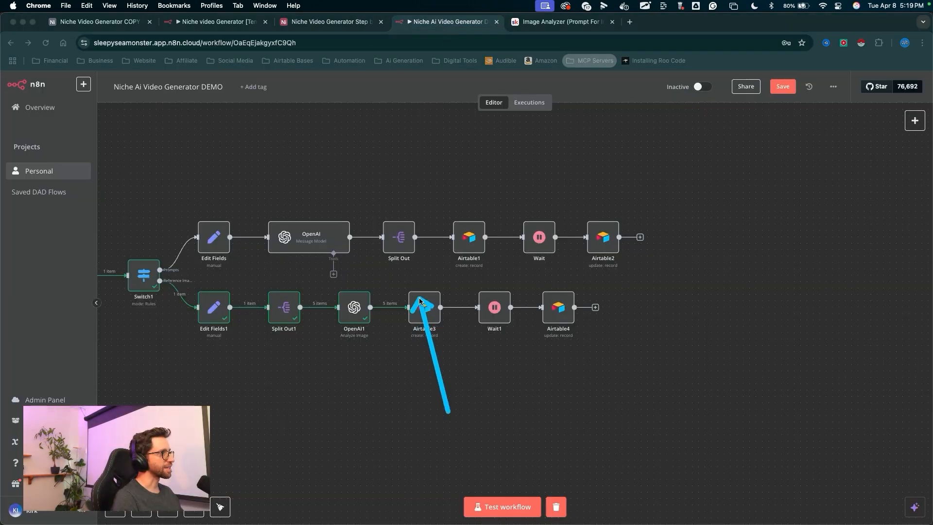
key(Escape)
click(411, 284)
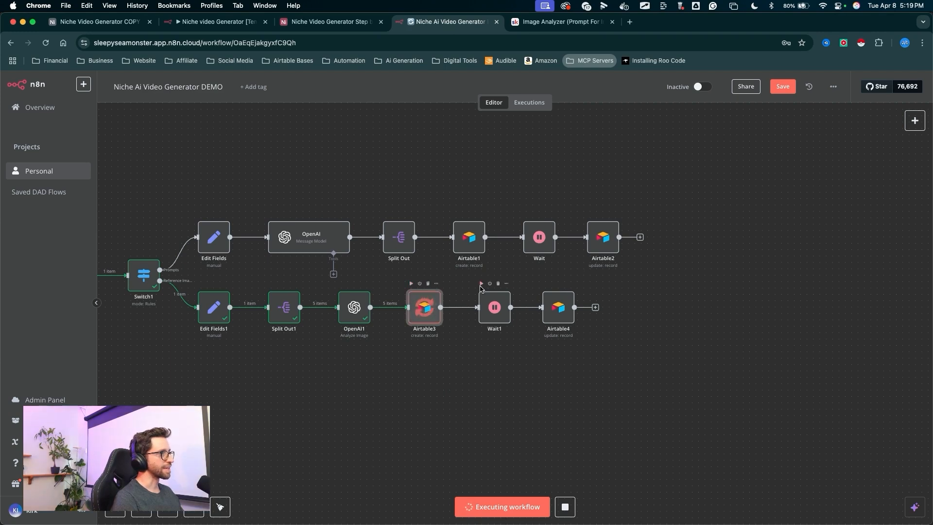
mouse_move(408, 415)
mouse_down()
mouse_move(359, 334)
mouse_move(379, 344)
mouse_move(492, 313)
mouse_move(597, 318)
mouse_move(450, 311)
mouse_move(272, 336)
mouse_move(503, 299)
mouse_move(321, 306)
mouse_move(492, 321)
mouse_move(573, 317)
mouse_up()
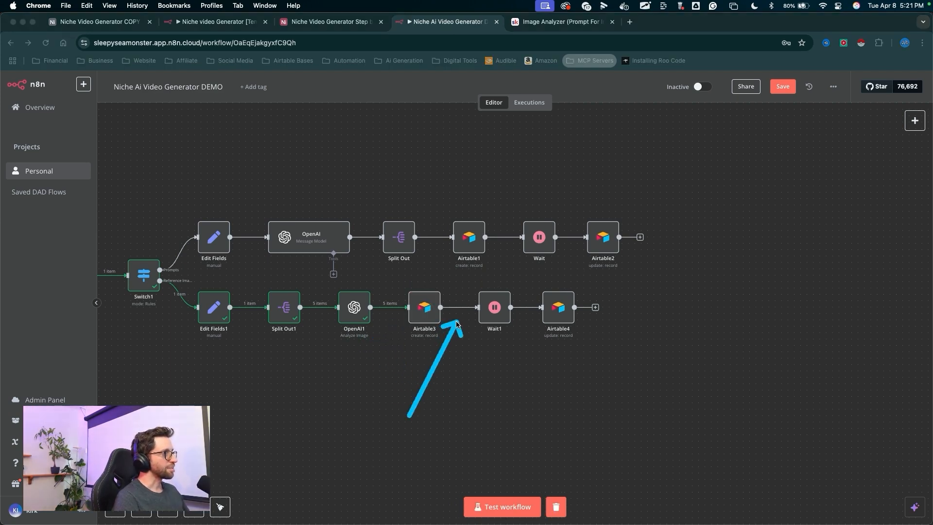
key(Escape)
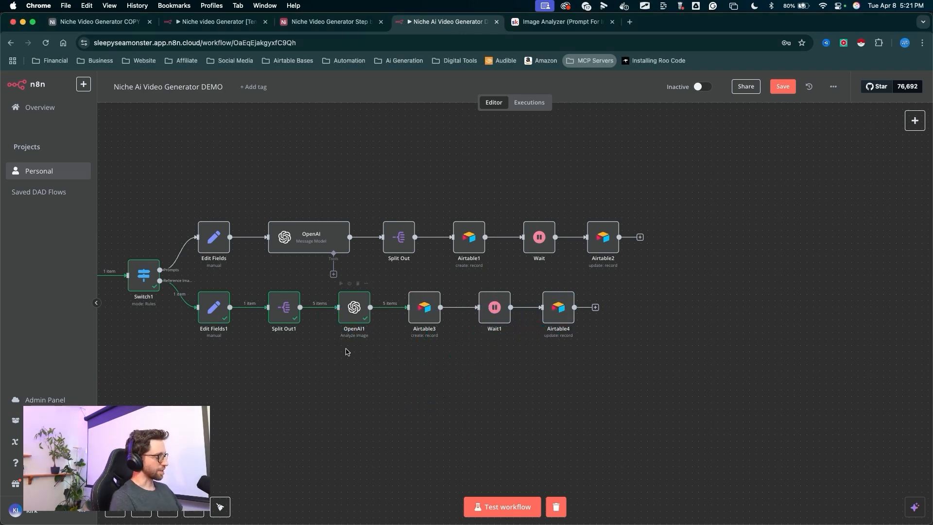
- Examine the whole workflow from the Webhook and Switch nodes through both branches
drag(345, 345, 523, 322)
scroll(523, 322, down, 3)
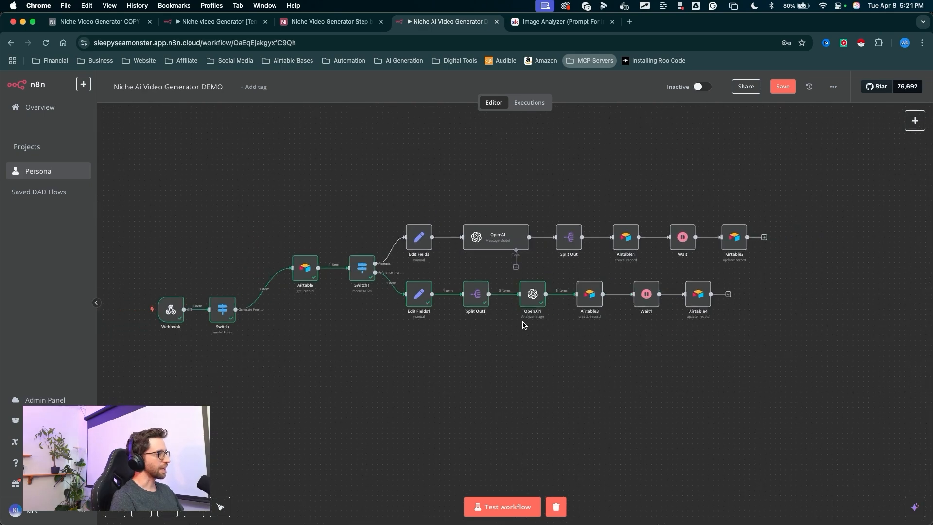
scroll(523, 322, down, 1)
drag(464, 347, 481, 323)
key(ctrl+a)
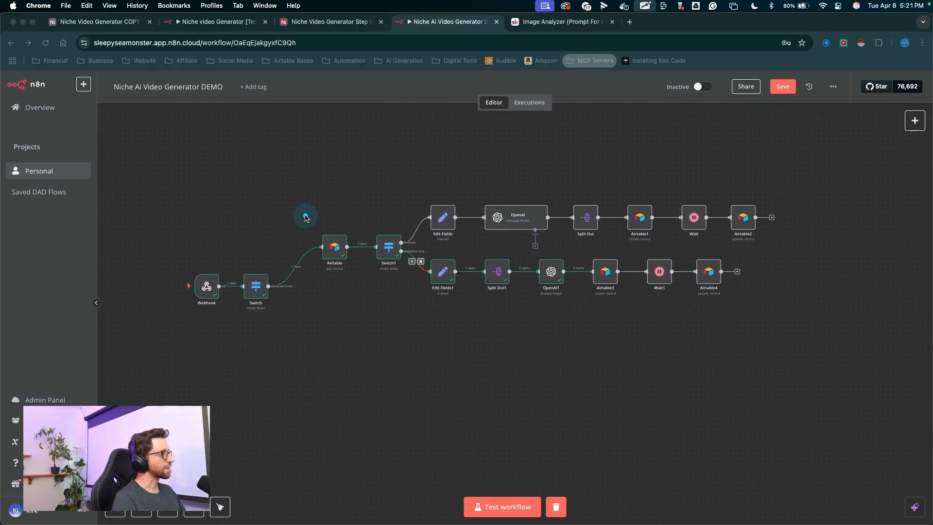
mouse_move(229, 249)
mouse_down()
mouse_move(235, 298)
mouse_move(264, 225)
mouse_move(261, 267)
mouse_move(251, 276)
mouse_move(261, 288)
mouse_move(268, 283)
mouse_up()
drag(238, 217, 248, 245)
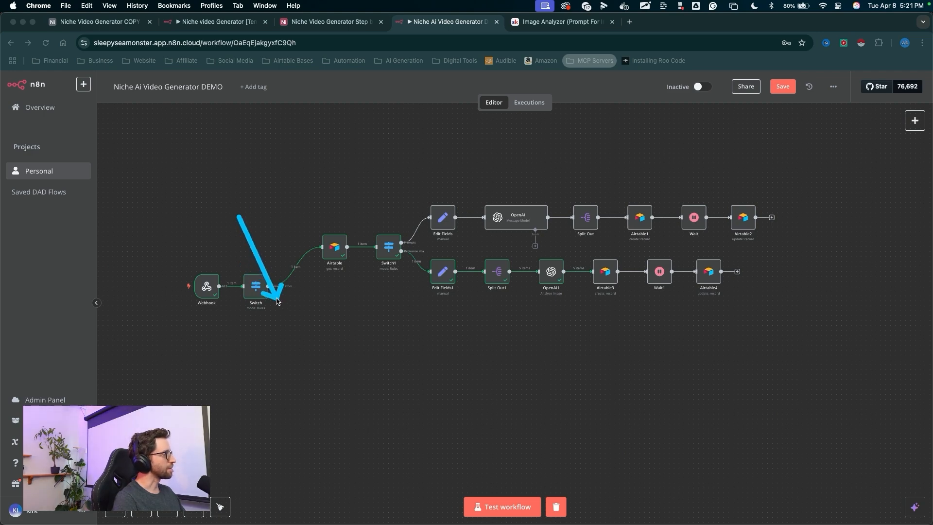
drag(293, 332, 428, 343)
mouse_move(260, 226)
mouse_down()
mouse_move(269, 312)
mouse_move(302, 376)
mouse_move(479, 389)
mouse_move(282, 290)
mouse_up()
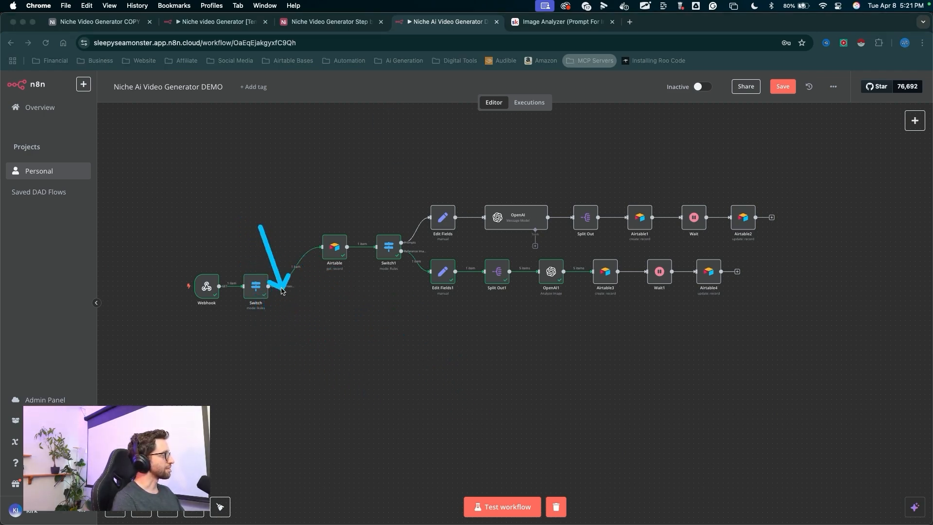
mouse_move(233, 381)
mouse_down()
mouse_move(348, 438)
mouse_move(726, 421)
mouse_up()
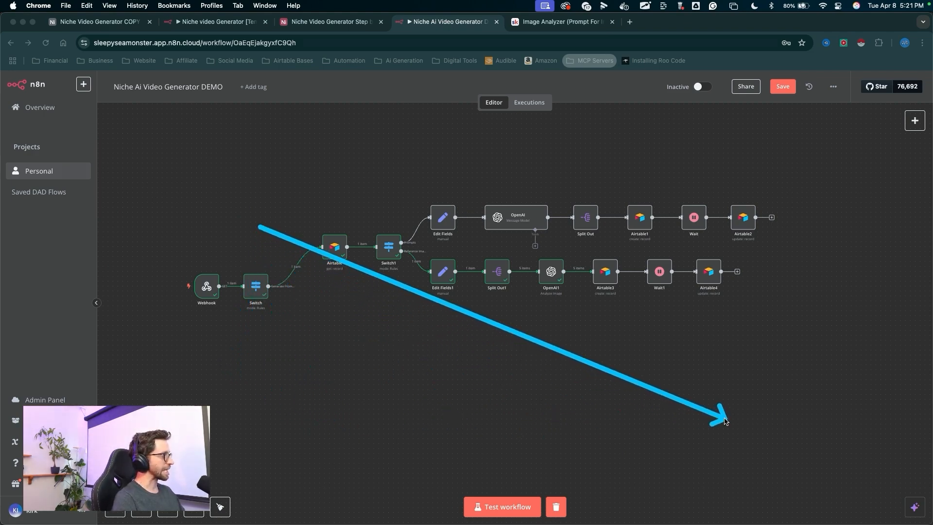
drag(725, 421, 720, 418)
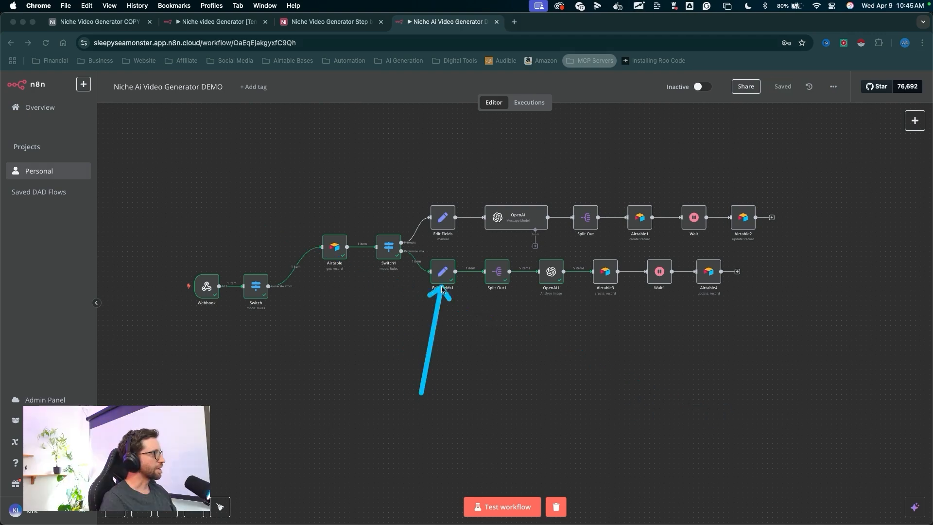
mouse_move(440, 283)
mouse_down()
mouse_move(400, 288)
mouse_move(313, 267)
mouse_move(427, 262)
mouse_move(672, 293)
mouse_move(383, 258)
mouse_move(367, 286)
mouse_move(260, 292)
mouse_up()
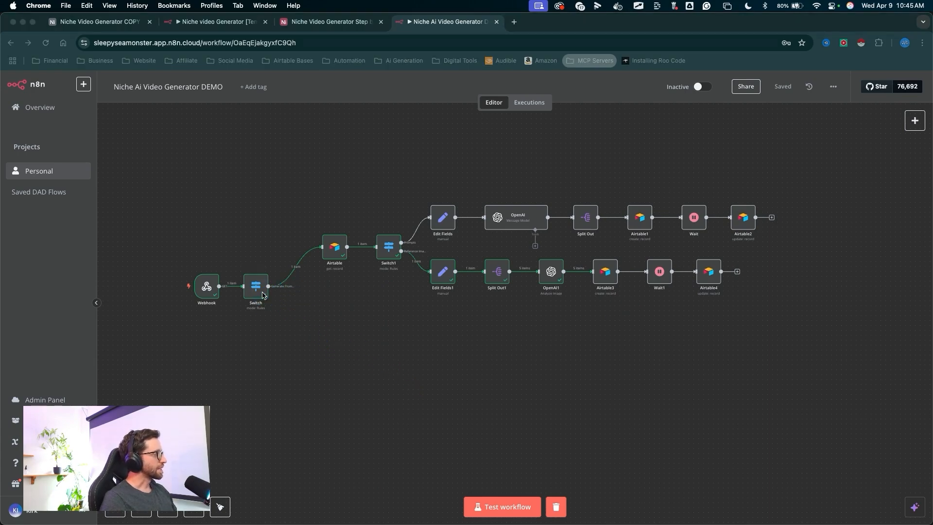
- Open the Switch node and add a second routing rule using the same {{ $json.query.action }} expression
double_click(260, 293)
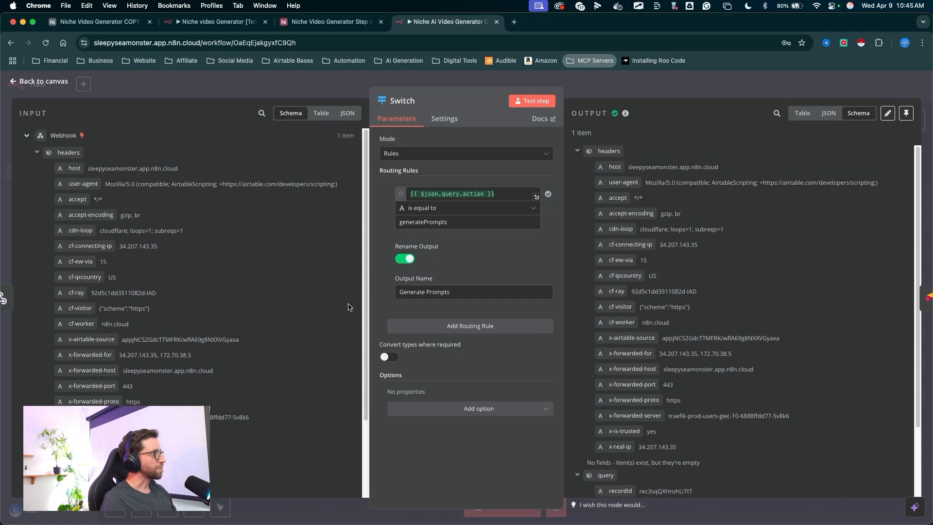
drag(292, 197, 441, 325)
click(448, 327)
drag(320, 265, 392, 336)
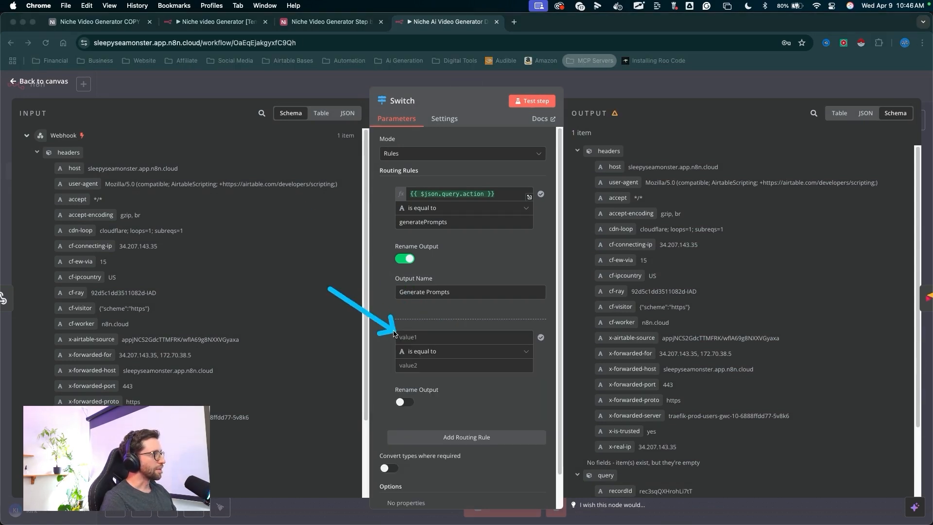
click(395, 199)
key(super+a)
key(super+c)
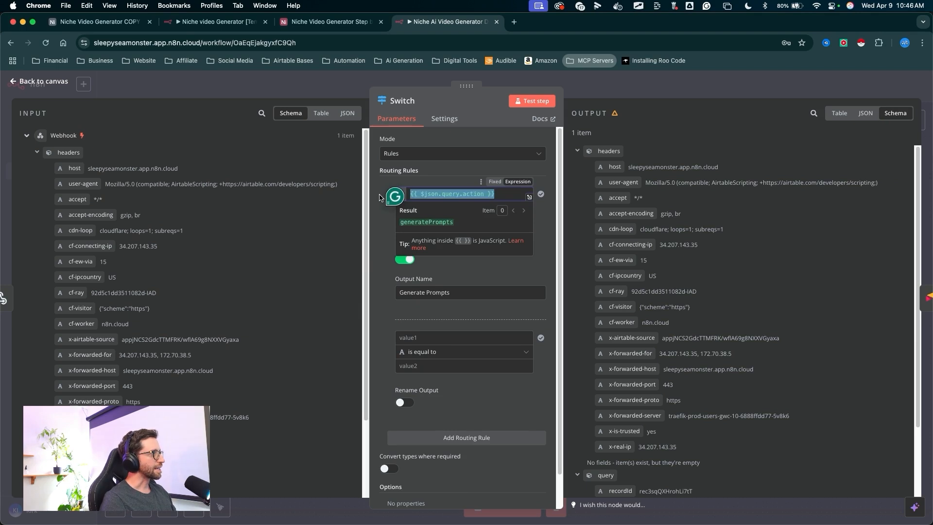
click(421, 338)
key(super+v)
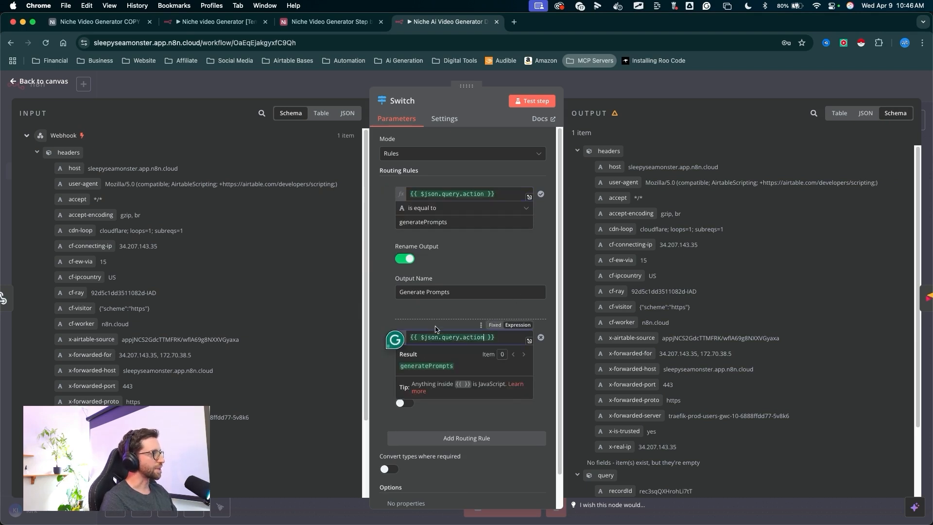
click(385, 261)
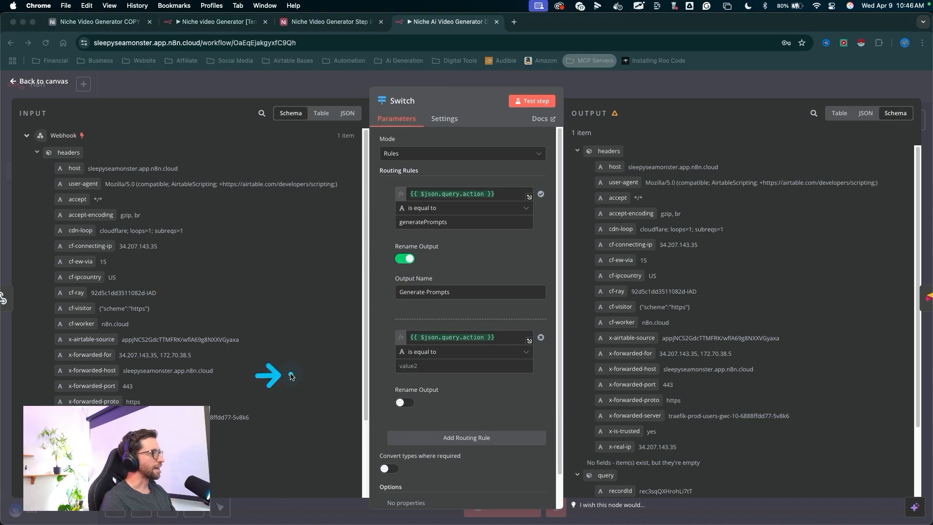
- Make the new rule match generateImage and rename its output Generate Image
click(412, 367)
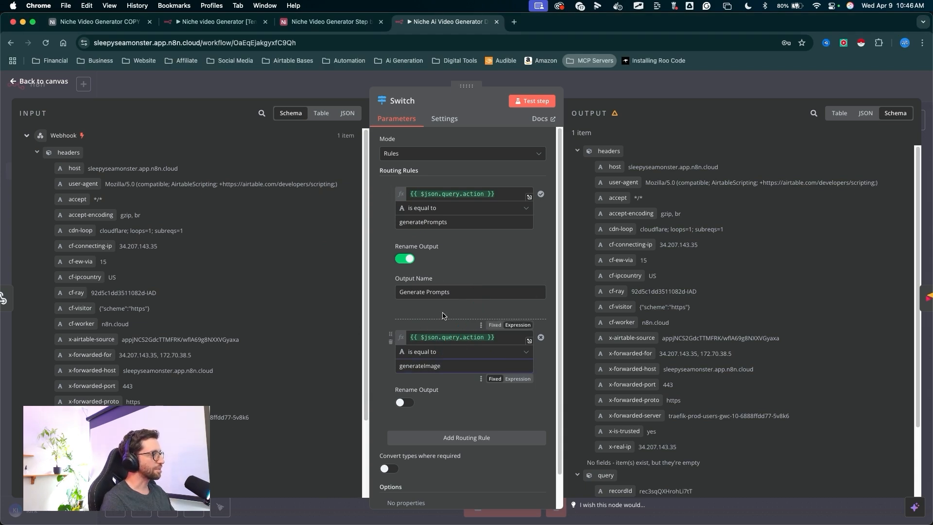
click(406, 402)
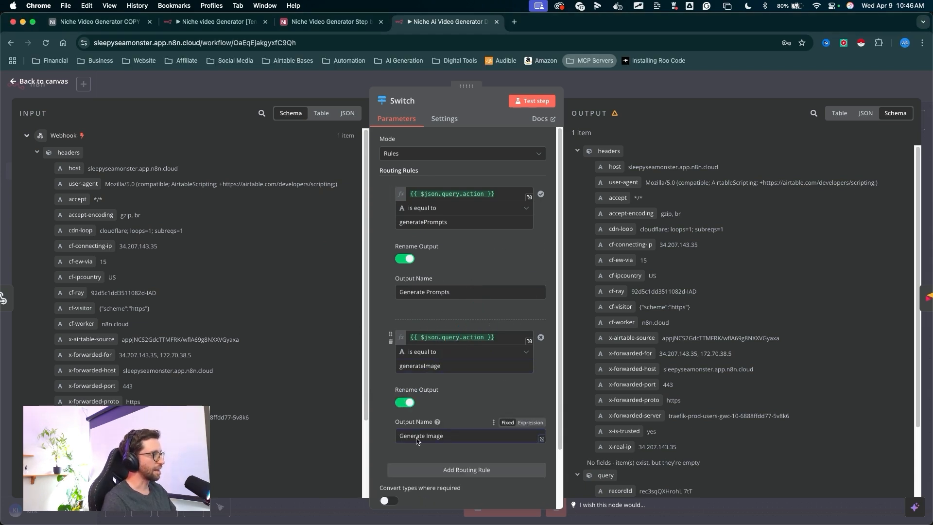
click(433, 409)
drag(440, 366, 416, 367)
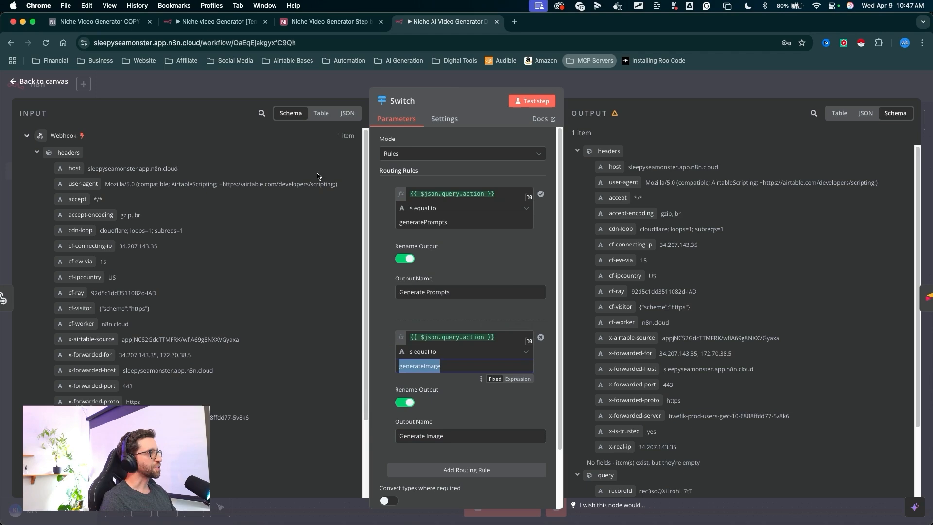
- Switch to the Airtable automations and duplicate the Generate Prompts n8n automation
click(331, 22)
mouse_move(301, 263)
mouse_down()
mouse_move(270, 132)
mouse_move(246, 87)
mouse_up()
click(243, 85)
mouse_move(324, 273)
mouse_down()
mouse_move(109, 150)
mouse_move(133, 152)
mouse_up()
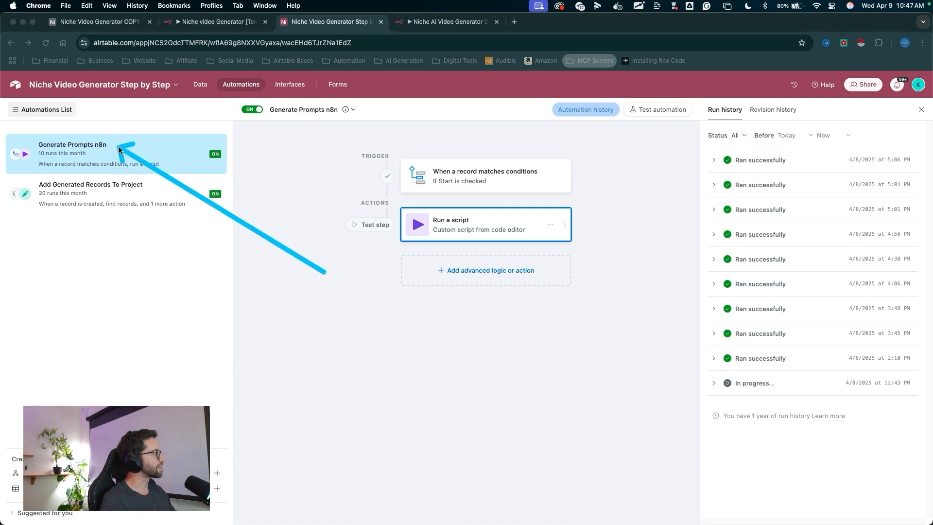
key(Escape)
click(212, 152)
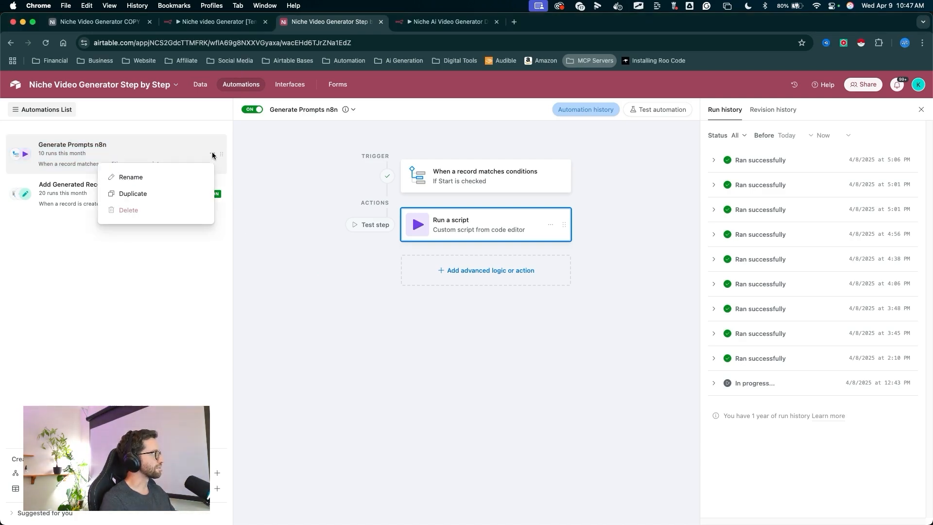
click(148, 192)
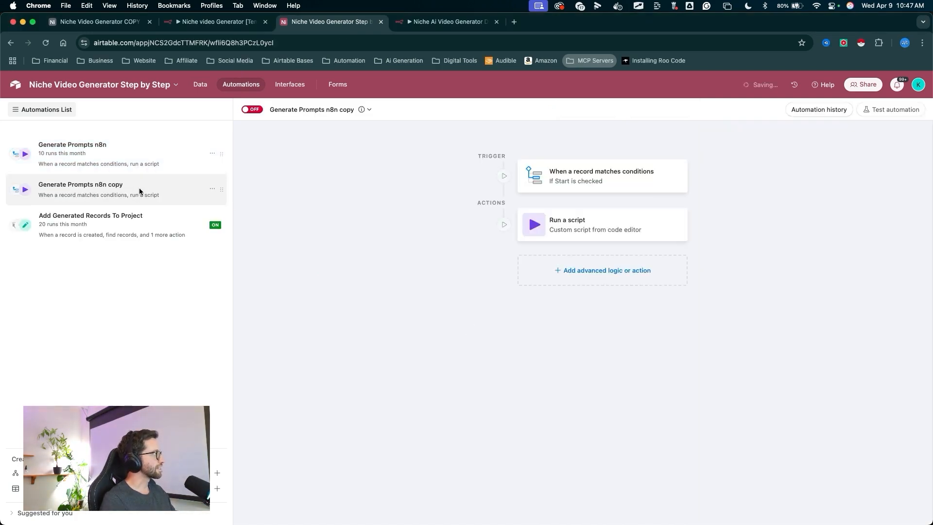
- Move the copied automation to the end of the list and rename it Generate Image n8n
drag(221, 193, 221, 234)
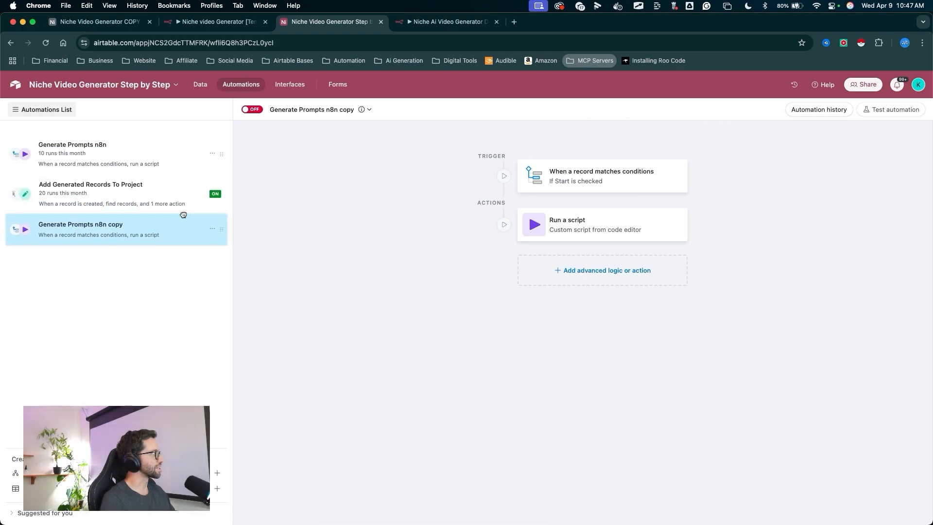
drag(108, 120, 115, 243)
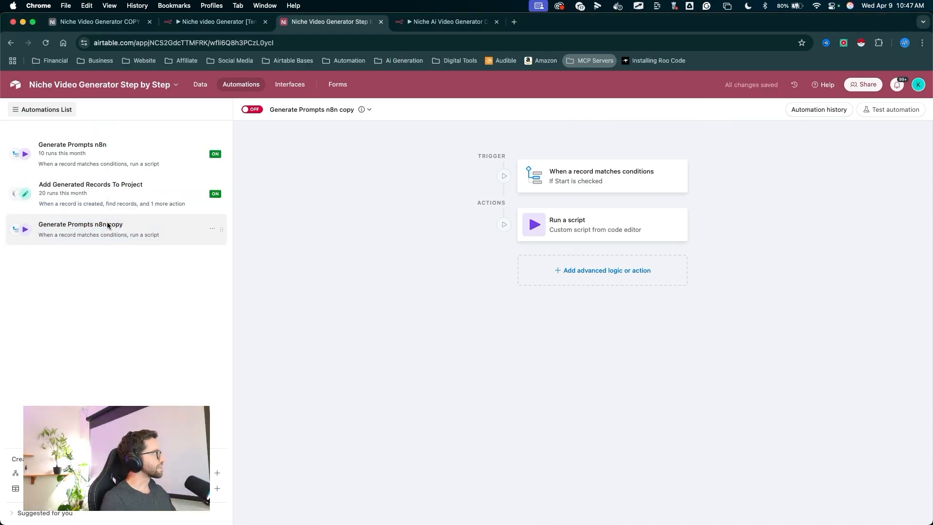
double_click(107, 223)
key(super+v)
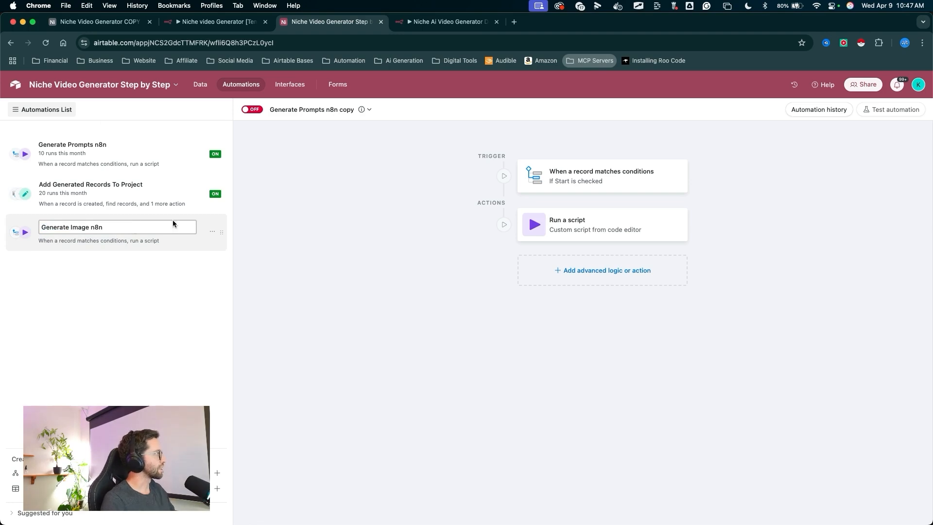
click(206, 290)
- Turn the Generate Image n8n automation on and change its trigger table to Generation
drag(271, 317, 250, 115)
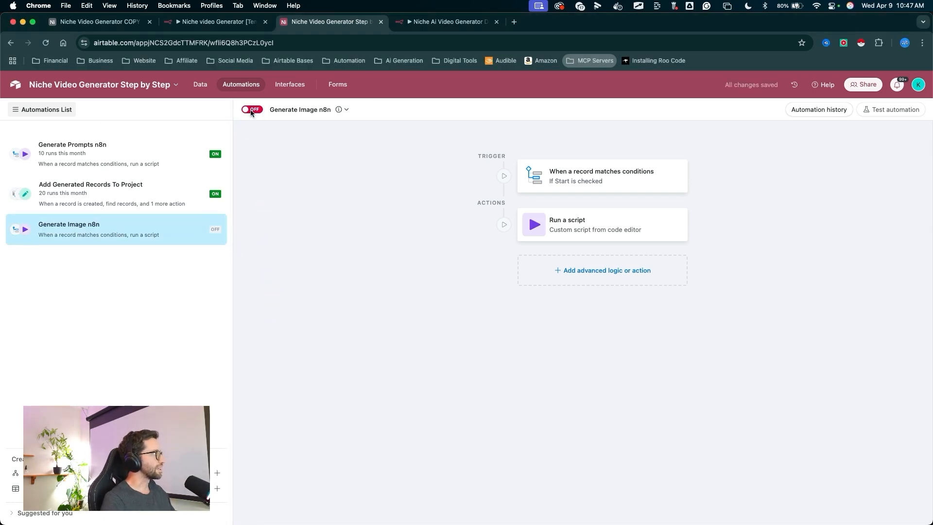
click(250, 110)
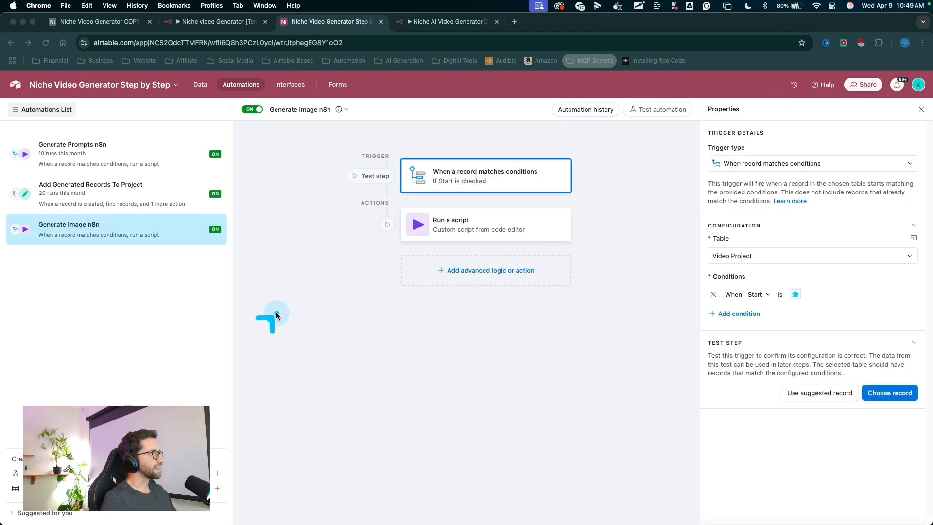
drag(273, 316, 445, 175)
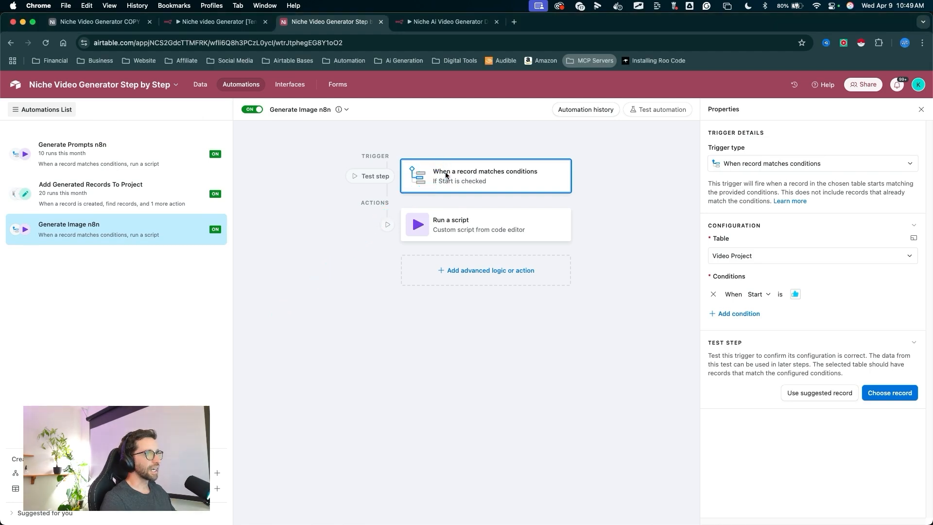
drag(592, 294, 689, 235)
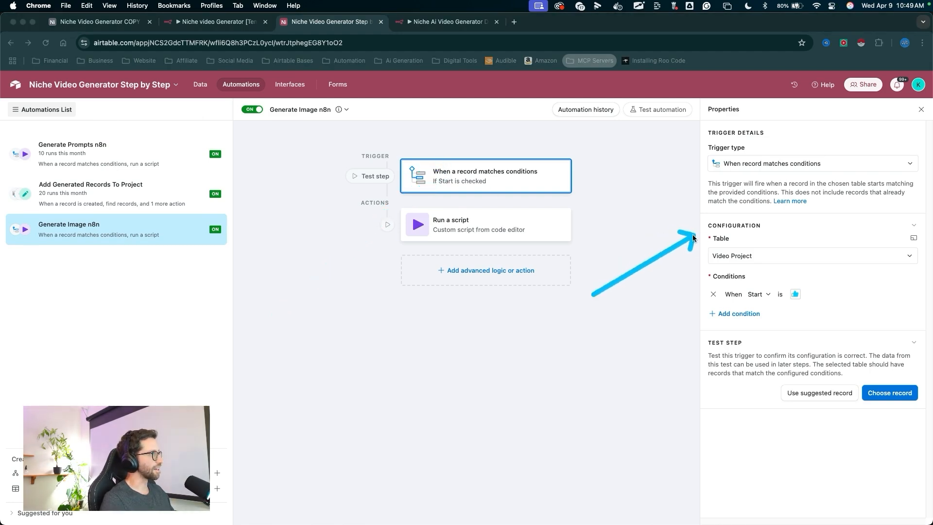
click(728, 256)
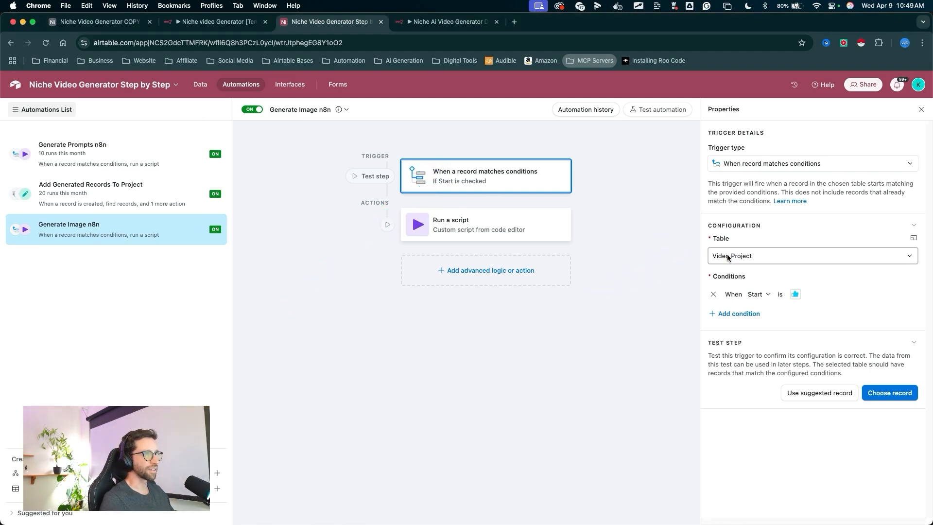
click(727, 256)
click(730, 307)
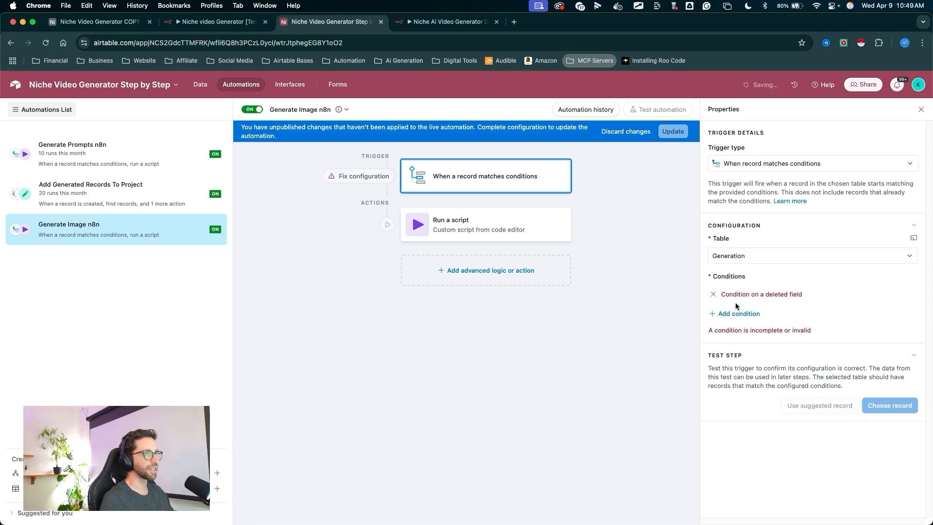
- Replace the trigger's broken condition with Generation Actions is Generate Image
drag(646, 371, 718, 296)
click(714, 293)
double_click(712, 294)
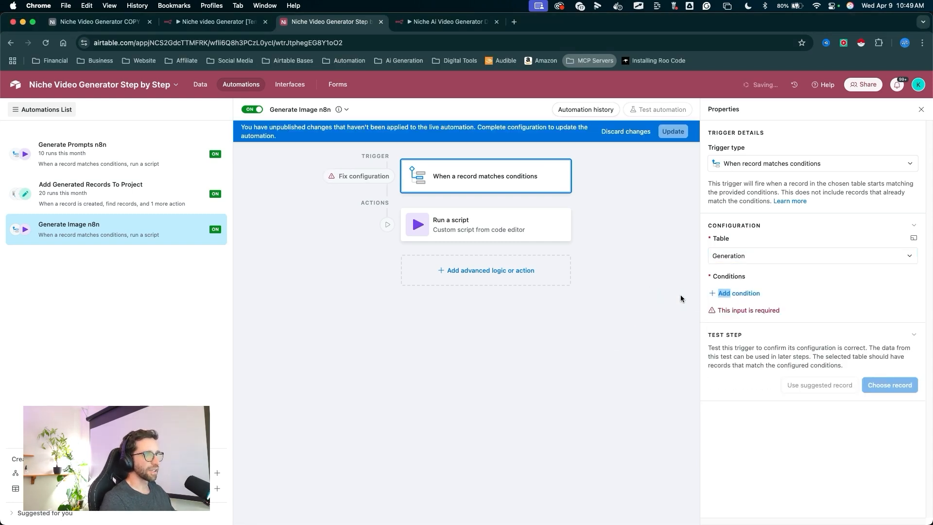
click(724, 293)
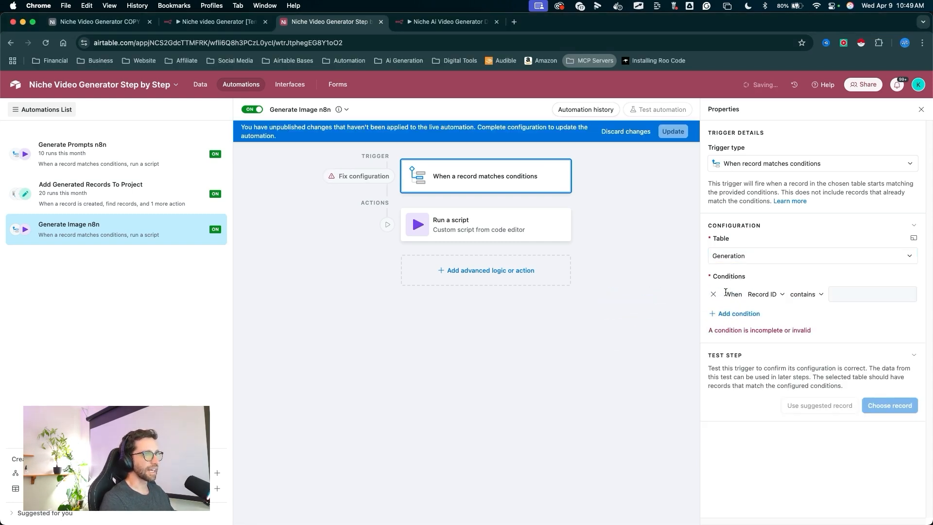
click(763, 294)
click(777, 359)
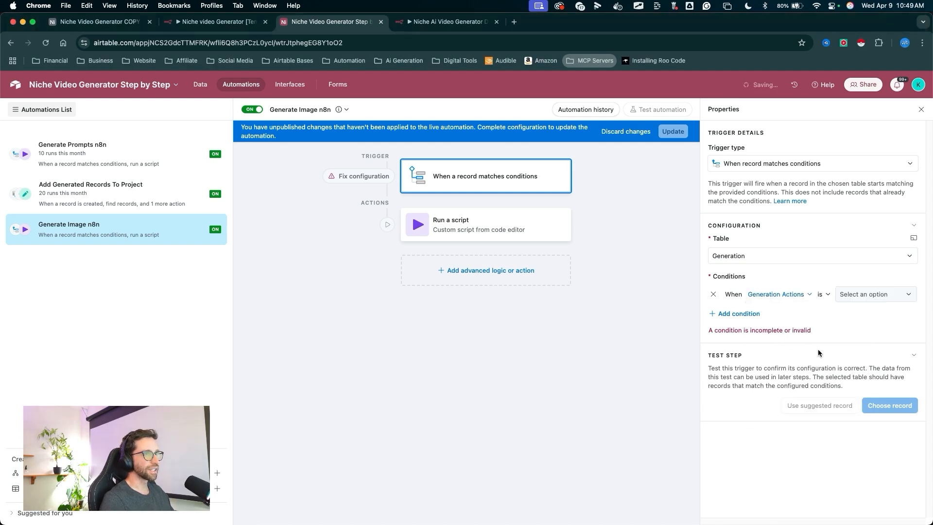
drag(821, 351, 829, 313)
click(861, 294)
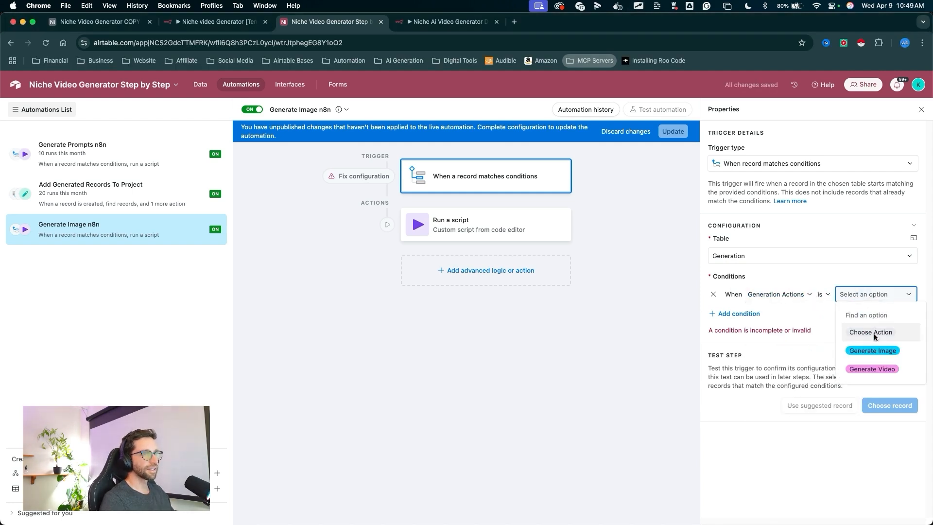
click(872, 348)
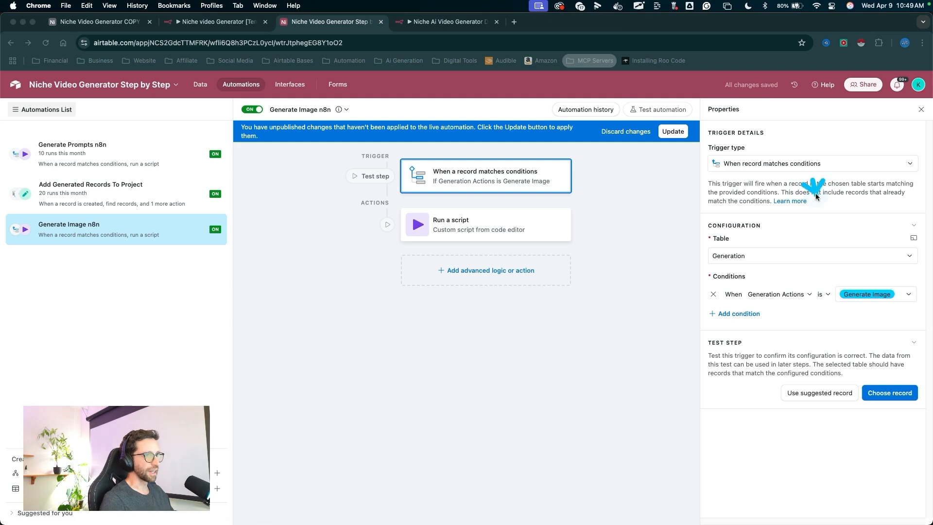
- Add a second trigger condition requiring the Image field to be empty
mouse_move(811, 180)
mouse_down()
mouse_move(860, 289)
mouse_move(845, 266)
mouse_up()
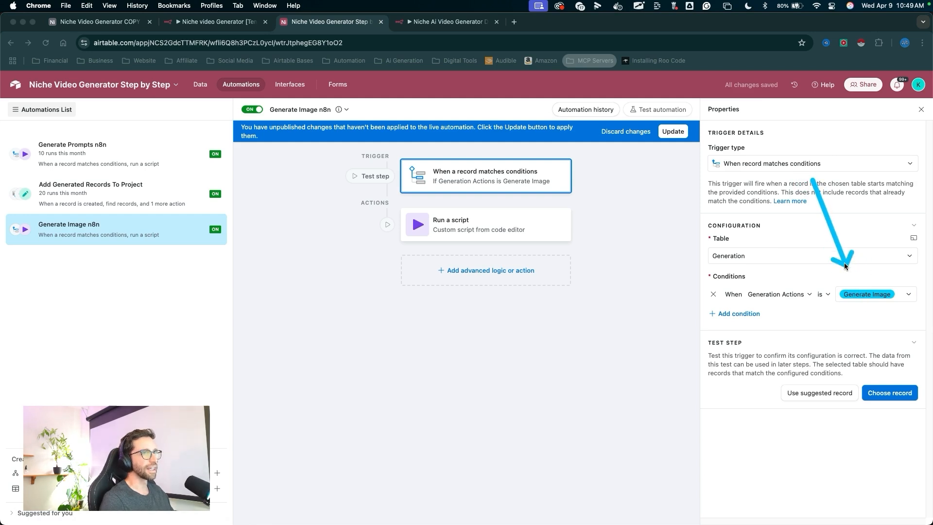
mouse_move(861, 308)
mouse_down()
mouse_move(859, 289)
mouse_move(811, 273)
mouse_up()
key(Escape)
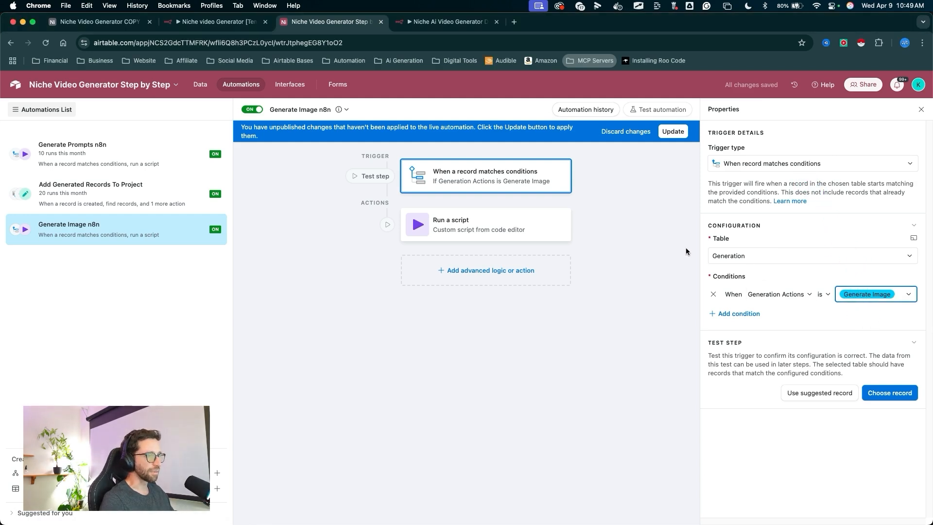
drag(648, 242, 675, 264)
drag(709, 299, 713, 305)
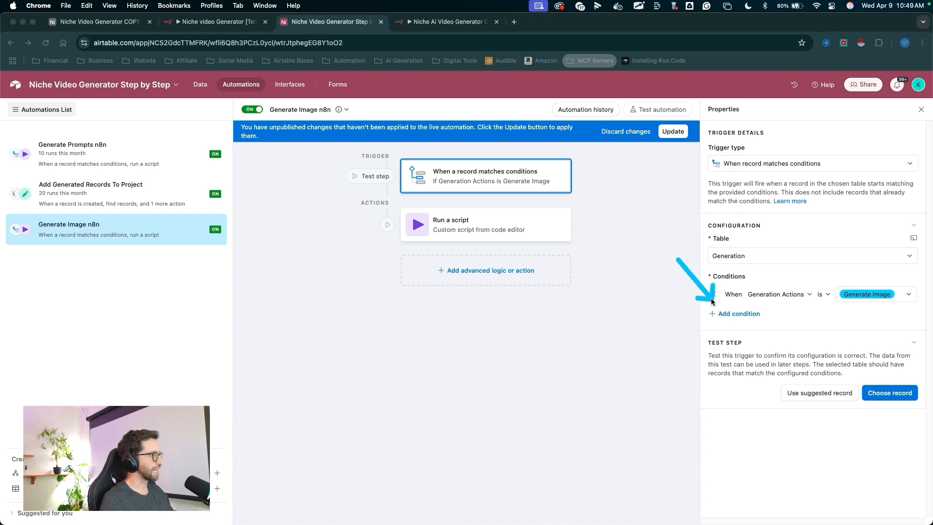
click(724, 313)
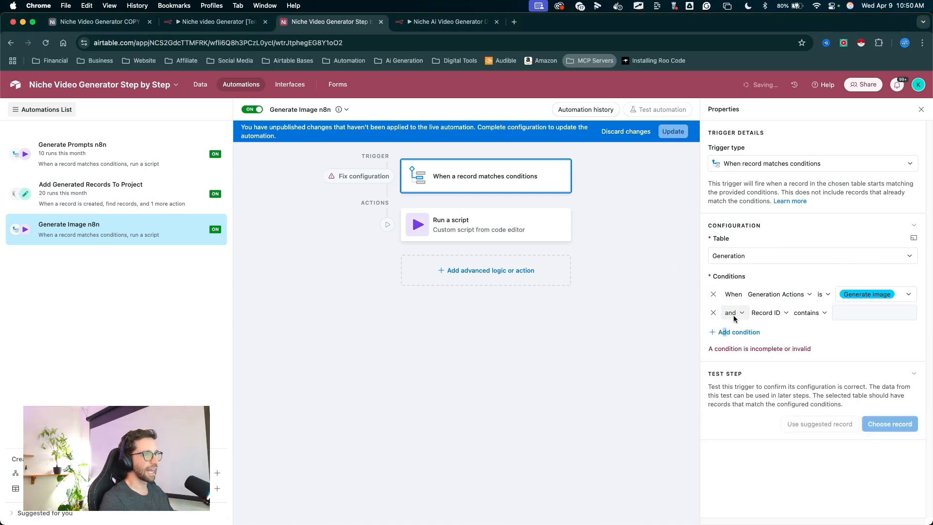
click(767, 313)
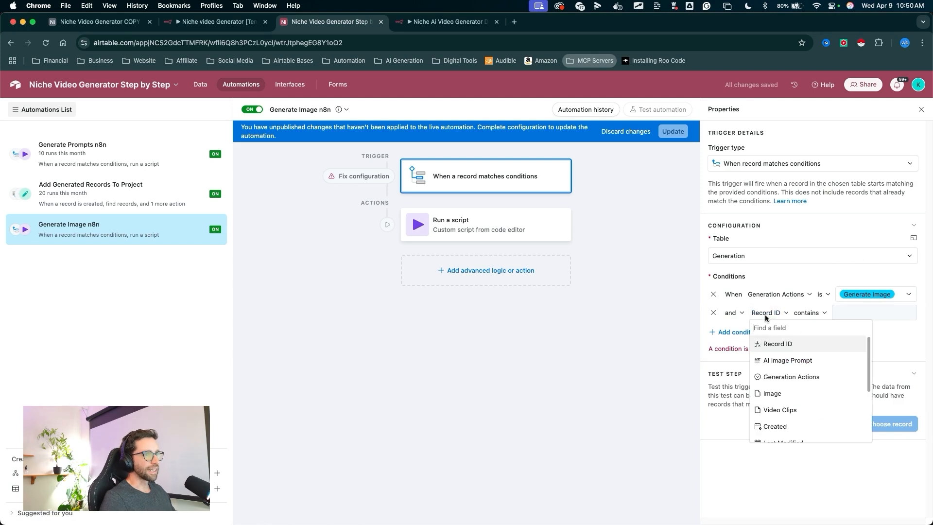
click(797, 393)
click(824, 313)
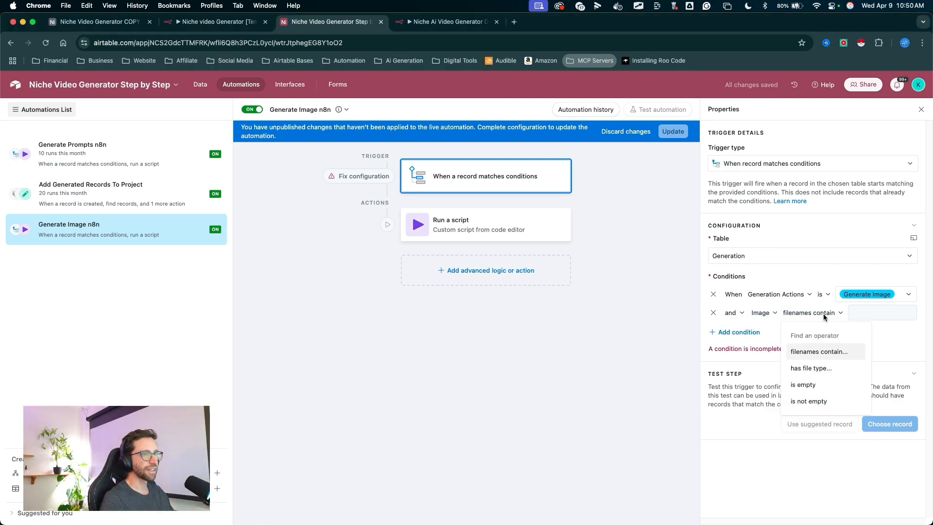
click(803, 384)
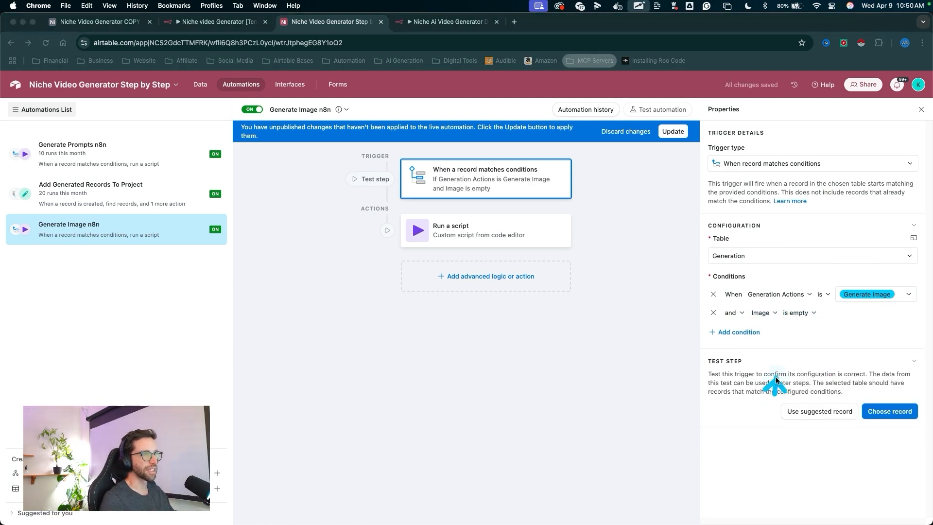
- Apply the updated trigger to the live automation
mouse_move(776, 381)
mouse_down()
mouse_move(797, 318)
mouse_move(850, 305)
mouse_up()
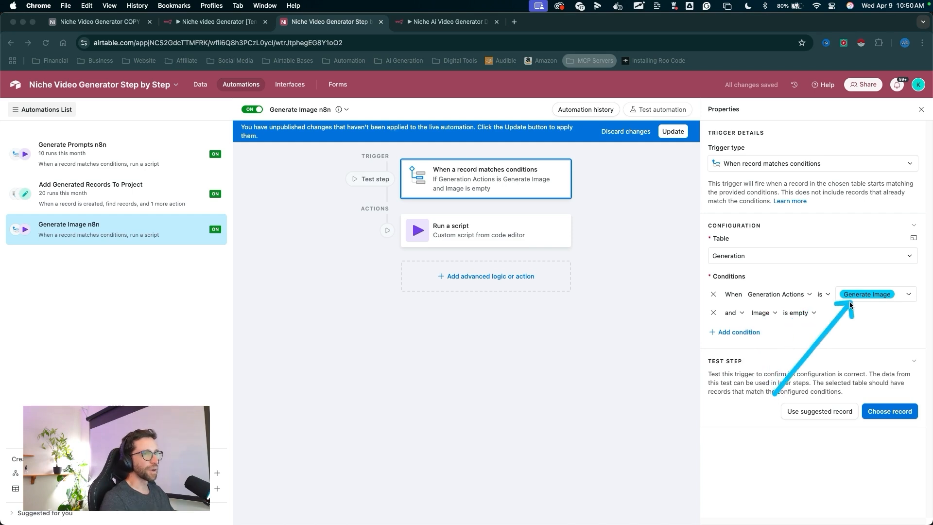
drag(746, 374, 779, 311)
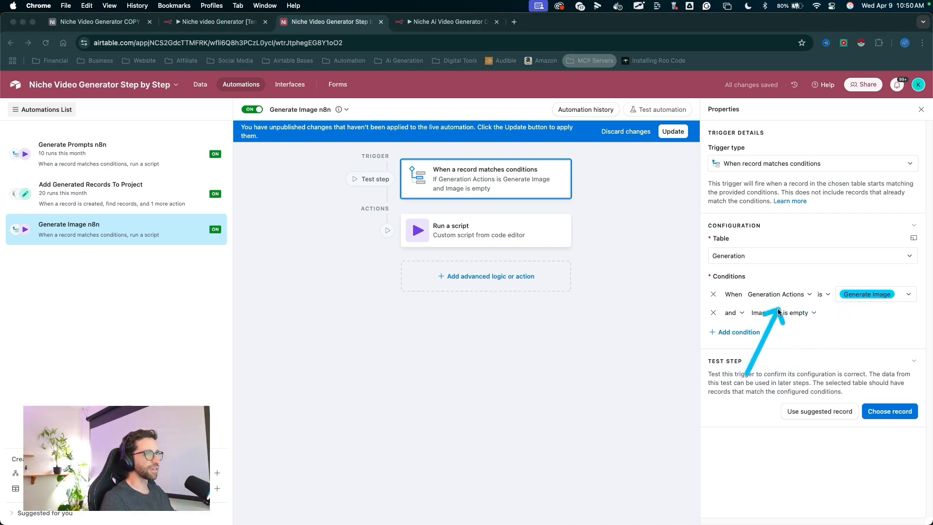
mouse_move(747, 374)
mouse_down()
mouse_move(870, 293)
mouse_move(723, 322)
mouse_move(791, 319)
mouse_move(733, 324)
mouse_move(733, 314)
mouse_up()
key(Escape)
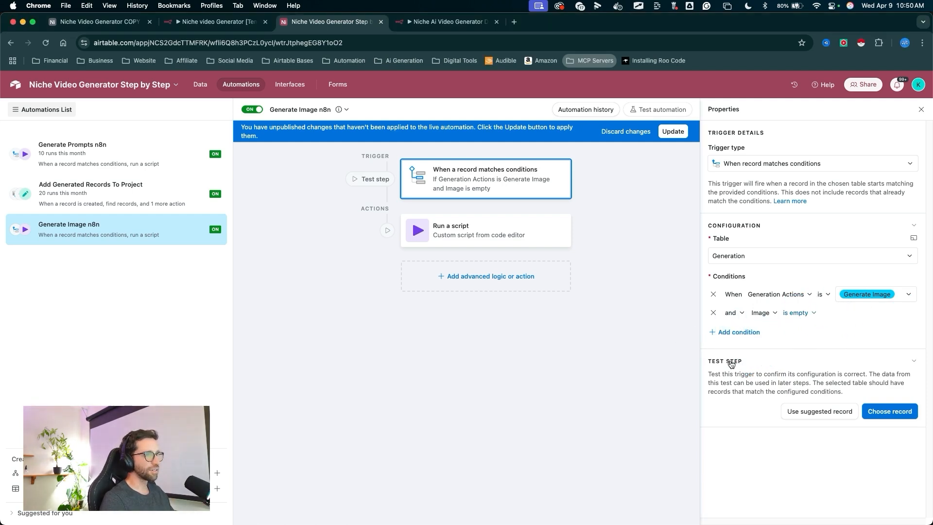
mouse_move(694, 214)
mouse_down()
mouse_move(676, 136)
mouse_move(520, 218)
mouse_up()
key(Escape)
click(673, 132)
key(Escape)
- Open the Run a script action and set its action input to generateImage
click(508, 229)
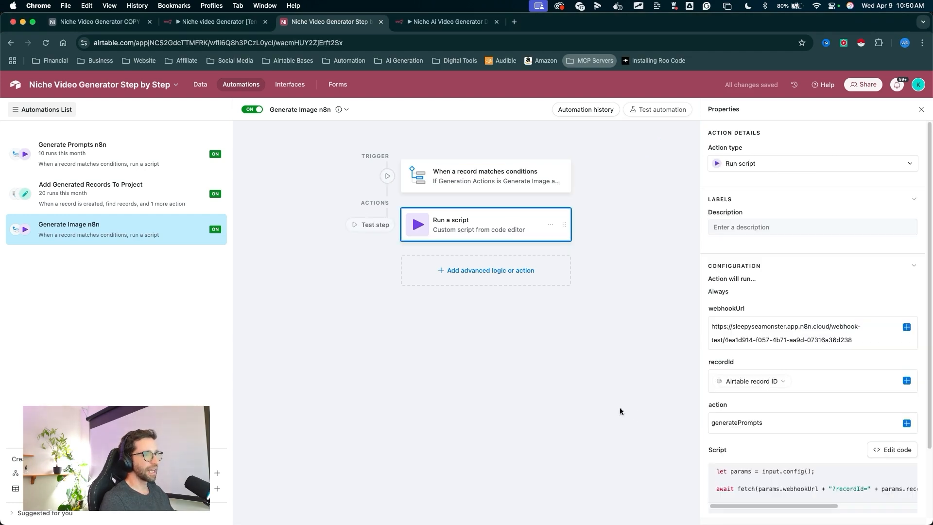
drag(620, 408, 643, 385)
key(Escape)
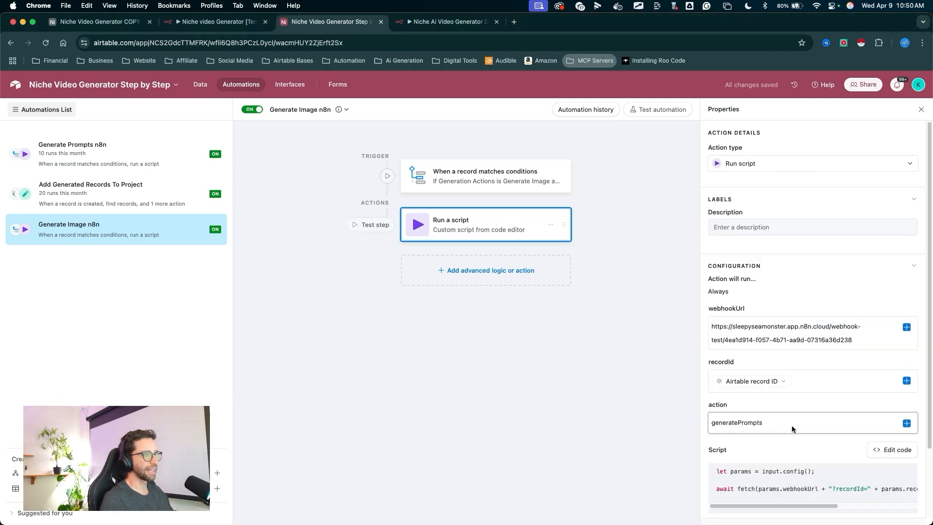
double_click(791, 423)
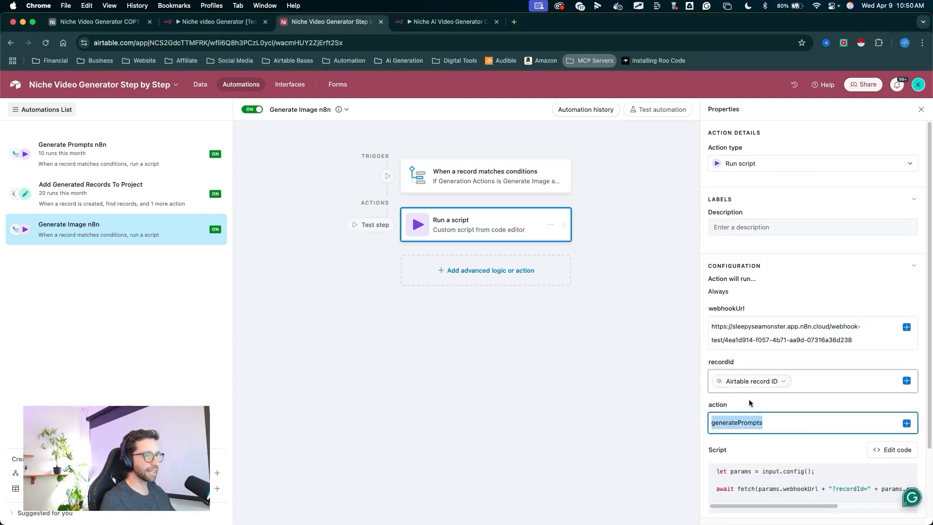
text(generateImage)
- Publish the updated script action to the live automation
drag(661, 373, 680, 391)
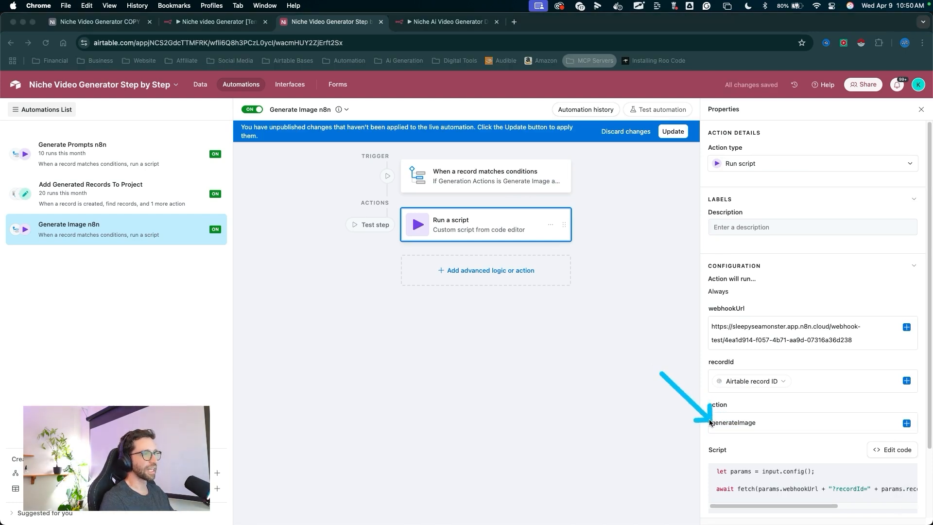
key(Escape)
drag(654, 207, 672, 134)
key(Escape)
click(672, 132)
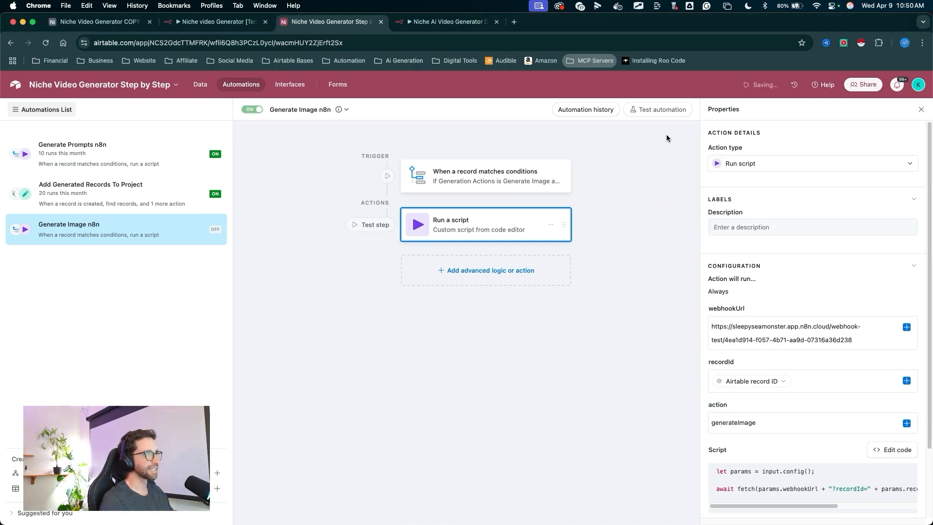
- Open the base's data view on the Generation table
drag(311, 234, 207, 93)
key(Escape)
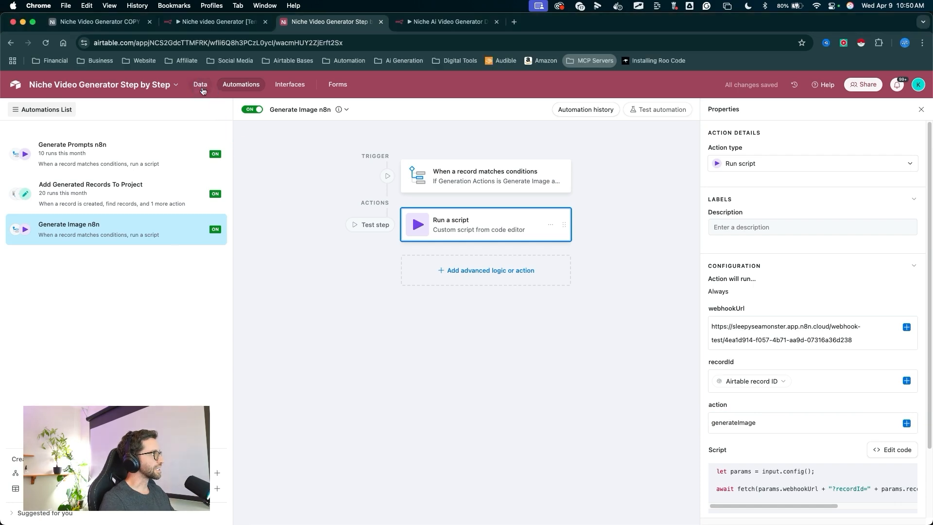
click(201, 85)
mouse_move(597, 141)
mouse_down()
mouse_move(435, 212)
mouse_move(426, 394)
mouse_move(430, 136)
mouse_move(430, 191)
mouse_up()
key(Escape)
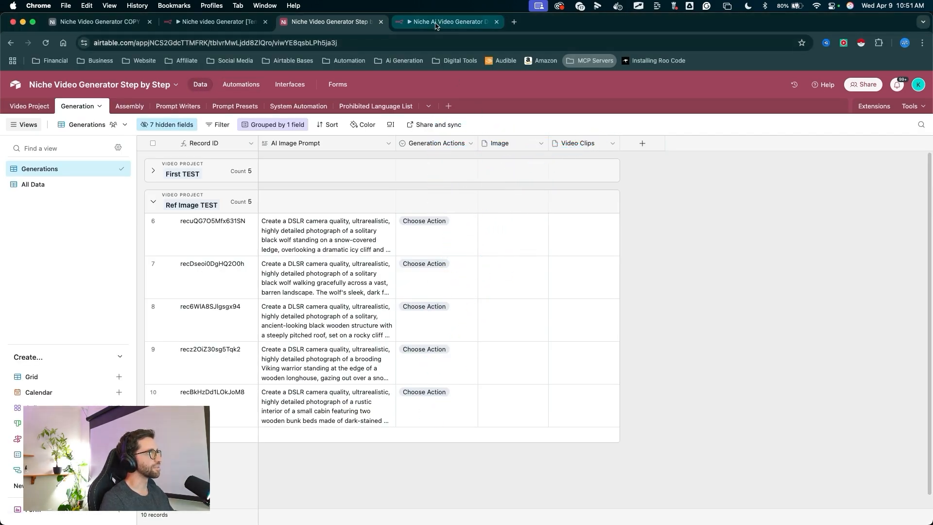
- Return to the n8n workflow, close the Switch node and save the workflow
click(437, 29)
drag(620, 198, 604, 88)
key(Escape)
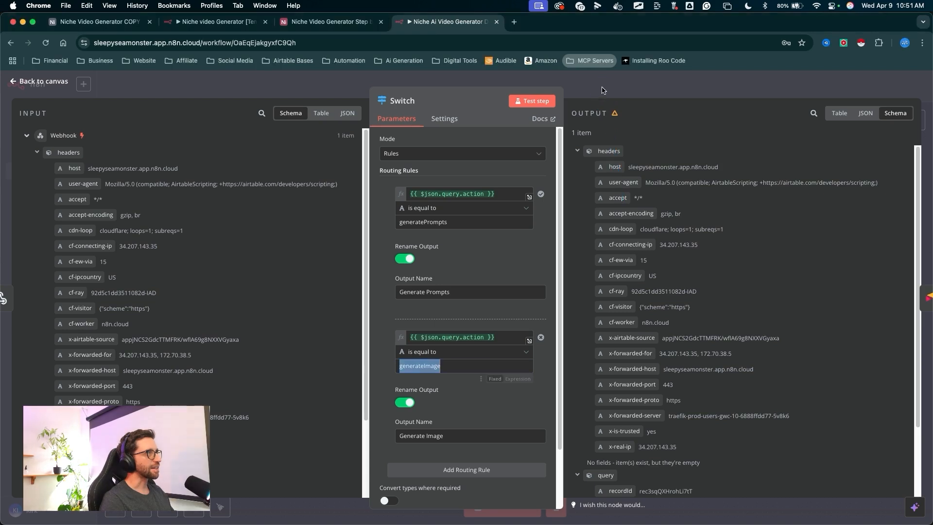
click(604, 89)
drag(791, 308, 784, 99)
key(Escape)
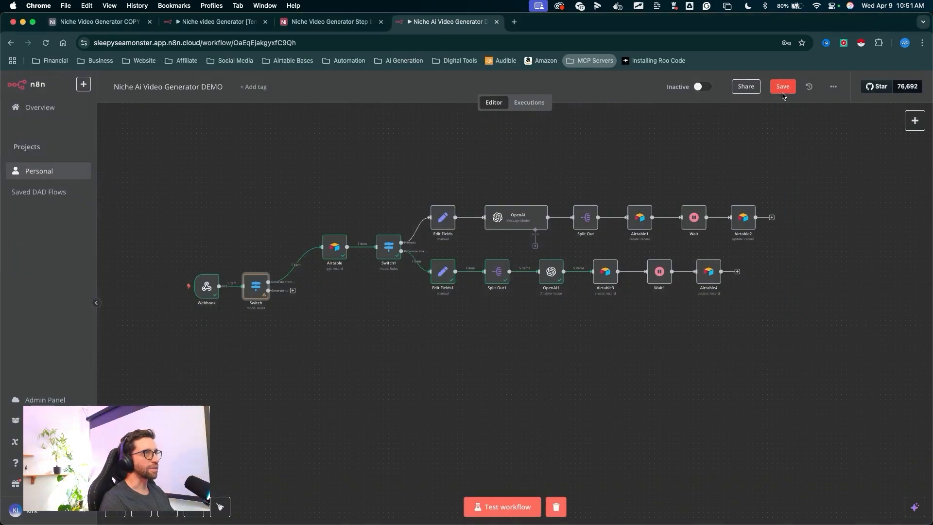
click(783, 92)
- Start a workflow test run so it waits for the trigger event
drag(444, 418, 485, 488)
key(Escape)
click(488, 501)
drag(209, 158, 212, 258)
key(Escape)
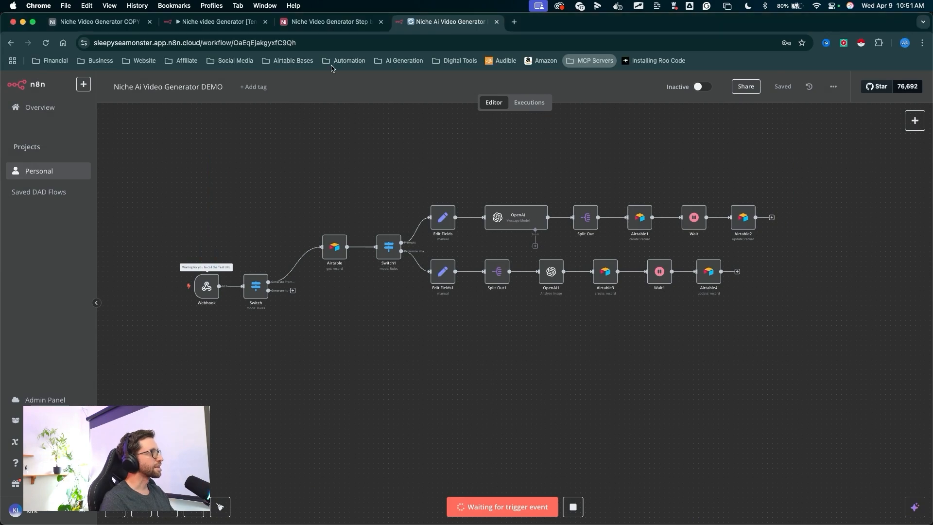
- In Airtable, set the first Ref Image TEST record's Generation Actions to Generate Image
click(330, 21)
drag(468, 119, 435, 220)
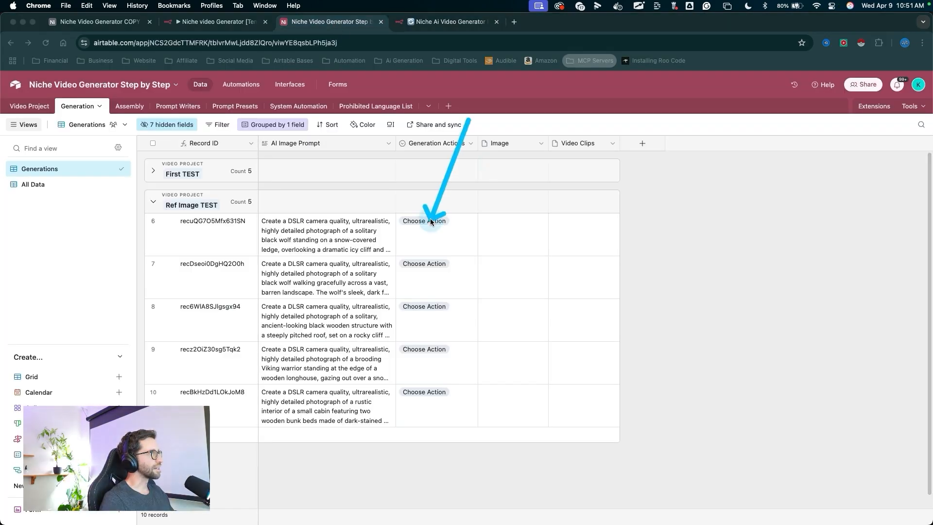
key(Escape)
click(429, 227)
click(427, 222)
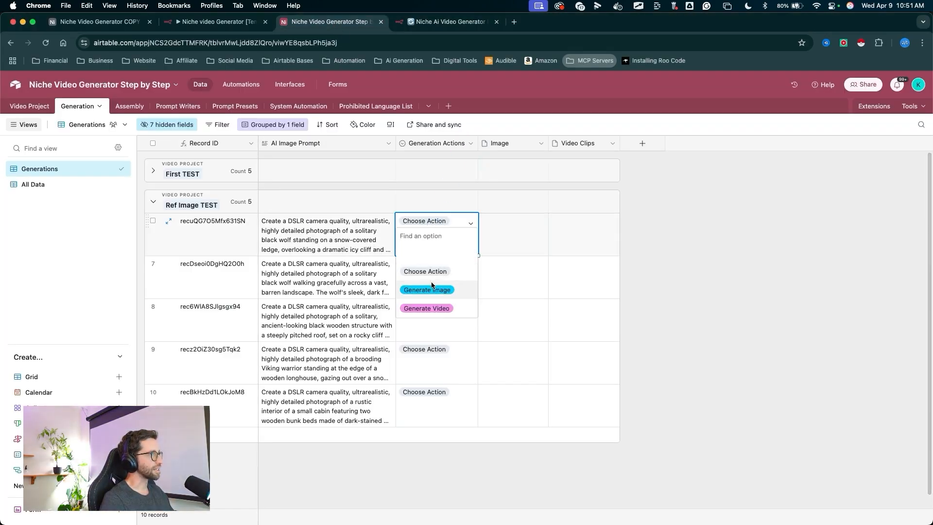
click(423, 292)
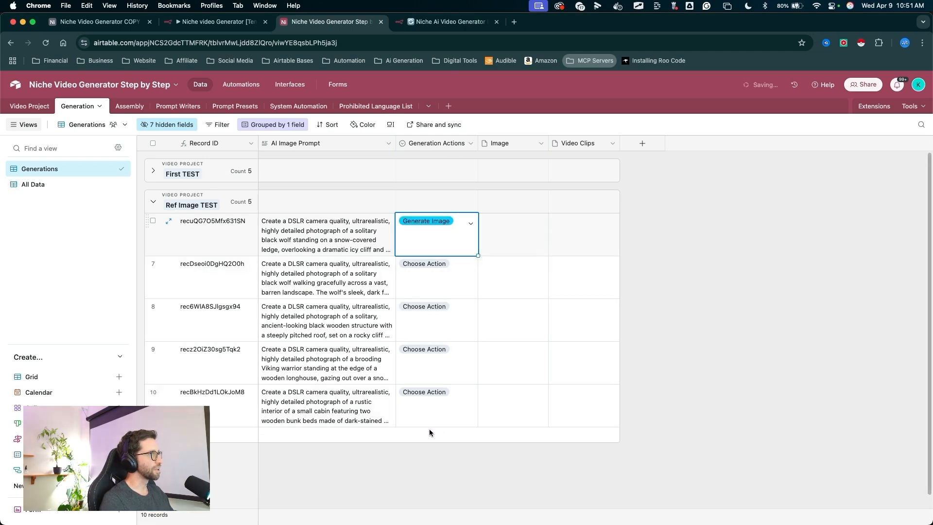
- Back in n8n, add an Airtable node after the Switch node's Generate Image output
click(450, 21)
mouse_move(277, 128)
mouse_down()
mouse_move(227, 221)
mouse_move(301, 282)
mouse_up()
scroll(265, 291, up, 5)
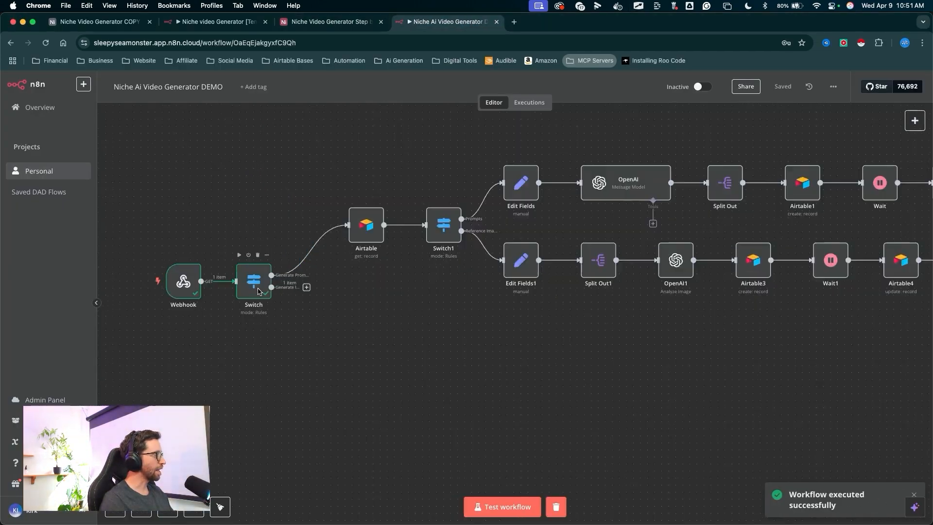
drag(355, 399, 320, 327)
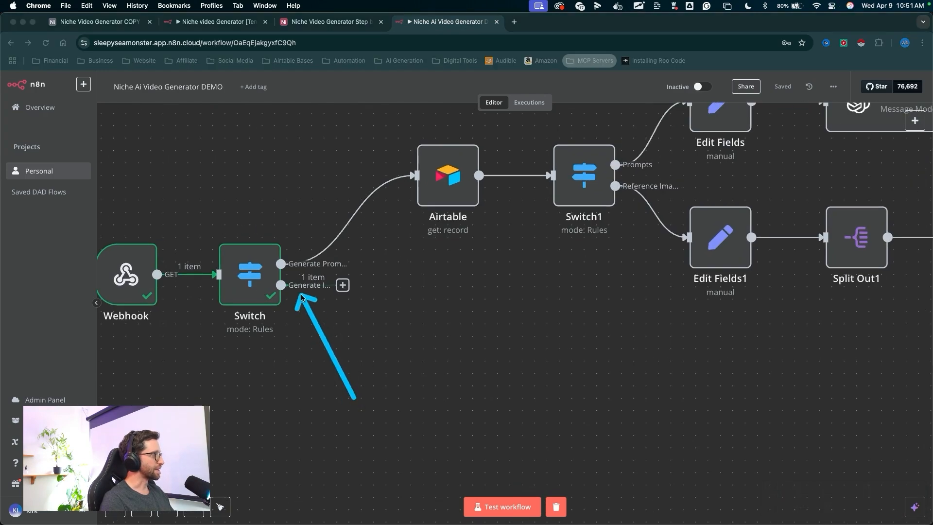
mouse_move(301, 295)
mouse_down()
mouse_move(322, 292)
mouse_move(283, 297)
mouse_up()
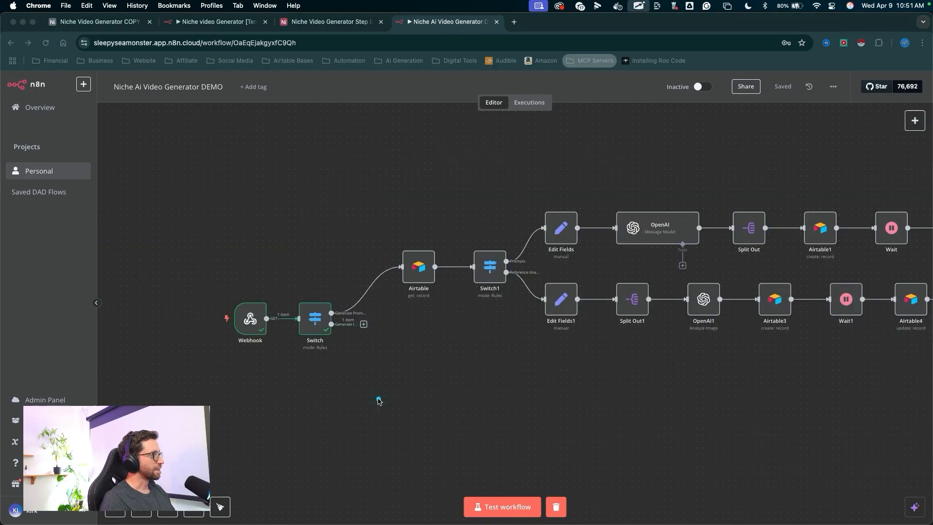
click(364, 324)
text(air)
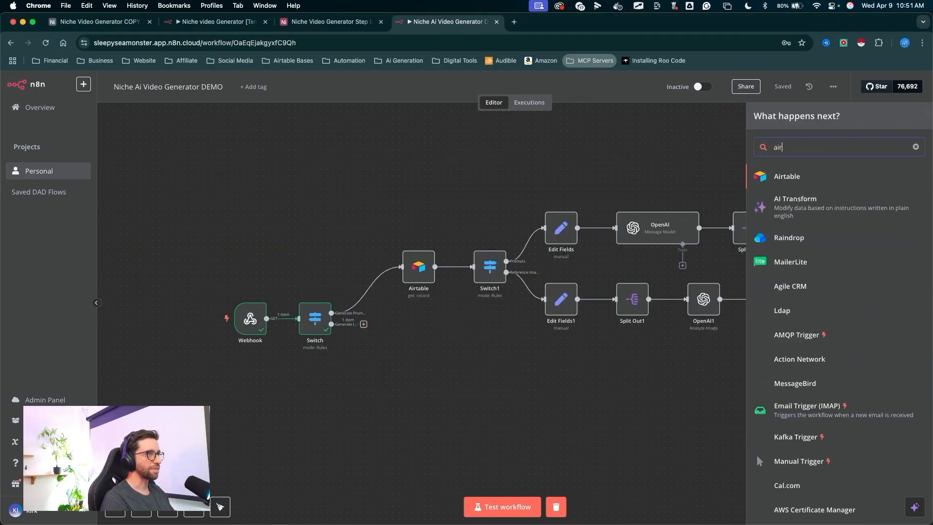
click(763, 175)
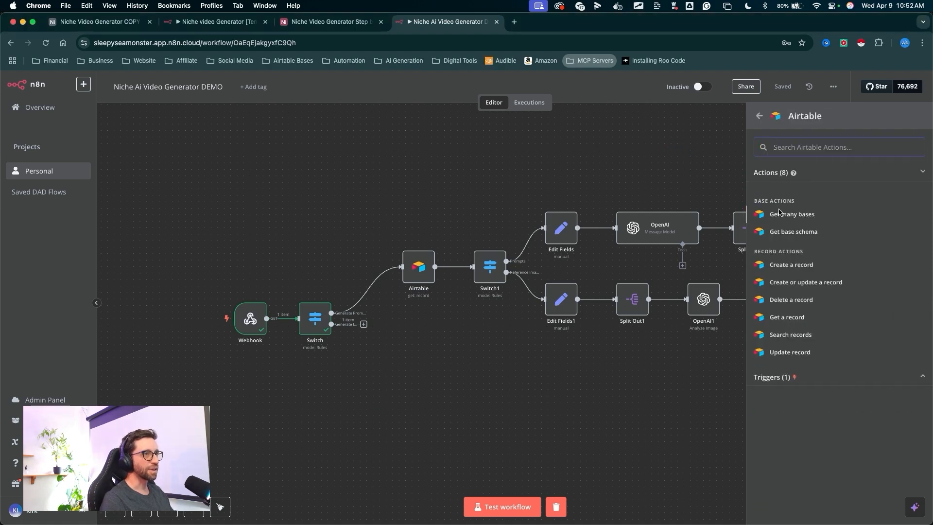
- Configure the node to Get a record from the Niche Video Generator Step by Step base, Generation table
click(787, 322)
click(412, 150)
click(413, 175)
click(452, 248)
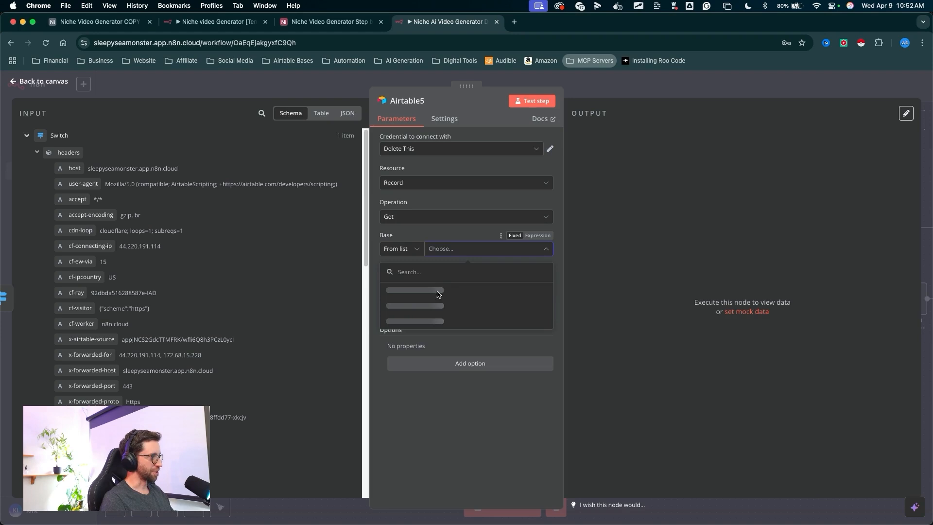
click(433, 290)
click(450, 281)
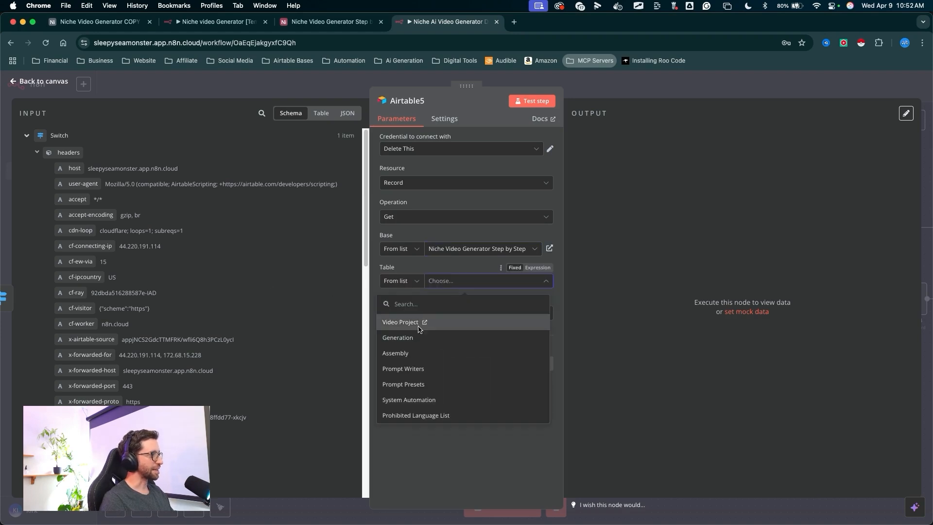
click(408, 338)
- Map the webhook's query recordId into Record ID, test the step, and return to the canvas
drag(317, 283, 386, 312)
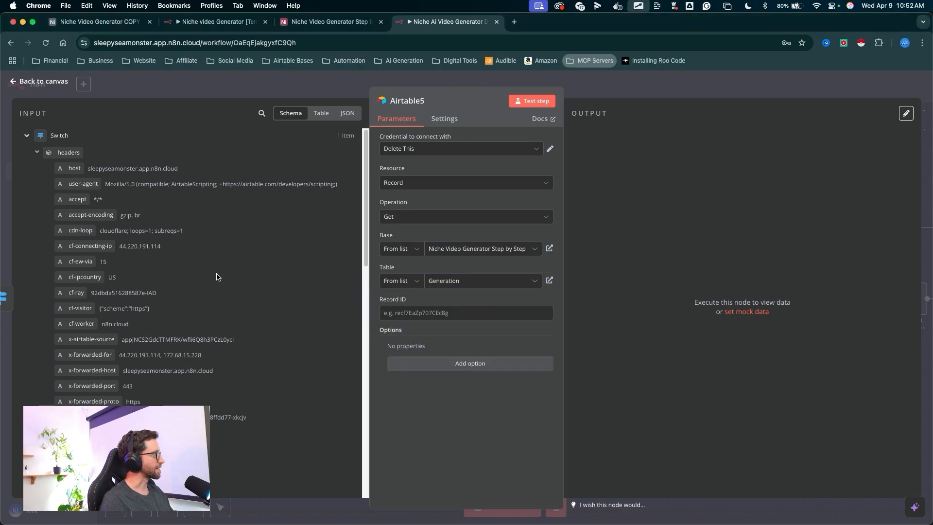
drag(287, 243, 79, 120)
scroll(230, 283, down, 15)
scroll(230, 282, down, 4)
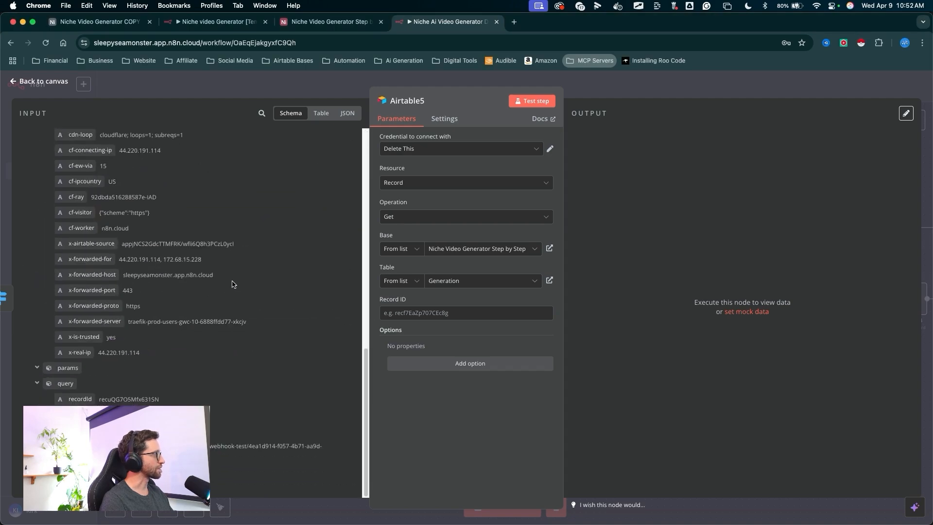
mouse_move(256, 195)
mouse_down()
mouse_move(128, 386)
mouse_move(99, 396)
mouse_move(486, 312)
mouse_up()
drag(520, 291, 544, 97)
click(533, 102)
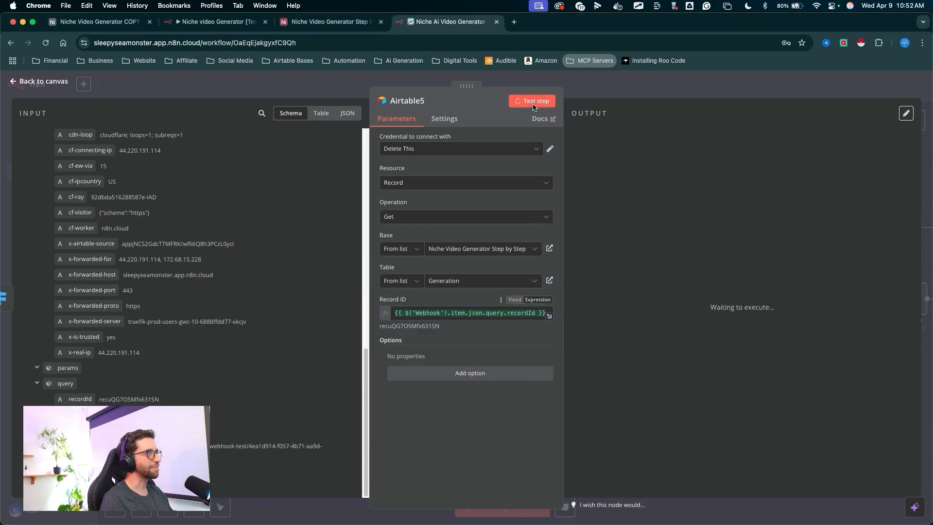
mouse_move(786, 142)
mouse_down()
mouse_move(696, 315)
mouse_move(688, 380)
mouse_up()
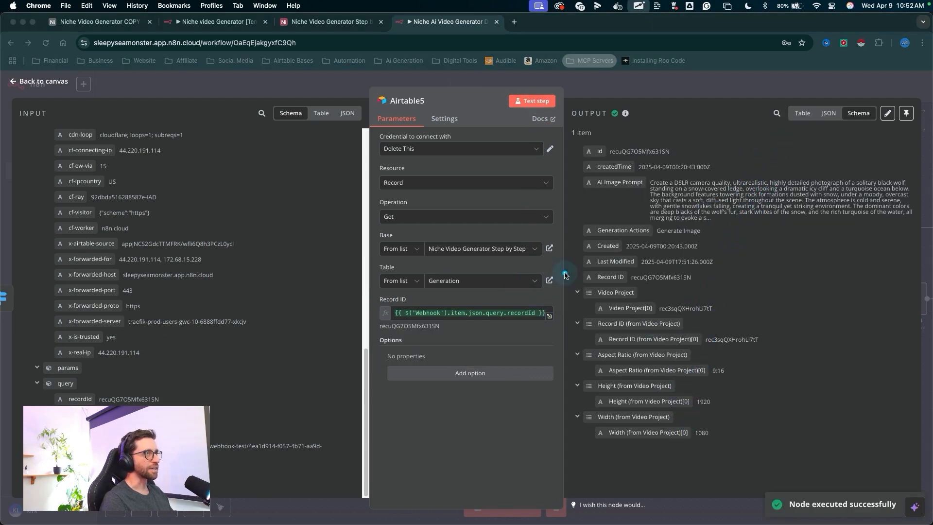
drag(611, 156, 610, 66)
key(Escape)
drag(445, 433, 437, 364)
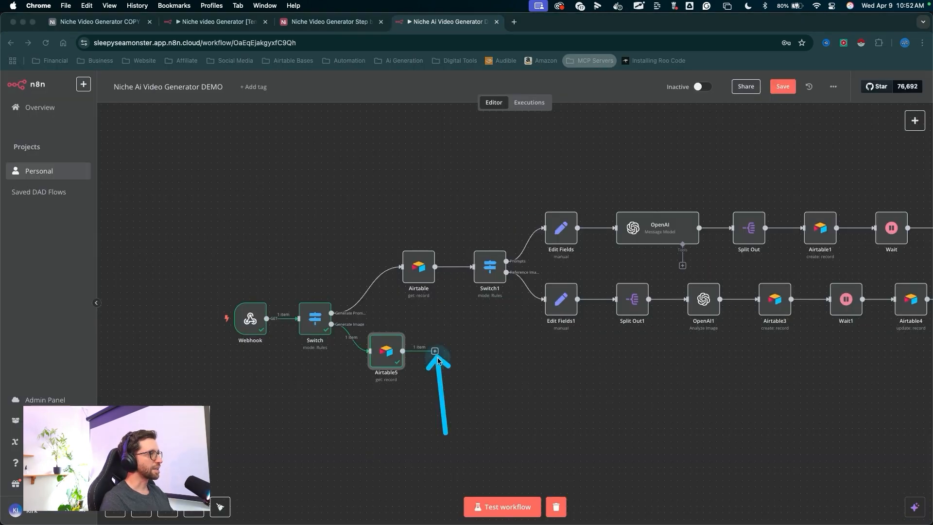
- Add an HTTP Request node after the Airtable5 node on the Generate Image branch
click(435, 351)
text(Htt)
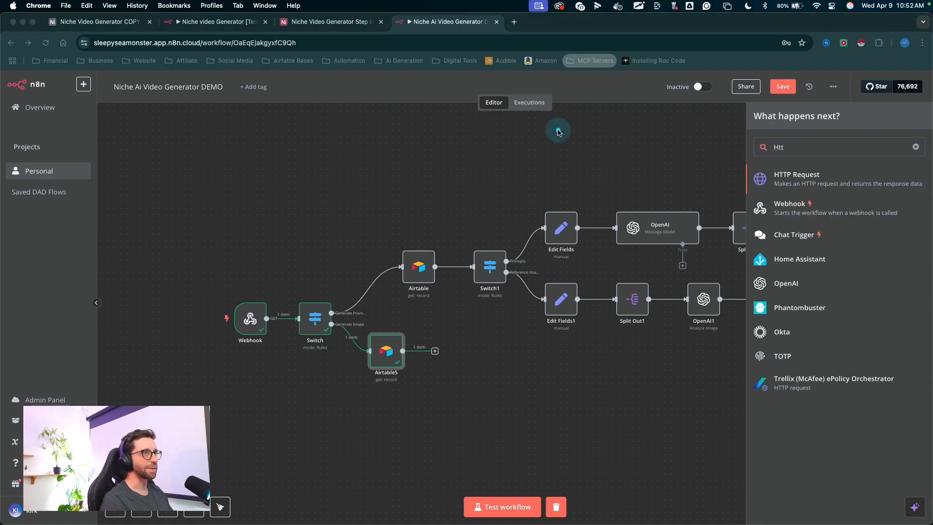
drag(556, 130, 758, 176)
click(774, 179)
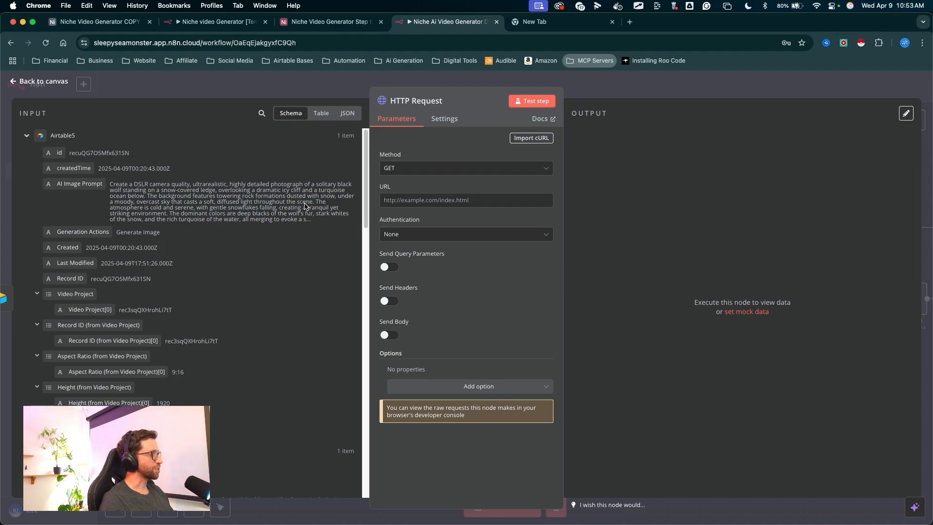
- Open the fal.ai models gallery in a new browser tab and log in to fal
click(534, 21)
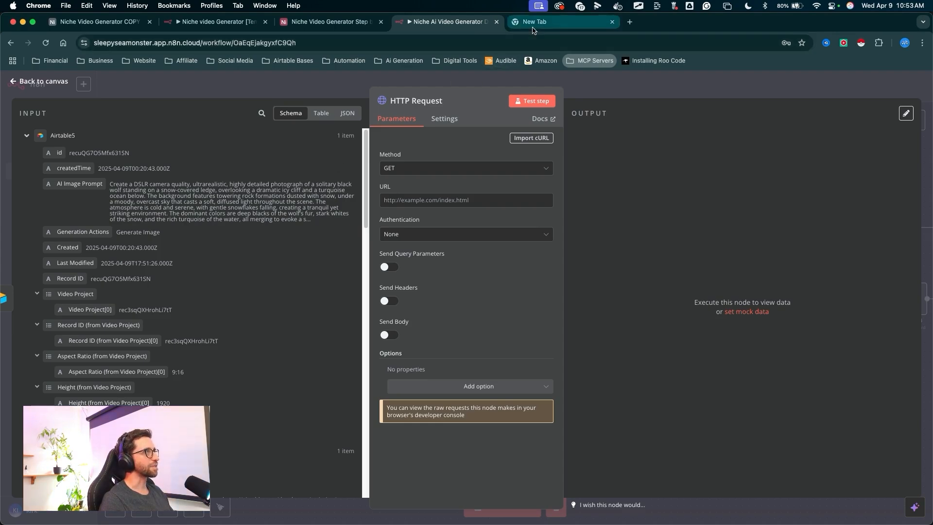
drag(99, 54, 109, 51)
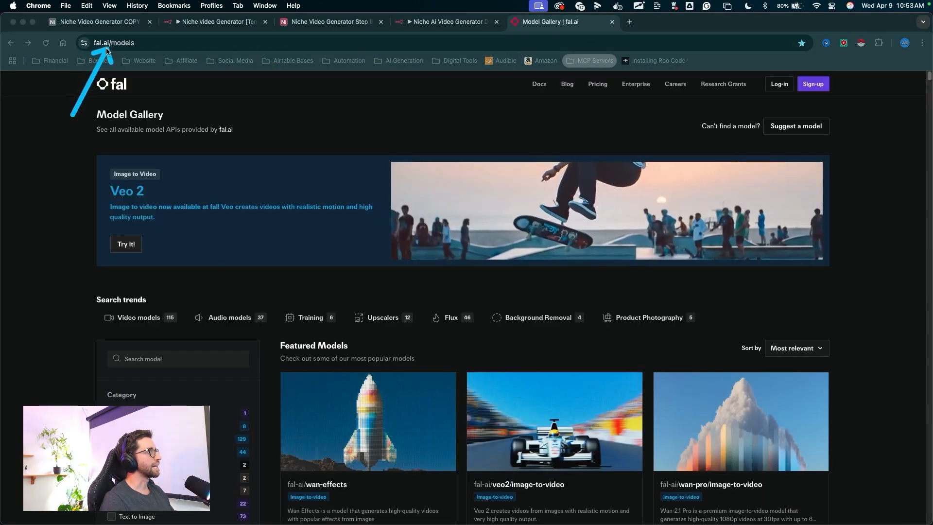
click(862, 170)
mouse_move(863, 173)
mouse_down()
mouse_move(788, 95)
mouse_move(813, 86)
mouse_move(823, 94)
mouse_move(817, 88)
mouse_move(776, 87)
mouse_up()
click(778, 85)
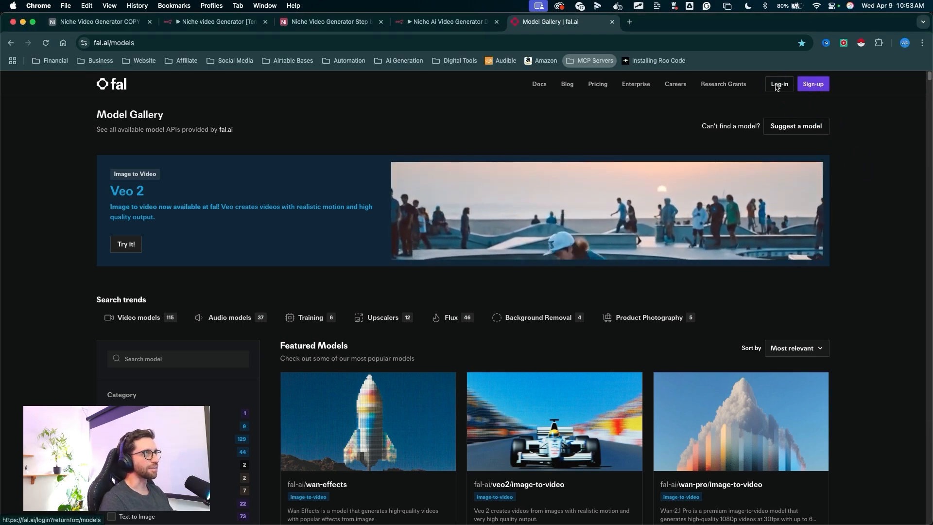
click(502, 293)
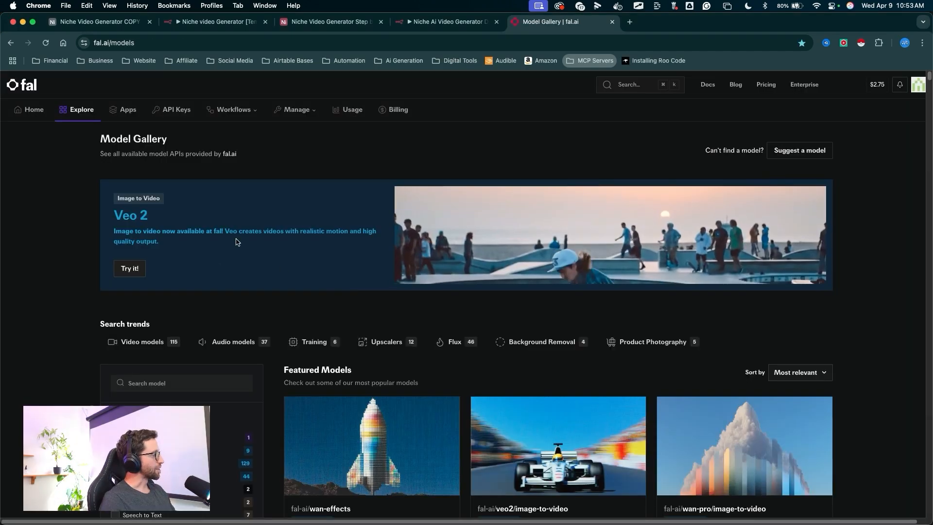
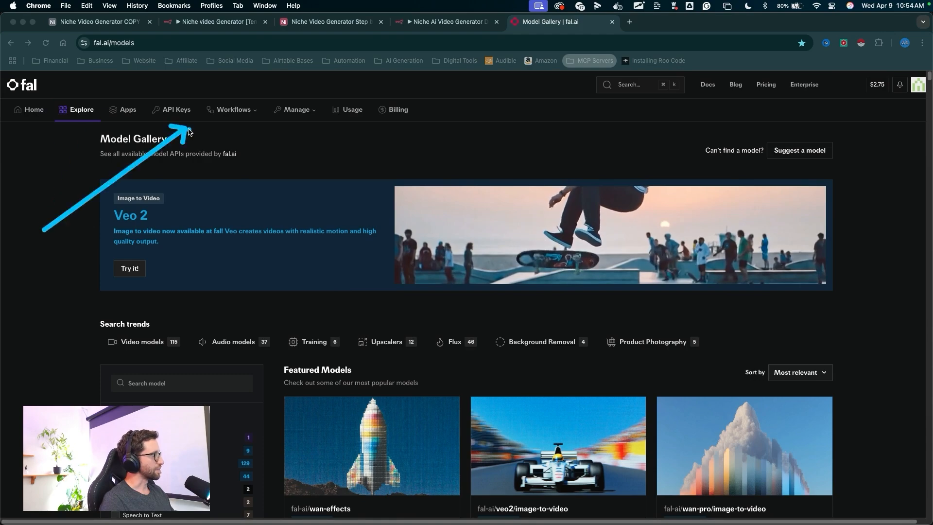
- Browse the fal.ai model gallery's featured models and all-models list
scroll(63, 250, down, 5)
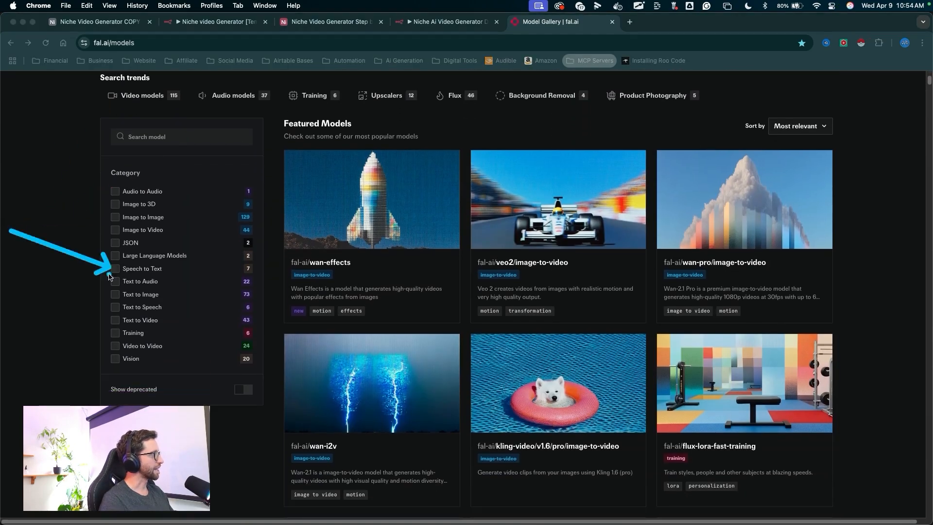
scroll(474, 277, down, 1)
scroll(474, 277, down, 12)
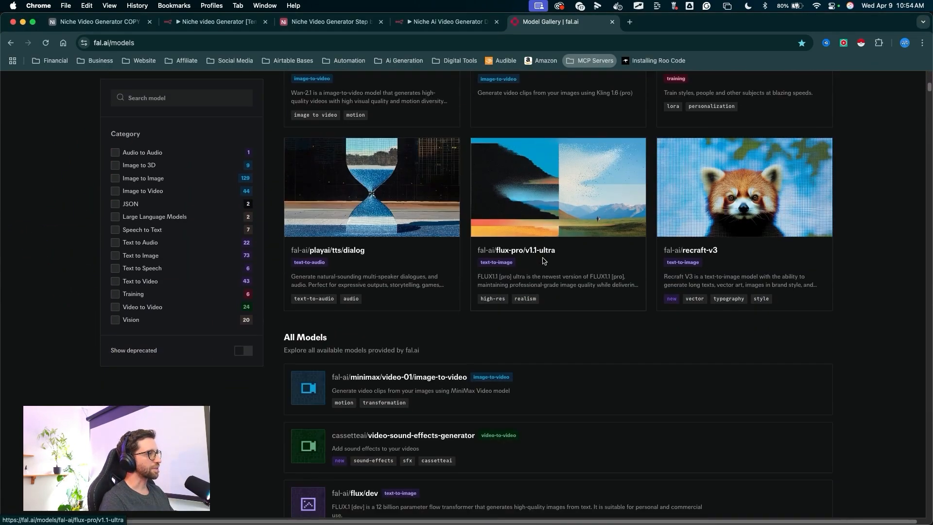
scroll(592, 241, down, 1)
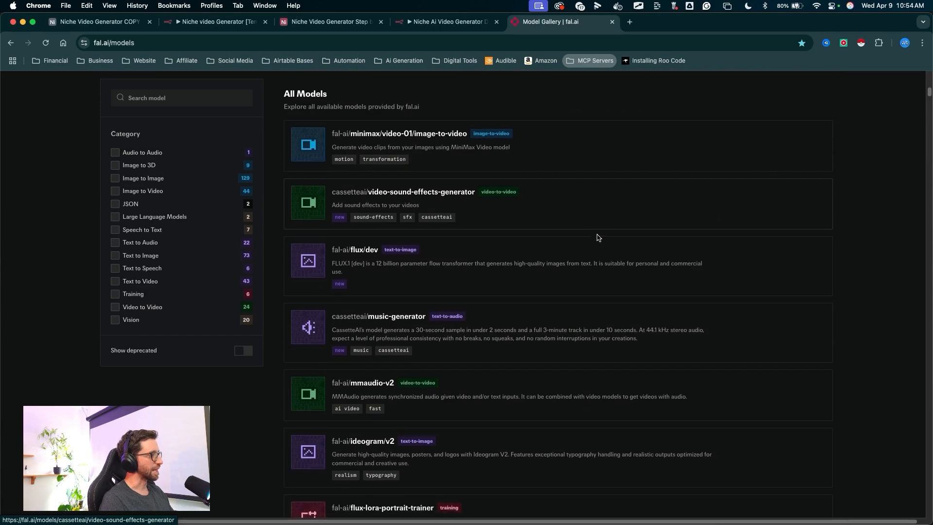
mouse_move(737, 156)
mouse_down()
mouse_move(438, 133)
mouse_move(479, 314)
mouse_up()
scroll(589, 304, down, 2)
scroll(589, 305, down, 5)
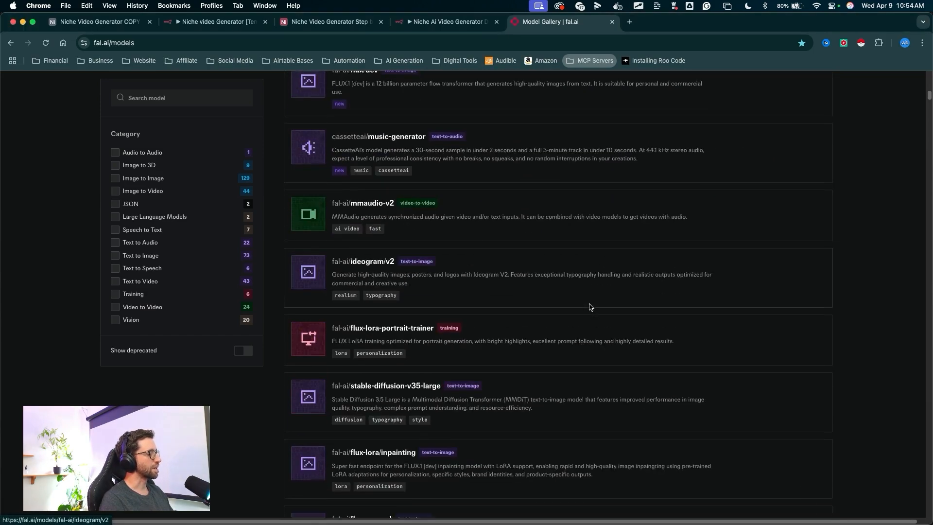
mouse_move(32, 253)
mouse_down()
mouse_move(88, 174)
mouse_move(117, 221)
mouse_move(96, 331)
mouse_up()
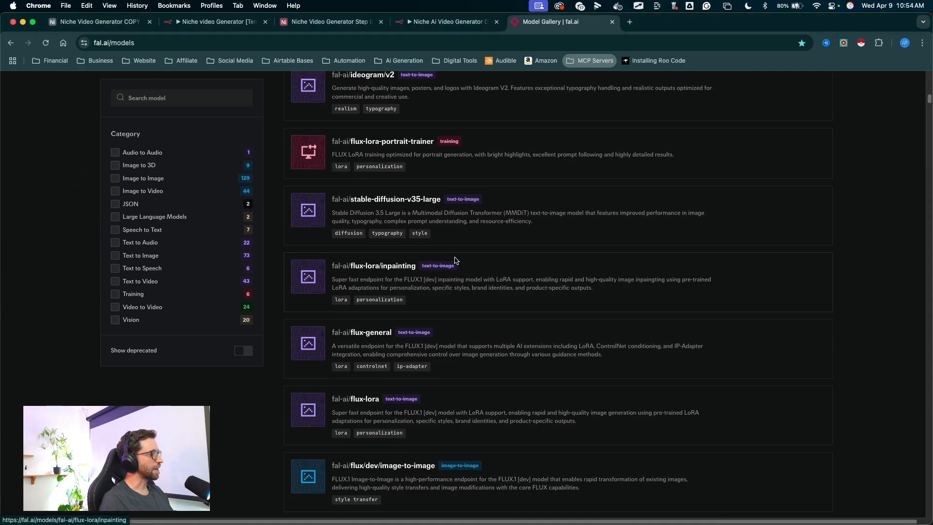
scroll(466, 259, up, 5)
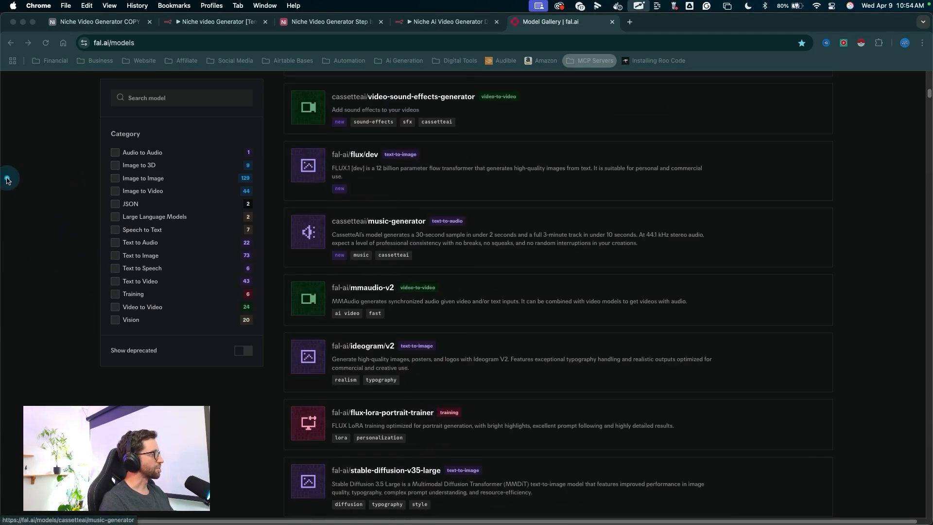
mouse_move(27, 169)
mouse_down()
mouse_move(80, 147)
mouse_move(87, 340)
mouse_move(119, 190)
mouse_up()
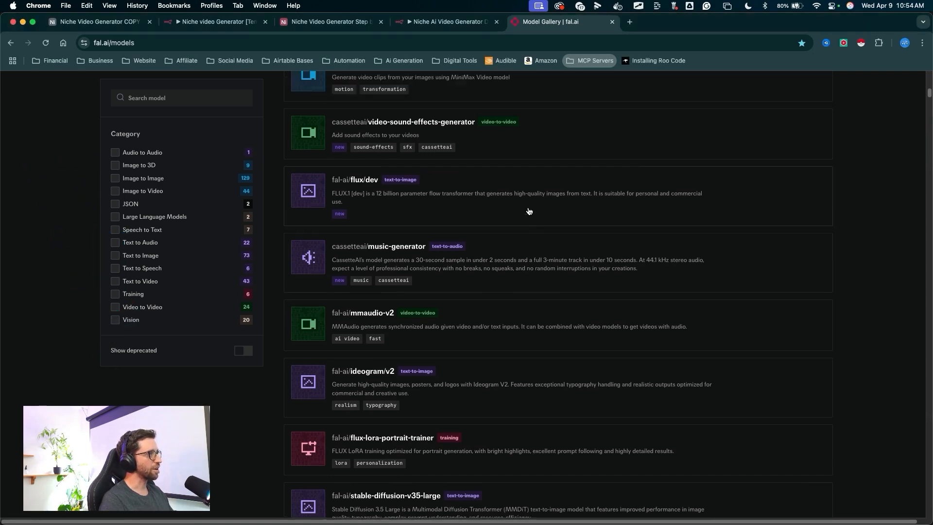
scroll(502, 209, up, 15)
scroll(512, 224, up, 3)
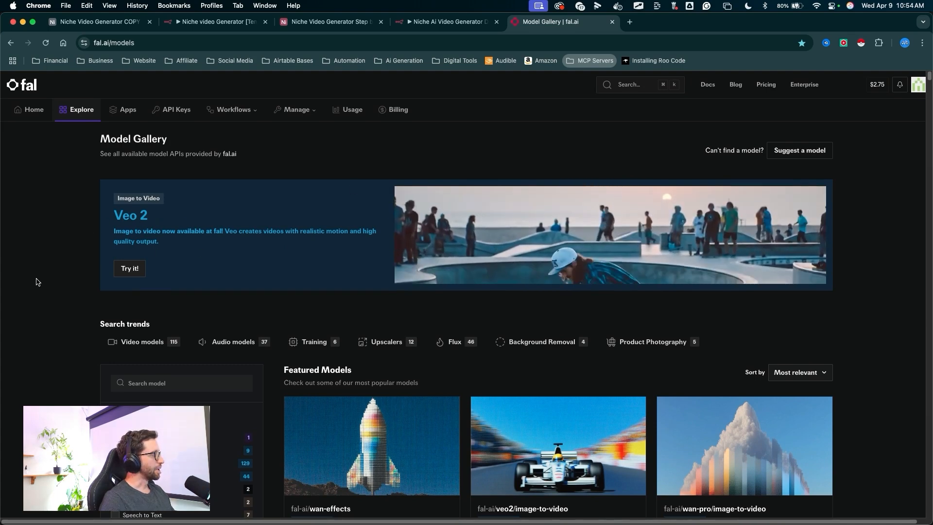
scroll(43, 271, down, 1)
scroll(42, 270, down, 10)
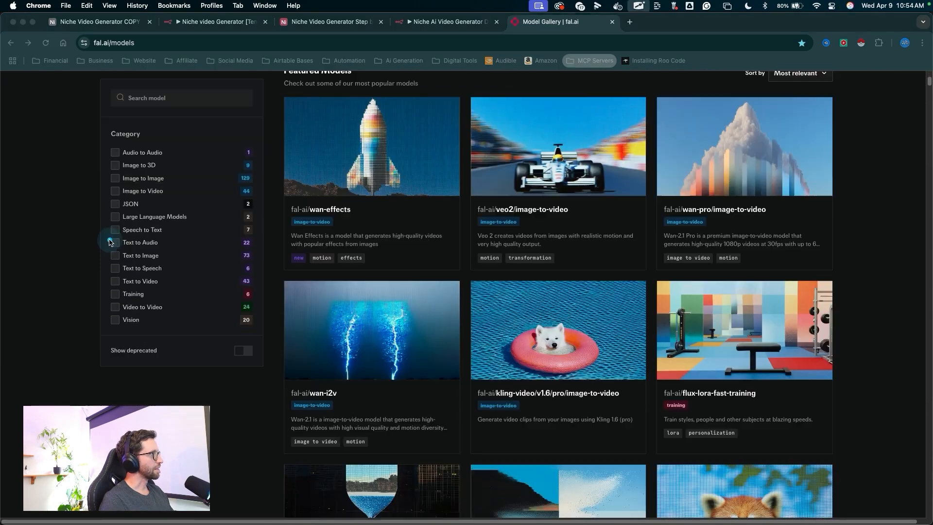
mouse_move(48, 263)
mouse_down()
mouse_move(111, 145)
mouse_move(125, 350)
mouse_move(81, 282)
mouse_move(86, 262)
mouse_up()
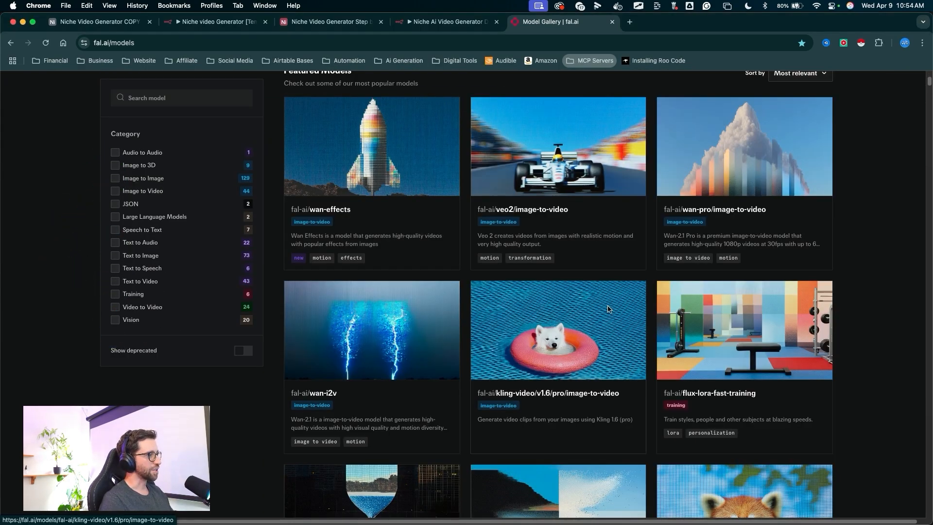
mouse_move(365, 369)
mouse_down()
mouse_move(494, 224)
mouse_move(510, 379)
mouse_up()
scroll(467, 243, up, 10)
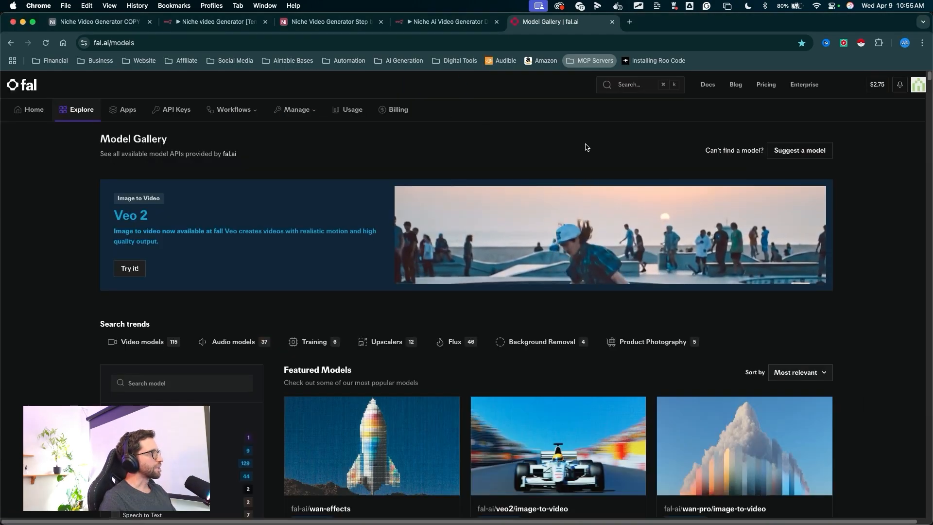
- Open the fal.ai Billing page to review the account's credits
mouse_move(585, 146)
mouse_down()
mouse_move(416, 98)
mouse_move(396, 115)
mouse_up()
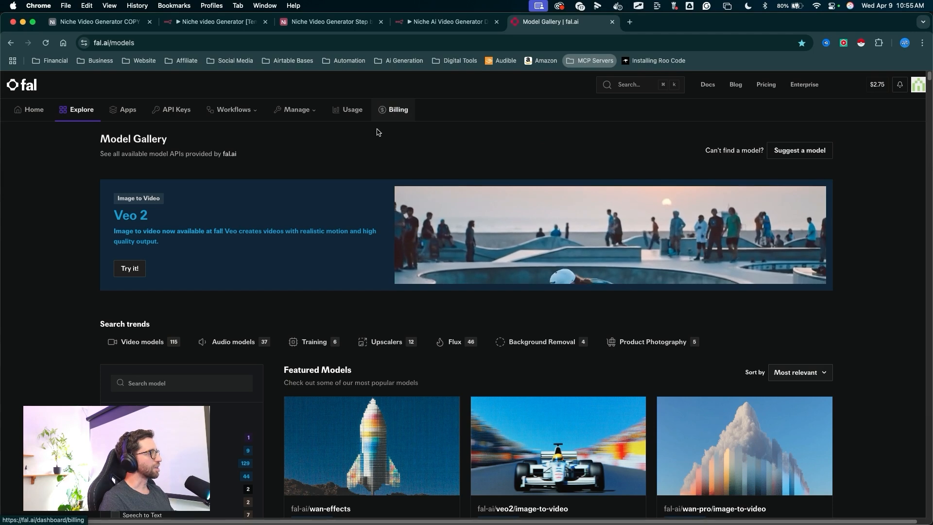
drag(878, 203, 879, 127)
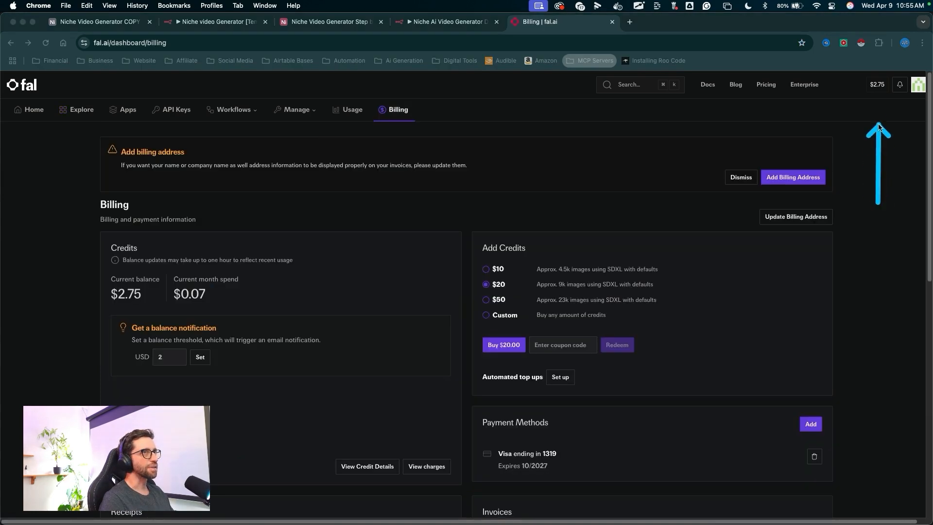
mouse_move(879, 204)
mouse_down()
mouse_move(646, 104)
mouse_move(229, 322)
mouse_move(532, 263)
mouse_up()
mouse_move(358, 165)
mouse_down()
mouse_move(183, 114)
mouse_move(276, 304)
mouse_move(357, 131)
mouse_move(739, 250)
mouse_move(767, 200)
mouse_up()
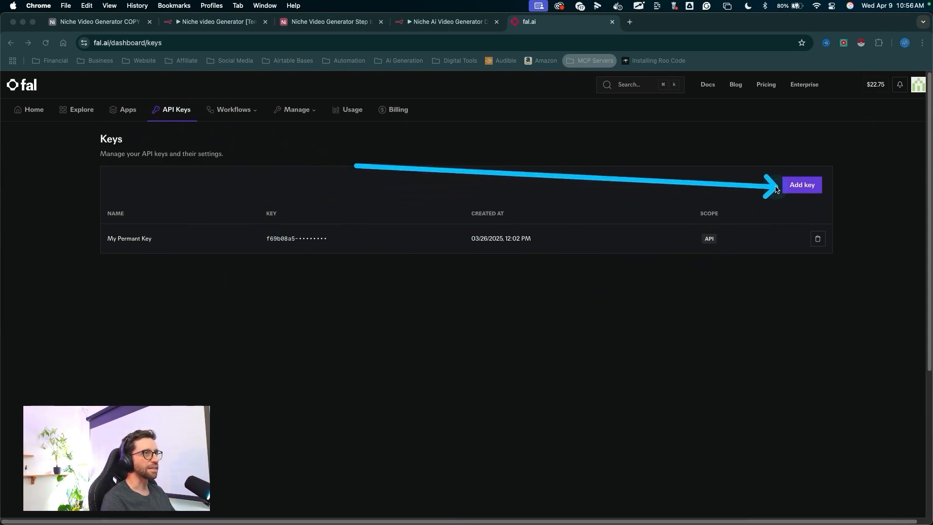
- Create a new fal.ai API key named Test KEY delete this and copy the generated key
click(816, 188)
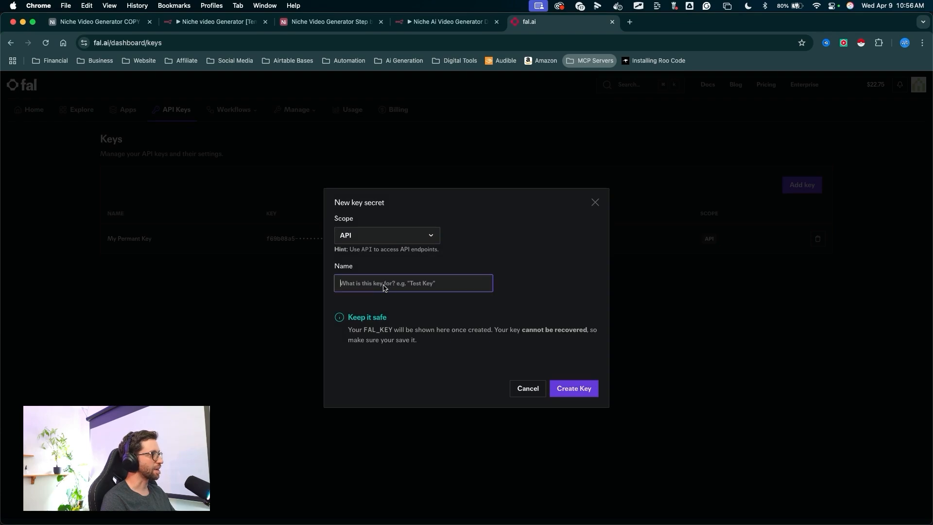
text(Test KEY delete this)
drag(556, 284, 562, 355)
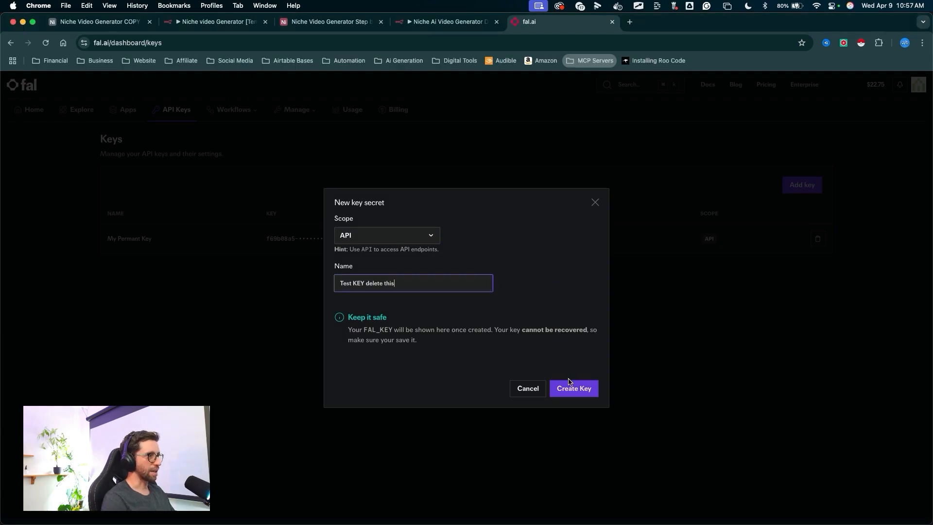
click(574, 388)
mouse_move(495, 268)
mouse_down()
mouse_move(417, 323)
mouse_move(423, 334)
mouse_up()
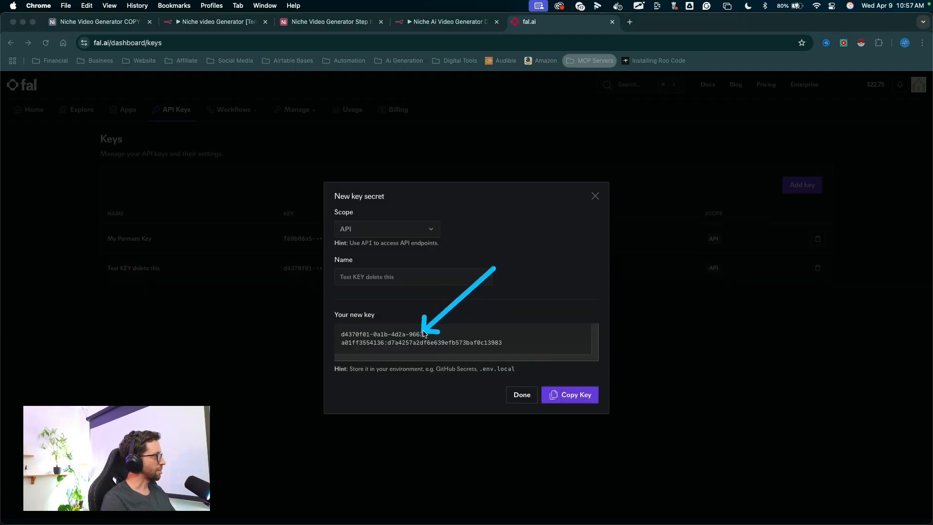
drag(552, 340, 558, 391)
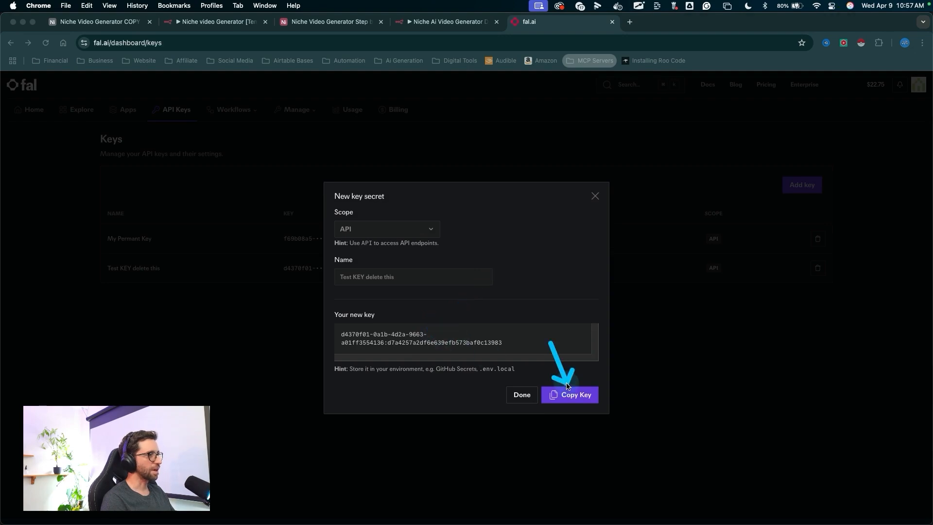
click(567, 397)
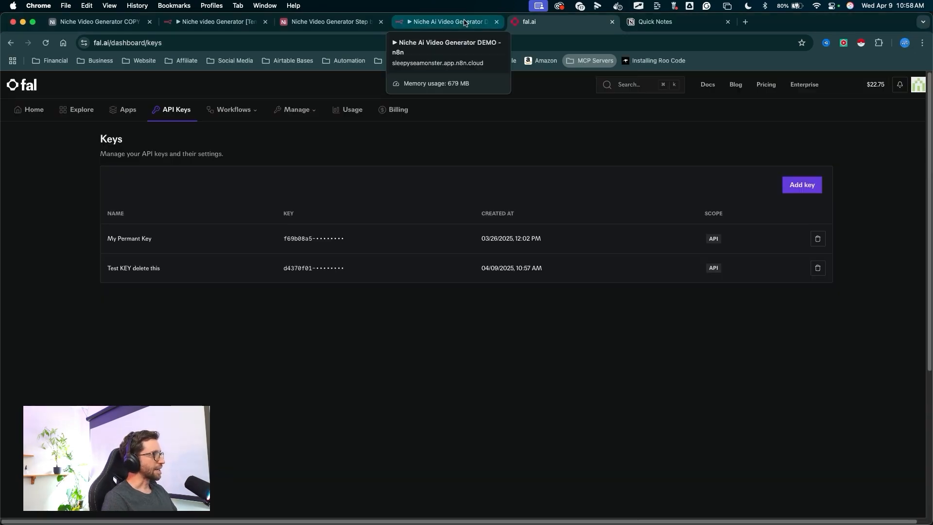
- In the HTTP Request node, enable headers and add an Authorization header whose value is Key followed by the pasted fal API key
click(464, 22)
mouse_move(240, 307)
mouse_down()
mouse_move(364, 167)
mouse_move(383, 201)
mouse_move(376, 302)
mouse_up()
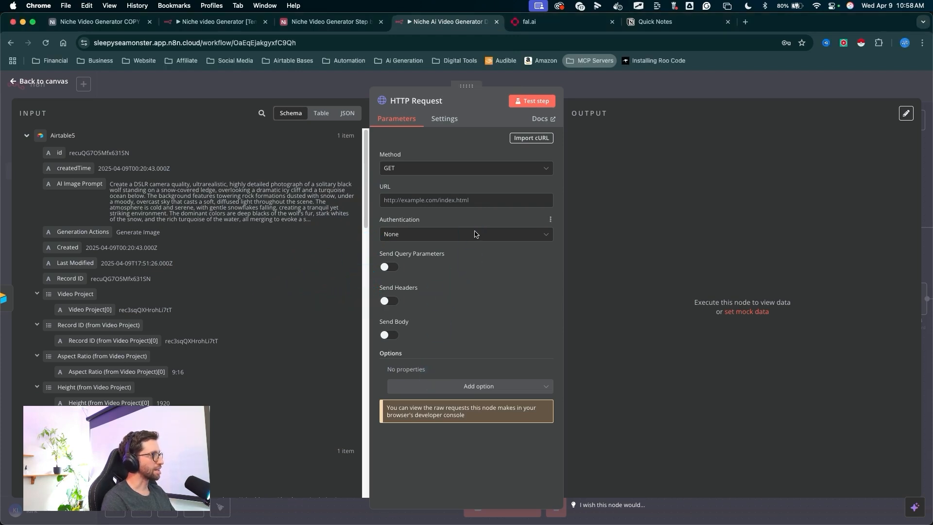
drag(472, 234, 389, 302)
click(389, 302)
drag(458, 311, 416, 374)
click(413, 383)
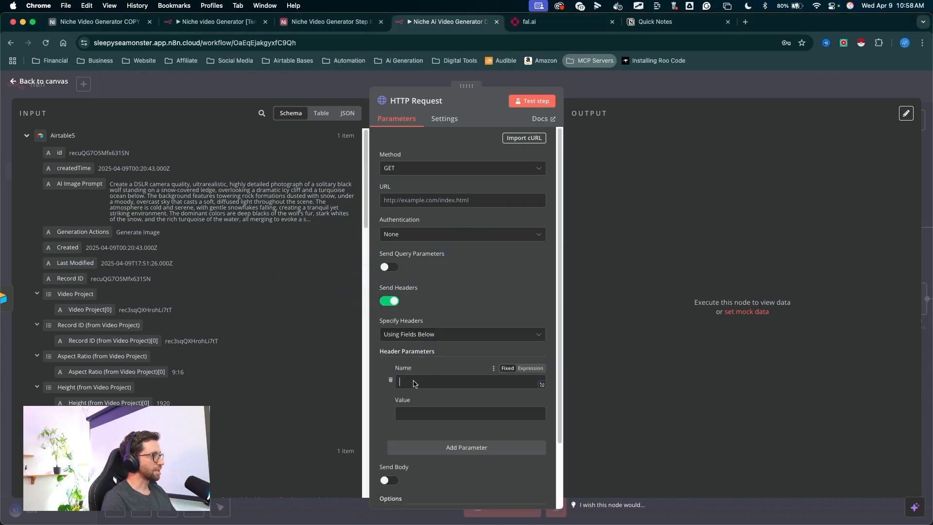
click(421, 413)
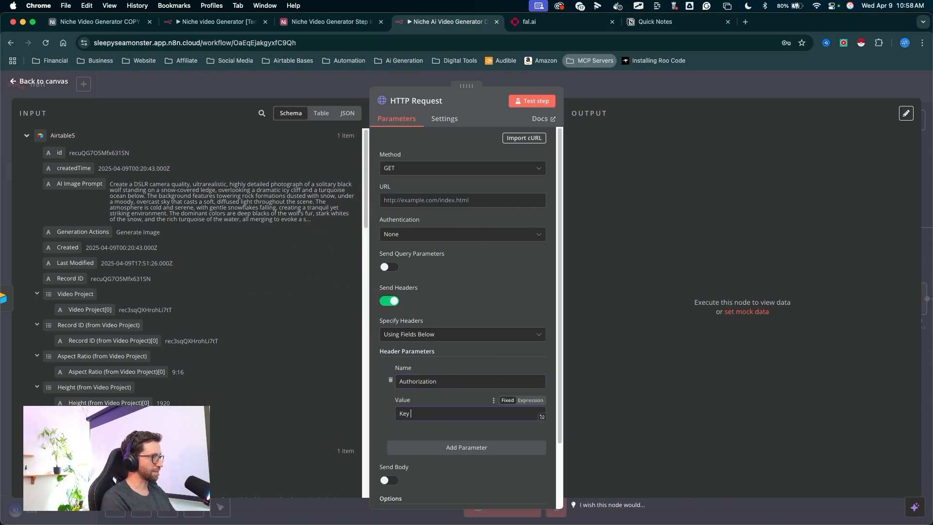
key(super+v)
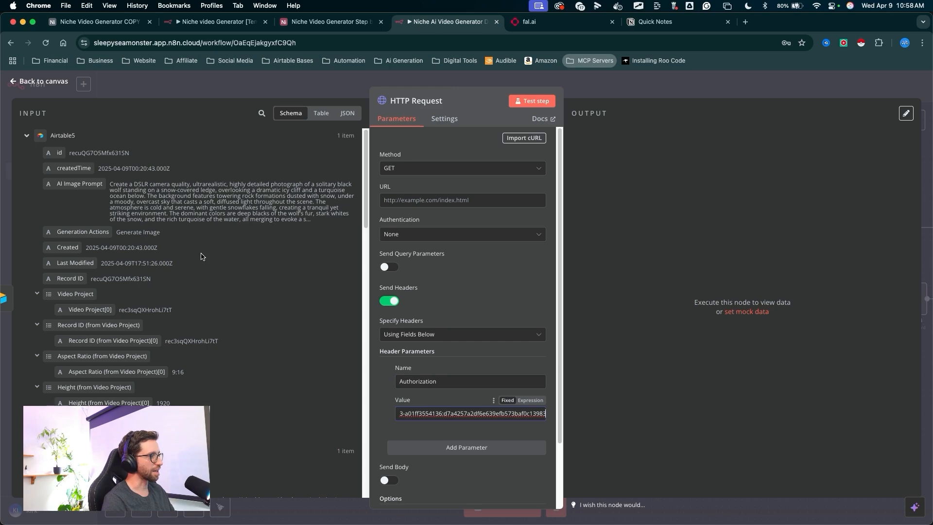
- Review the full Authorization header value in the expanded value editor
click(542, 419)
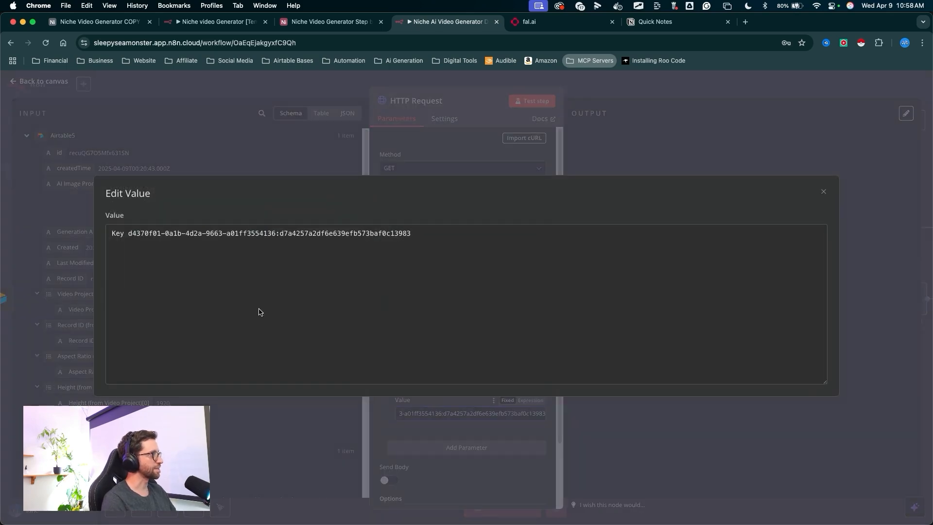
mouse_move(178, 324)
mouse_down()
mouse_move(122, 244)
mouse_move(412, 247)
mouse_up()
key(Escape)
key(Escape)
mouse_move(233, 214)
mouse_down()
mouse_move(265, 222)
mouse_move(392, 335)
mouse_move(391, 168)
mouse_up()
key(Escape)
click(395, 172)
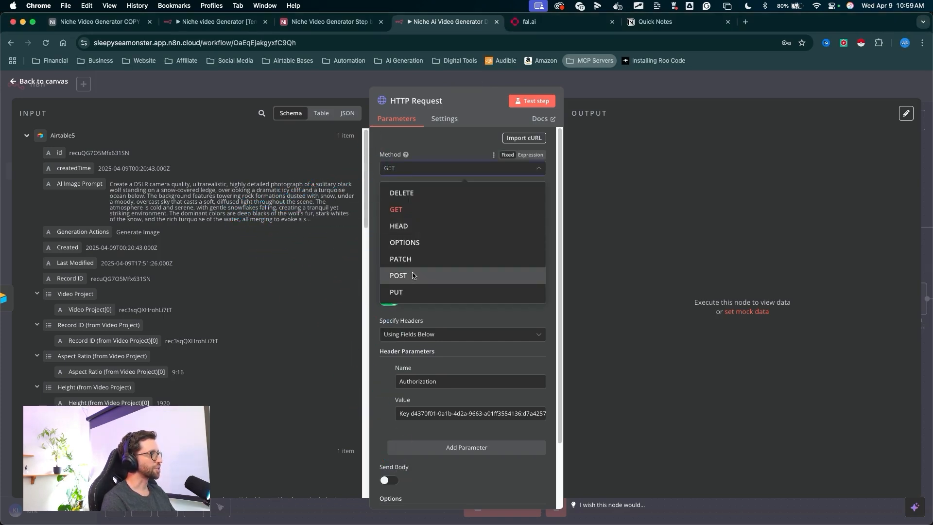
click(412, 275)
drag(321, 288, 397, 207)
key(Escape)
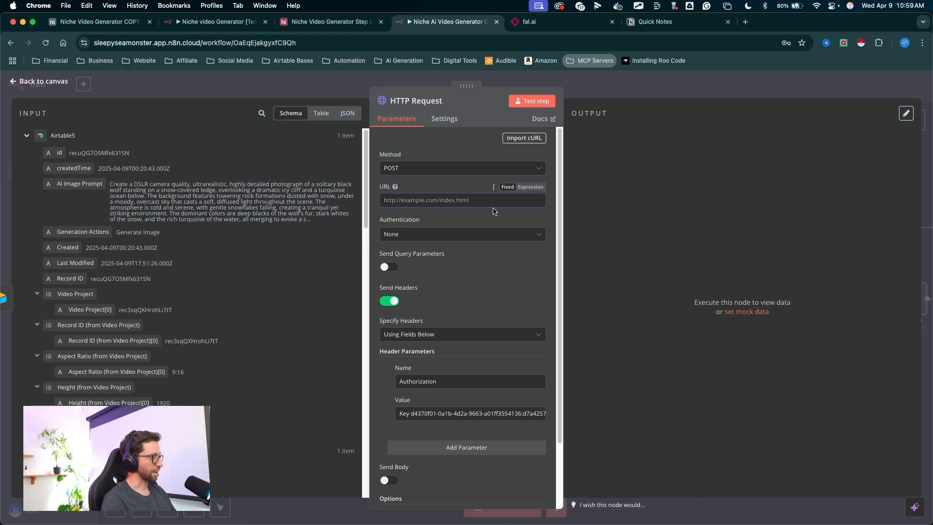
mouse_move(470, 266)
mouse_down()
mouse_move(400, 215)
mouse_move(496, 208)
mouse_move(394, 303)
mouse_move(525, 211)
mouse_move(436, 425)
mouse_up()
key(Escape)
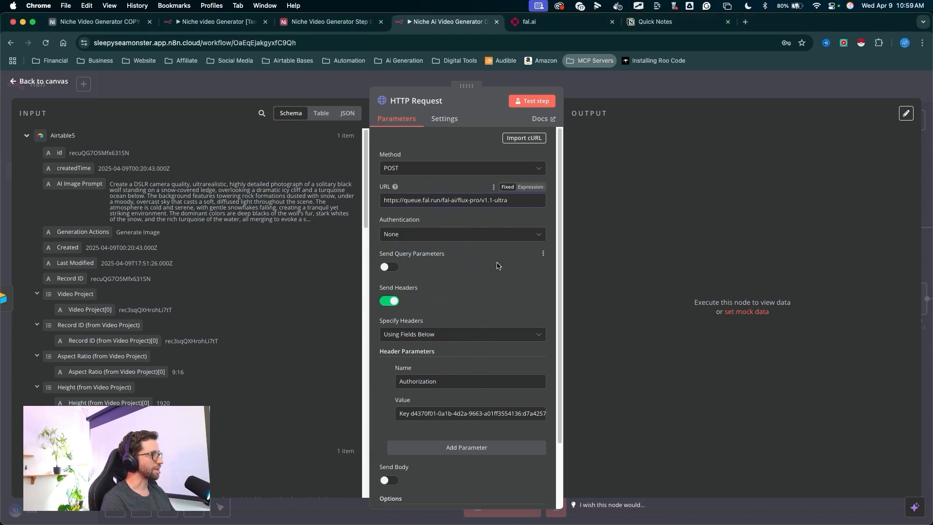
- Turn on Send Body for the HTTP Request node
key(ctrl+a)
drag(487, 218, 411, 464)
drag(511, 385, 401, 403)
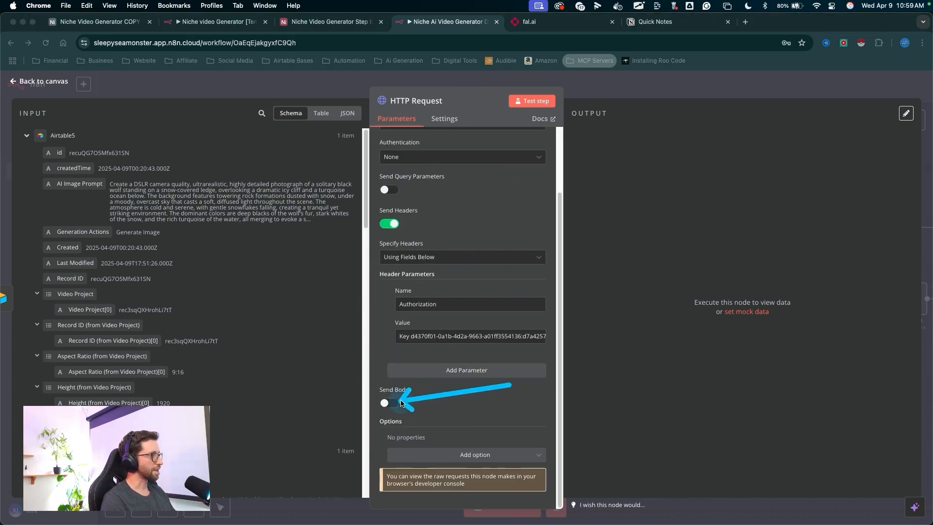
click(389, 403)
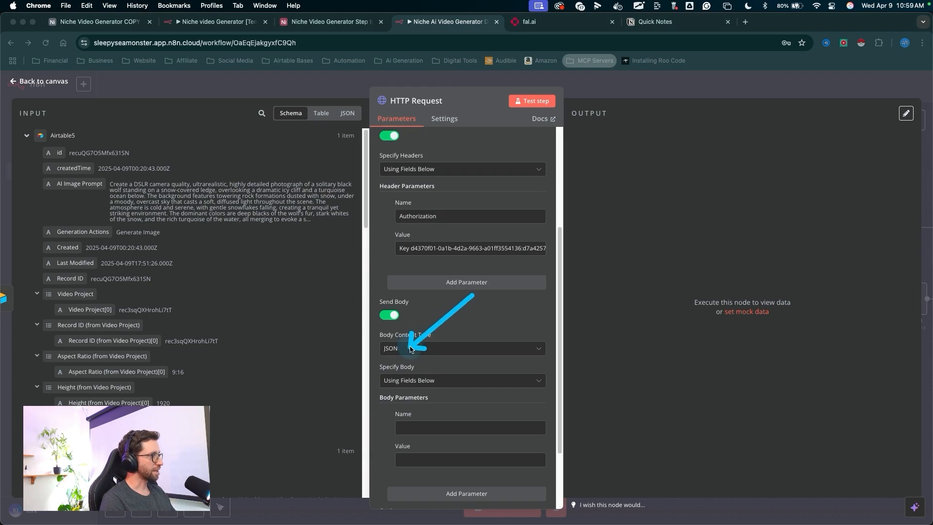
key(Escape)
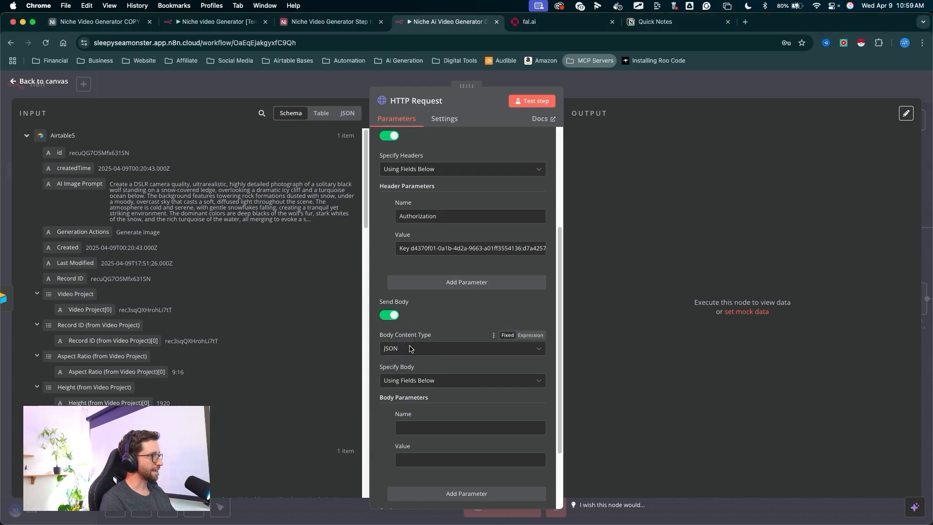
- Set the body content type to Raw with content type application/json
click(409, 349)
click(402, 441)
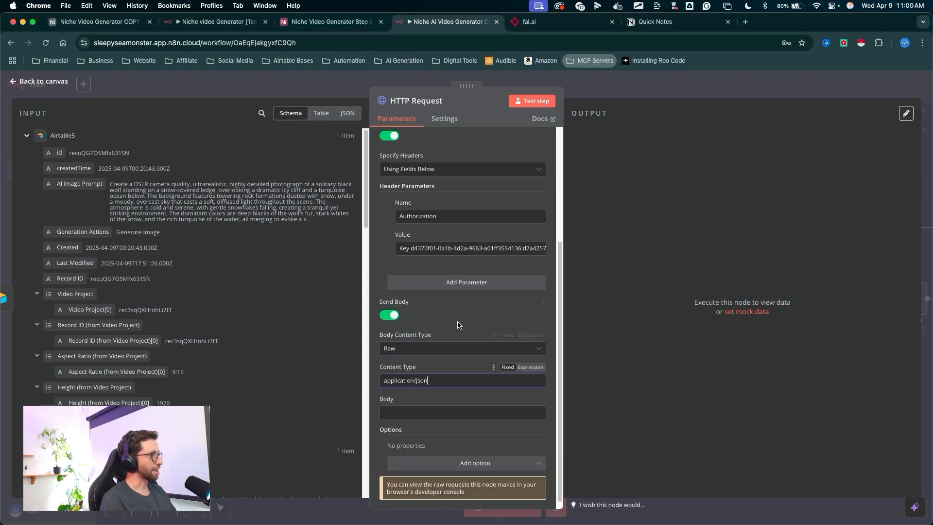
key(ctrl+a)
mouse_move(458, 325)
mouse_down()
mouse_move(451, 363)
mouse_move(427, 379)
mouse_up()
key(ctrl+a)
drag(459, 356, 445, 384)
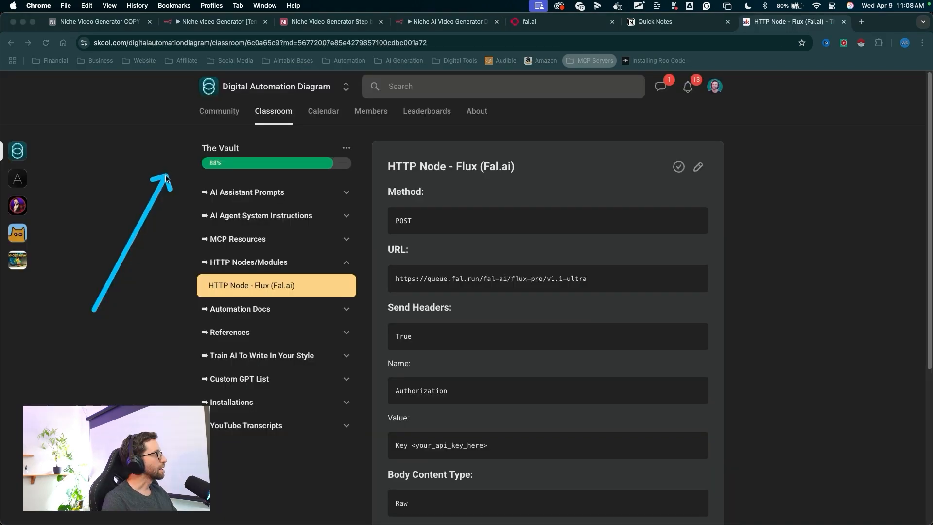
- Copy the reference JSON body and paste it as the request Body, mapping prompt to AI Image Prompt and aspect_ratio to Aspect Ratio (from Video Project)
mouse_move(92, 310)
mouse_down()
mouse_move(137, 269)
mouse_move(171, 260)
mouse_move(229, 258)
mouse_move(192, 279)
mouse_move(236, 289)
mouse_move(357, 282)
mouse_up()
key(Escape)
mouse_move(641, 157)
mouse_down()
mouse_move(431, 202)
mouse_move(486, 475)
mouse_move(483, 291)
mouse_move(471, 477)
mouse_move(494, 381)
mouse_up()
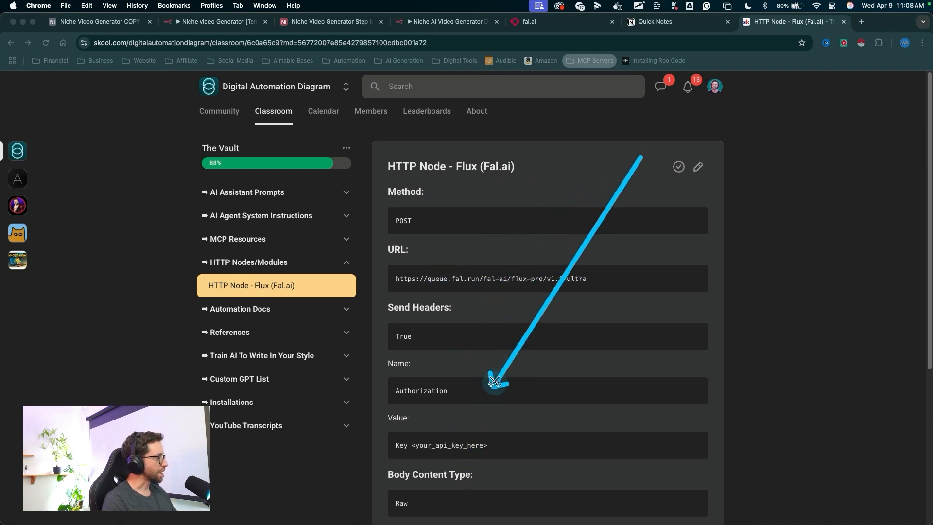
key(Escape)
scroll(523, 308, down, 3)
scroll(525, 309, down, 3)
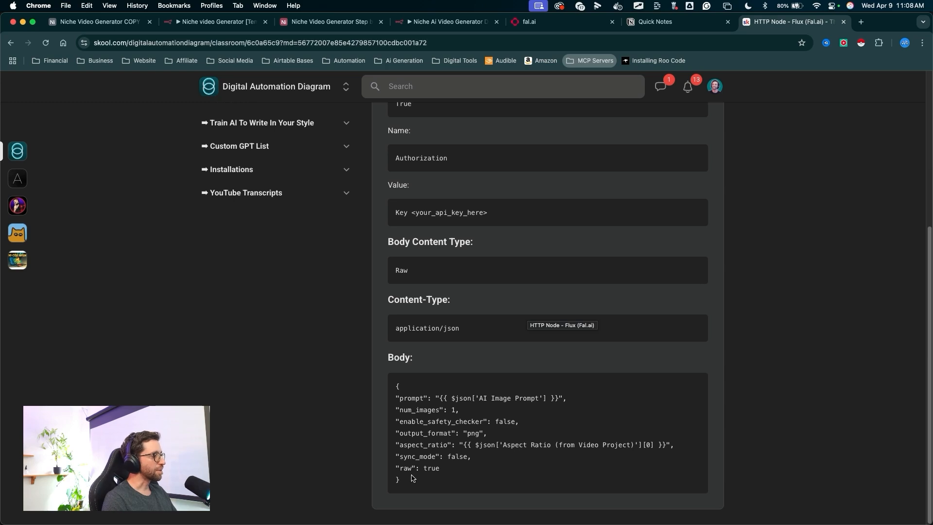
drag(409, 488, 402, 390)
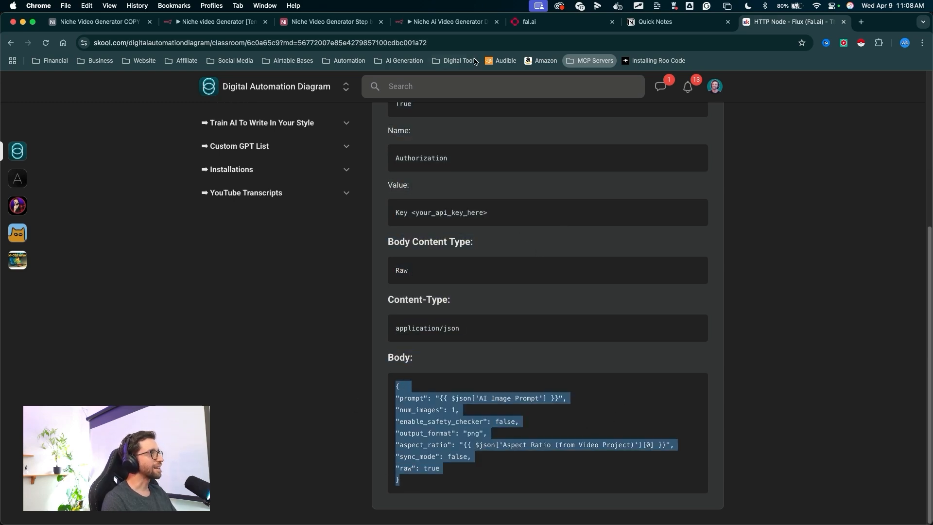
click(456, 21)
double_click(471, 340)
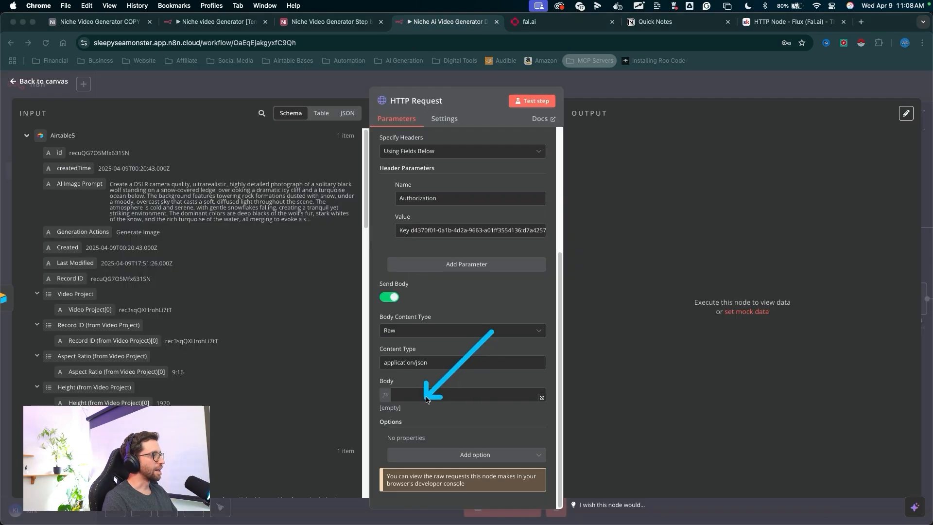
click(543, 397)
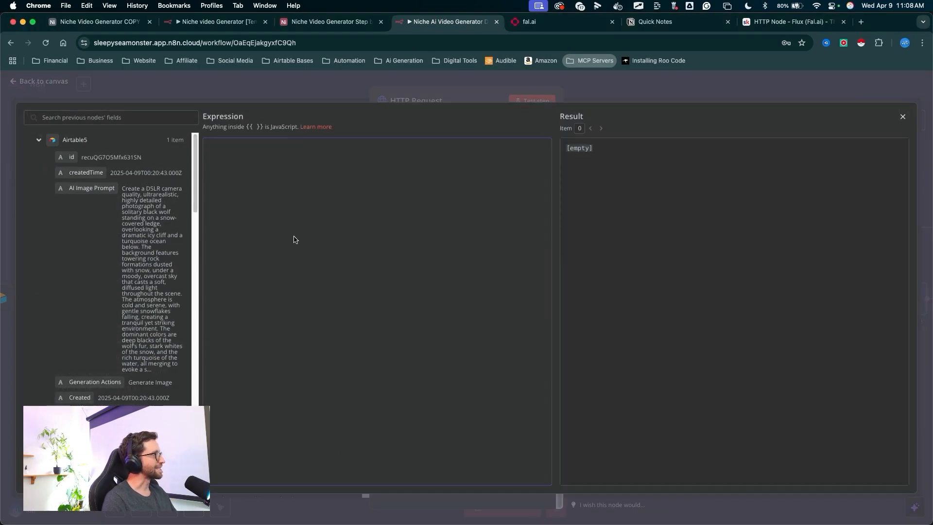
text({ "prompt": "{{ $json['AI Image Prompt'] }}", "num_images": 1, "enable_safety_checker": false, "output_format": "png", "aspect_ratio": "{{ $json['Aspect Ratio (from Video Project)'][0] }}", "sync_mode": false, "raw": true })
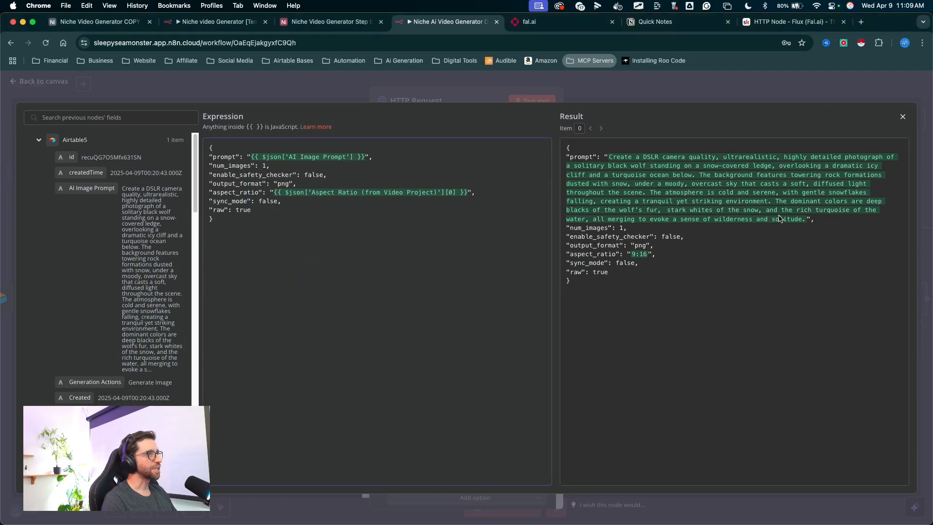
click(903, 118)
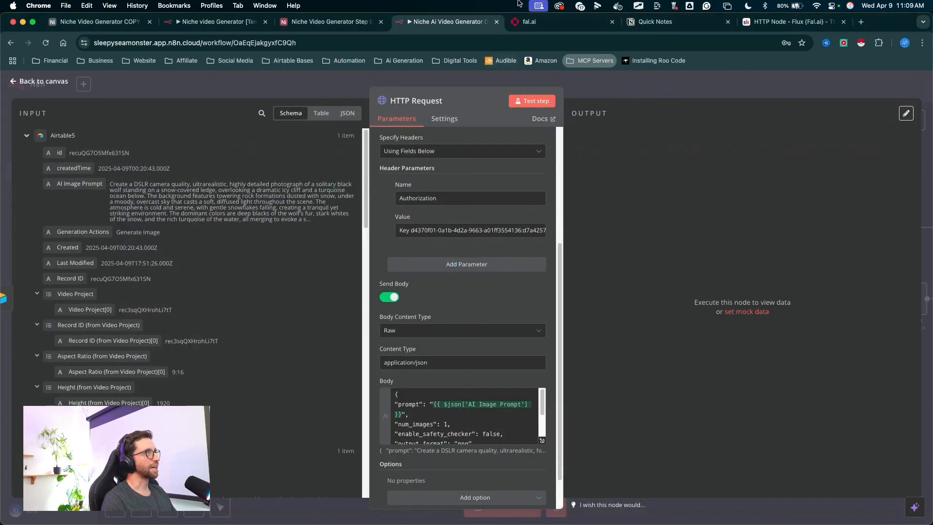
- Open the fal.ai dashboard to check the recently used flux-pro/v1.1-ultra app
click(527, 21)
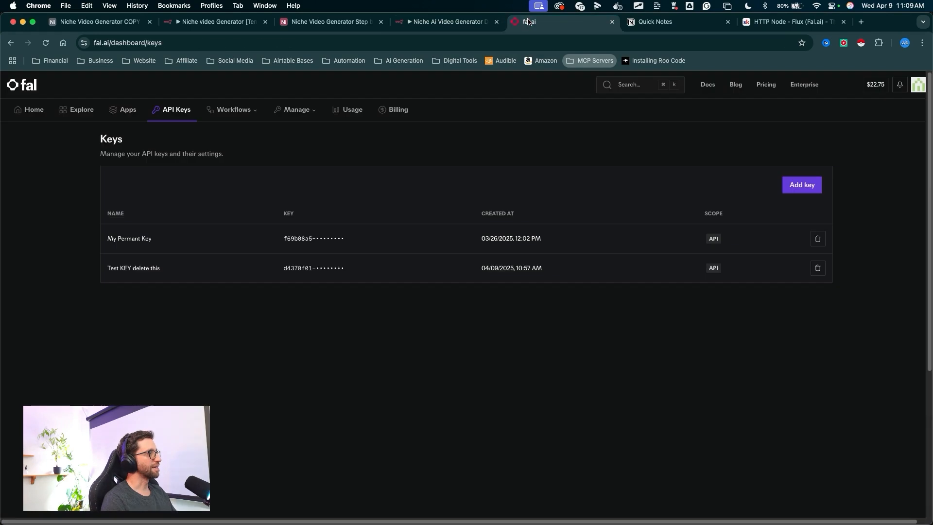
click(34, 111)
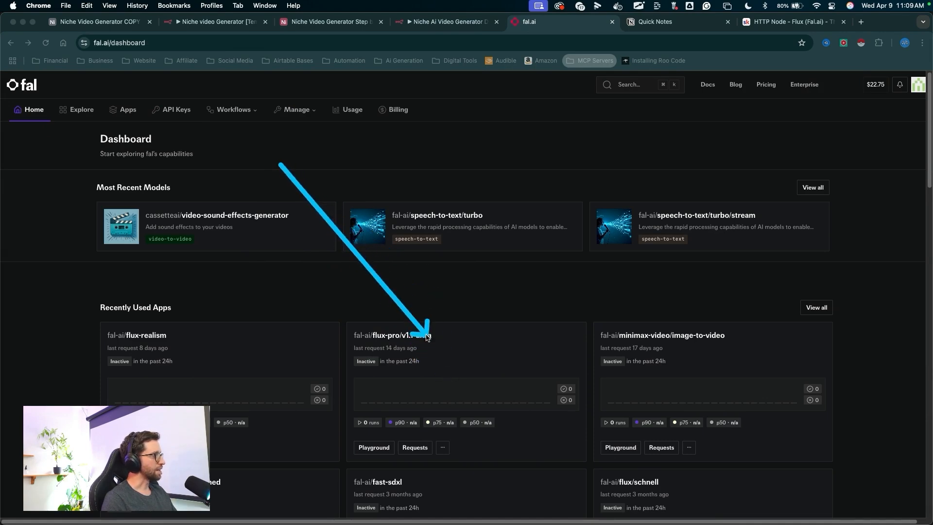
key(Escape)
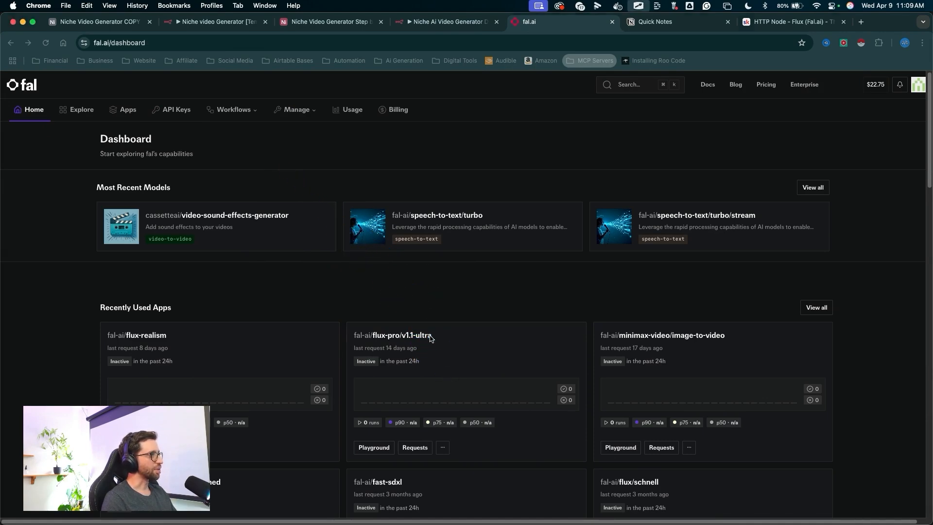
- Rename the HTTP Request node to Flux Ultra
click(451, 24)
scroll(477, 292, up, 4)
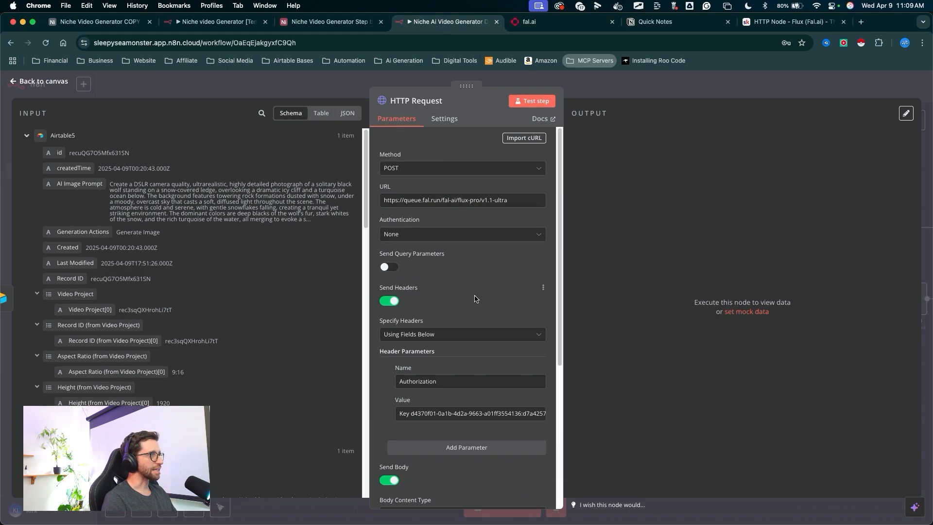
scroll(471, 388, down, 5)
mouse_move(469, 439)
mouse_down()
mouse_move(452, 338)
mouse_move(509, 121)
mouse_move(526, 106)
mouse_up()
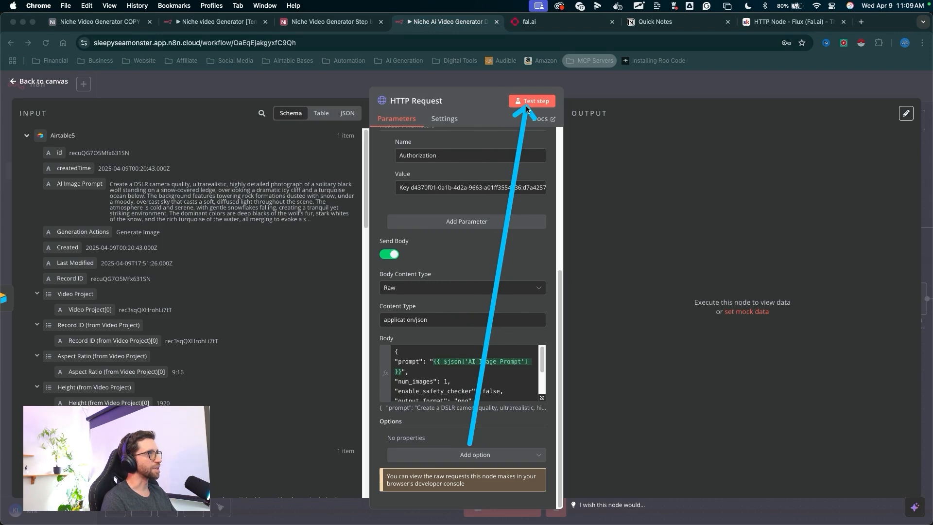
mouse_move(496, 214)
mouse_down()
mouse_move(432, 111)
mouse_move(444, 102)
mouse_up()
click(444, 102)
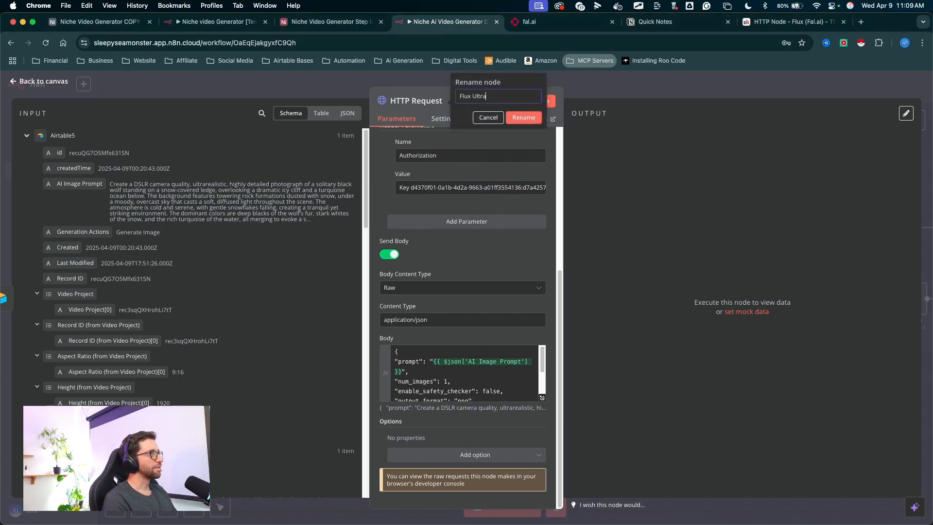
text(Flux Ultra)
click(522, 117)
- Test the Flux Ultra node to submit the image request, then return to the canvas
drag(539, 168, 542, 117)
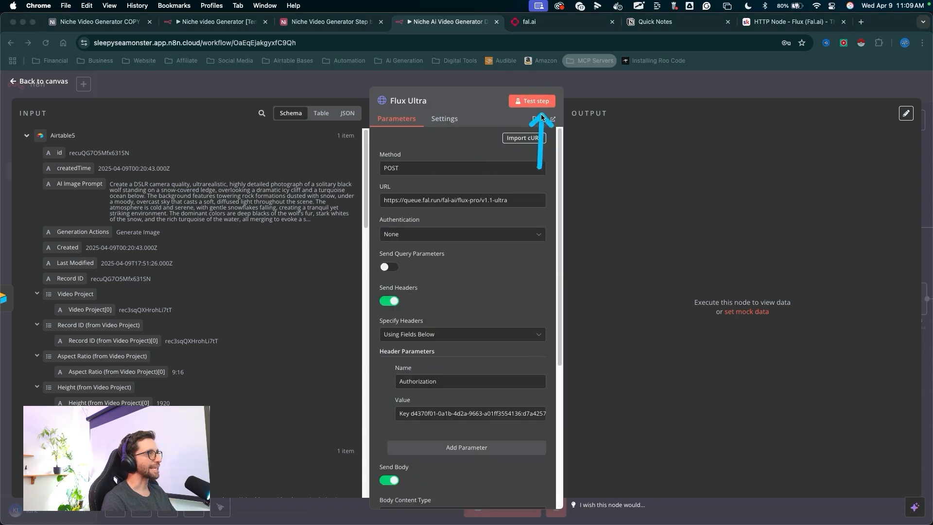
mouse_move(781, 73)
mouse_down()
mouse_move(671, 150)
mouse_move(652, 260)
mouse_up()
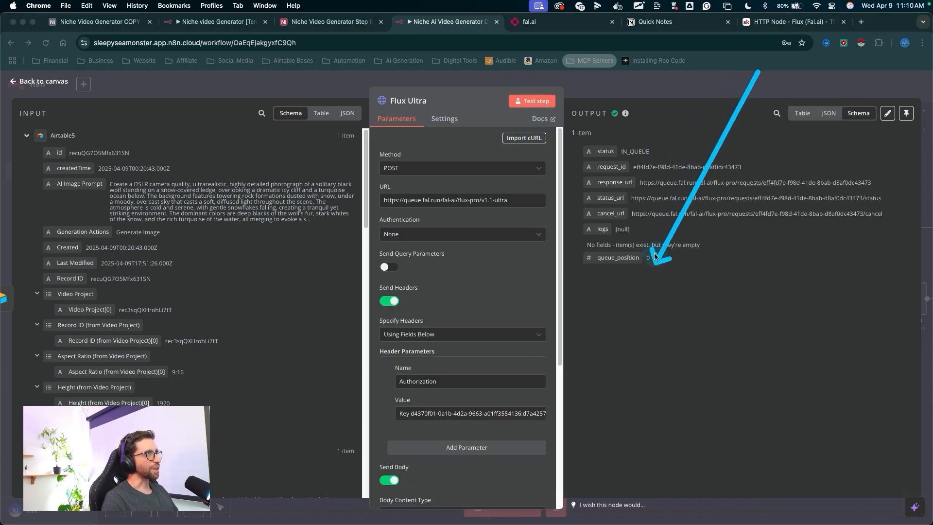
click(603, 90)
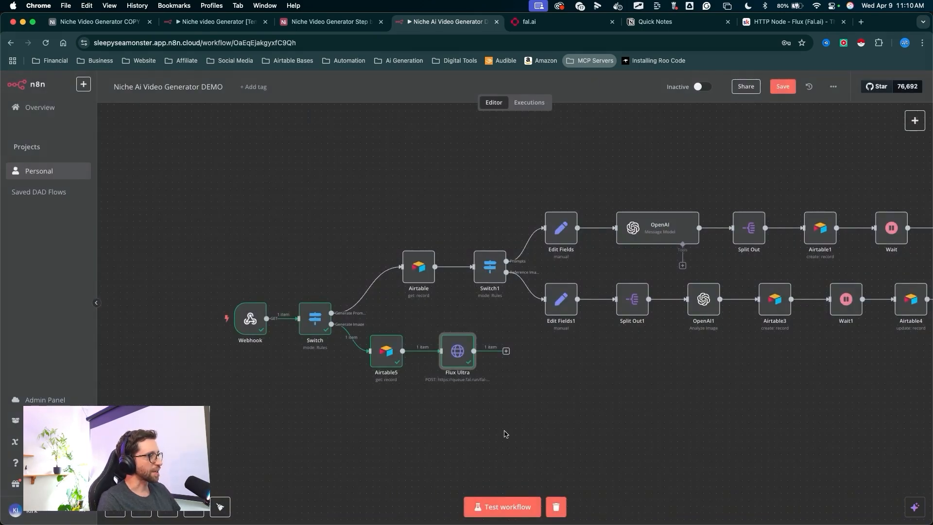
- Add a Wait node after Flux Ultra and set its wait amount to 45 seconds
click(510, 455)
drag(510, 393, 507, 361)
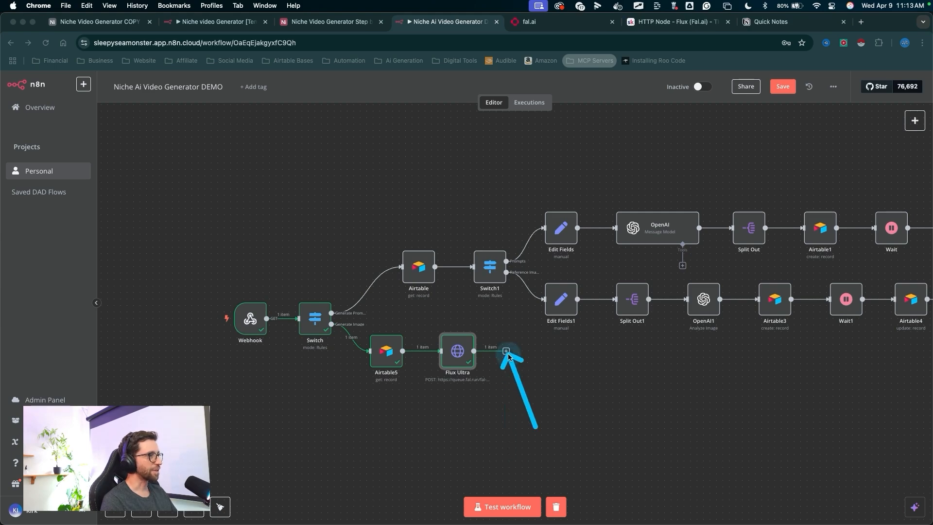
click(506, 352)
text(wait)
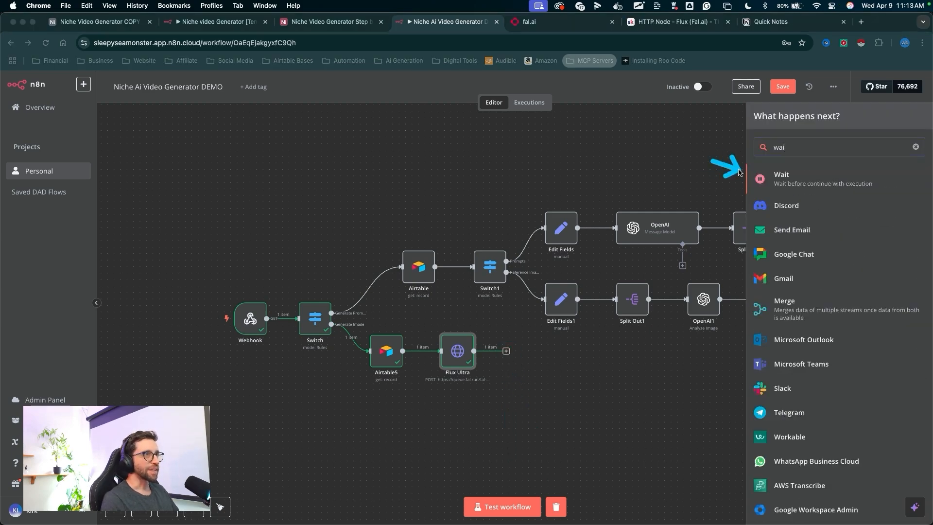
key(Return)
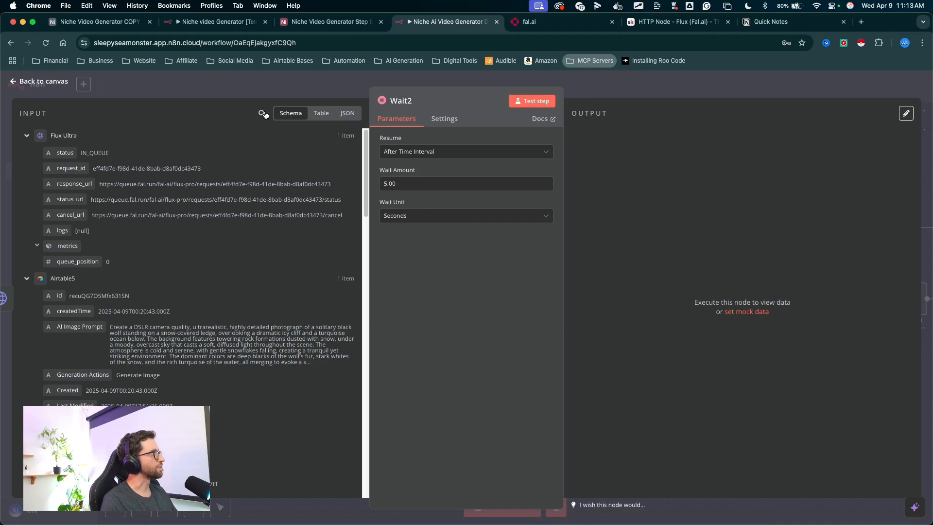
drag(402, 185, 377, 185)
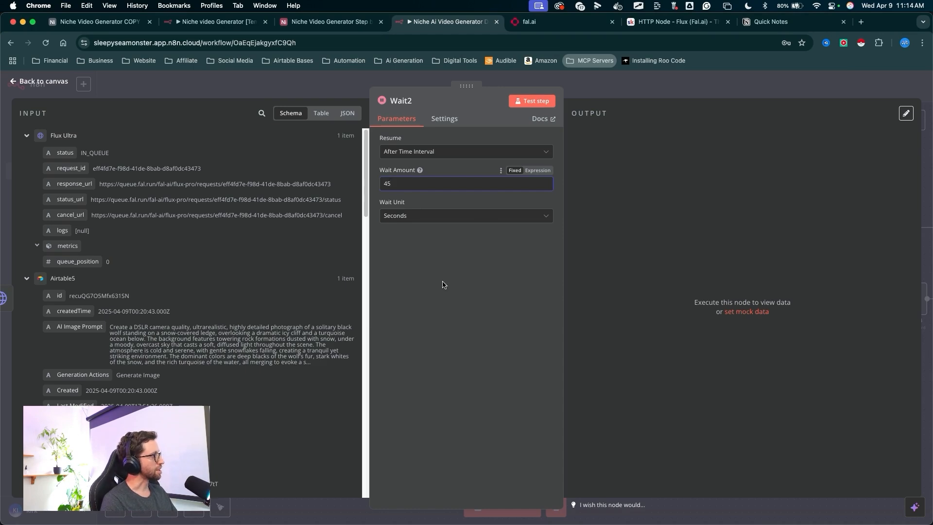
mouse_move(466, 267)
mouse_down()
mouse_move(427, 240)
mouse_move(393, 190)
mouse_up()
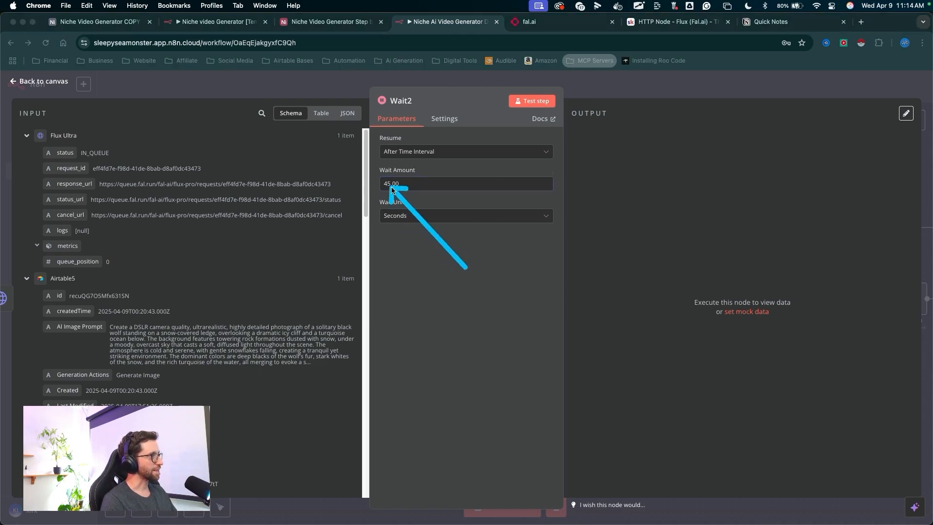
key(Escape)
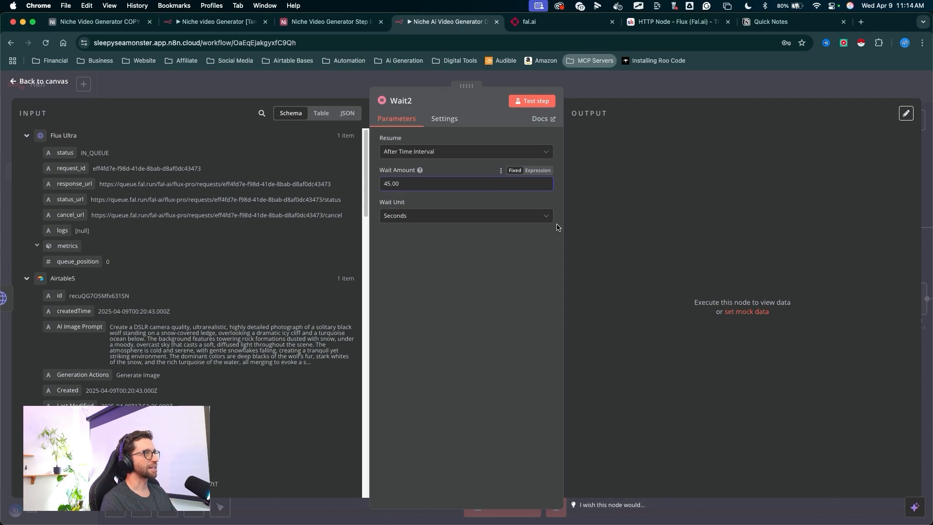
- Add an HTTP Request node after the Wait node
click(605, 93)
drag(582, 427, 571, 377)
key(Escape)
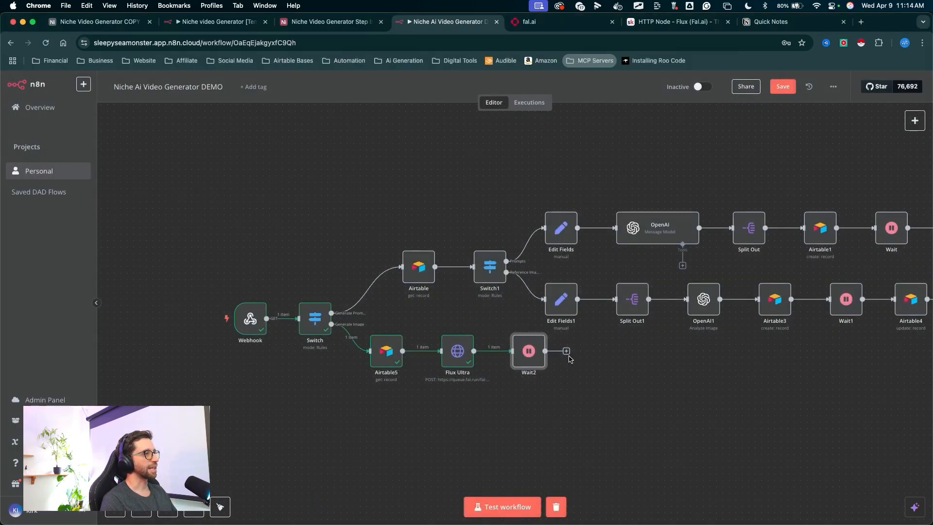
click(566, 351)
text(Ht)
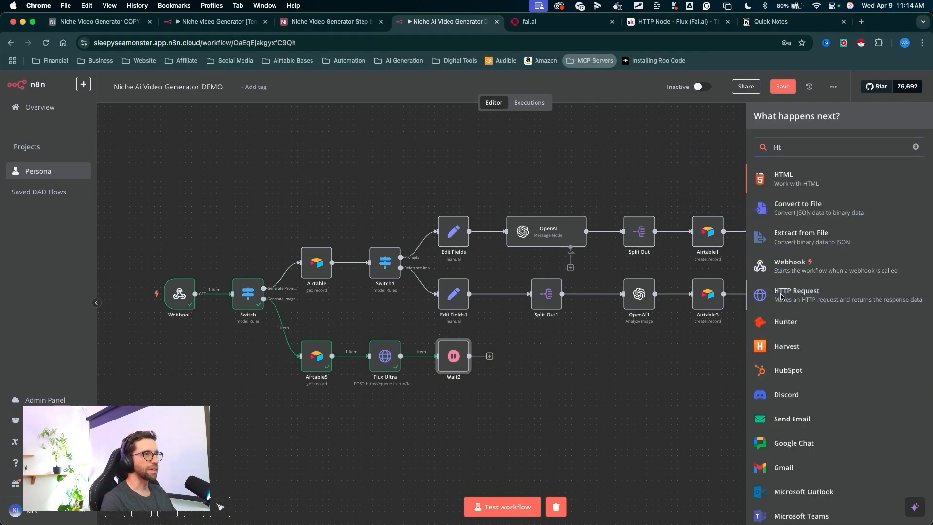
click(782, 297)
- Execute the previous nodes to load input data into the new HTTP Request node
drag(278, 165, 302, 167)
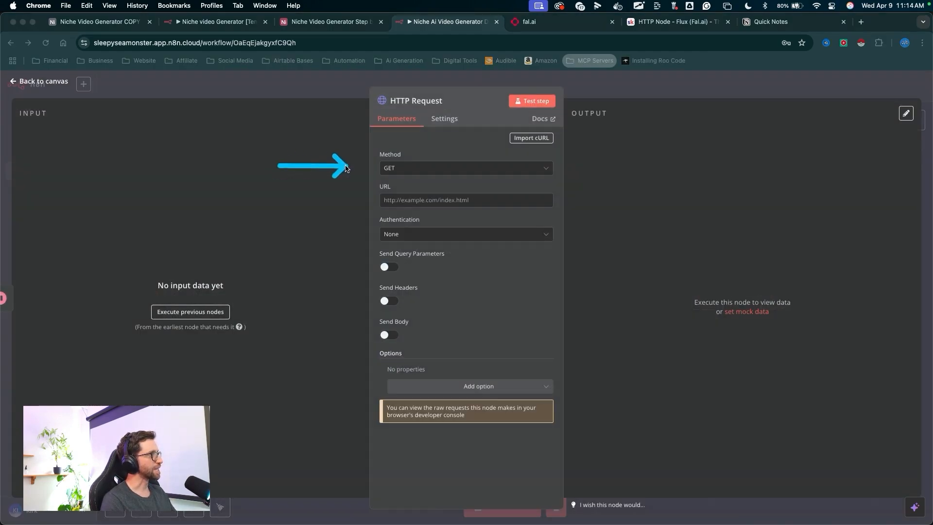
drag(362, 170, 378, 171)
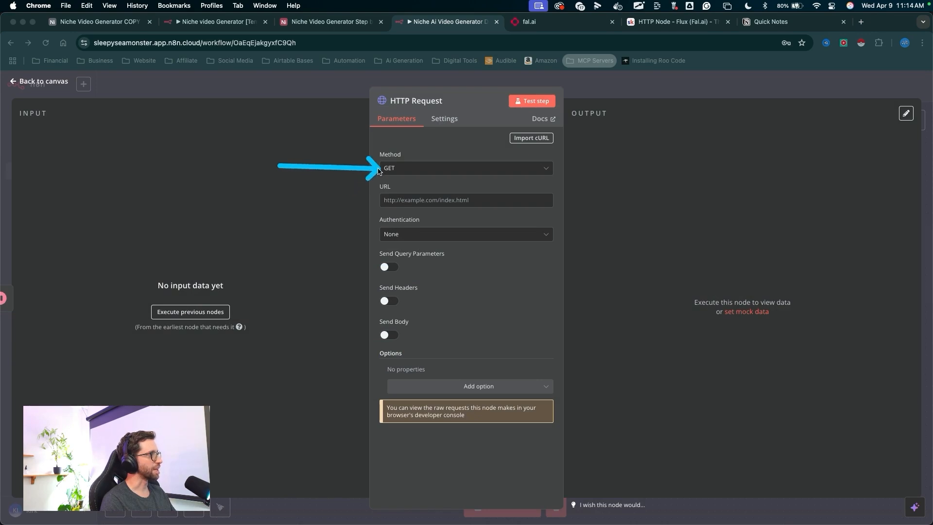
mouse_move(316, 163)
mouse_down()
mouse_move(372, 199)
mouse_move(291, 297)
mouse_move(128, 209)
mouse_move(115, 253)
mouse_up()
drag(309, 182, 225, 308)
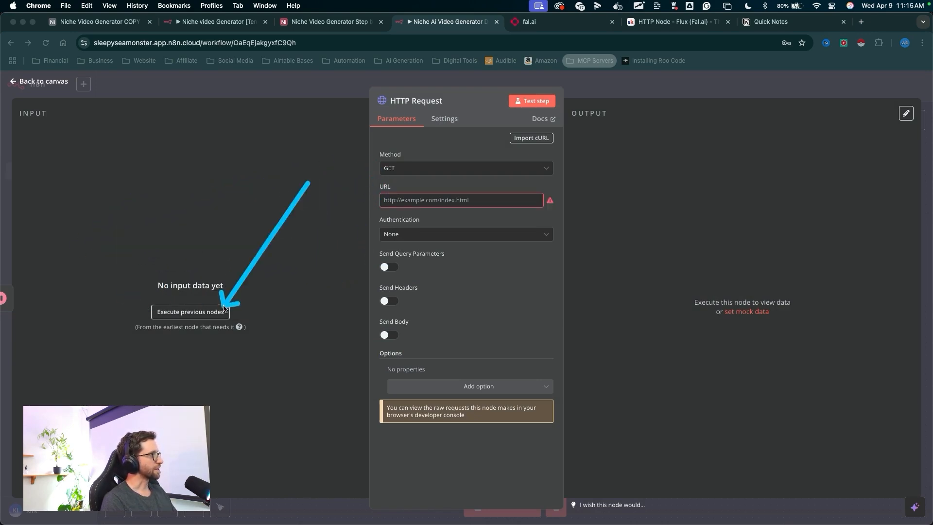
click(223, 311)
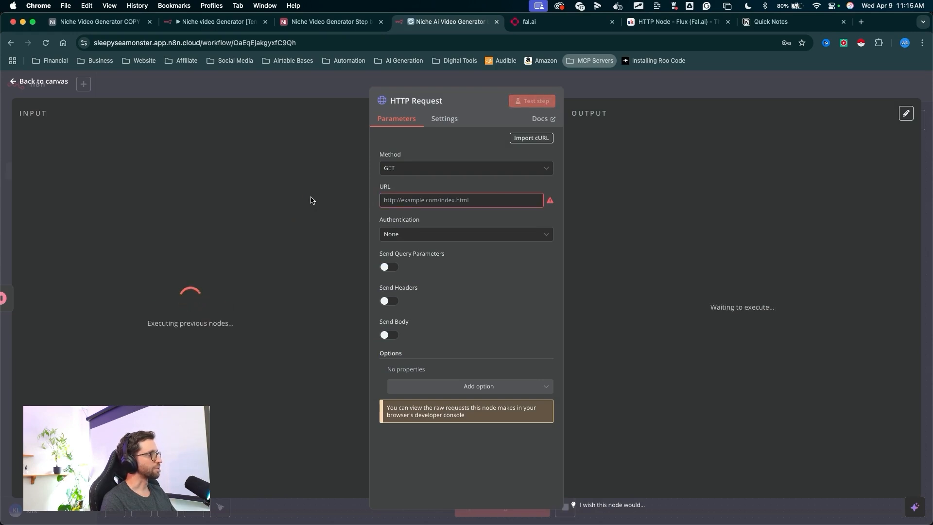
- Set the URL to the Flux Ultra node's response_url field
mouse_move(329, 162)
mouse_down()
mouse_move(223, 277)
mouse_move(84, 315)
mouse_move(480, 201)
mouse_move(171, 298)
mouse_move(371, 192)
mouse_move(389, 202)
mouse_up()
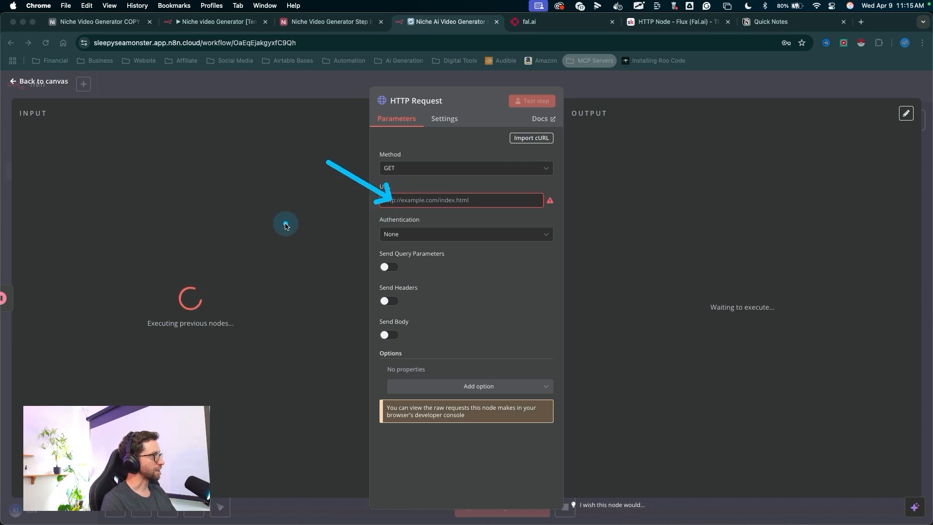
mouse_move(295, 140)
mouse_down()
mouse_move(83, 191)
mouse_move(88, 284)
mouse_move(115, 339)
mouse_up()
drag(339, 165, 84, 331)
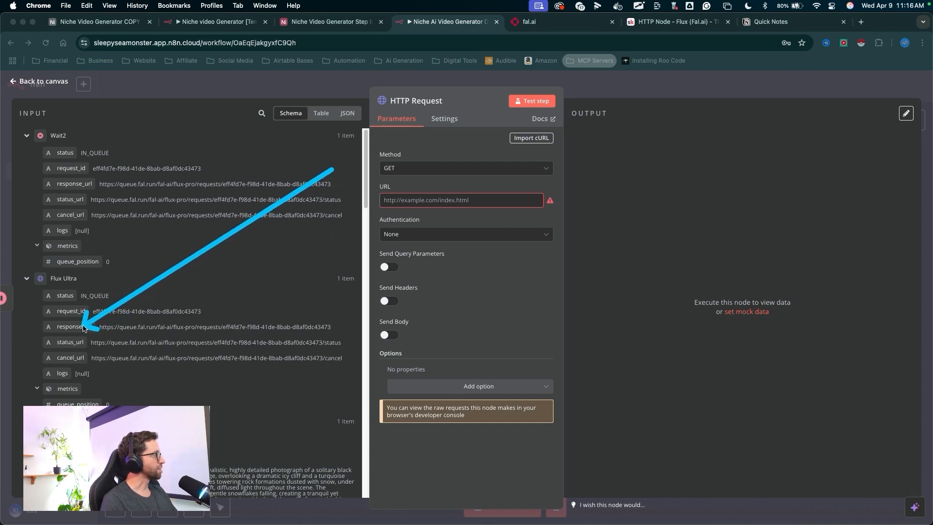
drag(186, 226, 106, 263)
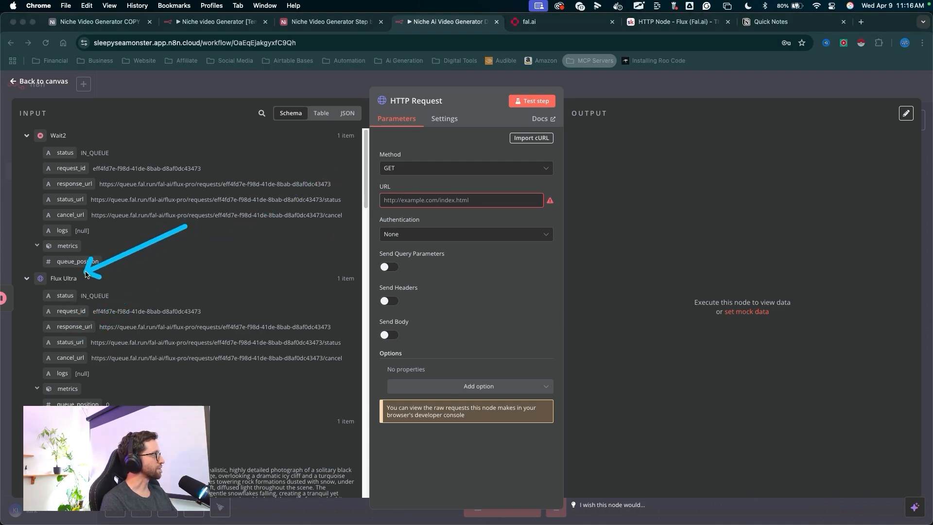
drag(74, 327, 431, 197)
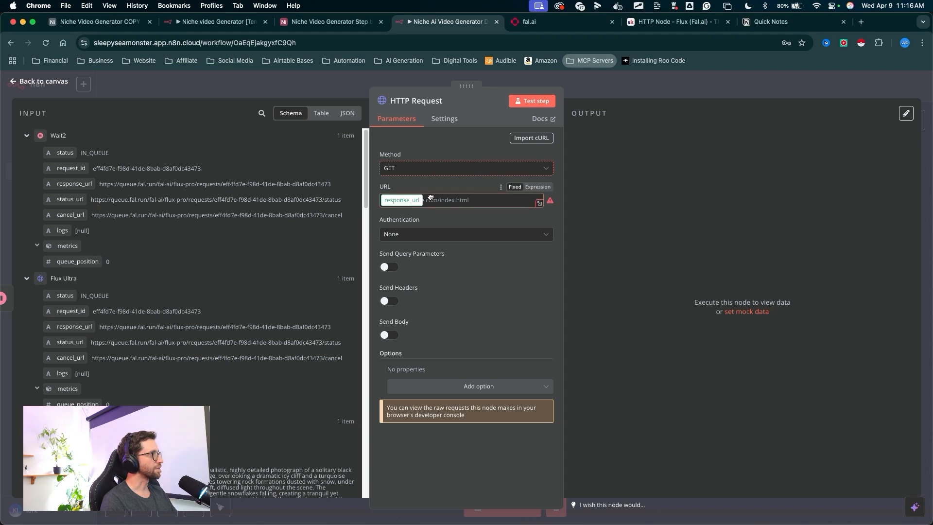
- Turn on Send Headers for the new HTTP Request node and close it
drag(495, 305, 389, 314)
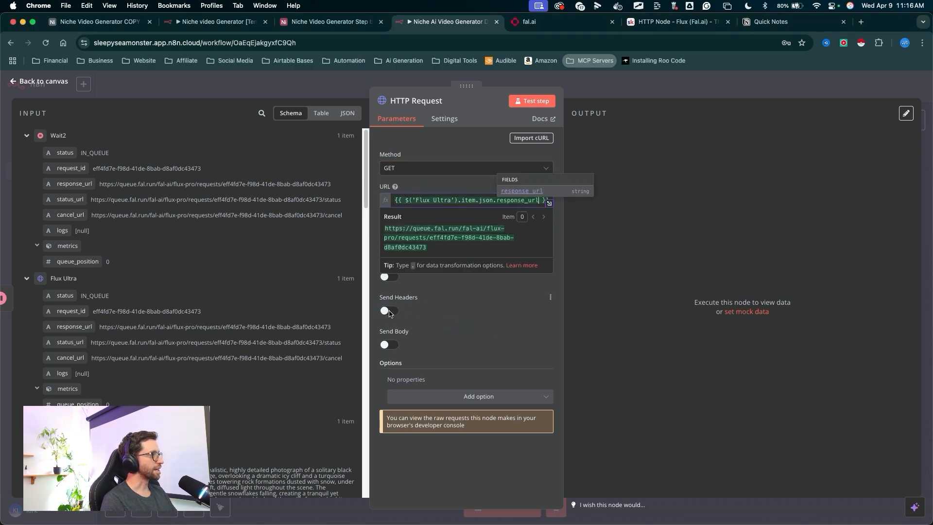
click(389, 312)
mouse_move(480, 233)
mouse_down()
mouse_move(407, 316)
mouse_move(416, 381)
mouse_move(417, 350)
mouse_up()
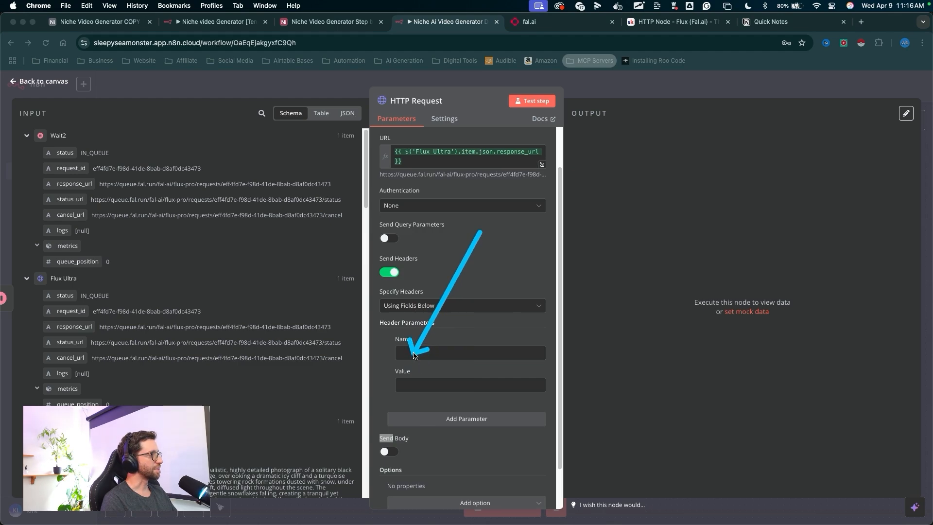
key(Escape)
mouse_move(571, 438)
mouse_down()
mouse_move(567, 402)
mouse_move(448, 358)
mouse_move(401, 366)
mouse_up()
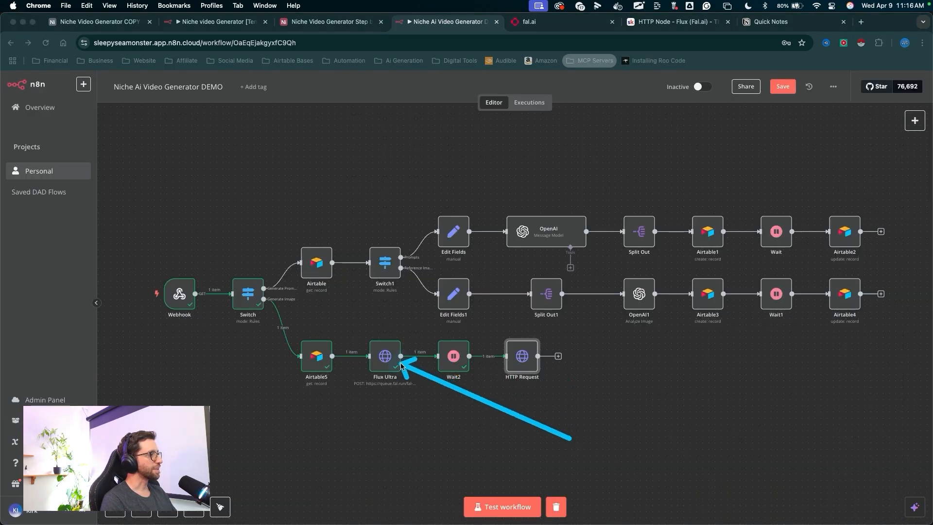
- Copy the Authorization header name and fal.ai API key value from the Flux Ultra node into the new HTTP Request's header parameters
key(Escape)
double_click(393, 362)
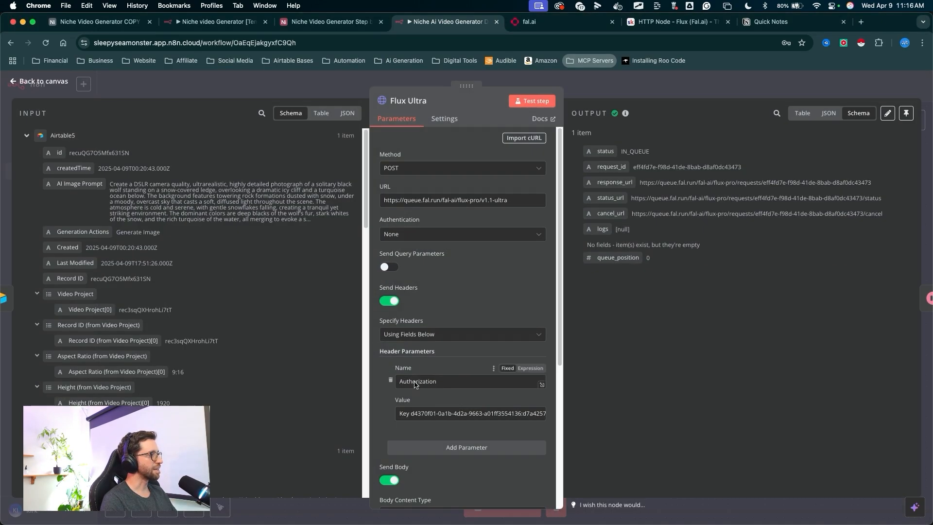
mouse_move(457, 354)
mouse_down()
mouse_move(434, 389)
mouse_move(415, 382)
mouse_up()
key(Escape)
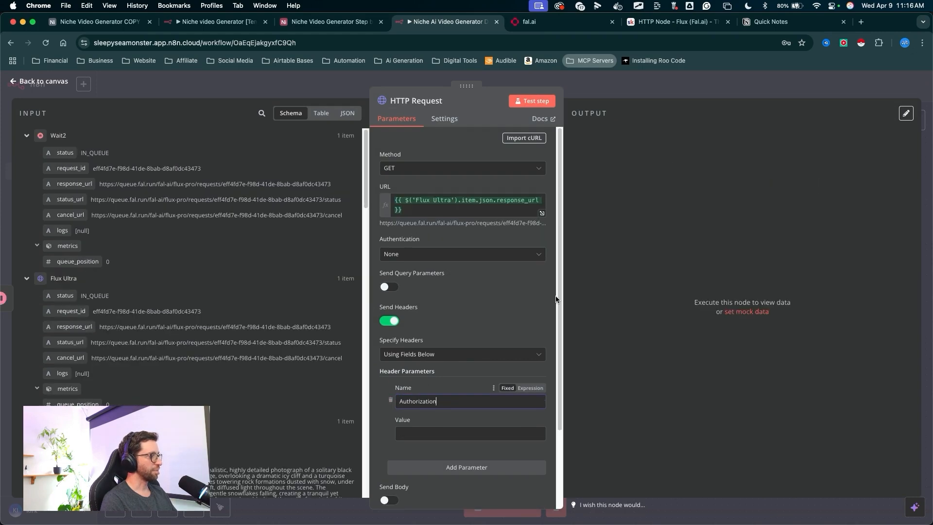
drag(411, 369, 384, 389)
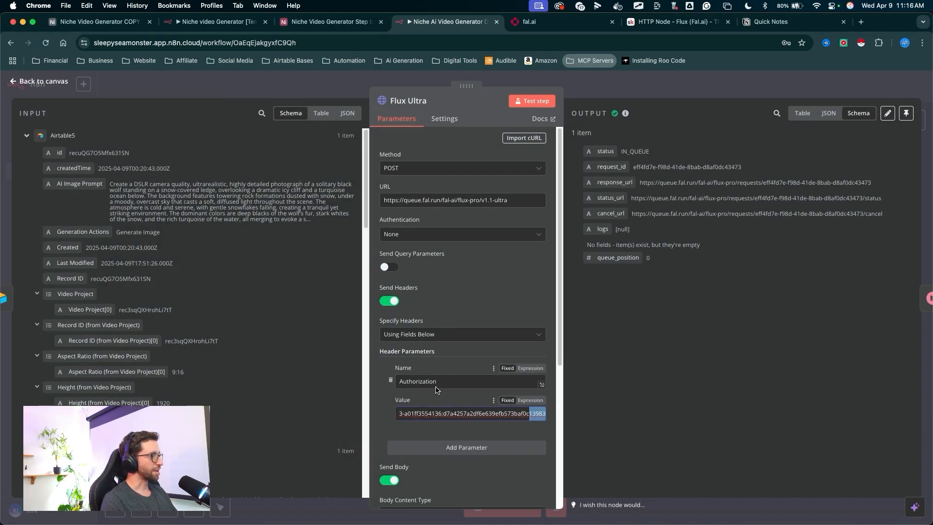
drag(484, 336, 446, 357)
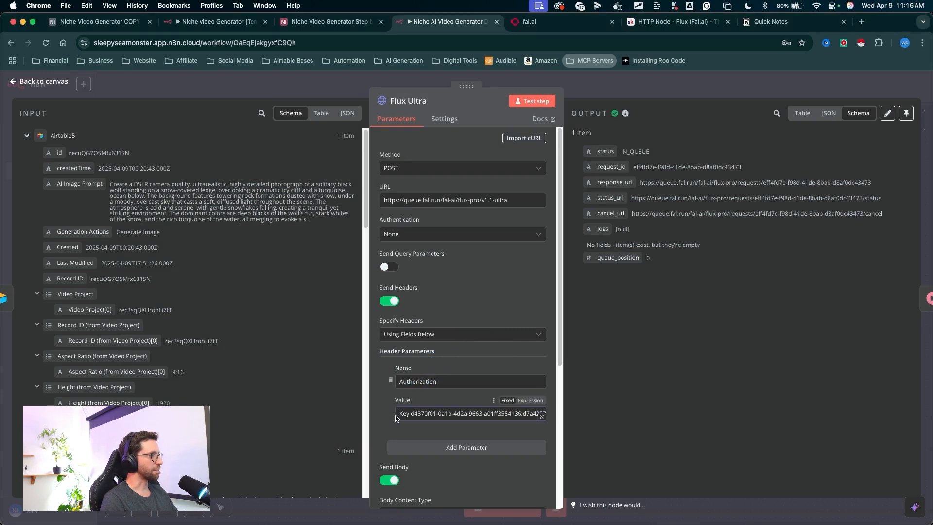
drag(642, 209, 607, 77)
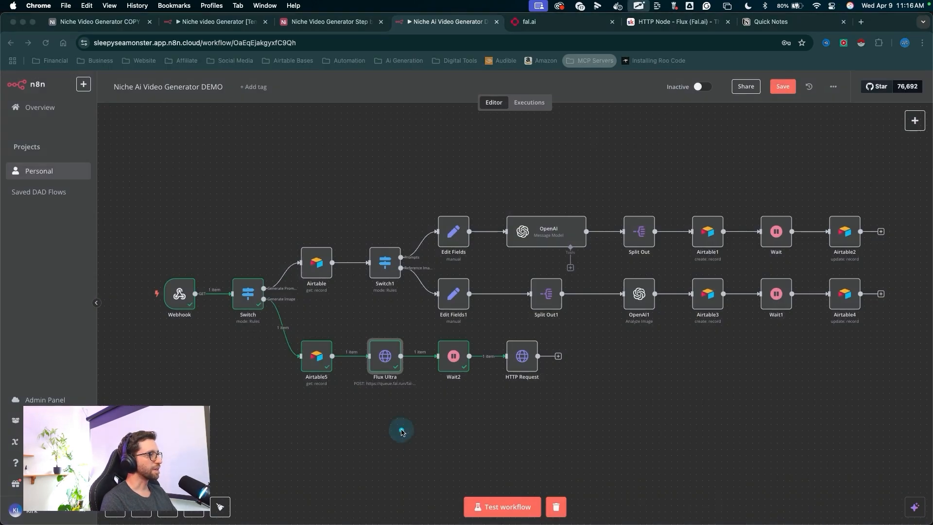
drag(385, 452, 490, 386)
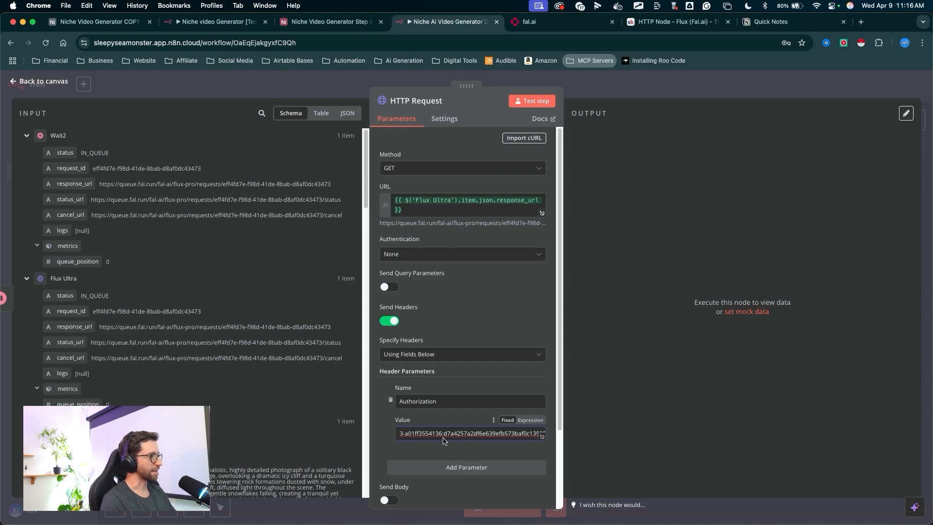
triple_click(443, 441)
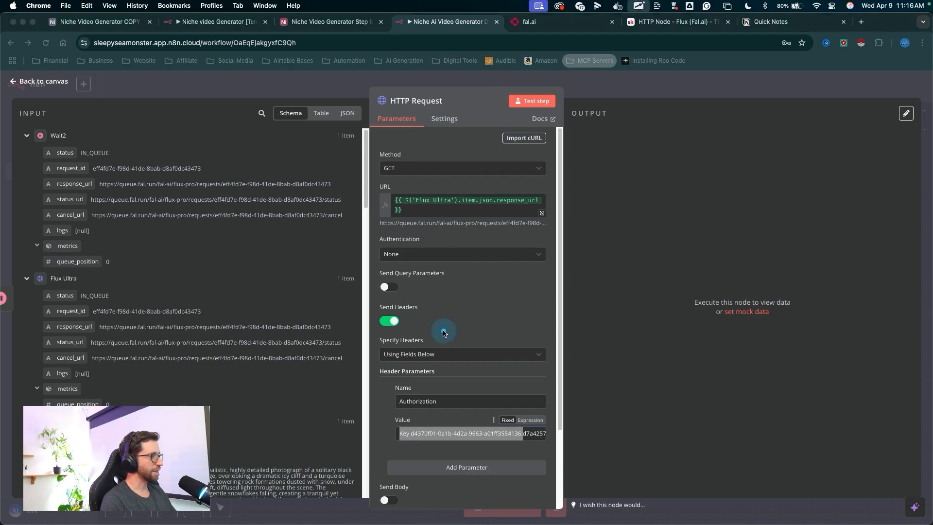
mouse_move(469, 307)
mouse_down()
mouse_move(434, 354)
mouse_move(416, 457)
mouse_move(399, 427)
mouse_up()
key(Escape)
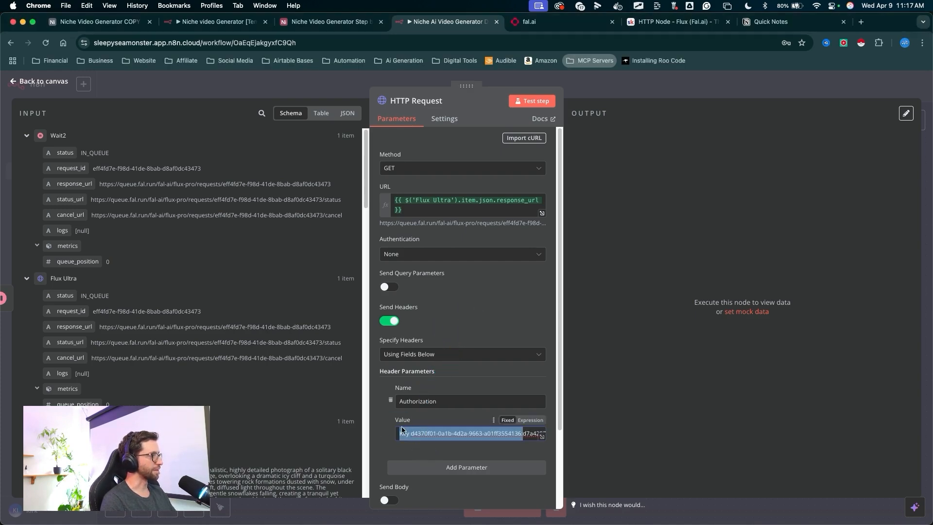
- Test the HTTP Request step to fetch the generated image result, then close the node
drag(511, 328, 524, 122)
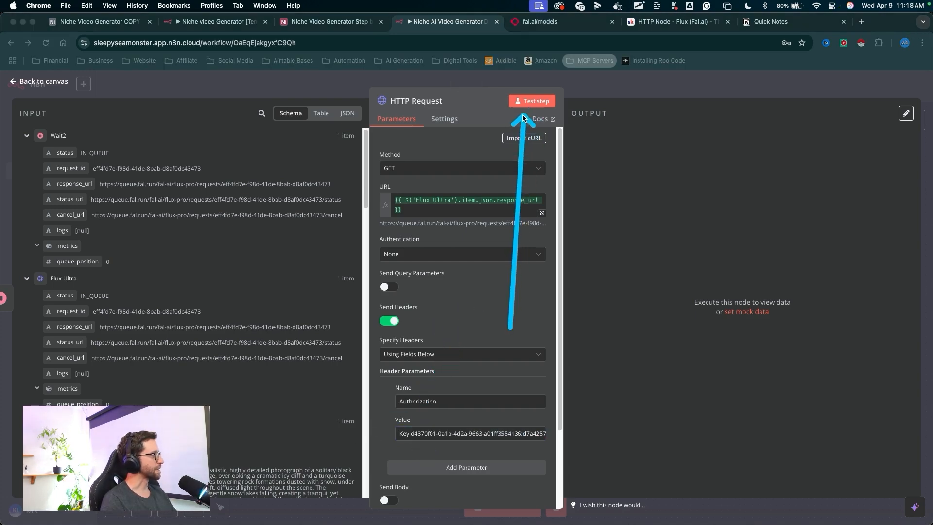
key(Escape)
click(532, 101)
mouse_move(618, 69)
mouse_down()
mouse_move(638, 294)
mouse_move(658, 142)
mouse_move(625, 209)
mouse_move(627, 292)
mouse_up()
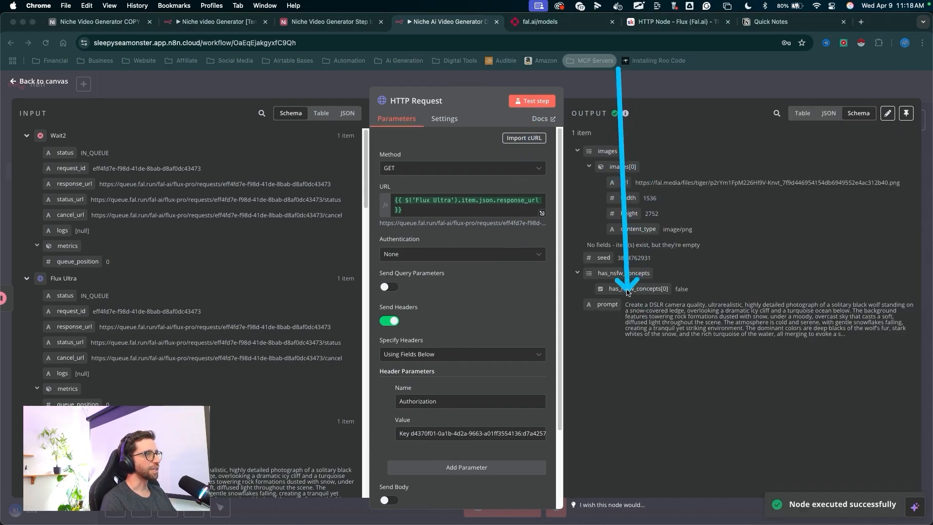
drag(676, 172, 632, 95)
key(Escape)
- Rename the HTTP Request node to Download Image
drag(518, 420, 519, 367)
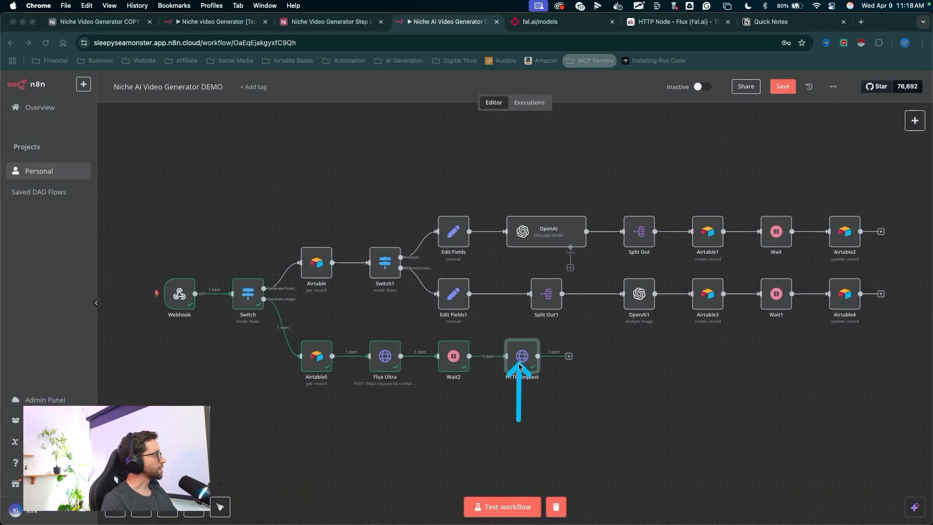
right_click(519, 362)
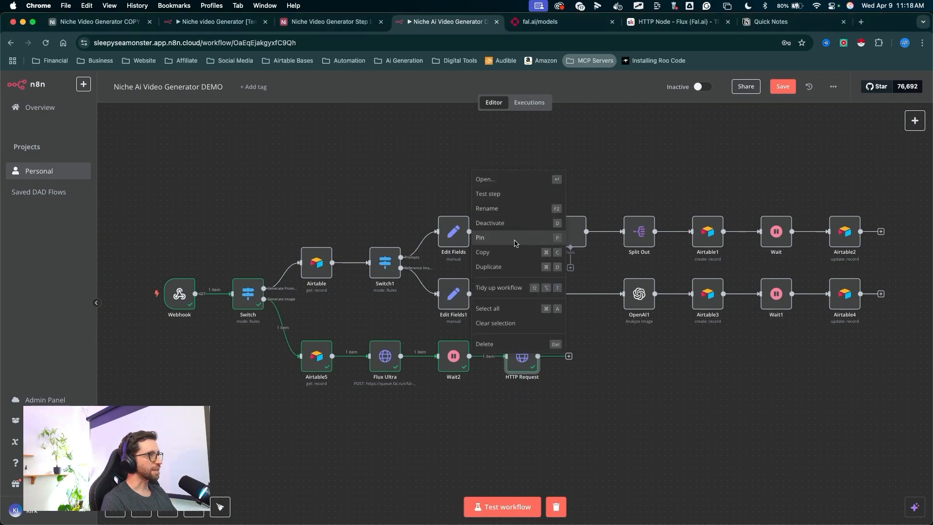
click(494, 216)
text(Download Image)
drag(529, 222, 547, 325)
click(548, 336)
- Add an Edit Fields (Set) node after Download Image and map the images[0].url field into it
drag(601, 442, 580, 366)
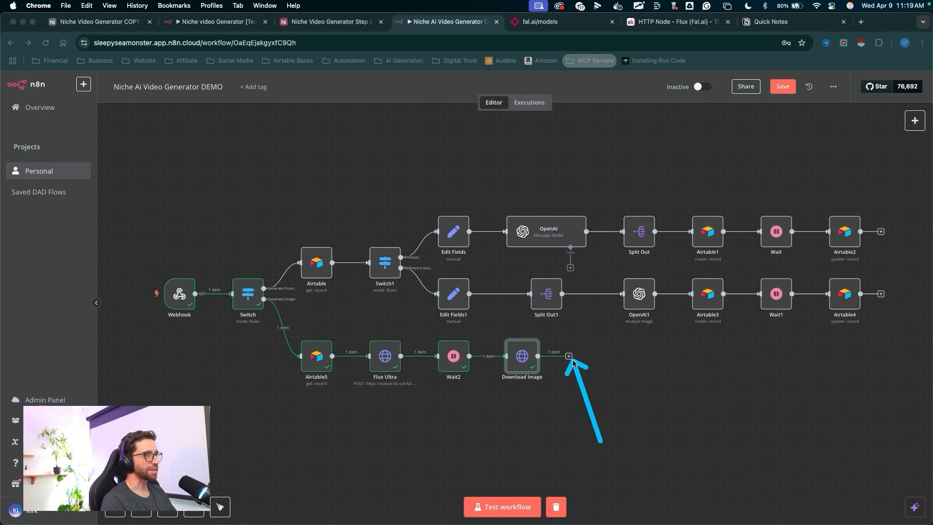
click(570, 357)
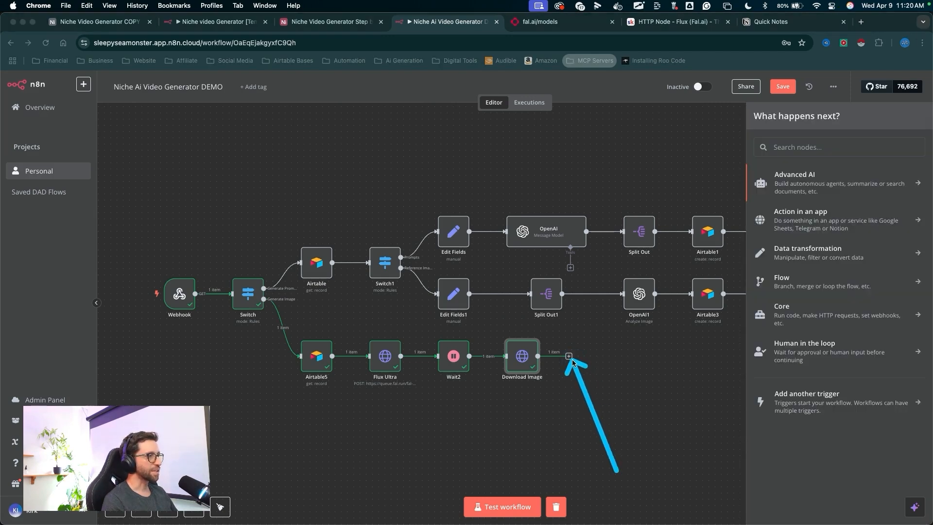
drag(616, 471, 591, 369)
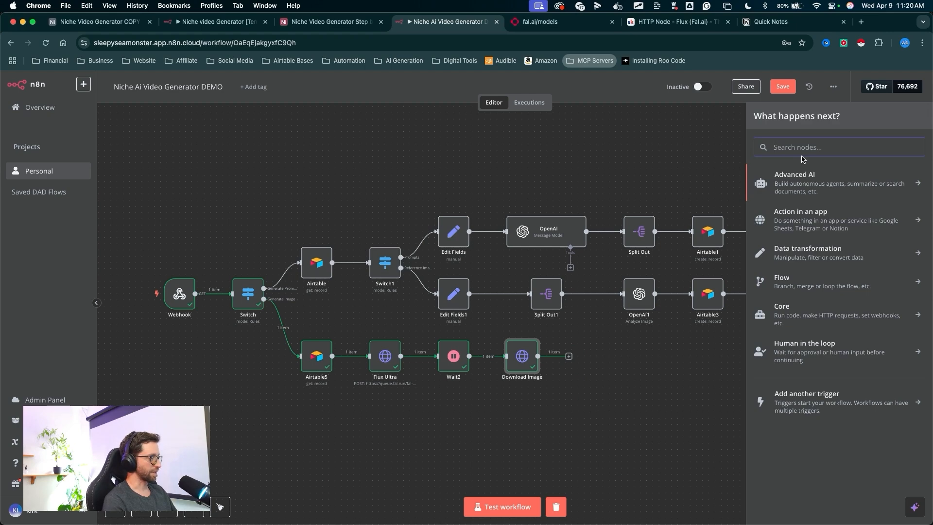
text(set)
click(787, 184)
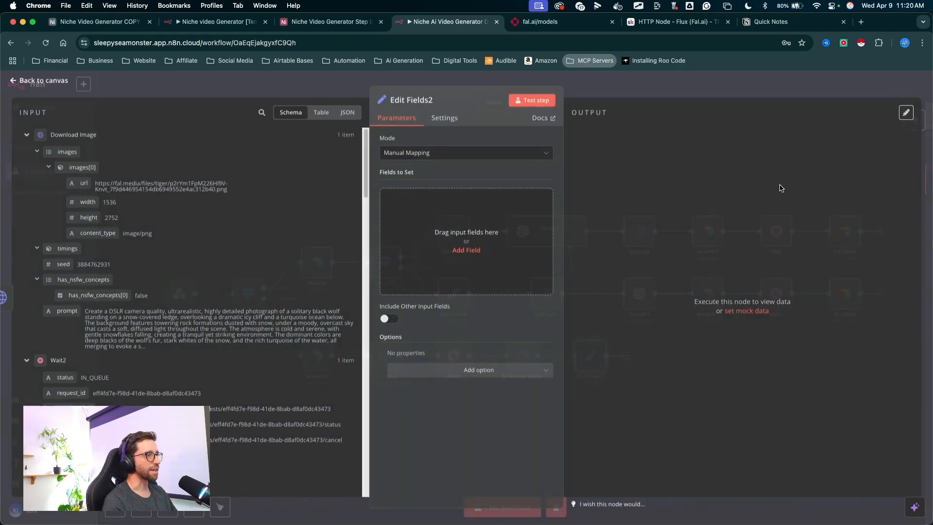
drag(221, 132, 78, 186)
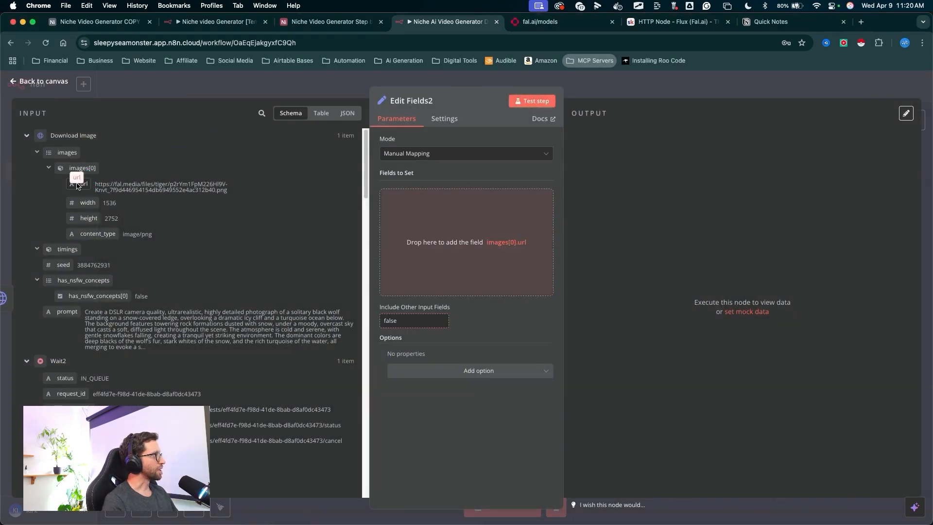
drag(421, 273, 422, 272)
- Rename the Edit Fields node to Clean Image Array
click(411, 101)
text(Clean Image Array)
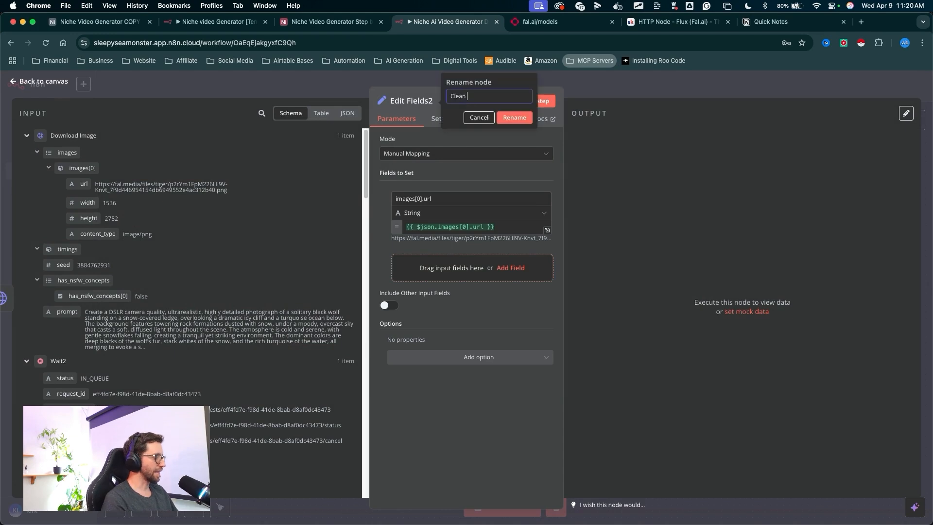
click(496, 120)
drag(466, 167, 434, 108)
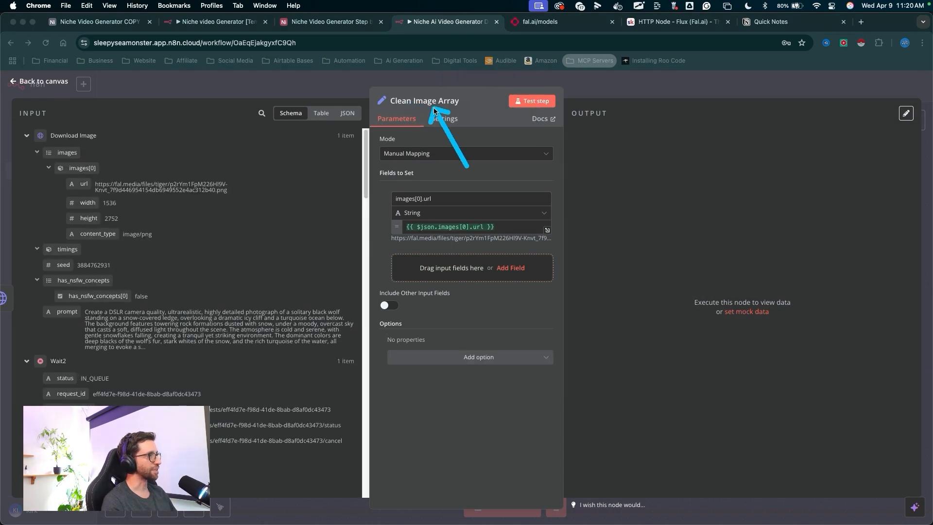
- Add the Airtable5 record id as a second field in Clean Image Array
drag(509, 228, 514, 112)
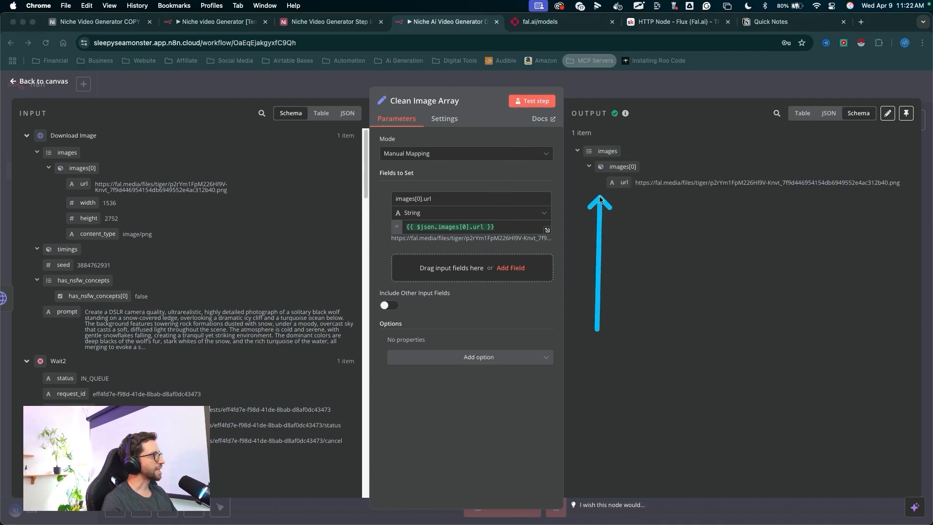
mouse_move(600, 202)
mouse_down()
mouse_move(313, 146)
mouse_move(83, 327)
mouse_up()
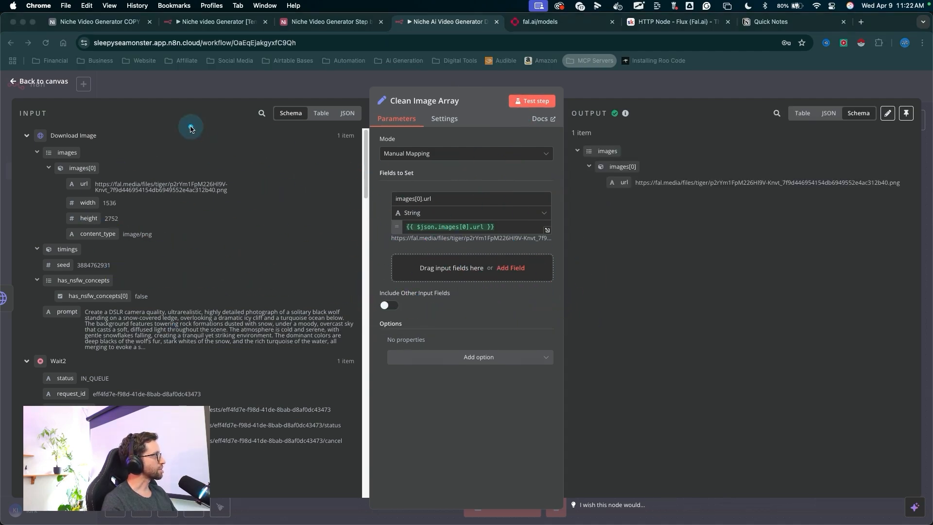
drag(189, 125, 107, 366)
scroll(156, 293, down, 10)
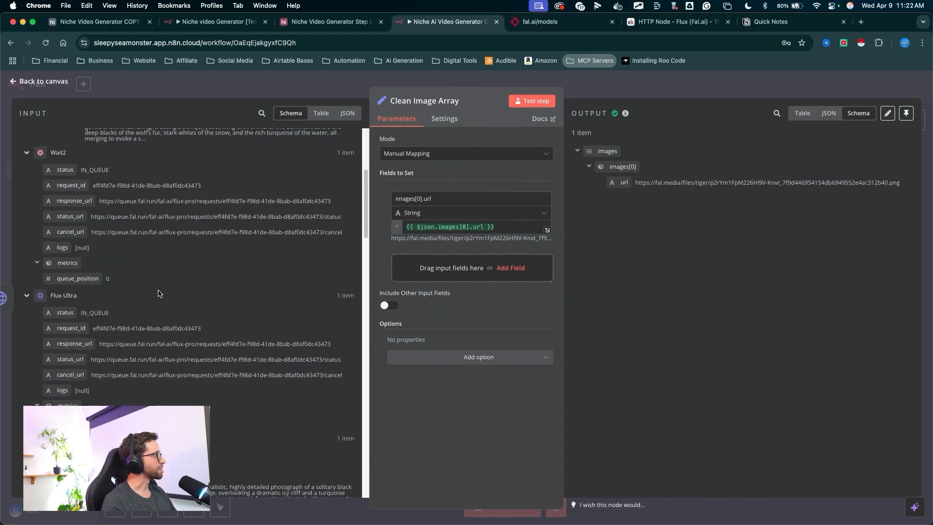
mouse_move(214, 143)
mouse_down()
mouse_move(63, 221)
mouse_move(186, 244)
mouse_up()
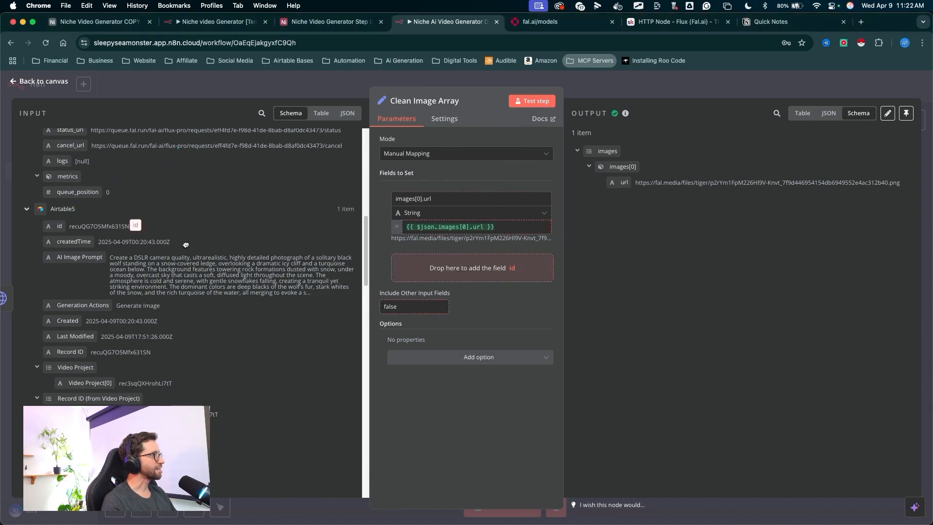
mouse_move(467, 273)
mouse_down()
mouse_move(430, 265)
mouse_move(425, 249)
mouse_up()
- Test the Clean Image Array step and return to the canvas
drag(513, 268, 538, 107)
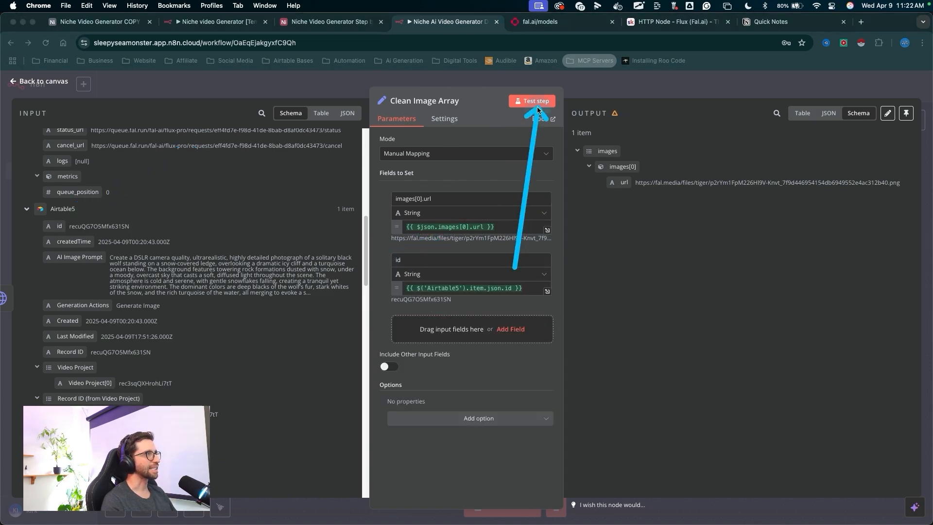
click(537, 104)
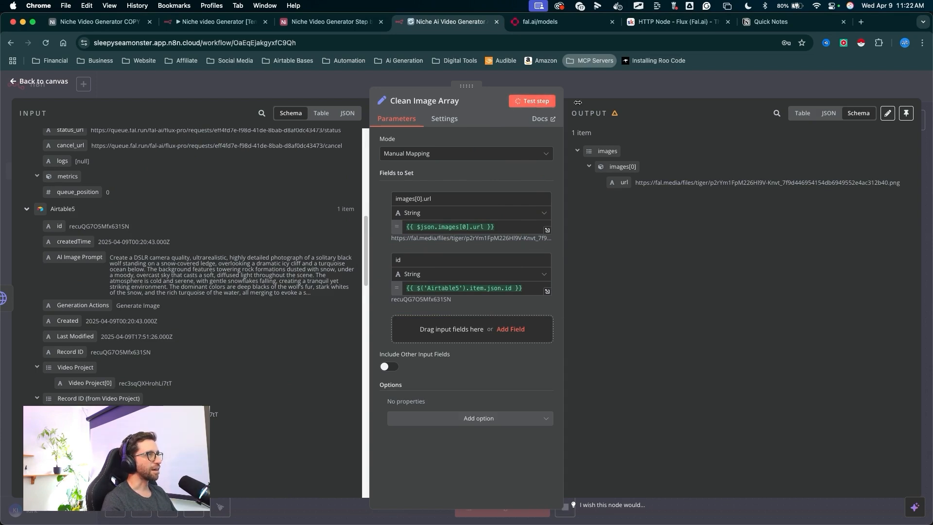
mouse_move(699, 88)
mouse_down()
mouse_move(610, 148)
mouse_move(601, 191)
mouse_up()
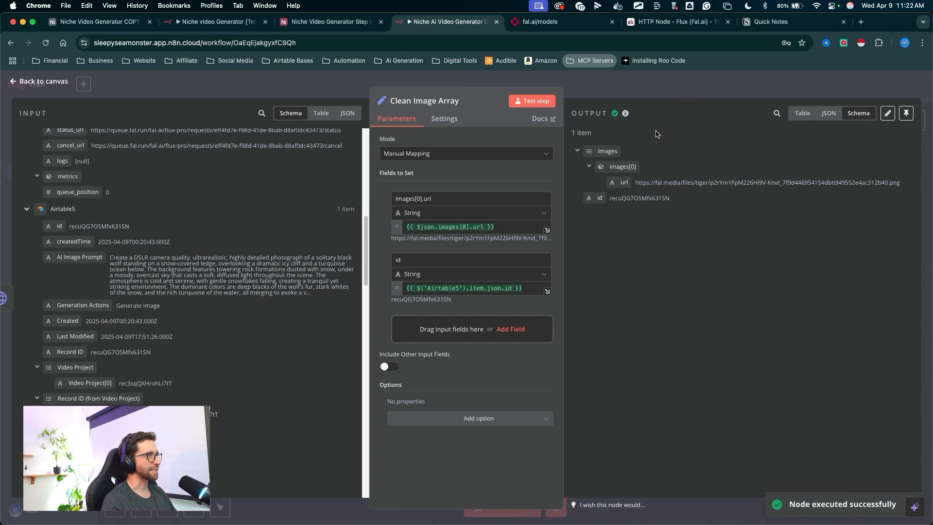
drag(666, 138, 660, 105)
click(654, 89)
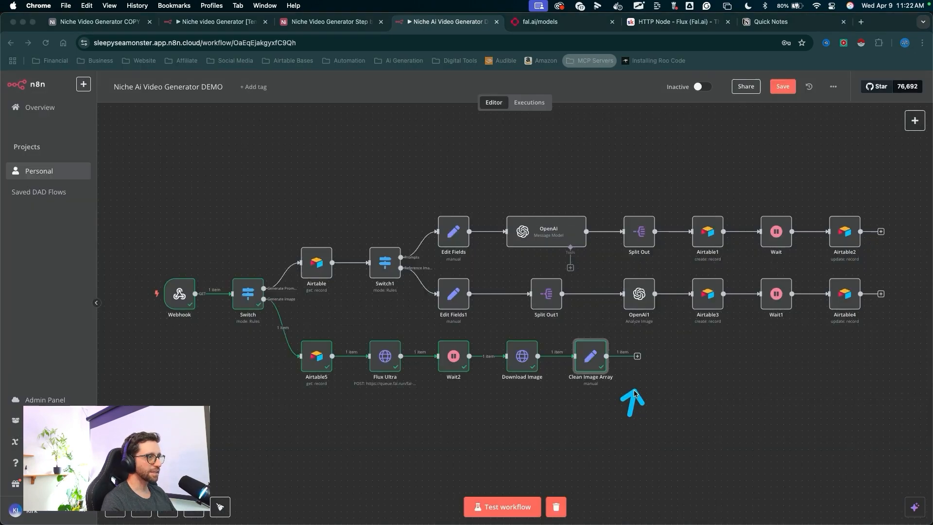
- Add an Airtable Update record node after Clean Image Array
click(637, 356)
text(airt)
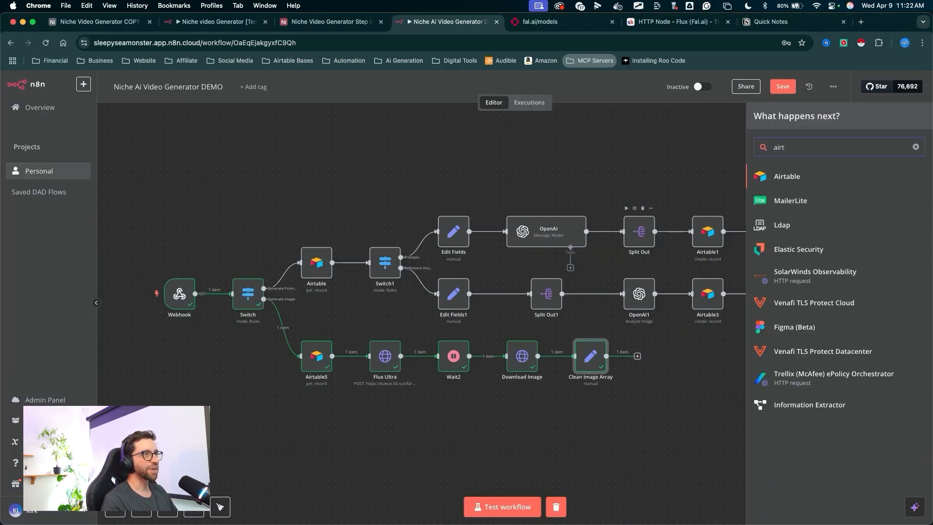
click(779, 176)
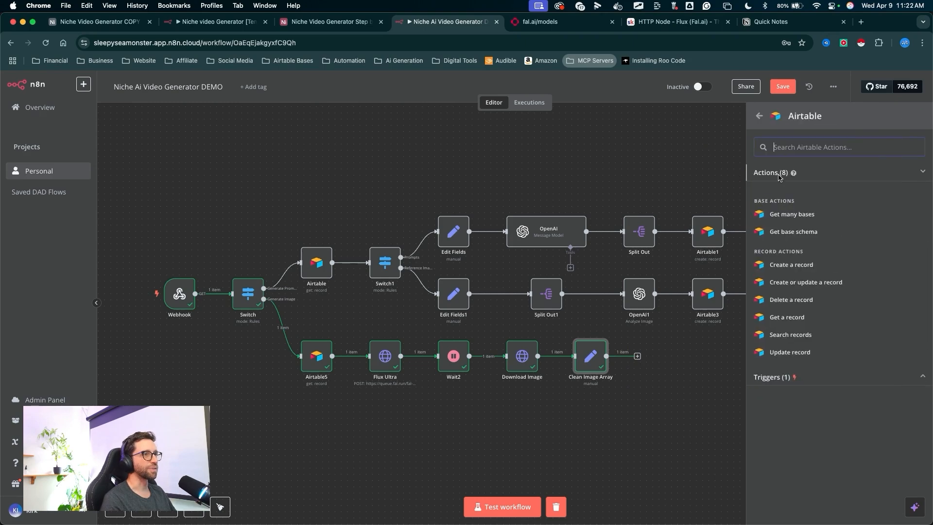
key(ctrl+a)
drag(685, 345, 734, 348)
click(777, 353)
drag(313, 193, 393, 151)
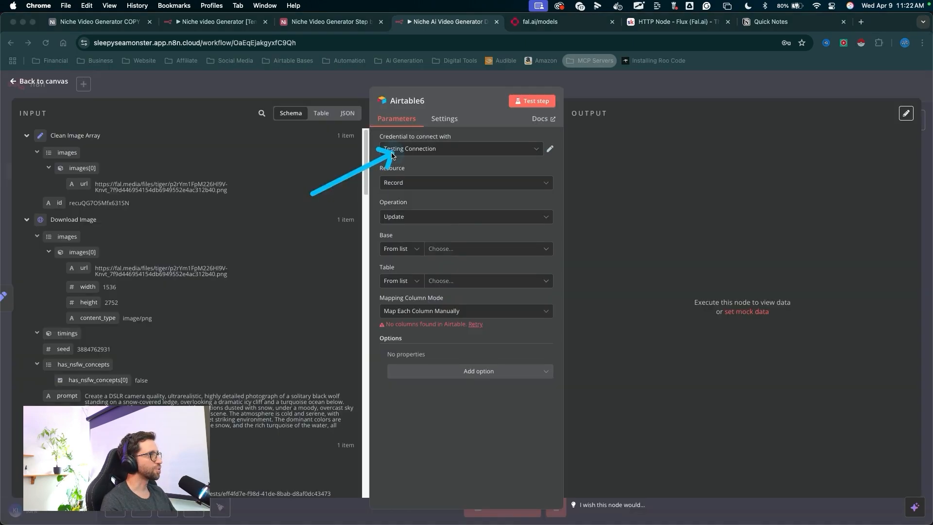
- Select the Airtable credential and the Niche Video Generator Step by Step base
click(394, 150)
click(407, 171)
drag(511, 182, 455, 249)
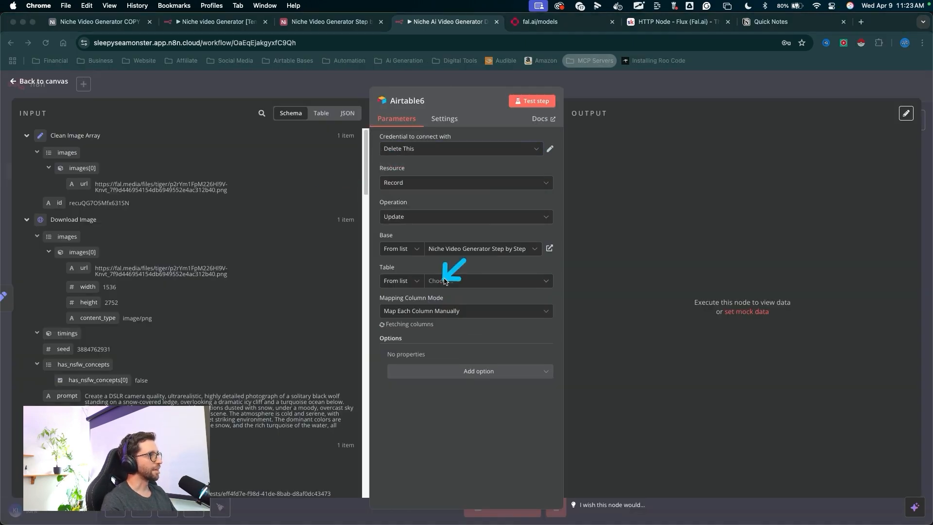
- Set the table to Generation for the Airtable update, matching rows on id
key(ctrl+a)
click(440, 281)
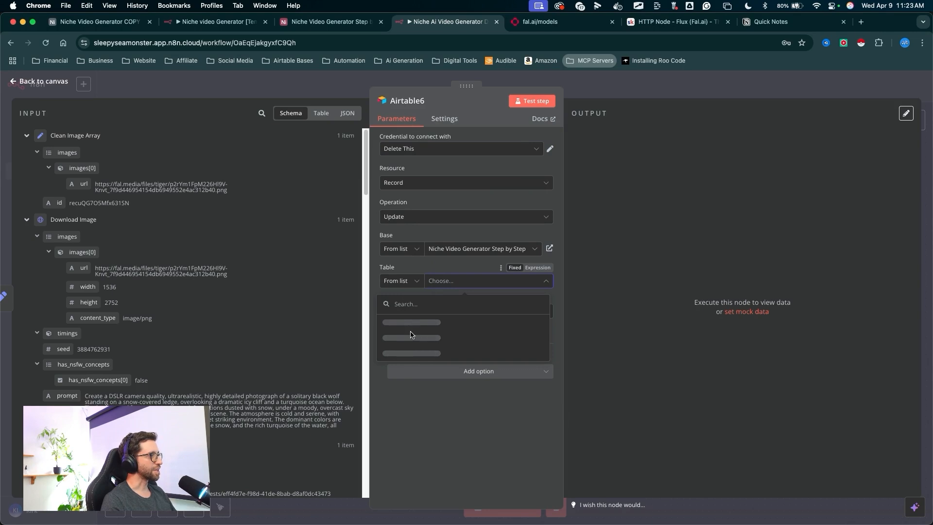
key(ctrl+a)
drag(367, 214, 394, 275)
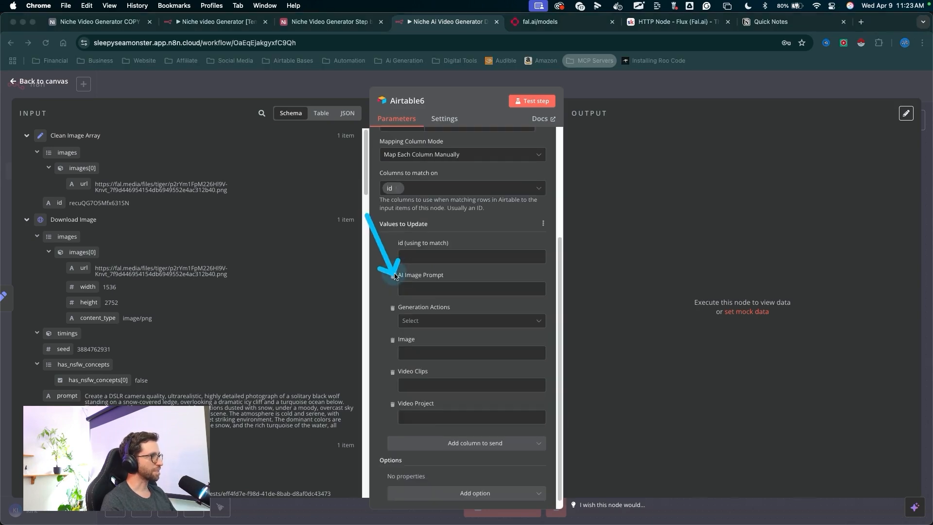
key(Escape)
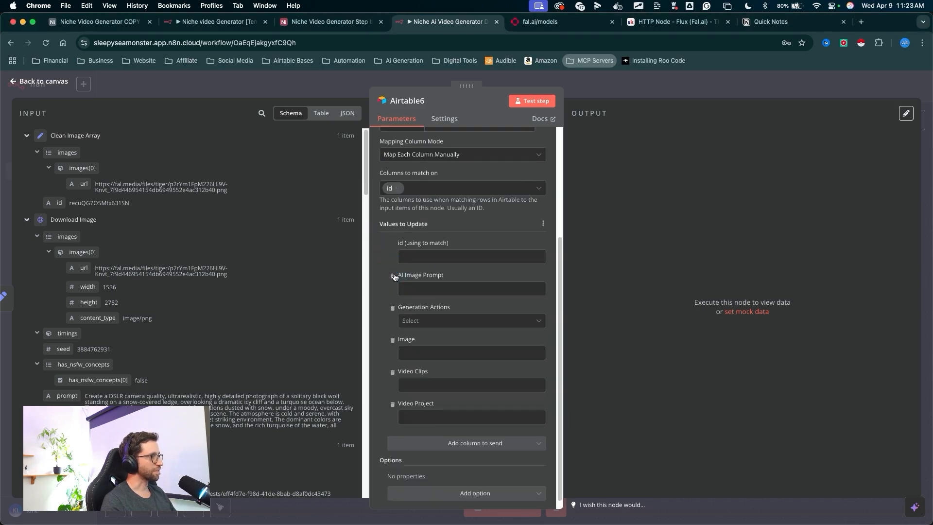
- Remove the AI Image Prompt column from the values to update
click(393, 276)
key(ctrl+a)
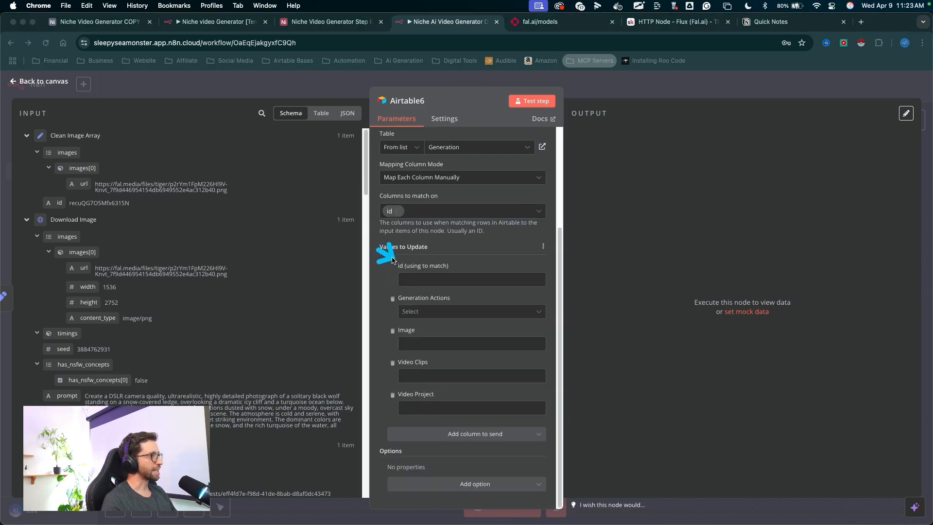
key(Escape)
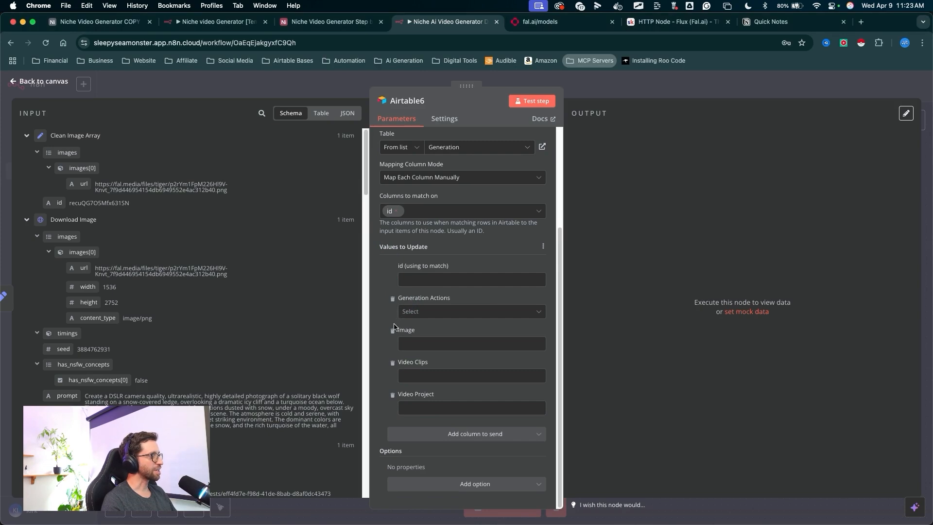
- Remove the Video Clips and Video Project columns from the values to update
key(ctrl+a)
key(Escape)
click(393, 364)
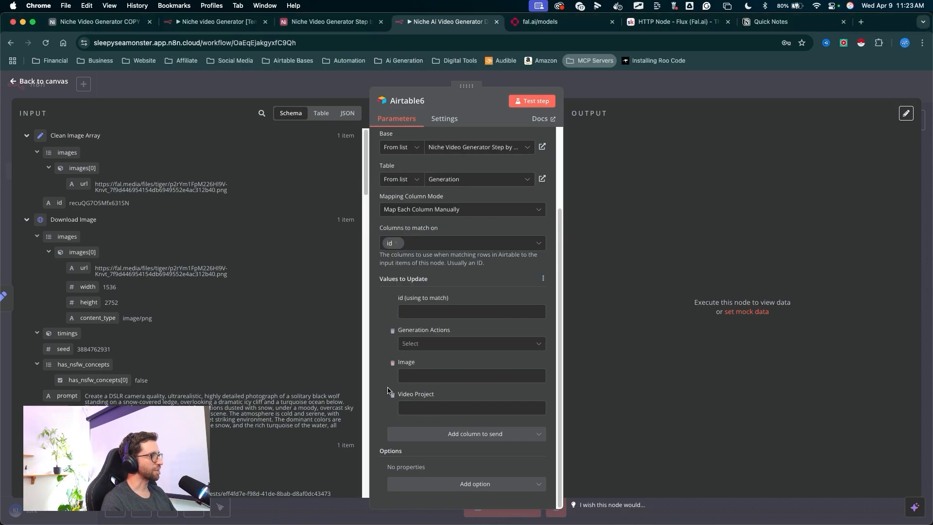
click(393, 395)
- Map the id field to the incoming record id and set Generation Actions to Choose Action
key(ctrl+a)
drag(378, 339, 210, 207)
key(Escape)
drag(58, 203, 57, 206)
drag(390, 297, 424, 338)
click(388, 336)
click(421, 376)
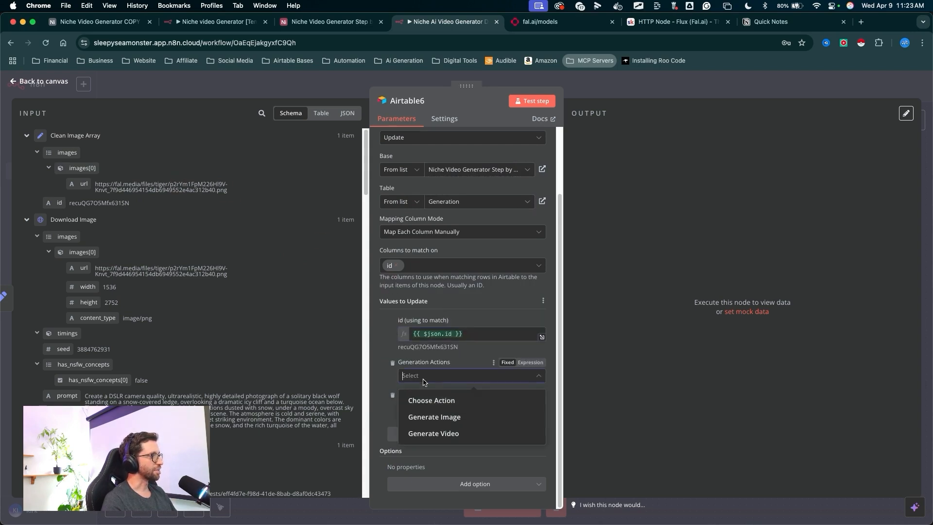
click(431, 401)
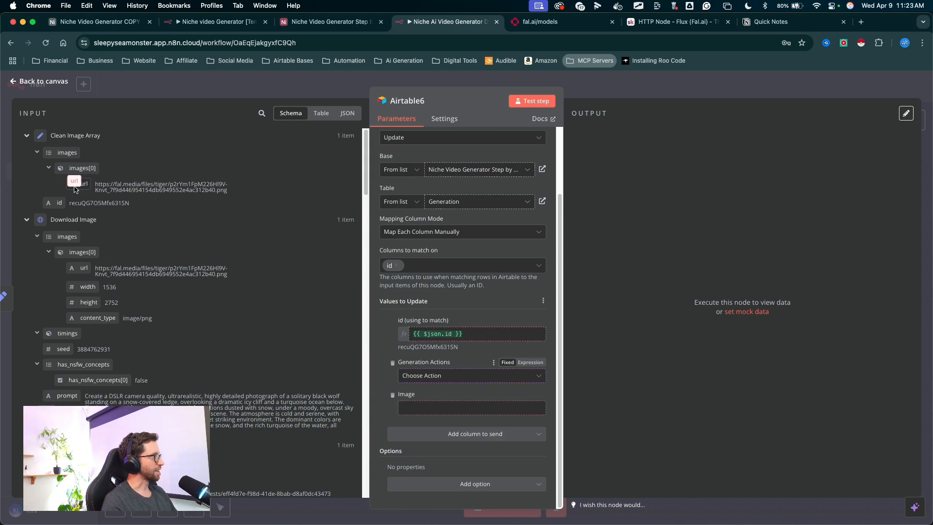
- Map the Image field to the Clean Image Array images value and test the Airtable update step
drag(74, 189, 427, 406)
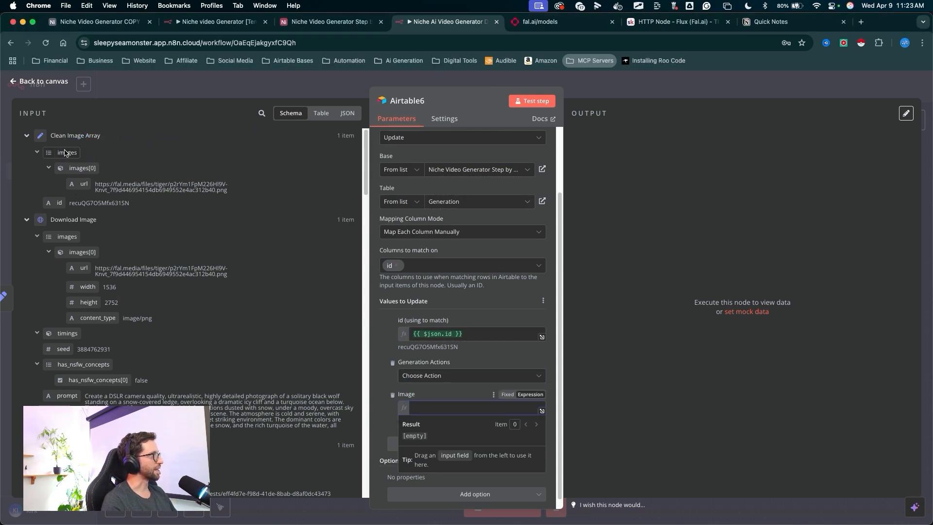
drag(66, 153, 423, 390)
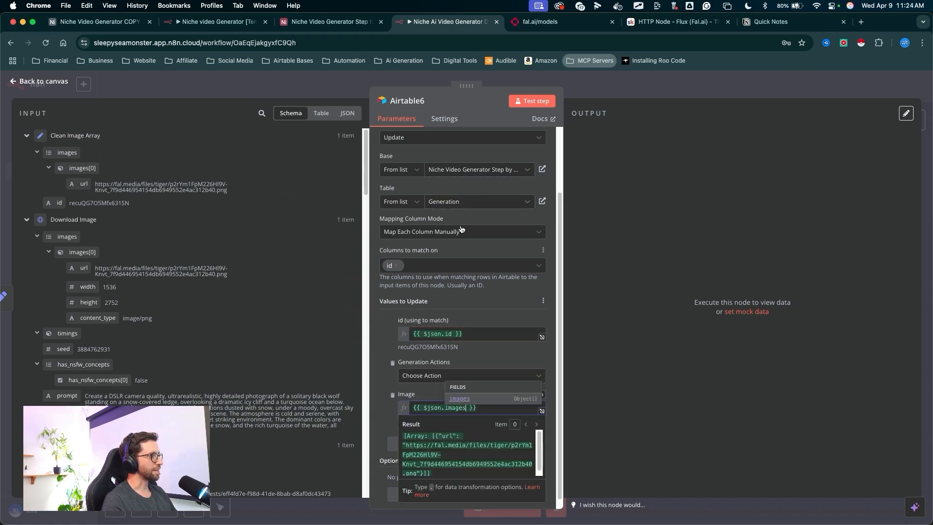
click(532, 101)
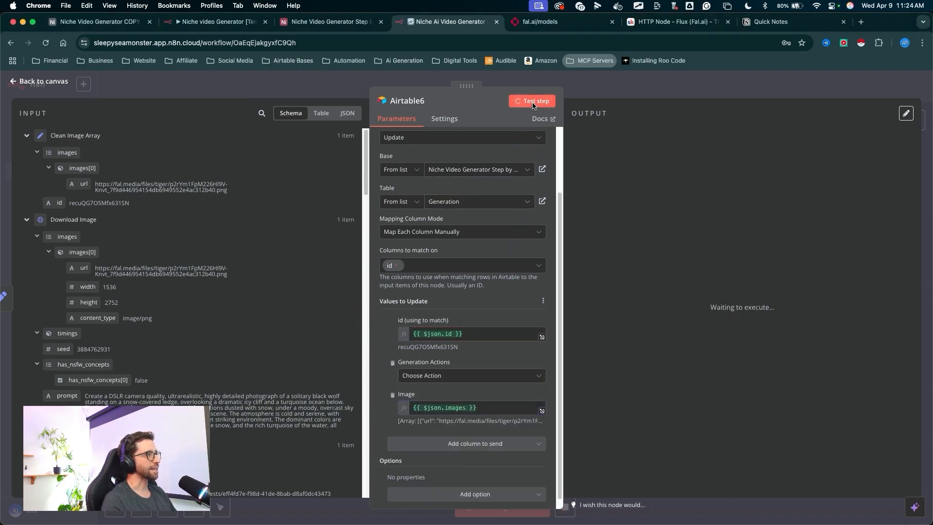
key(Escape)
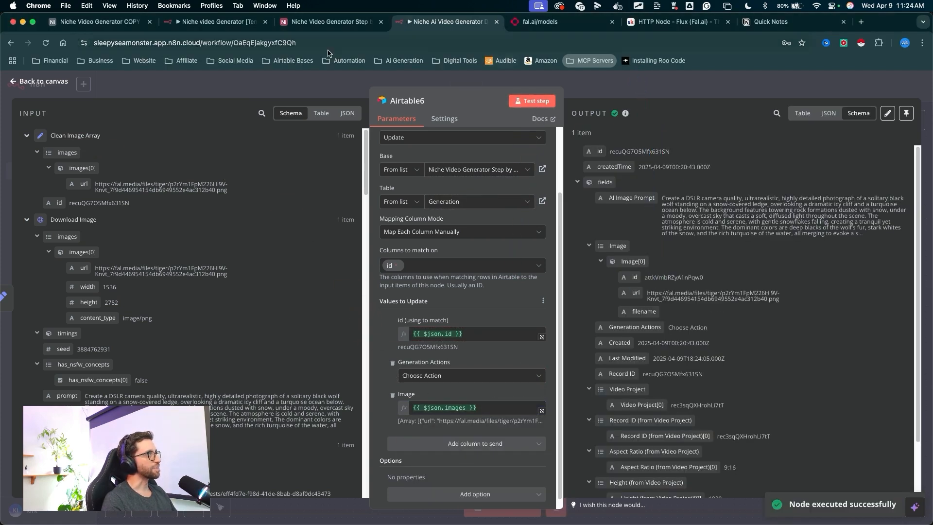
- Inspect the updated record's image and AI Image Prompt in the Airtable Generation table
click(319, 22)
drag(458, 502, 495, 240)
key(Escape)
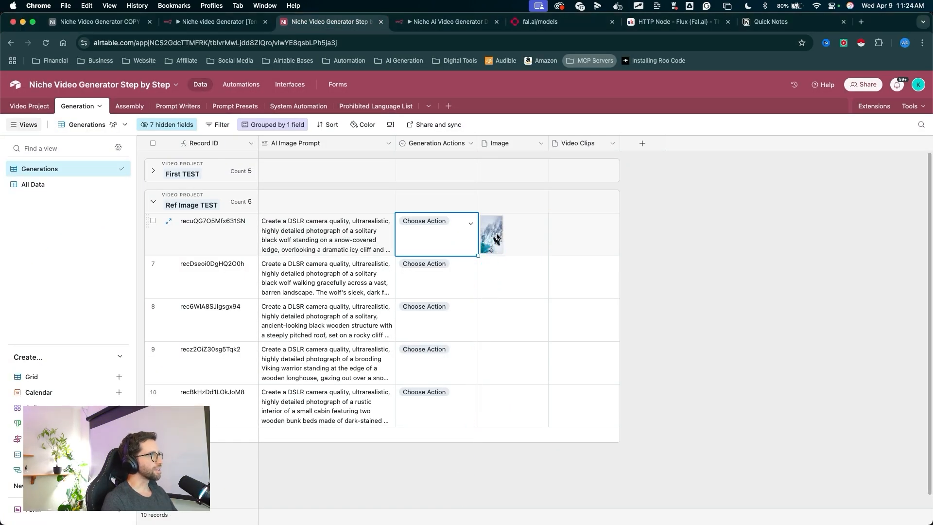
click(496, 237)
click(496, 234)
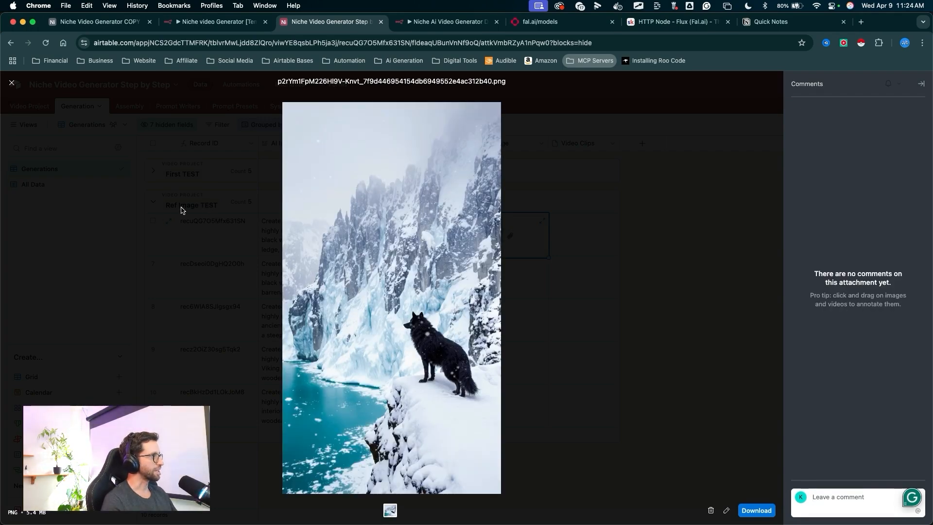
mouse_move(181, 195)
mouse_down()
mouse_move(329, 232)
mouse_move(403, 397)
mouse_up()
click(223, 286)
drag(311, 412, 334, 251)
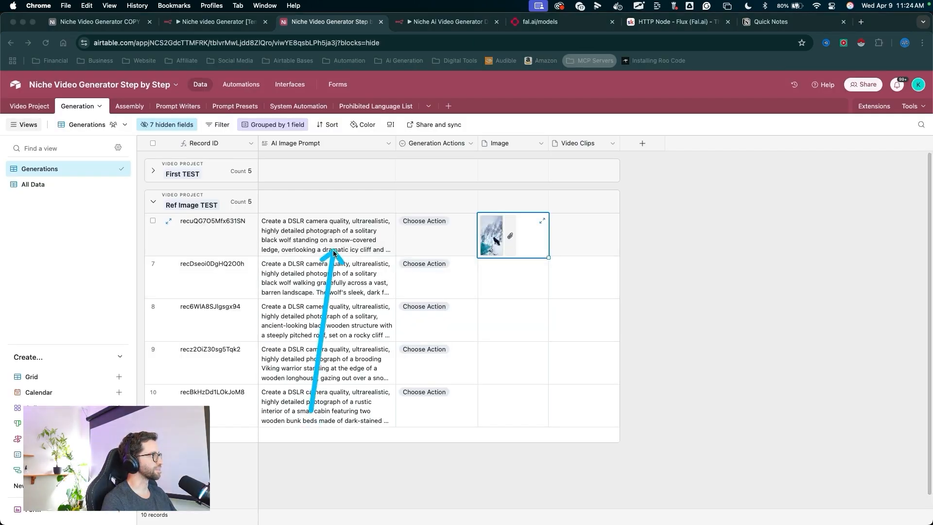
click(334, 251)
drag(379, 223, 337, 259)
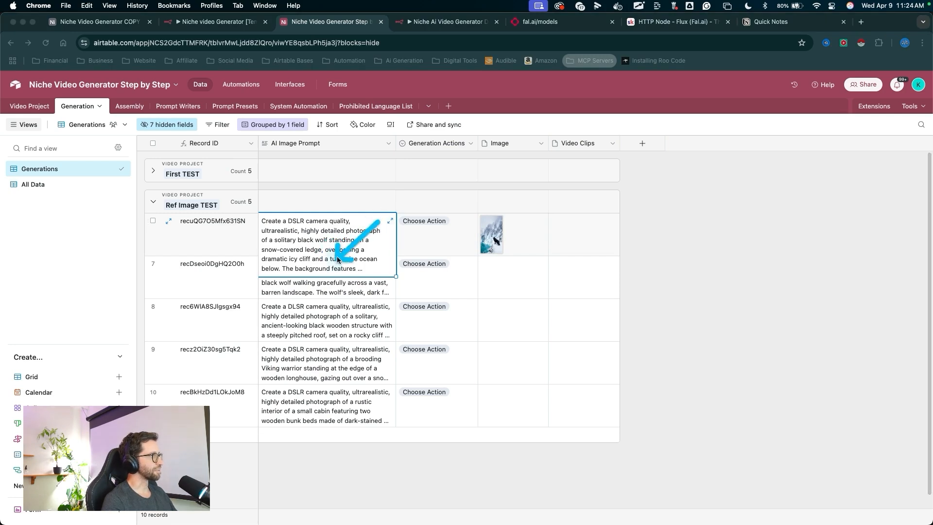
click(390, 221)
mouse_move(456, 300)
mouse_down()
mouse_move(615, 126)
mouse_move(473, 190)
mouse_move(501, 299)
mouse_move(483, 243)
mouse_up()
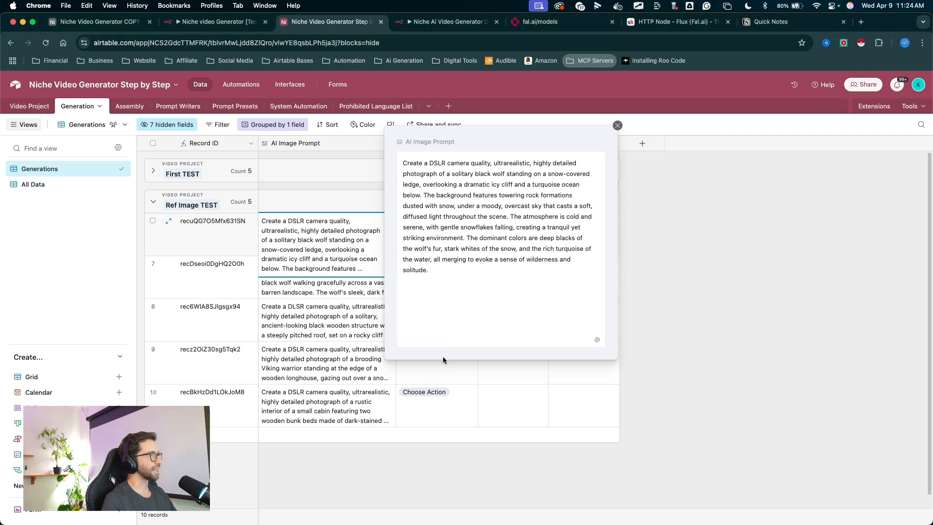
mouse_move(443, 360)
mouse_down()
mouse_move(600, 163)
mouse_move(483, 264)
mouse_move(484, 230)
mouse_up()
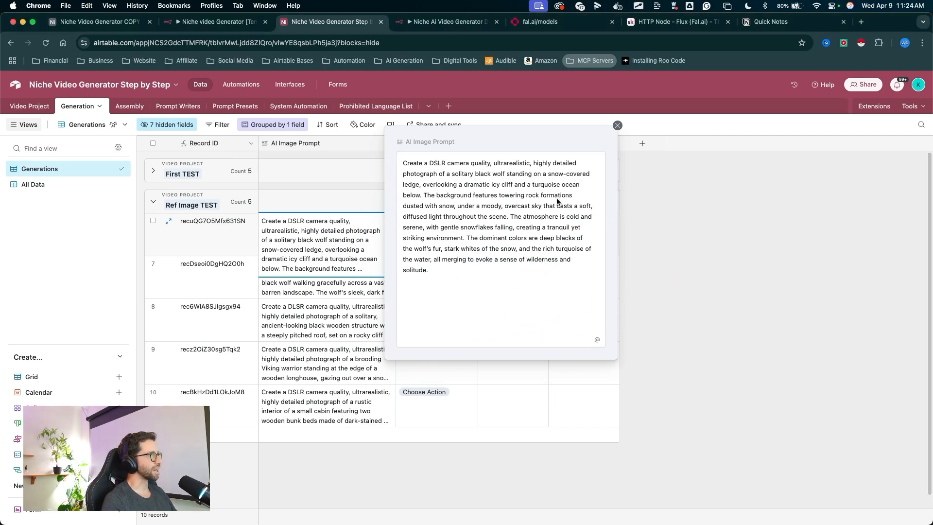
click(770, 179)
mouse_move(770, 179)
mouse_down()
mouse_move(472, 209)
mouse_move(464, 218)
mouse_move(502, 233)
mouse_up()
mouse_move(737, 179)
mouse_down()
mouse_move(622, 191)
mouse_move(509, 258)
mouse_move(435, 406)
mouse_up()
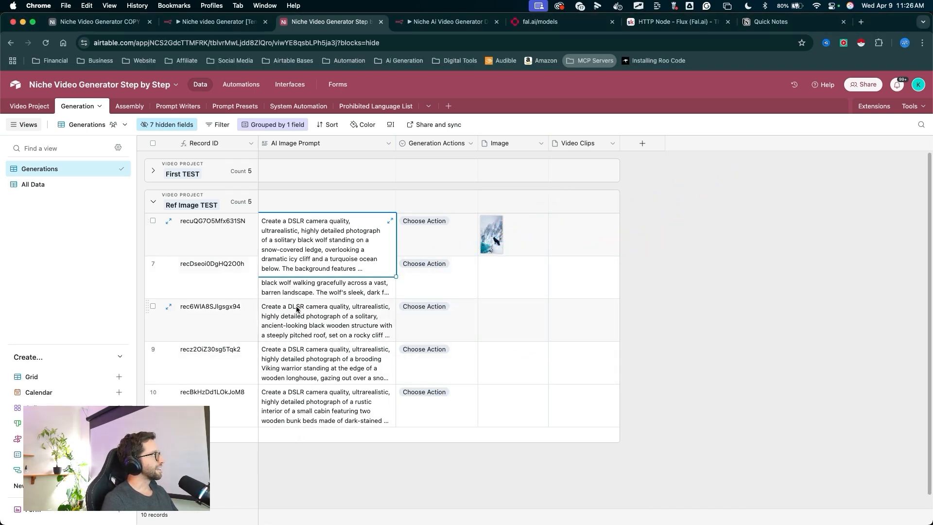
- Duplicate the Generate Image n8n automation and rename the copy Generate Video n8n
drag(252, 352, 247, 89)
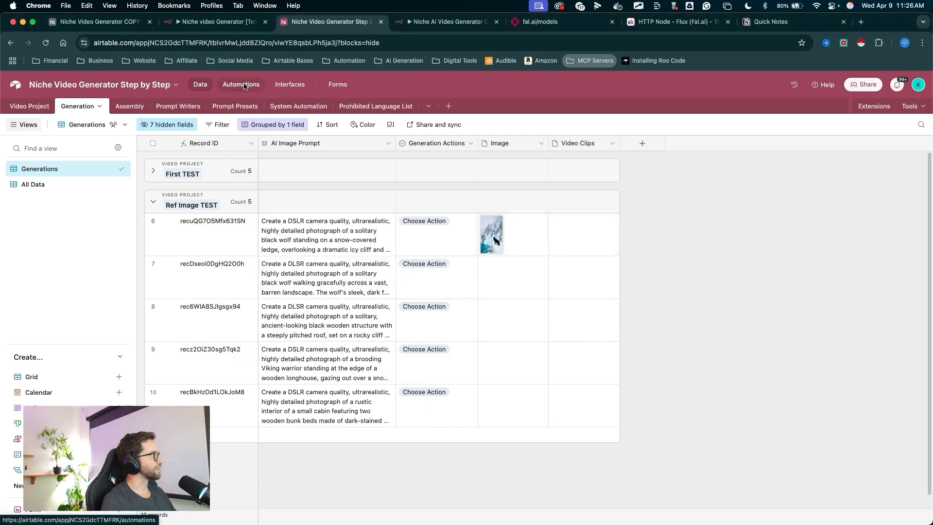
click(245, 87)
drag(158, 360, 72, 247)
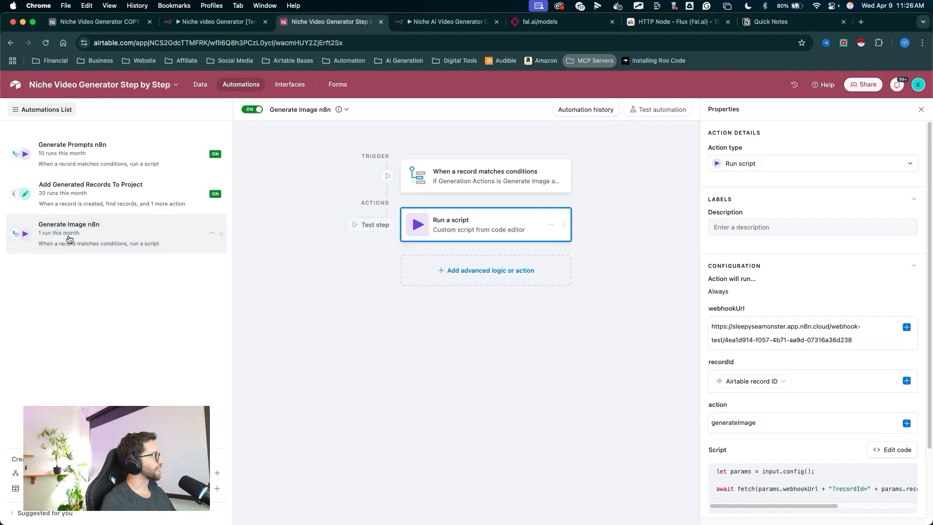
click(212, 233)
click(165, 270)
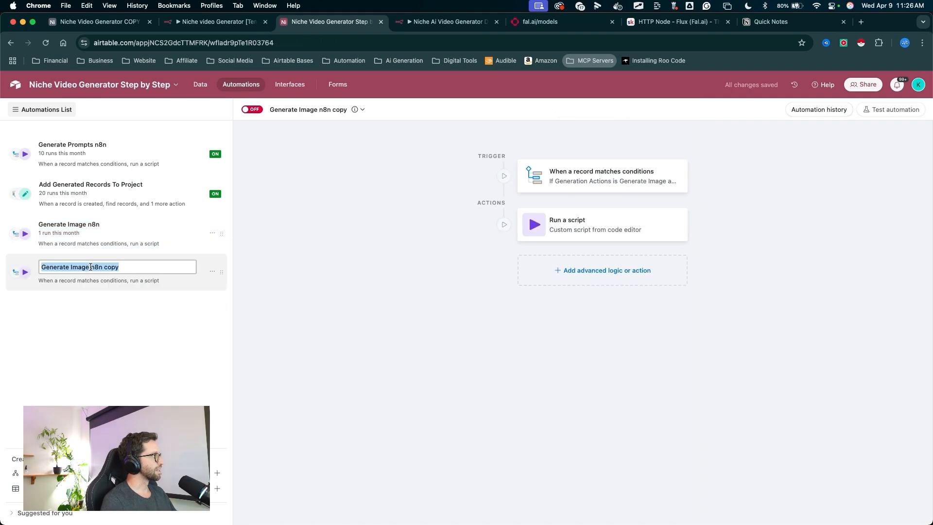
click(90, 267)
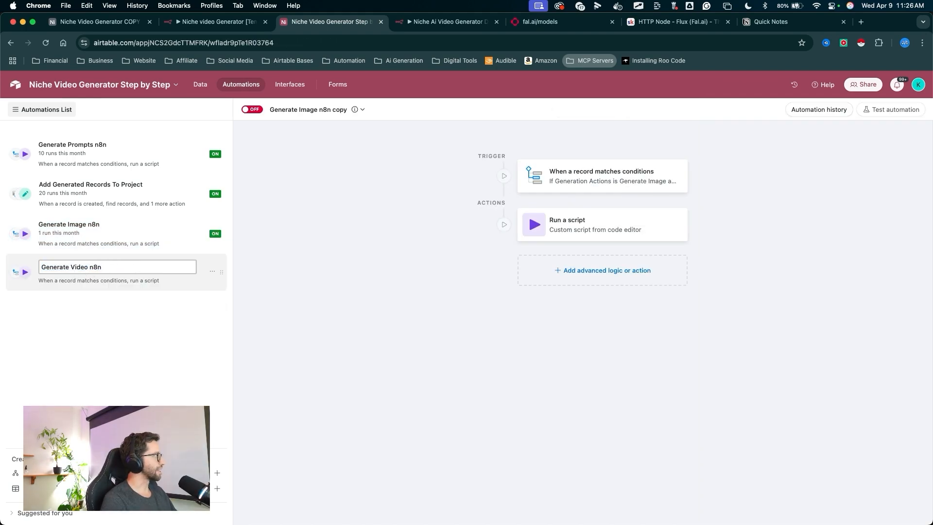
key(Return)
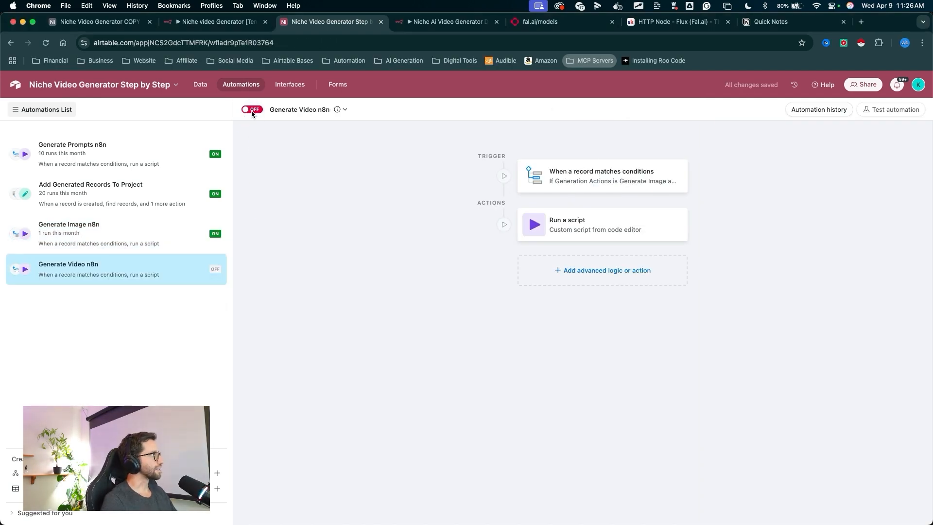
- Enable the new automation and set its trigger condition to Generation Actions is Generate Video
click(252, 110)
click(570, 175)
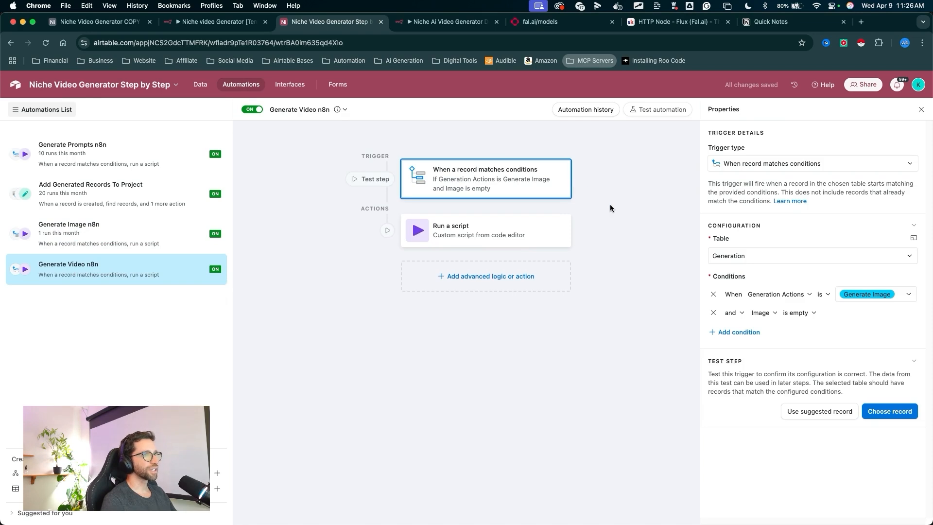
mouse_move(791, 189)
mouse_down()
mouse_move(783, 291)
mouse_move(860, 291)
mouse_up()
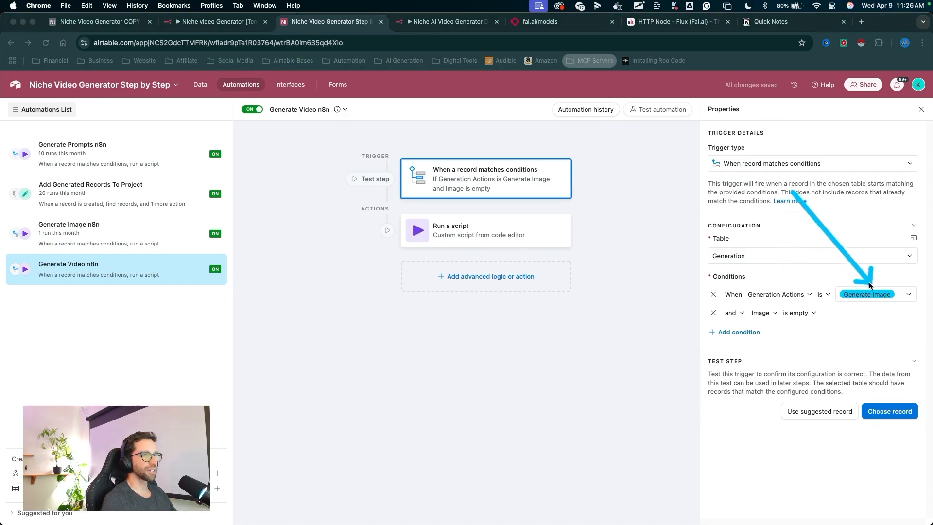
click(870, 294)
click(873, 369)
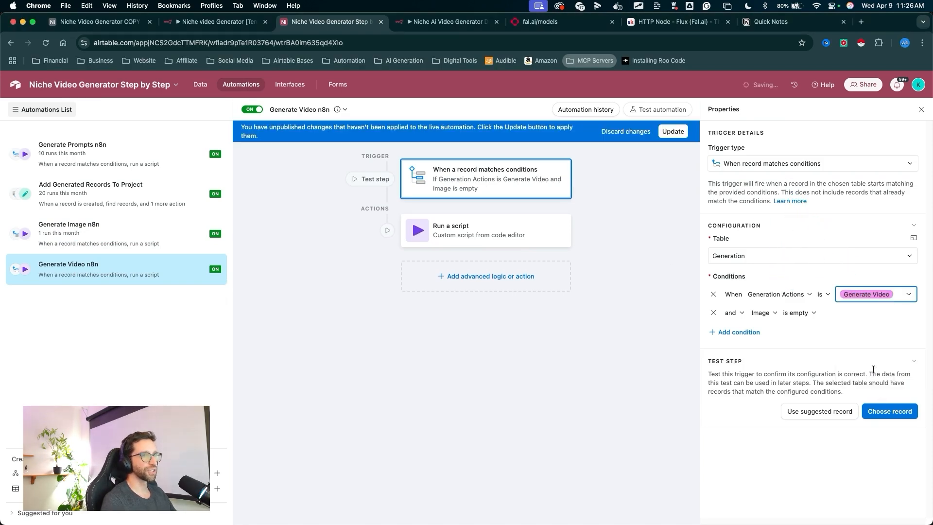
- Change the trigger's Image condition to is not empty and publish the automation update
mouse_move(781, 209)
mouse_down()
mouse_move(778, 299)
mouse_move(800, 312)
mouse_up()
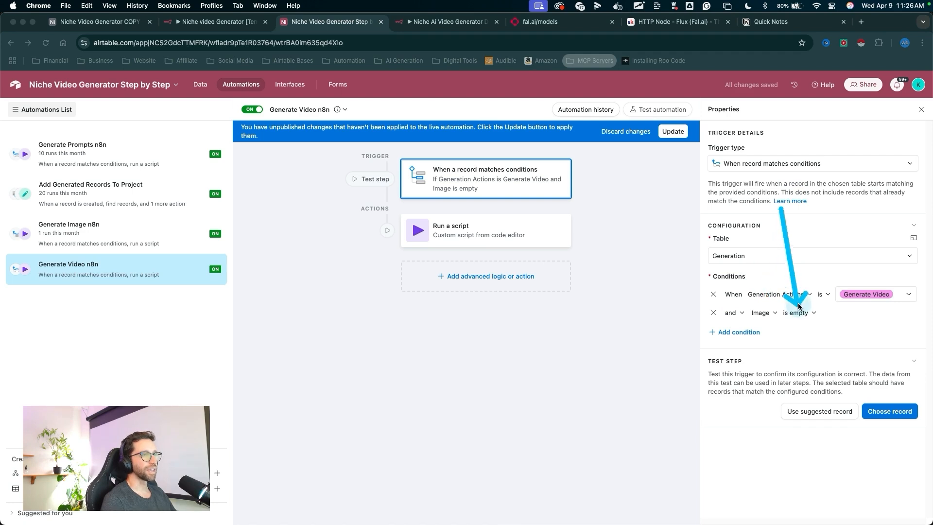
click(801, 314)
click(809, 401)
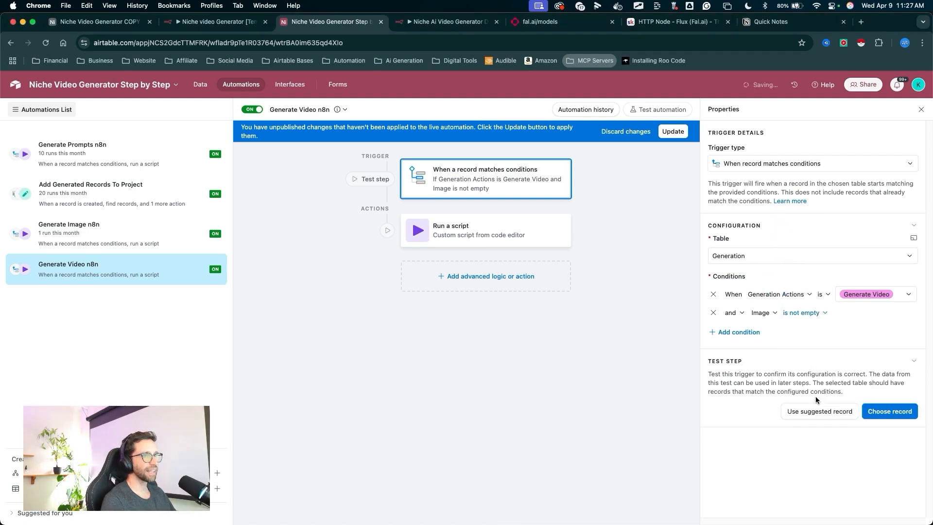
mouse_move(792, 443)
mouse_down()
mouse_move(805, 325)
mouse_move(804, 404)
mouse_move(856, 299)
mouse_up()
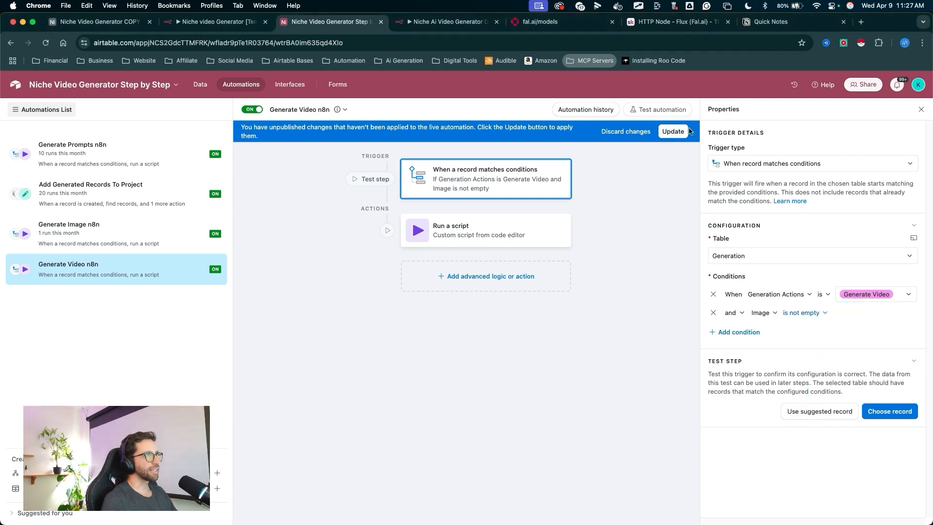
click(671, 134)
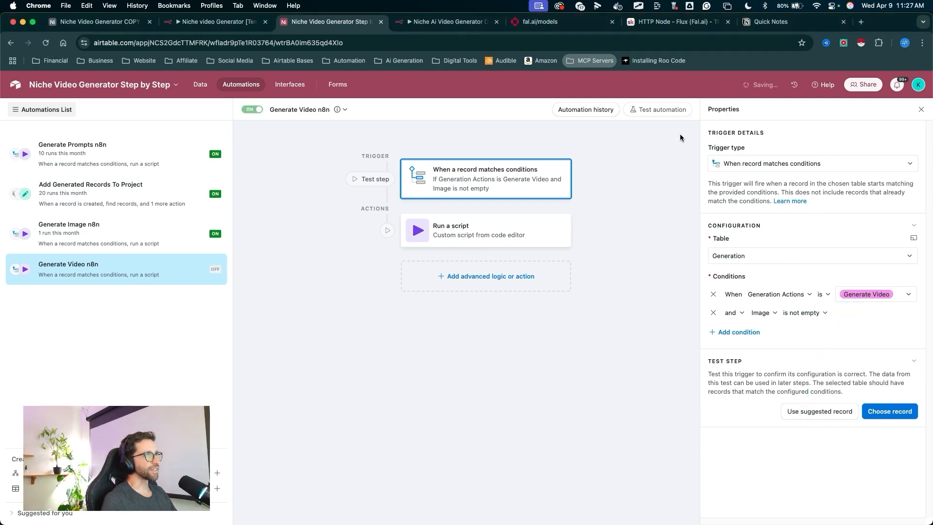
- Set the script action's action input to generateVideo and publish the update
click(514, 230)
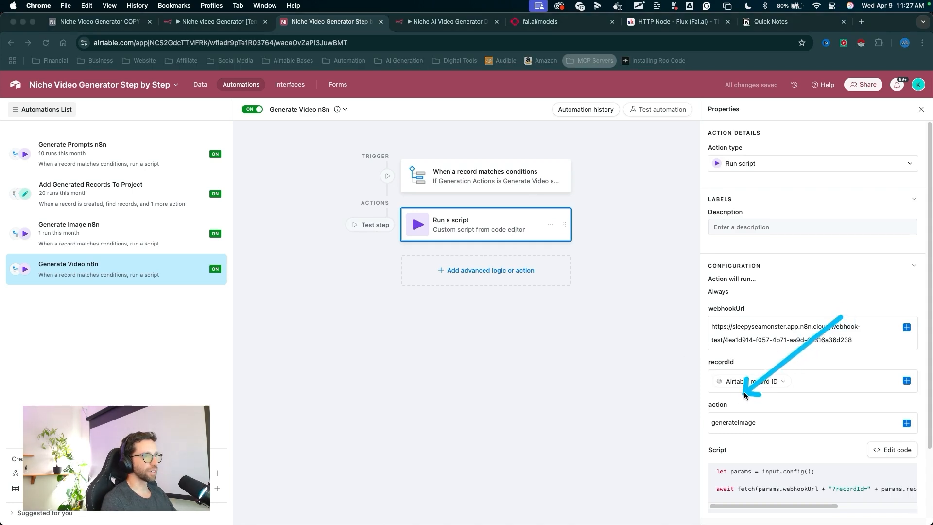
click(761, 424)
click(761, 424)
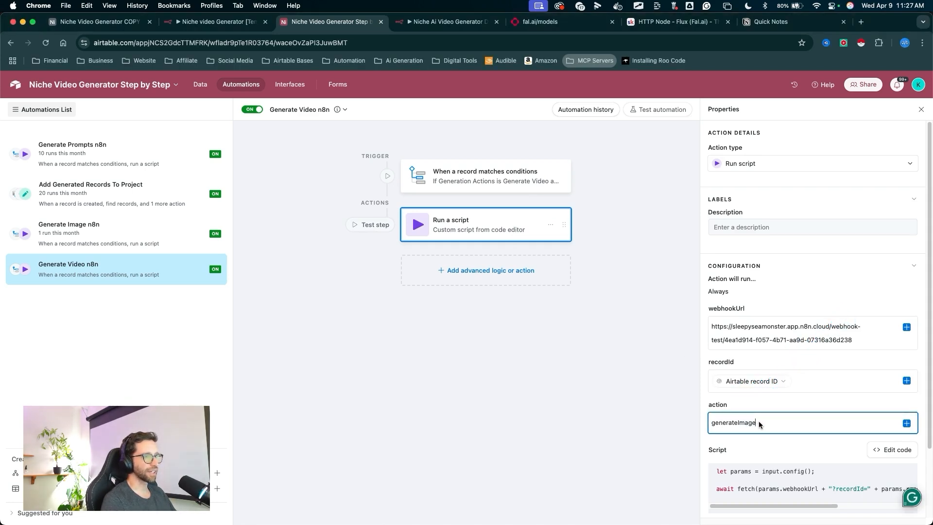
key(BackSpace)
key(BackSpace)
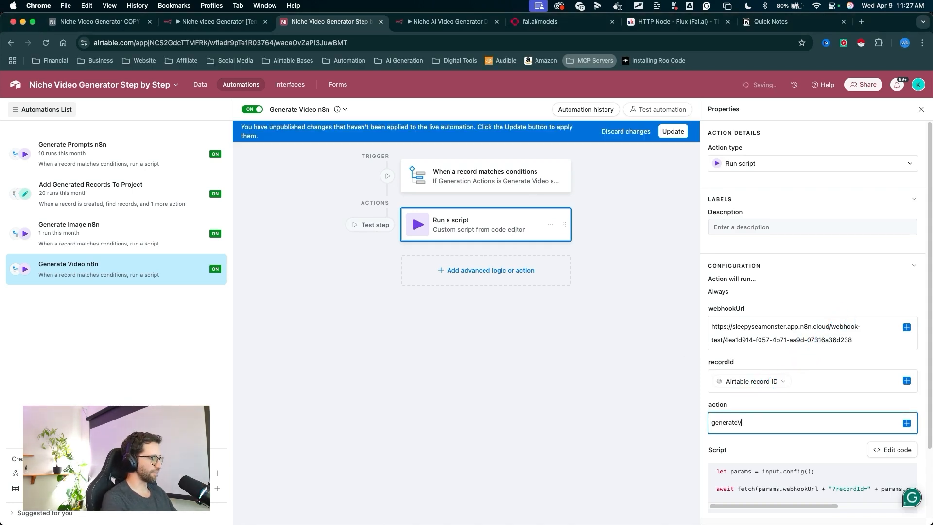
text(Video)
click(799, 380)
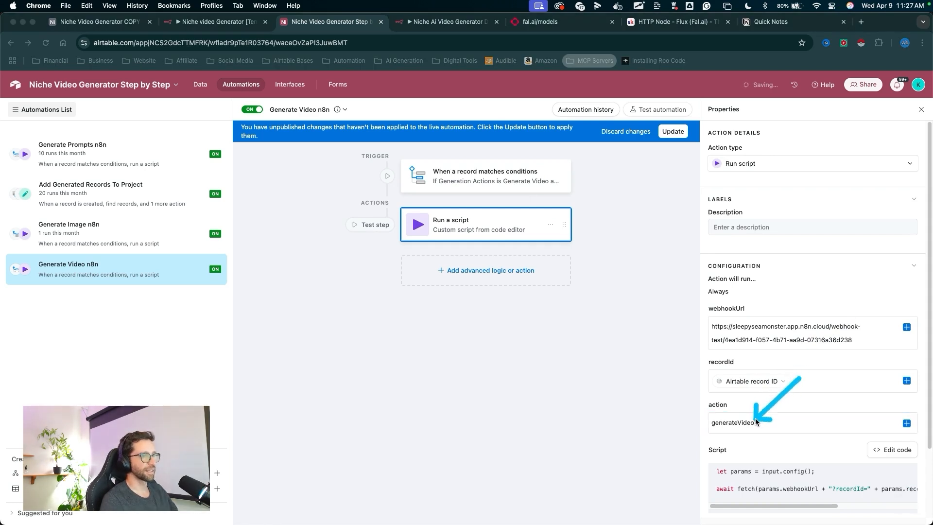
double_click(754, 421)
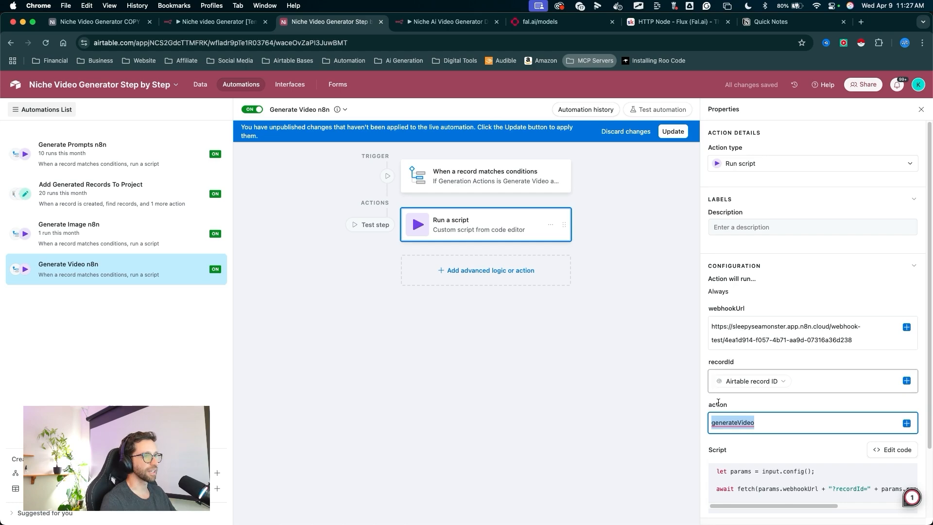
click(673, 135)
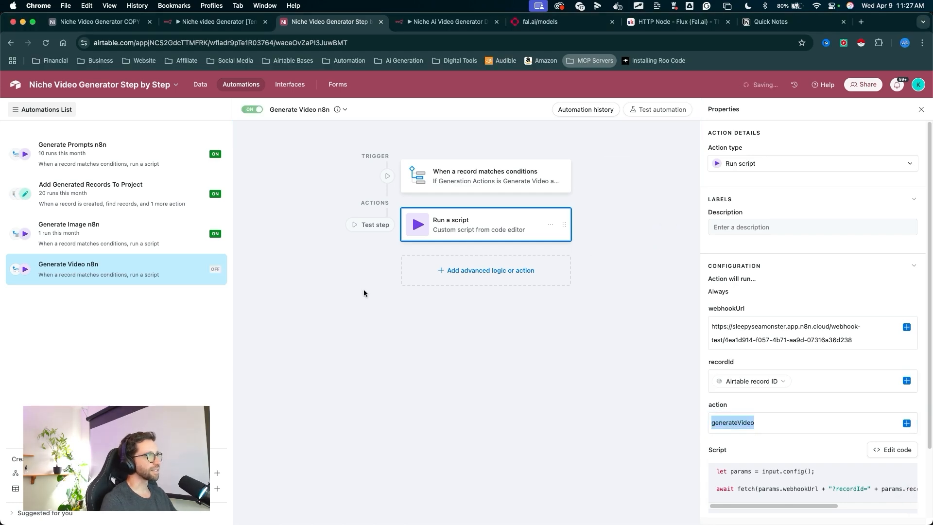
- Add a routing rule to the Switch node where {{ $json.query.action }} is equal to generateVideo
click(200, 85)
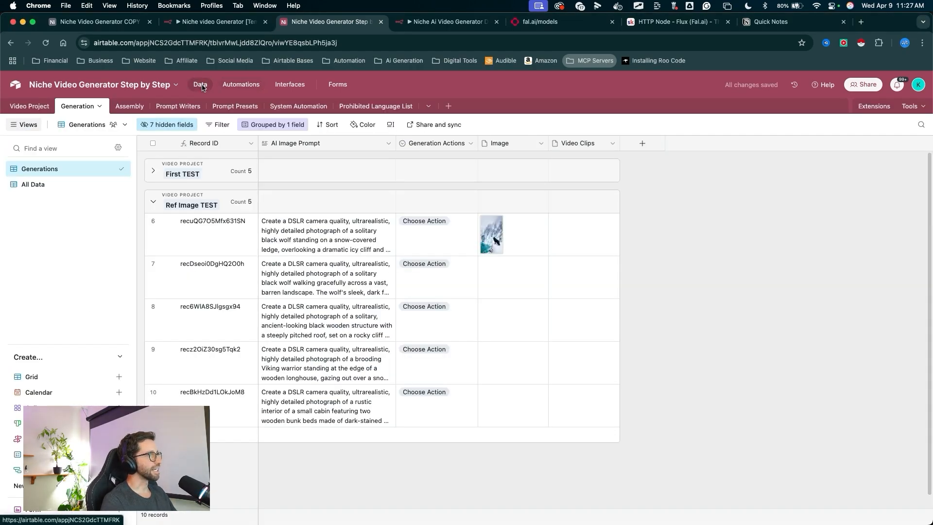
click(450, 22)
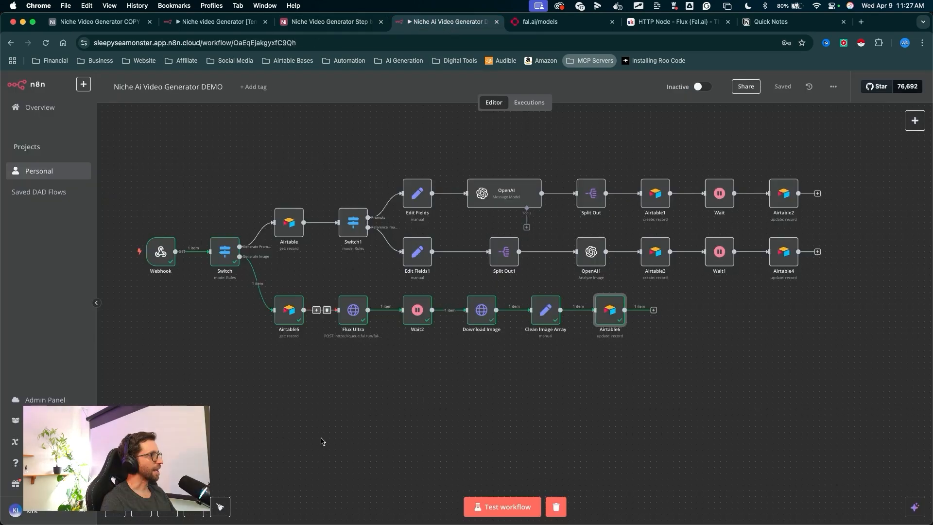
double_click(227, 257)
drag(470, 117, 471, 397)
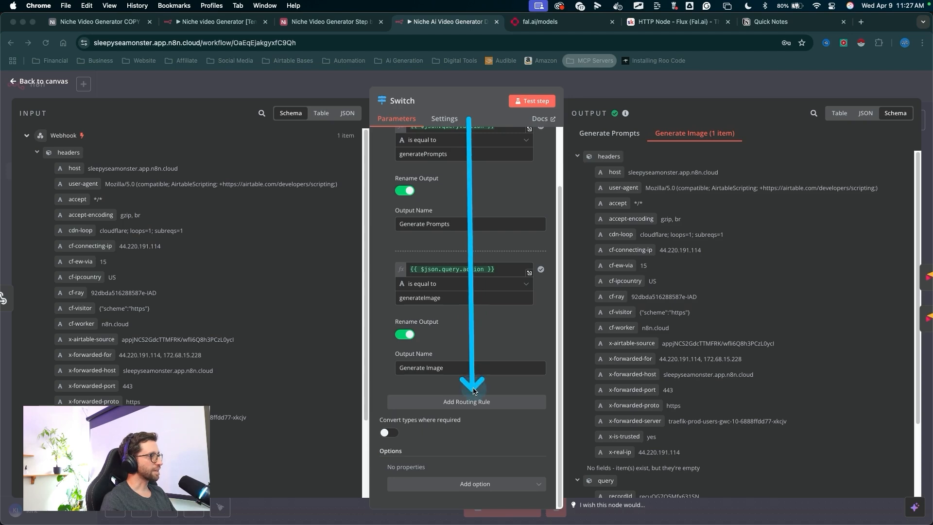
click(471, 401)
scroll(468, 397, down, 1)
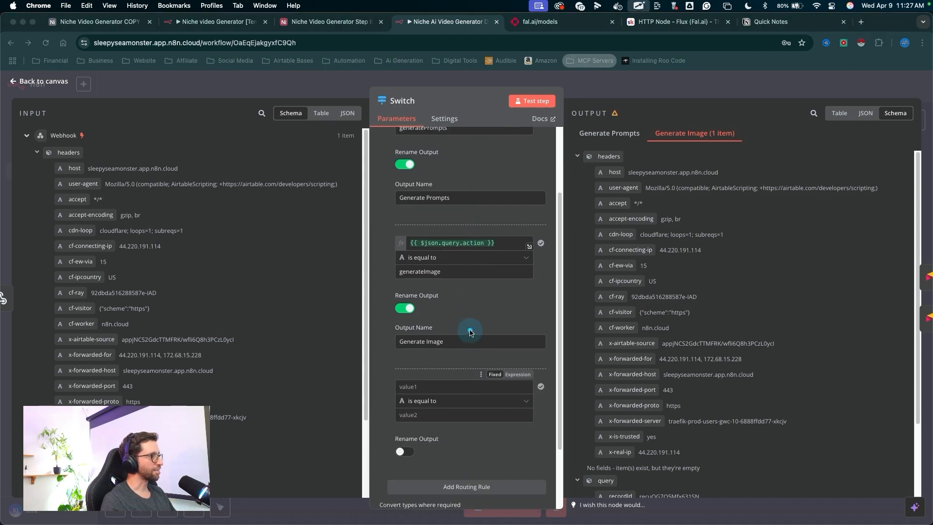
drag(469, 331, 414, 415)
click(411, 417)
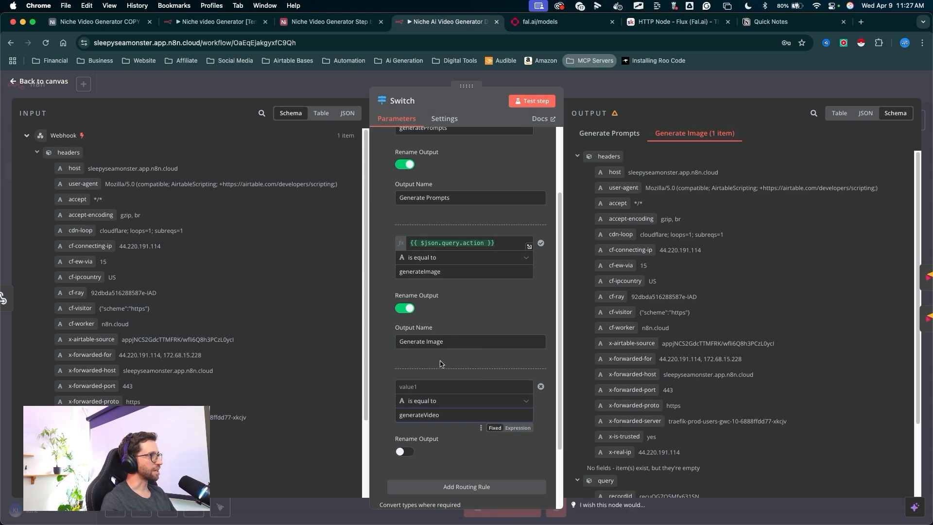
mouse_move(469, 372)
mouse_down()
mouse_move(456, 241)
mouse_move(406, 246)
mouse_up()
key(cmd+c)
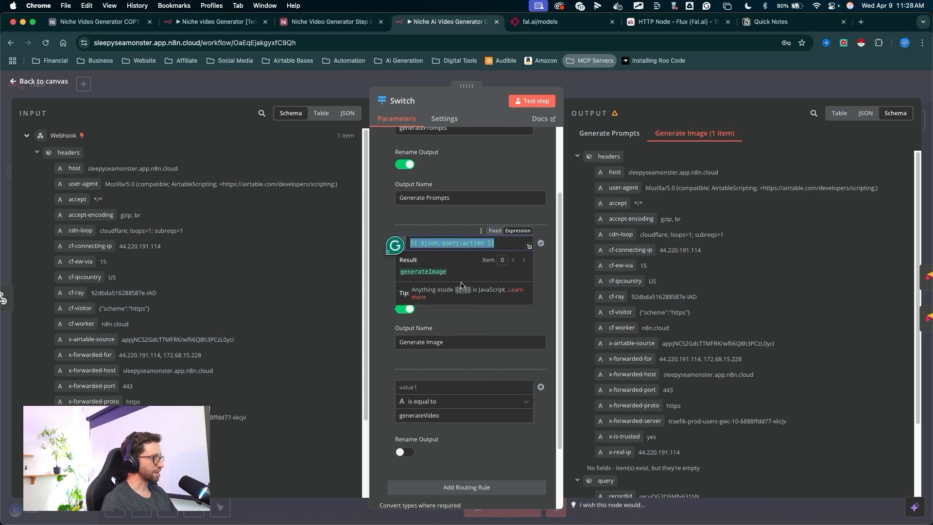
click(418, 388)
key(cmd+v)
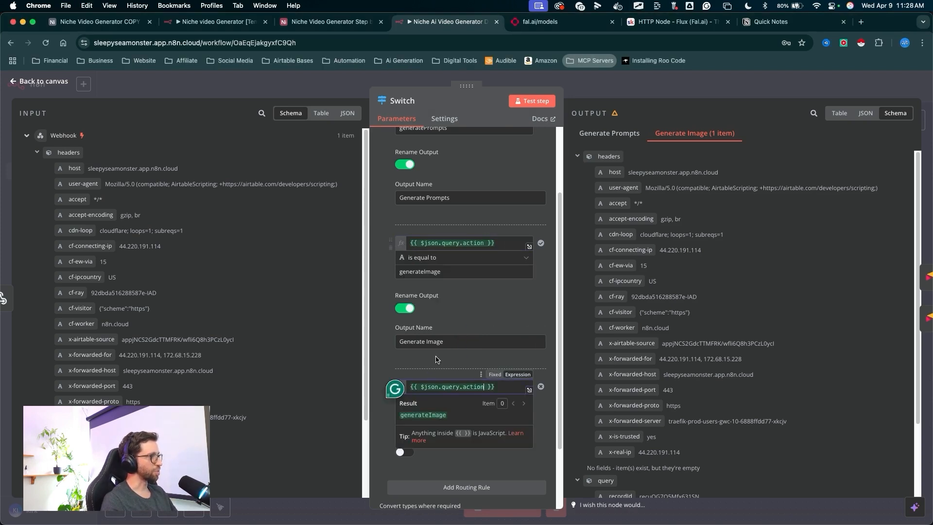
- Enable output renaming for the new rule and name its output Generate Video
mouse_move(455, 333)
mouse_down()
mouse_move(448, 372)
mouse_move(471, 380)
mouse_up()
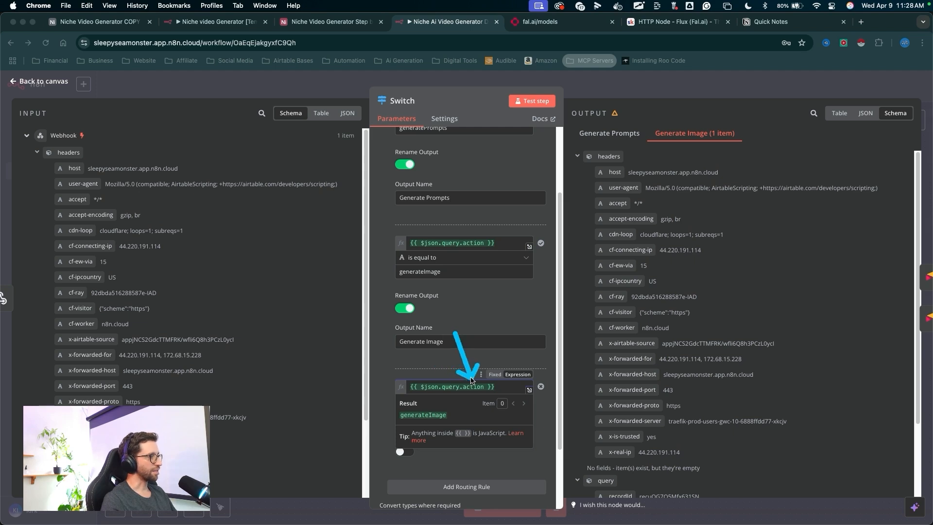
mouse_move(313, 301)
mouse_down()
mouse_move(211, 251)
mouse_move(188, 405)
mouse_up()
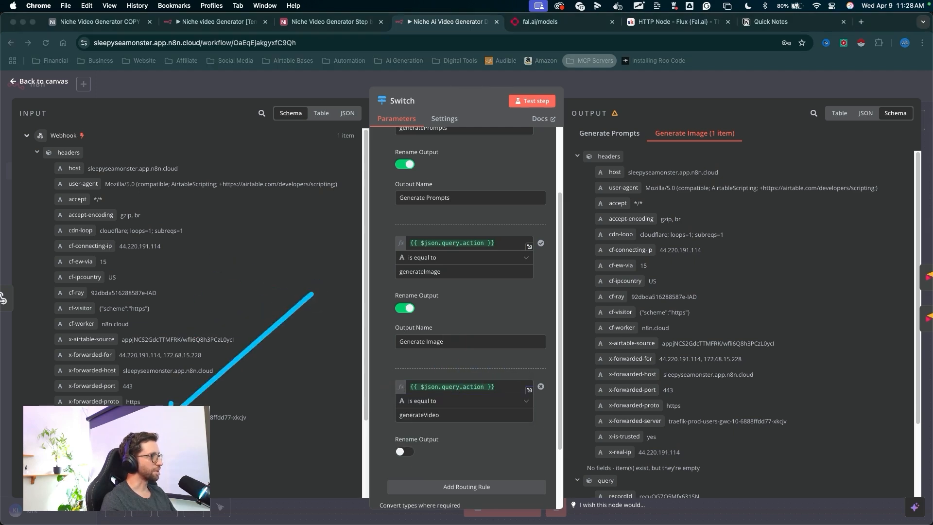
mouse_move(251, 448)
mouse_down()
mouse_move(396, 417)
mouse_move(394, 170)
mouse_up()
mouse_move(368, 366)
mouse_down()
mouse_move(376, 389)
mouse_move(388, 204)
mouse_up()
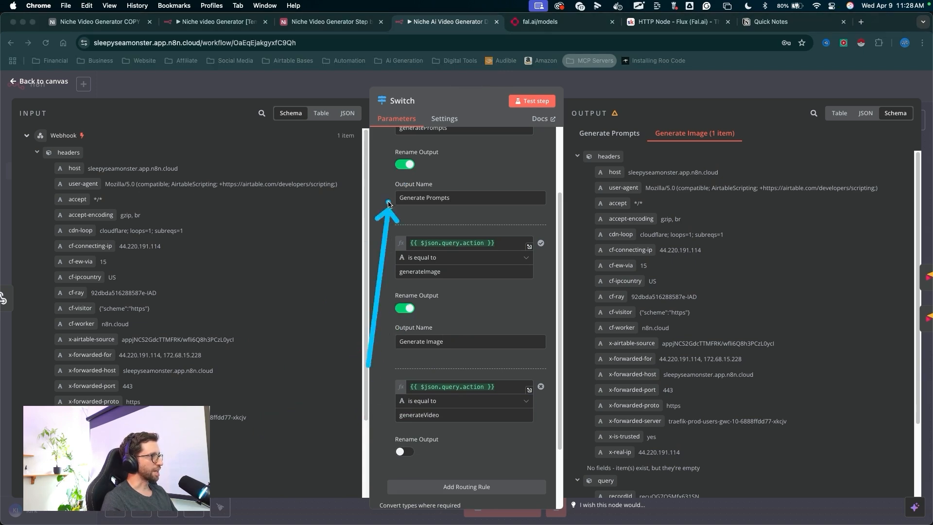
drag(370, 366, 387, 380)
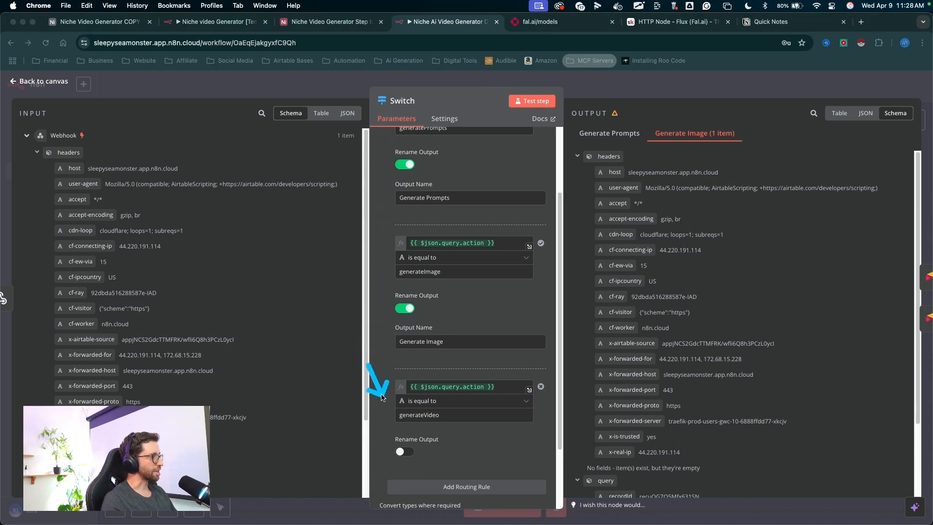
click(404, 452)
click(413, 485)
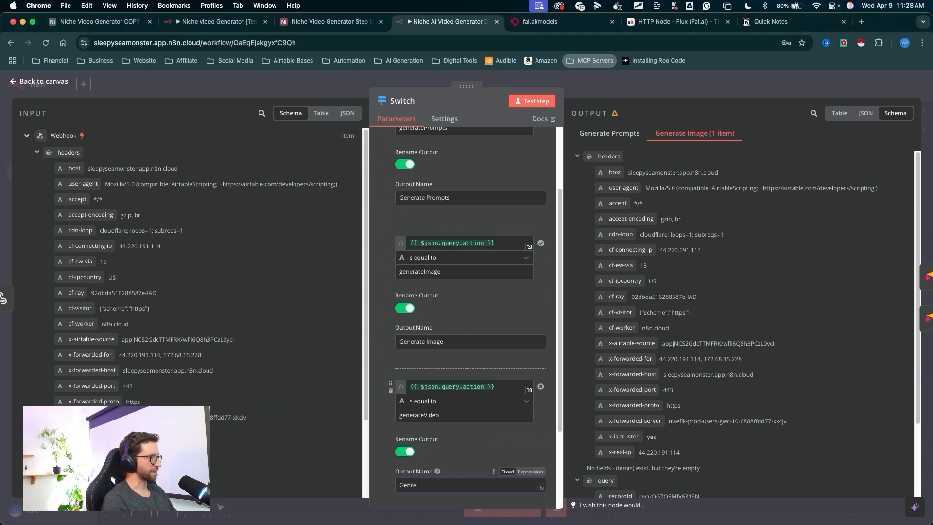
drag(532, 257, 601, 85)
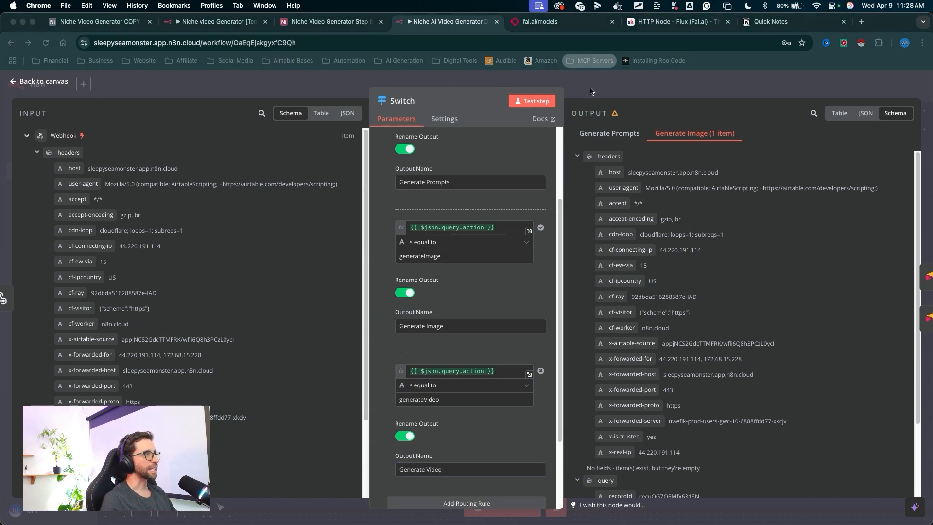
key(Escape)
- Start a workflow test so it waits for a trigger event
drag(281, 430, 241, 265)
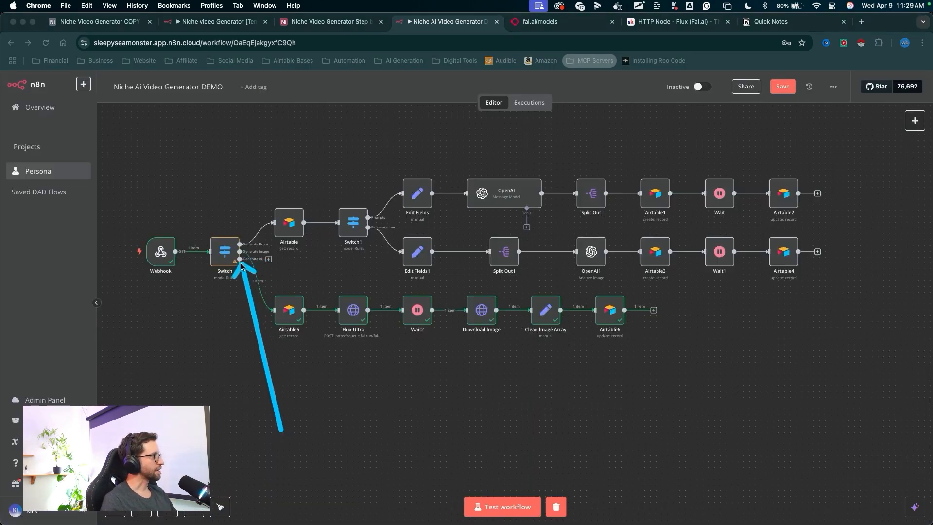
click(270, 262)
mouse_move(437, 371)
mouse_down()
mouse_move(475, 412)
mouse_move(503, 475)
mouse_move(494, 503)
mouse_up()
click(495, 505)
drag(258, 146, 185, 214)
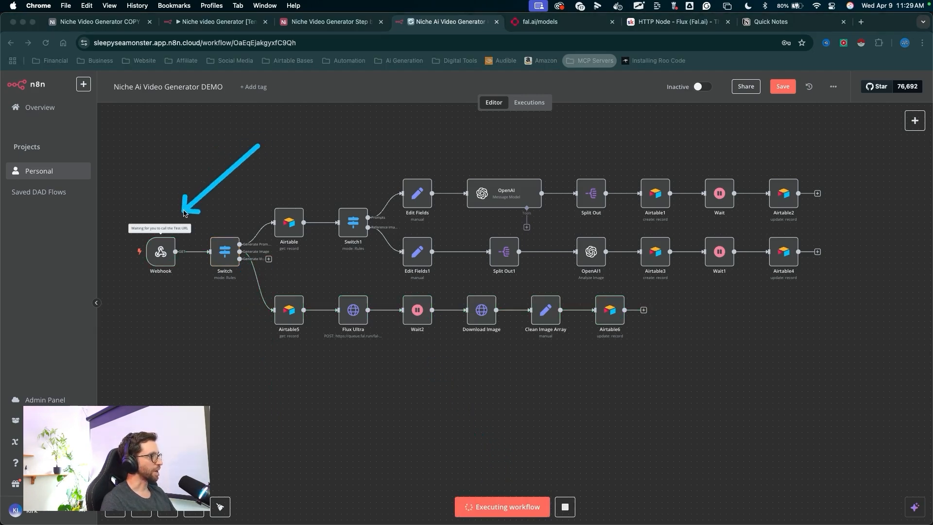
- Set the first Ref Image TEST record's Generation Actions to Generate Video to fire the webhook
click(342, 25)
mouse_move(597, 158)
mouse_down()
mouse_move(428, 219)
mouse_move(491, 230)
mouse_up()
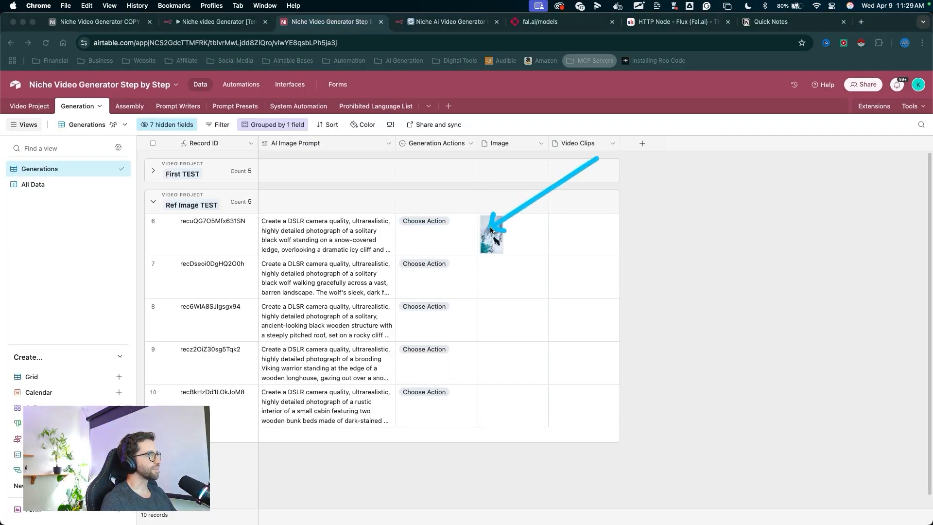
click(416, 220)
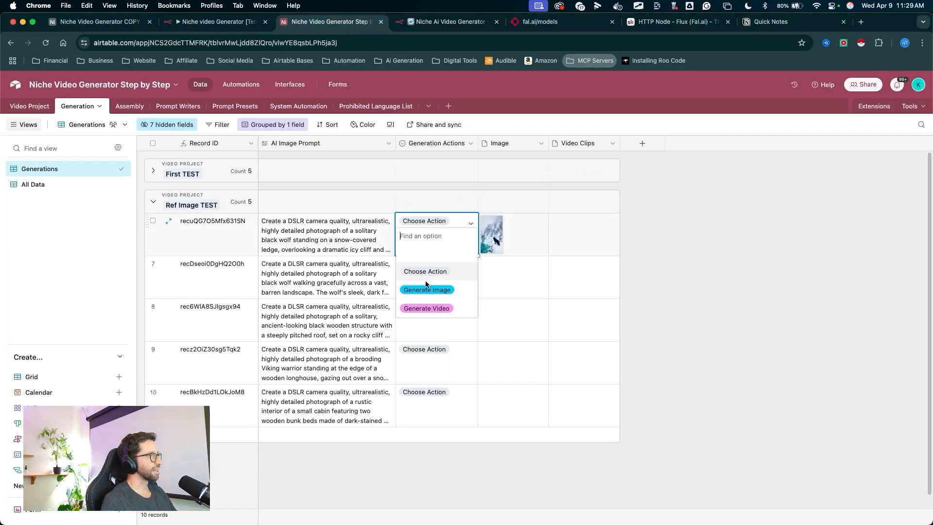
click(428, 307)
drag(446, 214, 445, 25)
- Add an Airtable Get a record node to the Switch's Generate Video output
click(446, 22)
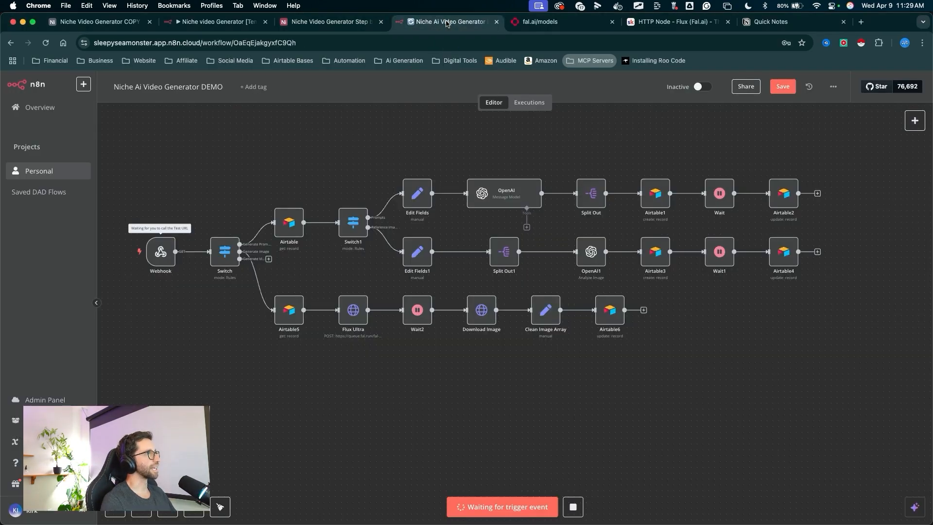
mouse_move(221, 109)
mouse_down()
mouse_move(172, 186)
mouse_move(218, 249)
mouse_move(257, 248)
mouse_move(288, 262)
mouse_up()
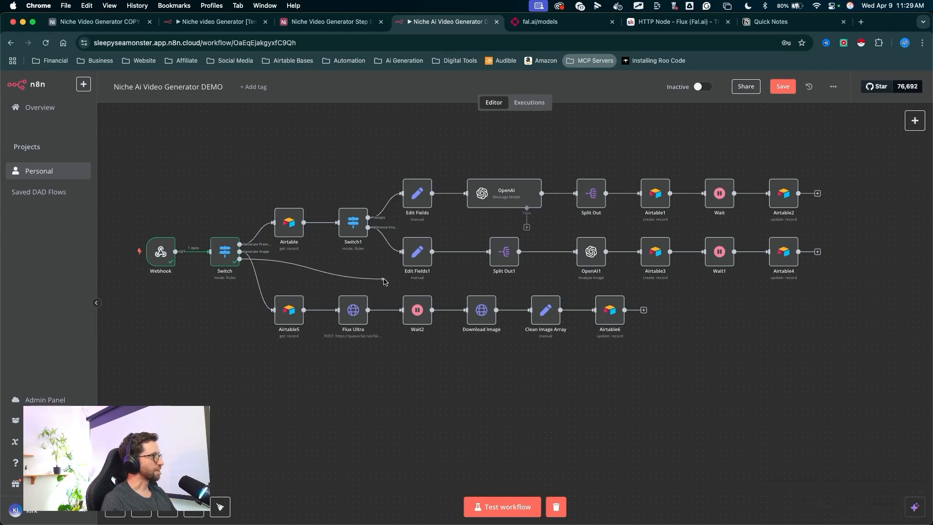
drag(384, 282, 261, 413)
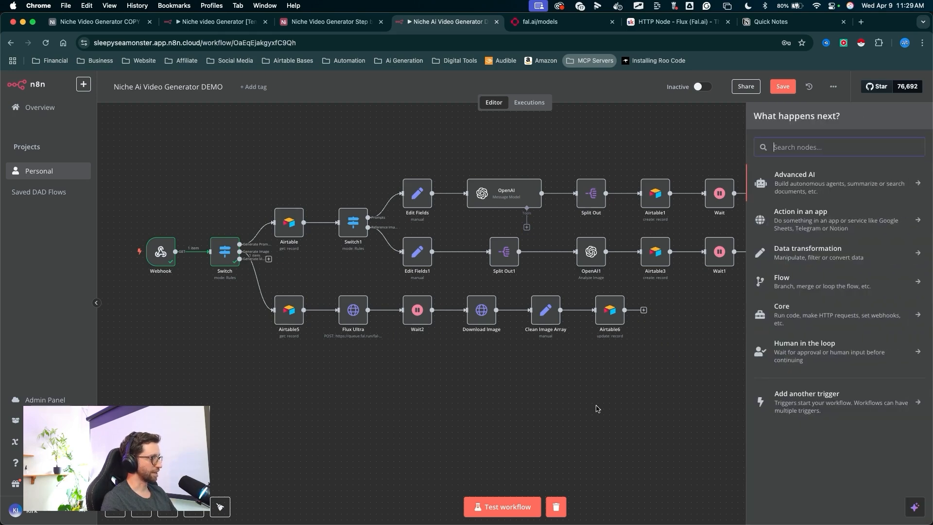
text(air)
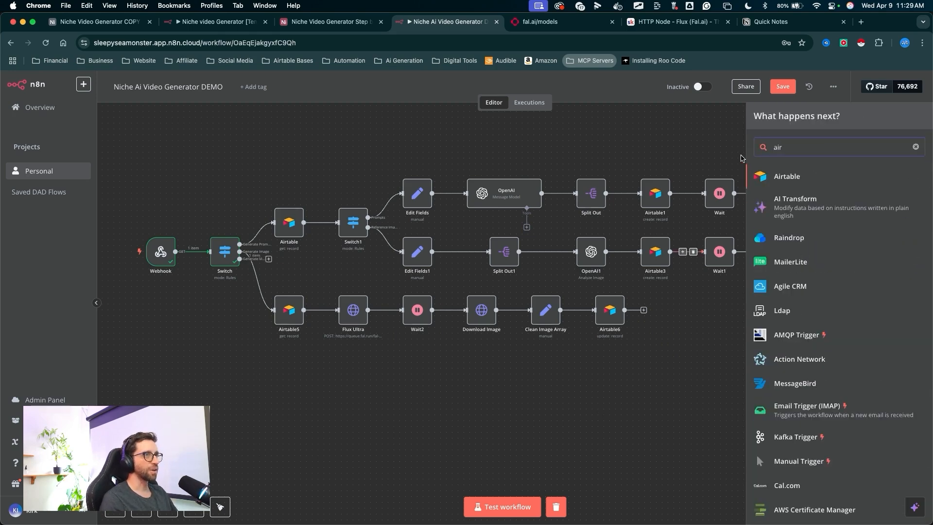
click(772, 176)
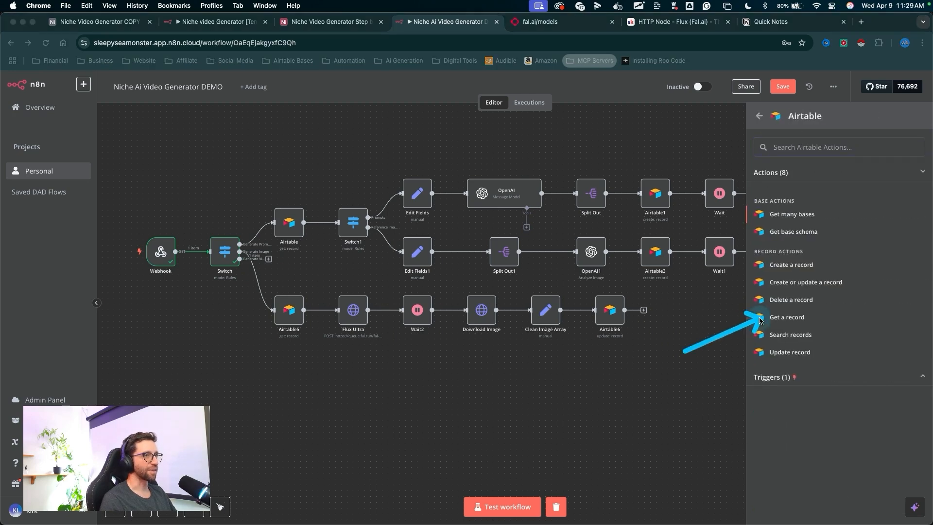
click(761, 321)
- Set the Airtable node's base to Niche Video Generator Step by Step and its table to Generation
click(422, 173)
click(463, 250)
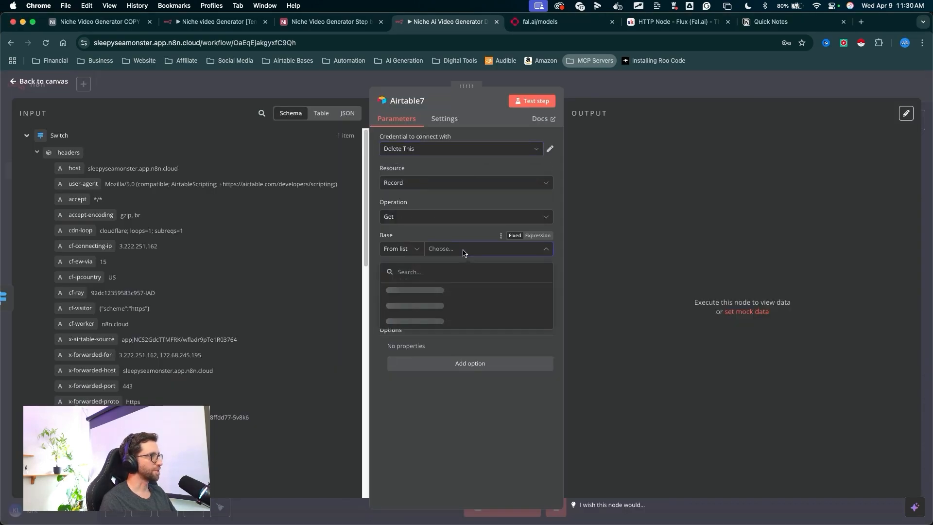
click(446, 282)
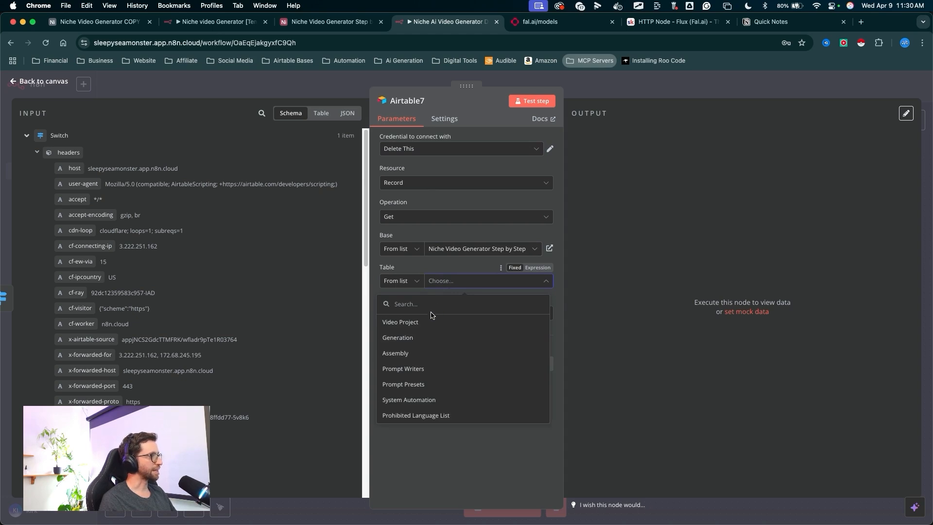
click(417, 337)
key(ctrl+a)
mouse_move(218, 167)
mouse_down()
mouse_move(391, 296)
mouse_move(77, 215)
mouse_move(104, 160)
mouse_up()
key(Escape)
scroll(157, 291, down, 4)
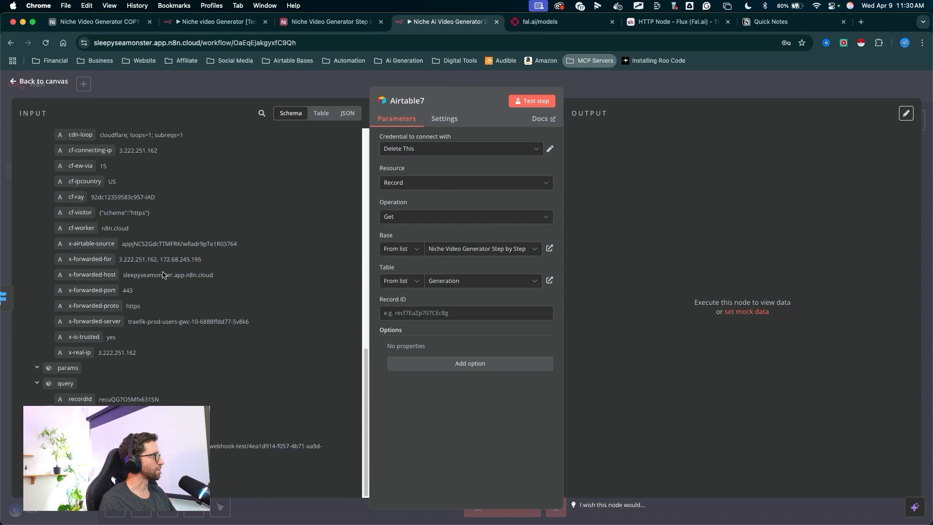
- Map the webhook's query recordId into the Record ID field, test the step, and return to the canvas
key(ctrl+a)
mouse_move(224, 213)
mouse_down()
mouse_move(103, 383)
mouse_move(335, 314)
mouse_move(467, 312)
mouse_up()
key(Escape)
key(ctrl+a)
drag(515, 406, 533, 108)
key(Escape)
click(533, 102)
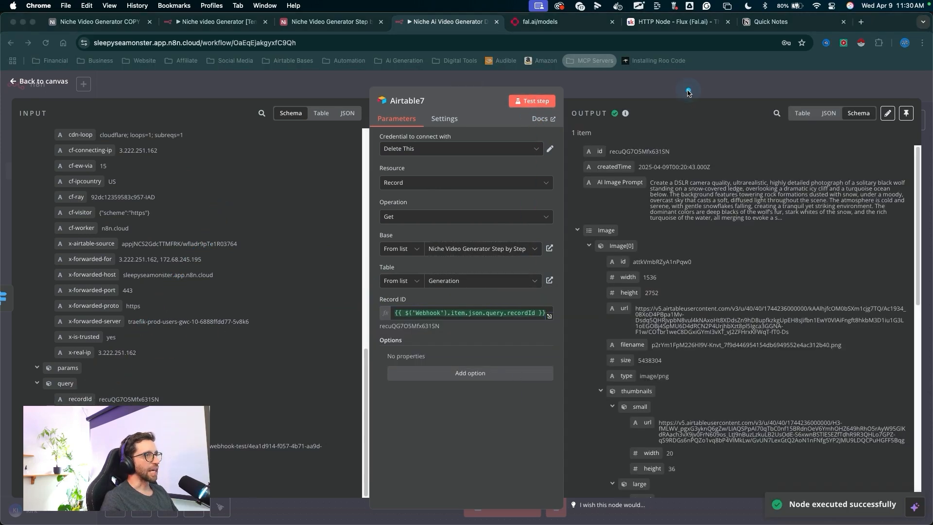
key(ctrl+a)
drag(688, 95, 653, 440)
key(Escape)
click(601, 92)
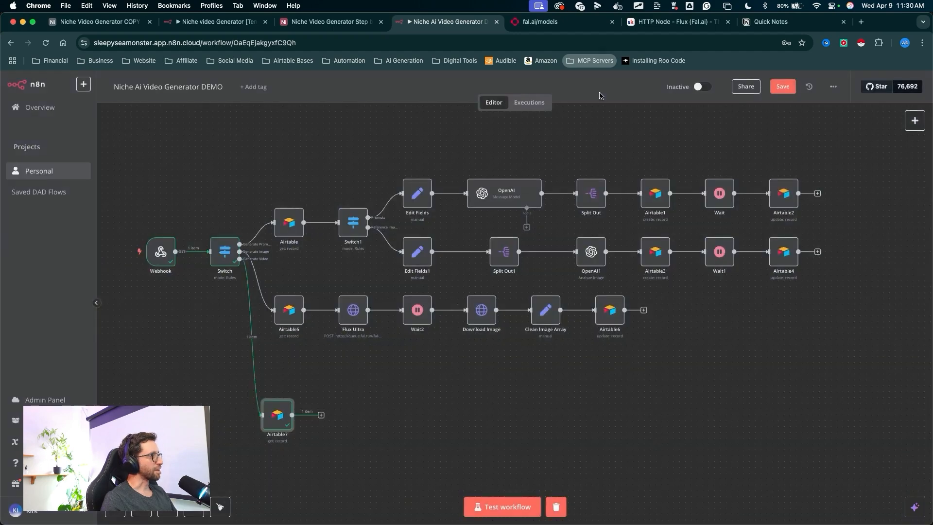
- Tidy up the workflow layout
key(ctrl+a)
drag(530, 330, 319, 408)
key(Escape)
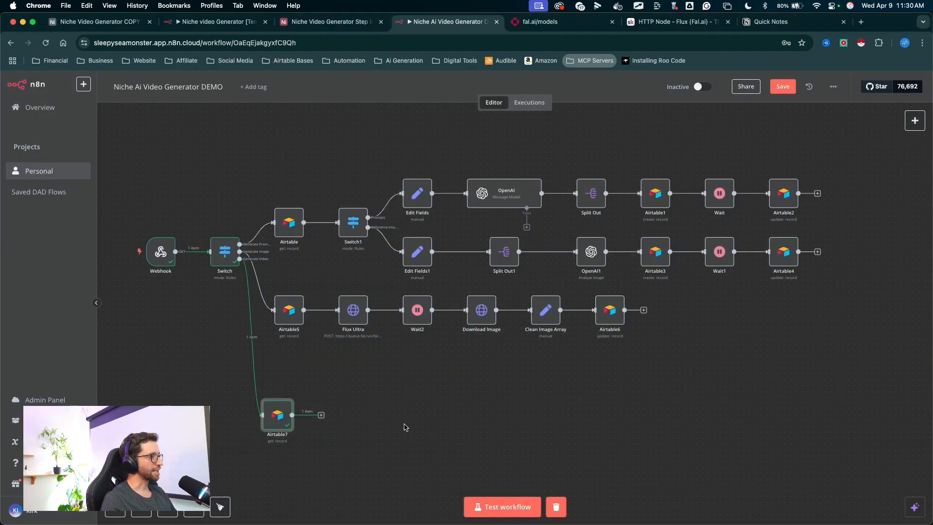
right_click(353, 224)
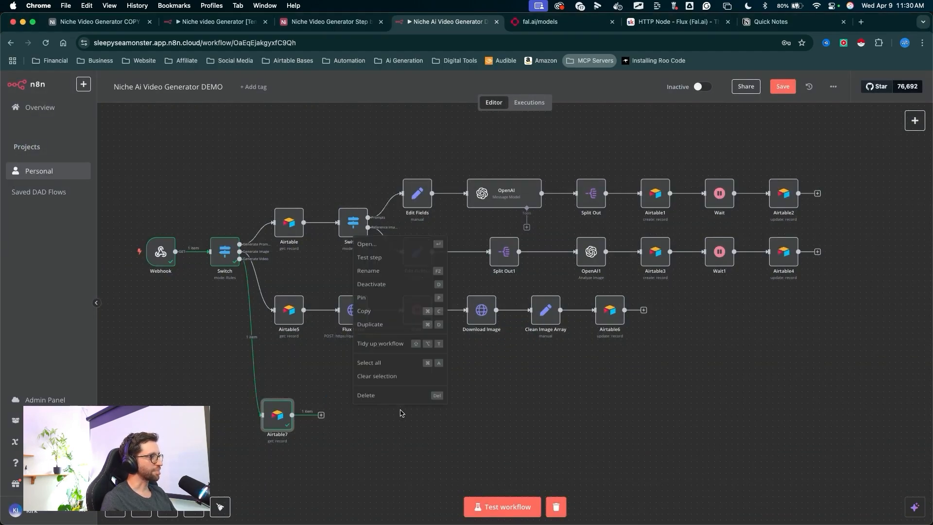
click(378, 339)
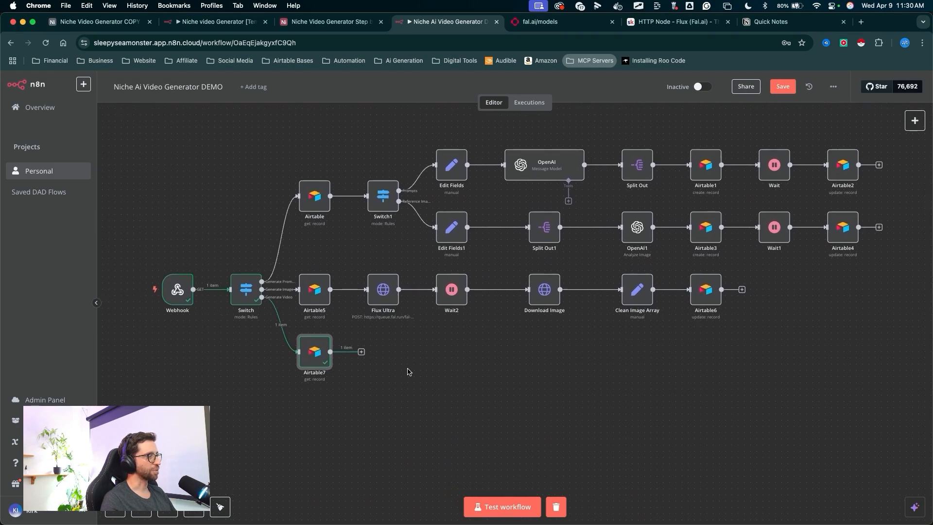
- Duplicate the Flux Ultra through Airtable6 chain, place it after Airtable7, and connect Airtable7 to its first node
key(ctrl+a)
mouse_move(383, 430)
mouse_down()
mouse_move(301, 371)
mouse_move(835, 195)
mouse_move(374, 250)
mouse_up()
key(Escape)
click(428, 363)
scroll(427, 362, right, 1)
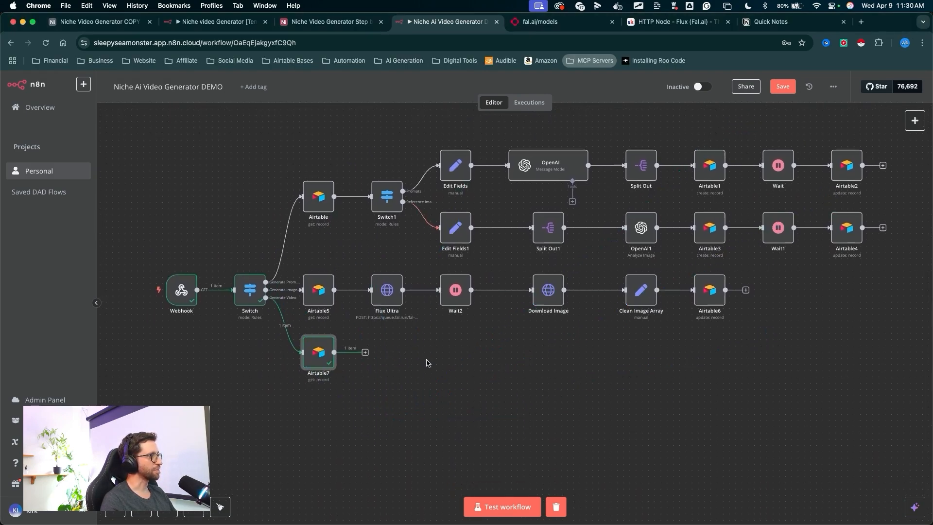
mouse_move(337, 461)
mouse_down()
mouse_move(243, 315)
mouse_move(291, 351)
mouse_move(250, 334)
mouse_move(267, 243)
mouse_move(271, 354)
mouse_move(234, 313)
mouse_move(192, 292)
mouse_move(226, 291)
mouse_move(233, 323)
mouse_move(261, 358)
mouse_move(266, 301)
mouse_move(583, 292)
mouse_move(308, 286)
mouse_move(593, 287)
mouse_move(343, 282)
mouse_move(493, 285)
mouse_move(407, 282)
mouse_move(228, 297)
mouse_move(332, 360)
mouse_move(336, 296)
mouse_move(339, 306)
mouse_move(604, 355)
mouse_up()
key(Escape)
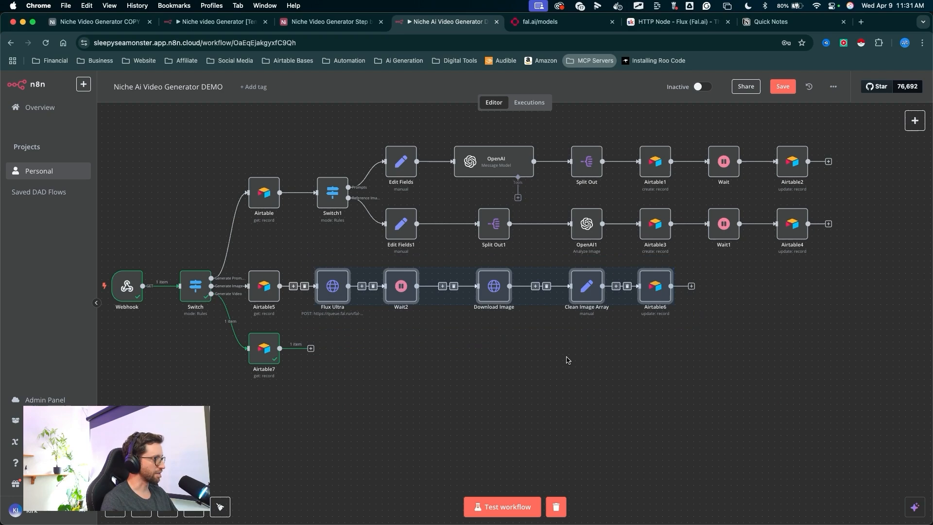
key(super+c)
key(super+v)
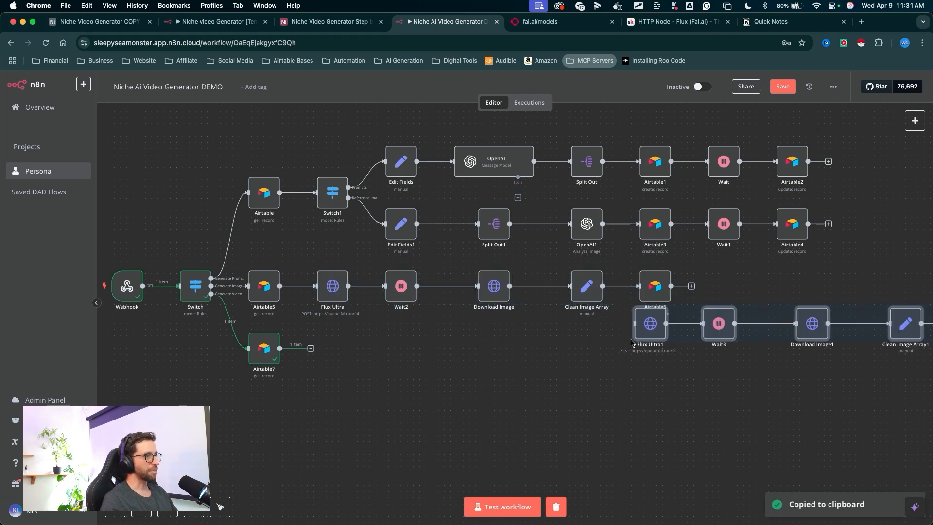
drag(644, 339, 324, 363)
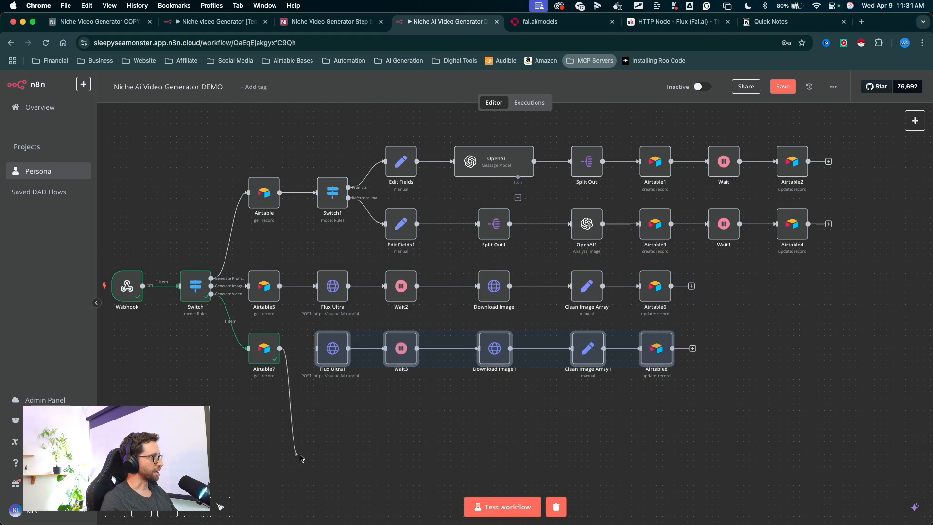
drag(299, 457, 313, 443)
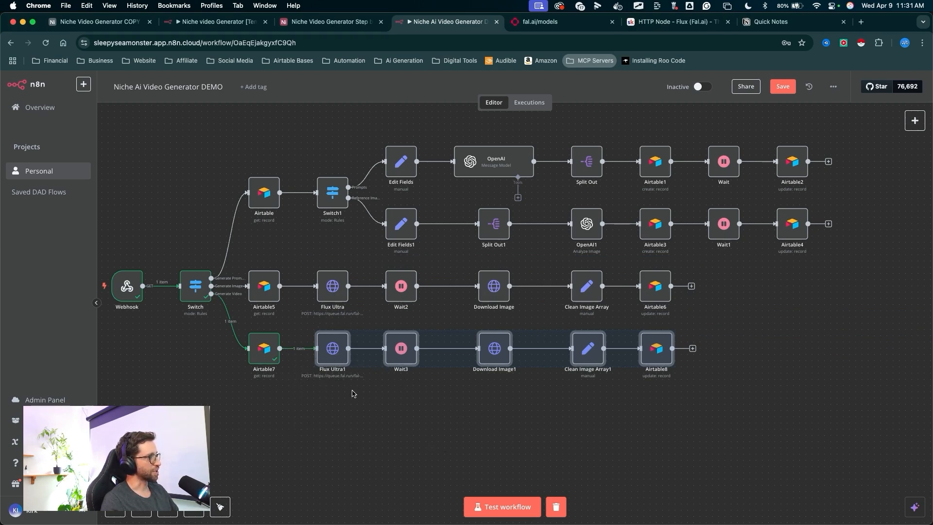
drag(343, 445, 339, 419)
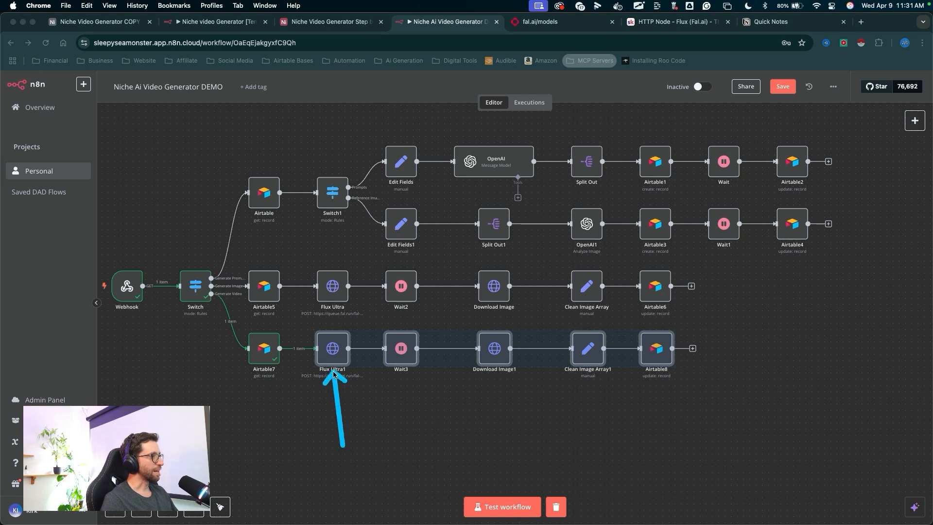
drag(480, 446, 495, 356)
drag(549, 427, 631, 364)
drag(335, 446, 334, 365)
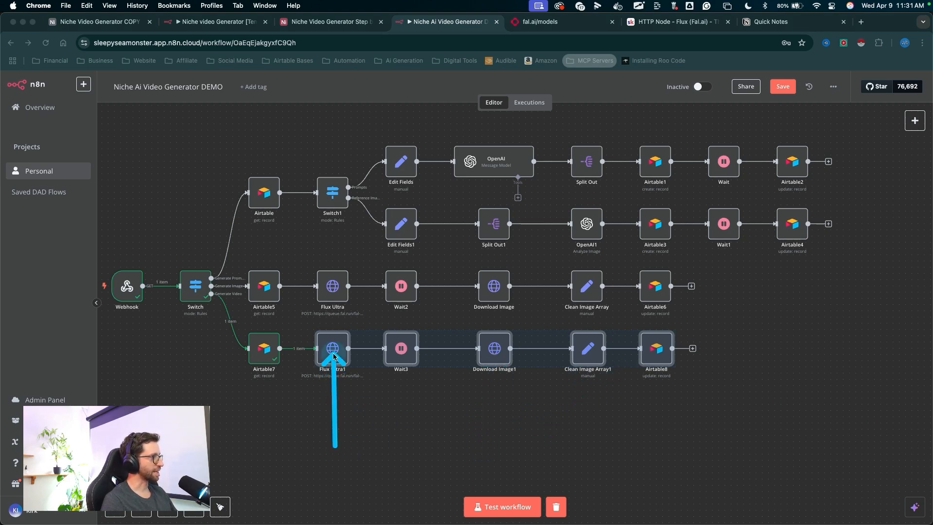
- Open the duplicated Flux Ultra1 node and rename it Minimax
double_click(332, 354)
mouse_move(444, 309)
mouse_down()
mouse_move(433, 294)
mouse_move(433, 92)
mouse_up()
right_click(432, 100)
click(433, 101)
click(435, 103)
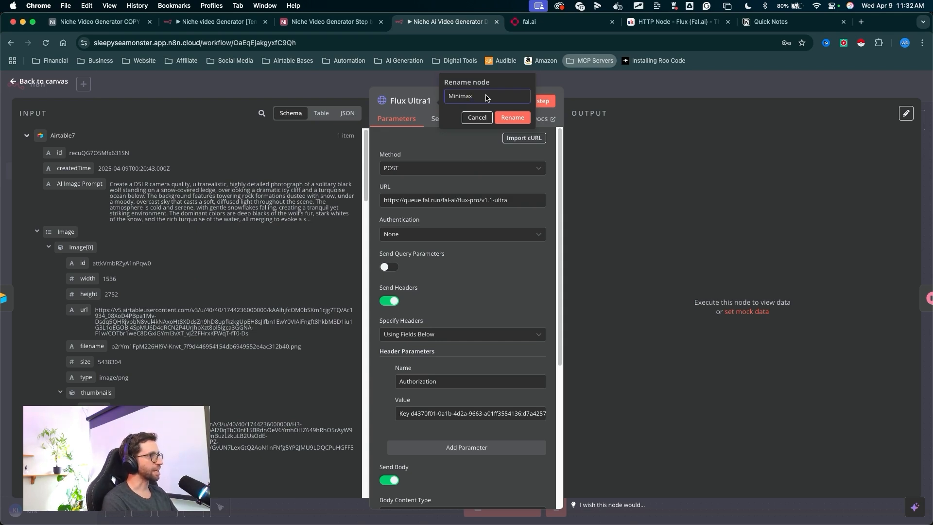
click(511, 118)
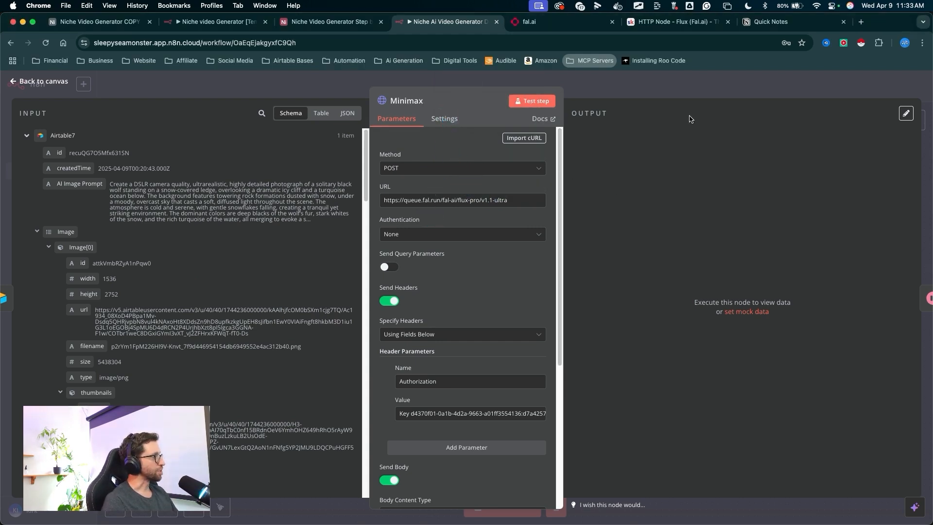
mouse_move(469, 128)
mouse_down()
mouse_move(455, 172)
mouse_move(558, 195)
mouse_move(461, 332)
mouse_move(520, 432)
mouse_up()
key(Escape)
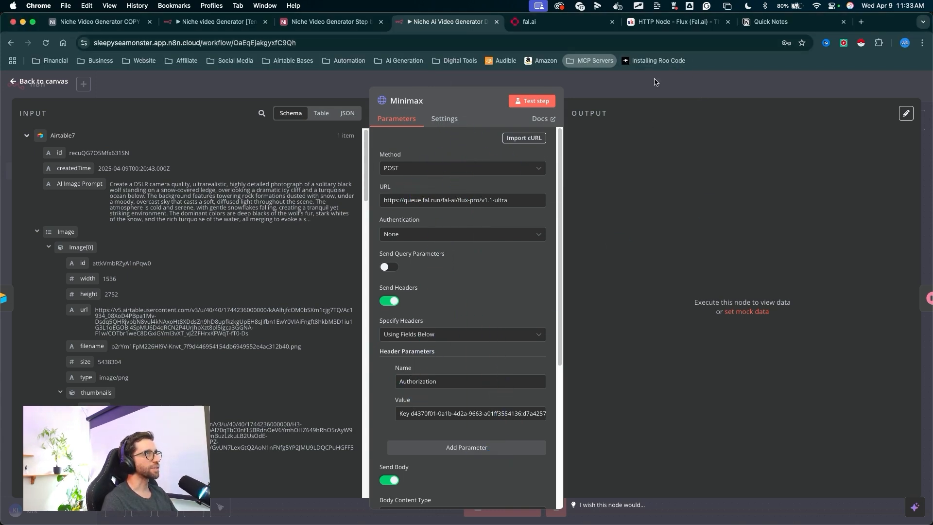
- Copy the Minimax image-to-video URL from the reference page and paste it as the node's URL
click(681, 23)
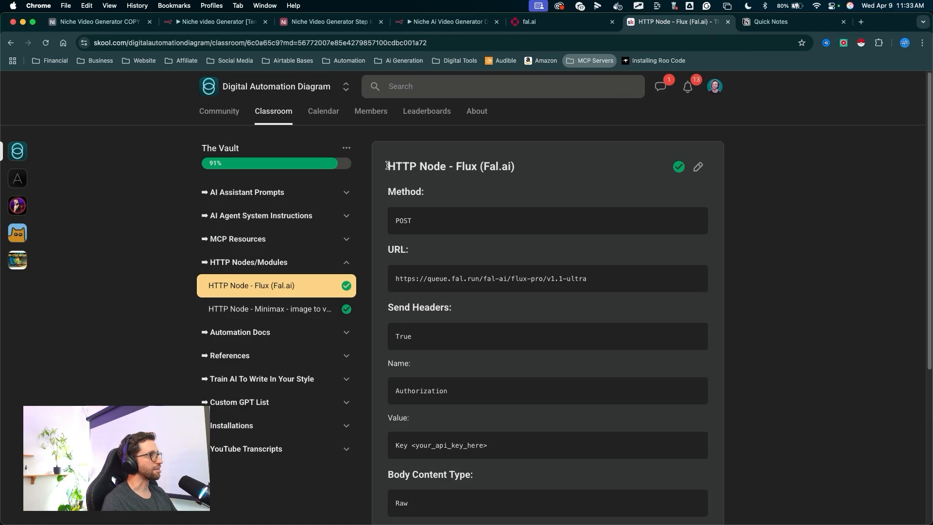
click(268, 311)
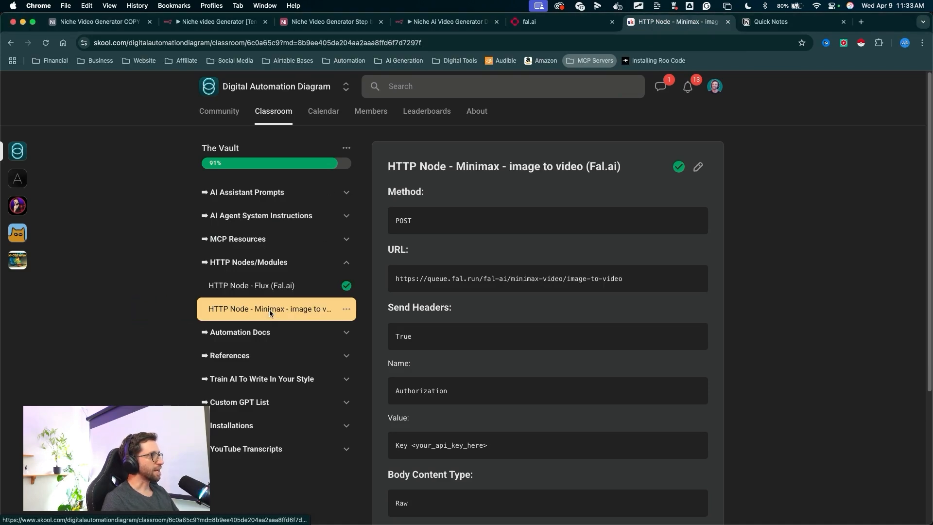
drag(627, 279, 379, 279)
click(423, 25)
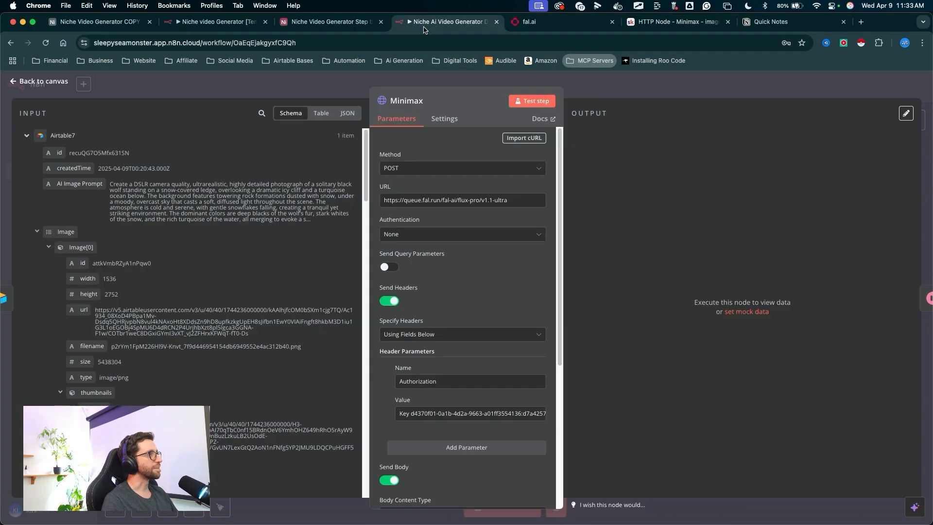
click(449, 235)
drag(516, 200, 365, 202)
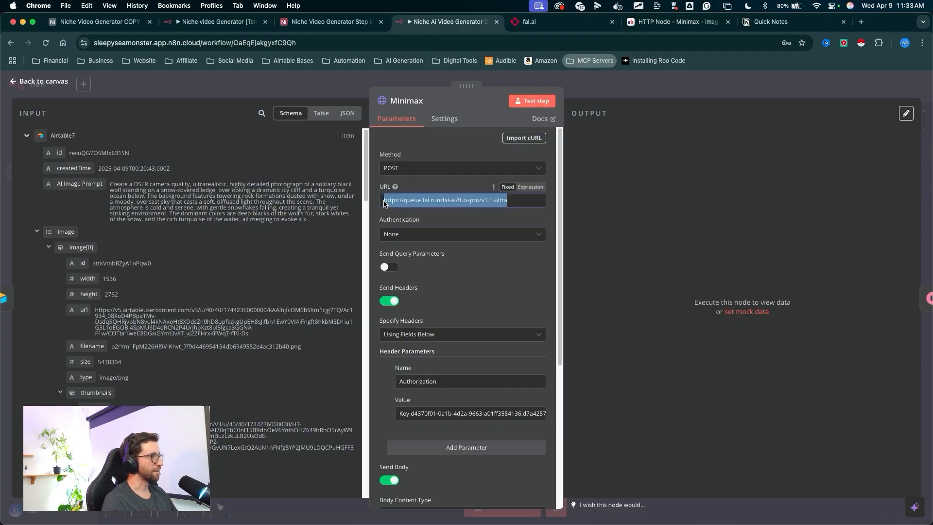
key(super+v)
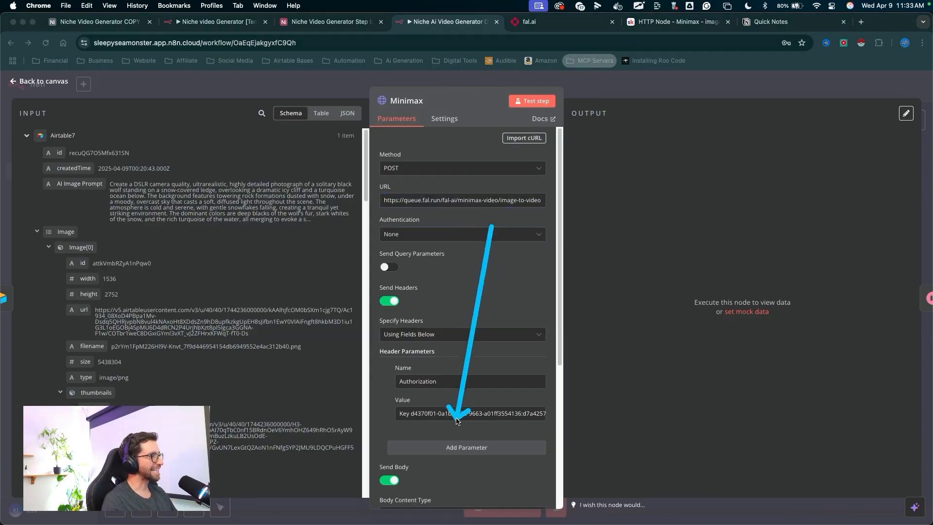
- Replace the request body with the reference Minimax JSON using Video Prompt, Image[0].url and prompt_optimizer true, then return to the canvas
scroll(496, 386, down, 1)
scroll(496, 386, down, 10)
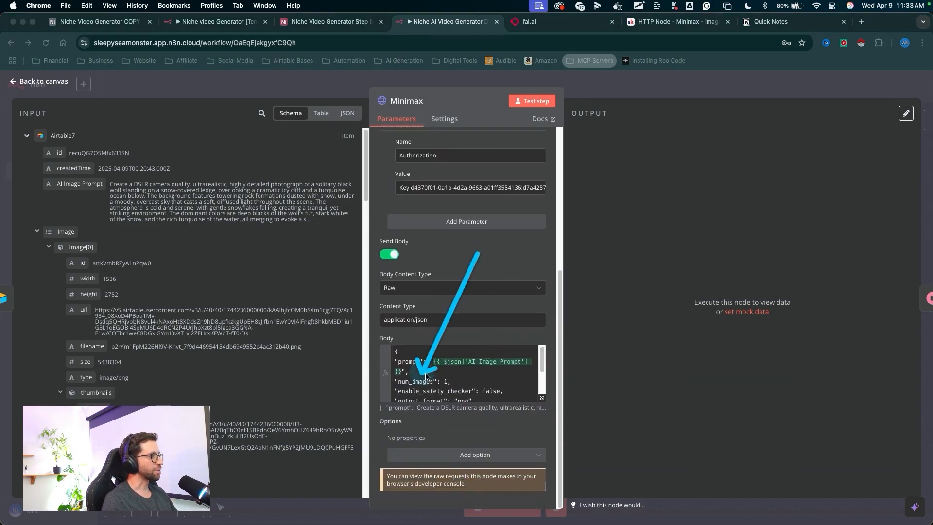
click(541, 400)
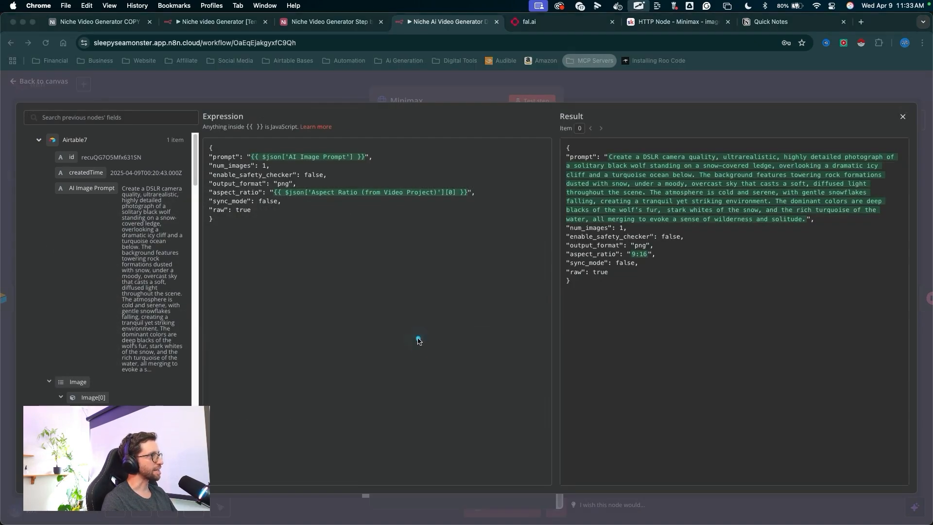
key(super+a)
key(BackSpace)
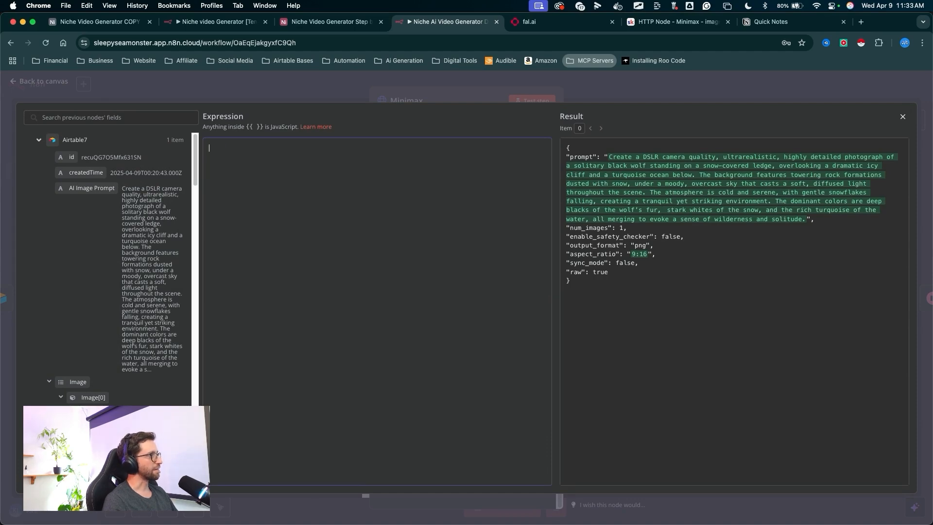
click(676, 22)
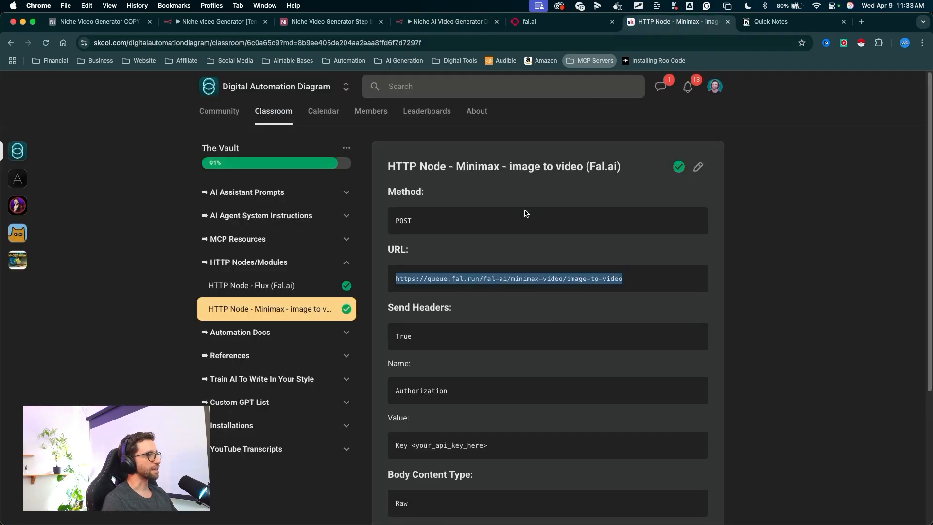
scroll(482, 315, down, 5)
scroll(481, 315, down, 2)
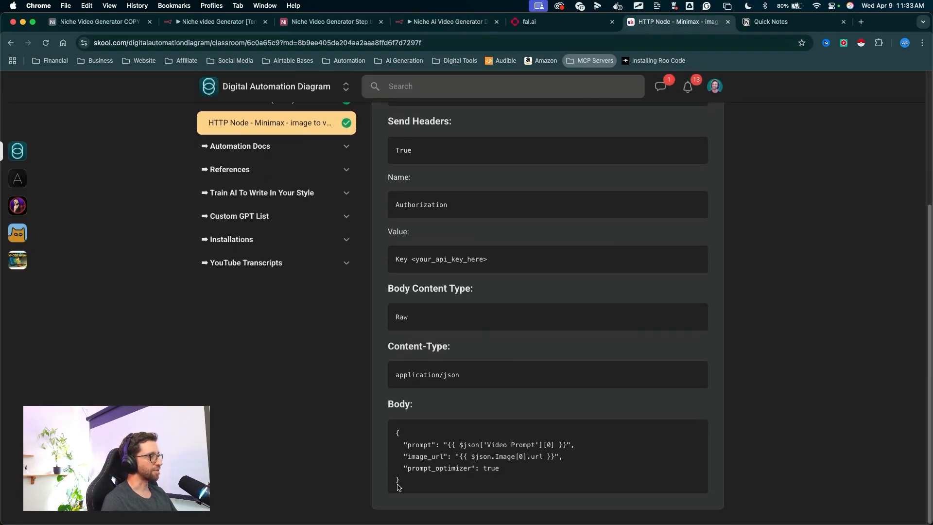
scroll(450, 329, up, 4)
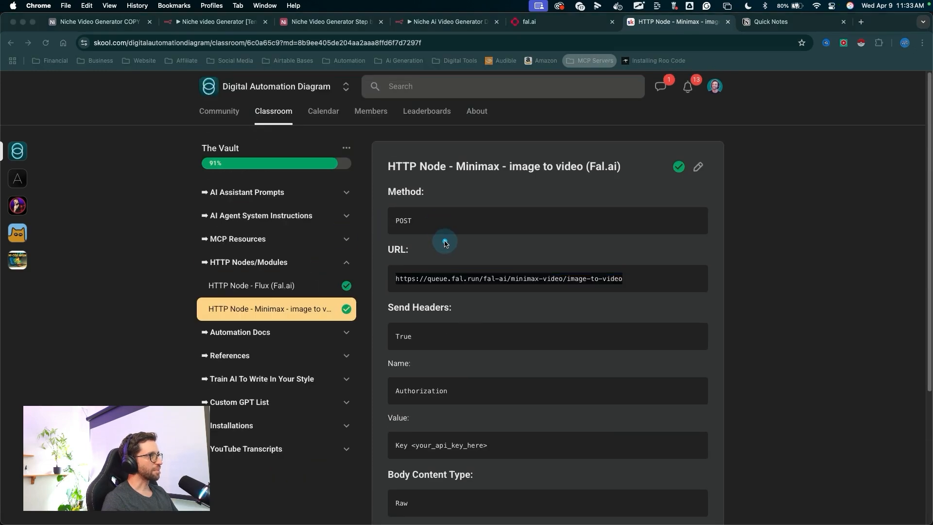
click(773, 238)
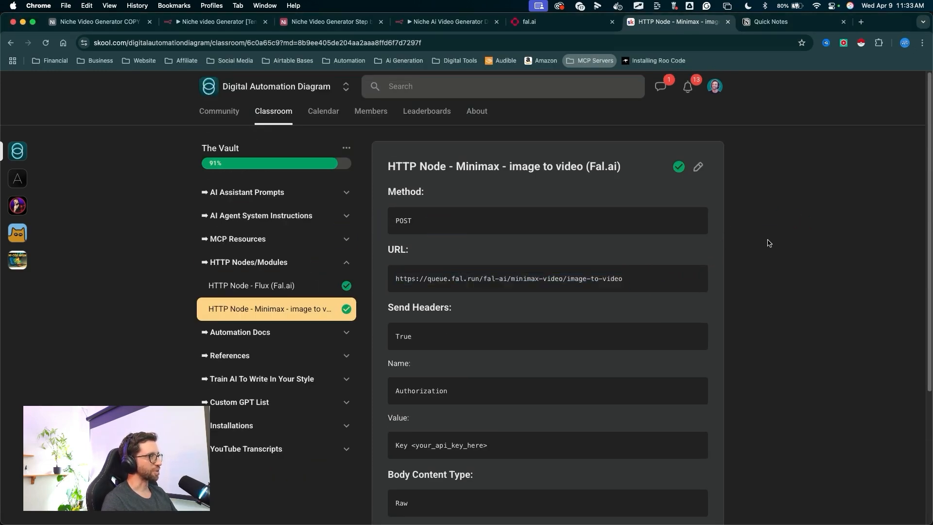
scroll(808, 327, down, 5)
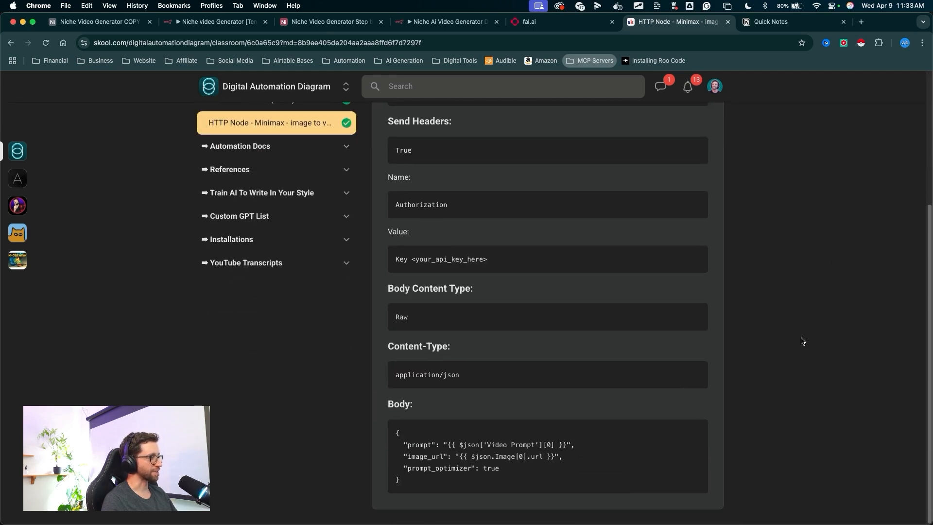
drag(404, 481, 377, 435)
key(super+c)
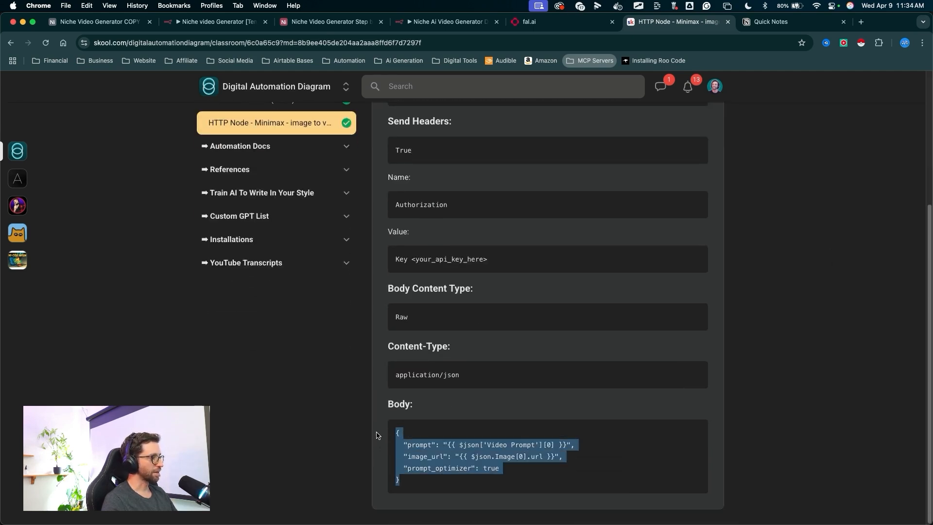
click(447, 22)
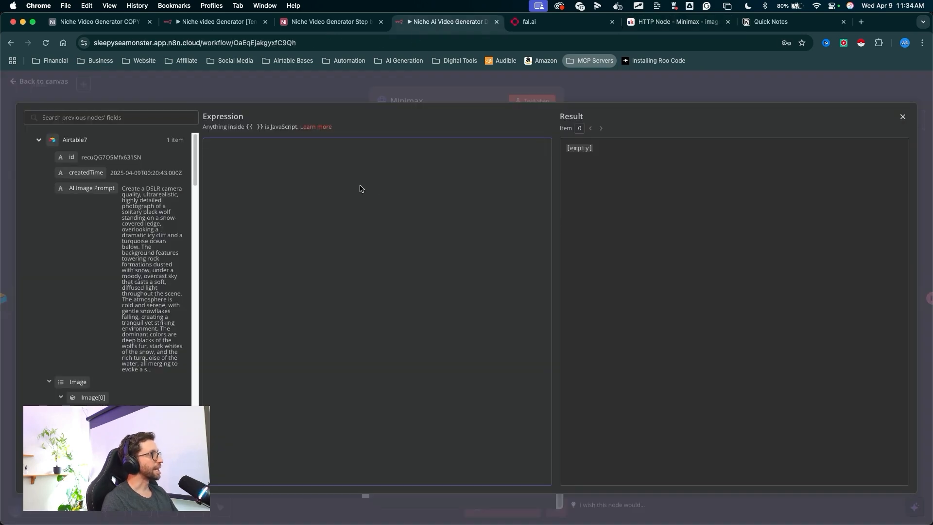
key(super+v)
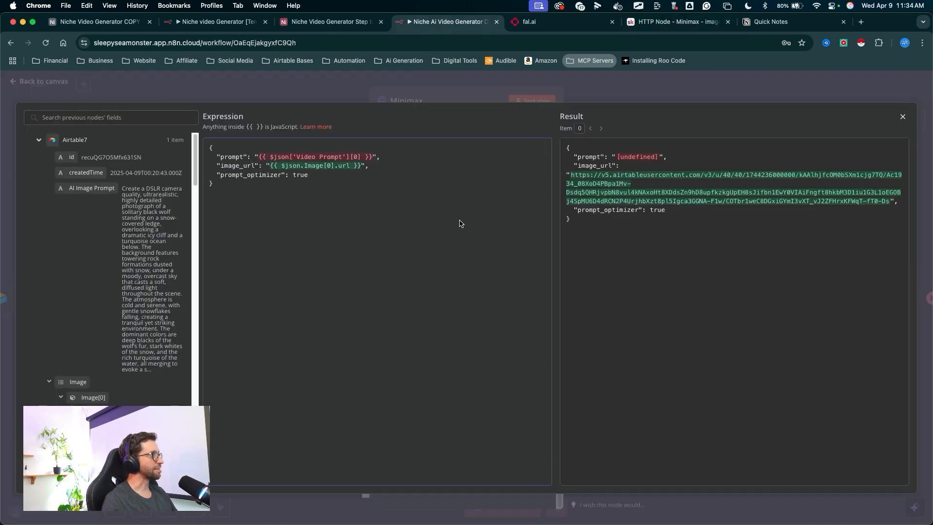
mouse_move(331, 311)
mouse_down()
mouse_move(328, 174)
mouse_move(301, 157)
mouse_move(491, 170)
mouse_move(622, 155)
mouse_move(334, 161)
mouse_up()
mouse_move(629, 263)
mouse_down()
mouse_move(629, 150)
mouse_move(671, 115)
mouse_move(666, 93)
mouse_up()
click(666, 93)
mouse_move(516, 284)
mouse_down()
mouse_move(548, 115)
mouse_move(527, 109)
mouse_up()
drag(571, 165, 601, 79)
click(598, 82)
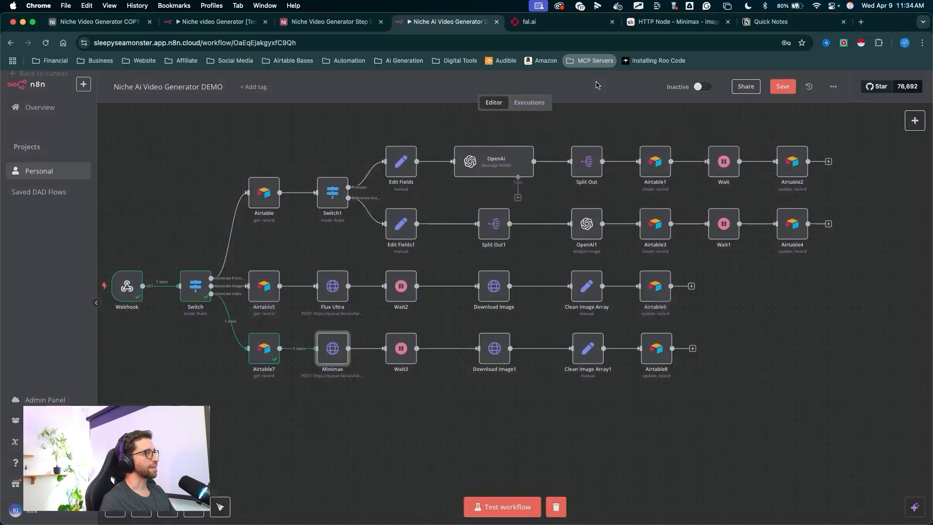
- Disconnect Airtable7 from the Minimax node and start a workflow test to wait for the trigger
mouse_move(317, 429)
mouse_down()
mouse_move(267, 349)
mouse_move(298, 354)
mouse_up()
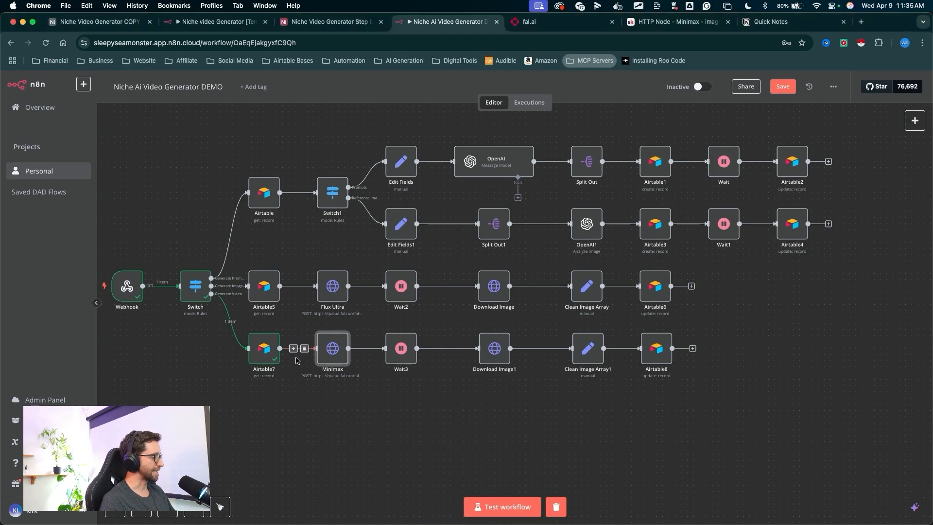
scroll(296, 356, up, 5)
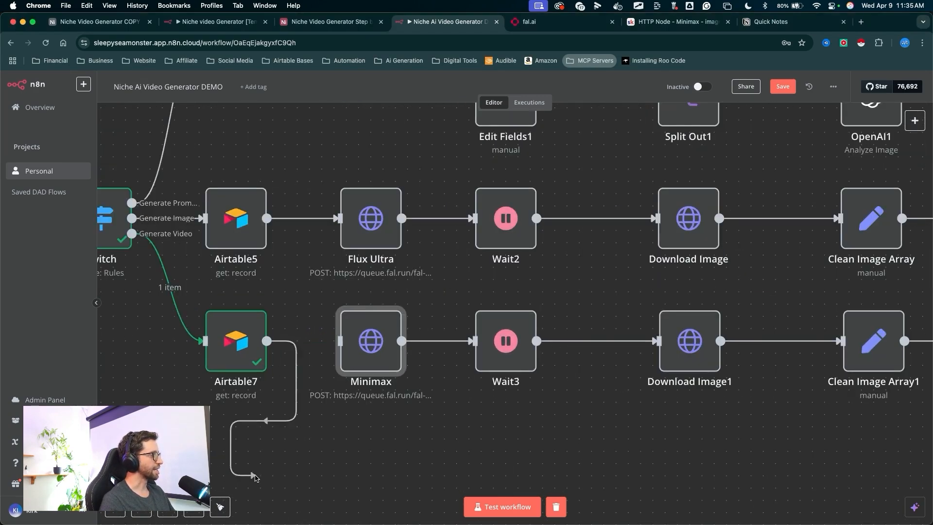
mouse_move(255, 478)
mouse_down()
mouse_move(459, 505)
mouse_move(486, 501)
mouse_move(335, 367)
mouse_move(288, 394)
mouse_move(279, 374)
mouse_up()
click(486, 500)
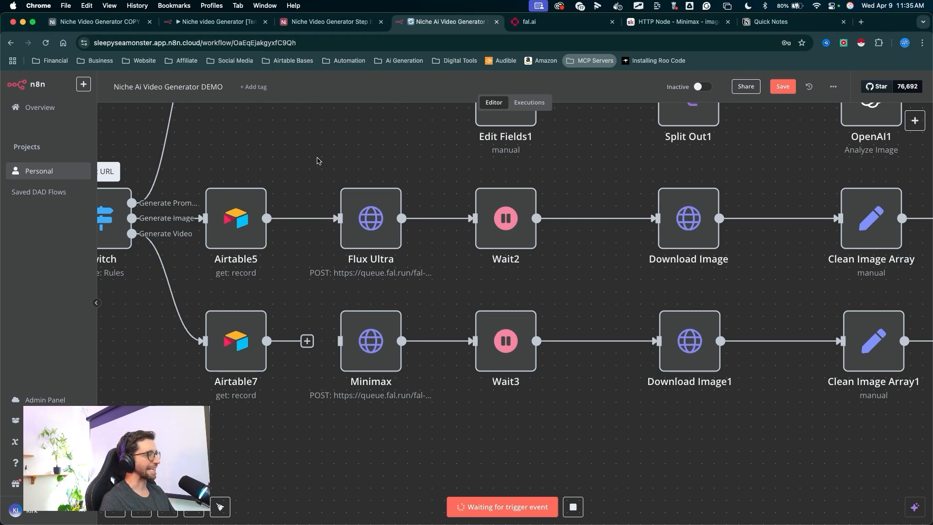
- Switch to the Airtable base and open the All Data view of the Generation table
click(331, 21)
mouse_move(466, 440)
mouse_down()
mouse_move(440, 311)
mouse_move(326, 238)
mouse_move(494, 351)
mouse_move(480, 156)
mouse_move(471, 217)
mouse_move(503, 341)
mouse_up()
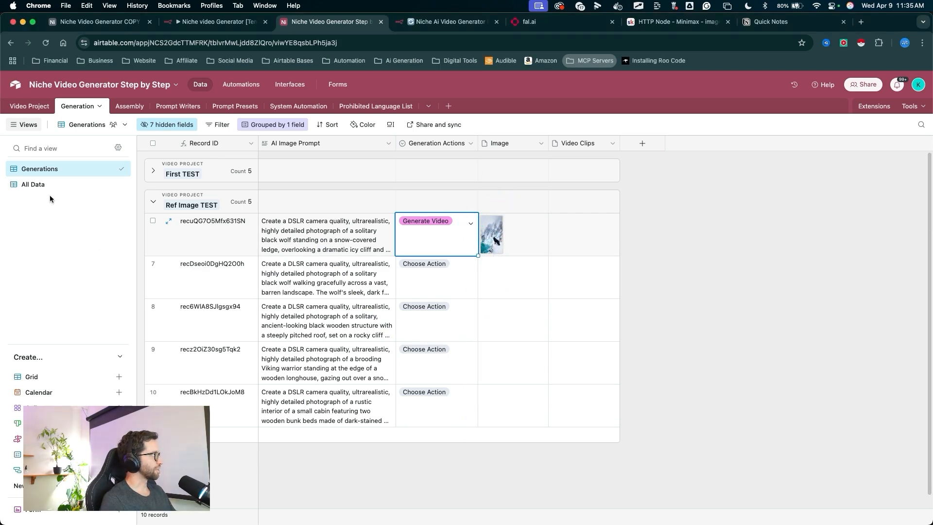
mouse_move(331, 320)
mouse_down()
mouse_move(80, 190)
mouse_move(44, 185)
mouse_up()
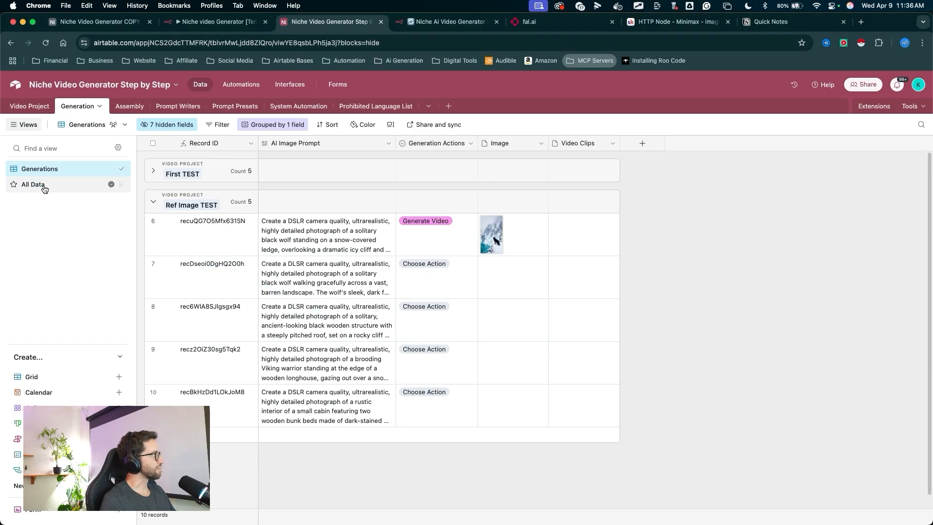
mouse_move(69, 219)
mouse_down()
mouse_move(78, 130)
mouse_move(321, 268)
mouse_move(309, 362)
mouse_move(310, 316)
mouse_move(345, 291)
mouse_up()
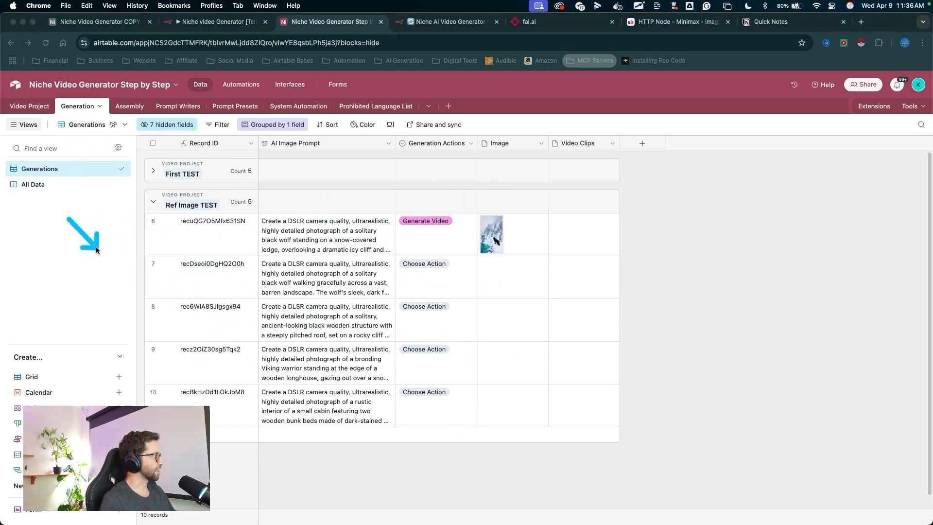
click(34, 184)
mouse_move(328, 179)
mouse_down()
mouse_move(219, 311)
mouse_move(384, 315)
mouse_move(443, 311)
mouse_move(447, 303)
mouse_up()
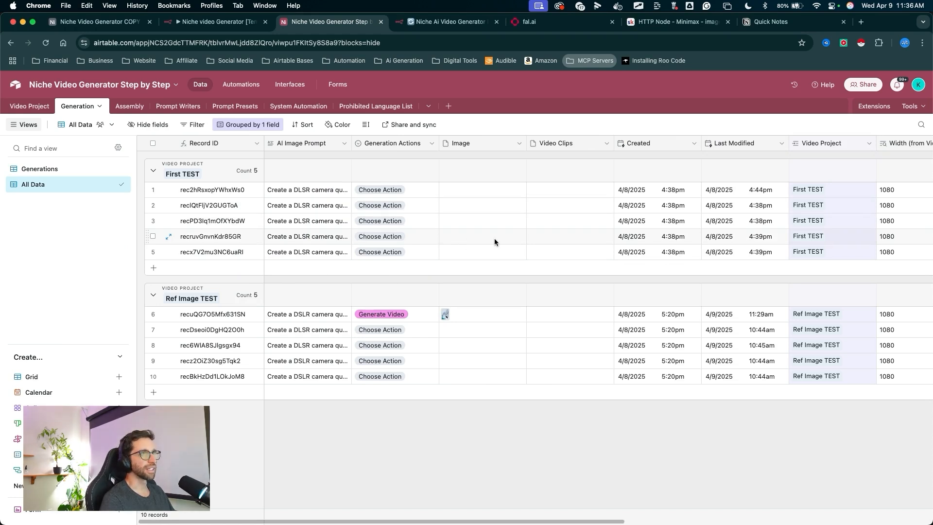
drag(431, 295, 422, 144)
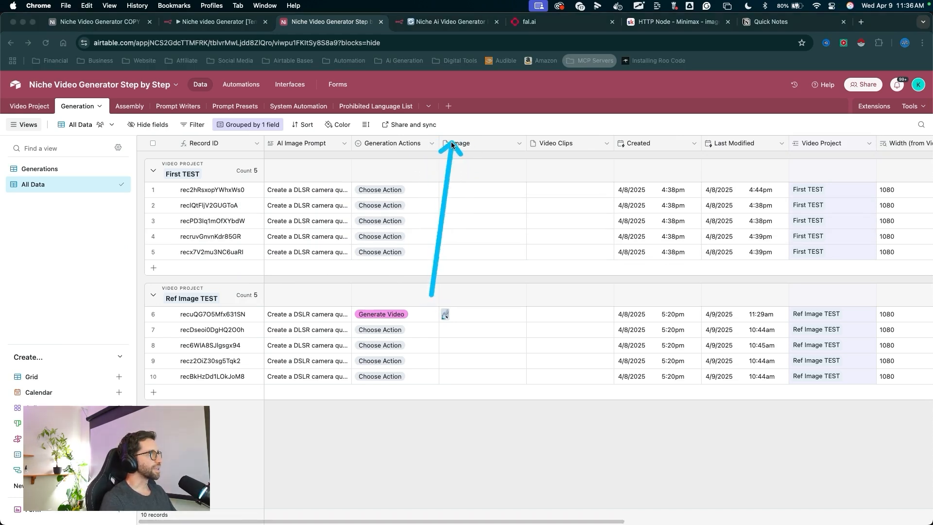
- Insert a new field right of Generation Actions that links to the Prompt Presets table
right_click(413, 141)
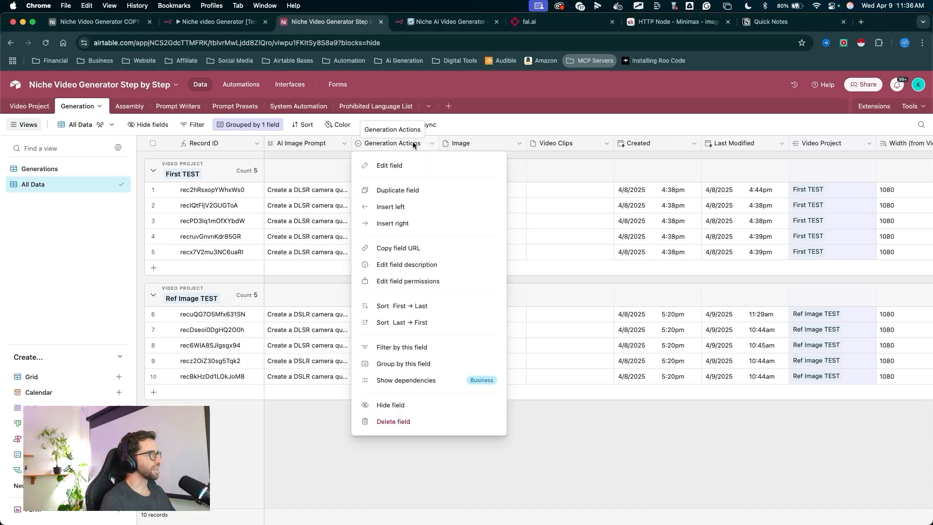
click(404, 224)
drag(272, 211, 454, 214)
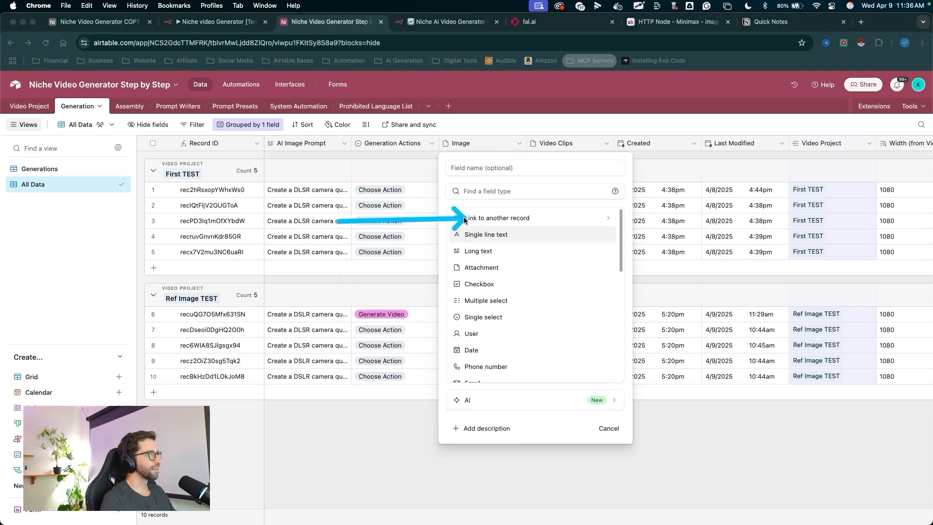
click(467, 218)
drag(589, 209, 525, 240)
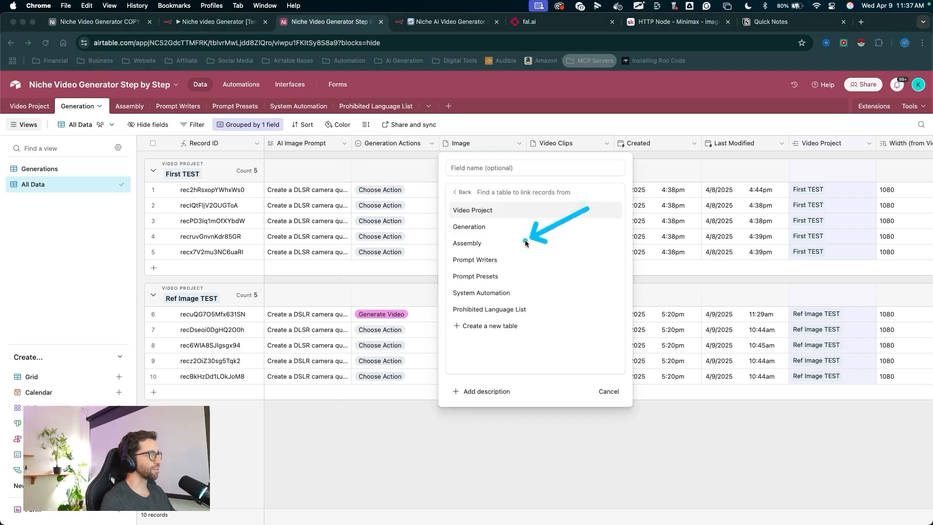
click(498, 276)
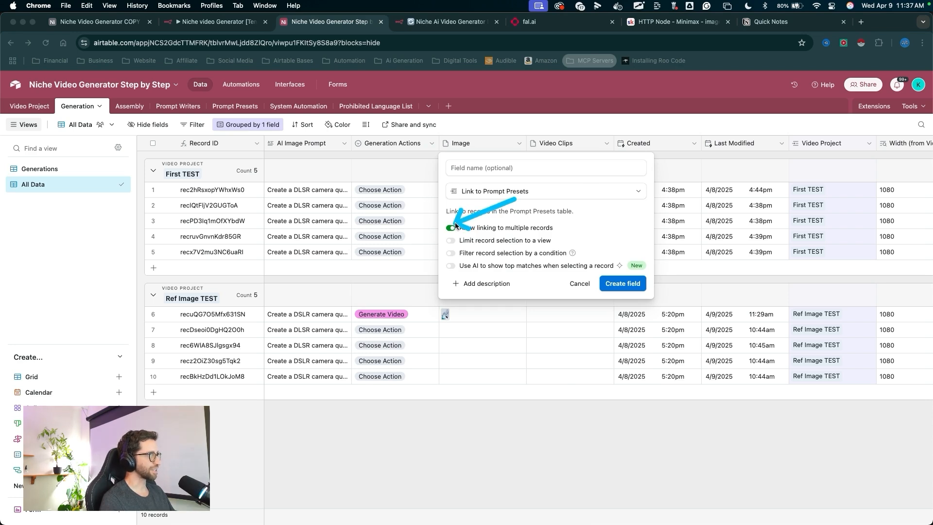
click(617, 282)
mouse_move(457, 446)
mouse_down()
mouse_move(477, 150)
mouse_move(312, 169)
mouse_move(494, 339)
mouse_up()
key(Escape)
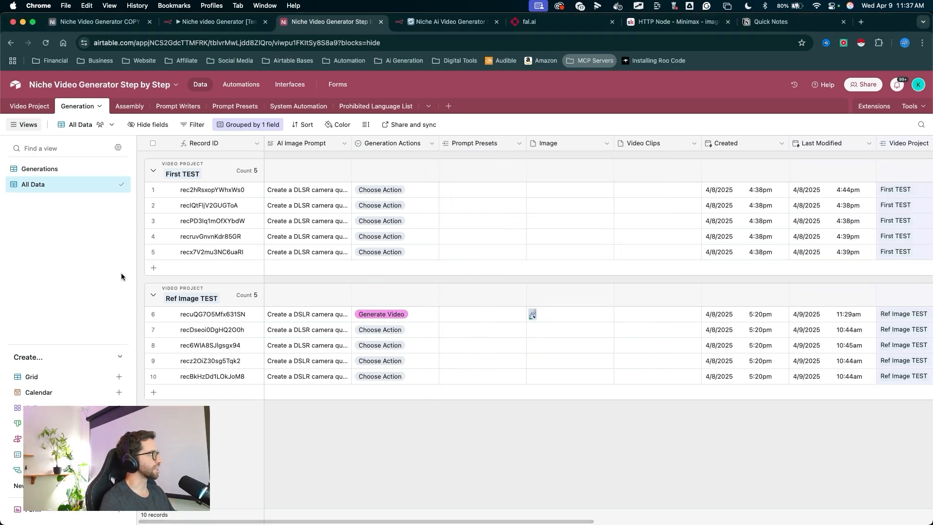
- Switch to the Generations view and unhide the Prompt Presets field
drag(120, 275, 51, 171)
key(Escape)
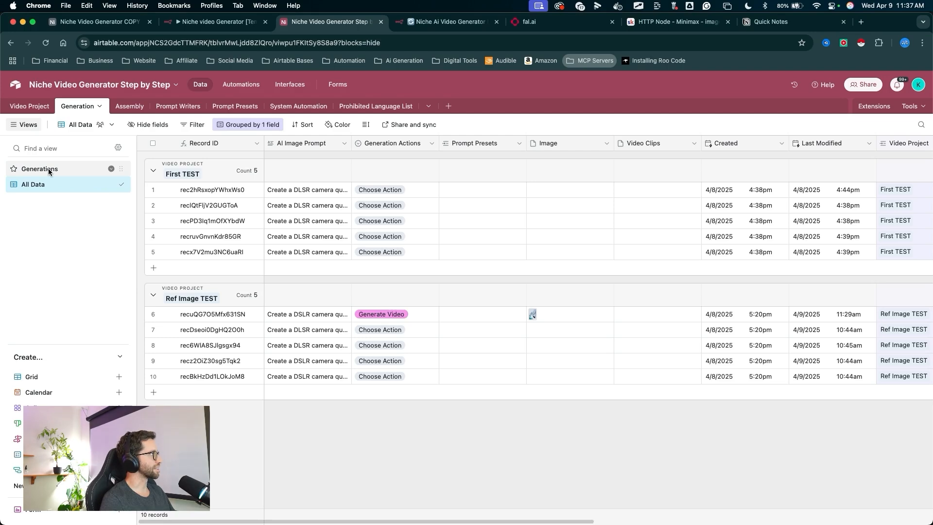
click(48, 168)
mouse_move(318, 401)
mouse_down()
mouse_move(375, 302)
mouse_move(517, 318)
mouse_move(520, 240)
mouse_move(228, 194)
mouse_move(160, 110)
mouse_move(168, 126)
mouse_up()
key(Escape)
click(168, 126)
drag(234, 210, 213, 233)
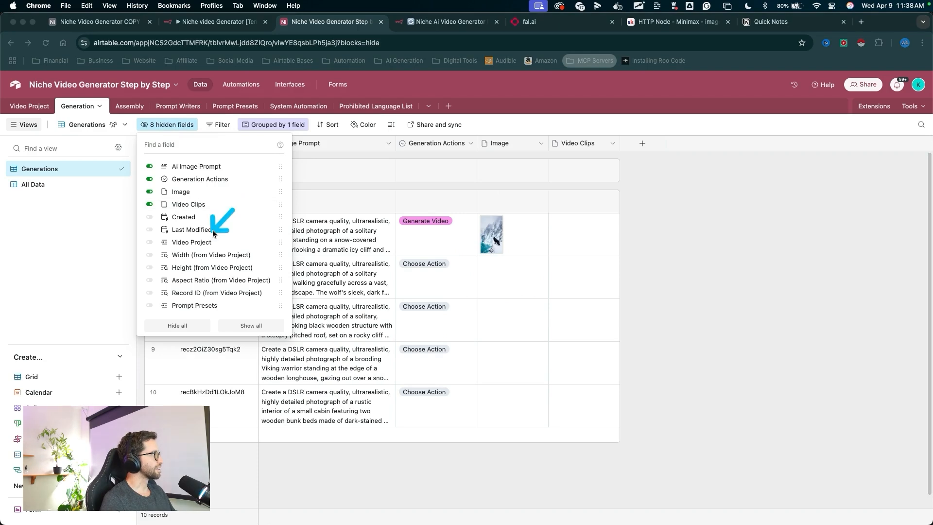
key(Escape)
click(149, 305)
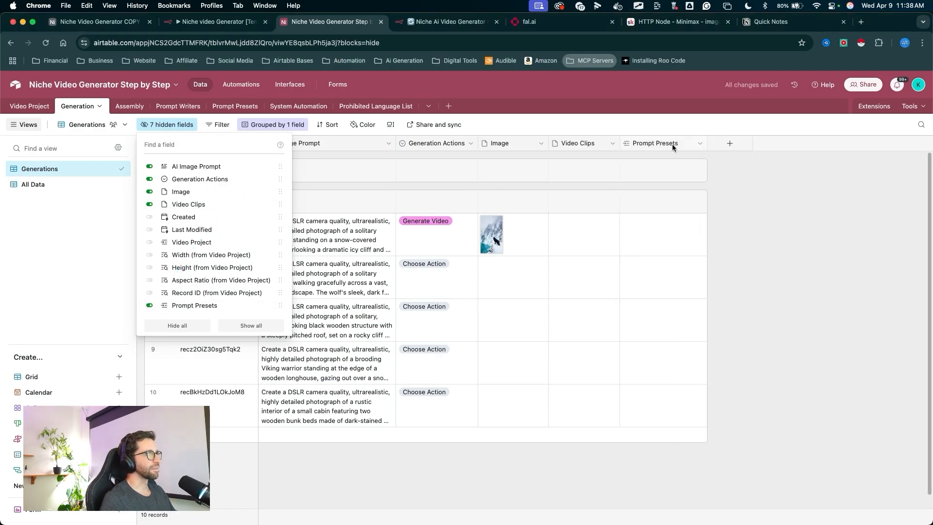
- Move the Prompt Presets field beside AI Image Prompt and rename it Select Video Prompt
drag(672, 144, 399, 143)
mouse_move(421, 502)
mouse_down()
mouse_move(436, 234)
mouse_move(417, 238)
mouse_move(515, 224)
mouse_move(416, 244)
mouse_up()
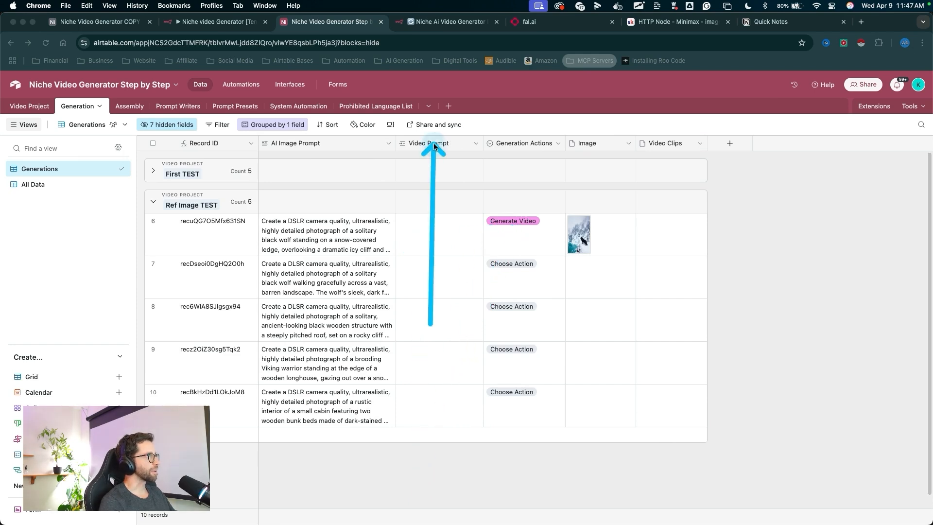
right_click(432, 144)
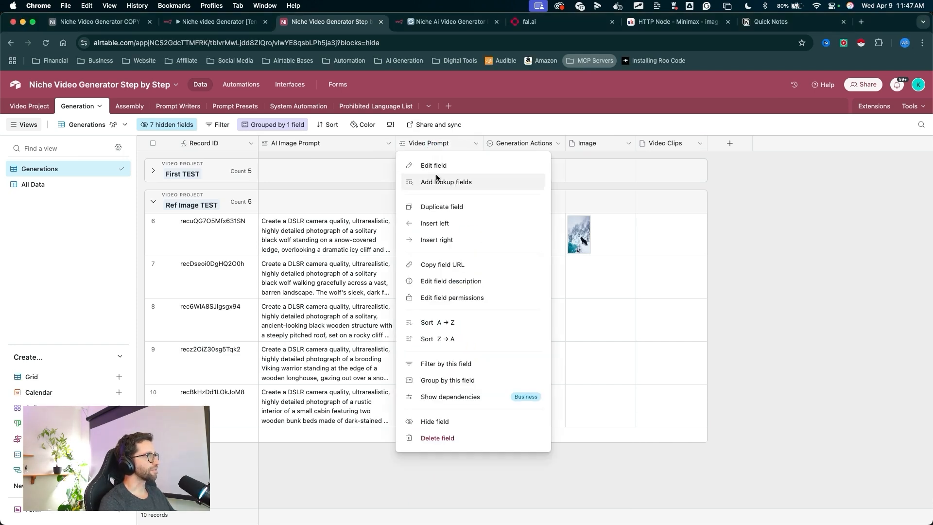
click(433, 166)
text(Select Video Promp)
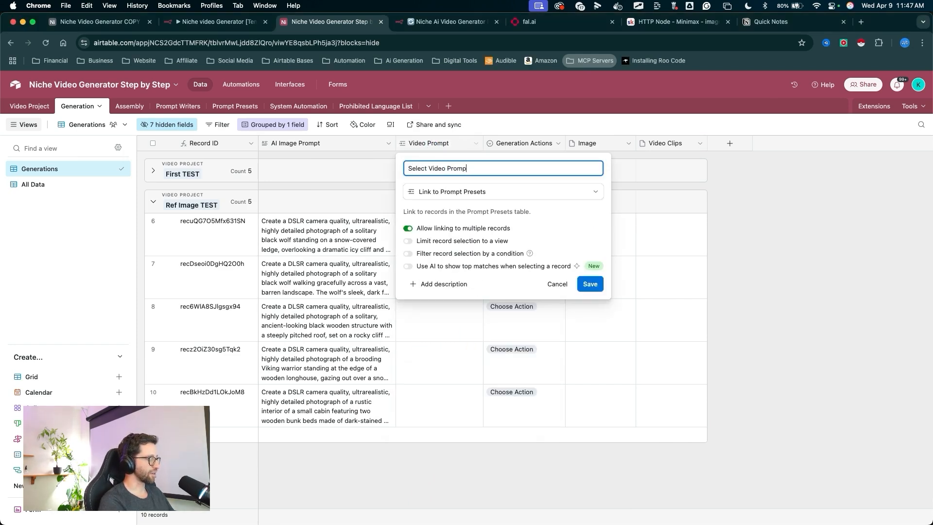
text(t)
key(Return)
- Add a lookup field showing the Prompt from the linked Select Video Prompt records
mouse_move(435, 271)
mouse_down()
mouse_move(434, 147)
mouse_move(146, 129)
mouse_move(47, 190)
mouse_move(380, 163)
mouse_move(442, 126)
mouse_move(442, 141)
mouse_up()
right_click(441, 141)
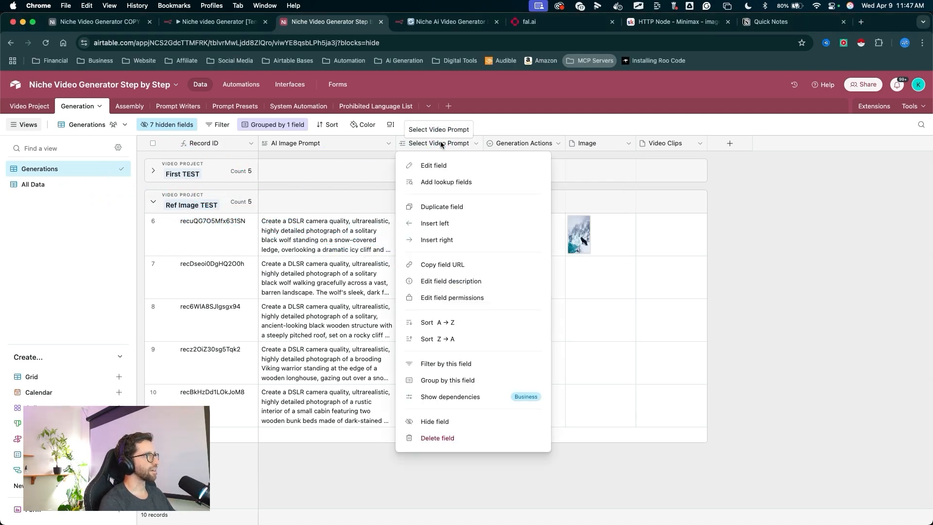
click(434, 182)
drag(488, 209, 389, 270)
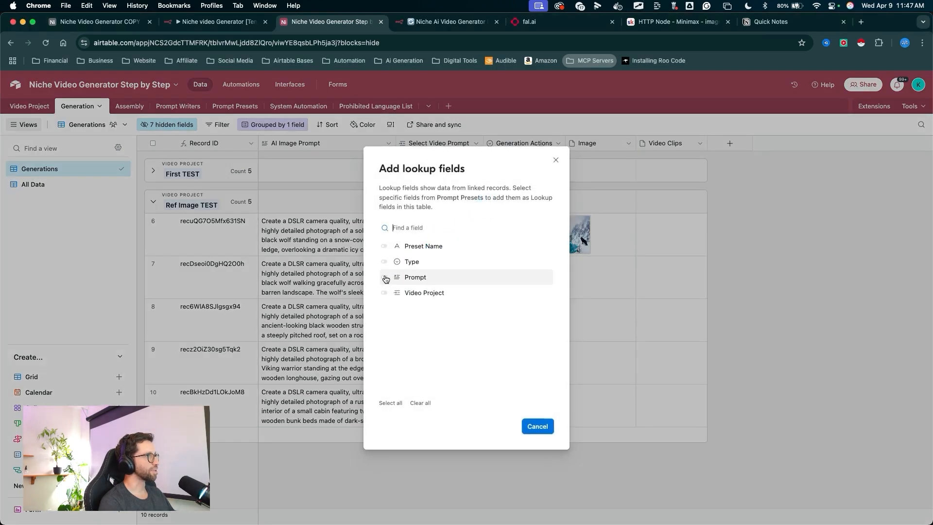
click(384, 277)
mouse_move(518, 244)
mouse_down()
mouse_move(531, 418)
mouse_move(529, 160)
mouse_move(534, 230)
mouse_up()
click(531, 426)
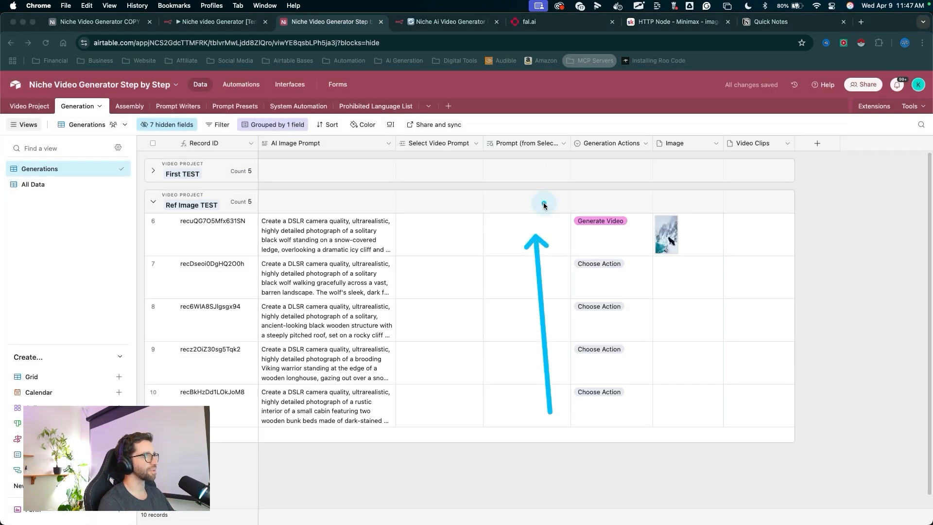
drag(570, 144, 616, 153)
mouse_move(549, 260)
mouse_down()
mouse_move(547, 156)
mouse_move(518, 187)
mouse_move(443, 151)
mouse_move(418, 231)
mouse_move(295, 145)
mouse_up()
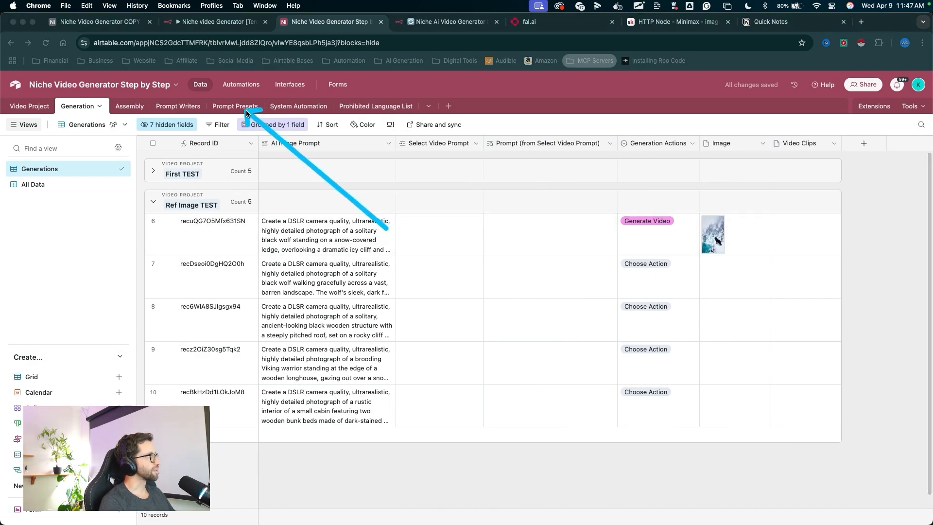
- Link record 6 in Ref Image TEST to the Simple Animation prompt preset
mouse_move(244, 108)
mouse_down()
mouse_move(396, 237)
mouse_move(756, 241)
mouse_move(433, 243)
mouse_up()
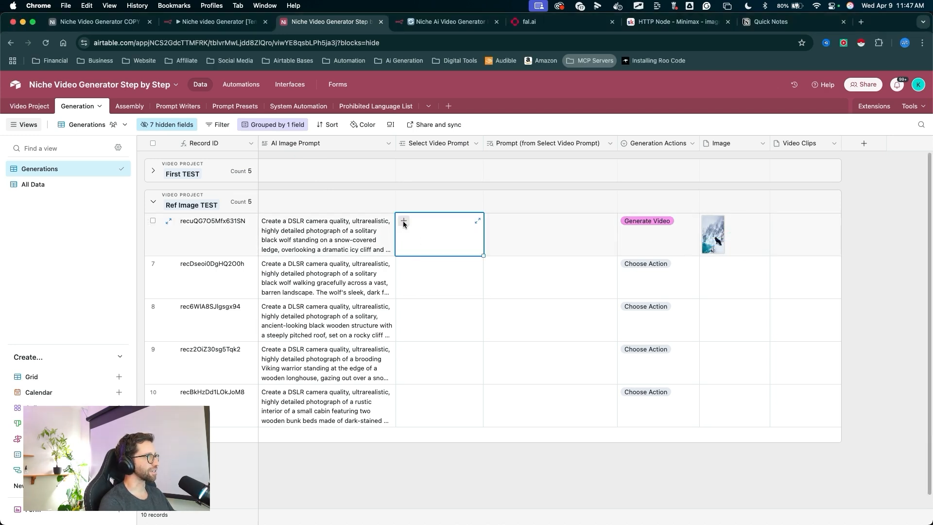
click(404, 221)
mouse_move(494, 241)
mouse_down()
mouse_move(433, 345)
mouse_move(270, 122)
mouse_move(247, 108)
mouse_move(437, 335)
mouse_move(425, 316)
mouse_move(417, 226)
mouse_move(583, 227)
mouse_move(542, 242)
mouse_up()
click(440, 342)
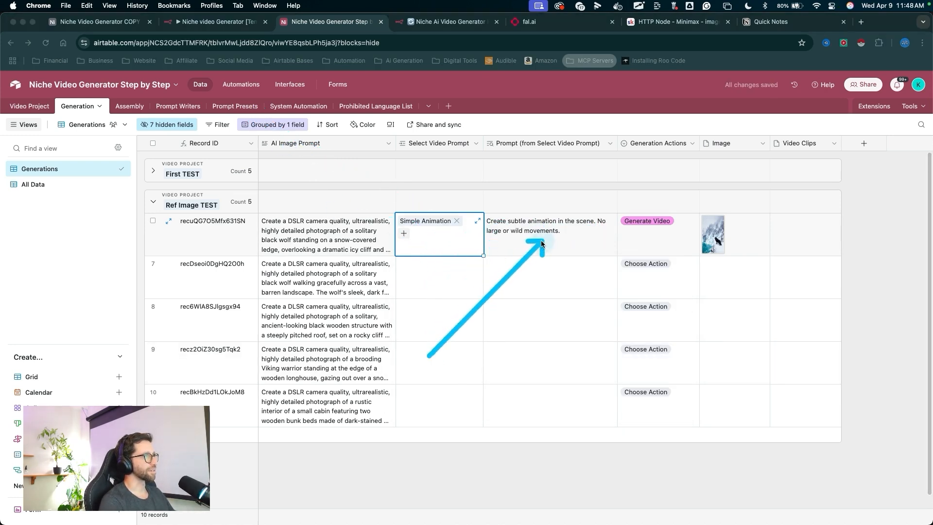
mouse_move(474, 481)
mouse_down()
mouse_move(486, 228)
mouse_move(454, 311)
mouse_move(581, 223)
mouse_move(559, 220)
mouse_move(532, 235)
mouse_move(561, 241)
mouse_up()
key(Escape)
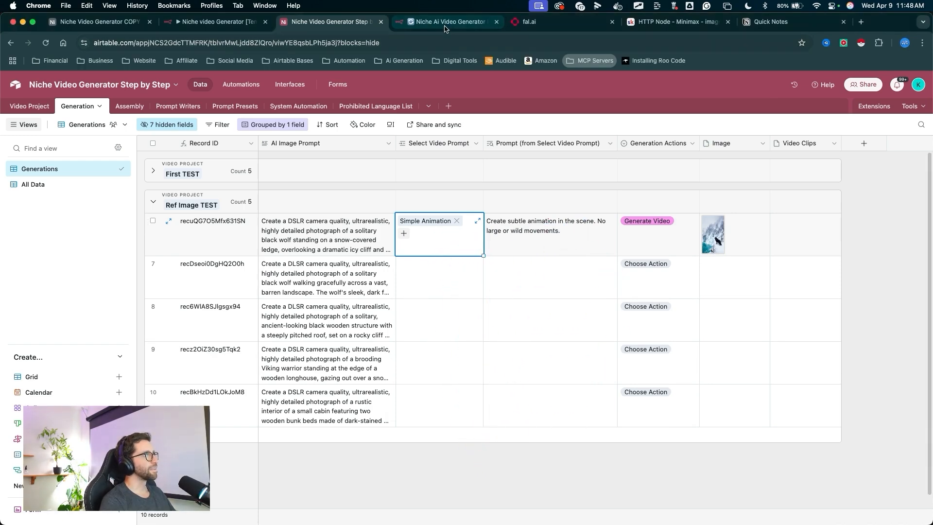
- Switch to the n8n workflow and start a test run waiting for the trigger
click(445, 23)
click(438, 379)
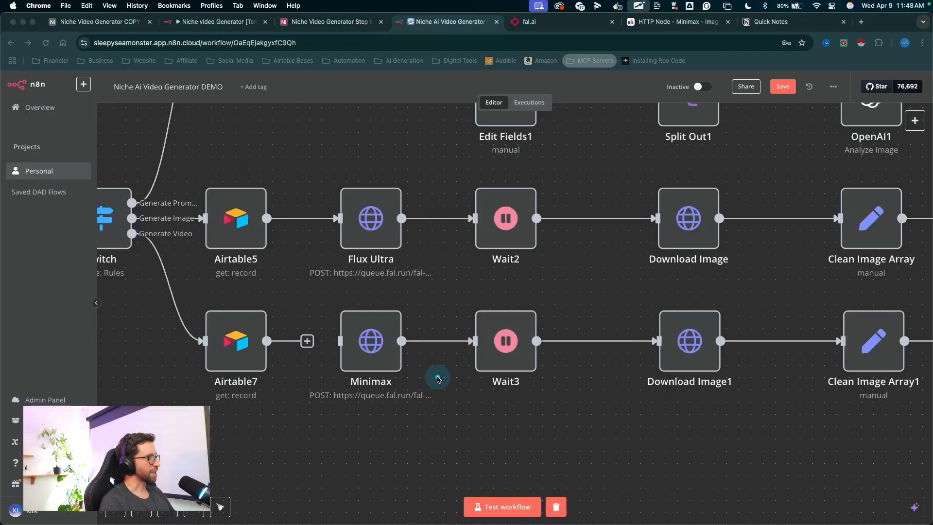
drag(485, 482, 495, 490)
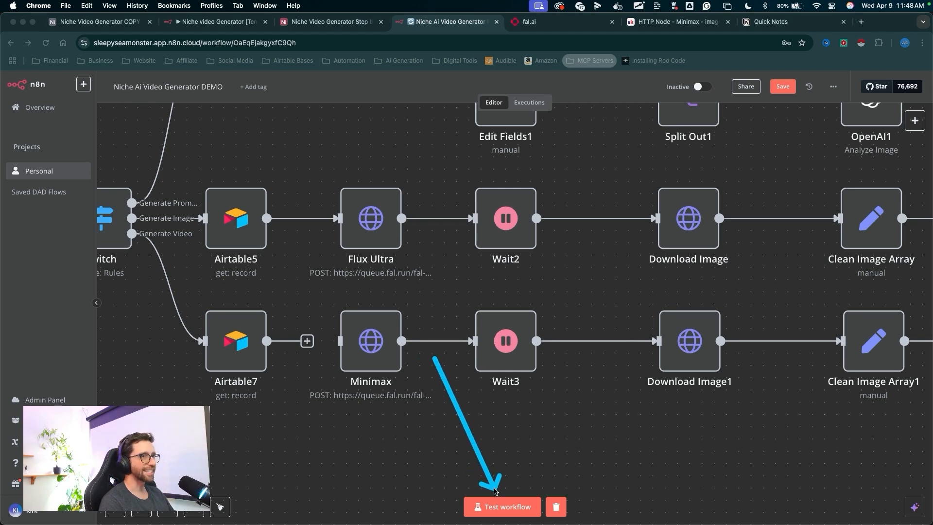
key(Escape)
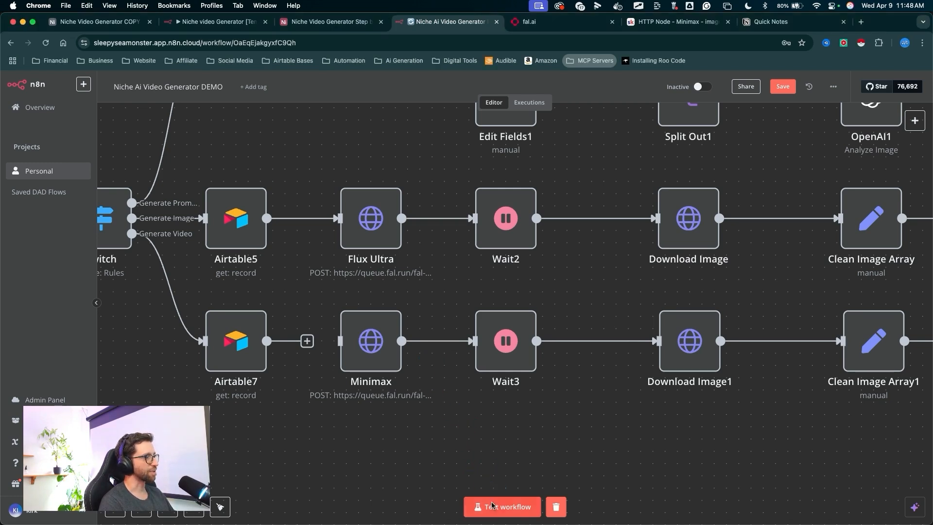
click(493, 509)
drag(439, 406, 486, 498)
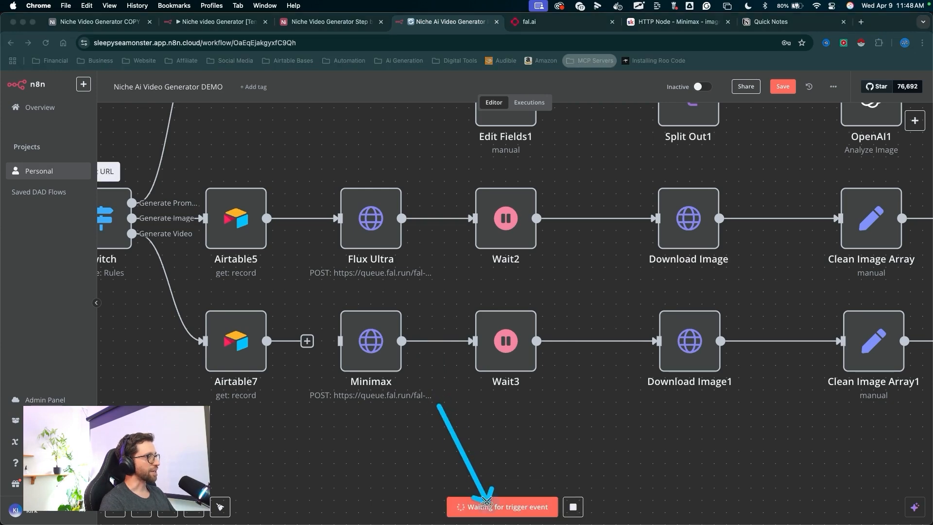
key(Escape)
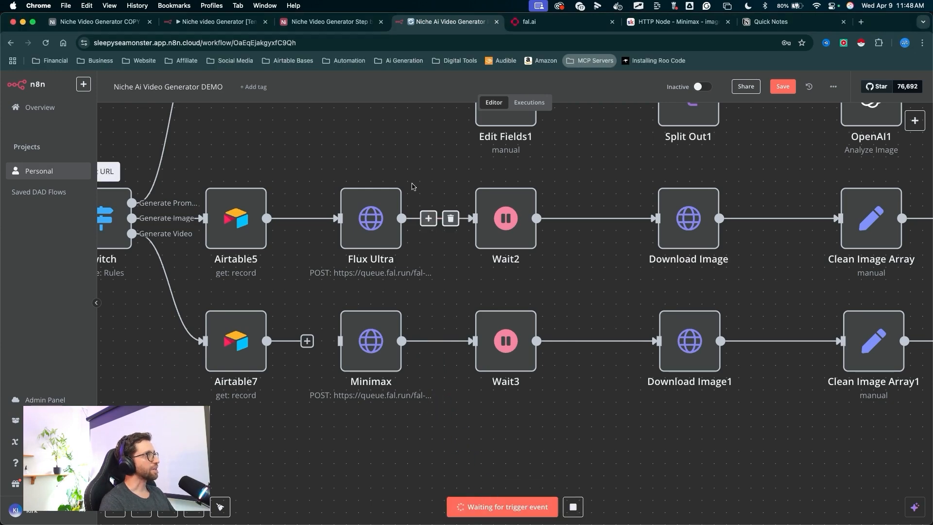
- Reselect Generate Video as record 6's Generation Action in Airtable to fire the trigger
click(339, 24)
drag(568, 303, 664, 225)
key(Escape)
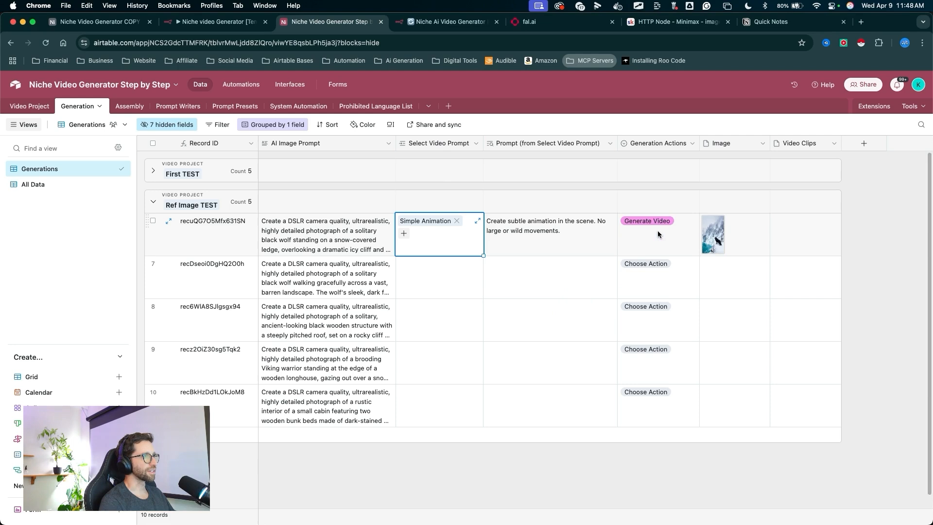
click(658, 235)
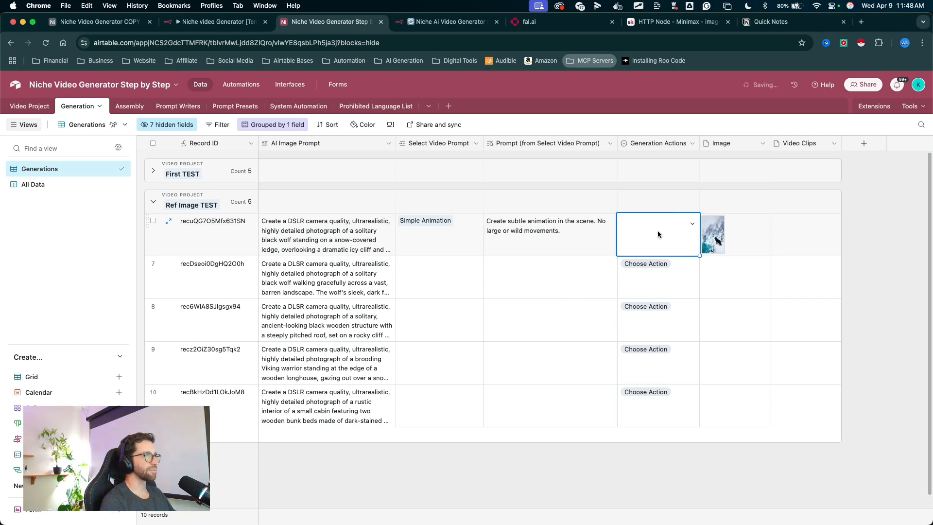
click(658, 228)
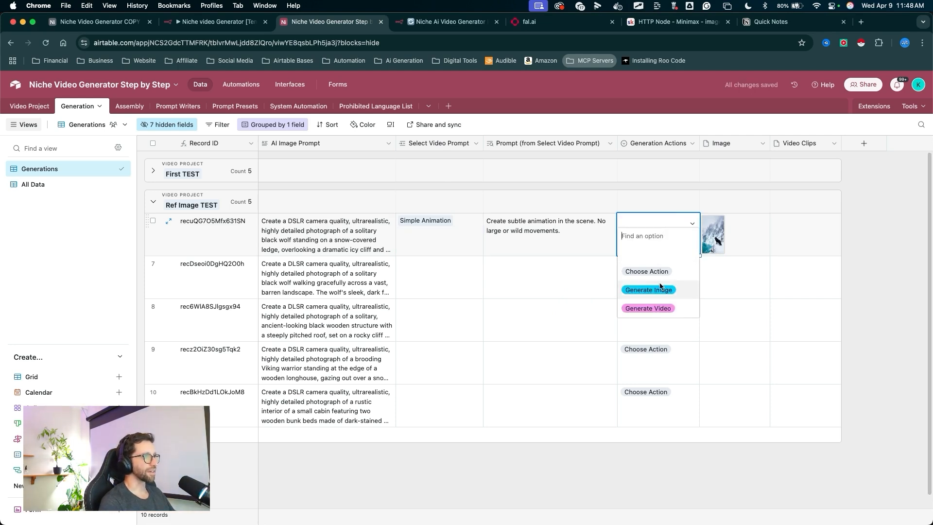
click(655, 309)
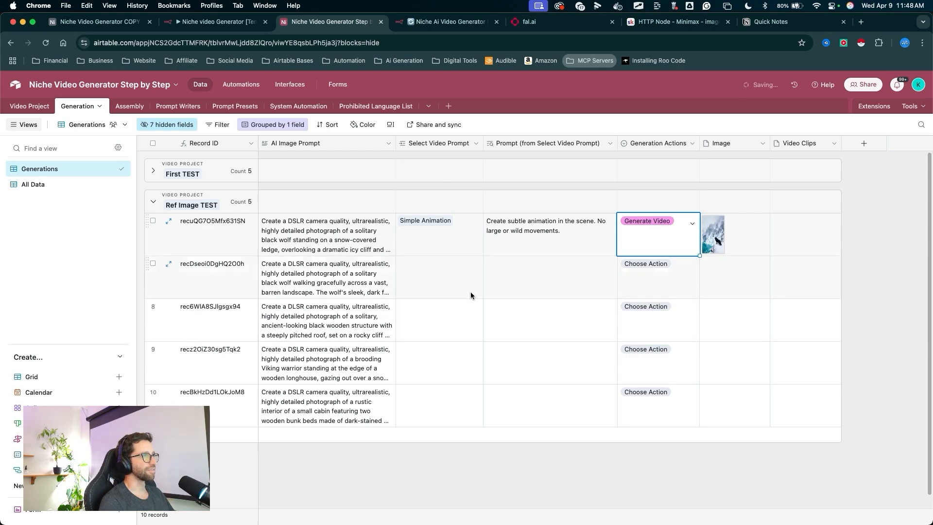
- Check the executed route in n8n and open the Minimax node's body expression editor
click(454, 26)
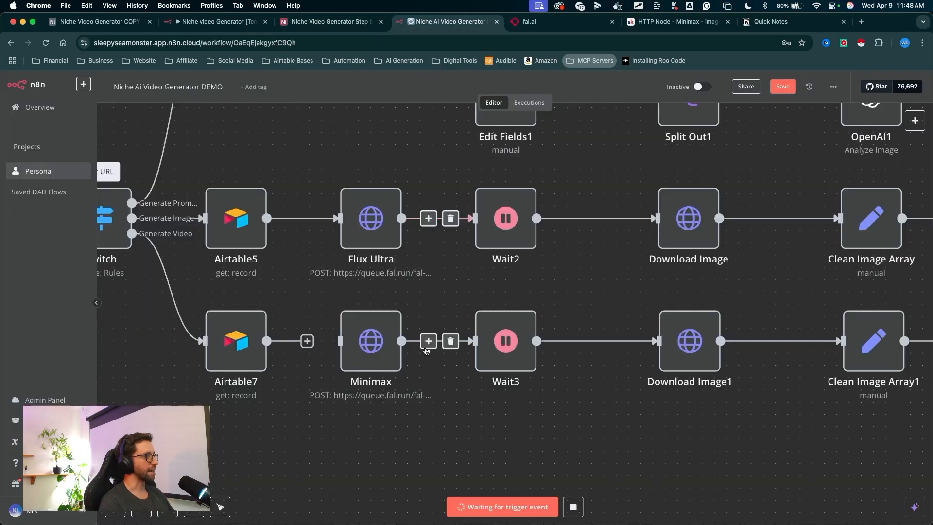
scroll(344, 422, left, 3)
scroll(344, 422, left, 4)
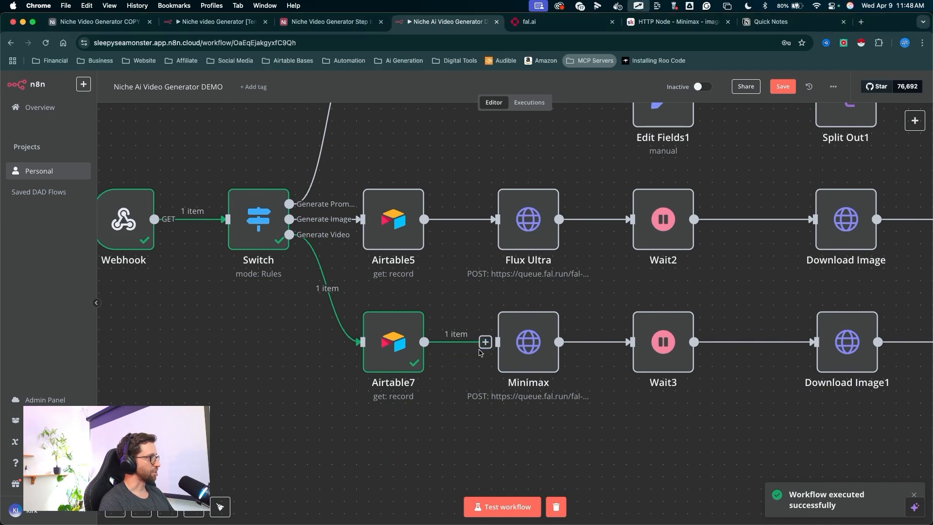
scroll(481, 345, right, 3)
drag(436, 337, 394, 235)
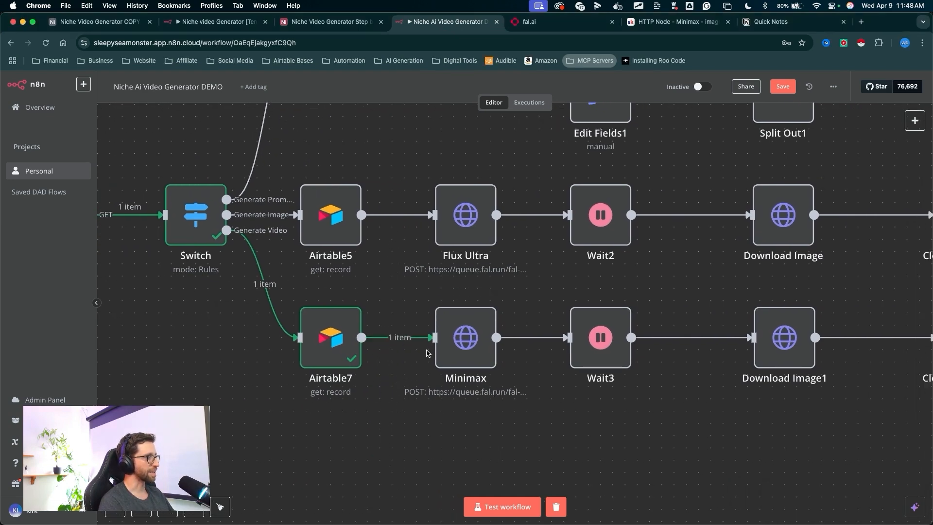
double_click(470, 332)
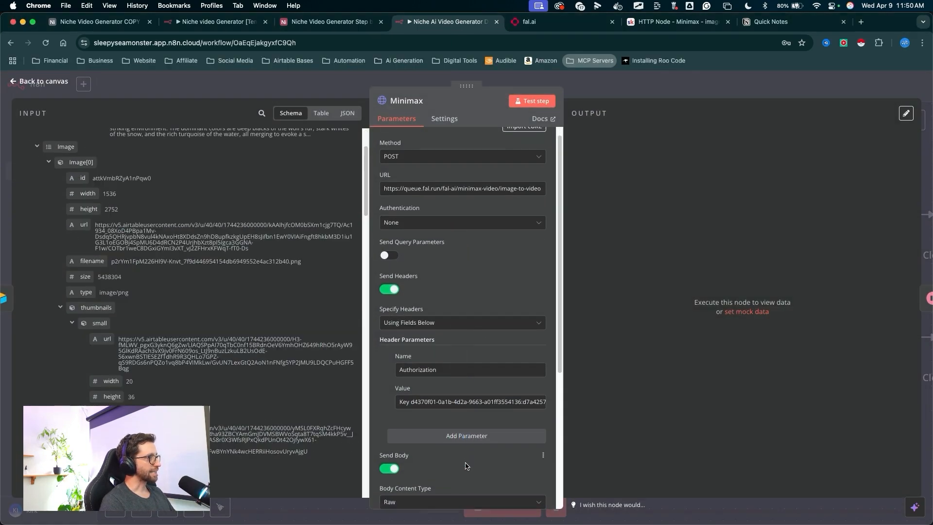
scroll(465, 440, down, 1)
scroll(465, 441, down, 5)
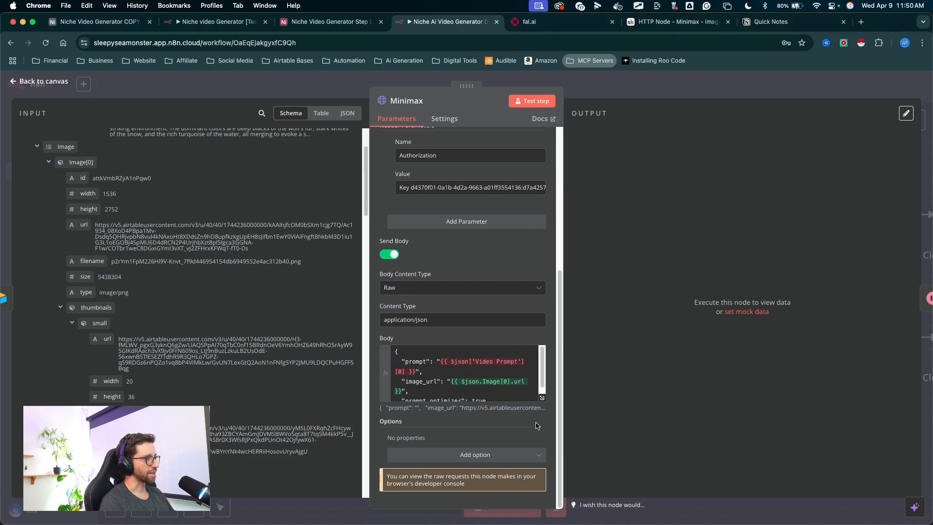
click(543, 398)
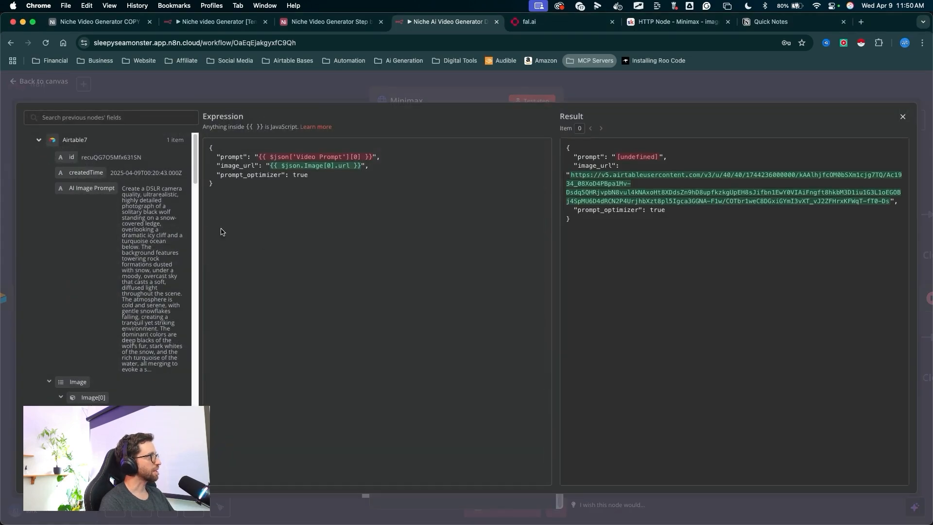
- Examine the Airtable7 input fields for the Select Video Prompt and its prompt lookup values
drag(198, 249, 379, 254)
click(234, 148)
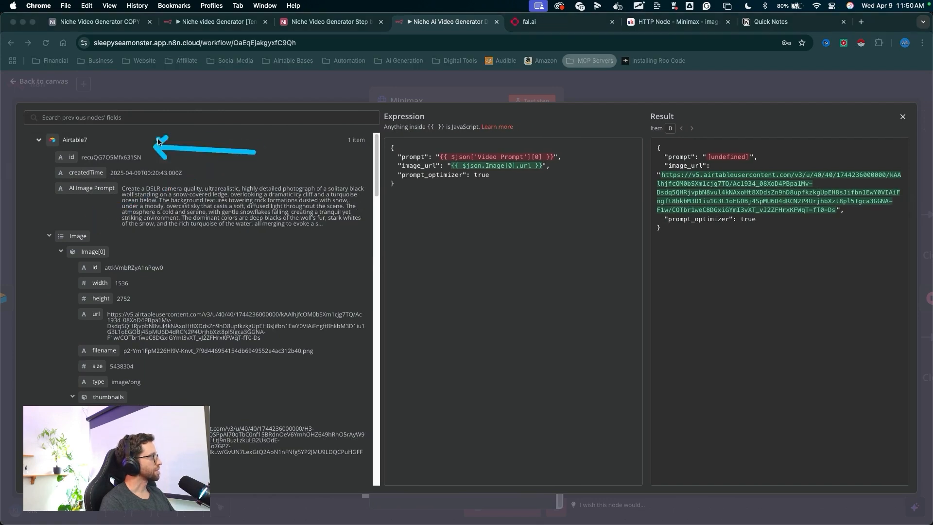
mouse_move(158, 141)
mouse_down()
mouse_move(65, 140)
mouse_move(78, 208)
mouse_move(58, 222)
mouse_up()
key(Escape)
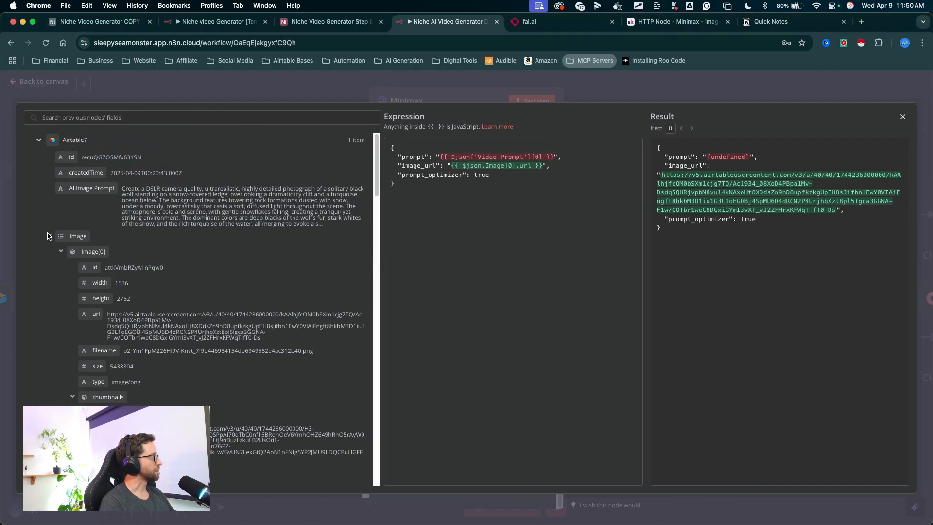
click(48, 236)
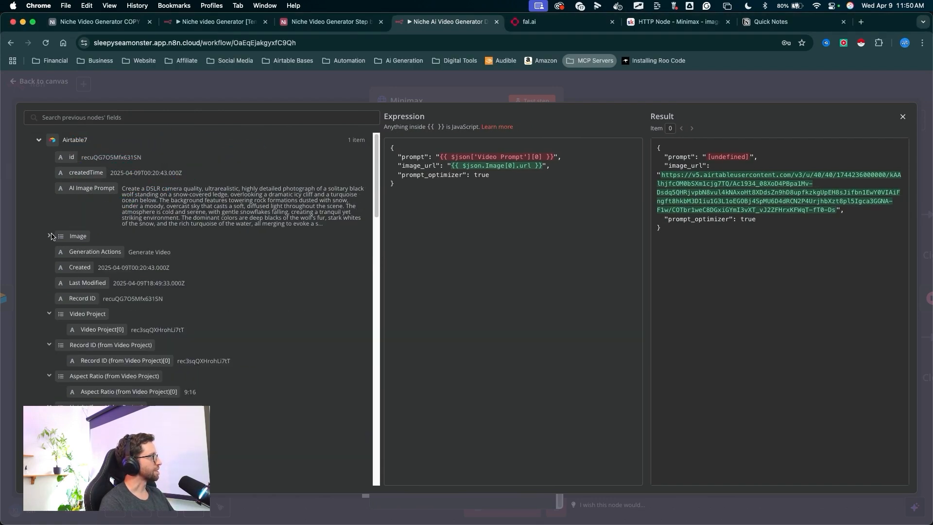
drag(113, 193, 127, 391)
key(Escape)
scroll(161, 339, down, 3)
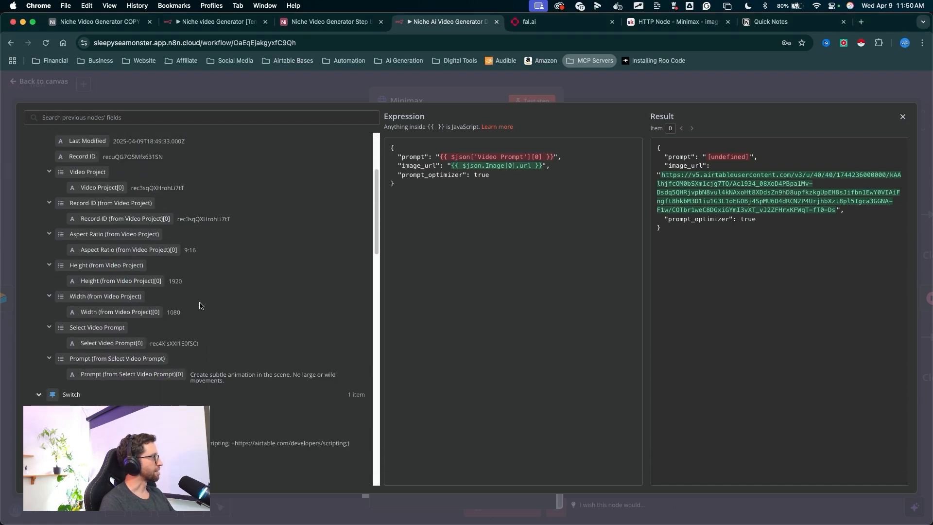
scroll(199, 305, down, 2)
mouse_move(269, 239)
mouse_down()
mouse_move(137, 295)
mouse_move(132, 306)
mouse_move(151, 315)
mouse_move(104, 311)
mouse_move(433, 256)
mouse_move(482, 161)
mouse_up()
mouse_move(482, 163)
mouse_down()
mouse_move(327, 278)
mouse_move(111, 310)
mouse_move(174, 301)
mouse_up()
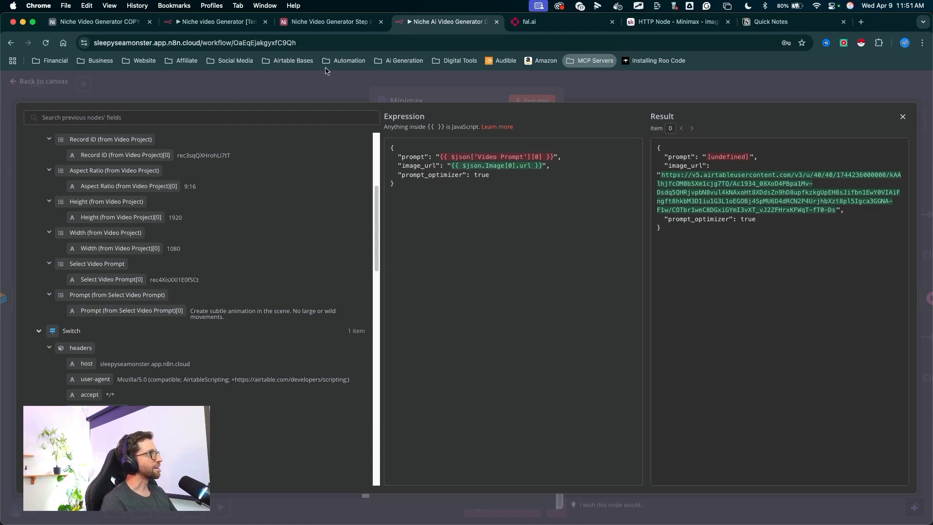
- Return to the Airtable base to review the Prompt (from Select Video Prompt) field
click(330, 22)
mouse_move(518, 330)
mouse_down()
mouse_move(558, 136)
mouse_move(442, 143)
mouse_move(523, 145)
mouse_move(463, 45)
mouse_move(534, 148)
mouse_move(479, 149)
mouse_move(532, 10)
mouse_move(605, 234)
mouse_move(535, 147)
mouse_move(556, 156)
mouse_move(547, 147)
mouse_move(592, 146)
mouse_move(554, 144)
mouse_move(452, 23)
mouse_up()
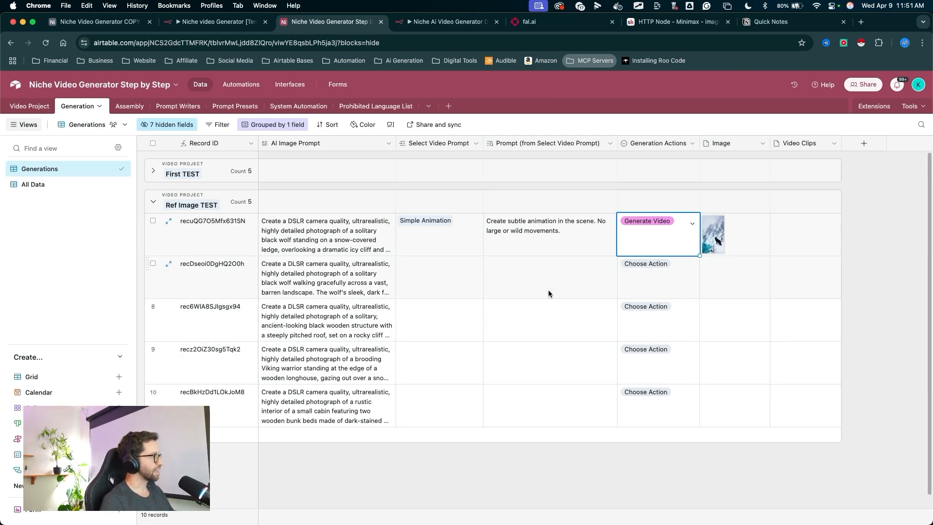
drag(541, 333, 547, 145)
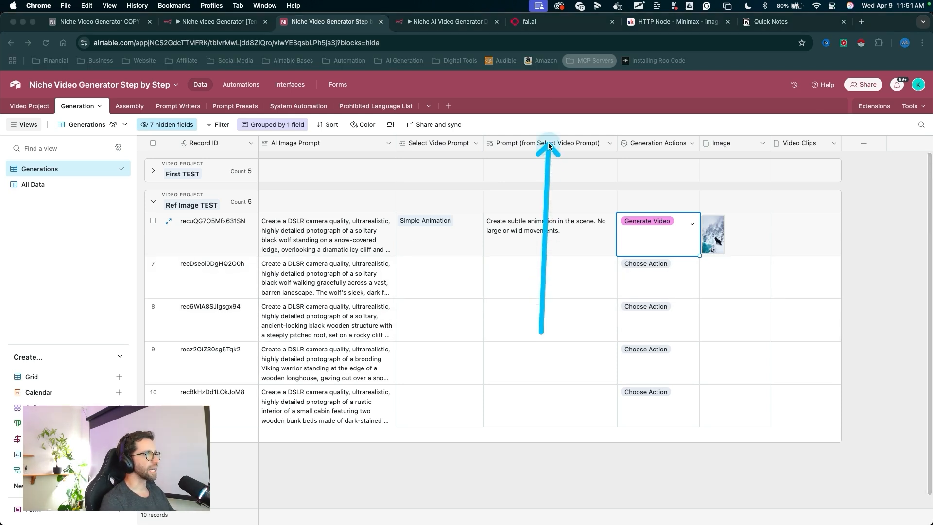
- Rename the Prompt (from Select Video Prompt) lookup field to "Video Prompt" and save it
double_click(557, 144)
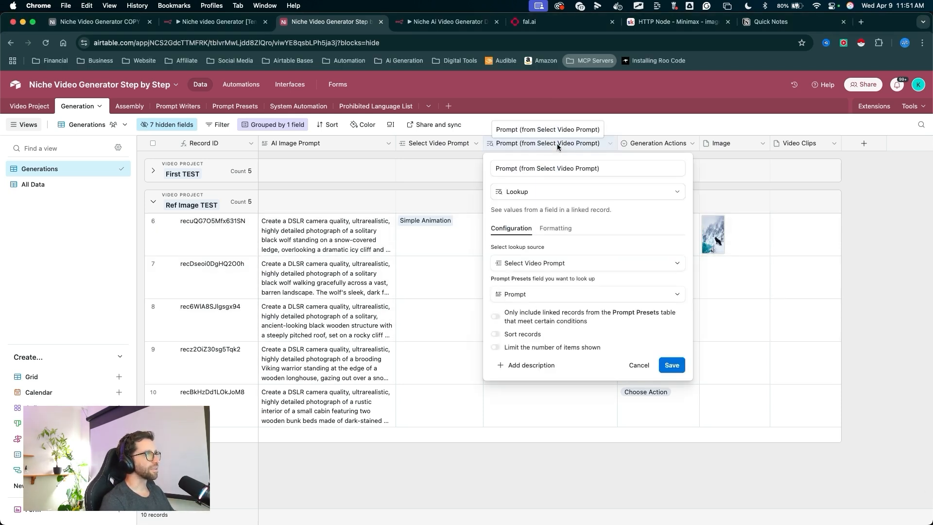
drag(548, 168, 475, 165)
key(BackSpace)
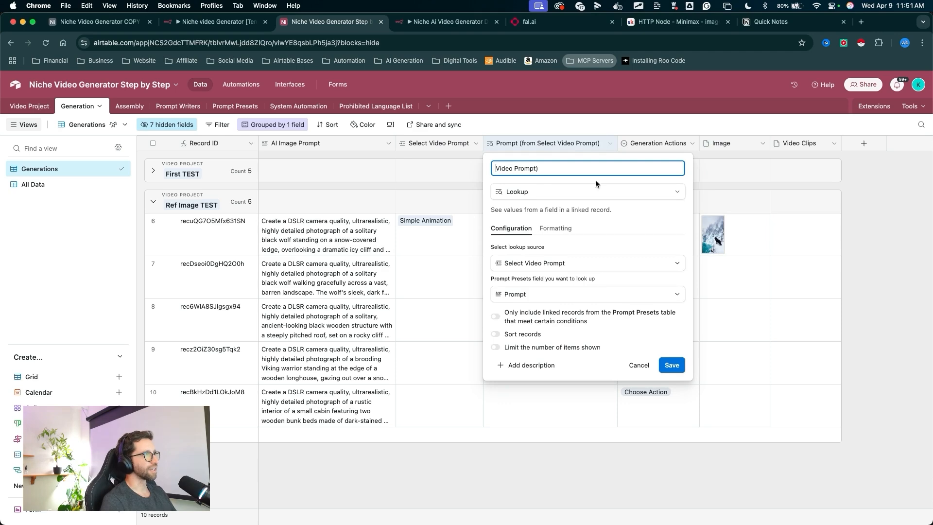
click(671, 365)
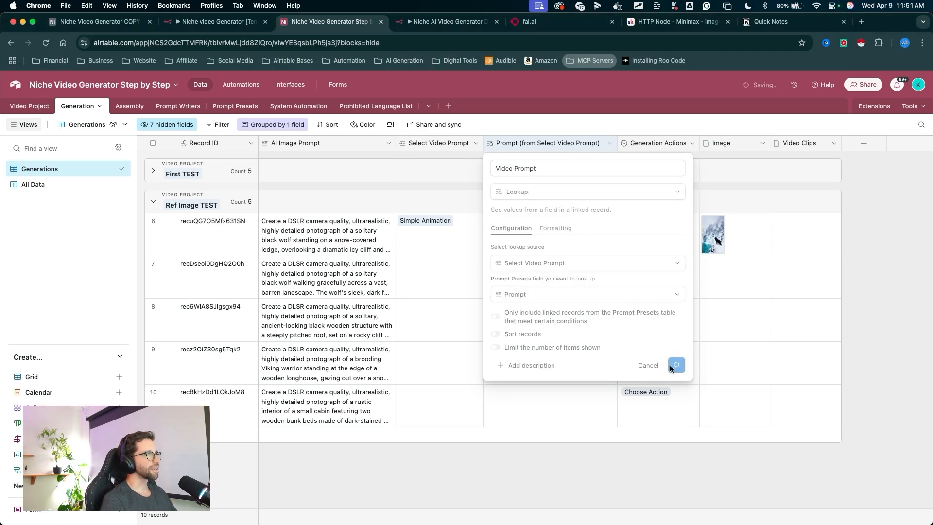
- Back in the n8n workflow, clear the previous execution data and start a new test workflow run
drag(453, 330, 455, 27)
click(455, 21)
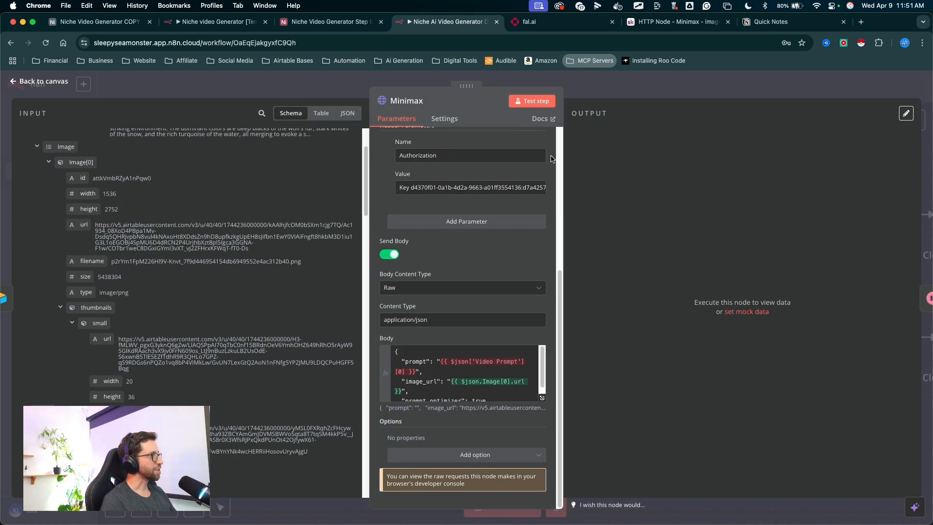
drag(617, 124, 594, 80)
key(Escape)
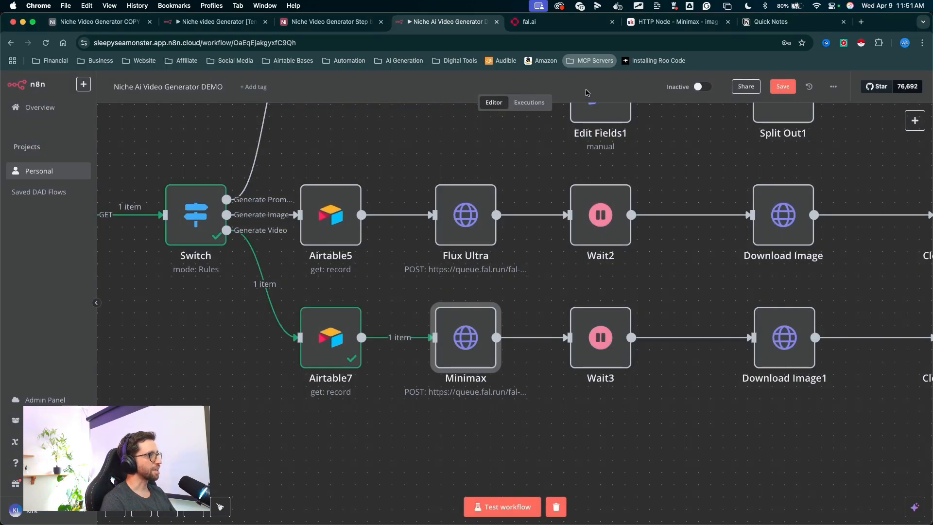
drag(391, 419, 410, 346)
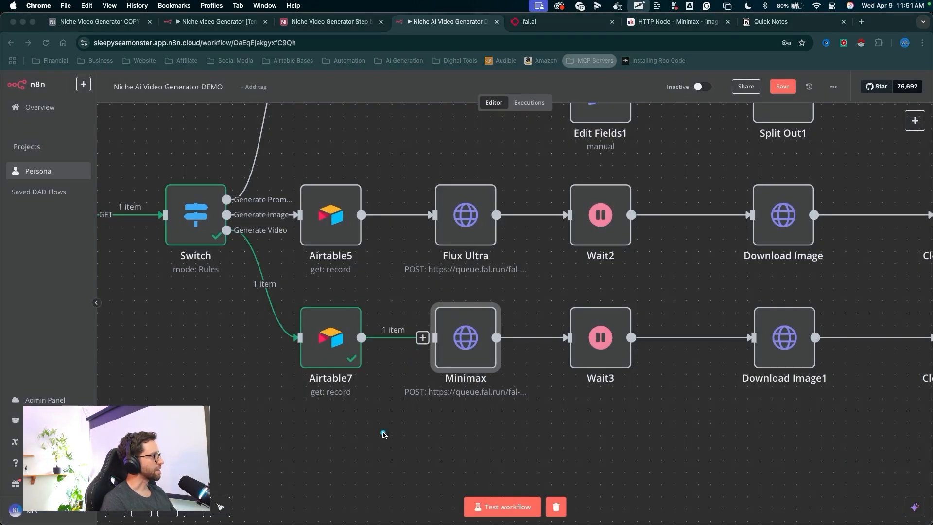
drag(384, 430, 466, 501)
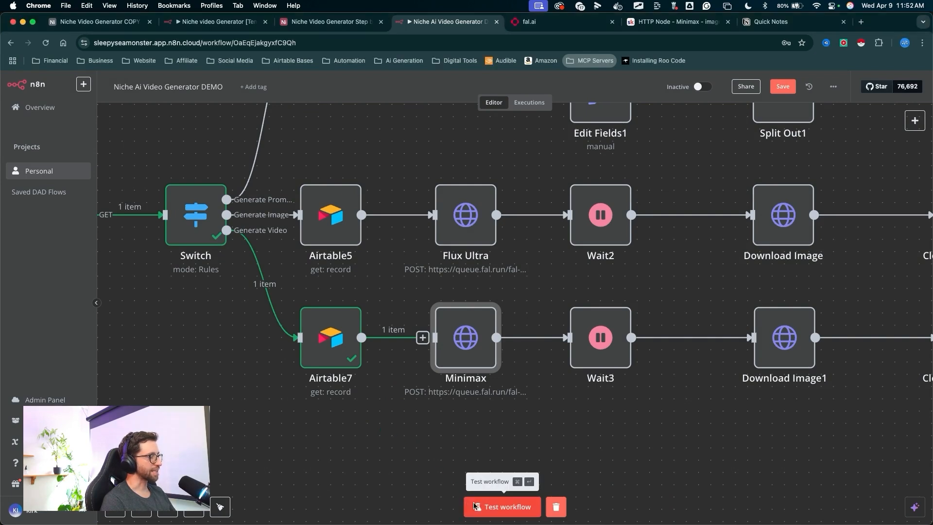
drag(554, 393, 552, 493)
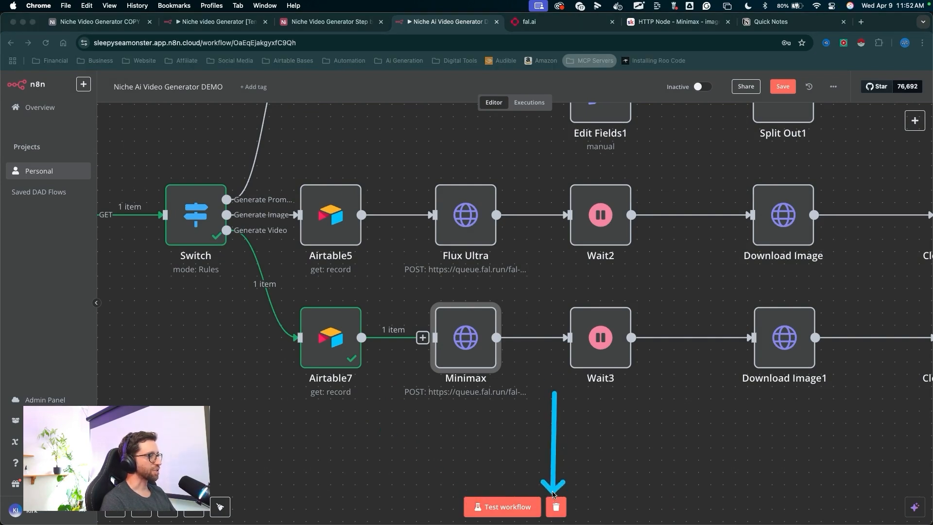
click(556, 506)
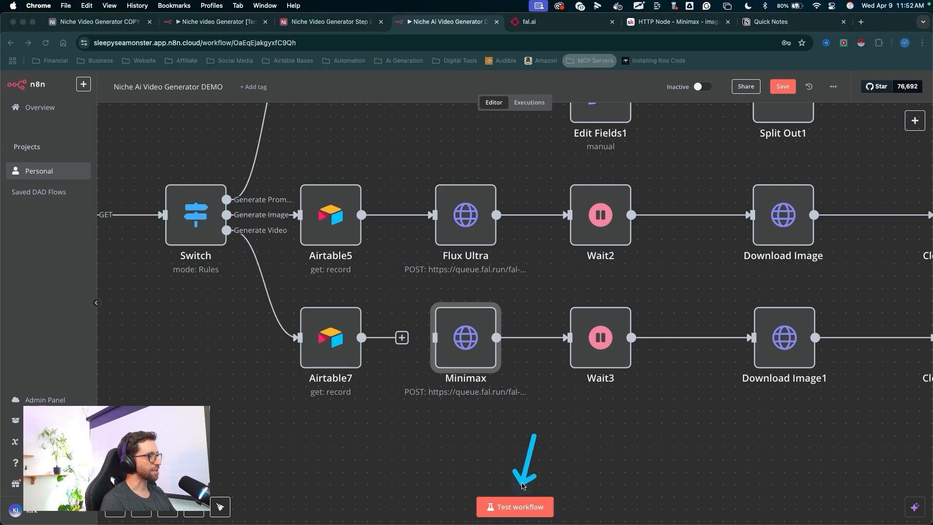
click(519, 506)
mouse_move(119, 370)
mouse_down()
mouse_move(173, 269)
mouse_move(294, 338)
mouse_up()
click(451, 77)
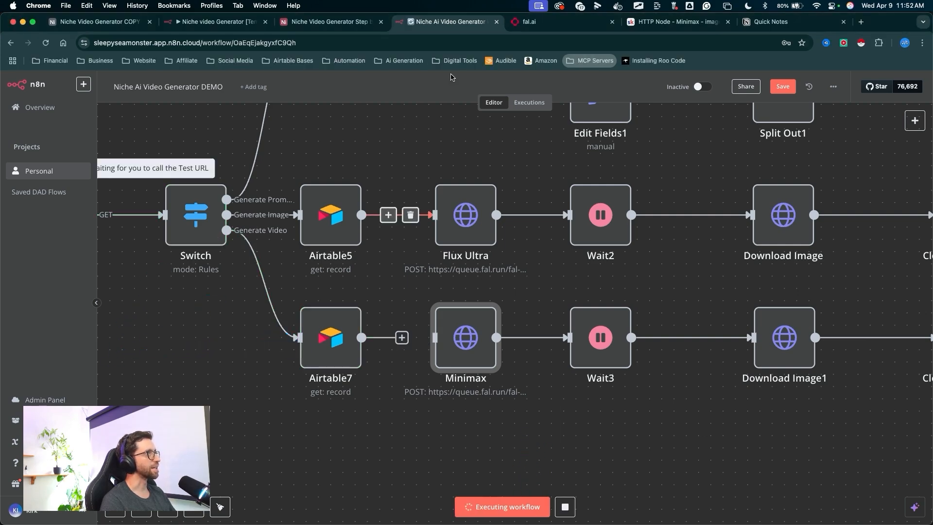
- In Airtable, set record 6's Generation Actions back to Generate Video to trigger the waiting test run
click(339, 21)
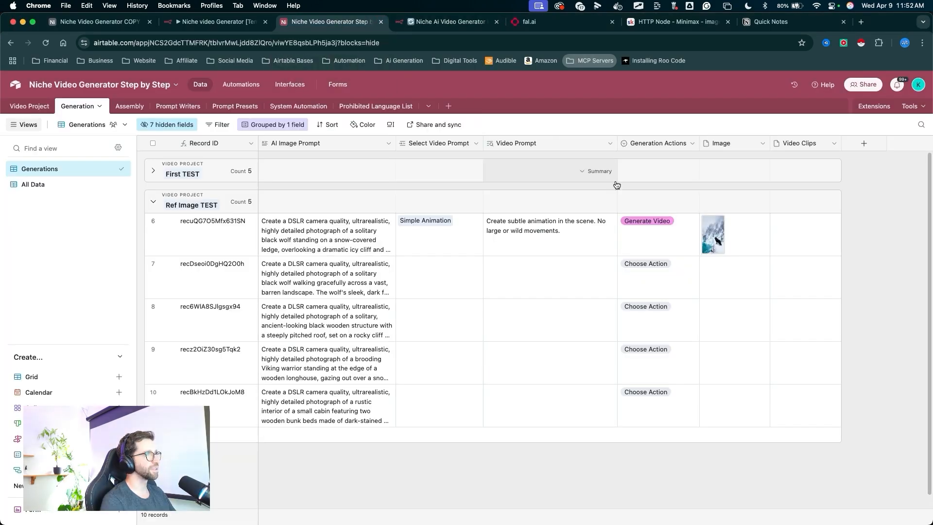
click(670, 249)
click(658, 226)
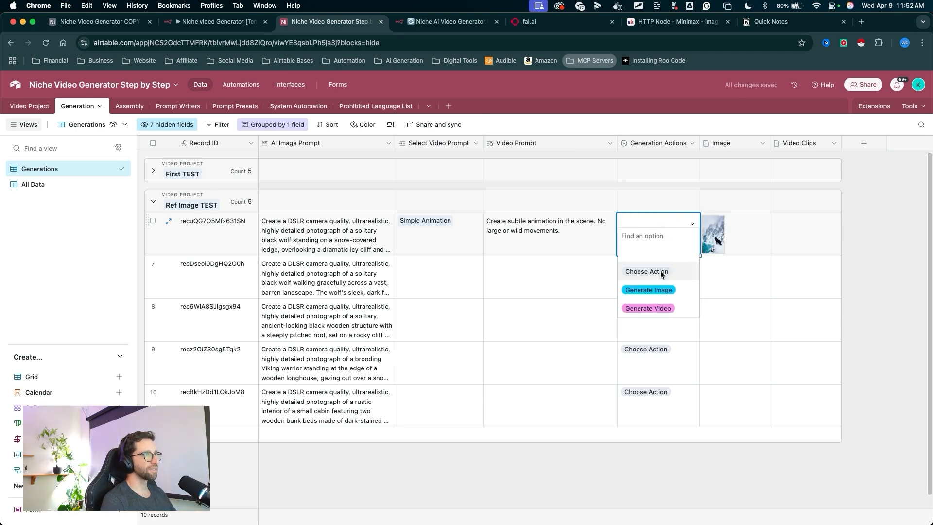
click(649, 307)
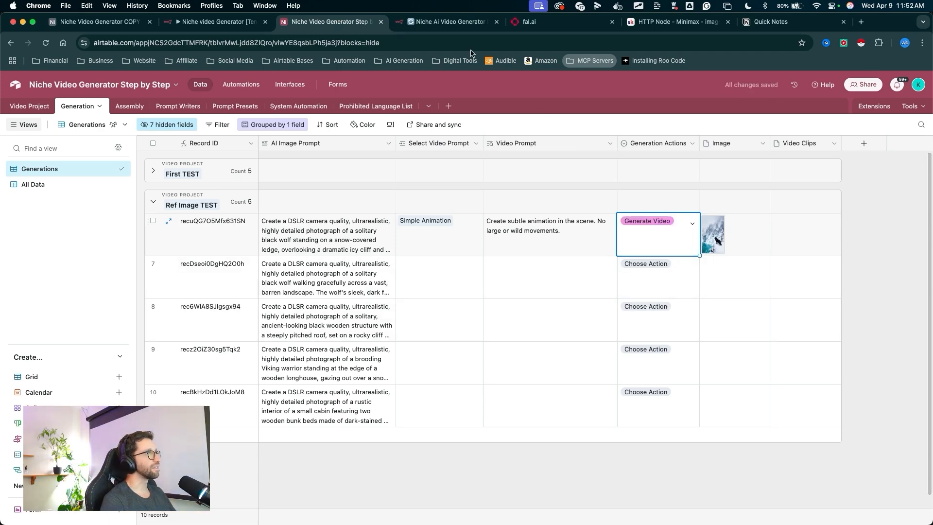
click(452, 22)
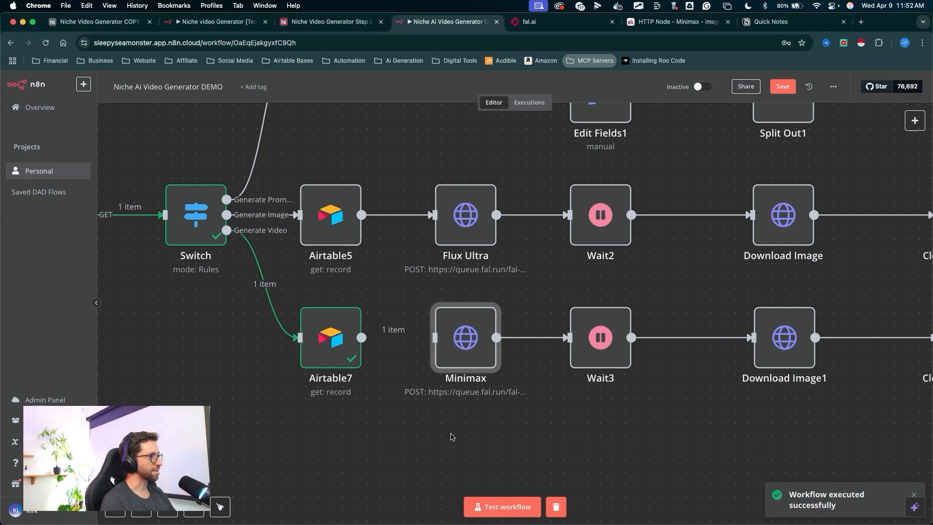
- Open the Minimax node and examine its Airtable7 input data and the body's Video Prompt expression
drag(362, 337, 435, 337)
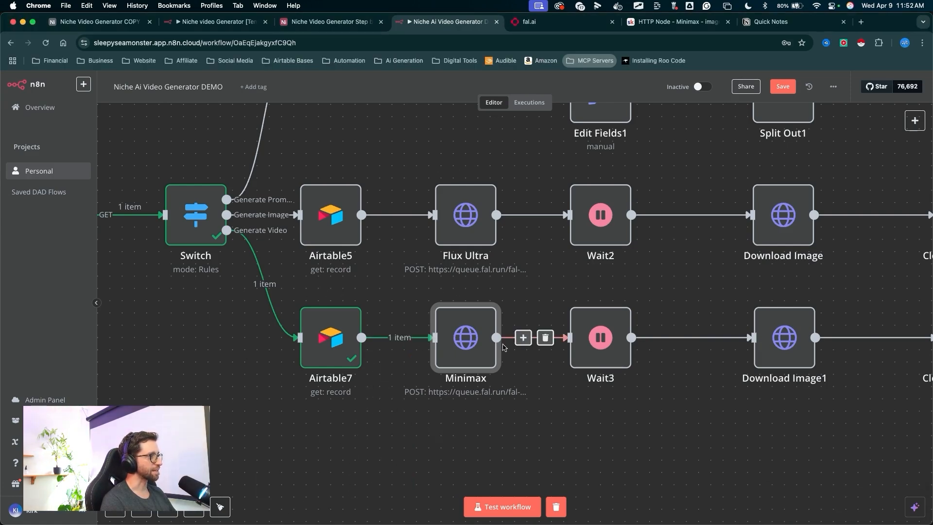
double_click(478, 333)
scroll(470, 276, down, 2)
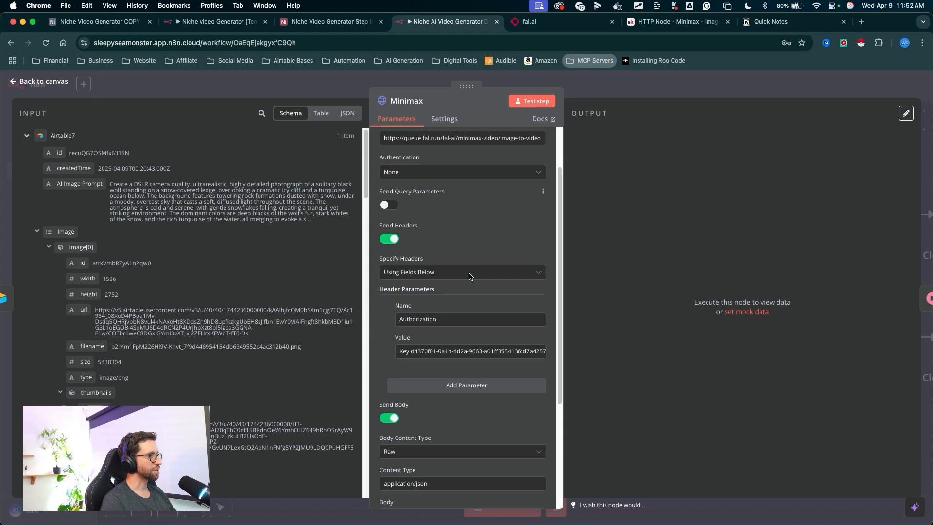
scroll(471, 276, down, 4)
key(ctrl+a)
mouse_move(527, 192)
mouse_down()
mouse_move(500, 350)
mouse_move(478, 359)
mouse_move(495, 350)
mouse_move(455, 350)
mouse_move(515, 354)
mouse_move(478, 335)
mouse_move(483, 355)
mouse_move(418, 382)
mouse_move(492, 389)
mouse_move(425, 381)
mouse_move(425, 362)
mouse_move(442, 384)
mouse_move(476, 389)
mouse_move(479, 381)
mouse_up()
key(super+z)
mouse_move(519, 231)
mouse_down()
mouse_move(488, 371)
mouse_move(487, 336)
mouse_move(486, 357)
mouse_up()
key(Escape)
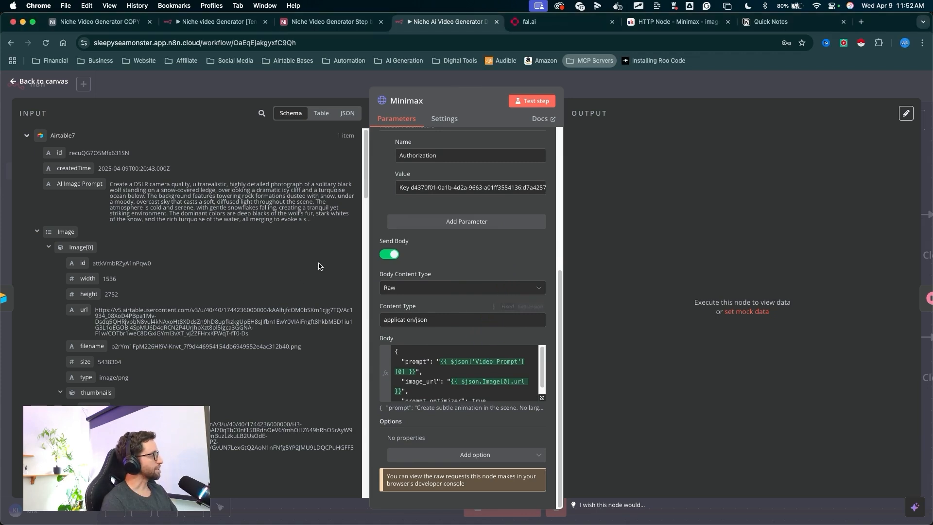
scroll(304, 303, down, 2)
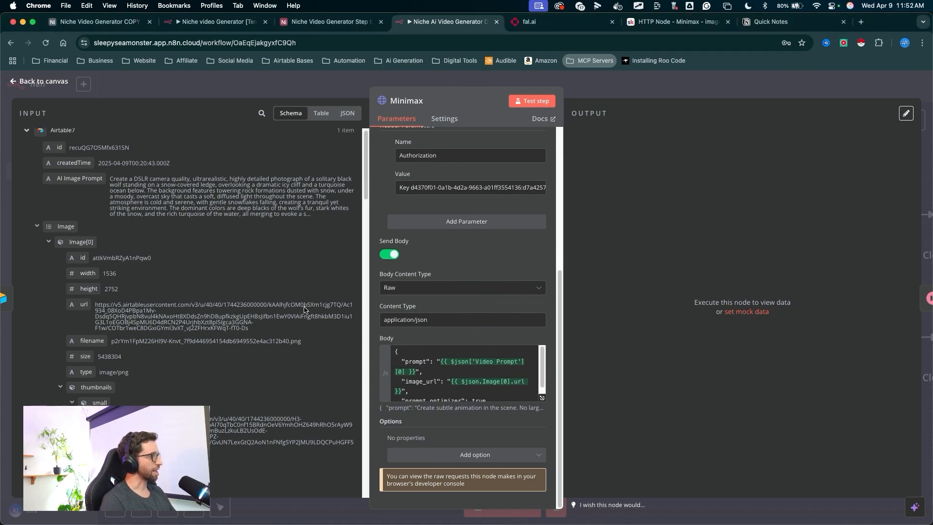
scroll(200, 308, up, 2)
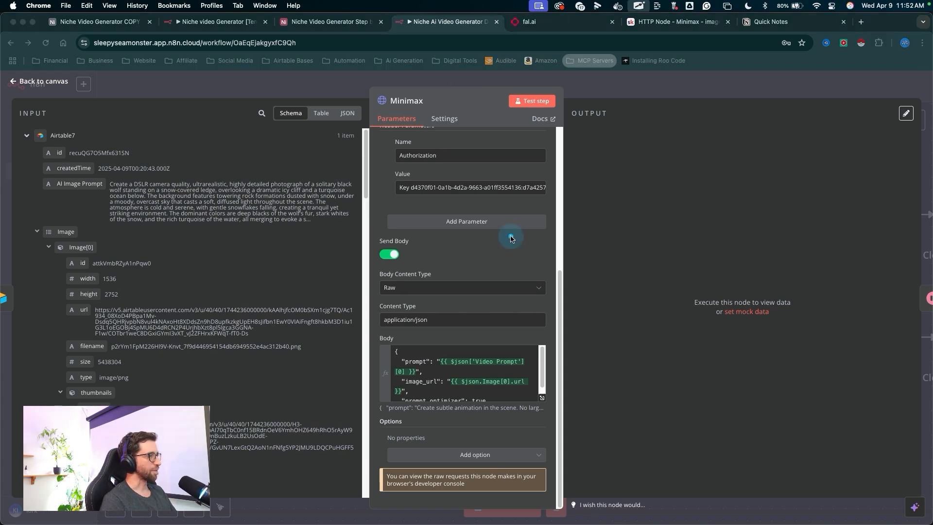
mouse_move(510, 239)
mouse_down()
mouse_move(492, 368)
mouse_move(358, 378)
mouse_move(304, 290)
mouse_move(321, 97)
mouse_up()
key(Escape)
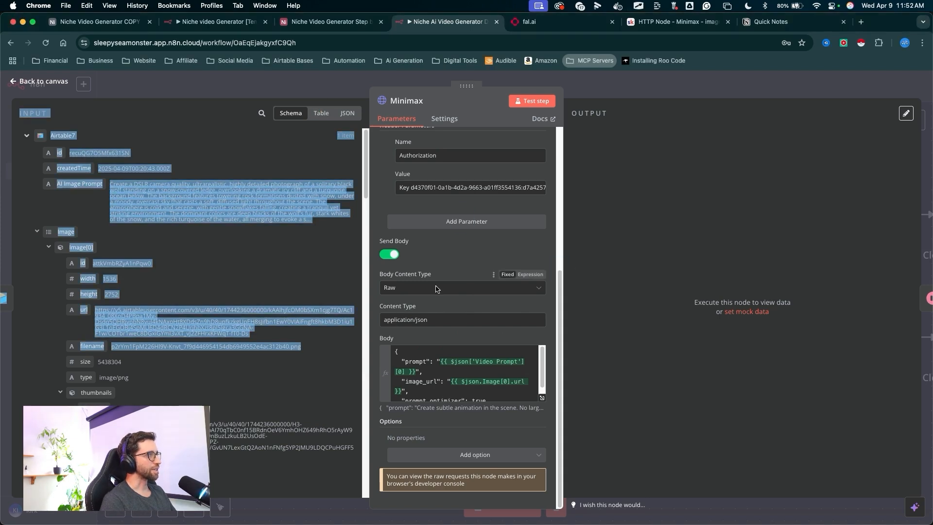
click(339, 269)
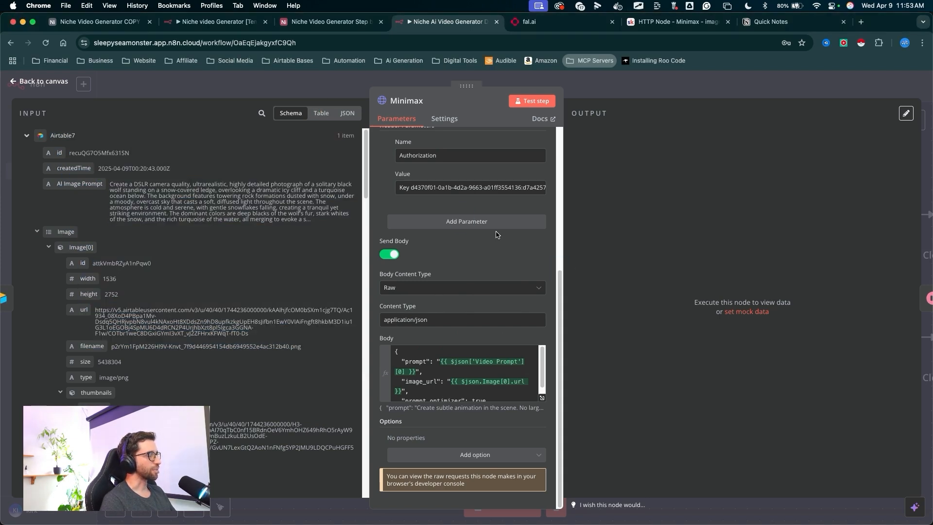
drag(516, 307, 522, 158)
mouse_move(526, 125)
mouse_down()
mouse_move(529, 118)
mouse_move(483, 270)
mouse_move(405, 111)
mouse_up()
key(Escape)
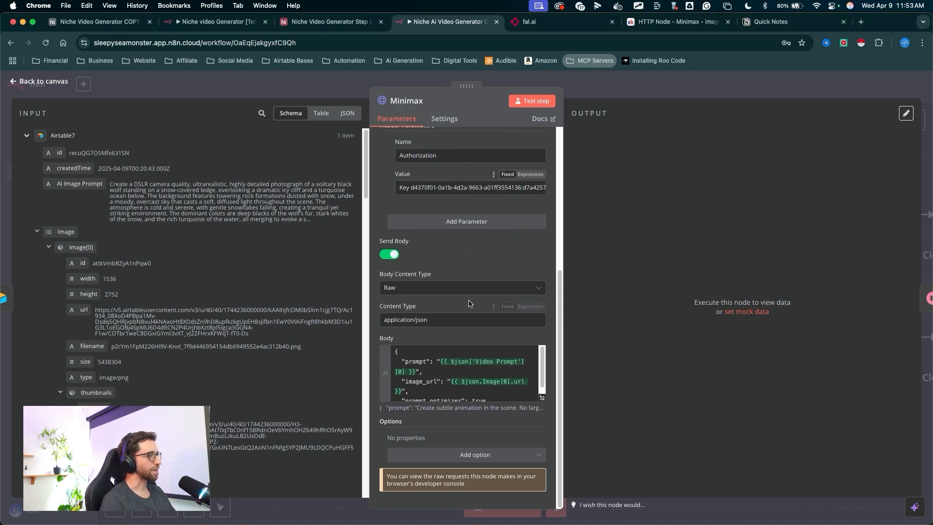
mouse_move(464, 462)
mouse_down()
mouse_move(408, 109)
mouse_move(415, 106)
mouse_up()
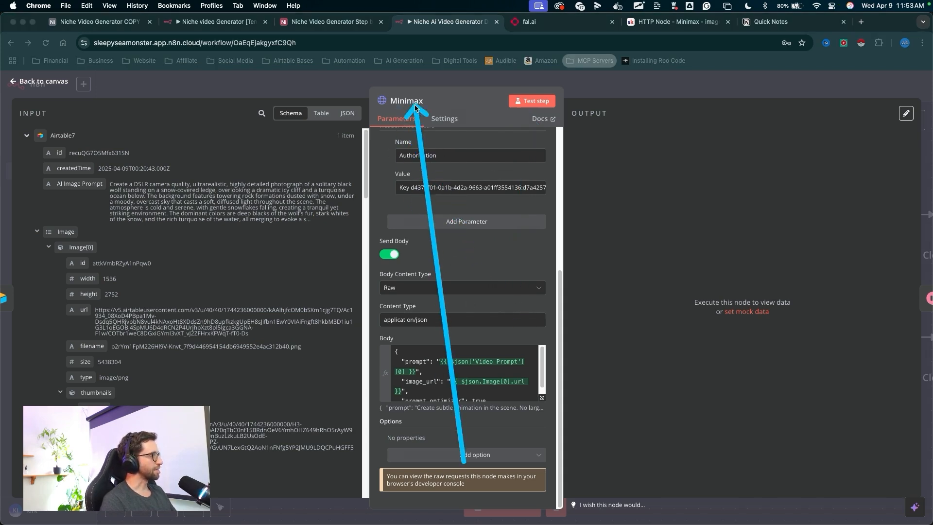
key(Escape)
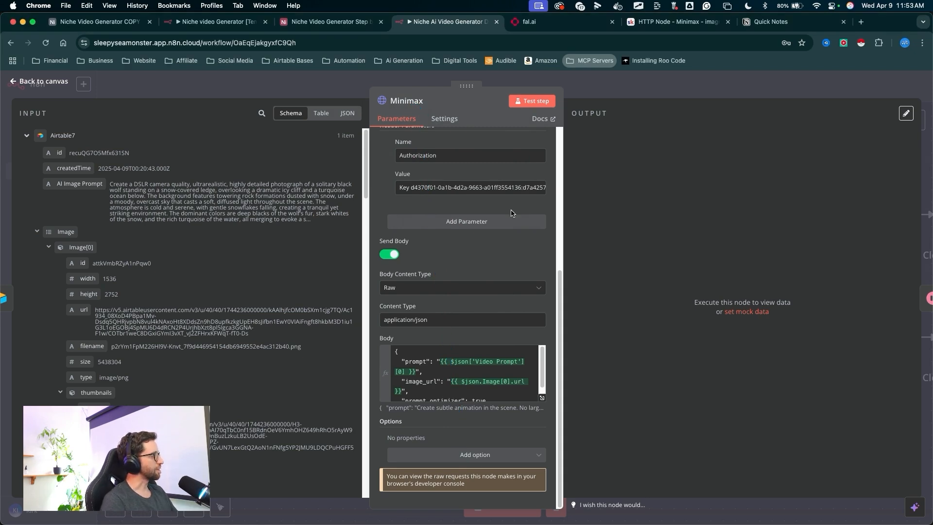
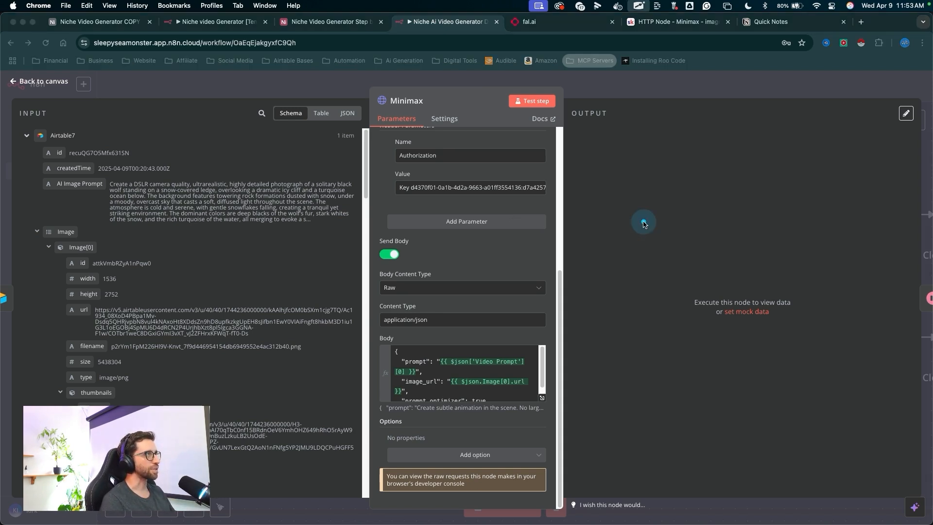
- Run a test step on the Minimax node to submit the image-to-video request
mouse_move(642, 220)
mouse_down()
mouse_move(594, 129)
mouse_move(533, 108)
mouse_up()
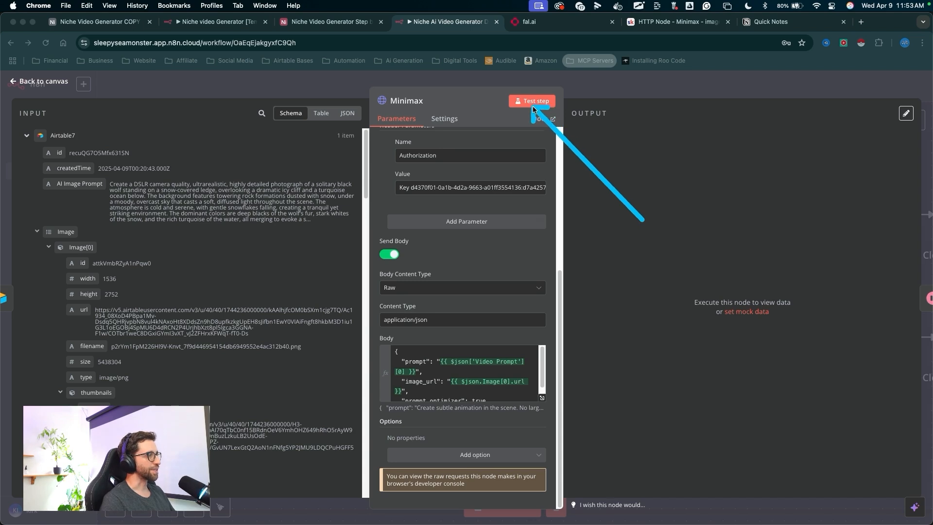
key(Escape)
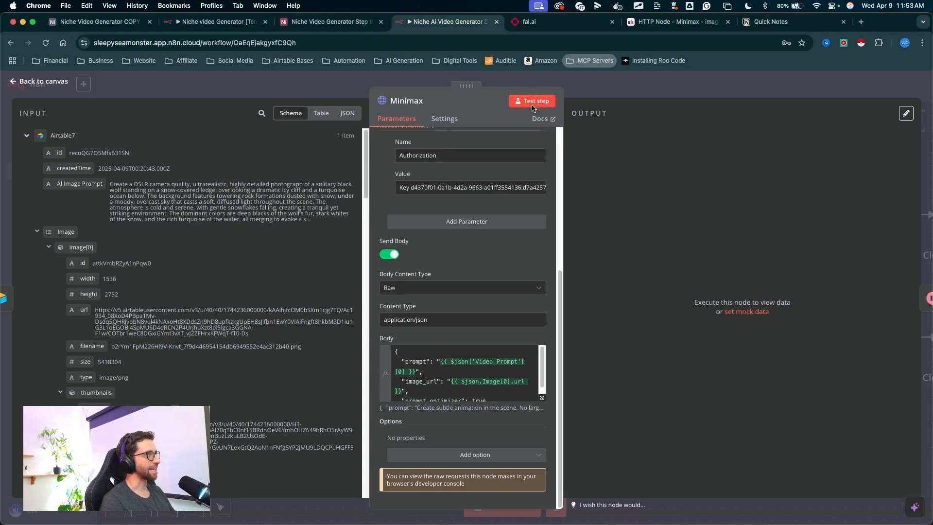
click(531, 105)
key(ctrl+a)
mouse_move(608, 383)
mouse_down()
mouse_move(618, 306)
mouse_move(746, 194)
mouse_up()
key(Escape)
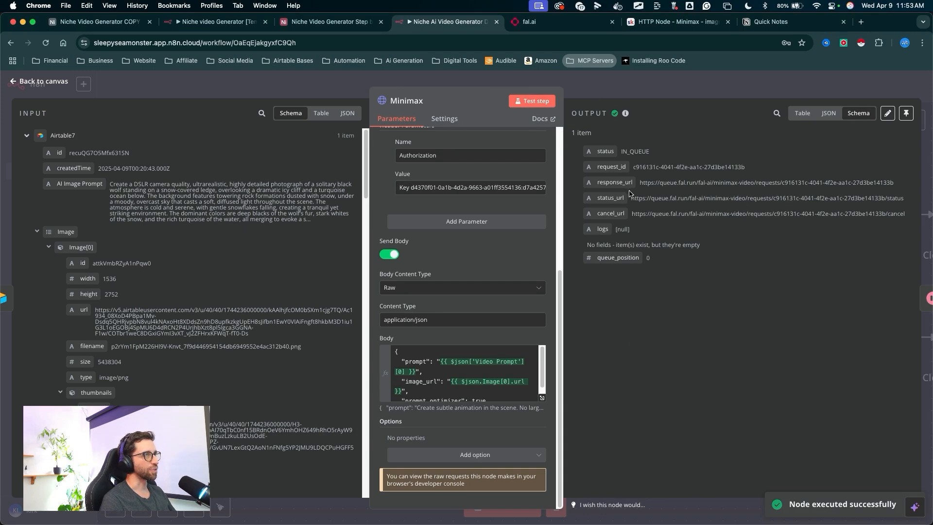
- Examine the Minimax node's queued response fields, including the request ID and response URL
key(ctrl+a)
drag(686, 248, 662, 94)
key(Escape)
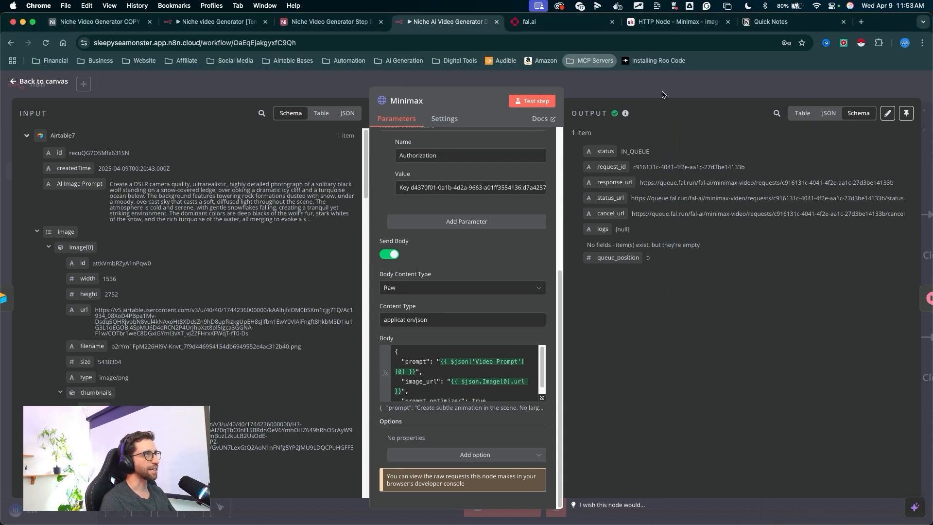
key(Escape)
scroll(417, 427, right, 5)
key(ctrl+a)
mouse_move(393, 456)
mouse_down()
mouse_move(370, 343)
mouse_move(598, 309)
mouse_move(708, 351)
mouse_move(866, 299)
mouse_move(350, 323)
mouse_up()
key(Escape)
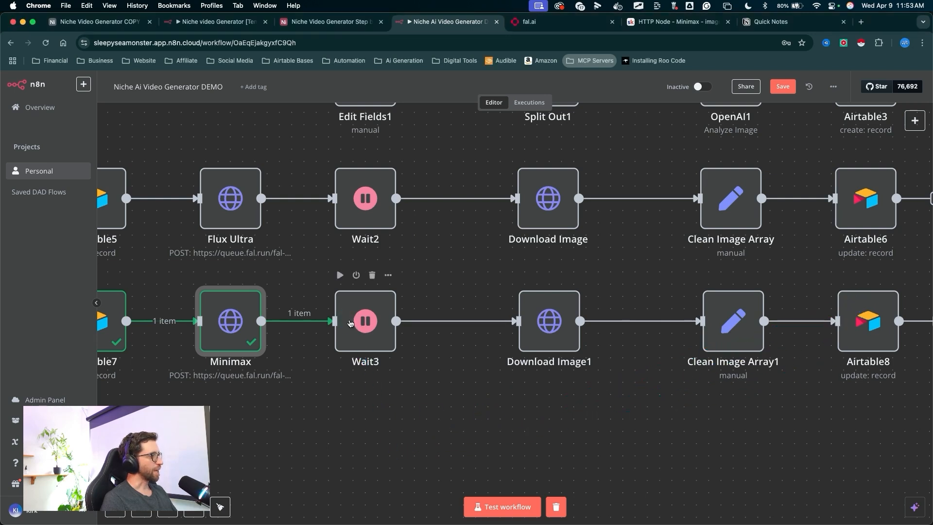
key(ctrl+a)
mouse_move(356, 429)
mouse_down()
mouse_move(365, 336)
mouse_move(348, 417)
mouse_move(546, 192)
mouse_move(246, 367)
mouse_move(503, 429)
mouse_move(364, 188)
mouse_move(209, 428)
mouse_move(406, 520)
mouse_move(627, 305)
mouse_move(386, 296)
mouse_move(348, 404)
mouse_move(360, 321)
mouse_up()
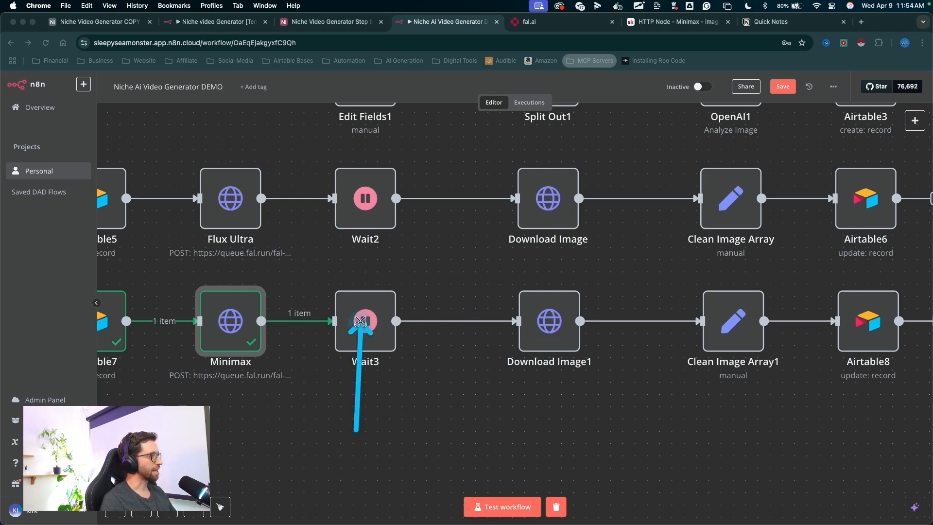
key(Escape)
key(ctrl+a)
mouse_move(302, 415)
mouse_down()
mouse_move(312, 414)
mouse_move(359, 322)
mouse_move(250, 403)
mouse_move(327, 254)
mouse_move(715, 451)
mouse_move(132, 406)
mouse_move(535, 506)
mouse_up()
key(Escape)
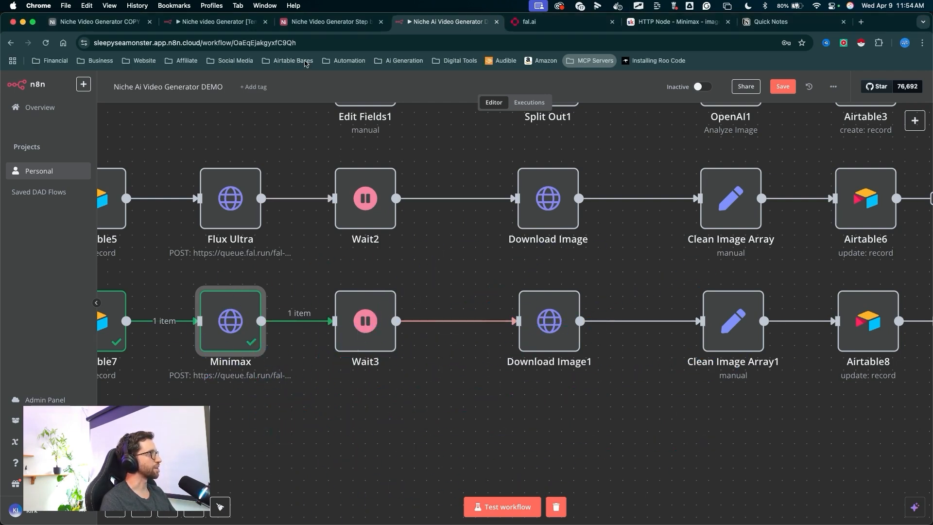
key(ctrl+a)
drag(362, 487, 362, 327)
key(Escape)
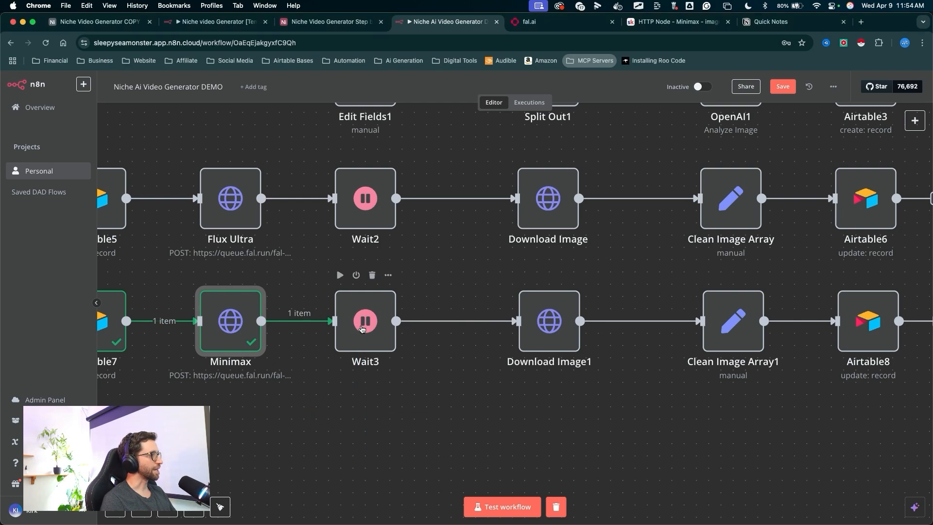
- Open the Wait3 node and run its test step so the workflow waits for the video
double_click(374, 307)
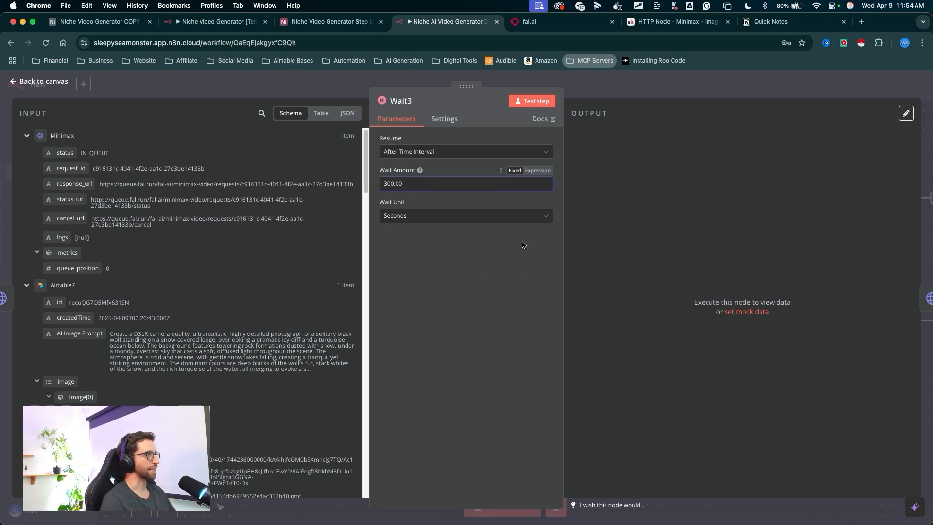
click(533, 101)
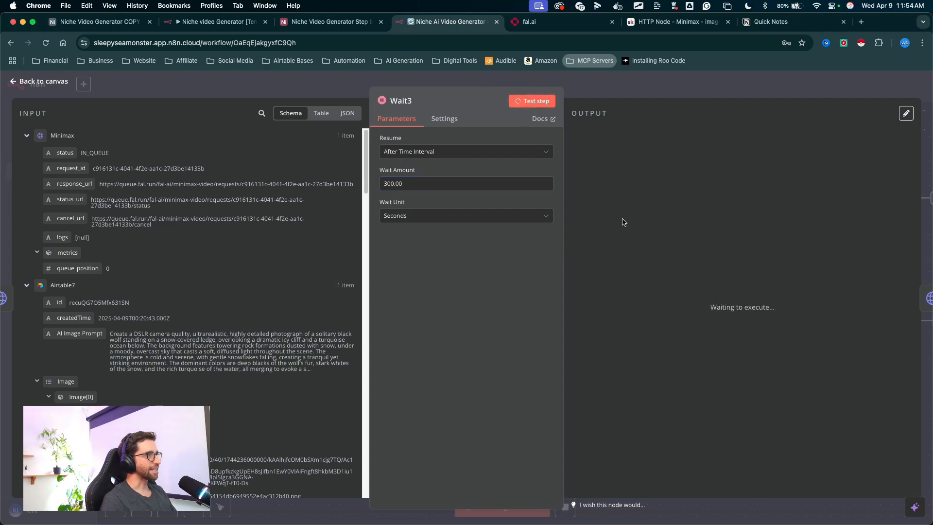
key(Escape)
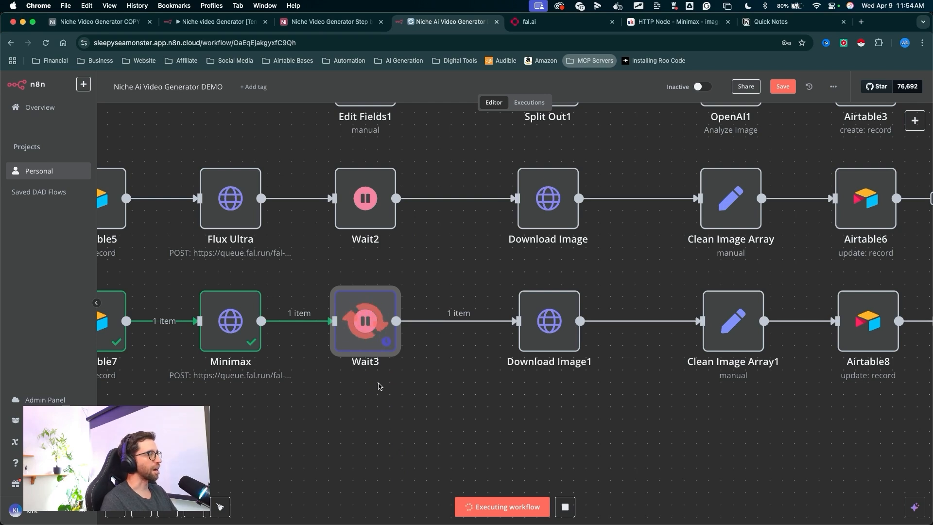
- On fal.ai, open the request history for minimax-video image-to-video to check the in-progress request
mouse_move(475, 446)
mouse_down()
mouse_move(377, 325)
mouse_move(387, 325)
mouse_up()
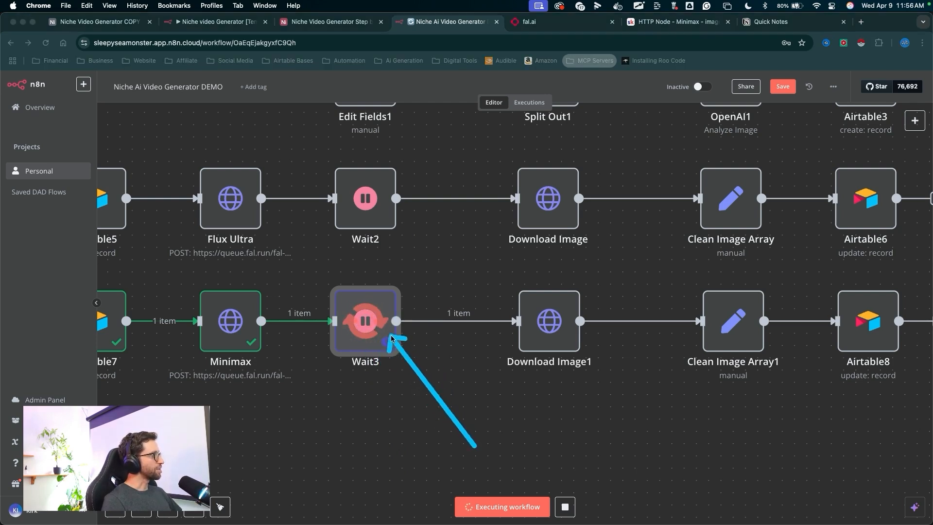
drag(482, 444, 491, 247)
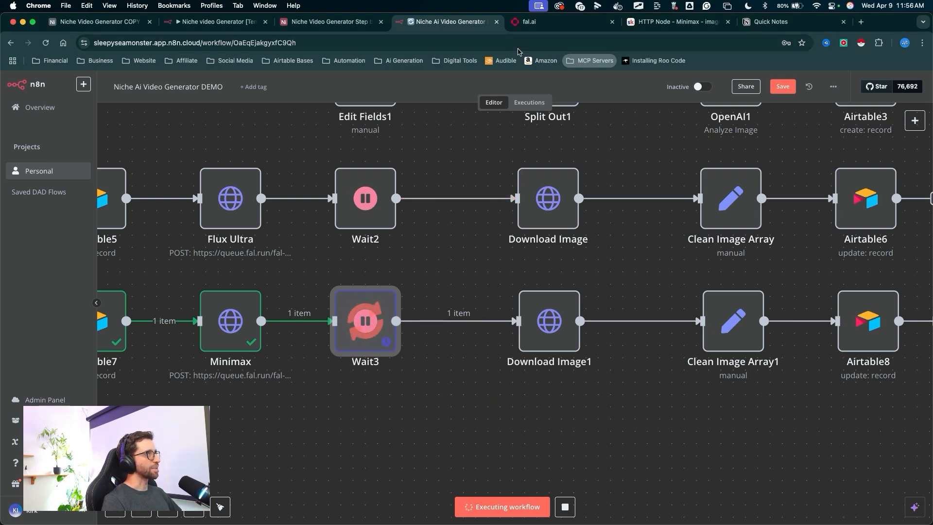
click(530, 21)
mouse_move(70, 332)
mouse_down()
mouse_move(35, 119)
mouse_move(144, 182)
mouse_move(294, 414)
mouse_move(147, 359)
mouse_move(157, 434)
mouse_up()
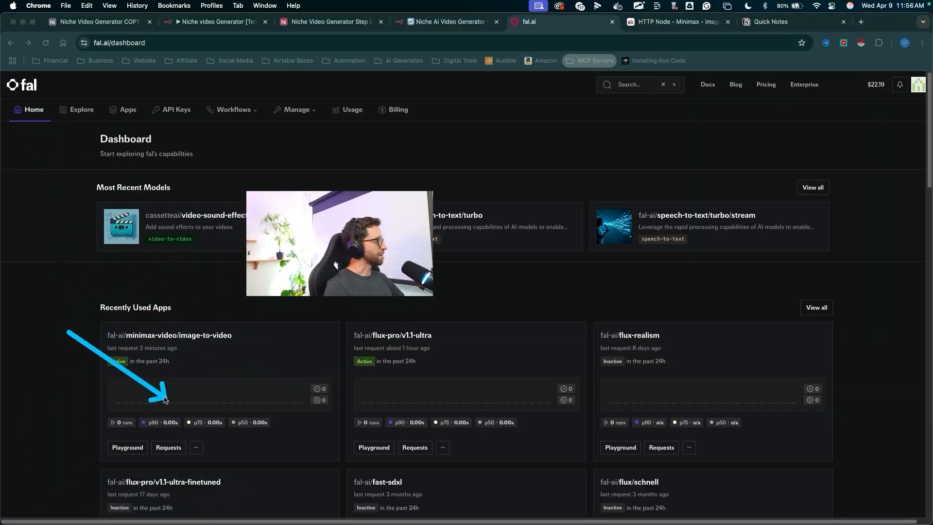
click(168, 447)
mouse_move(306, 191)
mouse_down()
mouse_move(229, 267)
mouse_move(104, 306)
mouse_move(122, 336)
mouse_move(145, 329)
mouse_up()
mouse_move(199, 233)
mouse_down()
mouse_move(113, 308)
mouse_move(188, 303)
mouse_move(469, 334)
mouse_move(748, 325)
mouse_move(683, 327)
mouse_move(588, 379)
mouse_move(752, 458)
mouse_move(749, 502)
mouse_move(746, 442)
mouse_move(737, 473)
mouse_move(724, 422)
mouse_move(719, 436)
mouse_up()
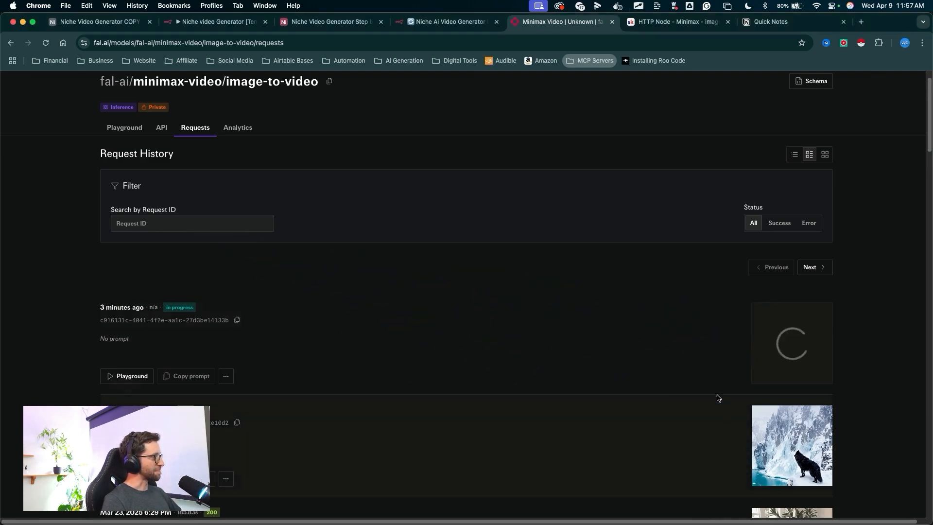
mouse_move(582, 256)
mouse_down()
mouse_move(579, 322)
mouse_move(757, 452)
mouse_move(741, 481)
mouse_up()
mouse_move(737, 477)
mouse_down()
mouse_move(758, 493)
mouse_move(754, 474)
mouse_move(596, 452)
mouse_move(815, 448)
mouse_move(757, 452)
mouse_move(760, 397)
mouse_up()
key(Escape)
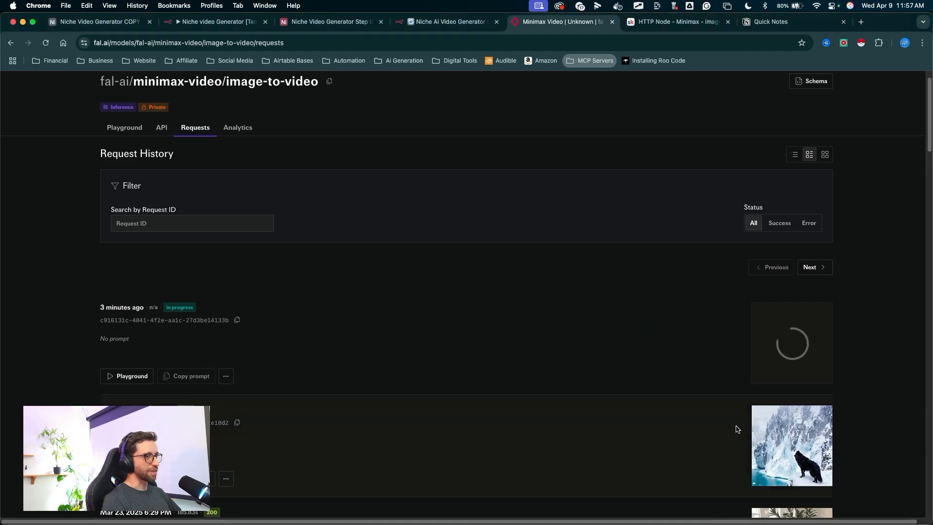
mouse_move(297, 164)
mouse_down()
mouse_move(192, 298)
mouse_move(421, 318)
mouse_move(743, 324)
mouse_move(210, 272)
mouse_move(196, 295)
mouse_up()
key(Escape)
- Back in the workflow, open the Download Image1 node and examine its URL expression using the Minimax response URL
click(447, 21)
drag(457, 122, 395, 278)
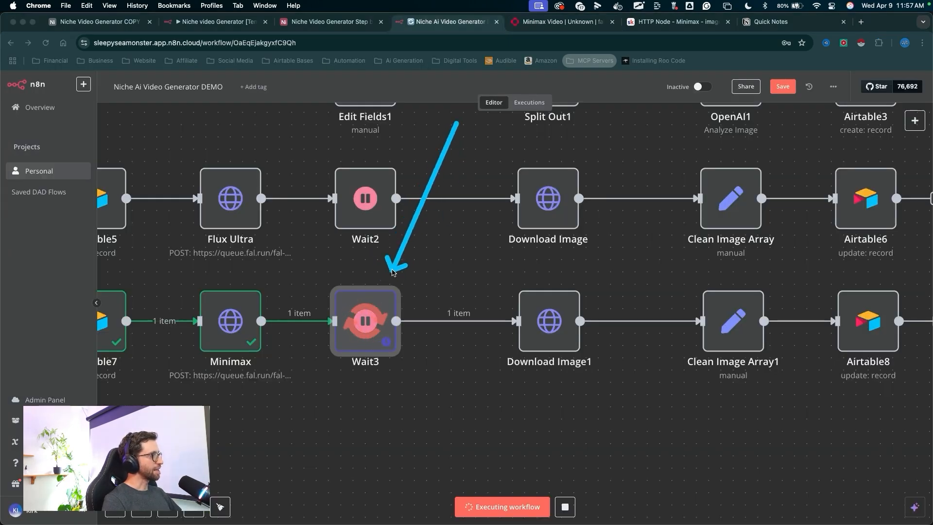
key(Escape)
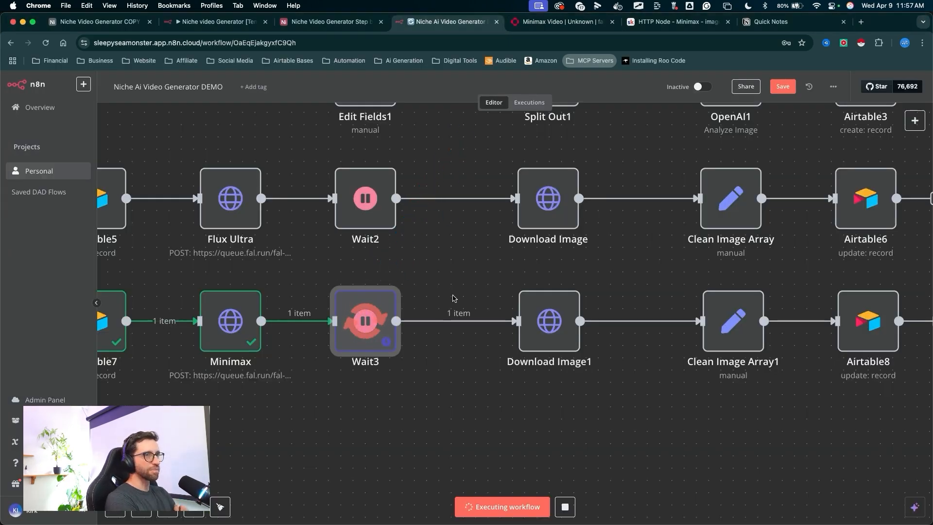
scroll(453, 298, right, 3)
drag(375, 379, 249, 301)
mouse_move(463, 402)
mouse_down()
mouse_move(457, 314)
mouse_move(456, 340)
mouse_up()
key(Escape)
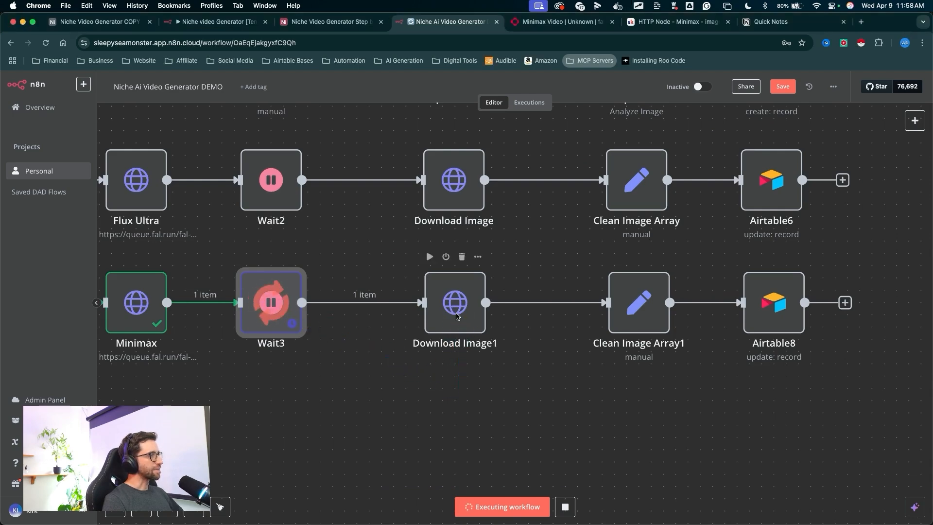
double_click(457, 313)
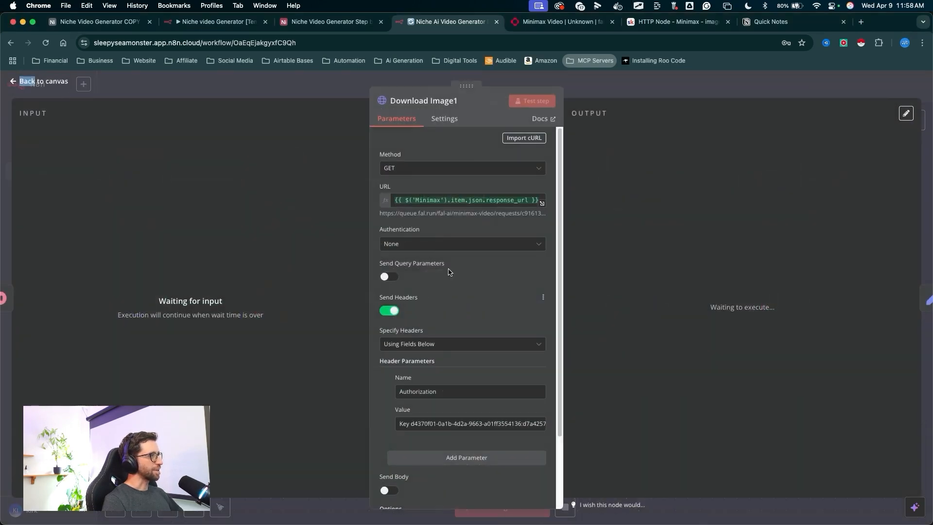
mouse_move(443, 366)
mouse_down()
mouse_move(448, 131)
mouse_move(457, 357)
mouse_up()
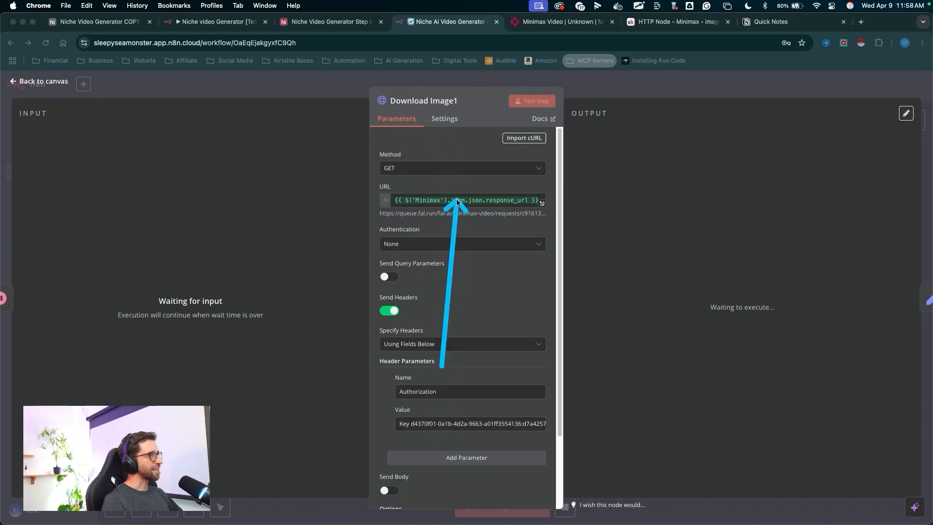
drag(538, 247, 461, 107)
key(Escape)
- Rename the Download Image1 node to "Download Video"
click(438, 101)
key(BackSpace)
key(BackSpace)
key(BackSpace)
key(BackSpace)
key(BackSpace)
key(BackSpace)
text(Video)
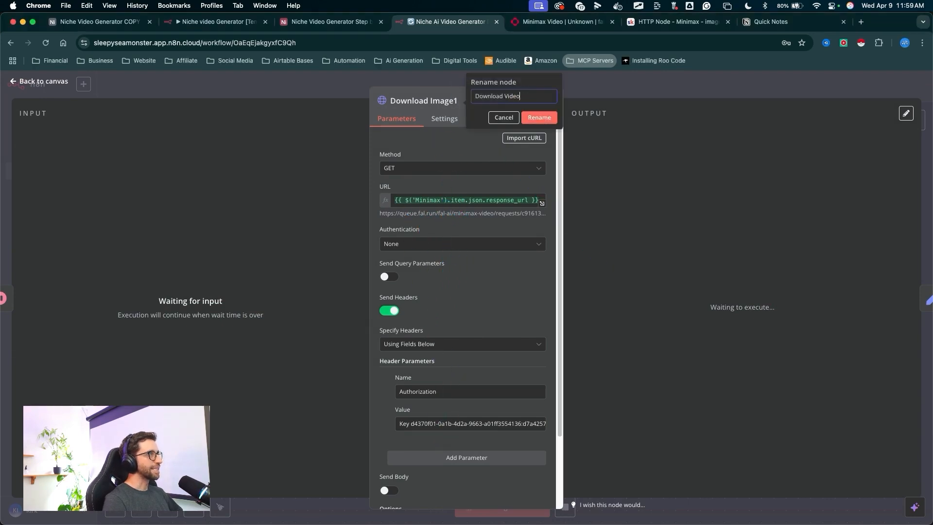
drag(618, 143, 565, 118)
key(Escape)
click(540, 117)
drag(584, 224, 596, 100)
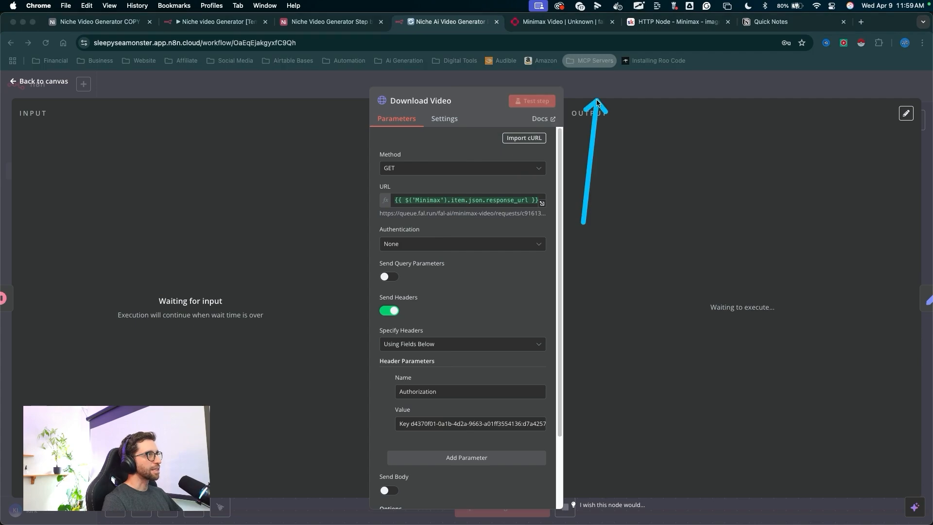
key(Escape)
mouse_move(393, 449)
mouse_down()
mouse_move(302, 316)
mouse_move(261, 319)
mouse_up()
key(Escape)
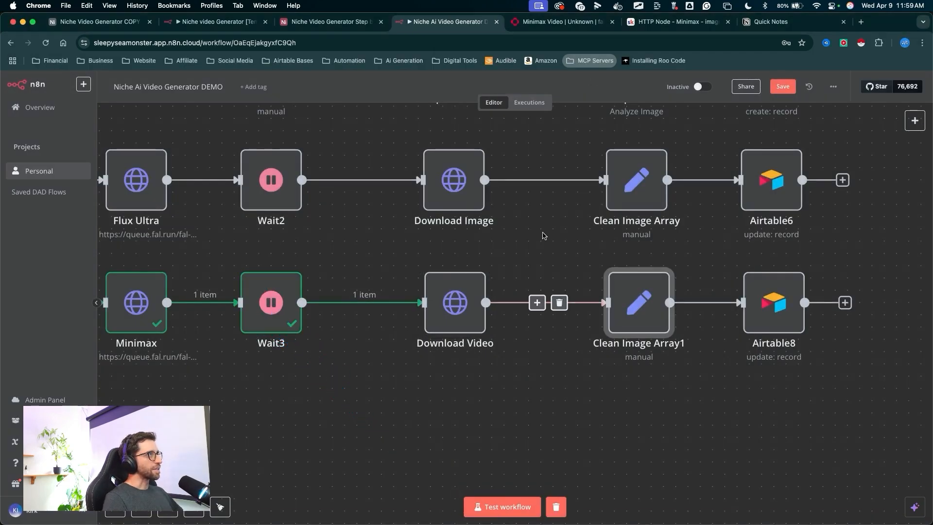
- On fal.ai, open the completed Minimax request to preview the generated wolf video
click(547, 23)
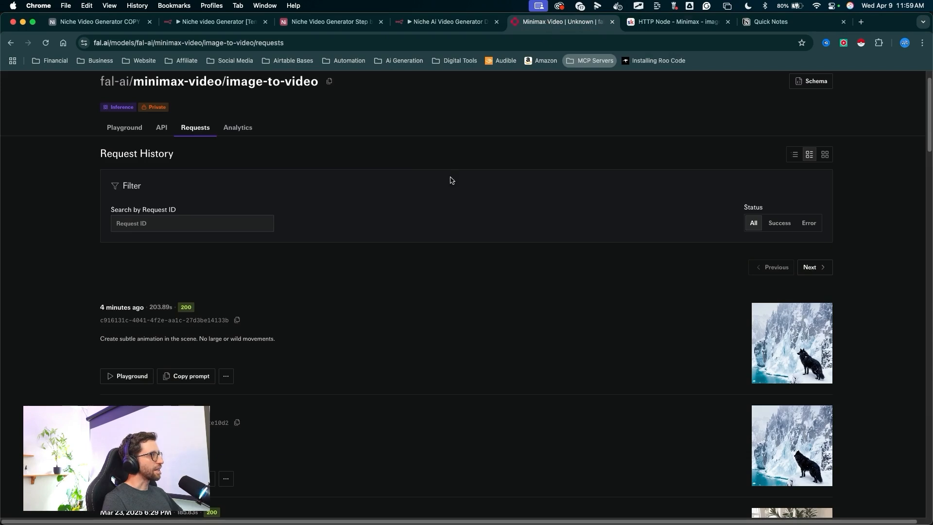
mouse_move(459, 112)
mouse_down()
mouse_move(343, 233)
mouse_move(510, 365)
mouse_move(760, 316)
mouse_move(768, 369)
mouse_move(797, 392)
mouse_move(773, 288)
mouse_move(744, 277)
mouse_move(739, 289)
mouse_up()
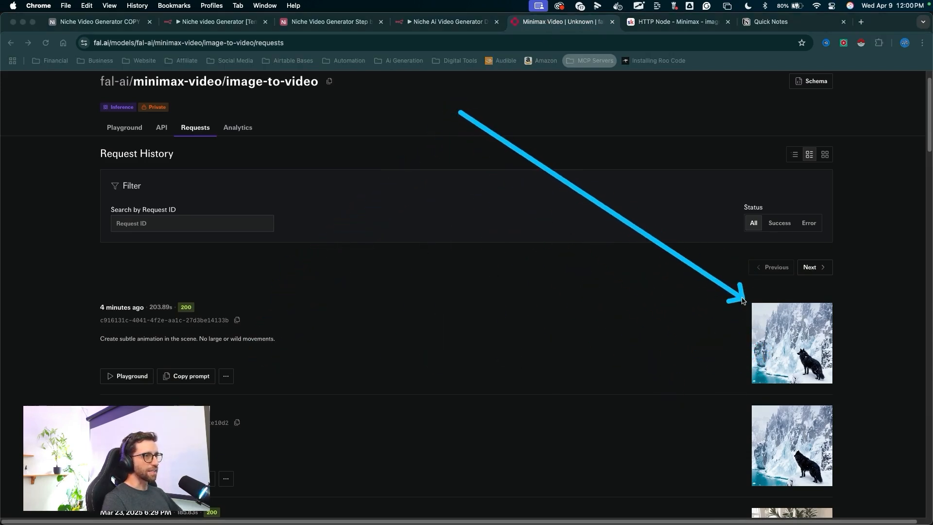
click(797, 348)
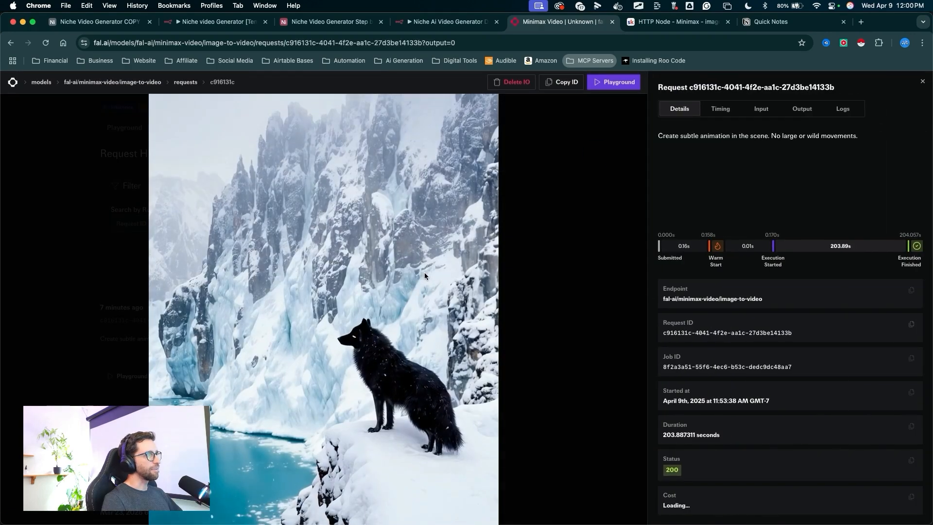
mouse_move(598, 153)
mouse_down()
mouse_move(365, 323)
mouse_move(437, 355)
mouse_move(452, 380)
mouse_move(399, 450)
mouse_up()
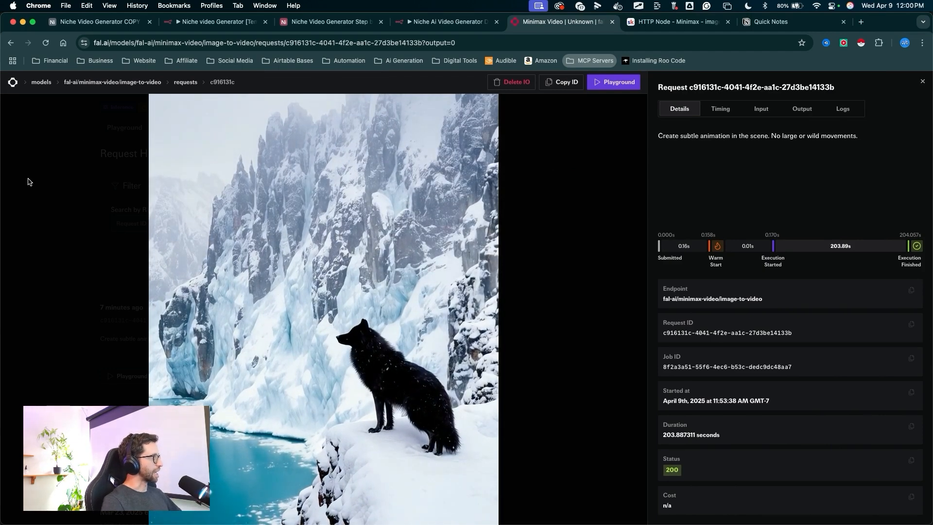
drag(539, 198, 444, 76)
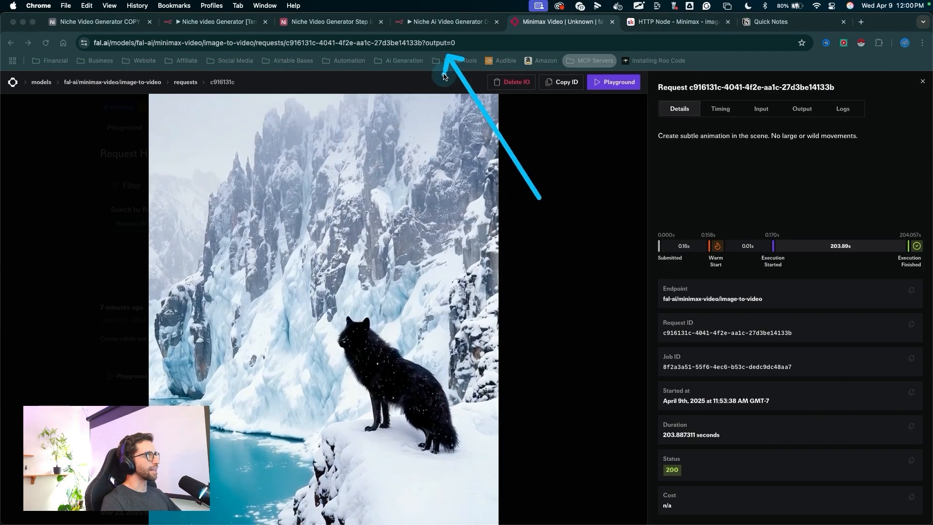
- Return to the workflow and open the Clean Image Array1 node to examine the Download Video input fields
key(ctrl+shift+Tab)
mouse_move(450, 457)
mouse_down()
mouse_move(453, 290)
mouse_move(438, 287)
mouse_up()
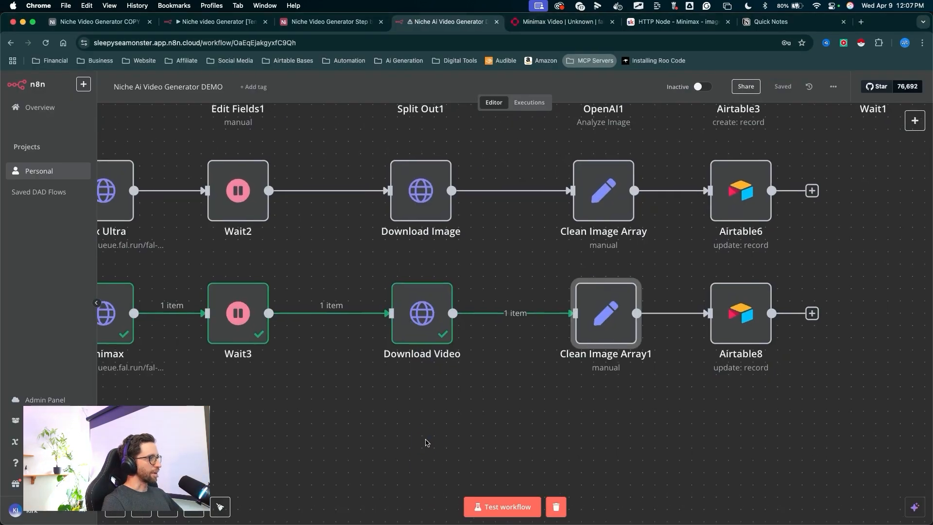
drag(424, 443, 425, 397)
scroll(428, 368, right, 5)
drag(499, 392, 465, 309)
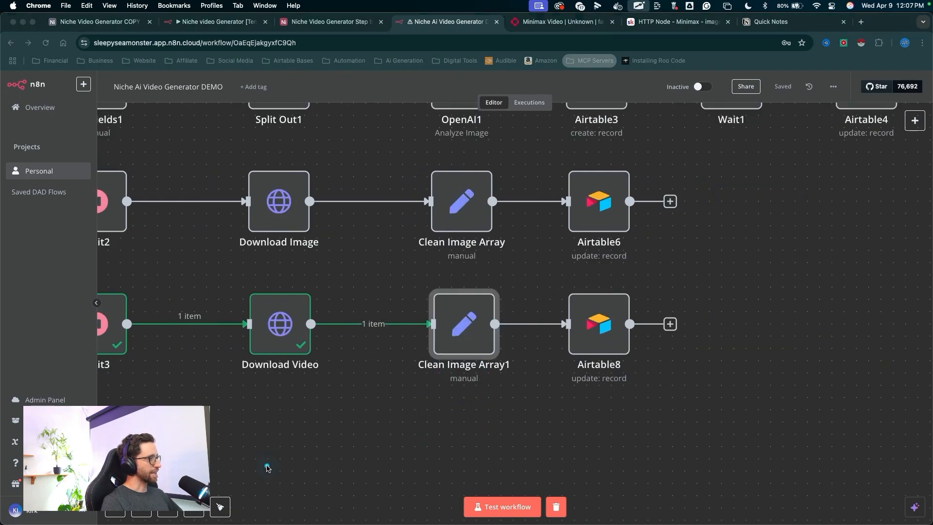
mouse_move(267, 462)
mouse_down()
mouse_move(416, 358)
mouse_move(443, 356)
mouse_up()
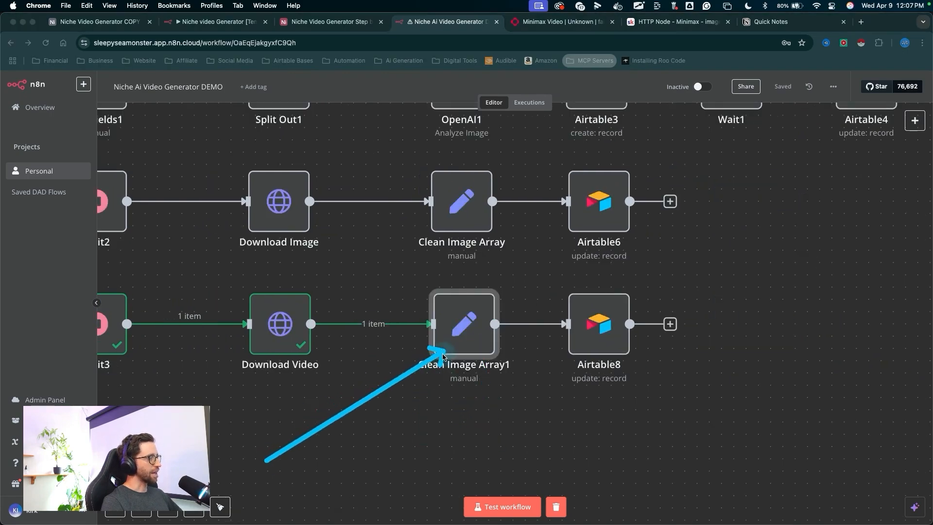
double_click(476, 332)
mouse_move(303, 155)
mouse_down()
mouse_move(366, 189)
mouse_move(474, 327)
mouse_up()
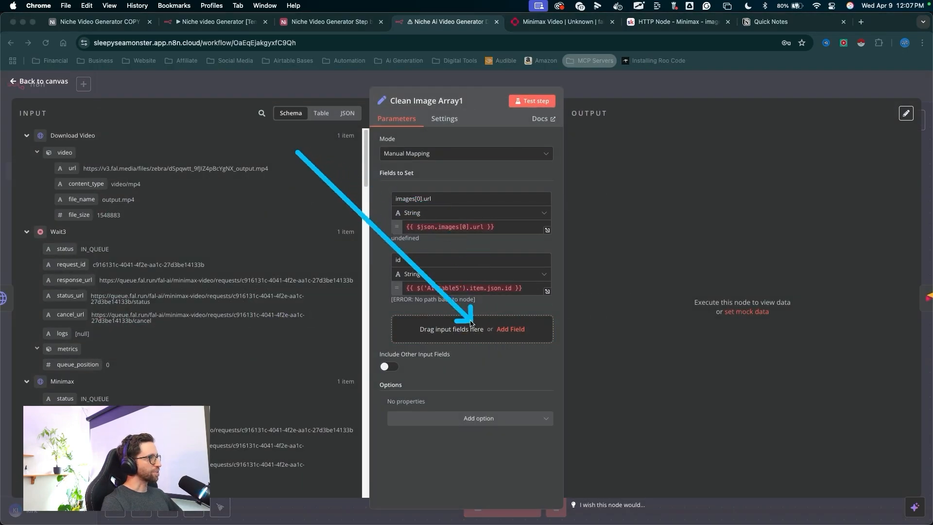
drag(380, 263, 161, 178)
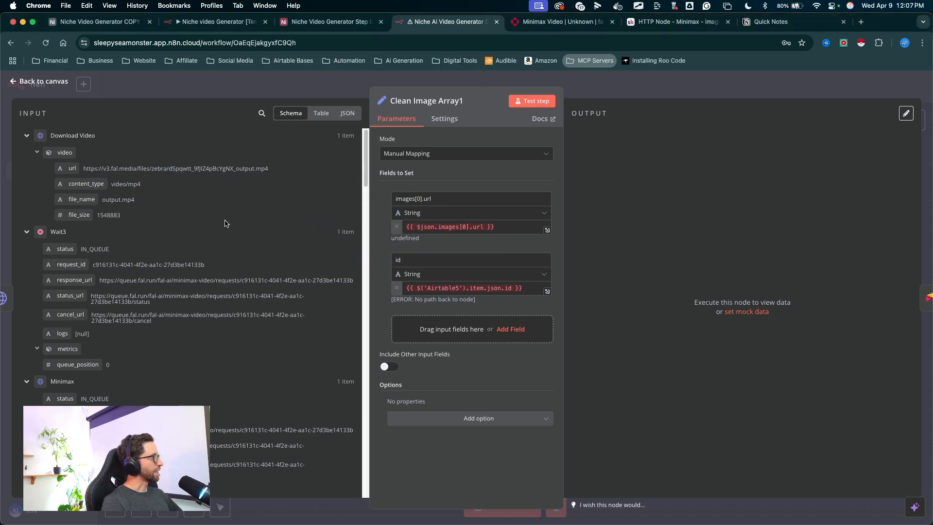
drag(300, 212, 63, 156)
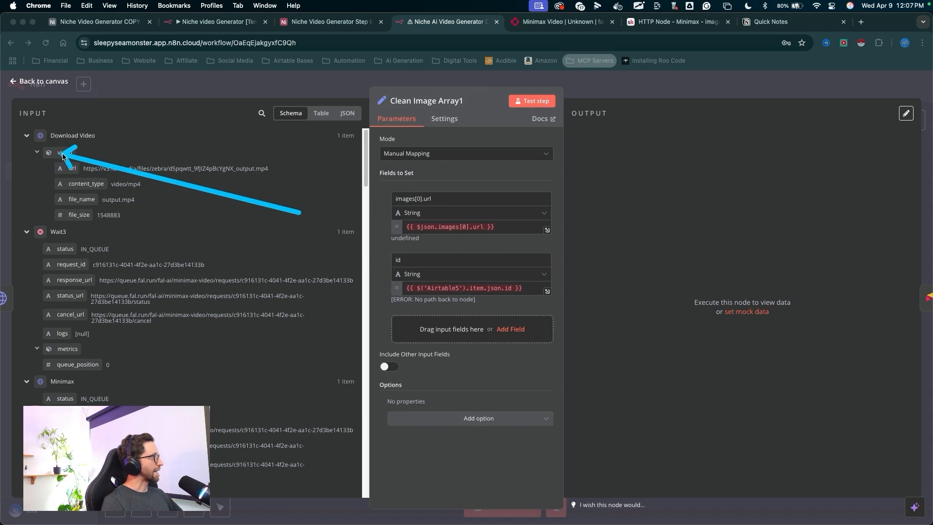
mouse_move(301, 212)
mouse_down()
mouse_move(475, 324)
mouse_move(279, 248)
mouse_move(440, 219)
mouse_move(427, 105)
mouse_up()
drag(456, 182, 456, 151)
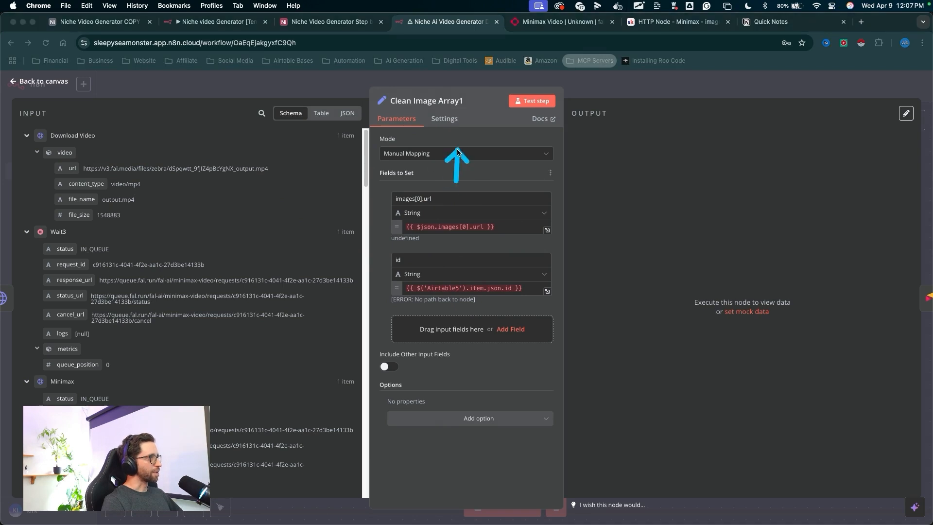
- Rename the Clean Image Array1 node to "Clean Video Array"
drag(468, 106, 467, 105)
click(468, 102)
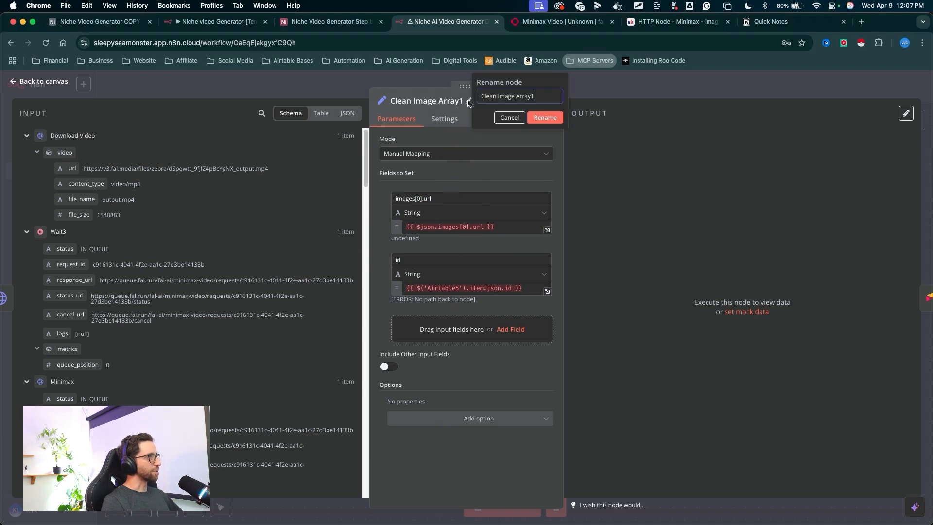
click(545, 117)
- Switch the node's mode to JSON and clear the default JSON content
drag(291, 197, 396, 146)
click(403, 154)
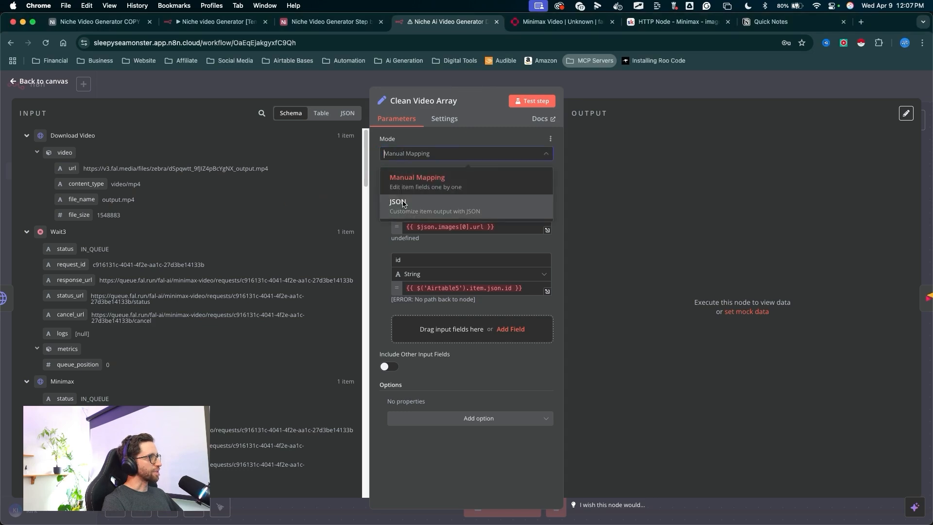
click(406, 204)
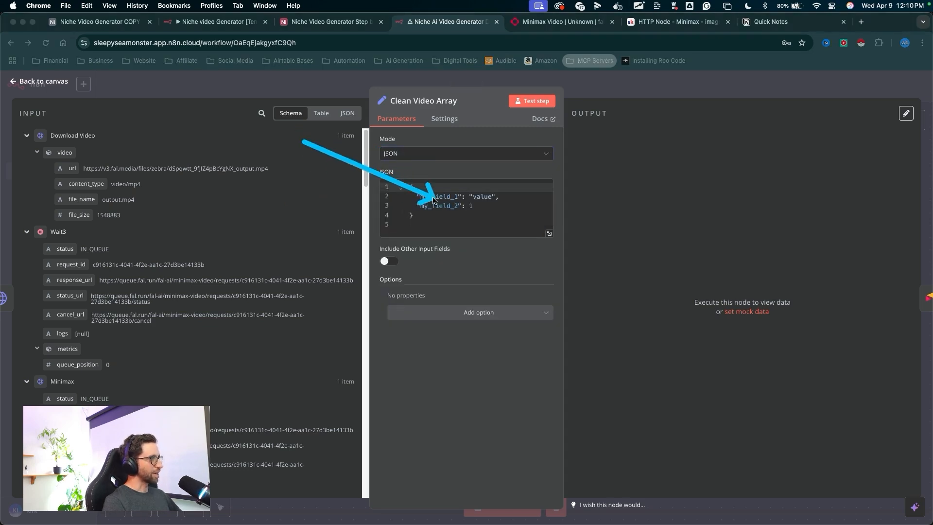
mouse_move(433, 199)
mouse_down()
mouse_move(471, 254)
mouse_move(635, 142)
mouse_move(589, 235)
mouse_move(590, 321)
mouse_up()
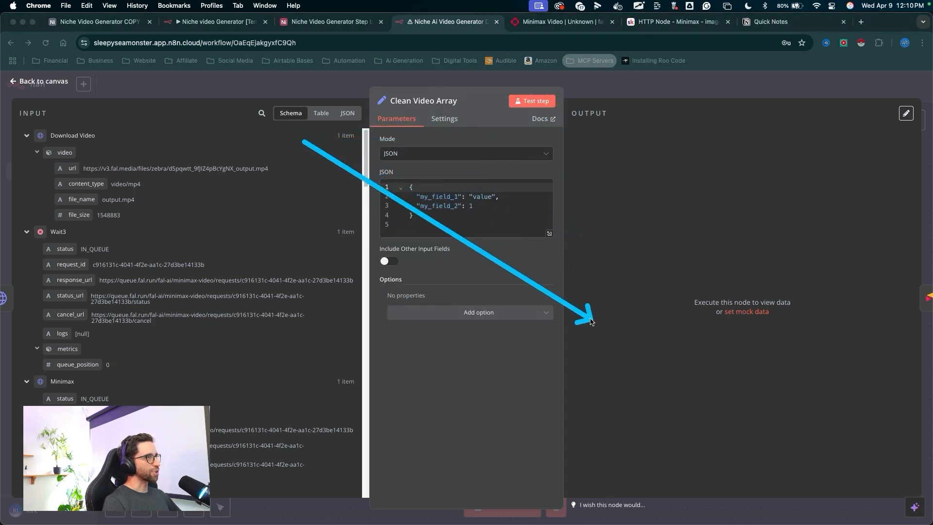
mouse_move(304, 141)
mouse_down()
mouse_move(396, 208)
mouse_move(129, 146)
mouse_move(71, 168)
mouse_up()
drag(468, 326, 446, 211)
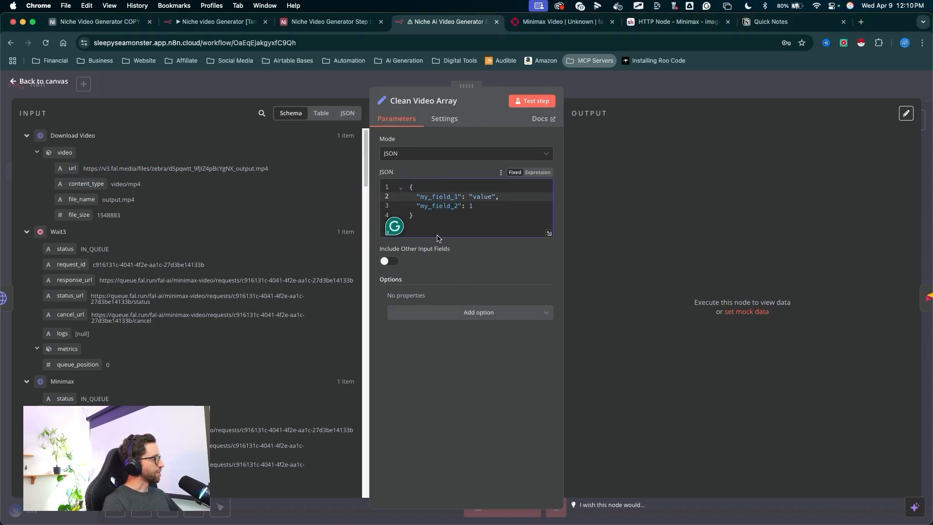
drag(416, 386, 427, 202)
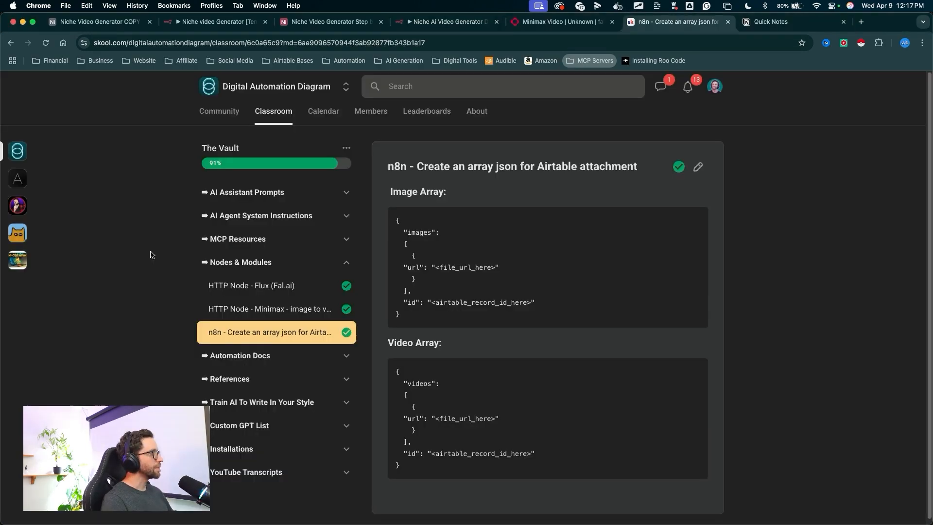
- Copy the Video Array JSON template from the "n8n - Create an array json for Airtable attachment" lesson page
drag(140, 249, 250, 334)
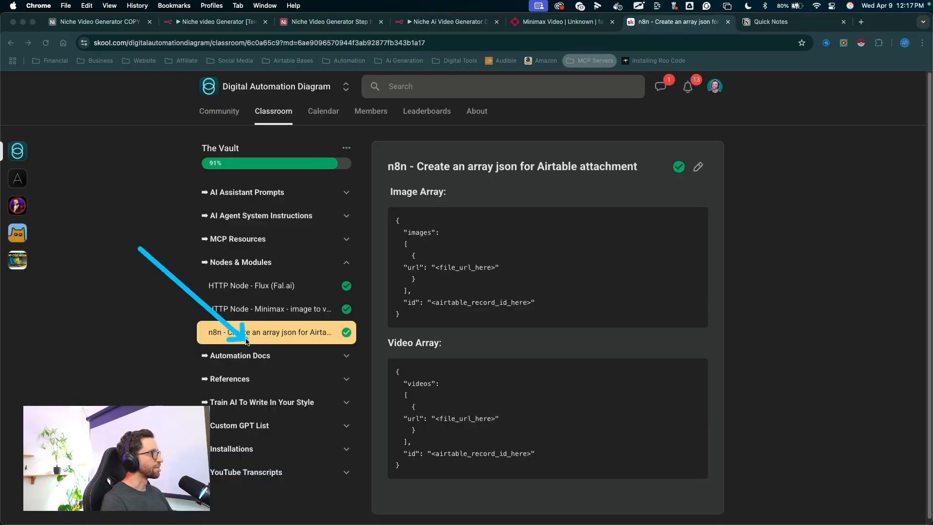
drag(141, 249, 426, 349)
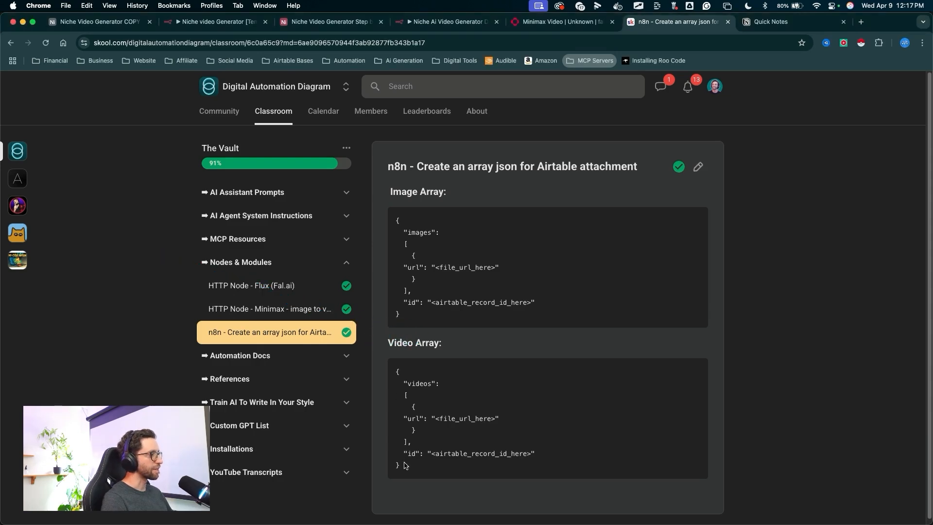
drag(405, 465, 384, 390)
click(622, 353)
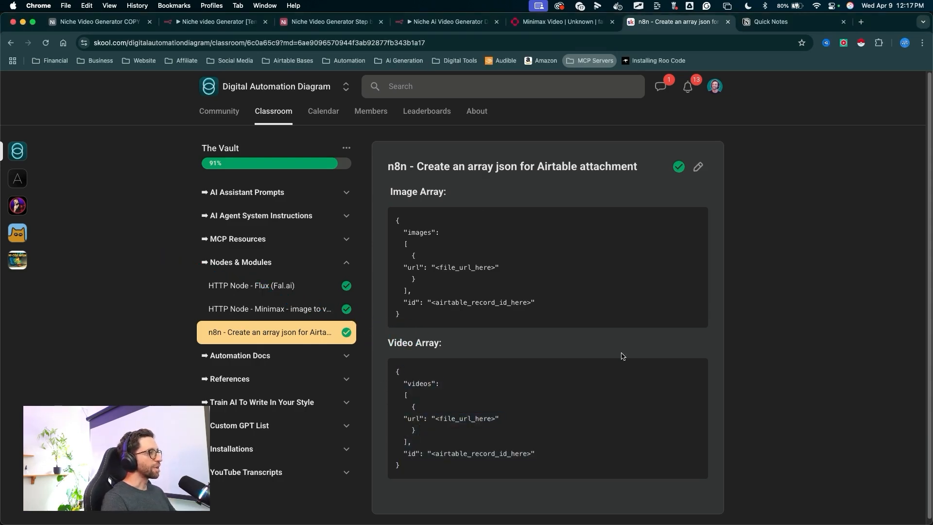
mouse_move(656, 340)
mouse_down()
mouse_move(612, 340)
mouse_move(544, 462)
mouse_move(500, 355)
mouse_move(448, 346)
mouse_move(427, 463)
mouse_move(527, 413)
mouse_up()
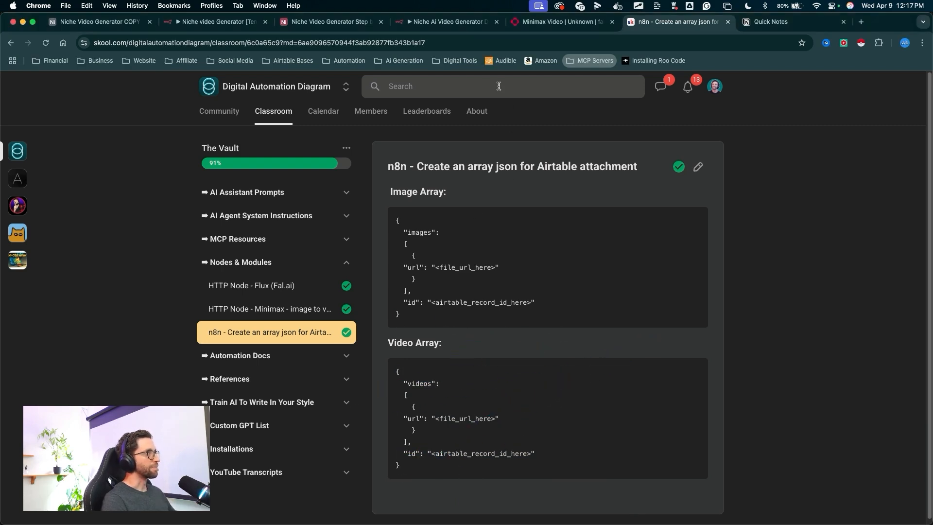
click(465, 26)
- Open the JSON field in the expression editor and paste the Video Array template
drag(432, 370, 409, 206)
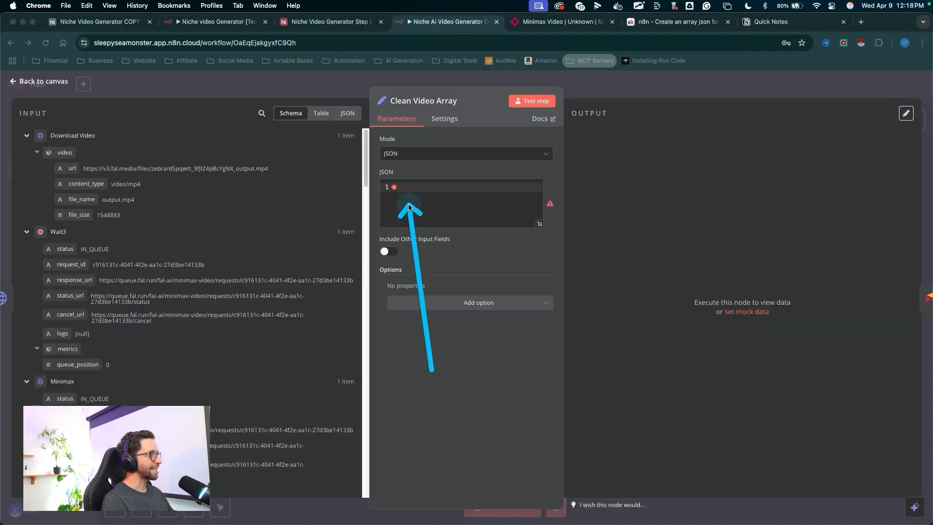
key(Escape)
key(ctrl+a)
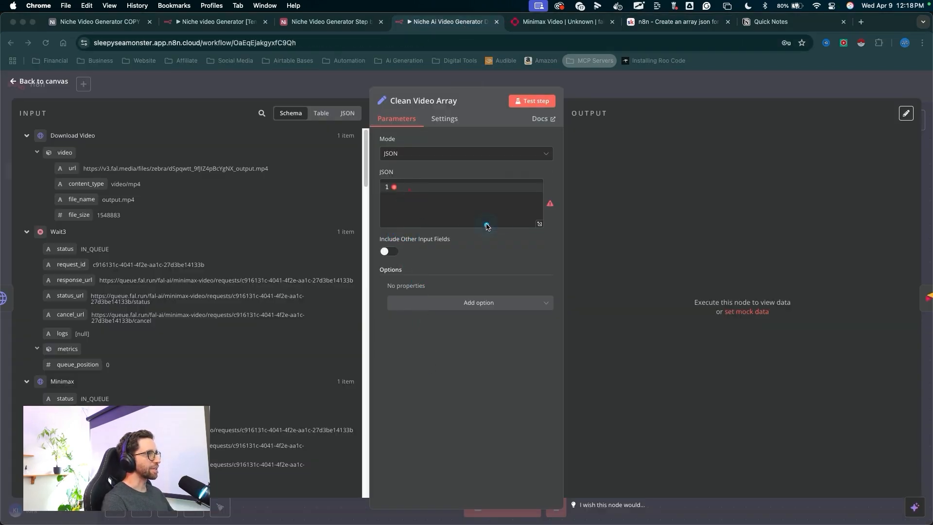
key(Escape)
click(536, 174)
key(ctrl+a)
drag(524, 176, 552, 194)
key(Escape)
click(548, 190)
key(ctrl+a)
drag(321, 301, 262, 203)
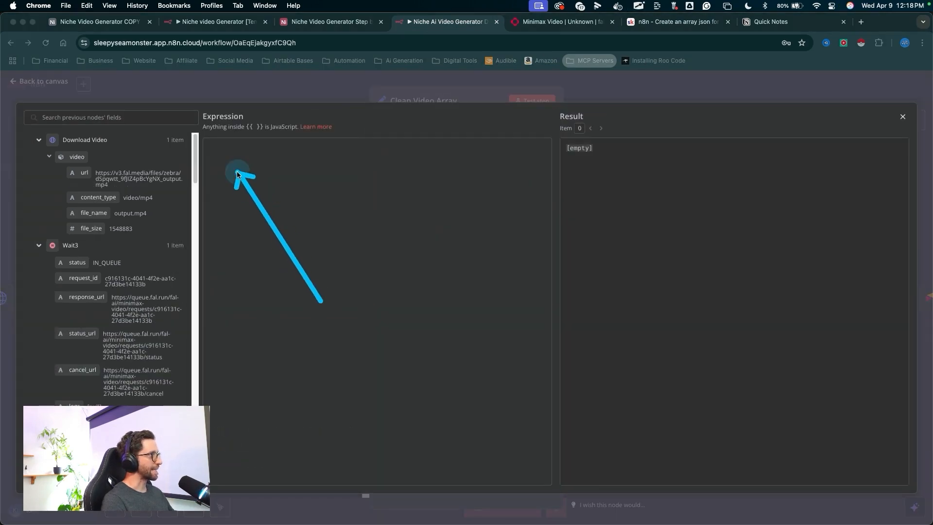
key(Escape)
text({   "videos":   [     {   "url": "<file_url_here>"     }   ],   "id": "<airtable_record_id_here>" })
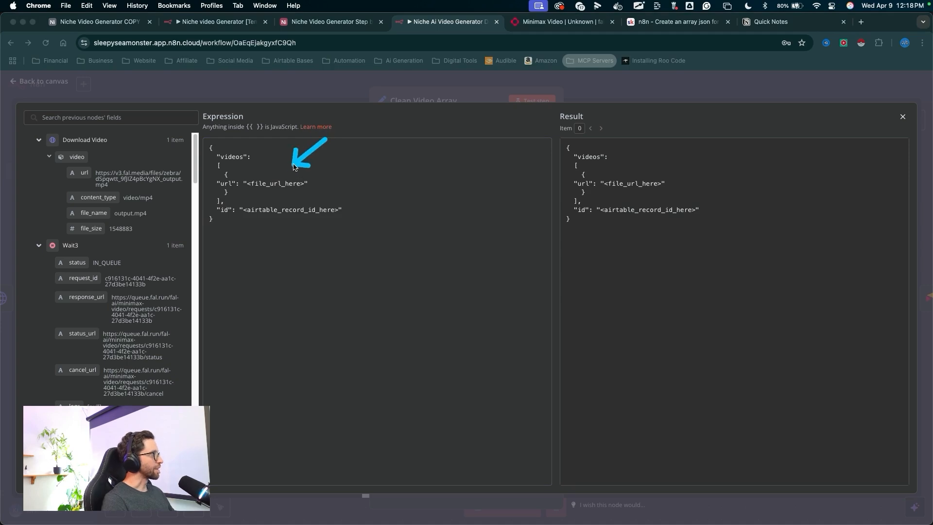
- Map the template's url to the Download Video url and its id to the Airtable7 record id, then close the editor
drag(283, 182, 104, 183)
key(Escape)
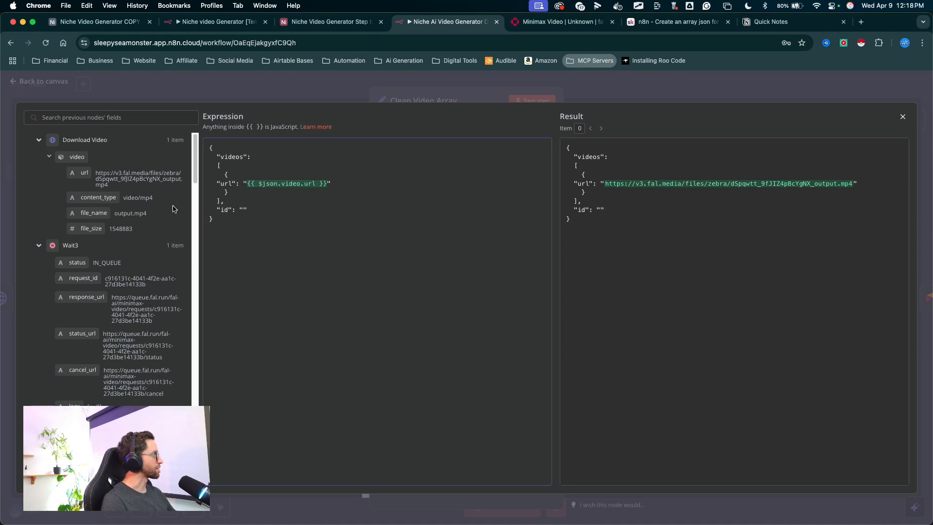
scroll(125, 213, down, 4)
drag(201, 264, 288, 275)
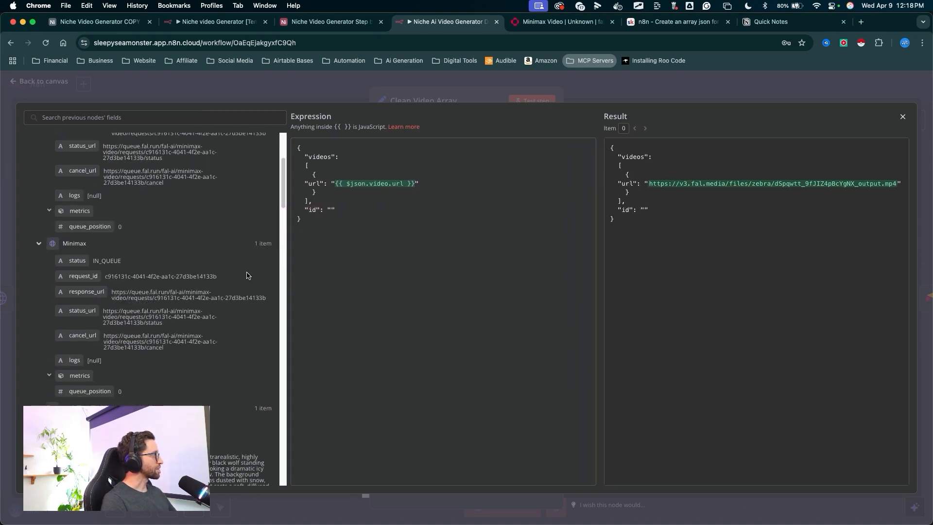
scroll(160, 294, down, 5)
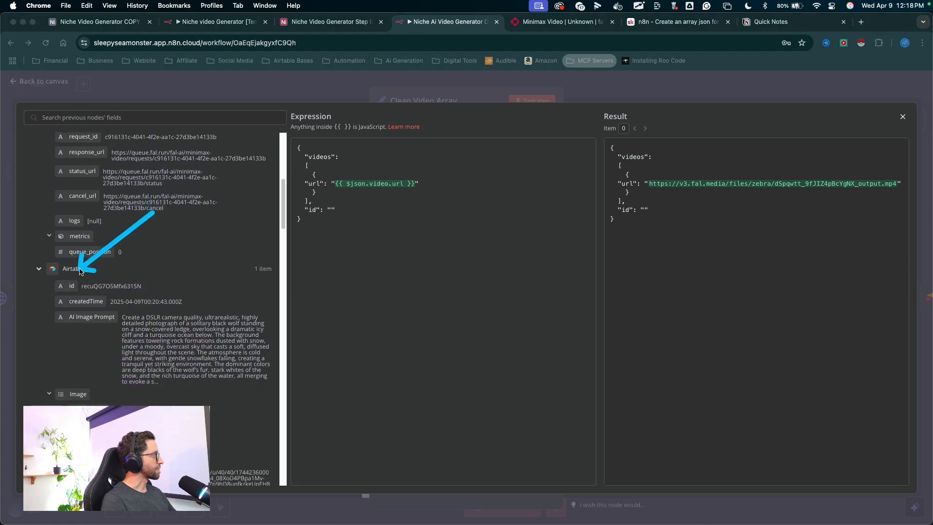
drag(77, 282, 101, 276)
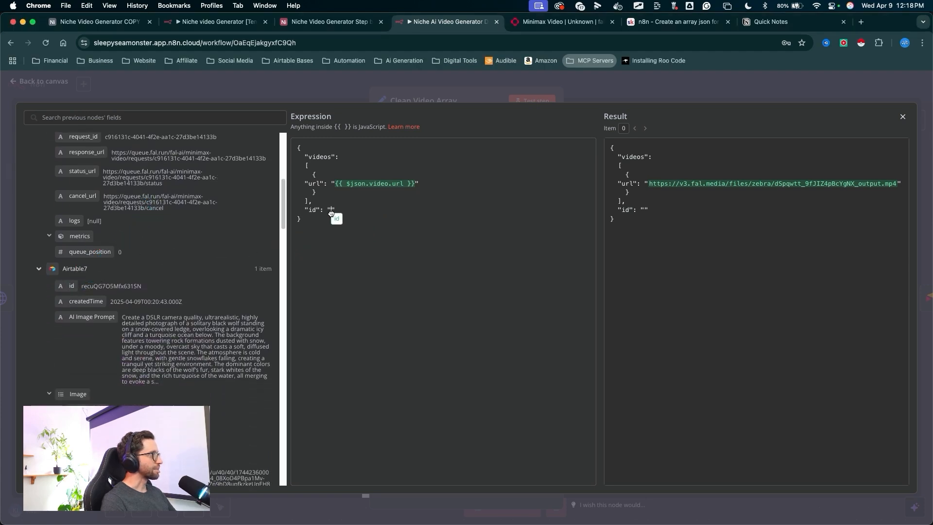
drag(331, 213, 331, 214)
click(515, 266)
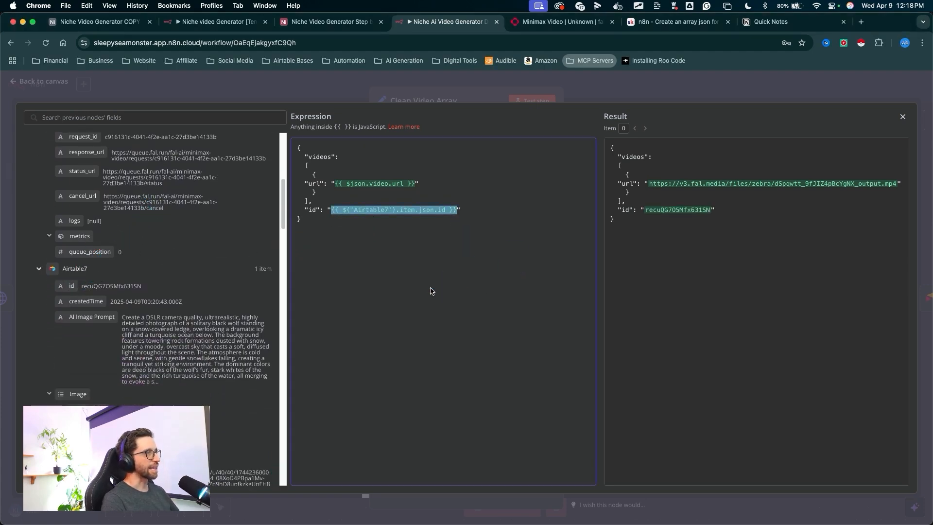
drag(396, 348, 629, 169)
drag(594, 346, 714, 149)
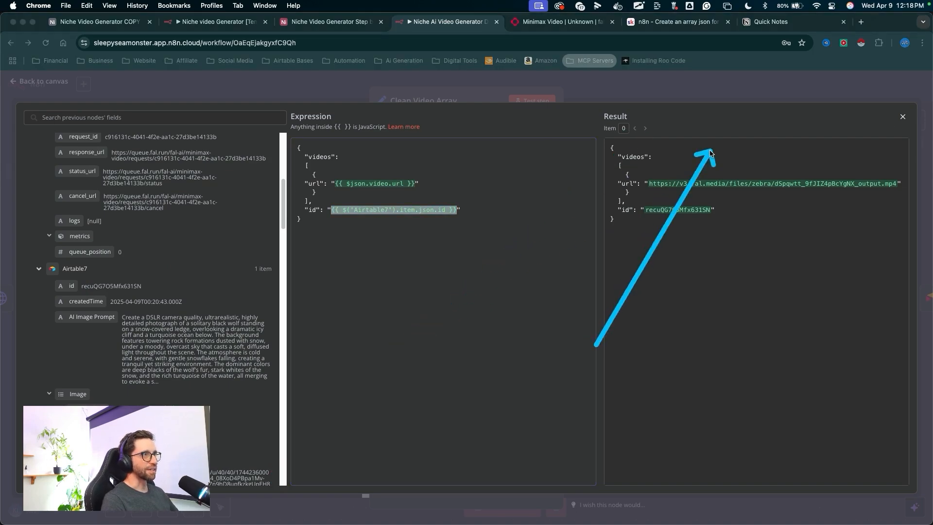
click(902, 119)
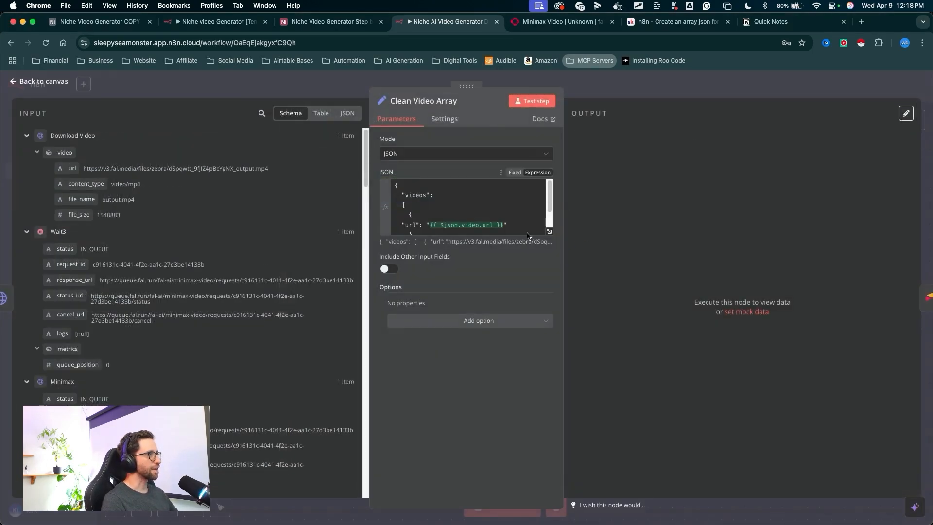
- Test the Clean Video Array node and examine its videos and id output
drag(518, 264, 529, 92)
click(529, 101)
drag(674, 78, 668, 84)
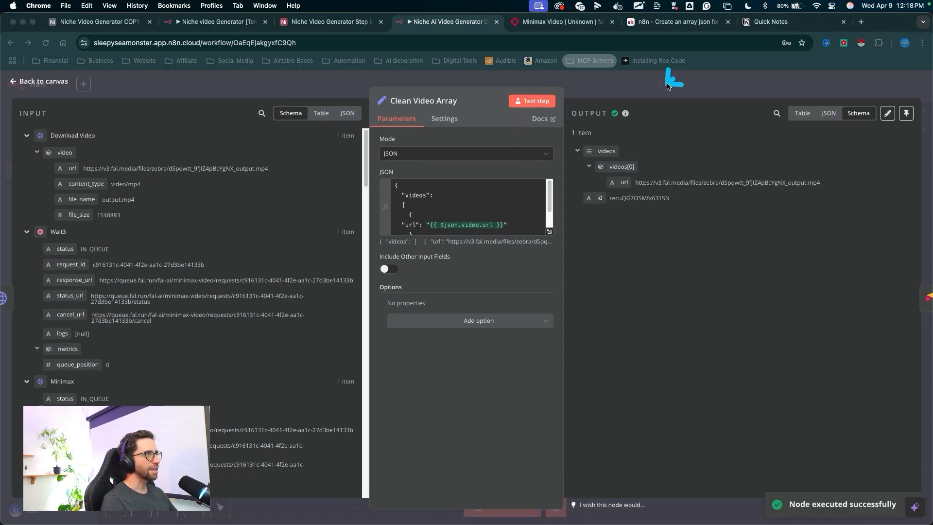
mouse_move(600, 155)
mouse_down()
mouse_move(620, 174)
mouse_move(623, 148)
mouse_move(613, 147)
mouse_up()
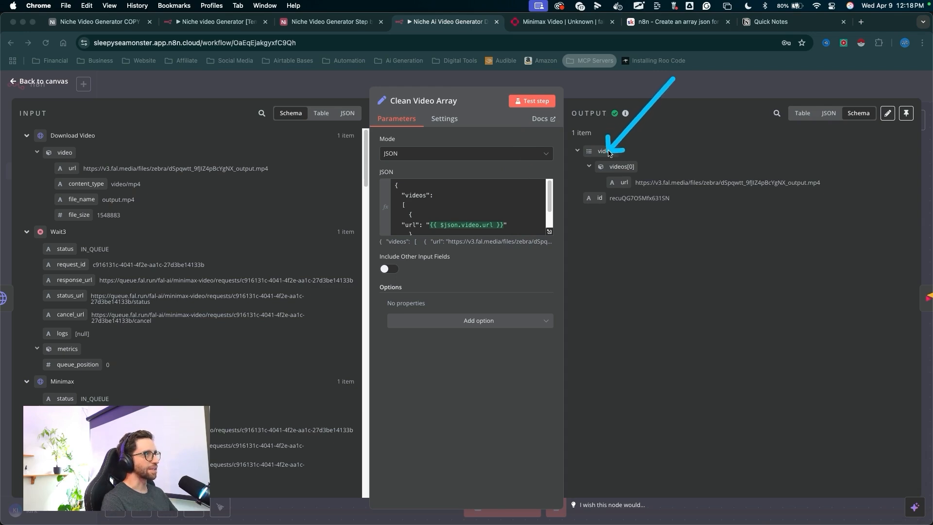
mouse_move(607, 153)
mouse_down()
mouse_move(625, 182)
mouse_move(612, 158)
mouse_up()
drag(661, 118, 601, 196)
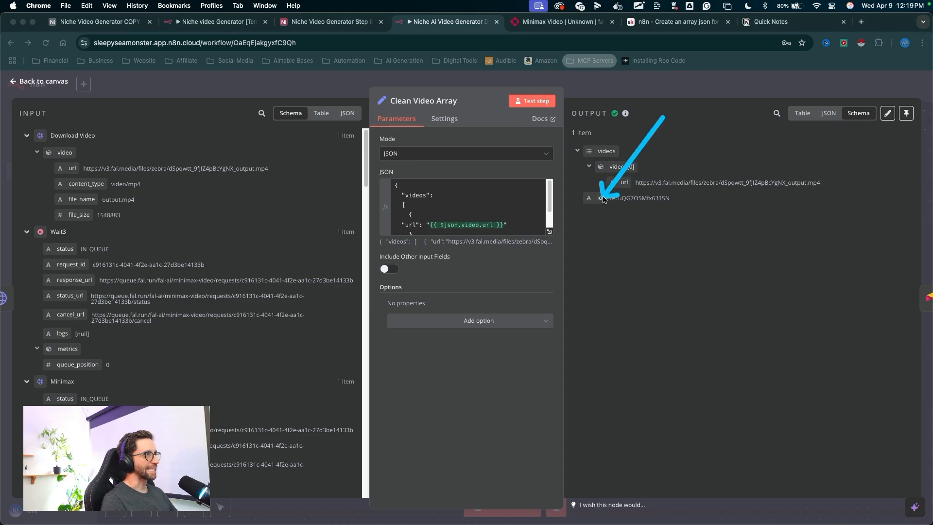
- Return to the canvas, open the Airtable8 update node, and remove the Image column from the values to update
key(Escape)
drag(630, 255, 632, 81)
key(Escape)
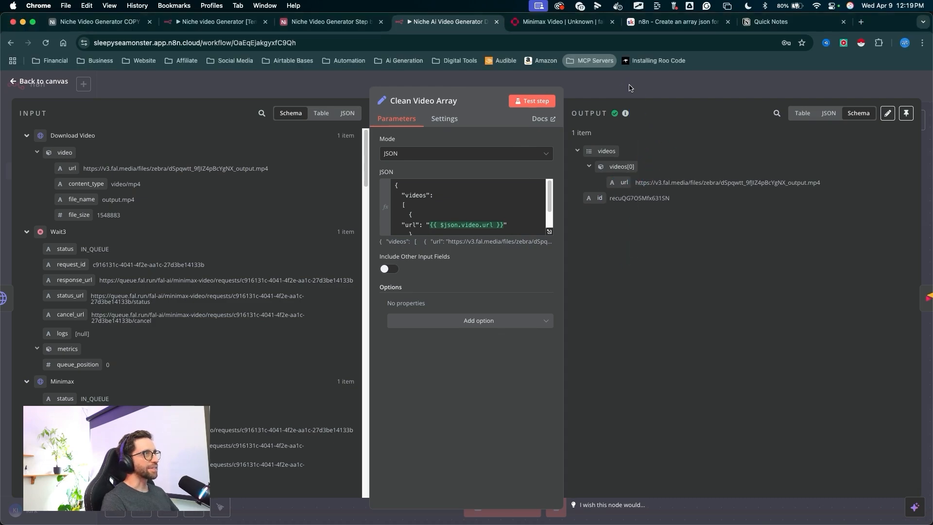
key(Escape)
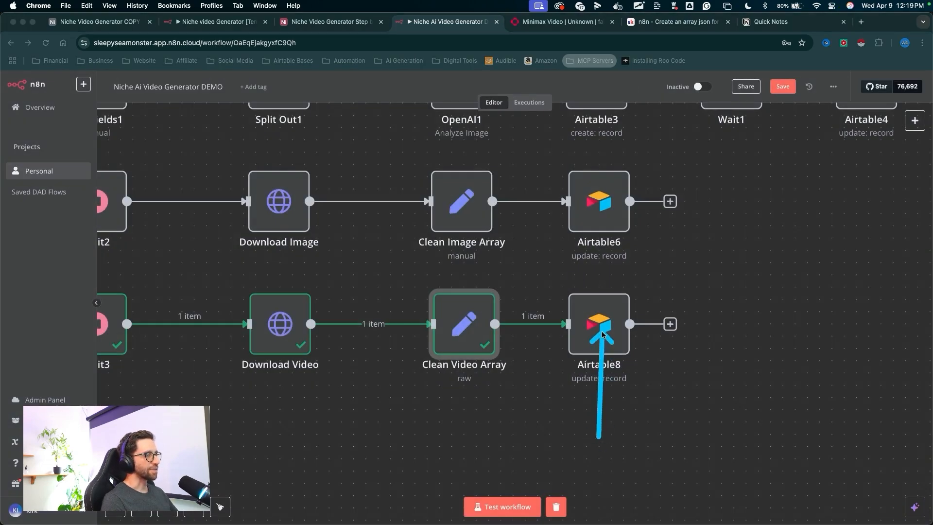
key(Escape)
double_click(603, 336)
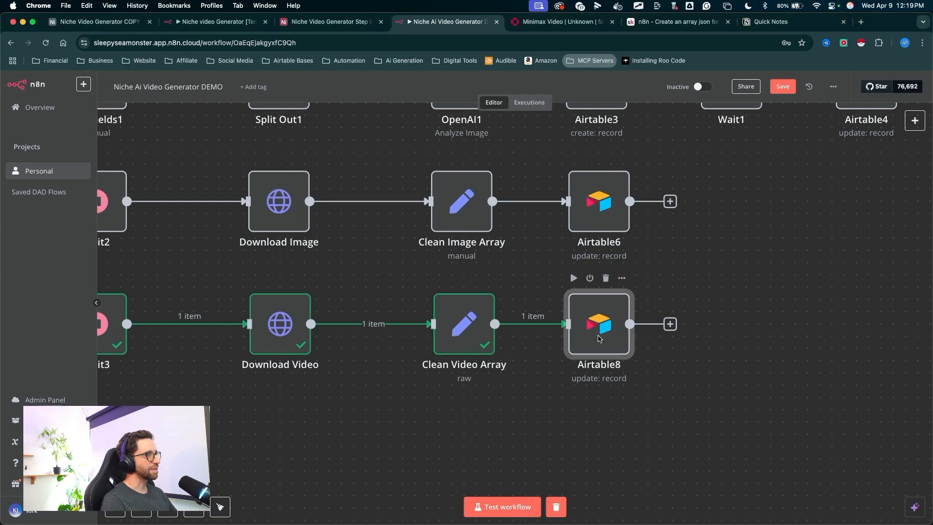
scroll(515, 268, down, 5)
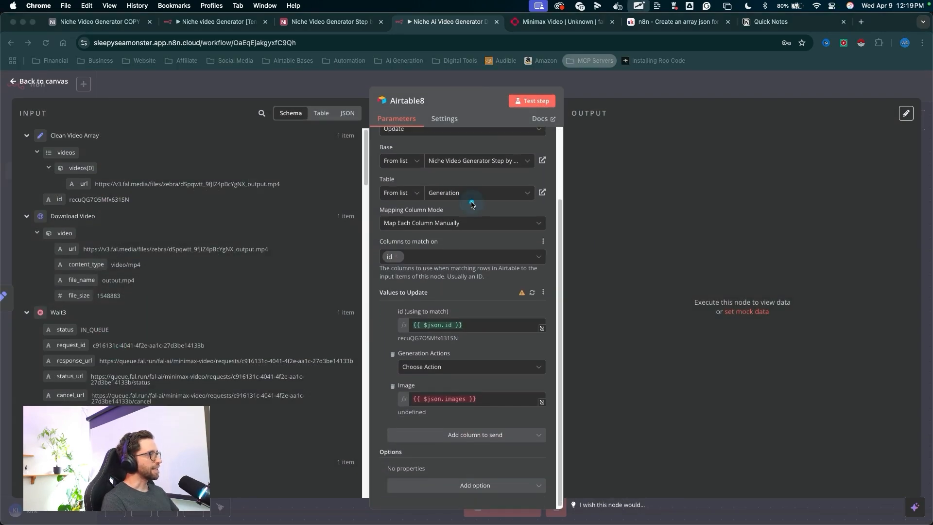
mouse_move(475, 208)
mouse_down()
mouse_move(431, 395)
mouse_move(73, 194)
mouse_move(343, 404)
mouse_move(462, 402)
mouse_move(392, 389)
mouse_up()
click(392, 387)
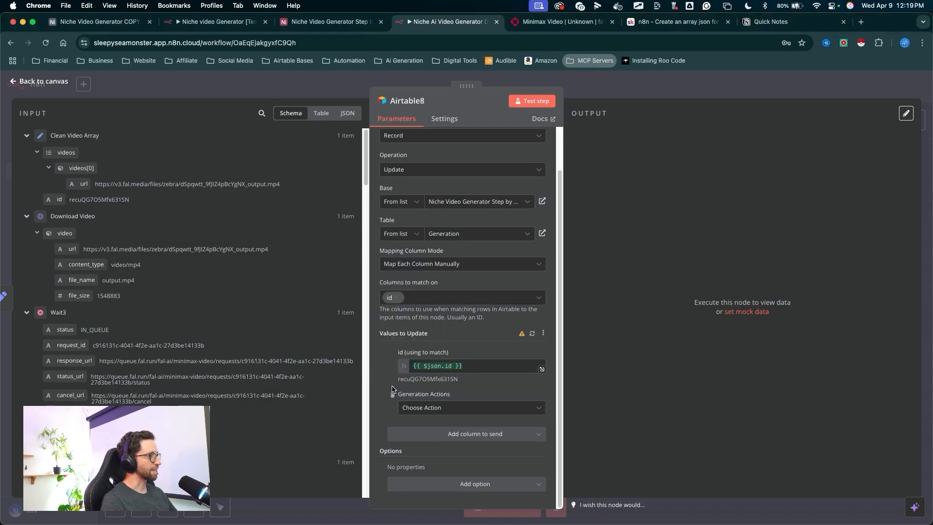
- Add a Video Clips column to send and map the Clean Video Array videos field into it
click(469, 430)
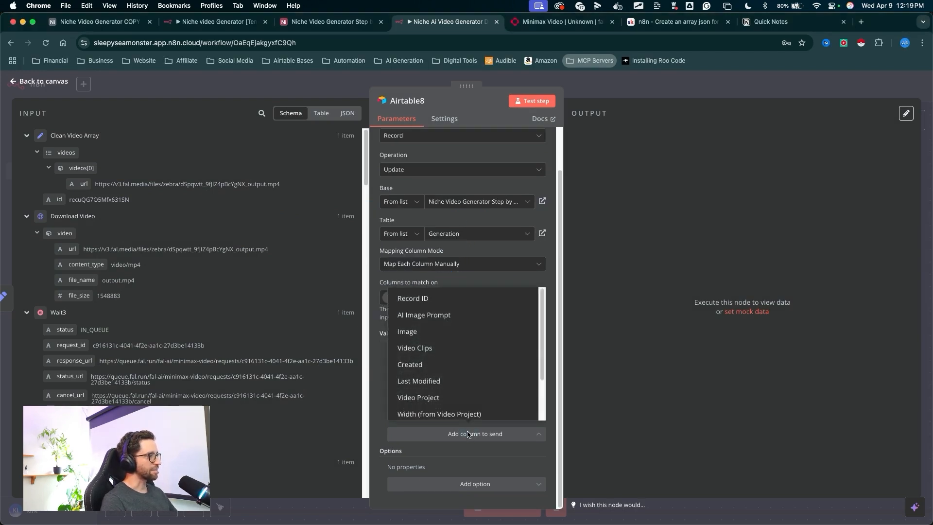
click(435, 349)
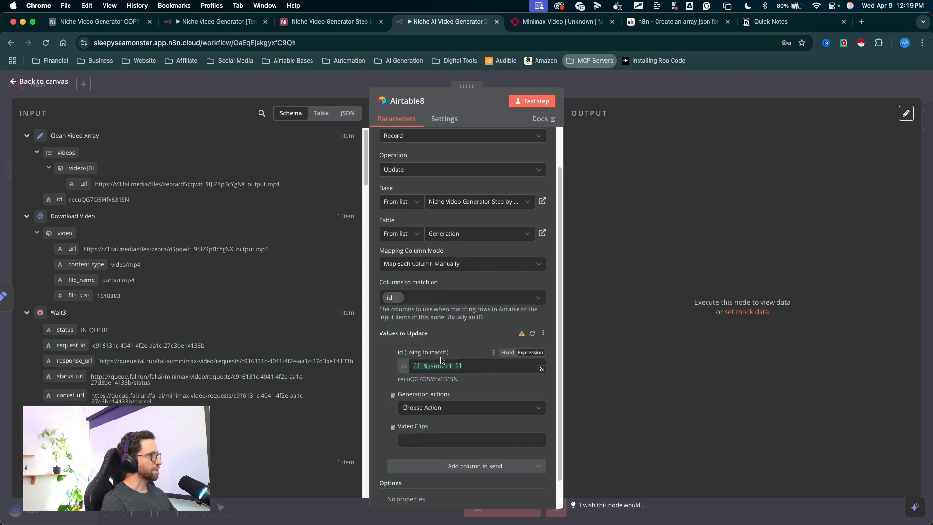
drag(326, 355, 73, 156)
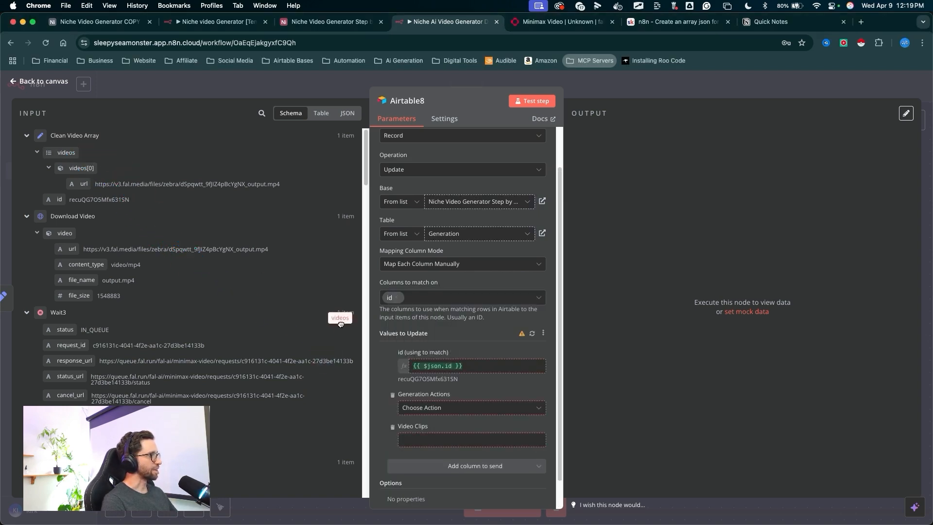
mouse_move(340, 323)
mouse_down()
mouse_move(396, 408)
mouse_move(437, 440)
mouse_up()
- Test the Airtable8 node and check the Video Clips cell in the Airtable Generation table
drag(493, 311, 524, 97)
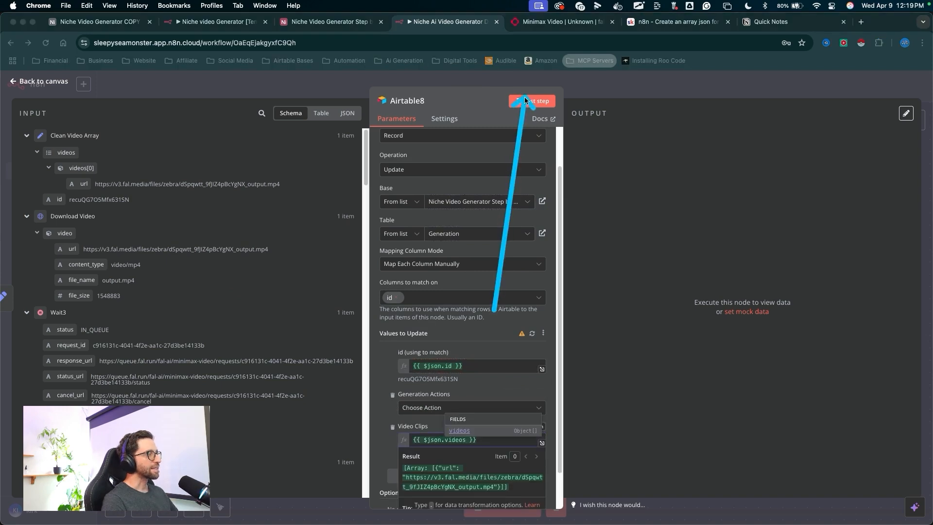
click(526, 101)
drag(674, 94, 694, 478)
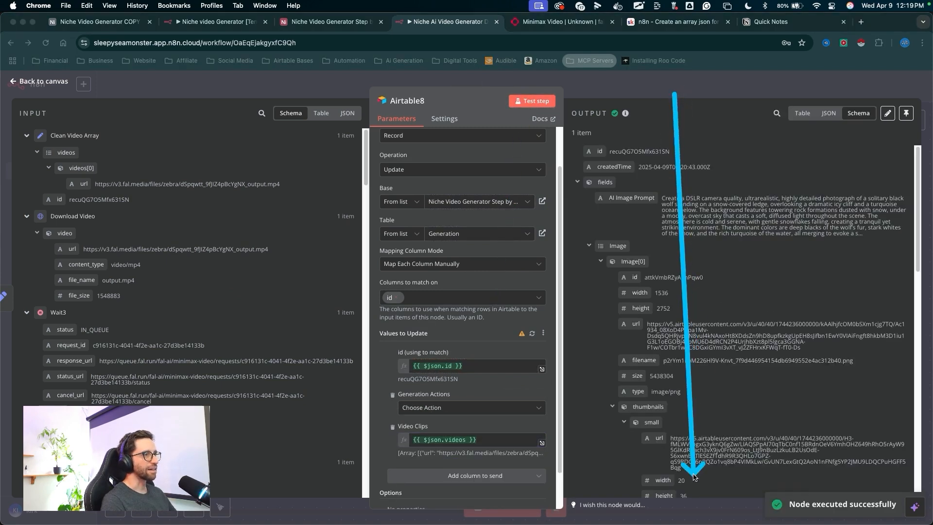
click(337, 22)
drag(621, 414, 783, 250)
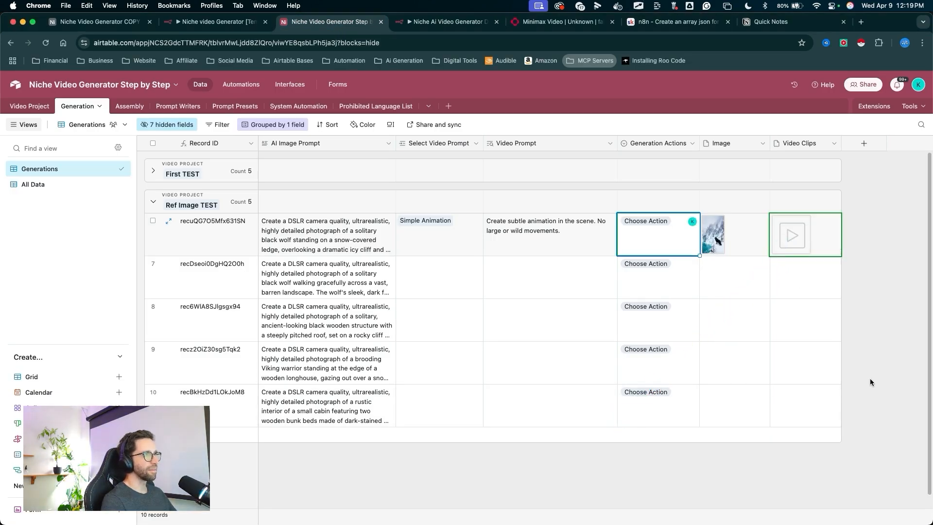
- Open the generated video attachment in the Video Clips cell and play it back
mouse_move(736, 470)
mouse_down()
mouse_move(705, 276)
mouse_move(688, 226)
mouse_move(791, 233)
mouse_up()
click(796, 232)
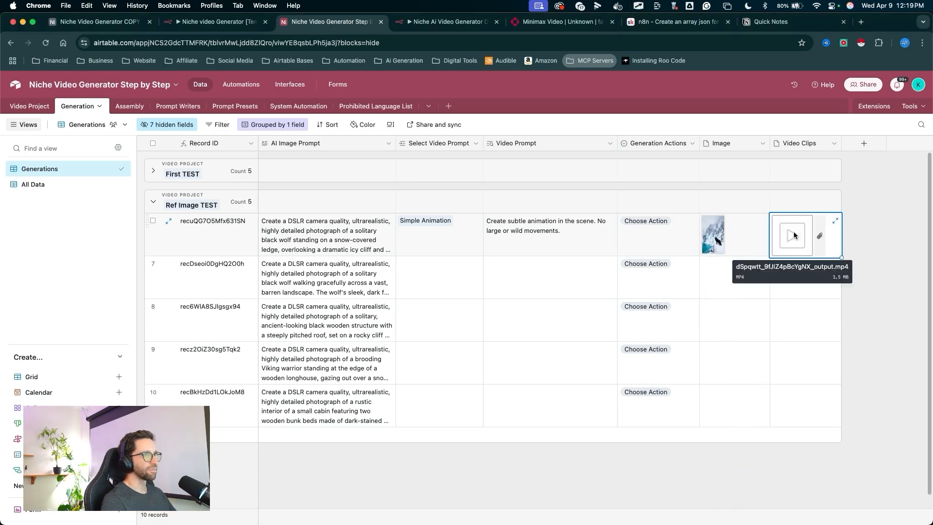
click(794, 231)
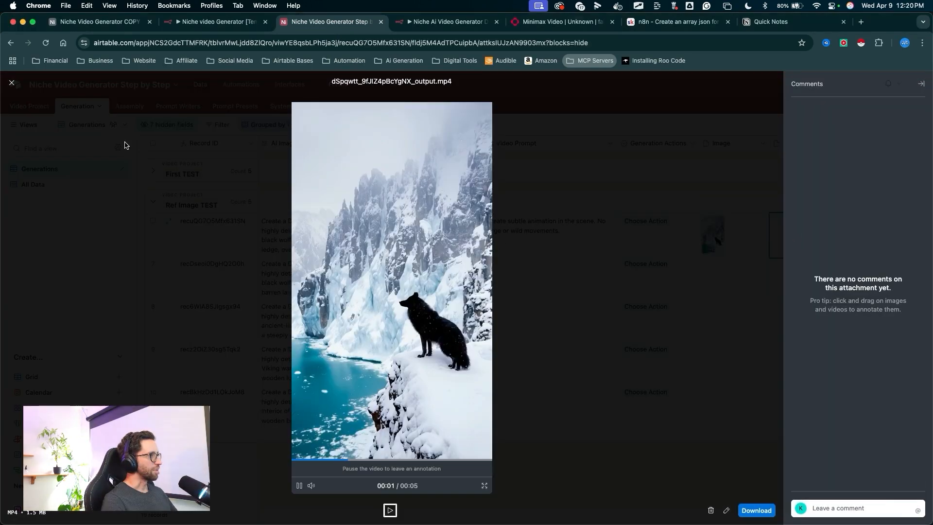
drag(148, 140, 428, 373)
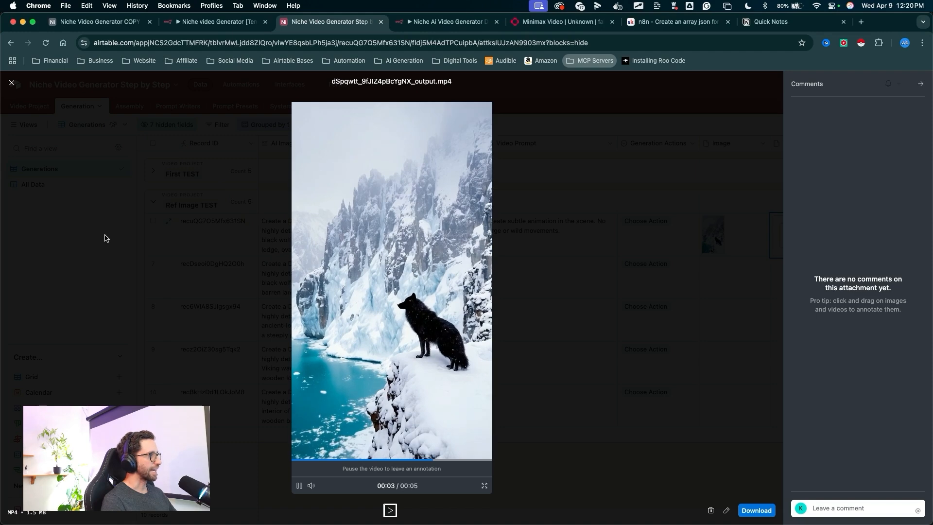
drag(454, 188, 461, 253)
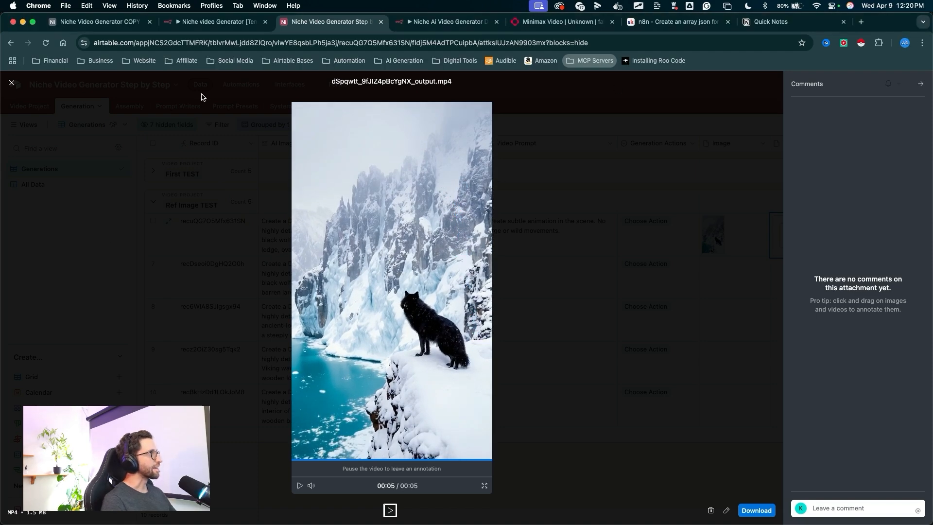
key(Escape)
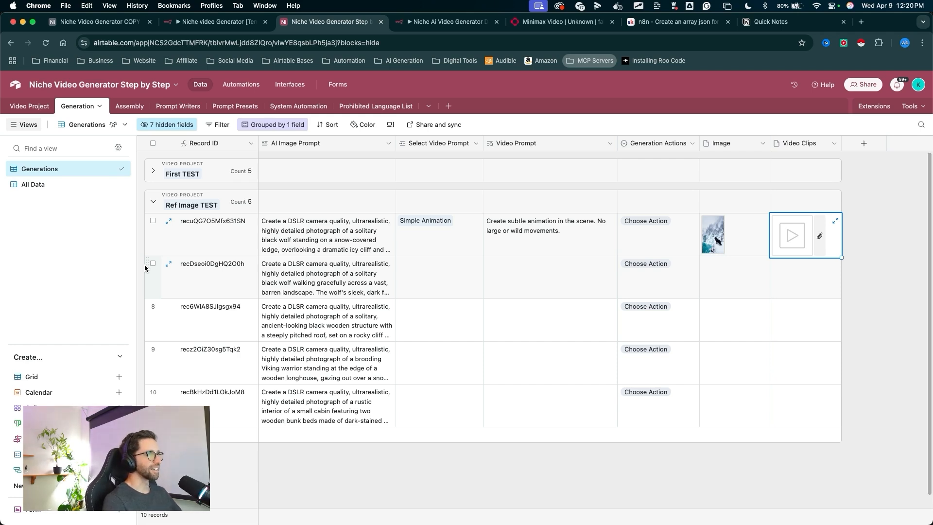
drag(87, 262, 807, 247)
mouse_move(588, 458)
mouse_down()
mouse_move(759, 236)
mouse_move(343, 237)
mouse_move(447, 208)
mouse_move(777, 207)
mouse_move(800, 239)
mouse_up()
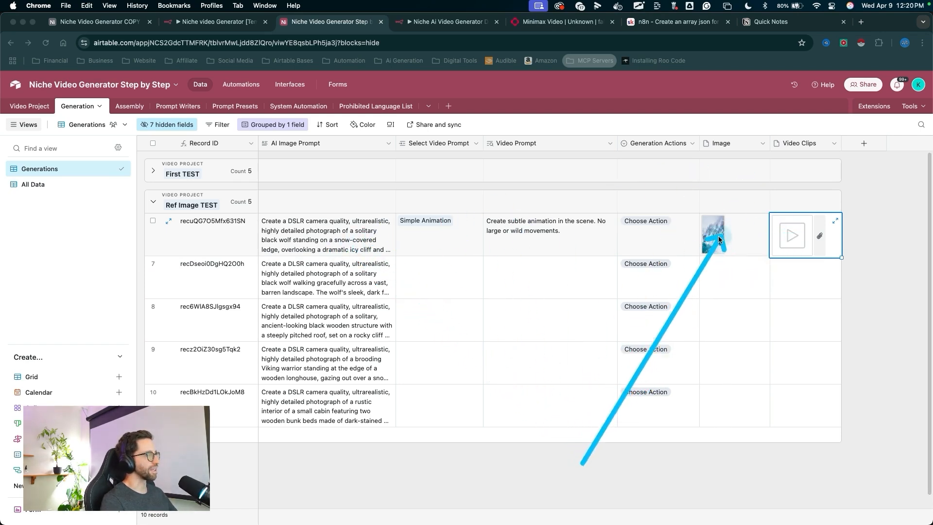
key(Escape)
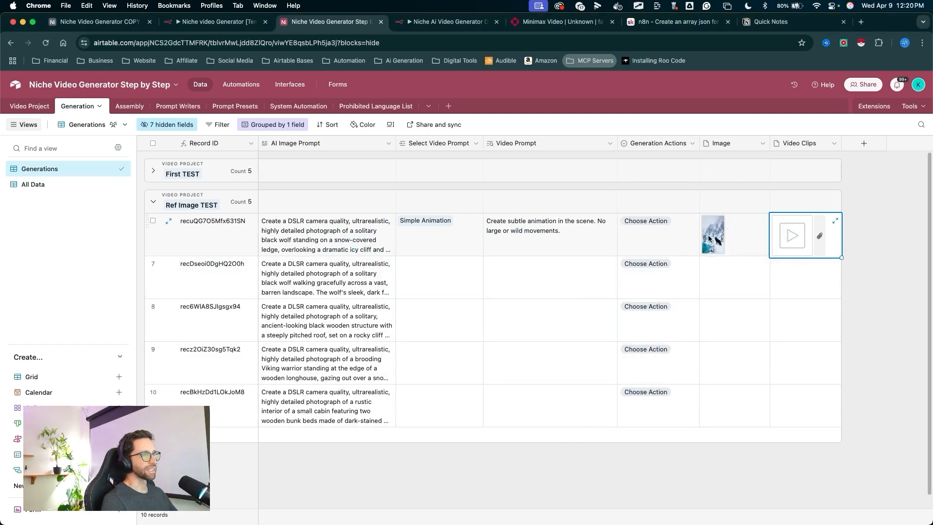
- Return to the n8n workflow canvas and open the Switch node's routing rules
click(442, 22)
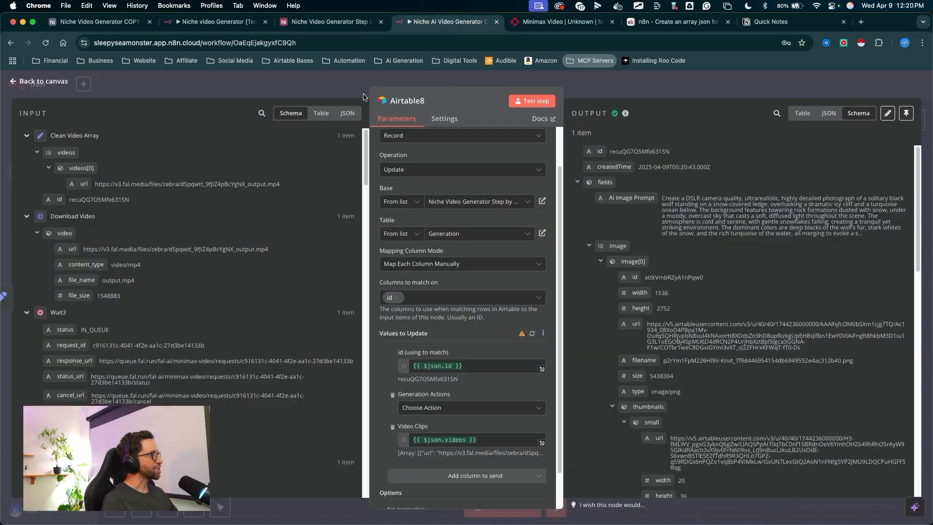
click(580, 95)
scroll(355, 243, down, 10)
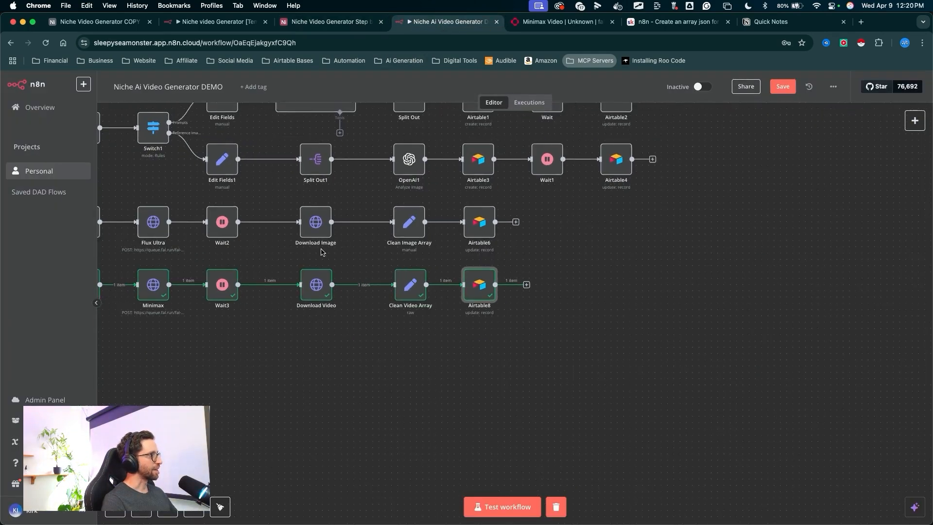
mouse_move(269, 486)
mouse_down()
mouse_move(261, 359)
mouse_move(277, 235)
mouse_move(311, 378)
mouse_move(497, 407)
mouse_move(709, 409)
mouse_move(644, 396)
mouse_move(340, 406)
mouse_move(705, 400)
mouse_move(354, 316)
mouse_move(433, 403)
mouse_up()
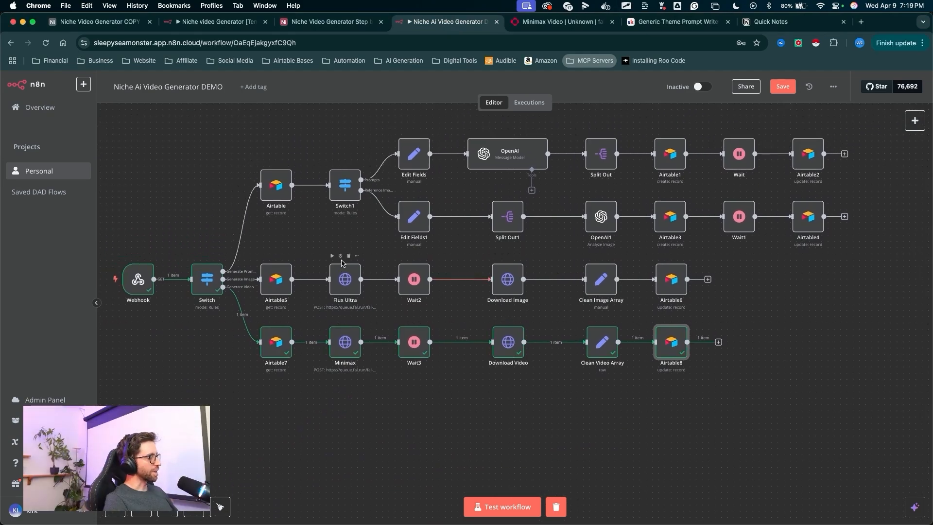
key(ctrl+shift+a)
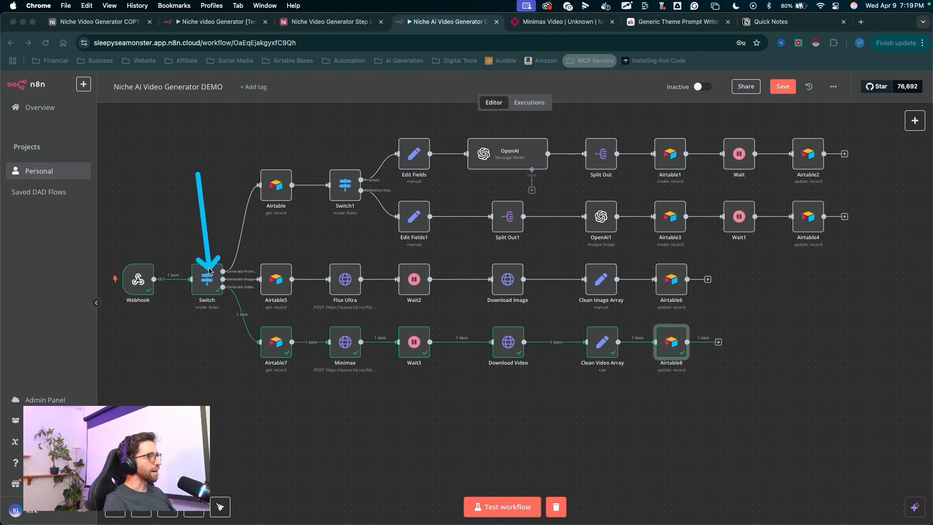
key(Escape)
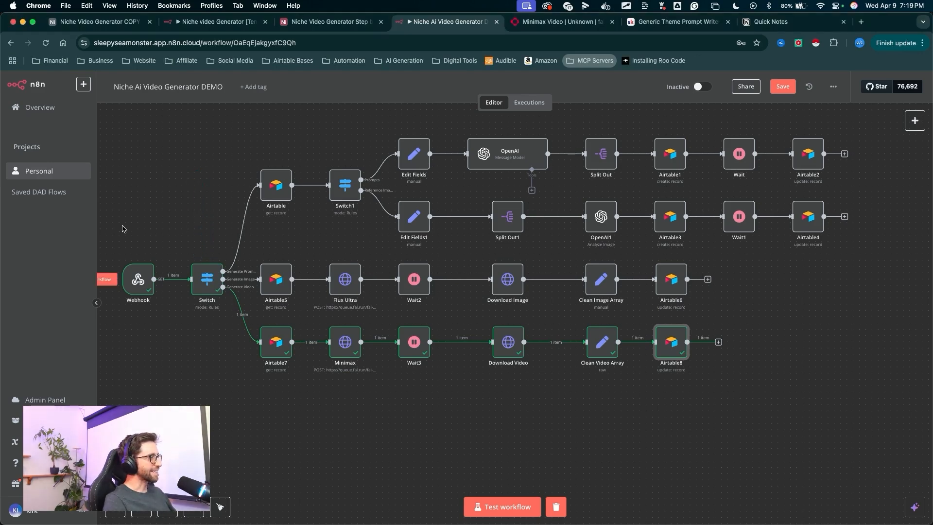
double_click(214, 301)
scroll(466, 292, down, 5)
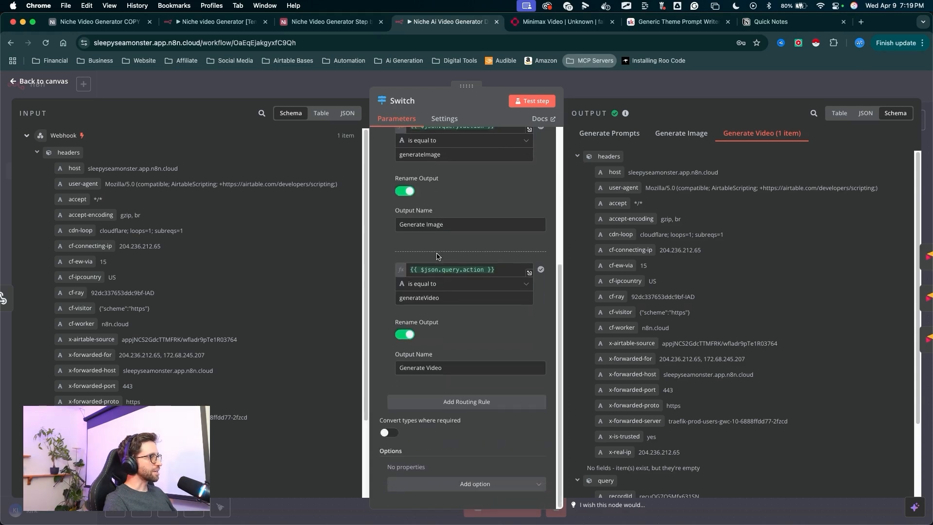
- Add a routing rule to the Switch node matching {{ $json.query.action }} equal to assembleVideo
key(ctrl+shift+a)
drag(495, 296, 475, 395)
key(Escape)
click(474, 399)
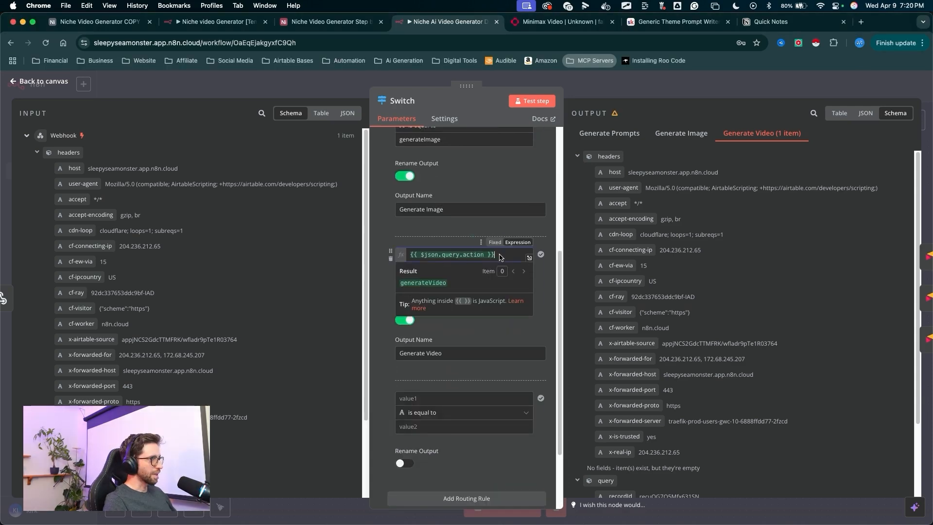
click(419, 398)
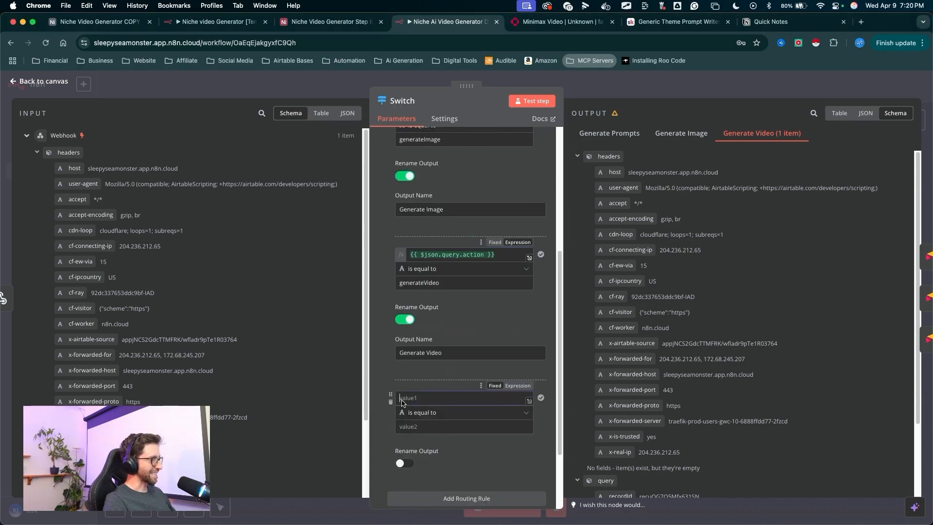
text({{ $json.query.action }})
click(417, 427)
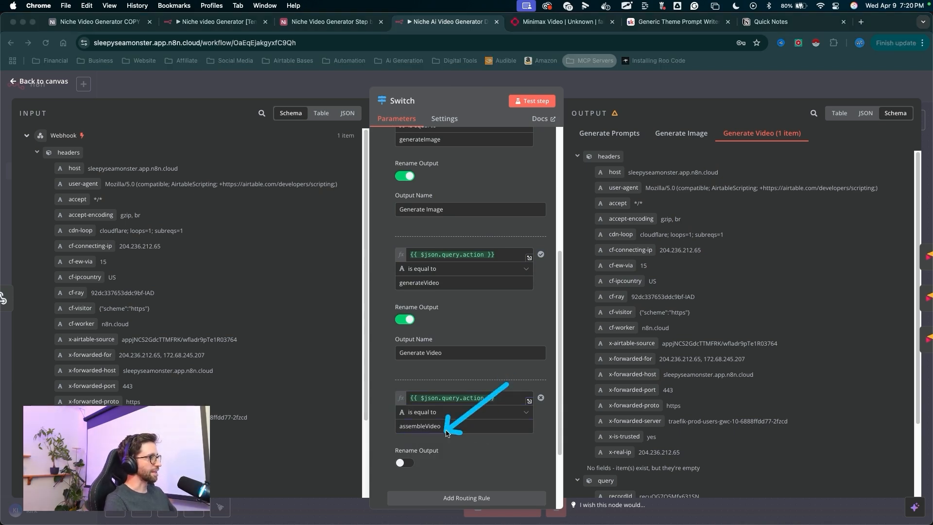
- Enable output renaming for the new rule and name the output Assemble Video
click(402, 463)
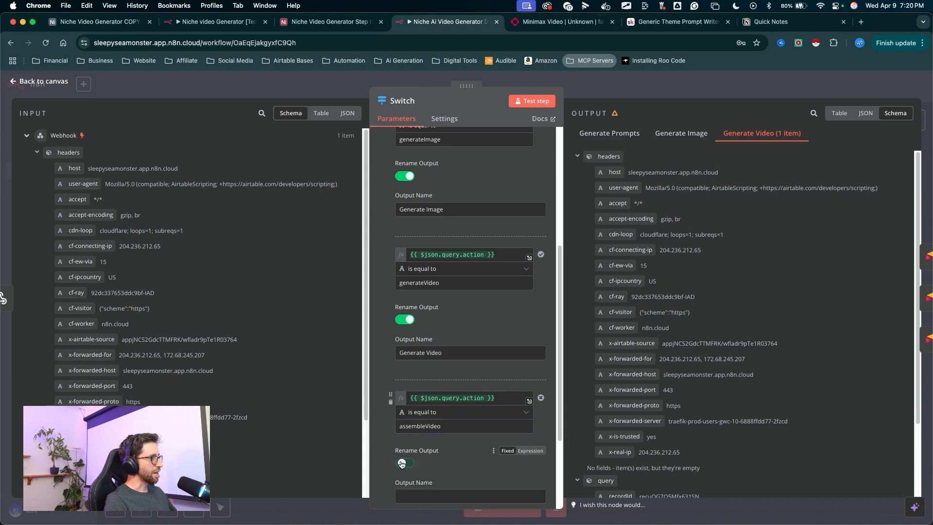
click(418, 496)
text(Assemble Video)
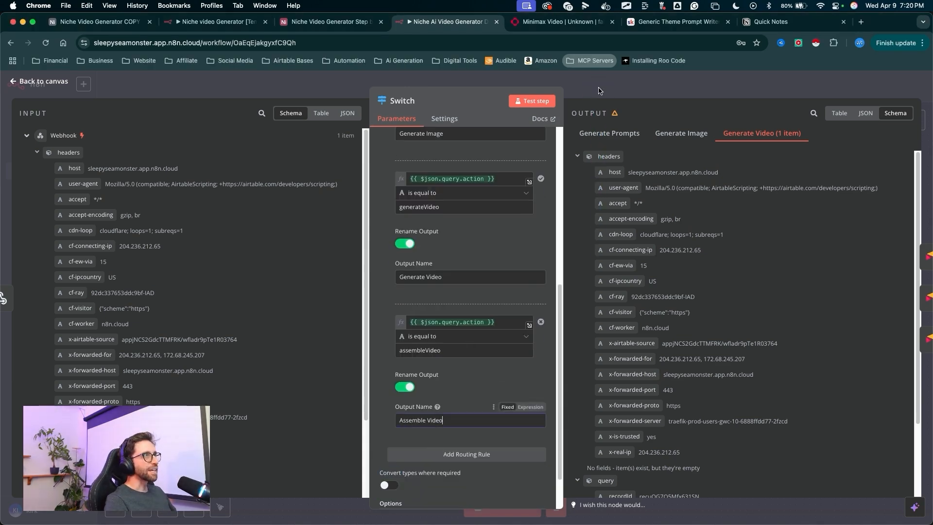
key(Escape)
drag(508, 361, 493, 423)
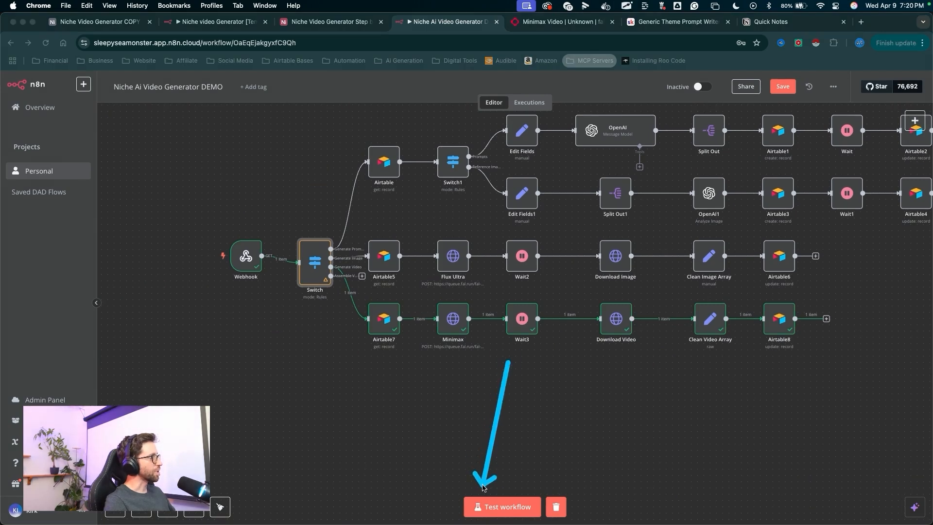
mouse_move(484, 487)
mouse_down()
mouse_move(402, 437)
mouse_move(261, 271)
mouse_move(321, 282)
mouse_up()
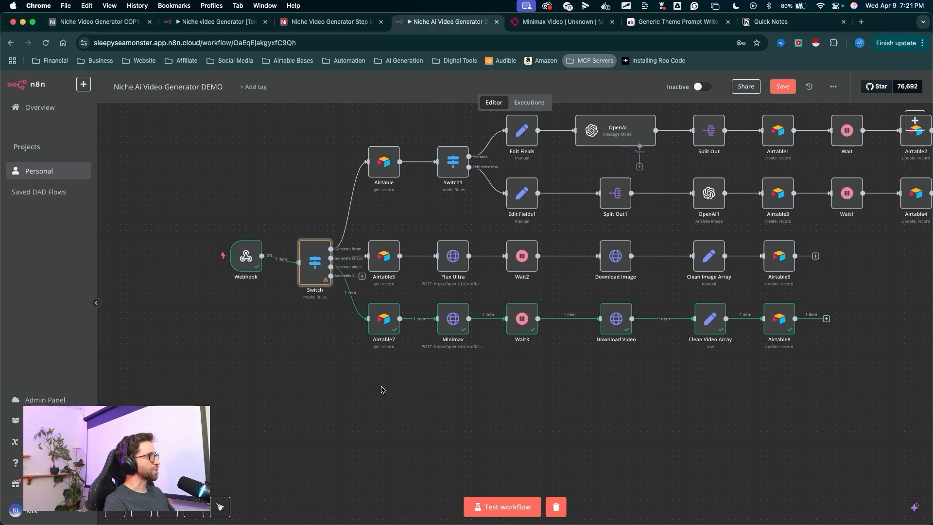
- Duplicate the Generate Video n8n Airtable automation and rename the copy Assemble Full Video n8n
click(330, 22)
drag(266, 202, 245, 90)
click(241, 85)
drag(279, 156, 128, 272)
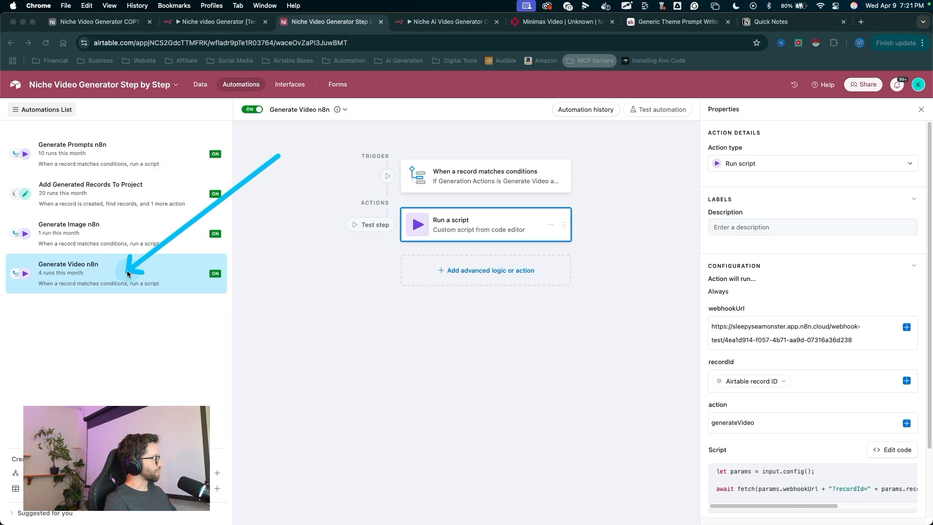
right_click(160, 283)
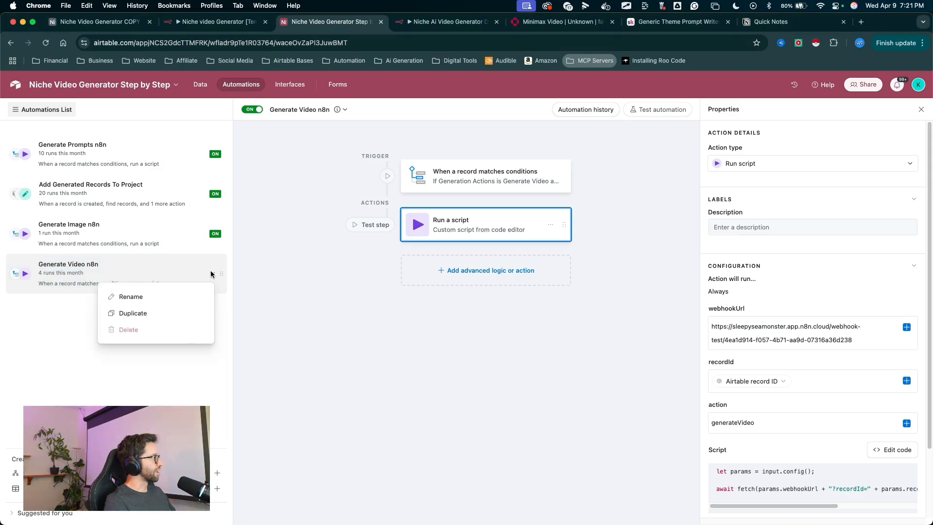
click(127, 314)
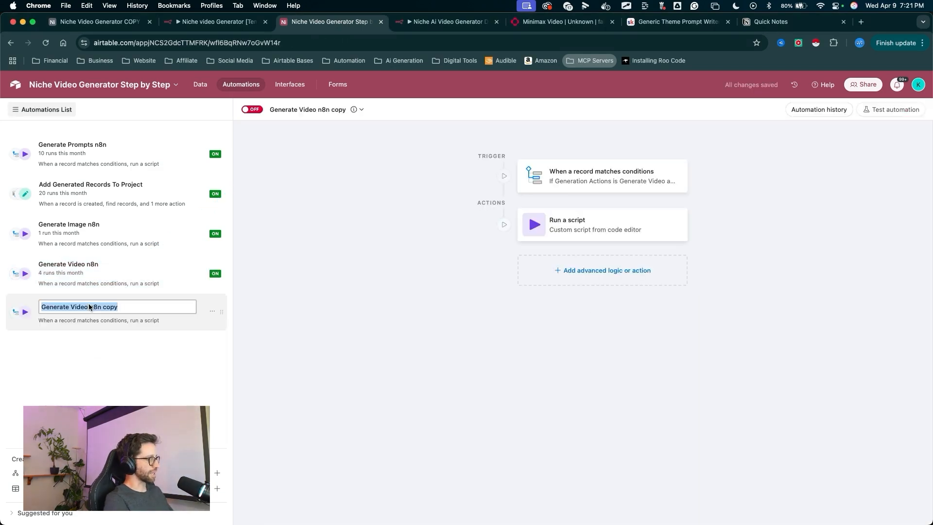
text(Assemble Full V)
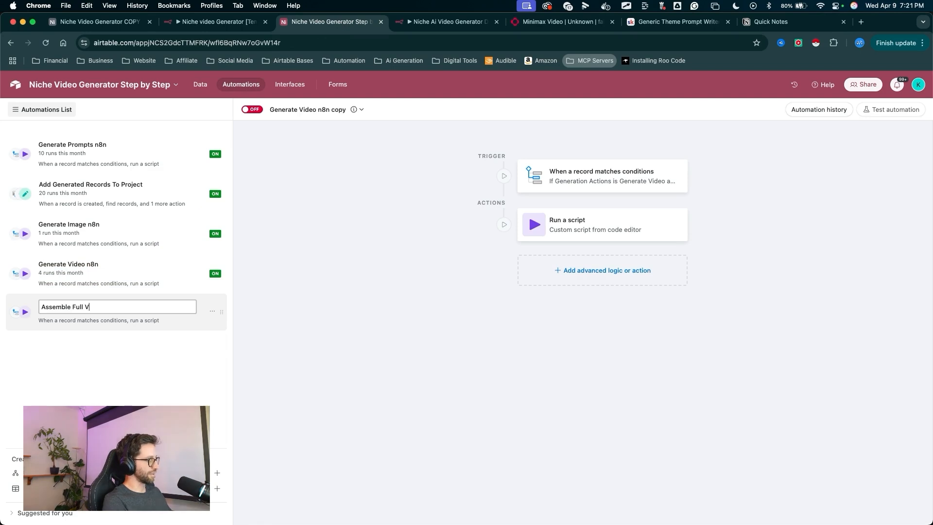
text(ideo n8n)
key(Return)
- Switch the Assemble Full Video n8n automation on
drag(296, 240, 247, 118)
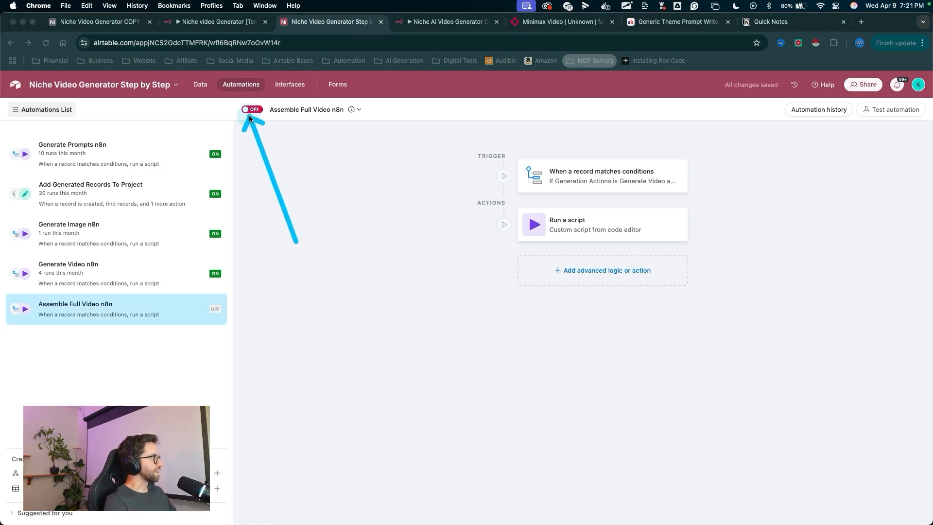
click(249, 109)
drag(312, 229, 537, 170)
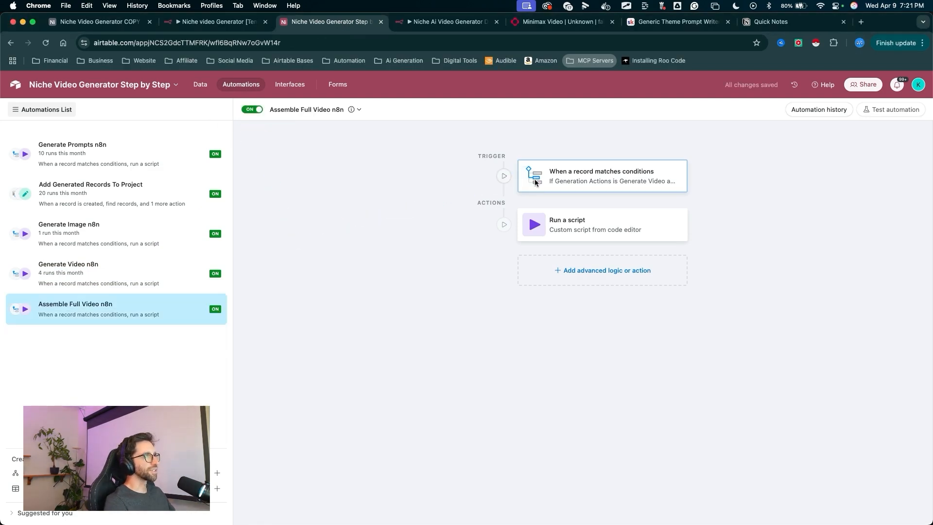
- Set the automation trigger's table to Assembly and remove both invalid conditions
click(554, 181)
drag(578, 200, 709, 273)
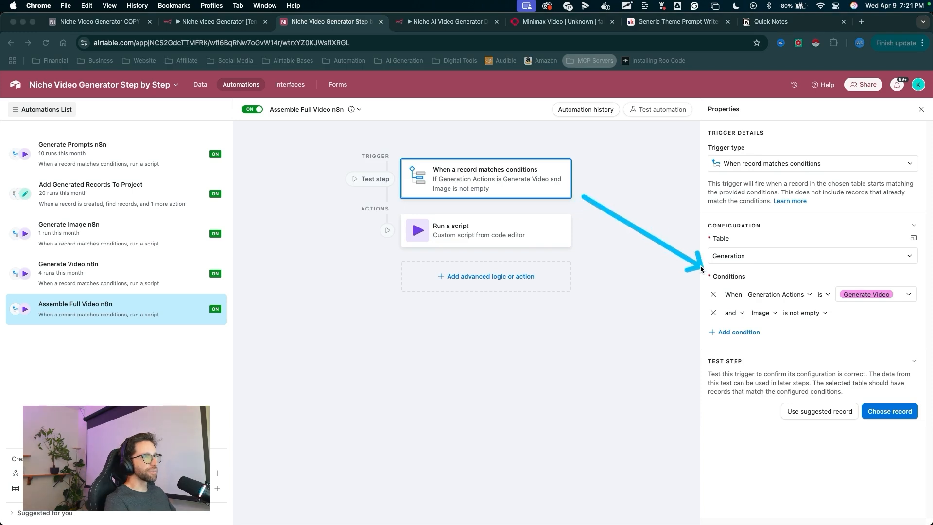
click(729, 263)
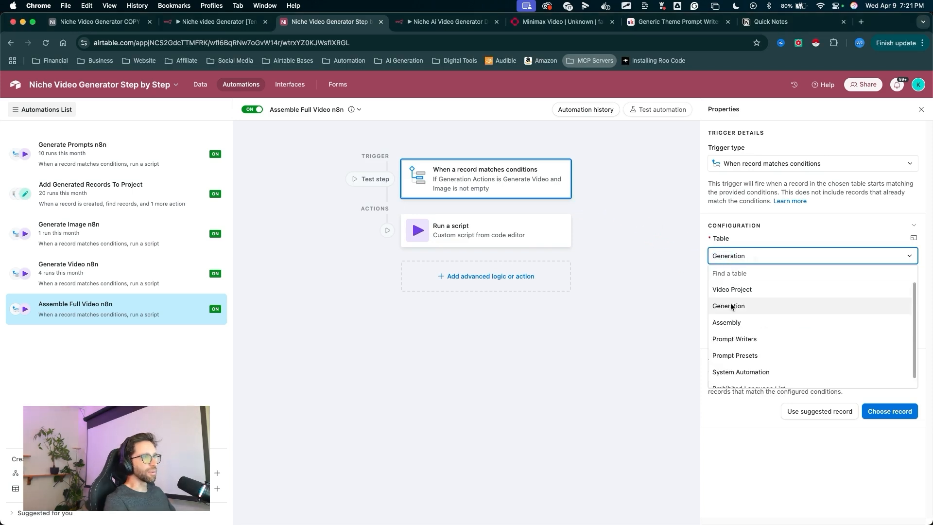
click(732, 322)
drag(653, 244, 675, 268)
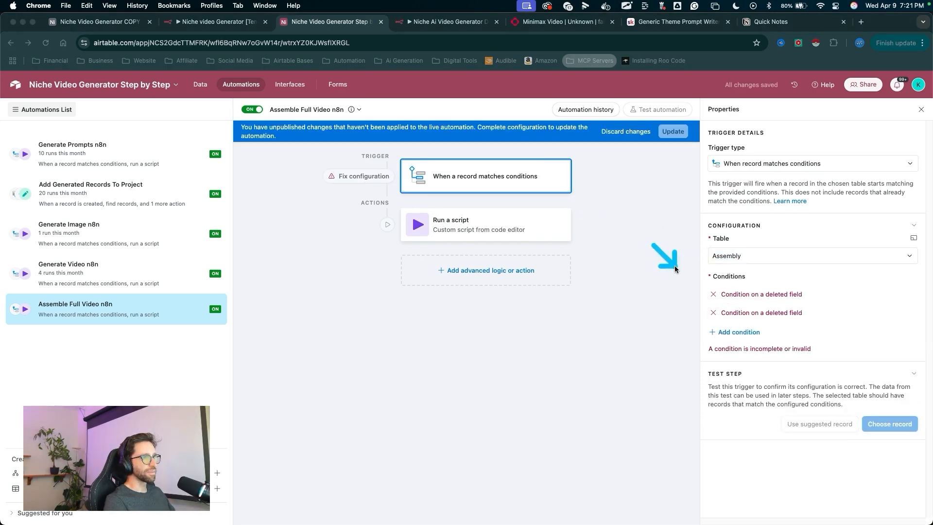
click(713, 294)
click(713, 294)
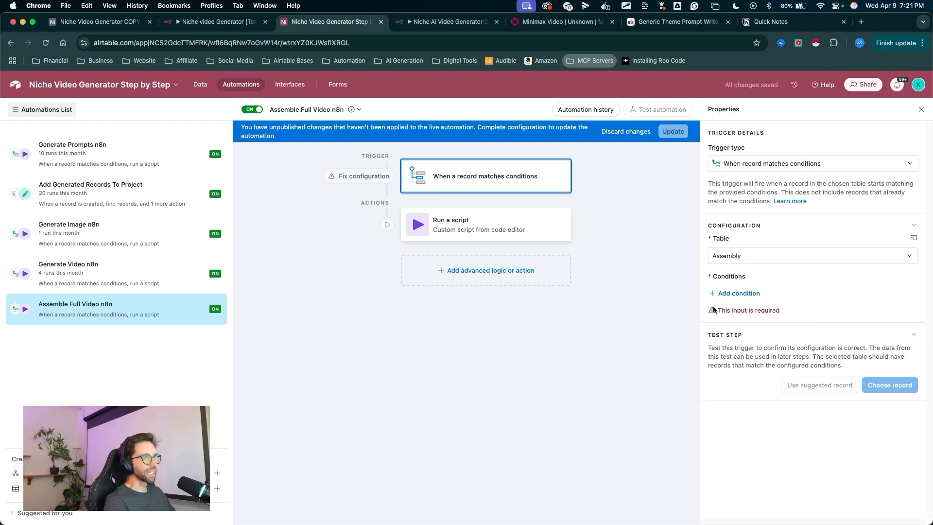
- Add a trigger condition requiring the Assemble field to be checked
drag(668, 314, 722, 292)
click(729, 293)
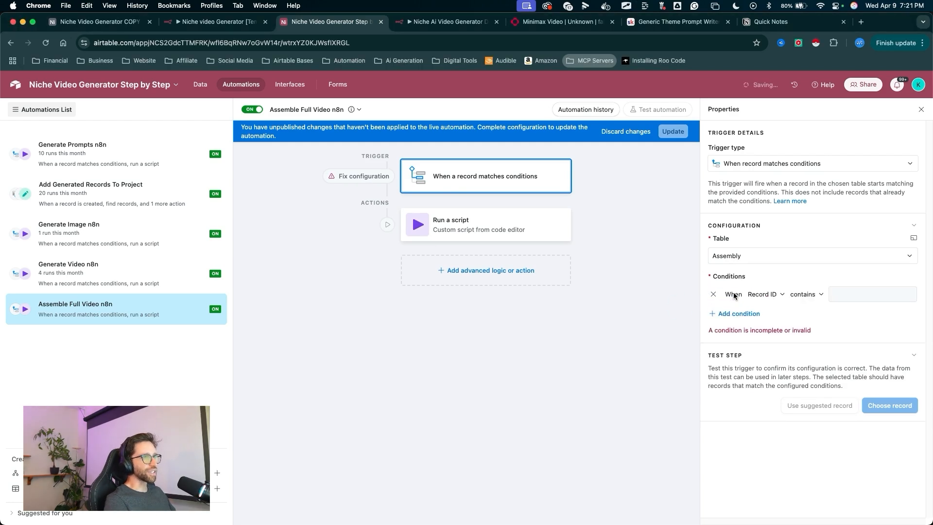
click(768, 295)
scroll(799, 342, down, 3)
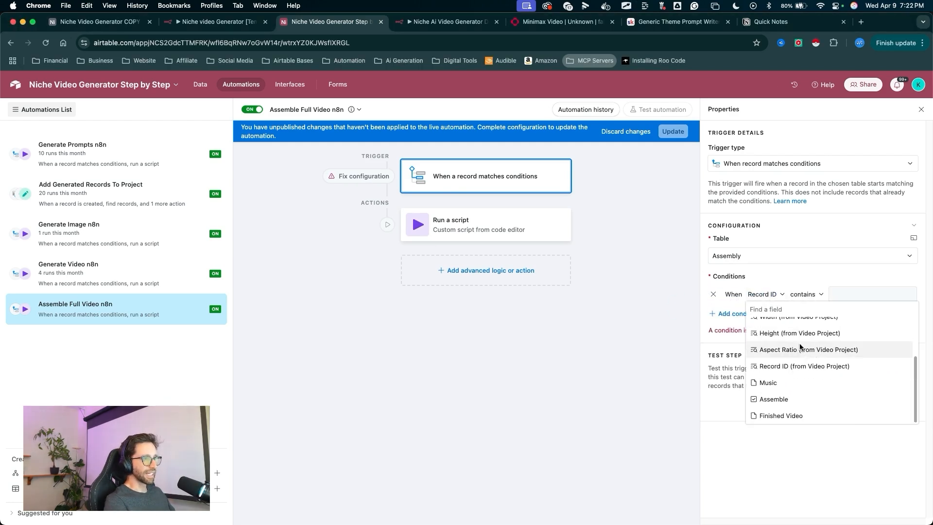
drag(827, 330, 803, 377)
key(Escape)
click(761, 293)
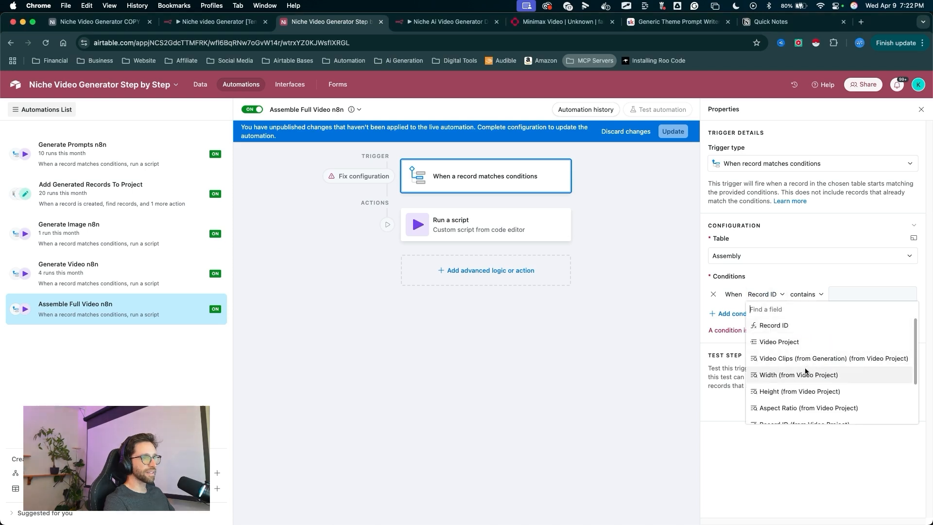
scroll(805, 374, down, 3)
click(781, 396)
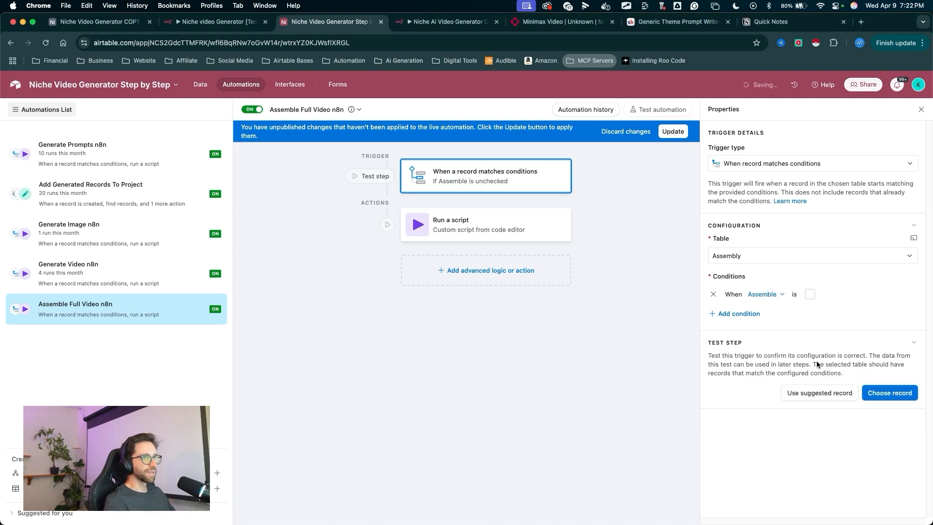
click(810, 294)
- Add a trigger condition requiring the Music field to be not empty
click(737, 314)
click(767, 313)
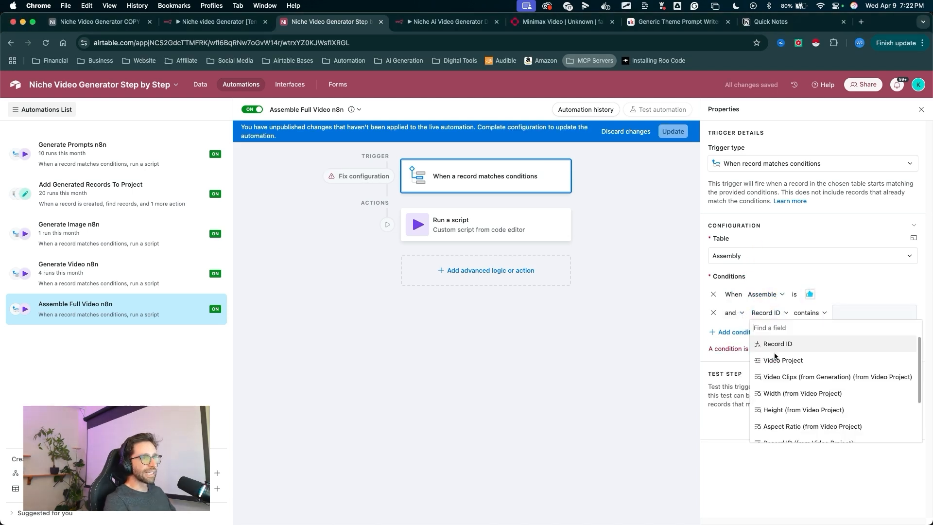
scroll(775, 359, down, 5)
click(773, 402)
click(821, 314)
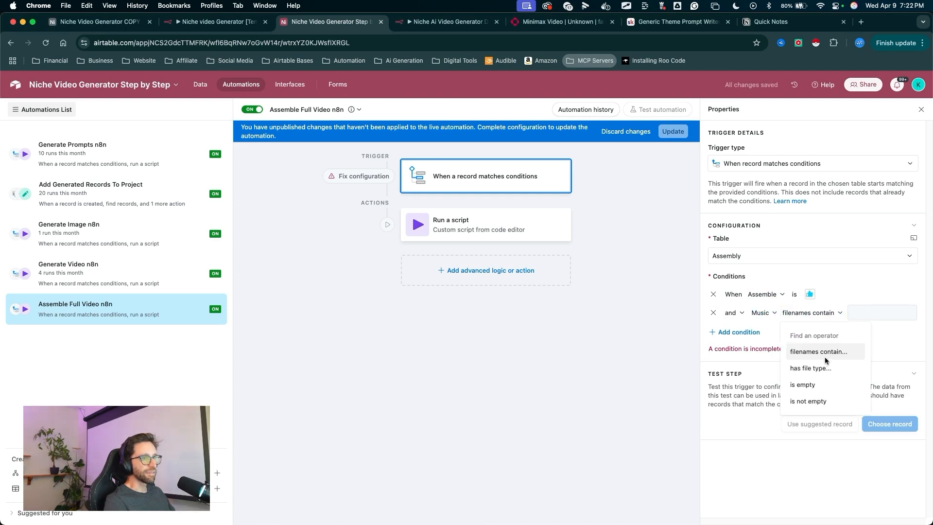
click(808, 401)
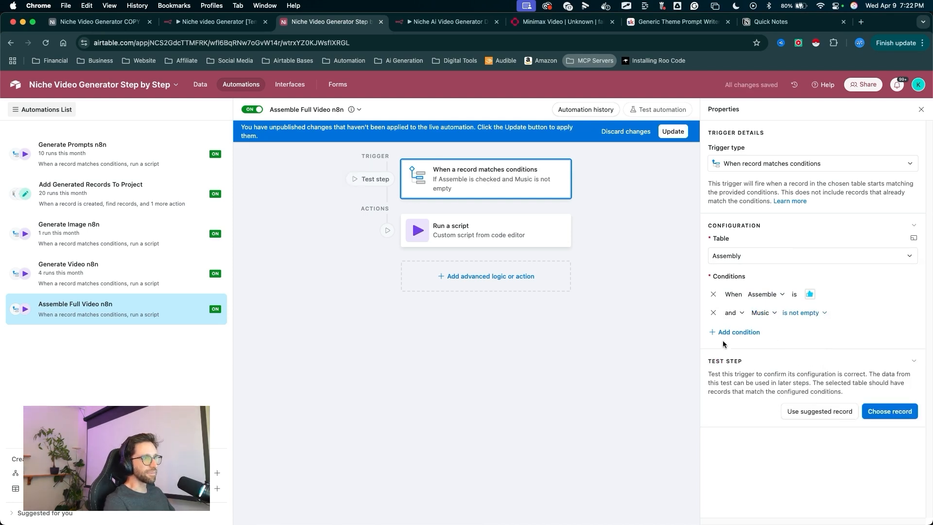
- Add a trigger condition requiring the Finished Video field to be empty
click(737, 332)
click(761, 331)
click(768, 454)
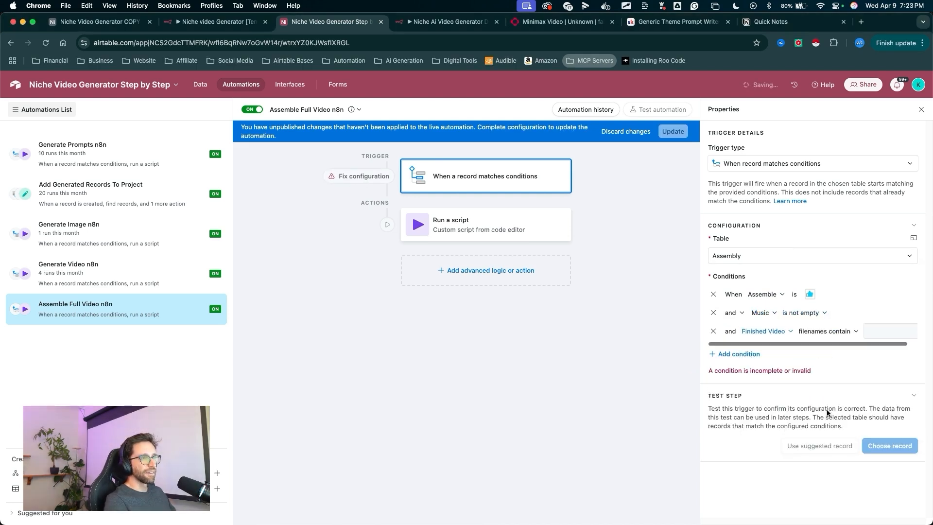
click(827, 332)
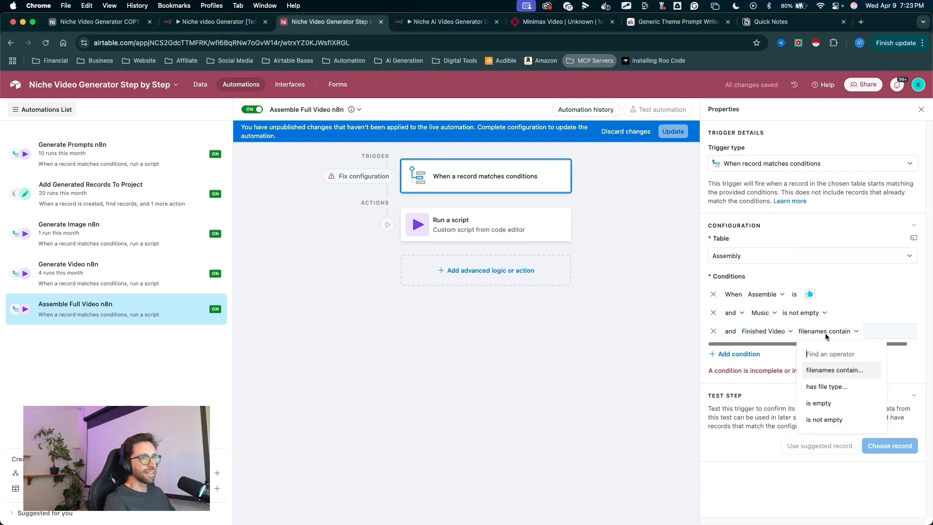
click(832, 403)
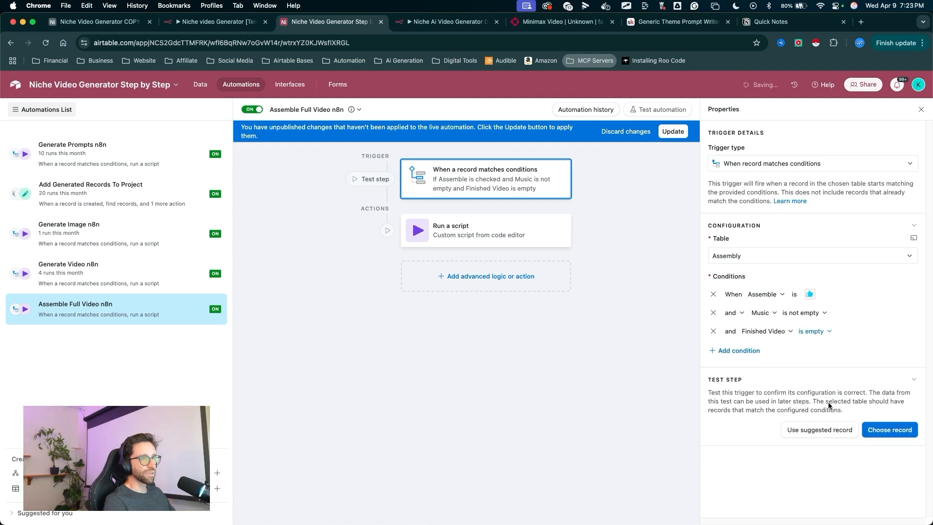
- Add a condition requiring Video Clips (from Generation) to be not empty, and apply the update to the live automation
double_click(741, 354)
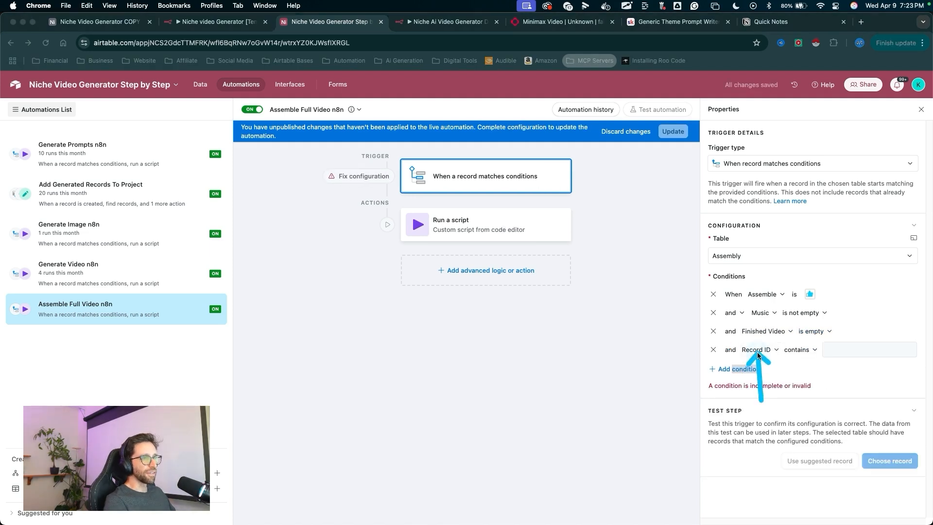
click(756, 350)
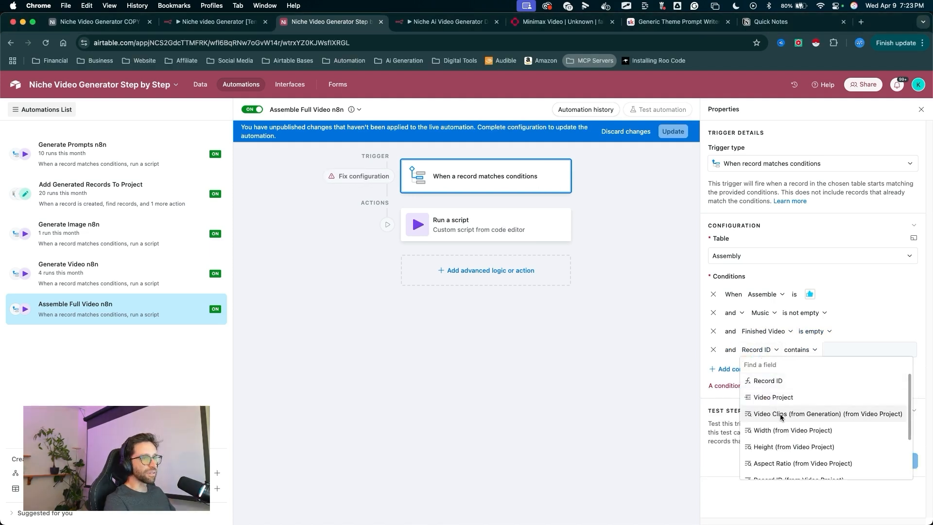
click(808, 416)
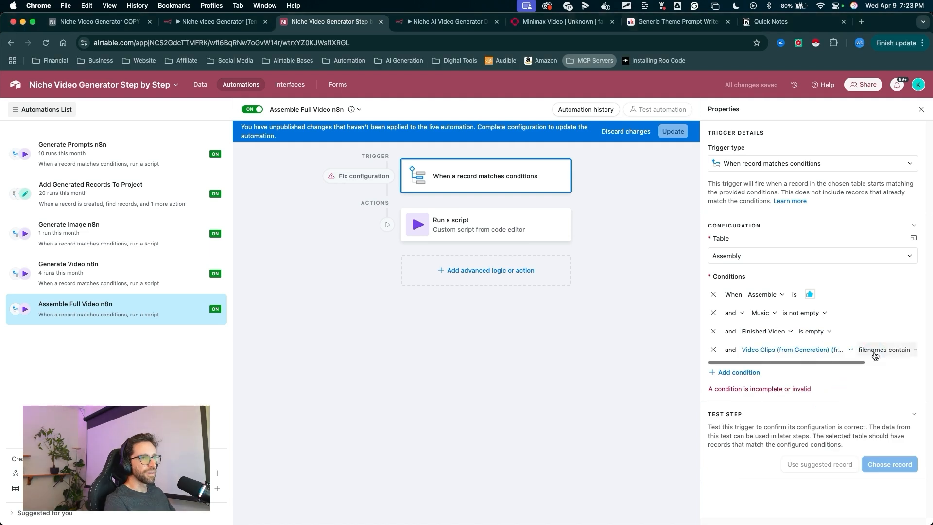
click(878, 351)
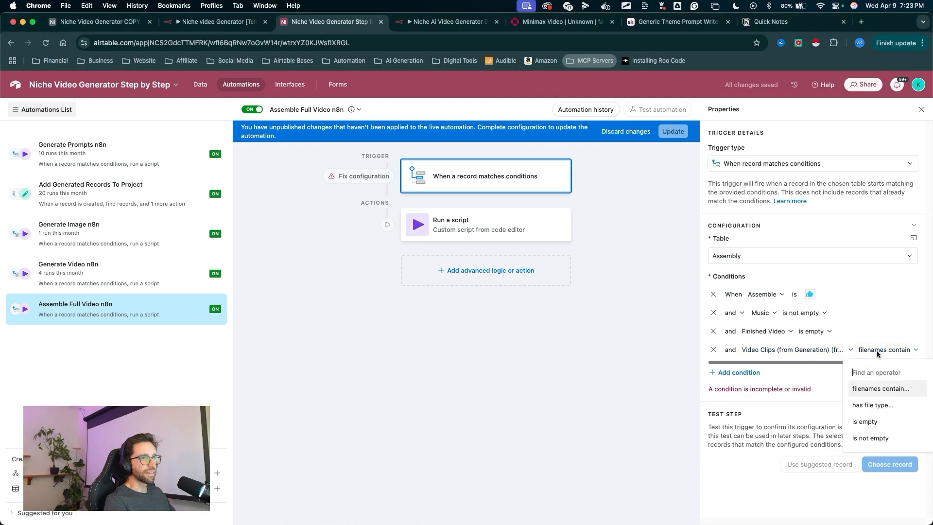
click(875, 438)
drag(763, 362, 793, 363)
key(Escape)
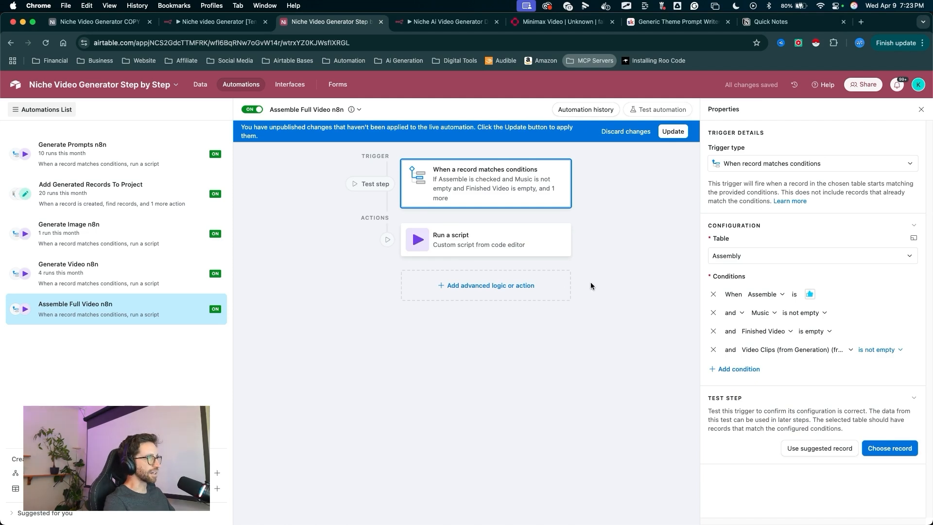
mouse_move(574, 339)
mouse_down()
mouse_move(703, 302)
mouse_move(725, 348)
mouse_move(723, 282)
mouse_move(712, 315)
mouse_move(718, 278)
mouse_move(825, 288)
mouse_move(773, 334)
mouse_move(670, 357)
mouse_up()
key(Escape)
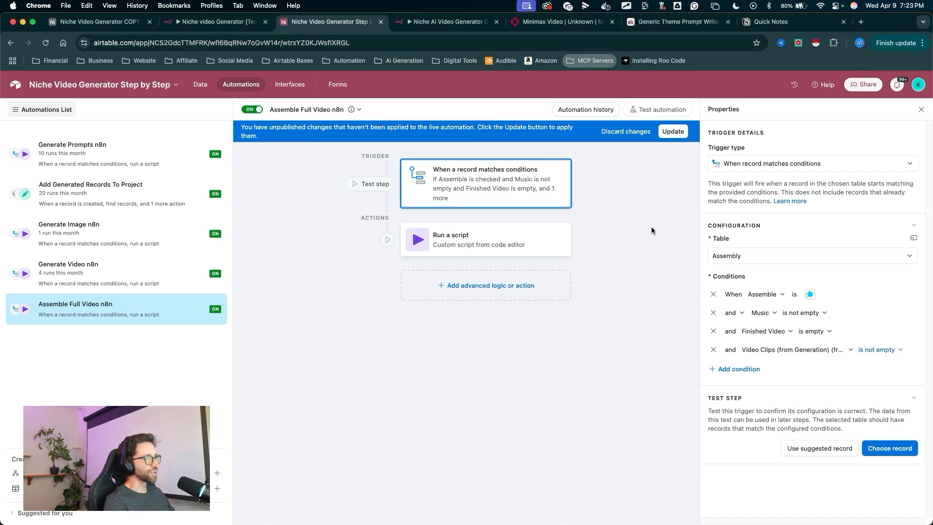
click(673, 131)
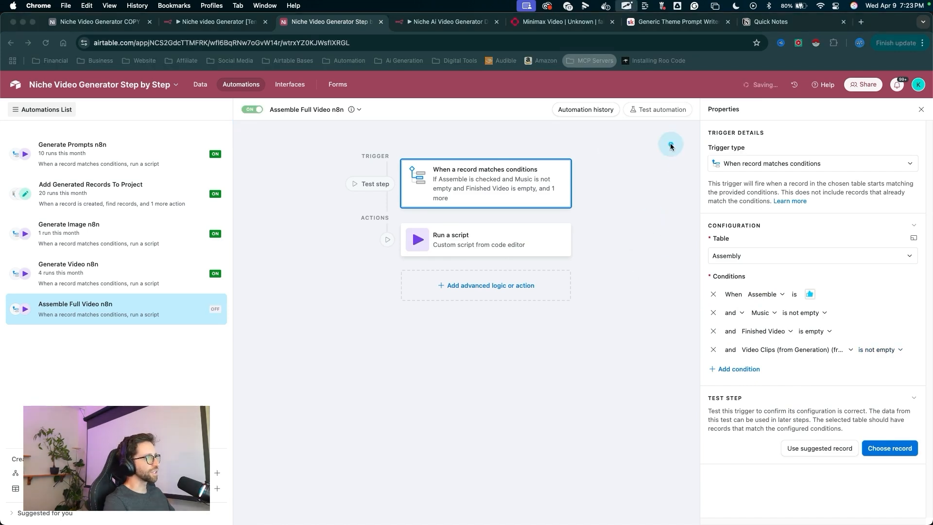
- Set the Run a script action's action input to assembleVideo and apply the update to the live automation
drag(671, 145, 488, 225)
key(Escape)
click(488, 225)
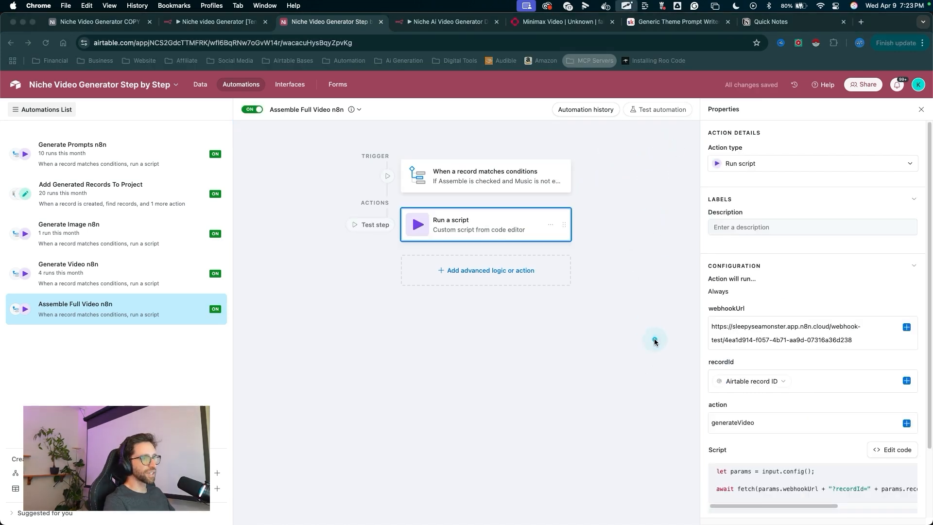
drag(612, 271, 728, 430)
key(Escape)
click(767, 424)
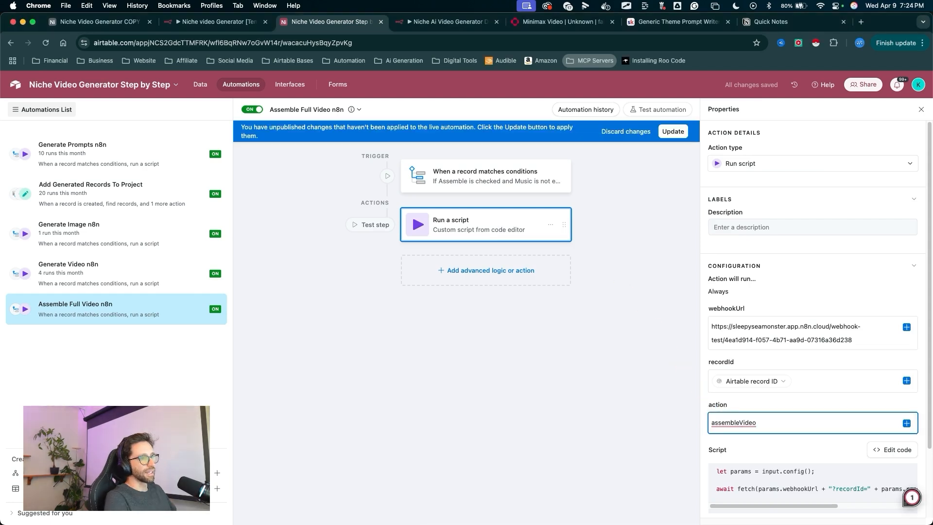
key(ctrl+a)
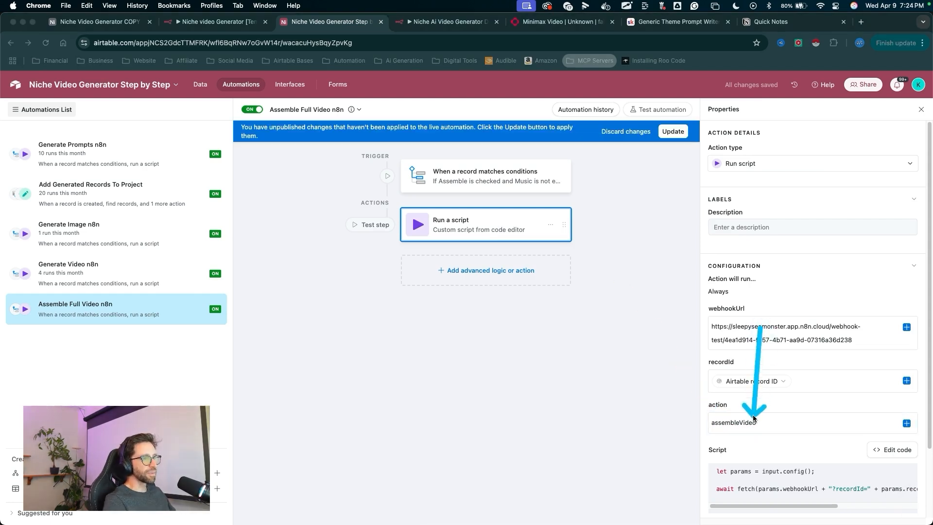
key(Escape)
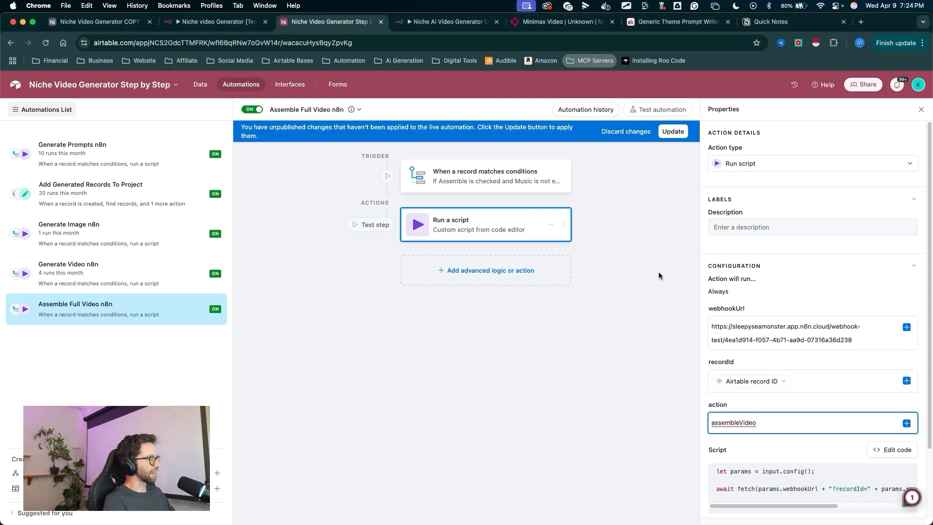
key(ctrl+a)
drag(657, 199, 671, 137)
key(Escape)
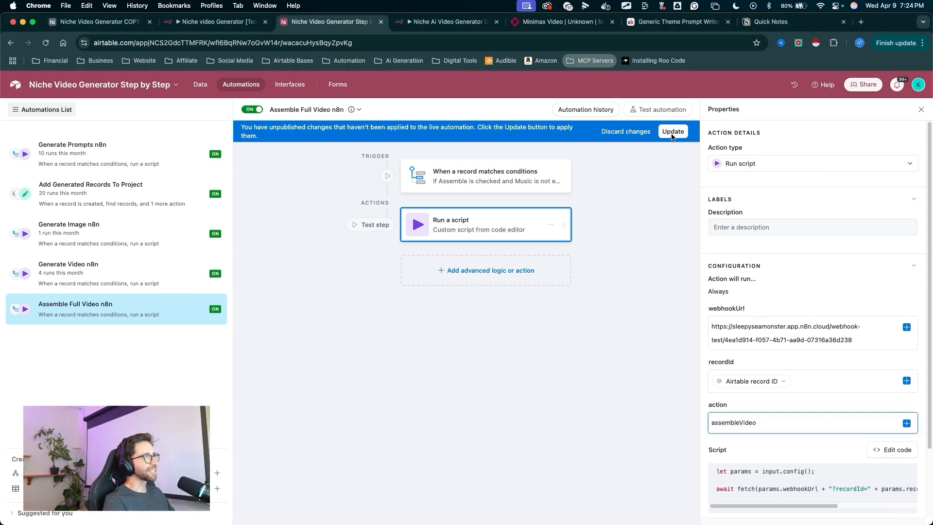
click(673, 131)
- In the Generation table, link the Simple Animation video prompt to the third Ref Image TEST record
key(ctrl+a)
mouse_move(322, 216)
mouse_down()
mouse_move(251, 82)
mouse_move(180, 85)
mouse_move(194, 88)
mouse_up()
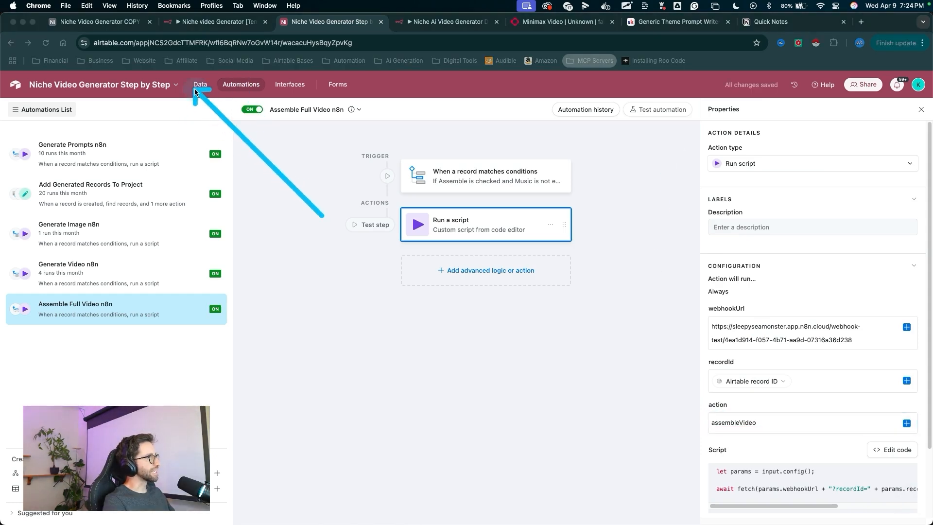
key(Escape)
click(194, 89)
key(ctrl+a)
mouse_move(439, 343)
mouse_down()
mouse_move(268, 153)
mouse_move(139, 111)
mouse_up()
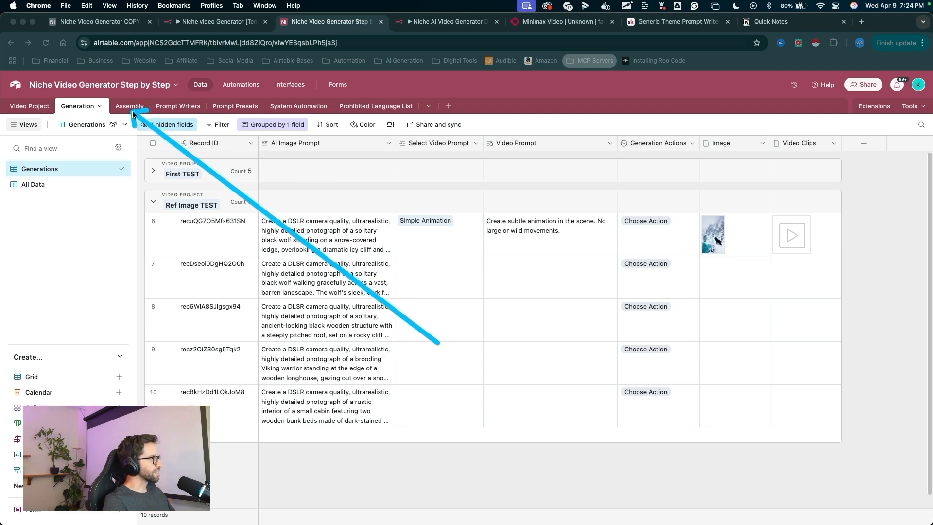
mouse_move(136, 109)
mouse_down()
mouse_move(233, 282)
mouse_move(507, 226)
mouse_move(626, 294)
mouse_move(619, 235)
mouse_move(461, 228)
mouse_move(753, 283)
mouse_move(432, 238)
mouse_move(164, 120)
mouse_move(435, 263)
mouse_move(146, 106)
mouse_move(375, 229)
mouse_move(410, 270)
mouse_move(292, 277)
mouse_move(642, 276)
mouse_move(512, 217)
mouse_move(428, 264)
mouse_move(354, 381)
mouse_move(535, 333)
mouse_up()
mouse_move(456, 396)
mouse_down()
mouse_move(441, 317)
mouse_move(343, 316)
mouse_move(400, 319)
mouse_up()
key(Escape)
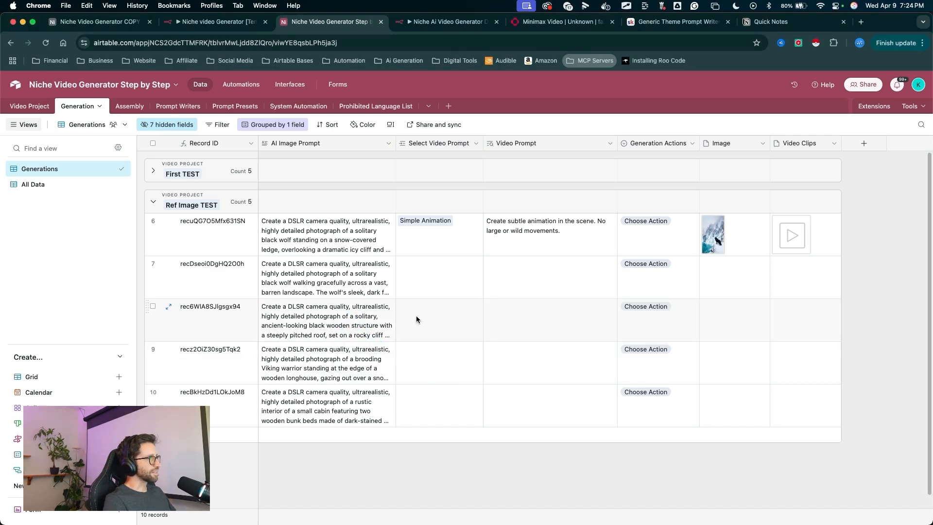
click(416, 316)
click(404, 306)
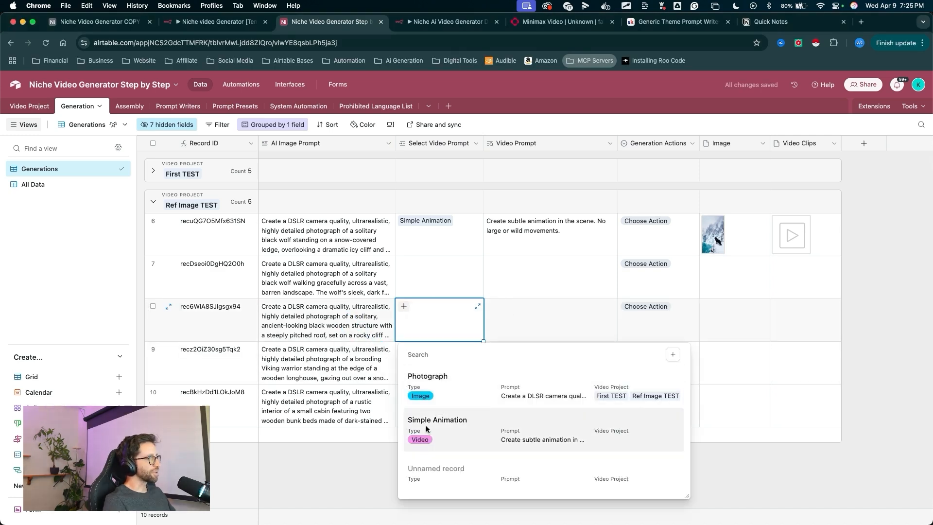
click(425, 425)
drag(479, 504, 563, 335)
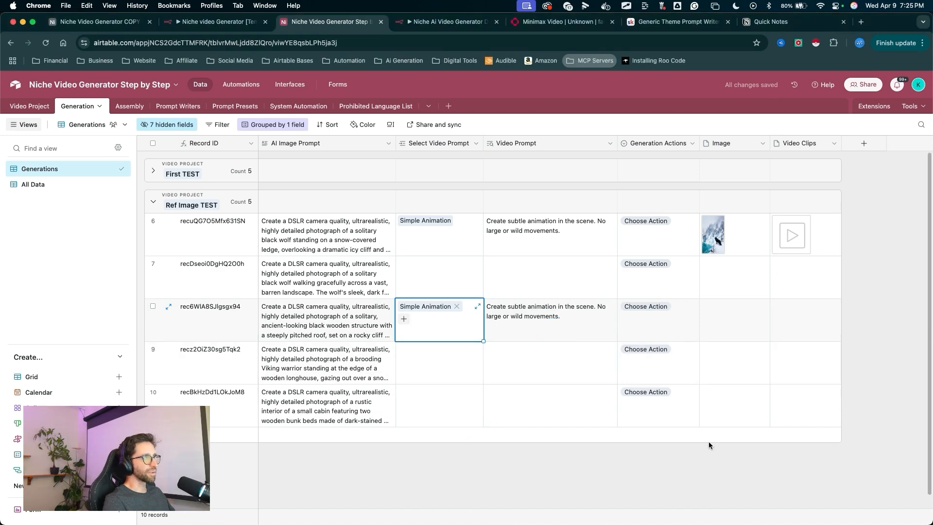
- Close the Switch node in the n8n workflow and start a test run so it waits for the webhook
drag(703, 457, 678, 386)
click(654, 315)
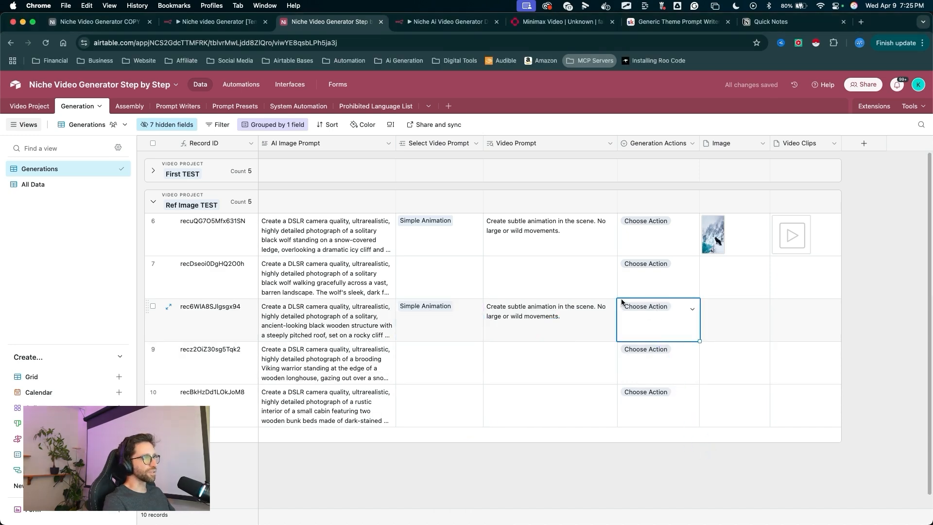
drag(676, 231, 658, 311)
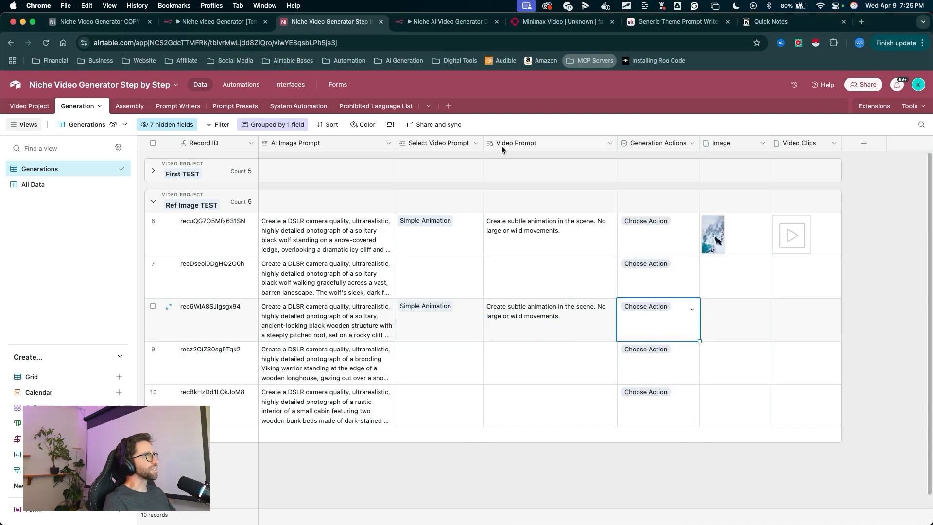
click(445, 22)
drag(626, 241, 610, 88)
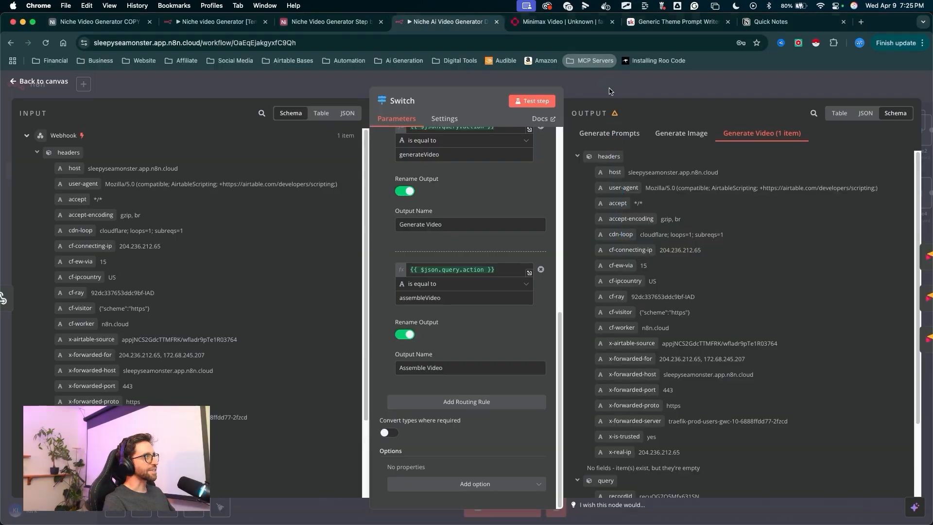
click(611, 91)
drag(509, 352, 508, 480)
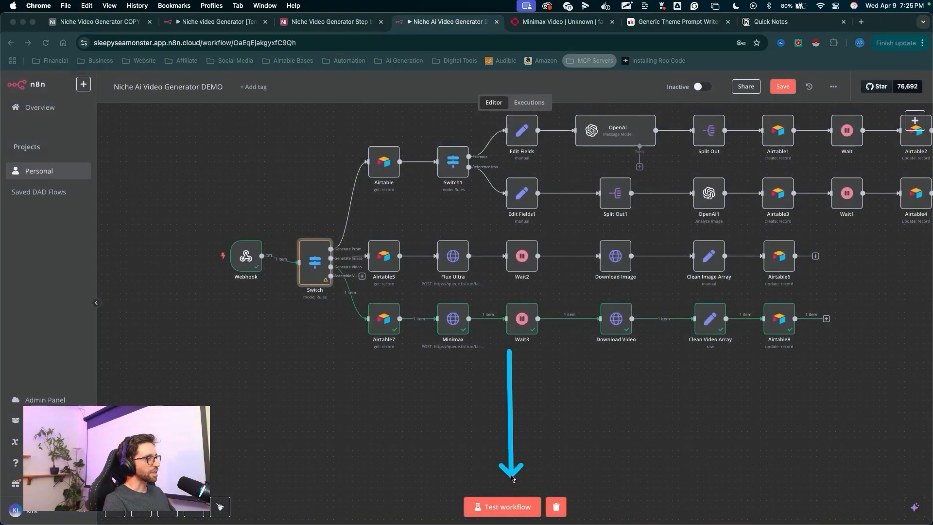
click(503, 508)
- Set the third Ref Image TEST record's Generation Actions to Generate Image
click(331, 21)
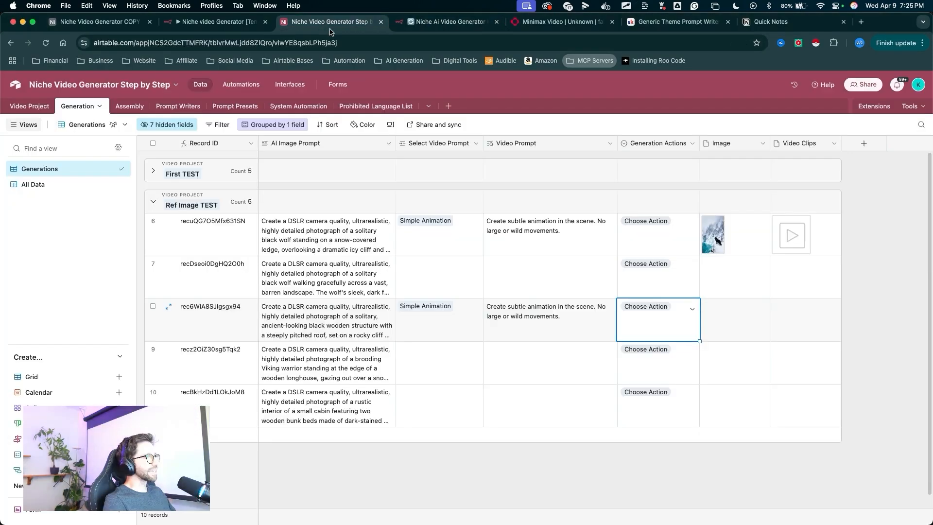
click(657, 320)
click(657, 372)
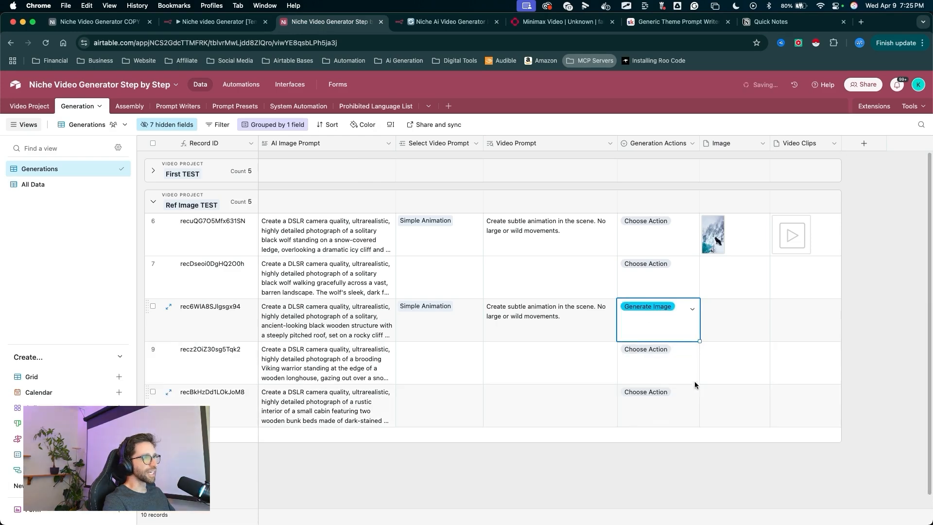
- Follow the Generate Image route's execution in n8n and start another test run of the workflow
click(449, 22)
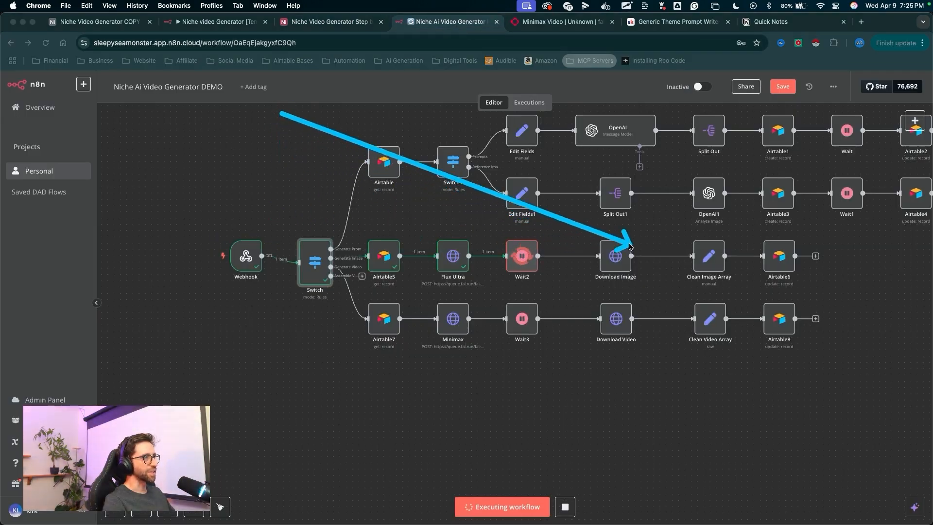
drag(632, 231, 773, 249)
key(Escape)
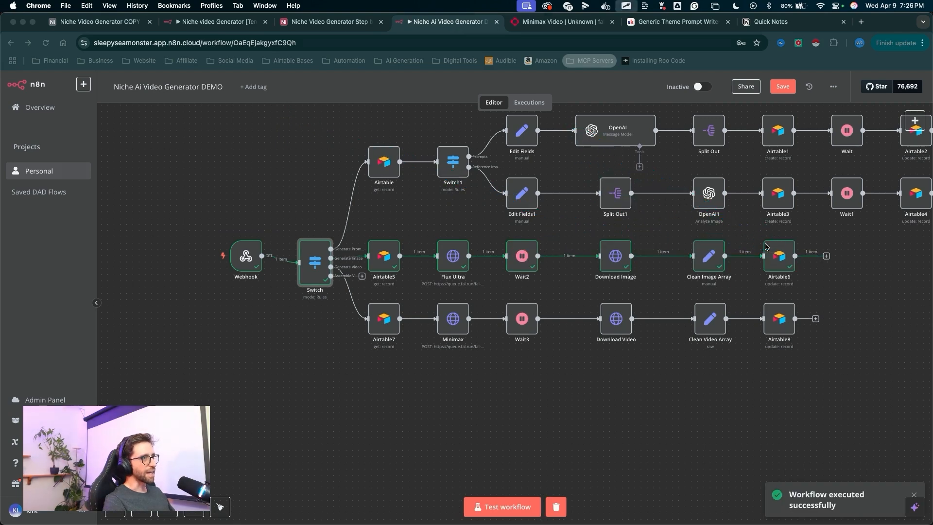
mouse_move(494, 207)
mouse_down()
mouse_move(502, 382)
mouse_move(483, 510)
mouse_move(359, 319)
mouse_move(645, 433)
mouse_move(502, 482)
mouse_up()
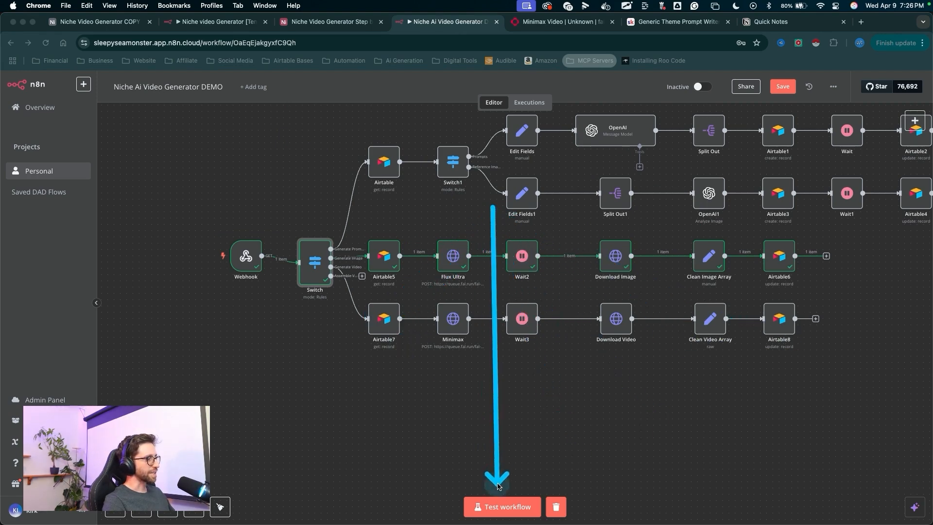
key(Escape)
click(502, 506)
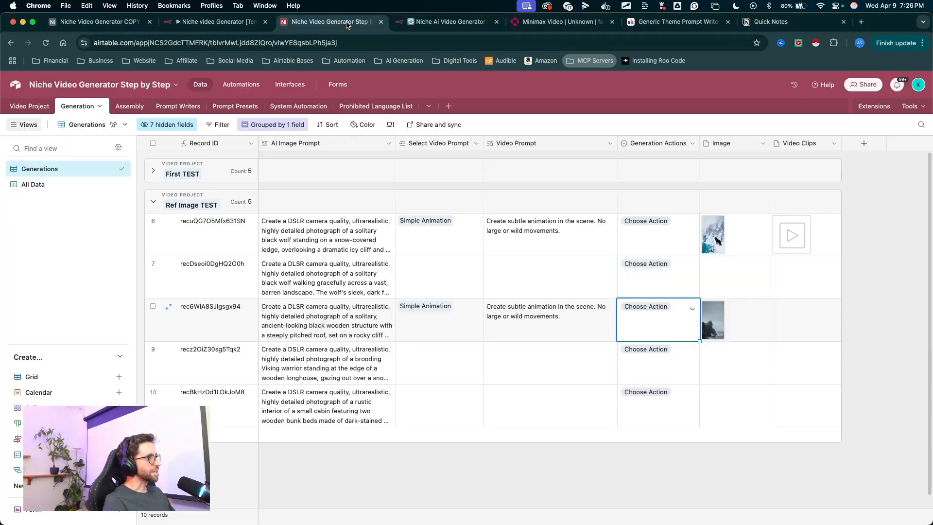
- Open the image generated for the third Ref Image TEST record in full view
click(331, 22)
click(729, 462)
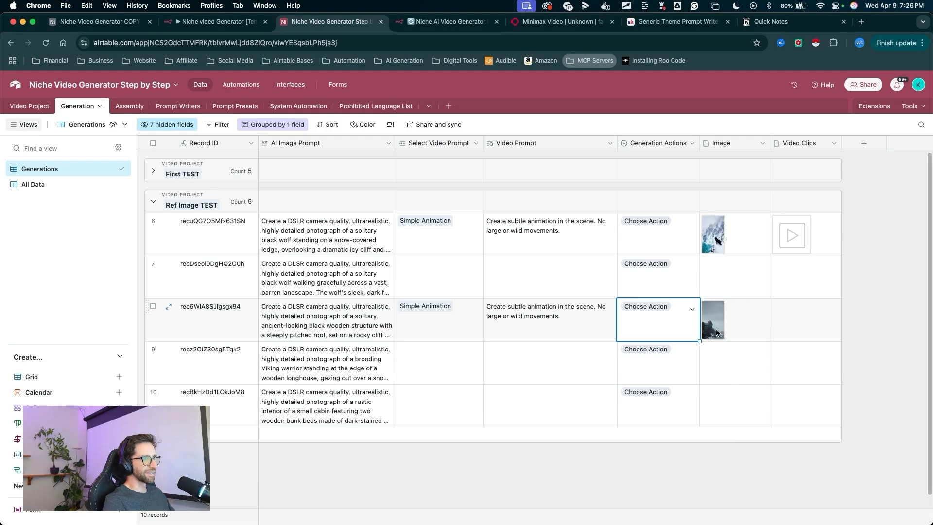
click(706, 326)
click(706, 324)
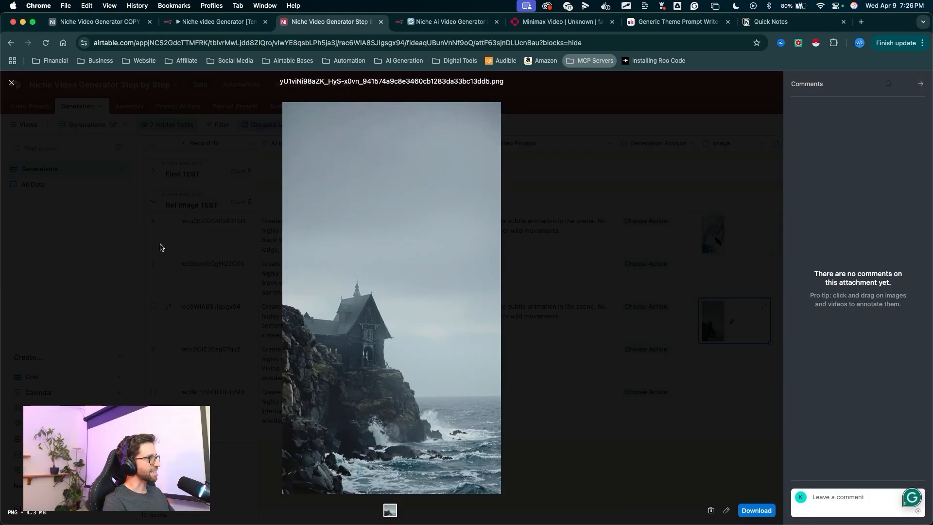
- Close the image preview and set the third Ref Image TEST record's Generation Actions to Generate Video
click(160, 247)
drag(755, 186, 680, 252)
click(651, 307)
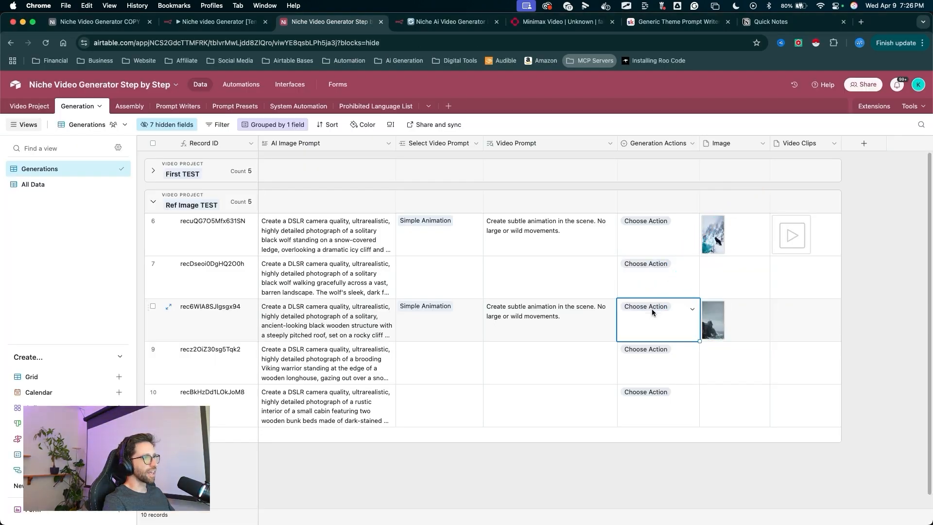
click(651, 308)
click(646, 394)
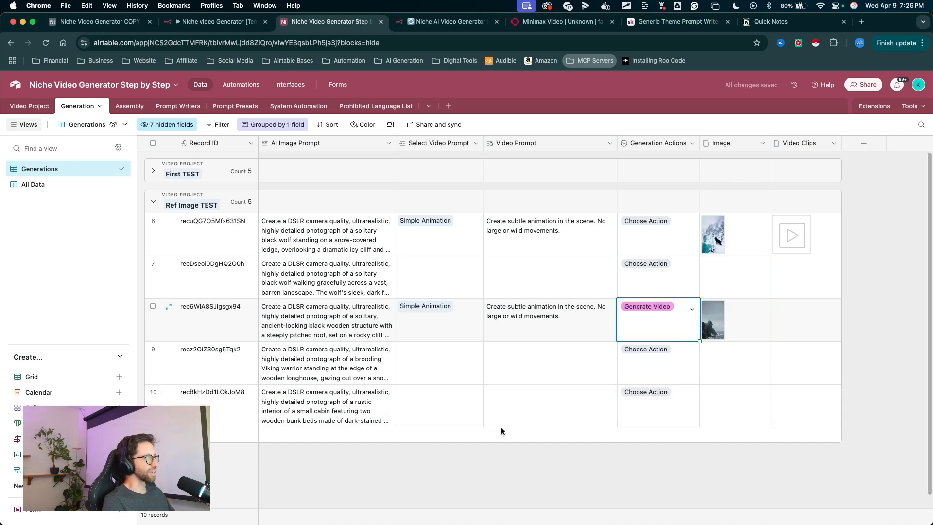
- Open the Assembly table and review its linked video clips, dimension, music, assemble and finished video fields
drag(732, 490, 794, 328)
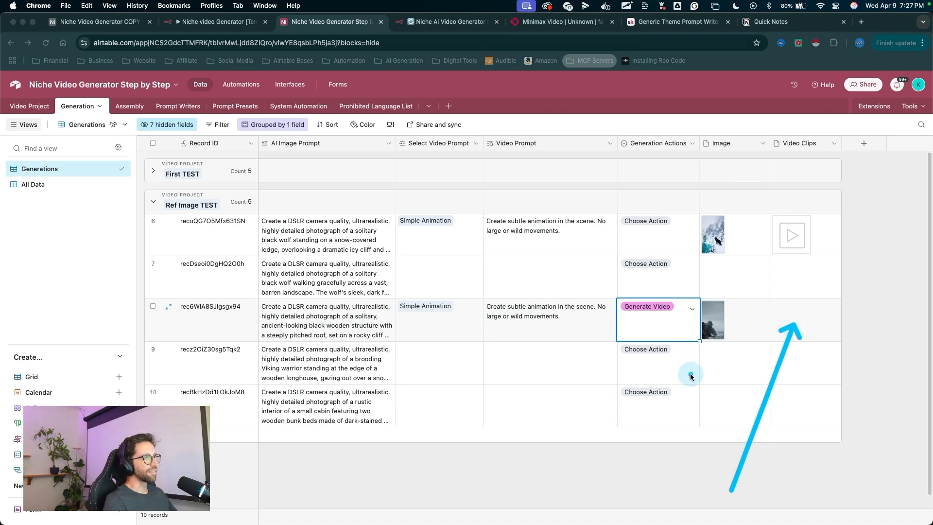
key(Escape)
key(ctrl+a)
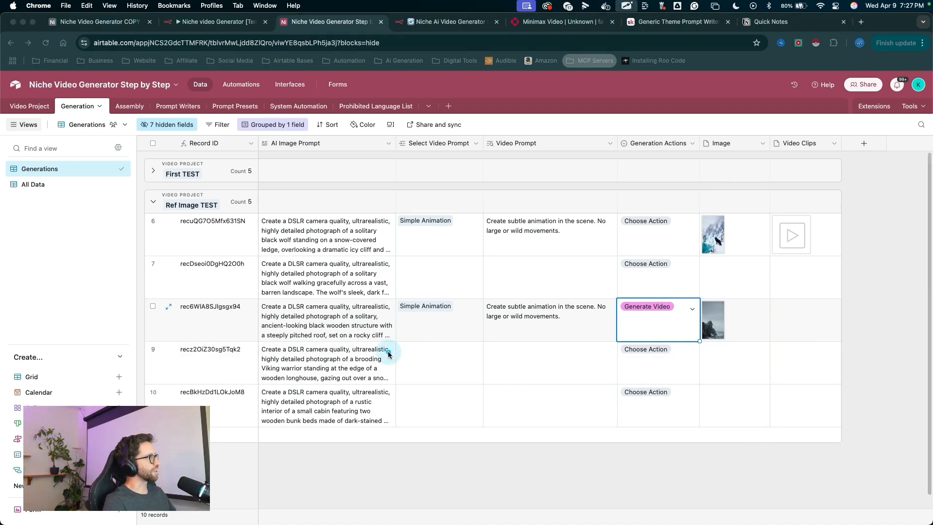
mouse_move(388, 354)
mouse_down()
mouse_move(182, 131)
mouse_move(128, 104)
mouse_up()
key(Escape)
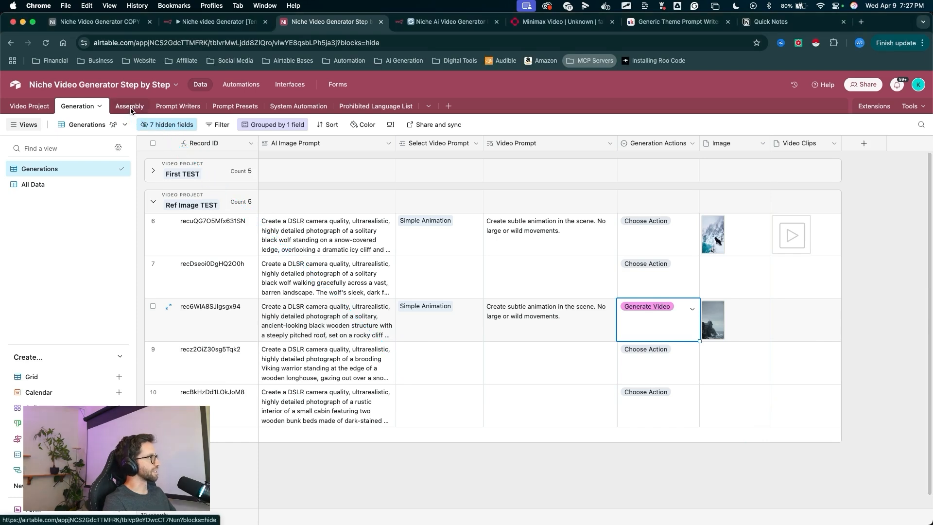
click(130, 110)
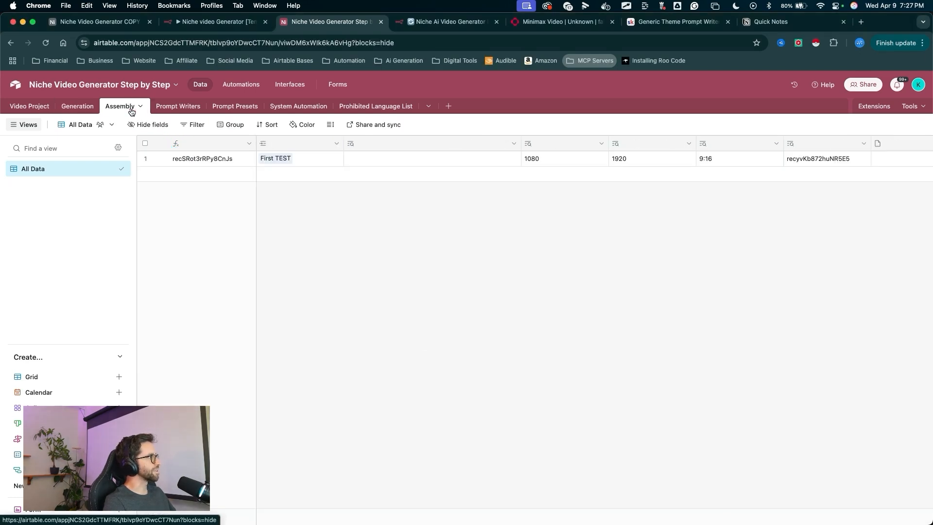
key(ctrl+a)
mouse_move(433, 375)
mouse_down()
mouse_move(21, 188)
mouse_move(357, 169)
mouse_move(197, 162)
mouse_move(99, 119)
mouse_move(640, 179)
mouse_up()
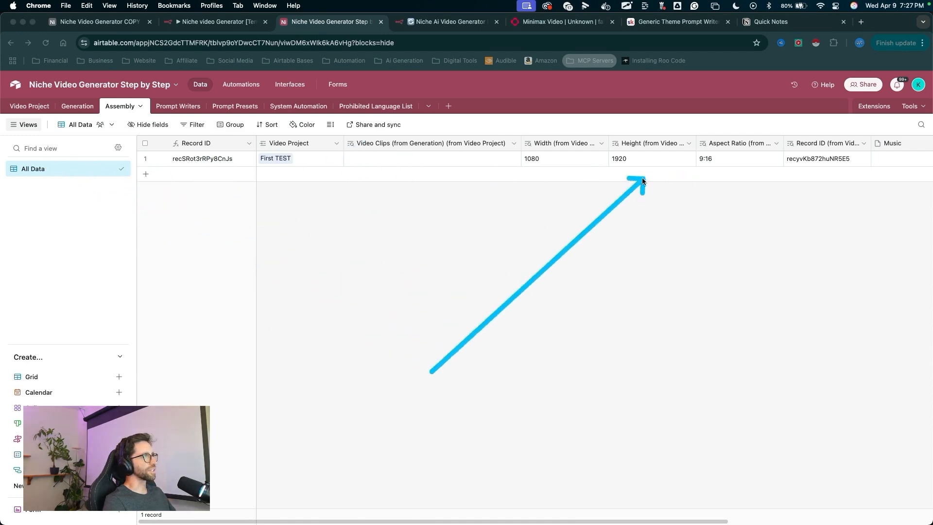
key(Escape)
scroll(373, 175, right, 1)
scroll(373, 171, left, 5)
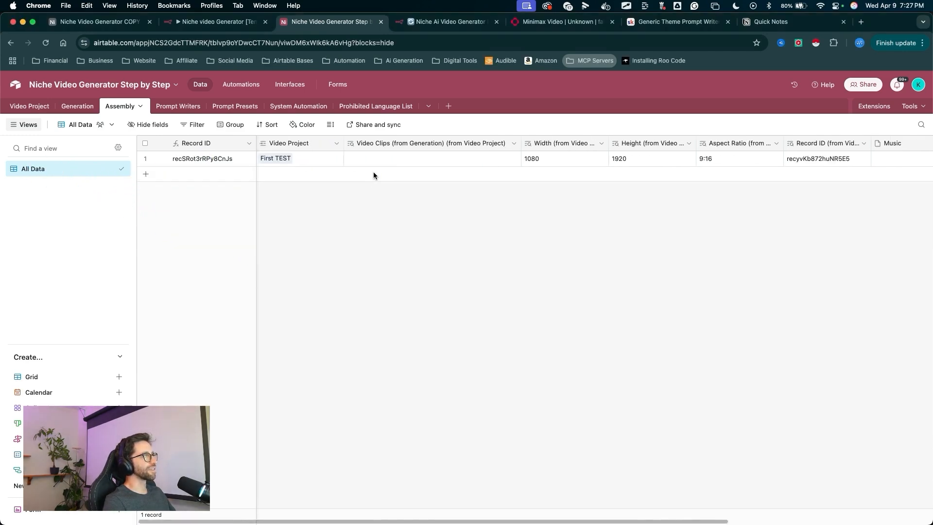
scroll(374, 171, right, 6)
mouse_move(374, 298)
mouse_down()
mouse_move(249, 282)
mouse_move(744, 227)
mouse_move(431, 153)
mouse_up()
key(Escape)
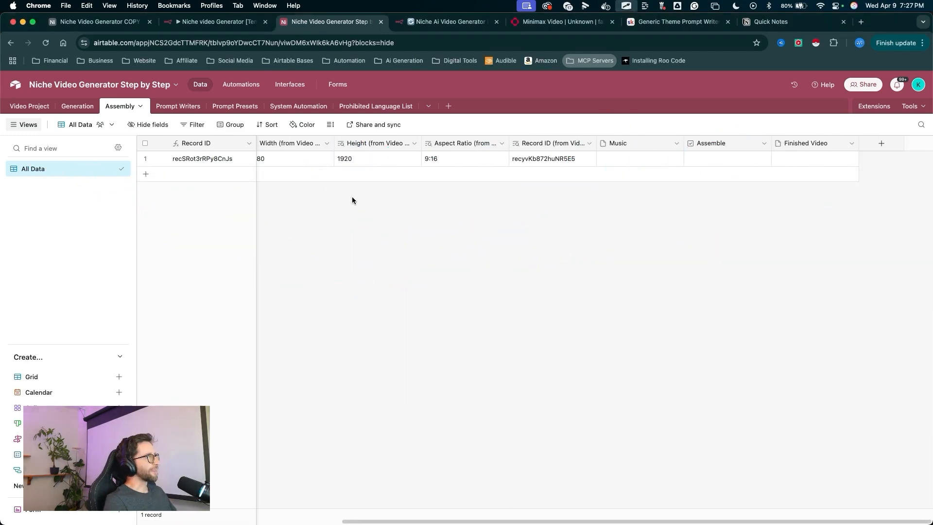
scroll(379, 192, left, 5)
mouse_move(372, 306)
mouse_down()
mouse_move(272, 183)
mouse_move(156, 178)
mouse_move(328, 171)
mouse_move(126, 174)
mouse_move(258, 167)
mouse_up()
key(Escape)
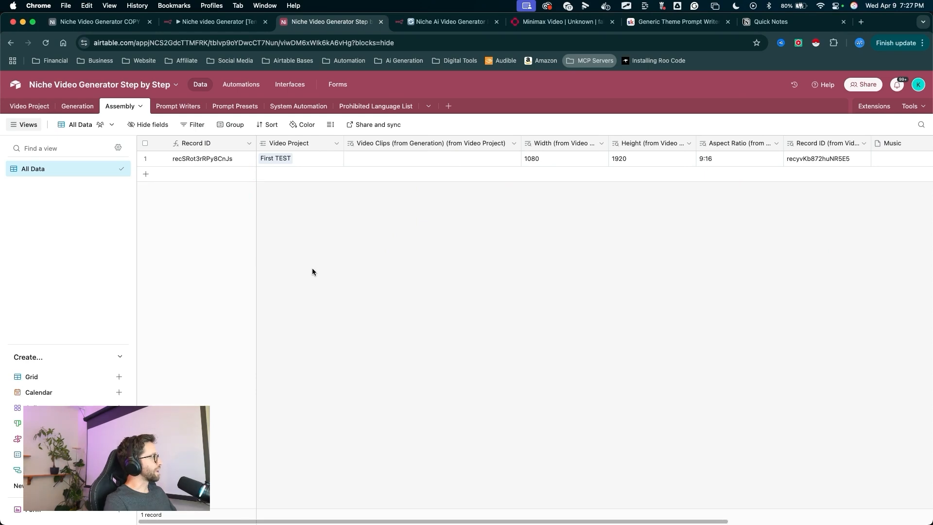
mouse_move(287, 332)
mouse_down()
mouse_move(225, 239)
mouse_move(298, 174)
mouse_move(220, 176)
mouse_move(248, 180)
mouse_move(133, 160)
mouse_up()
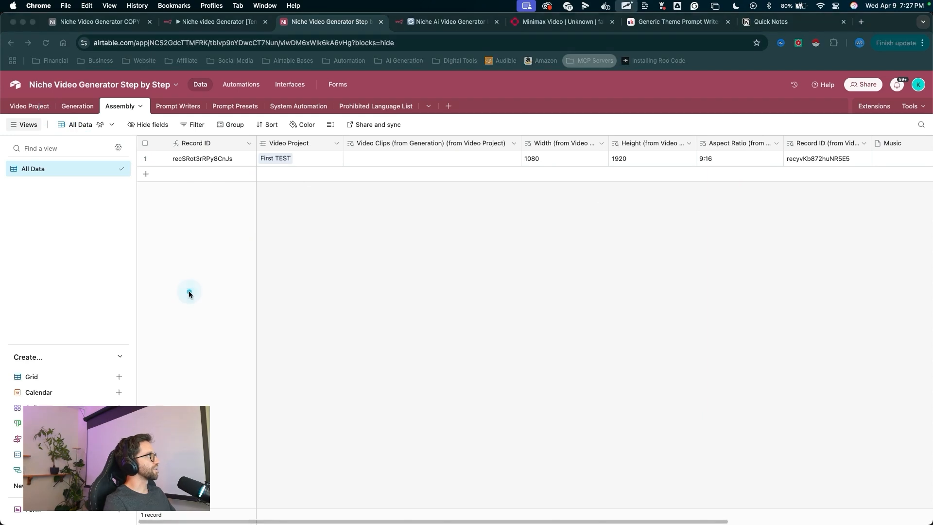
mouse_move(191, 273)
mouse_down()
mouse_move(185, 179)
mouse_move(130, 117)
mouse_move(195, 176)
mouse_up()
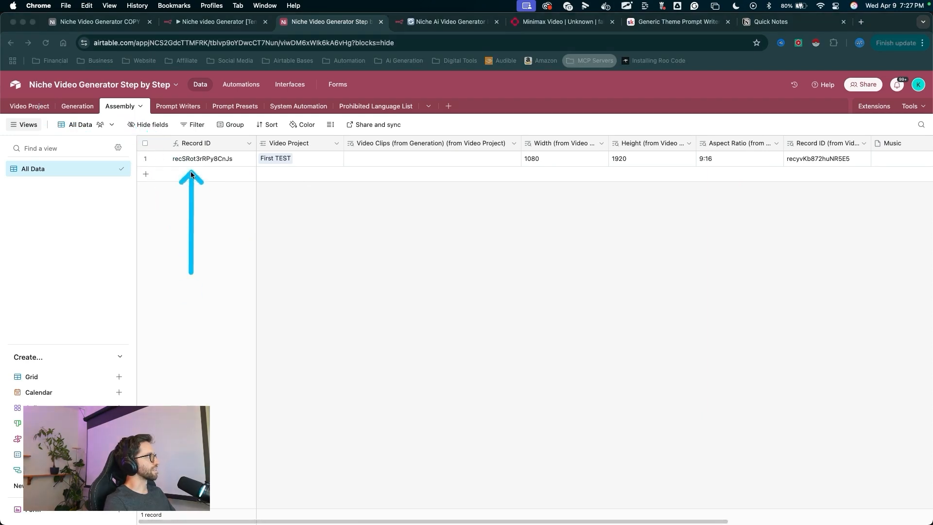
drag(285, 229, 231, 97)
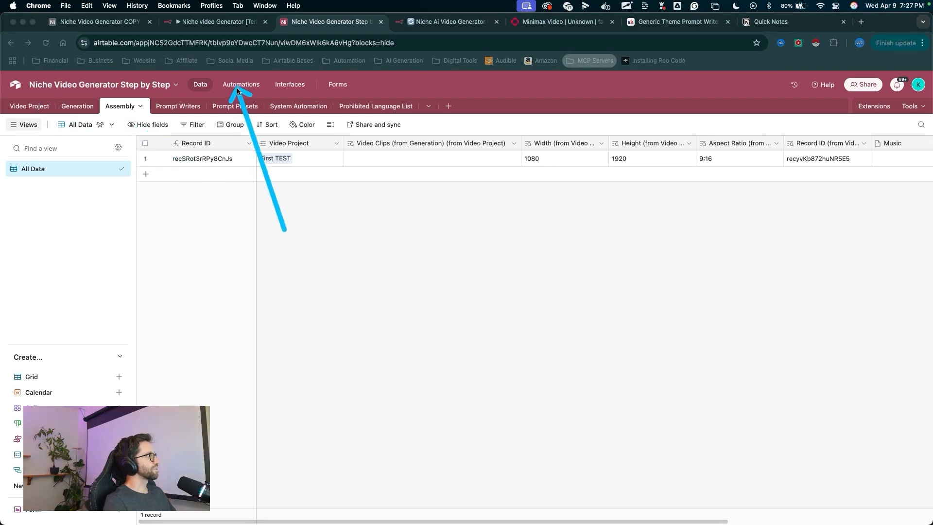
- Create a new Airtable automation named New Project
click(240, 85)
drag(250, 328, 218, 472)
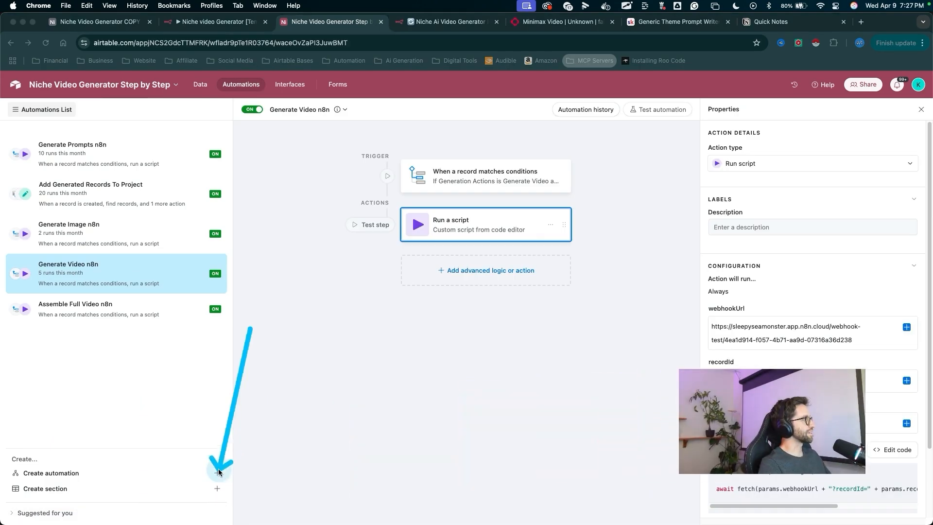
click(217, 473)
text(New Project)
click(339, 262)
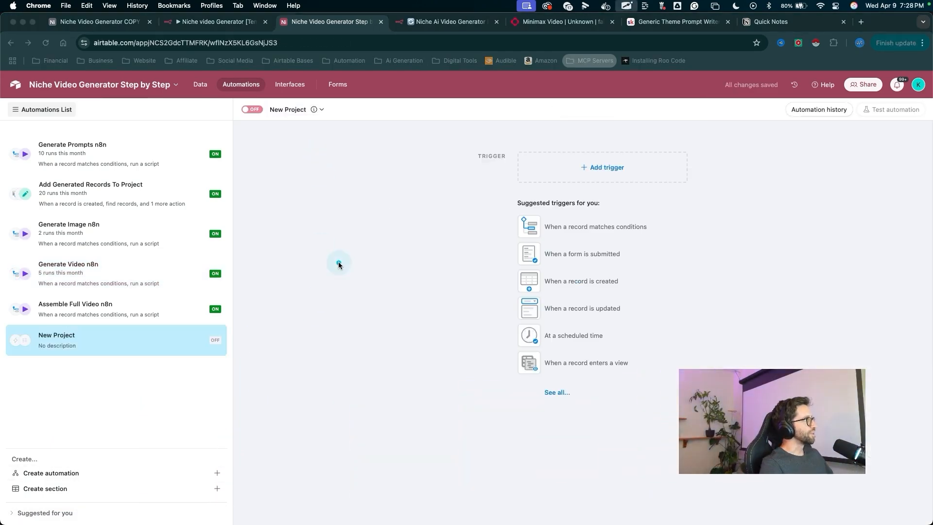
- Set the automation's trigger to when a record is created in the Video Project table
mouse_move(338, 263)
mouse_down()
mouse_move(290, 117)
mouse_move(568, 175)
mouse_up()
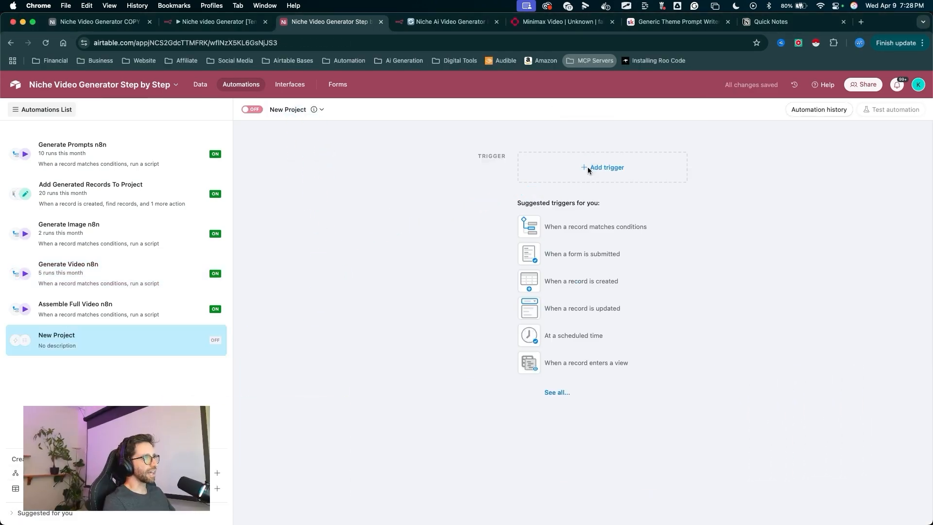
click(587, 167)
drag(426, 207, 562, 234)
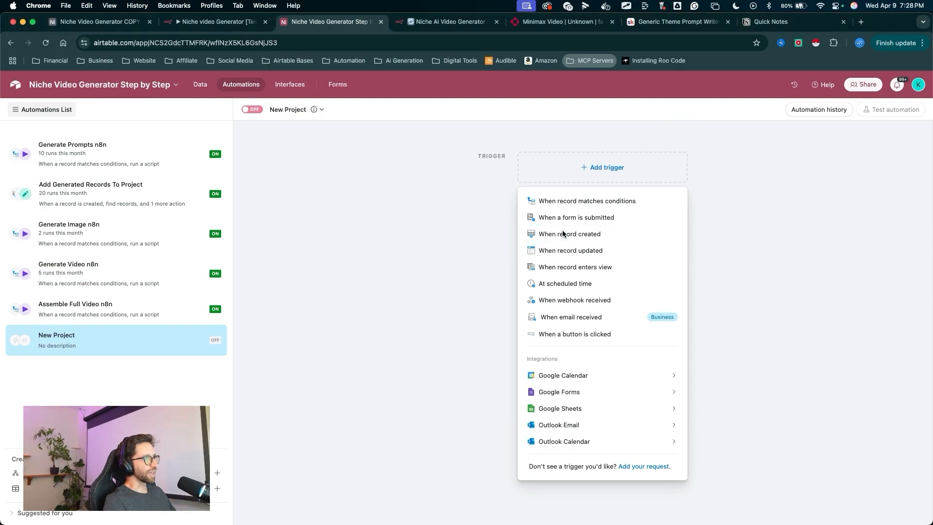
click(563, 233)
drag(625, 271, 718, 246)
click(733, 246)
click(733, 277)
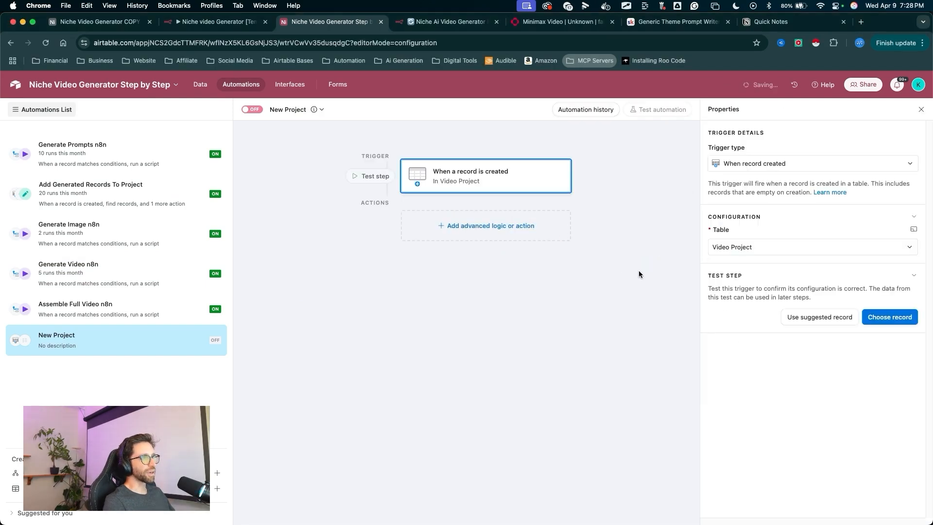
- Add a Create record action that creates a record in the Assembly table
drag(382, 484, 496, 227)
click(496, 227)
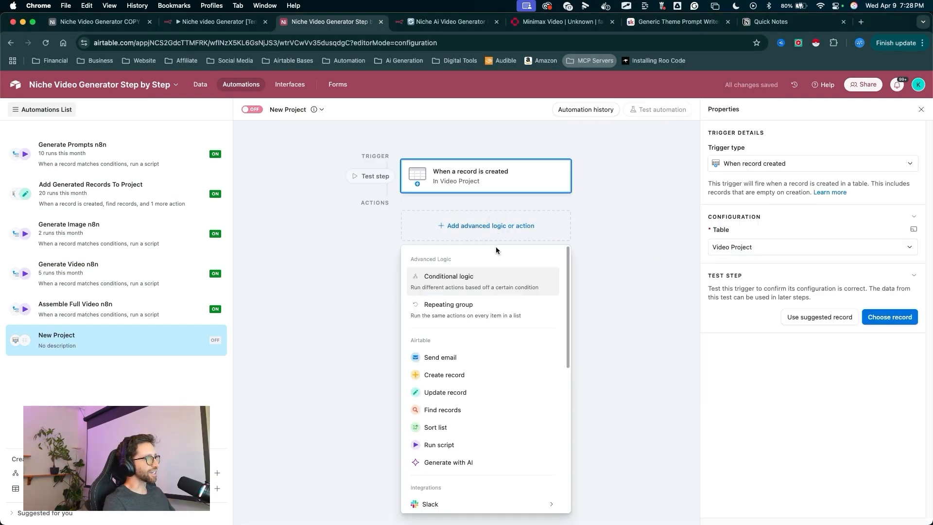
drag(309, 360, 422, 373)
click(422, 374)
mouse_move(295, 349)
mouse_down()
mouse_move(499, 223)
mouse_move(500, 208)
mouse_move(531, 234)
mouse_move(427, 229)
mouse_move(494, 229)
mouse_move(742, 326)
mouse_up()
click(742, 325)
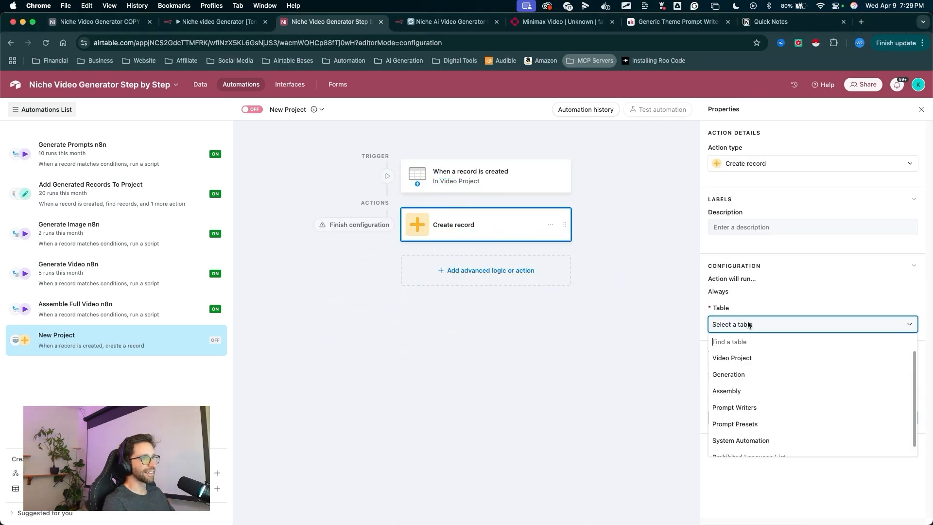
click(731, 391)
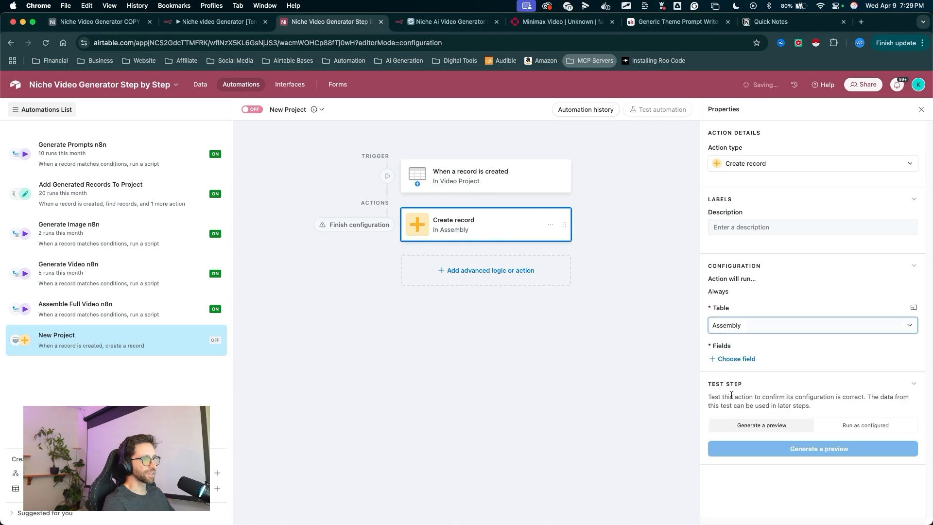
- Map the new Assembly record's Video Project field to the trigger record's Airtable record ID
click(732, 360)
click(740, 411)
mouse_move(744, 418)
mouse_down()
mouse_move(846, 390)
mouse_move(915, 388)
mouse_move(907, 389)
mouse_up()
click(907, 389)
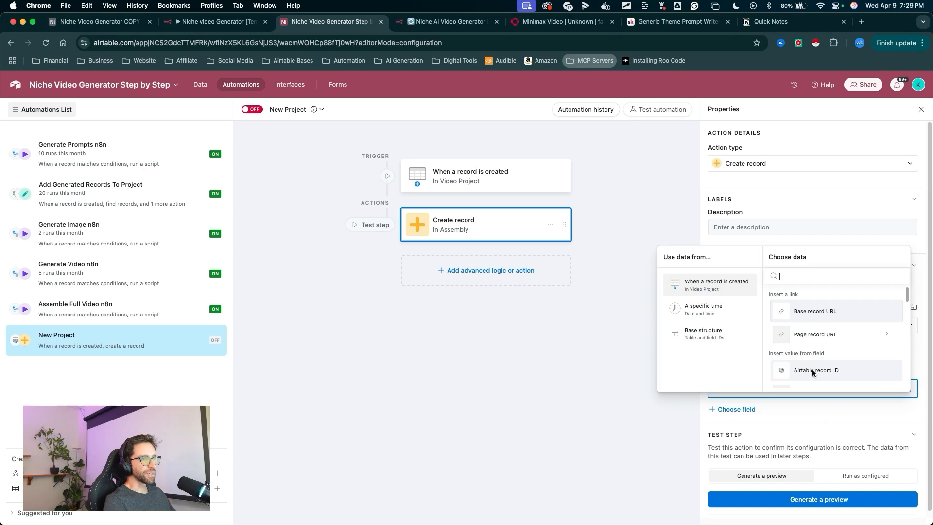
click(812, 369)
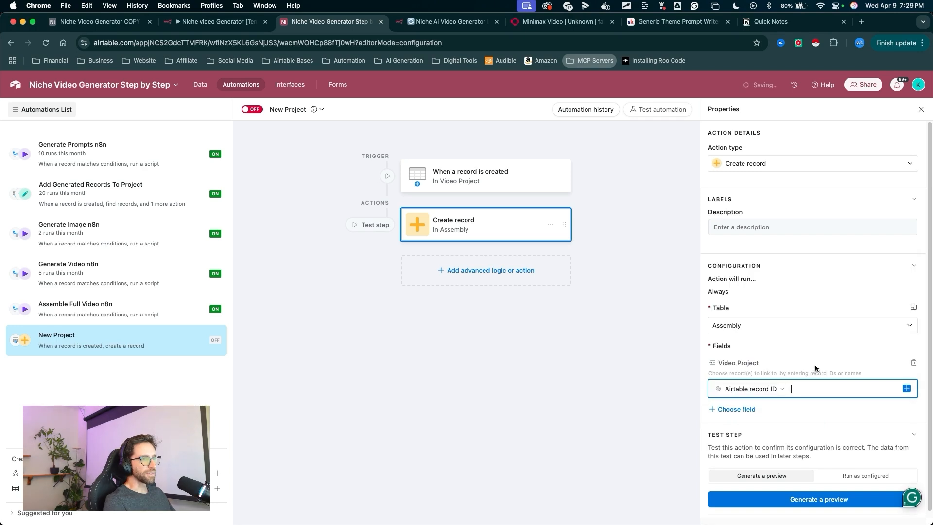
- Add a Find records action with the description Get System Instructions
click(495, 271)
drag(576, 367, 551, 393)
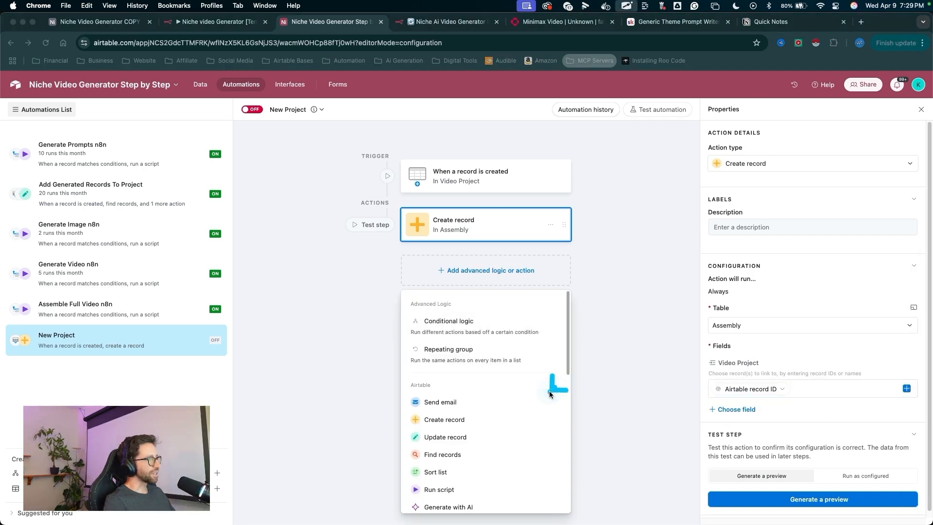
click(447, 454)
drag(564, 310, 723, 242)
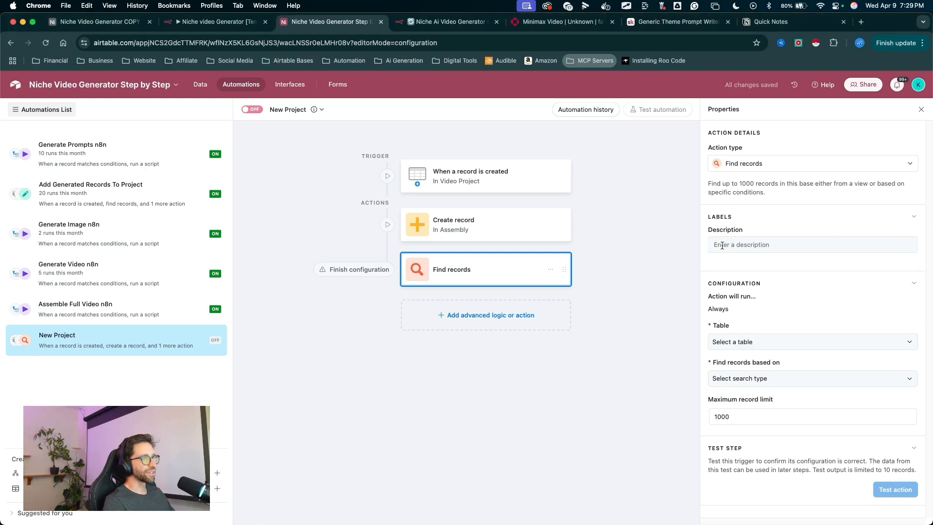
click(722, 245)
text(Get System Instructions)
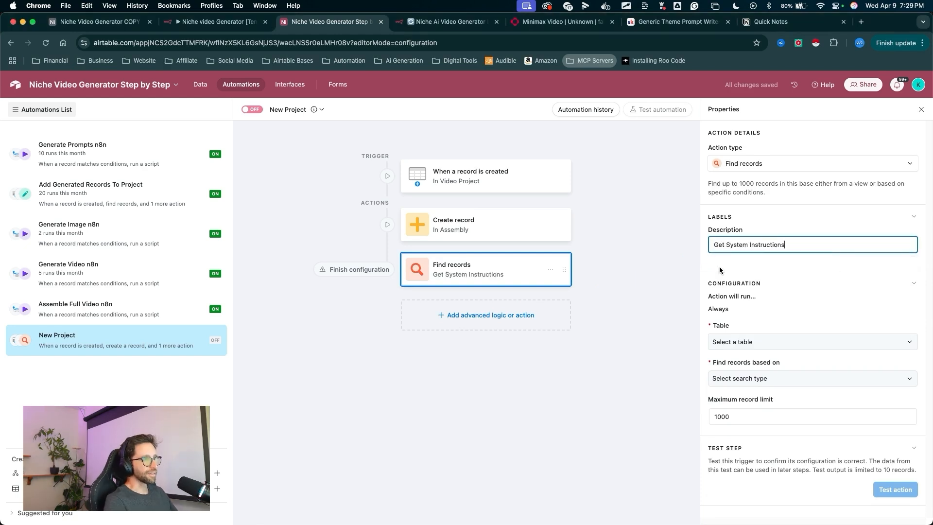
- Set the Find records action to search the System Automation table based on a condition
drag(582, 356, 694, 336)
click(710, 342)
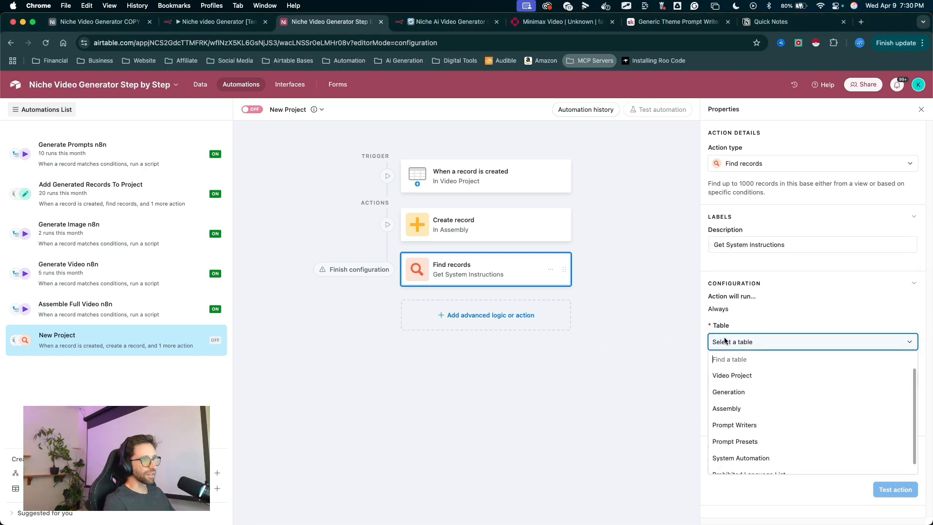
scroll(741, 437, down, 1)
click(740, 449)
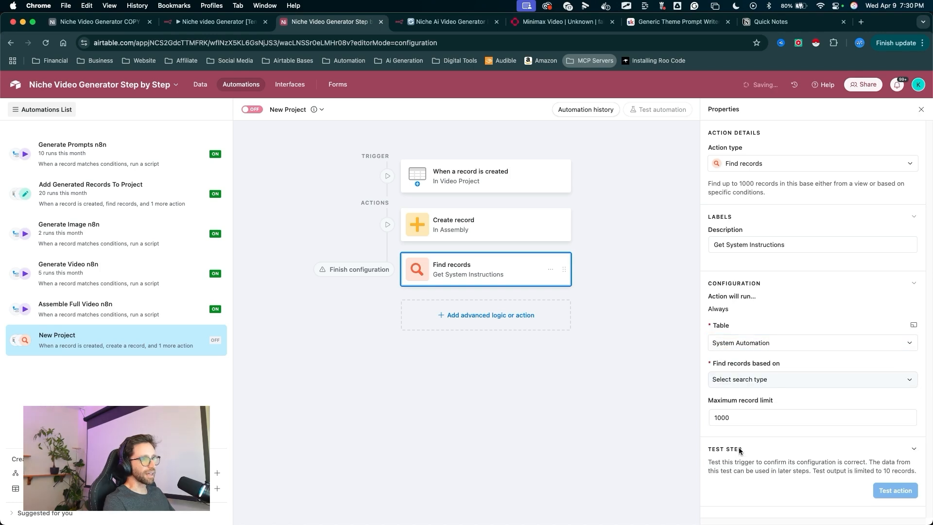
click(728, 382)
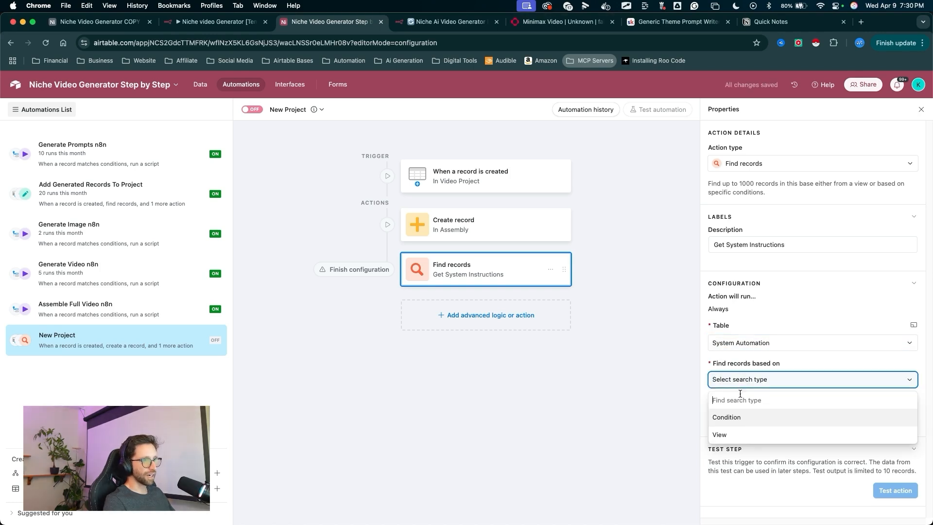
click(736, 418)
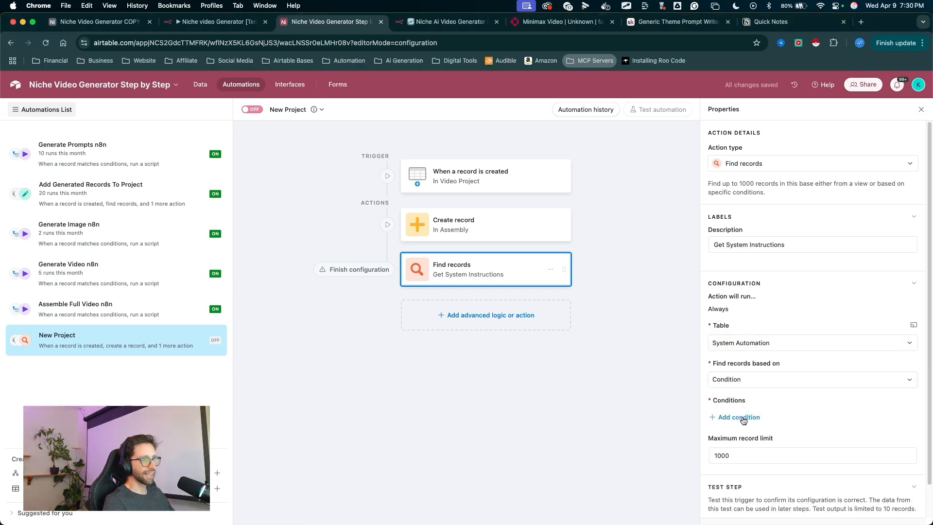
- Add a condition where Record ID is a given value
double_click(740, 419)
click(749, 422)
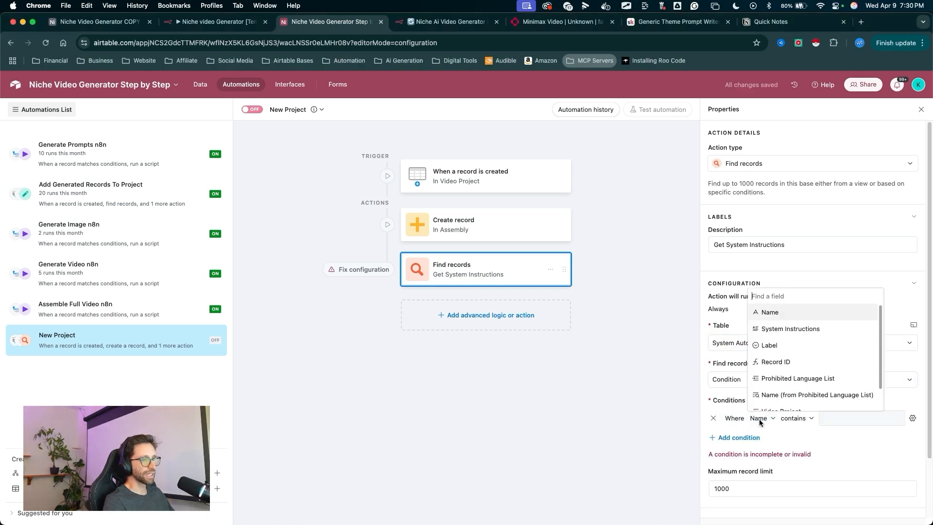
click(779, 362)
click(807, 418)
click(813, 351)
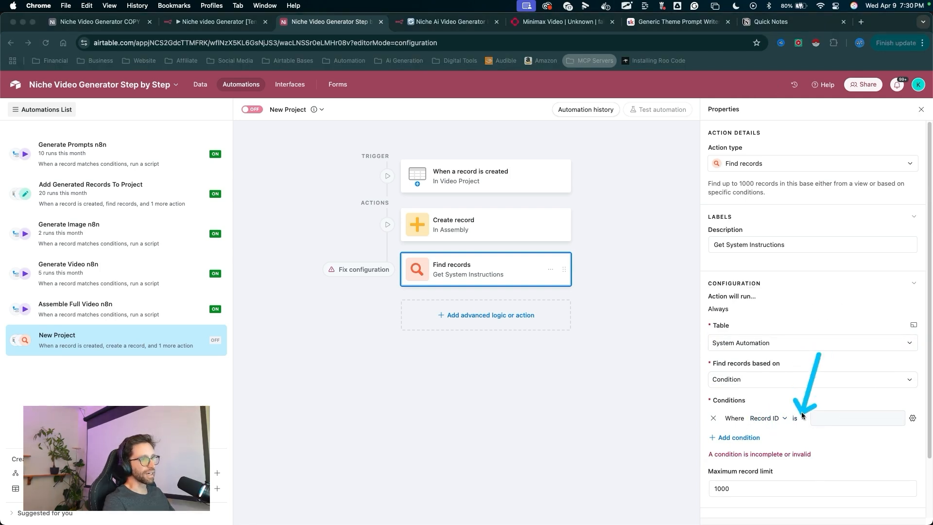
key(Escape)
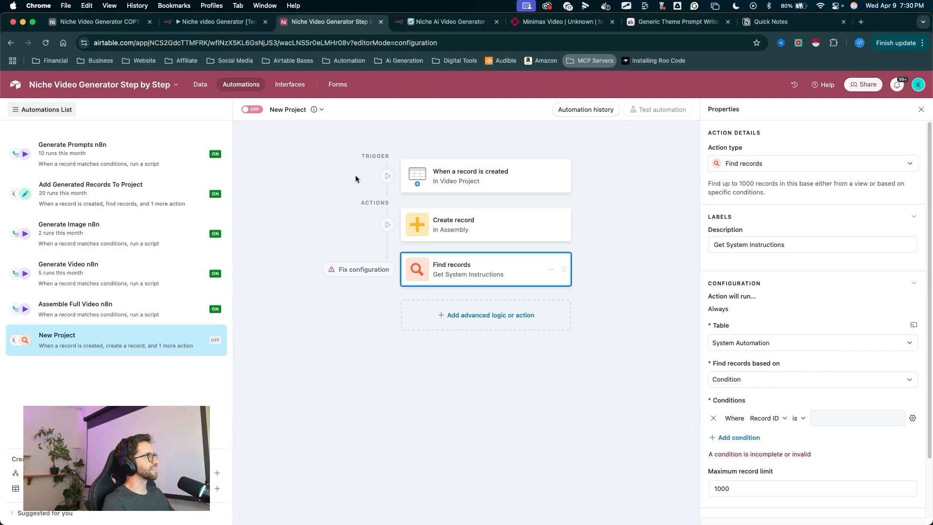
- Open the System Automation table to check its records' IDs
click(199, 88)
mouse_move(212, 225)
mouse_down()
mouse_move(203, 94)
mouse_move(284, 114)
mouse_up()
drag(220, 185, 282, 128)
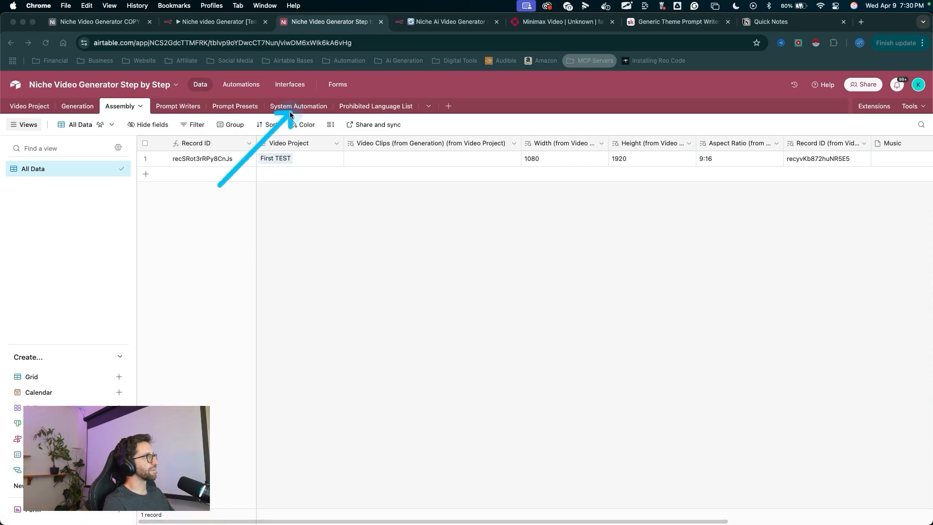
click(290, 110)
mouse_move(244, 314)
mouse_down()
mouse_move(207, 190)
mouse_move(535, 159)
mouse_up()
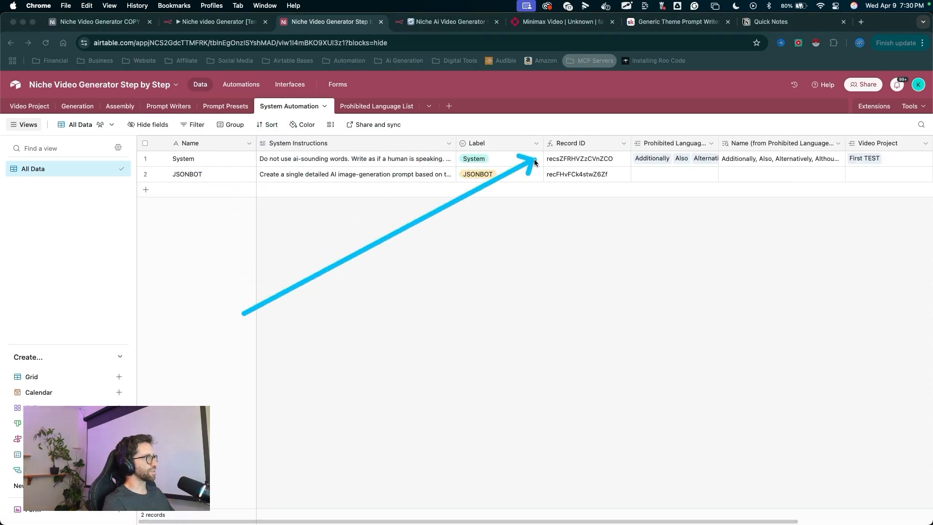
- Paste the System record's ID as the Record ID condition value of the Get System Instructions action
scroll(563, 162, right, 3)
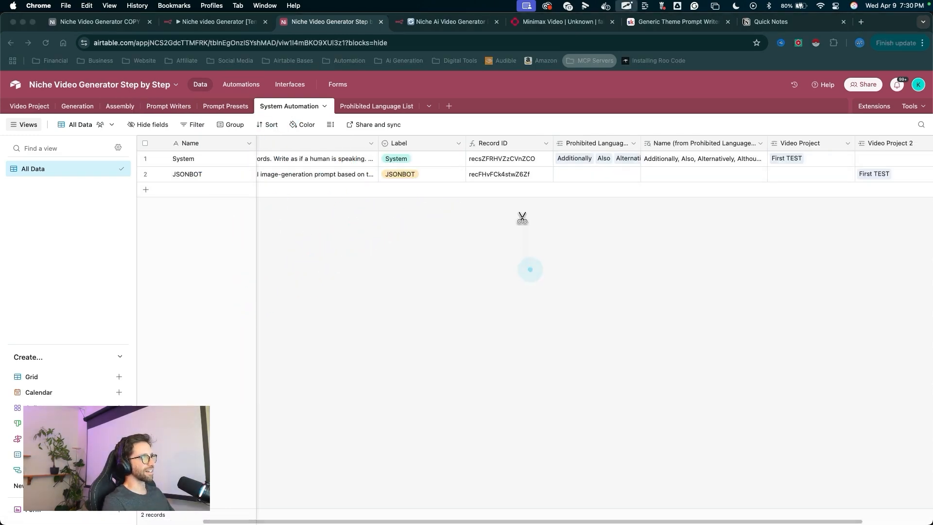
drag(344, 267, 246, 100)
click(243, 86)
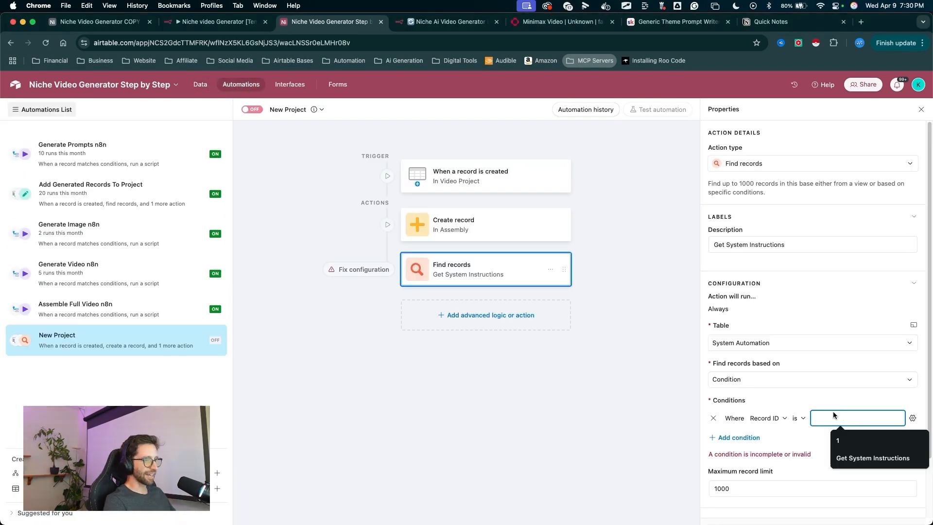
text(recsZFRHVZzCVnZCO)
drag(859, 365, 844, 410)
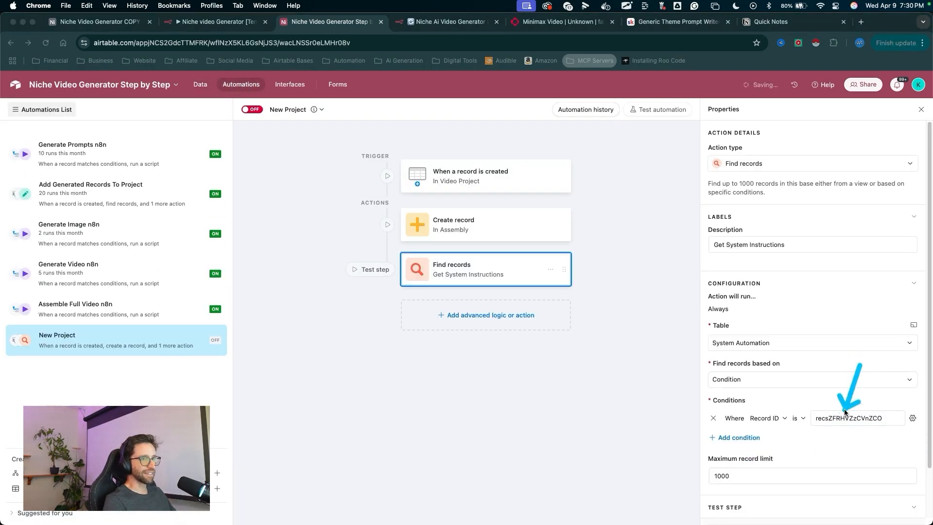
- Set the Find records action's maximum record limit to 1
drag(737, 477, 679, 482)
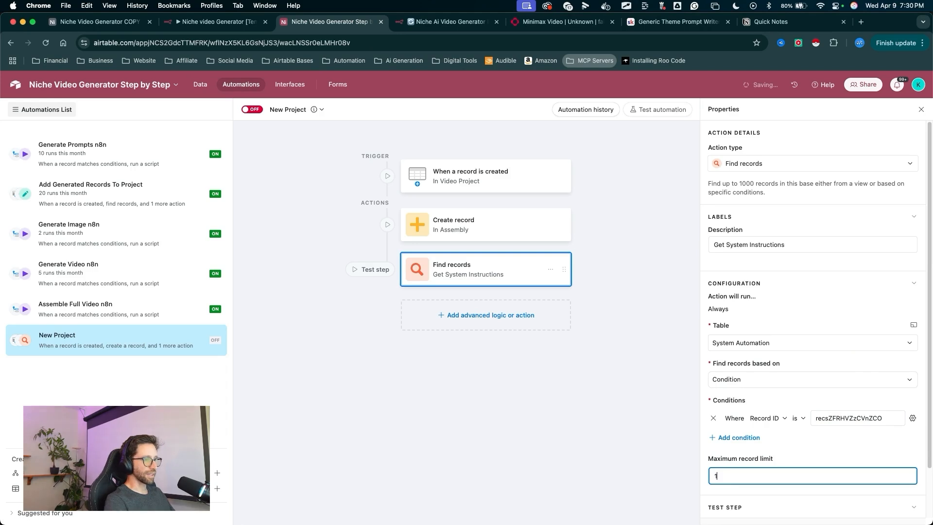
drag(709, 408, 666, 483)
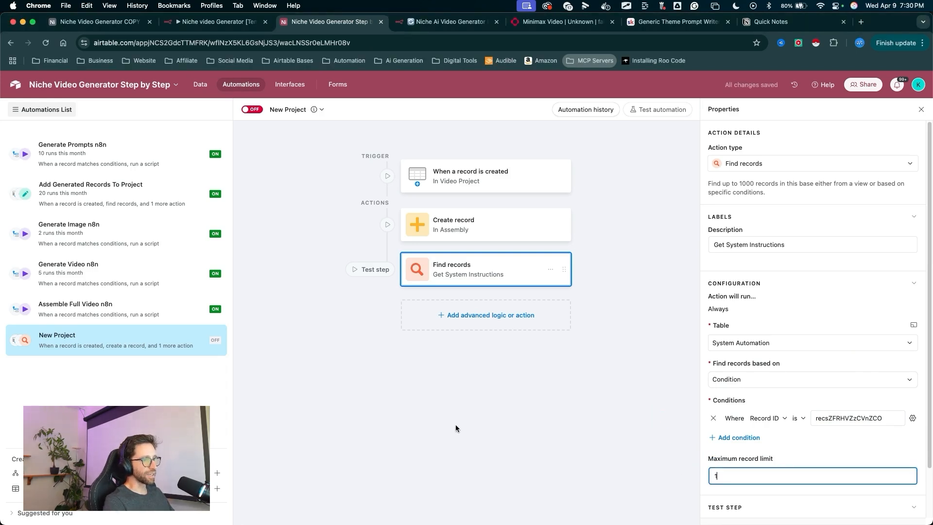
scroll(760, 411, down, 2)
mouse_move(592, 458)
mouse_down()
mouse_move(495, 327)
mouse_move(486, 292)
mouse_move(552, 264)
mouse_move(550, 275)
mouse_up()
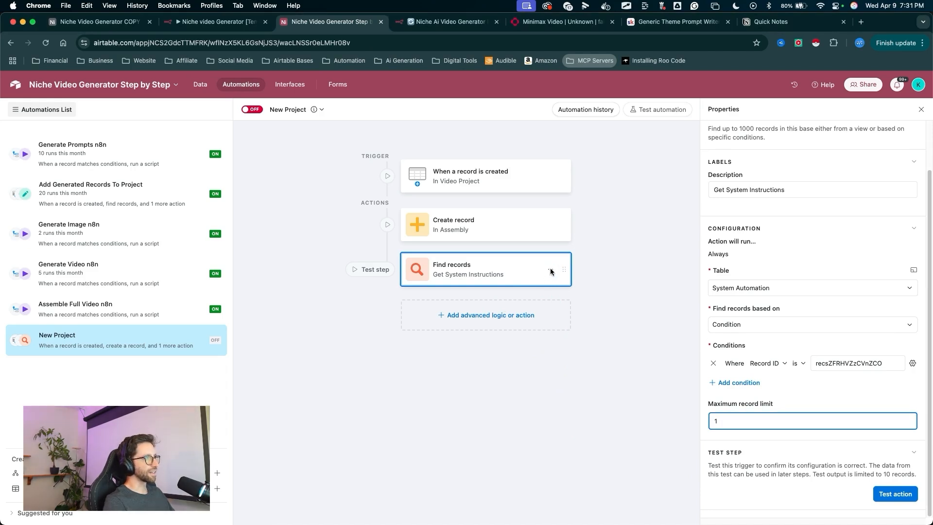
- Duplicate the Get System Instructions Find records action
click(551, 270)
click(559, 281)
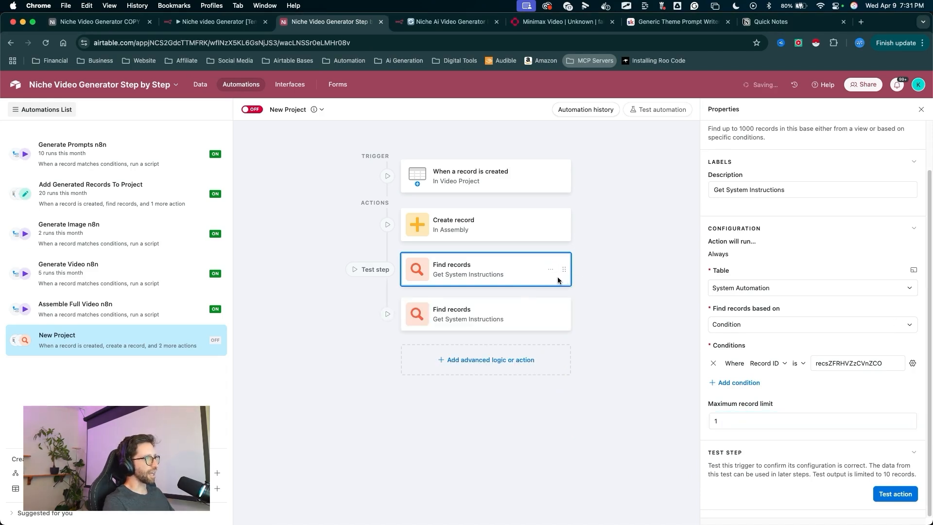
drag(592, 245, 538, 281)
drag(590, 244, 700, 206)
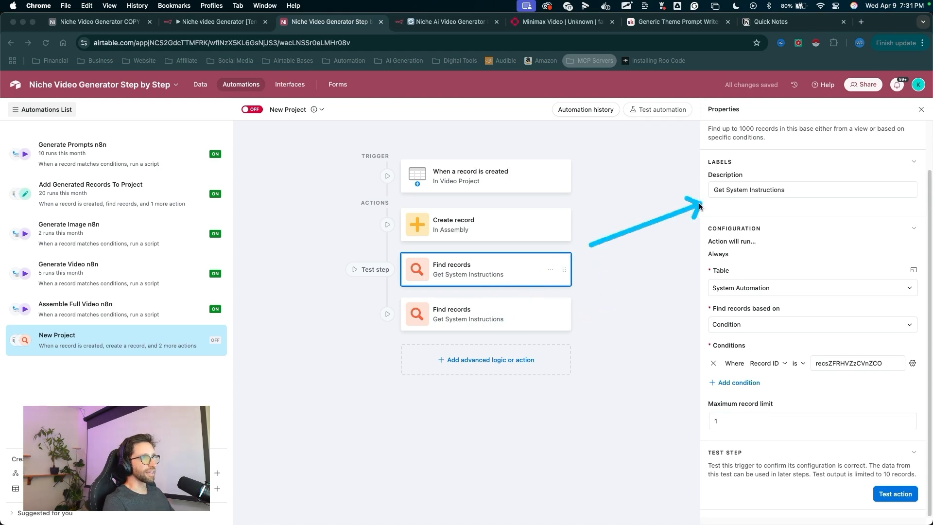
- Rename the first Find records action's description to Get JOSNBOT Instructions
double_click(738, 189)
text(JOSNBOT)
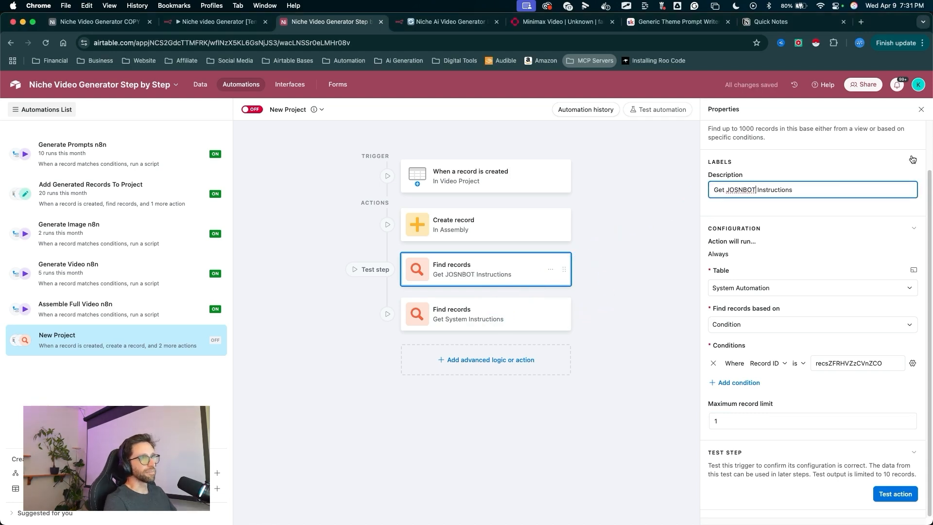
mouse_move(624, 238)
mouse_down()
mouse_move(724, 305)
mouse_move(745, 359)
mouse_move(836, 362)
mouse_up()
key(Escape)
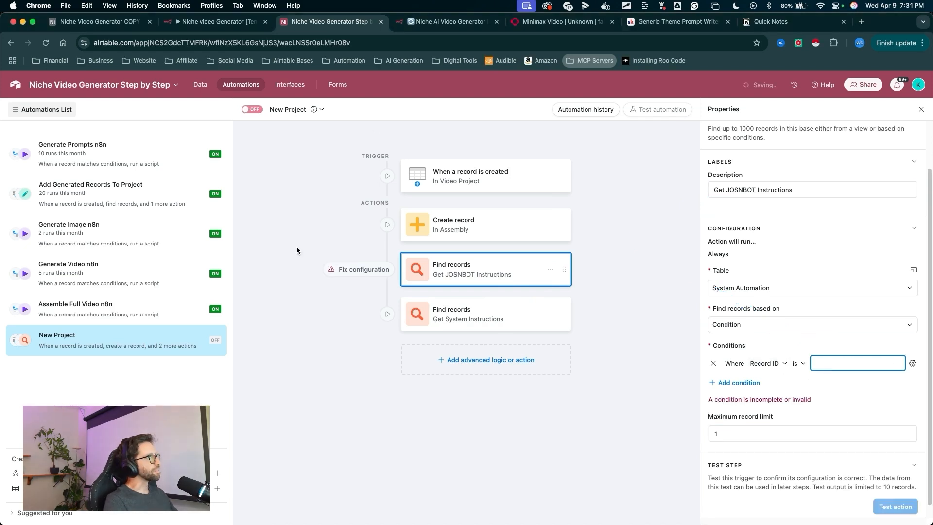
- Copy the JSONBOT record's ID from the System Automation table and return to the automation
drag(294, 246, 209, 103)
click(200, 85)
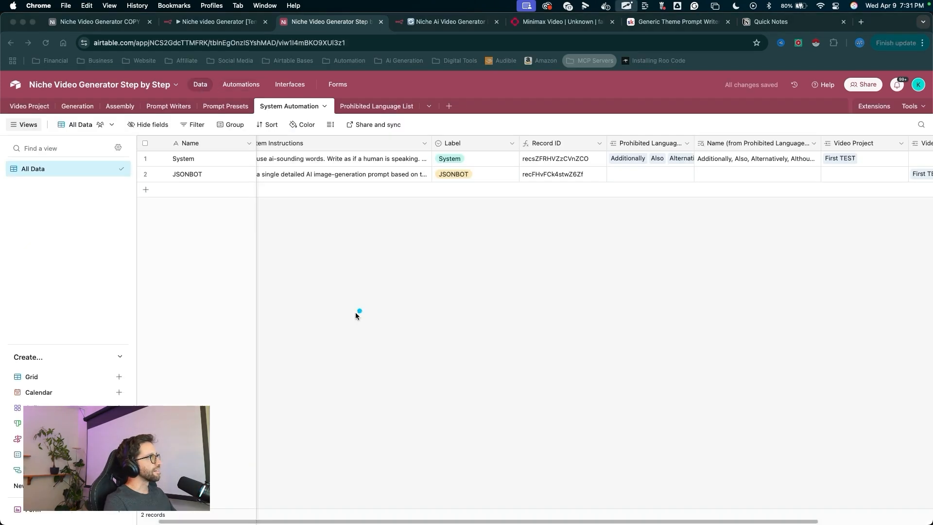
mouse_move(350, 312)
mouse_down()
mouse_move(168, 180)
mouse_move(554, 180)
mouse_up()
key(Escape)
click(555, 178)
drag(316, 212, 244, 78)
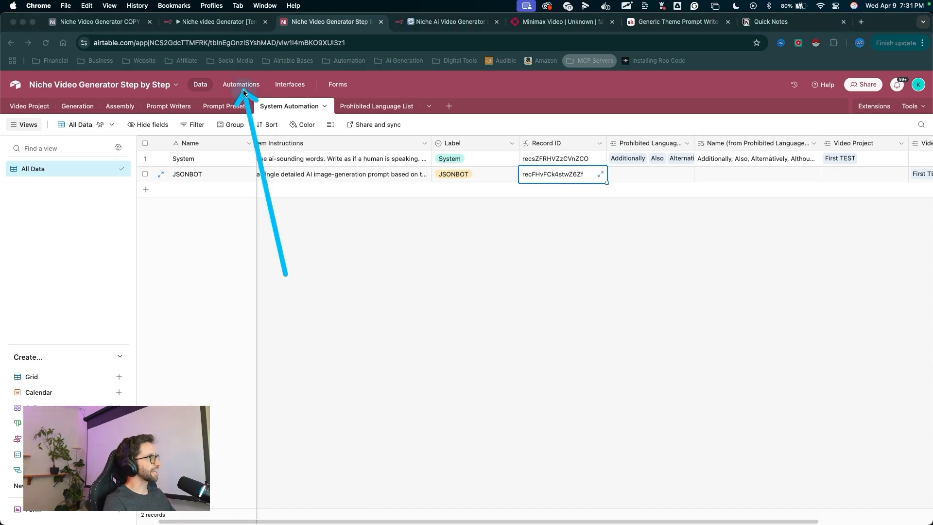
key(Escape)
click(241, 84)
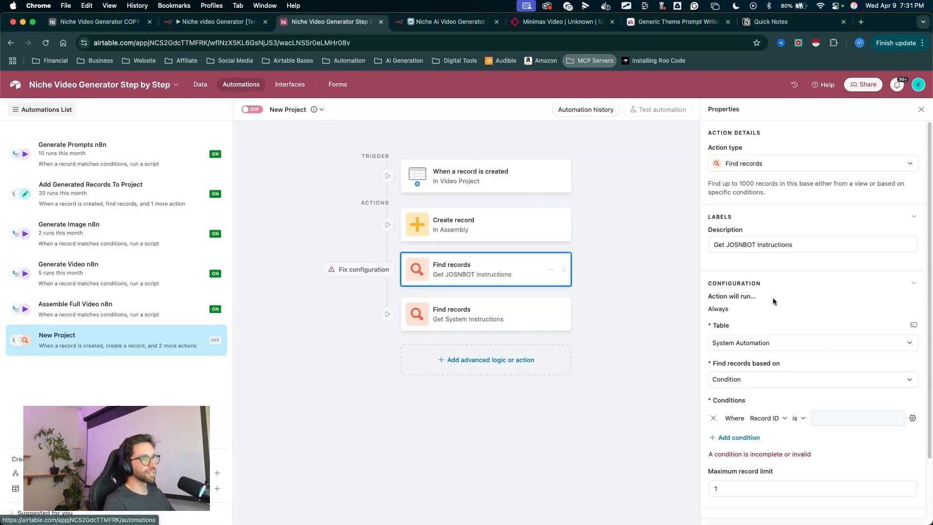
- Paste the JSONBOT record's ID as the Record ID condition value of the Get JOSNBOT Instructions action
click(829, 423)
text(recFHvFCk4stwZ6Zf)
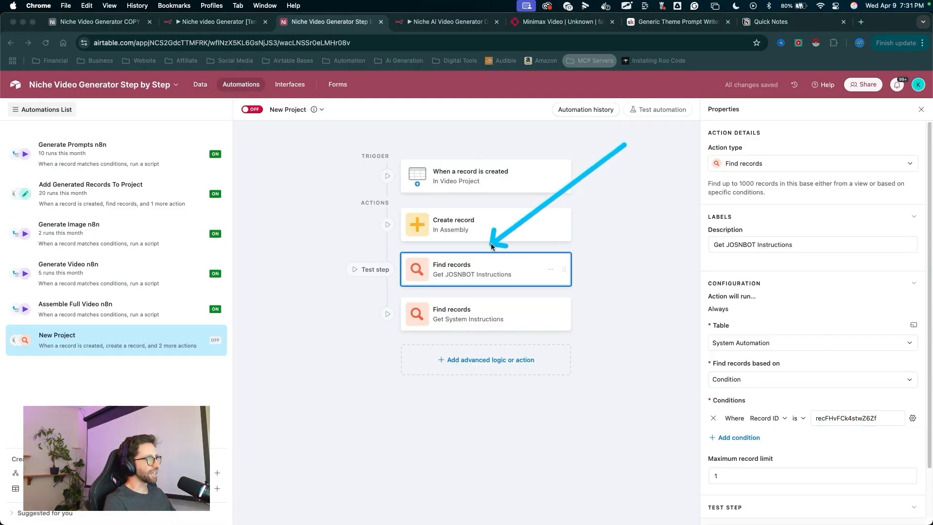
drag(476, 262, 470, 280)
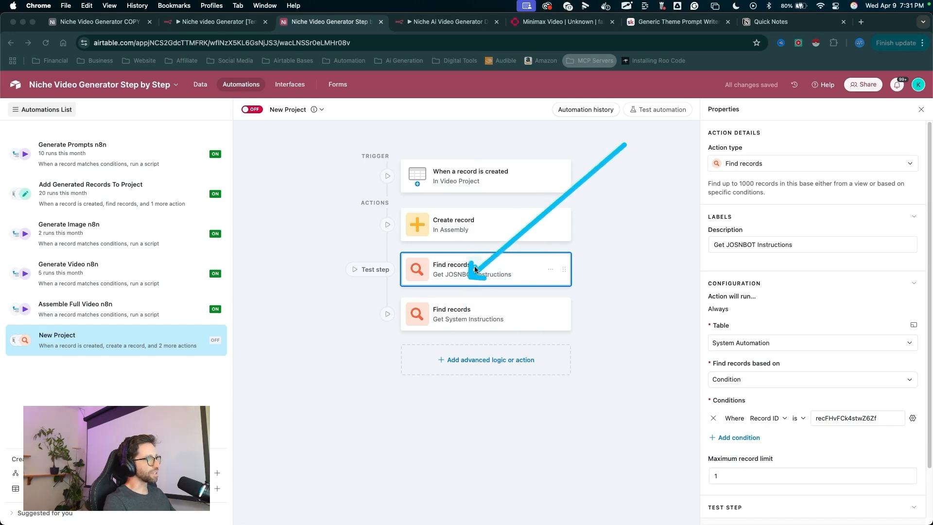
key(Escape)
- Add an Update record action targeting the Video Project table
click(500, 371)
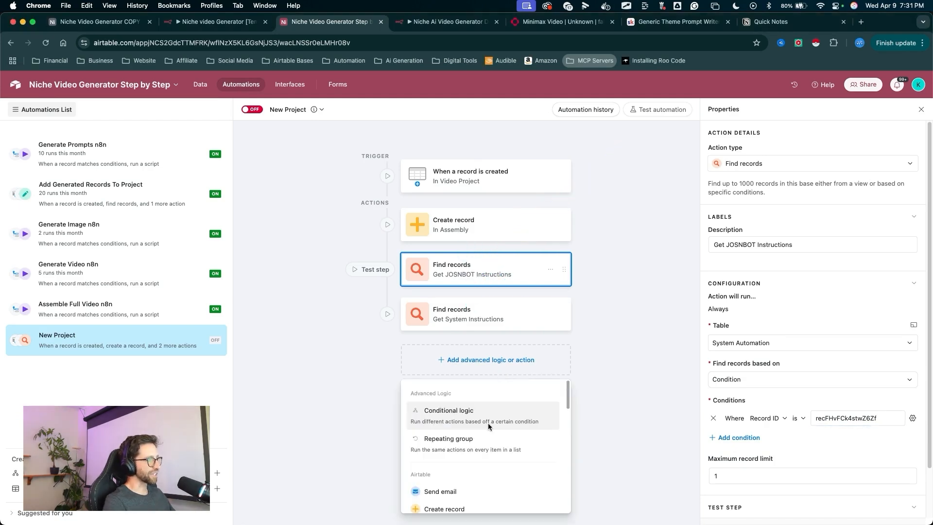
scroll(488, 425, down, 3)
click(452, 457)
click(733, 342)
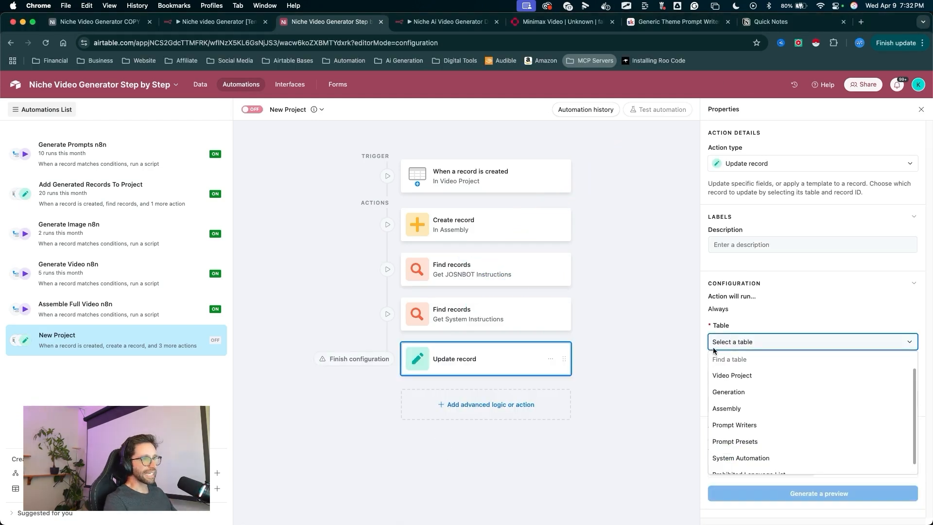
click(734, 375)
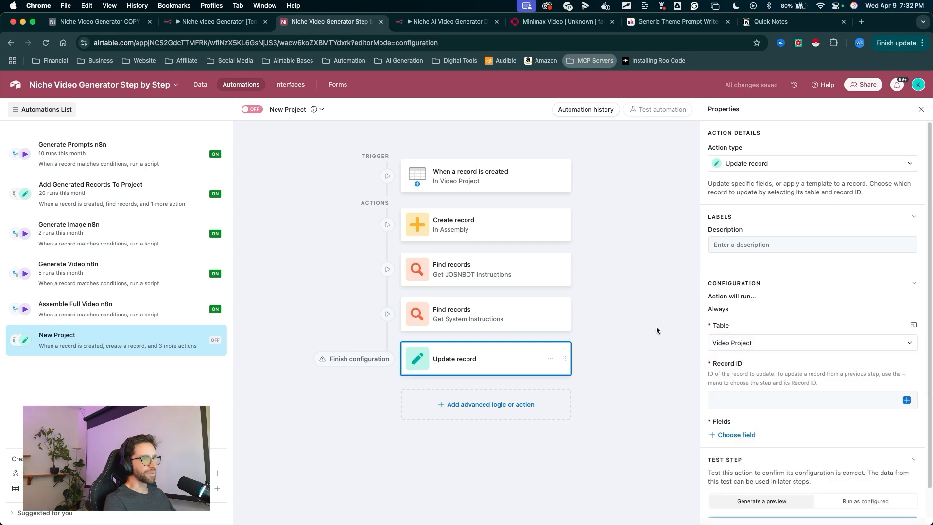
- Set the Update record's Record ID to the Airtable record ID from the record-created trigger
click(903, 398)
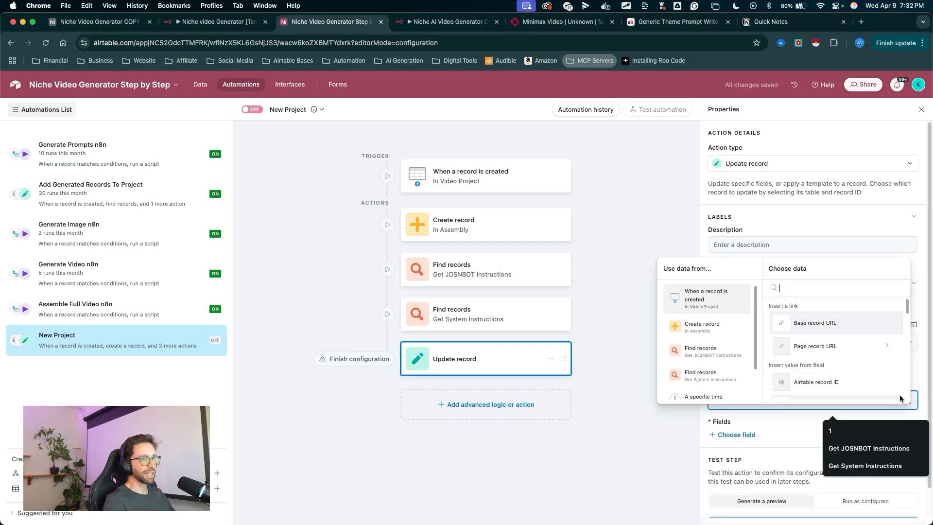
click(850, 381)
scroll(739, 382, down, 1)
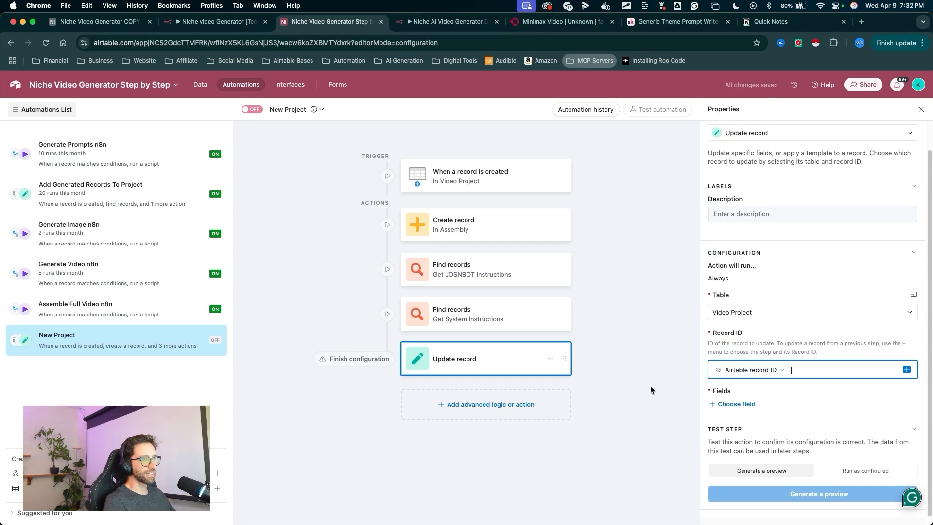
- Add the System field and fill it with the Record ID values from Get System Instructions
click(736, 404)
scroll(756, 321, down, 5)
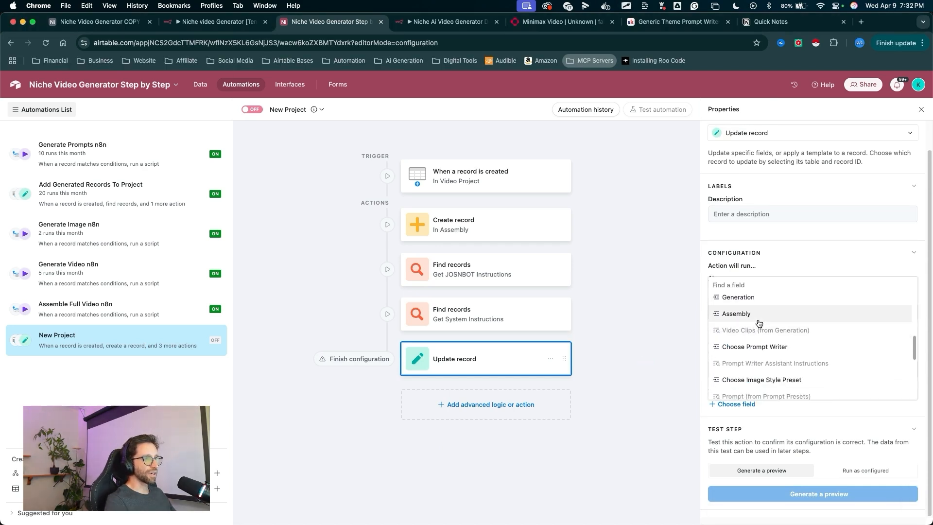
scroll(757, 325, down, 1)
scroll(757, 326, down, 5)
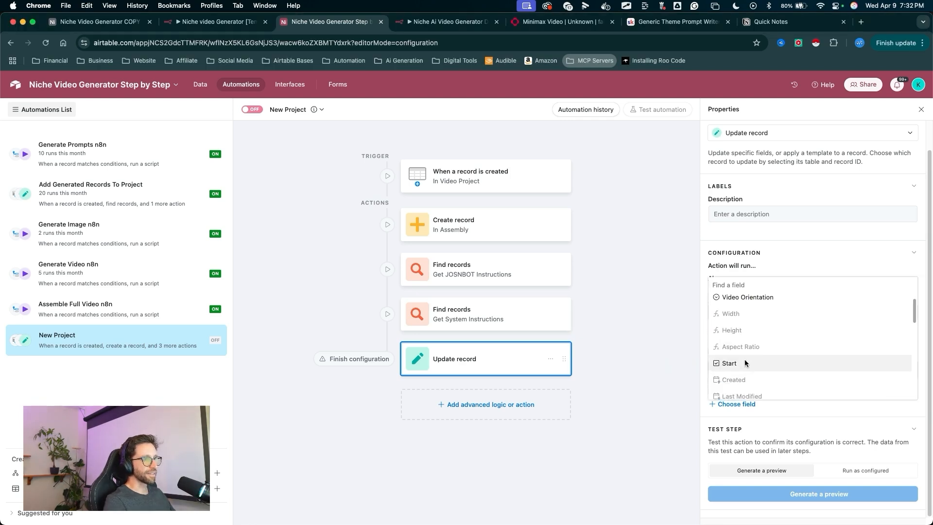
scroll(747, 358, down, 2)
scroll(748, 348, down, 2)
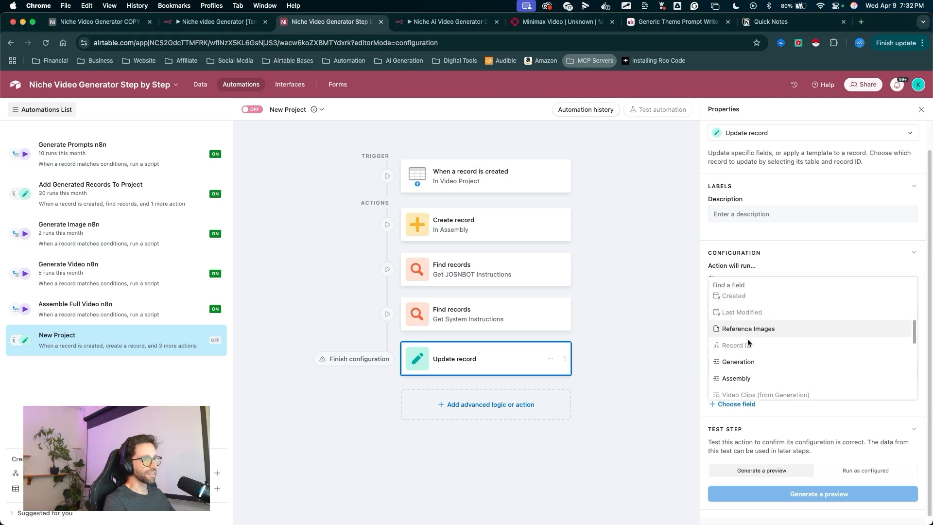
click(748, 357)
click(906, 433)
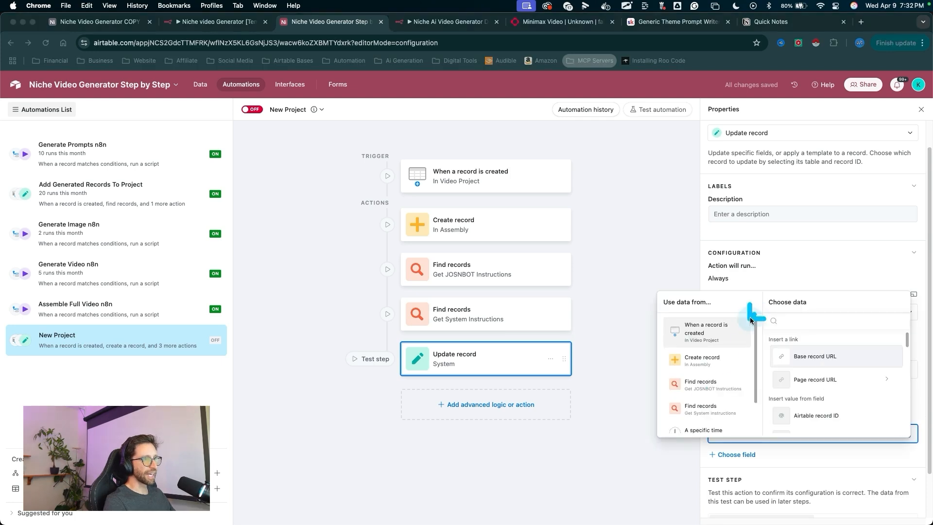
click(707, 409)
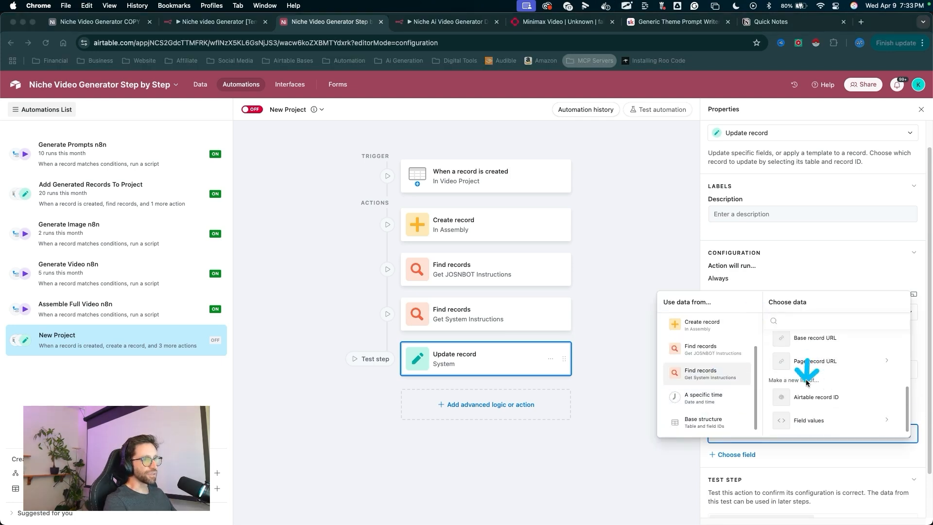
click(812, 421)
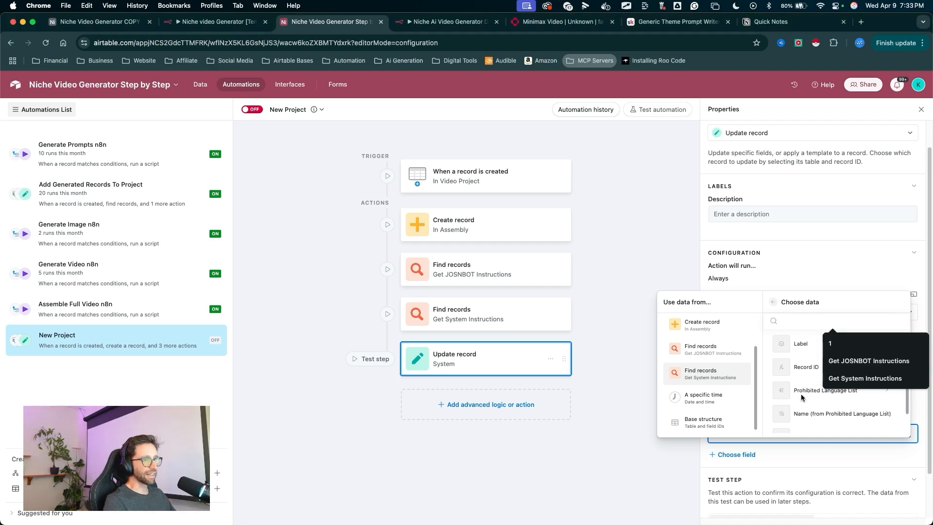
click(805, 356)
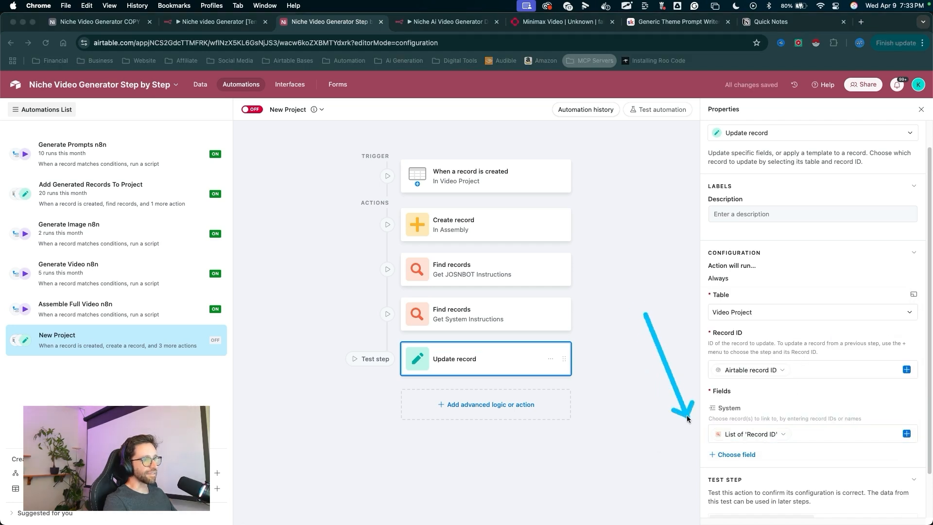
- Add the JSONBOT field and fill it with the Record ID values from Get JOSNBOT Instructions
click(738, 455)
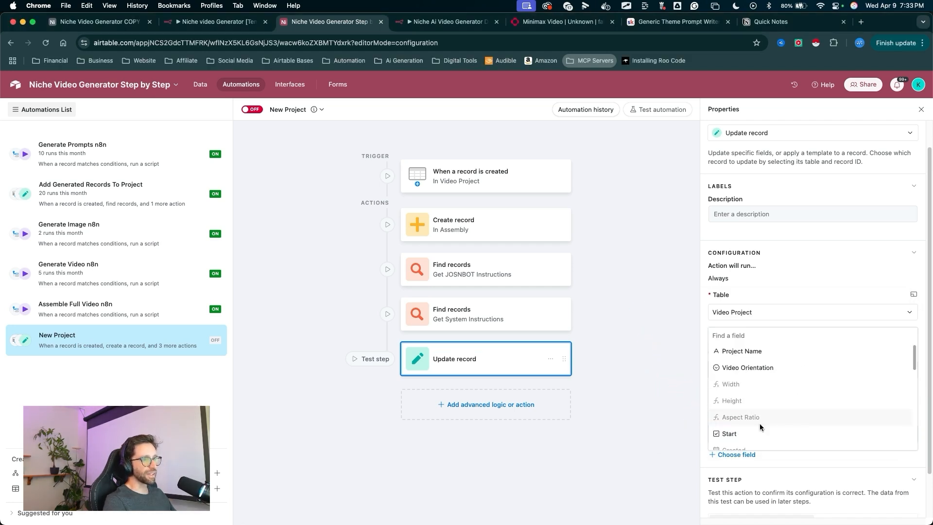
scroll(760, 427, down, 7)
click(738, 384)
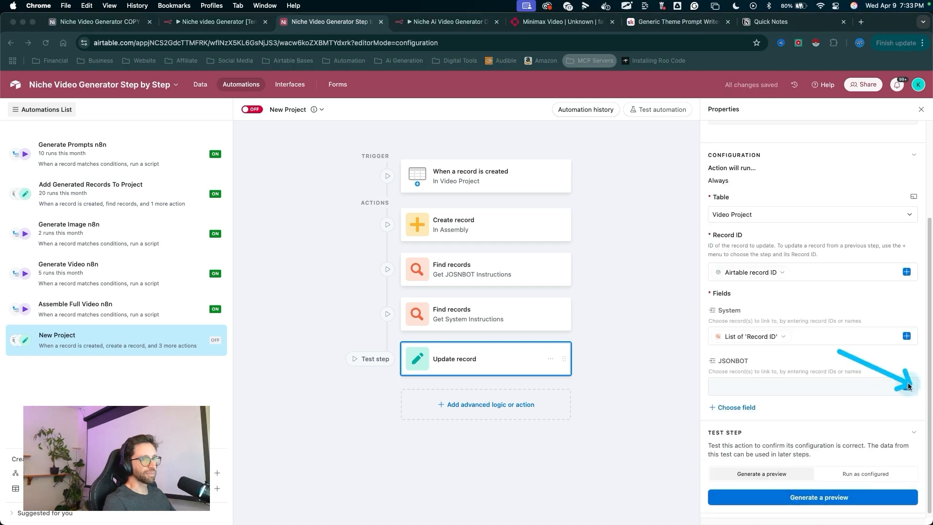
click(906, 387)
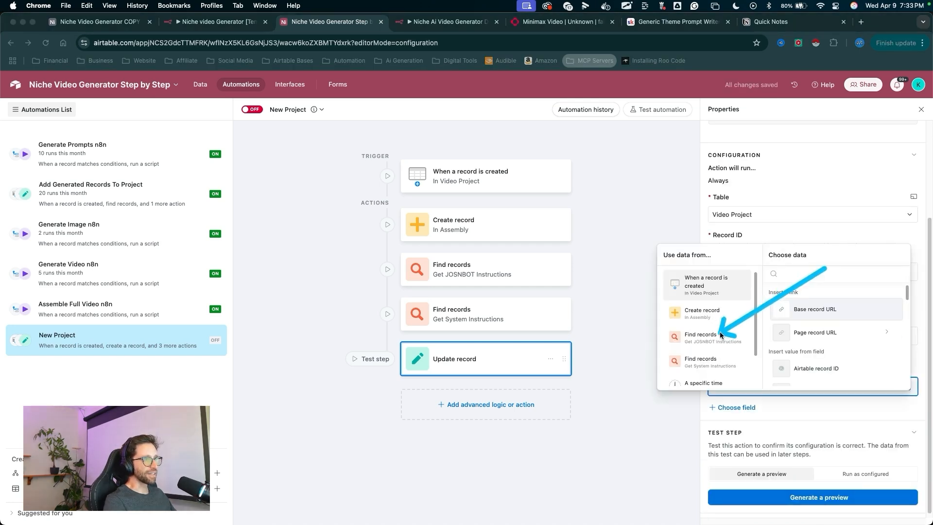
click(715, 335)
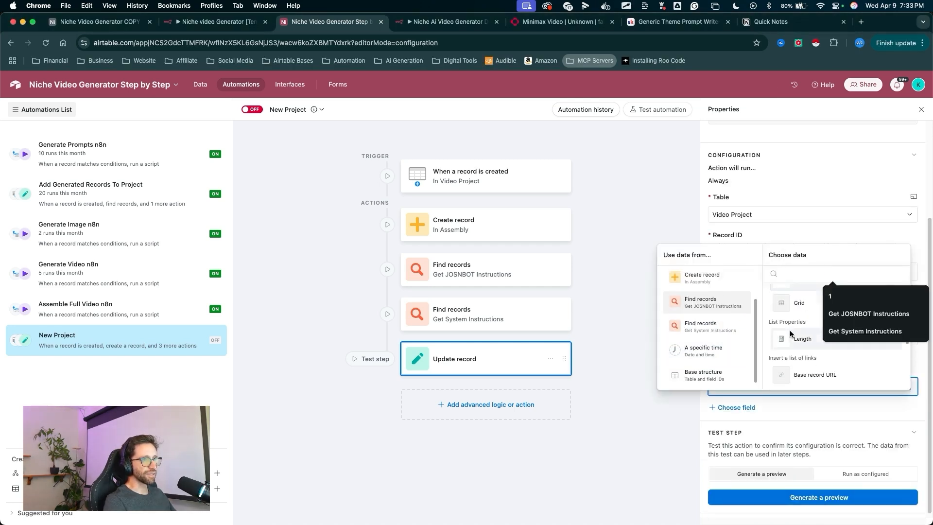
click(809, 373)
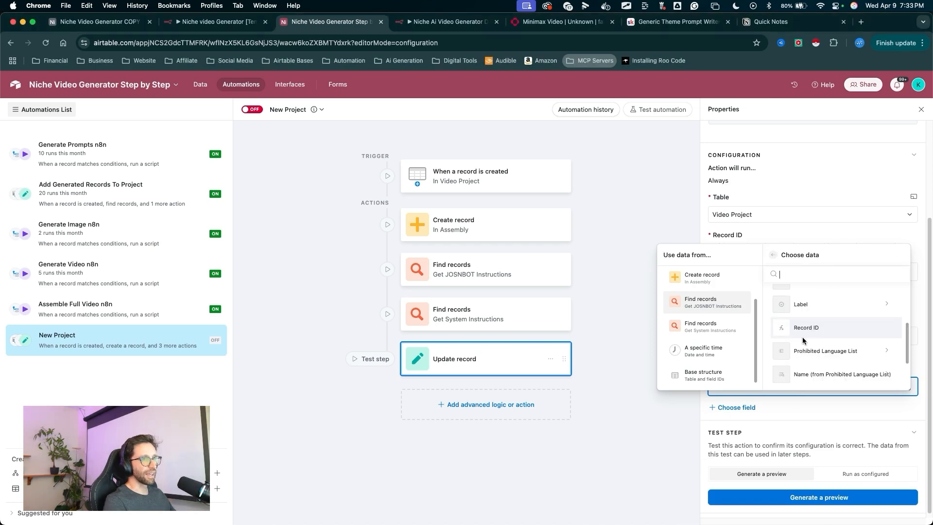
click(805, 318)
drag(287, 245, 286, 120)
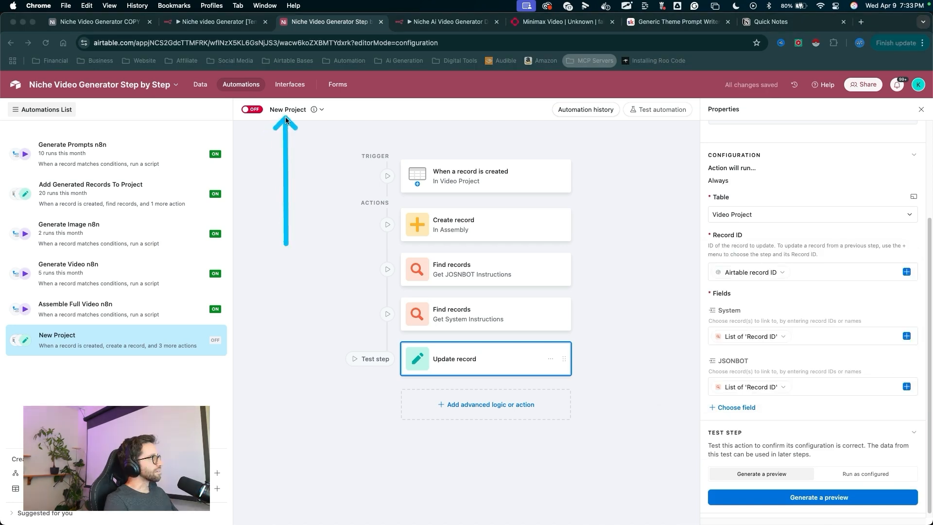
- Rename the automation to New Project Entry
click(291, 110)
click(313, 131)
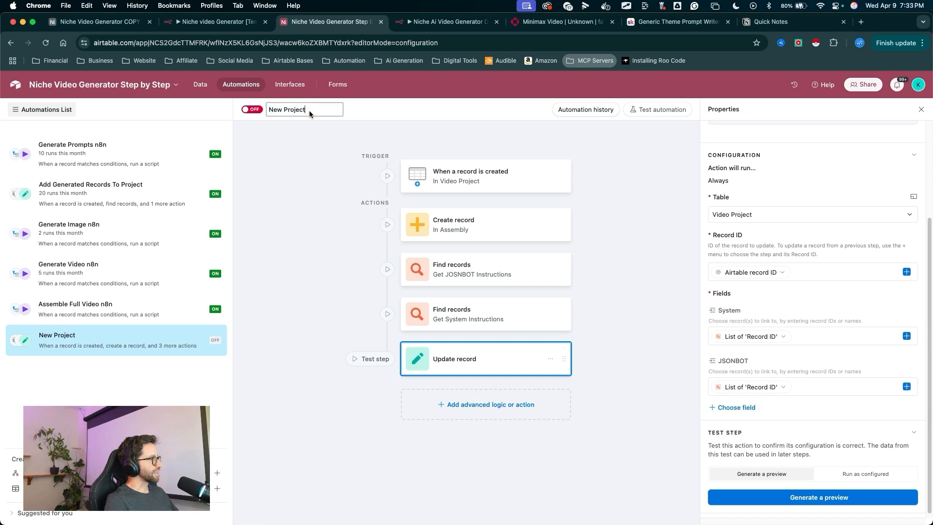
text(Entry)
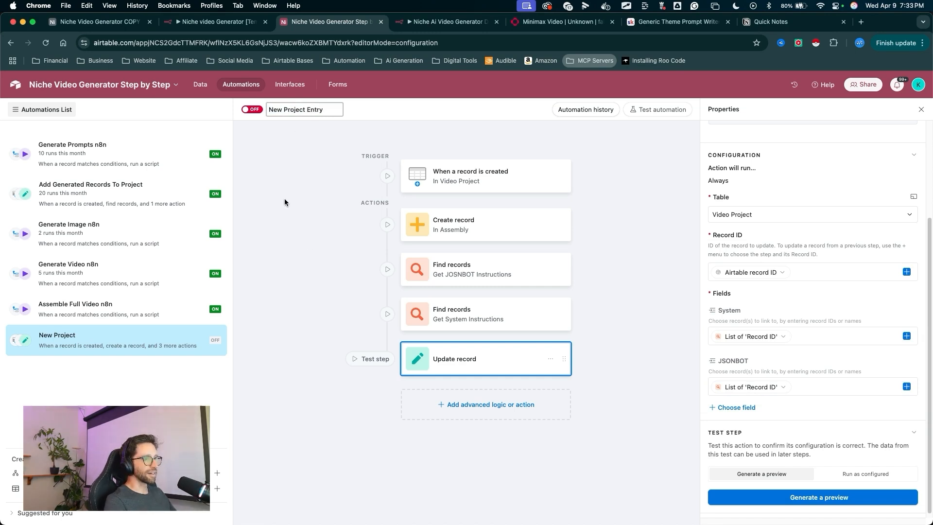
double_click(316, 197)
drag(296, 193, 255, 112)
click(252, 110)
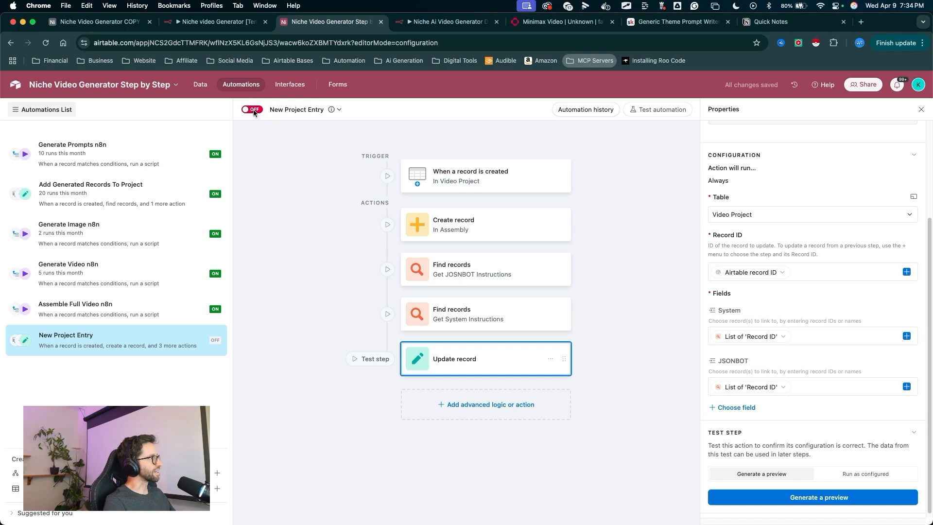
- Open the Generation table and preview a generated video clip attachment
mouse_move(315, 234)
mouse_down()
mouse_move(202, 116)
mouse_move(203, 94)
mouse_up()
click(201, 88)
mouse_move(225, 250)
mouse_down()
mouse_move(109, 152)
mouse_move(111, 114)
mouse_up()
click(80, 107)
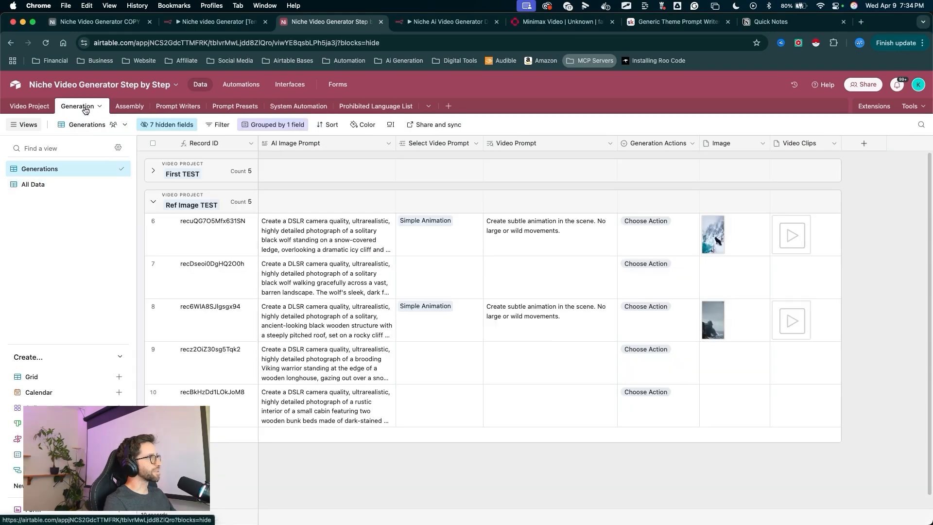
drag(439, 346, 695, 314)
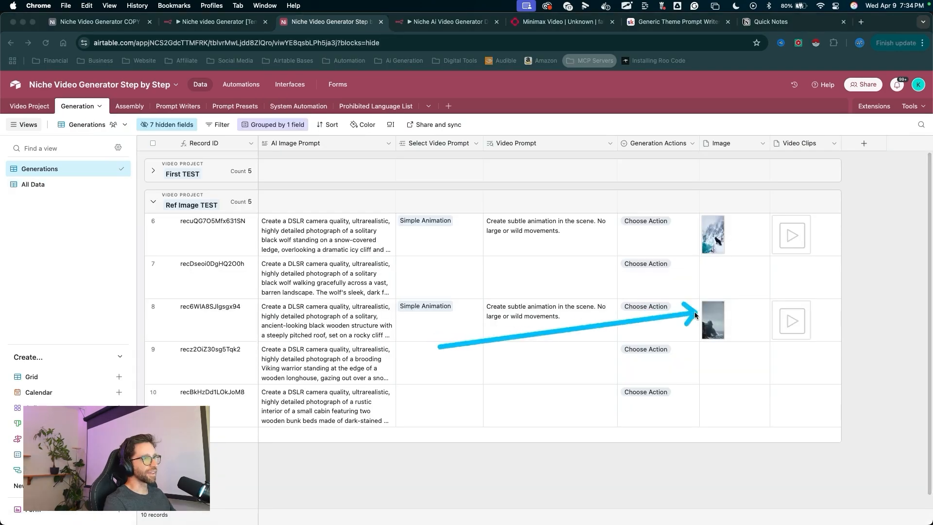
click(791, 325)
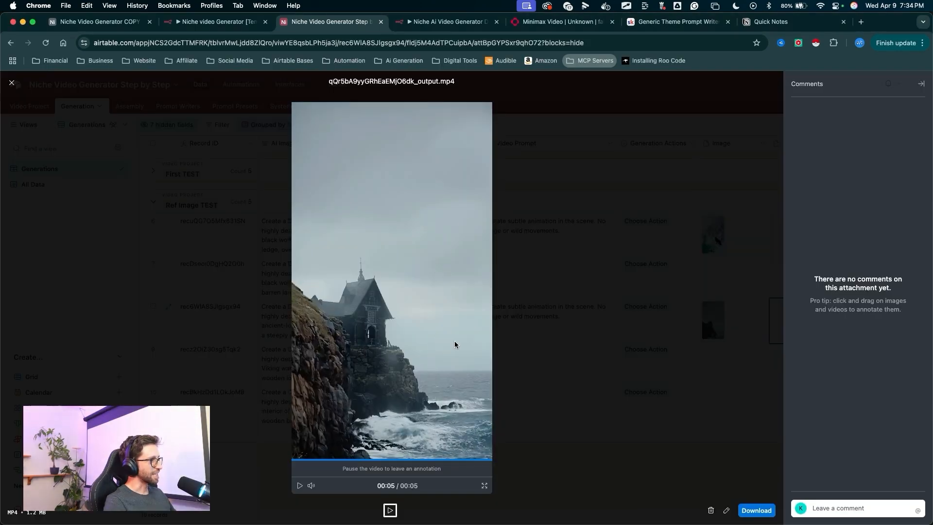
key(Escape)
- Open the Video Project table's All Data view and review its System and JSONBOT link fields
mouse_move(525, 320)
mouse_down()
mouse_move(233, 135)
mouse_move(128, 105)
mouse_move(40, 113)
mouse_up()
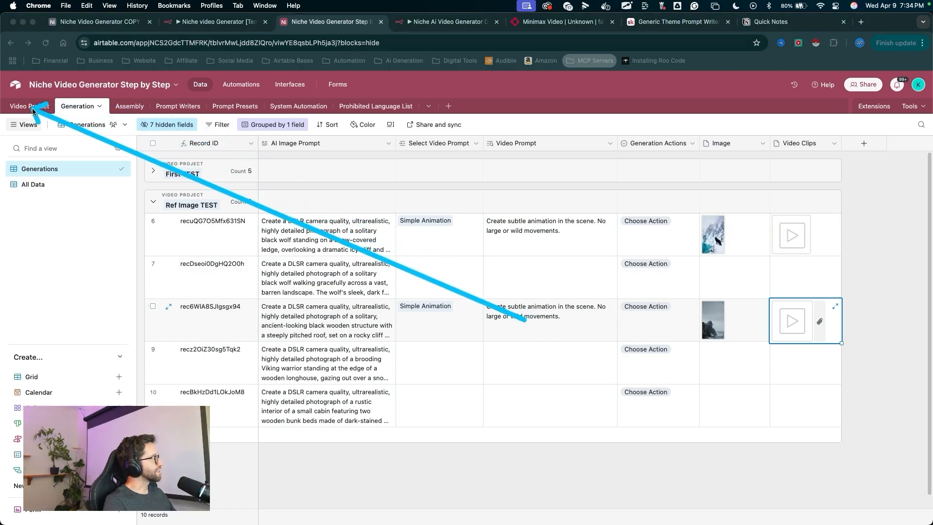
click(32, 108)
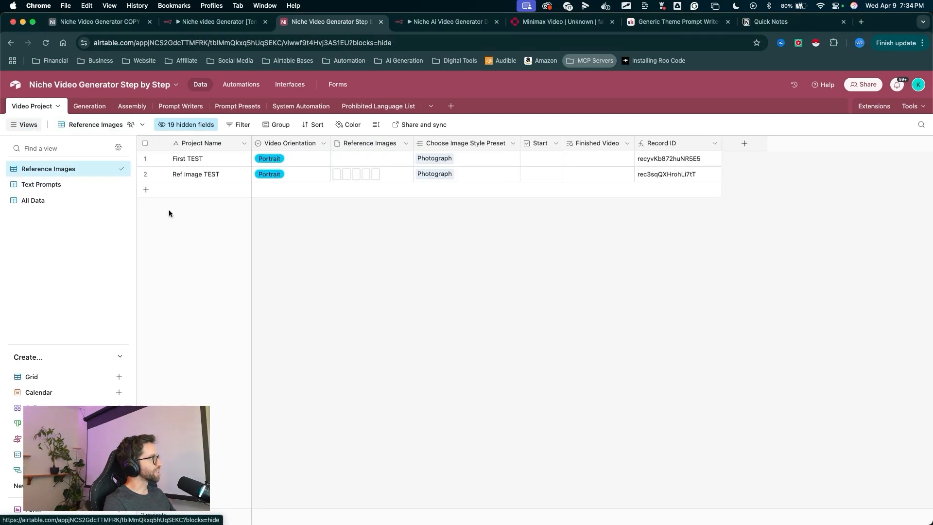
drag(230, 285, 187, 235)
drag(156, 203, 63, 204)
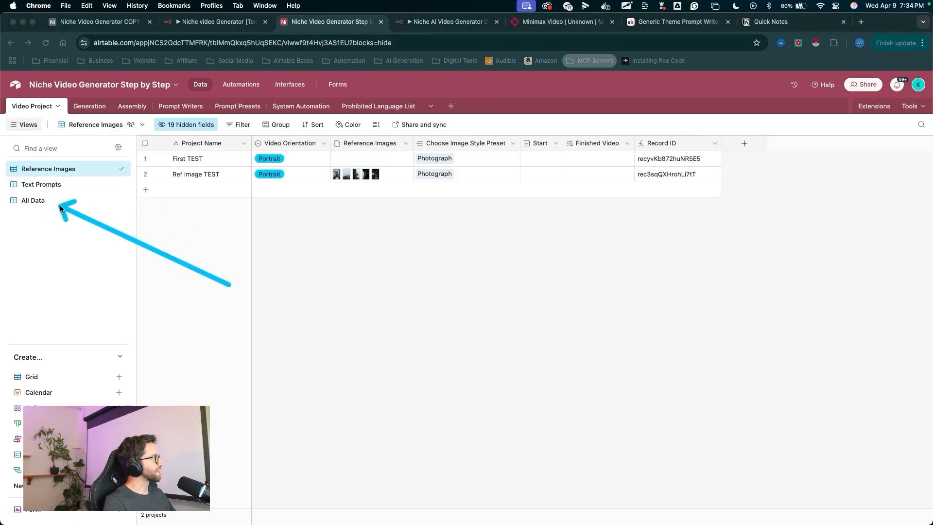
click(34, 200)
mouse_move(294, 316)
mouse_down()
mouse_move(206, 187)
mouse_move(577, 193)
mouse_up()
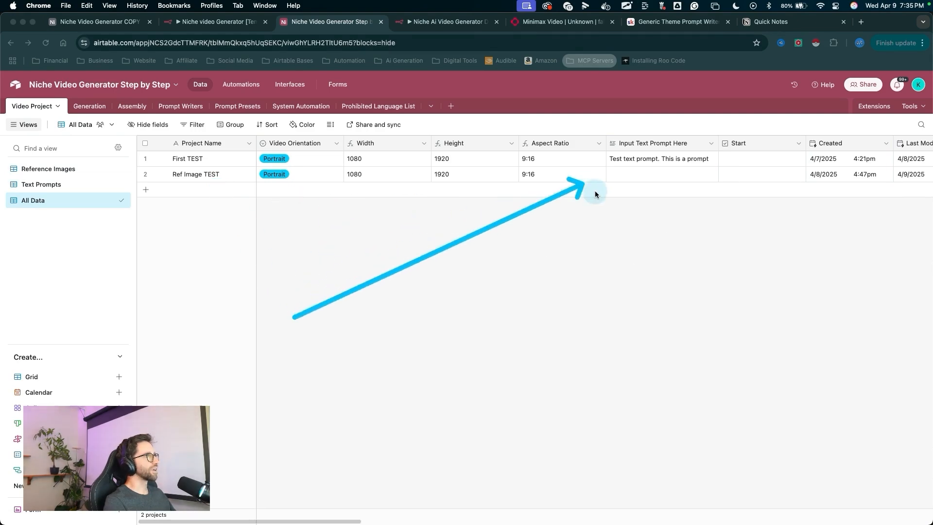
scroll(598, 194, right, 10)
scroll(600, 196, right, 15)
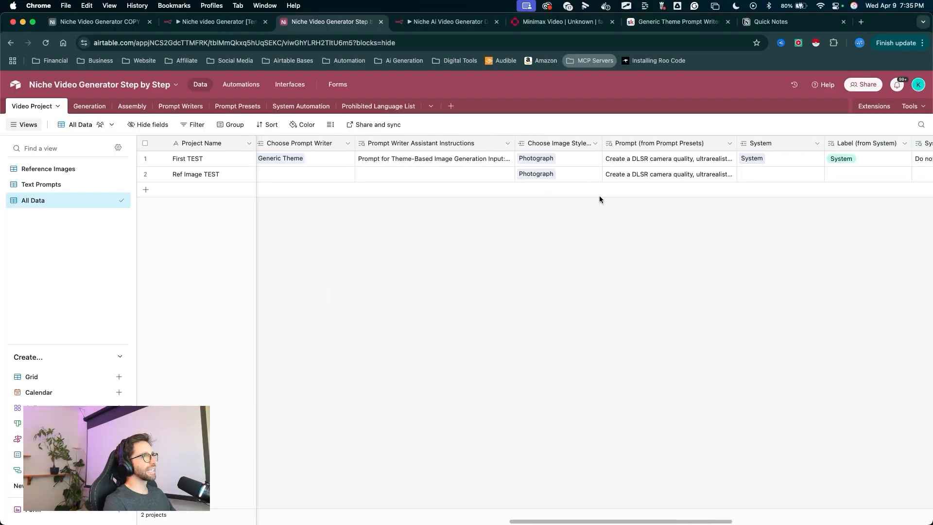
mouse_move(493, 337)
mouse_down()
mouse_move(477, 174)
mouse_move(584, 181)
mouse_up()
scroll(597, 194, right, 15)
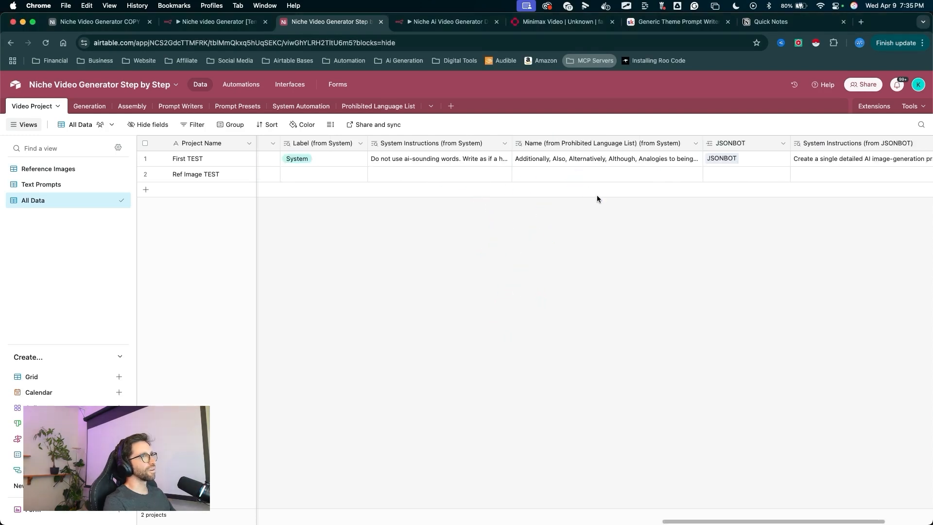
mouse_move(698, 286)
mouse_down()
mouse_move(718, 258)
mouse_move(670, 169)
mouse_move(555, 176)
mouse_up()
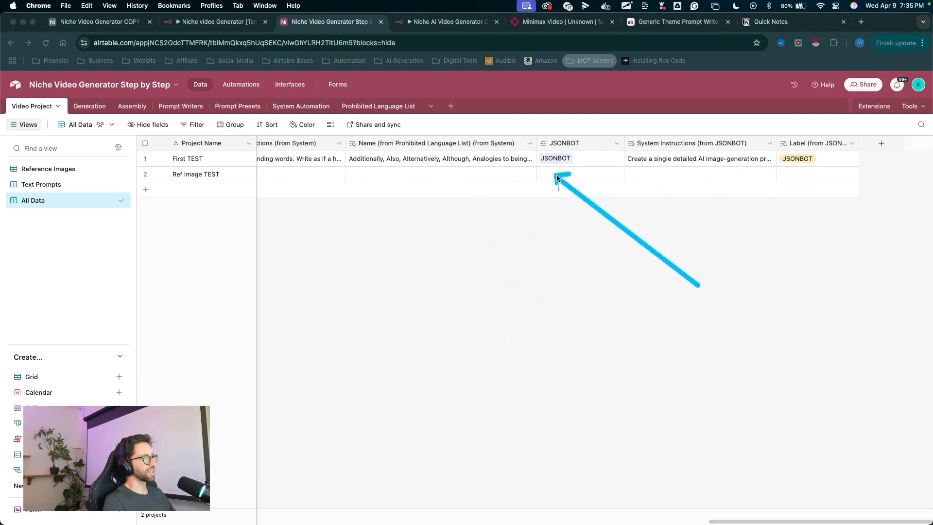
scroll(396, 223, left, 15)
mouse_move(408, 307)
mouse_down()
mouse_move(277, 181)
mouse_move(462, 162)
mouse_up()
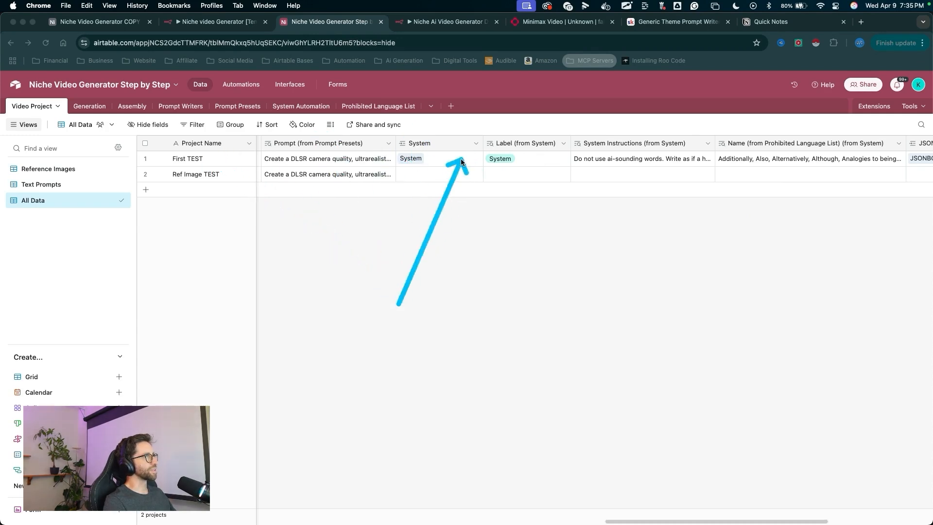
scroll(534, 219, right, 3)
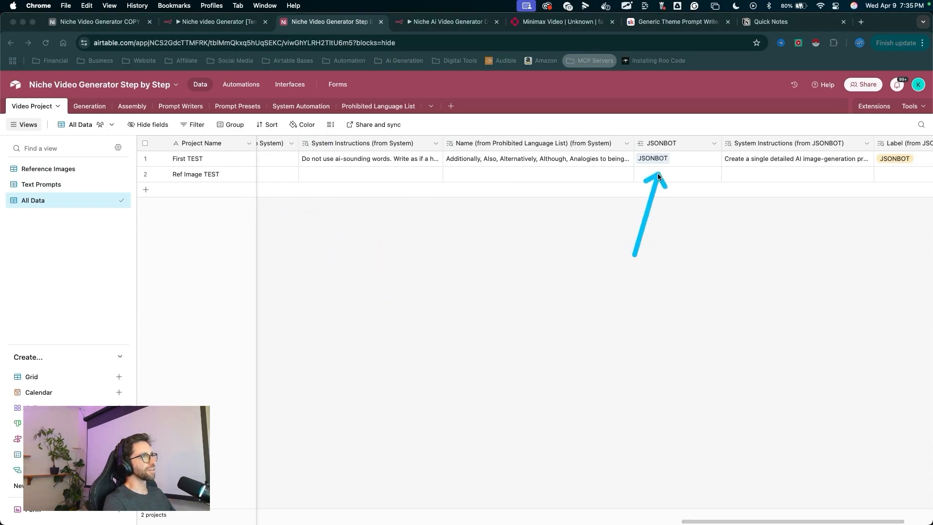
scroll(411, 234, right, 3)
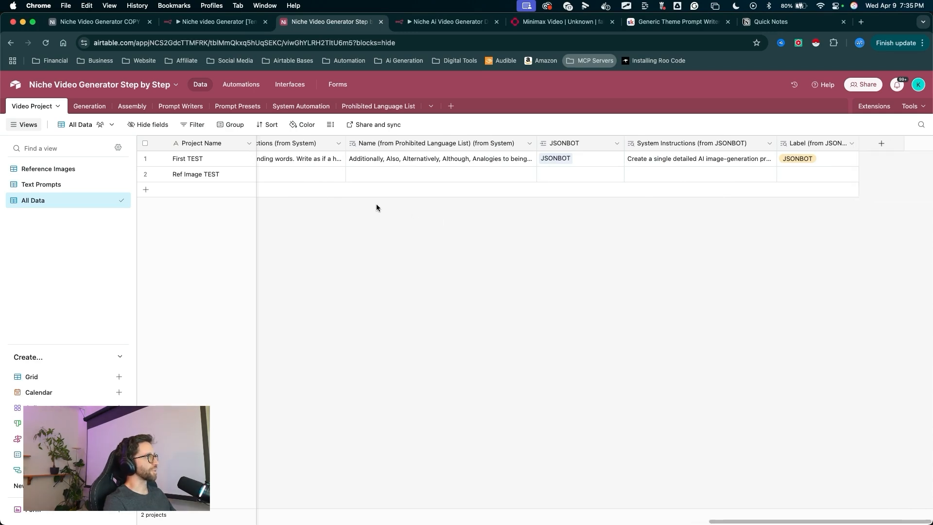
drag(337, 307, 149, 193)
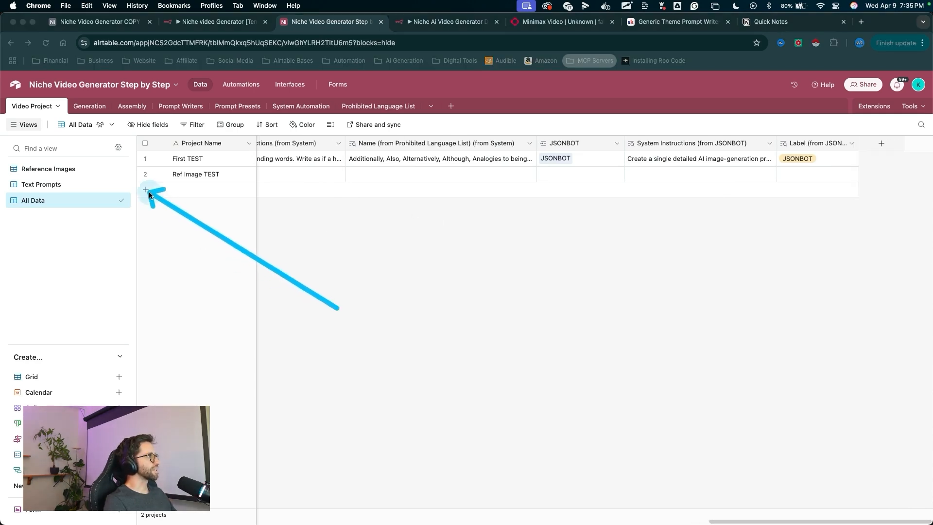
- Add a blank test record to the Video Project table and check its linked instruction fields
click(147, 190)
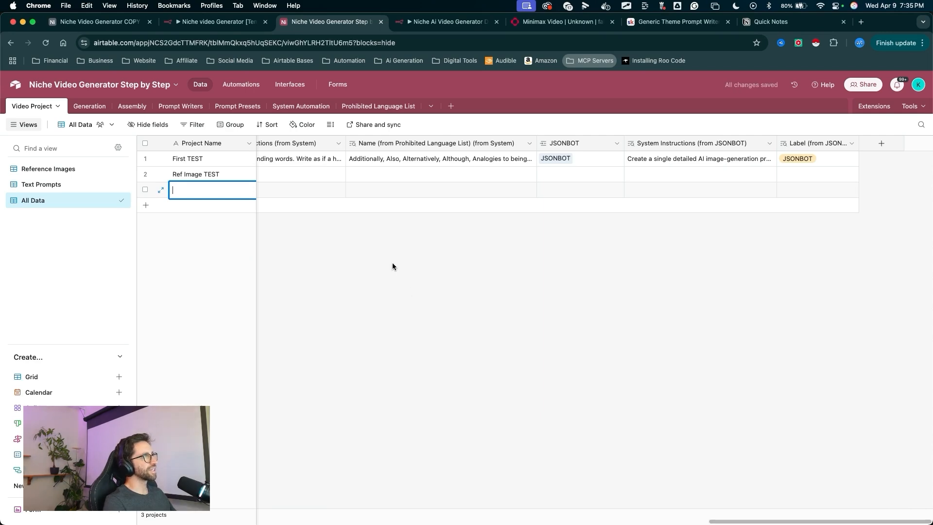
scroll(390, 280, left, 3)
mouse_move(389, 334)
mouse_down()
mouse_move(272, 194)
mouse_move(526, 196)
mouse_move(272, 189)
mouse_up()
scroll(302, 204, left, 3)
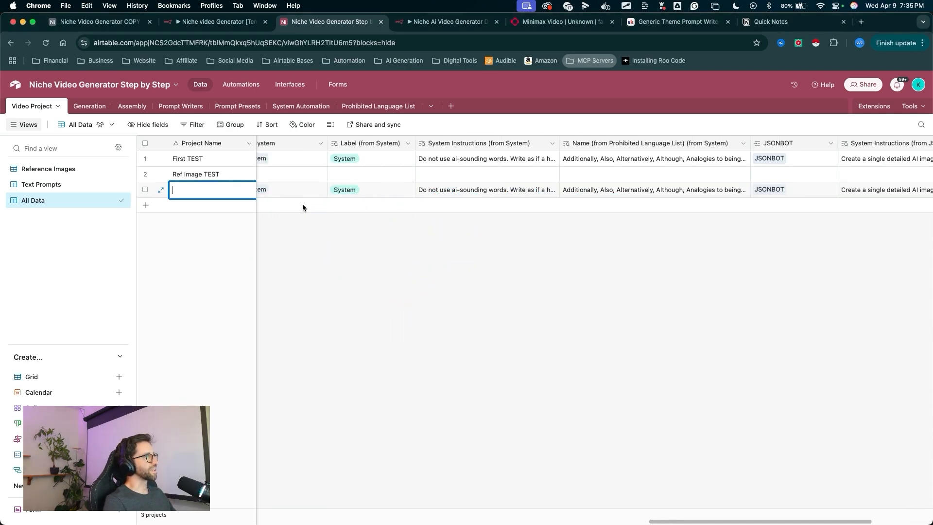
scroll(311, 214, left, 1)
drag(333, 202, 644, 143)
scroll(642, 214, right, 5)
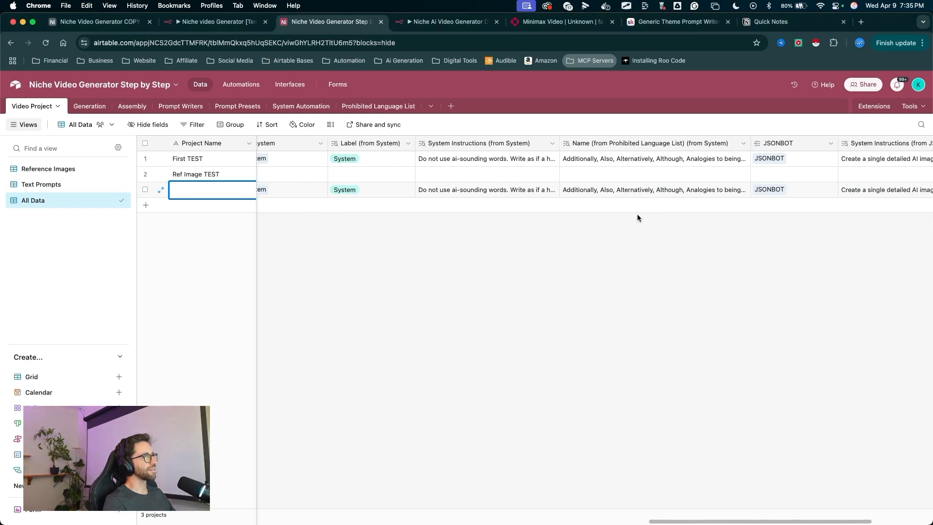
drag(641, 255, 677, 185)
- Add a second blank test record to the Video Project table and review its fields
mouse_move(322, 274)
mouse_down()
mouse_move(170, 187)
mouse_move(148, 207)
mouse_up()
click(146, 206)
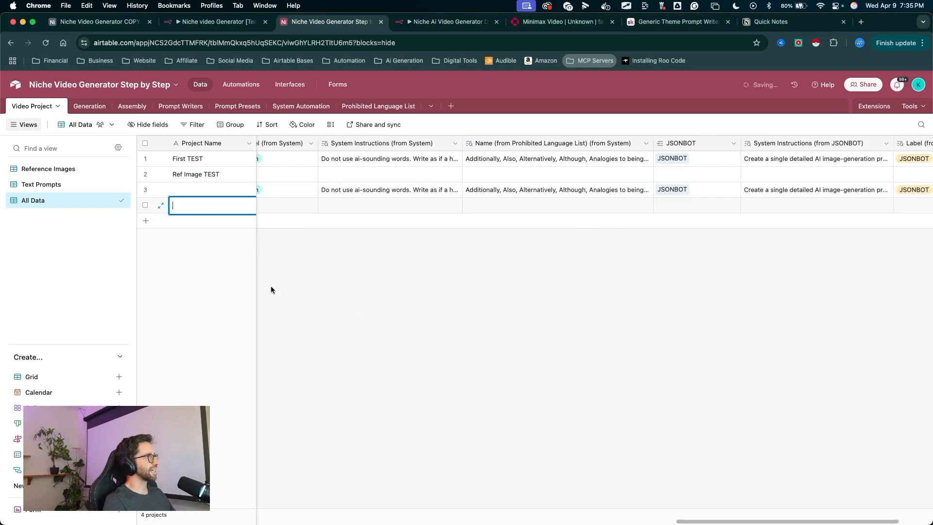
drag(302, 299, 227, 224)
mouse_move(301, 293)
mouse_down()
mouse_move(535, 212)
mouse_move(634, 204)
mouse_up()
scroll(583, 251, right, 2)
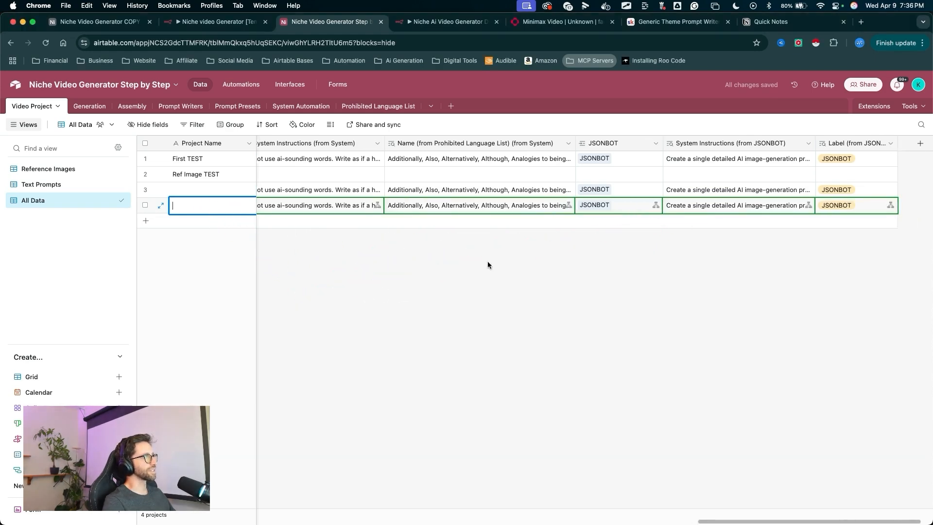
scroll(487, 260, left, 6)
scroll(486, 261, left, 10)
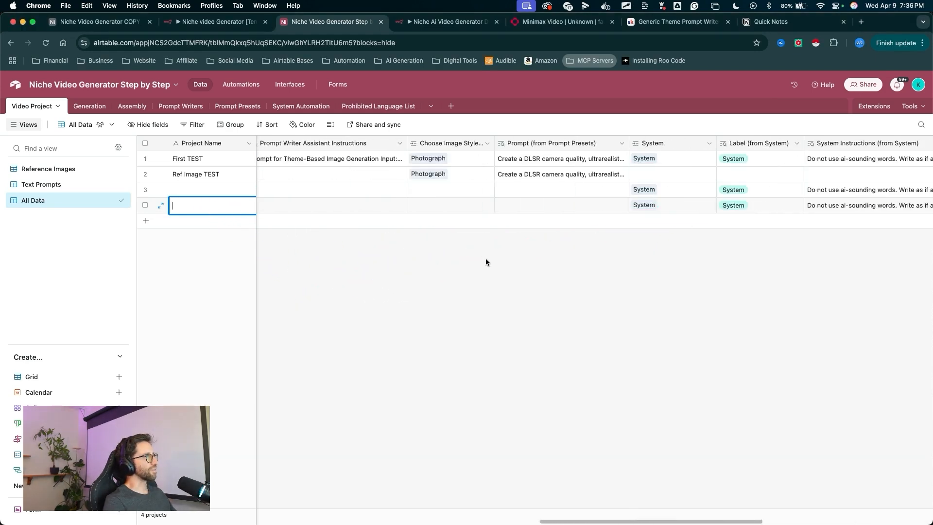
scroll(486, 261, left, 10)
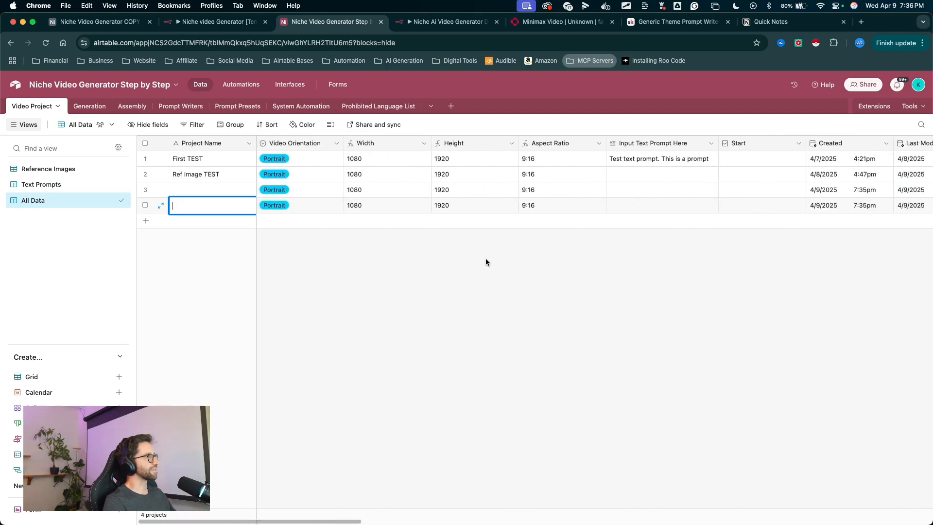
- Compare the Assembly table's records with the Video Project test records
mouse_move(425, 309)
mouse_down()
mouse_move(36, 105)
mouse_move(142, 202)
mouse_move(150, 129)
mouse_move(137, 105)
mouse_up()
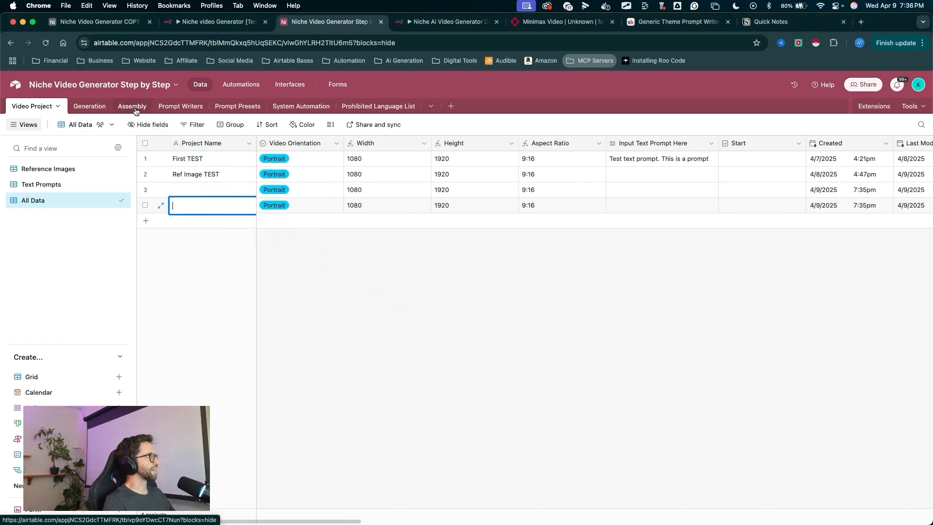
drag(188, 274, 138, 114)
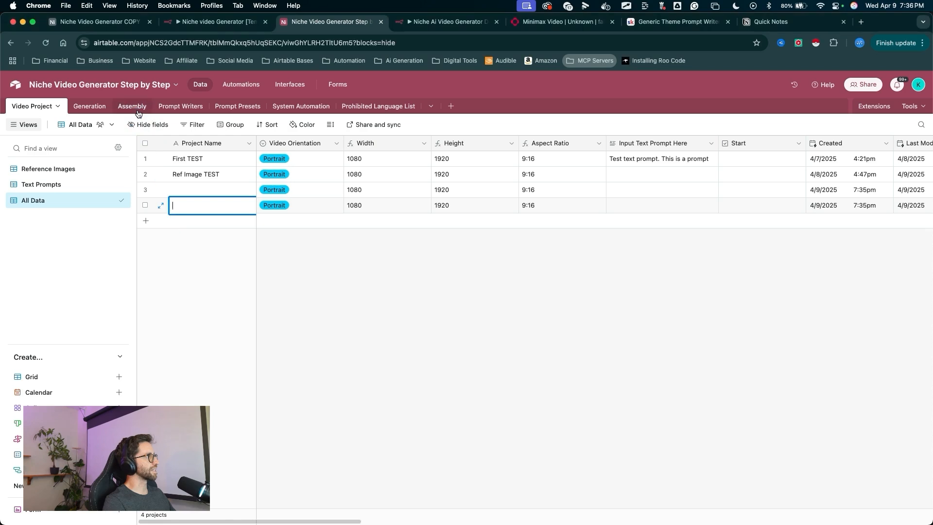
click(137, 112)
mouse_move(284, 342)
mouse_down()
mouse_move(269, 210)
mouse_move(278, 185)
mouse_move(299, 176)
mouse_move(280, 181)
mouse_move(277, 192)
mouse_move(302, 174)
mouse_move(275, 188)
mouse_up()
click(29, 106)
mouse_move(305, 292)
mouse_down()
mouse_move(207, 212)
mouse_move(258, 184)
mouse_move(237, 187)
mouse_up()
click(132, 106)
drag(322, 241, 298, 197)
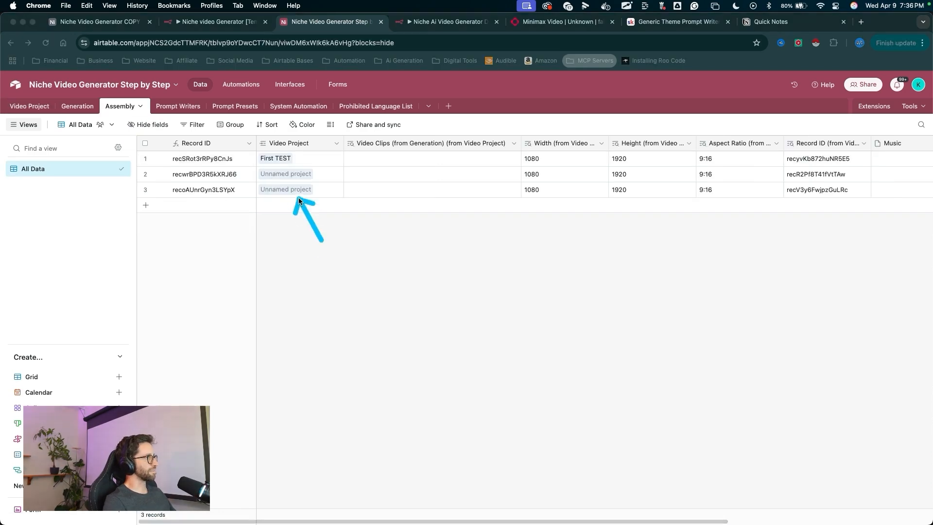
drag(355, 180, 306, 174)
mouse_move(229, 258)
mouse_down()
mouse_move(22, 92)
mouse_move(41, 111)
mouse_up()
click(40, 111)
- Select the two blank test projects in the Video Project table and delete them
mouse_move(151, 275)
mouse_down()
mouse_move(162, 191)
mouse_move(152, 193)
mouse_up()
click(146, 190)
right_click(145, 206)
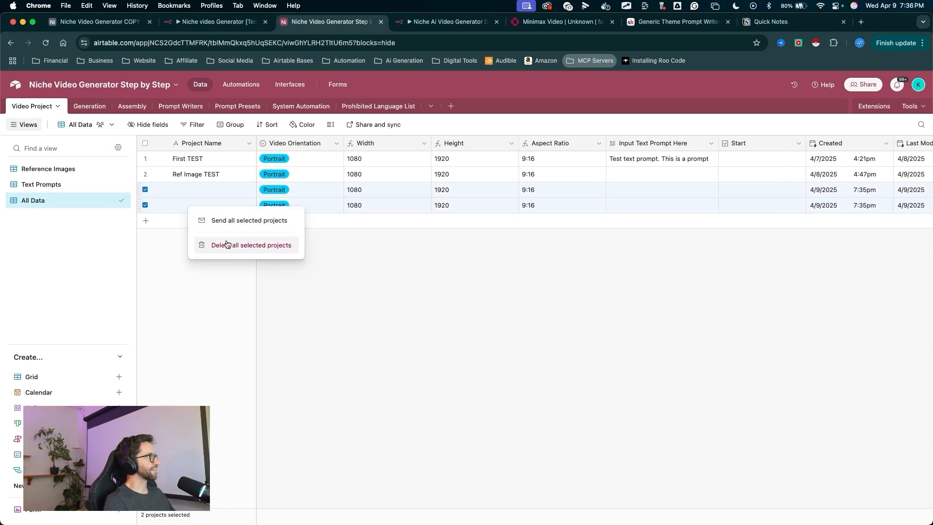
click(209, 244)
- Delete the two unnamed test records from the Assembly table
mouse_move(197, 262)
mouse_down()
mouse_move(106, 100)
mouse_move(128, 102)
mouse_move(127, 113)
mouse_up()
click(128, 110)
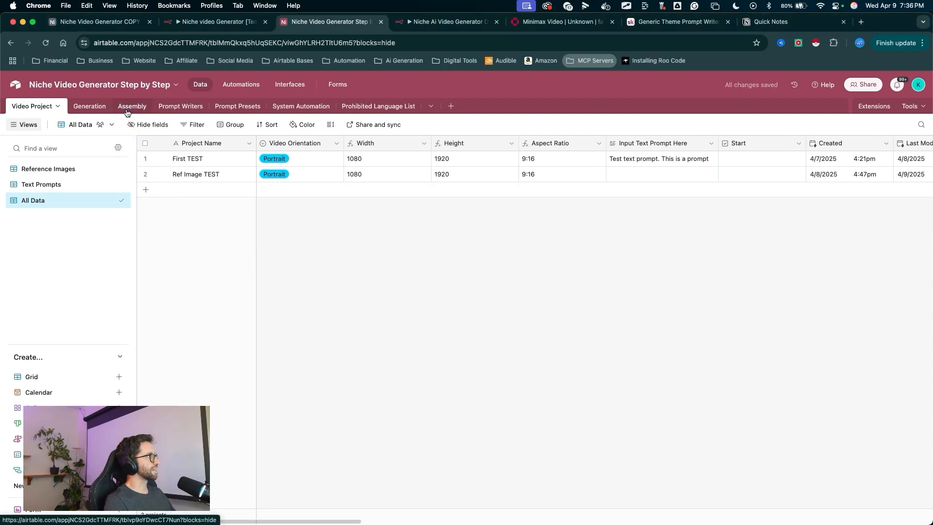
drag(187, 249, 163, 205)
click(146, 174)
click(145, 189)
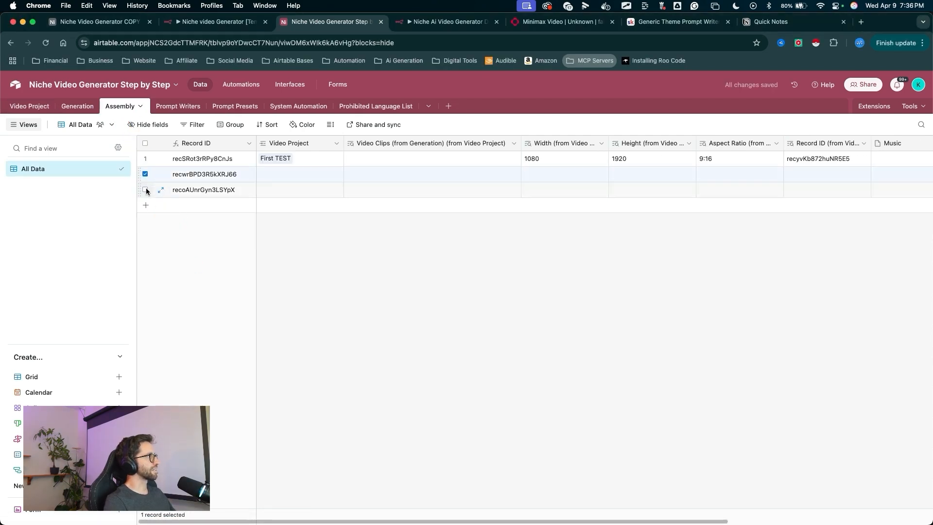
mouse_move(324, 302)
mouse_down()
mouse_move(234, 171)
mouse_move(180, 187)
mouse_move(88, 119)
mouse_move(33, 104)
mouse_up()
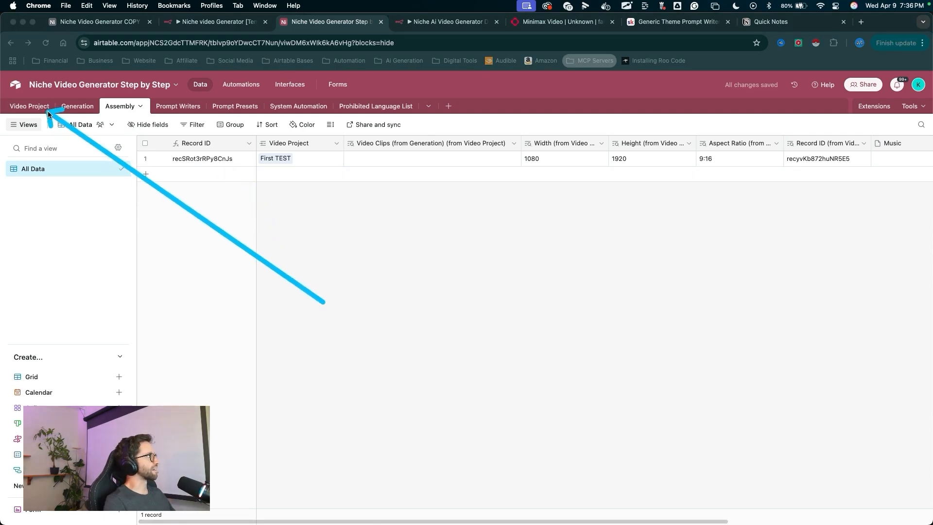
- Add a new record to the Assembly table and link it to the Ref Image TEST video project
click(30, 106)
drag(200, 286, 188, 176)
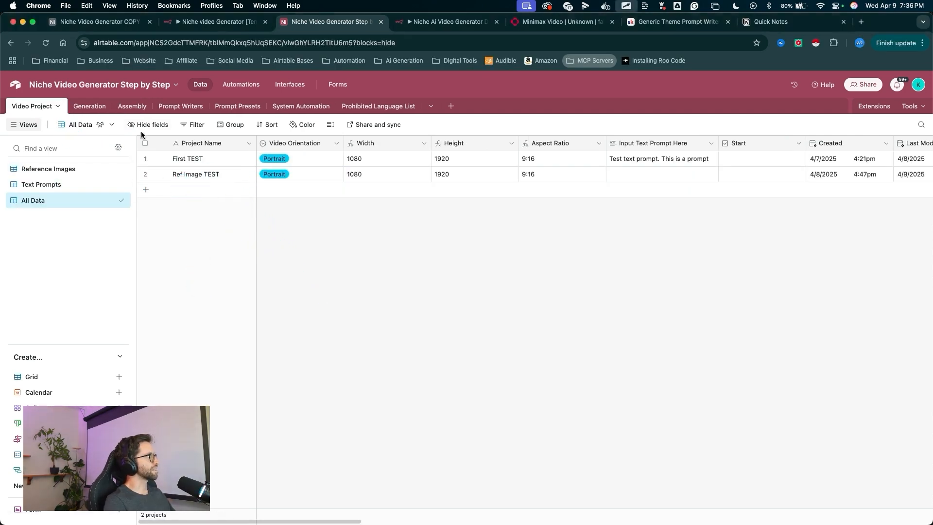
drag(178, 238, 138, 116)
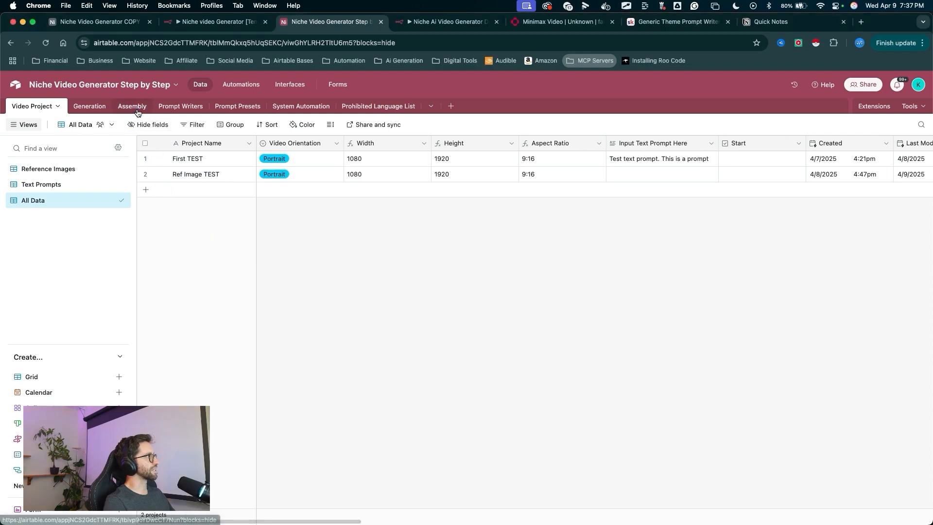
click(136, 110)
drag(290, 270, 269, 181)
click(267, 174)
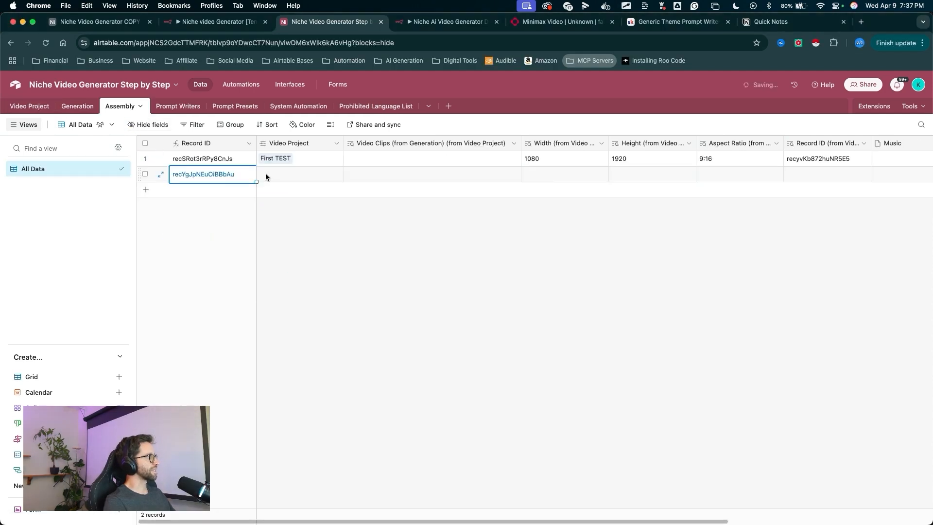
click(266, 173)
drag(350, 171, 372, 170)
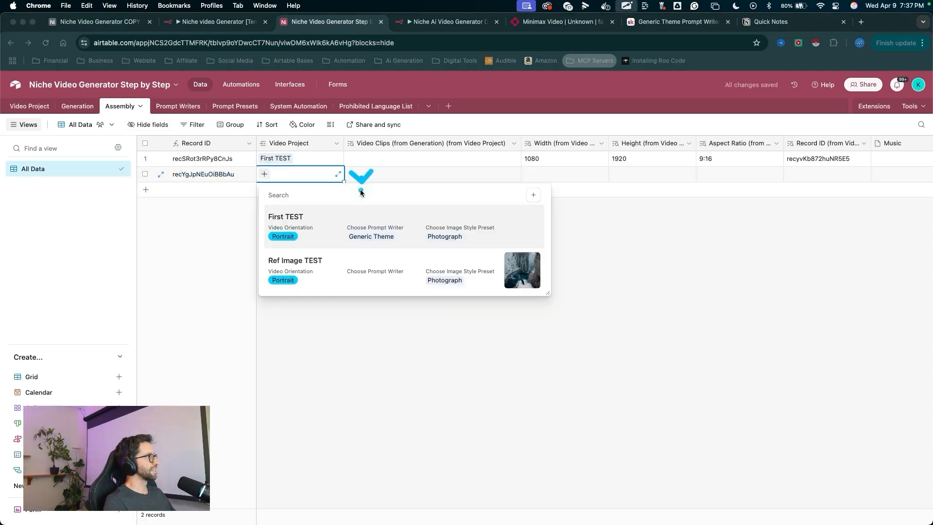
click(304, 261)
- Create a new grid view in the Assembly table and move it above the All Data view
mouse_move(386, 387)
mouse_down()
mouse_move(355, 177)
mouse_move(476, 148)
mouse_move(354, 178)
mouse_up()
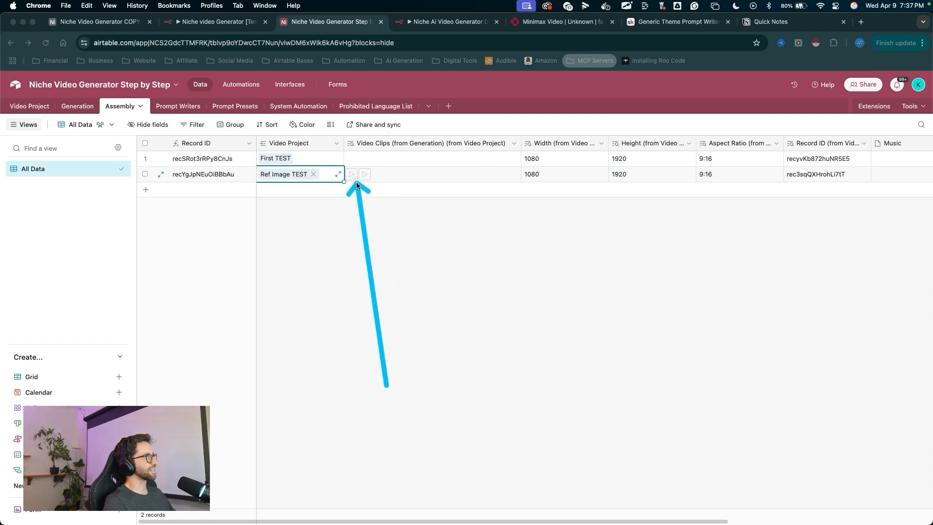
mouse_move(362, 385)
mouse_down()
mouse_move(305, 367)
mouse_move(609, 196)
mouse_move(146, 77)
mouse_move(253, 350)
mouse_move(91, 153)
mouse_move(381, 240)
mouse_move(483, 152)
mouse_move(255, 208)
mouse_move(249, 279)
mouse_move(58, 174)
mouse_move(544, 190)
mouse_move(270, 200)
mouse_move(165, 293)
mouse_move(125, 393)
mouse_move(119, 377)
mouse_up()
key(Escape)
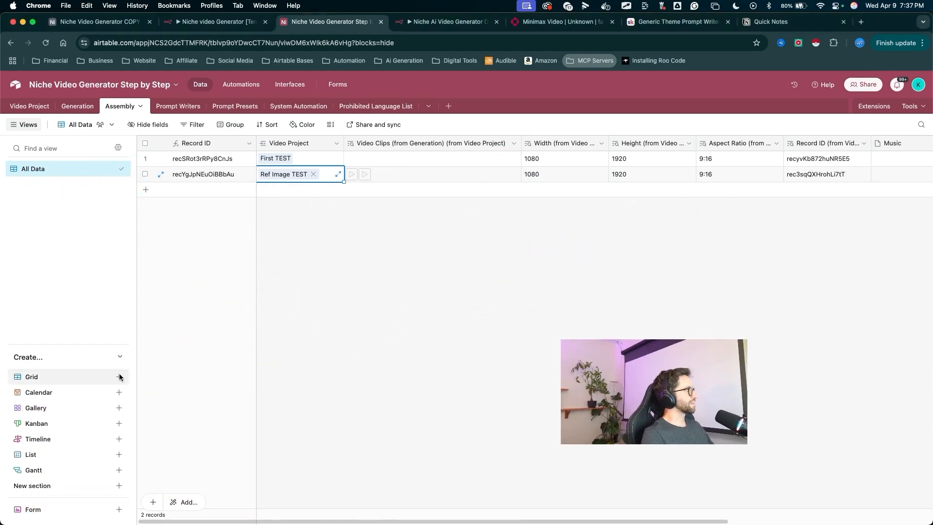
click(119, 377)
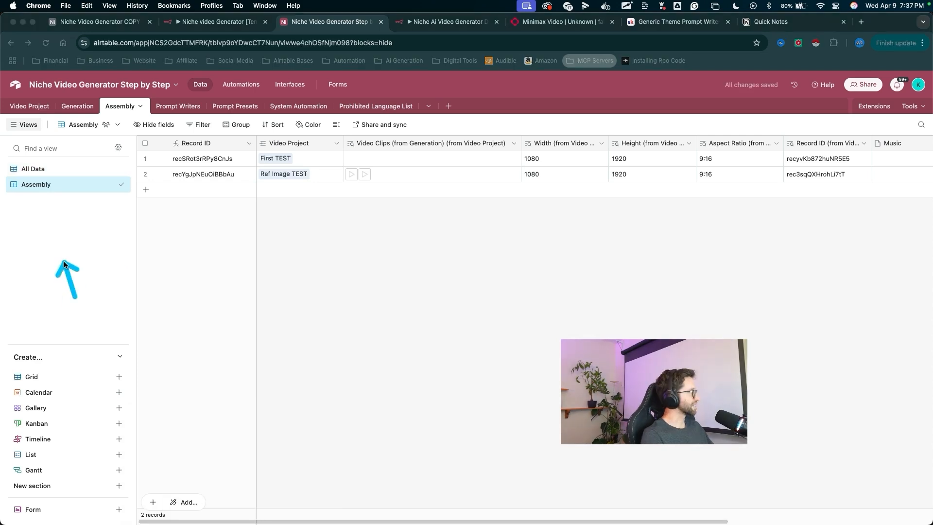
key(Escape)
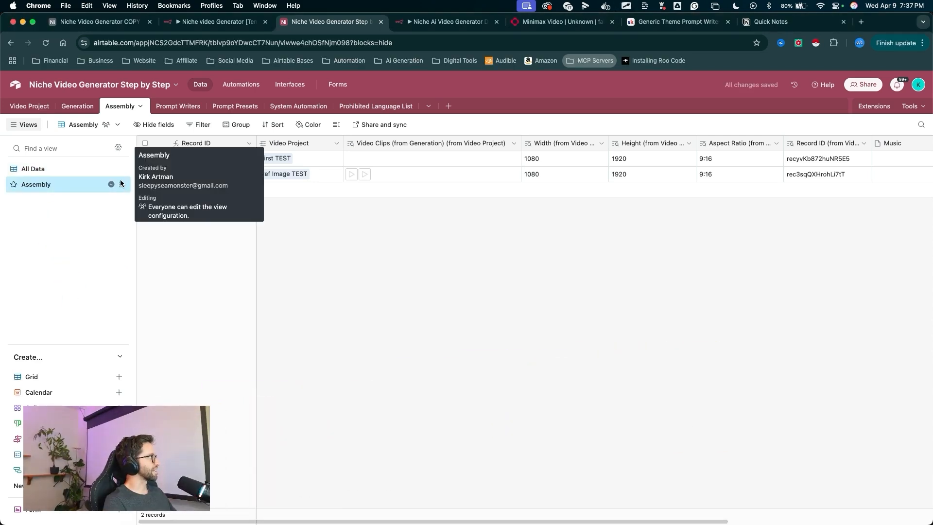
drag(121, 183, 120, 167)
key(ctrl+a)
drag(155, 305, 158, 126)
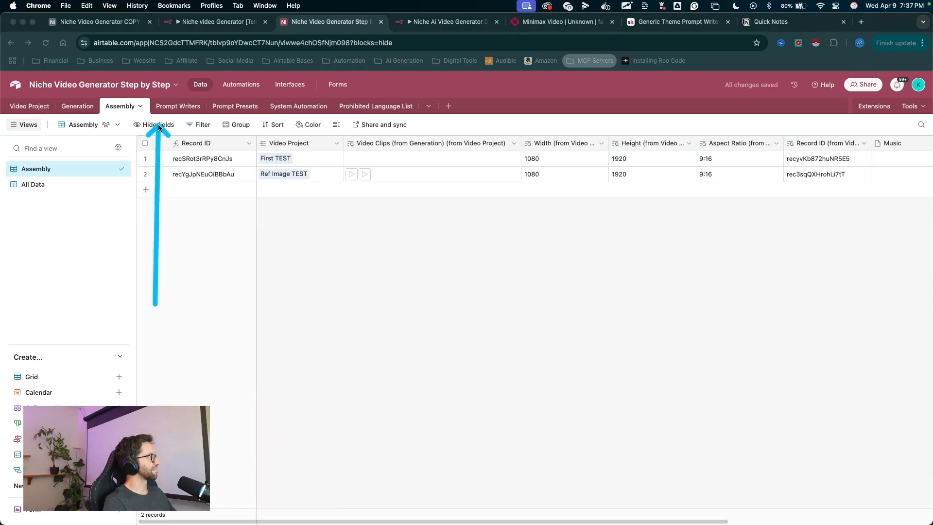
- Hide the Width, Height, Aspect Ratio and Record ID lookup fields from Video Project in the new view
key(Escape)
click(155, 125)
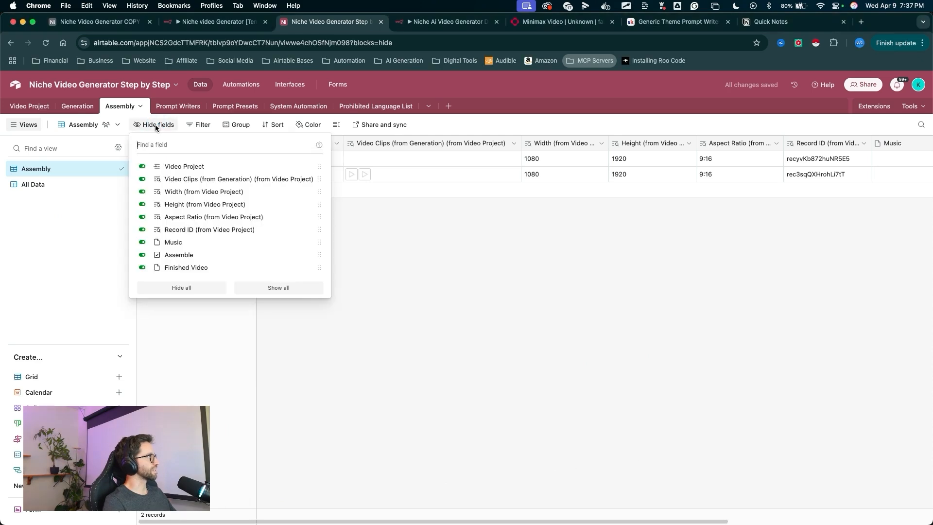
key(ctrl+a)
drag(178, 153, 155, 179)
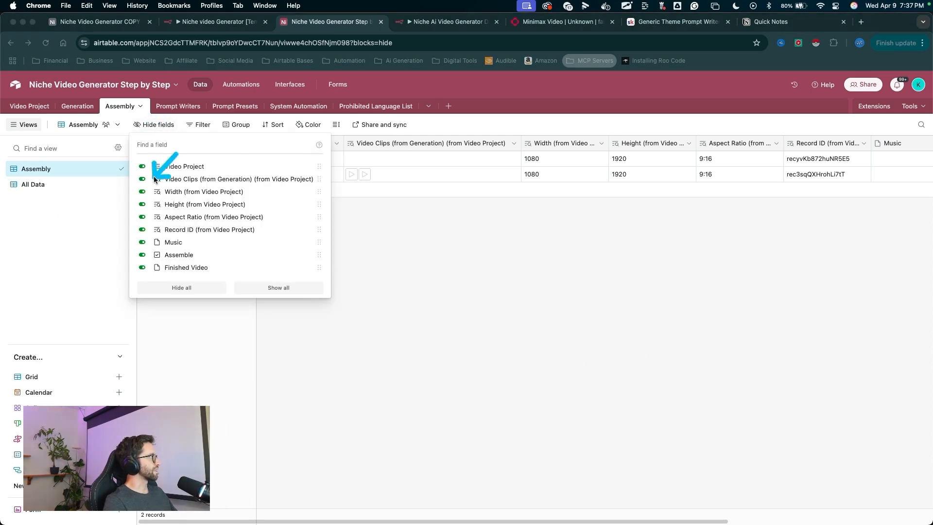
key(Escape)
click(142, 192)
click(142, 204)
click(141, 217)
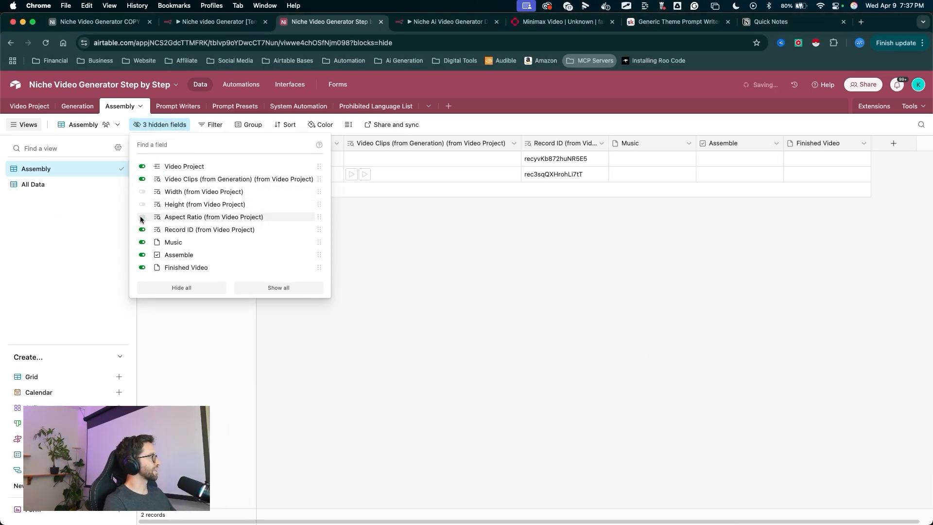
click(143, 229)
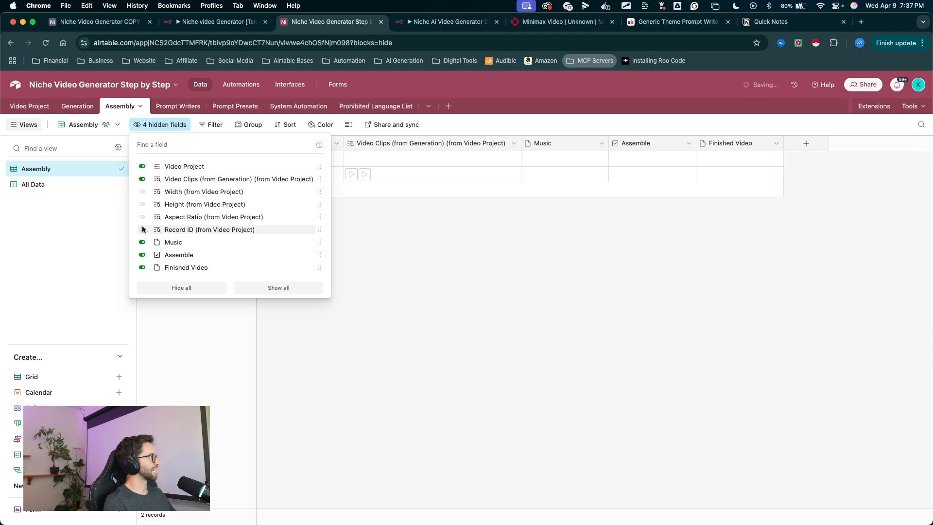
click(419, 252)
key(ctrl+a)
mouse_move(386, 362)
mouse_down()
mouse_move(125, 198)
mouse_move(454, 334)
mouse_move(477, 205)
mouse_up()
key(Escape)
key(ctrl+a)
mouse_move(436, 350)
mouse_down()
mouse_move(378, 328)
mouse_move(274, 177)
mouse_move(409, 167)
mouse_up()
key(ctrl+a)
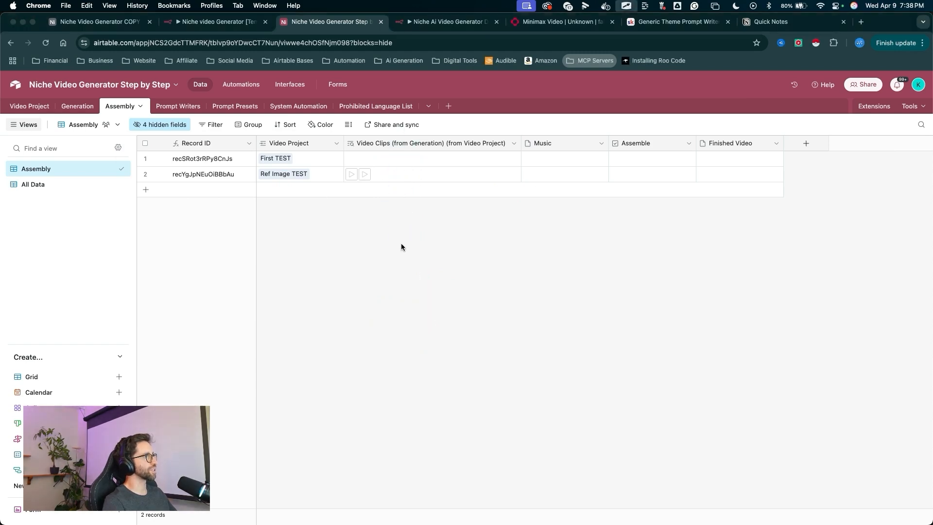
drag(402, 246, 372, 201)
key(ctrl+a)
drag(359, 293, 349, 124)
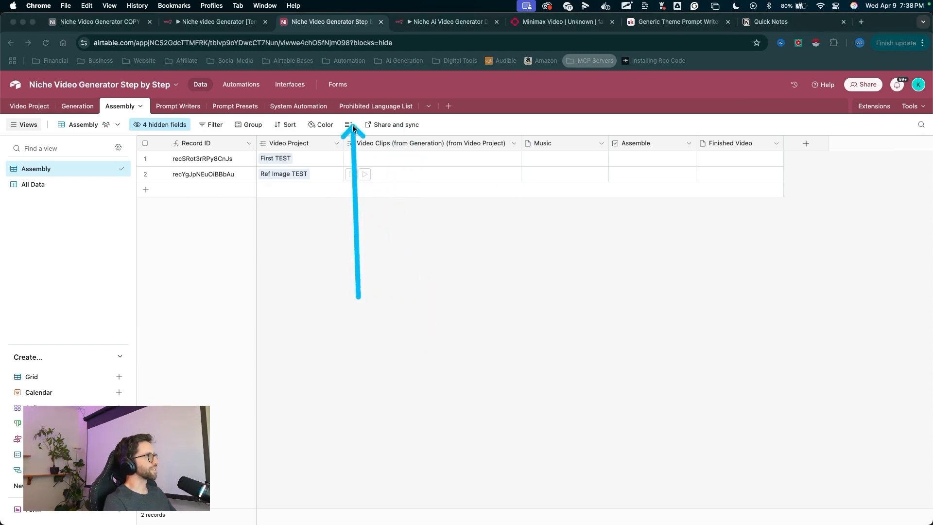
- Set the new view's row height to Medium
click(349, 126)
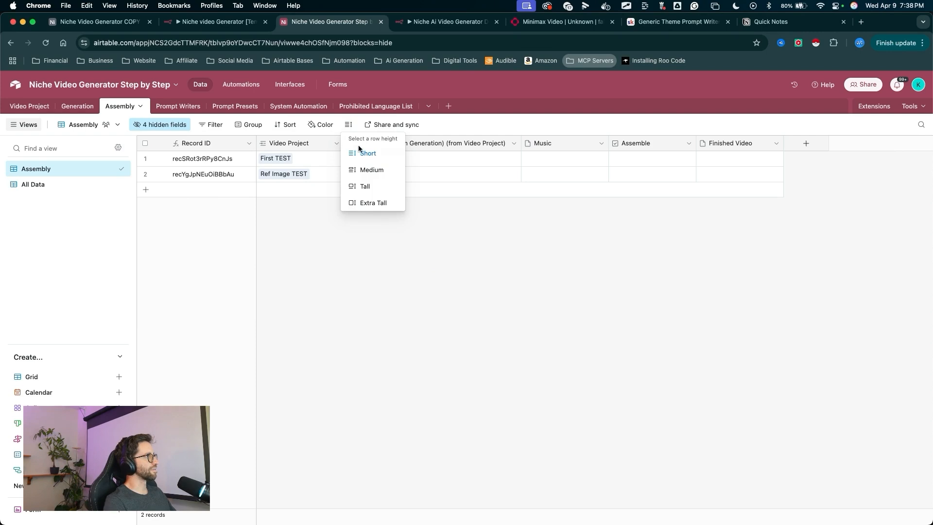
click(372, 170)
key(ctrl+a)
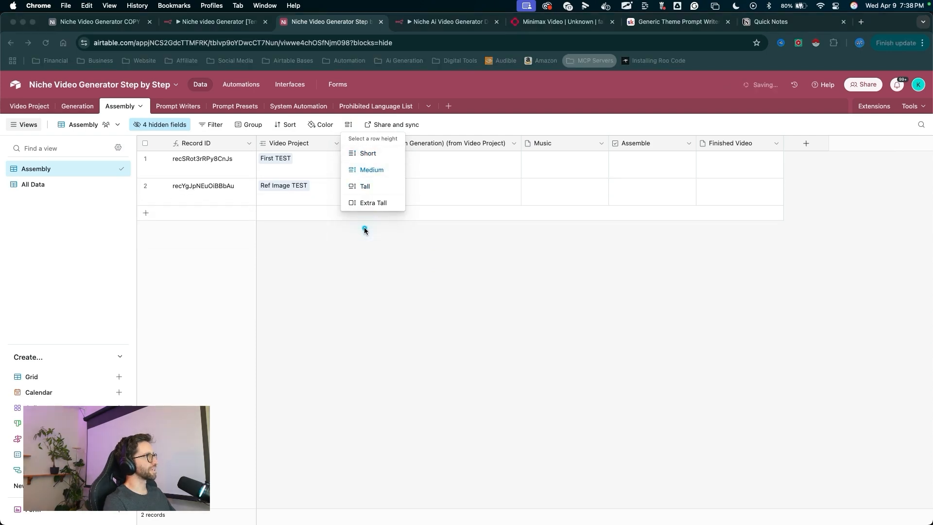
drag(372, 307, 363, 241)
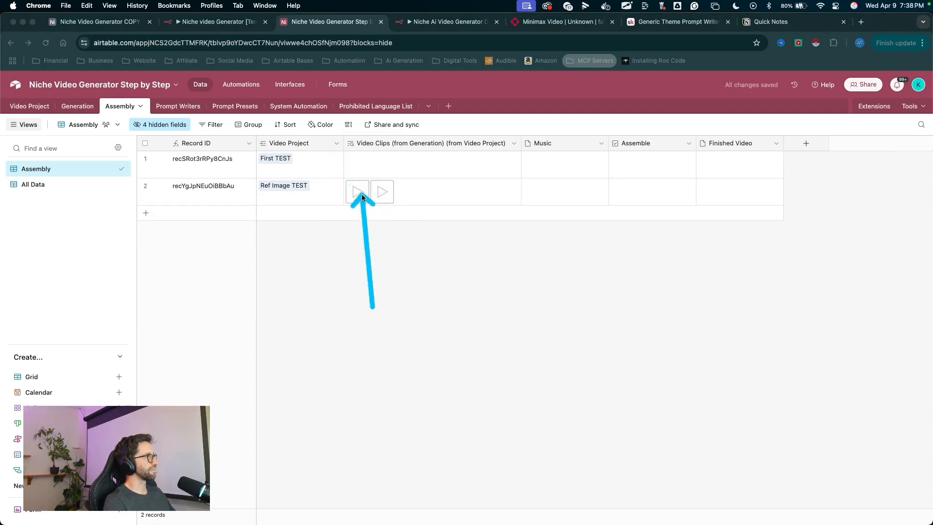
drag(601, 348, 545, 191)
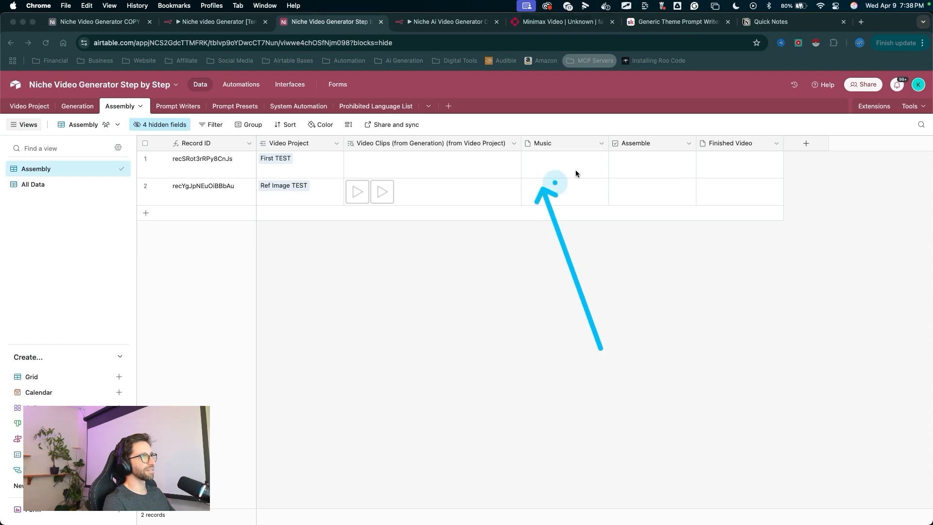
key(Escape)
- Narrow the Music and Assemble columns in the new view
drag(605, 143, 591, 143)
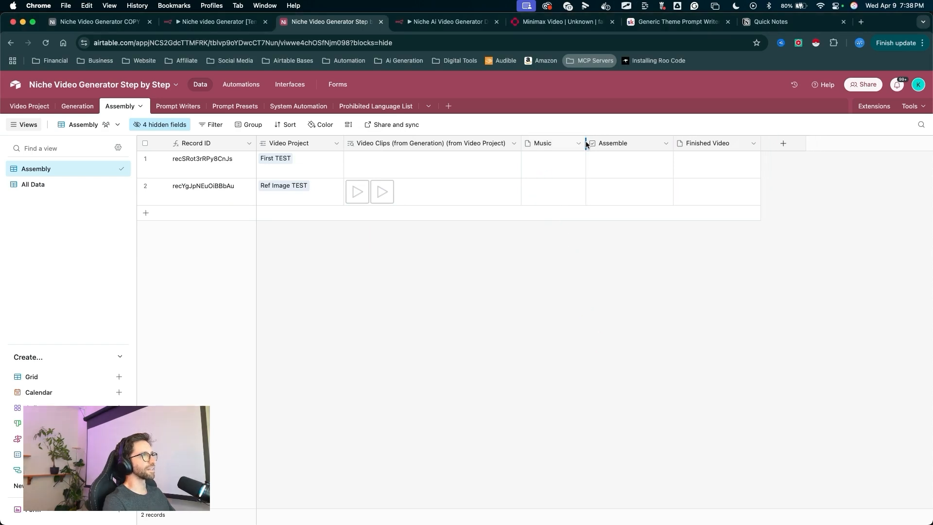
drag(673, 143, 639, 142)
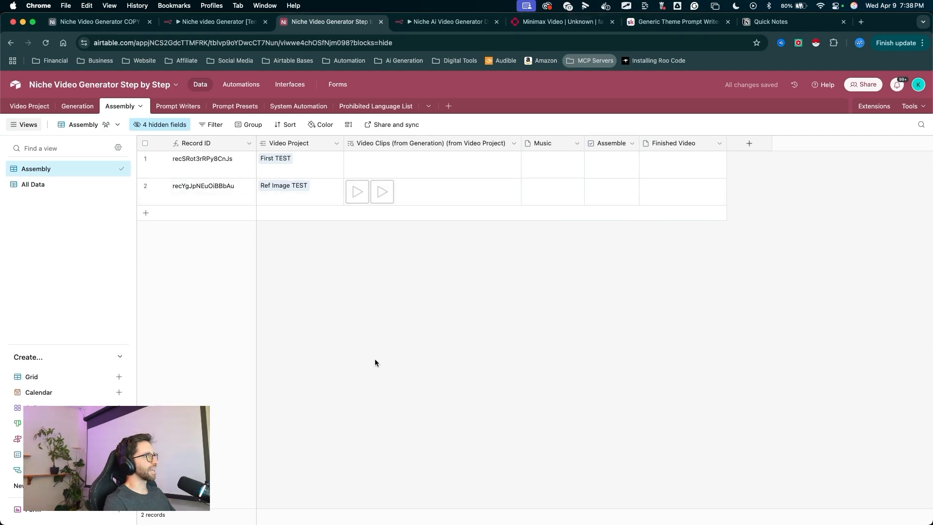
mouse_move(374, 366)
mouse_down()
mouse_move(277, 233)
mouse_move(389, 195)
mouse_move(491, 301)
mouse_move(547, 196)
mouse_up()
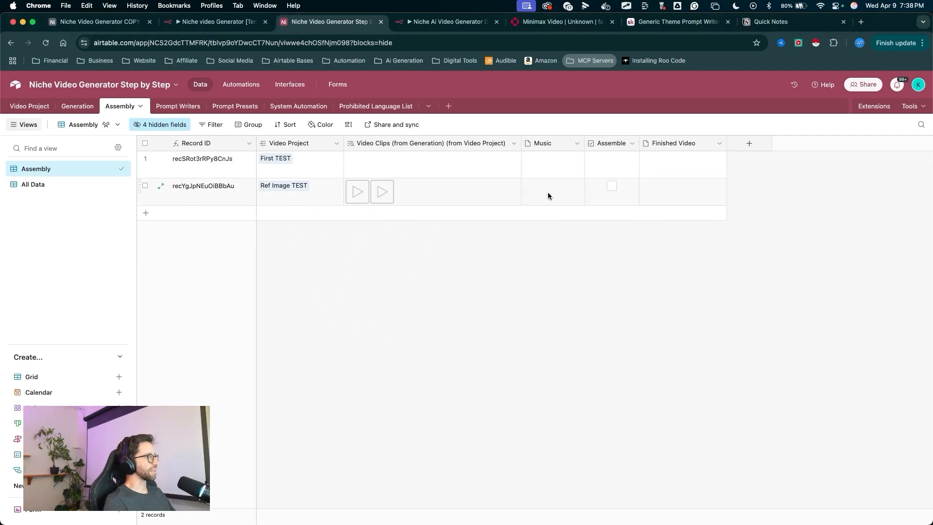
drag(631, 294, 598, 235)
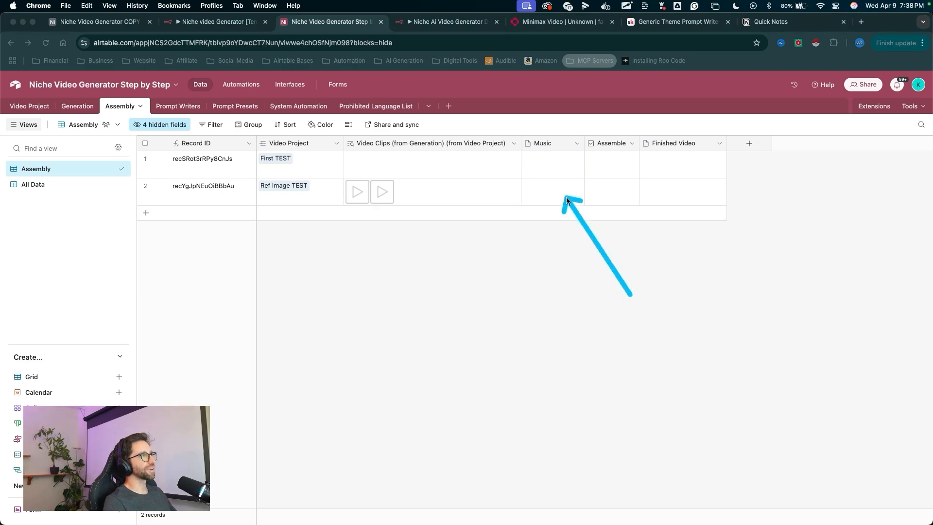
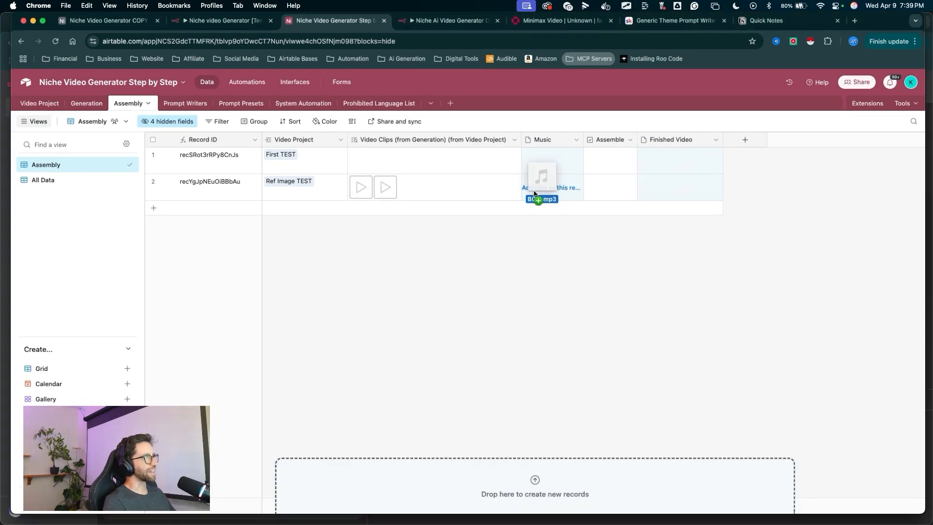
- Upload the BG mp3 music file into the Music field of the Ref Image TEST record
drag(539, 193, 539, 193)
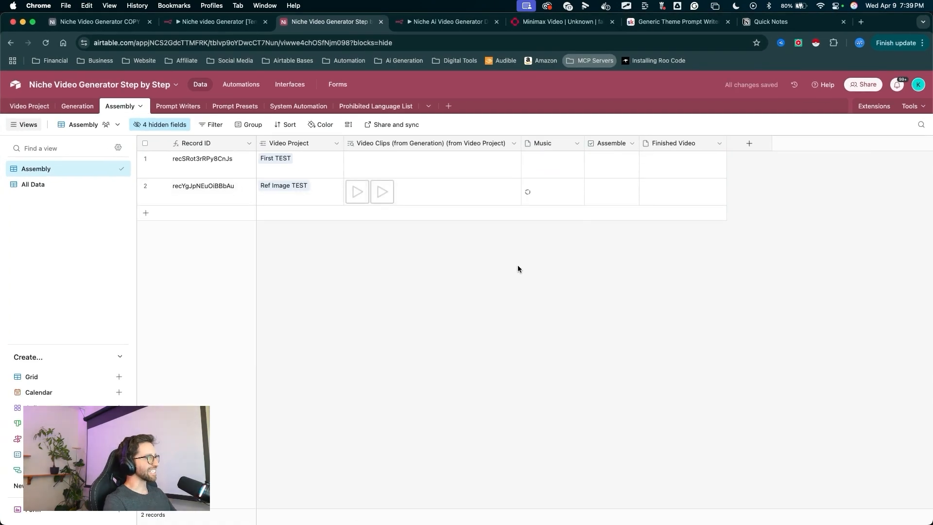
key(ctrl+a)
mouse_move(536, 316)
mouse_down()
mouse_move(532, 209)
mouse_move(334, 208)
mouse_move(437, 178)
mouse_move(533, 193)
mouse_move(533, 213)
mouse_up()
key(Escape)
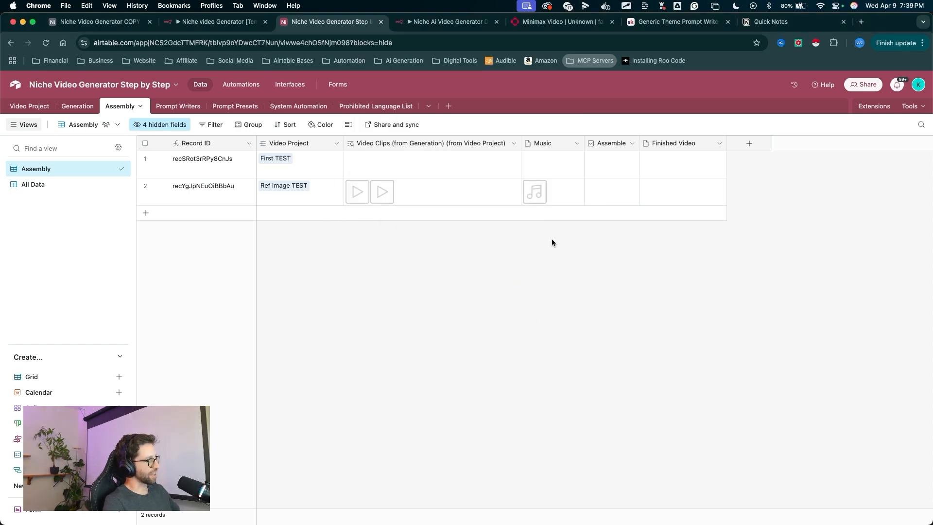
key(ctrl+a)
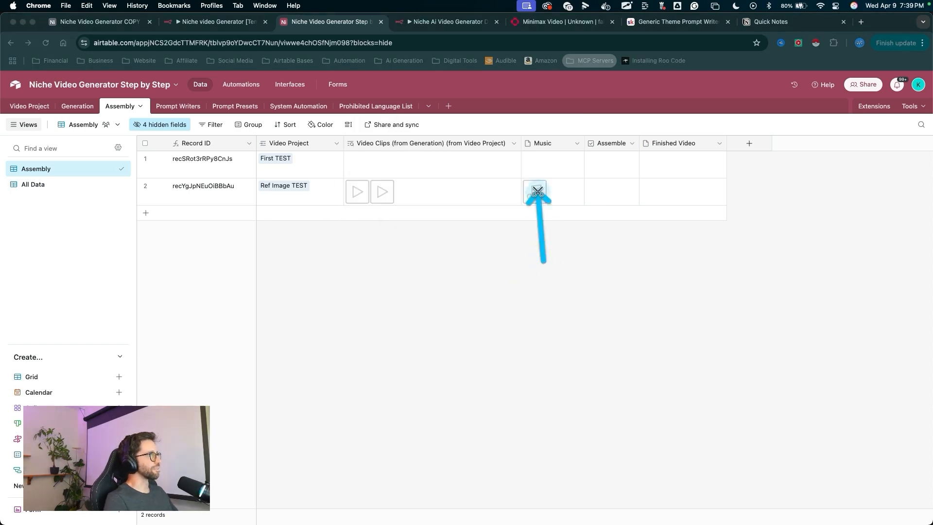
mouse_move(448, 292)
mouse_down()
mouse_move(396, 244)
mouse_move(323, 217)
mouse_move(207, 213)
mouse_move(394, 219)
mouse_move(526, 207)
mouse_move(520, 201)
mouse_move(547, 196)
mouse_up()
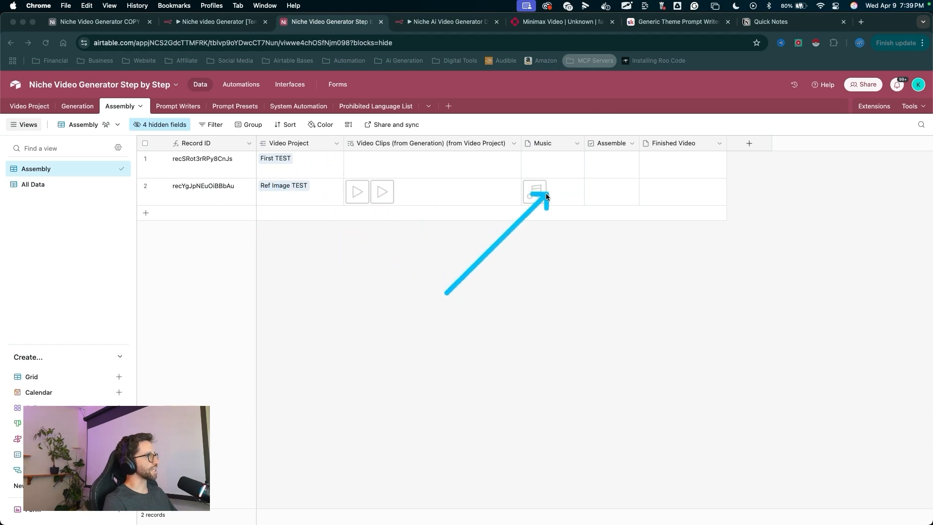
key(Escape)
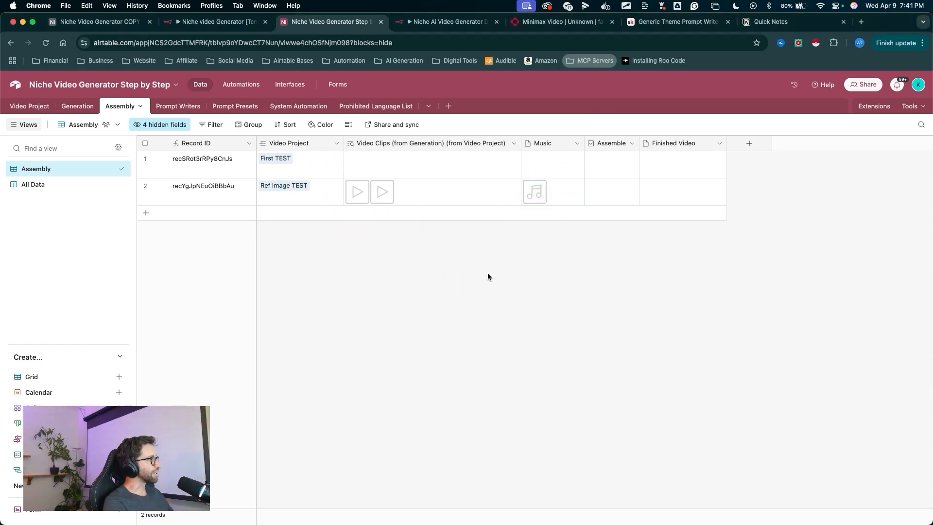
drag(517, 273, 439, 217)
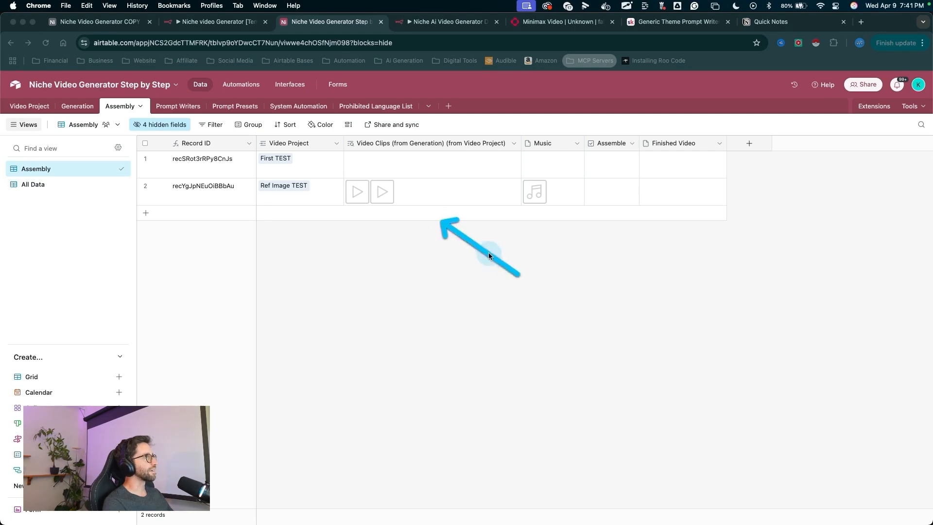
- Start a test run of the n8n workflow and trigger it from the Airtable record's Assemble field
click(431, 26)
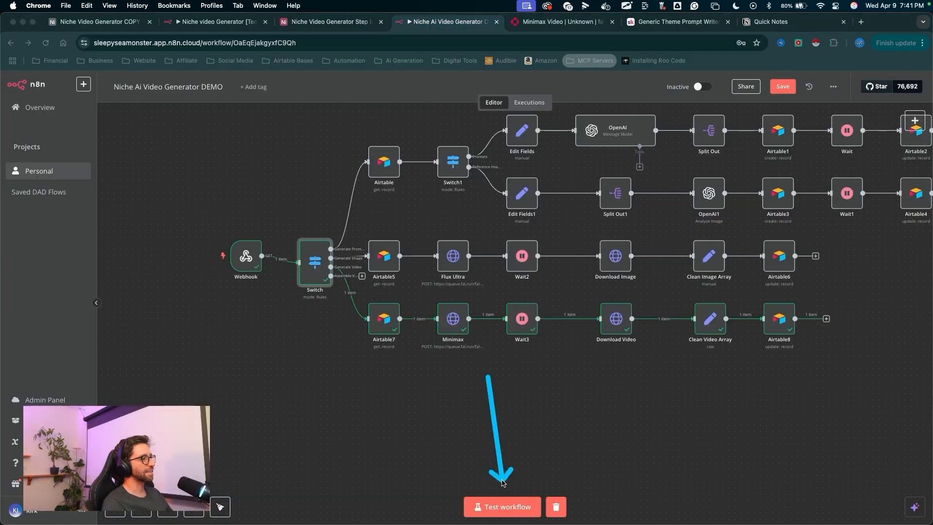
click(493, 514)
drag(315, 146, 247, 206)
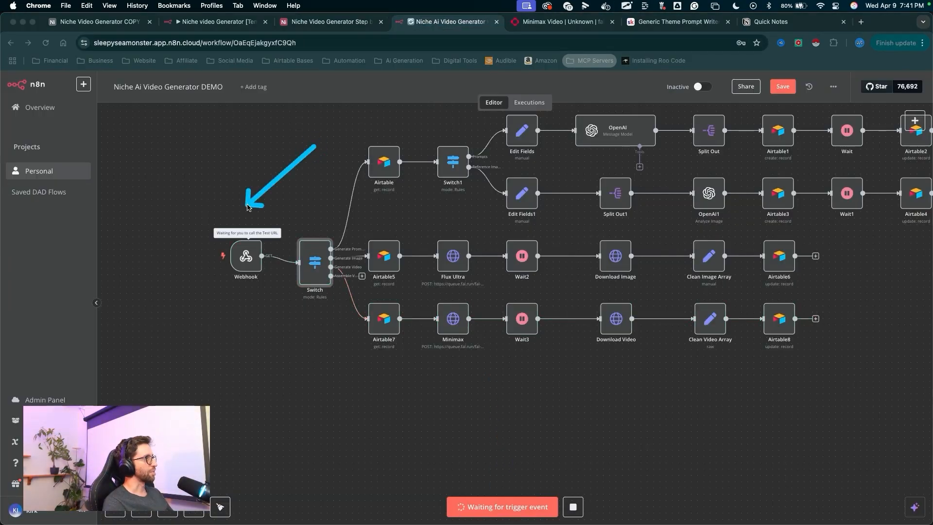
click(335, 23)
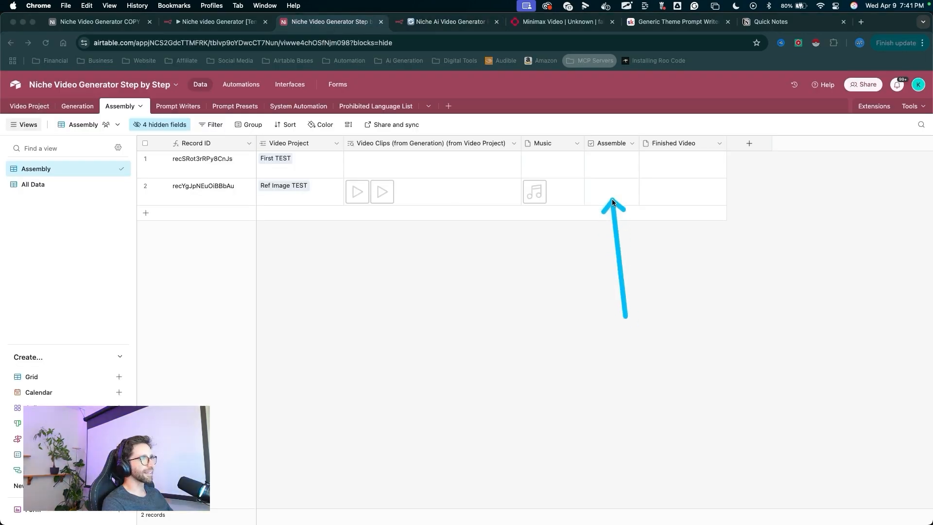
click(447, 21)
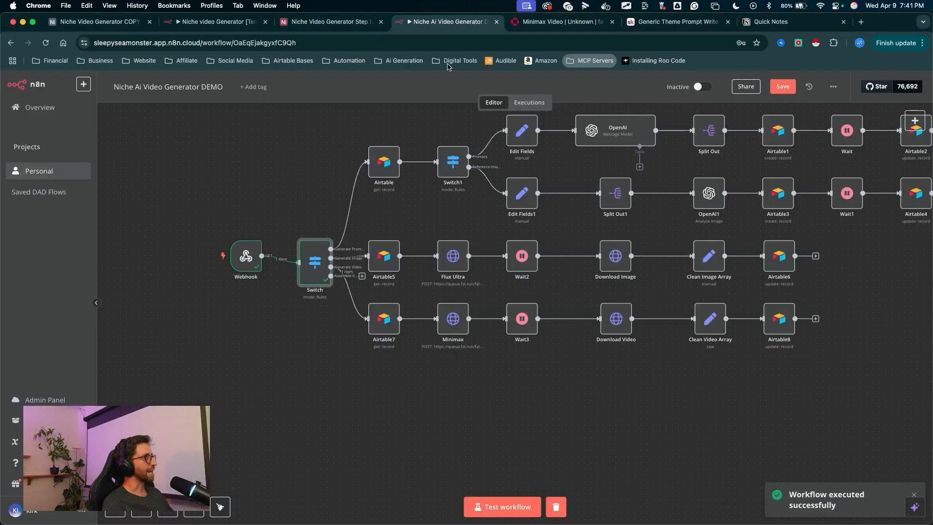
- Add an Airtable 'Get a record' node to the Switch node's fourth output
drag(274, 107, 302, 159)
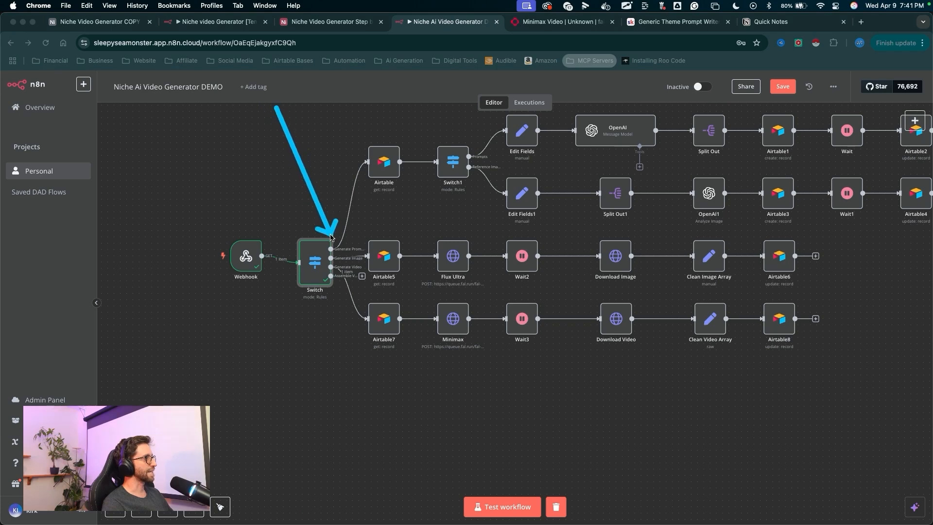
key(Escape)
scroll(343, 277, up, 8)
drag(343, 368, 350, 278)
drag(202, 214, 351, 320)
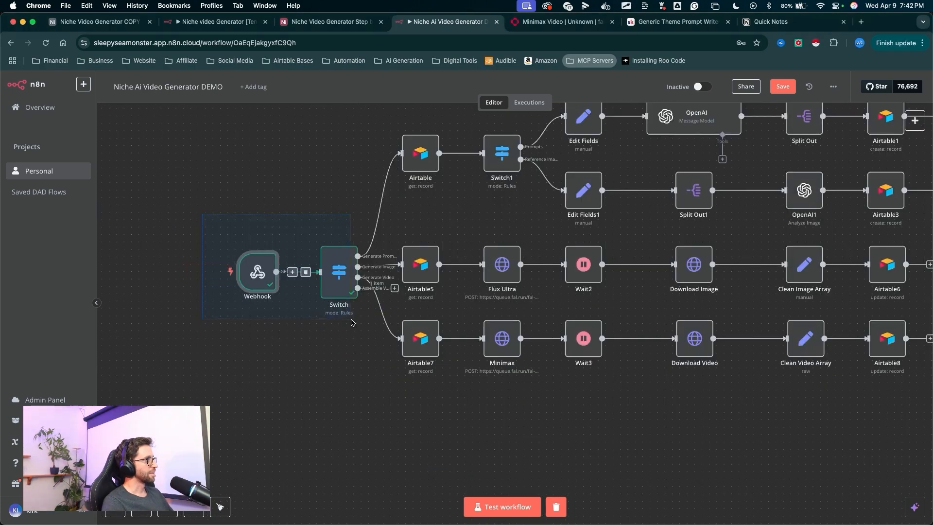
drag(334, 273, 201, 275)
scroll(315, 384, down, 5)
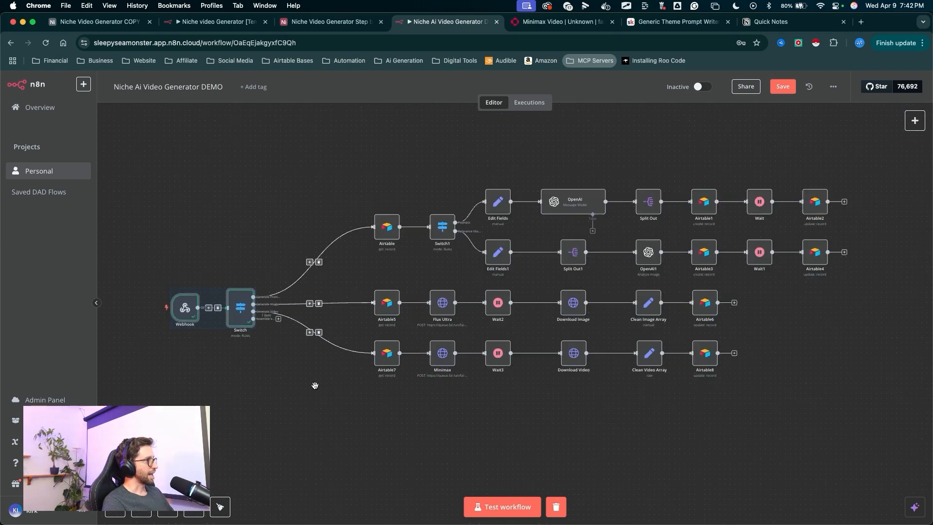
mouse_move(315, 384)
mouse_down()
mouse_move(360, 322)
mouse_move(321, 270)
mouse_up()
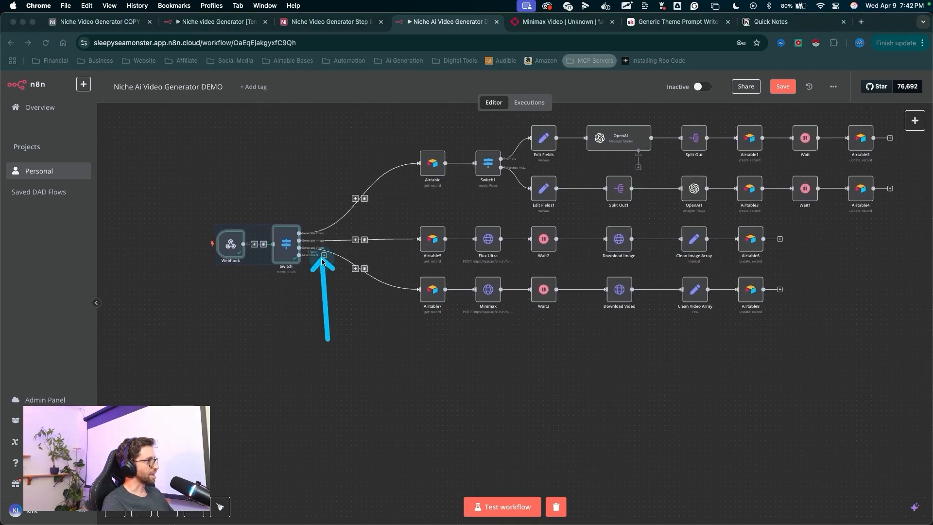
key(Escape)
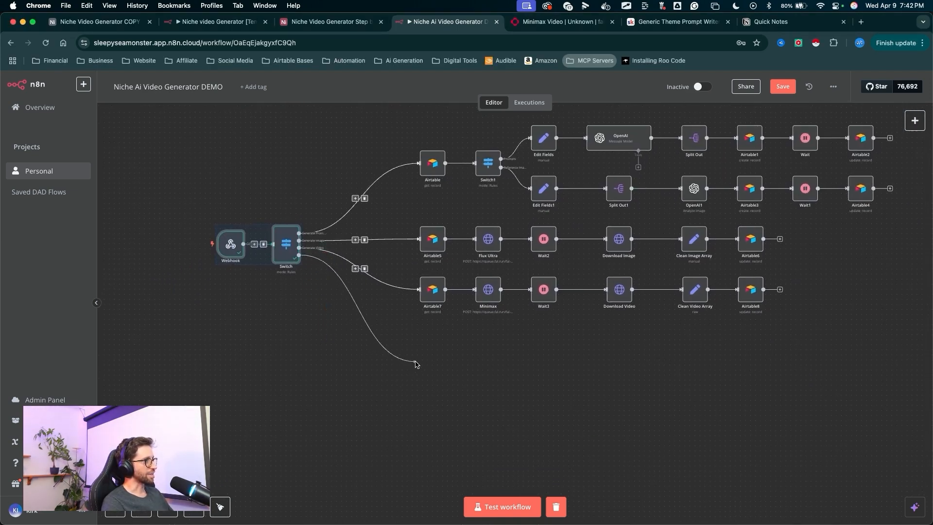
drag(416, 364, 416, 364)
text(air)
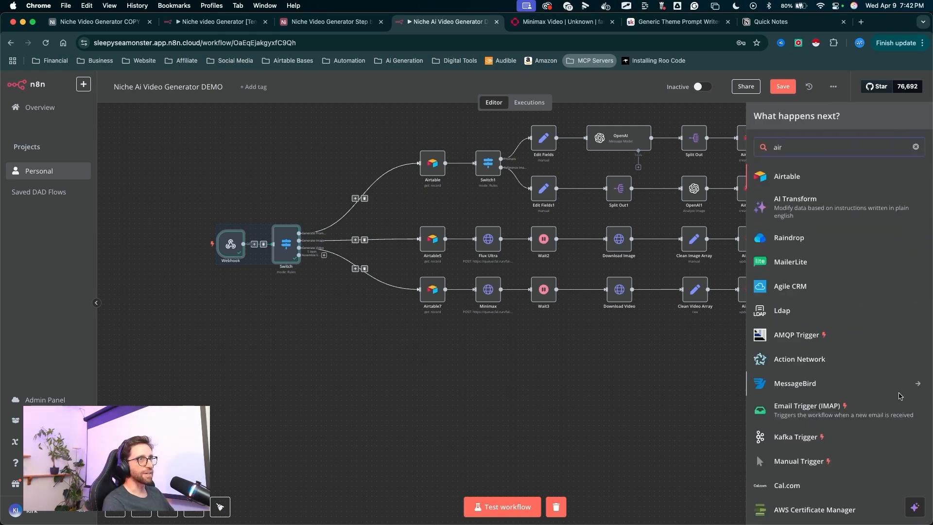
click(790, 187)
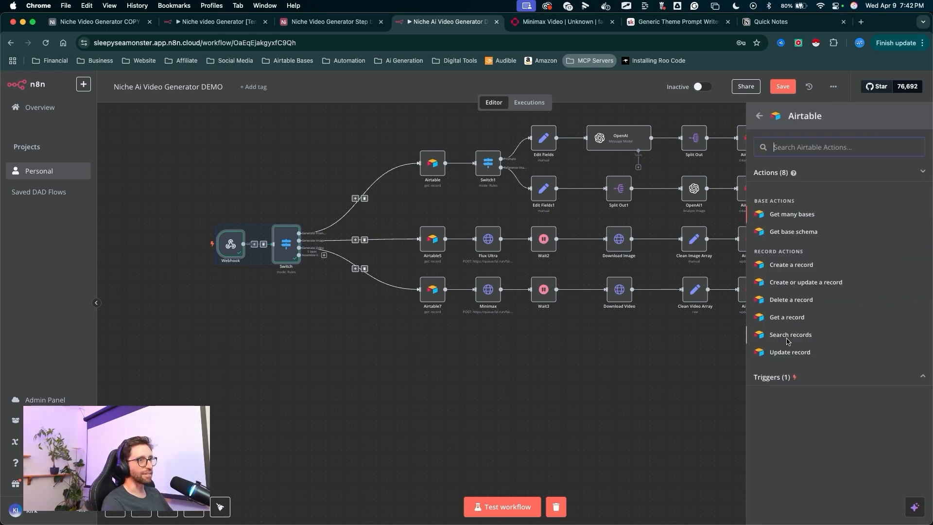
click(788, 321)
- Set the Airtable node's base to Niche Video Generator Step by Step and its table to Assembly
drag(349, 224, 440, 242)
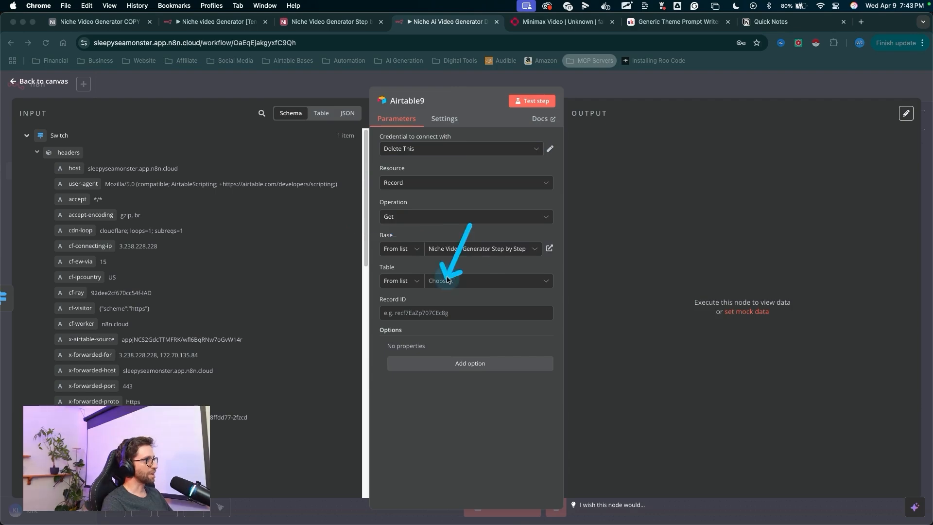
click(446, 281)
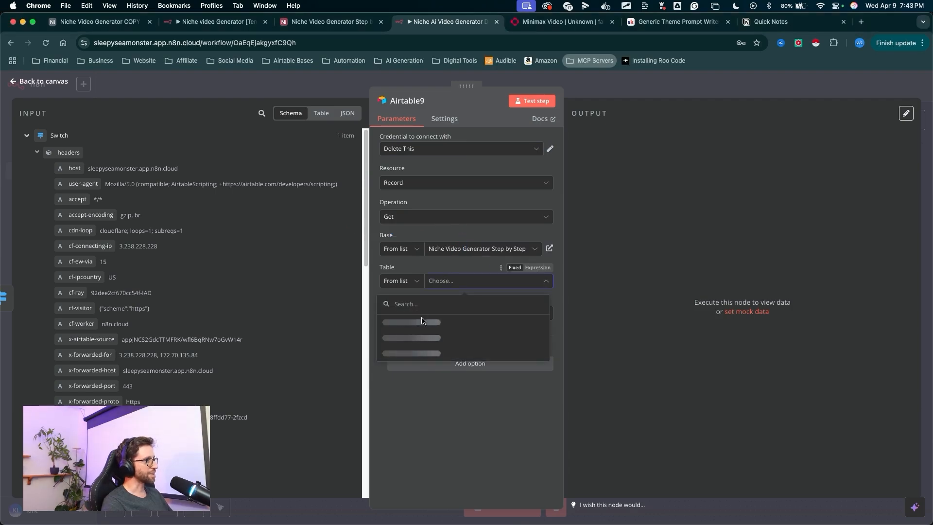
click(411, 353)
drag(290, 277, 379, 316)
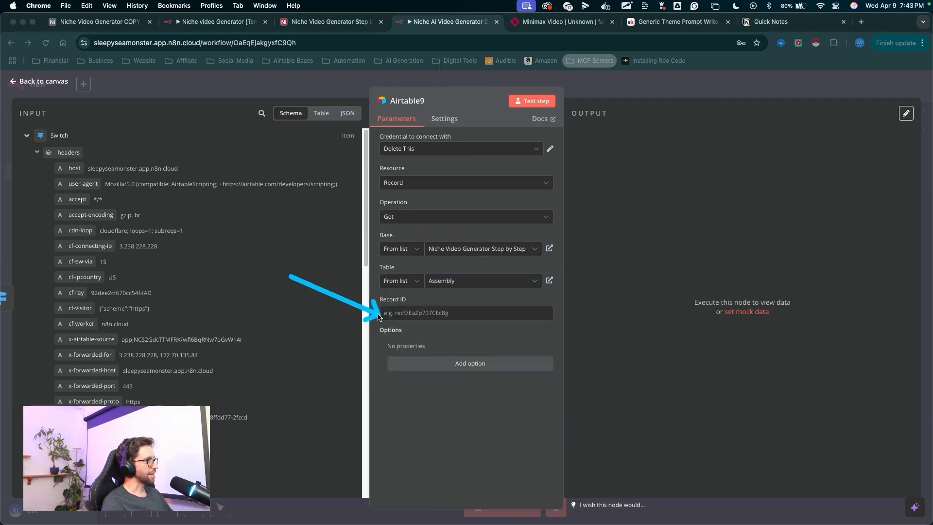
key(Escape)
- Map the Record ID field to the webhook's recordId query value
scroll(241, 306, down, 13)
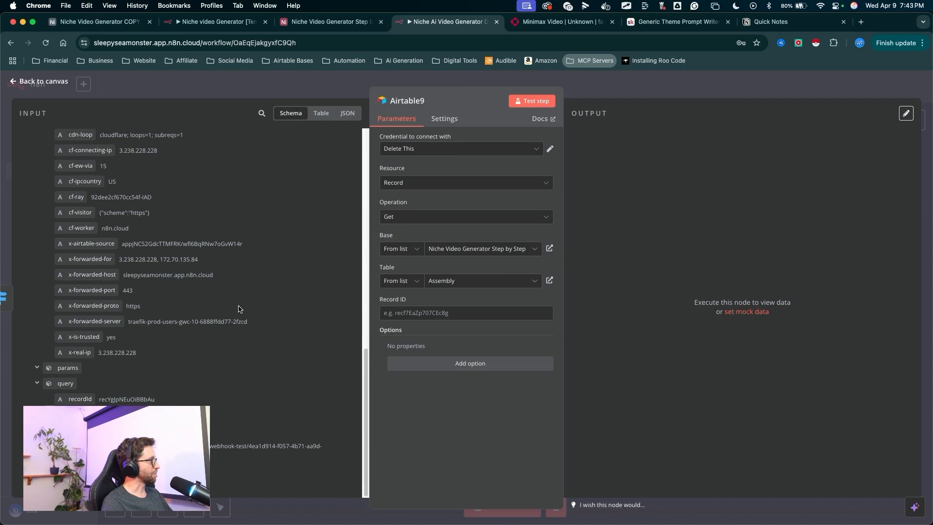
drag(238, 309, 104, 374)
key(Escape)
drag(428, 299, 430, 311)
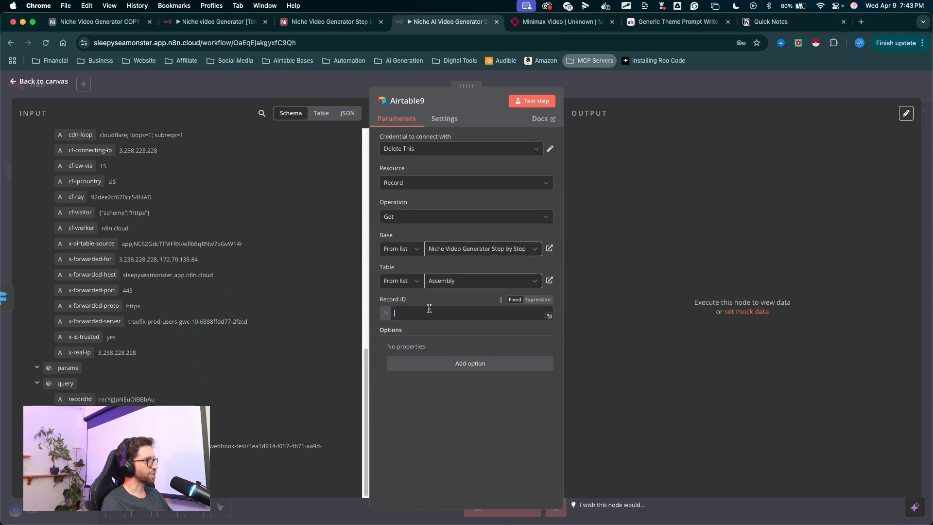
click(496, 405)
mouse_move(497, 414)
mouse_down()
mouse_move(469, 348)
mouse_move(525, 258)
mouse_move(535, 100)
mouse_up()
key(Escape)
- Test the Airtable node and return to the workflow canvas
click(534, 101)
mouse_move(733, 104)
mouse_down()
mouse_move(654, 343)
mouse_move(653, 403)
mouse_up()
key(Escape)
drag(722, 214, 686, 165)
key(Escape)
click(613, 89)
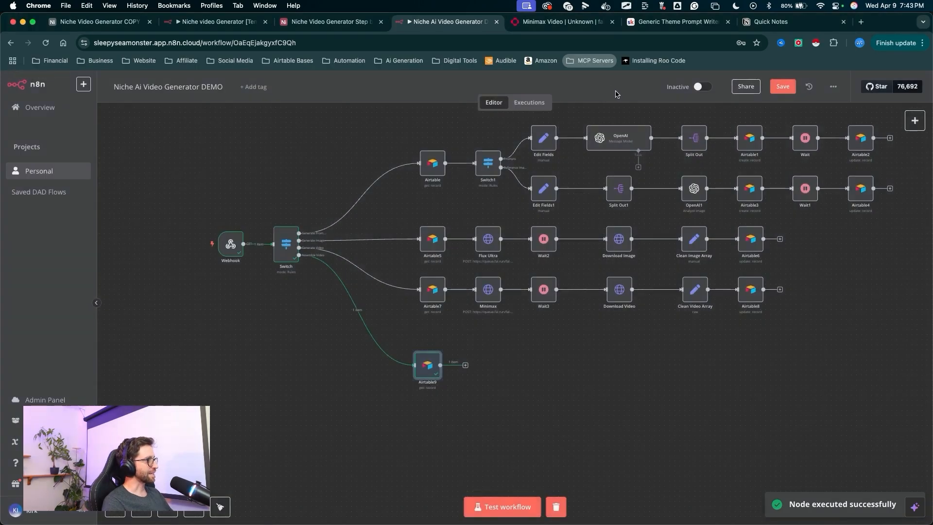
- Add an HTTP Request node after the new Airtable node
drag(471, 441, 472, 369)
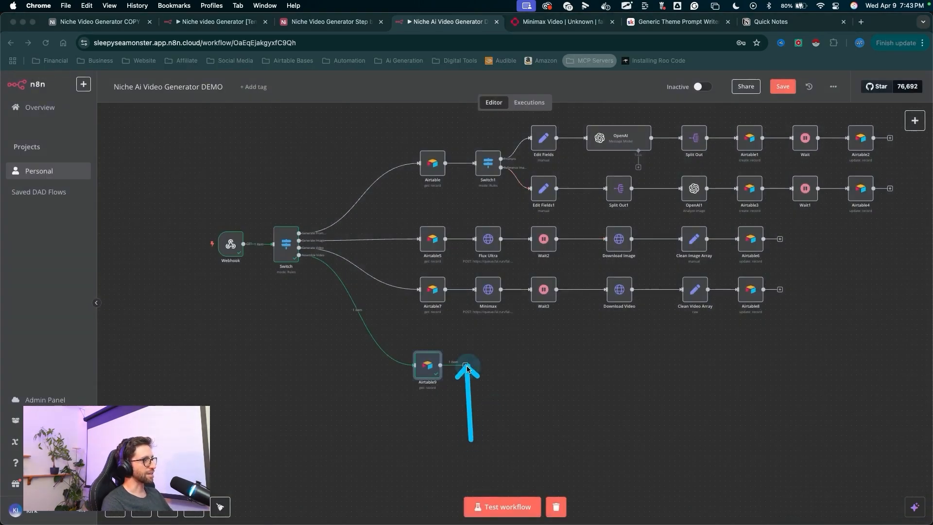
key(Escape)
click(466, 365)
text(http)
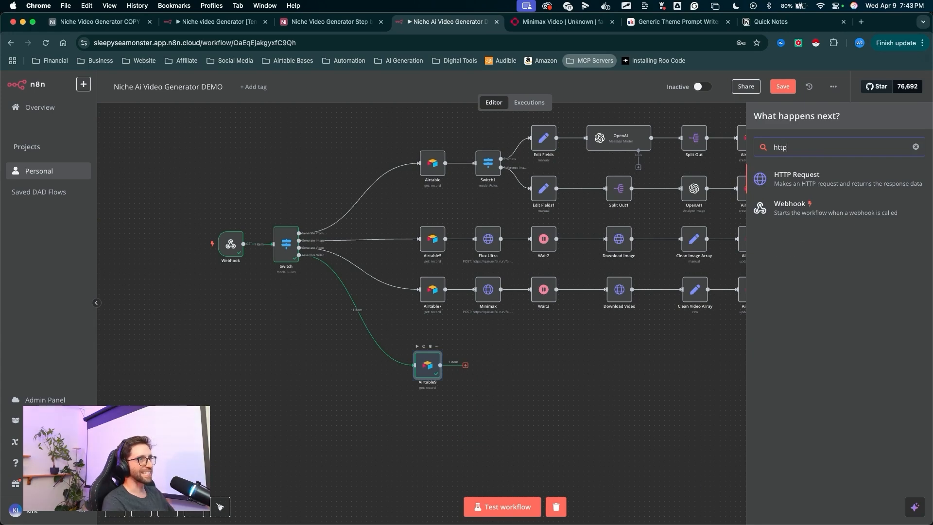
mouse_move(241, 253)
mouse_down()
mouse_move(375, 102)
mouse_move(388, 99)
mouse_move(312, 259)
mouse_move(358, 337)
mouse_move(368, 128)
mouse_up()
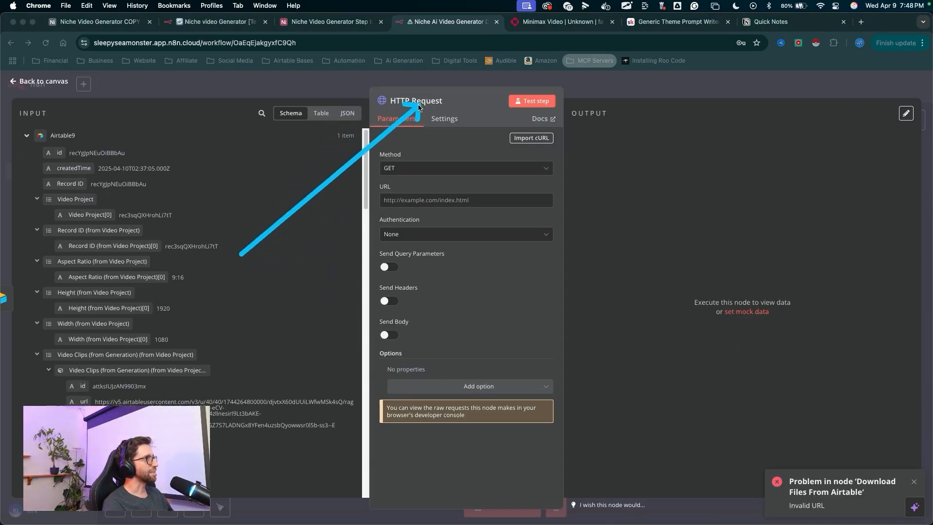
- Rename the HTTP Request node to Download Files From Airtable
click(433, 108)
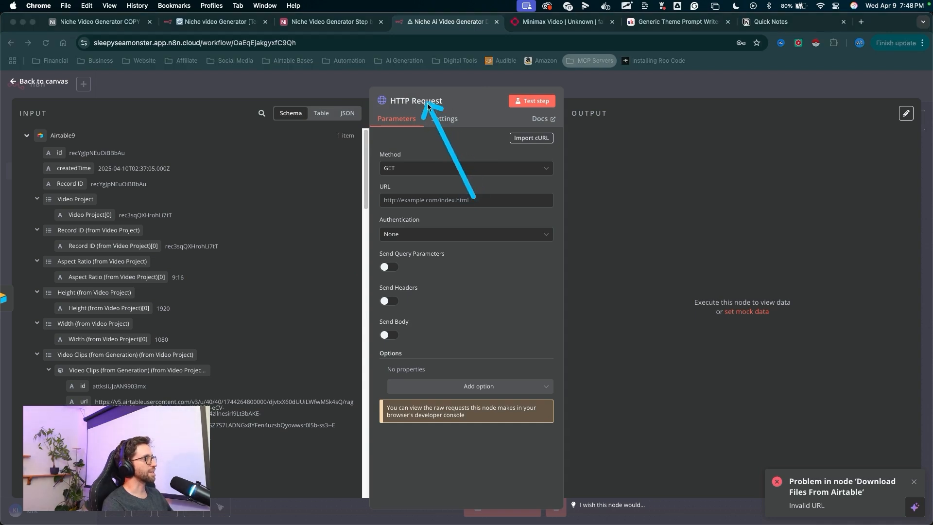
click(447, 104)
text(HTTP)
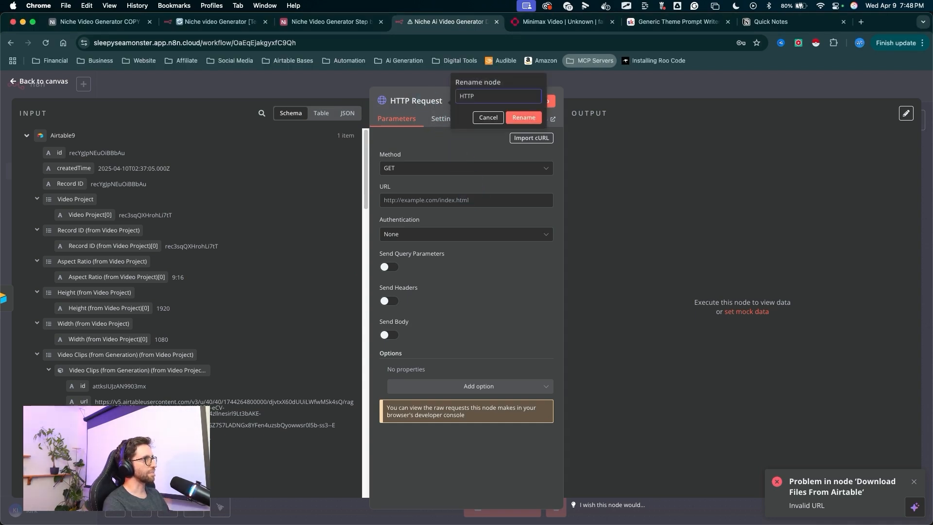
text(Download File From Airtable)
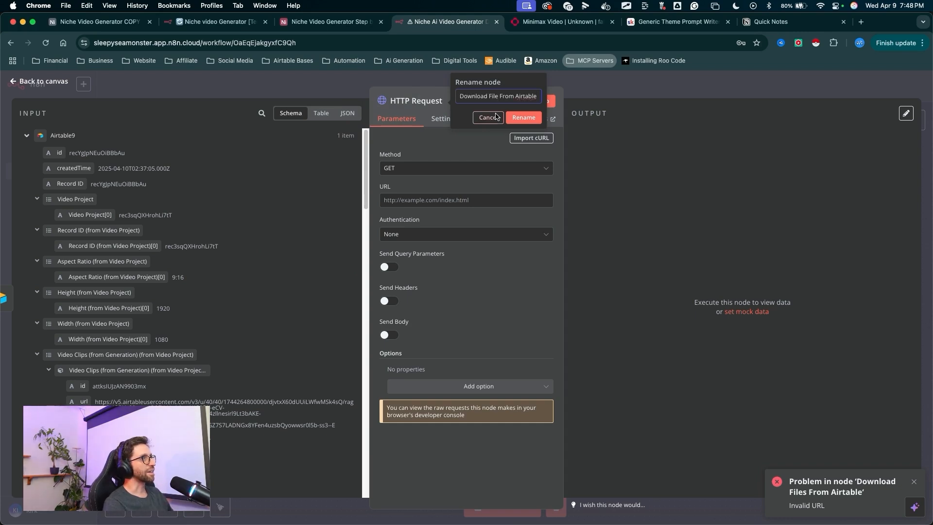
text(s)
click(524, 117)
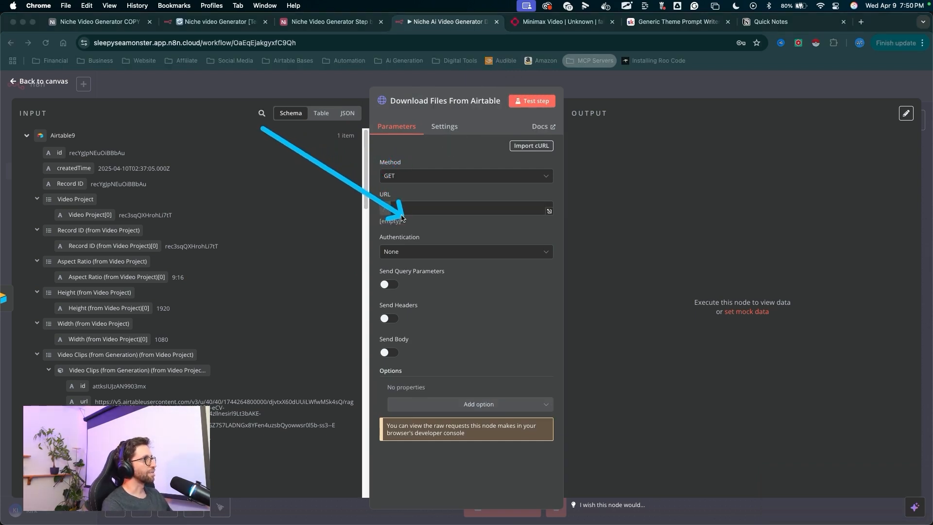
- Set the URL as the expression {{ $json['Video Clips (from Generation) (from Video Project)'][0].url }}
click(392, 212)
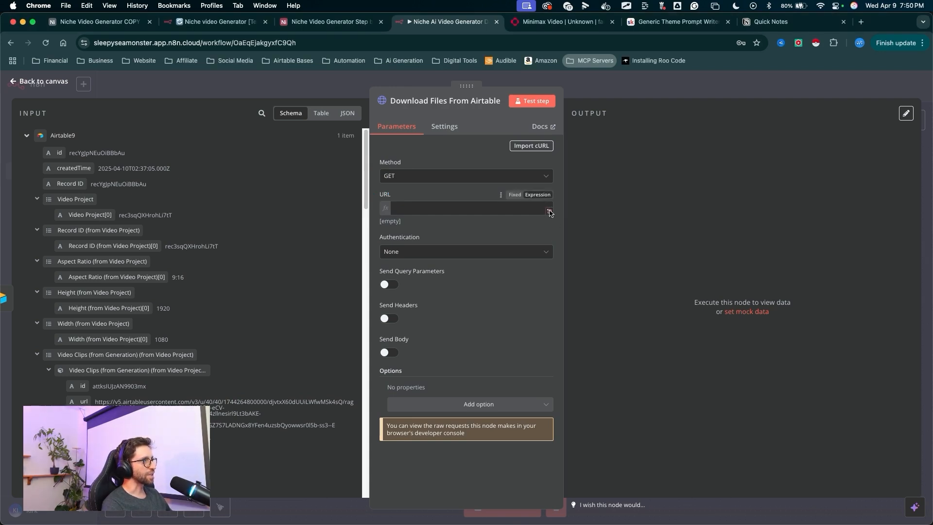
click(549, 212)
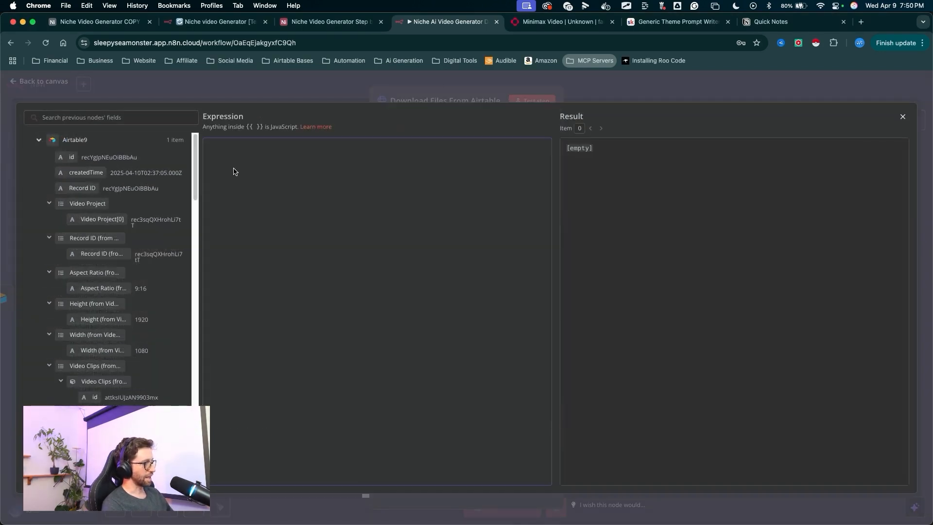
text({{ $json['Video Clips (from Generation) (from Video Project)'][0].url }})
drag(386, 255, 315, 191)
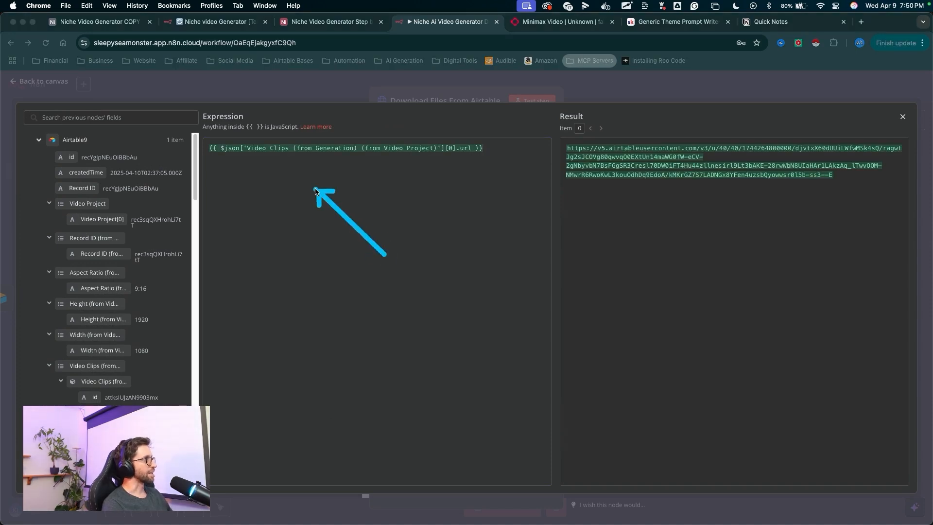
- Inspect the video clip fields and expression result, then close the expression editor
mouse_move(330, 323)
mouse_down()
mouse_move(243, 177)
mouse_move(271, 163)
mouse_move(445, 159)
mouse_move(180, 238)
mouse_move(135, 322)
mouse_up()
drag(199, 297, 331, 298)
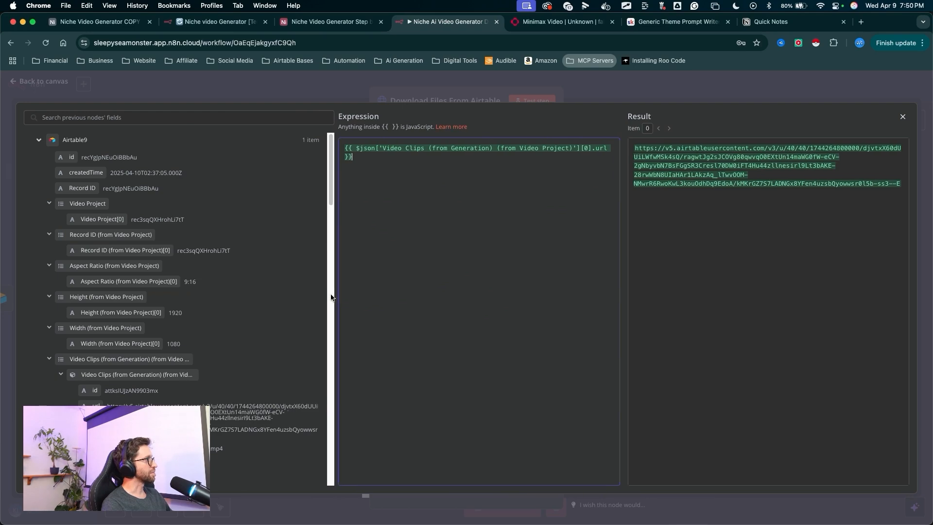
scroll(261, 166, down, 3)
drag(261, 166, 184, 268)
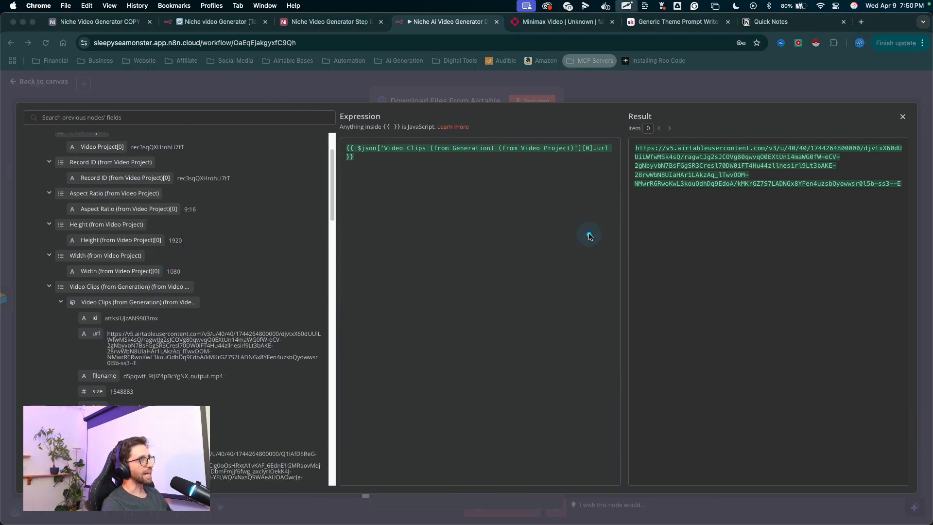
drag(589, 236, 588, 164)
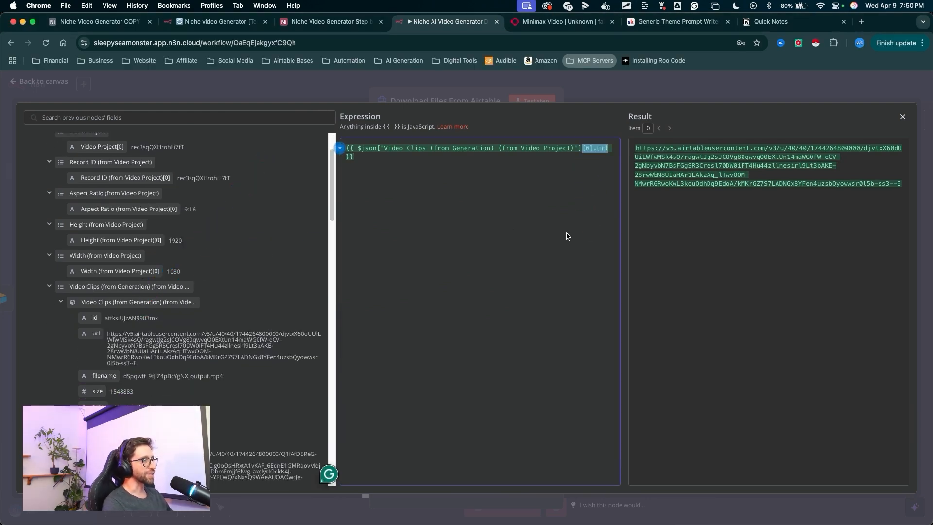
drag(853, 209, 904, 104)
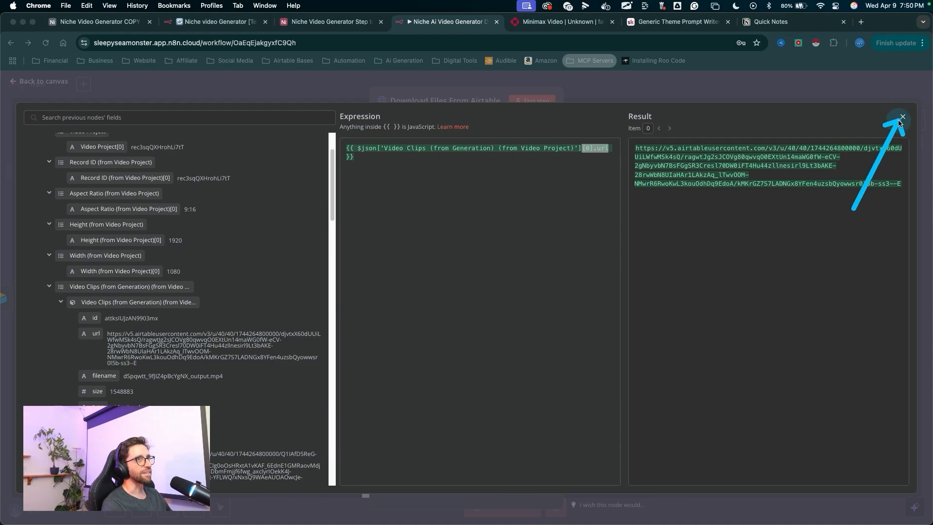
click(902, 117)
- Add the Response option with Response Format set to File, and test the Download Files From Airtable node
mouse_move(467, 311)
mouse_down()
mouse_move(423, 391)
mouse_move(436, 414)
mouse_up()
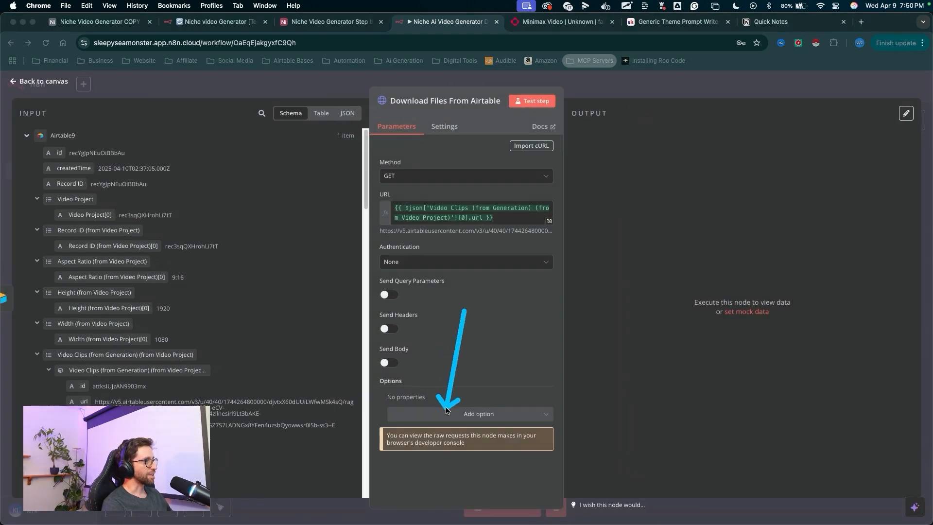
click(451, 413)
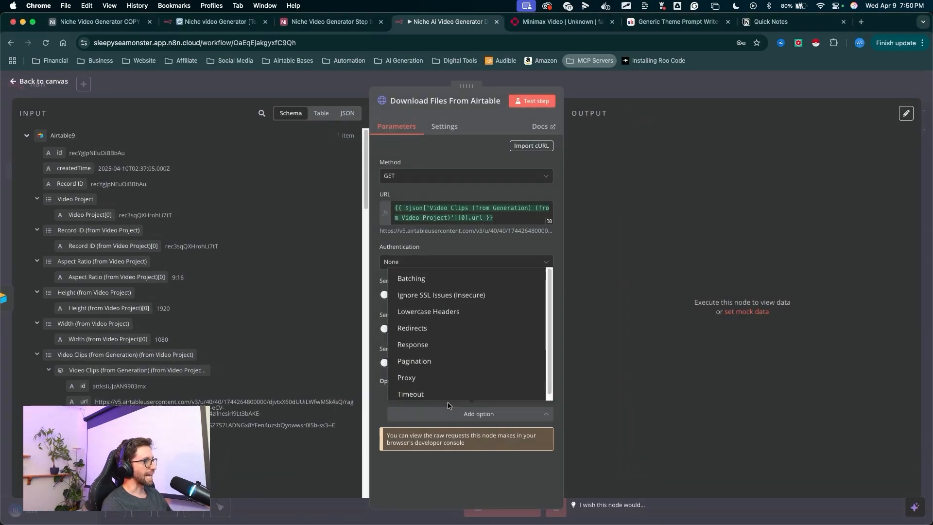
click(429, 344)
scroll(428, 357, down, 3)
drag(473, 350, 444, 430)
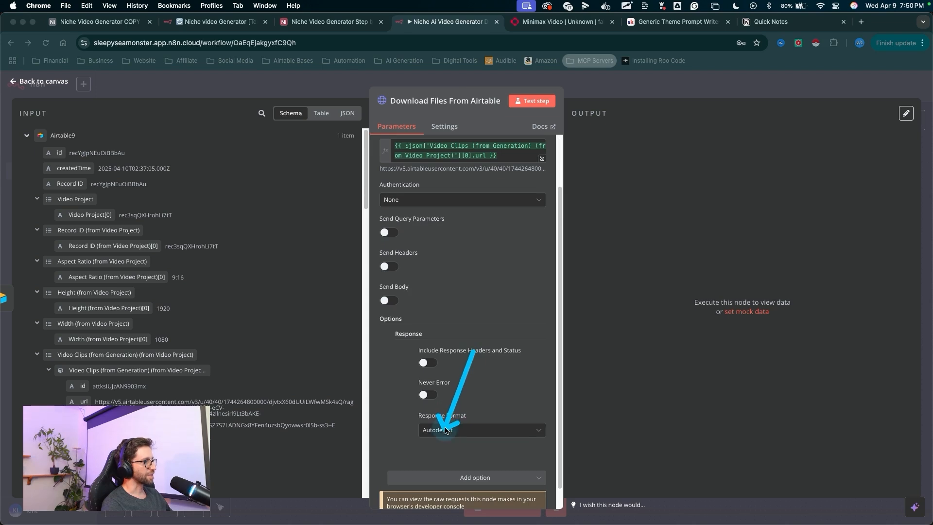
click(446, 429)
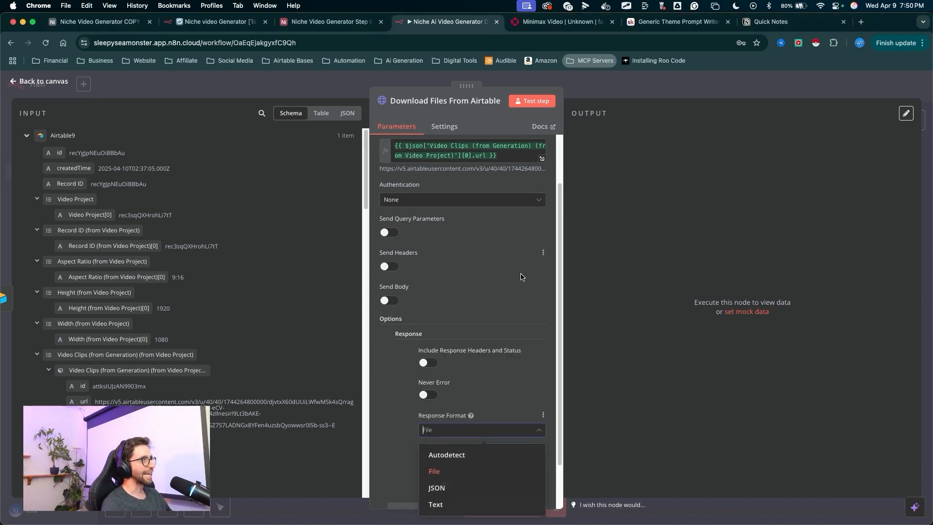
drag(521, 263, 532, 115)
click(532, 102)
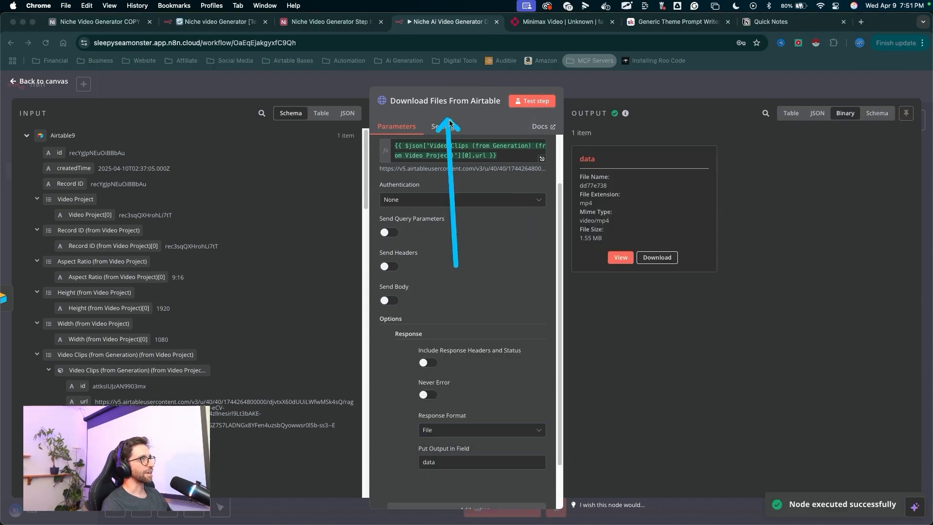
- Return to the canvas and add a Code node after the Download Files From Airtable node
mouse_move(460, 267)
mouse_down()
mouse_move(614, 183)
mouse_move(647, 87)
mouse_up()
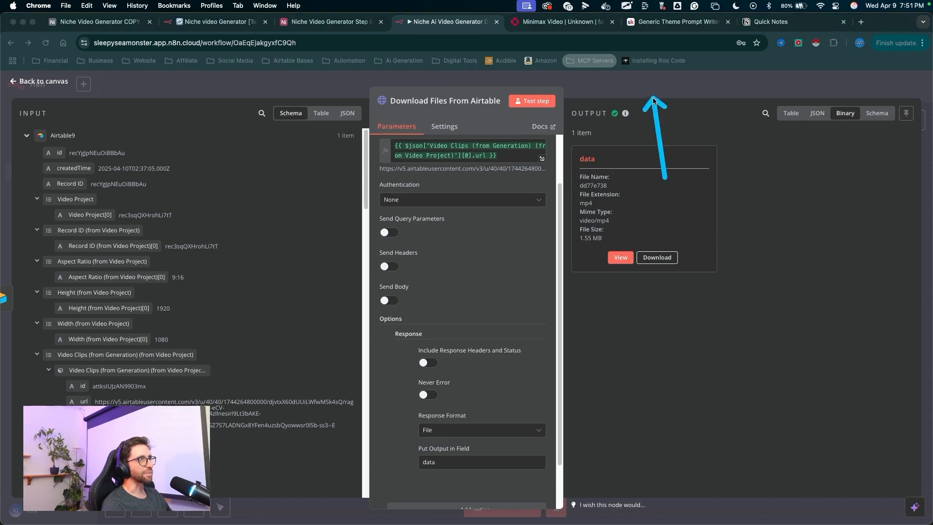
click(646, 86)
drag(531, 409, 525, 380)
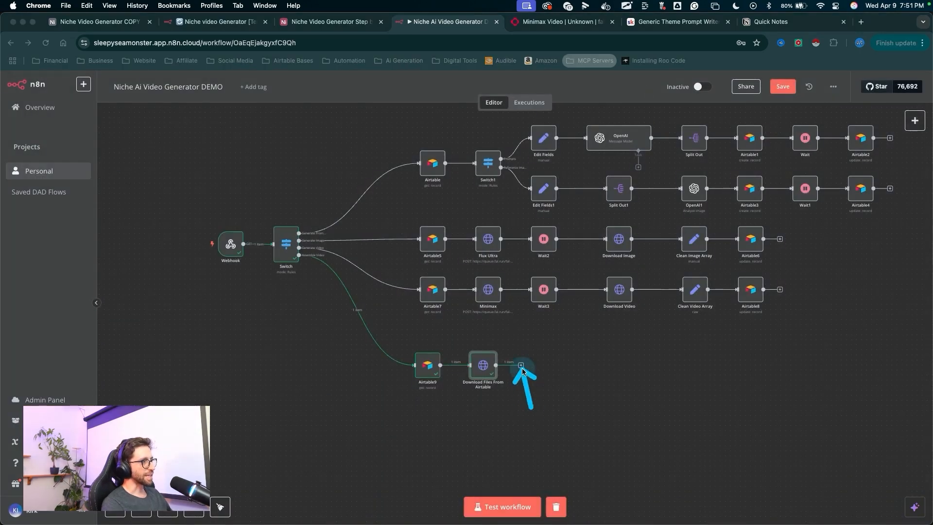
click(521, 365)
text(code)
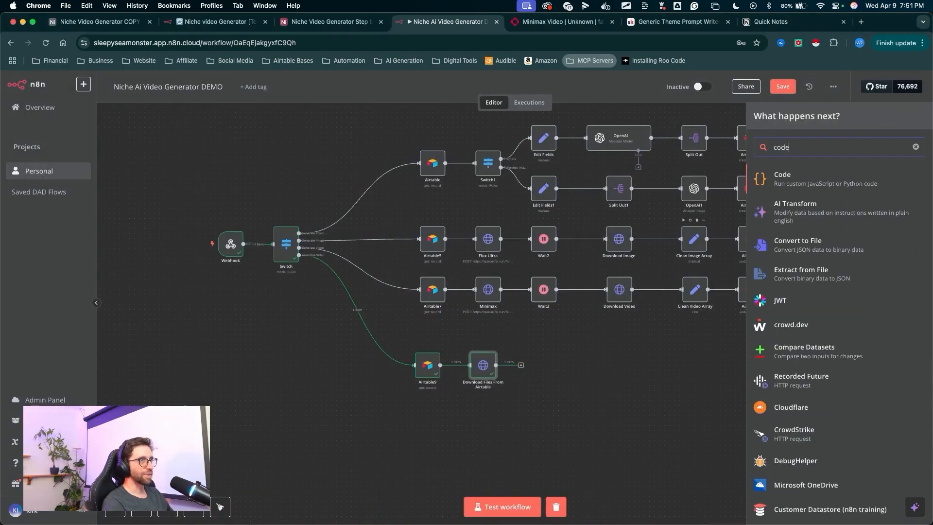
click(784, 188)
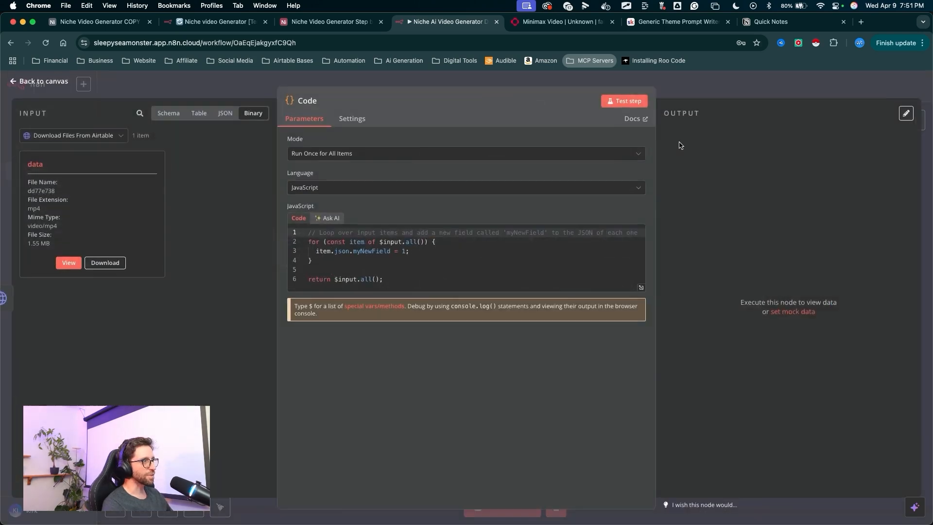
- Delete the default JavaScript from the Code node's editor
drag(390, 291, 257, 217)
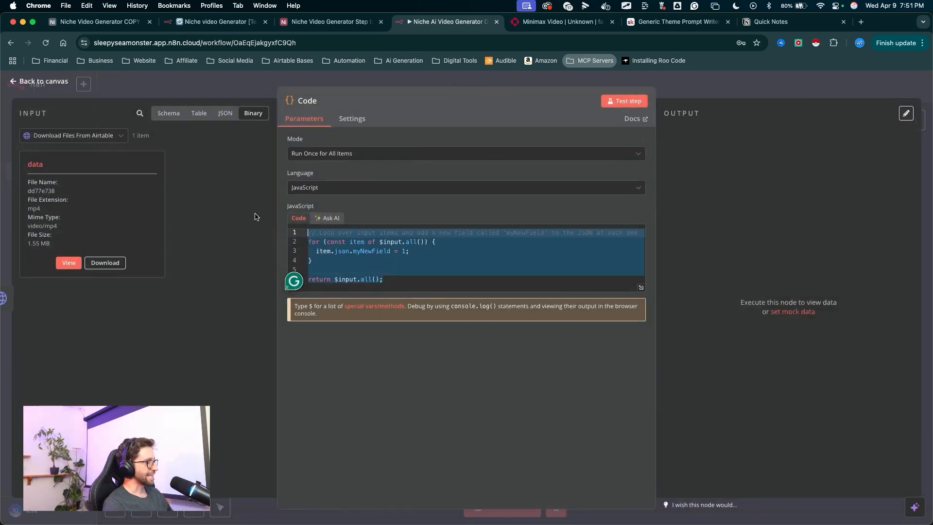
key(super+v)
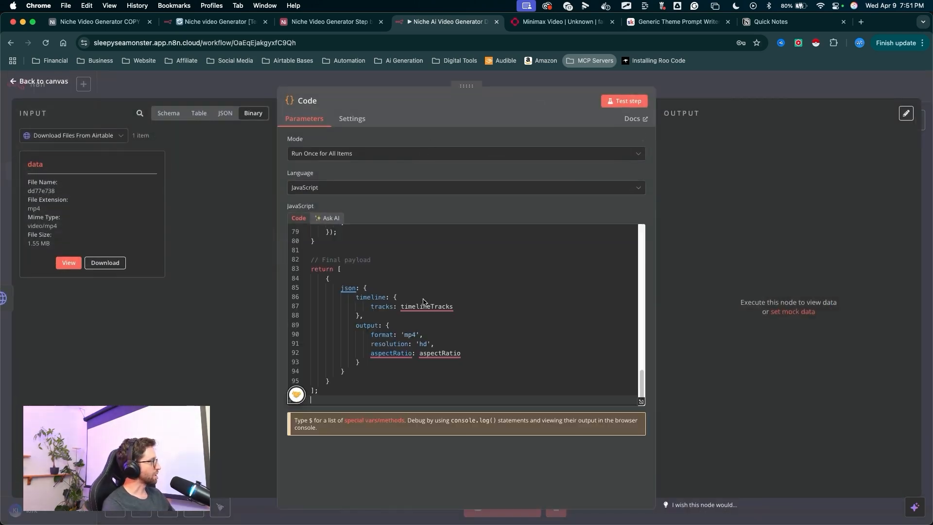
scroll(421, 299, up, 15)
key(super+z)
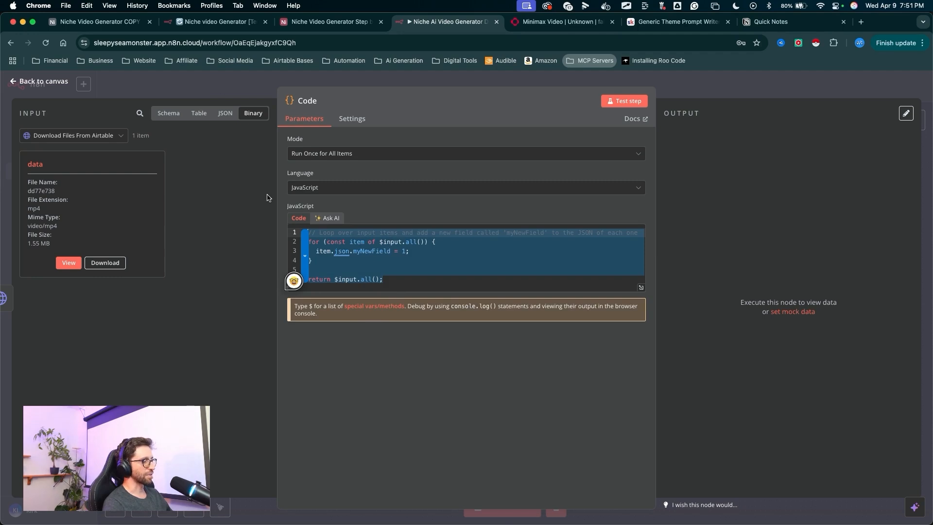
key(BackSpace)
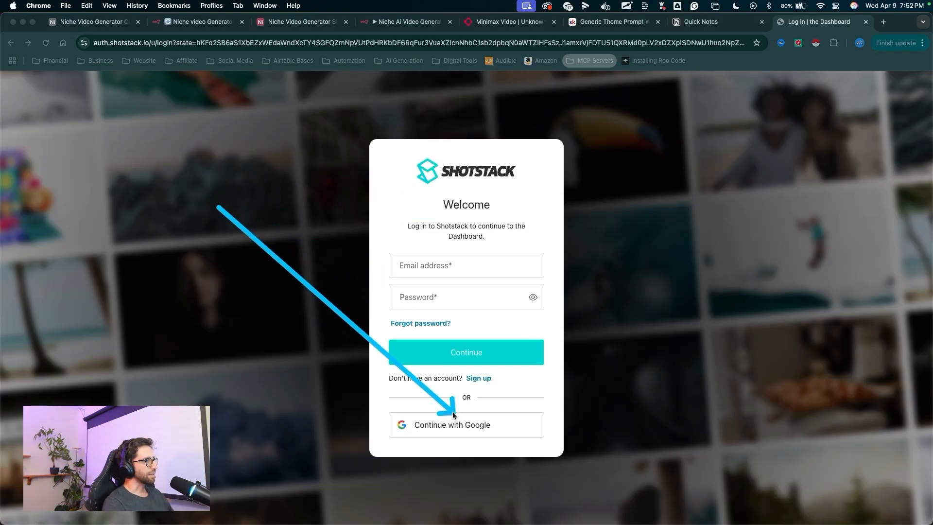
- Sign in to Shotstack with Google and open the Subscription page
click(440, 426)
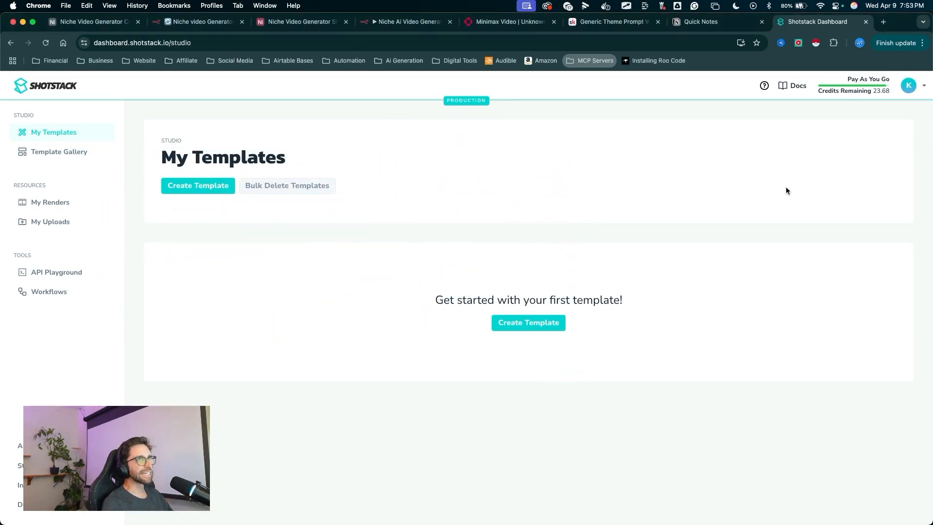
click(906, 89)
click(849, 145)
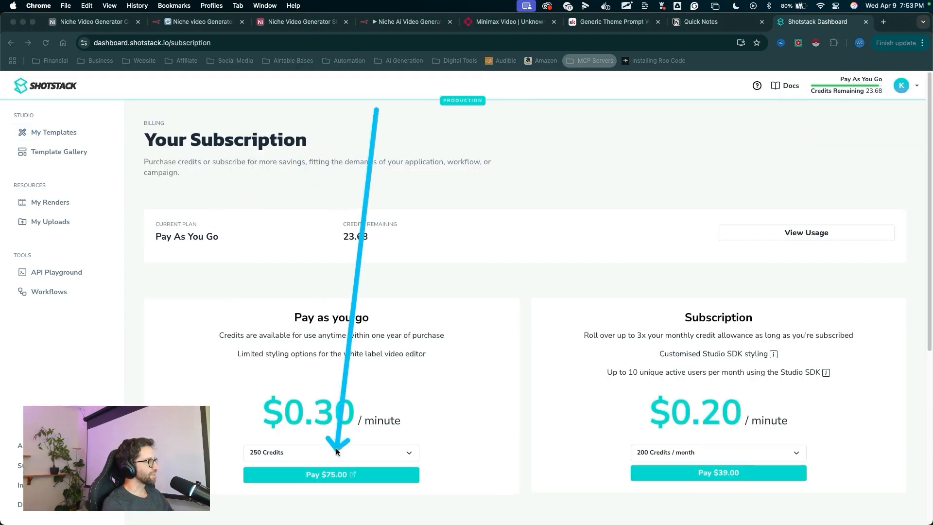
- Select the 25 Credits pay-as-you-go option to compare pricing
click(336, 450)
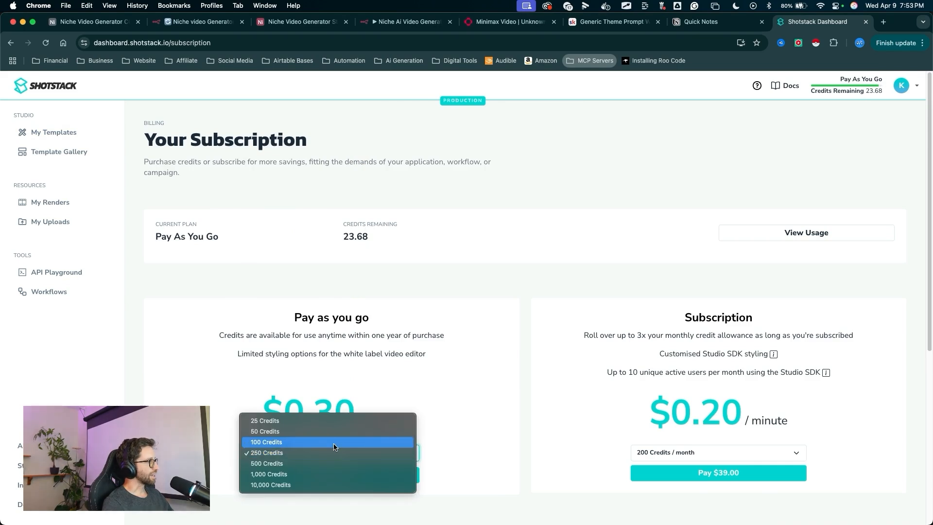
click(277, 422)
drag(313, 375, 362, 447)
drag(443, 421, 354, 248)
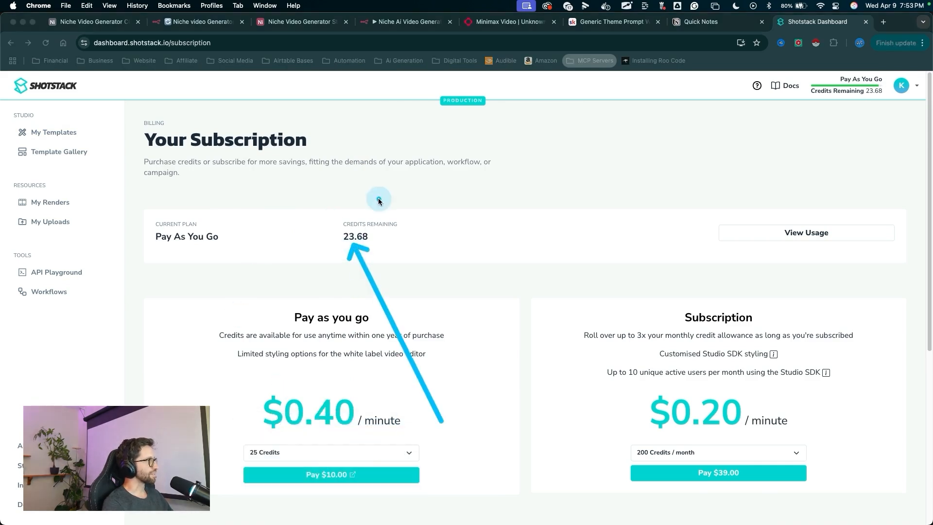
- Open the API Keys page and examine the sandbox and production keys
drag(822, 129, 896, 81)
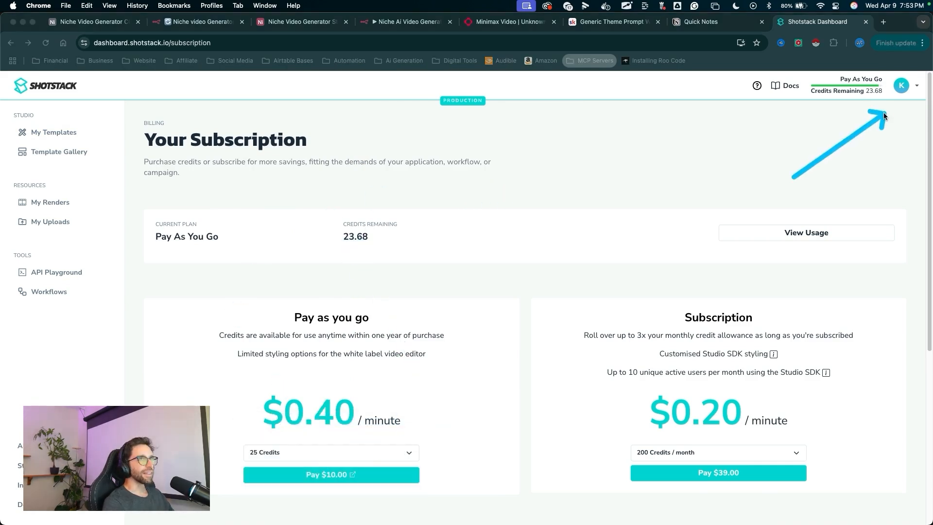
click(897, 87)
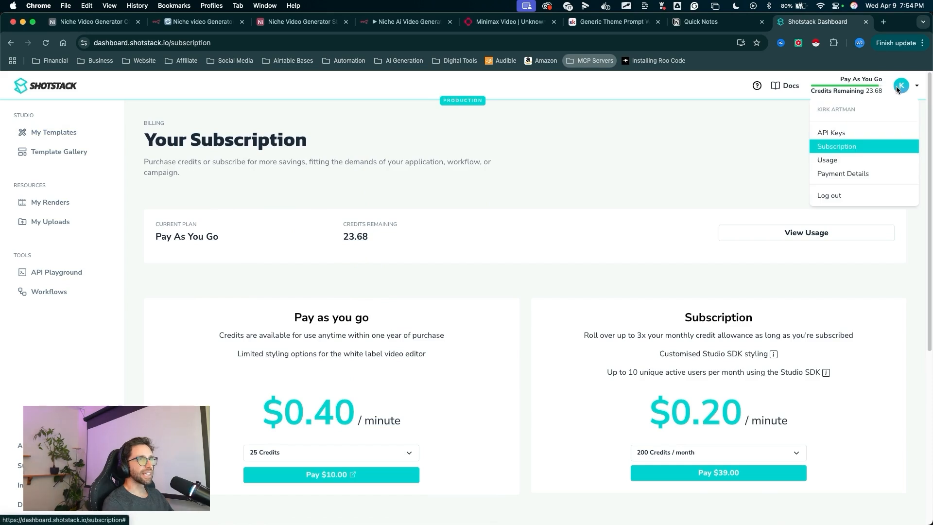
click(835, 134)
mouse_move(601, 113)
mouse_down()
mouse_move(195, 267)
mouse_move(199, 275)
mouse_move(452, 294)
mouse_move(261, 261)
mouse_move(205, 303)
mouse_move(467, 298)
mouse_move(188, 285)
mouse_up()
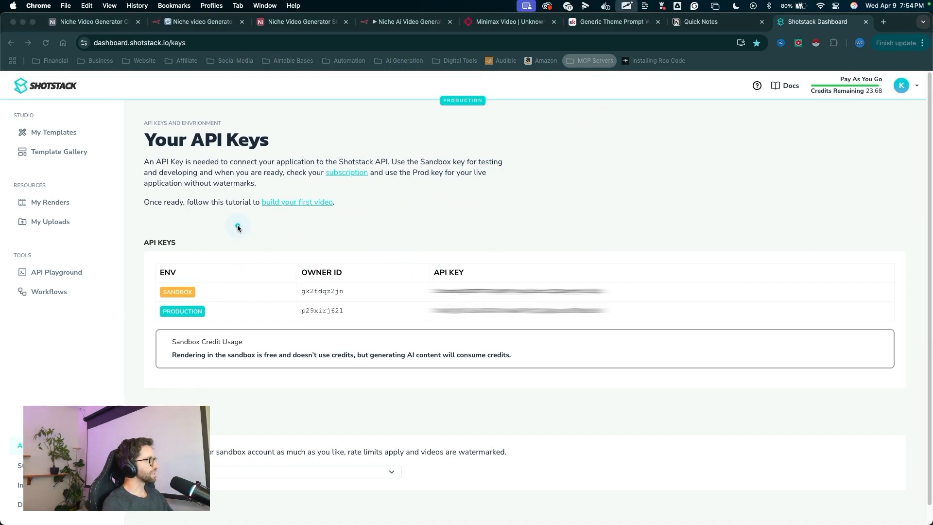
mouse_move(237, 224)
mouse_down()
mouse_move(317, 295)
mouse_move(422, 281)
mouse_up()
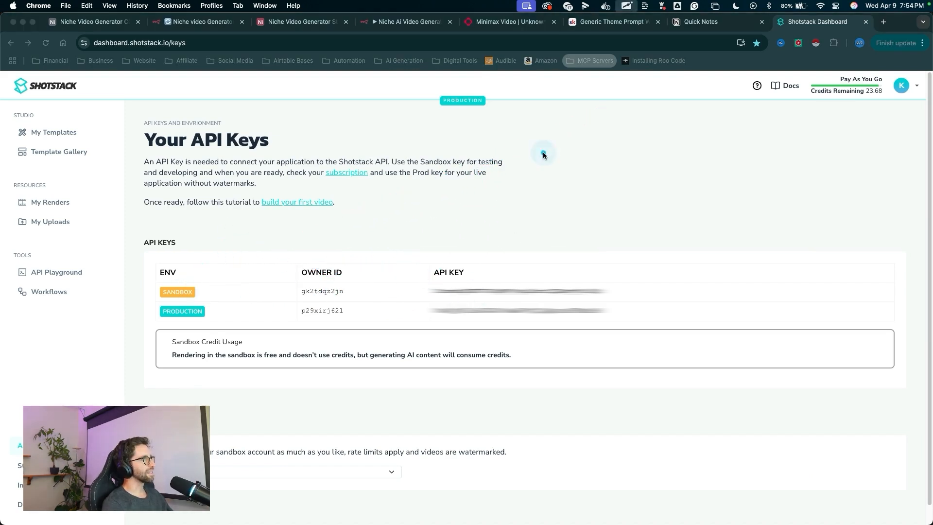
drag(544, 151, 530, 274)
mouse_move(811, 238)
mouse_down()
mouse_move(839, 221)
mouse_move(865, 97)
mouse_move(571, 254)
mouse_move(635, 238)
mouse_move(605, 295)
mouse_move(616, 291)
mouse_move(316, 288)
mouse_move(563, 274)
mouse_move(327, 309)
mouse_up()
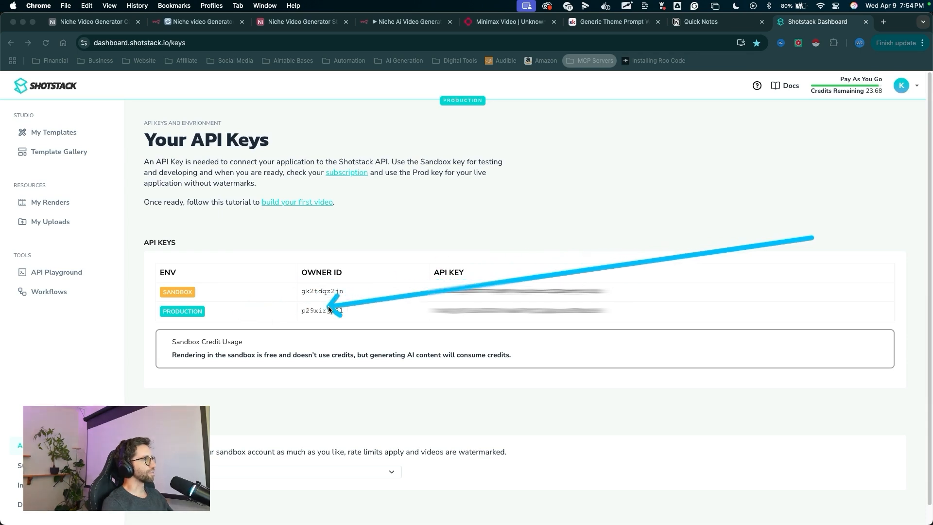
mouse_move(438, 157)
mouse_down()
mouse_move(433, 283)
mouse_move(581, 281)
mouse_up()
key(Escape)
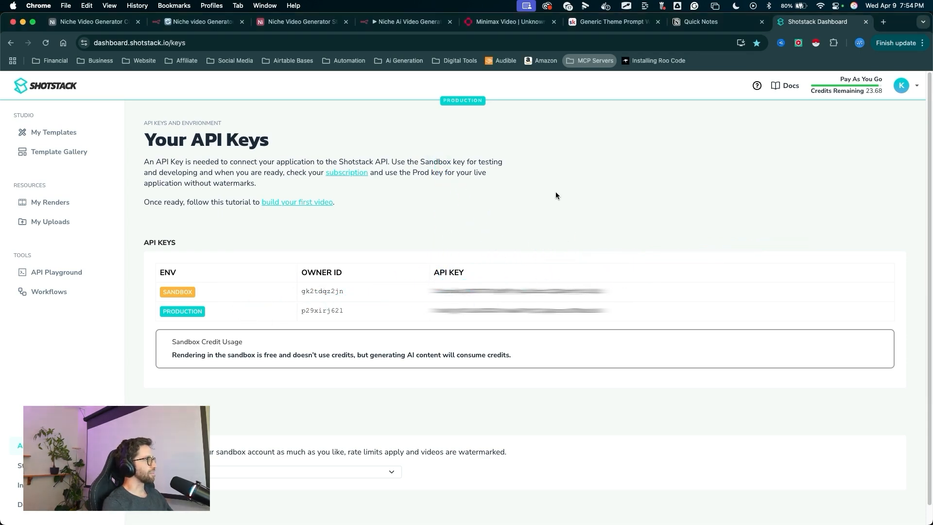
key(ctrl+a)
mouse_move(621, 189)
mouse_down()
mouse_move(614, 280)
mouse_move(421, 287)
mouse_up()
drag(508, 151, 499, 286)
key(Escape)
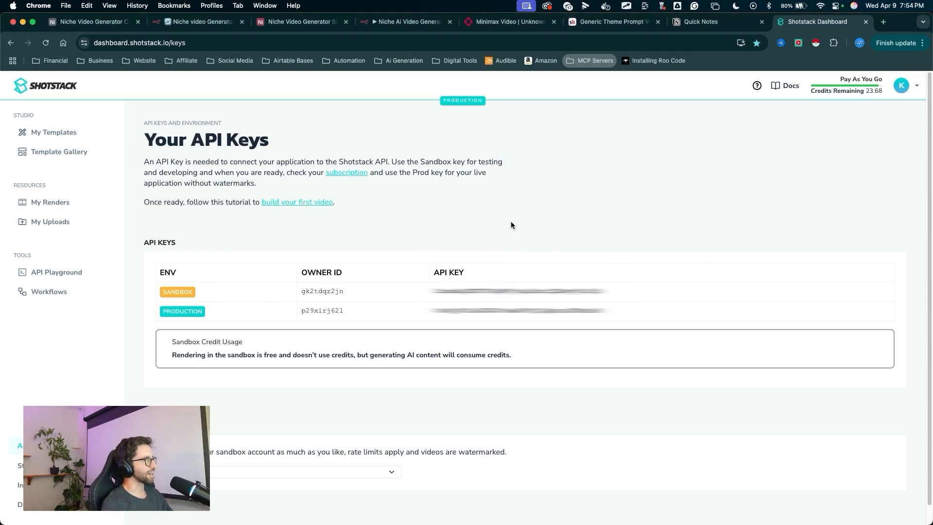
key(ctrl+a)
drag(400, 251, 306, 407)
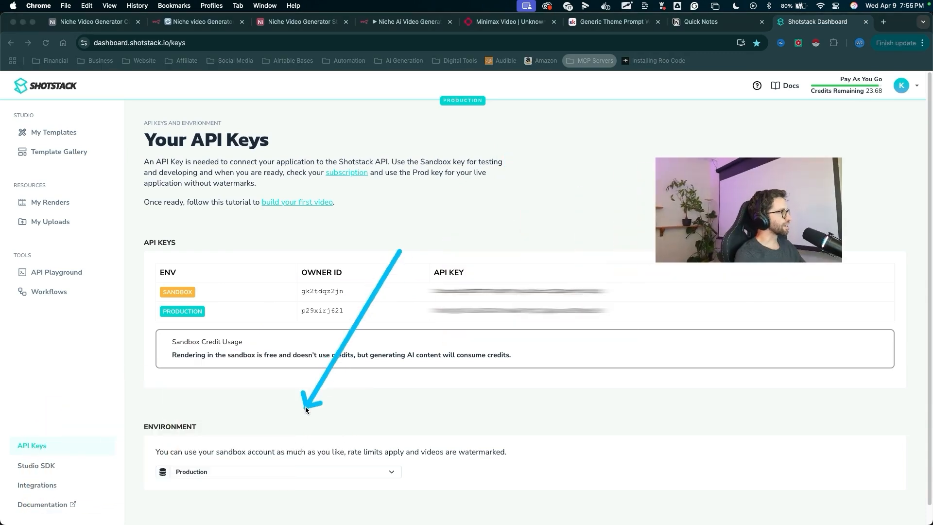
key(Escape)
- Switch the Shotstack environment to Sandbox
click(268, 466)
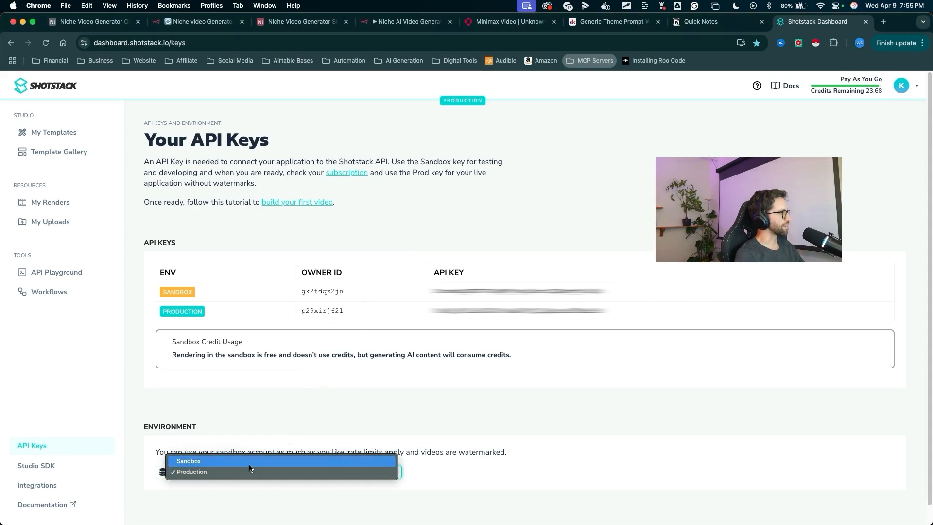
click(244, 462)
key(ctrl+a)
drag(356, 200, 78, 270)
key(Escape)
- Open the API Playground and review the Render a video sample payload
click(74, 272)
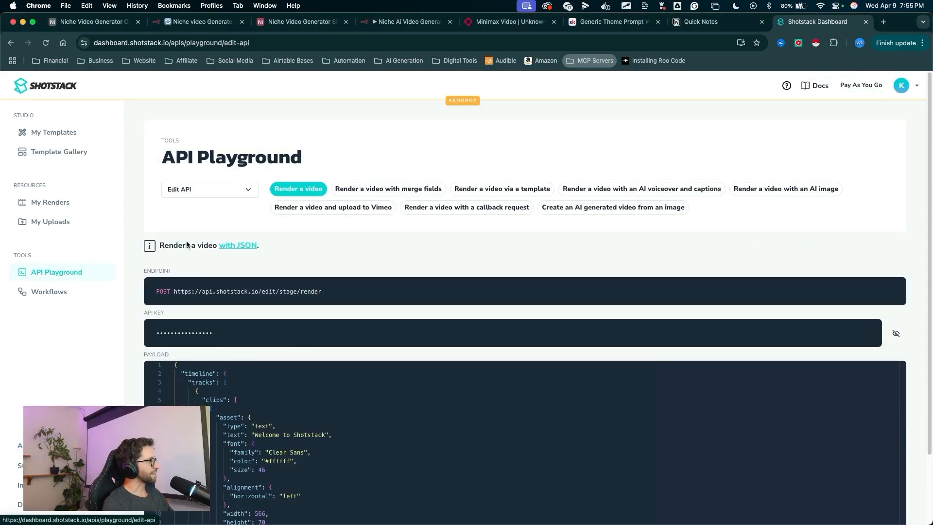
key(ctrl+a)
mouse_move(247, 193)
mouse_down()
mouse_move(216, 288)
mouse_move(308, 475)
mouse_move(358, 483)
mouse_up()
key(Escape)
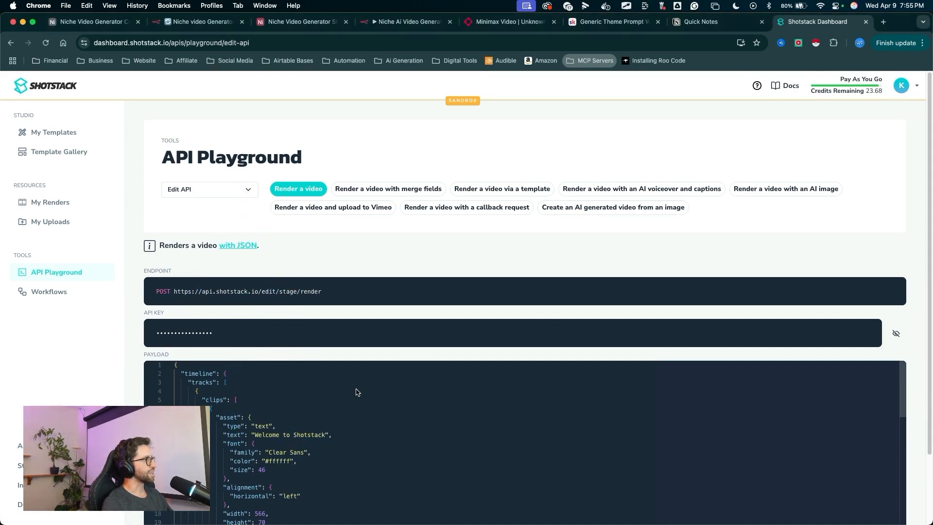
scroll(356, 392, down, 5)
scroll(354, 393, down, 10)
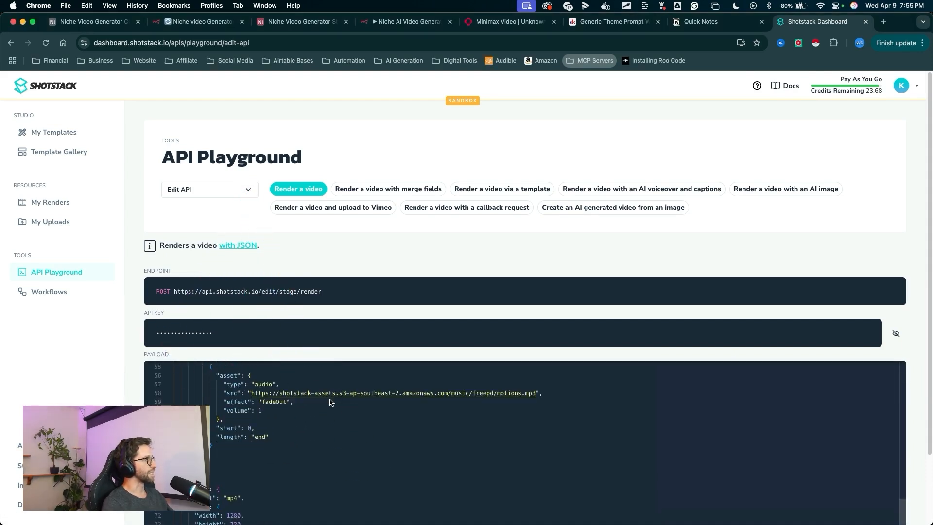
scroll(330, 401, up, 13)
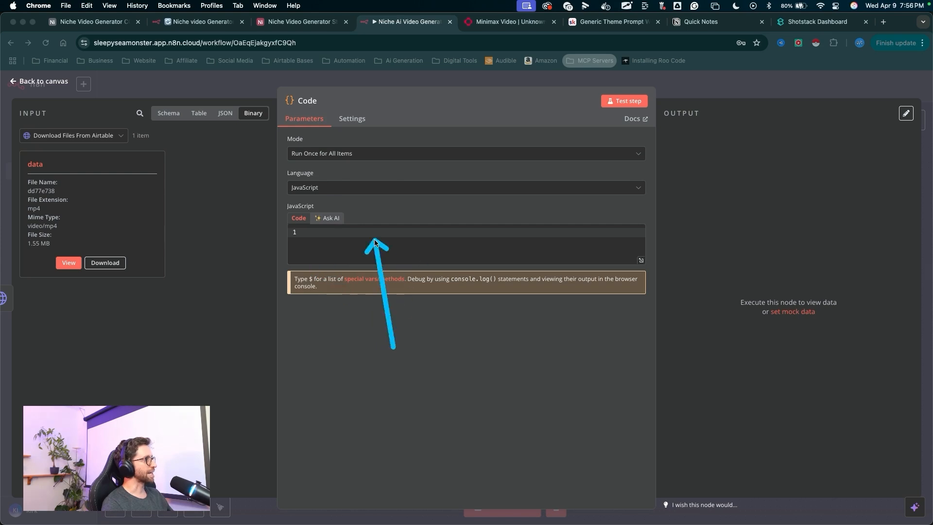
- Close the Code node and return to the n8n workflow canvas
click(693, 90)
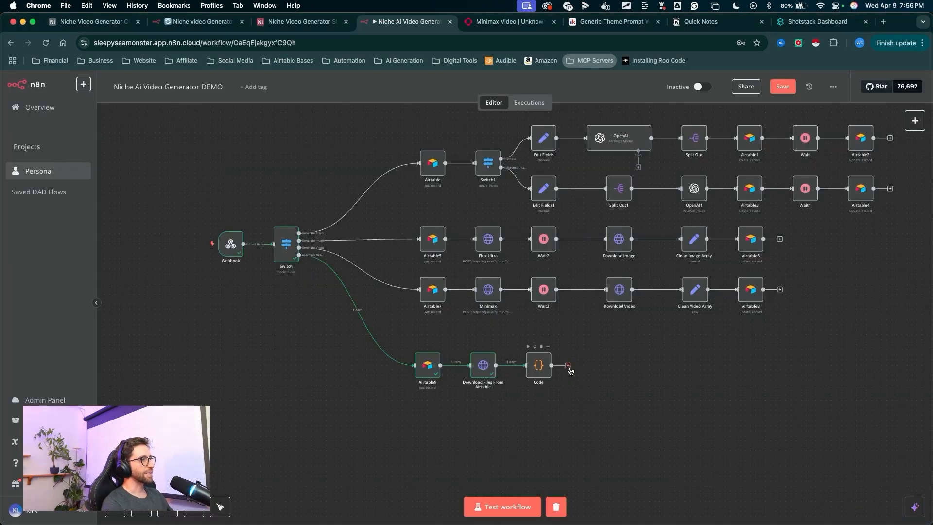
- Add an HTTP Request node after the Code node in the assemble-video branch
click(569, 367)
text(http)
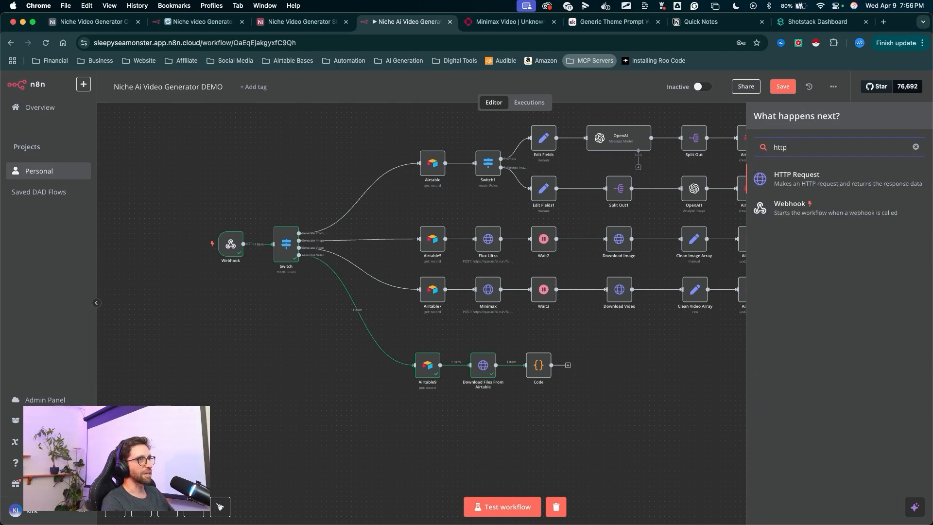
click(801, 183)
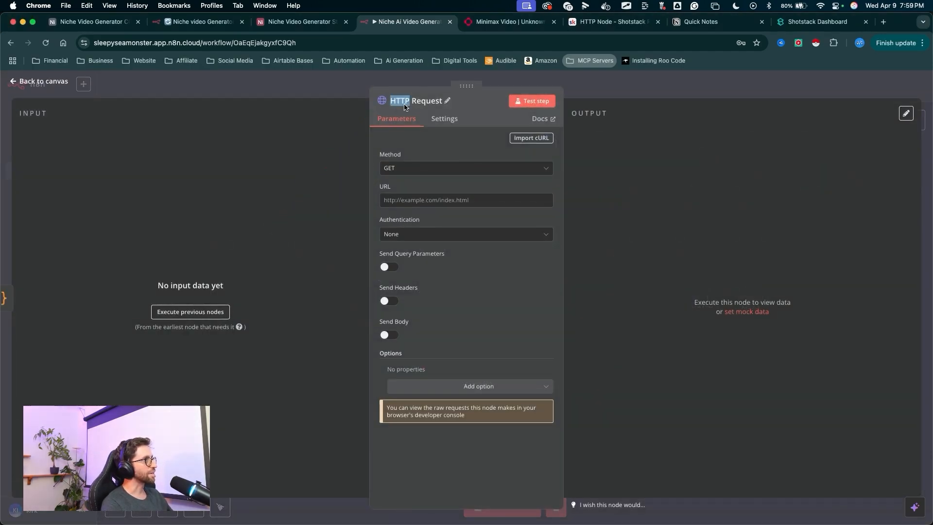
- Rename the HTTP Request node to Send To Shotstack
right_click(405, 104)
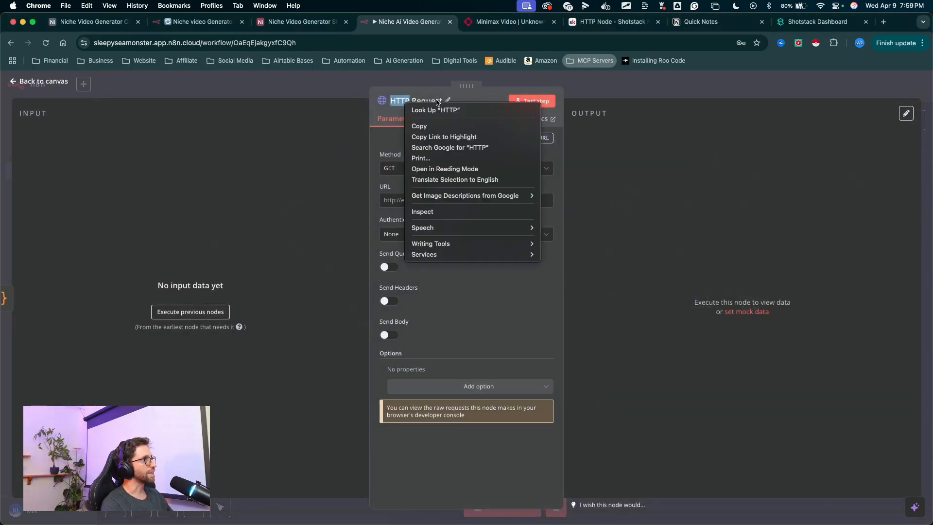
click(437, 99)
click(447, 101)
text(Send To Shotstack)
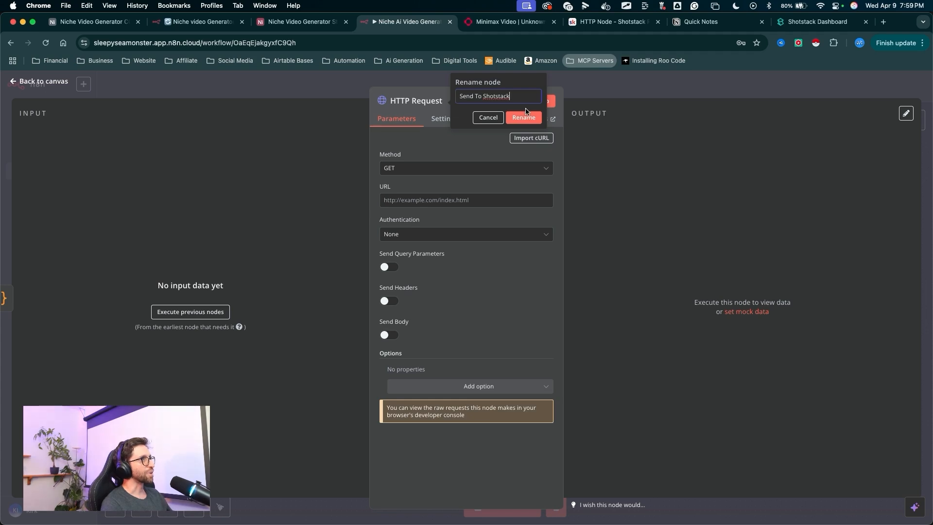
click(524, 117)
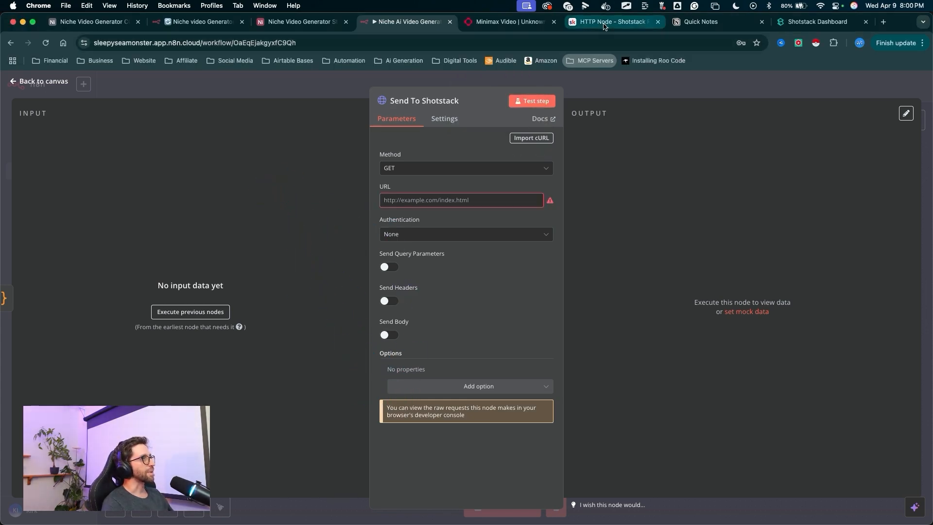
click(391, 168)
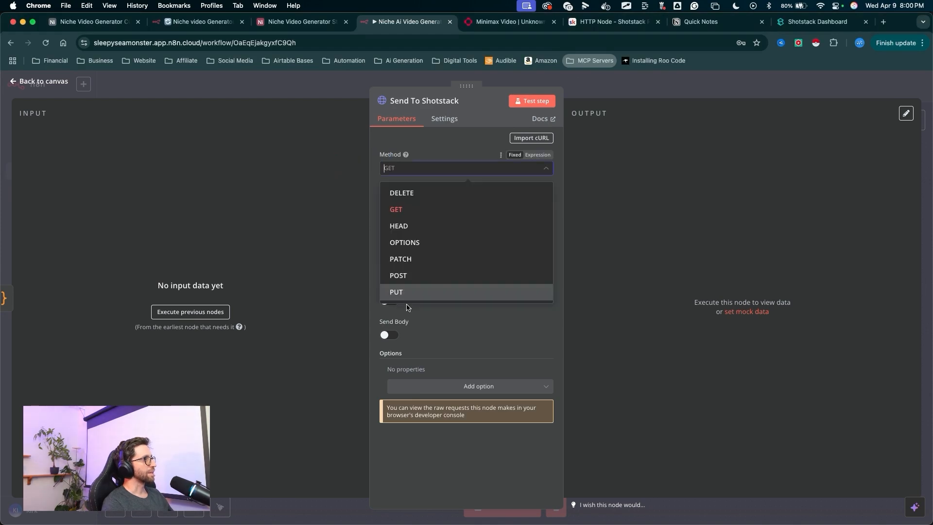
click(411, 275)
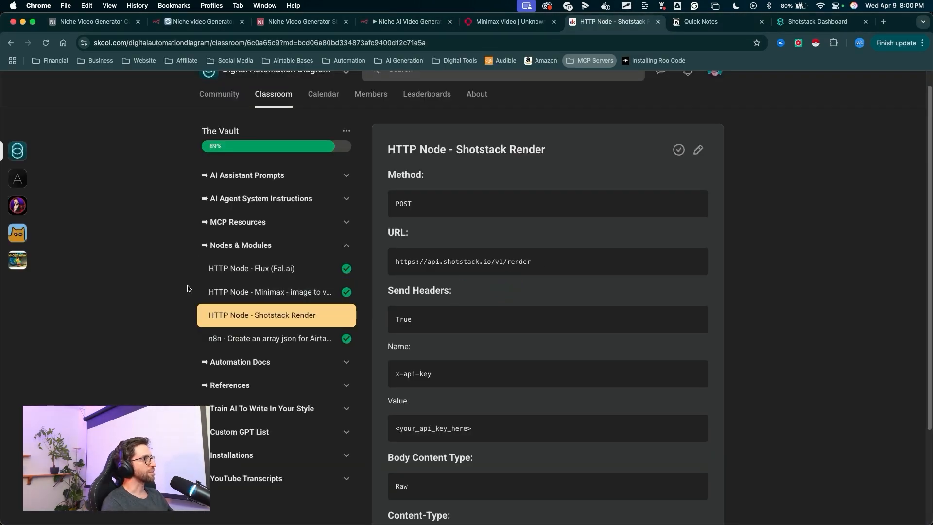
drag(531, 262, 422, 262)
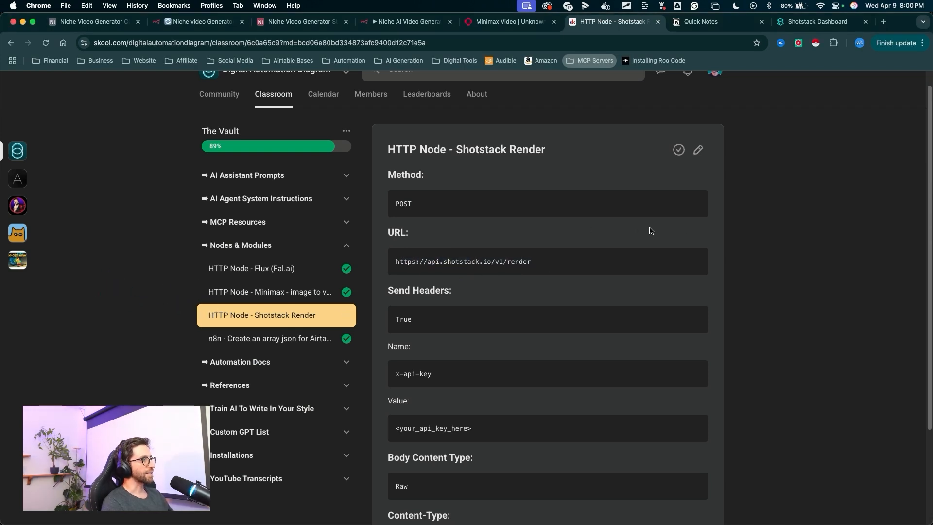
click(410, 23)
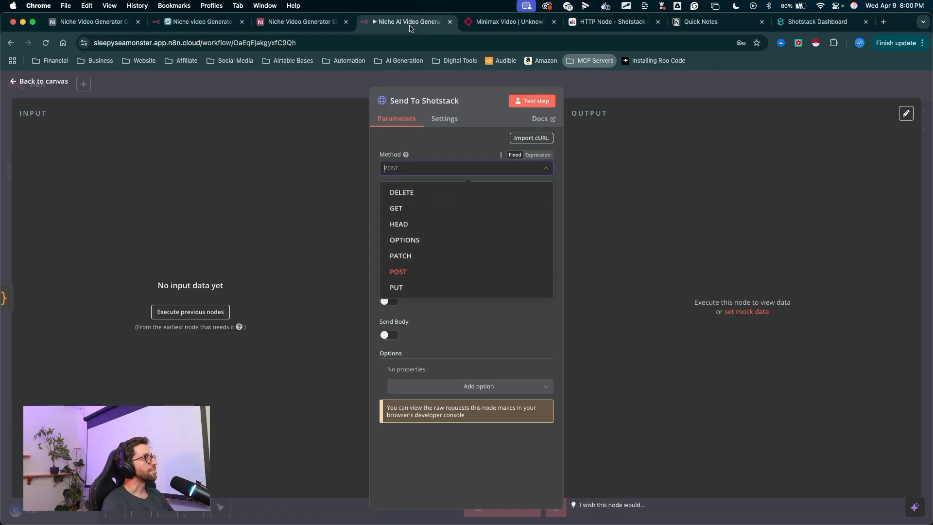
click(398, 271)
click(398, 200)
text(https://api.shotstack.io/v1/render)
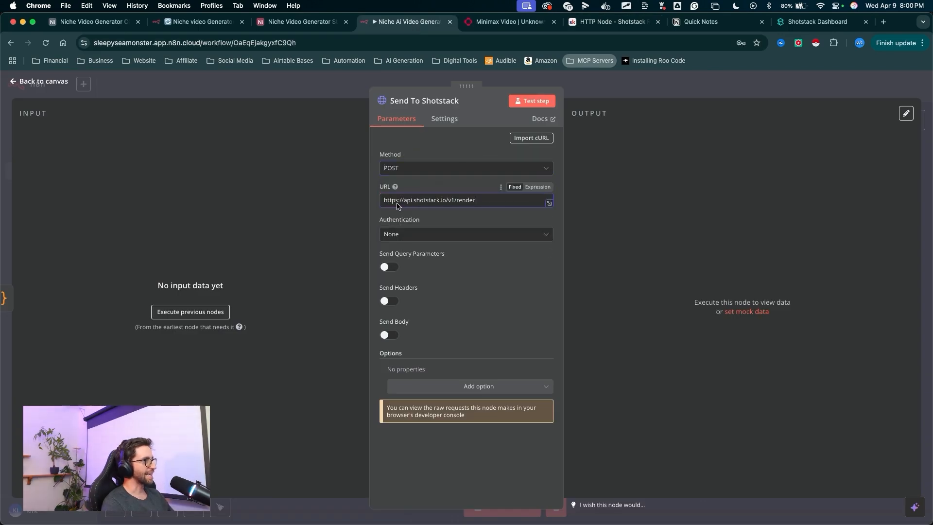
- Enable Send Headers and add a header parameter named x-api-key
click(389, 301)
scroll(437, 311, down, 2)
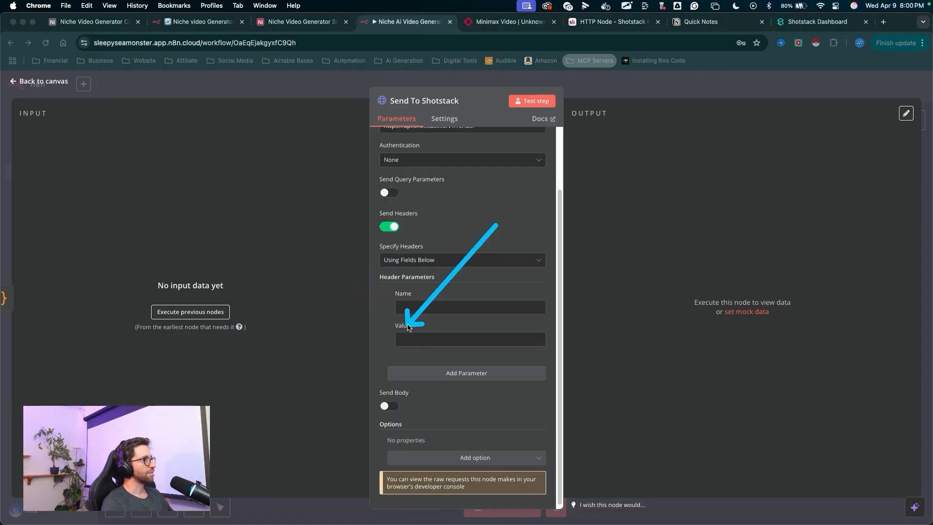
click(612, 21)
drag(437, 324, 427, 371)
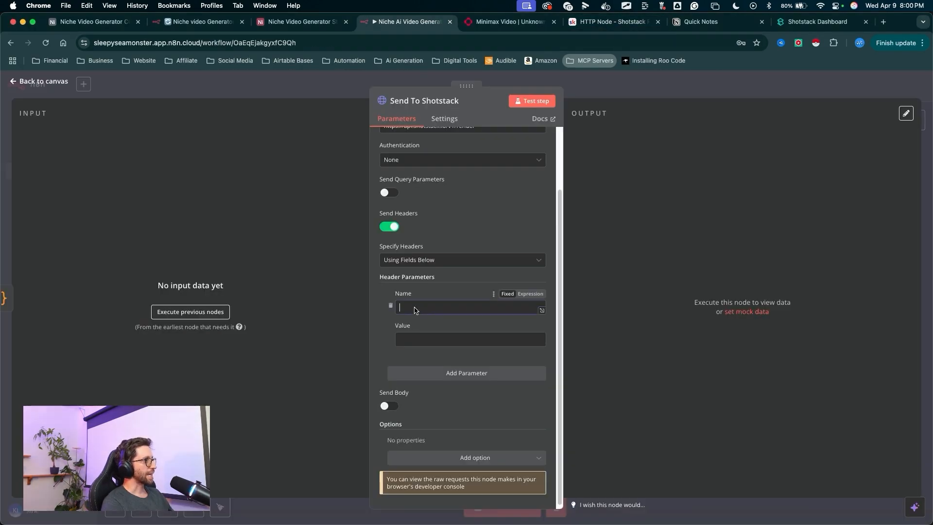
drag(483, 282, 414, 340)
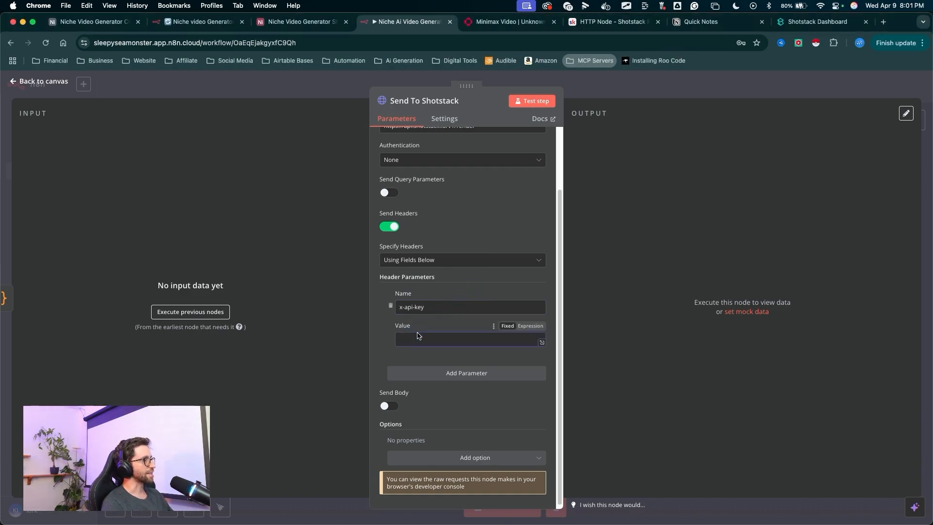
- Open the Shotstack dashboard's account menu to locate the API key
drag(771, 242, 813, 11)
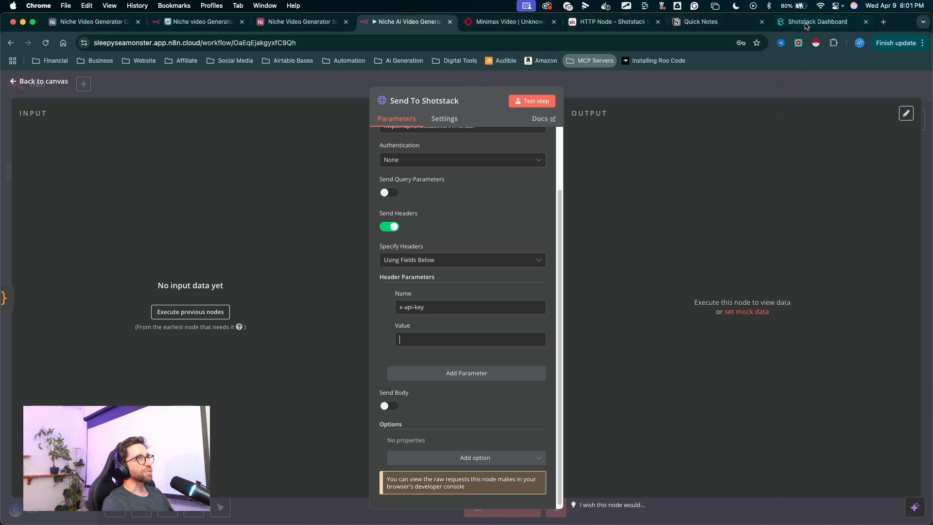
click(806, 26)
drag(910, 27, 899, 77)
click(901, 85)
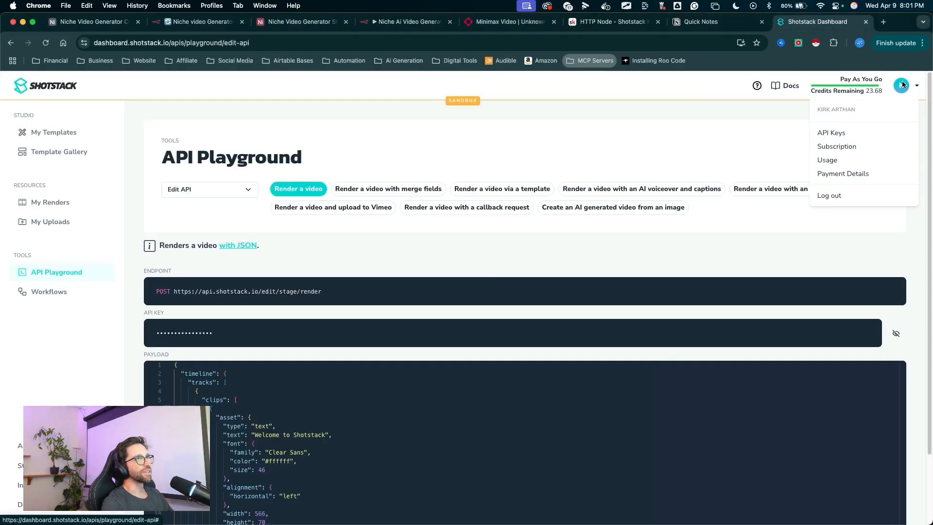
drag(686, 139, 791, 135)
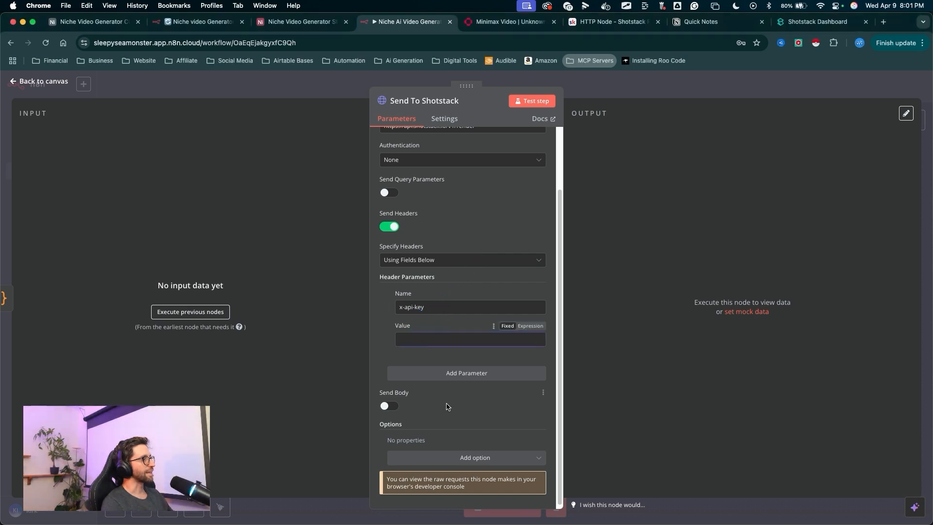
- Enable Send Body after checking the body settings on the reference page
drag(482, 387, 417, 407)
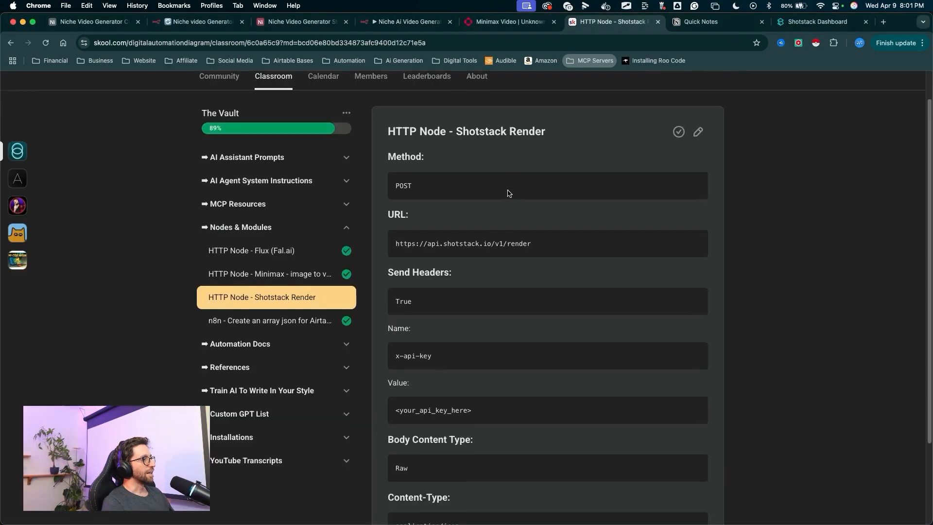
key(super+6)
scroll(476, 232, down, 5)
drag(509, 240, 429, 332)
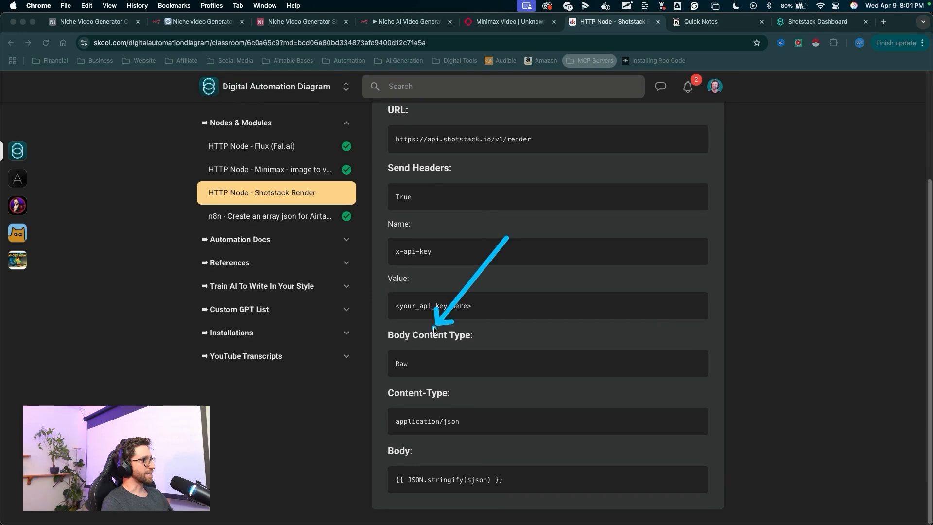
drag(524, 256, 434, 416)
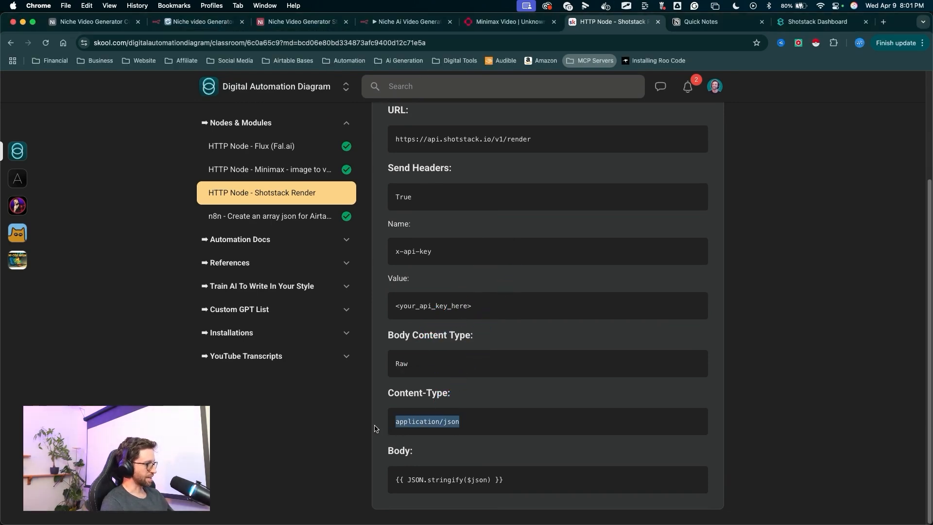
key(super+4)
scroll(462, 291, down, 3)
drag(452, 201, 392, 246)
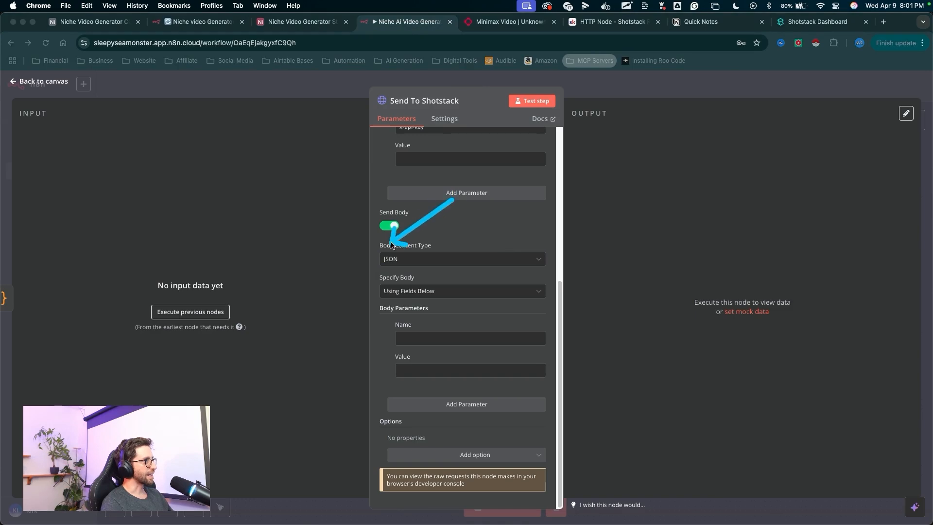
- Set the body content type to Raw with content type application/json
click(393, 258)
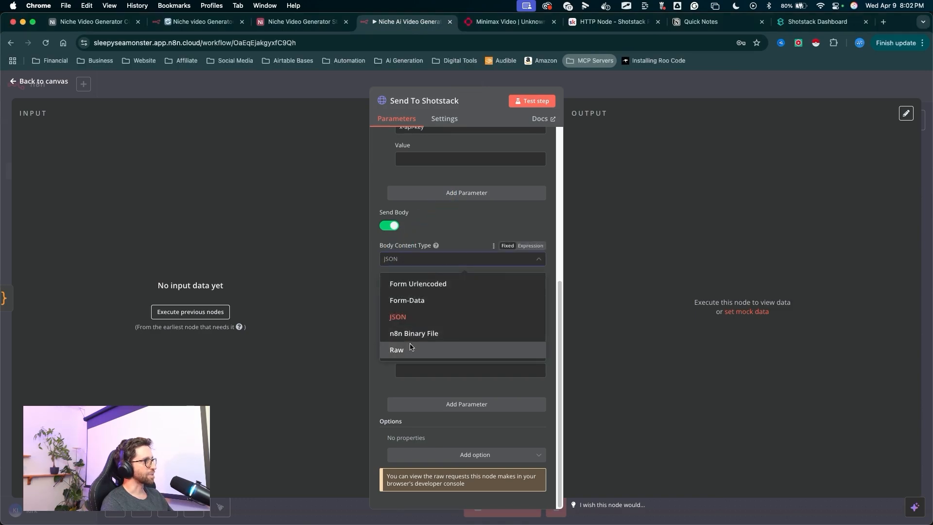
click(410, 349)
drag(437, 347, 401, 376)
click(396, 340)
click(396, 331)
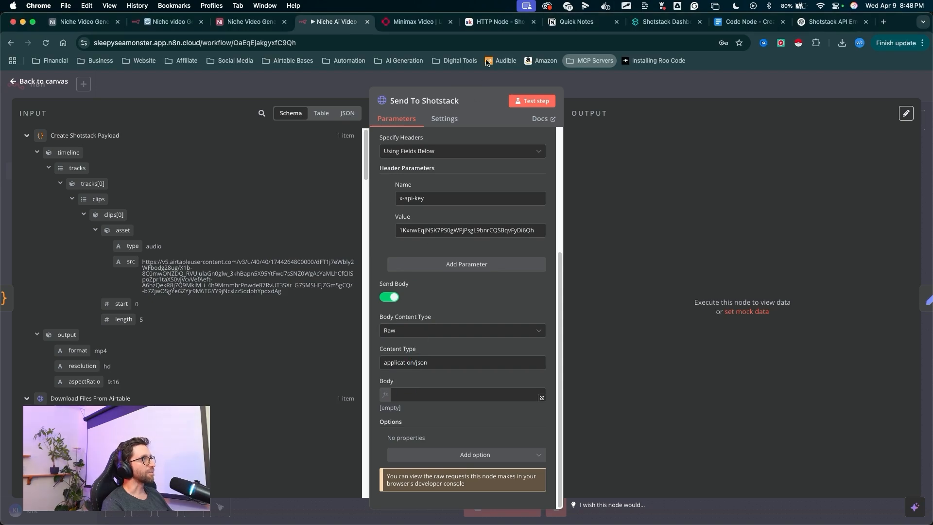
- Set the request body to the expression {{ $json }} and close the node
click(496, 21)
drag(520, 410, 461, 471)
click(503, 472)
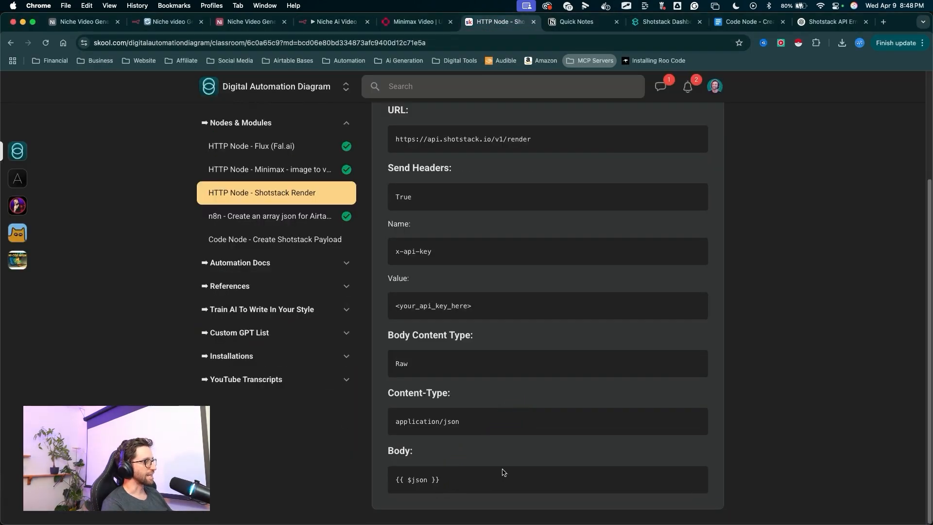
key(super+4)
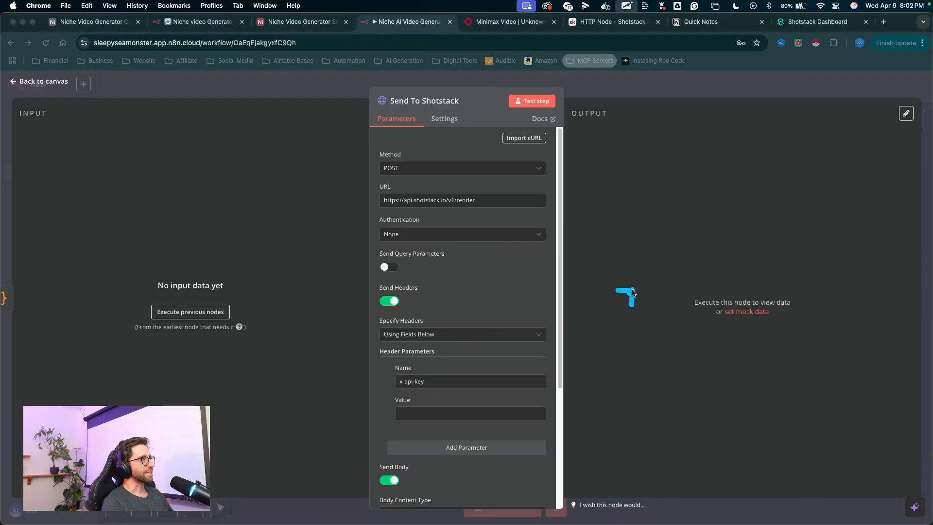
mouse_move(629, 293)
mouse_down()
mouse_move(595, 141)
mouse_move(593, 80)
mouse_up()
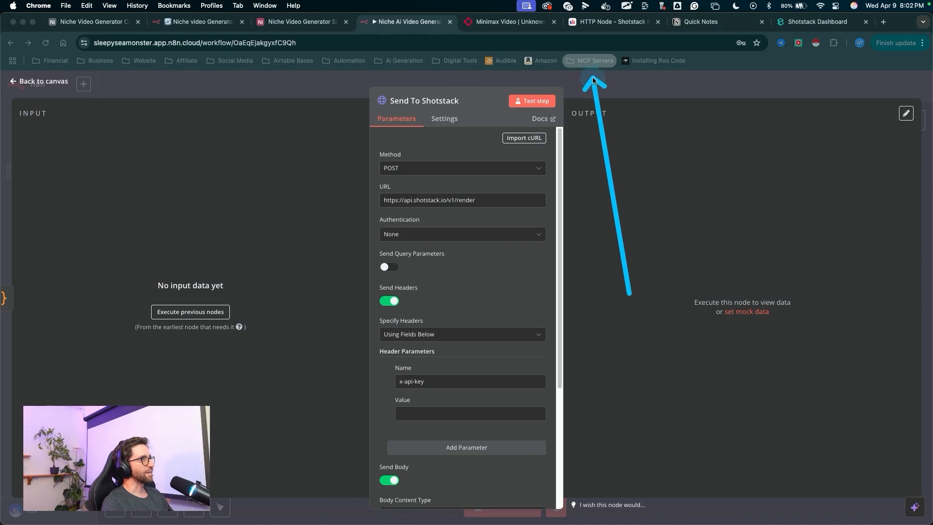
mouse_move(530, 214)
mouse_down()
mouse_move(501, 318)
mouse_move(437, 402)
mouse_up()
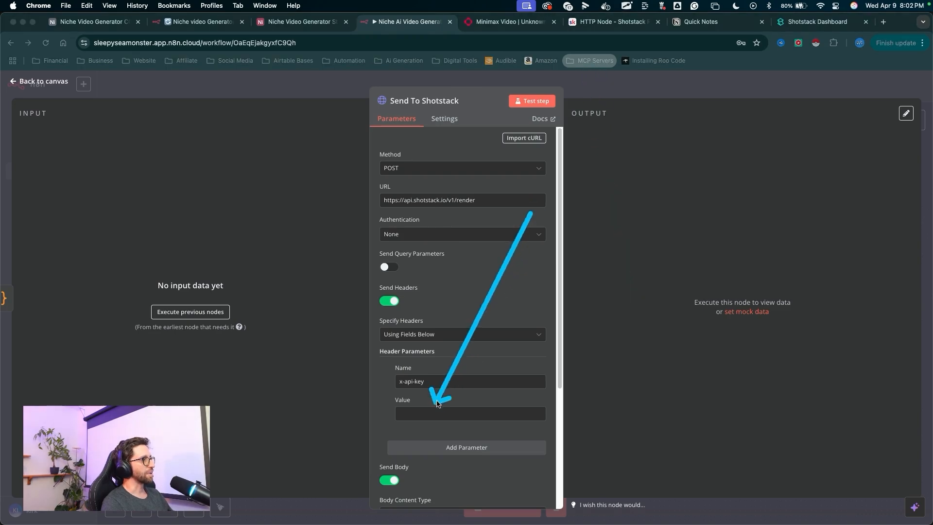
key(Escape)
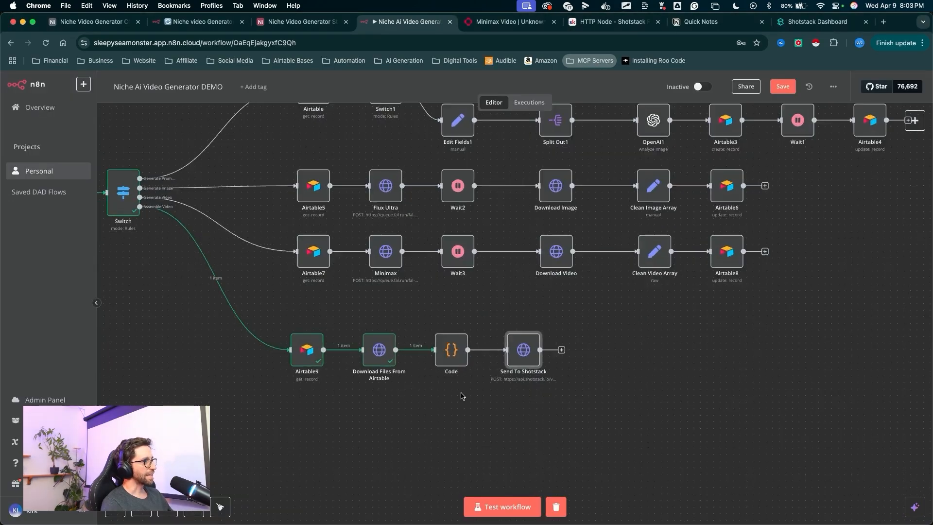
- Rename the Code node to Create Shotstack Payload
scroll(461, 396, up, 3)
drag(474, 455, 464, 372)
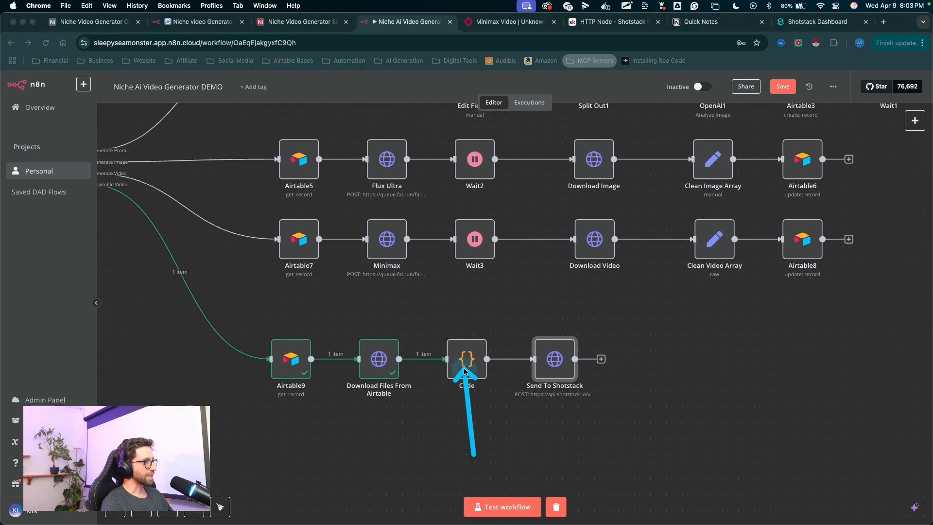
right_click(464, 372)
click(440, 232)
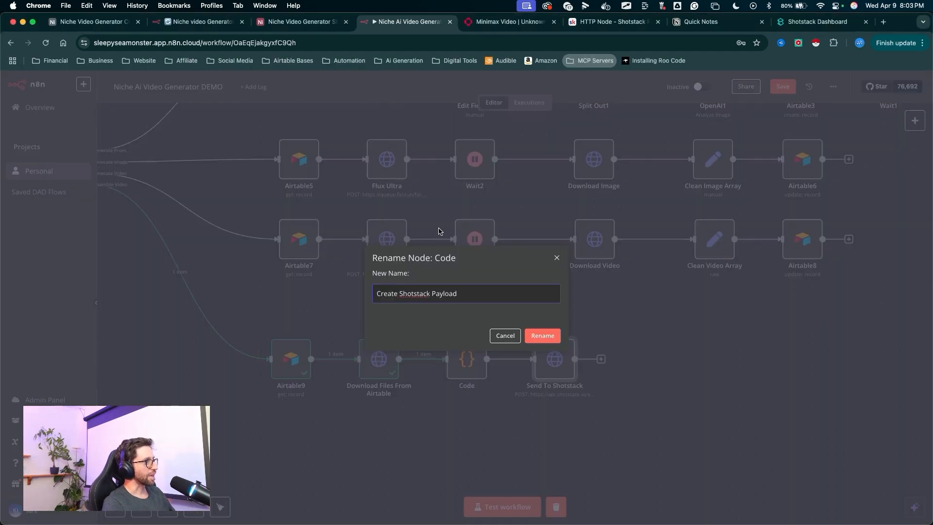
drag(554, 243, 532, 318)
key(Return)
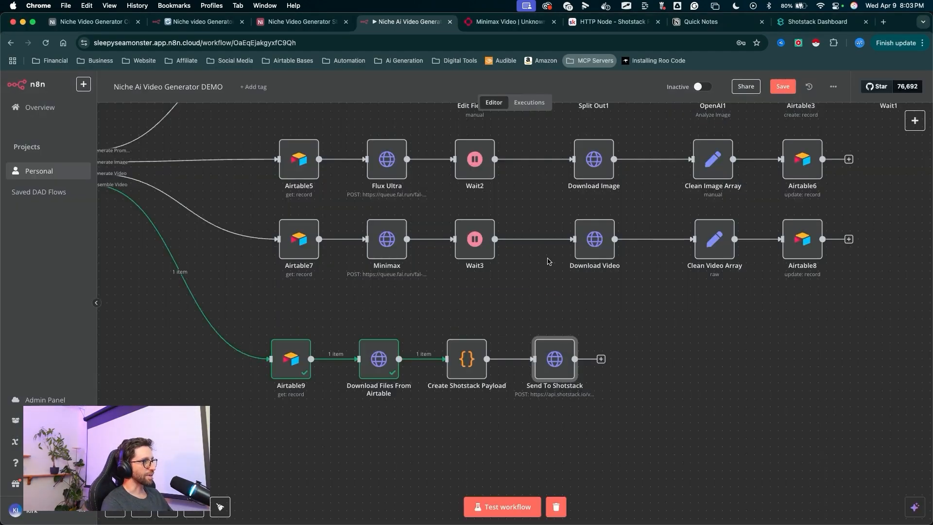
- Copy the Create Shotstack Payload script from the reference page and paste it into the Code node's JavaScript editor
double_click(467, 365)
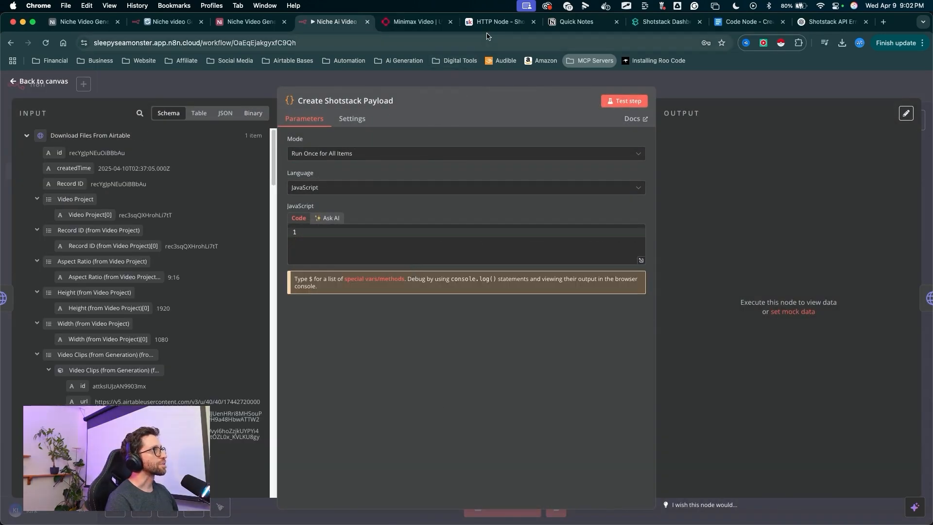
click(491, 22)
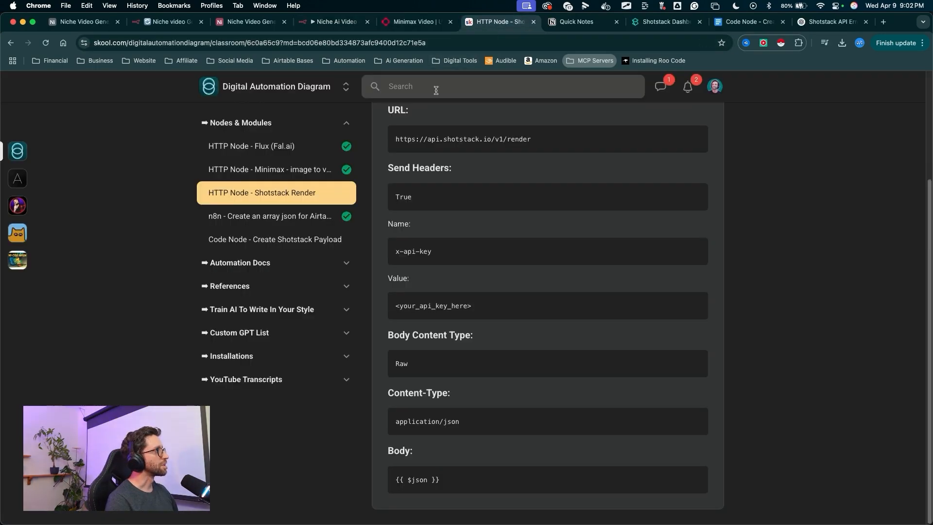
drag(167, 200, 233, 237)
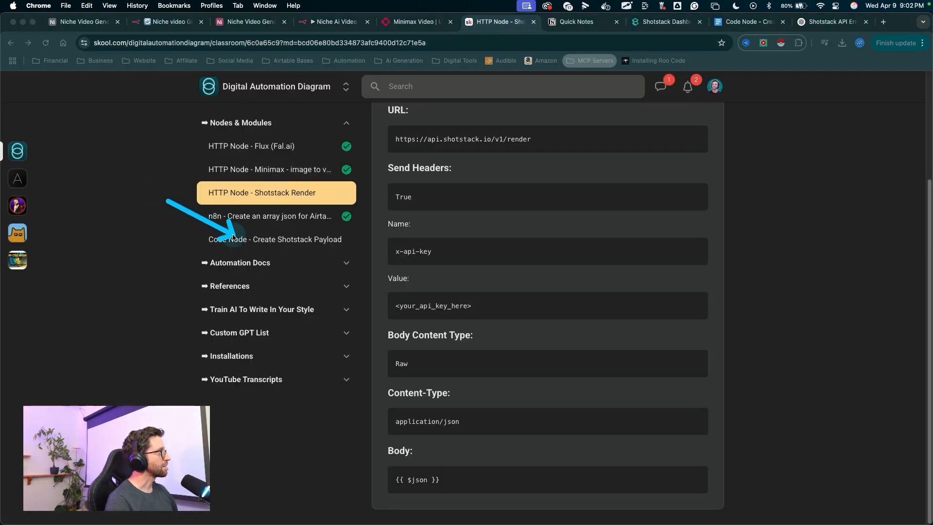
click(233, 238)
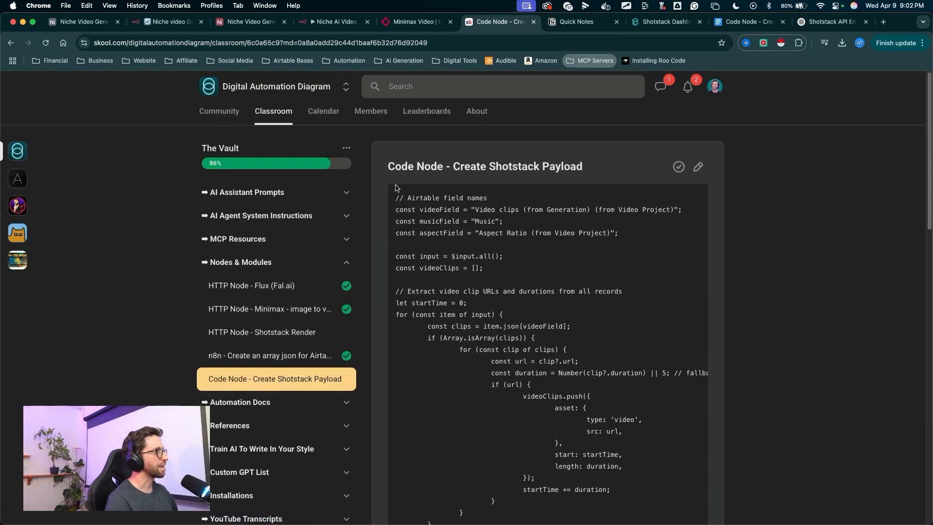
drag(396, 188, 535, 460)
click(351, 19)
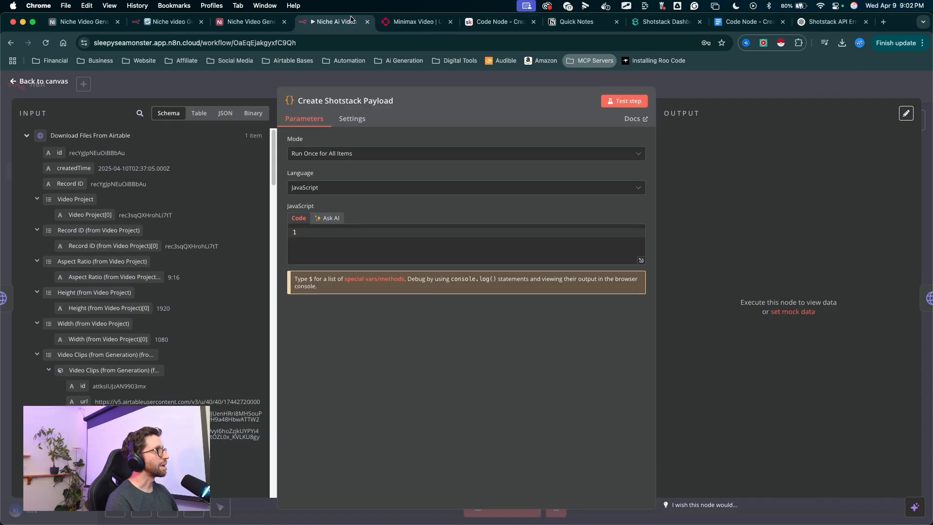
key(super+v)
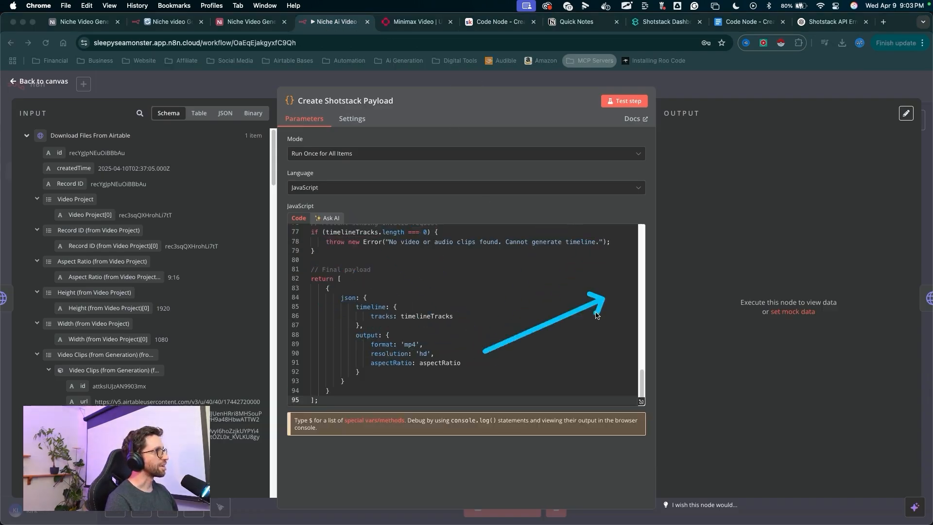
- Compare the pasted Create Shotstack Payload code against the script in the reference document
click(490, 290)
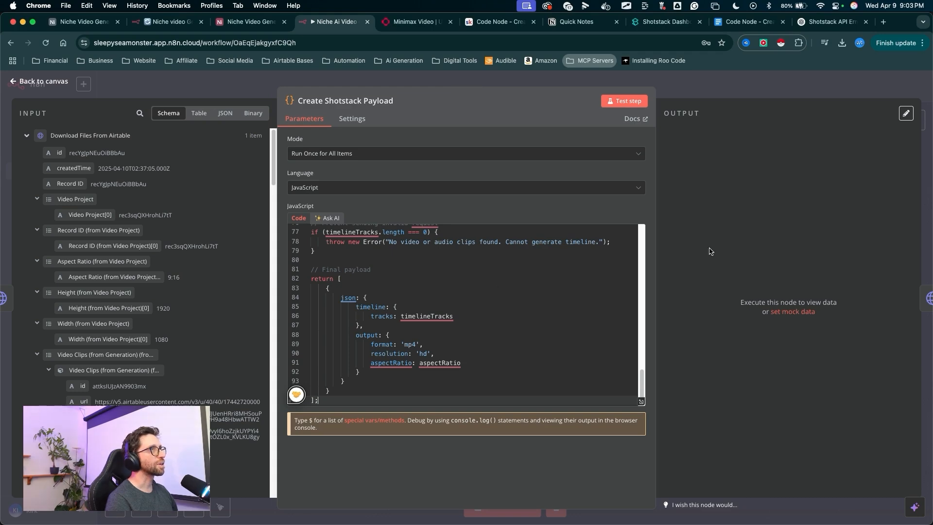
click(743, 21)
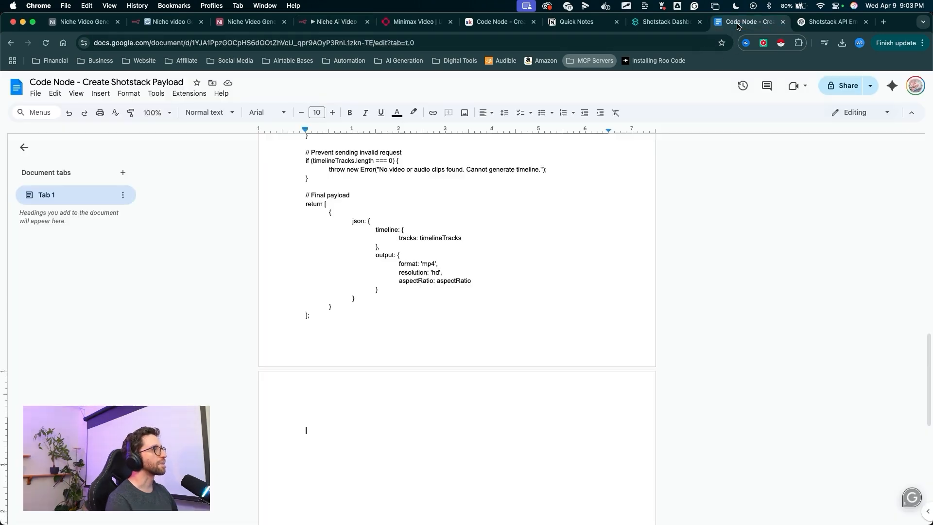
scroll(535, 302, up, 15)
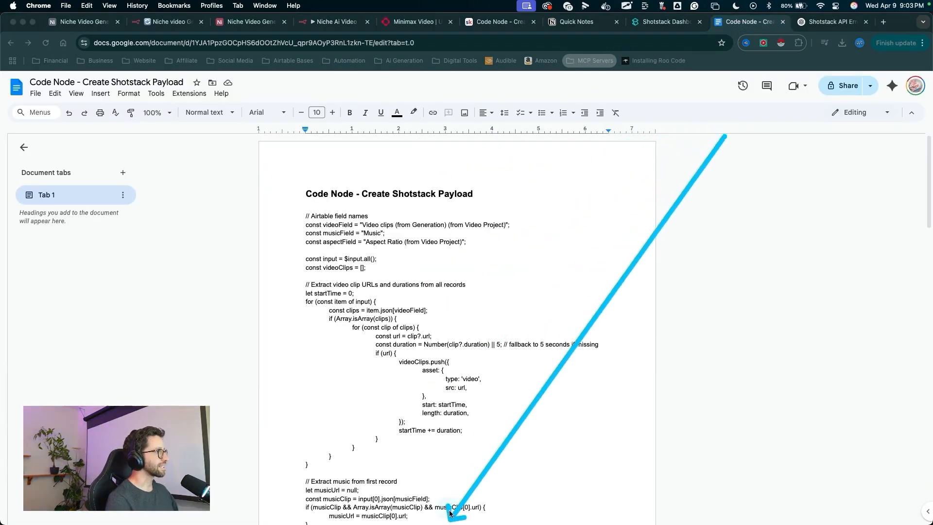
click(546, 356)
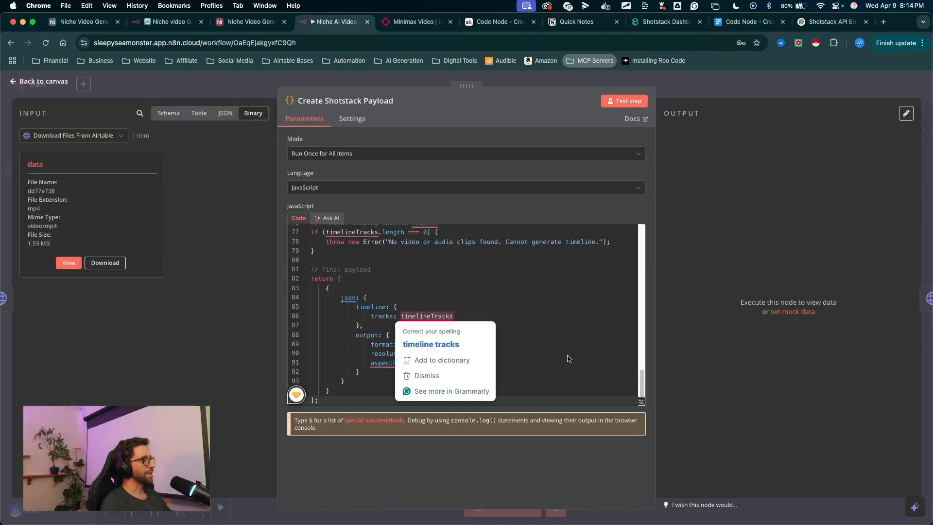
mouse_move(604, 358)
mouse_down()
mouse_move(590, 316)
mouse_move(626, 100)
mouse_up()
click(627, 105)
mouse_move(690, 82)
mouse_down()
mouse_move(725, 396)
mouse_move(742, 225)
mouse_move(761, 265)
mouse_move(746, 330)
mouse_up()
click(722, 77)
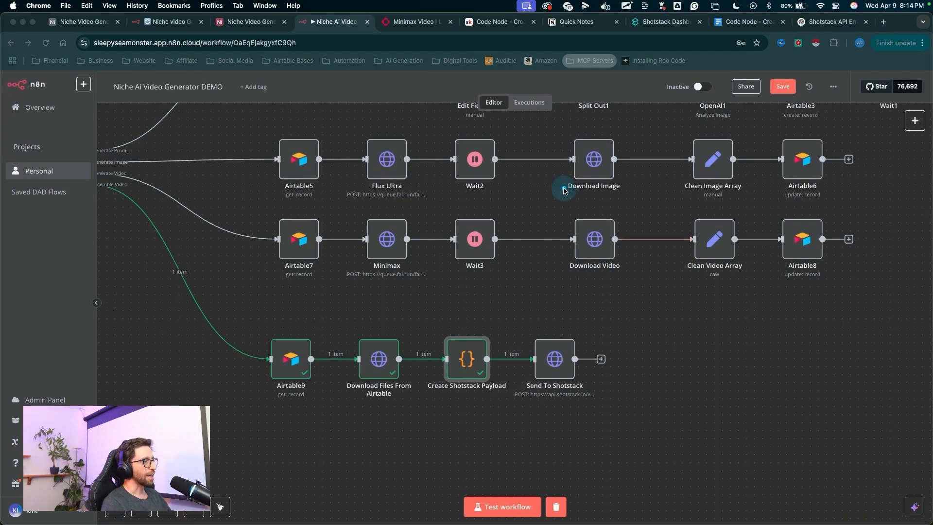
- Execute the Send To Shotstack node to submit the render request
mouse_move(571, 188)
mouse_down()
mouse_move(559, 359)
mouse_move(546, 343)
mouse_up()
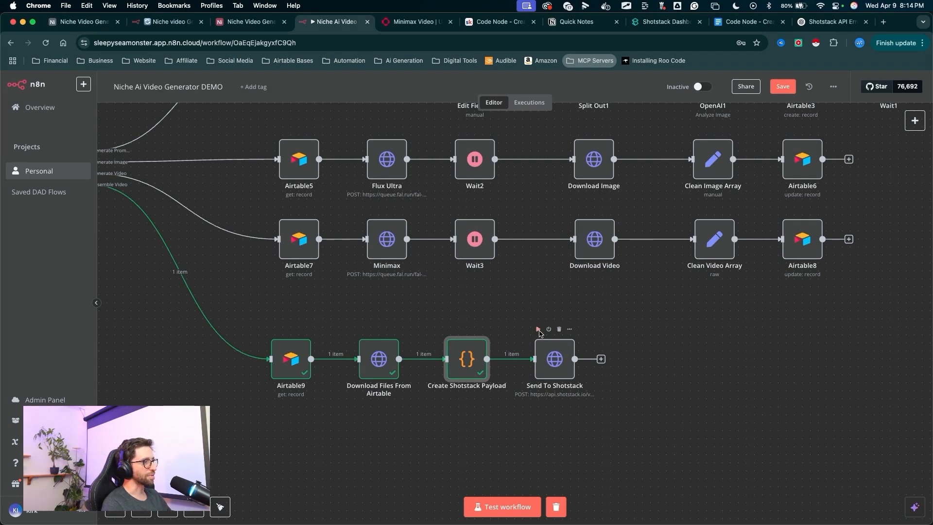
click(539, 330)
drag(536, 260, 535, 292)
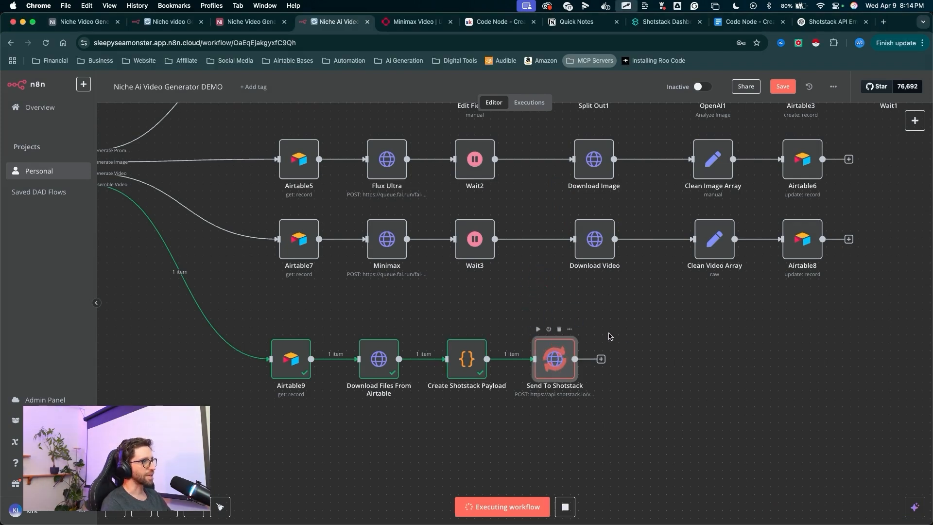
drag(602, 426, 548, 366)
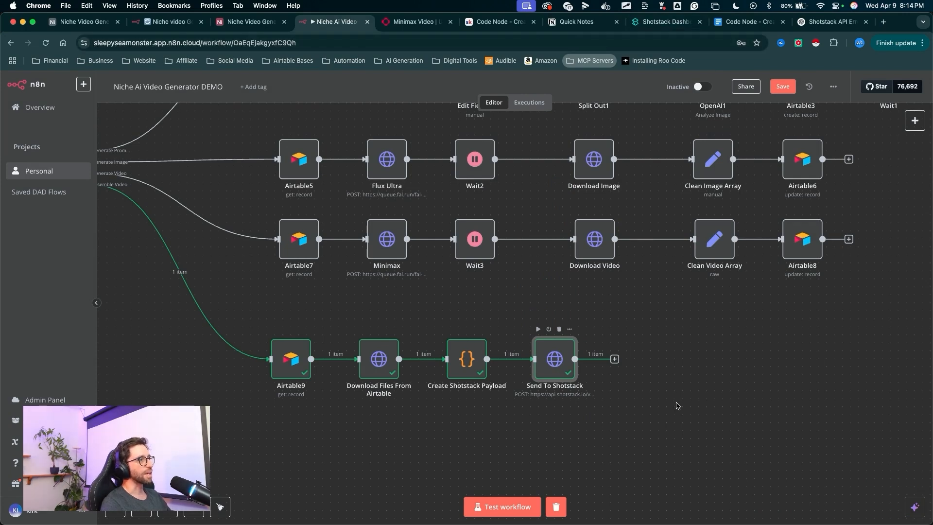
drag(607, 461, 615, 365)
- Add an Edit Fields node after Send To Shotstack that maps the response id into a field named Render ID
click(615, 360)
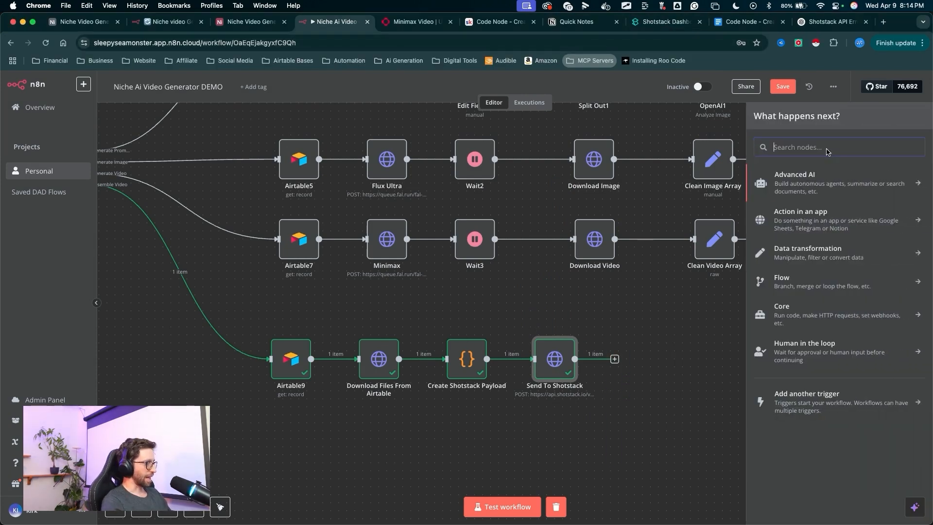
text(edit)
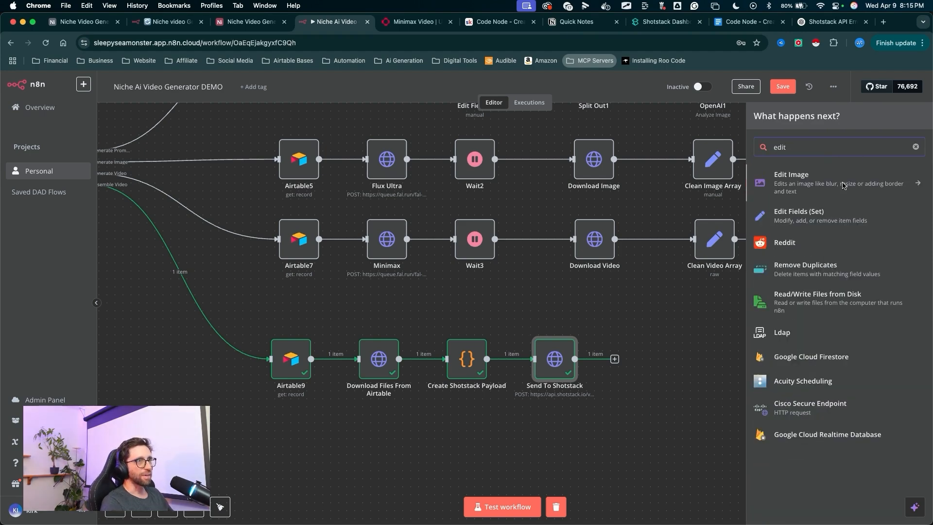
click(785, 226)
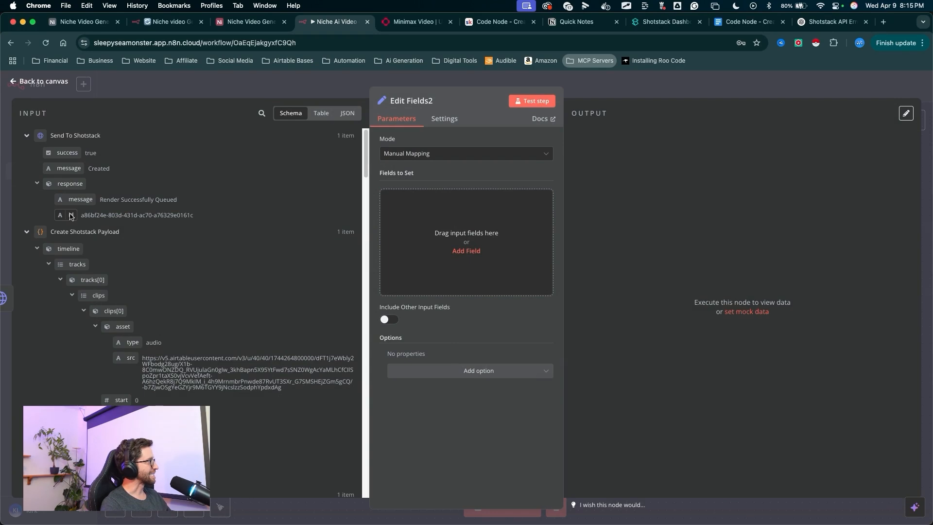
drag(76, 217, 143, 215)
drag(392, 215, 391, 215)
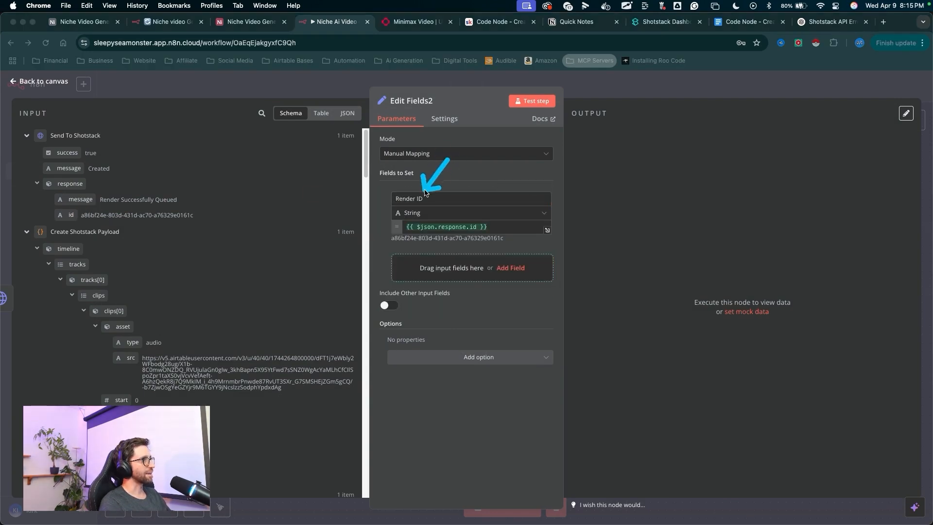
- Rename the Edit Fields node to Get Render ID, test the step, and return to the canvas
click(430, 101)
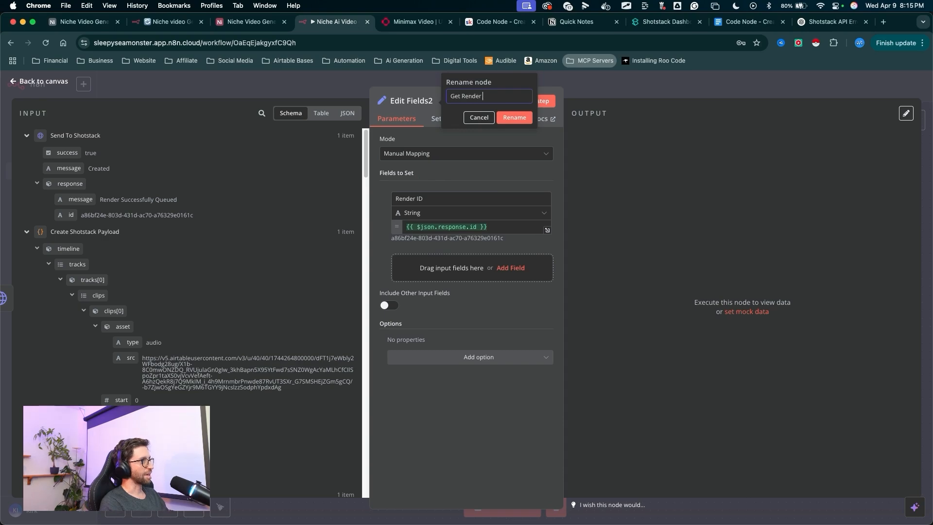
text(Get Render ID)
click(511, 118)
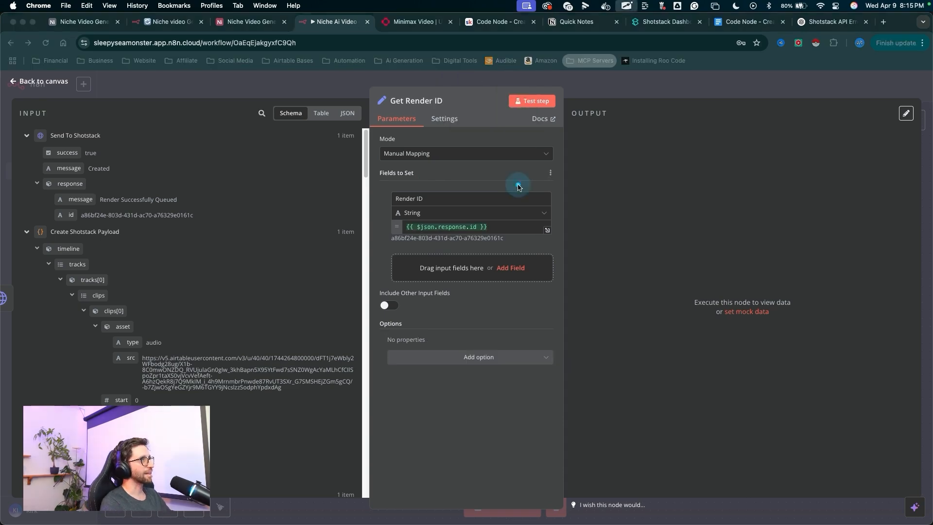
click(524, 103)
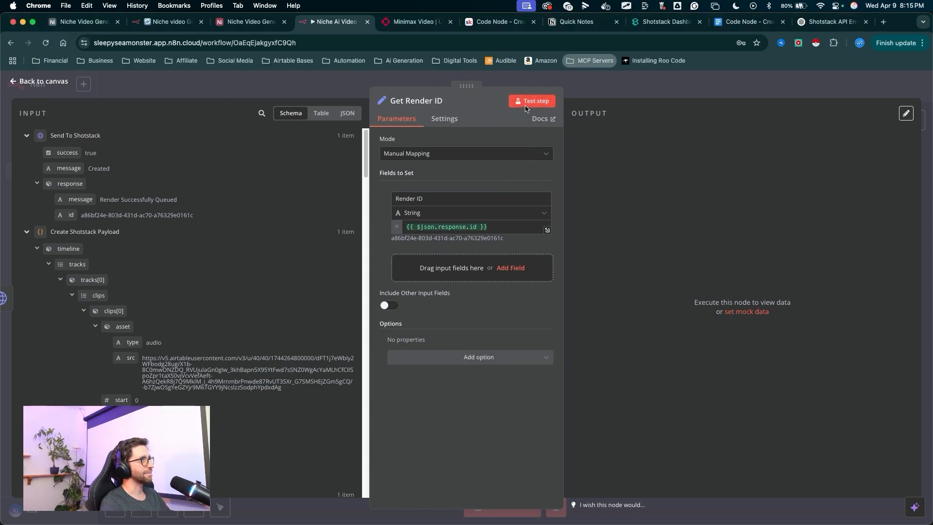
click(668, 92)
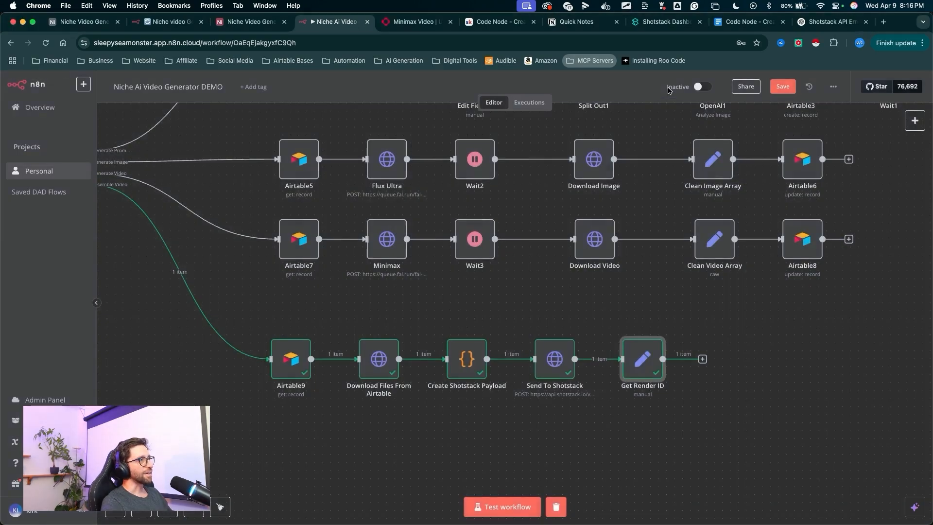
- Add a Wait node after Get Render ID set to 60 seconds and test it
click(703, 359)
text(wai)
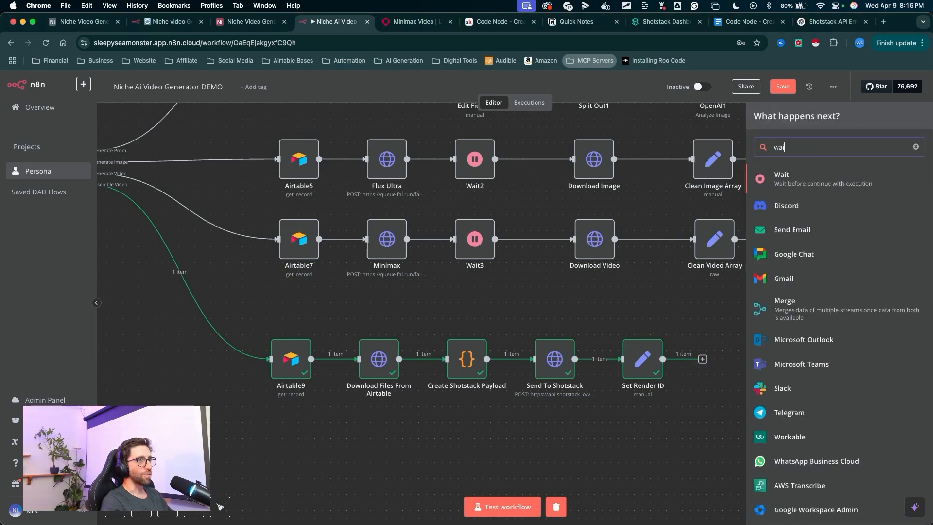
click(776, 175)
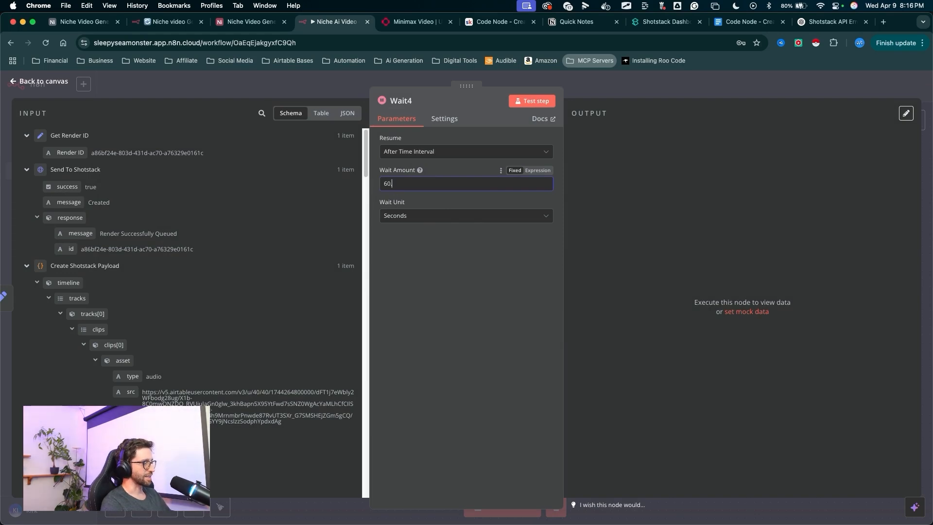
mouse_move(456, 264)
mouse_down()
mouse_move(544, 97)
mouse_move(536, 109)
mouse_up()
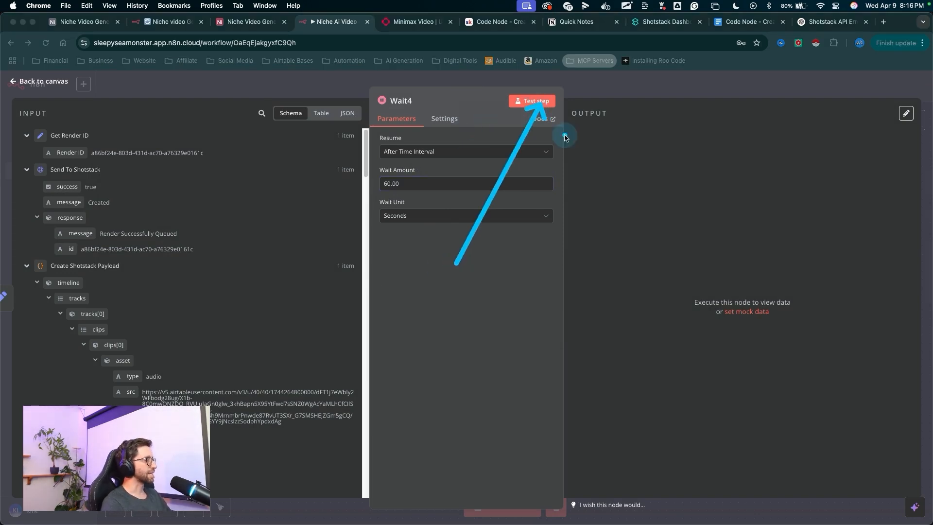
key(Escape)
click(537, 101)
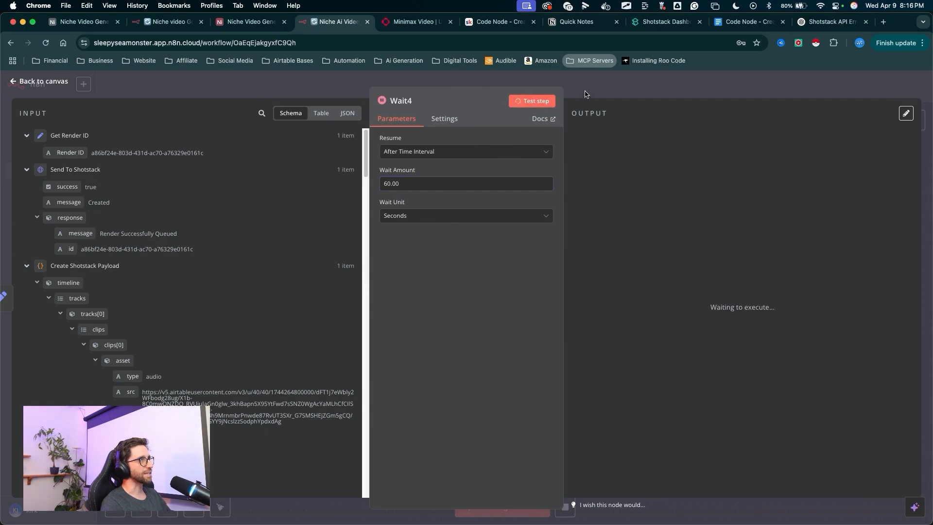
click(586, 94)
drag(758, 189, 714, 353)
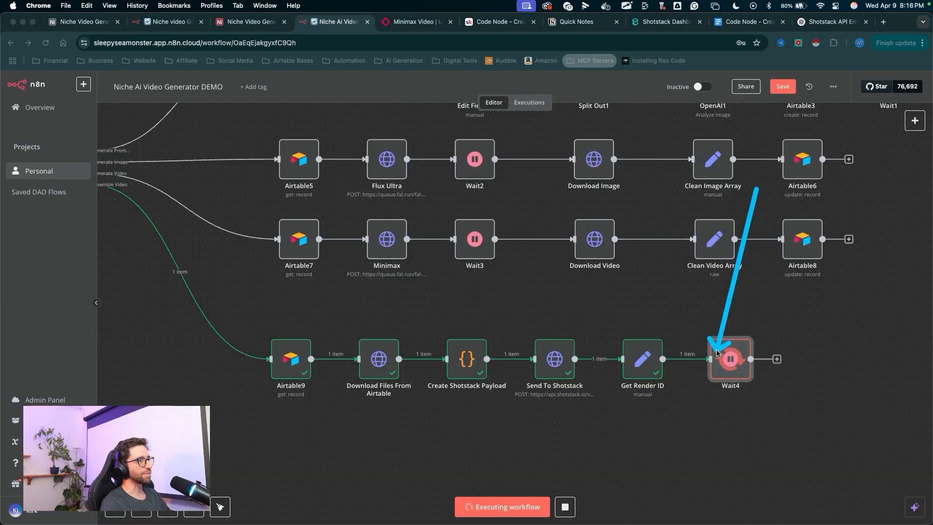
key(Escape)
drag(783, 446, 780, 362)
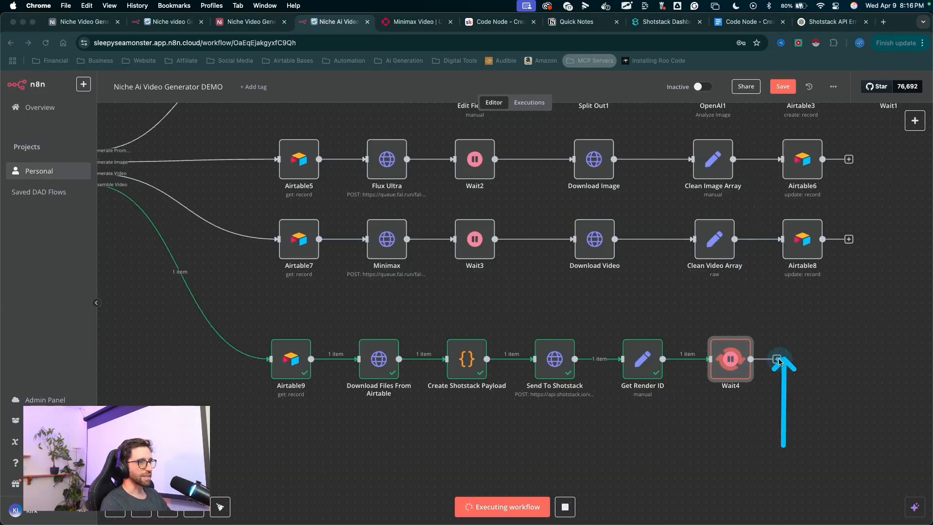
key(Escape)
- Add an HTTP Request node after the Wait node and paste the Shotstack render URL with the render ID expression
click(777, 359)
text(http)
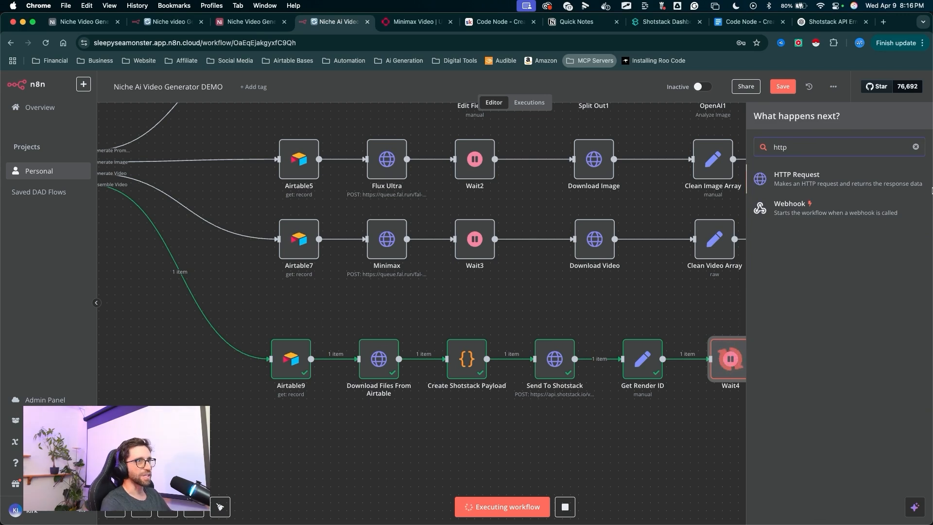
click(794, 190)
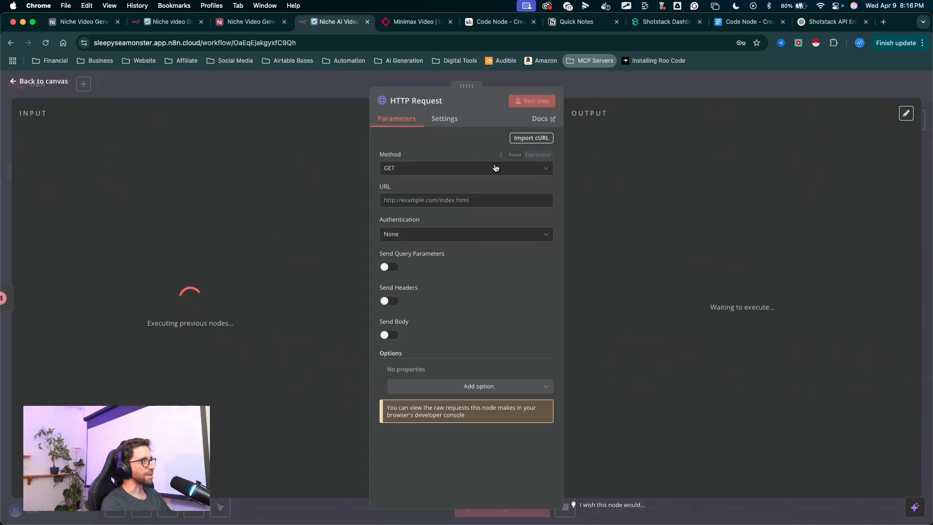
key(ctrl+a)
mouse_move(251, 85)
mouse_down()
mouse_move(376, 149)
mouse_move(385, 491)
mouse_move(374, 478)
mouse_up()
key(Escape)
key(ctrl+a)
mouse_move(314, 150)
mouse_down()
mouse_move(372, 160)
mouse_move(387, 202)
mouse_up()
key(Escape)
text(https://api.shotstack.io/v1/render /{{ $('Get Render ID').item.json.renderID }})
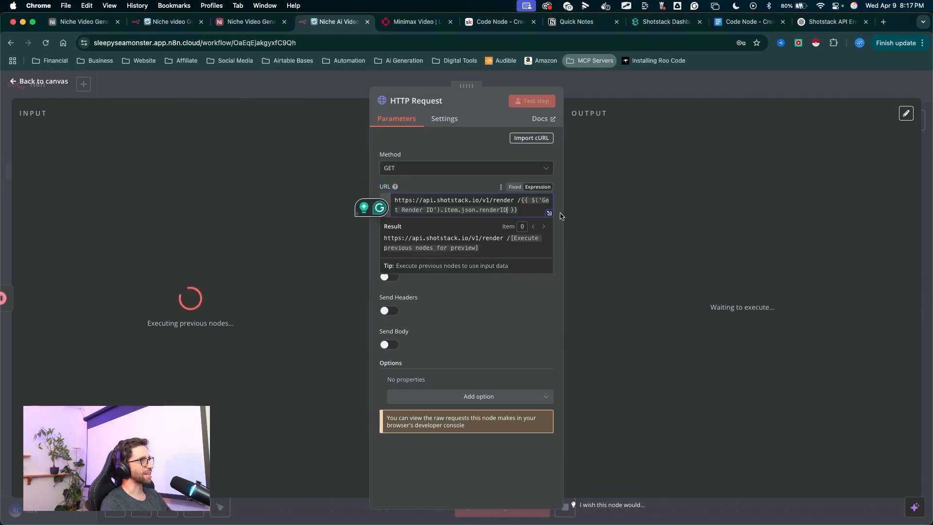
- Replace the URL's render ID expression with {{ $('Get Render ID').item.json['Render ID'] }} in the expression editor
click(549, 213)
key(ctrl+a)
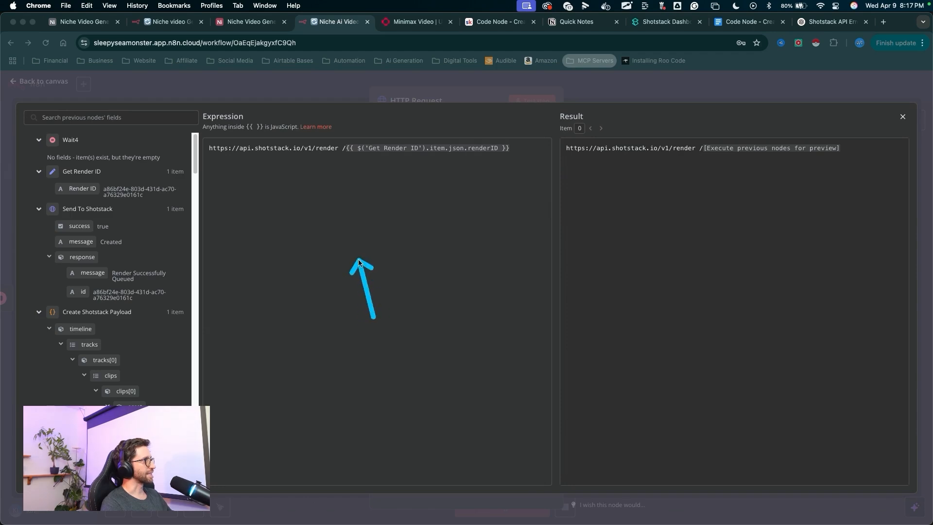
mouse_move(359, 263)
mouse_down()
mouse_move(350, 156)
mouse_move(500, 151)
mouse_move(356, 151)
mouse_move(402, 162)
mouse_up()
drag(375, 250, 382, 158)
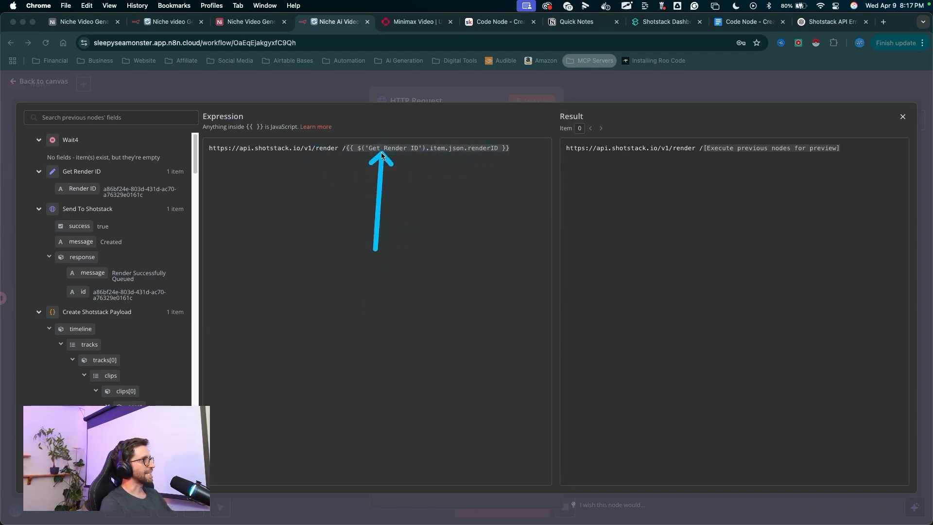
drag(513, 148, 381, 147)
key(BackSpace)
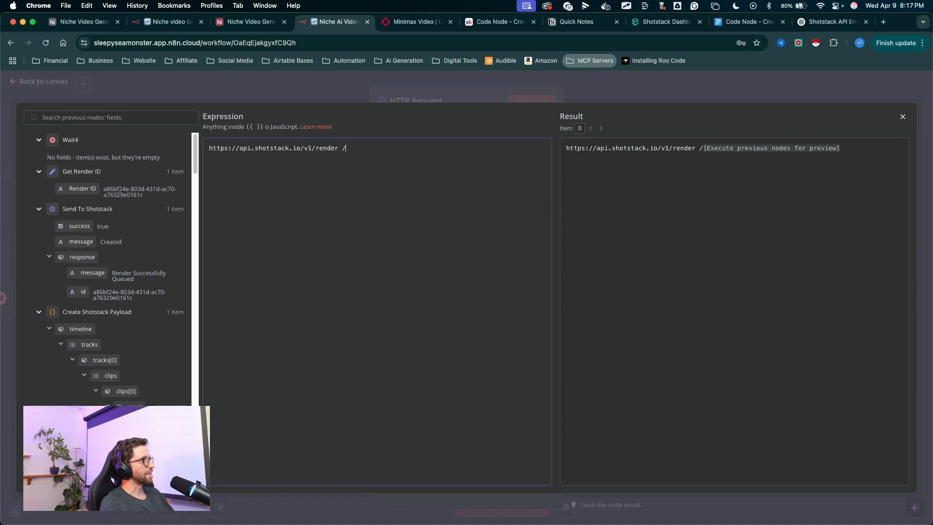
mouse_move(349, 240)
mouse_down()
mouse_move(85, 190)
mouse_move(341, 175)
mouse_up()
drag(635, 249, 633, 108)
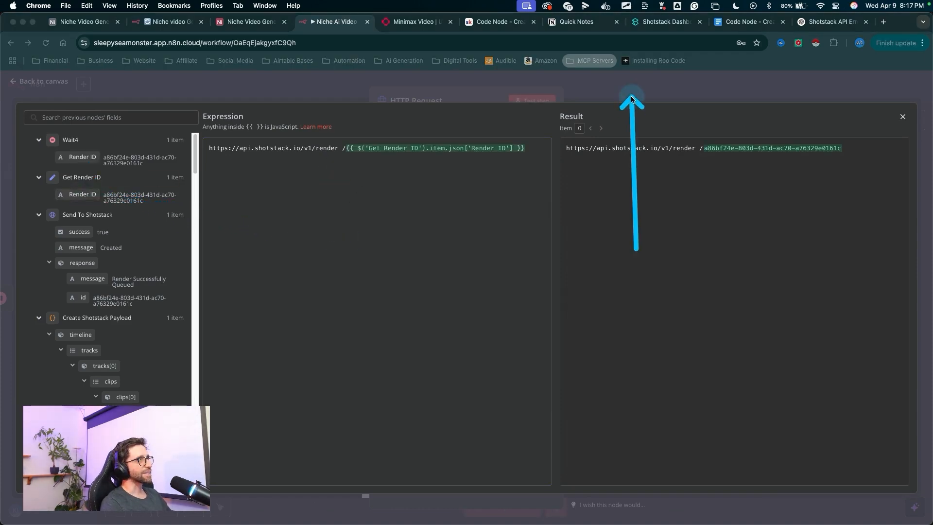
click(630, 91)
- Enable Send Headers on the HTTP Request node and add a header named x-api-key
mouse_move(511, 250)
mouse_down()
mouse_move(418, 286)
mouse_move(395, 316)
mouse_up()
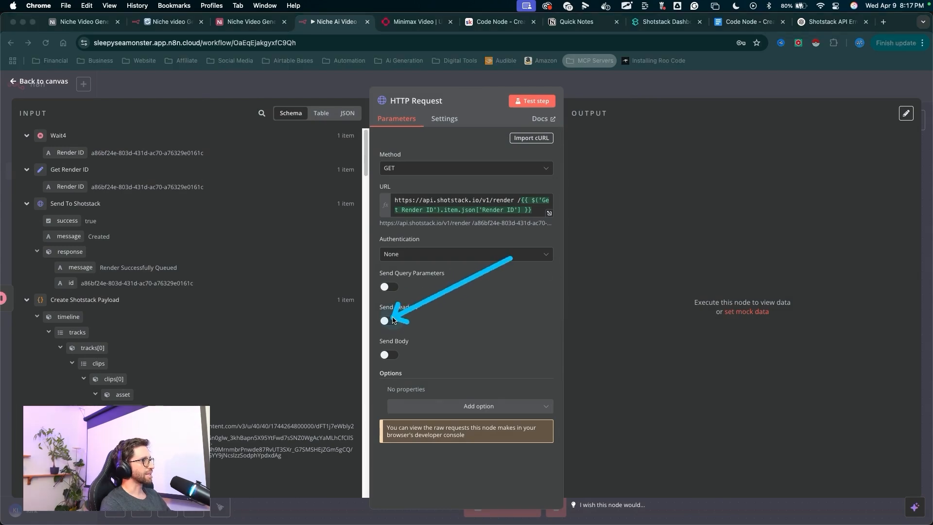
click(389, 321)
drag(480, 359, 425, 398)
click(474, 137)
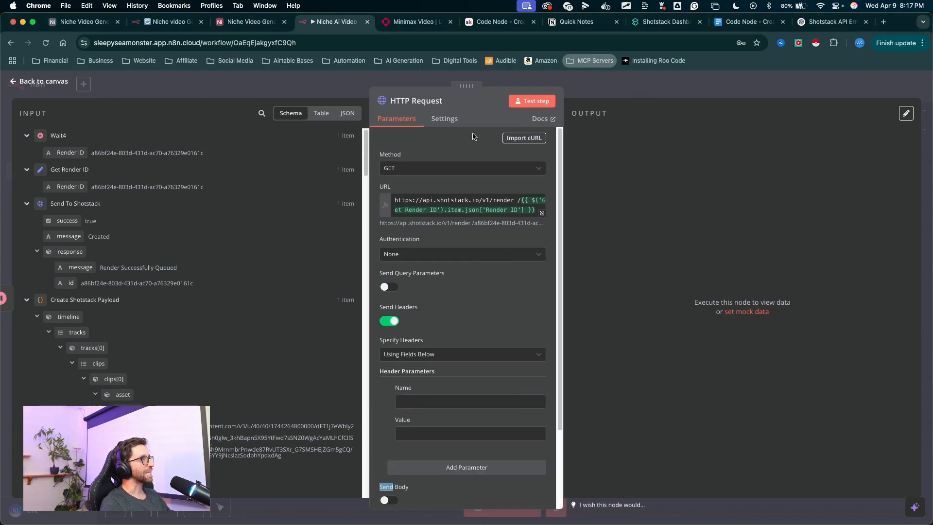
click(588, 86)
drag(560, 155, 560, 333)
click(554, 343)
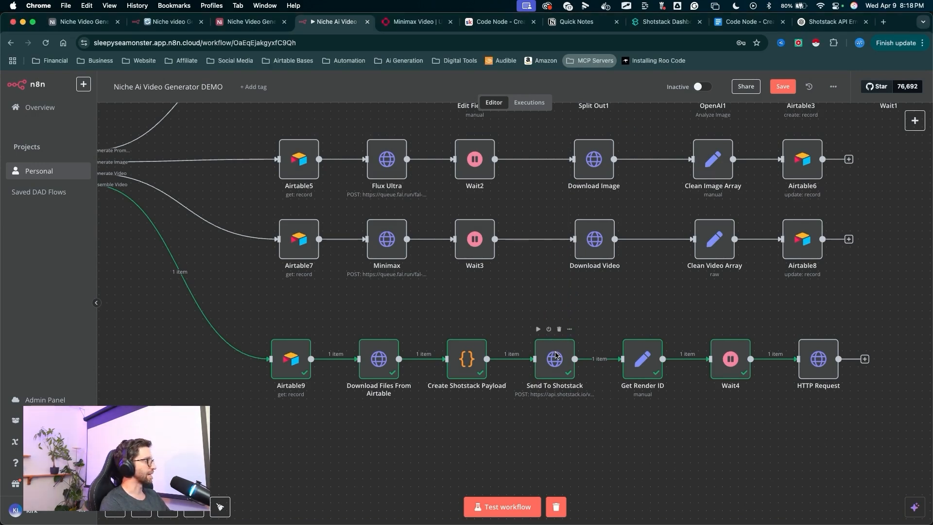
drag(849, 240, 824, 346)
double_click(823, 346)
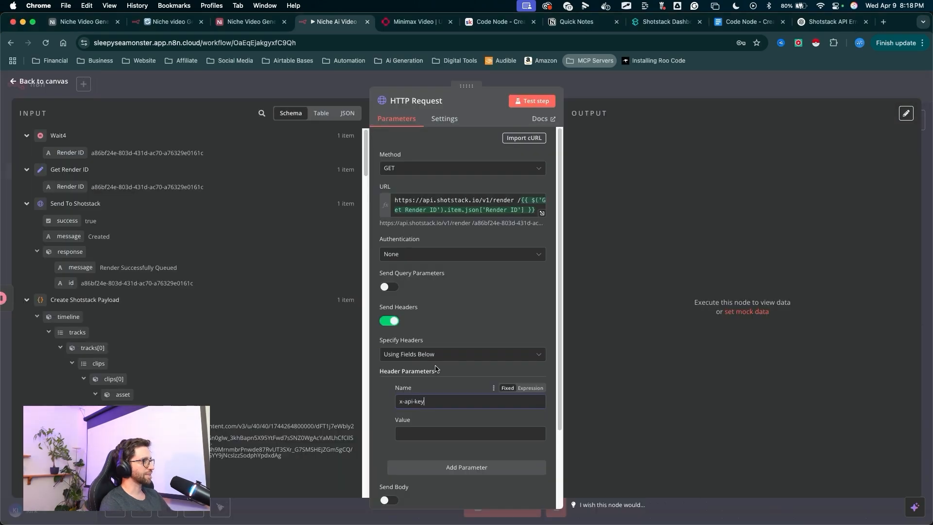
- Test the HTTP Request step
mouse_move(484, 278)
mouse_down()
mouse_move(419, 397)
mouse_move(515, 402)
mouse_move(477, 416)
mouse_move(400, 417)
mouse_move(438, 438)
mouse_move(450, 430)
mouse_up()
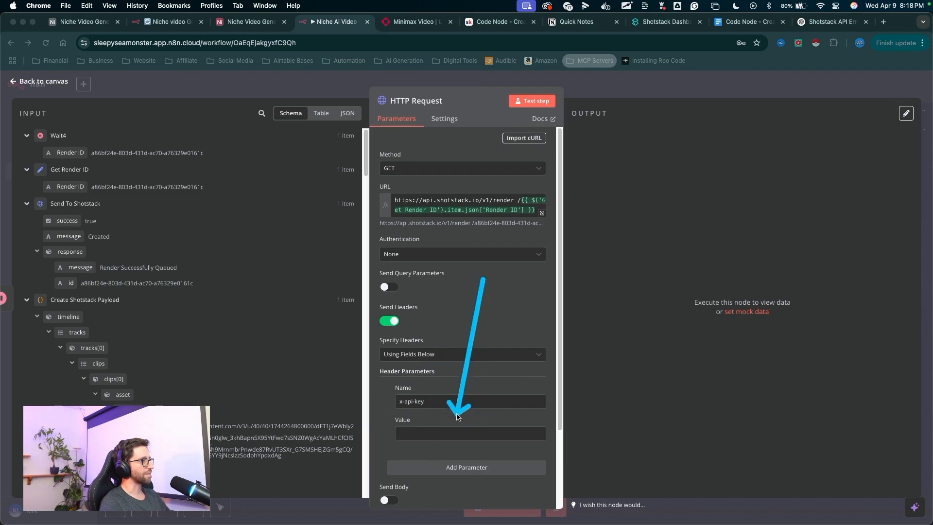
drag(528, 293, 532, 101)
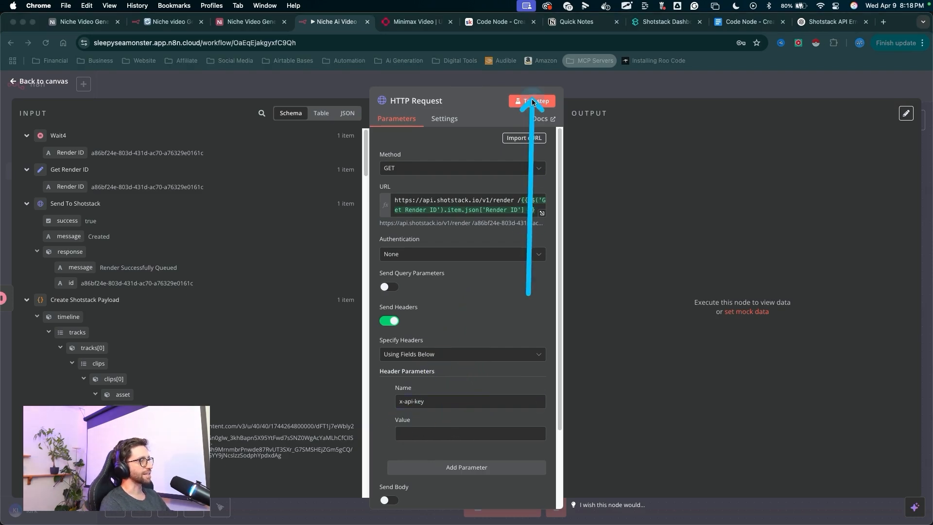
click(532, 101)
mouse_move(474, 319)
mouse_down()
mouse_move(554, 192)
mouse_move(704, 171)
mouse_move(515, 193)
mouse_move(526, 186)
mouse_move(519, 201)
mouse_move(528, 203)
mouse_up()
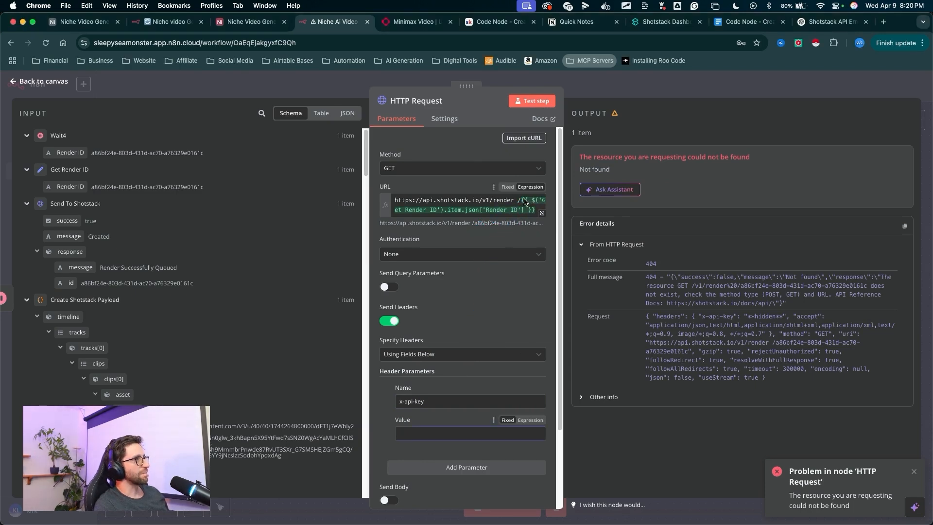
- Remove the stray space before the render ID expression in the Shotstack URL and return to the canvas
drag(523, 247, 517, 214)
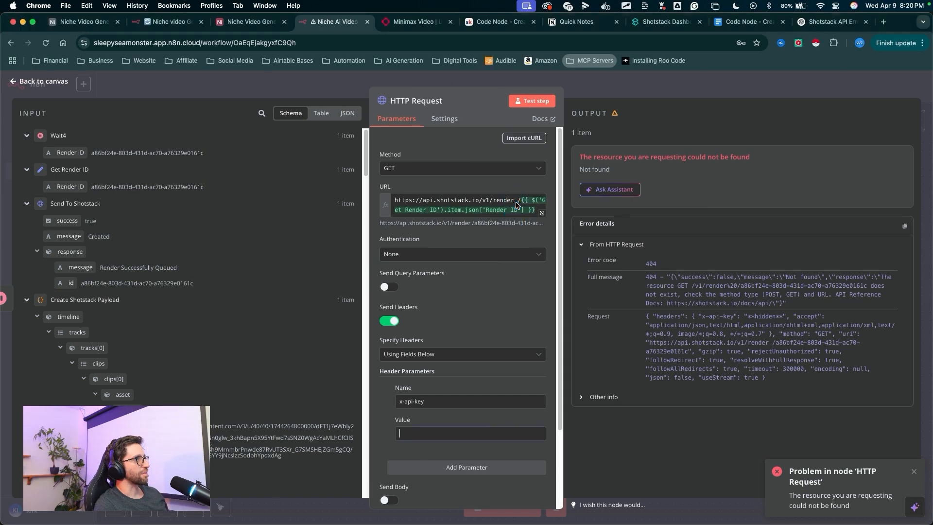
click(516, 202)
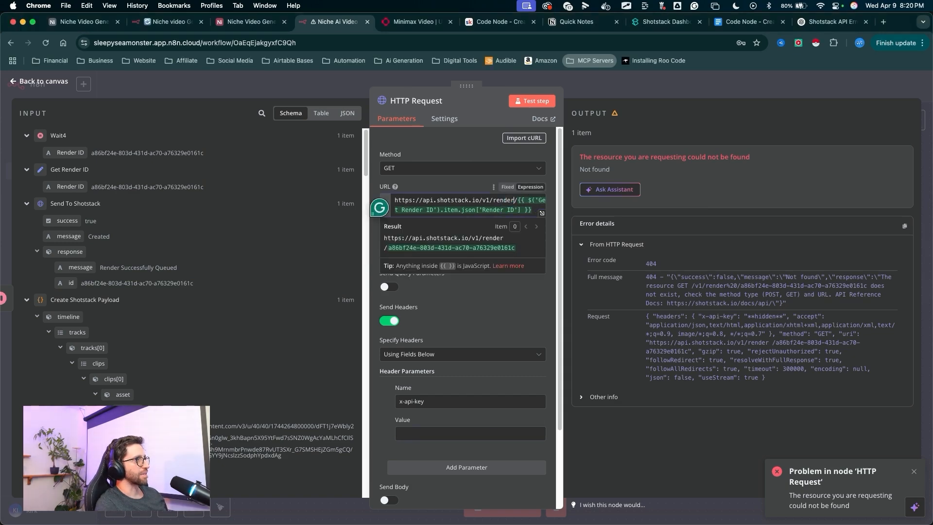
drag(527, 333, 518, 105)
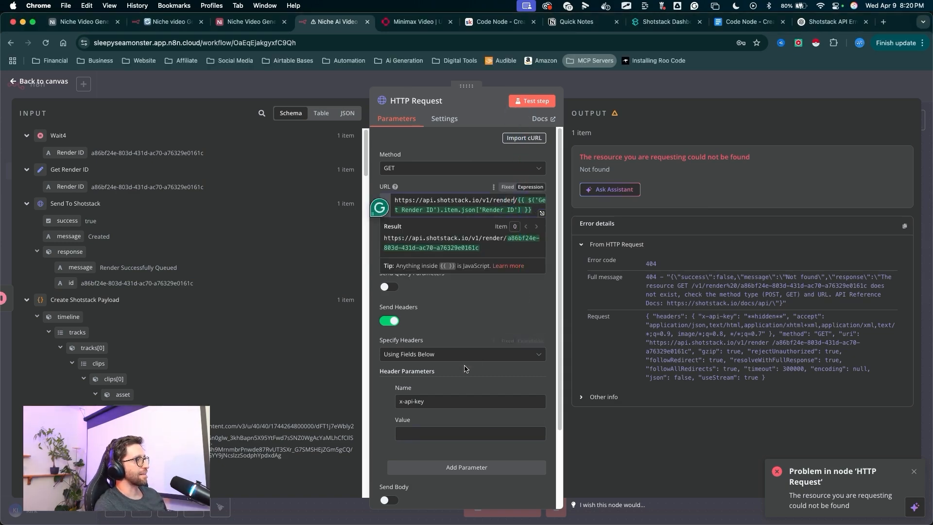
drag(605, 247, 536, 332)
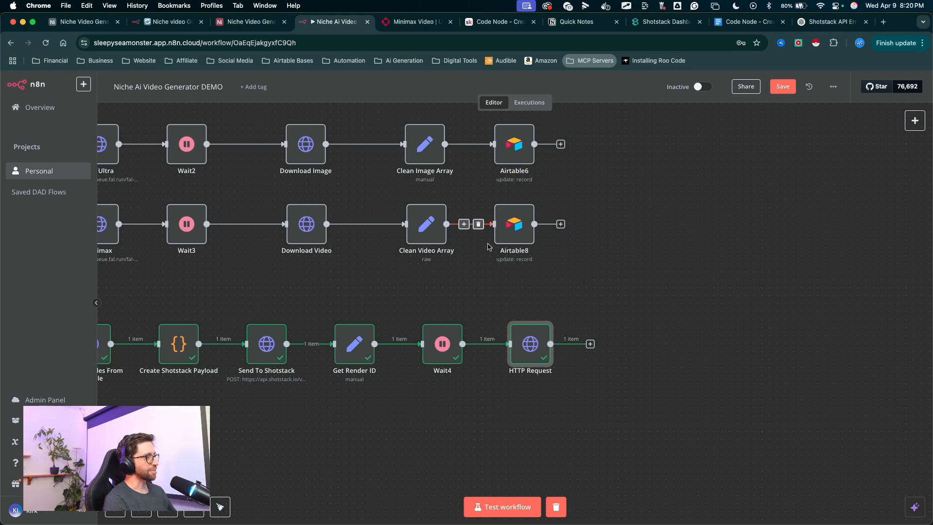
mouse_move(585, 244)
mouse_down()
mouse_move(532, 318)
mouse_move(534, 335)
mouse_up()
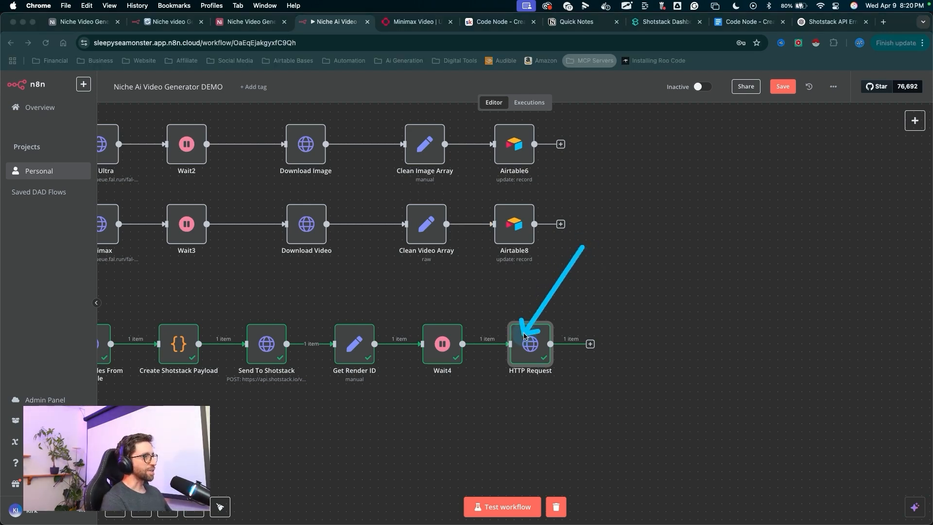
- Rename the HTTP Request node to Get Render Status
right_click(528, 350)
click(501, 136)
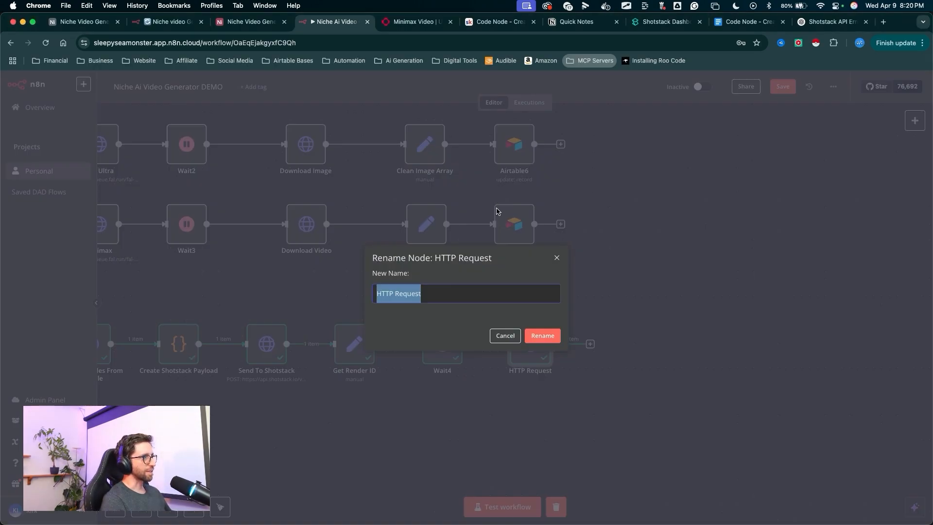
text(Get Render Status)
key(Return)
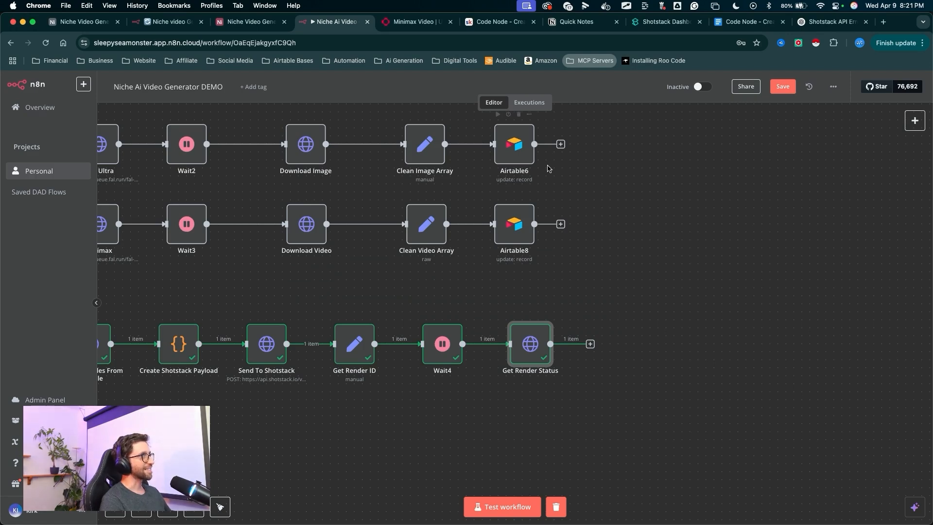
- Copy the Clean Video Array and Airtable8 nodes and paste them after the Get Render Status node
mouse_move(480, 219)
mouse_down()
mouse_move(416, 295)
mouse_move(448, 250)
mouse_move(431, 298)
mouse_move(489, 320)
mouse_move(569, 233)
mouse_move(469, 317)
mouse_move(622, 316)
mouse_move(619, 189)
mouse_move(502, 152)
mouse_move(429, 188)
mouse_move(325, 205)
mouse_move(391, 187)
mouse_move(301, 198)
mouse_move(396, 190)
mouse_move(403, 214)
mouse_move(389, 203)
mouse_up()
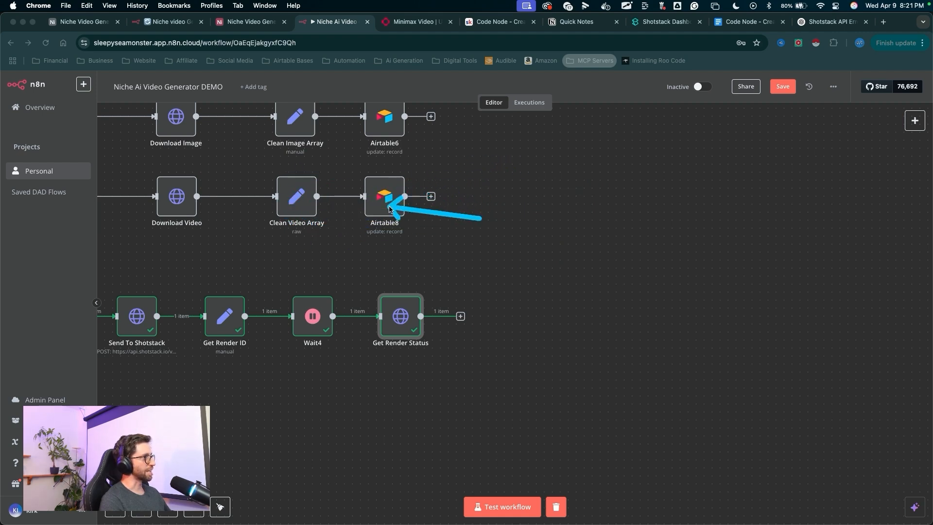
key(Escape)
drag(242, 157, 373, 235)
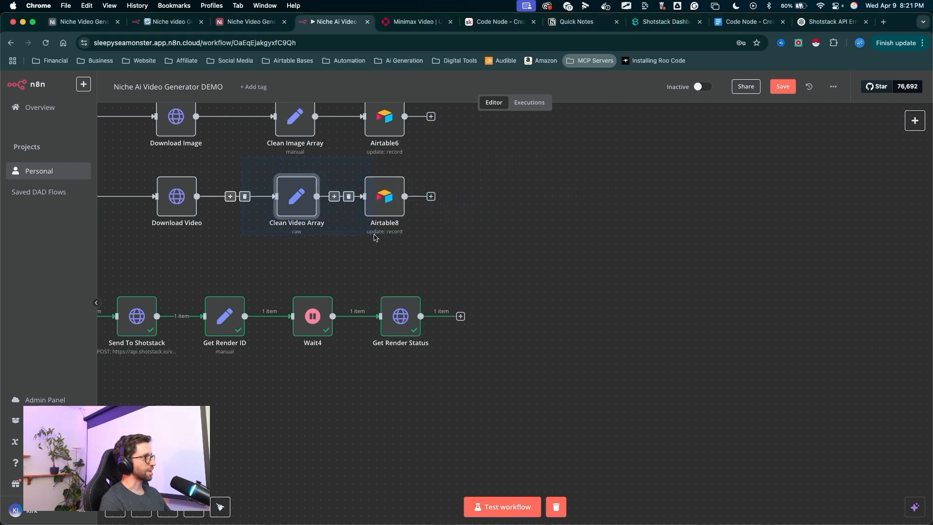
key(super+c)
key(super+v)
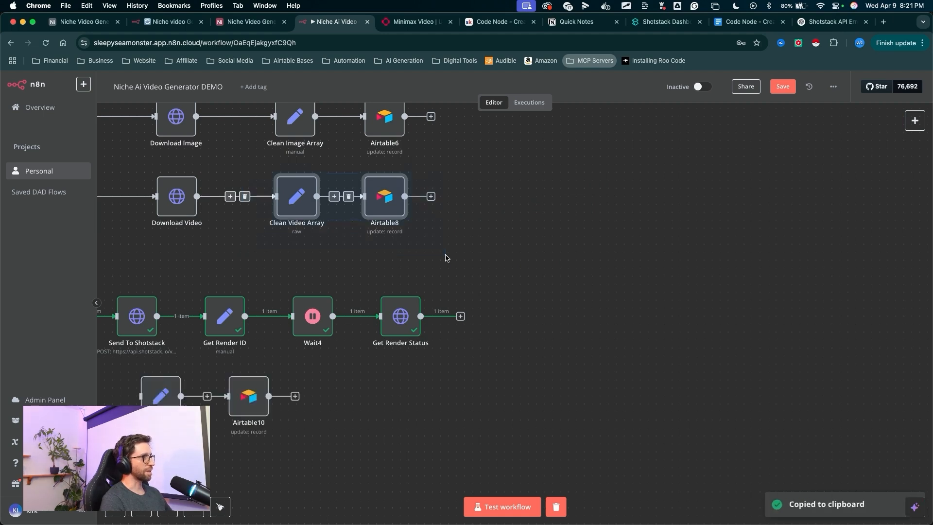
drag(161, 397, 485, 315)
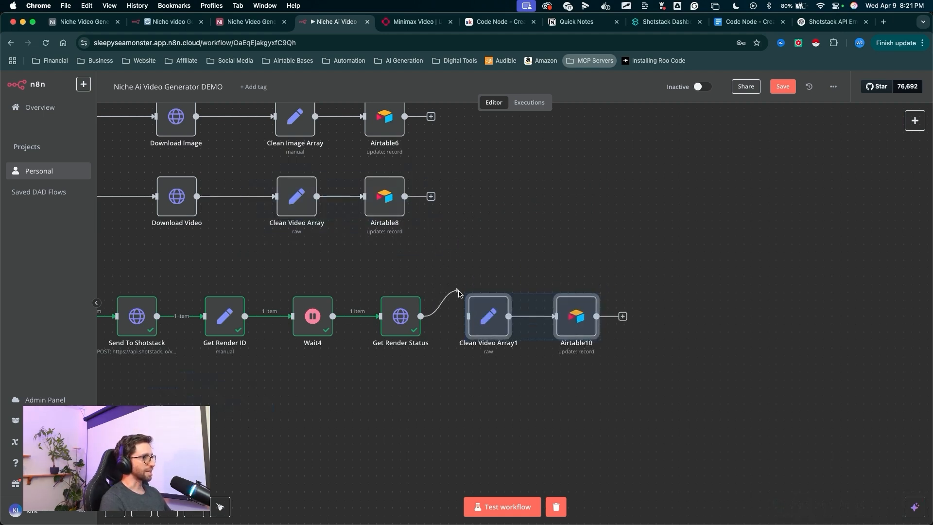
- Rename the pasted Clean Video Array1 node to Clean Final Video Array
right_click(491, 324)
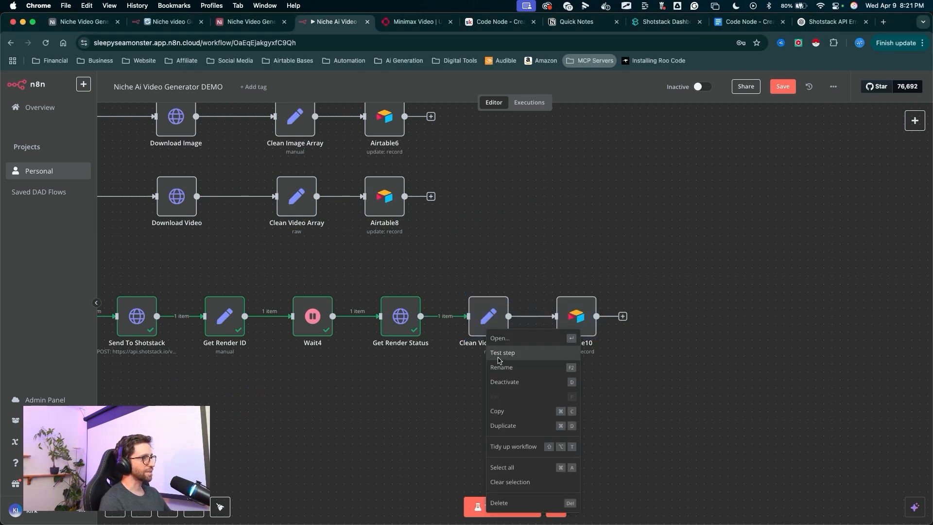
click(500, 360)
click(412, 294)
text(Final Video Array1)
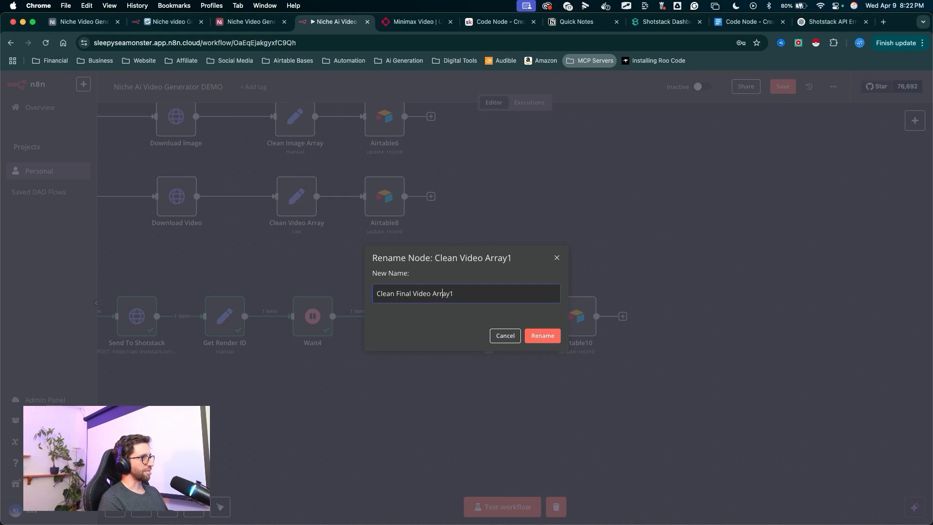
key(BackSpace)
click(542, 335)
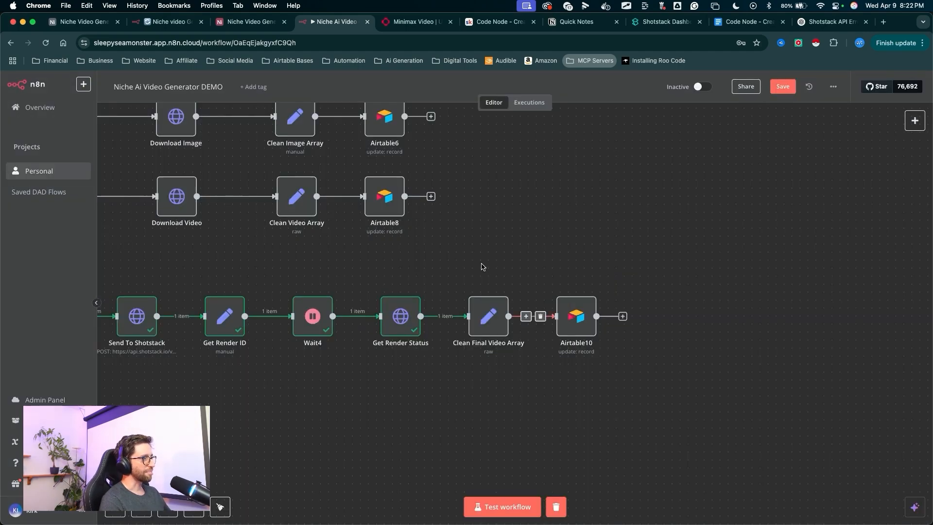
- Open Clean Final Video Array's JSON expression and map the url to {{ $json.response.url }} from Get Render Status
double_click(488, 316)
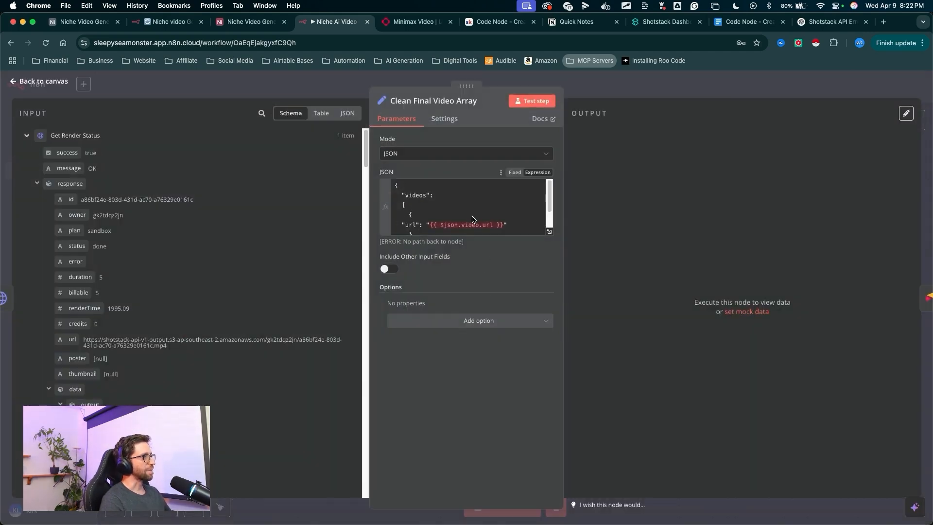
key(Escape)
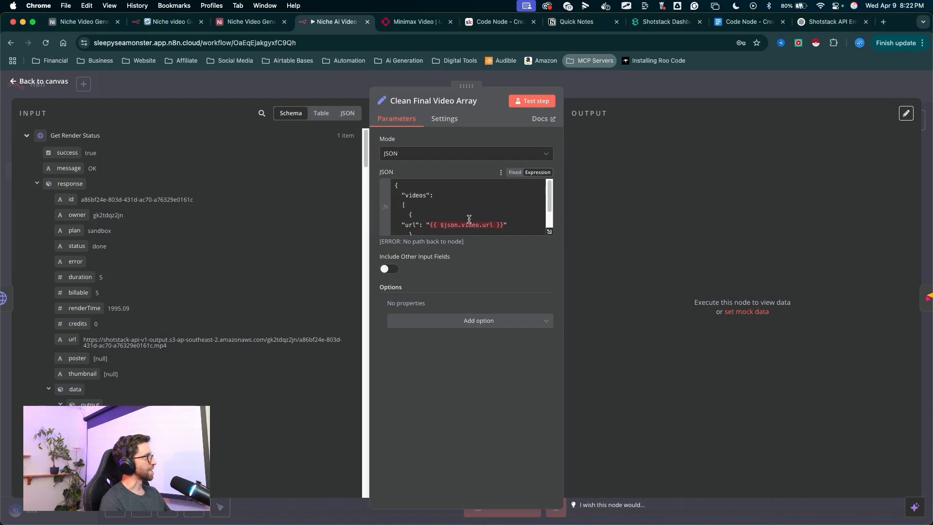
click(549, 235)
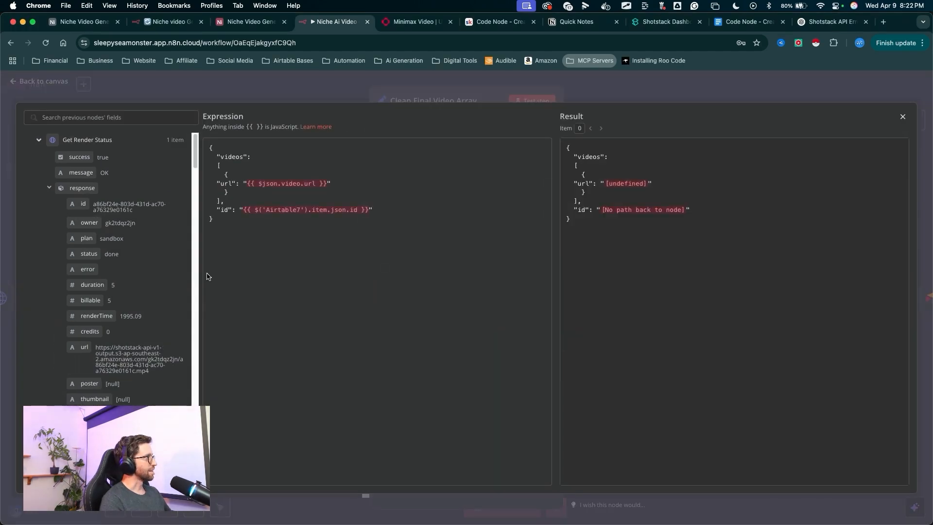
drag(199, 279, 328, 276)
drag(434, 271, 427, 189)
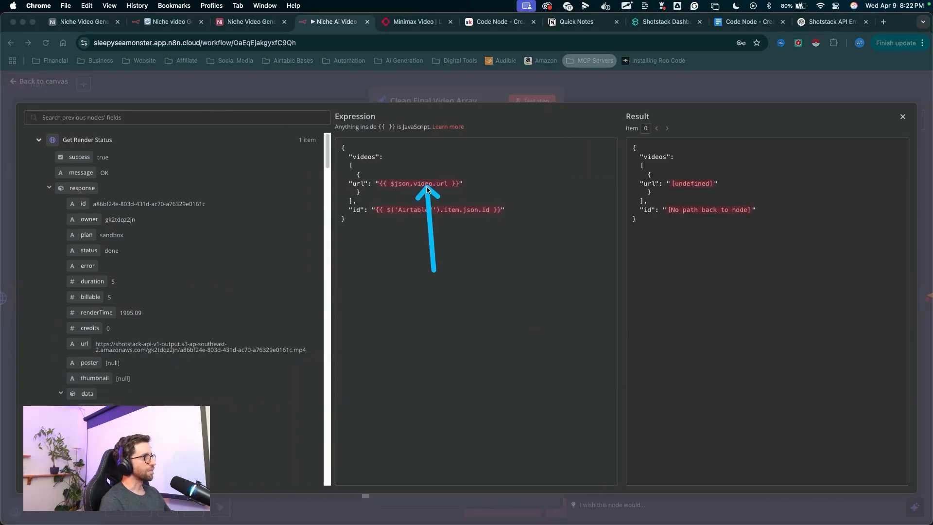
key(Escape)
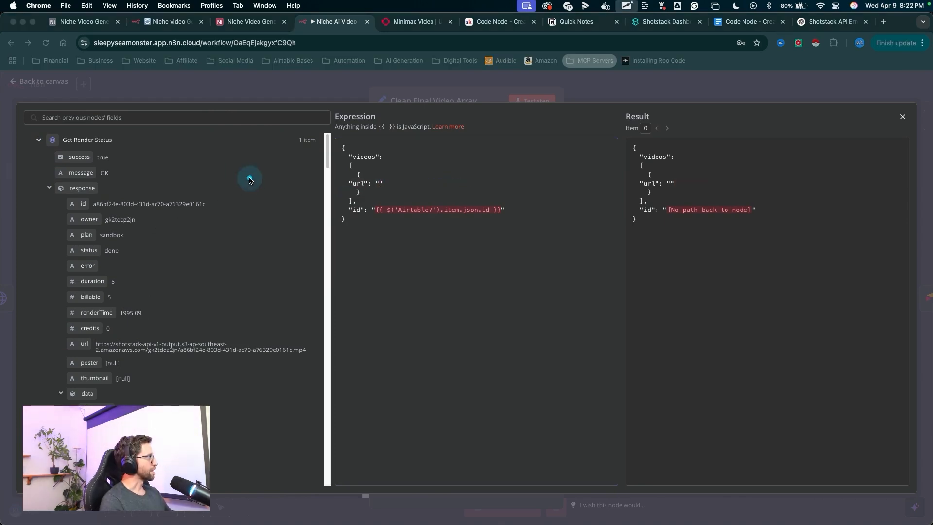
mouse_move(249, 176)
mouse_down()
mouse_move(123, 188)
mouse_move(93, 266)
mouse_move(88, 329)
mouse_move(345, 210)
mouse_move(379, 184)
mouse_up()
- Clear the id expression and map it to the id field from the Airtable9 node instead
key(Escape)
drag(501, 210, 378, 217)
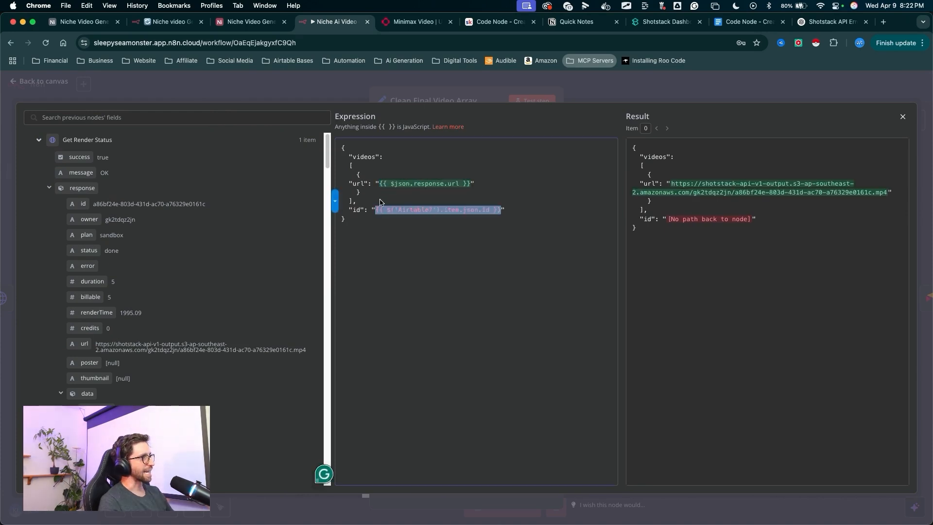
key(BackSpace)
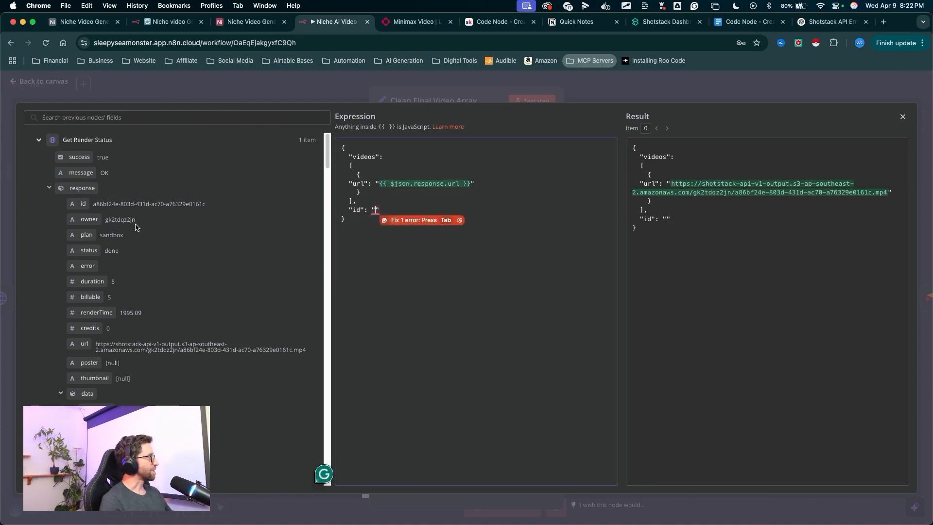
drag(135, 130, 129, 290)
key(Escape)
scroll(148, 278, down, 10)
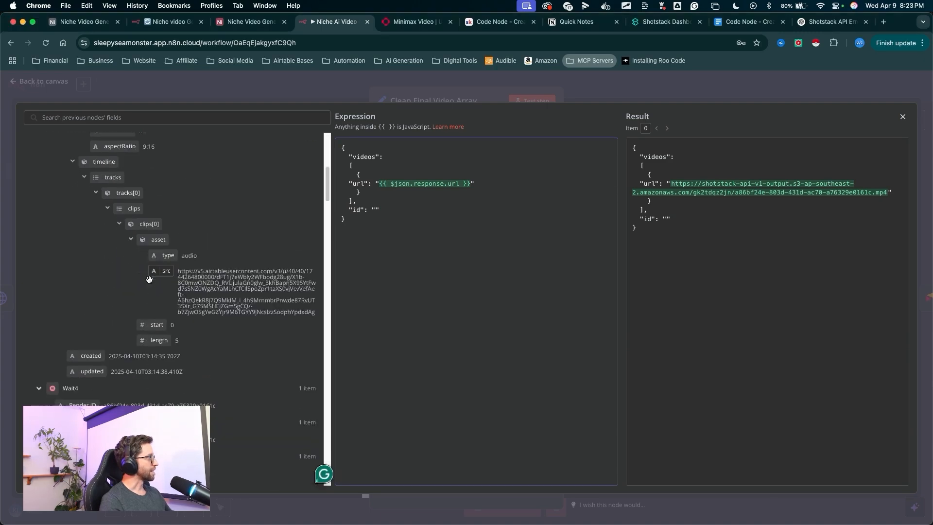
scroll(148, 279, down, 15)
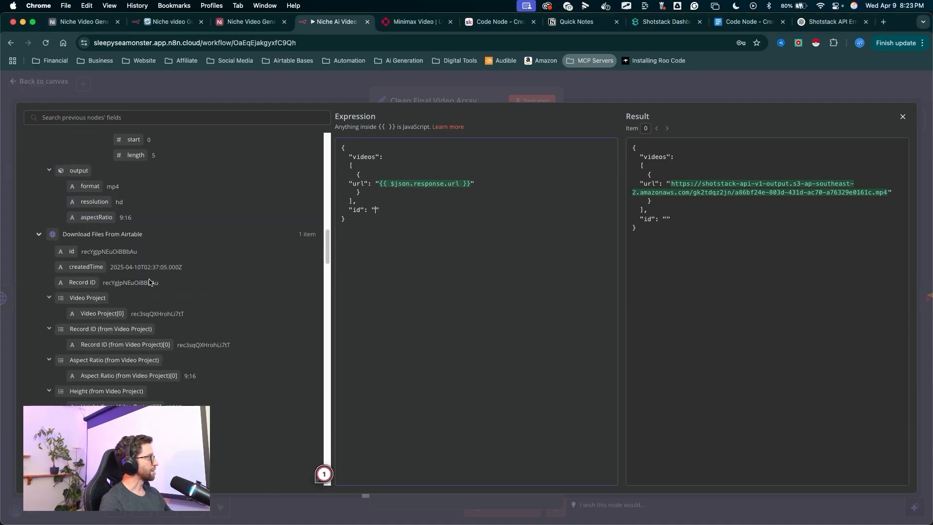
scroll(148, 283, down, 15)
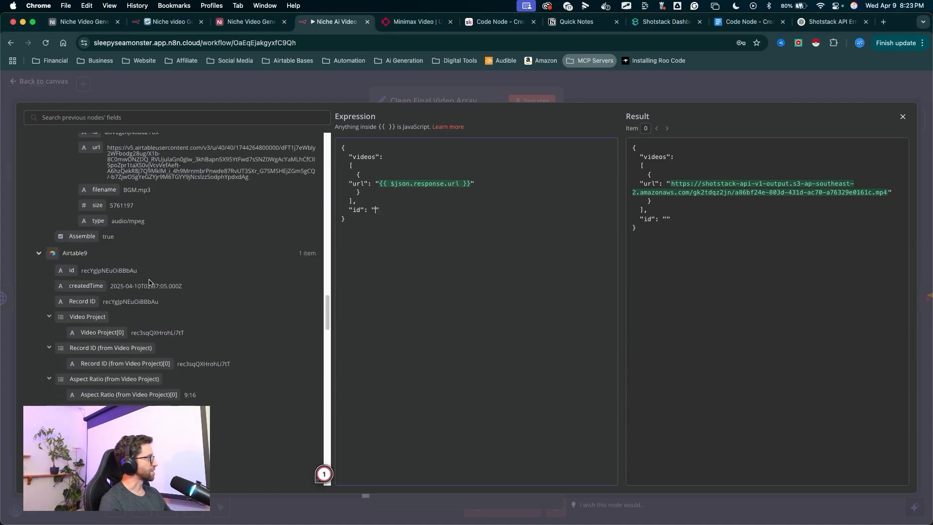
scroll(149, 282, down, 3)
drag(238, 147, 70, 193)
key(Escape)
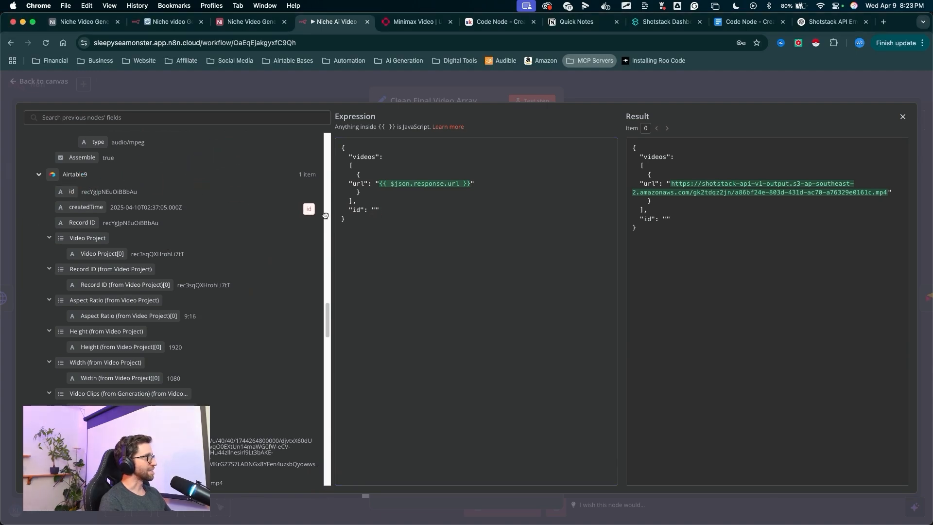
drag(378, 212, 378, 212)
- Close the expression editor and test the Clean Final Video Array step
drag(680, 292, 671, 89)
key(Escape)
click(671, 89)
drag(520, 277, 546, 90)
click(533, 100)
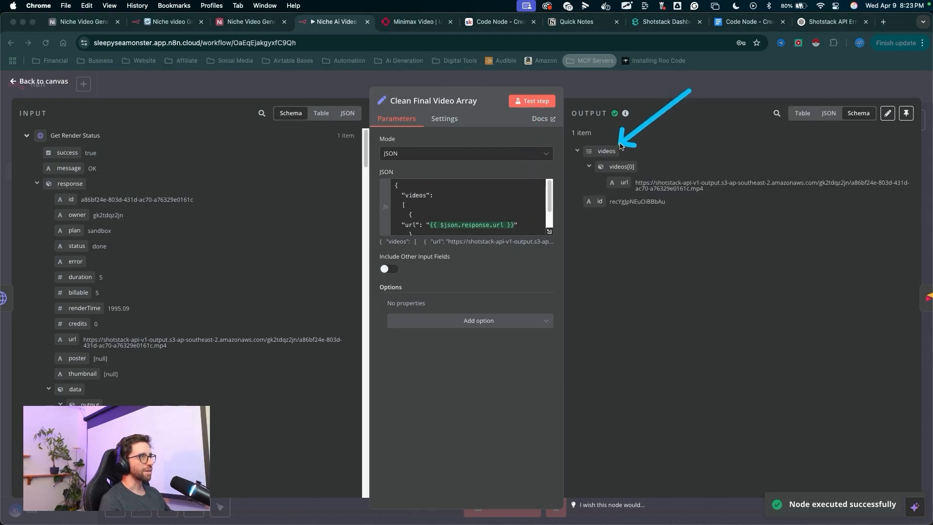
- Open the copied Airtable10 node and switch its table to Assembly
mouse_move(618, 157)
mouse_down()
mouse_move(634, 187)
mouse_move(597, 200)
mouse_up()
key(Escape)
drag(604, 427, 581, 322)
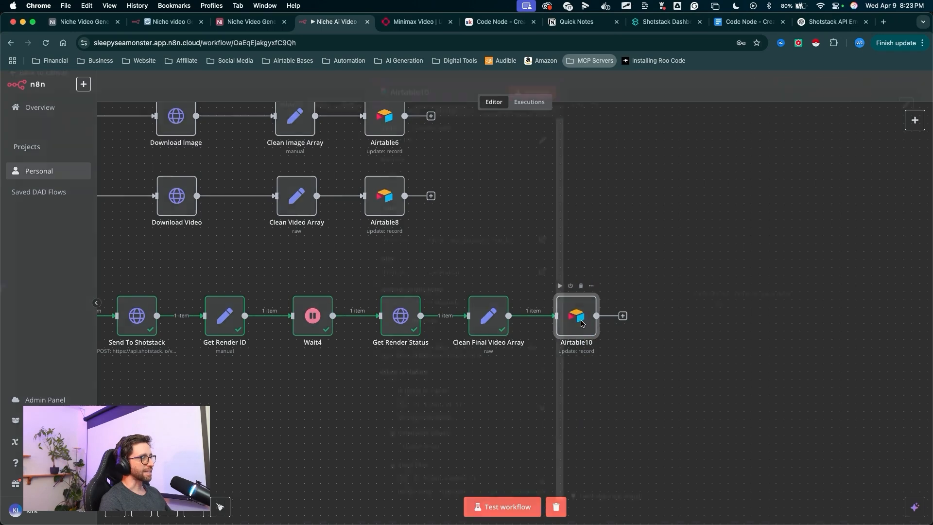
double_click(583, 324)
mouse_move(272, 269)
mouse_down()
mouse_move(353, 119)
mouse_move(341, 228)
mouse_move(395, 244)
mouse_move(384, 281)
mouse_move(414, 281)
mouse_up()
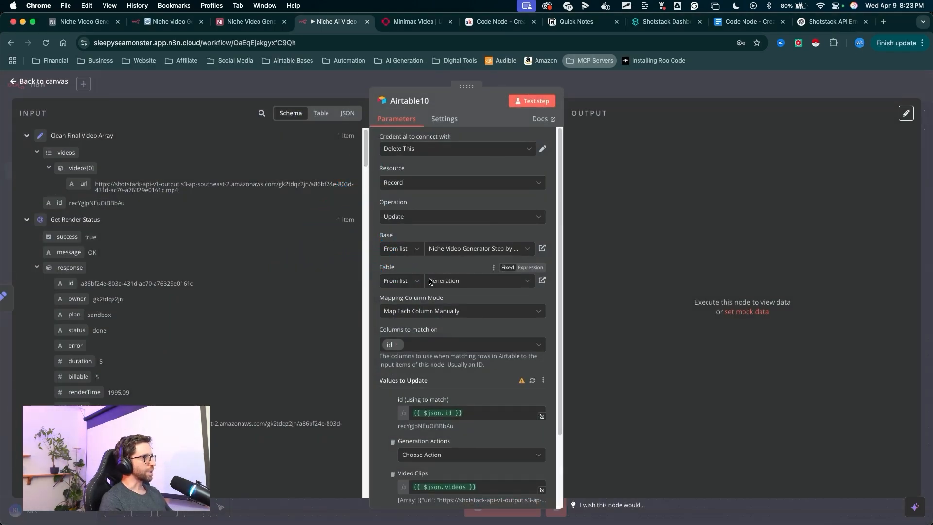
click(435, 281)
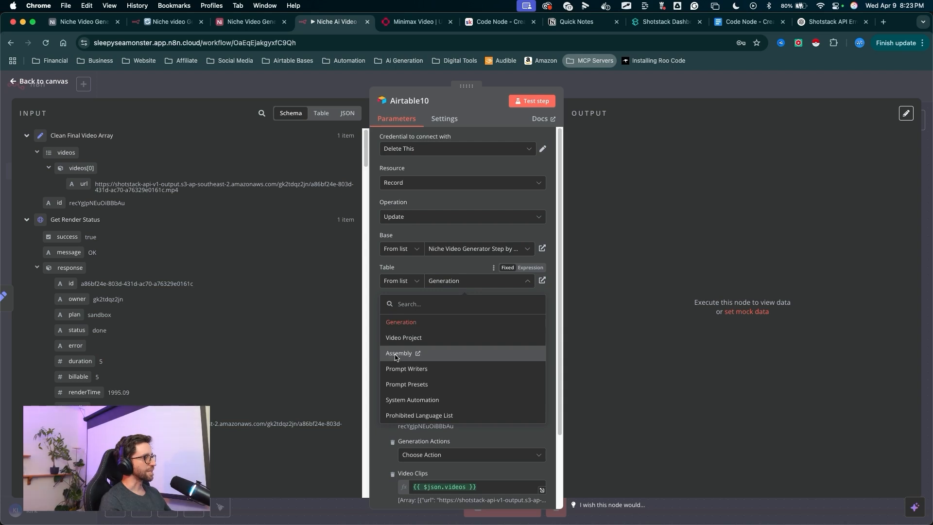
click(397, 355)
scroll(437, 321, down, 5)
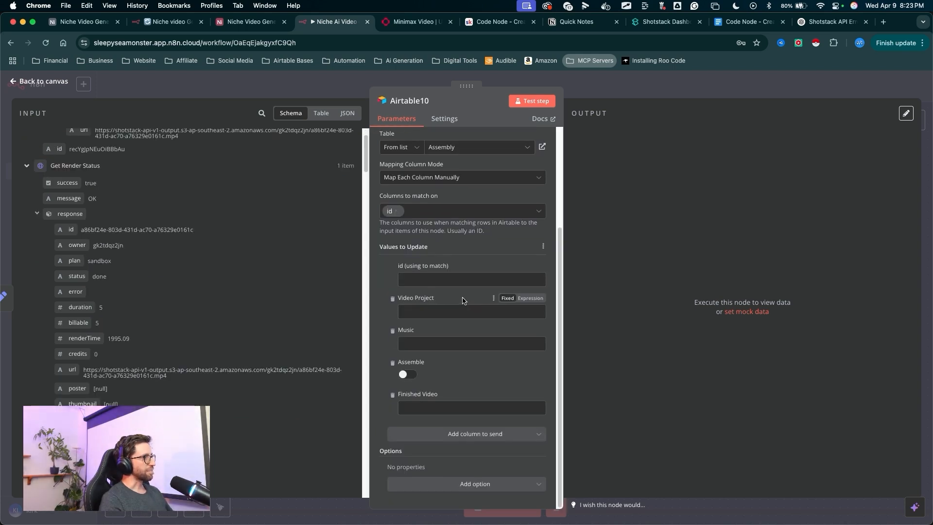
- Remove the Video Project, Music and Assemble columns from the values to update
drag(303, 214, 363, 258)
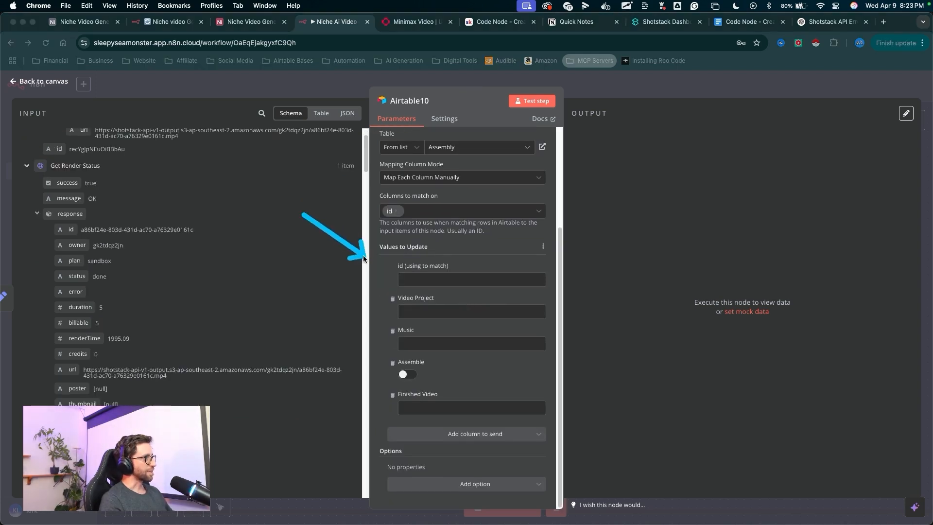
key(Escape)
click(392, 299)
click(393, 331)
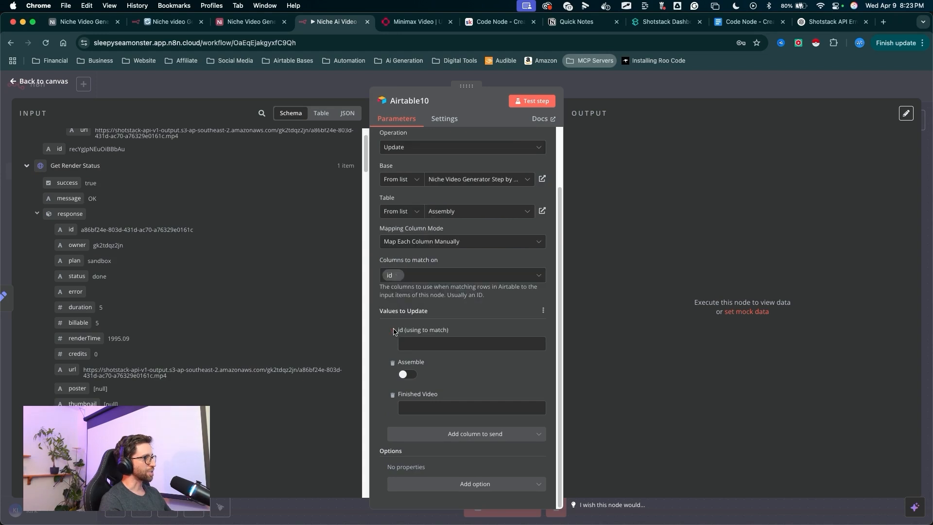
click(393, 363)
drag(386, 300, 413, 372)
key(Escape)
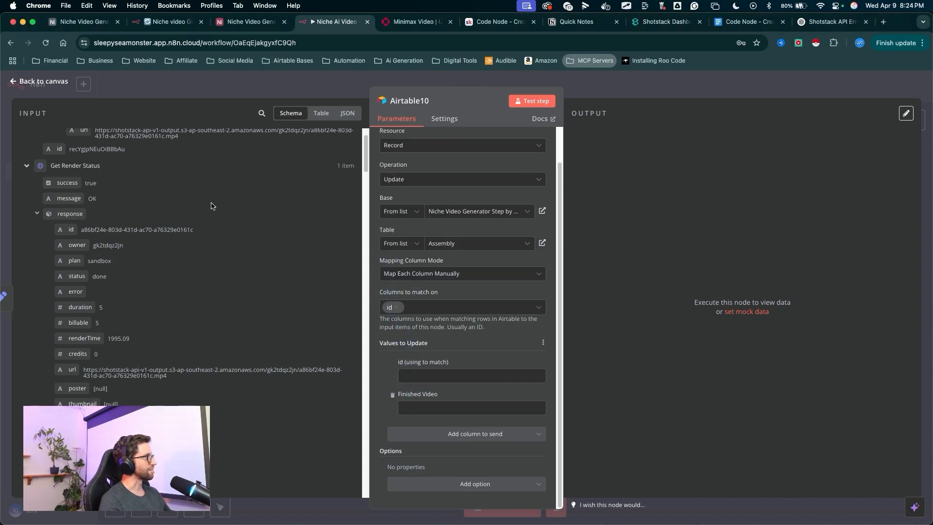
- Map the videos field to Finished Video and the id field to id (using to match) in the Airtable10 node
scroll(211, 206, up, 2)
drag(275, 138, 265, 135)
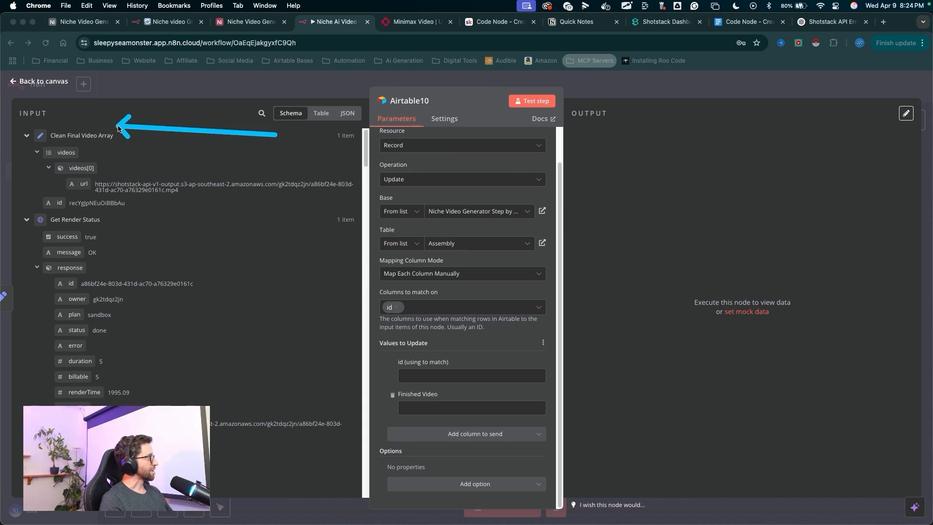
drag(152, 114, 71, 136)
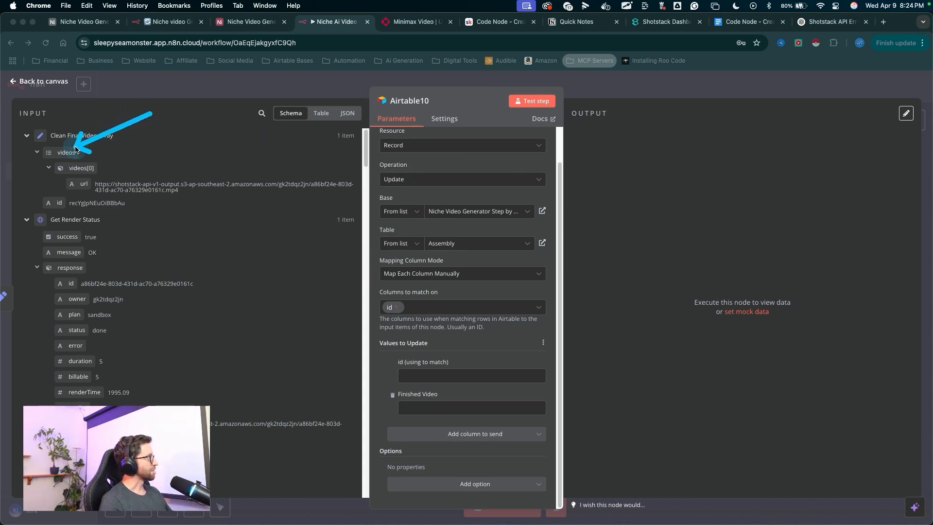
key(Escape)
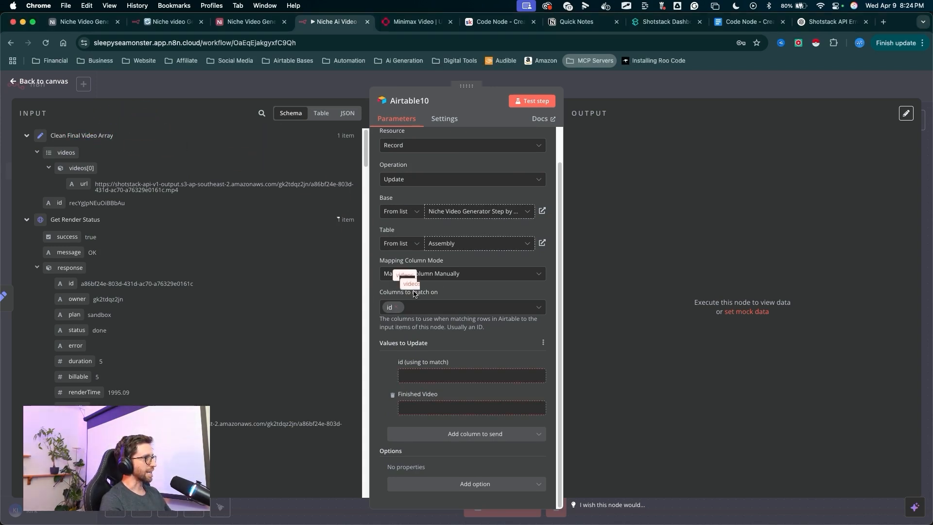
drag(430, 333, 437, 399)
drag(190, 140, 118, 178)
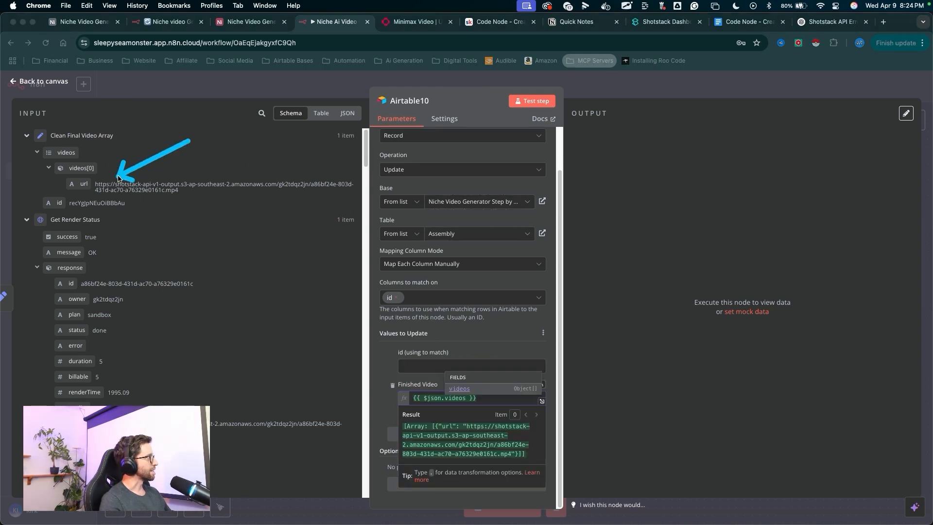
key(Escape)
mouse_move(67, 203)
mouse_down()
mouse_move(428, 339)
mouse_move(462, 365)
mouse_up()
- Test the Airtable10 update step
drag(510, 387, 528, 115)
key(Escape)
click(532, 101)
drag(627, 117, 670, 428)
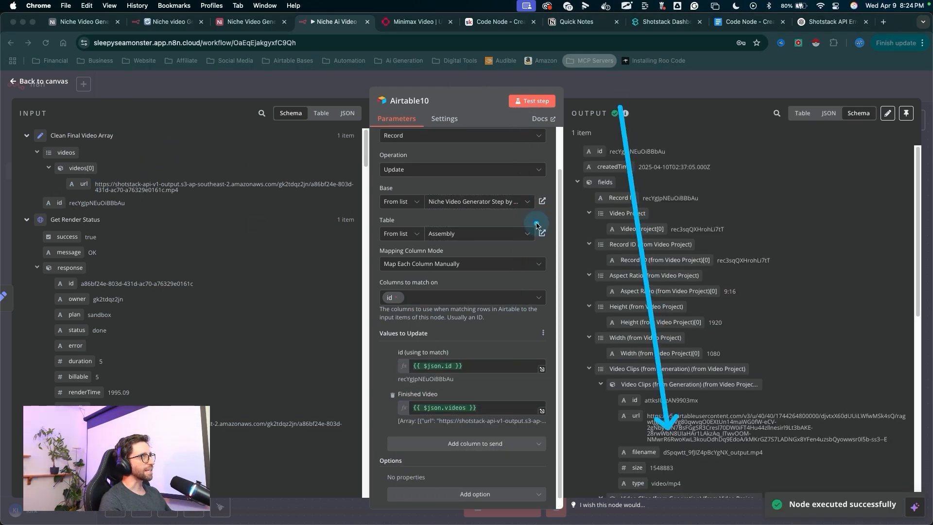
key(Escape)
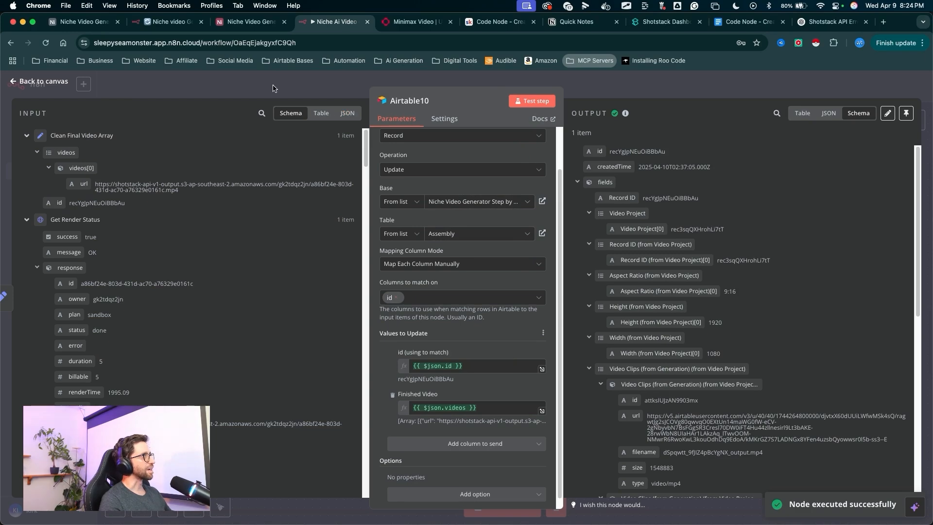
- Open the Assembly table in Airtable and play the finished video attachment of the second record
click(253, 24)
drag(621, 395, 657, 203)
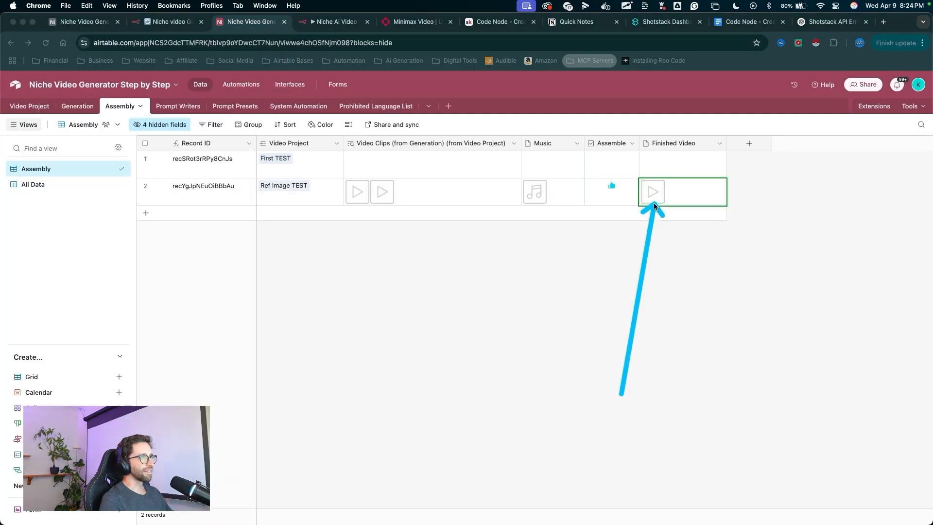
key(Escape)
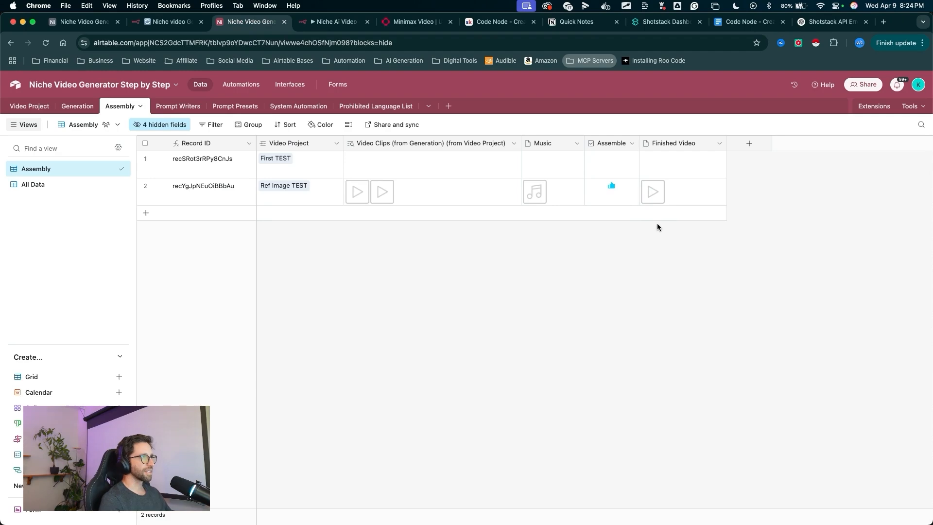
click(653, 196)
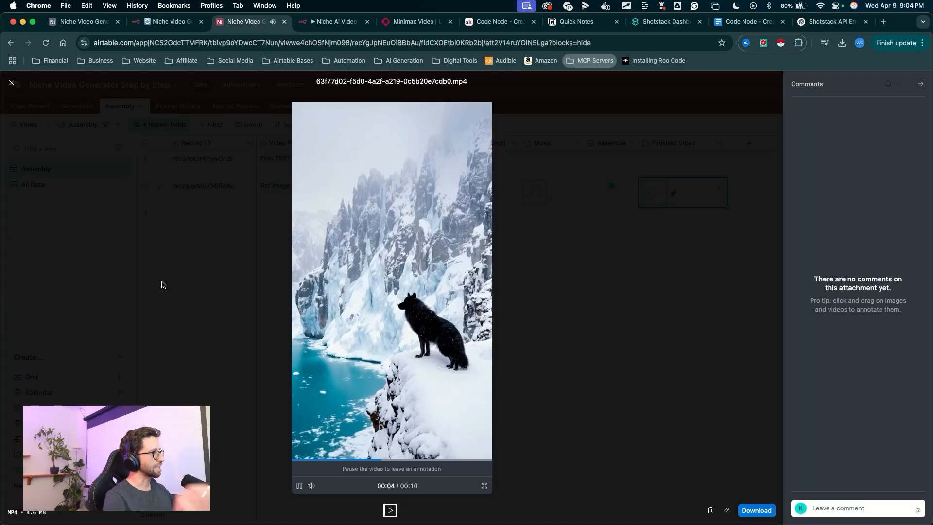
drag(119, 240, 405, 404)
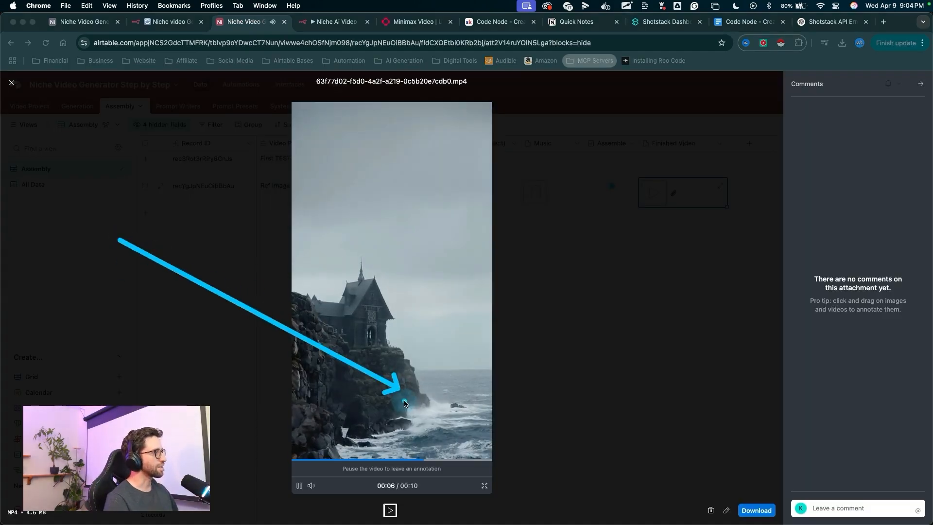
key(Escape)
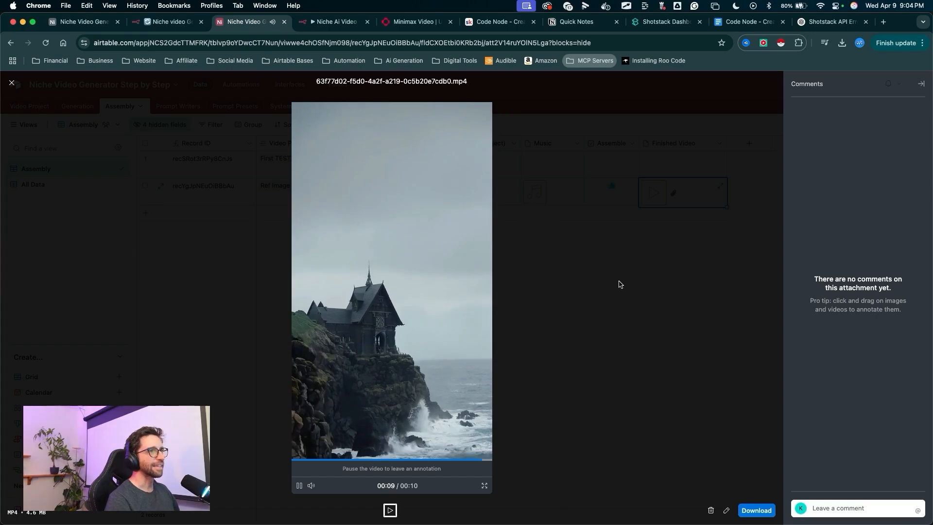
click(631, 396)
mouse_move(630, 390)
mouse_down()
mouse_move(381, 240)
mouse_move(313, 221)
mouse_move(241, 239)
mouse_move(223, 225)
mouse_move(374, 290)
mouse_up()
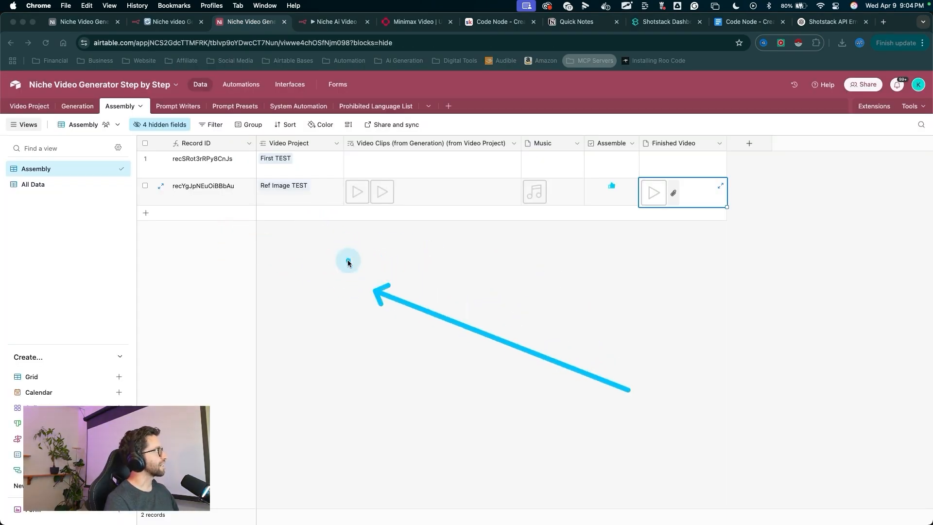
key(Escape)
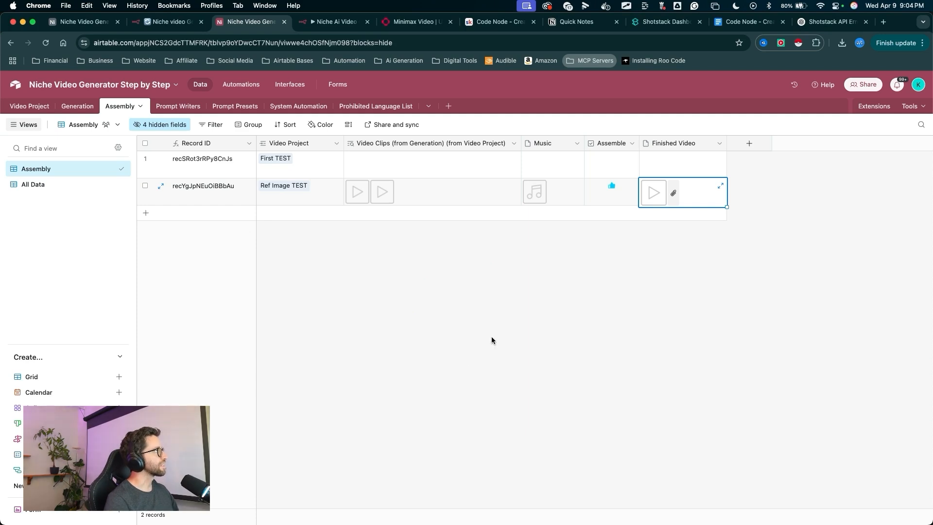
mouse_move(580, 399)
mouse_down()
mouse_move(637, 294)
mouse_move(647, 231)
mouse_up()
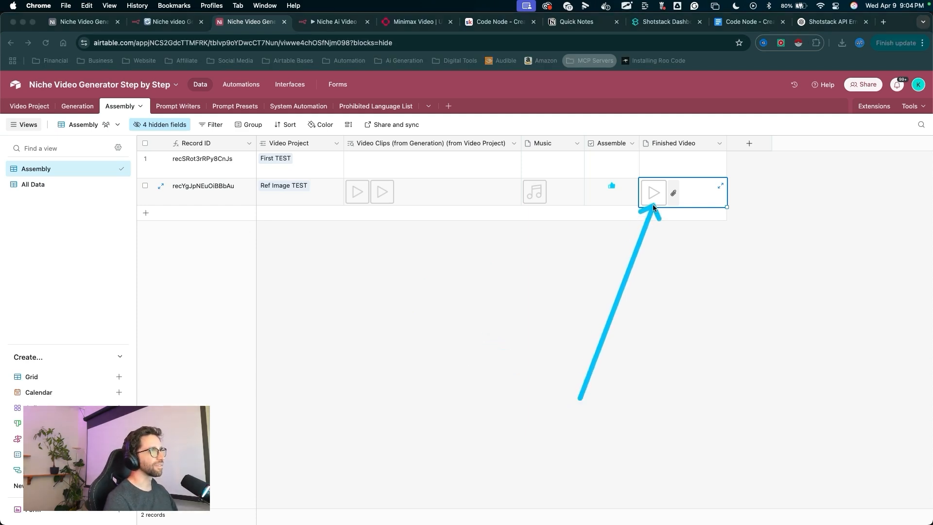
- Return to the workflow, tidy up the canvas and move the Webhook and Switch nodes further left
click(439, 230)
click(335, 21)
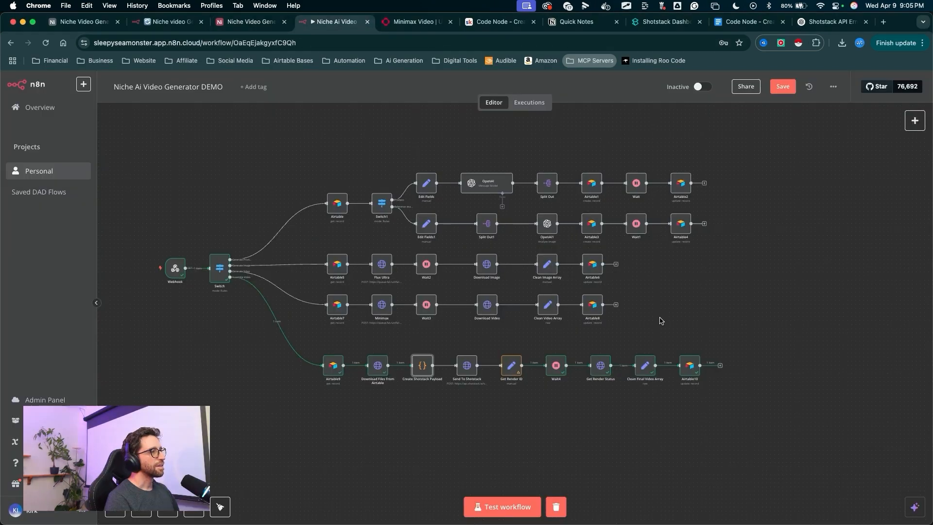
right_click(687, 323)
click(719, 441)
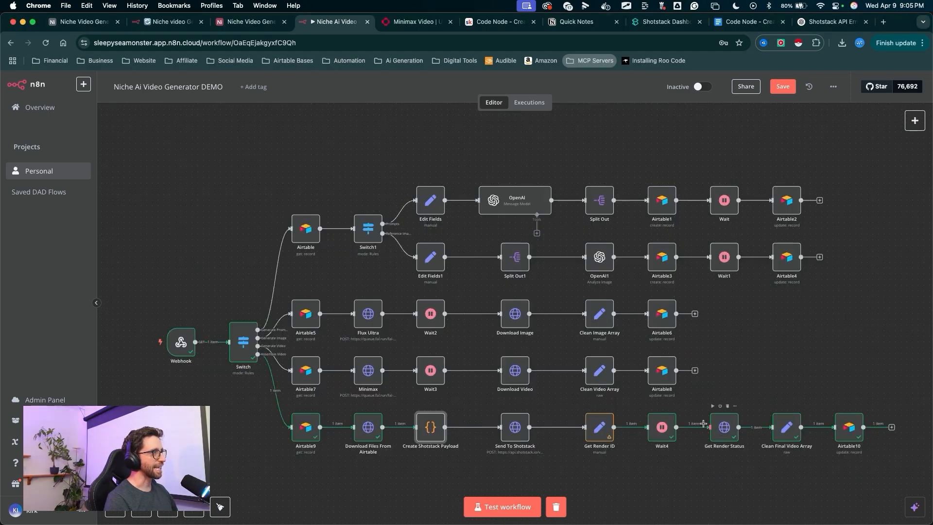
scroll(539, 321, down, 5)
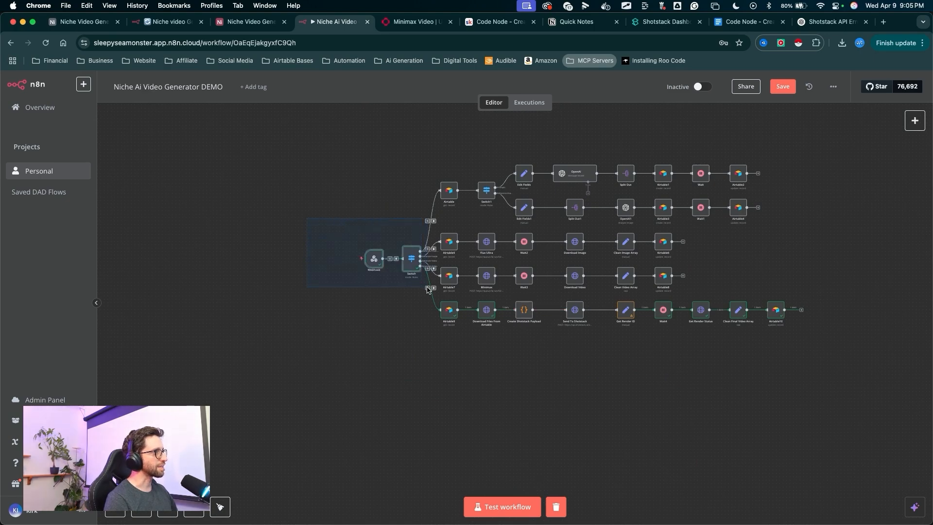
drag(427, 287, 428, 287)
drag(408, 261, 356, 261)
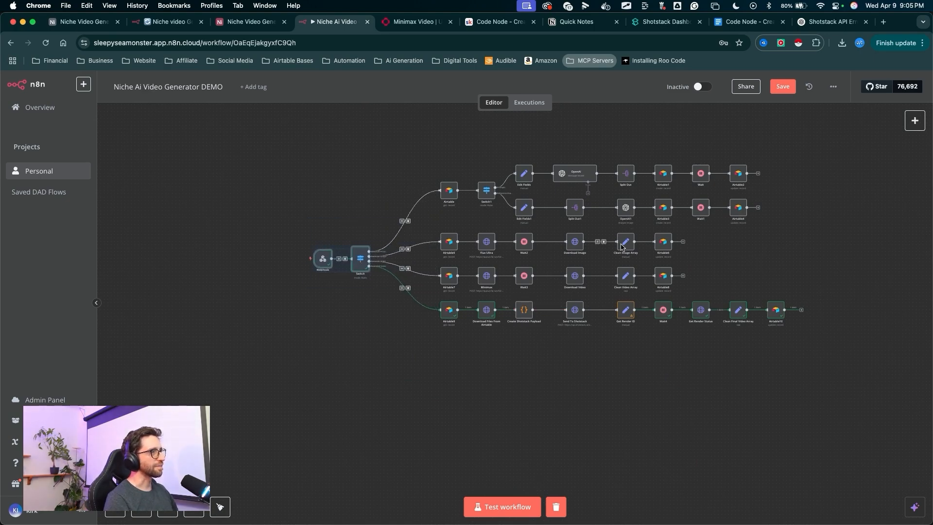
- Save the workflow
drag(876, 176, 581, 312)
click(795, 206)
drag(782, 192, 782, 92)
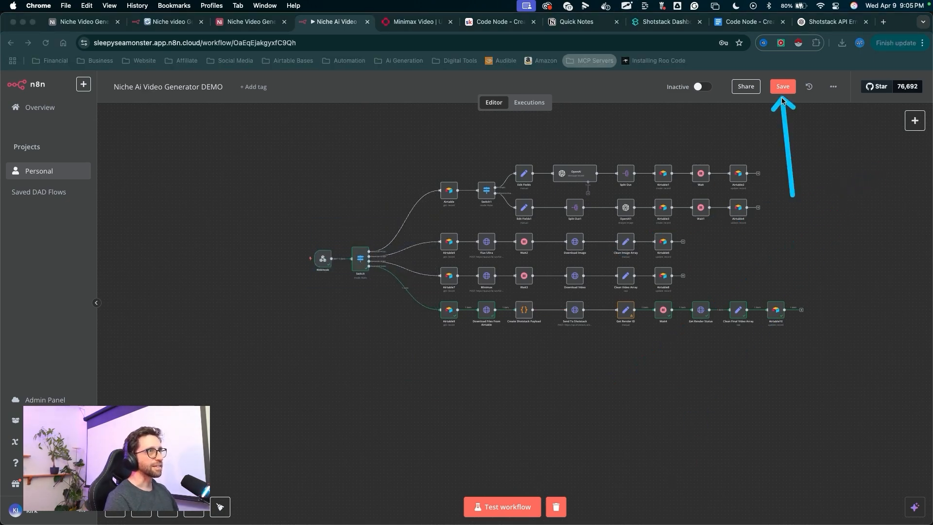
click(783, 88)
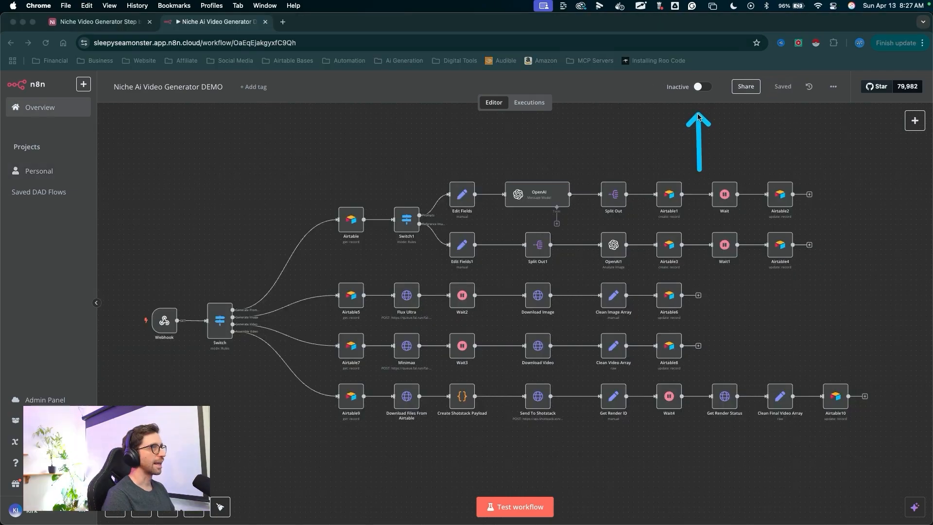
- Activate the workflow and dismiss the activation notice
key(Escape)
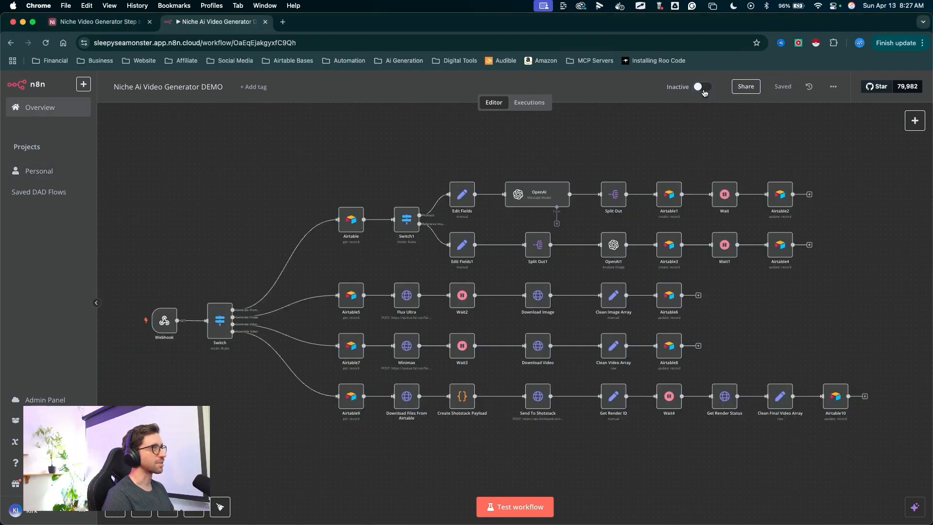
click(702, 87)
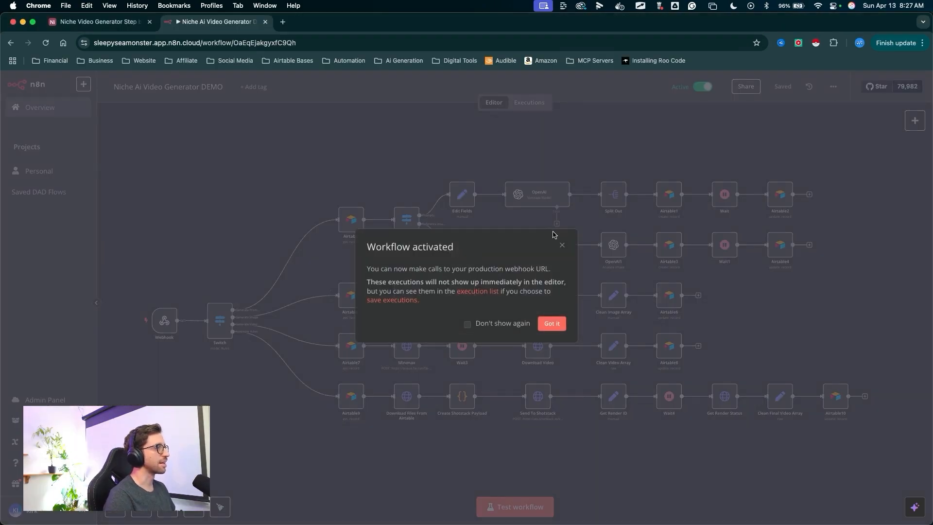
drag(552, 238, 559, 297)
mouse_move(199, 234)
mouse_down()
mouse_move(566, 143)
mouse_move(672, 95)
mouse_move(316, 355)
mouse_move(571, 238)
mouse_move(189, 274)
mouse_up()
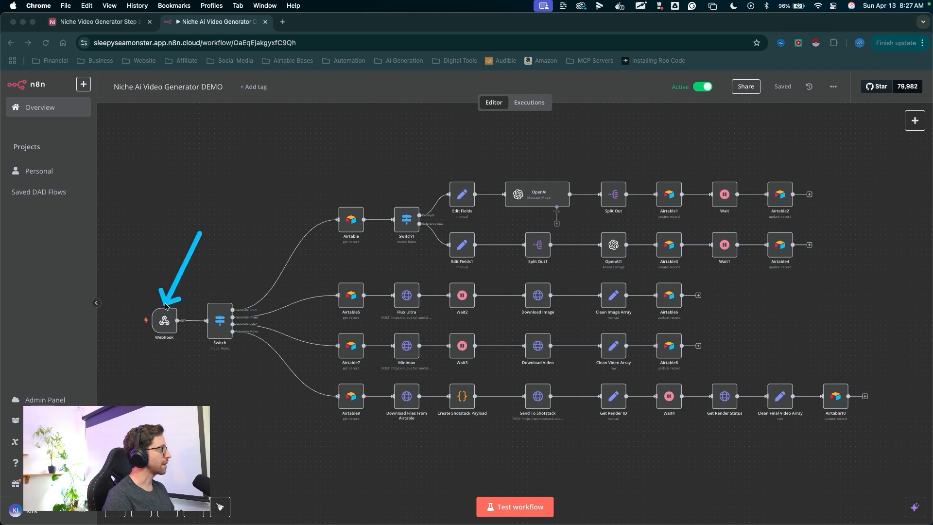
key(Escape)
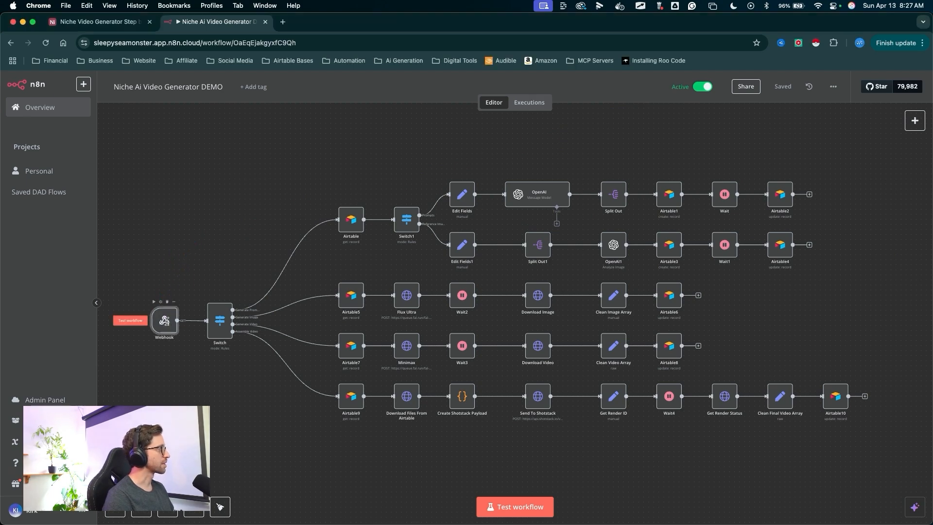
- Open the Webhook node, switch to the Production URL and copy it
double_click(164, 321)
mouse_move(277, 295)
mouse_down()
mouse_move(306, 176)
mouse_move(294, 162)
mouse_up()
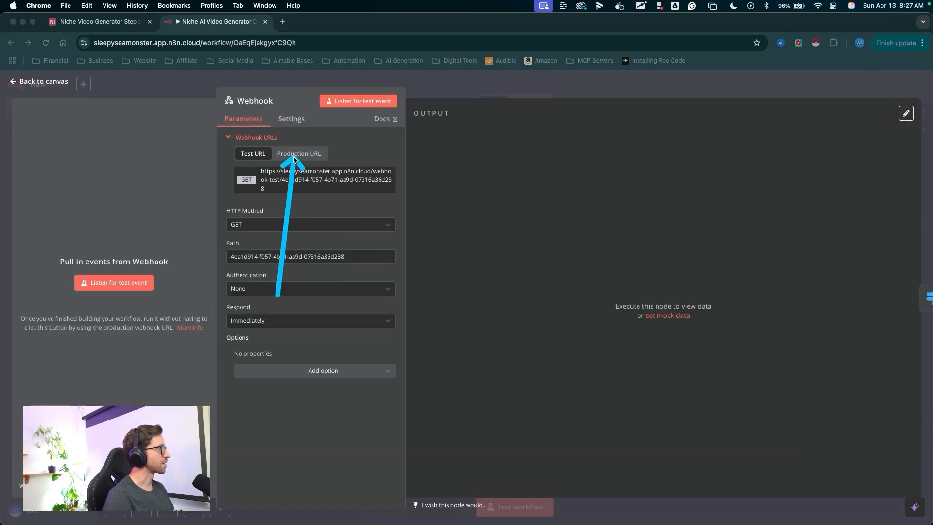
key(Escape)
mouse_move(135, 243)
mouse_down()
mouse_move(208, 177)
mouse_move(229, 52)
mouse_move(308, 153)
mouse_up()
key(Escape)
click(297, 156)
key(ctrl+a)
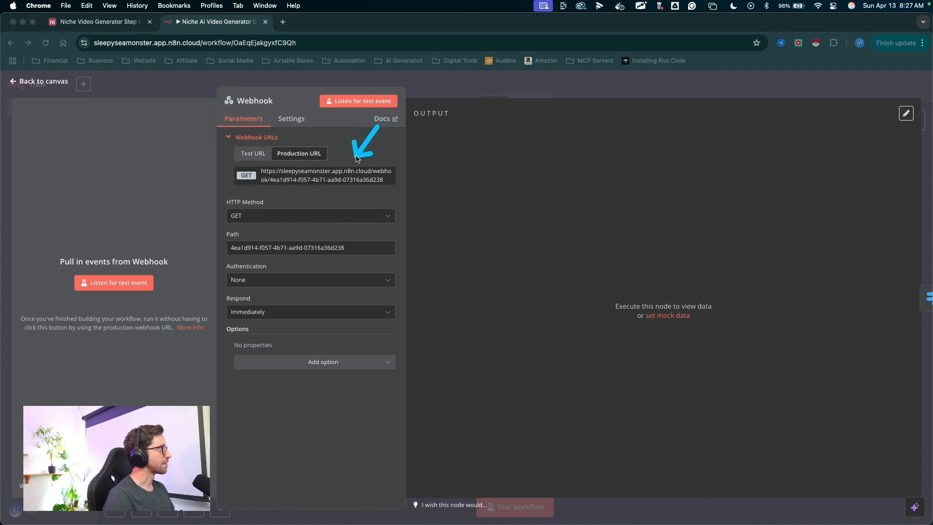
key(Escape)
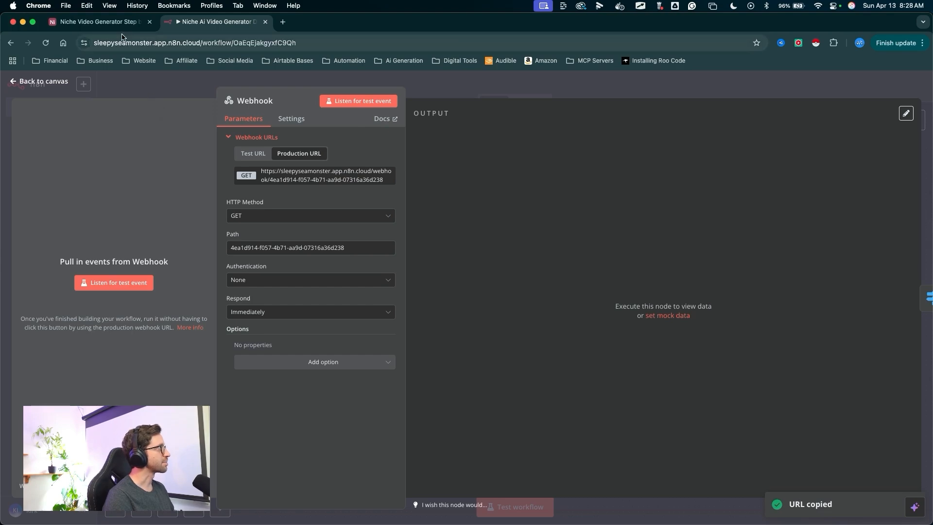
- In the Airtable automations, replace the Generate Prompts n8n webhookUrl with the production URL and publish the update
click(107, 17)
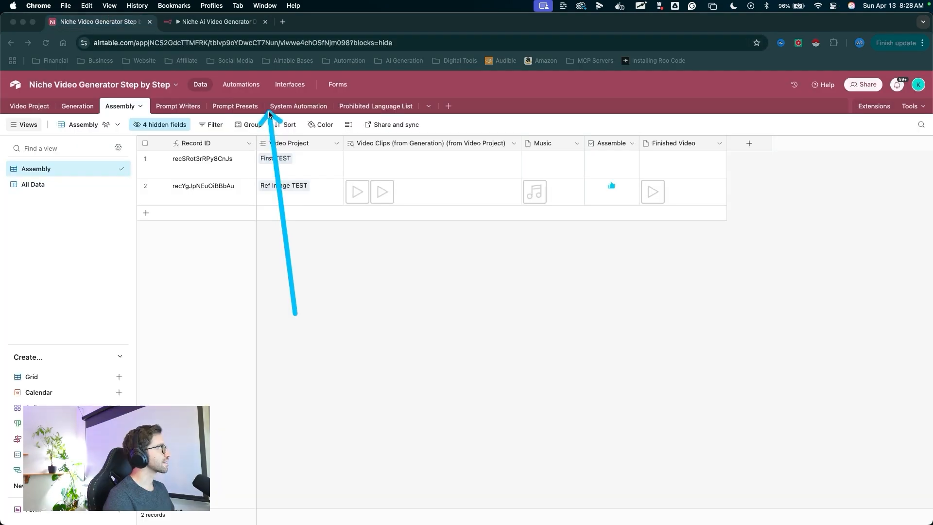
click(241, 84)
mouse_move(302, 142)
mouse_down()
mouse_move(43, 152)
mouse_move(43, 245)
mouse_move(60, 342)
mouse_move(104, 192)
mouse_move(100, 155)
mouse_move(79, 151)
mouse_move(97, 139)
mouse_move(87, 149)
mouse_up()
click(87, 152)
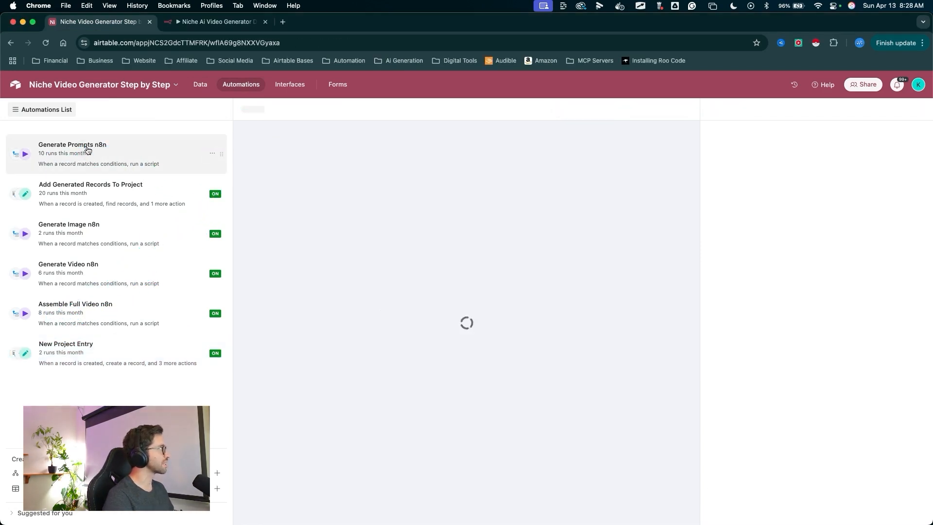
mouse_move(318, 305)
mouse_down()
mouse_move(428, 226)
mouse_move(457, 228)
mouse_up()
mouse_move(547, 396)
mouse_down()
mouse_move(639, 383)
mouse_move(771, 335)
mouse_up()
drag(867, 341, 680, 324)
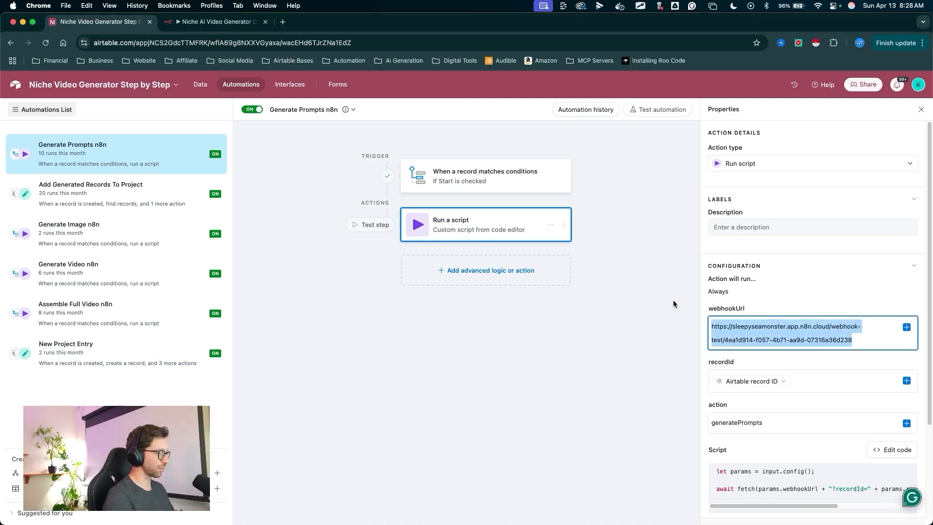
drag(664, 238, 632, 119)
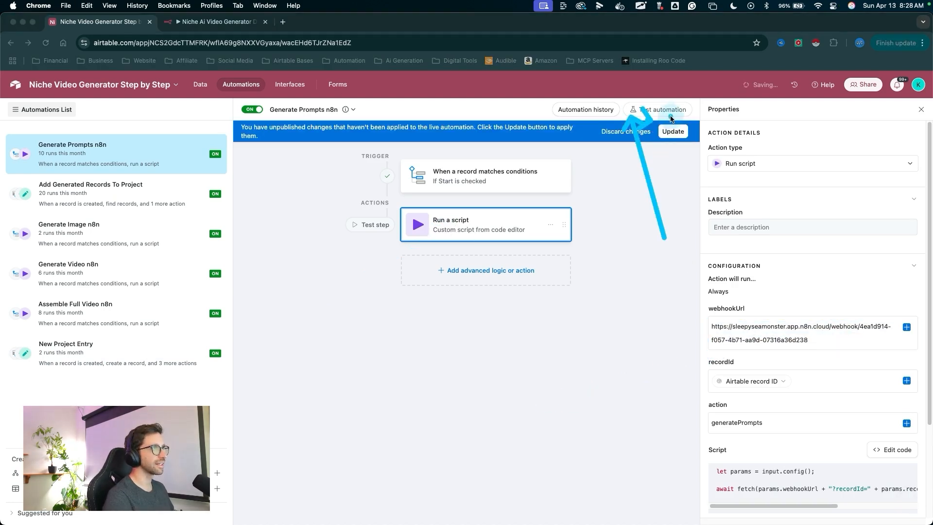
click(673, 131)
- Replace the Generate Image n8n automation's webhookUrl with the production URL and publish the update
click(77, 234)
drag(236, 143, 90, 236)
drag(360, 336, 469, 228)
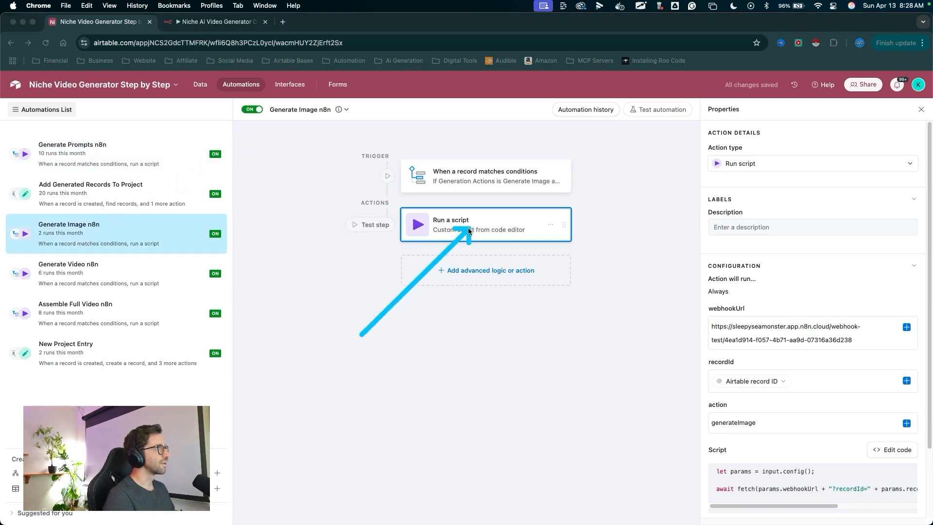
triple_click(769, 340)
drag(631, 266, 665, 180)
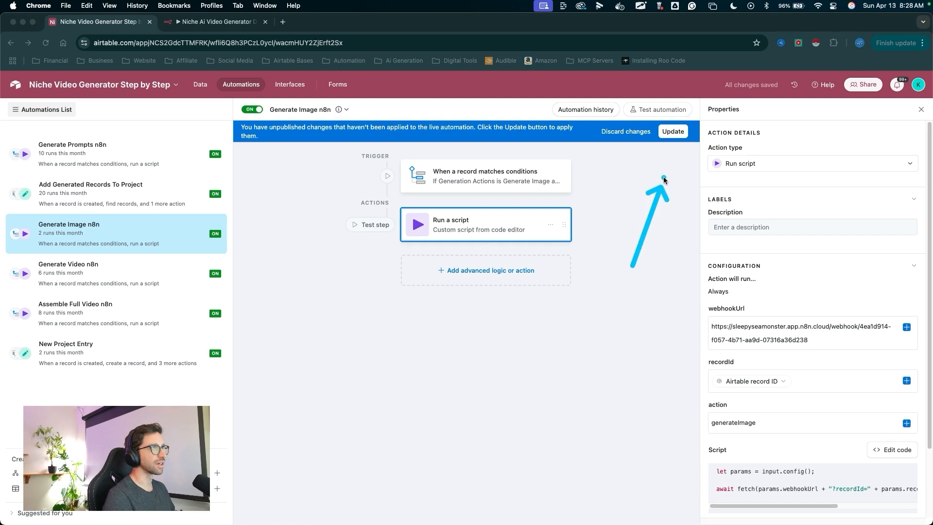
click(673, 131)
- Replace the Generate Video n8n automation's webhookUrl with the production URL and publish the update
click(97, 272)
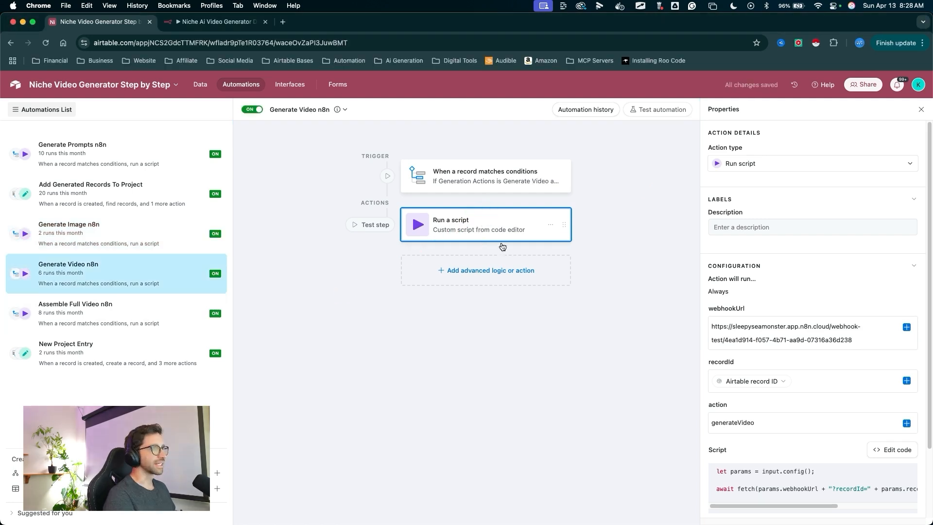
triple_click(844, 325)
drag(649, 253, 681, 122)
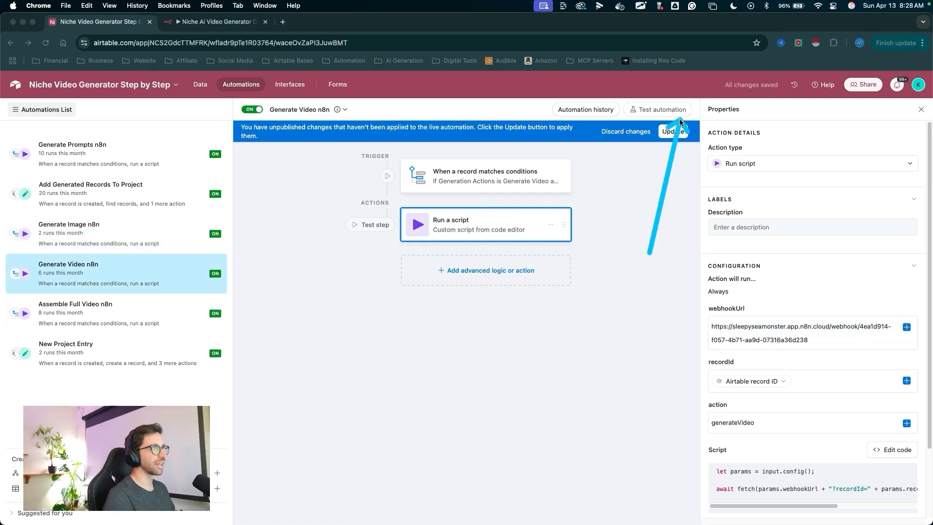
click(673, 131)
- Publish the pending webhookUrl update in the Assemble Full Video n8n automation
click(145, 311)
drag(637, 253, 670, 151)
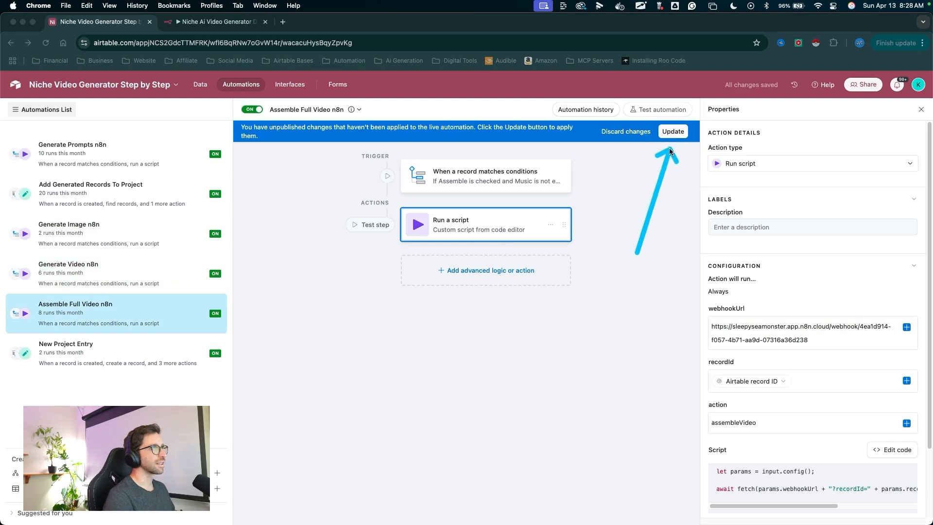
click(670, 134)
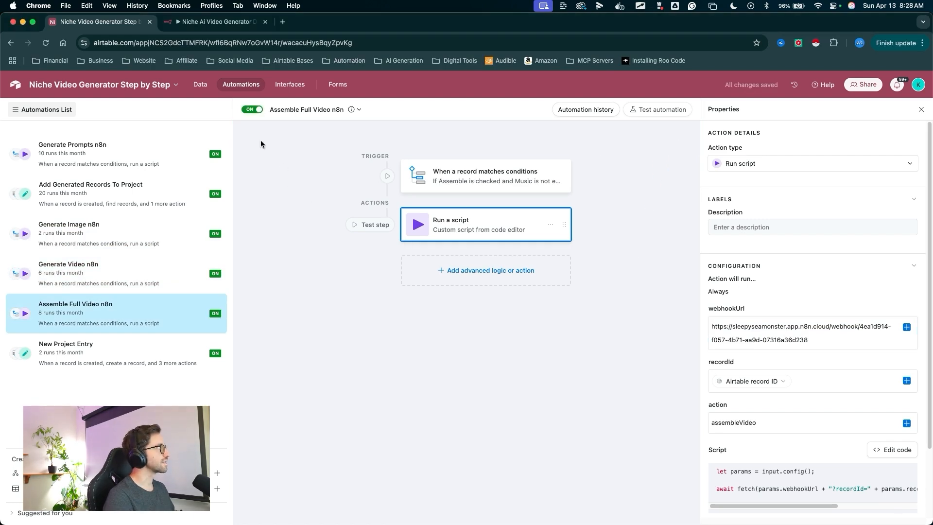
- Switch to the n8n workflow tab to review the active workflow, then return to the Airtable base data
drag(275, 170, 209, 98)
click(206, 91)
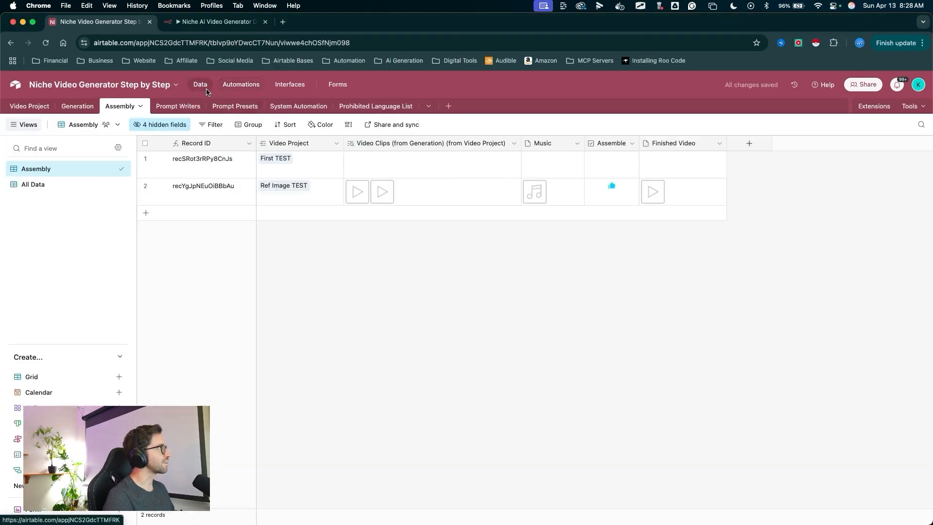
mouse_move(345, 243)
mouse_down()
mouse_move(256, 150)
mouse_move(232, 42)
mouse_up()
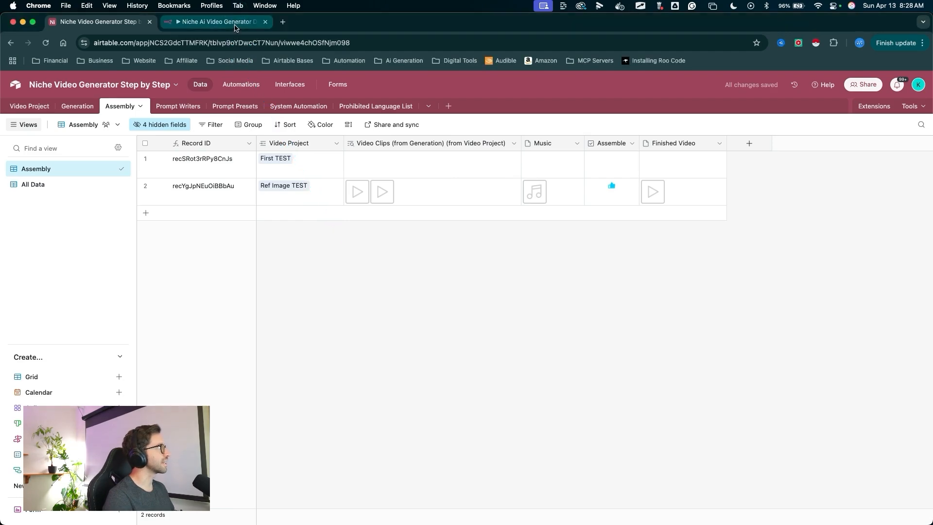
click(235, 28)
drag(500, 148, 335, 179)
key(Escape)
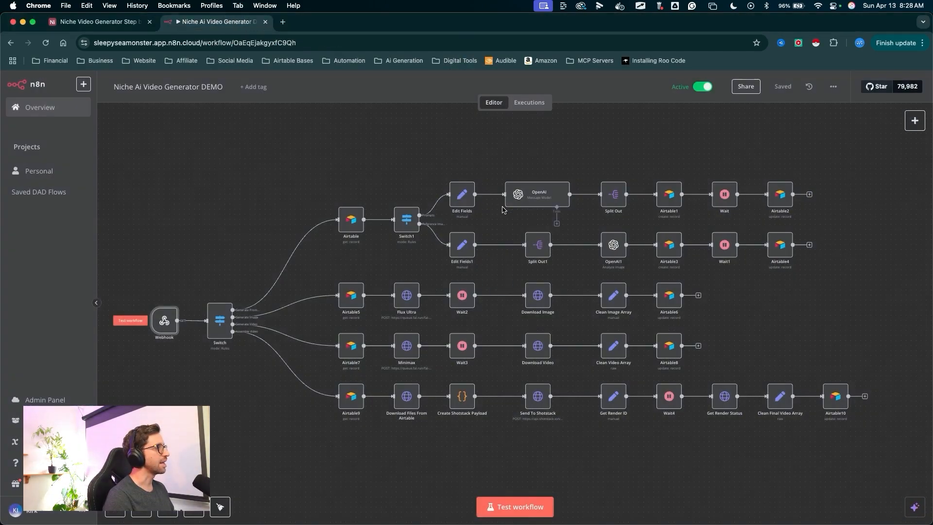
mouse_move(500, 267)
mouse_down()
mouse_move(511, 481)
mouse_move(501, 464)
mouse_move(509, 479)
mouse_move(513, 470)
mouse_up()
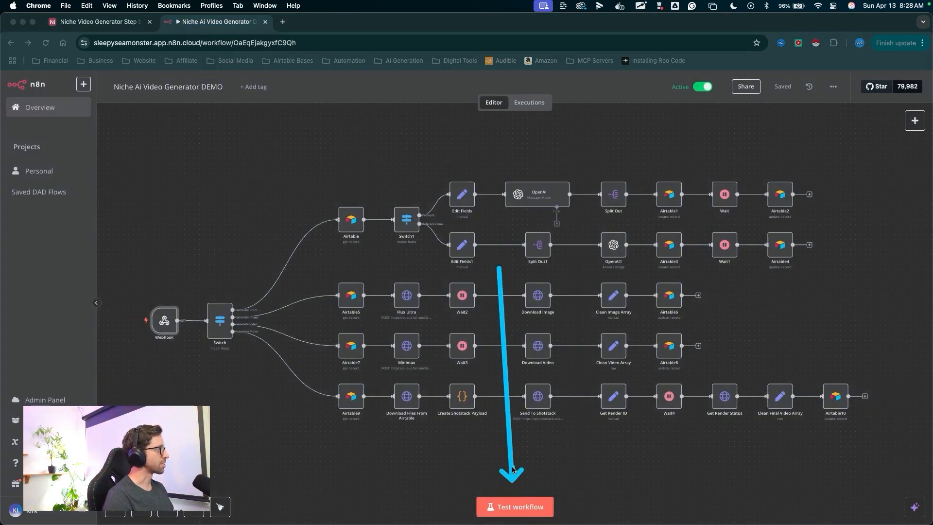
mouse_move(339, 217)
mouse_down()
mouse_move(585, 148)
mouse_move(181, 301)
mouse_up()
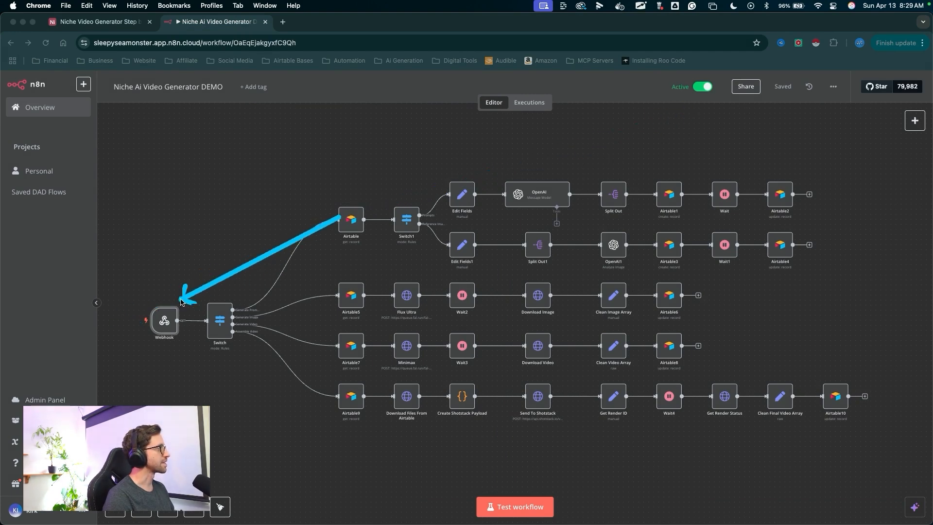
click(85, 22)
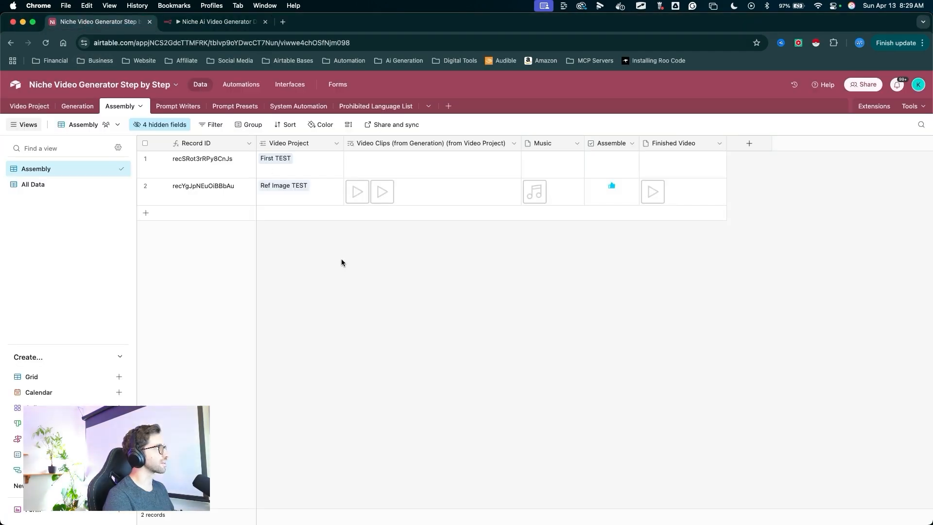
- In the Video Project table, add a new record named QUICK
click(32, 106)
drag(197, 266, 164, 220)
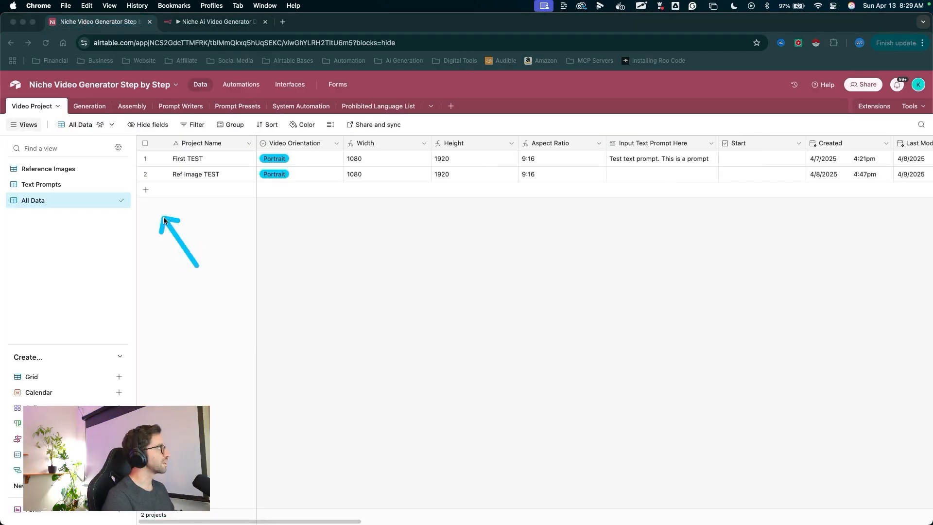
click(146, 190)
text(QUICK)
click(372, 260)
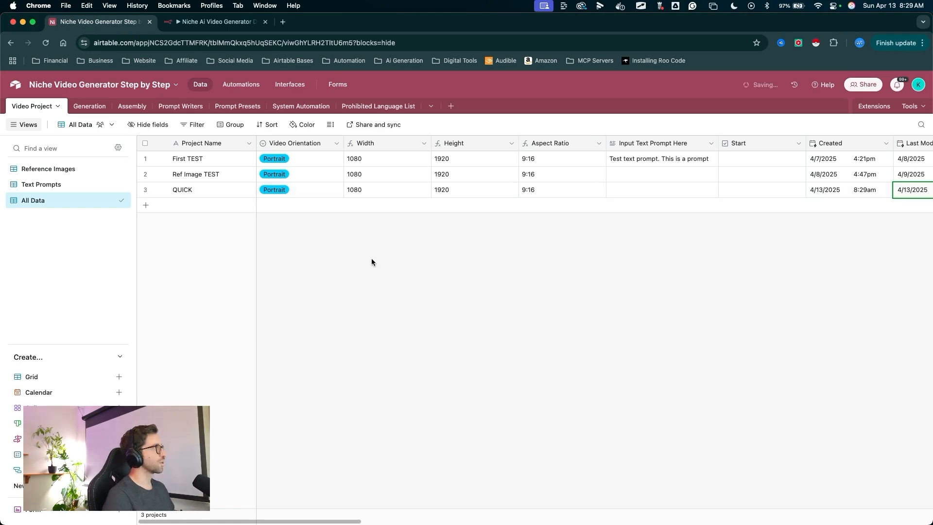
- Scroll through the Video Project fields to review the new QUICK record
mouse_move(381, 315)
mouse_down()
mouse_move(271, 220)
mouse_move(503, 209)
mouse_up()
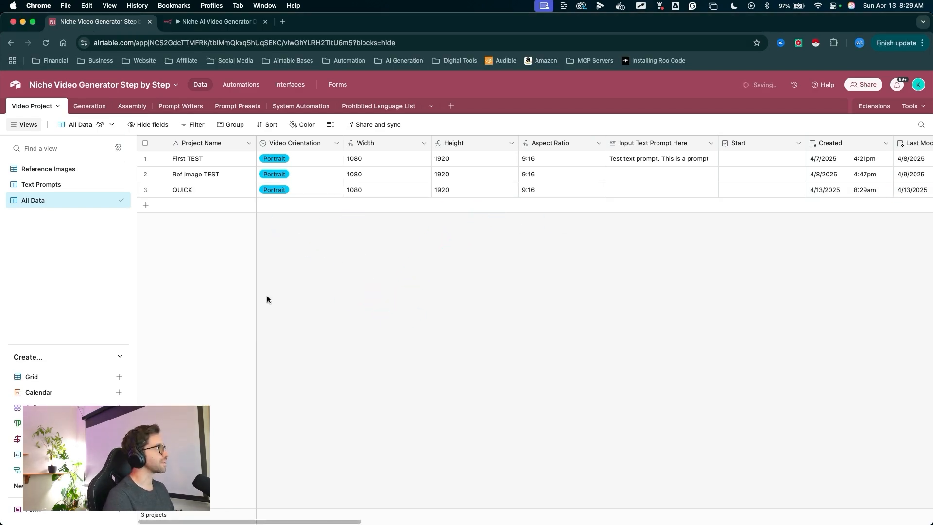
mouse_move(324, 325)
mouse_down()
mouse_move(214, 278)
mouse_move(105, 213)
mouse_up()
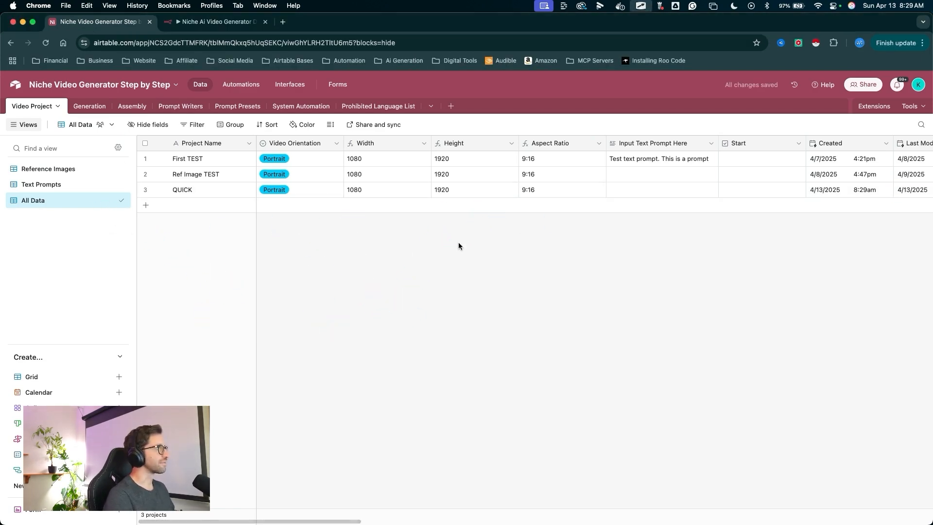
scroll(541, 222, right, 10)
scroll(541, 225, right, 15)
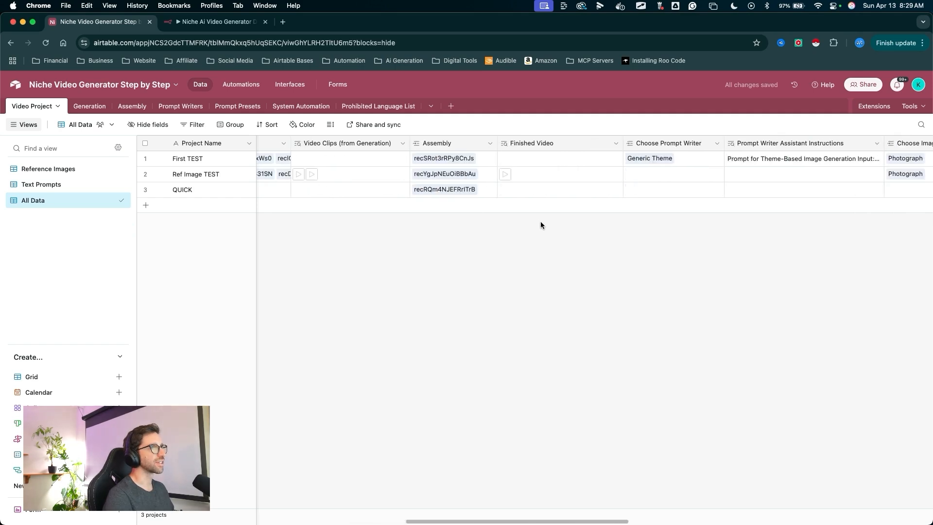
mouse_move(528, 276)
mouse_down()
mouse_move(515, 192)
mouse_move(626, 190)
mouse_up()
scroll(713, 211, right, 10)
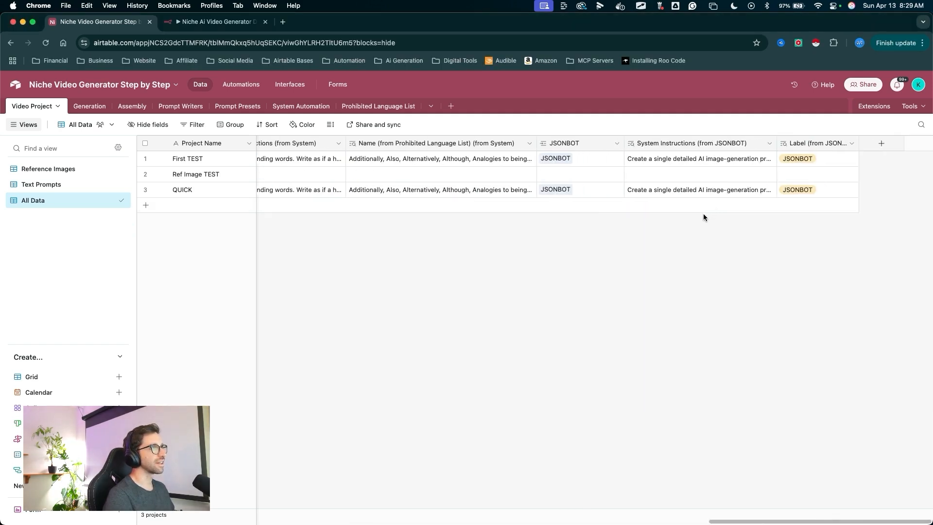
mouse_move(604, 261)
mouse_down()
mouse_move(575, 184)
mouse_move(787, 192)
mouse_up()
scroll(517, 217, left, 10)
scroll(515, 214, left, 15)
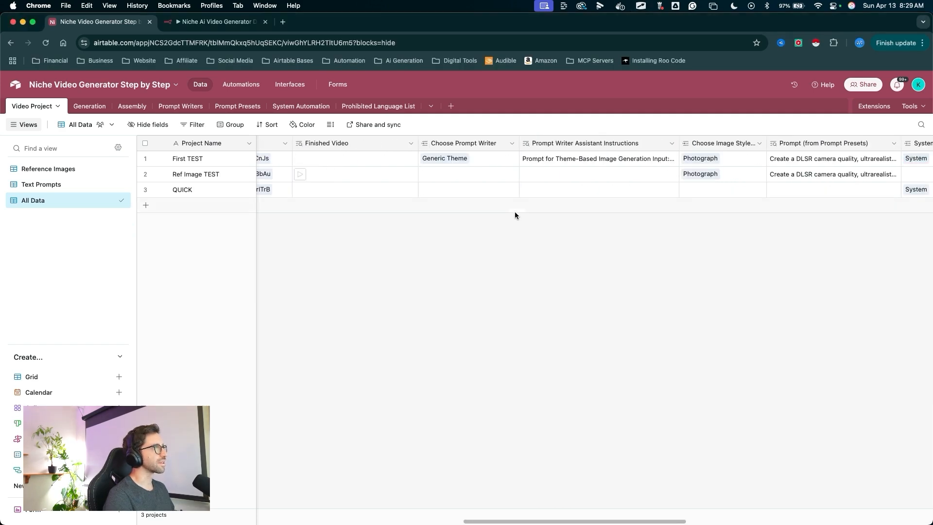
drag(329, 267, 70, 178)
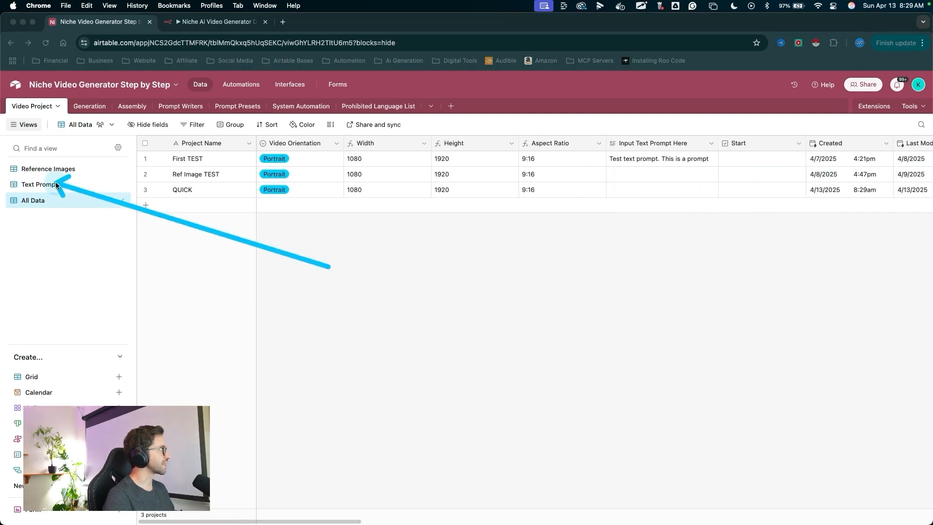
- In the Text Prompts view, set QUICK's prompt writer to Generic Theme and image style preset to Photograph
click(71, 184)
click(339, 190)
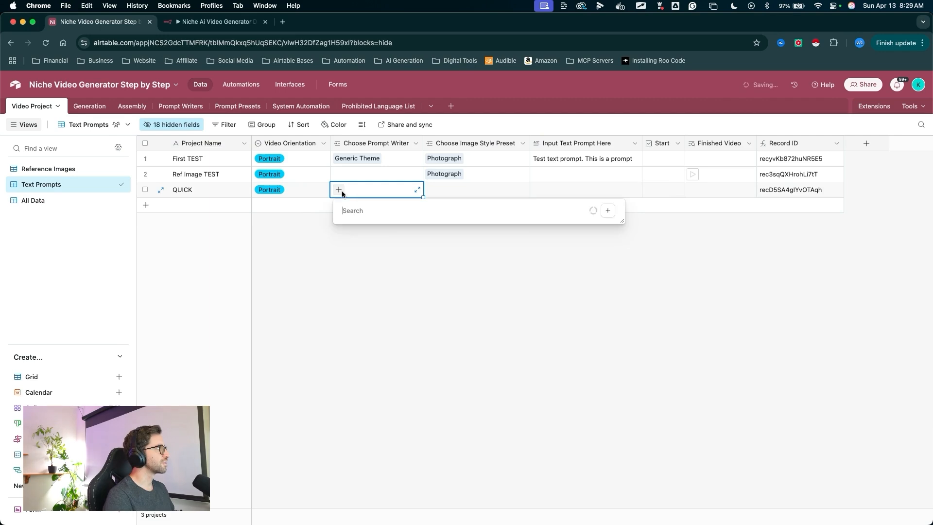
click(354, 292)
click(431, 189)
click(450, 244)
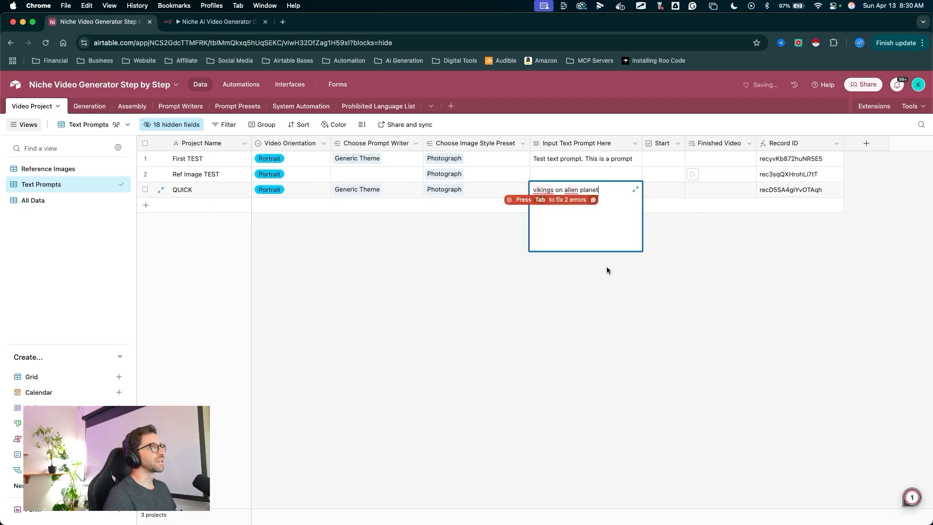
- Enter the prompt "vikings on alien planet" for QUICK and check its Start box
click(606, 271)
mouse_move(600, 279)
mouse_down()
mouse_move(402, 222)
mouse_move(383, 199)
mouse_up()
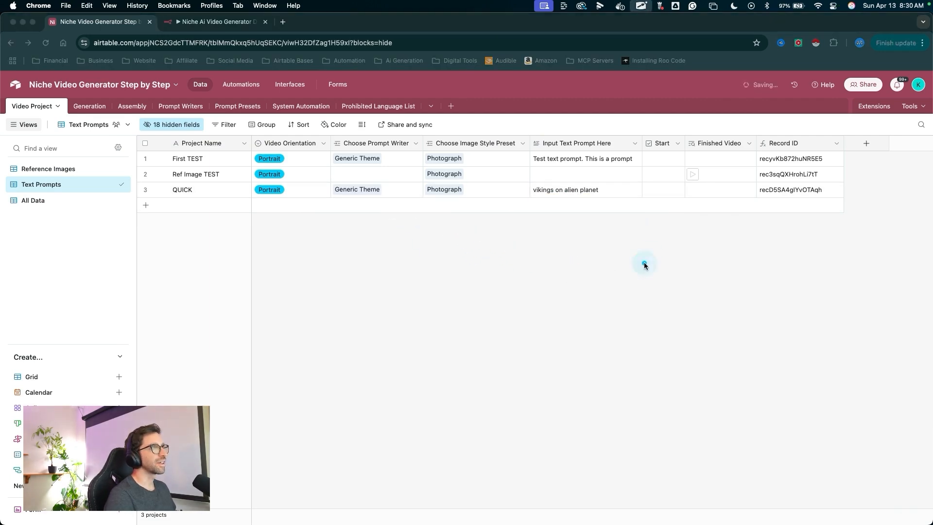
drag(643, 263, 663, 201)
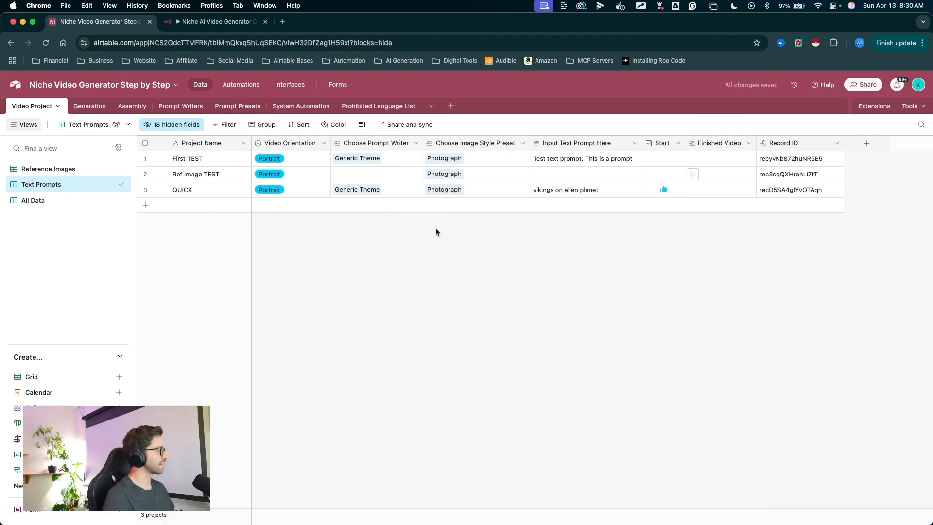
- Open the Generation table and review the AI image prompts generated under the QUICK group
drag(309, 280, 92, 94)
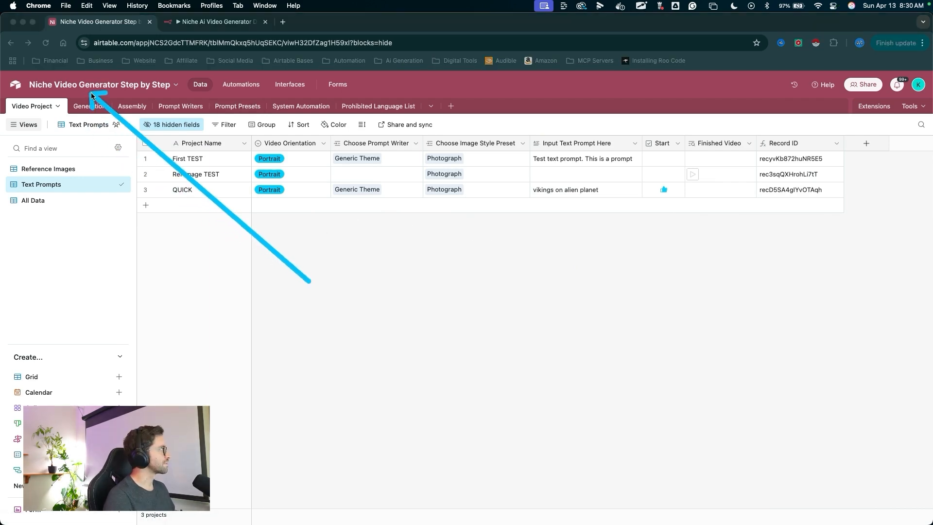
click(92, 104)
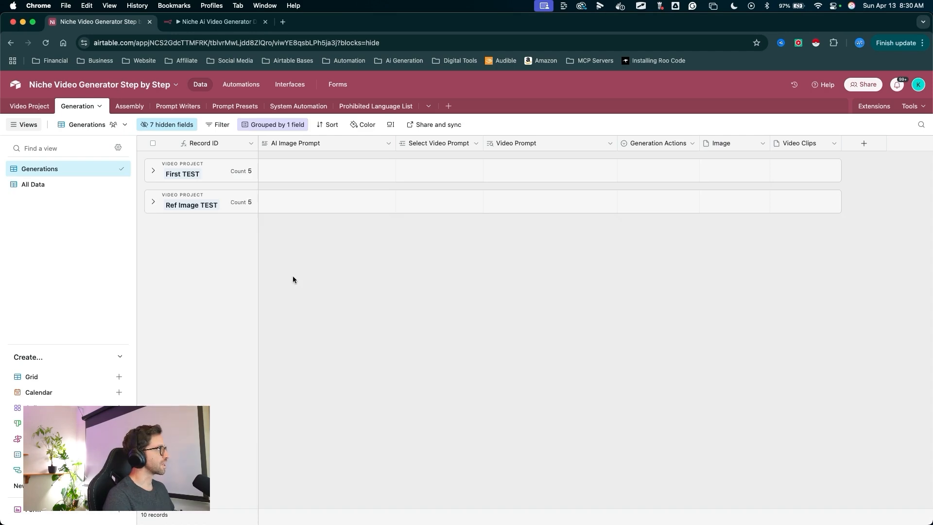
click(417, 364)
mouse_move(417, 362)
mouse_down()
mouse_move(233, 234)
mouse_move(234, 381)
mouse_up()
key(Escape)
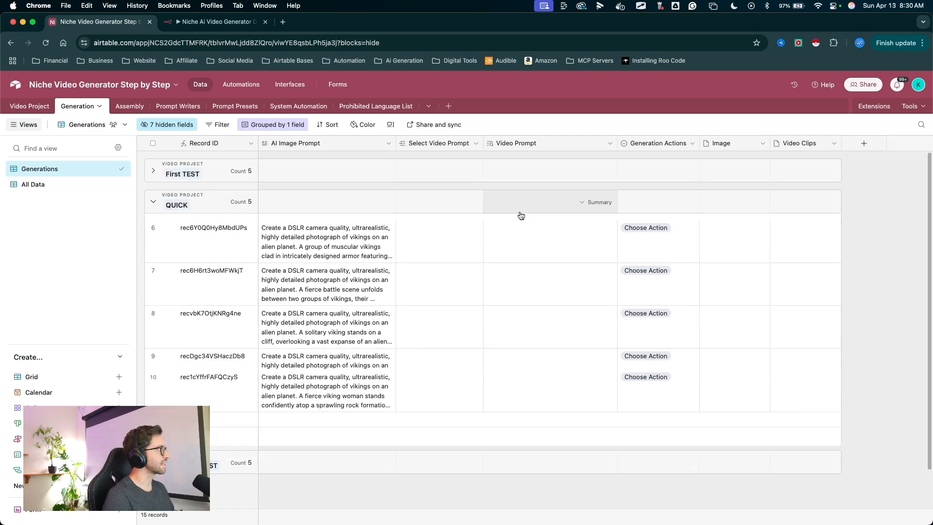
drag(475, 172, 335, 202)
key(Escape)
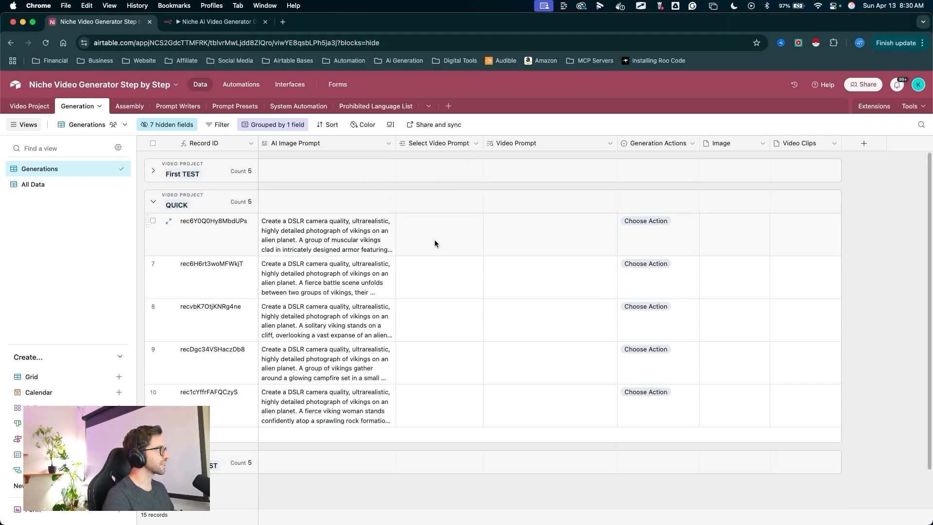
scroll(410, 261, down, 1)
click(314, 244)
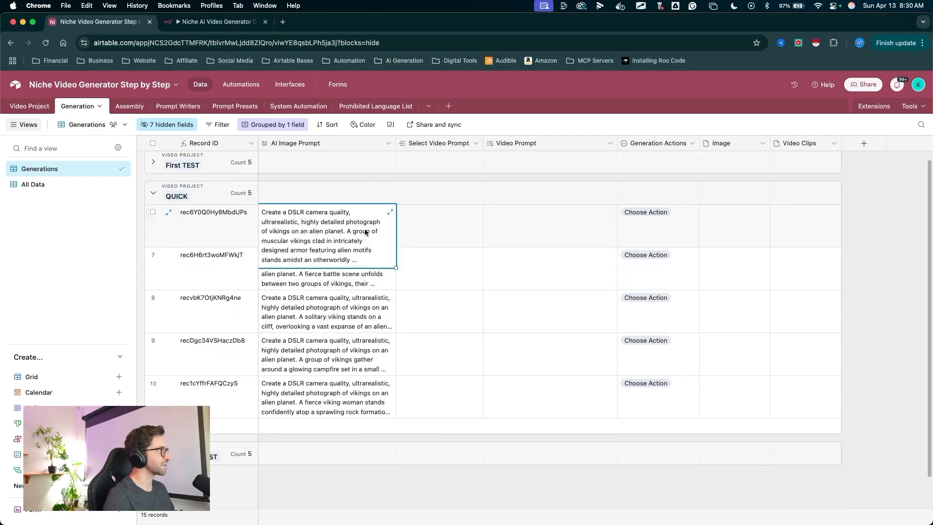
mouse_move(412, 488)
mouse_down()
mouse_move(416, 239)
mouse_move(625, 267)
mouse_move(546, 381)
mouse_move(505, 328)
mouse_move(625, 216)
mouse_move(267, 235)
mouse_up()
key(Escape)
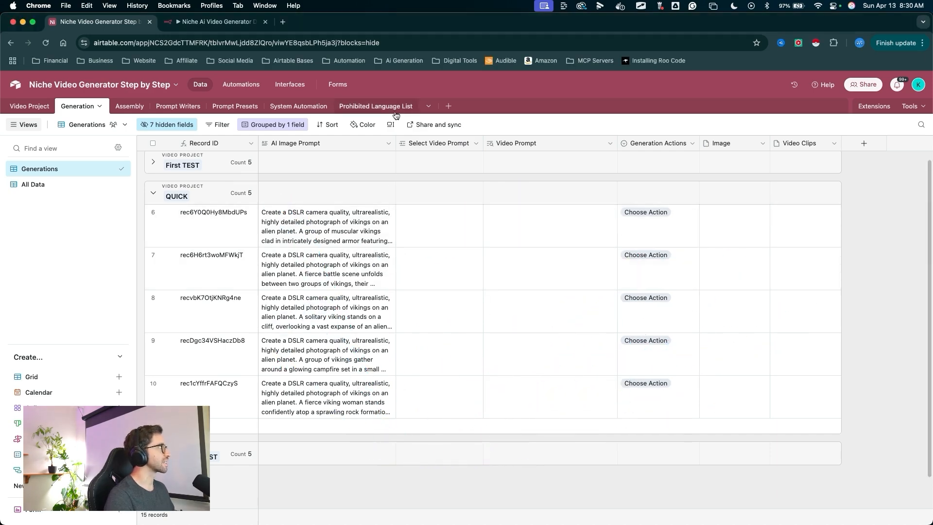